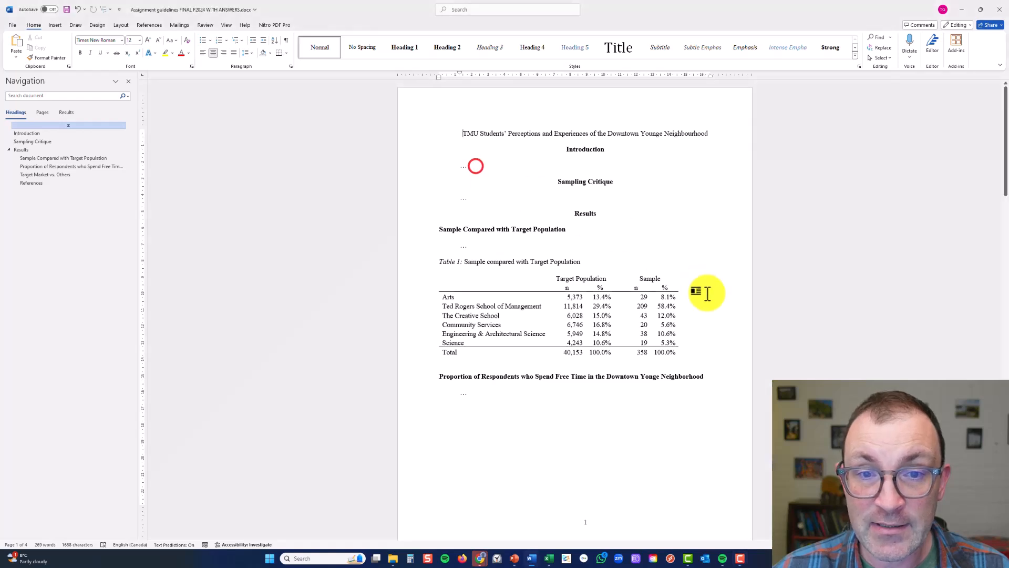
Review the Introduction and Sampling Critique placeholders and Table 1 comparing the sample with the target population
scroll(556, 293, "up", 4)
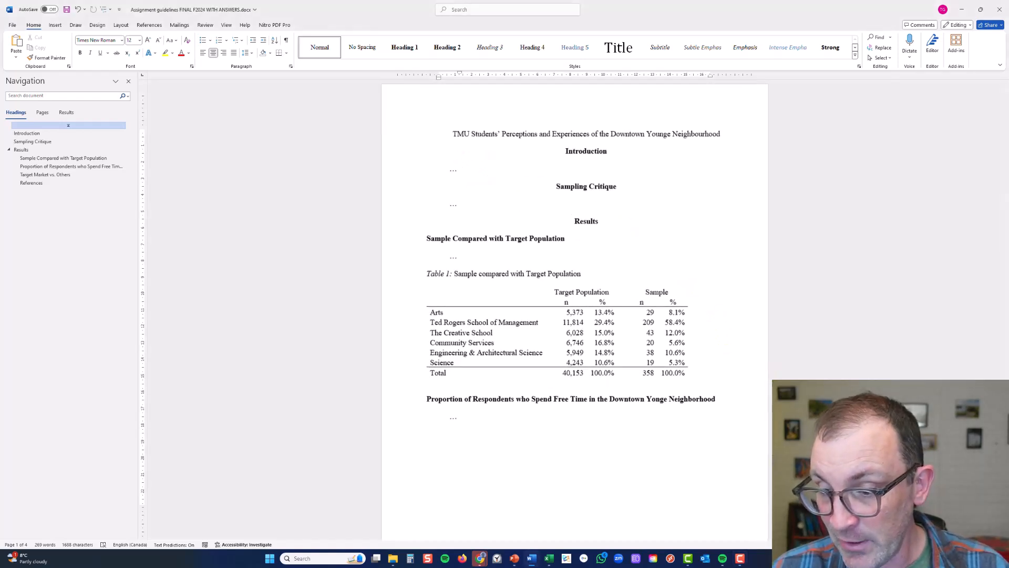
left_click(500, 229)
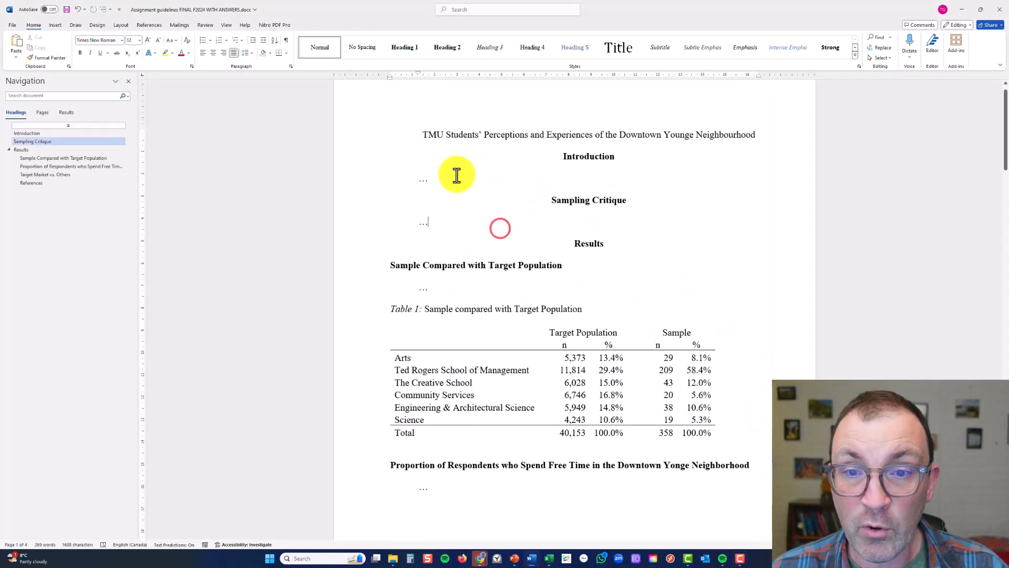
left_click(420, 179)
double_click(420, 178)
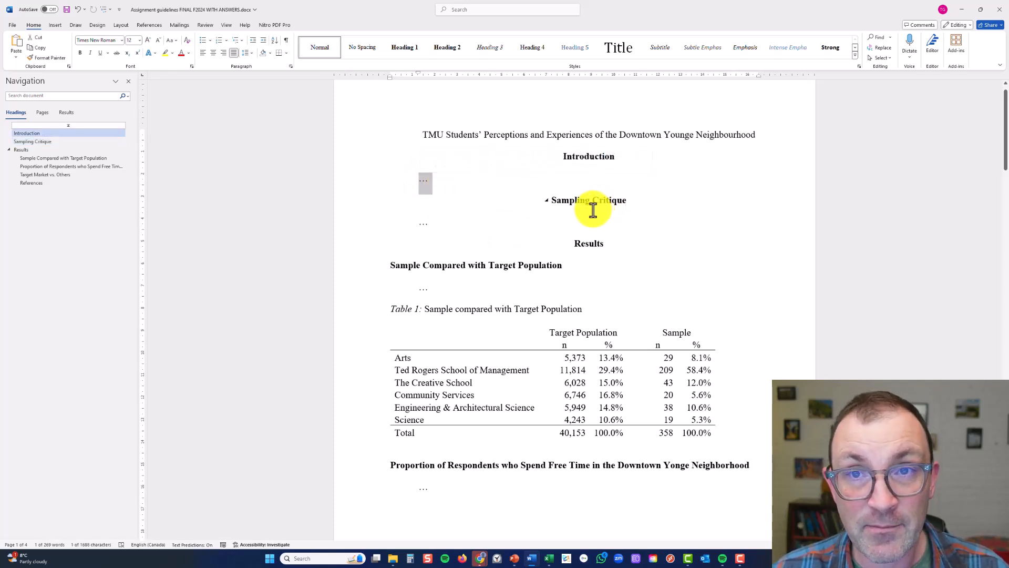
left_click(428, 224)
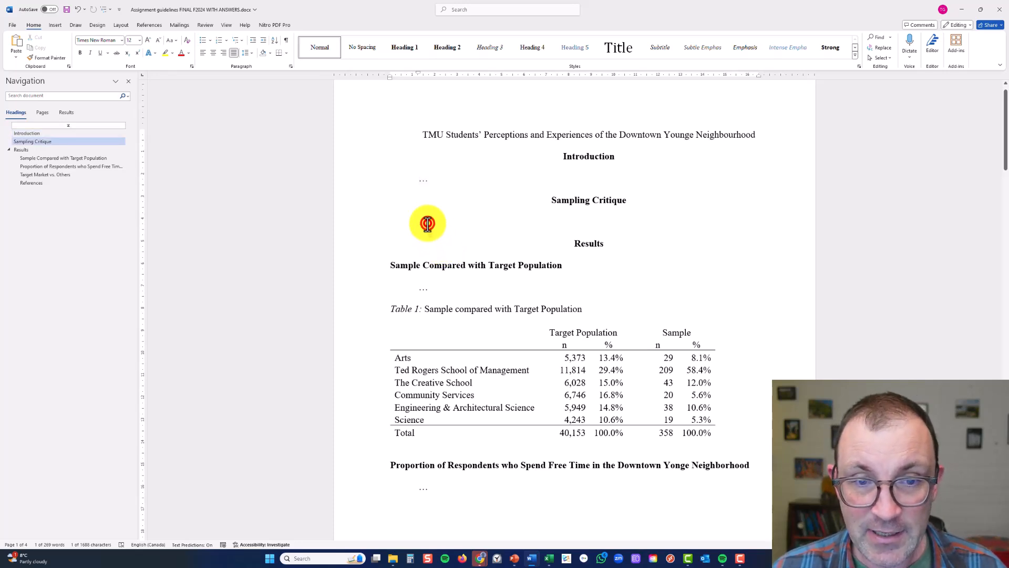
scroll(436, 261, "down", 1)
left_click(454, 329)
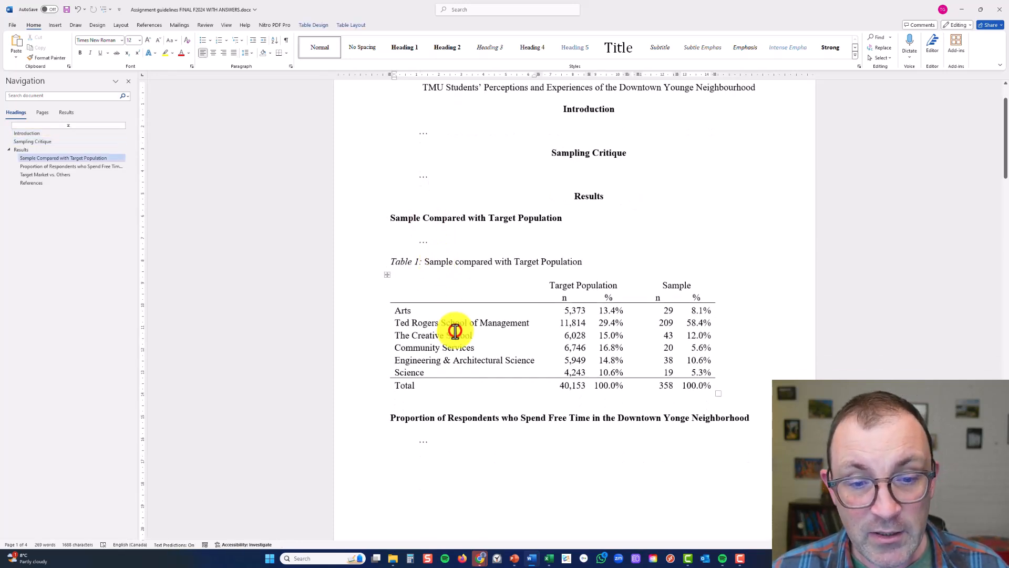
left_click_drag(400, 261, 707, 388)
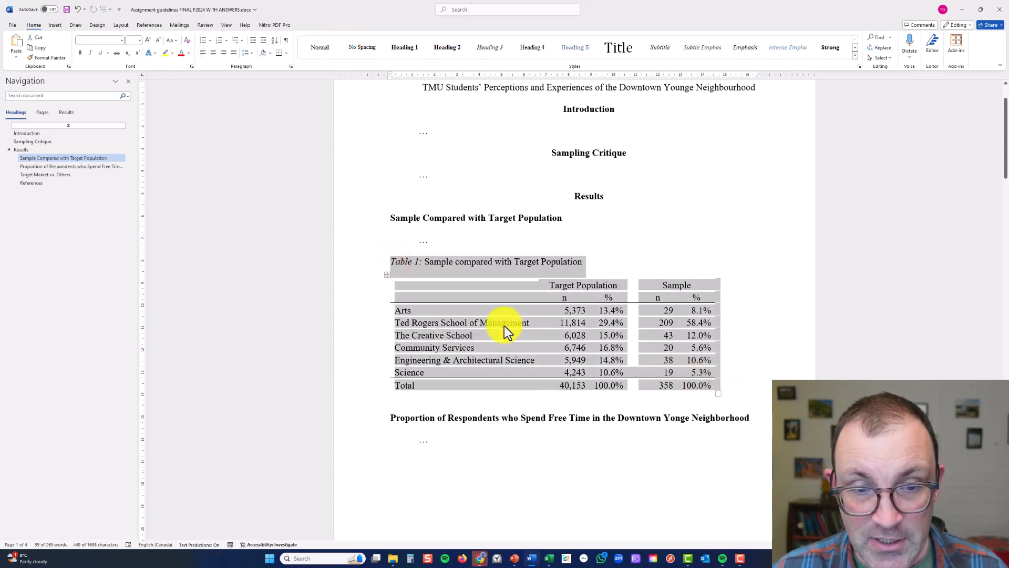
Examine the Figure 1 free-time pie chart and the rows and P Value column of Table 2 on Target Market vs. Others
scroll(496, 318, "down", 6)
scroll(494, 313, "down", 3)
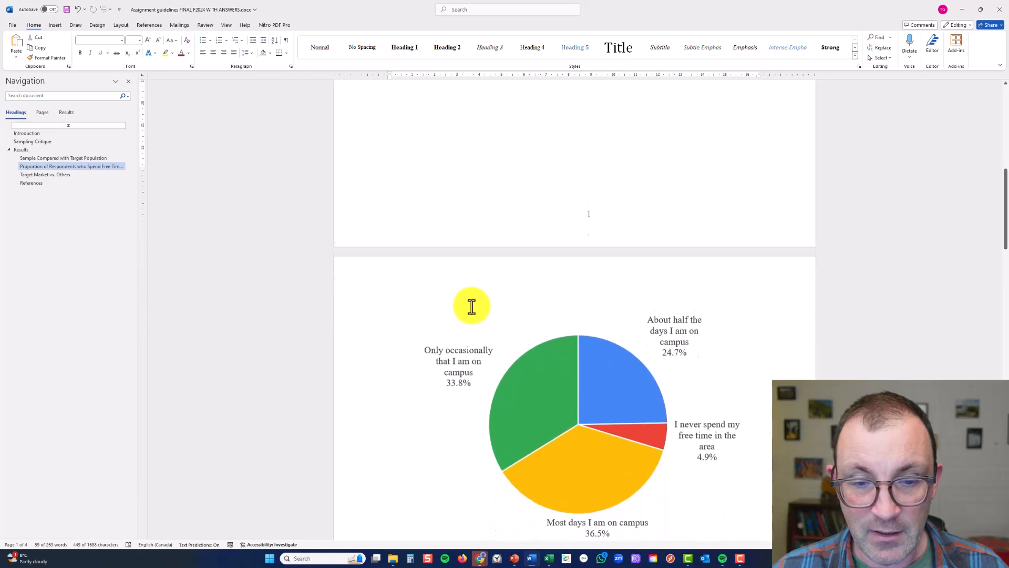
left_click(458, 330)
scroll(458, 332, "down", 1)
scroll(458, 330, "down", 13)
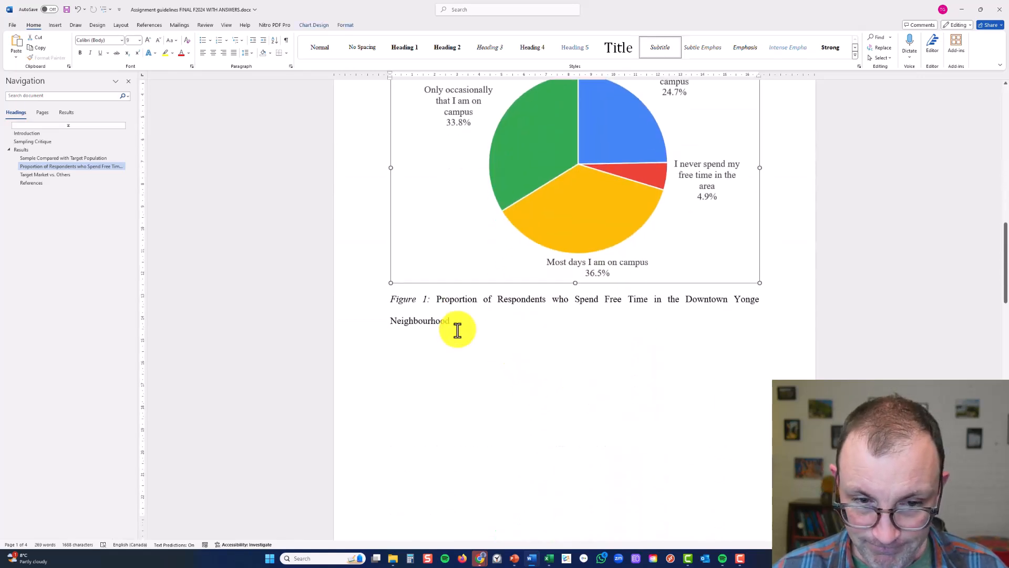
scroll(458, 329, "down", 1)
left_click(443, 318)
left_click(409, 293)
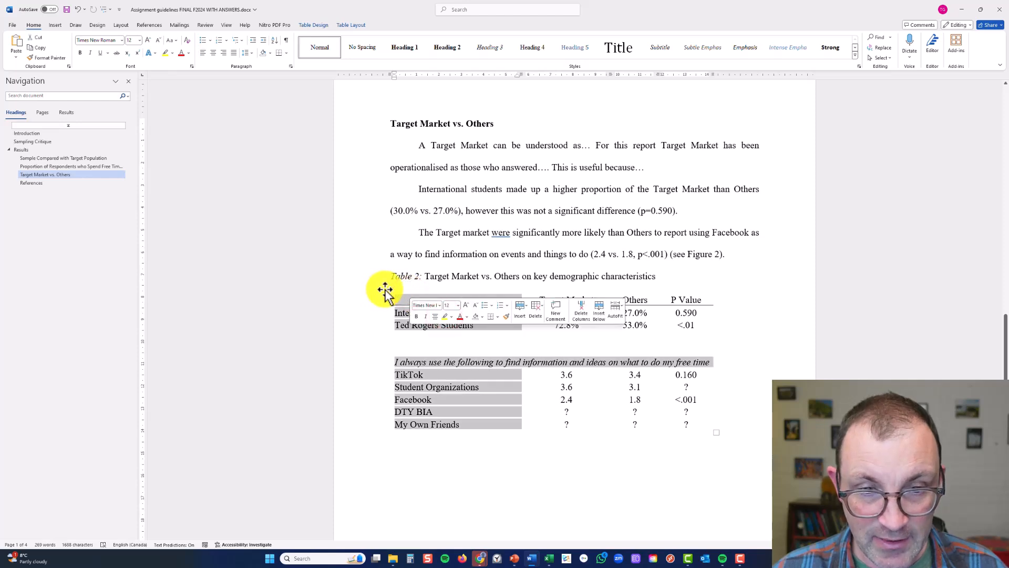
left_click(387, 289)
left_click(559, 316)
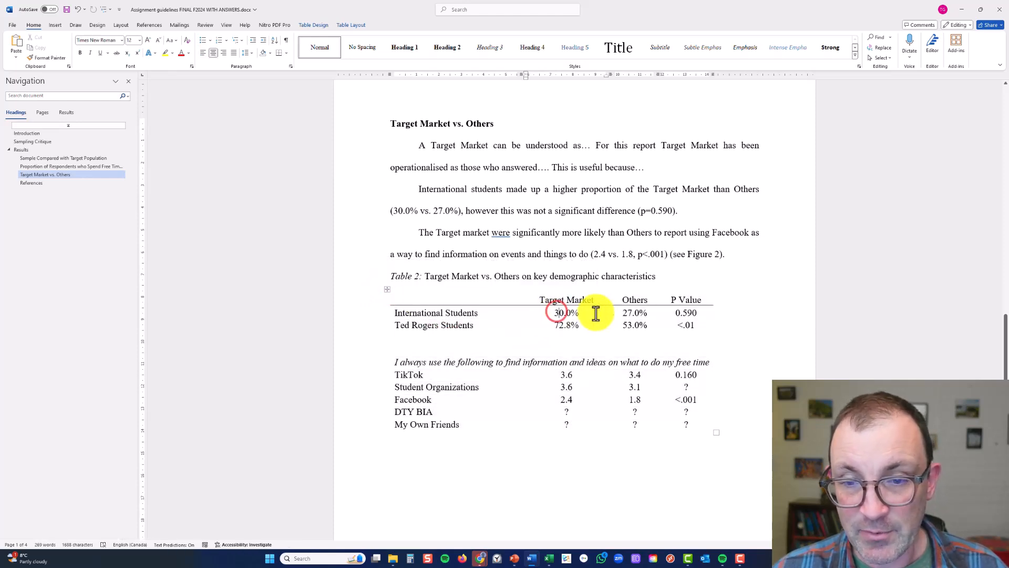
left_click_drag(468, 313, 633, 325)
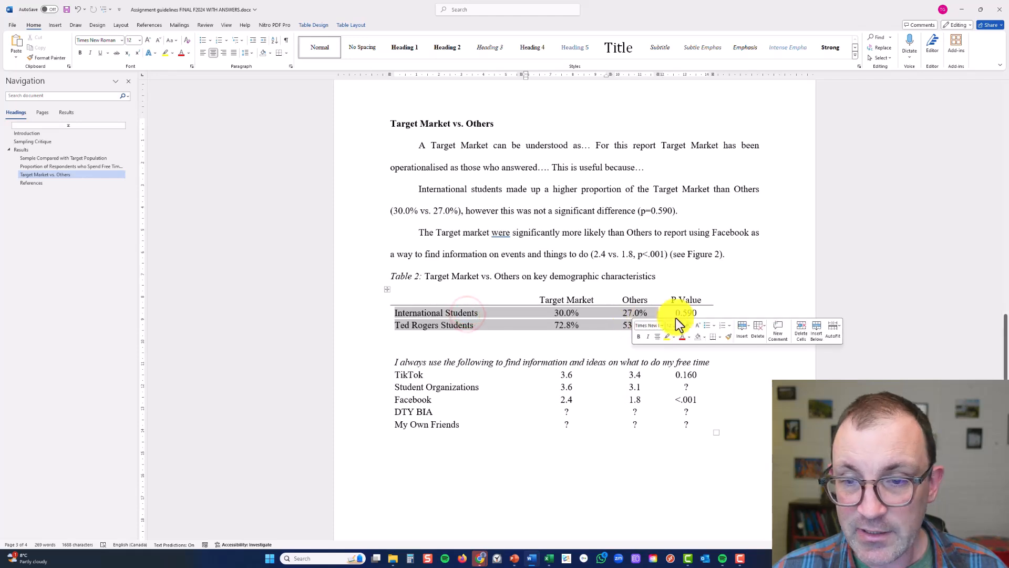
left_click_drag(686, 302, 686, 425)
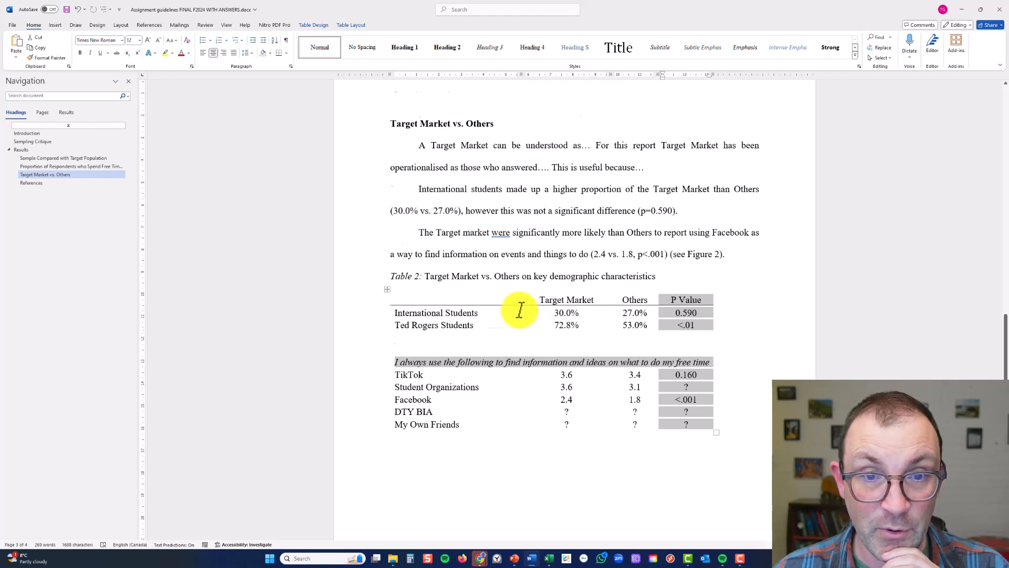
Review the Figure 2 sources-of-information chart and start a new line after the References heading
scroll(518, 310, "down", 9)
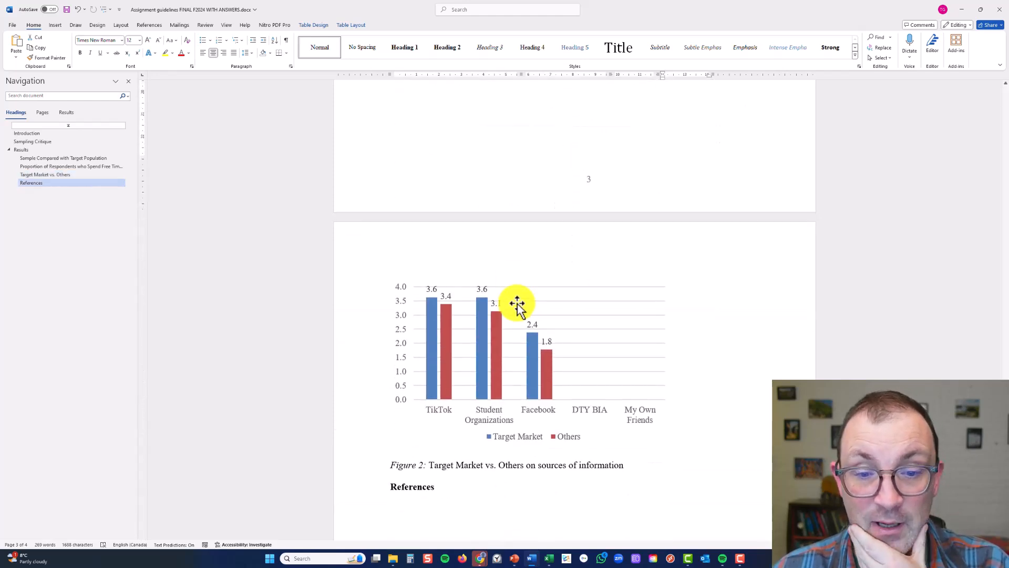
left_click(532, 276)
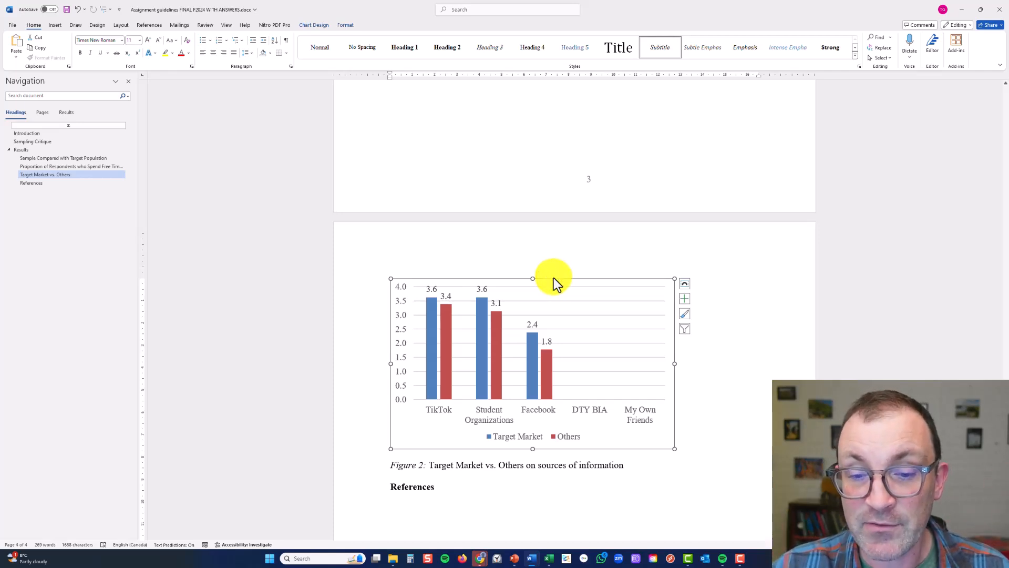
scroll(553, 277, "down", 3)
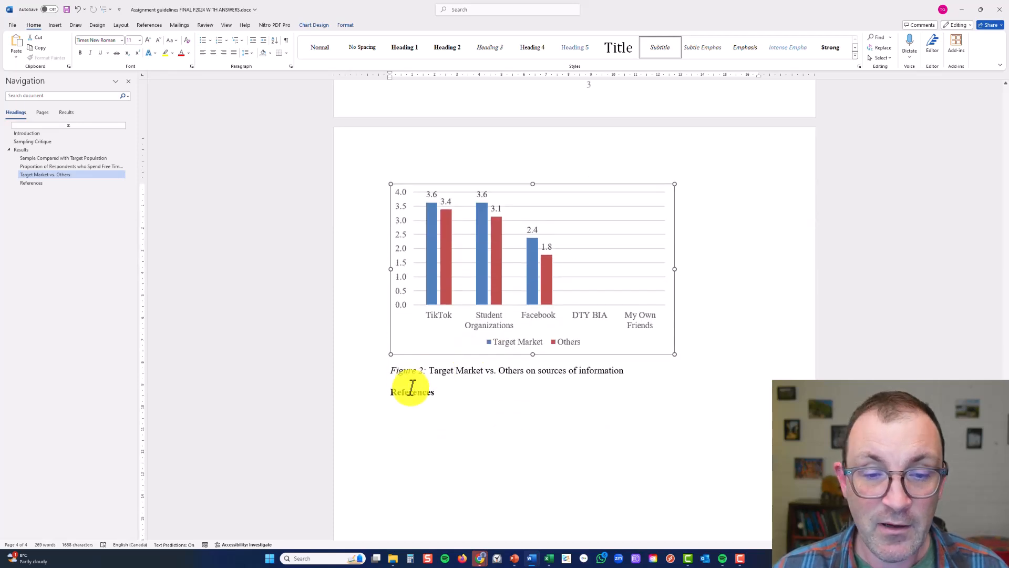
left_click(419, 412)
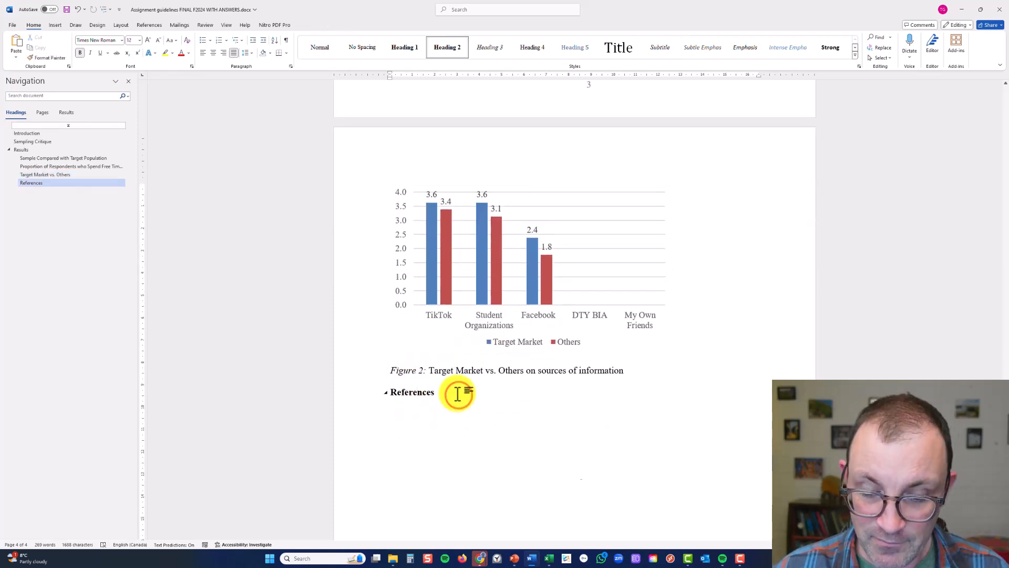
key("Return")
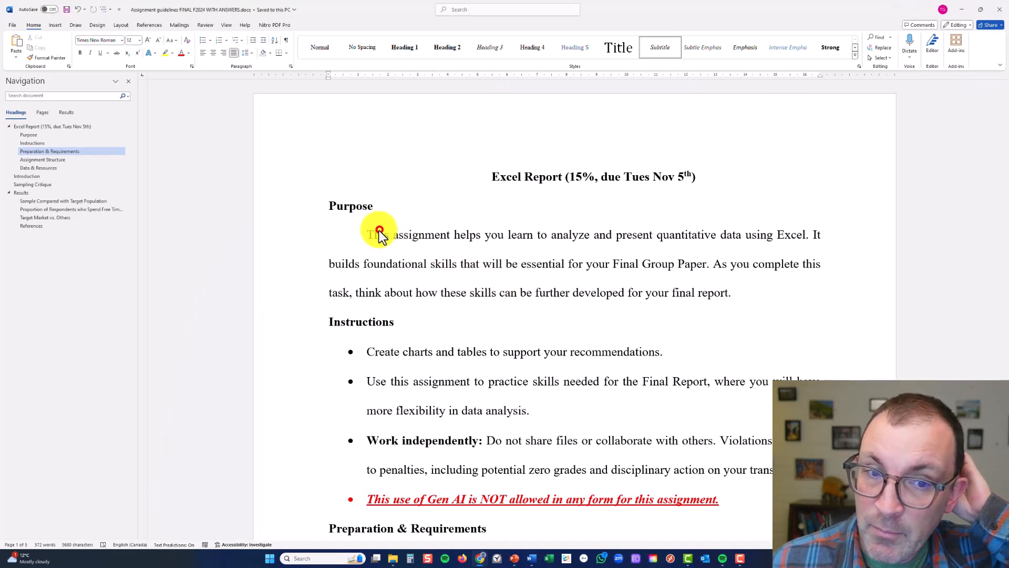
Read the Purpose paragraph and the Instructions bullets, highlighting the rules on independent work and Gen AI use
left_click_drag(356, 235, 728, 290)
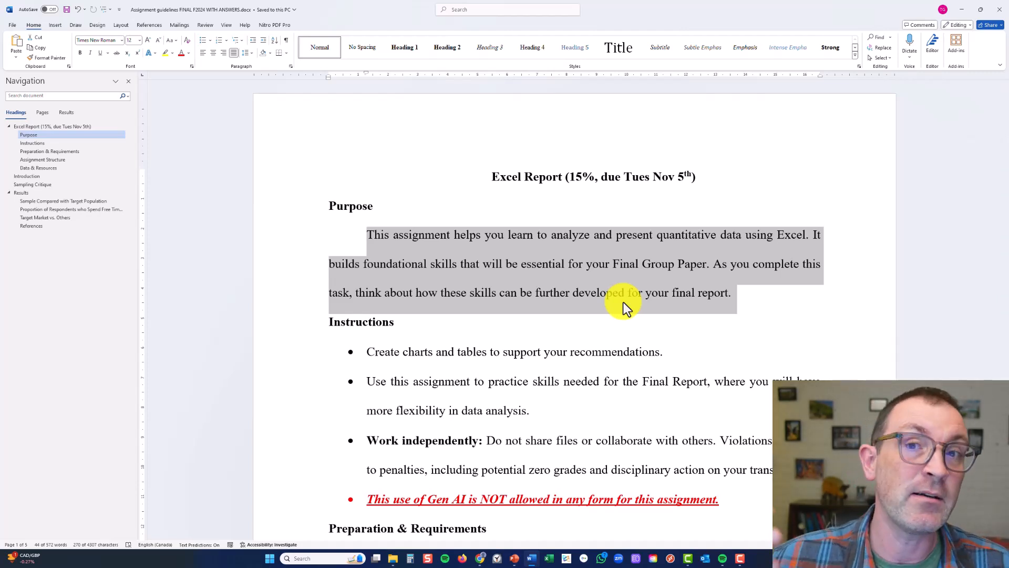
left_click(536, 373)
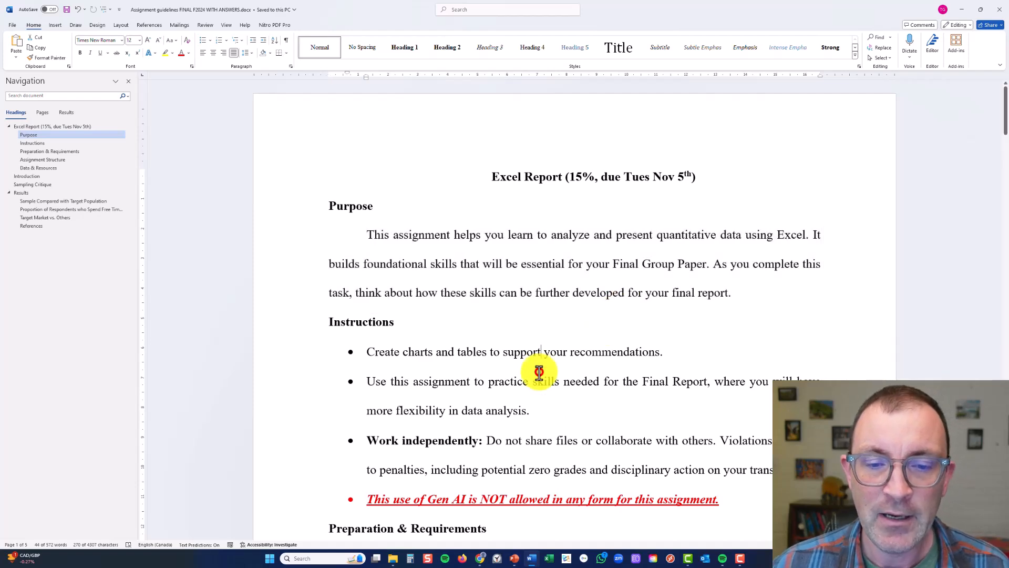
scroll(539, 373, "down", 2)
double_click(524, 293)
triple_click(525, 293)
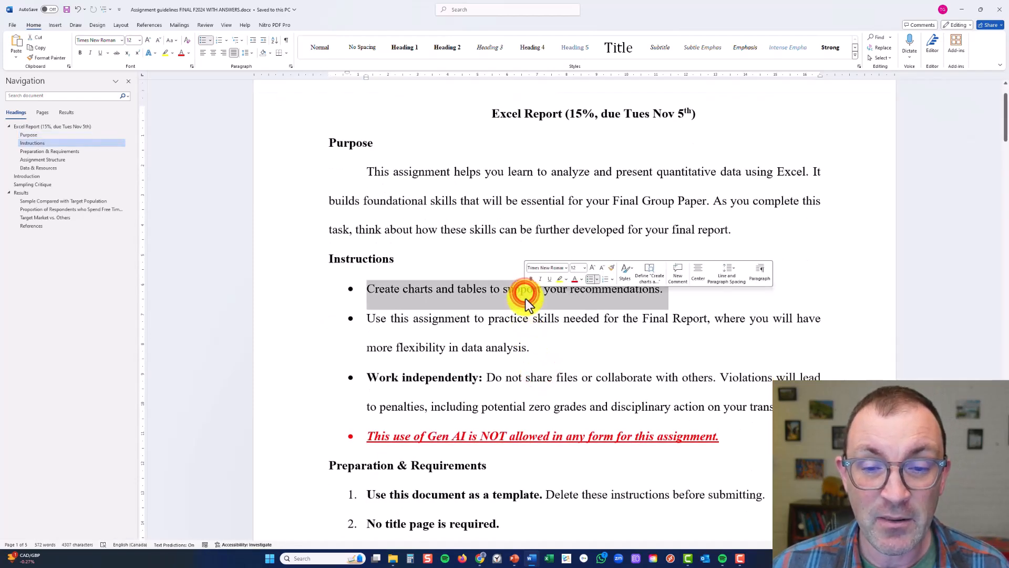
scroll(550, 331, "down", 4)
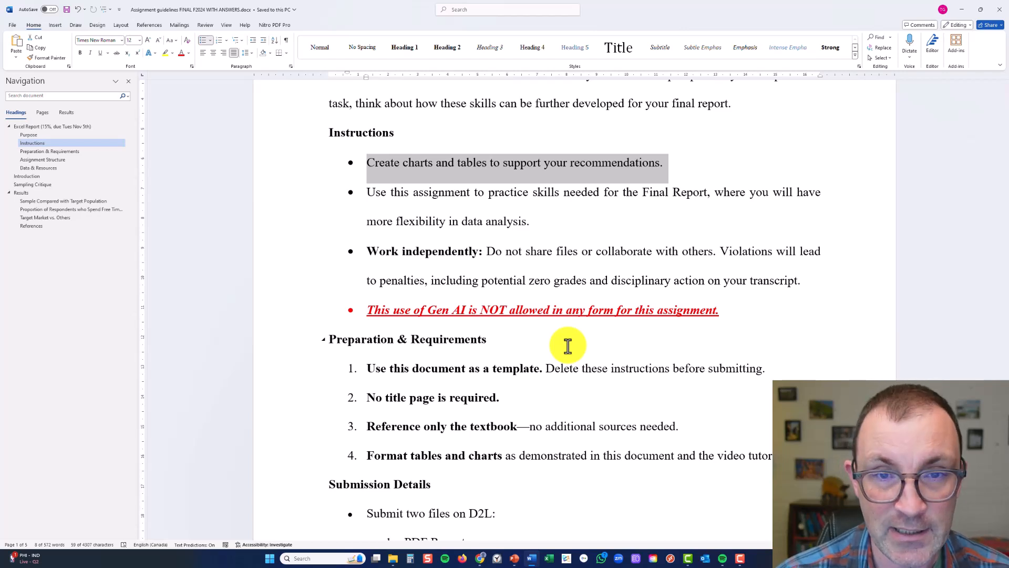
left_click(496, 282)
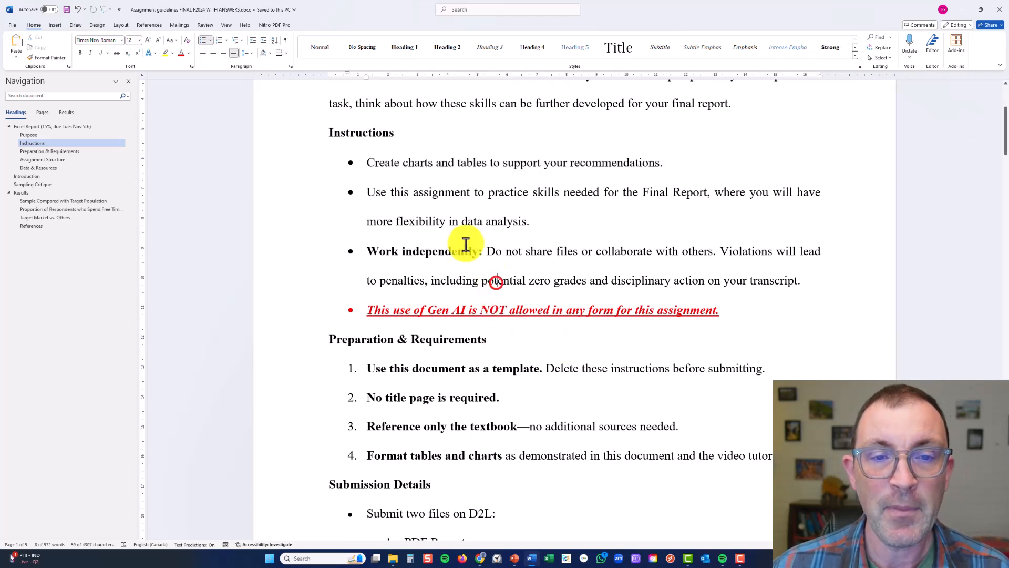
triple_click(368, 251)
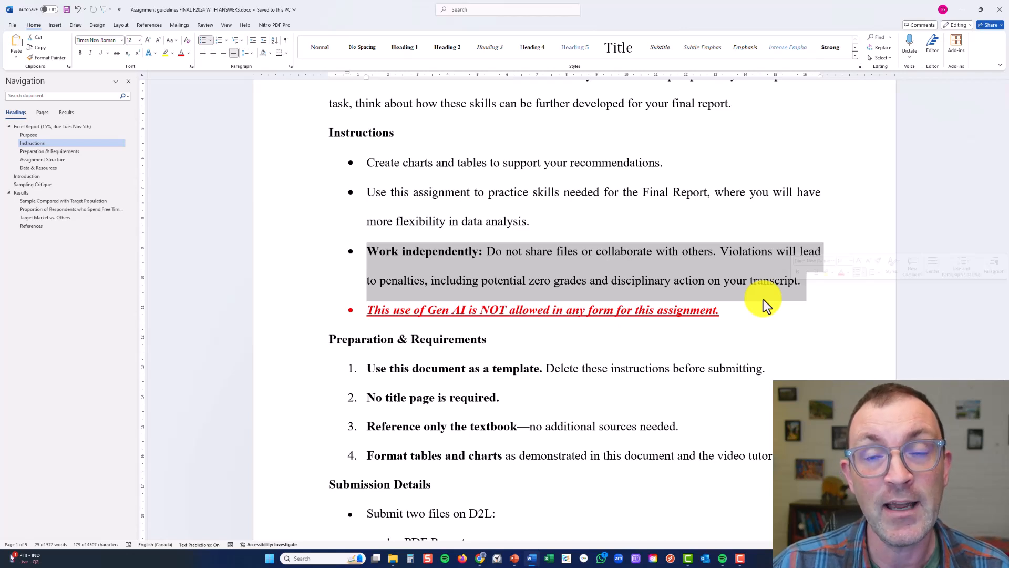
triple_click(686, 308)
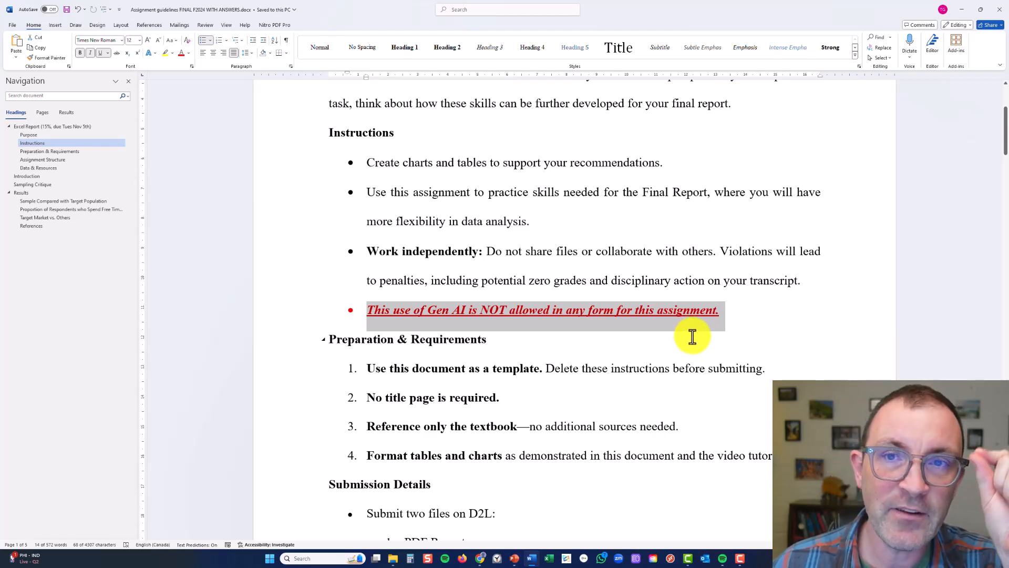
Highlight the requirement to use the document as a template and inspect the report outline starting at the Introduction heading
scroll(646, 433, "down", 3)
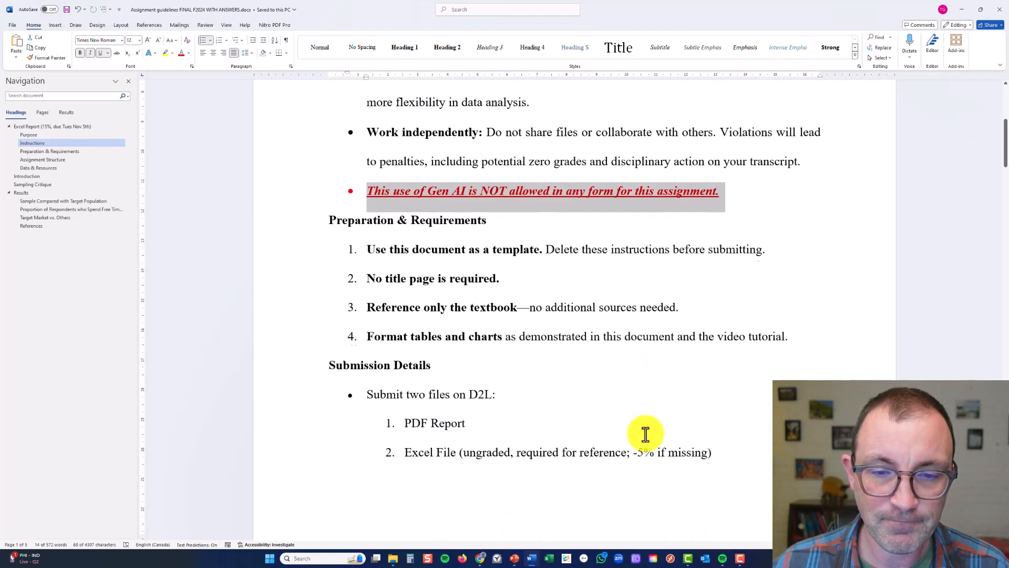
triple_click(393, 240)
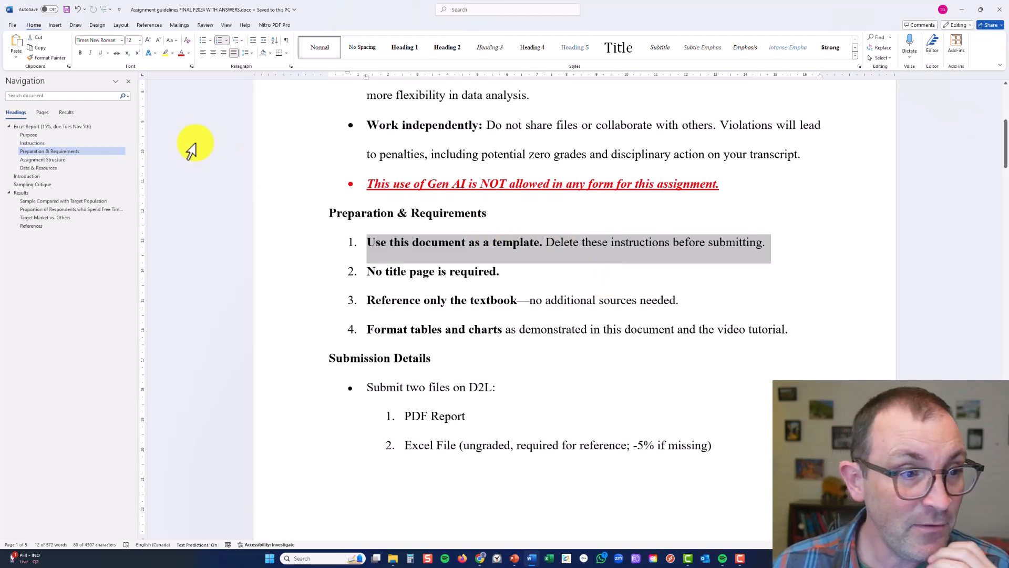
left_click(58, 176)
scroll(475, 250, "up", 3)
scroll(480, 253, "down", 2)
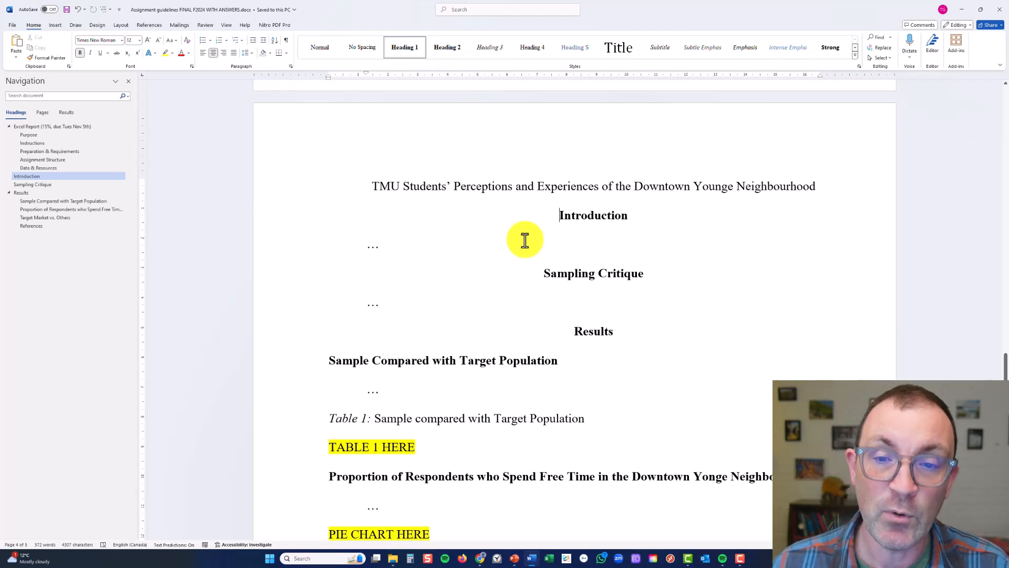
scroll(525, 240, "up", 10)
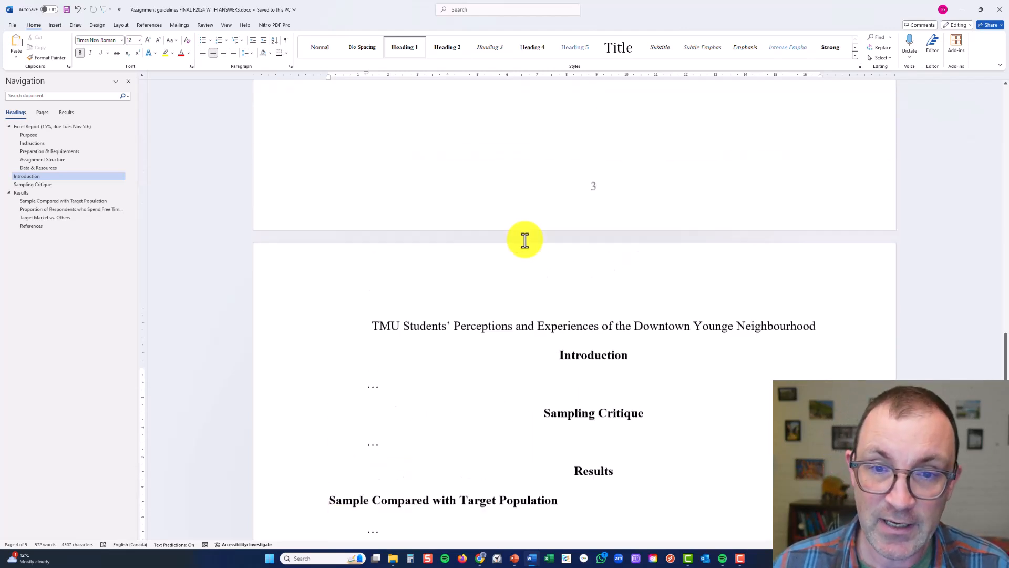
left_click(567, 248)
scroll(566, 237, "up", 20)
scroll(544, 199, "up", 20)
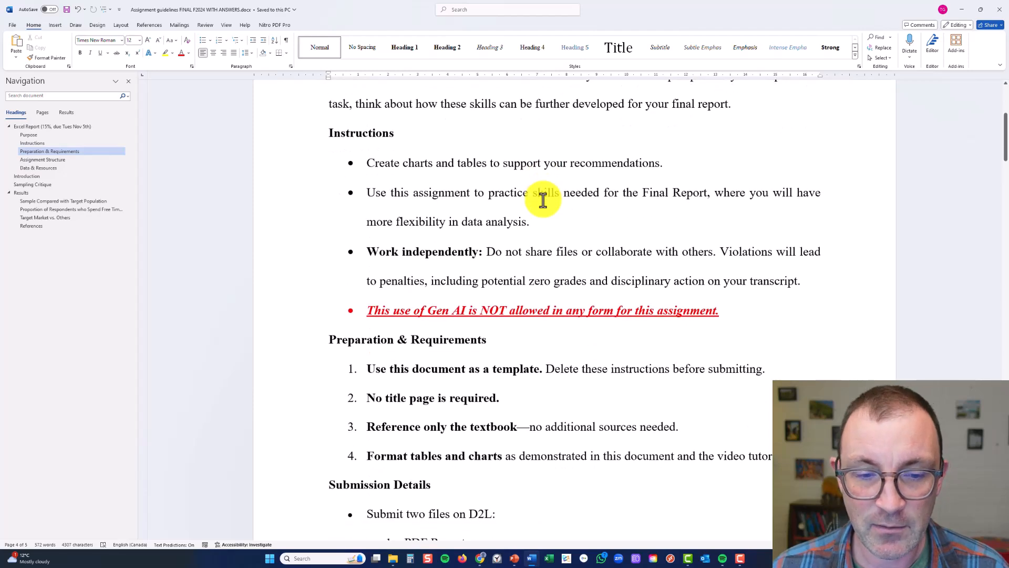
Read the remaining Preparation & Requirements items on the title page, textbook reference, and table and chart formatting
scroll(543, 200, "down", 4)
double_click(457, 275)
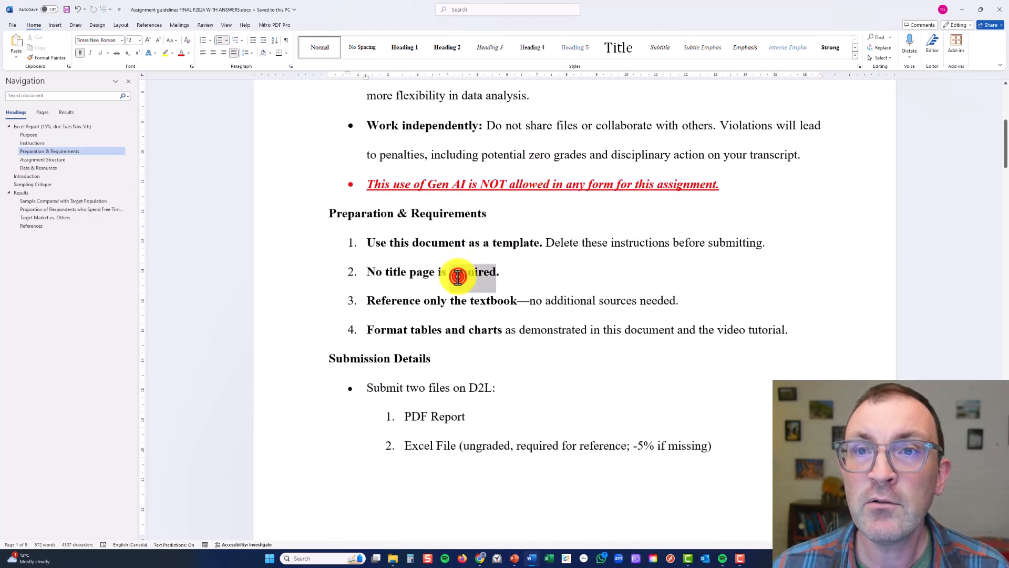
triple_click(458, 275)
left_click_drag(463, 302, 655, 308)
left_click(657, 305)
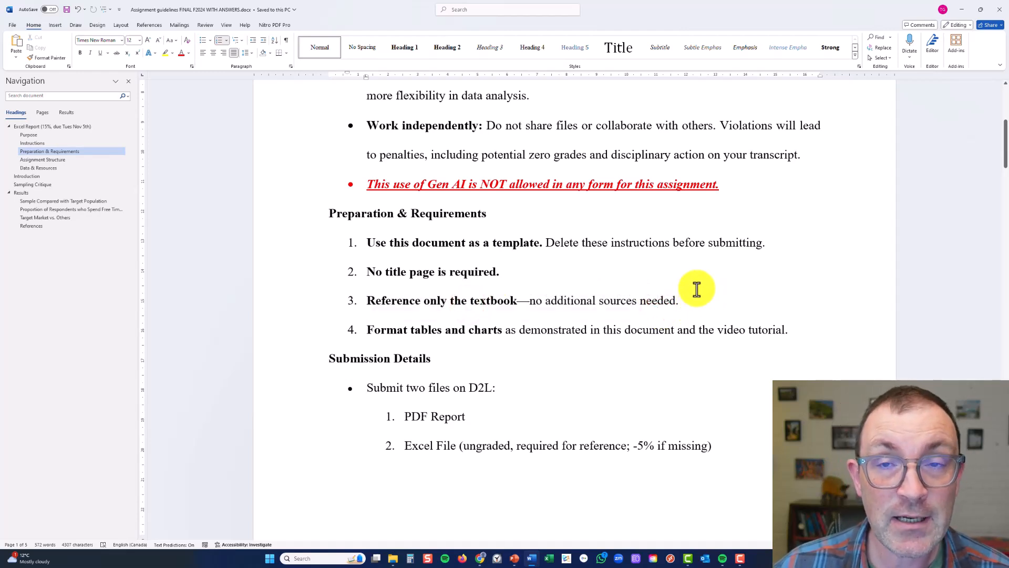
scroll(648, 287, "down", 2)
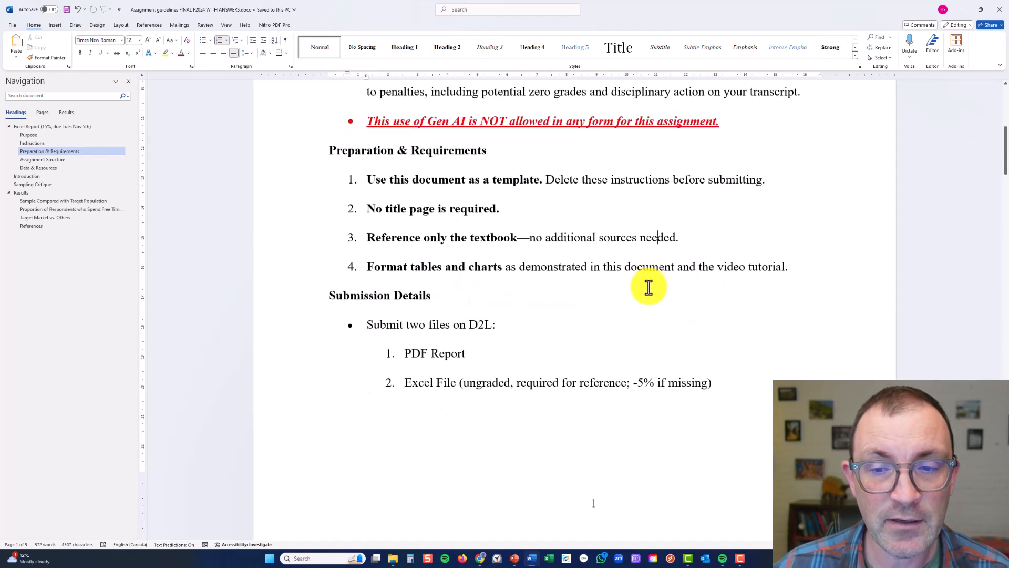
triple_click(581, 263)
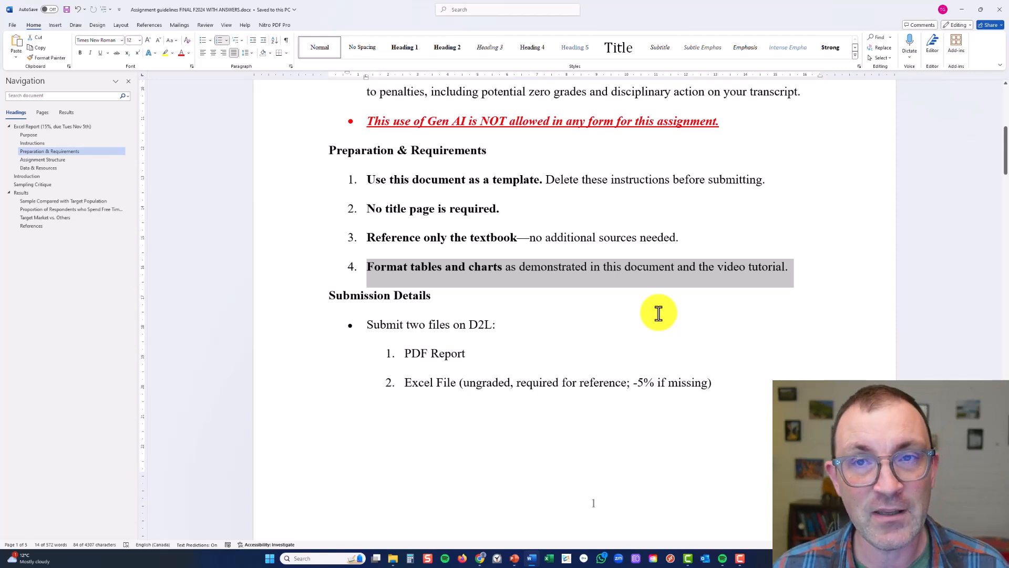
Highlight the Submission Details list naming the two files to submit on D2L
scroll(658, 311, "down", 1)
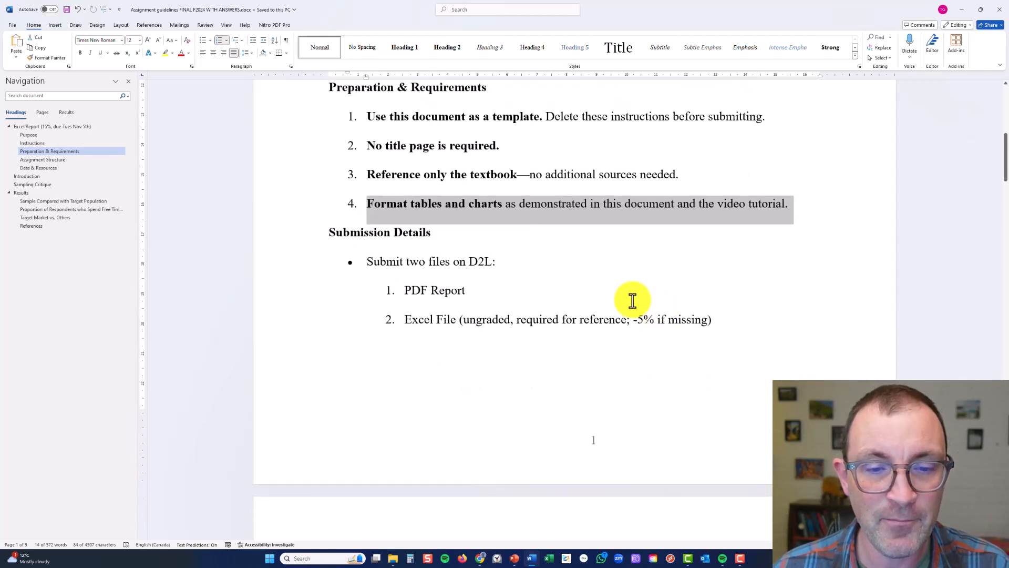
left_click_drag(365, 259, 425, 261)
left_click_drag(520, 291, 707, 320)
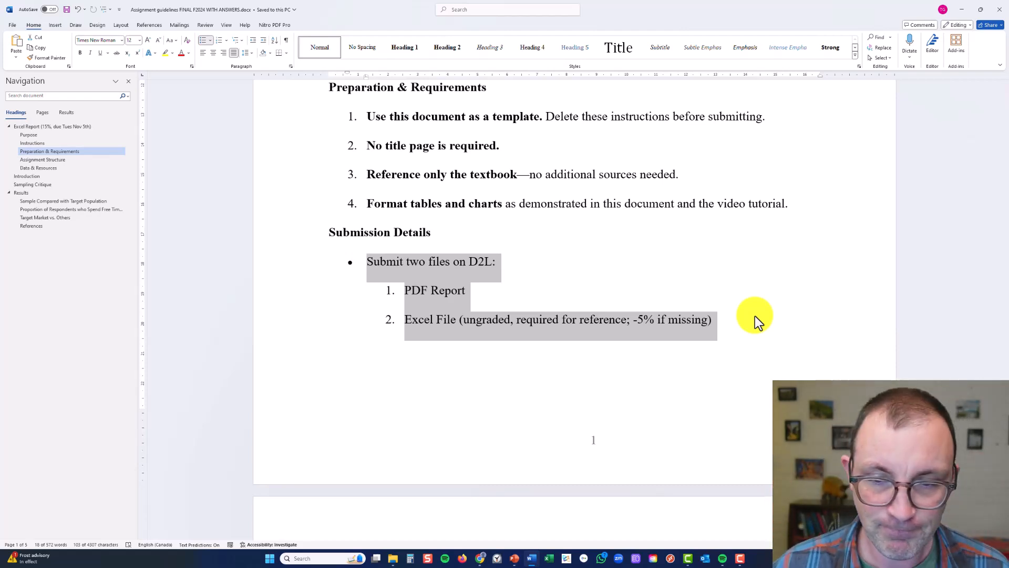
Highlight the three required sections under Assignment Structure, including the Introduction bullet on the client, knowledge gap, research purpose and questions
scroll(670, 325, "down", 5)
scroll(652, 332, "down", 4)
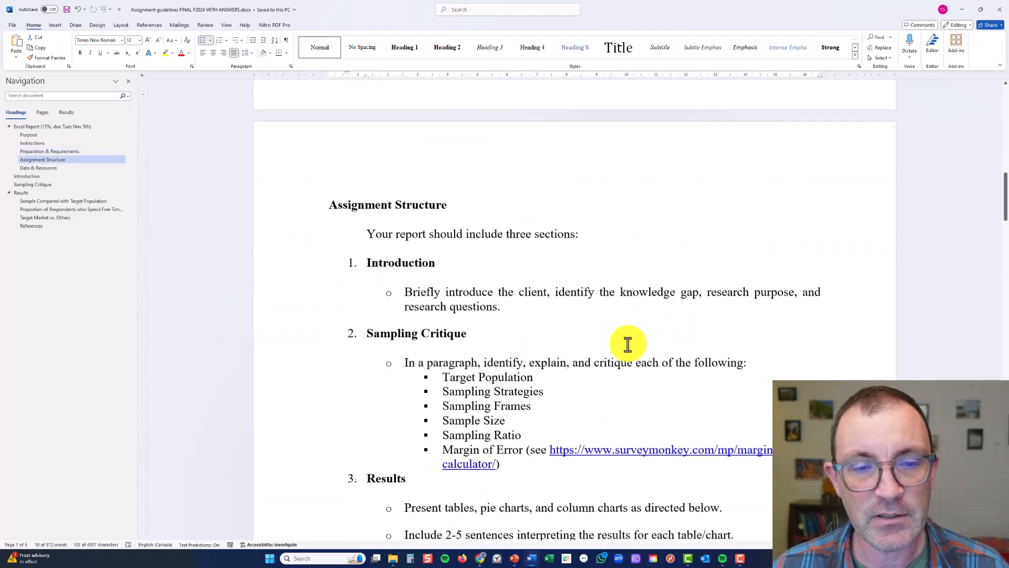
left_click_drag(363, 193, 752, 479)
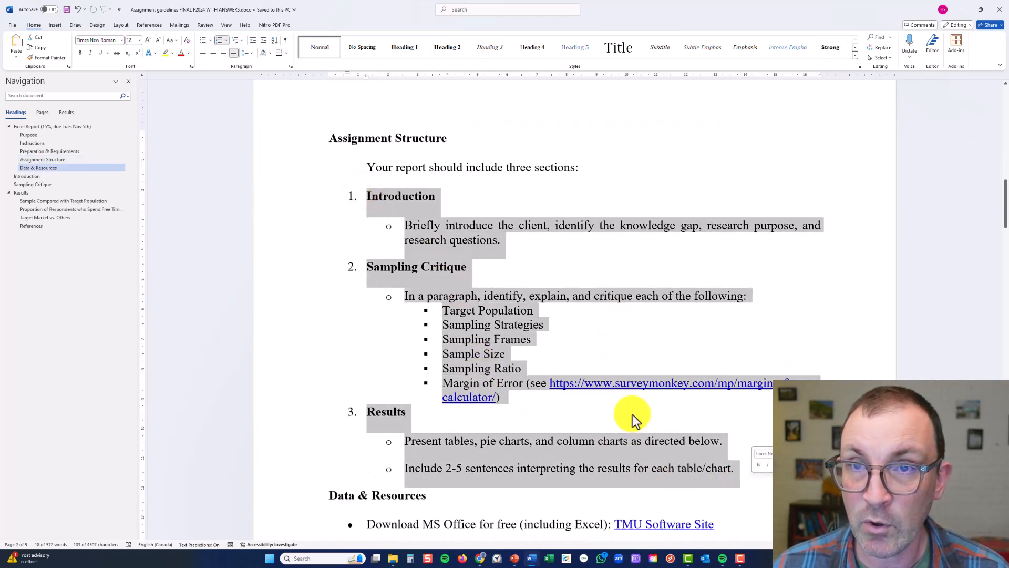
scroll(632, 414, "down", 1)
triple_click(418, 164)
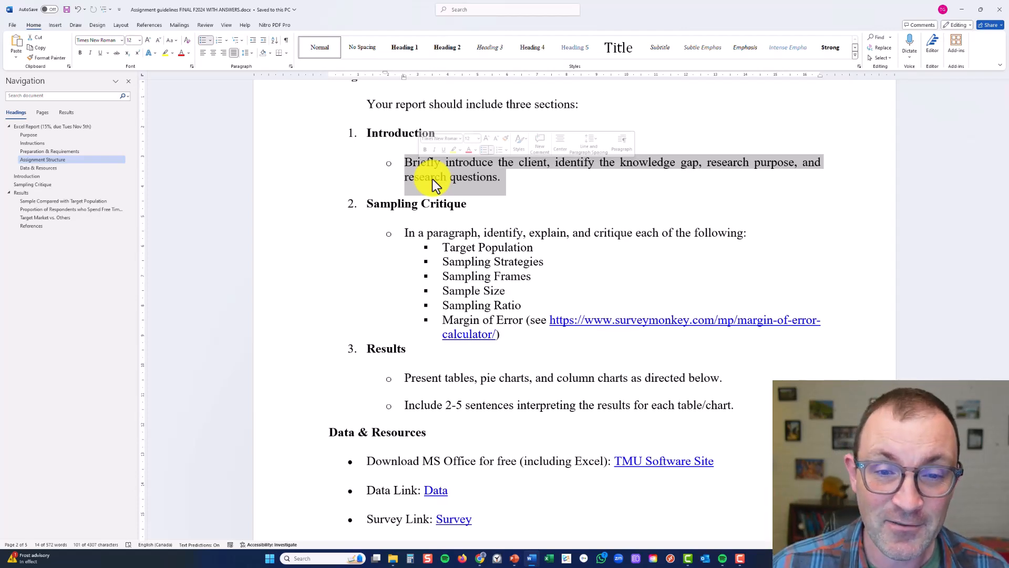
left_click(430, 230)
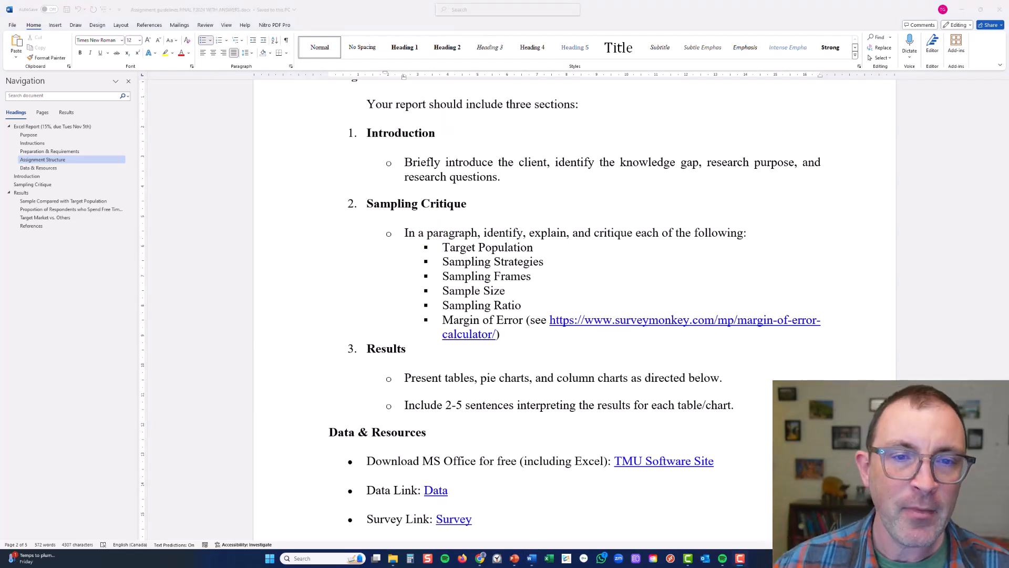
double_click(429, 163)
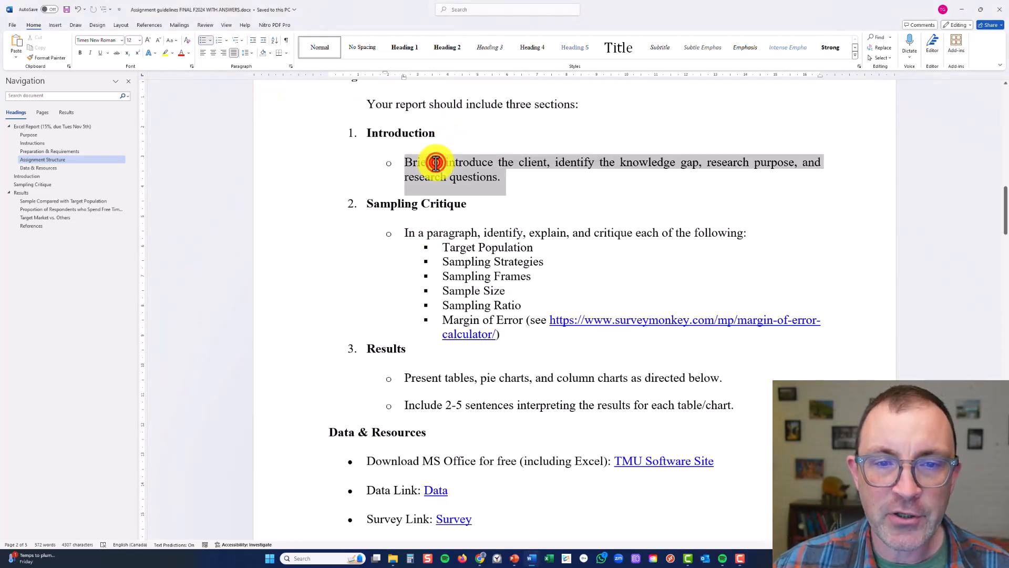
left_click(446, 219)
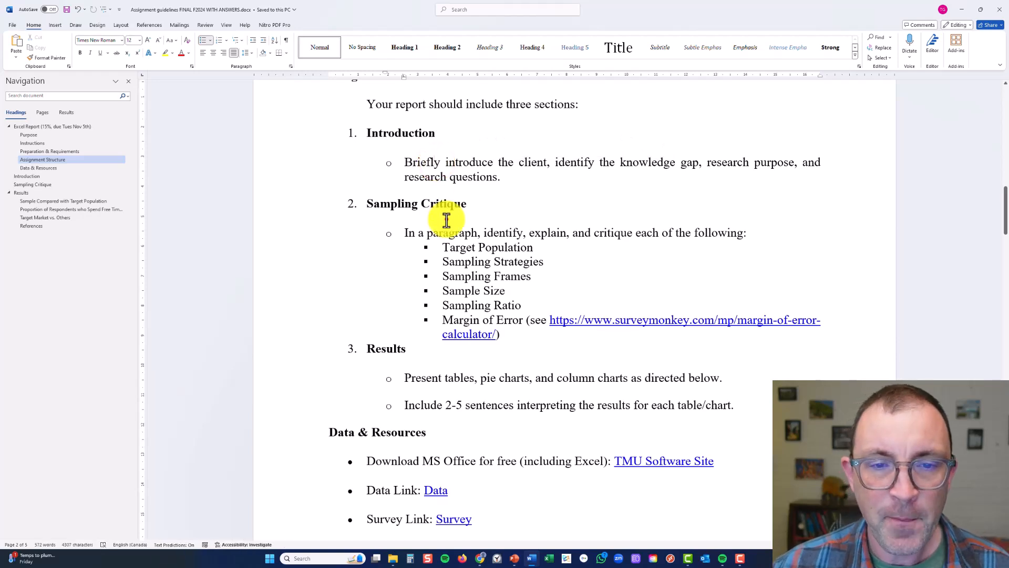
Highlight the whole Sampling Critique list, including its Target Population and Sampling Strategies items individually
left_click_drag(406, 231, 519, 339)
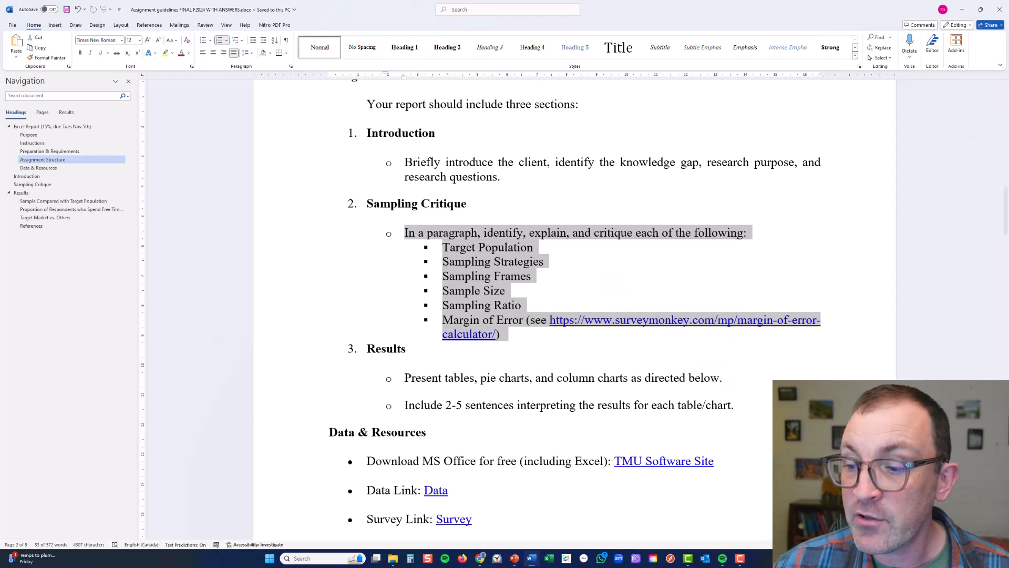
left_click(986, 544)
left_click(986, 545)
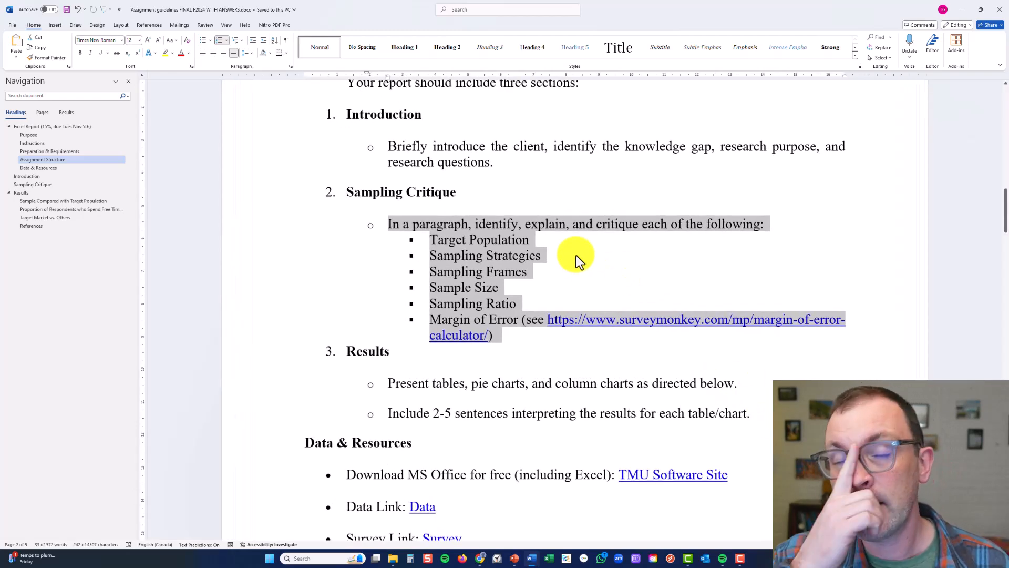
triple_click(473, 242)
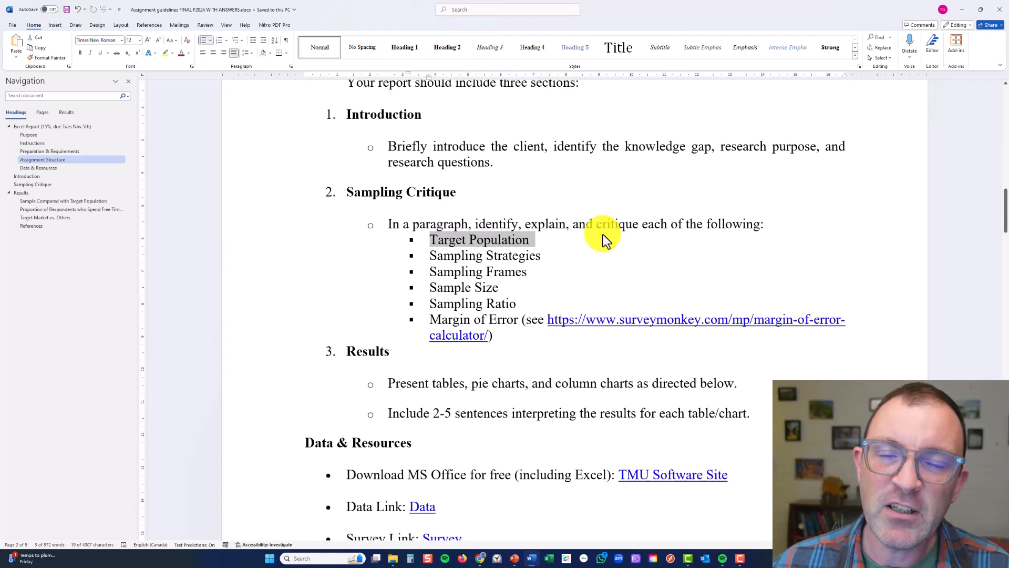
triple_click(517, 257)
double_click(517, 257)
left_click(524, 257)
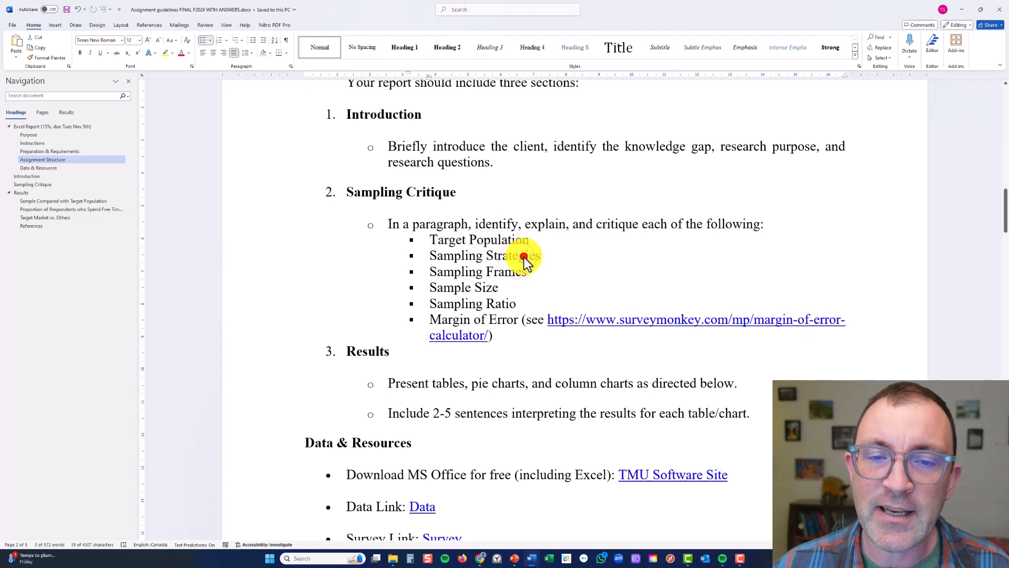
triple_click(524, 257)
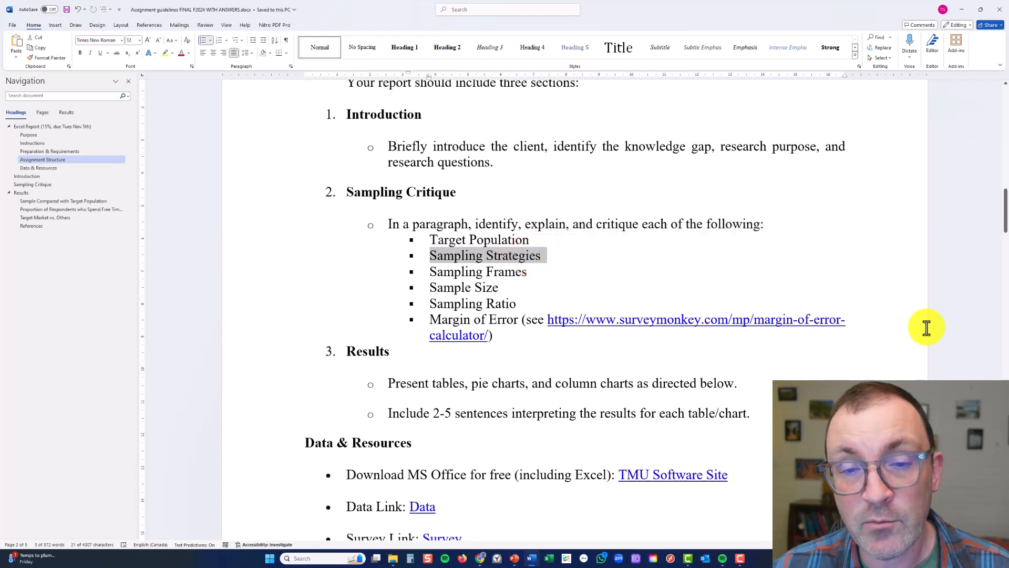
Reword the Sampling Critique items to read "Sampling Strategy/ies" and "Sampling Frame/s"
left_click(526, 267)
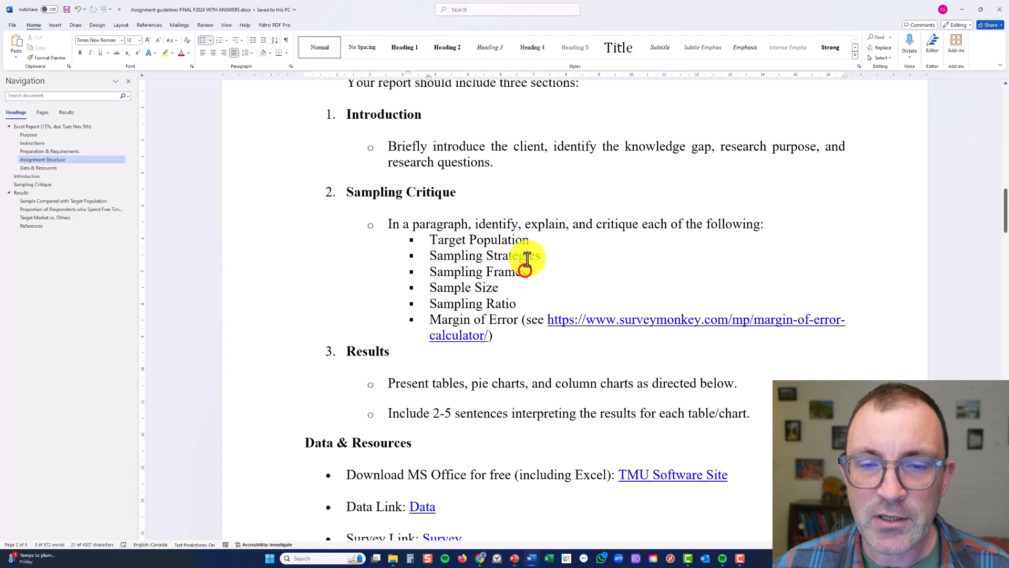
type("y")
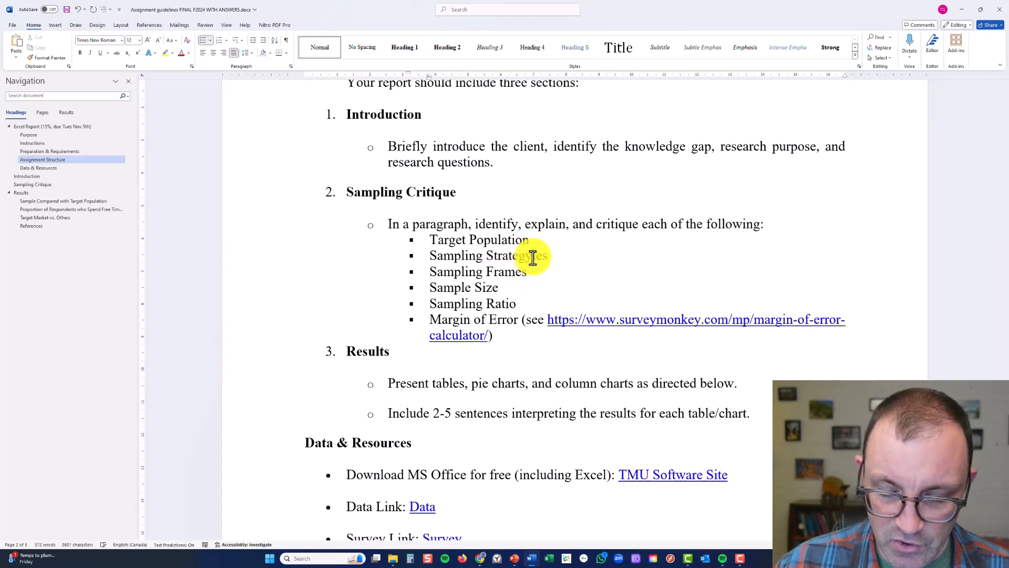
type("/")
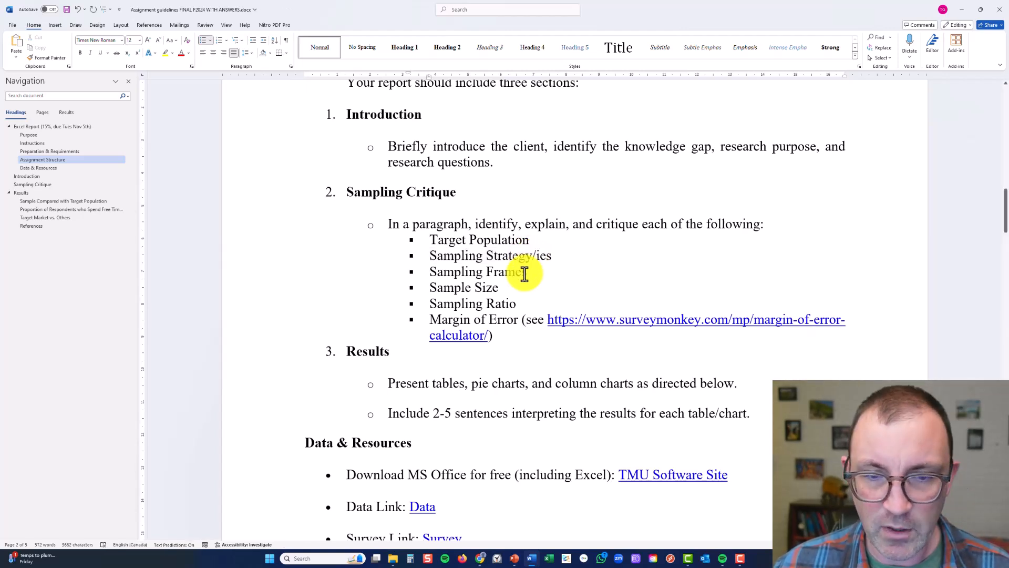
left_click(523, 276)
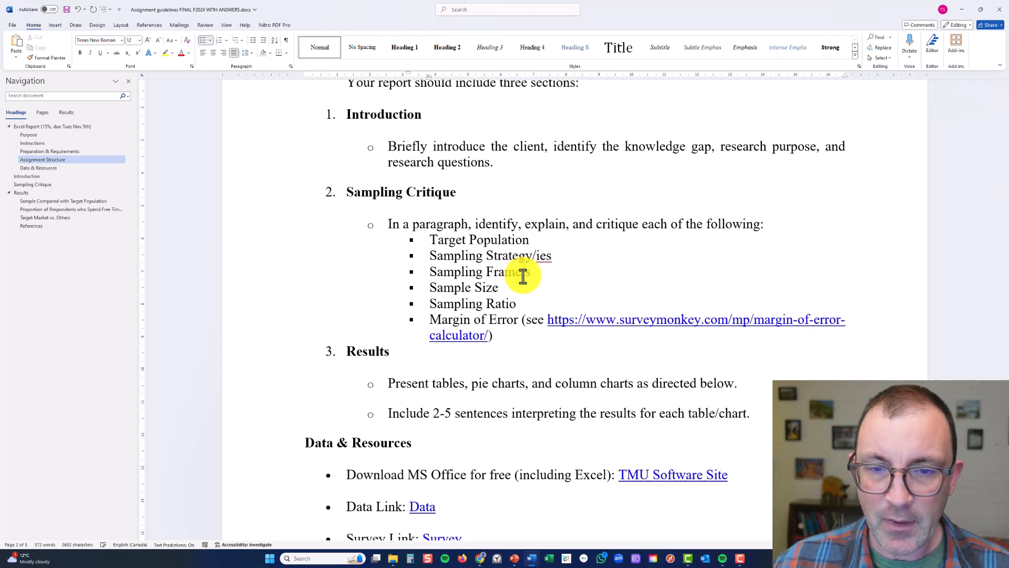
type("/")
Highlight the Sampling Critique items one by one from Sampling Strategy/ies through Margin of Error
triple_click(560, 256)
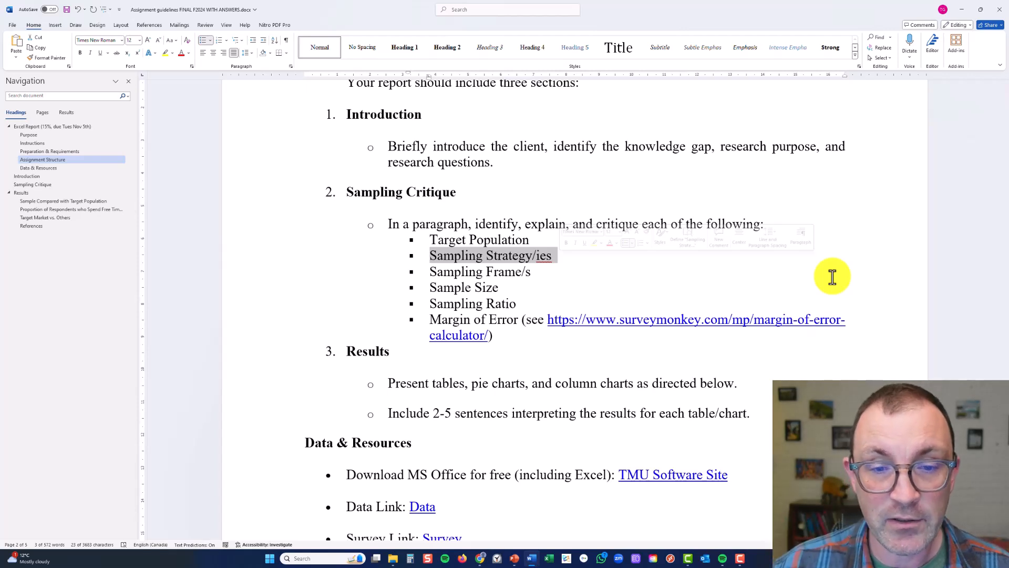
triple_click(511, 272)
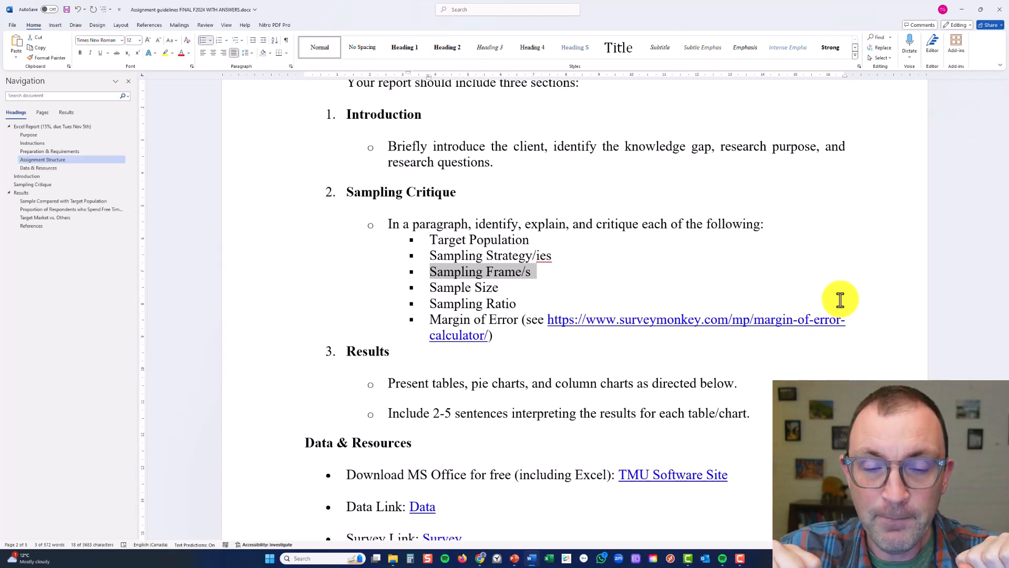
left_click(484, 286)
triple_click(483, 286)
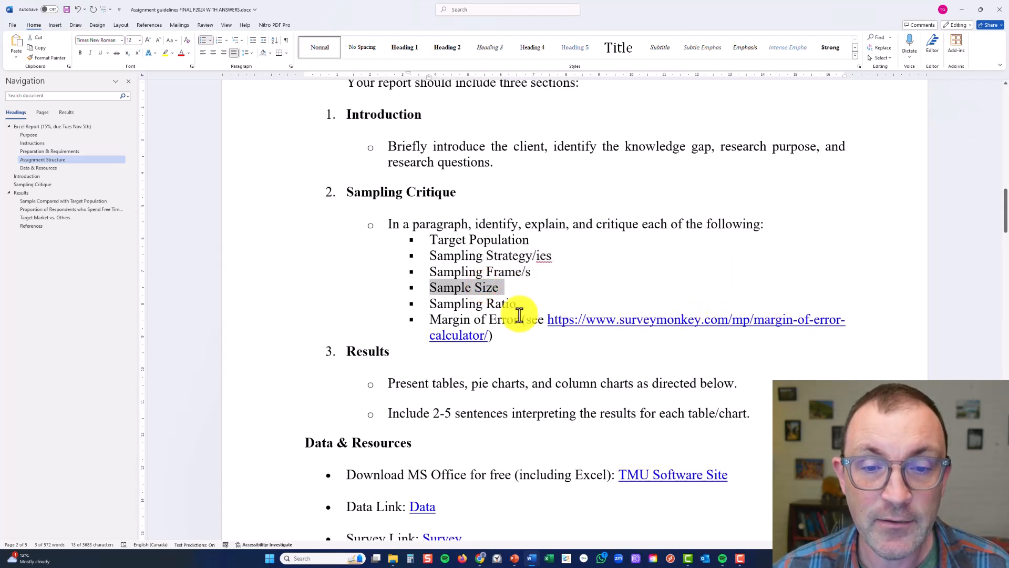
triple_click(477, 303)
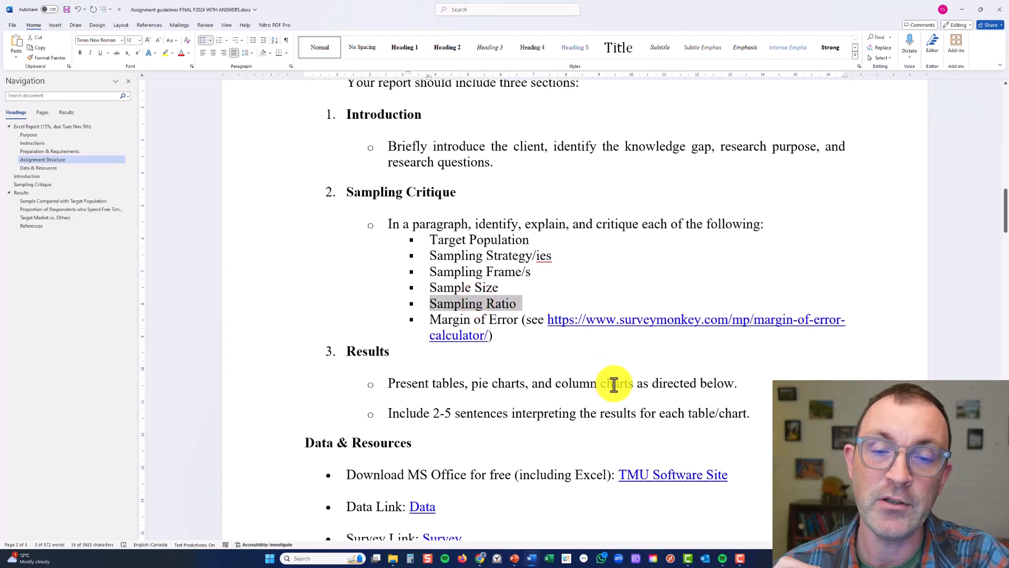
triple_click(440, 317)
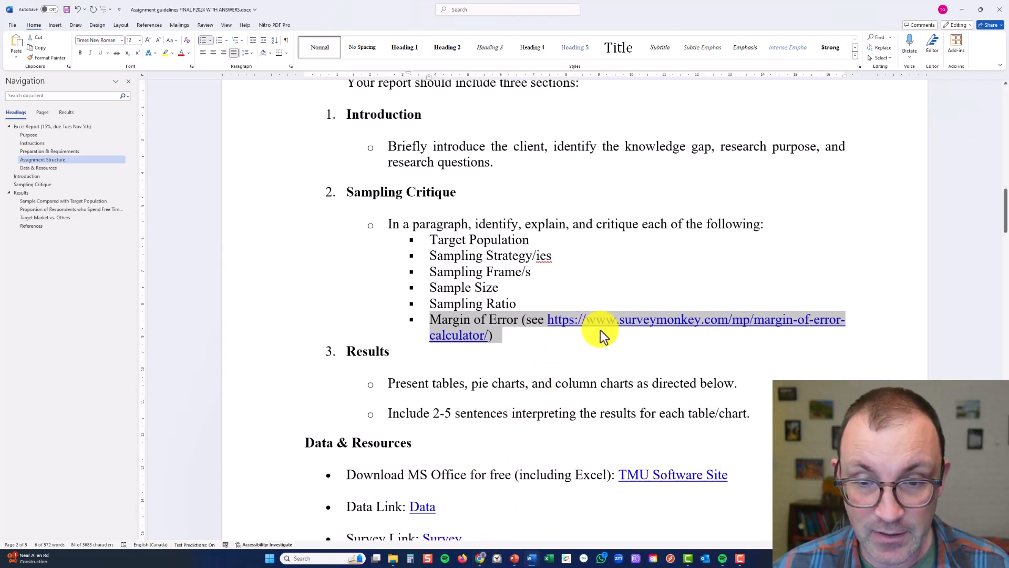
Switch to the Chrome browser and look over SurveyMonkey's margin of error calculator page
left_click(480, 556)
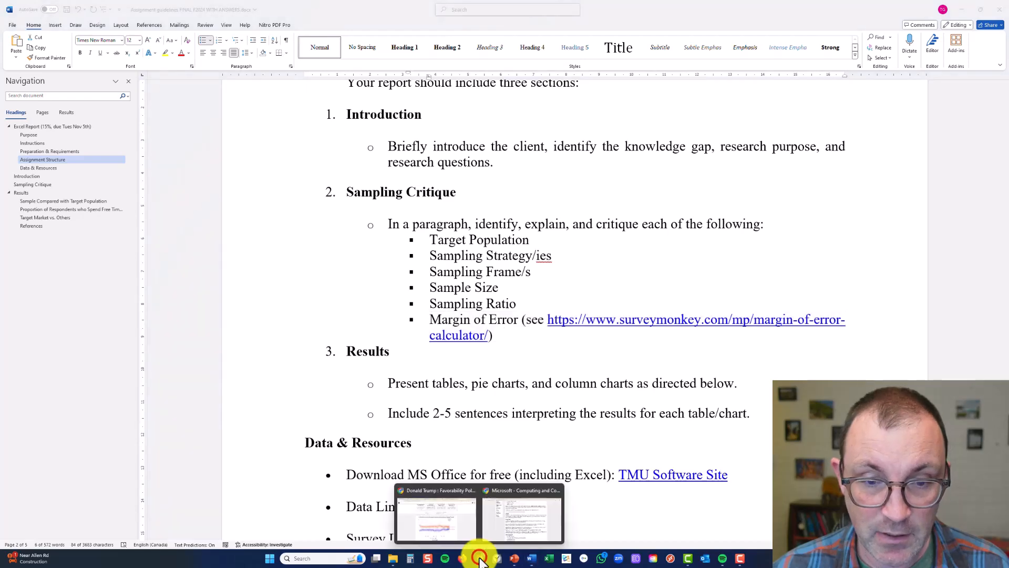
left_click(510, 522)
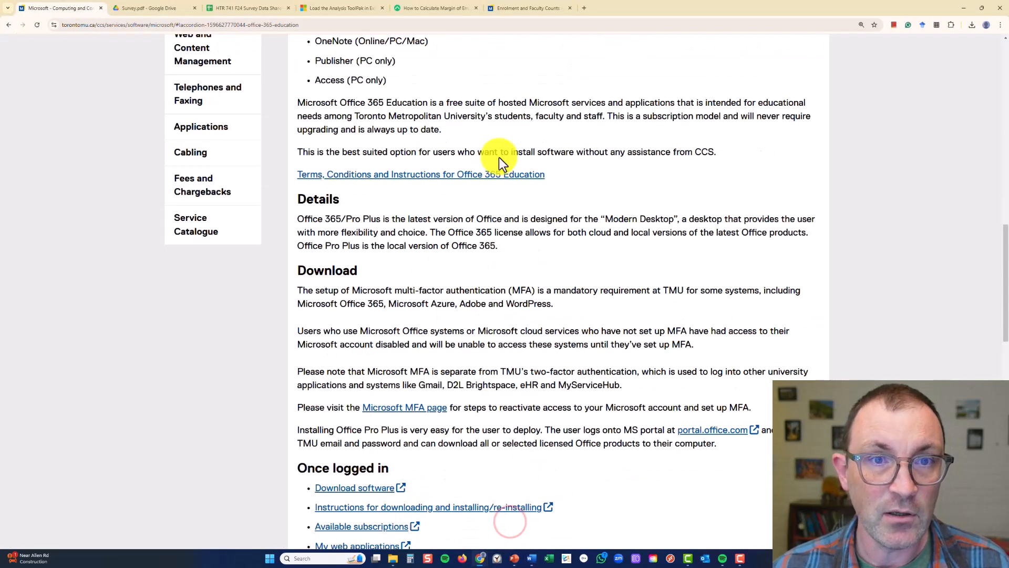
left_click(424, 7)
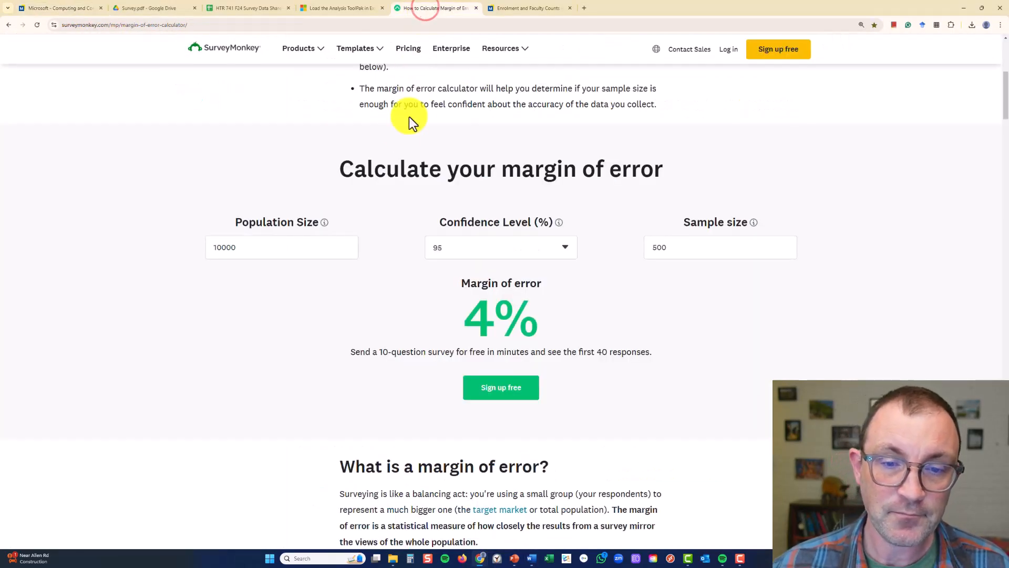
left_click(284, 250)
scroll(361, 210, "up", 6)
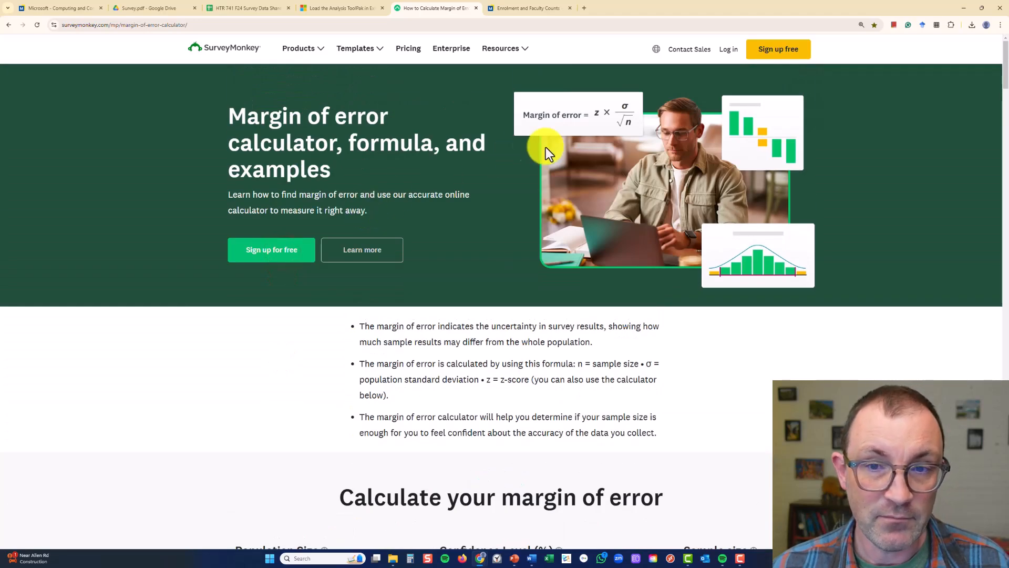
scroll(473, 178, "down", 3)
scroll(438, 196, "down", 1)
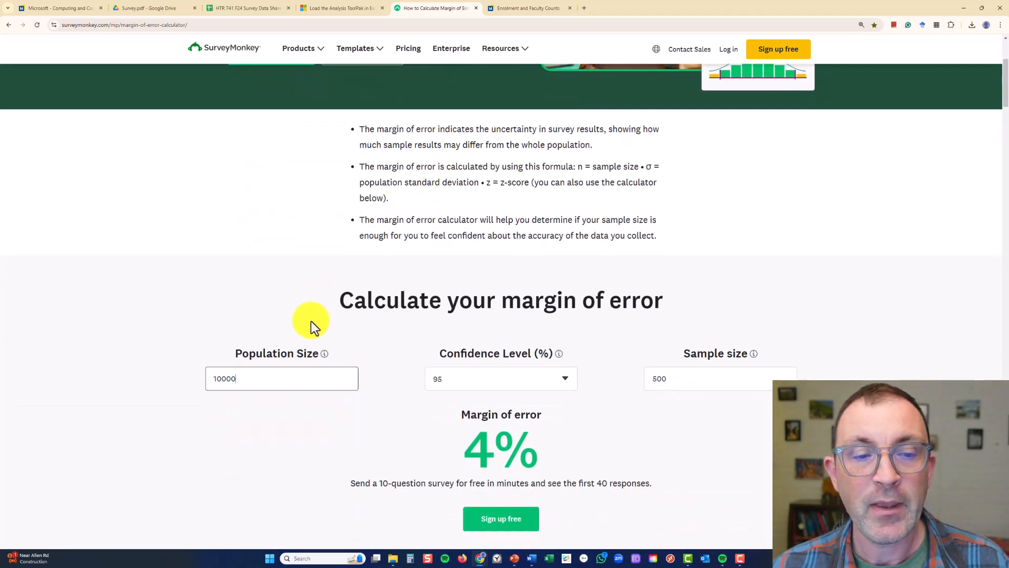
scroll(307, 329, "down", 1)
Clear the calculator's population size and enter 10000
left_click(285, 312)
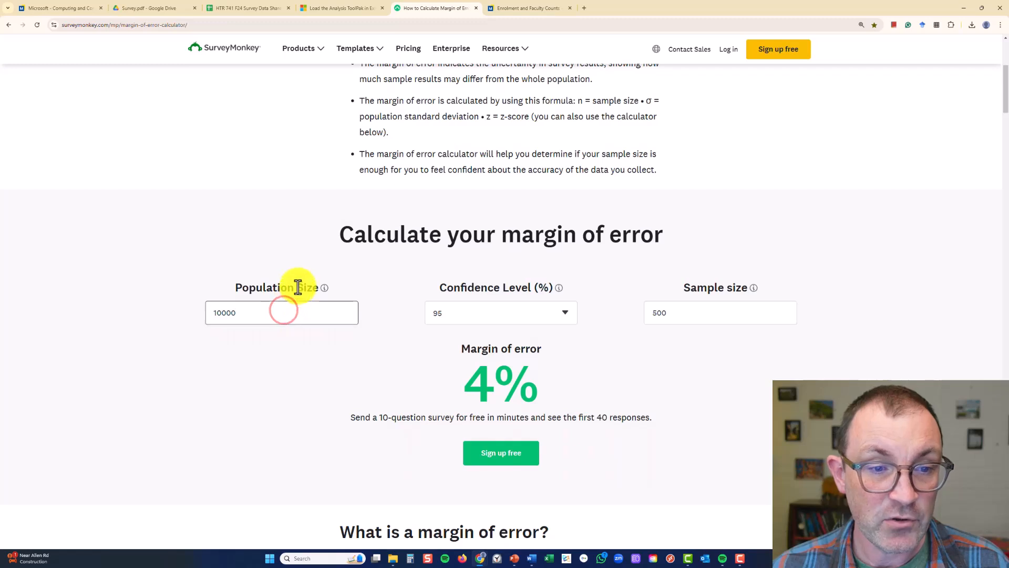
left_click_drag(306, 319, 130, 319)
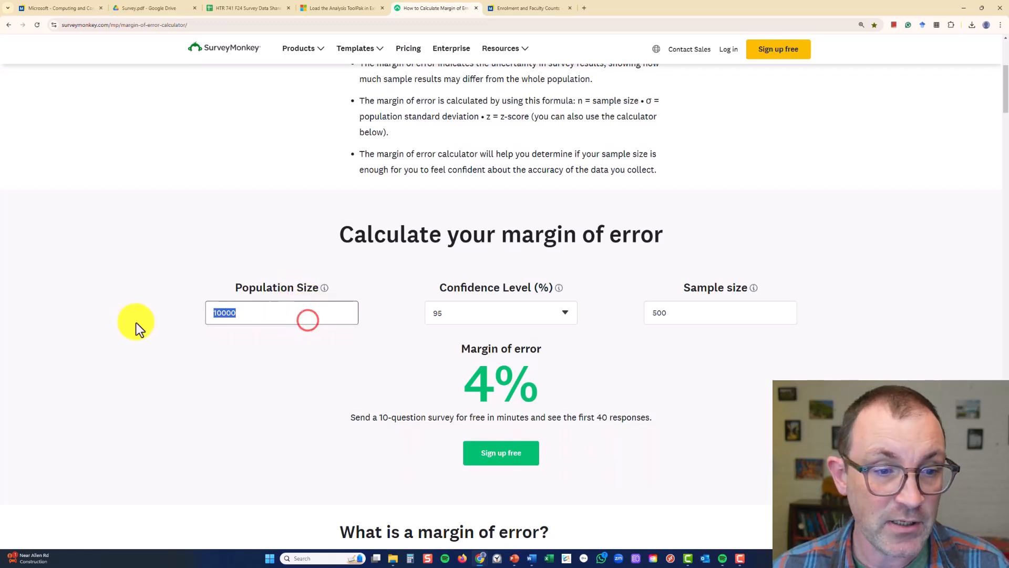
left_click(223, 314)
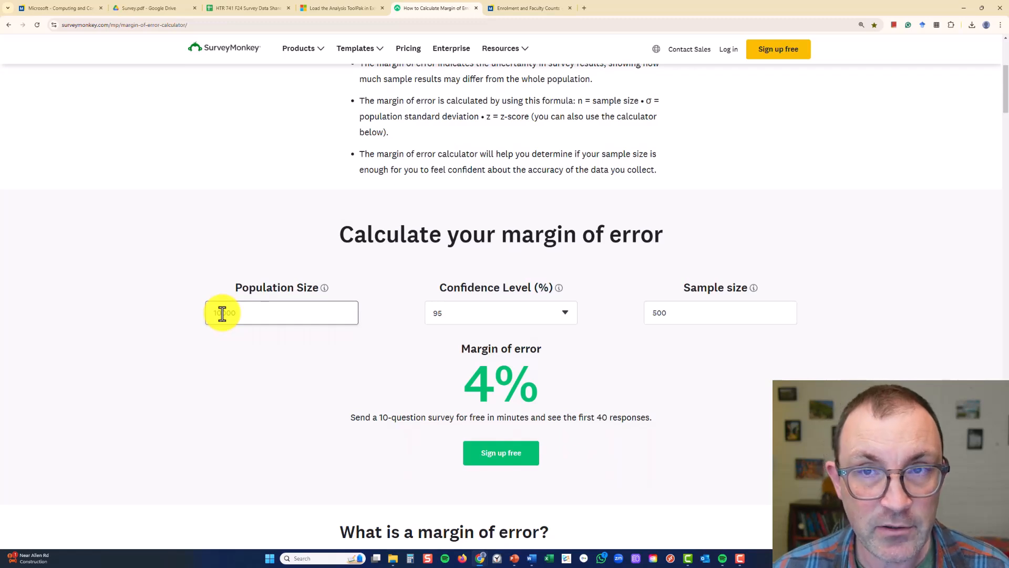
type("10000")
left_click(365, 328)
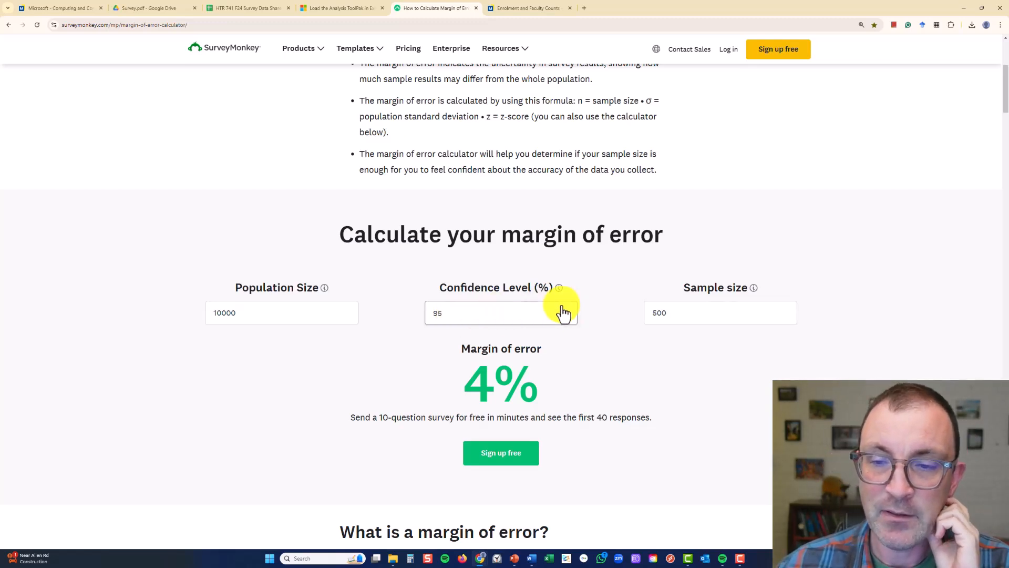
Highlight the calculator's sample size and the resulting margin of error
left_click(657, 312)
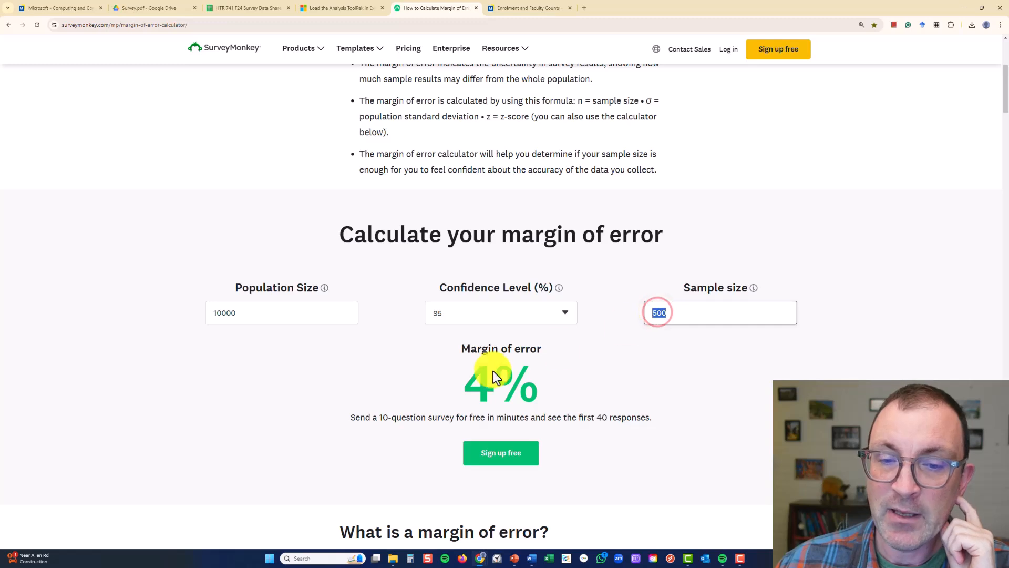
left_click(464, 383)
left_click_drag(464, 383, 559, 380)
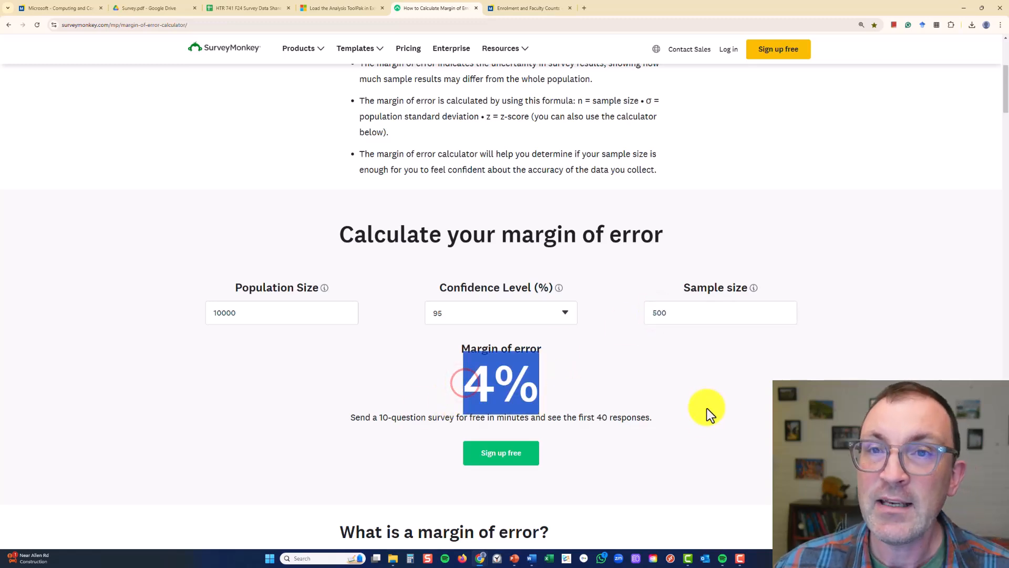
scroll(625, 393, "down", 1)
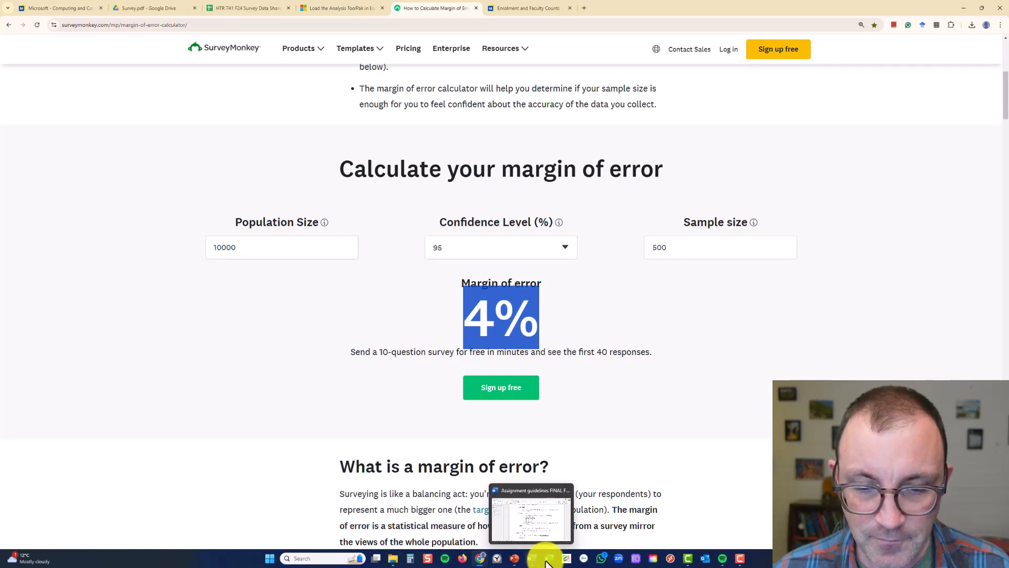
Return to the assignment guidelines in Word and highlight the Sampling Critique list and the Results bullets on tables, charts and interpretation
mouse_move(535, 552)
left_click(533, 517)
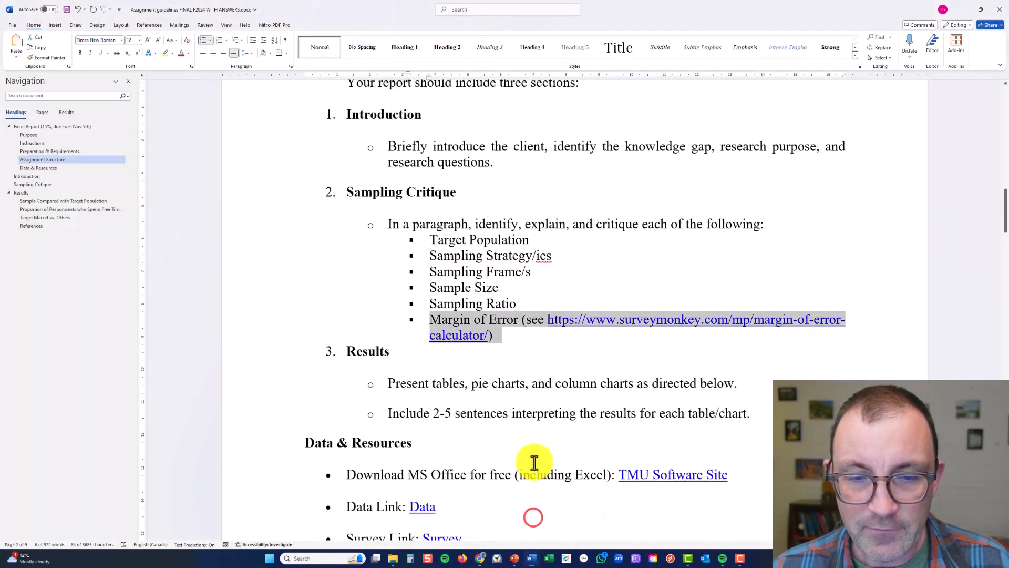
left_click(509, 412)
scroll(508, 411, "down", 1)
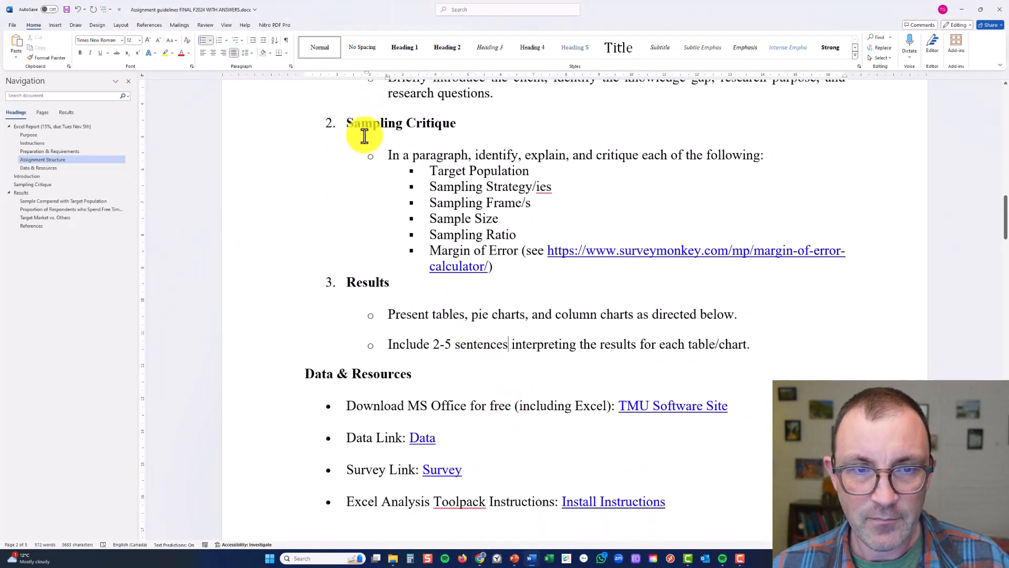
left_click_drag(378, 154, 525, 270)
left_click(421, 299)
left_click_drag(389, 316, 637, 364)
scroll(466, 391, "down", 1)
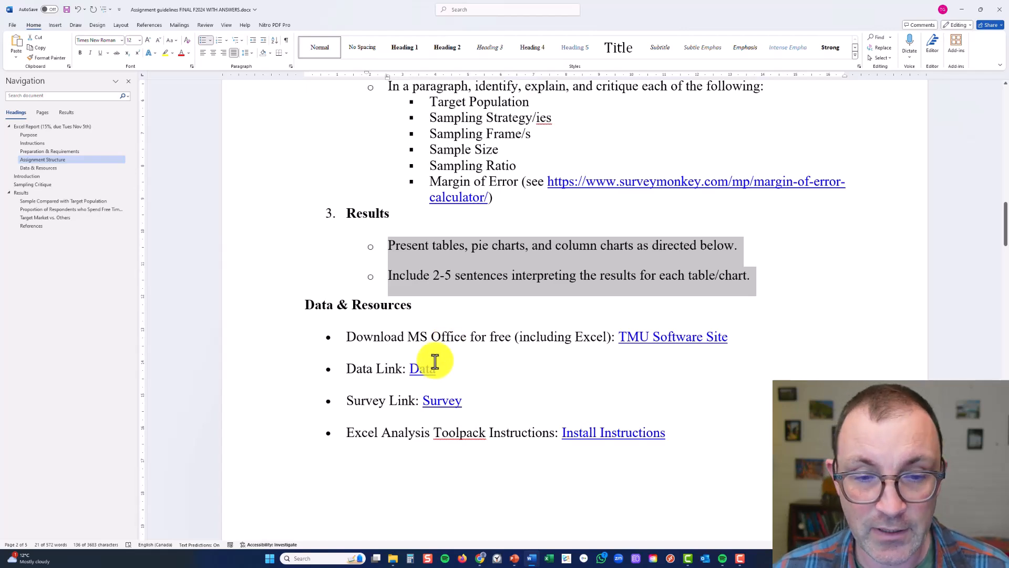
Review the Data & Resources section of the guidelines and switch to Chrome to show TMU's Microsoft software page
scroll(435, 362, "down", 2)
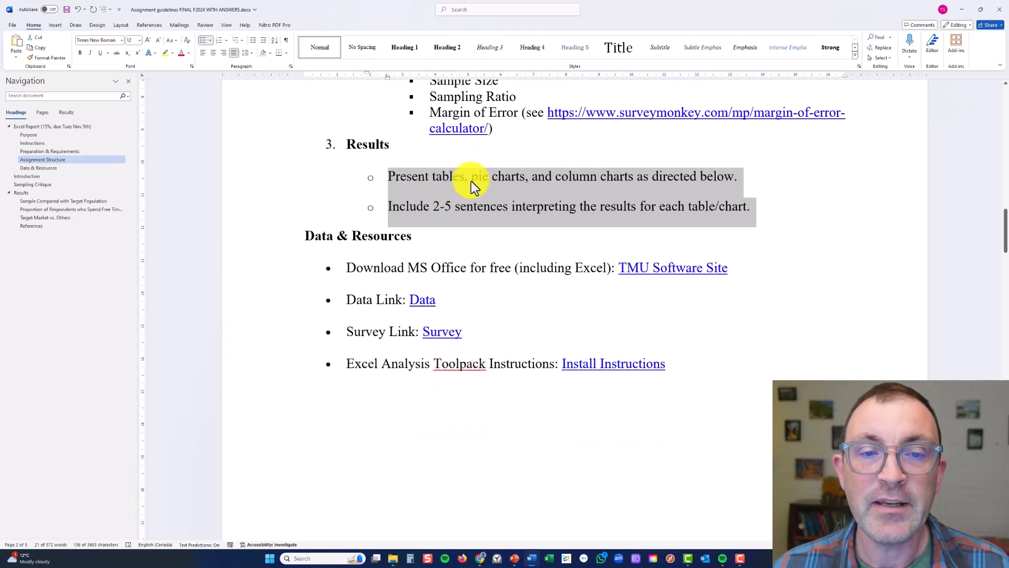
left_click(535, 269)
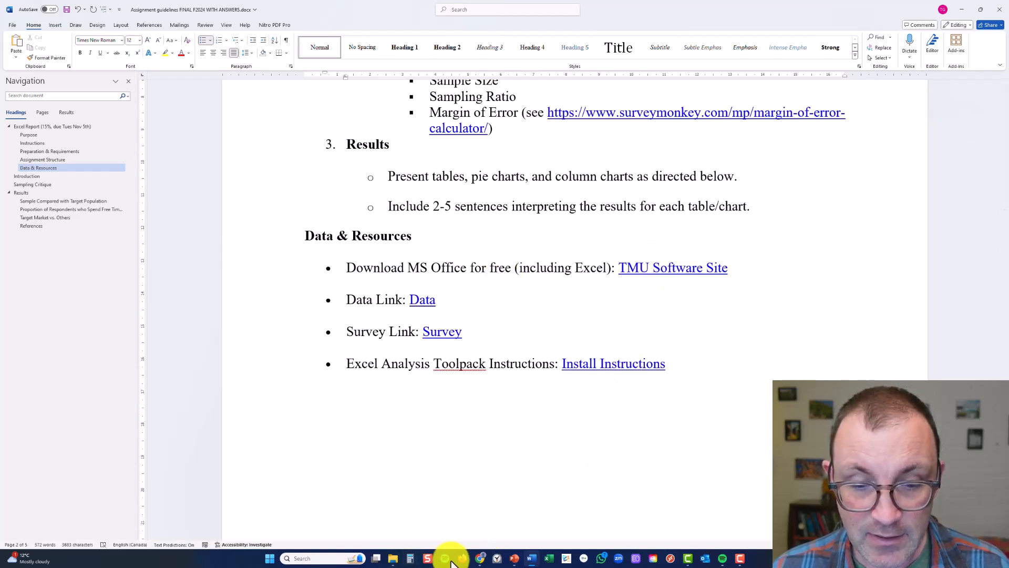
left_click(481, 558)
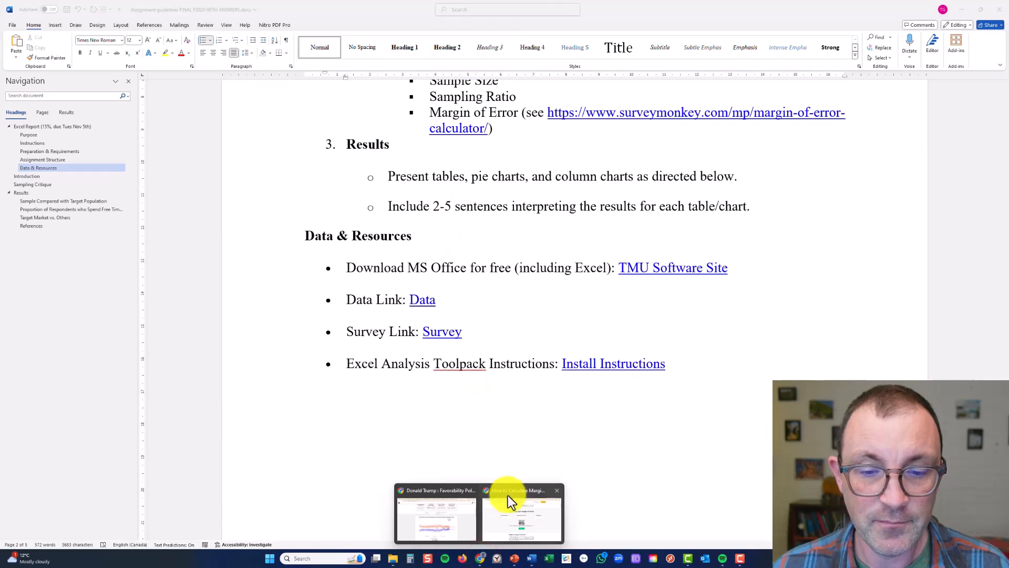
left_click(508, 496)
left_click(343, 8)
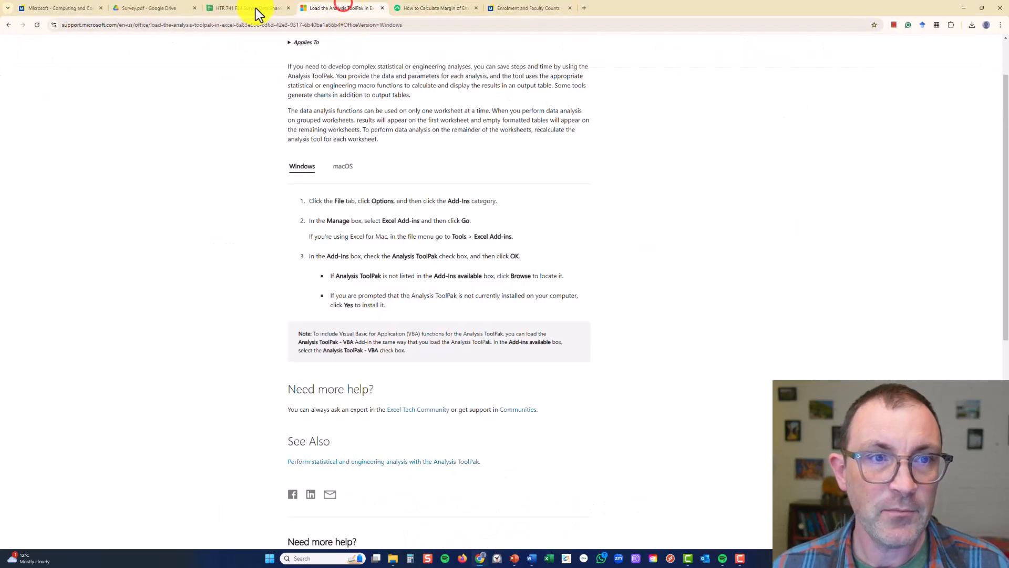
left_click(51, 9)
Look through the Office 365 Education section, from the included applications to the download instructions
scroll(447, 270, "up", 10)
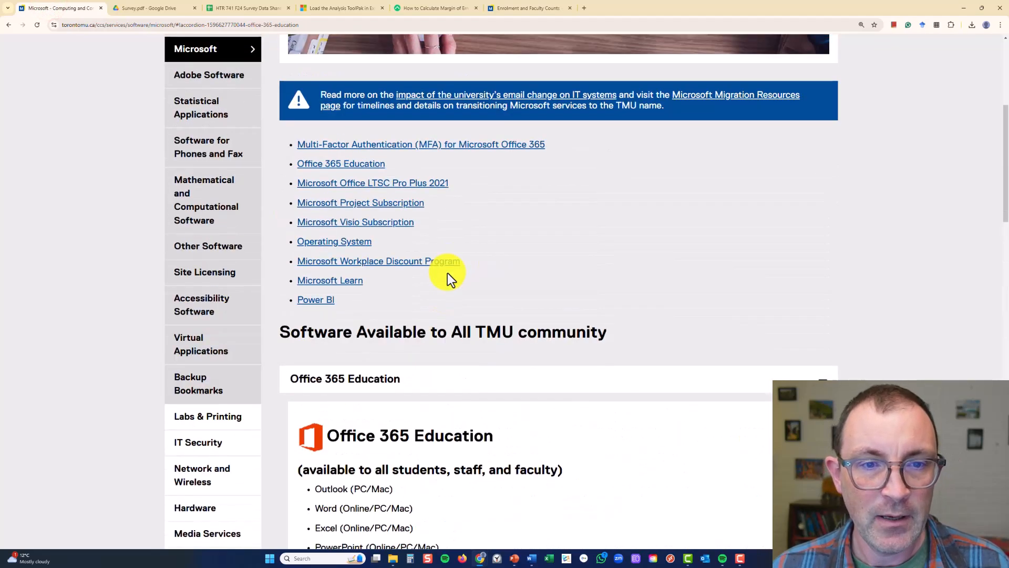
scroll(475, 379, "down", 7)
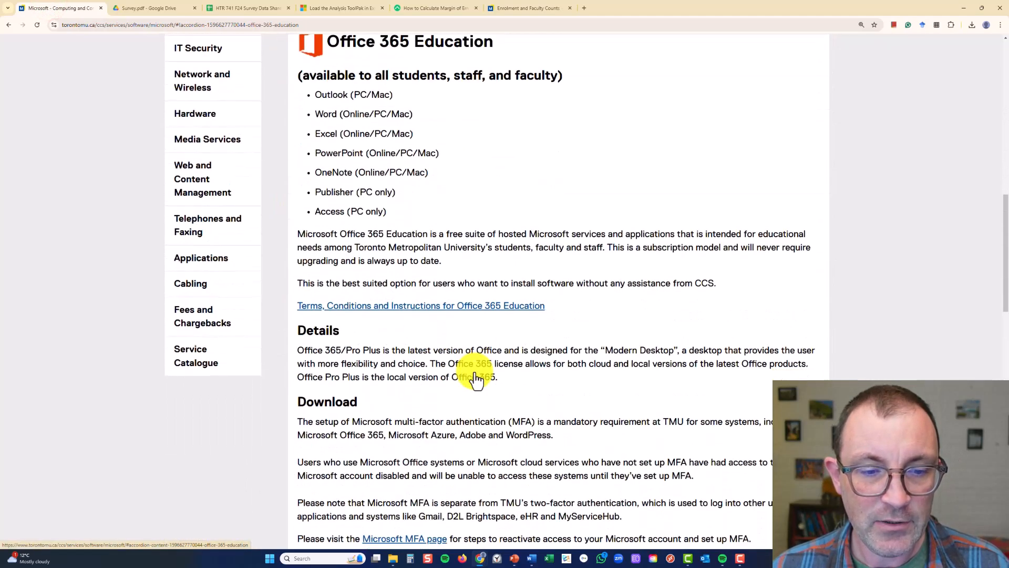
scroll(476, 379, "down", 5)
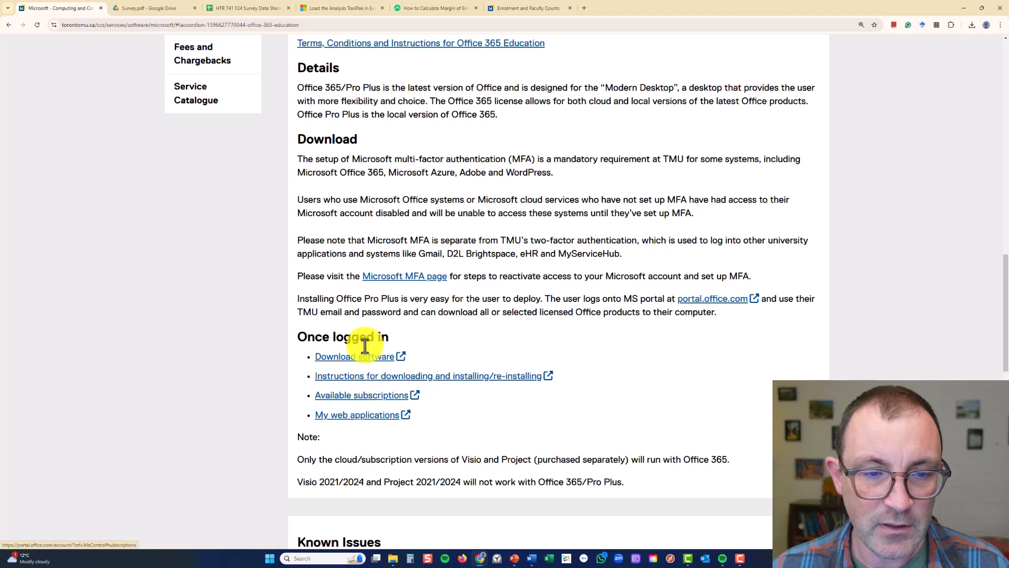
scroll(438, 270, "up", 6)
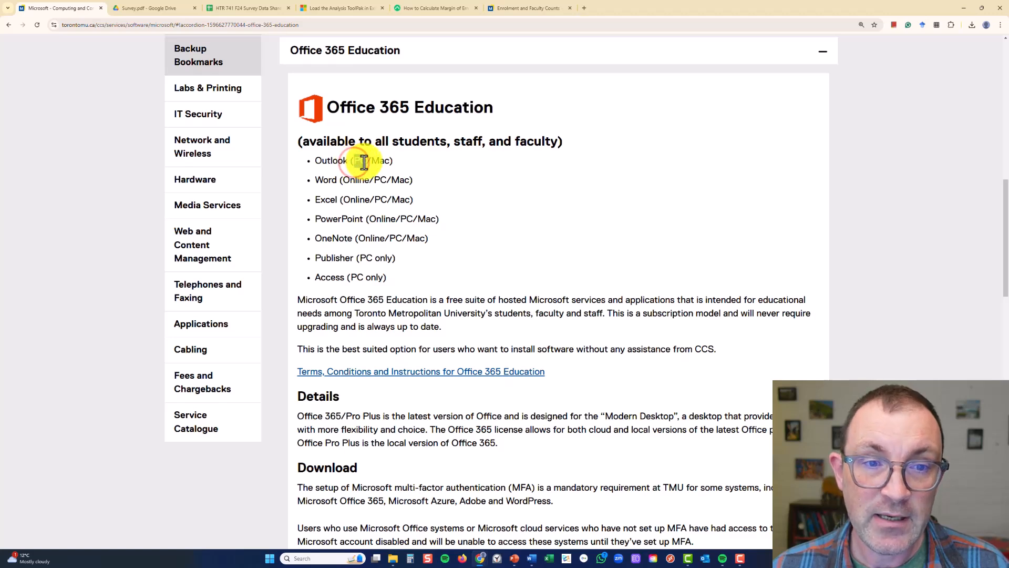
Highlight the Mac and Online availability notes in the Office 365 Education application list
left_click_drag(354, 163, 382, 163)
double_click(383, 163)
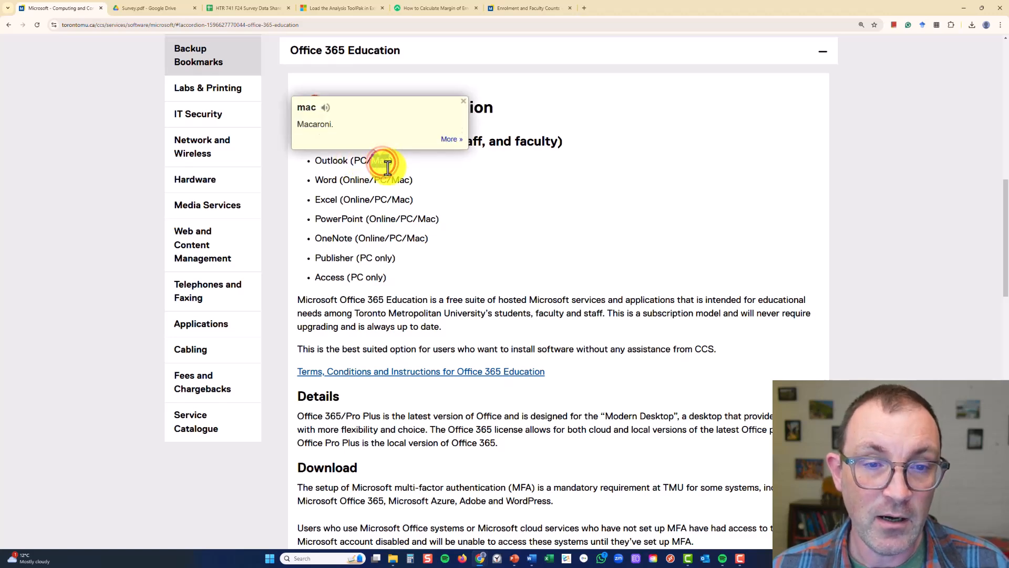
double_click(384, 218)
left_click(367, 227)
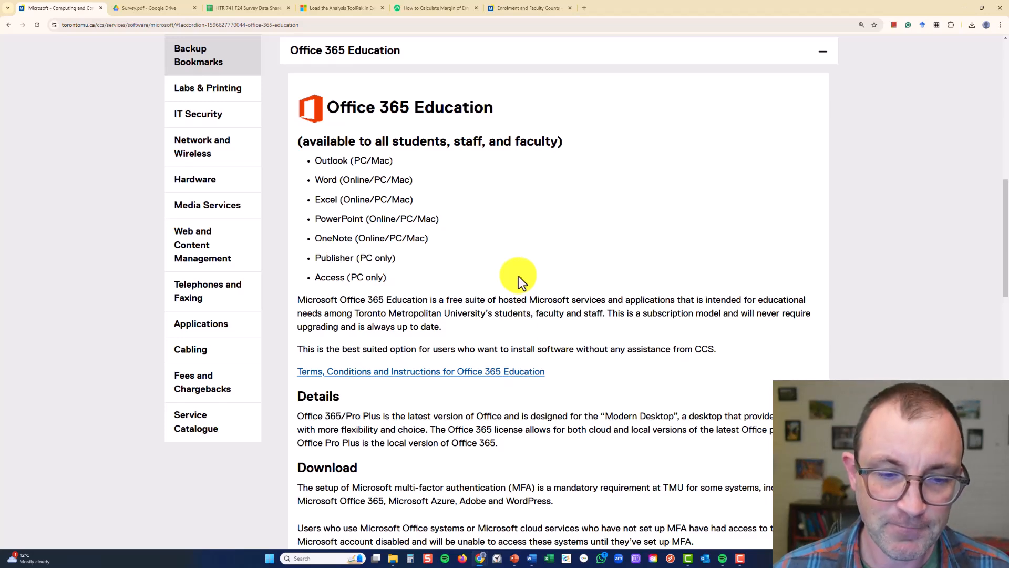
scroll(520, 332, "down", 1)
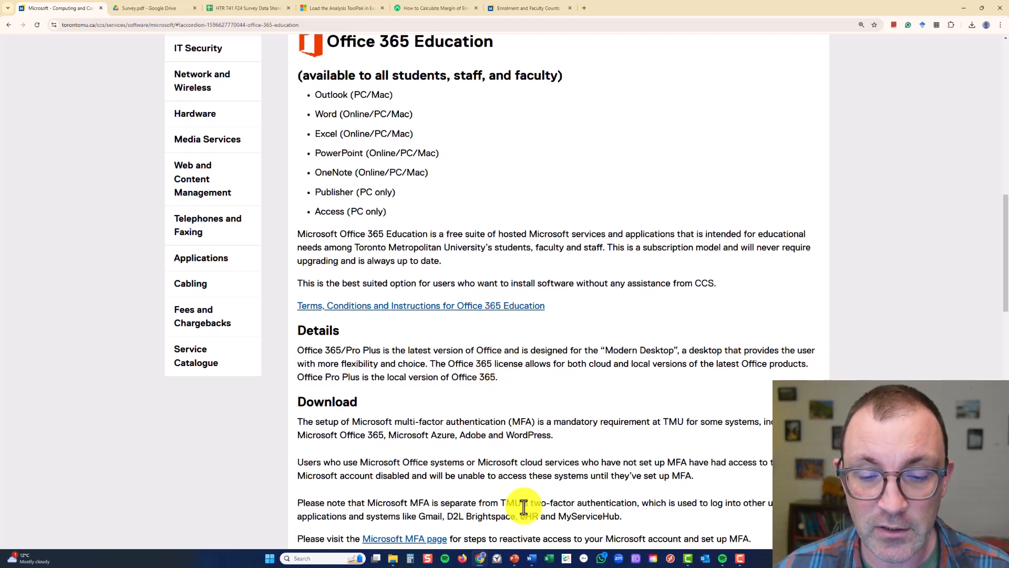
Check the Data and Survey links in the Word guidelines, and switch to Chrome to look through Survey.pdf
left_click(533, 559)
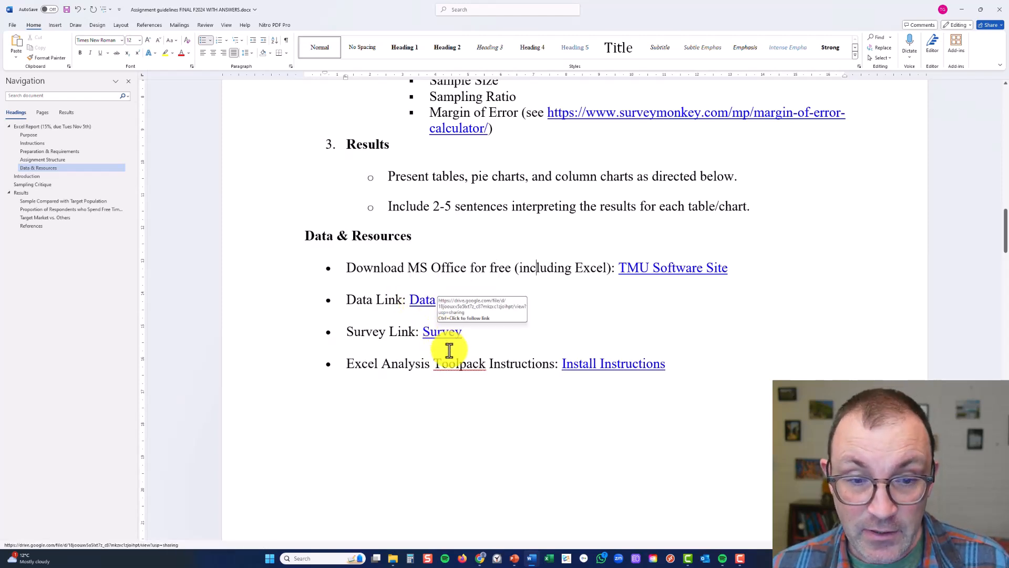
left_click(479, 560)
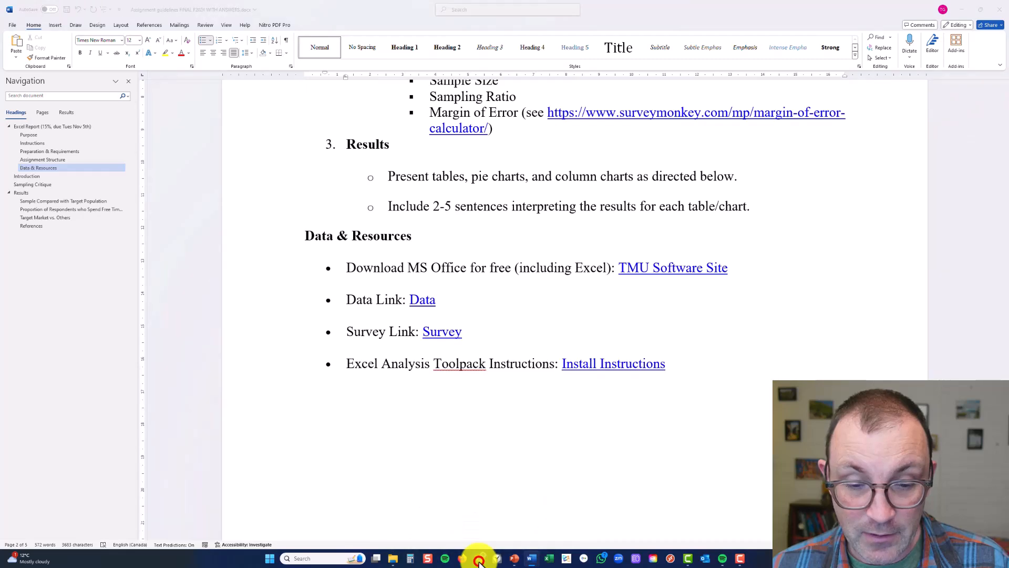
left_click(532, 524)
scroll(426, 235, "down", 5)
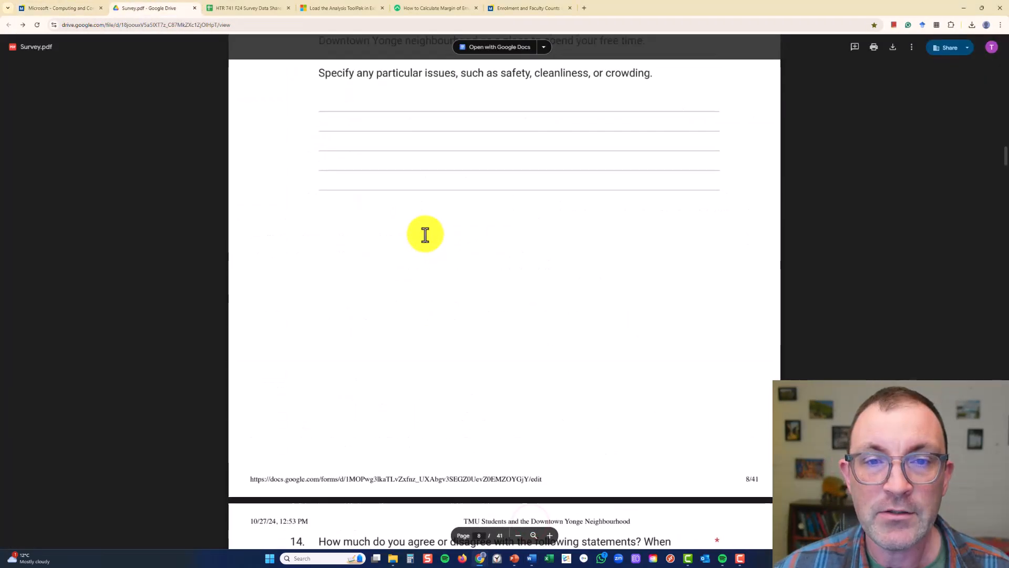
scroll(425, 235, "up", 20)
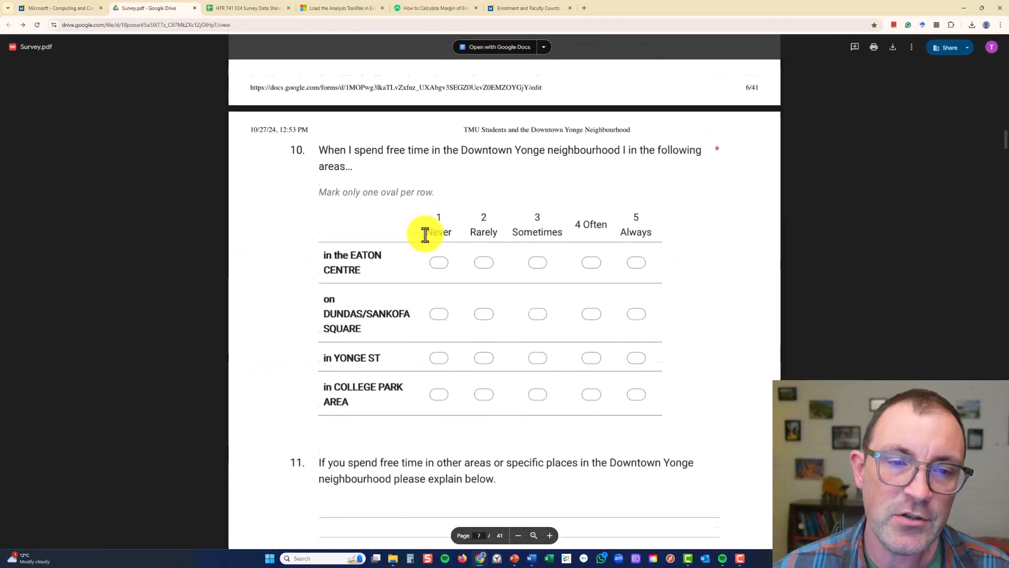
scroll(425, 235, "up", 3)
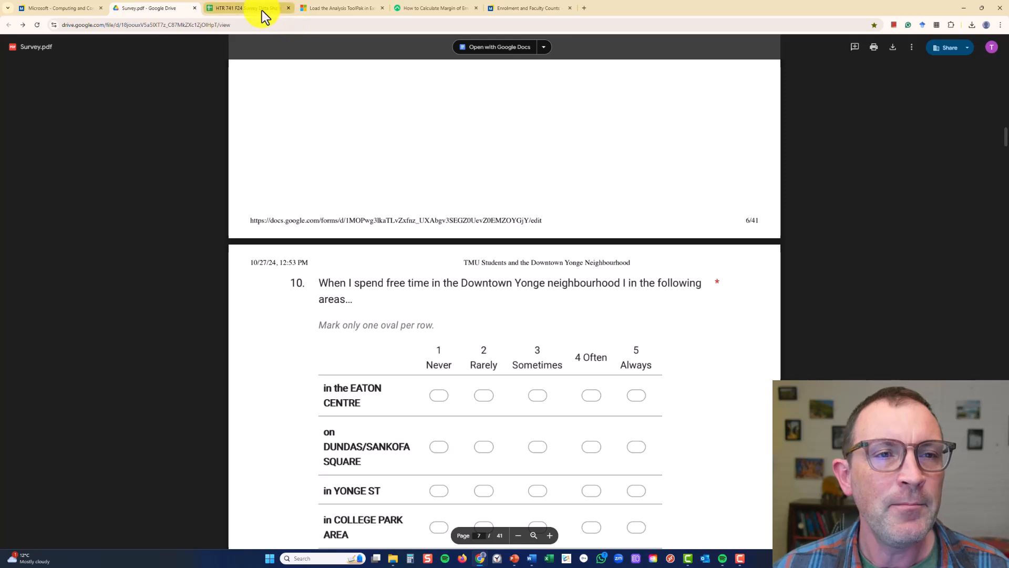
View Microsoft's instructions for loading the Analysis ToolPak and the HTR 741 F24 Survey Data Shared spreadsheet
left_click(326, 10)
scroll(388, 128, "up", 2)
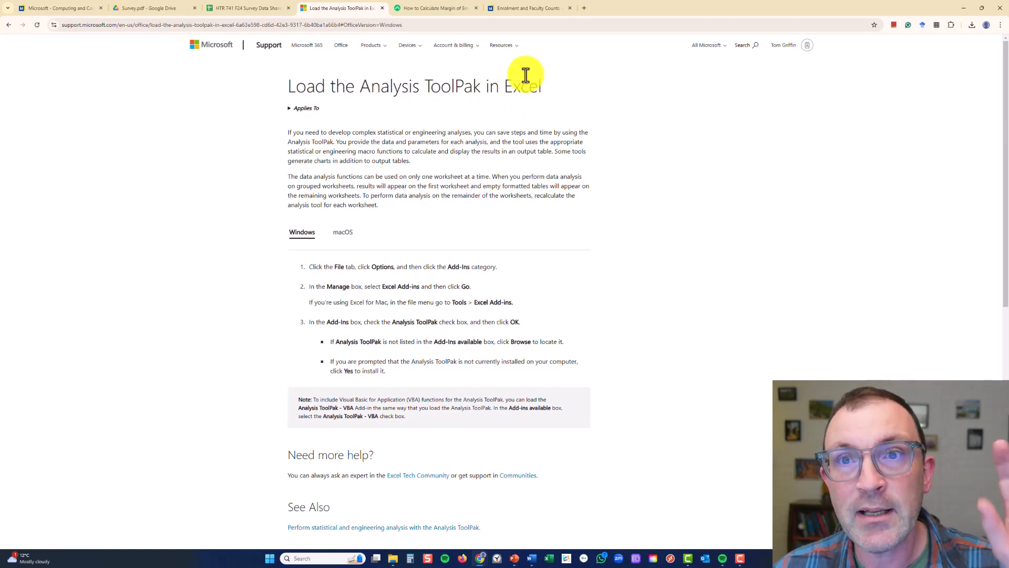
left_click(247, 8)
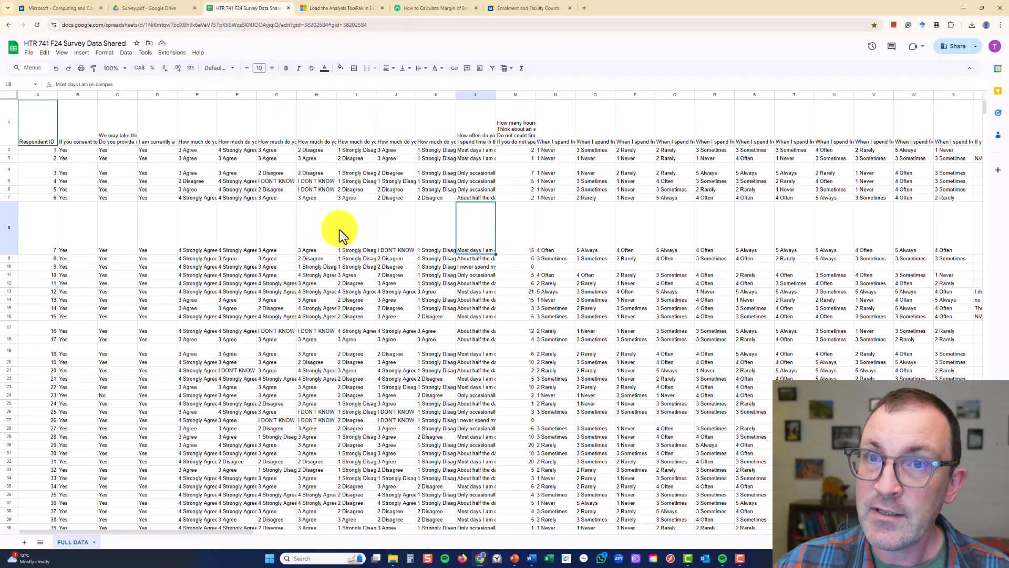
Return to the guidelines in Word and highlight the Sampling Information criteria in the grading rubric
left_click(533, 559)
scroll(474, 400, "down", 10)
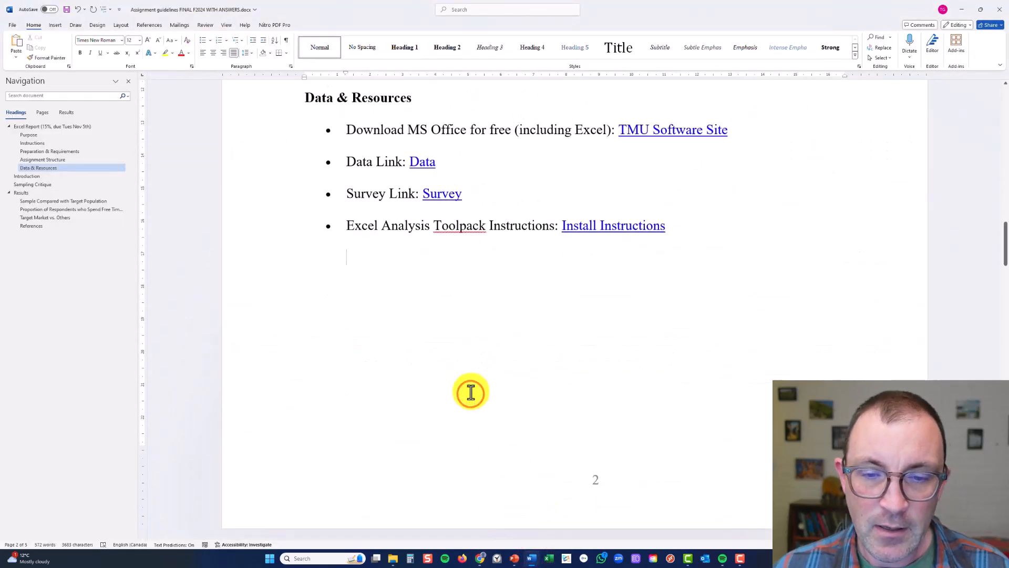
scroll(471, 393, "down", 2)
scroll(482, 288, "up", 2)
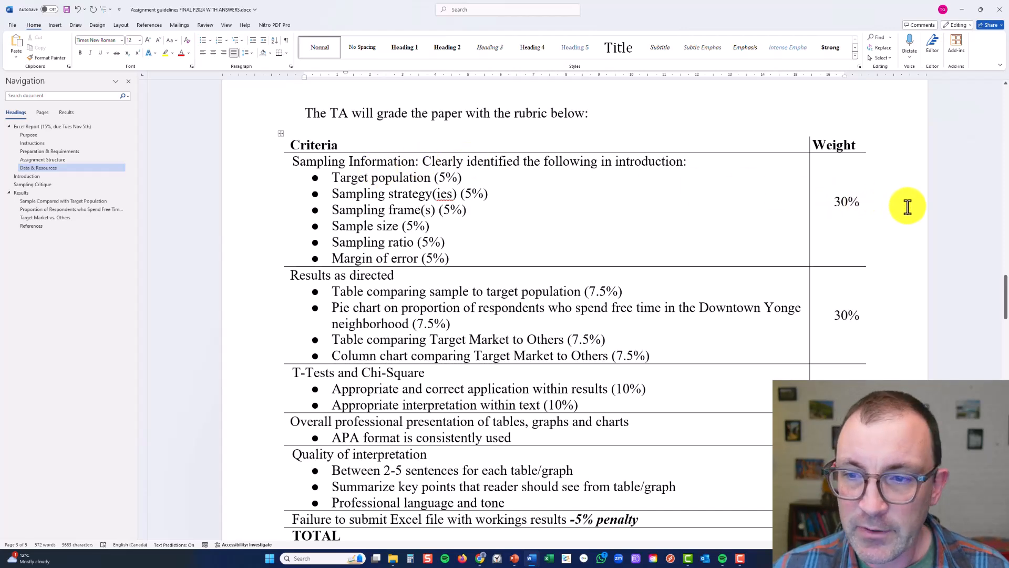
left_click(368, 166)
left_click_drag(368, 166, 457, 253)
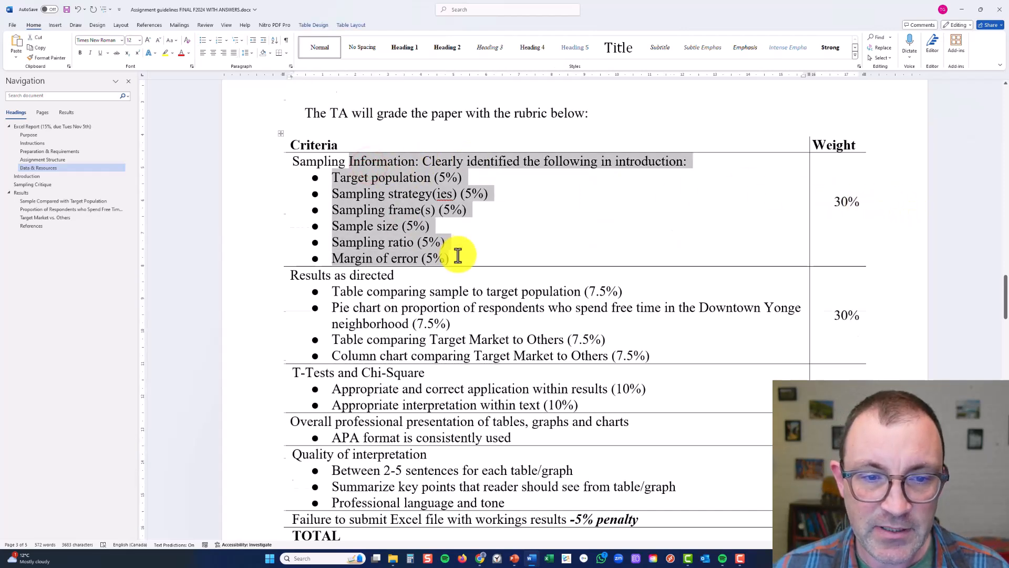
Highlight the rubric's Results as directed row and its T-Tests and Chi-Square criteria
scroll(390, 219, "down", 1)
left_click(391, 219)
left_click_drag(352, 219, 655, 286)
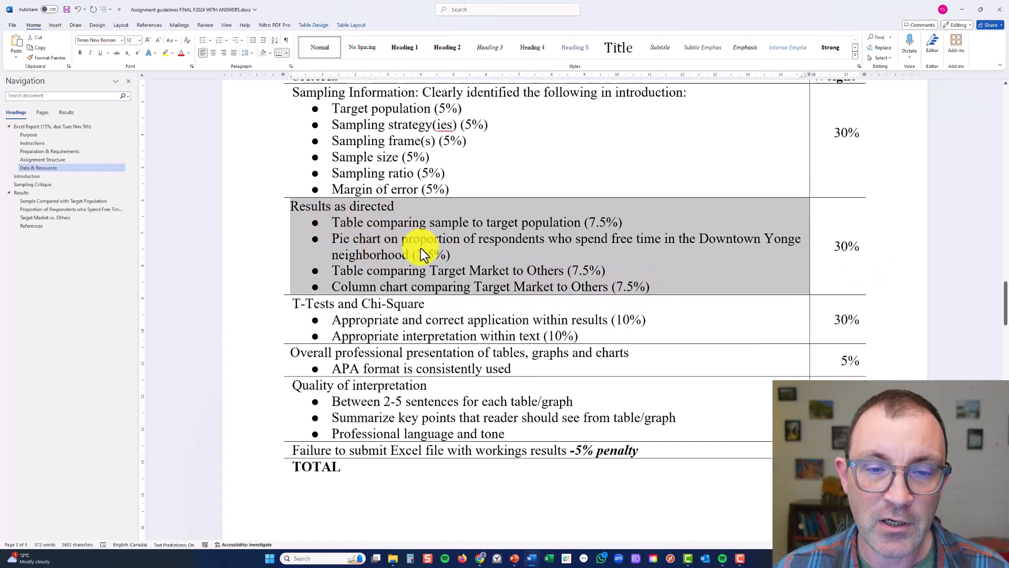
left_click(291, 302)
left_click_drag(407, 316, 601, 332)
scroll(477, 320, "down", 1)
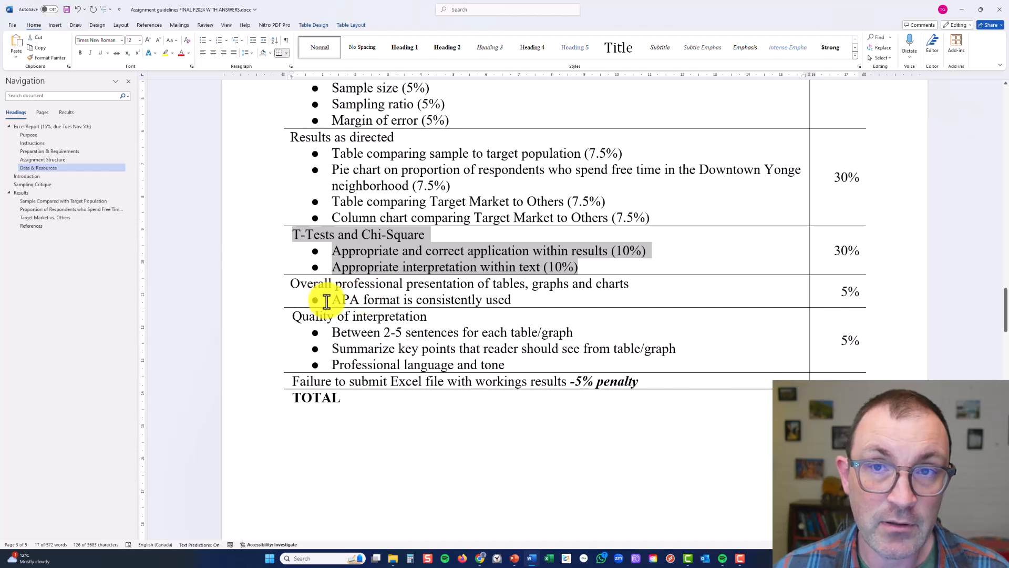
Highlight the rubric's rows on professional presentation, quality of interpretation and the penalty for not submitting the Excel file
left_click(310, 287)
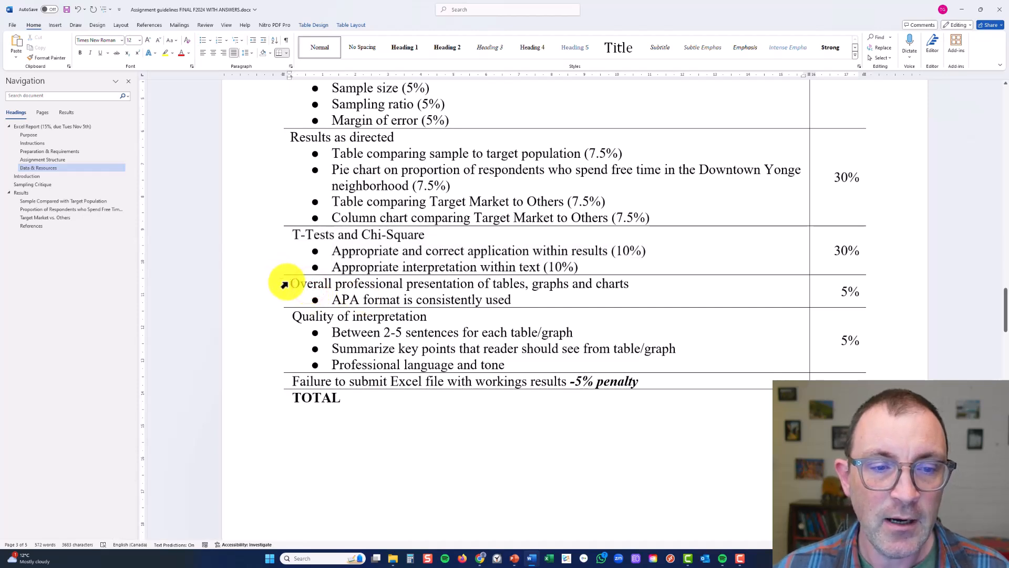
left_click_drag(292, 283, 522, 300)
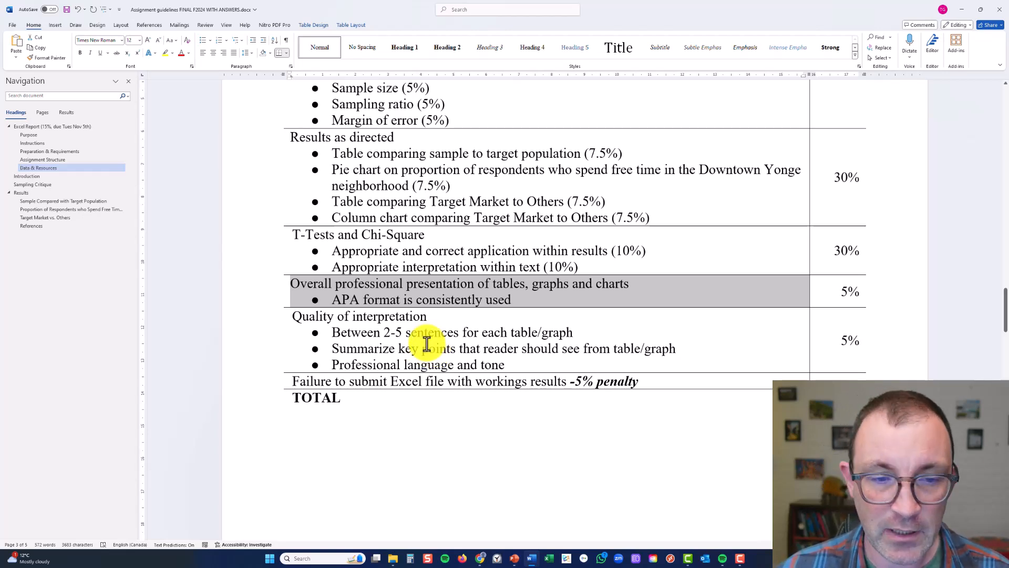
scroll(427, 345, "down", 3)
left_click_drag(304, 247, 574, 289)
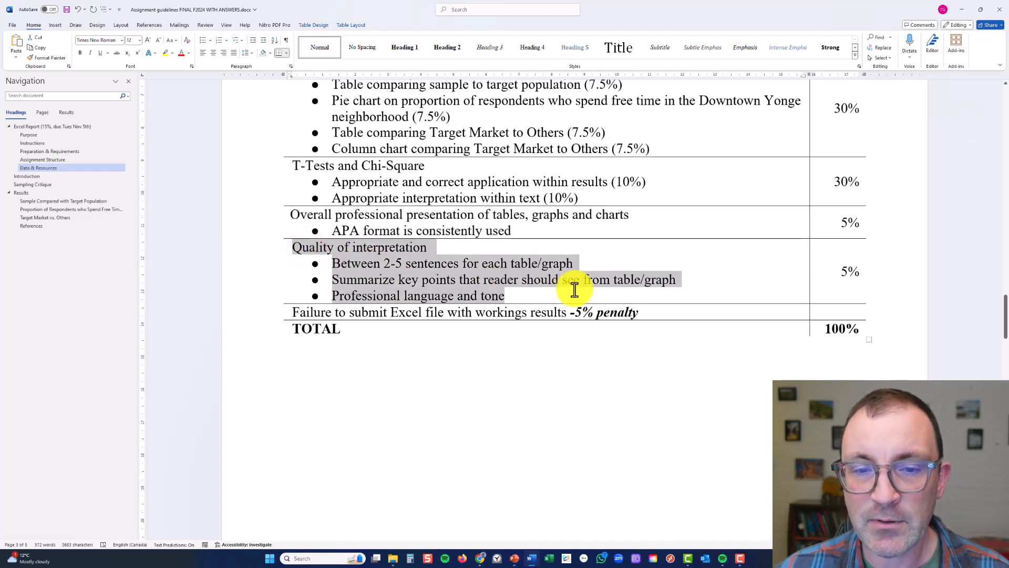
triple_click(595, 311)
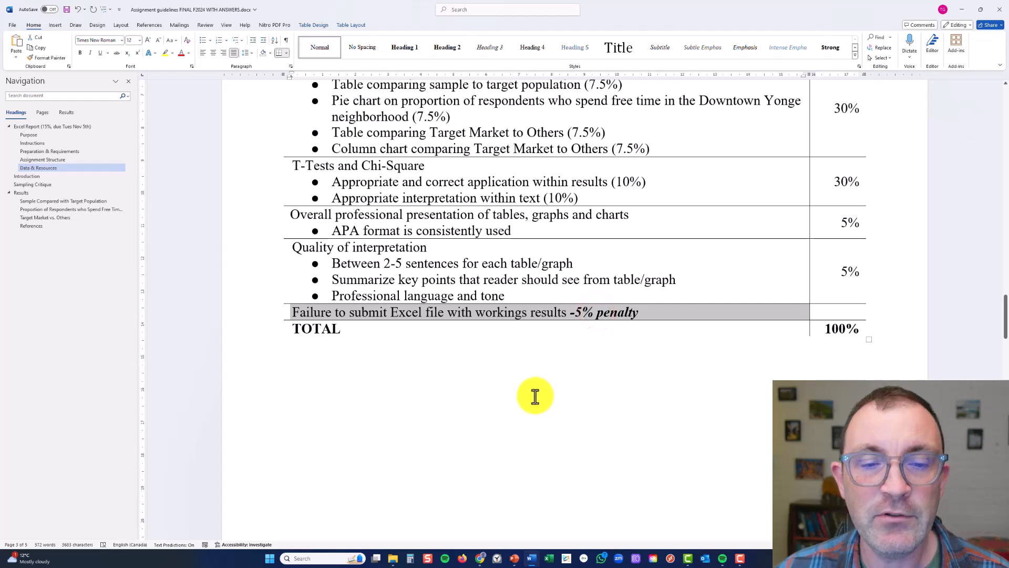
Go to the sample report outline and highlight the placeholder text under Introduction and Sampling Critique
scroll(519, 403, "down", 10)
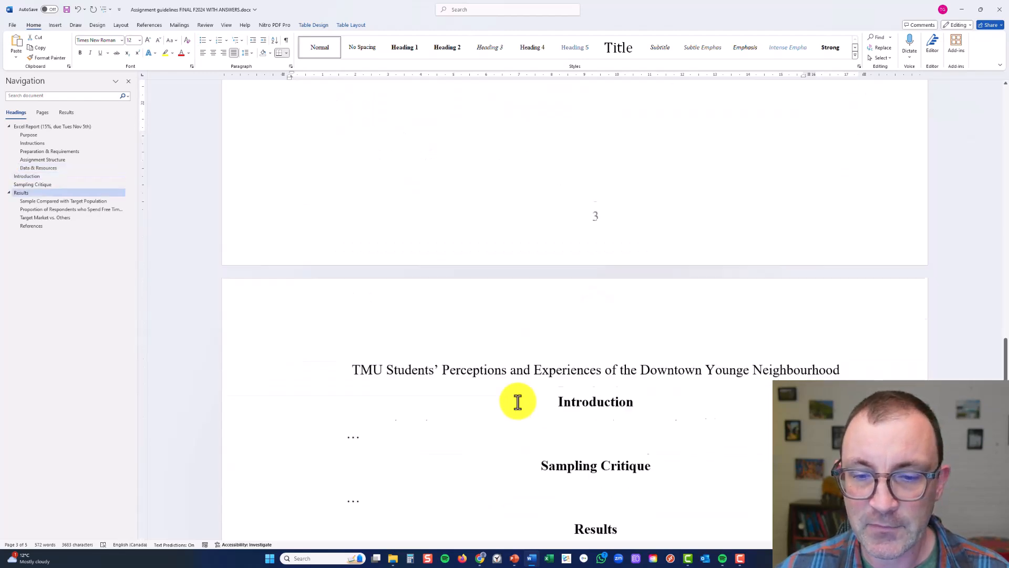
scroll(523, 387, "down", 2)
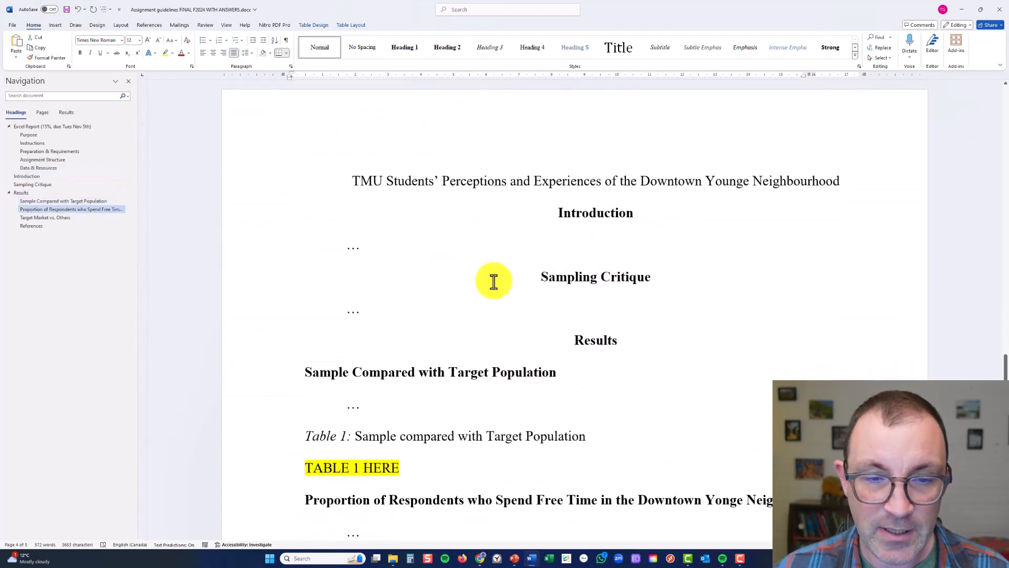
double_click(352, 248)
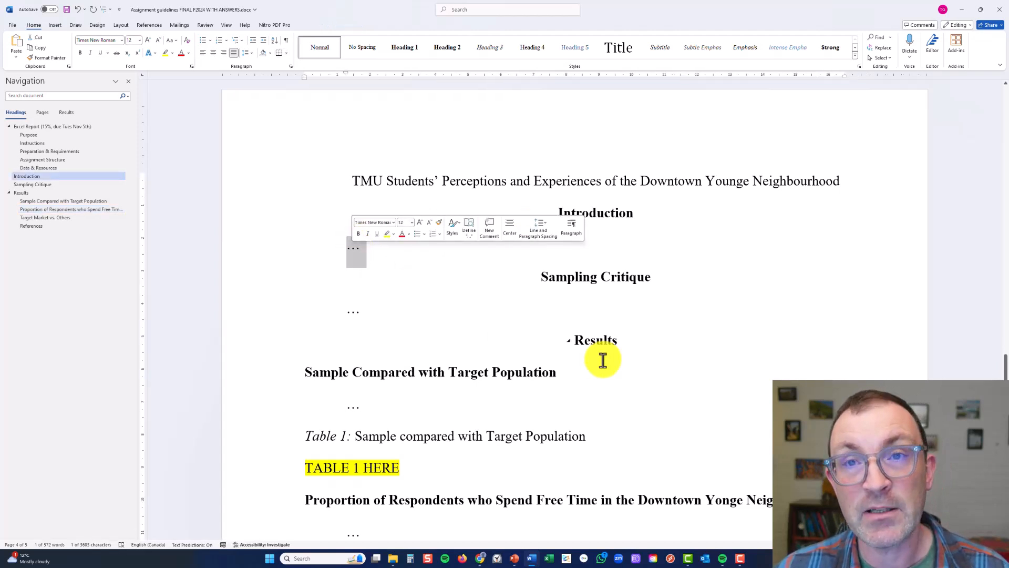
left_click(612, 235)
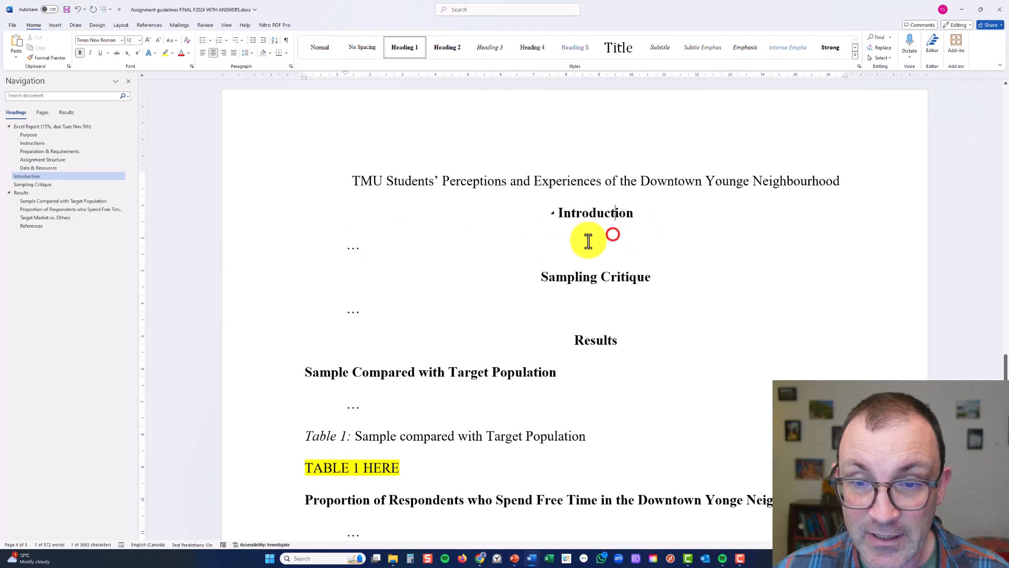
triple_click(550, 242)
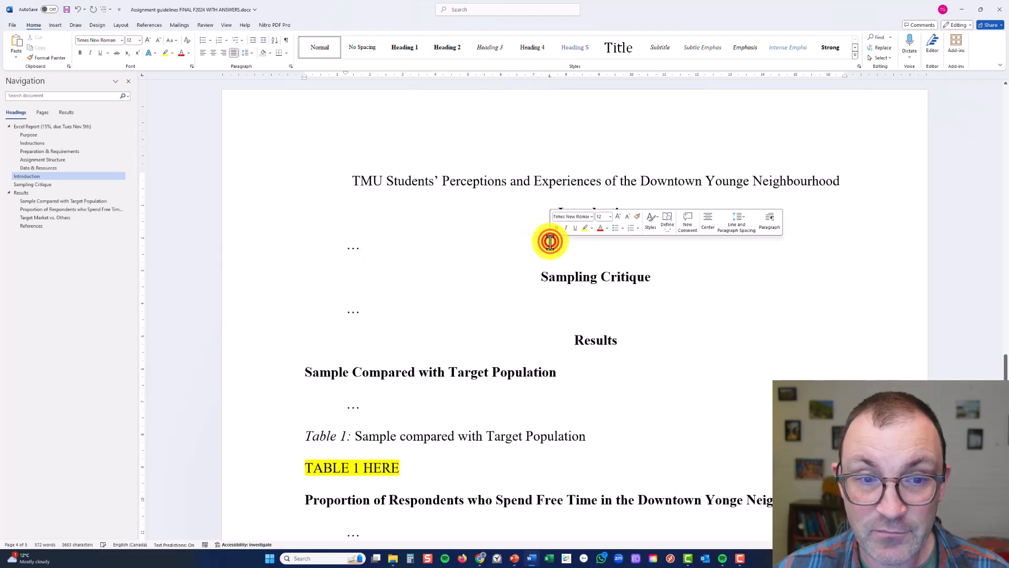
left_click(355, 312)
double_click(353, 312)
double_click(351, 311)
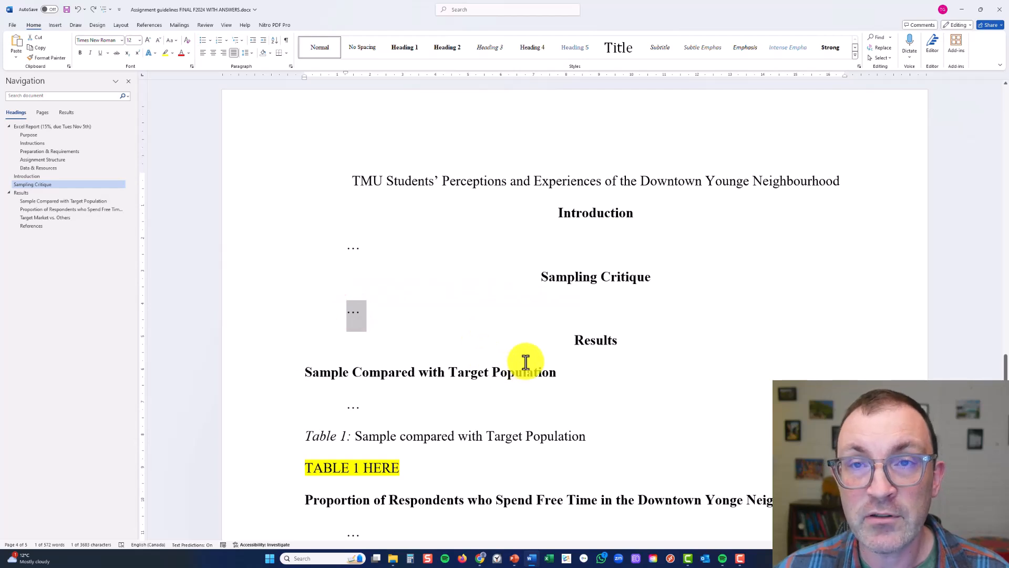
Highlight the placeholder text under the Sample Compared with Target Population heading in Results
scroll(527, 362, "down", 5)
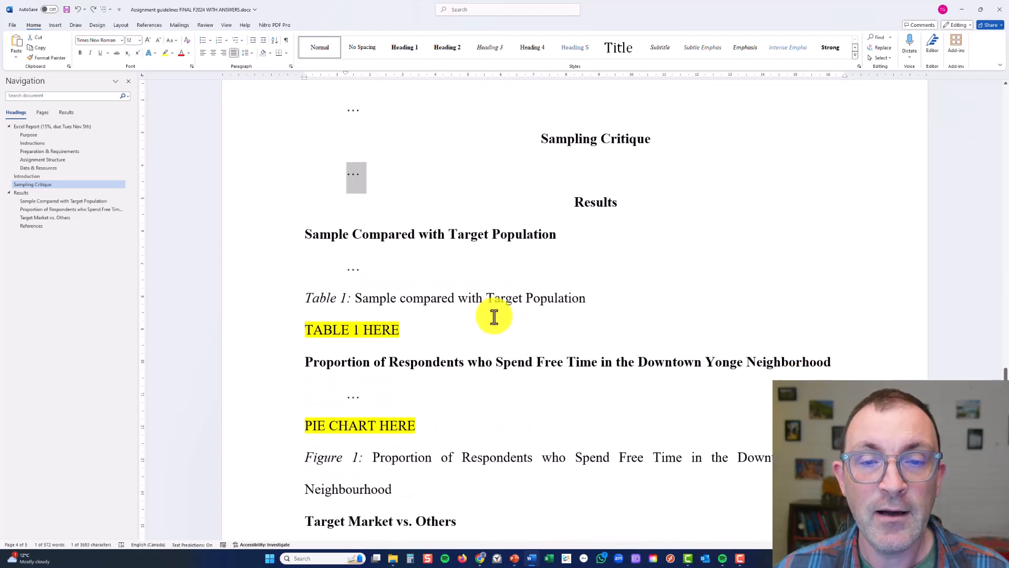
double_click(352, 261)
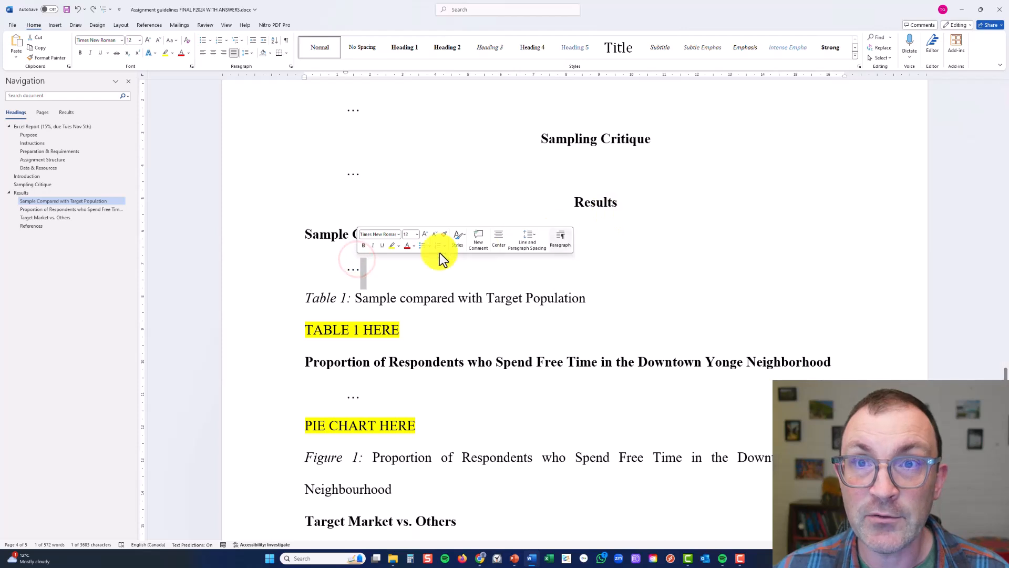
double_click(354, 270)
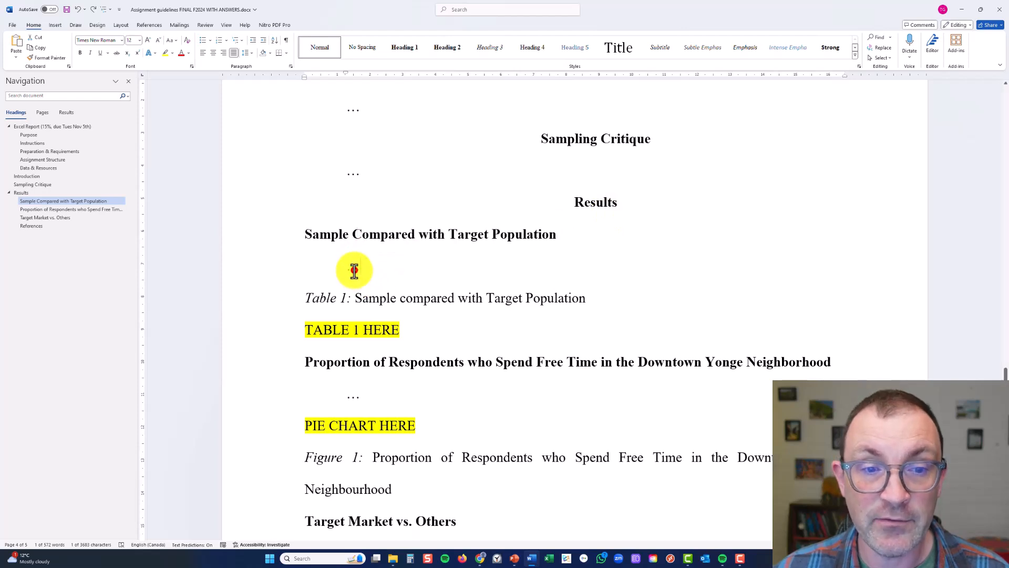
Switch to the HTR 741 F24 Survey Data Shared sheet in the browser and download it as a Microsoft Excel (.xlsx) file
left_click(337, 236)
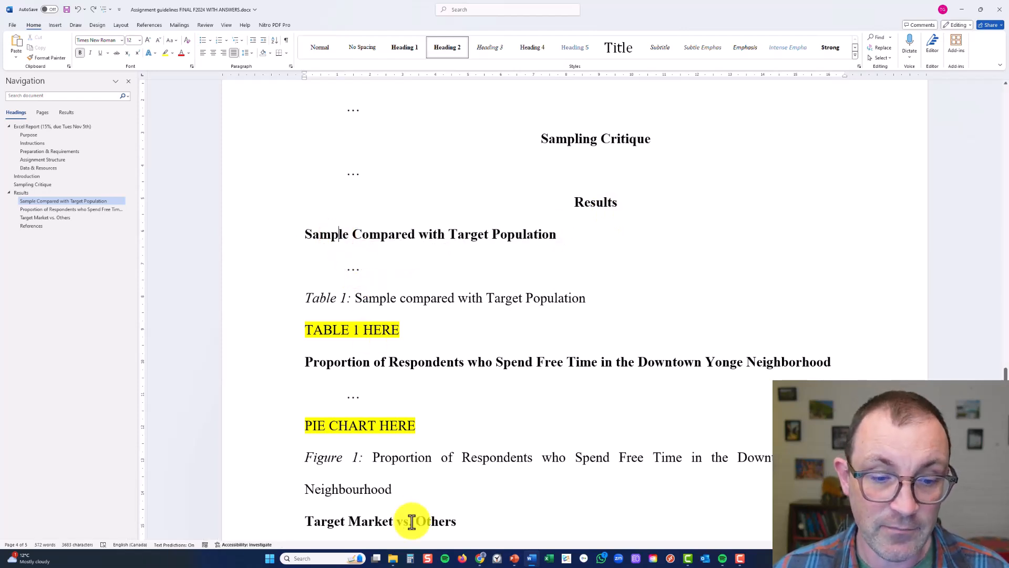
mouse_move(480, 558)
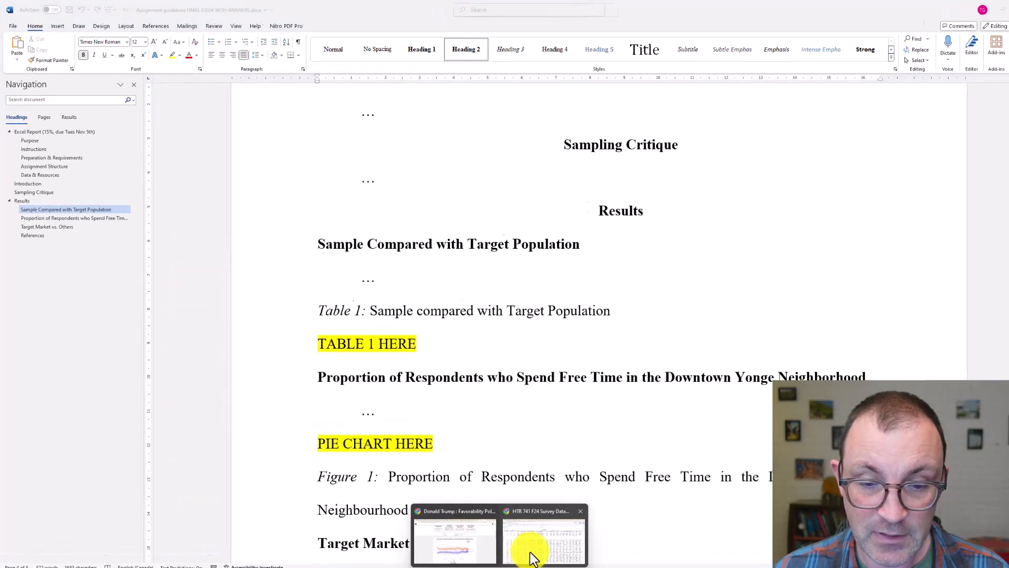
left_click(519, 542)
left_click(219, 220)
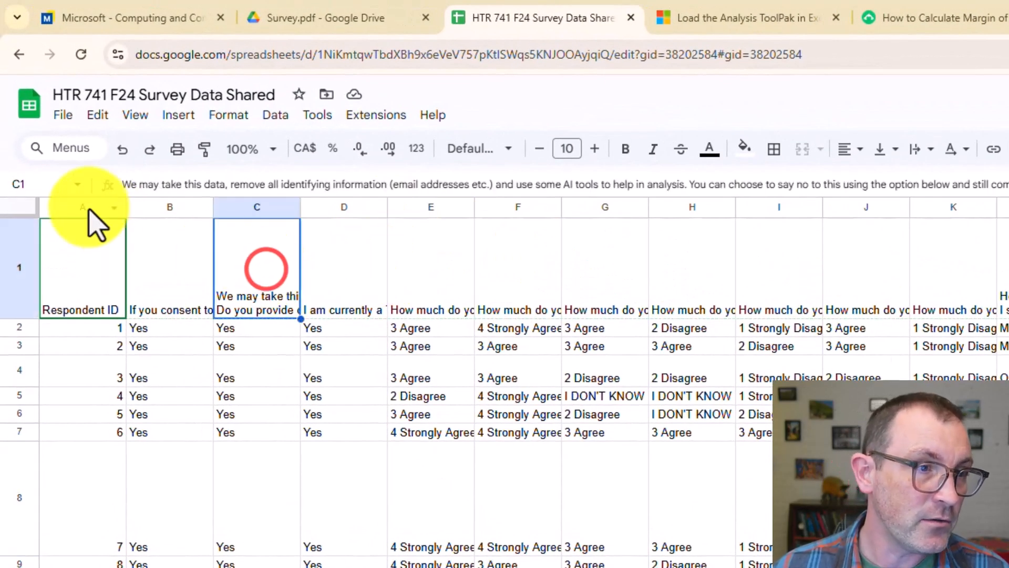
left_click(70, 115)
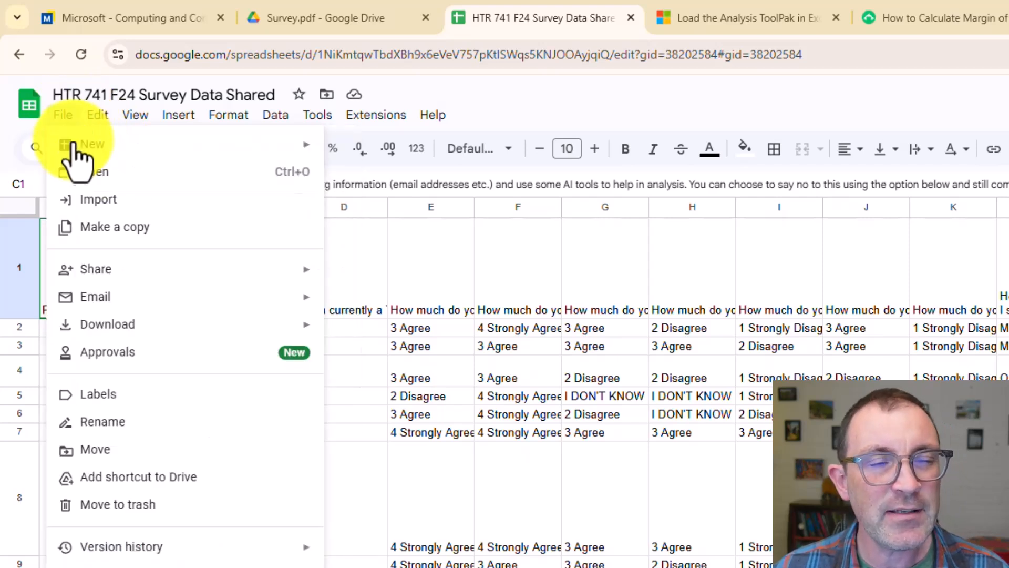
mouse_move(74, 152)
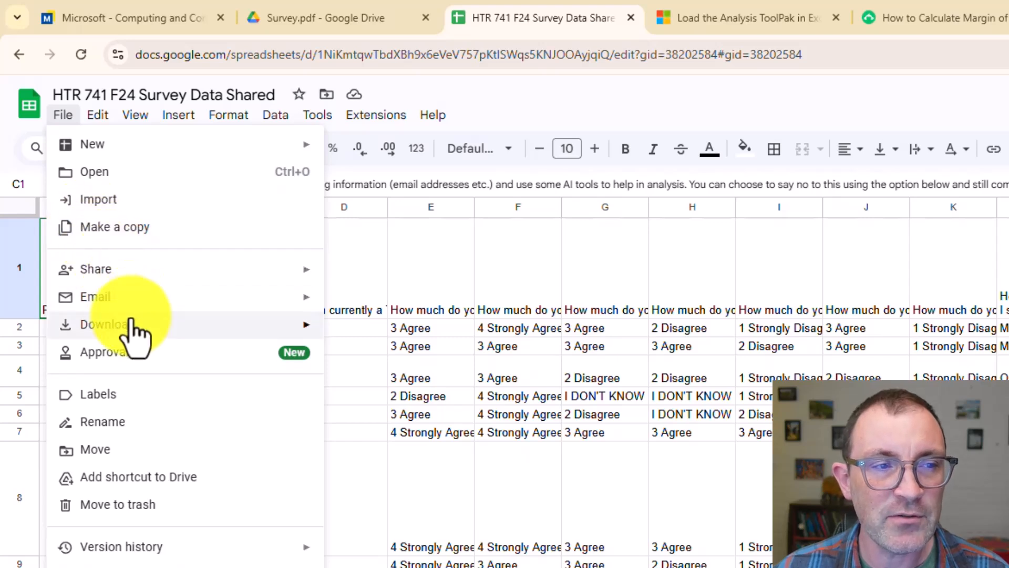
mouse_move(135, 332)
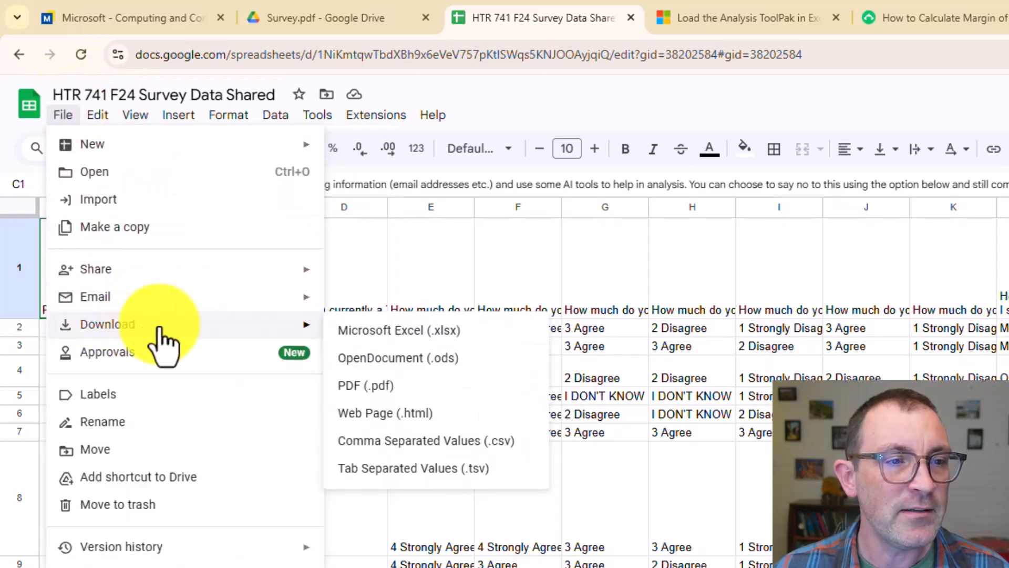
left_click(387, 330)
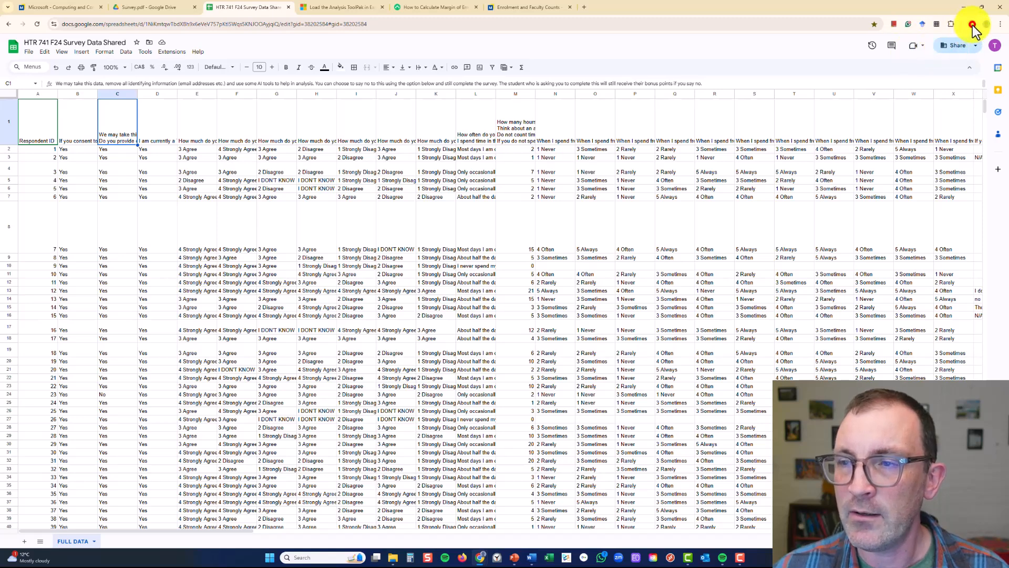
Open the downloaded survey data workbook in Excel
left_click(973, 25)
left_click(892, 62)
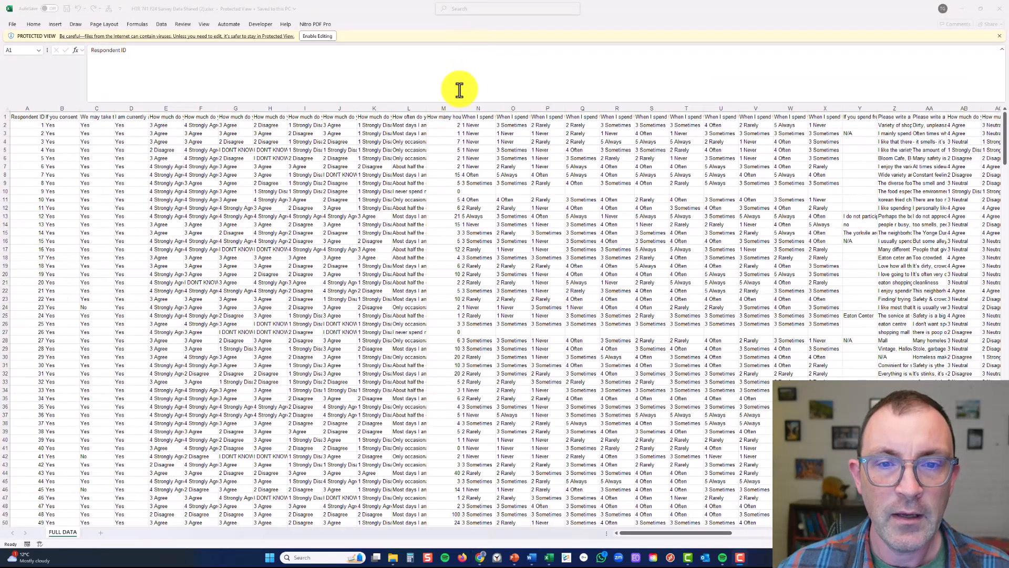
left_click(478, 199)
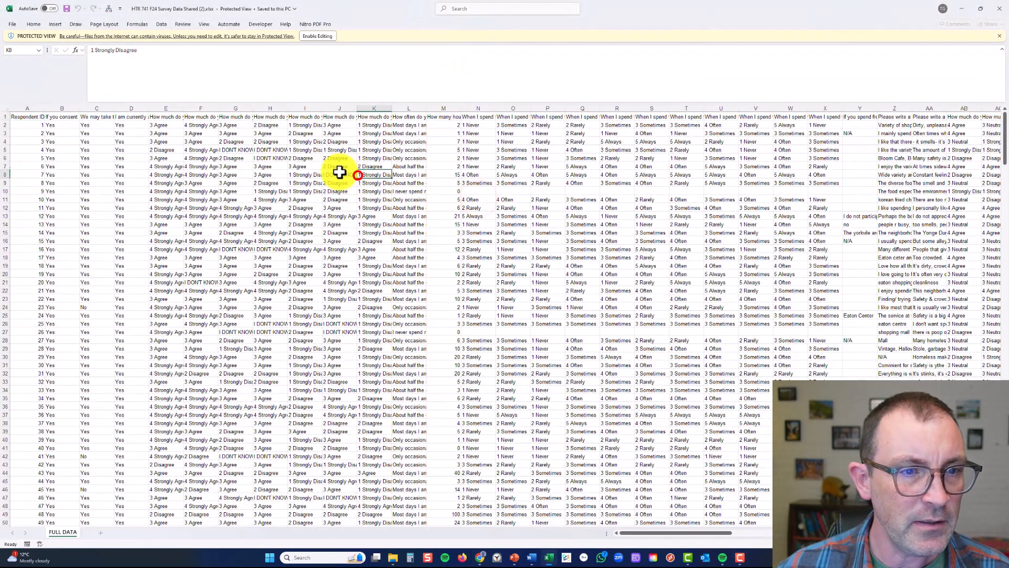
Check the full question texts in the first header cells up to column E and enable editing of the workbook
left_click(262, 152)
left_click(49, 117)
left_click(91, 117)
left_click(120, 116)
left_click(157, 117)
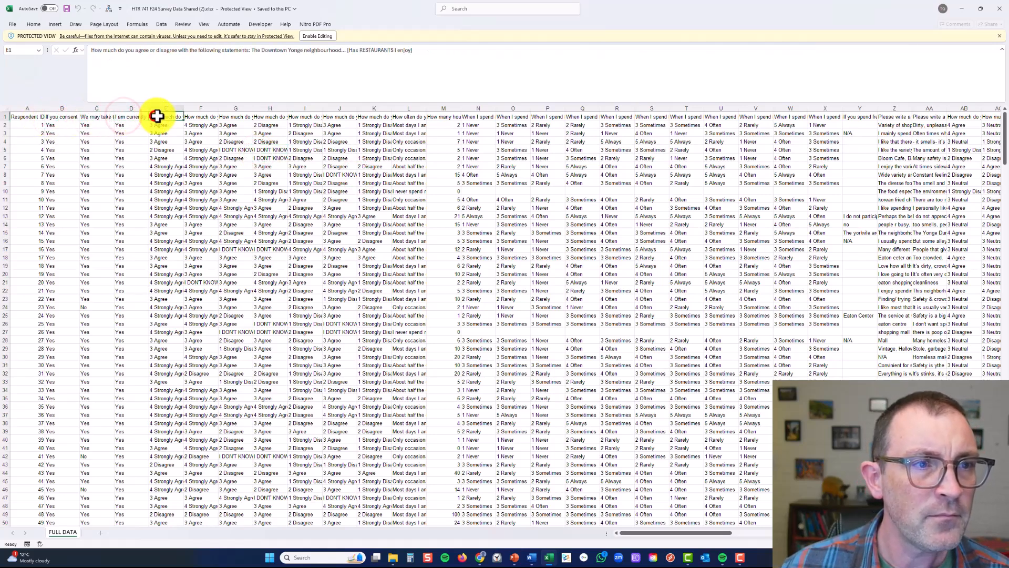
left_click(323, 37)
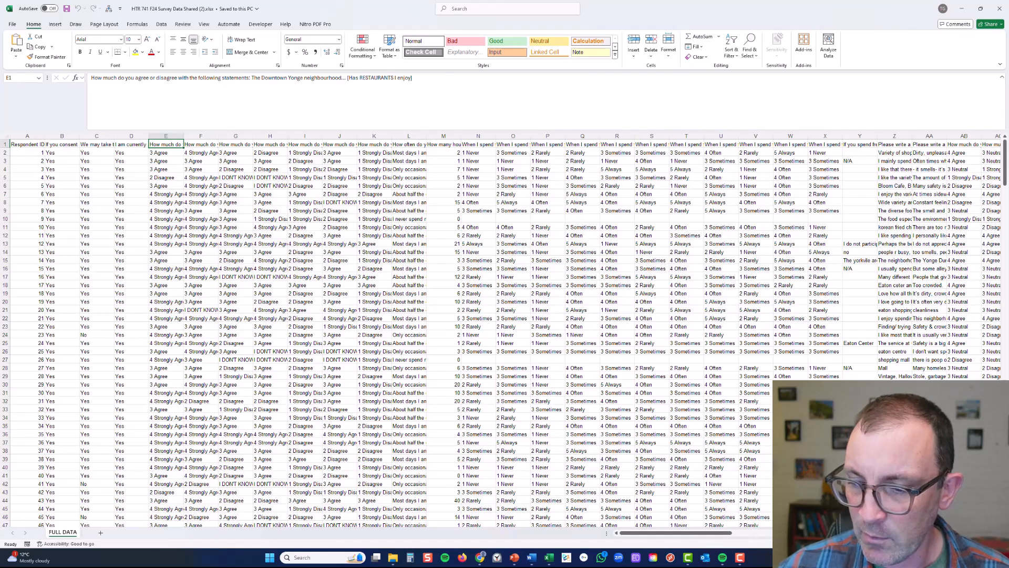
Examine the extent of the survey data across the columns and rows of the FULL DATA sheet
scroll(541, 354, "up", 2)
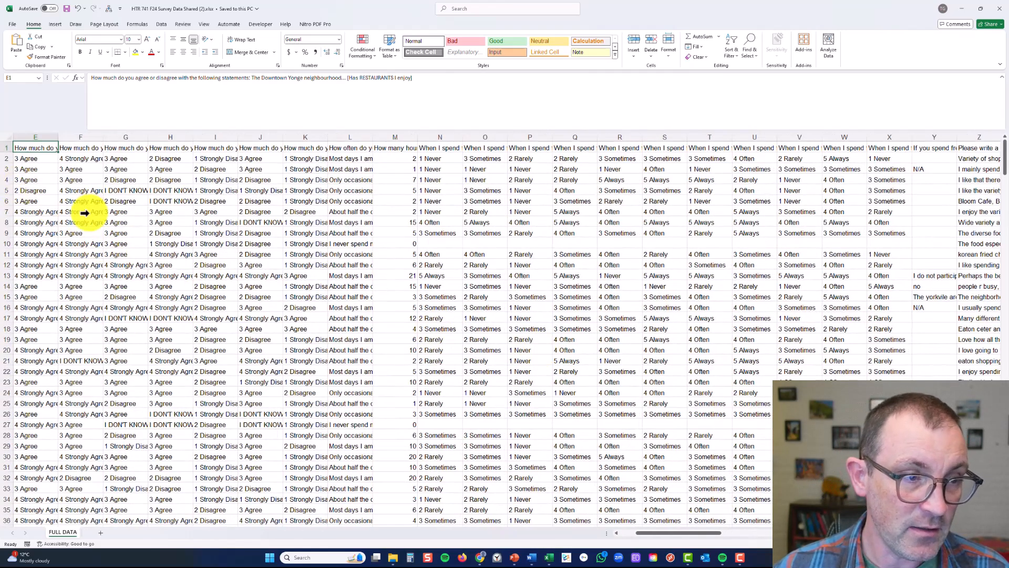
scroll(89, 214, "right", 8)
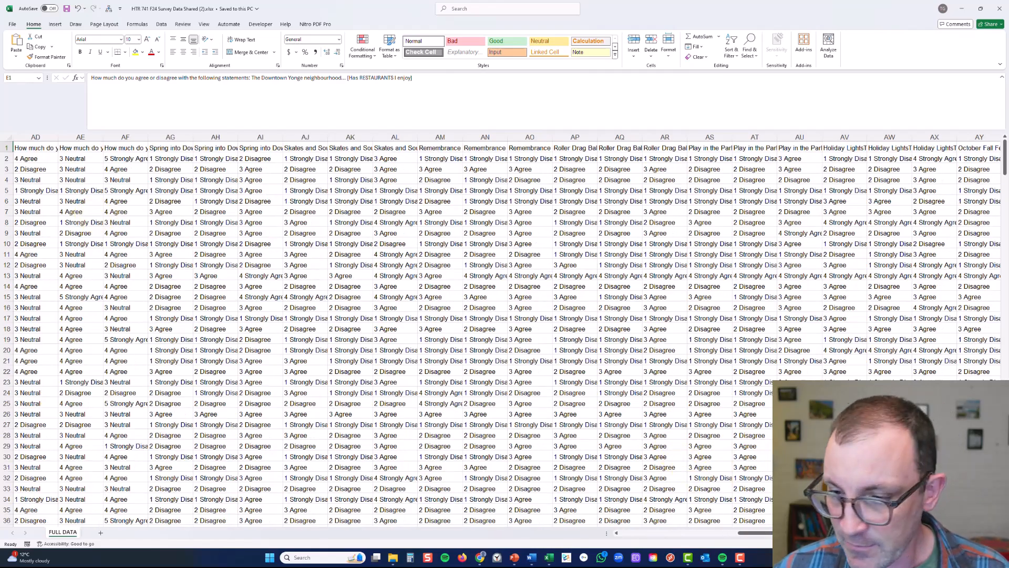
scroll(505, 332, "down", 5)
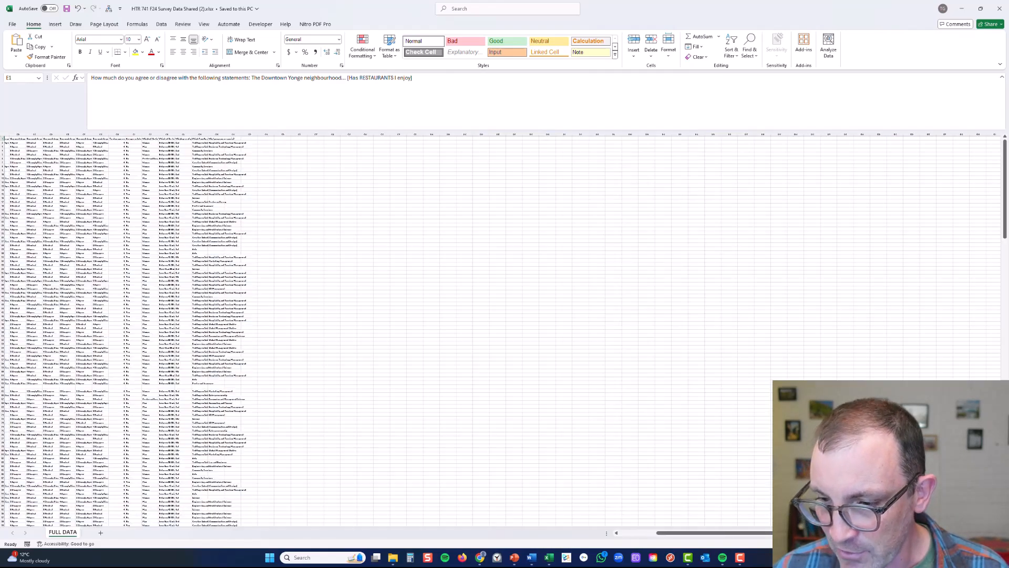
scroll(685, 443, "left", 20)
scroll(685, 443, "down", 8)
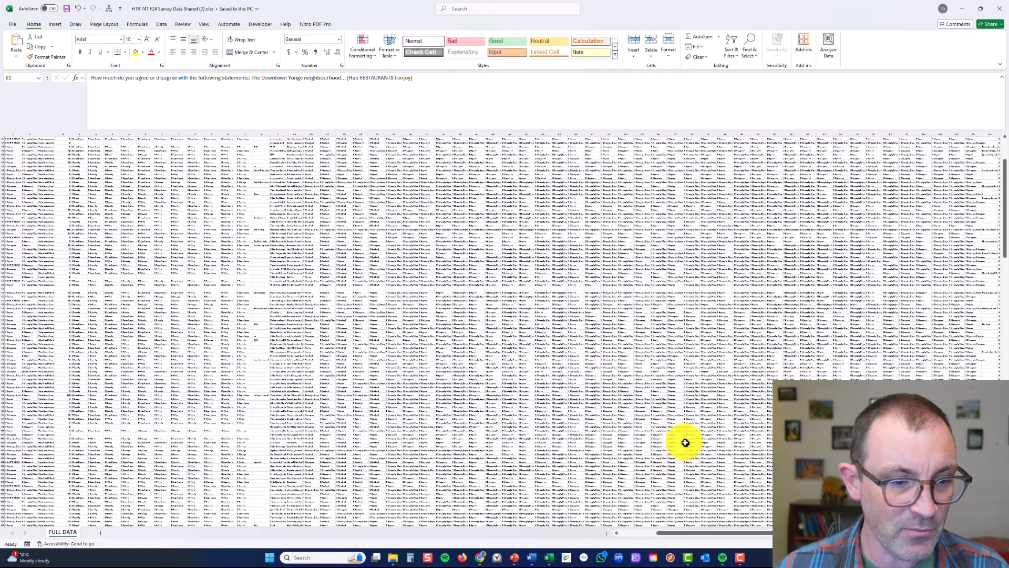
scroll(685, 443, "down", 15)
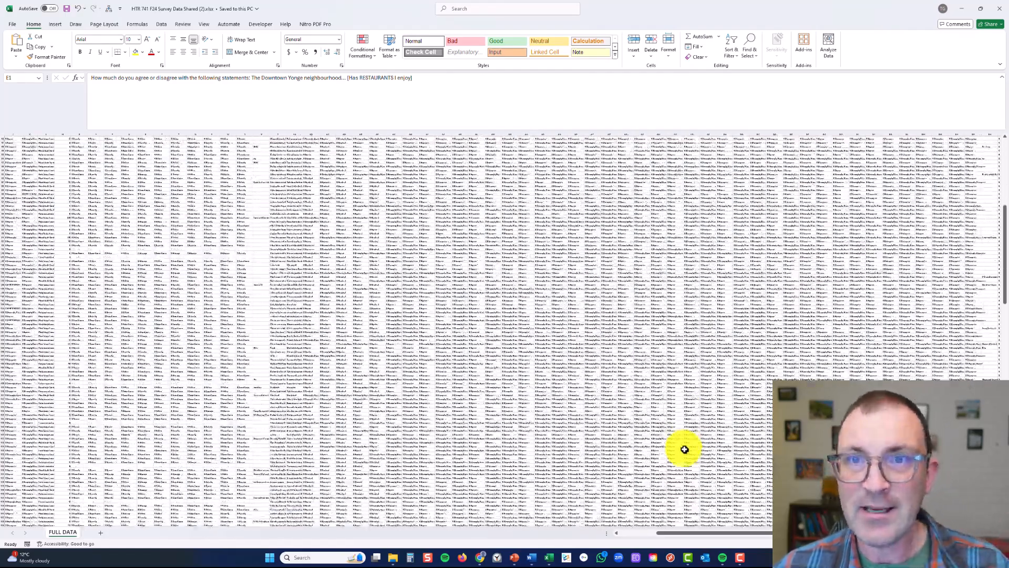
scroll(685, 450, "down", 12)
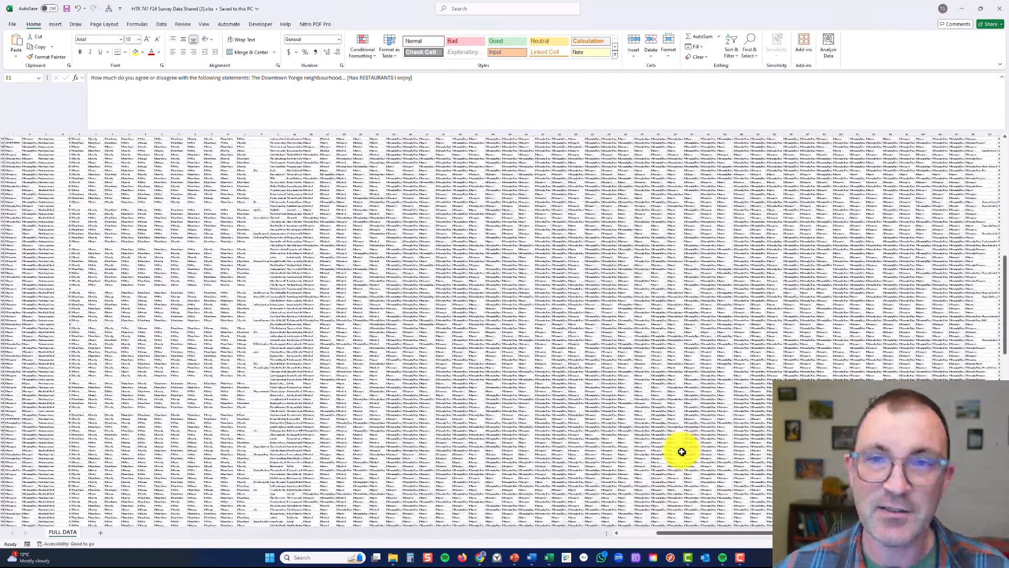
scroll(680, 453, "up", 20)
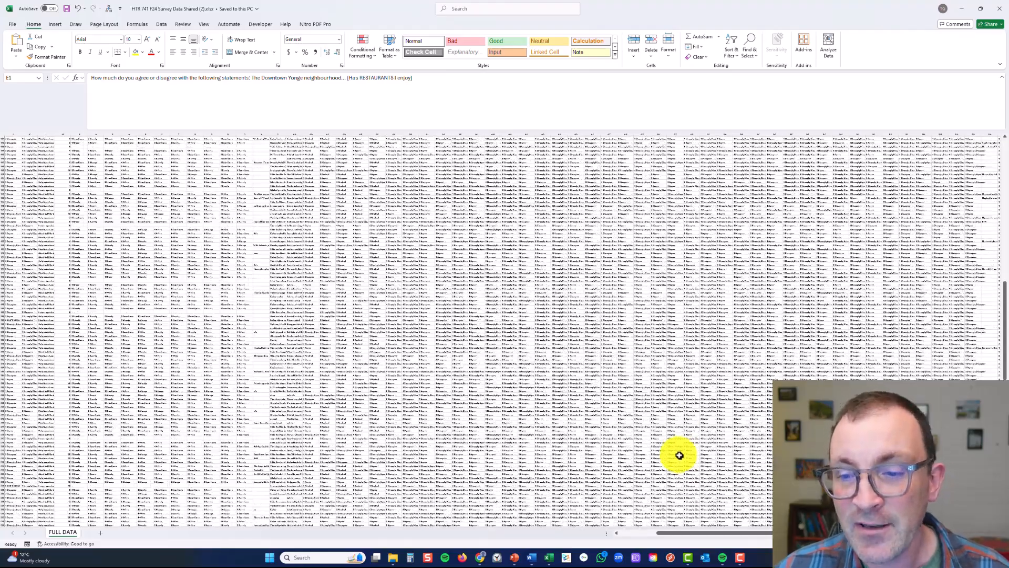
scroll(499, 331, "up", 10)
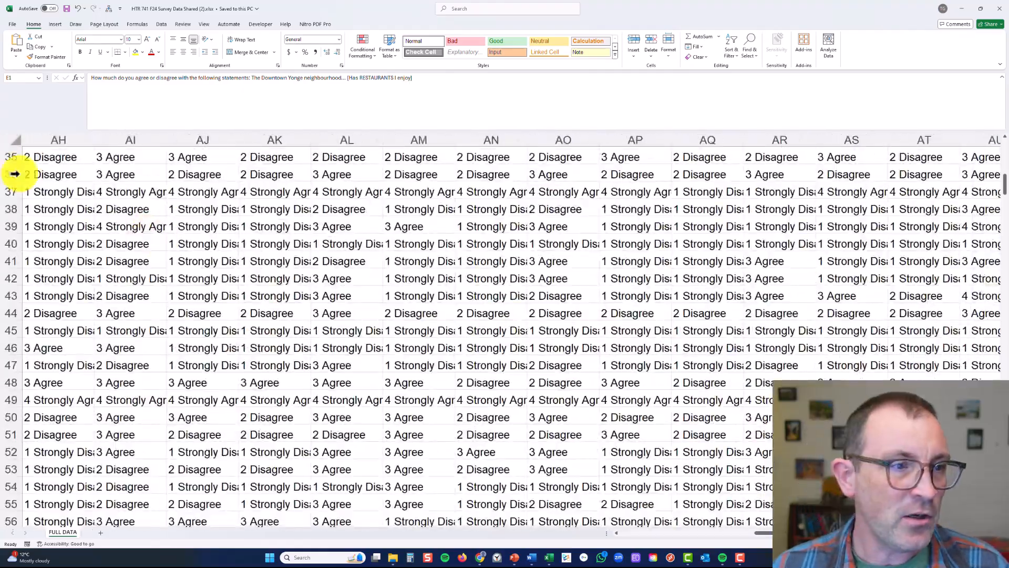
scroll(36, 189, "up", 12)
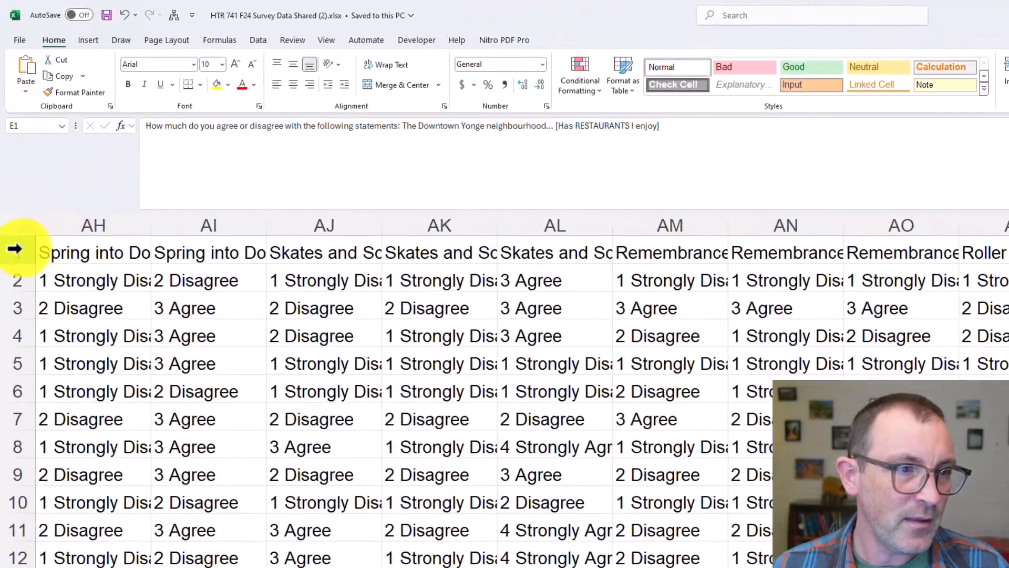
Select header row 1 and read through the question texts from the first columns up to G1
left_click(9, 165)
key("ctrl+Left")
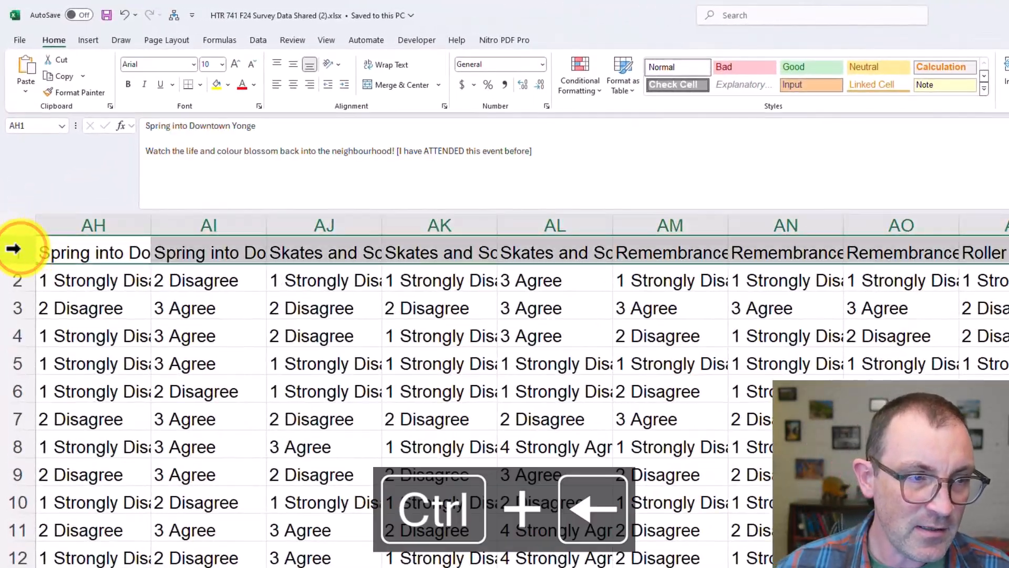
key("Right")
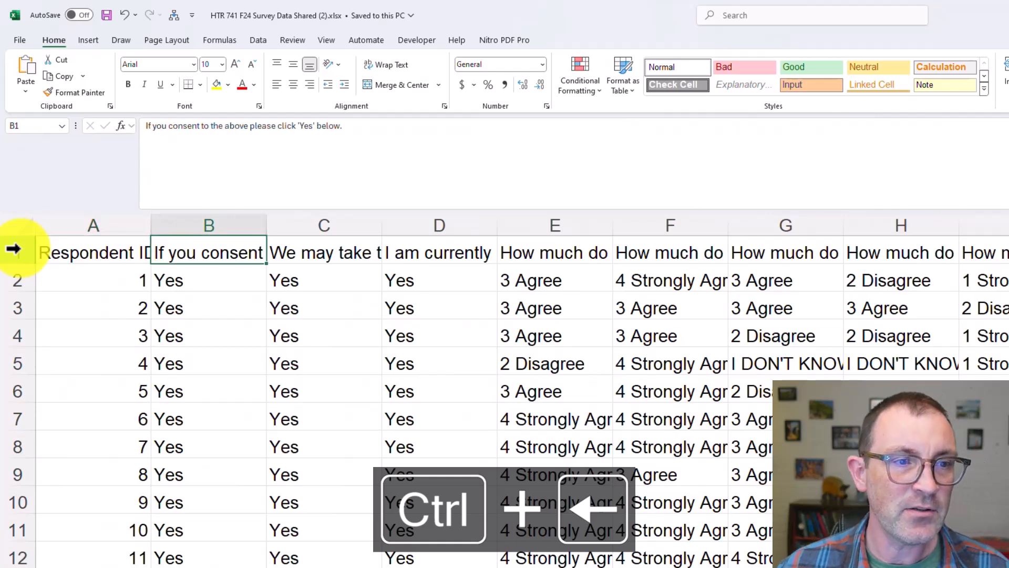
key("Right")
key("Right")
key("Right")
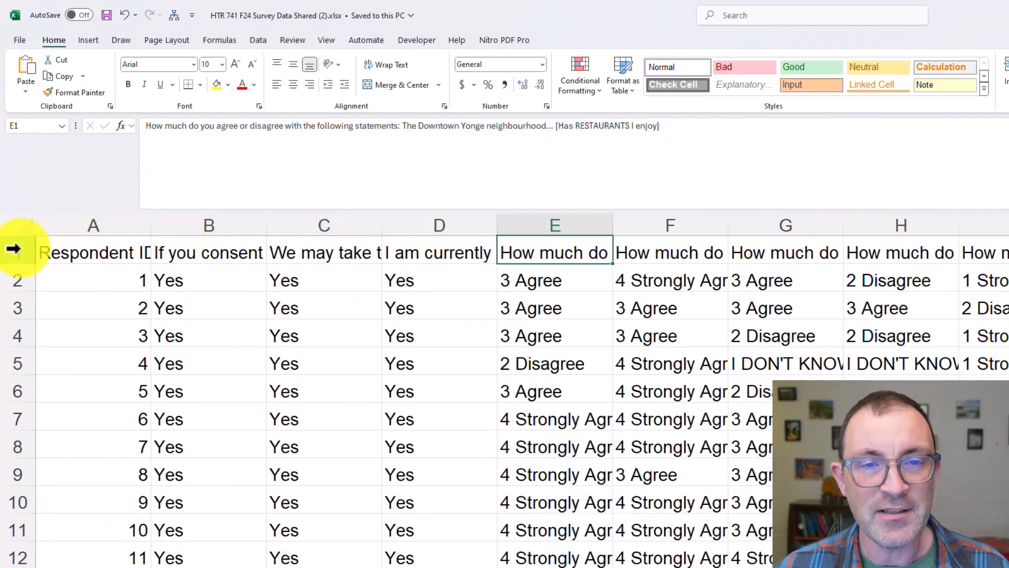
key("Right")
key("Right")
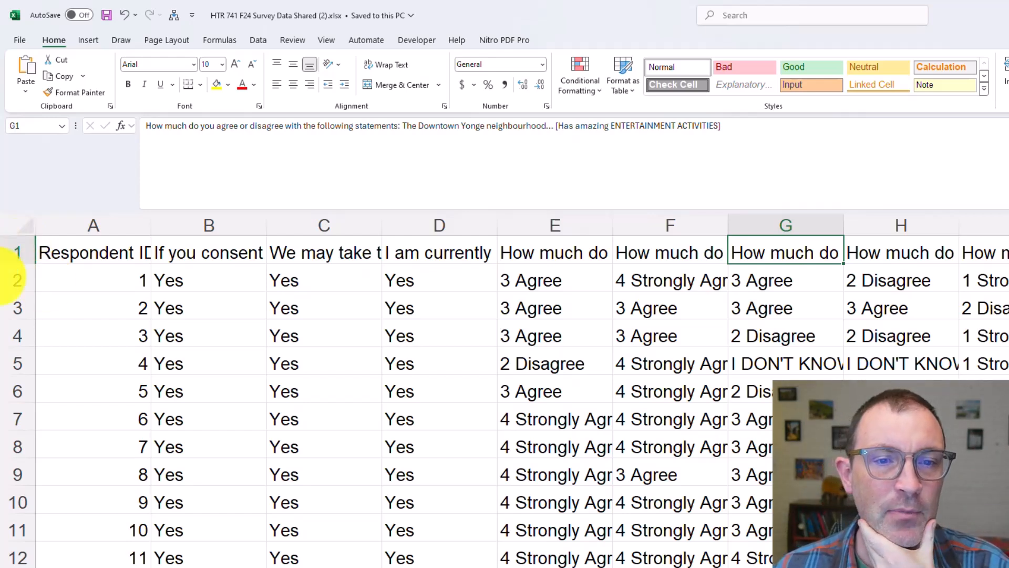
Highlight individual respondent rows and check the last Respondent ID in column A, returning to its header
left_click(20, 282)
left_click(17, 309)
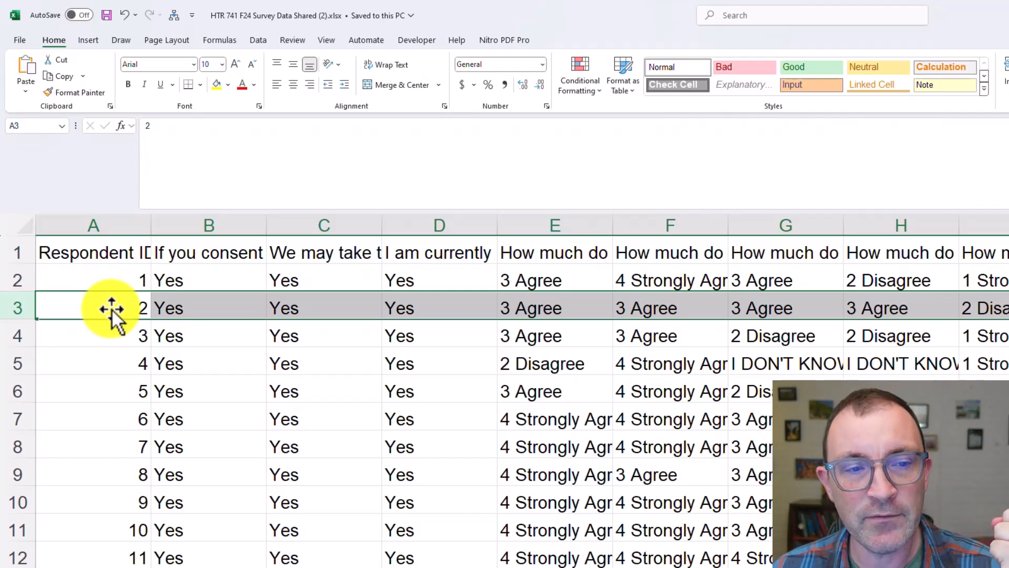
left_click(96, 353)
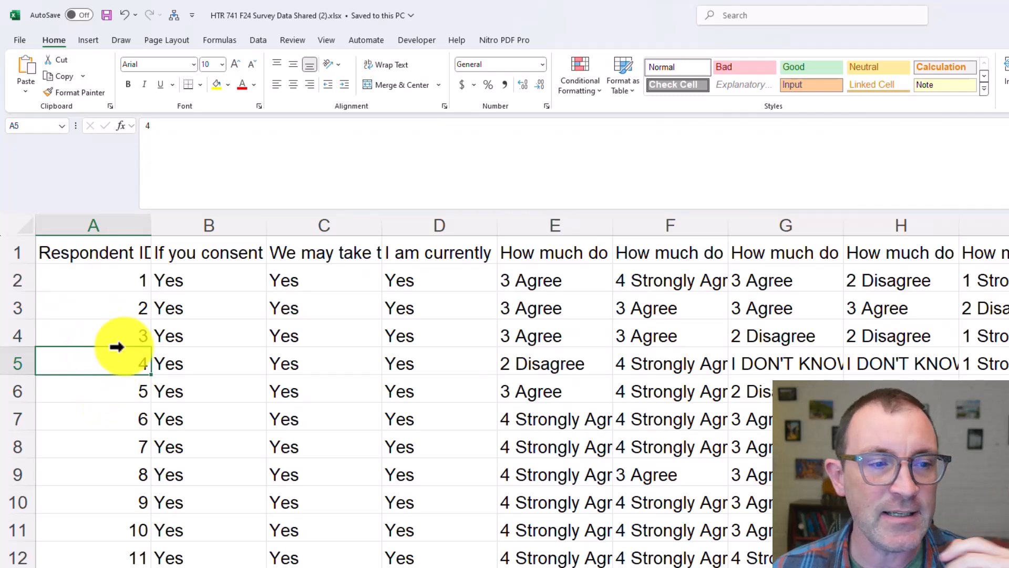
left_click(134, 439)
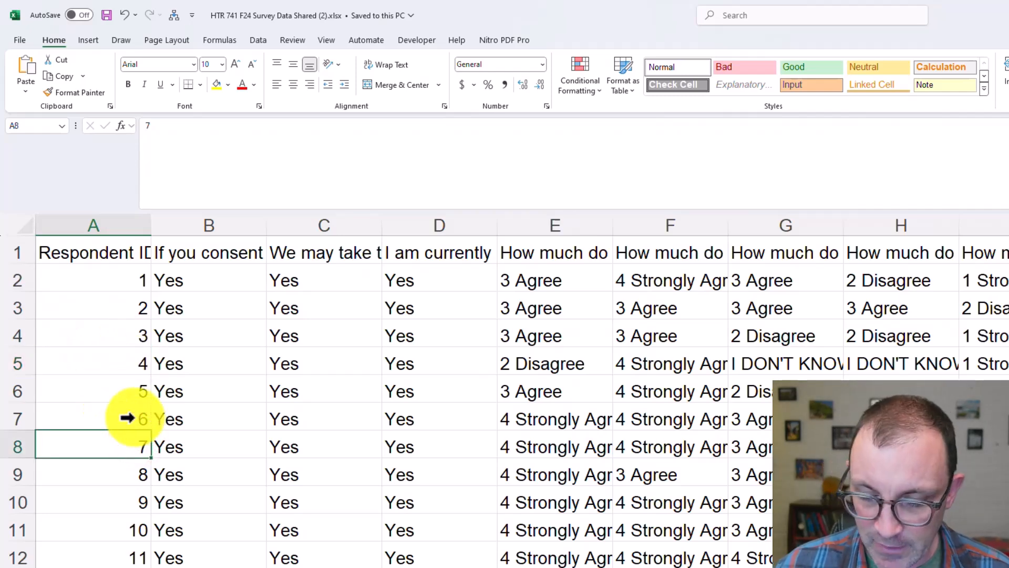
key("ctrl+Down")
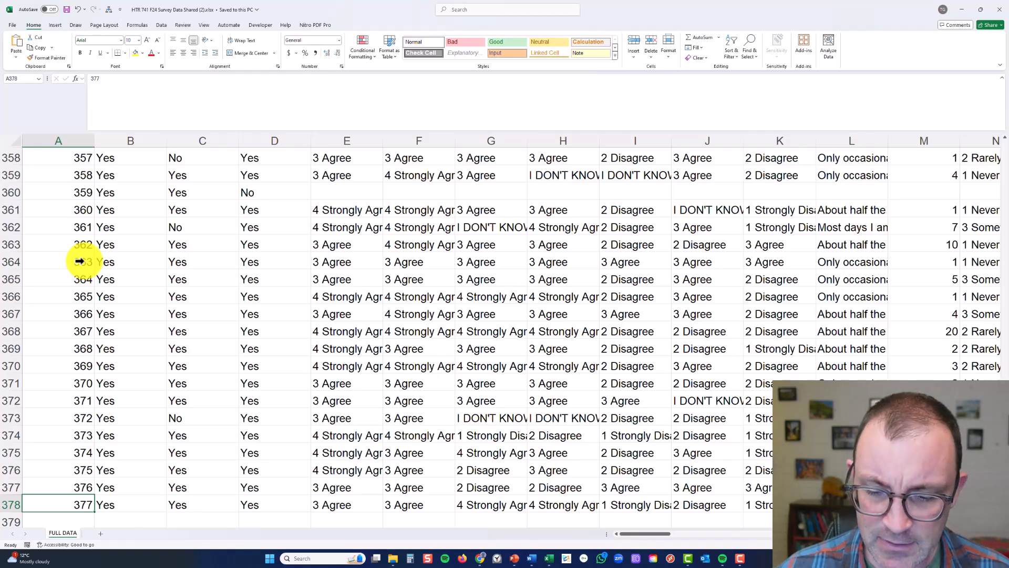
key("ctrl+Up")
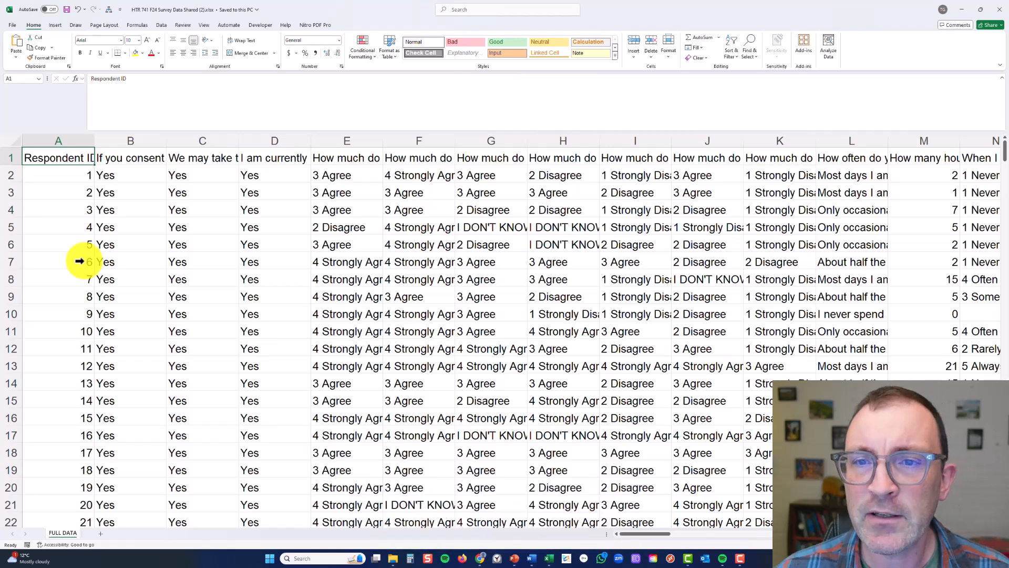
Apply a filter to the whole header row 1 of the survey data
left_click(12, 156)
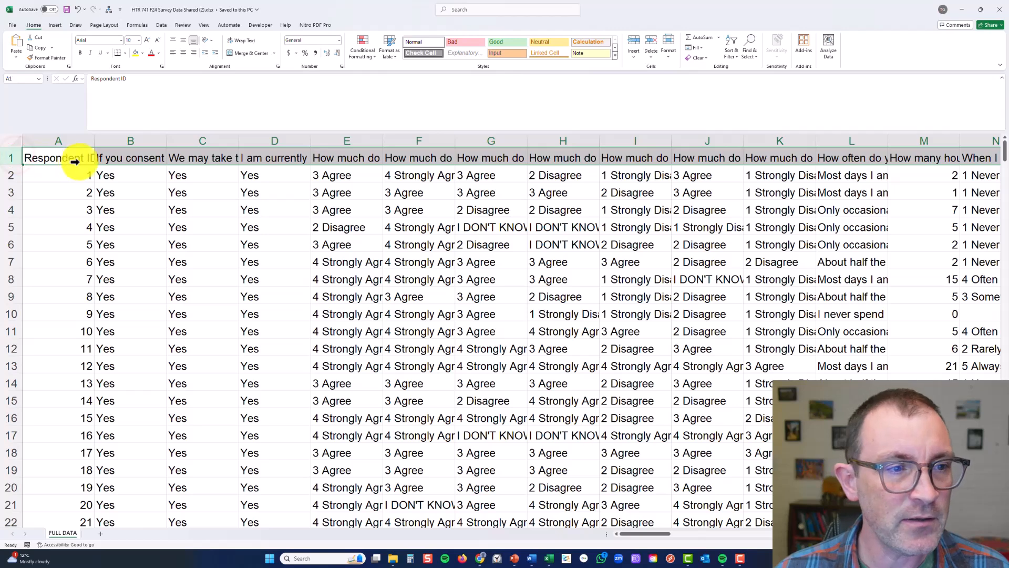
left_click(11, 157)
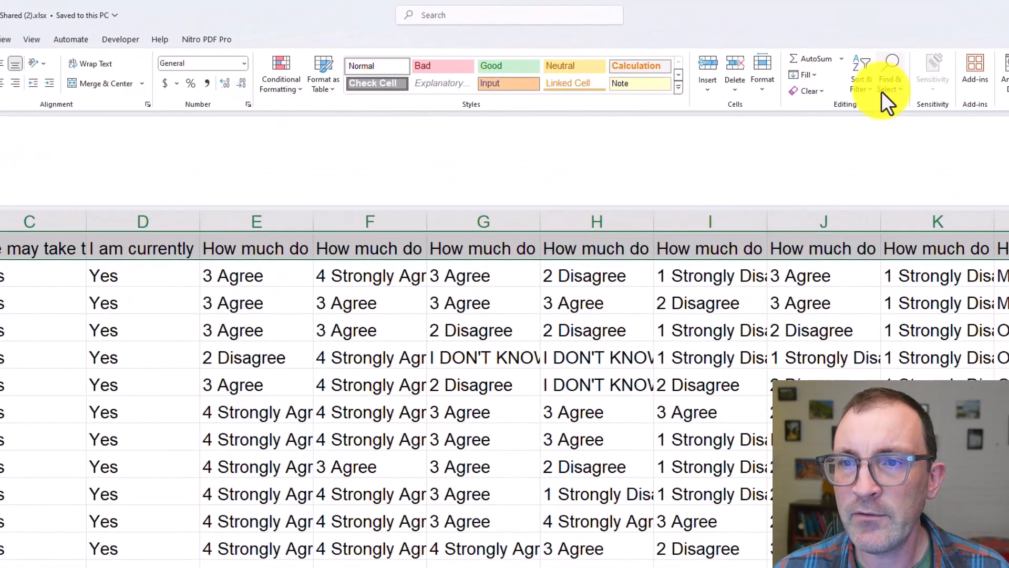
left_click(868, 87)
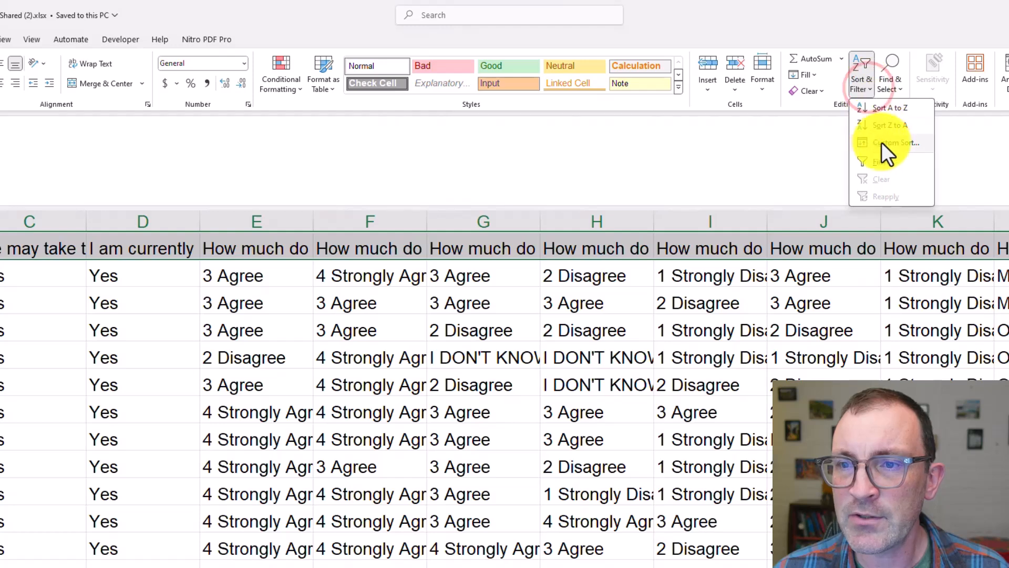
left_click(895, 161)
left_click(743, 360)
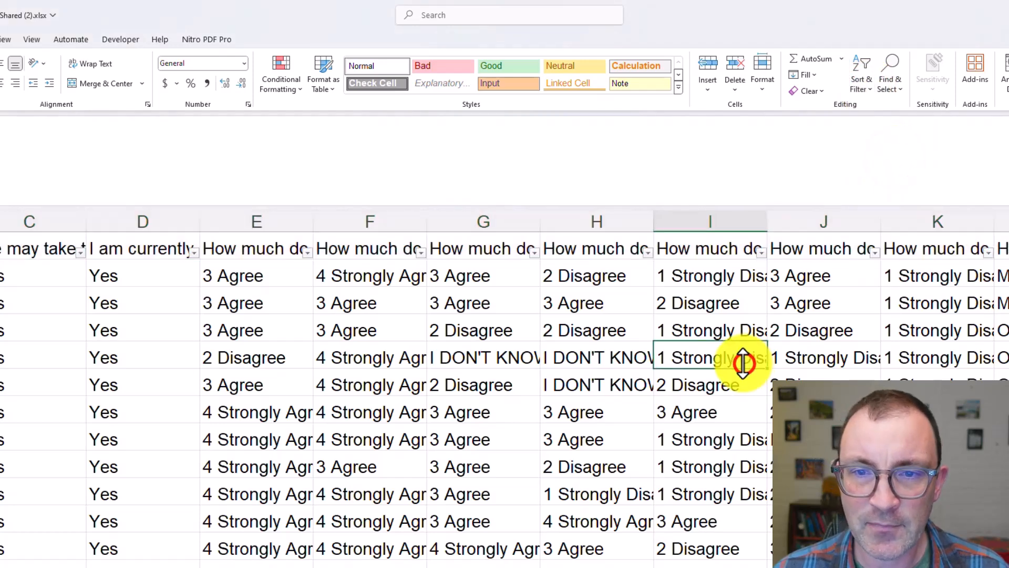
Read the consent question headers in C1 and B1, and check which answers column B's filter offers
left_click(19, 248)
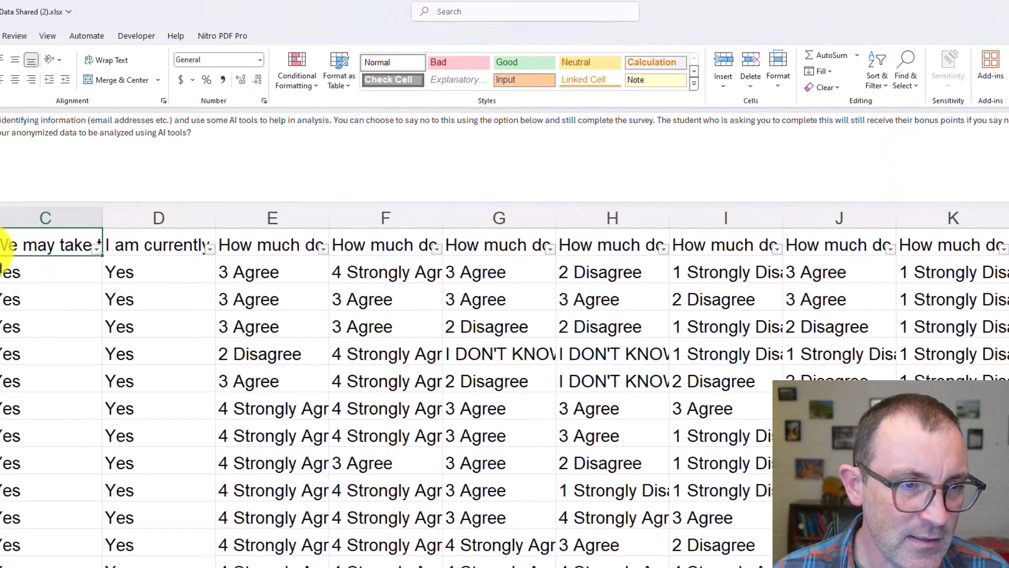
left_click(191, 198)
left_click(20, 247)
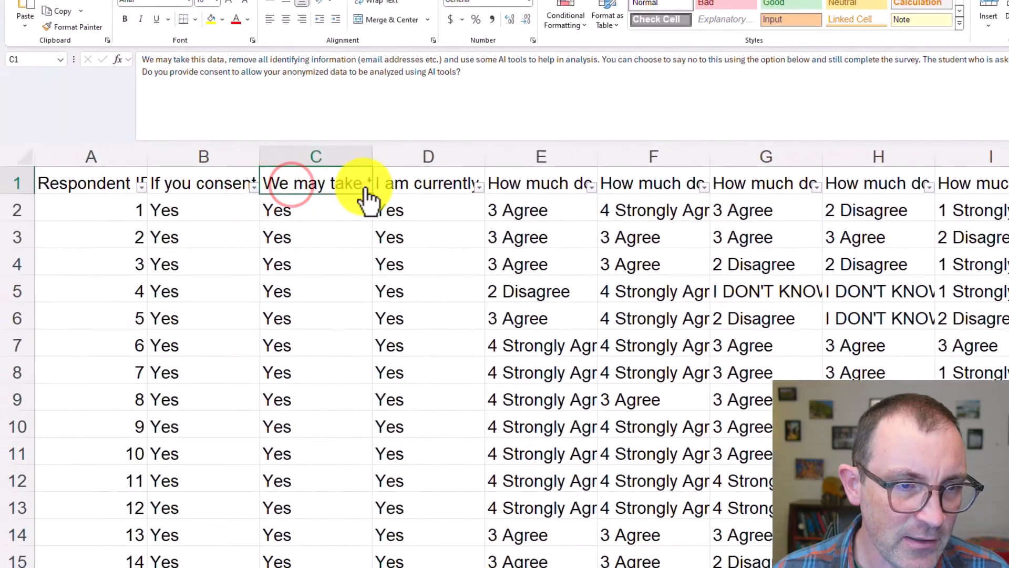
left_click(95, 249)
left_click(429, 183)
left_click(207, 185)
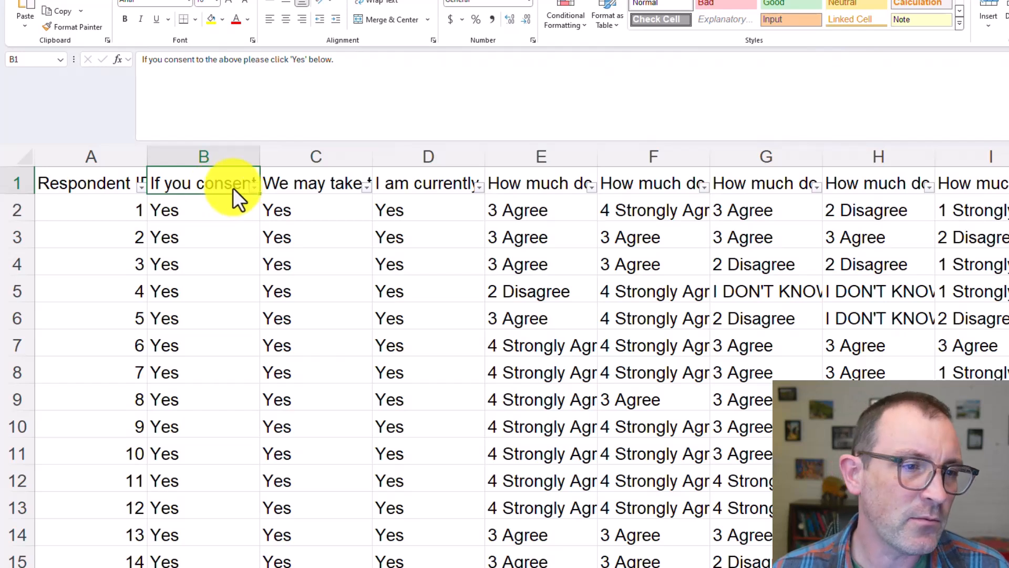
left_click(252, 189)
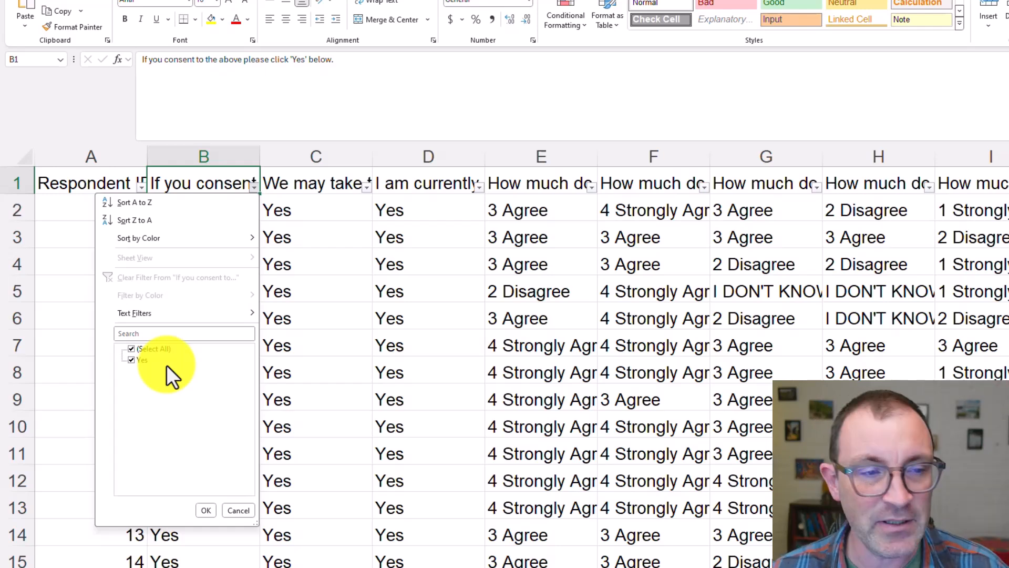
left_click(329, 363)
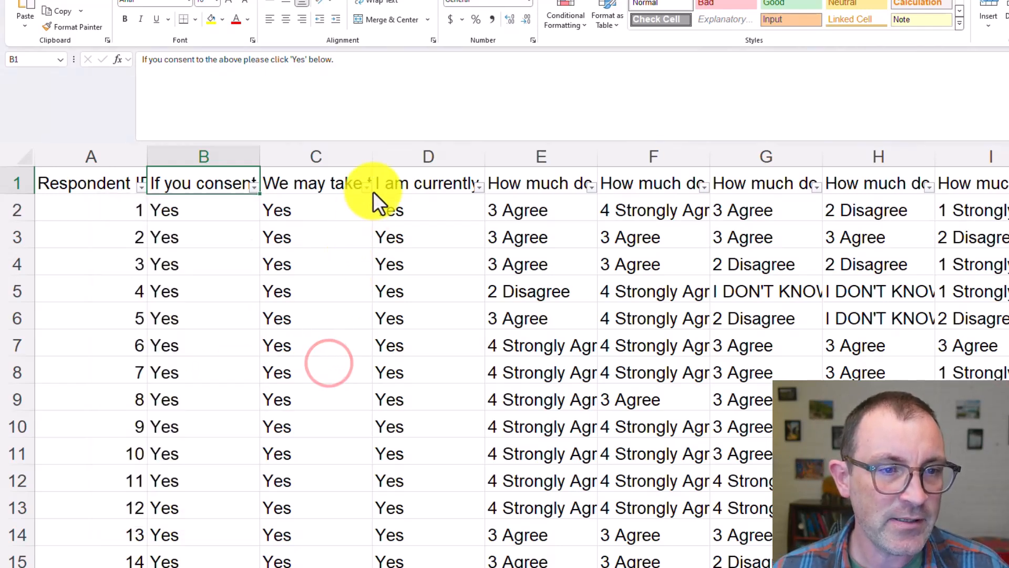
Read the AI-analysis consent question in C1 and check which answers its filter offers
left_click(325, 185)
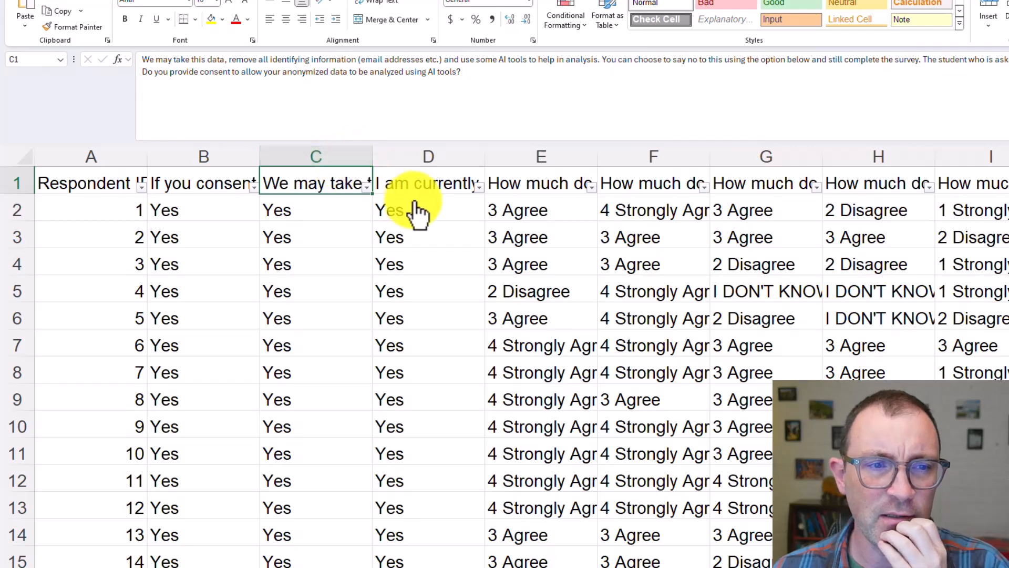
left_click(366, 187)
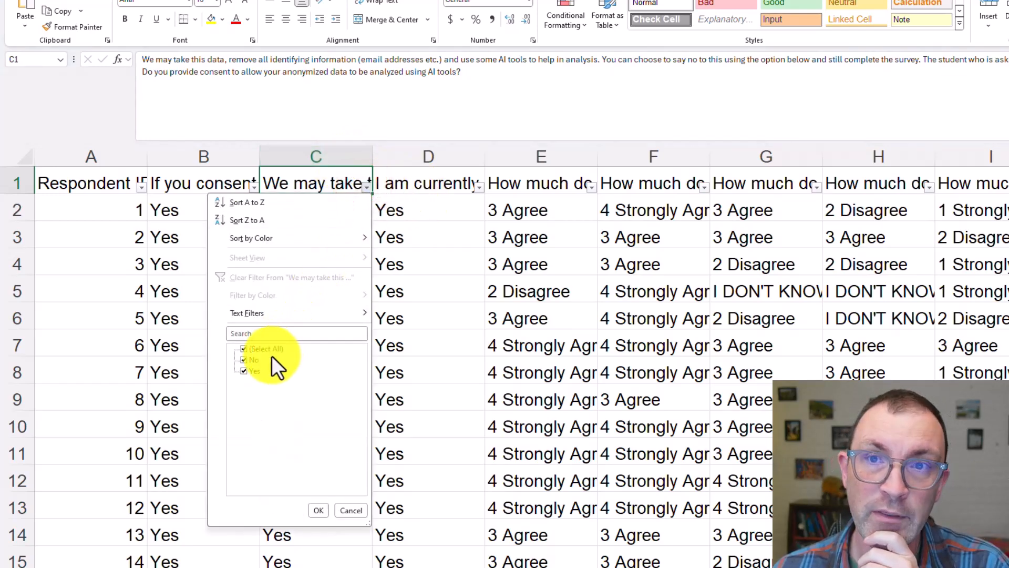
left_click(459, 249)
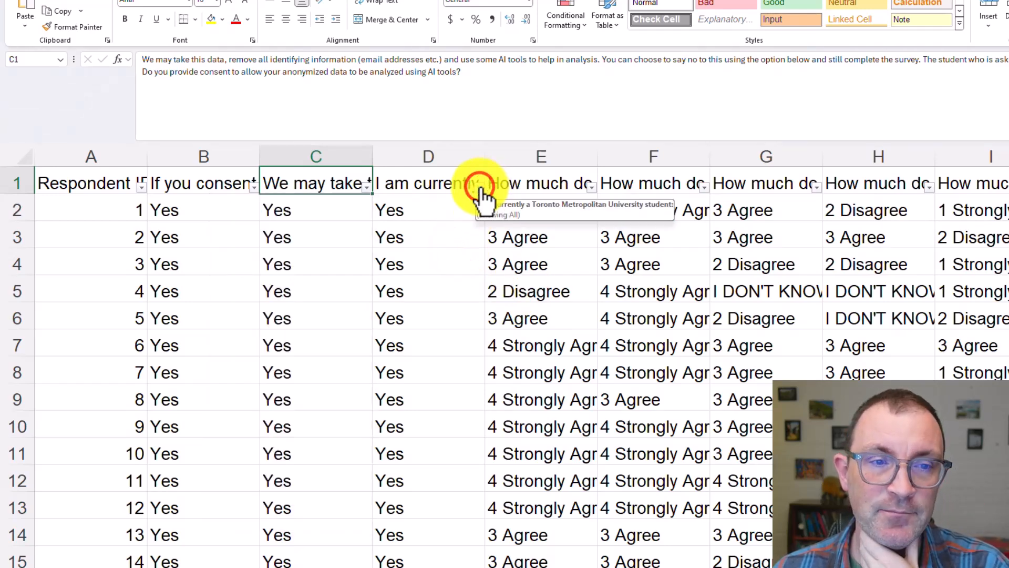
Filter column D, the Toronto Metropolitan University student question, to show only the No answers
left_click(432, 183)
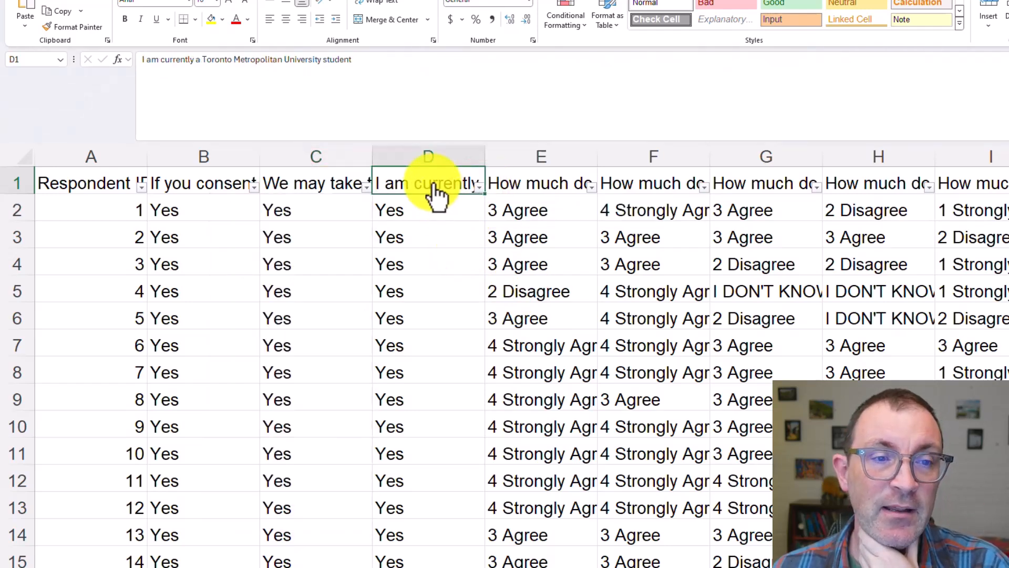
left_click(478, 188)
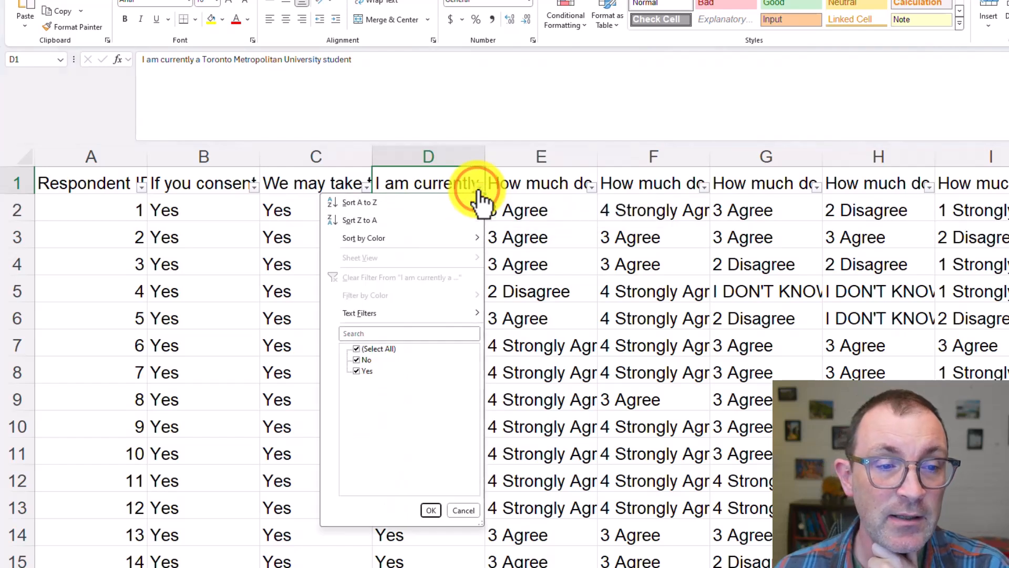
left_click(358, 372)
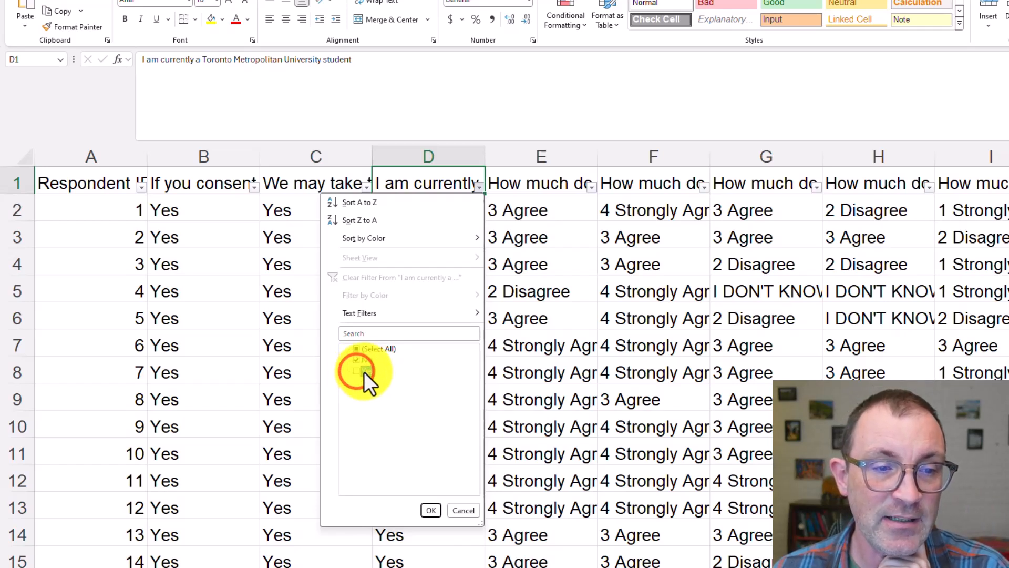
left_click(431, 511)
left_click(432, 513)
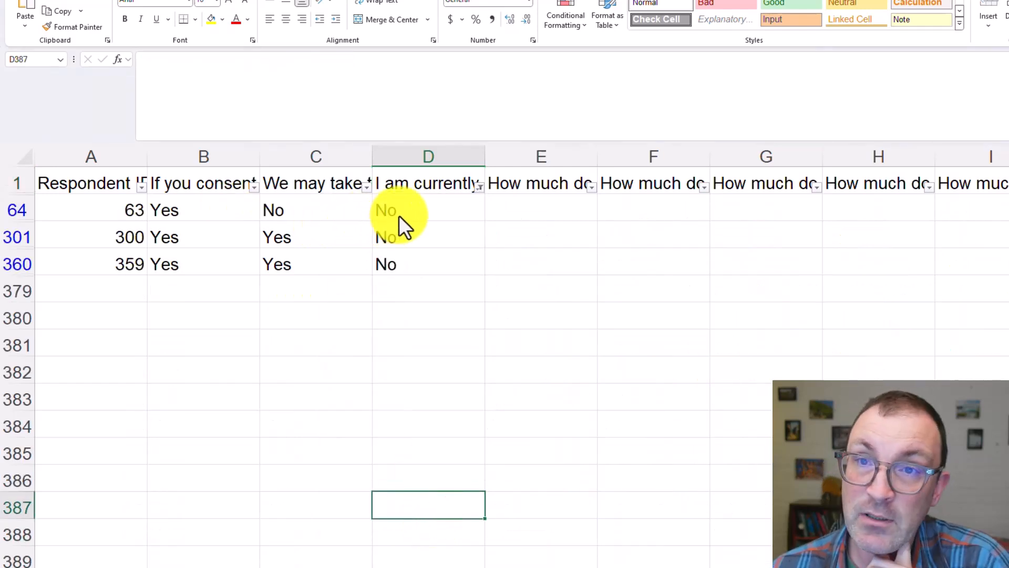
Delete the filtered non-student respondent rows 64, 301 and 360
left_click(15, 211)
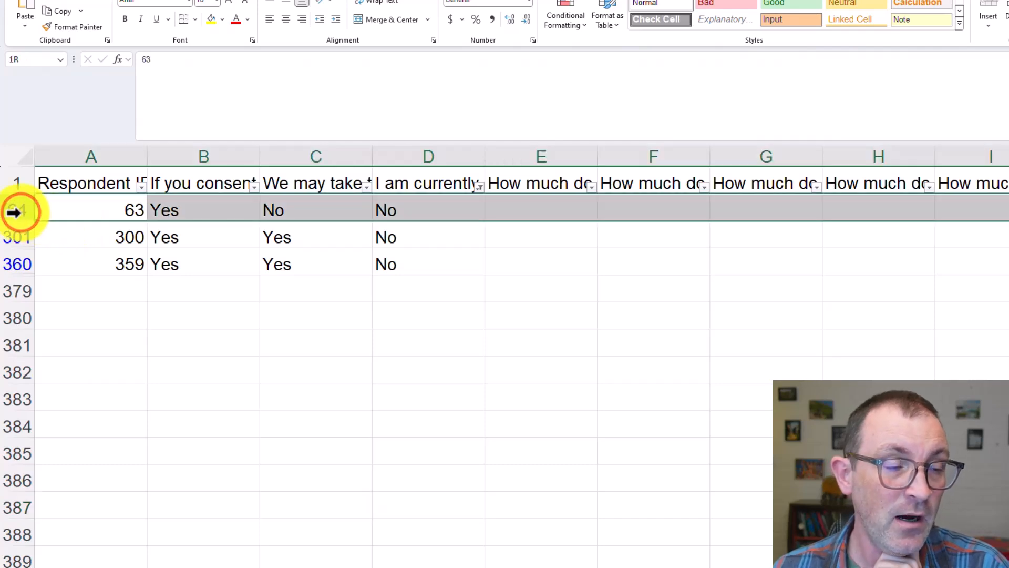
left_click_drag(13, 212, 12, 268)
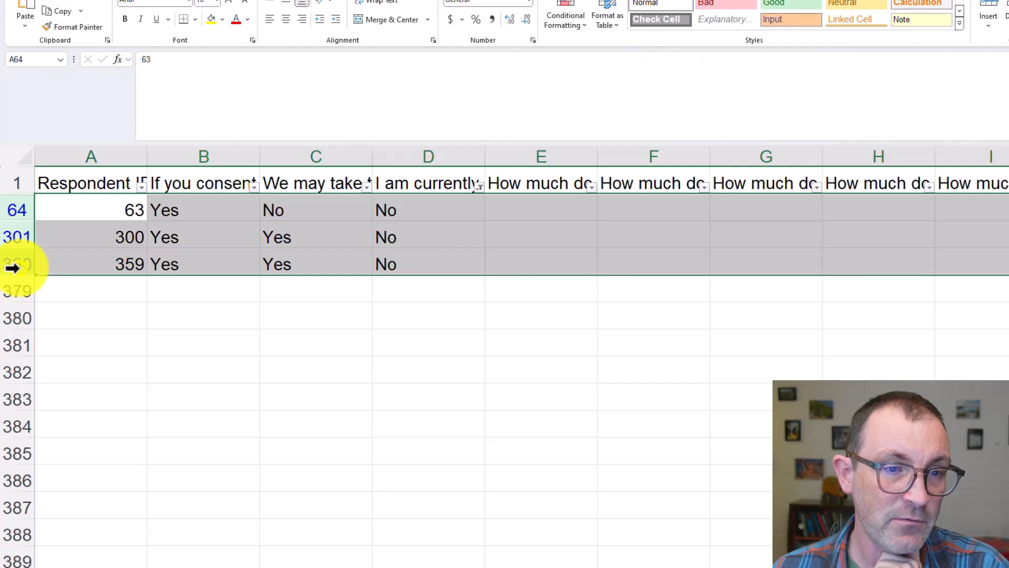
right_click(12, 268)
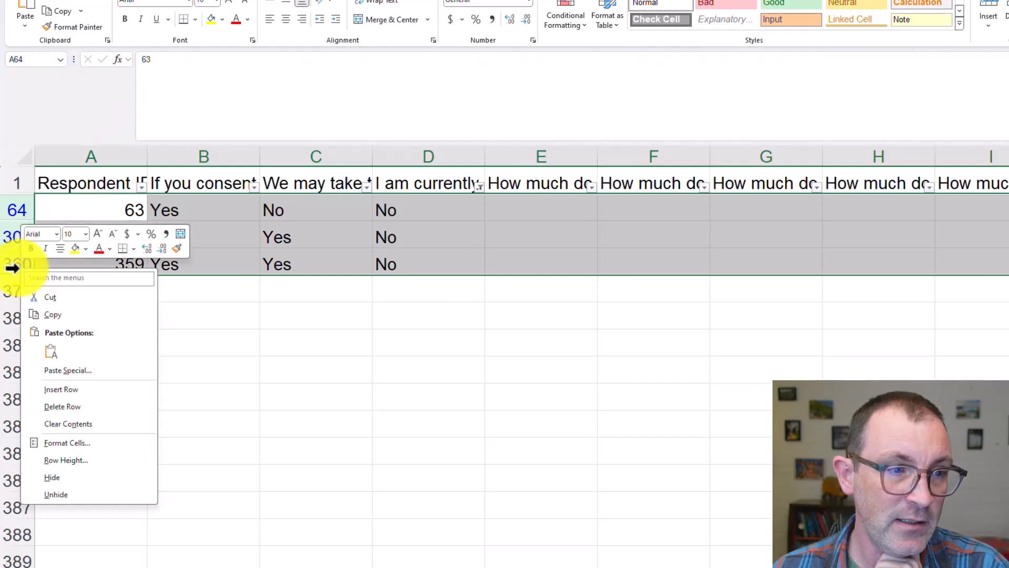
left_click(56, 208)
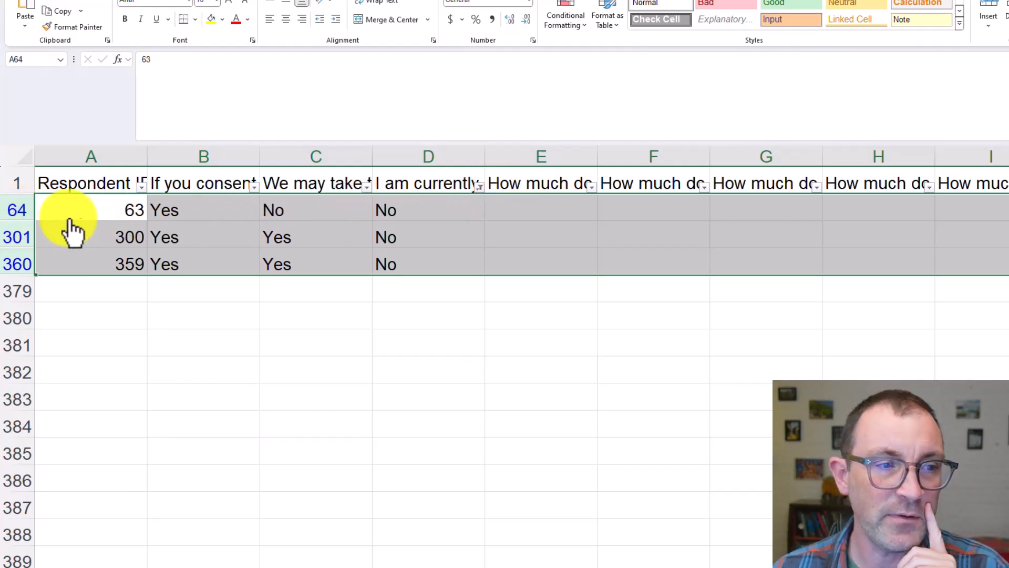
right_click(9, 208)
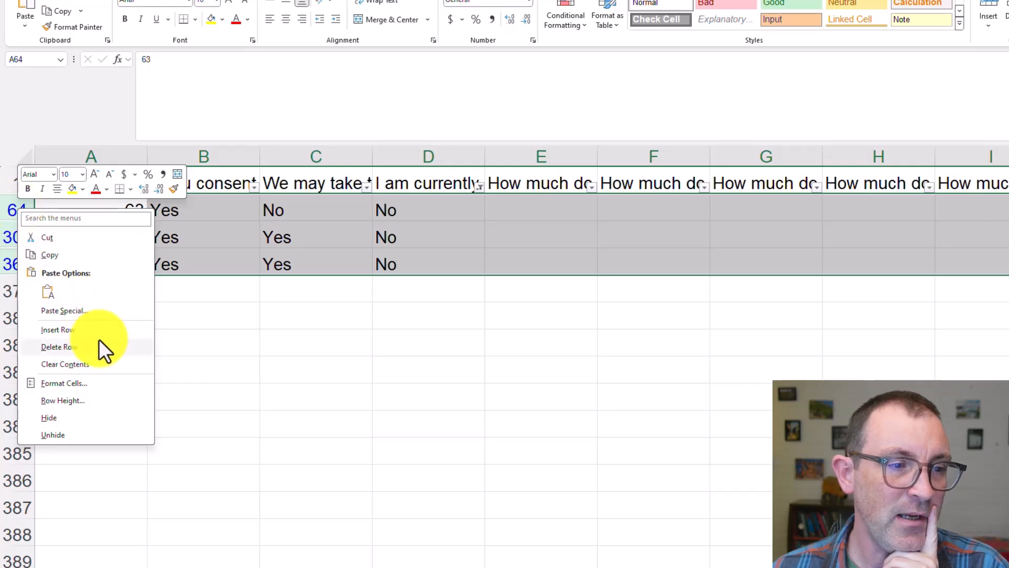
left_click(99, 341)
left_click(98, 339)
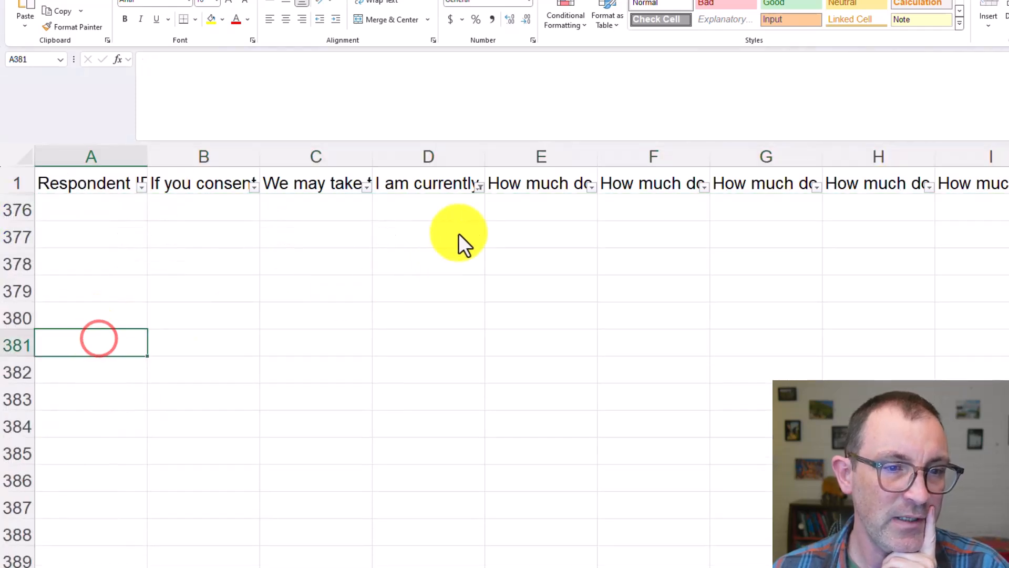
Reset the column D filter to select all answers so the remaining respondents are shown
left_click(479, 187)
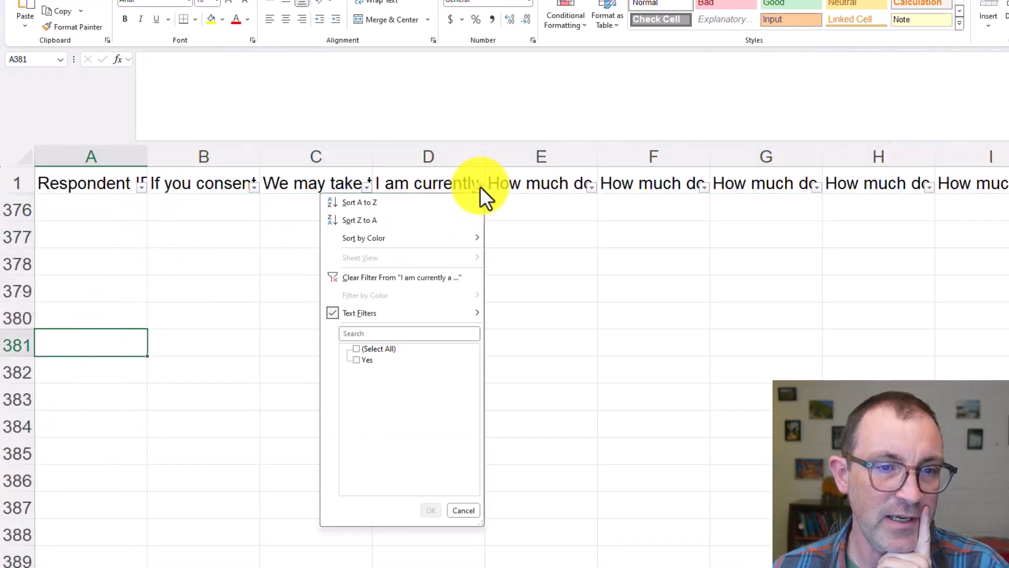
left_click(356, 348)
left_click(431, 508)
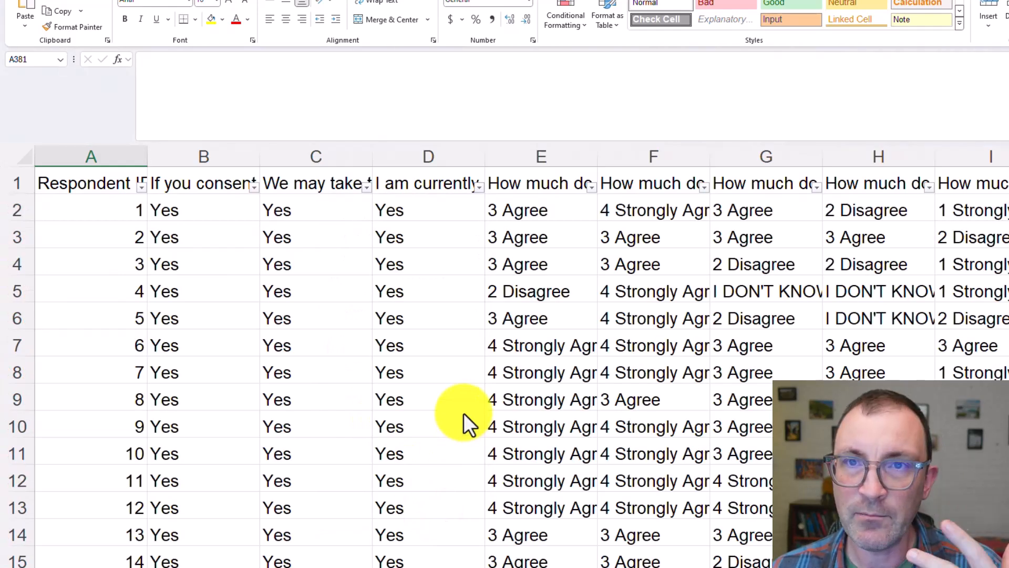
Read through the header row questions from E1 across the neighbourhood, activity and event columns up to the CG column
left_click(523, 185)
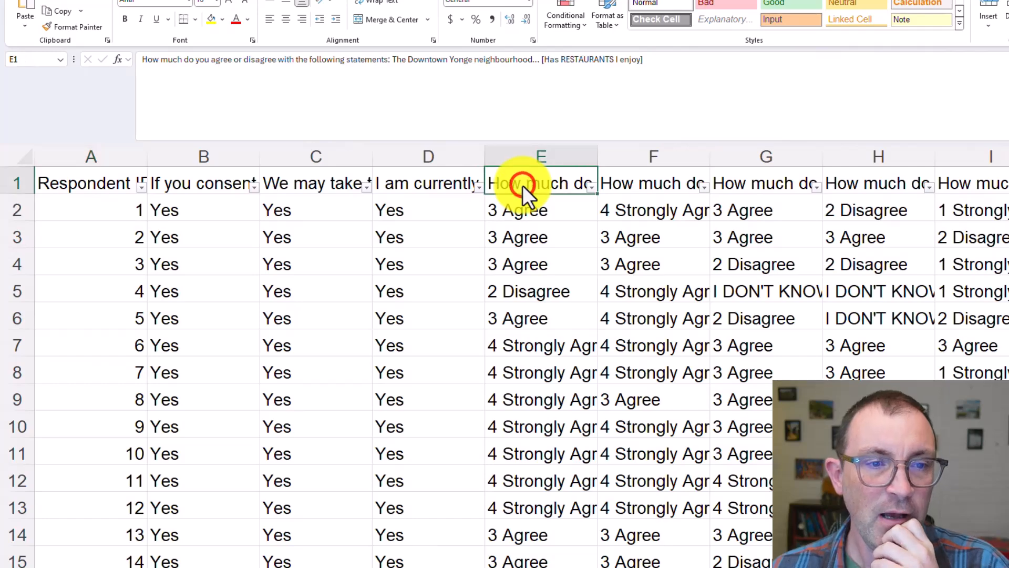
key("Right")
key("Right")
key("Right")
key("Right")
key("Right")
key("Right")
key("Right")
key("Right")
key("Right")
key("Right")
key("Right")
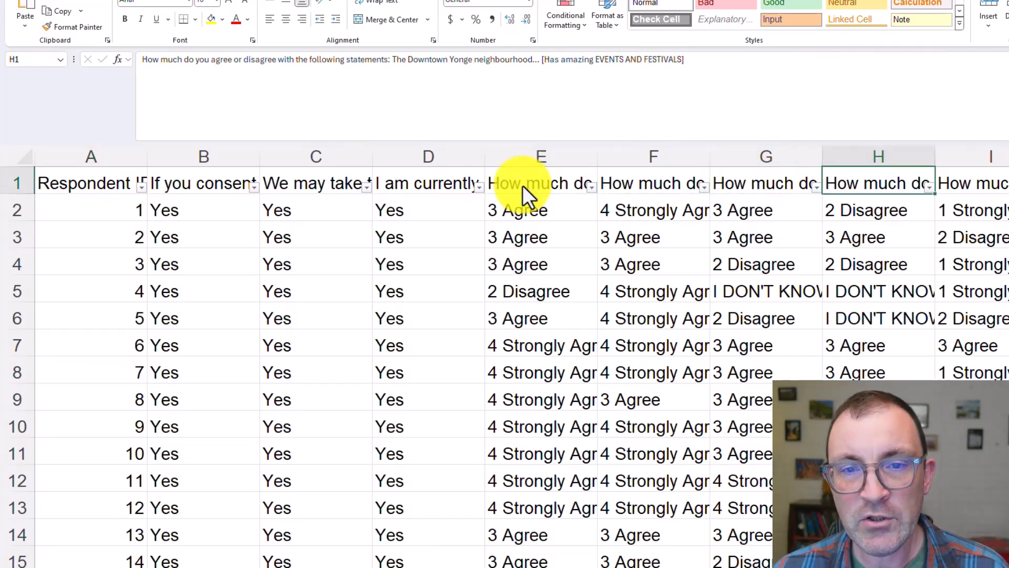
key("Right")
key("Right")
key("Right")
key("Right")
key("Right")
key("Right")
key("Right")
key("Right")
key("Right")
key("Right")
key("Right")
key("Right")
key("Right")
key("Right")
key("Right")
key("Right")
key("Right")
key("Right")
key("Right")
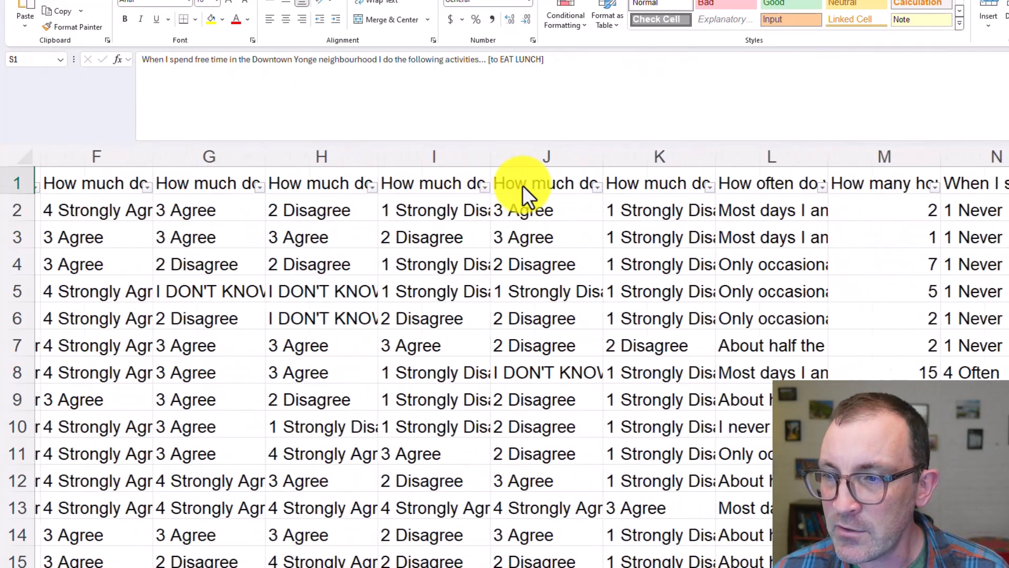
key("Right")
key("Right")
key("Right")
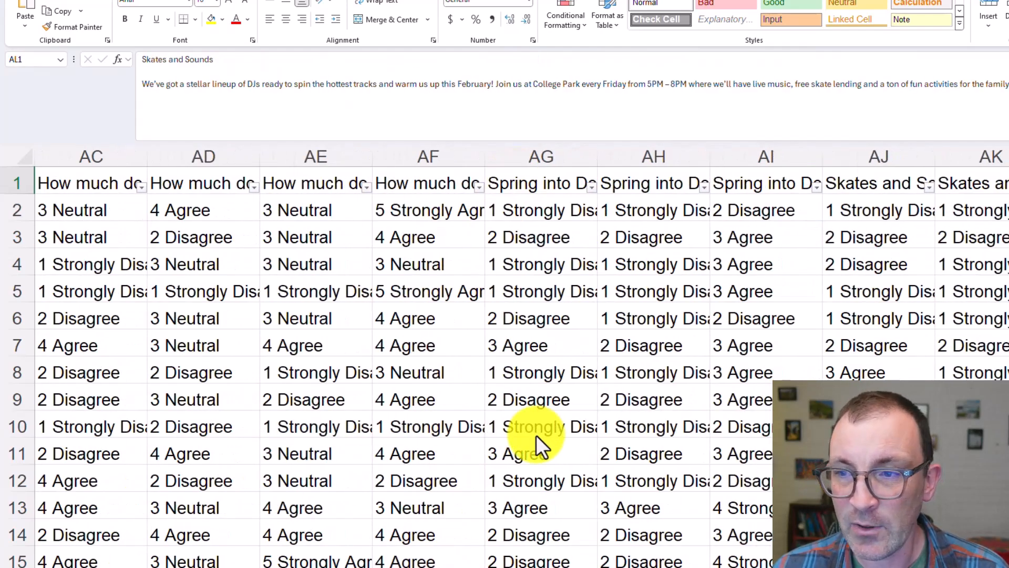
scroll(537, 435, "right", 5)
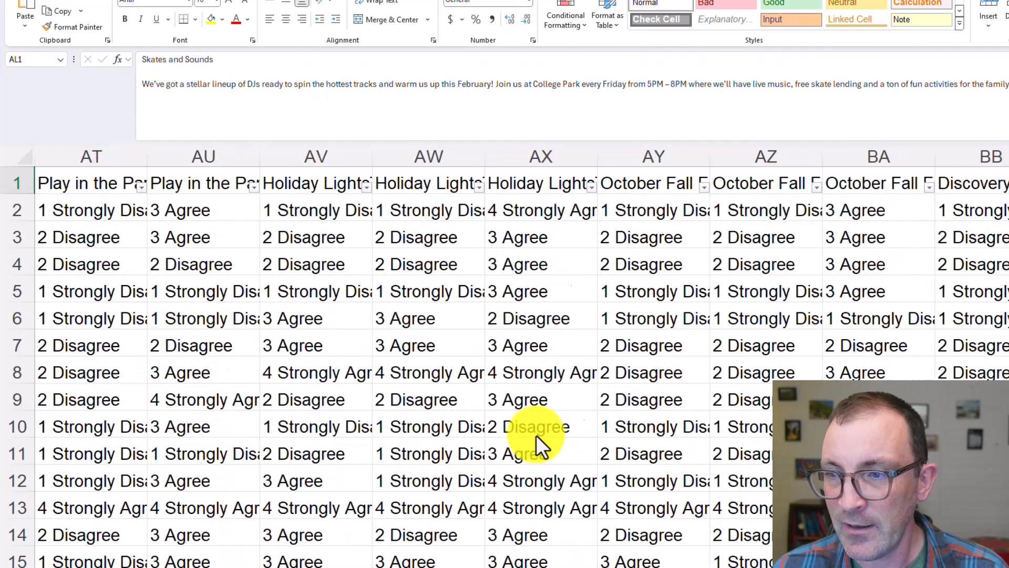
scroll(536, 434, "right", 5)
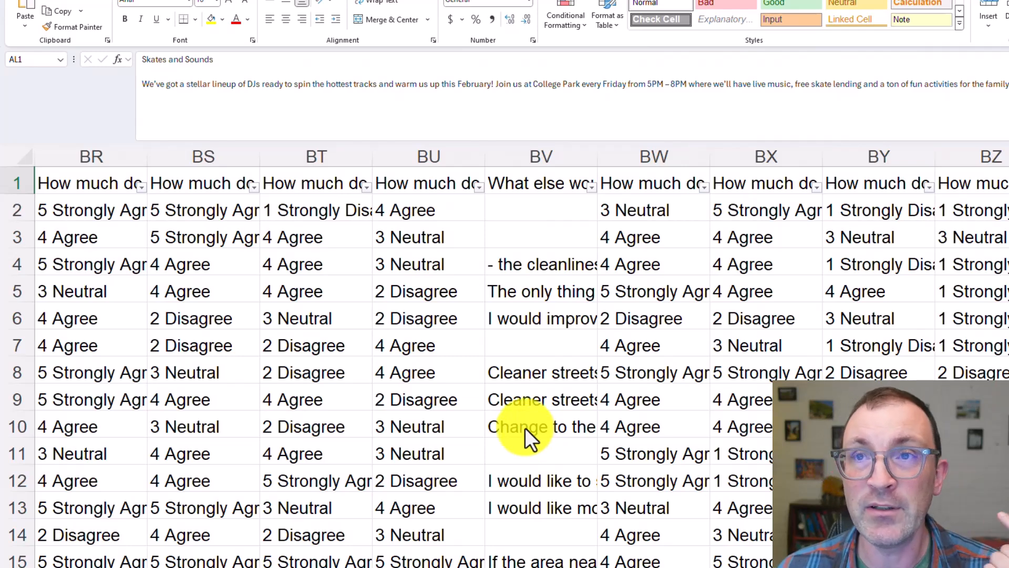
scroll(524, 427, "right", 3)
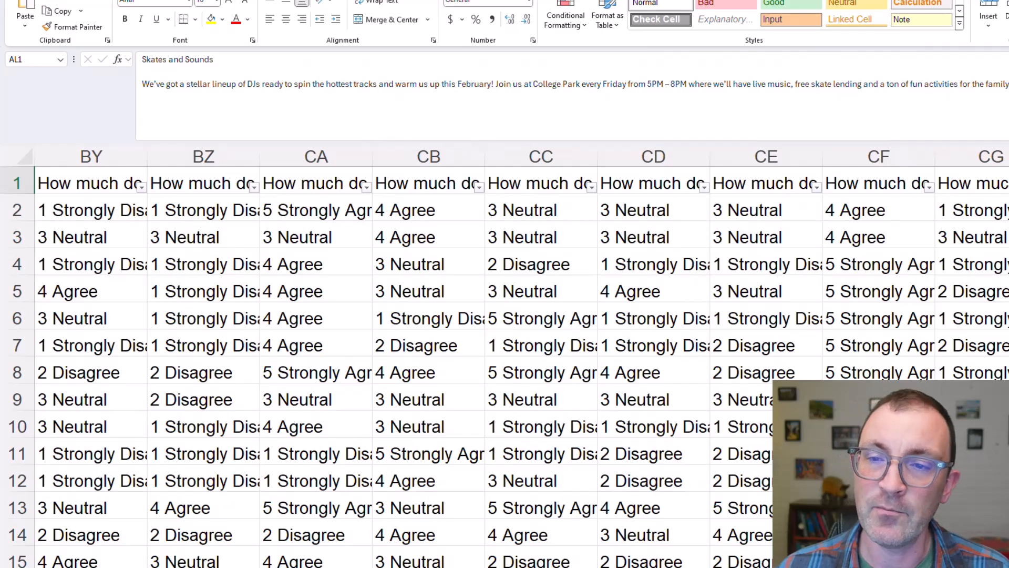
Filter the attention-check question in column CH to exclude answer 4, leaving 2, 3 and 5 selected
left_click(1008, 183)
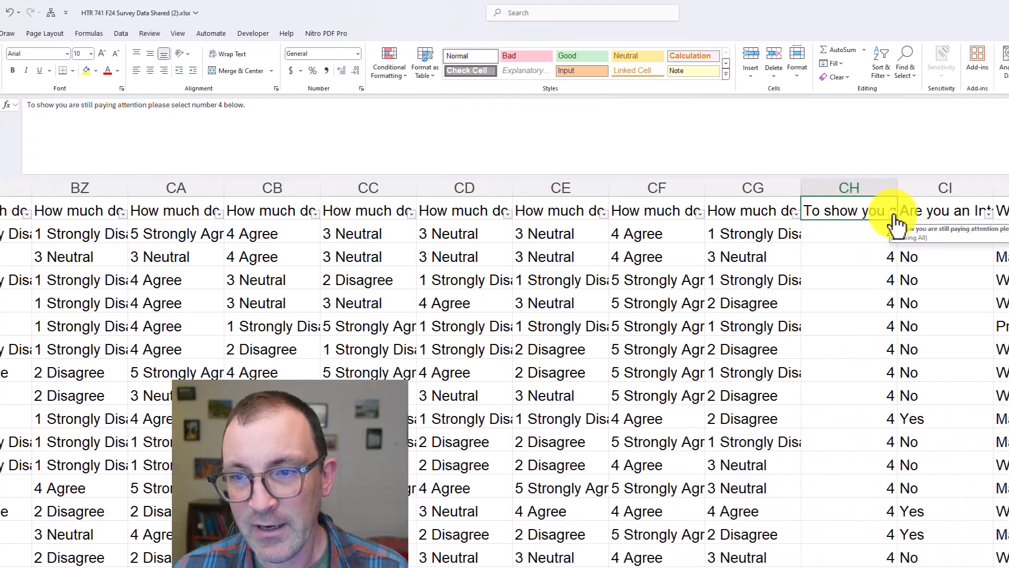
left_click(893, 213)
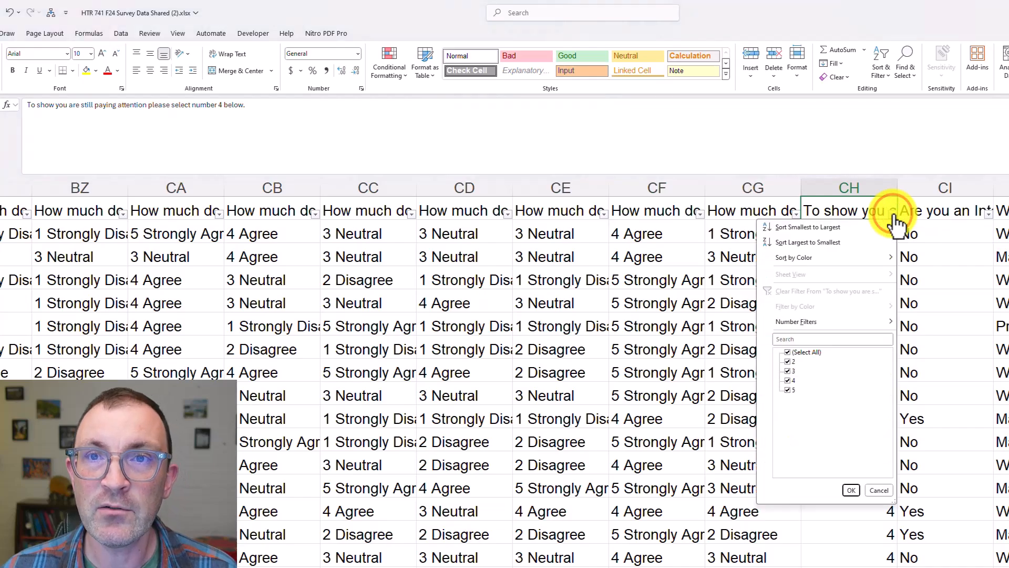
left_click(788, 352)
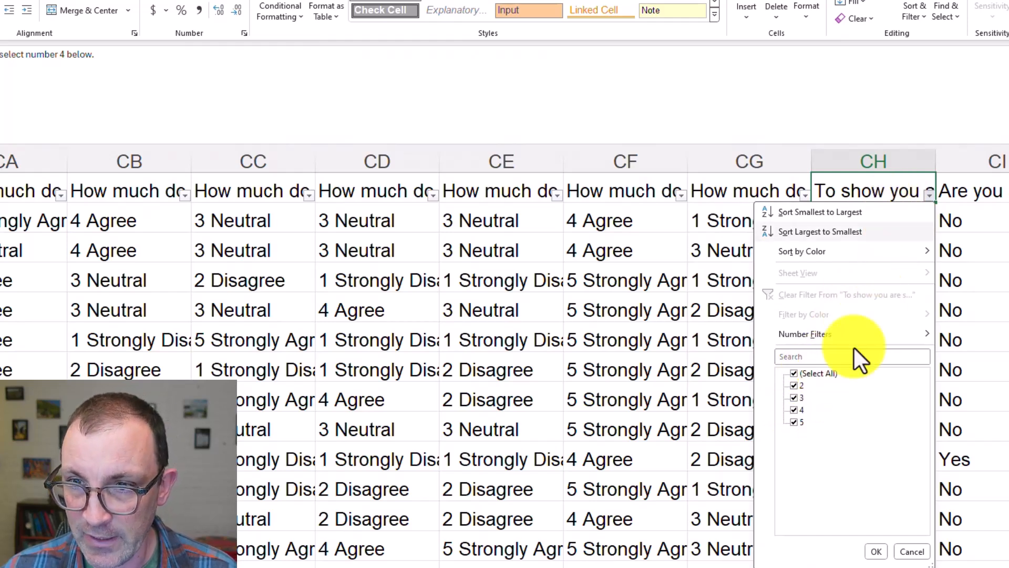
left_click(793, 410)
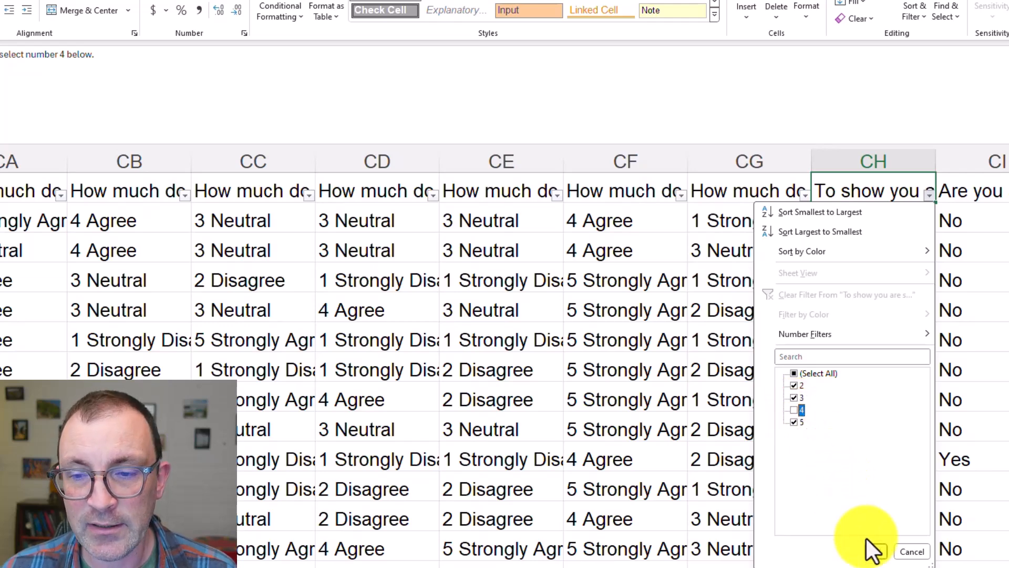
left_click(875, 551)
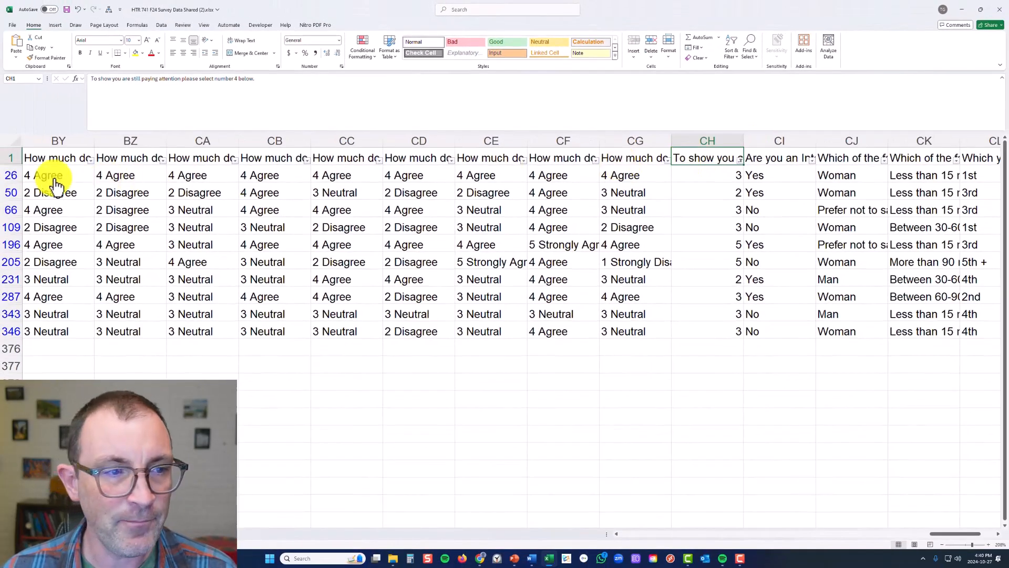
Delete all the filtered respondent rows that failed the attention check, from row 26 to row 346
left_click_drag(10, 173, 10, 331)
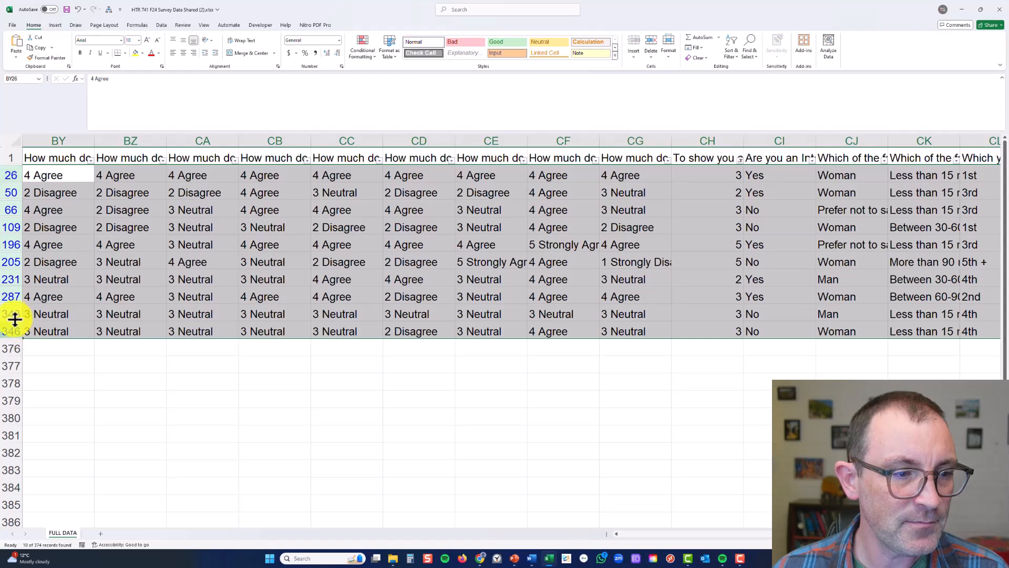
right_click(9, 312)
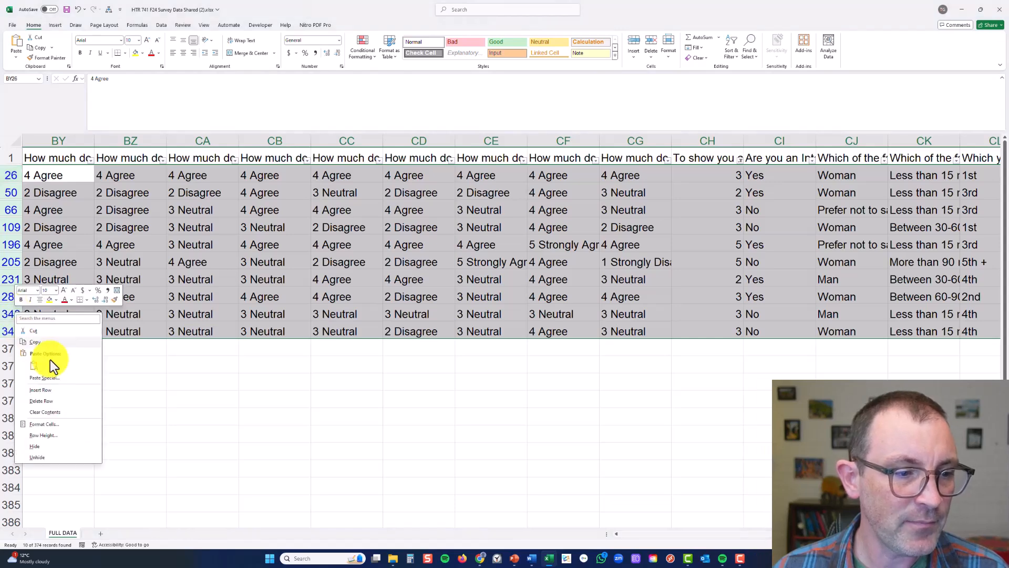
left_click(77, 400)
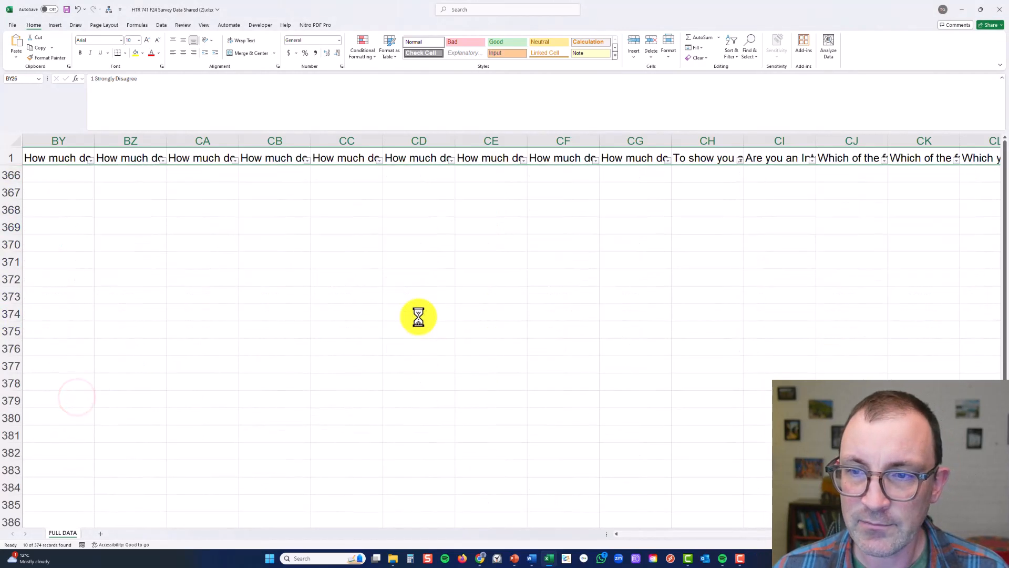
Reset the attention-check filter in column CH to select all answers, showing every remaining respondent
left_click(730, 190)
left_click(740, 159)
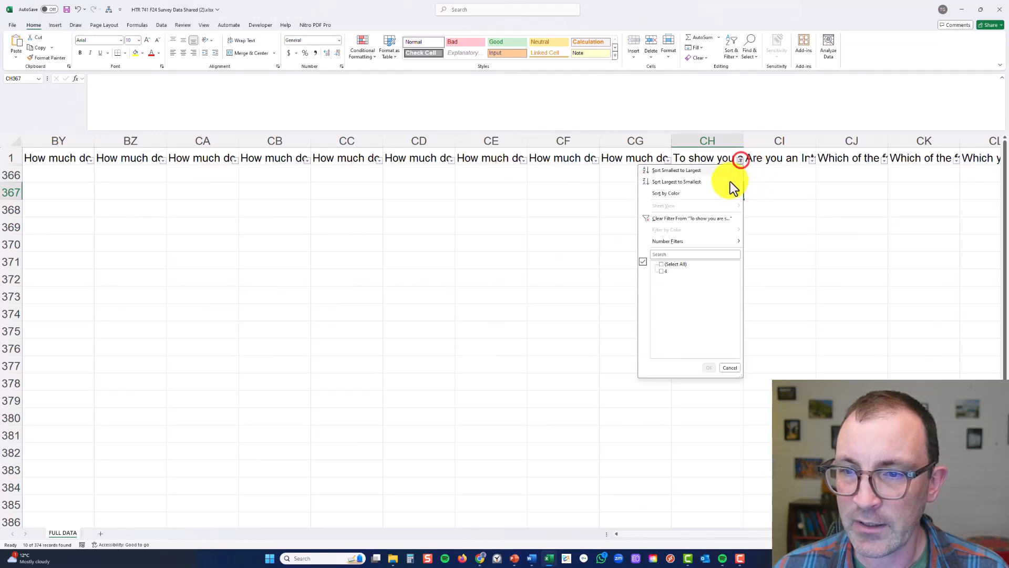
left_click(662, 264)
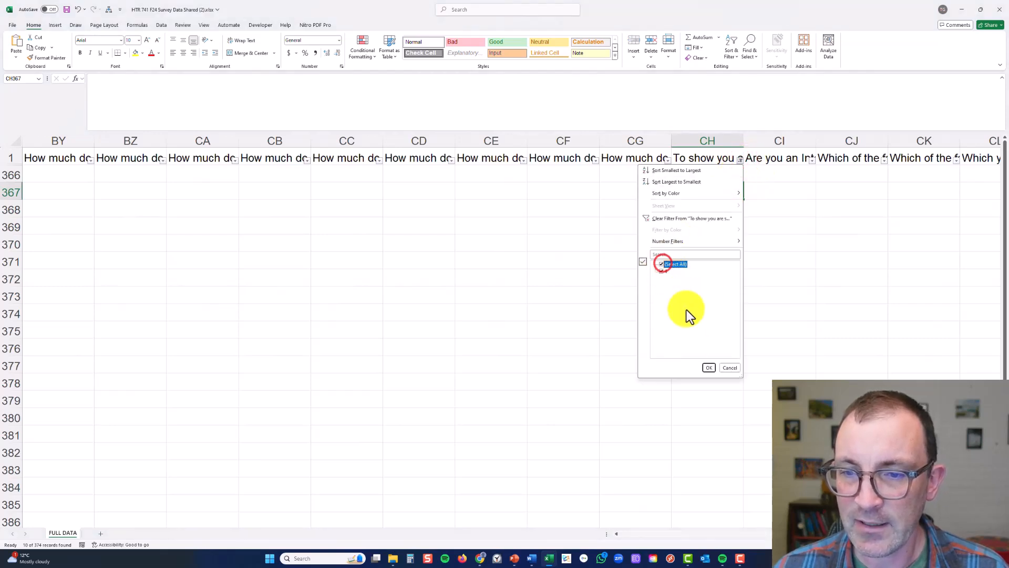
left_click(708, 367)
left_click(657, 328)
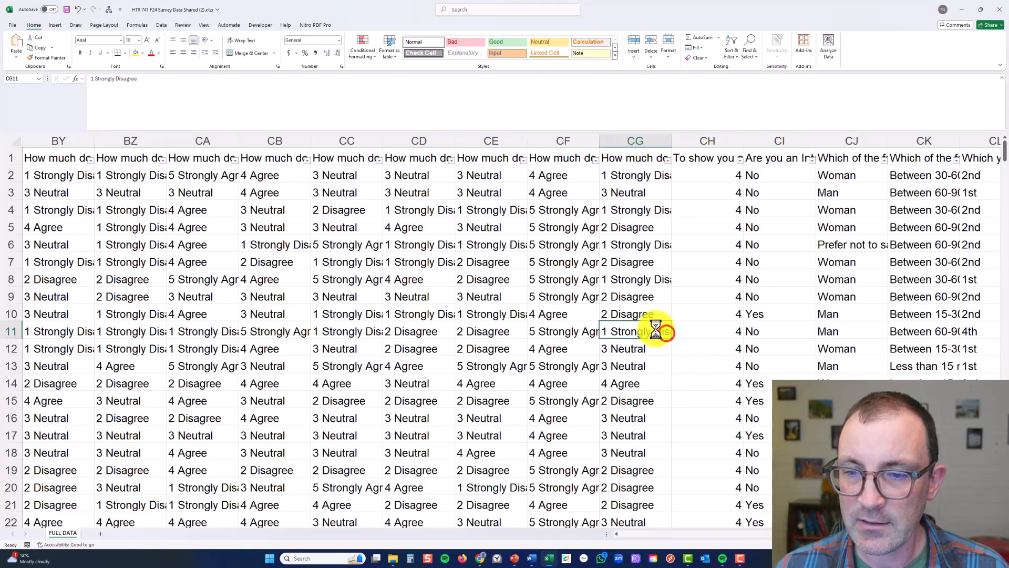
Look across the remaining survey data from the attention-check column to Respondent ID, out to the program question and back to column A
scroll(652, 330, "left", 5)
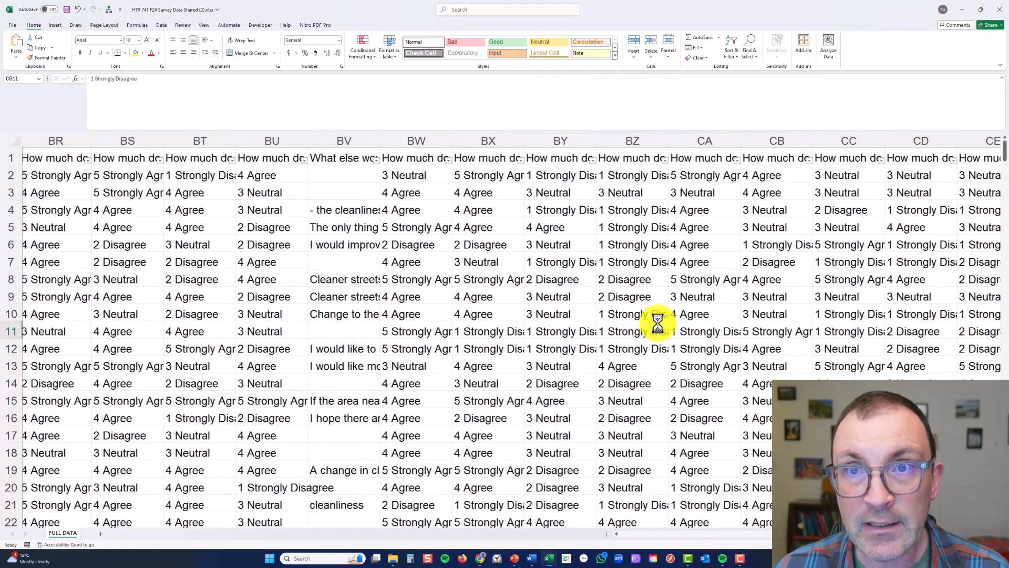
scroll(653, 315, "left", 7)
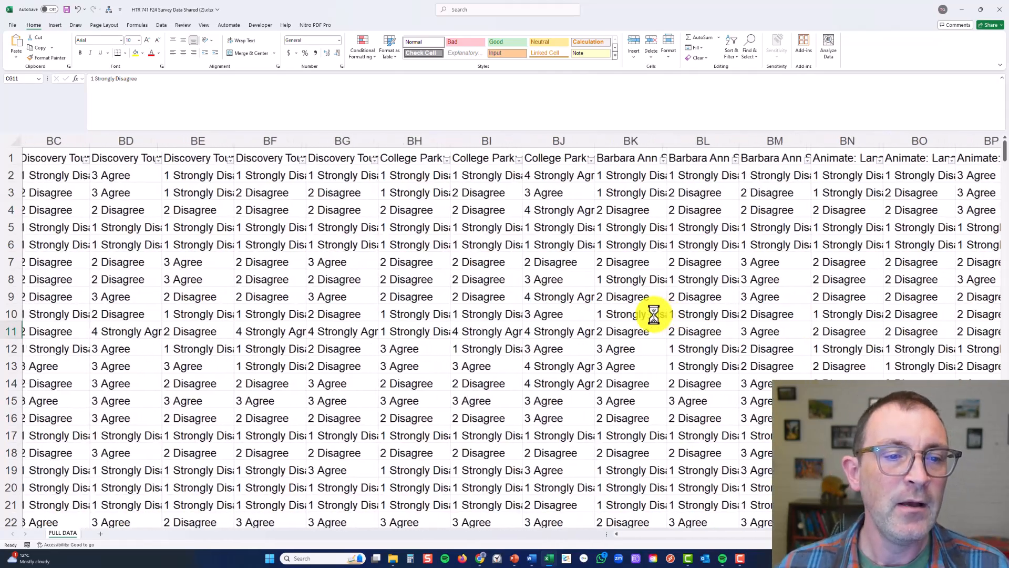
left_click(271, 158)
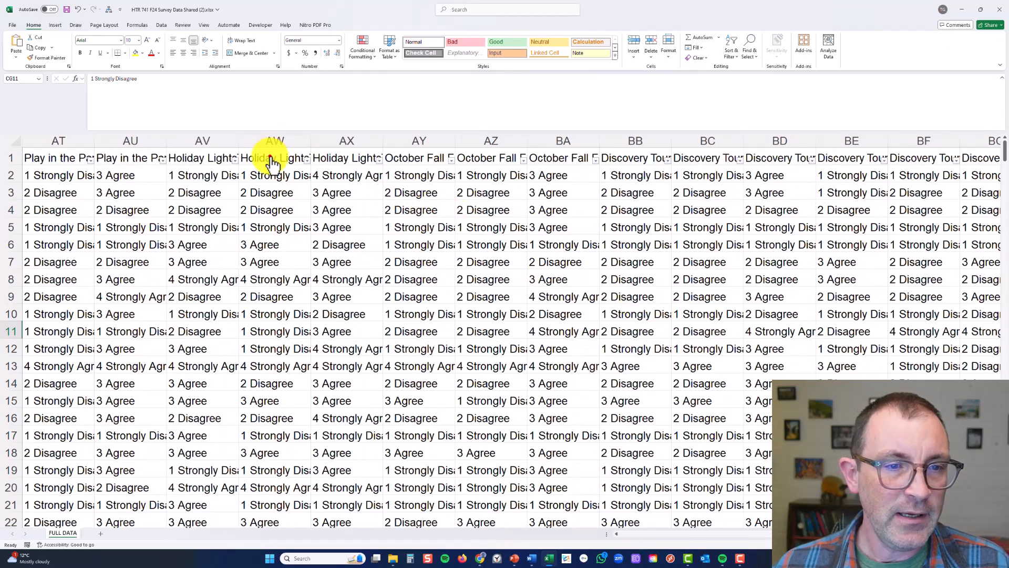
key("ctrl+Left")
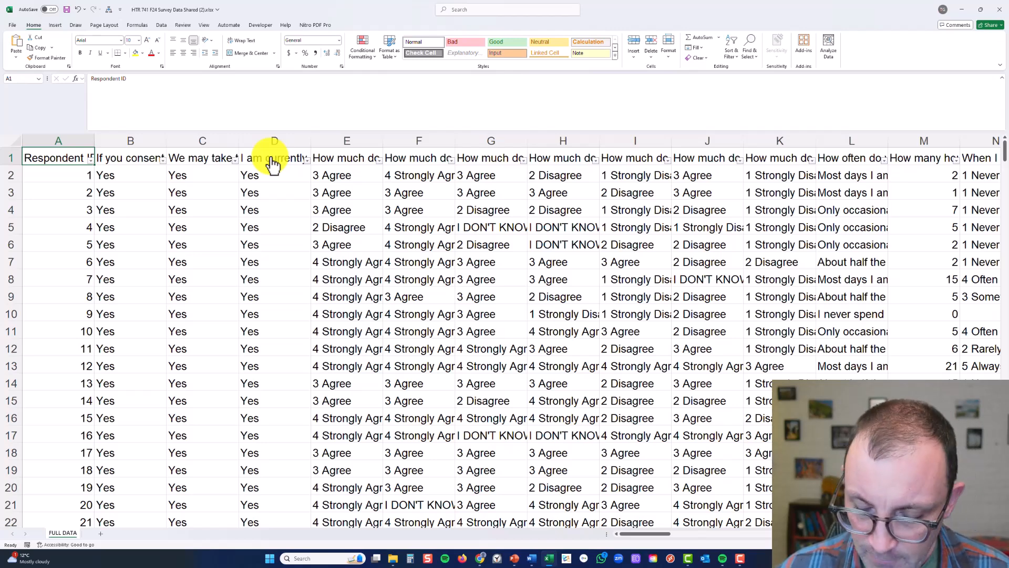
key("ctrl+Right")
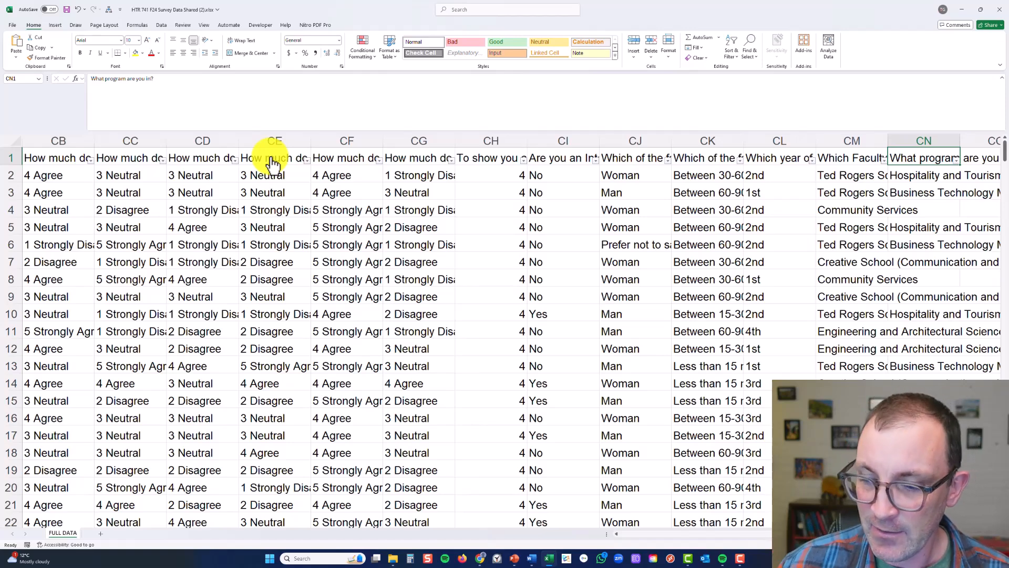
key("ctrl+Down")
key("ctrl+Left")
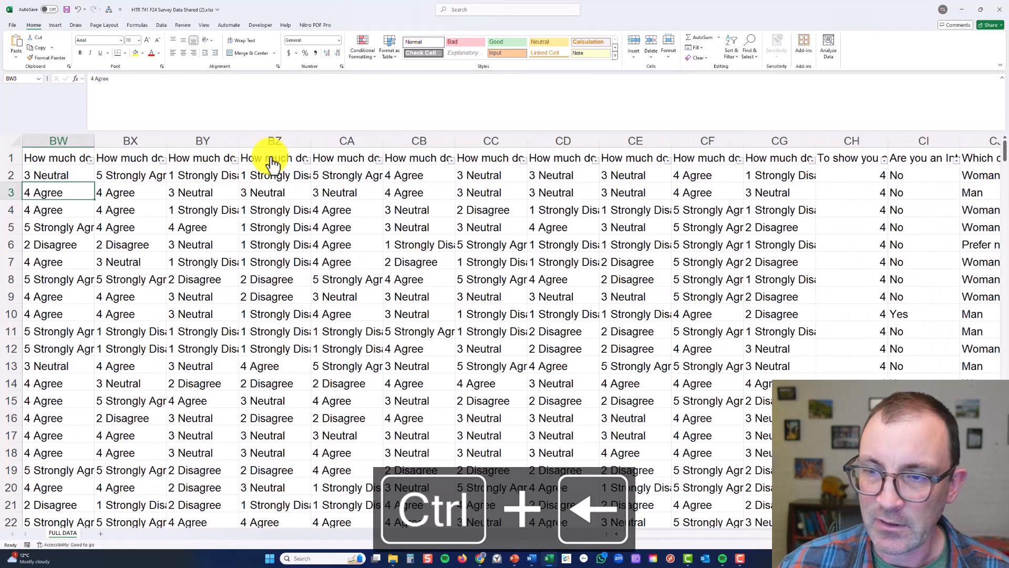
key("ctrl+Left")
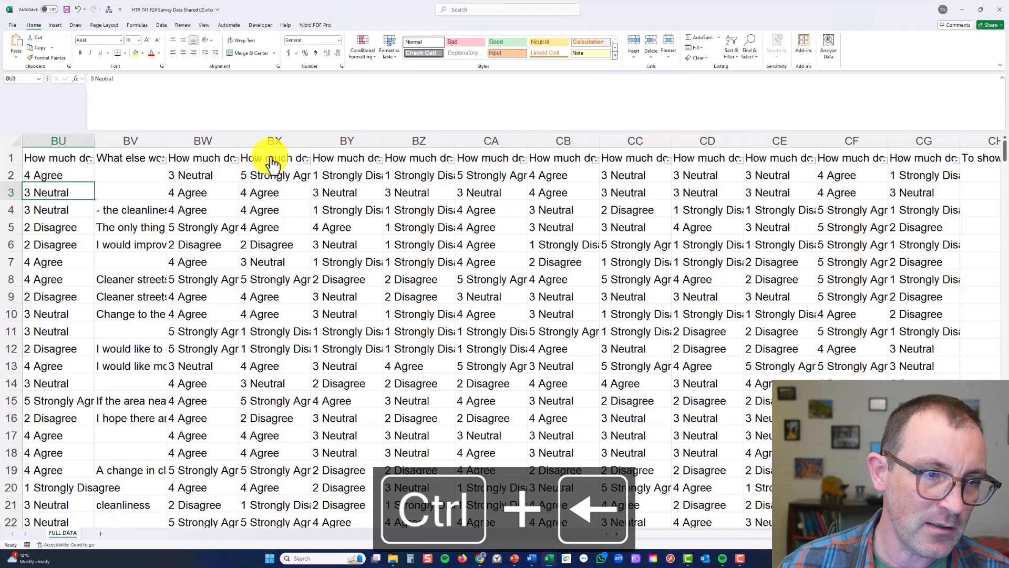
key("ctrl+Left")
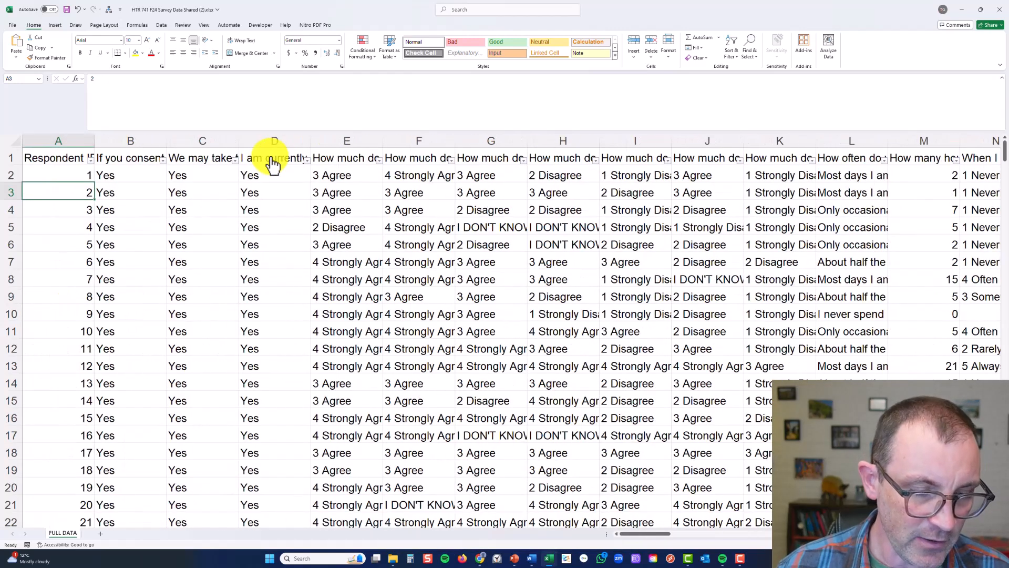
Go to the last entry in the Respondent ID column and check its row number for the remaining respondents
key("ctrl+Down")
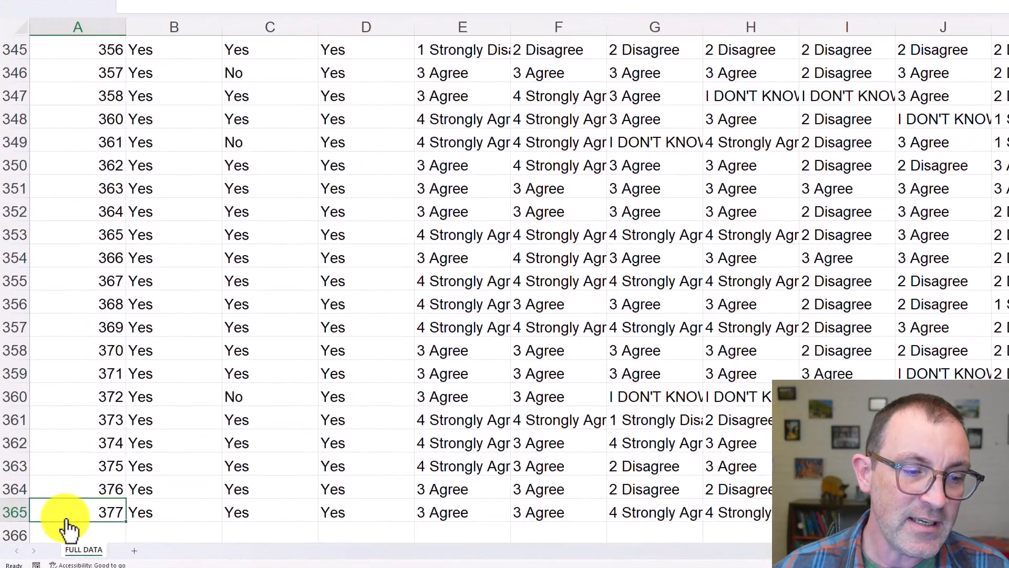
left_click(48, 508)
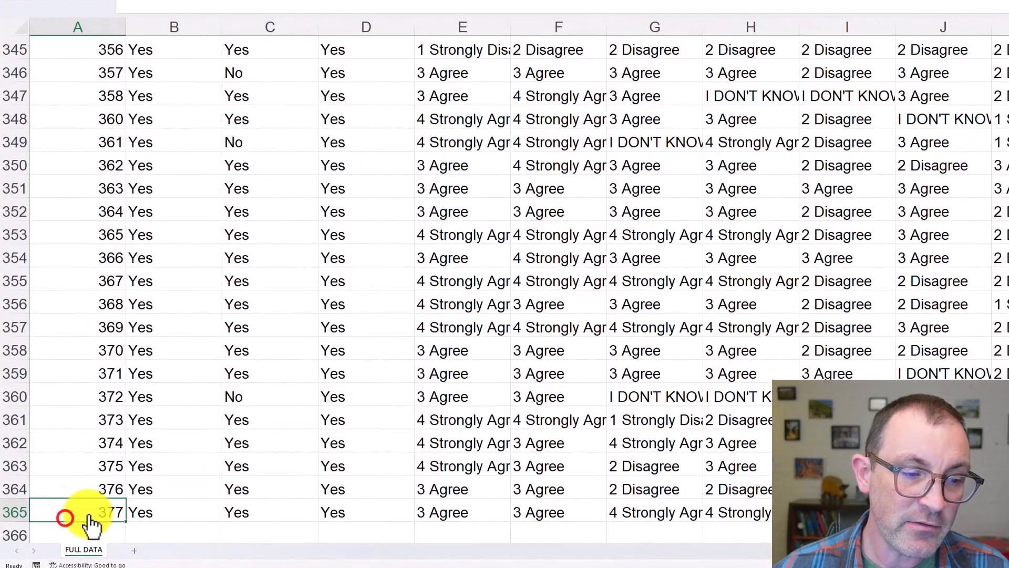
left_click(10, 510)
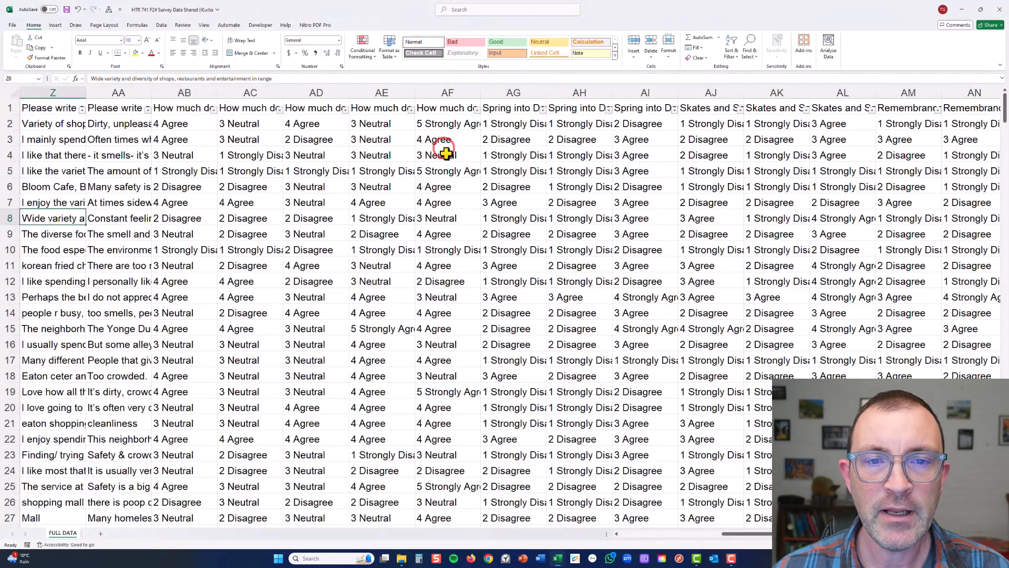
left_click(447, 154)
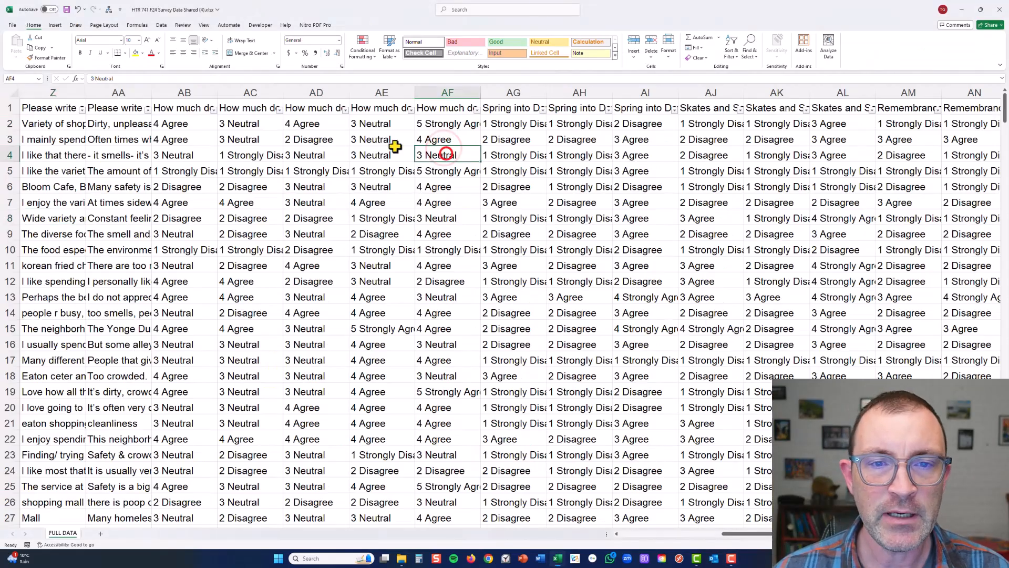
left_click(221, 116)
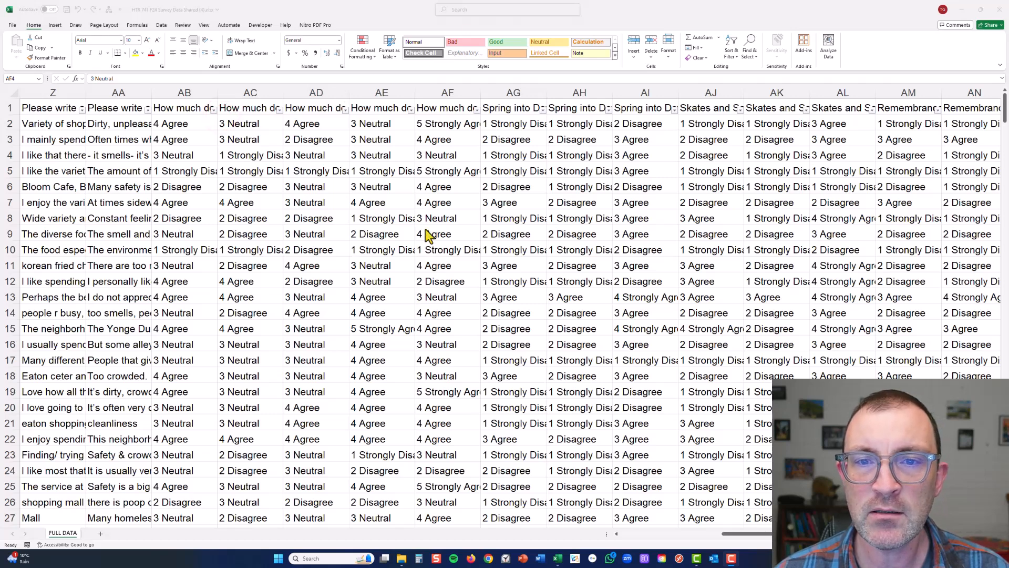
left_click(503, 219)
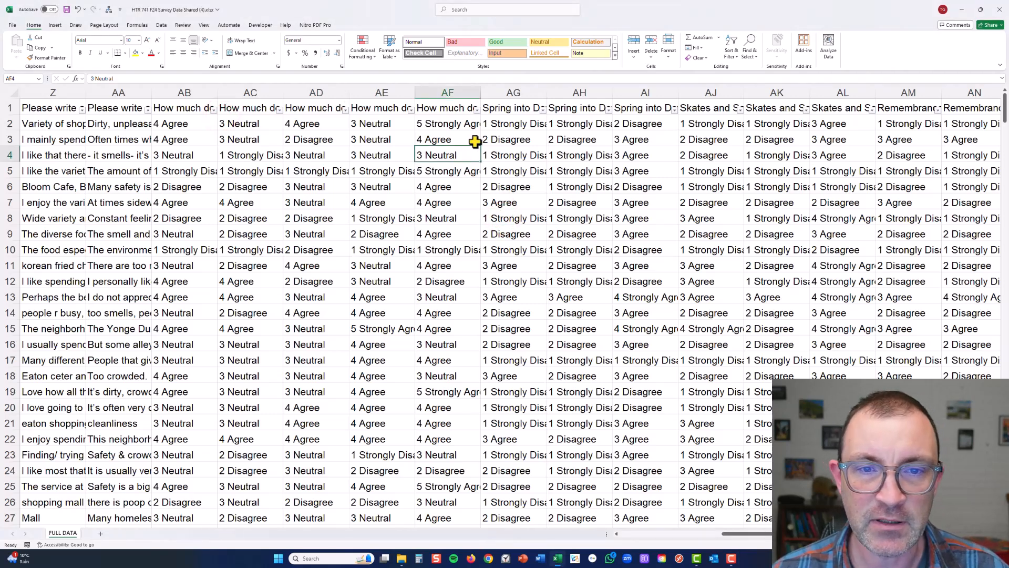
left_click(449, 140)
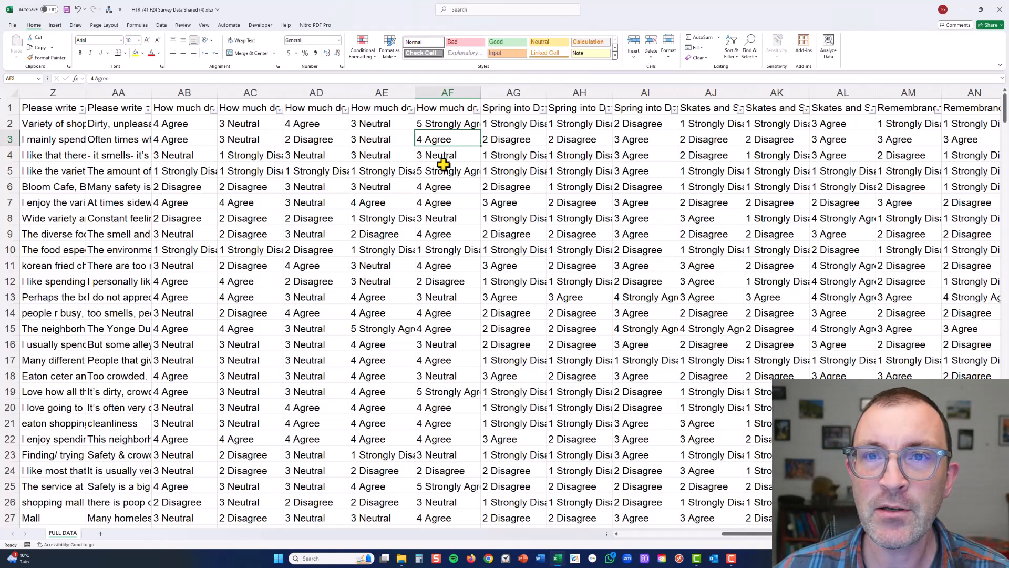
Replace every "1 Strongly Disagree" answer in the sheet with 1, copying the search text from cell AH4
left_click(578, 157)
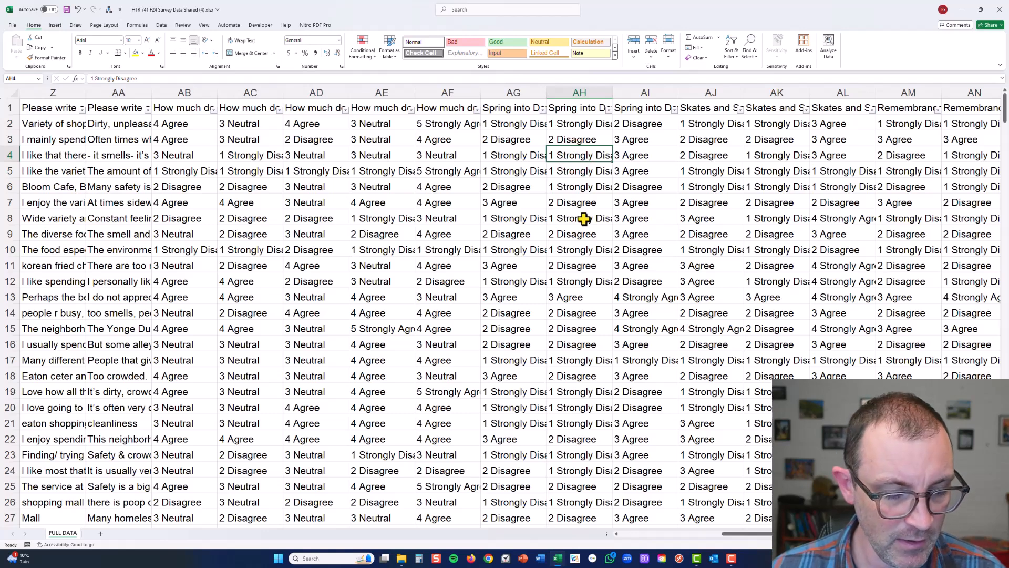
key("ctrl+c")
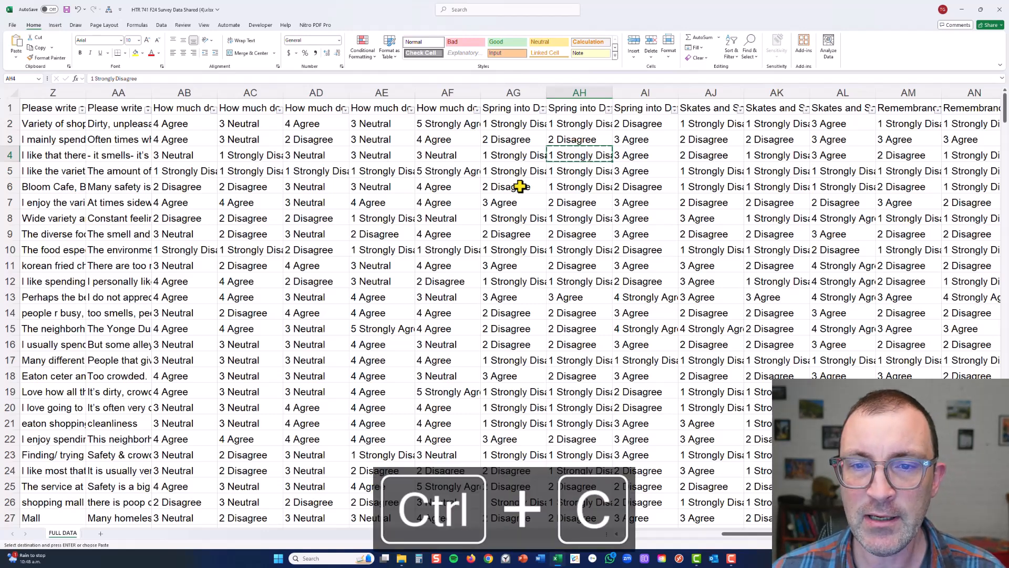
key("ctrl+f")
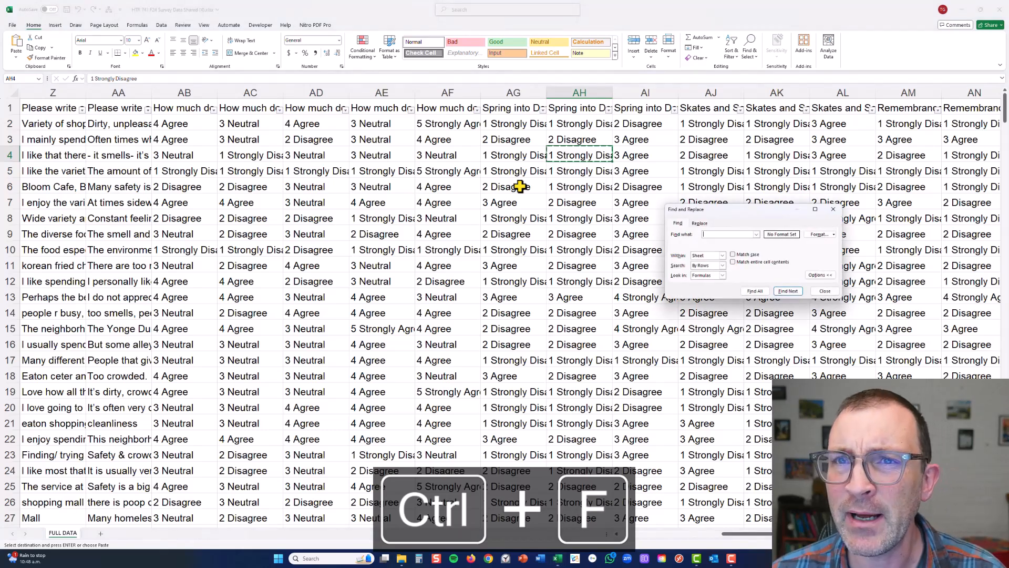
left_click_drag(722, 209, 668, 118)
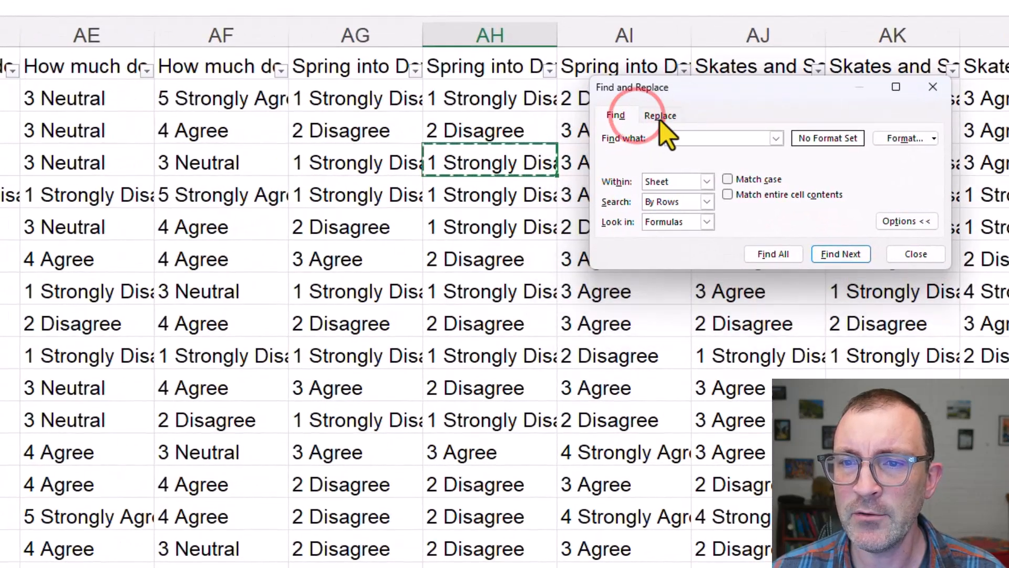
left_click(661, 117)
left_click(690, 139)
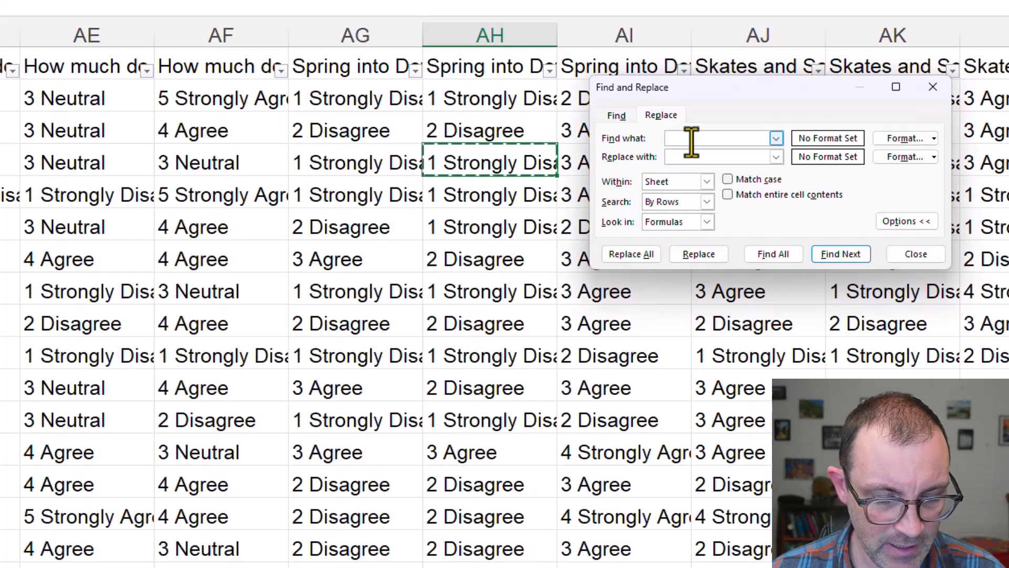
key("ctrl+v")
left_click(713, 157)
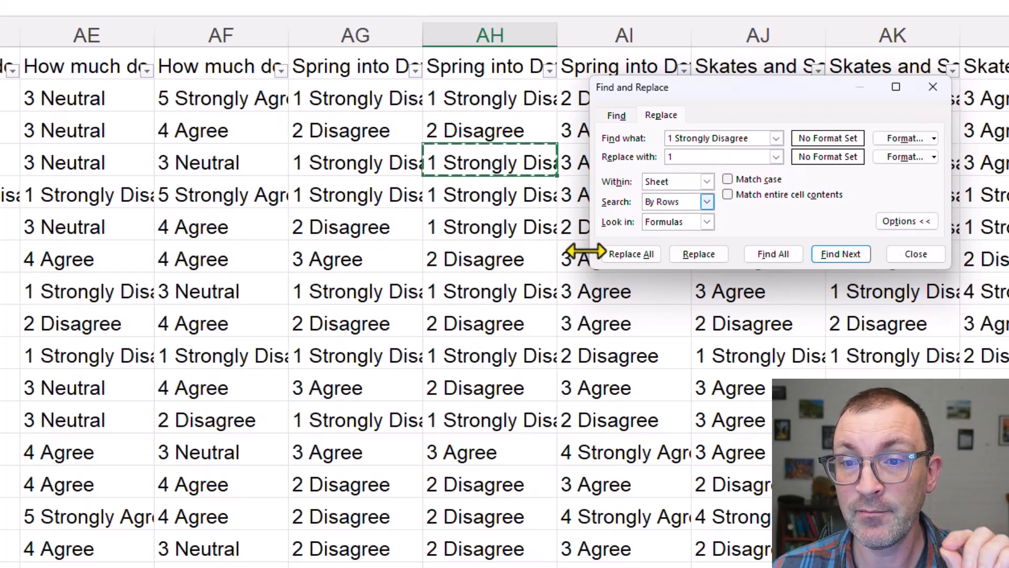
left_click(628, 256)
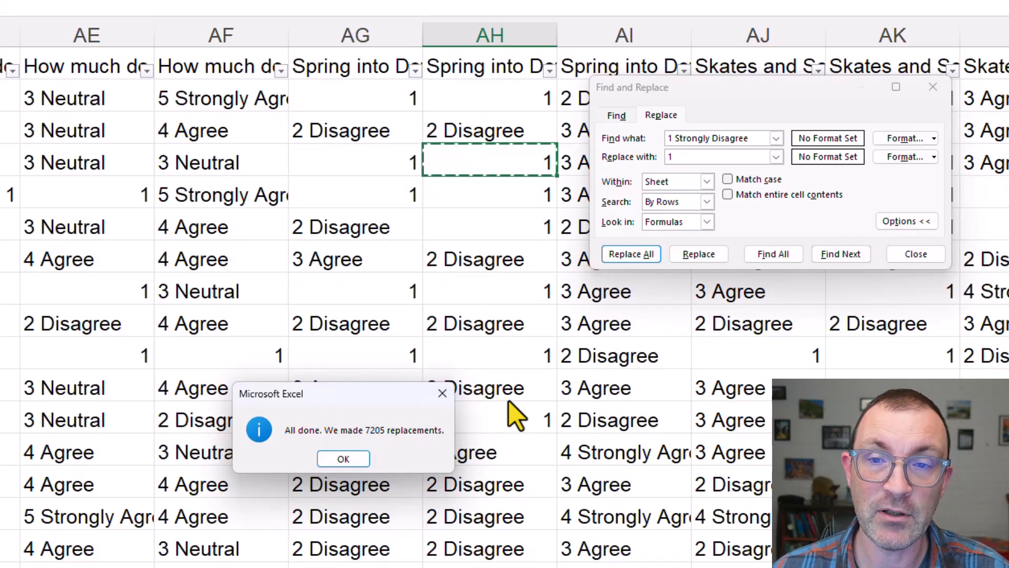
left_click(347, 459)
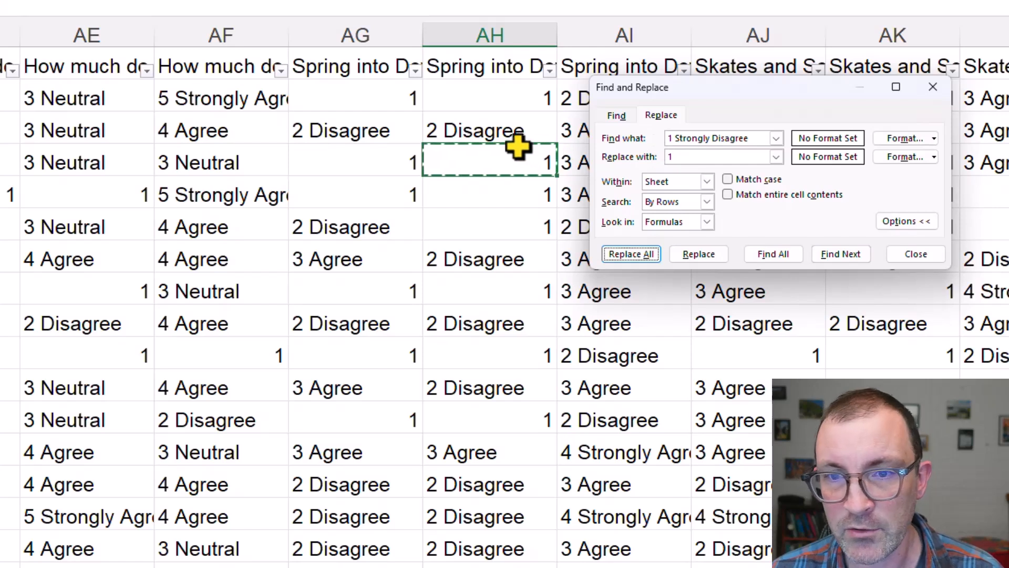
Replace every "2 Disagree" answer in the sheet with 2, copying the search text from cell AH3
left_click(495, 137)
key("ctrl+c")
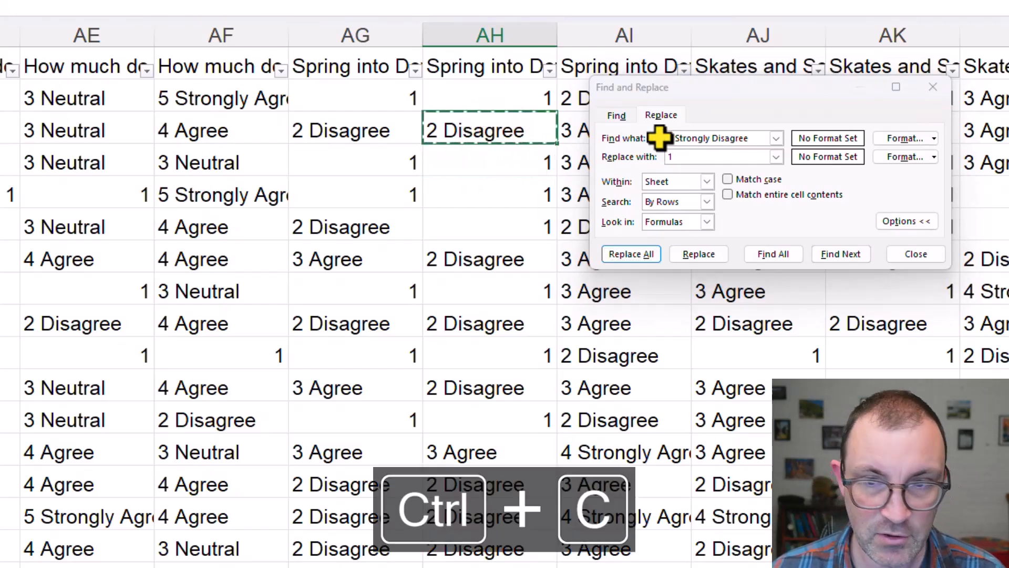
triple_click(752, 138)
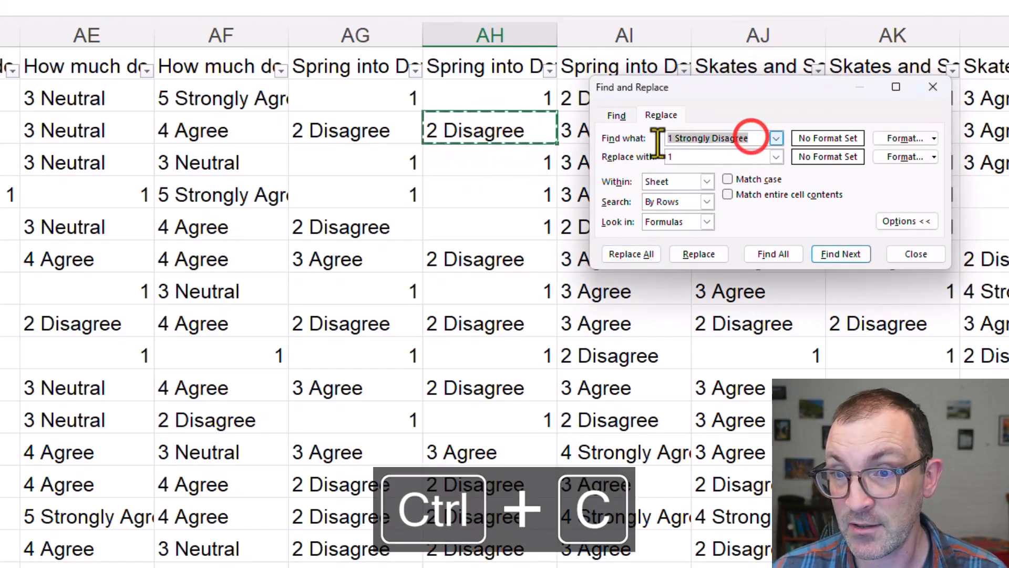
key("ctrl+v")
double_click(689, 157)
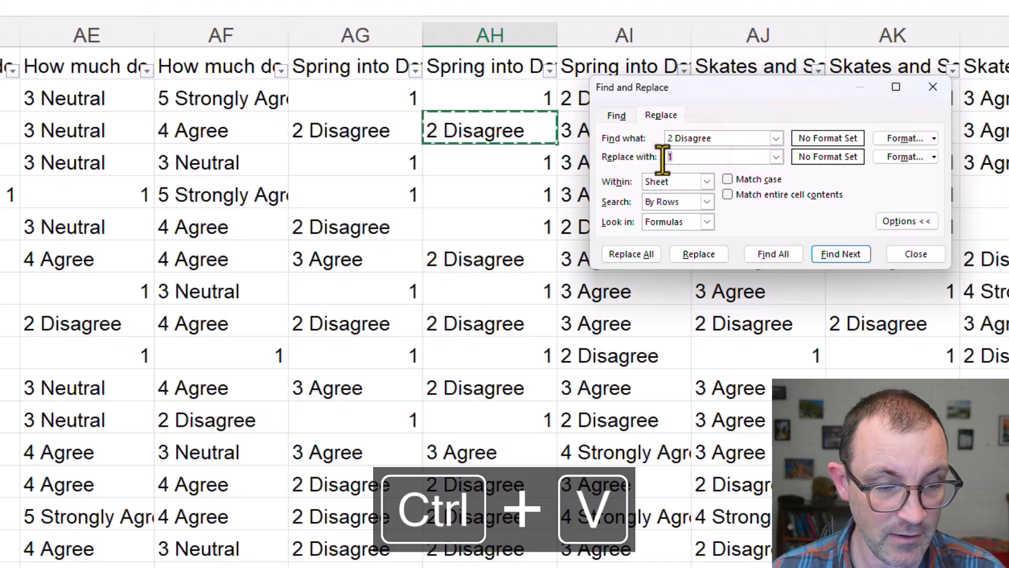
type("2")
left_click(642, 251)
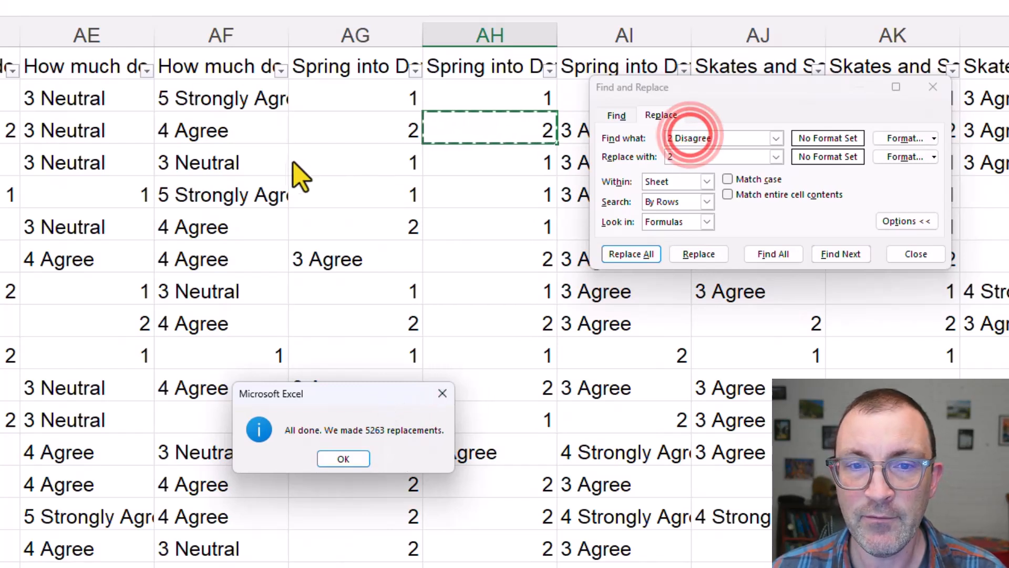
left_click(345, 458)
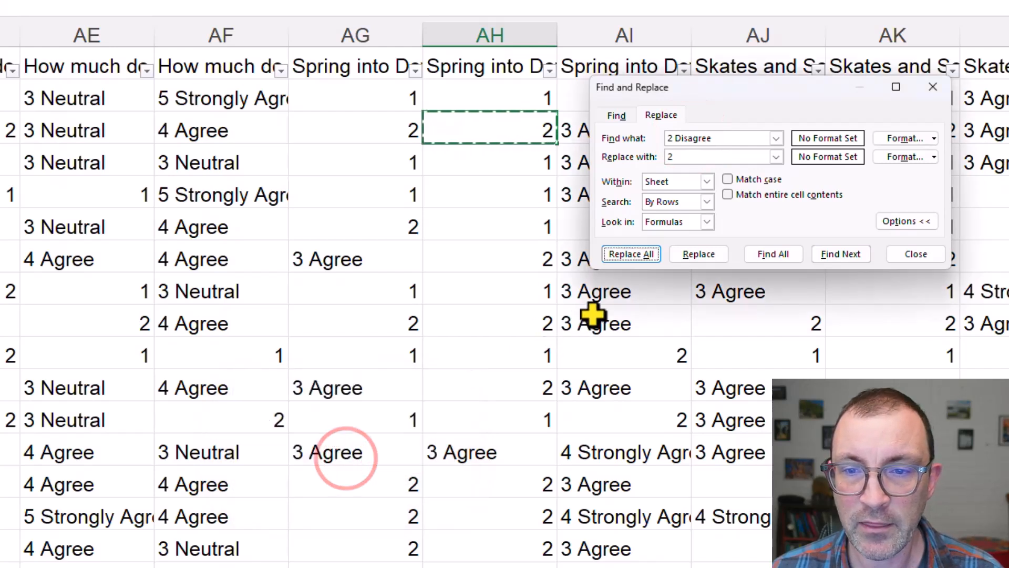
Replace every "3 Agree" answer in the sheet with 3, copying the search text from column AI
left_click(599, 292)
key("ctrl+c")
left_click_drag(716, 133, 651, 153)
key("ctrl+v")
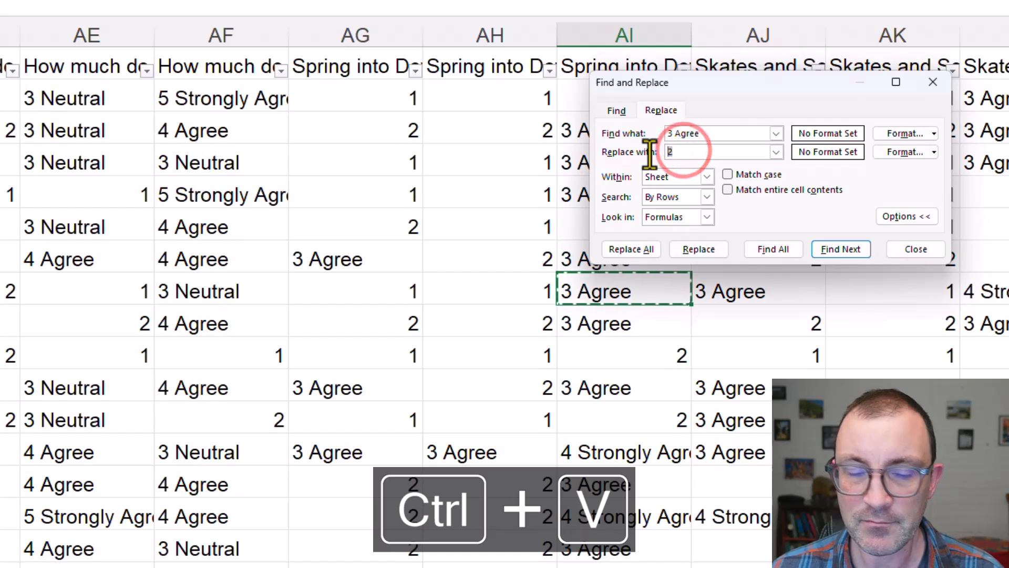
type("3")
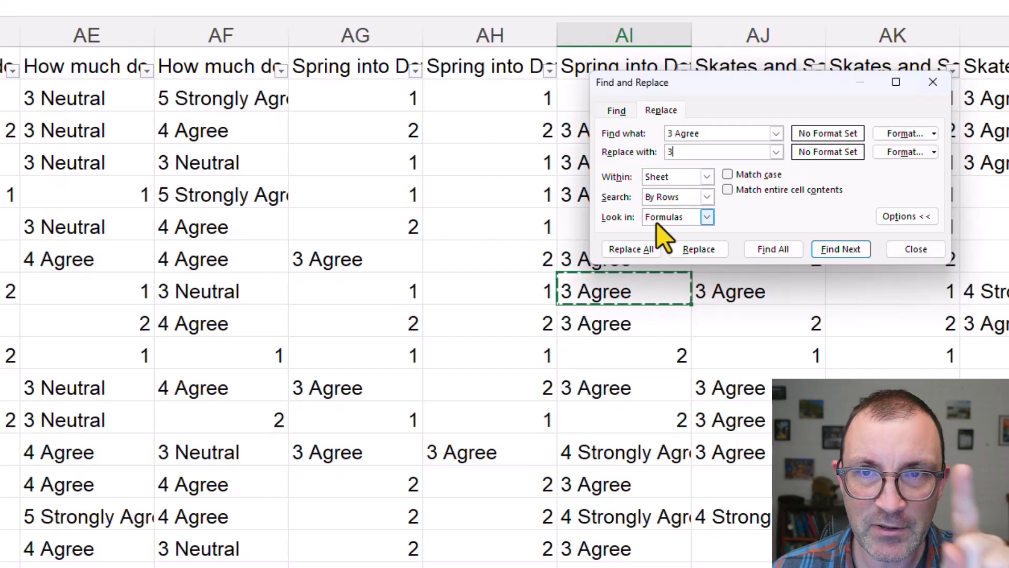
left_click(626, 252)
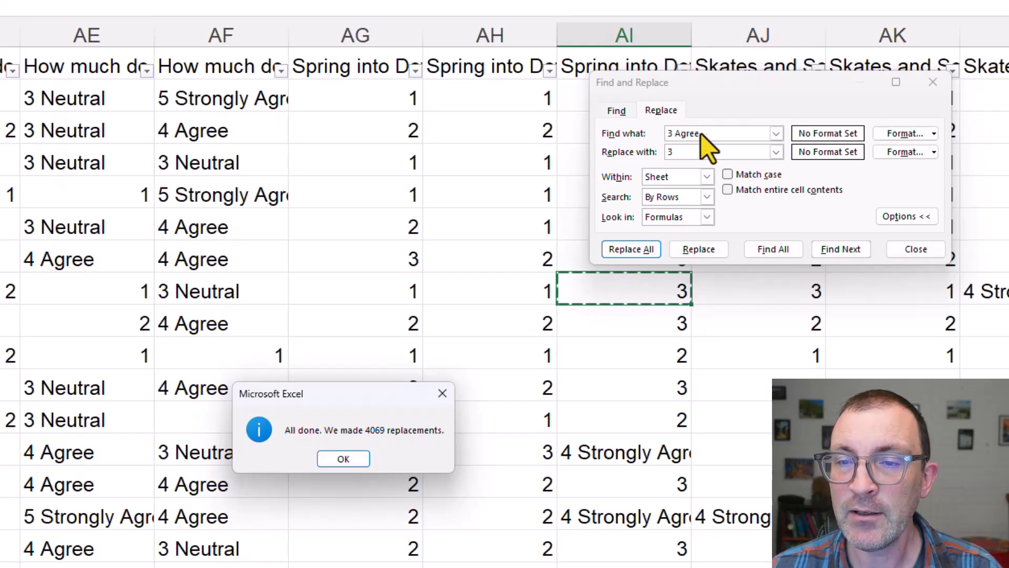
left_click(349, 459)
left_click(234, 481)
left_click(234, 452)
key("ctrl+c")
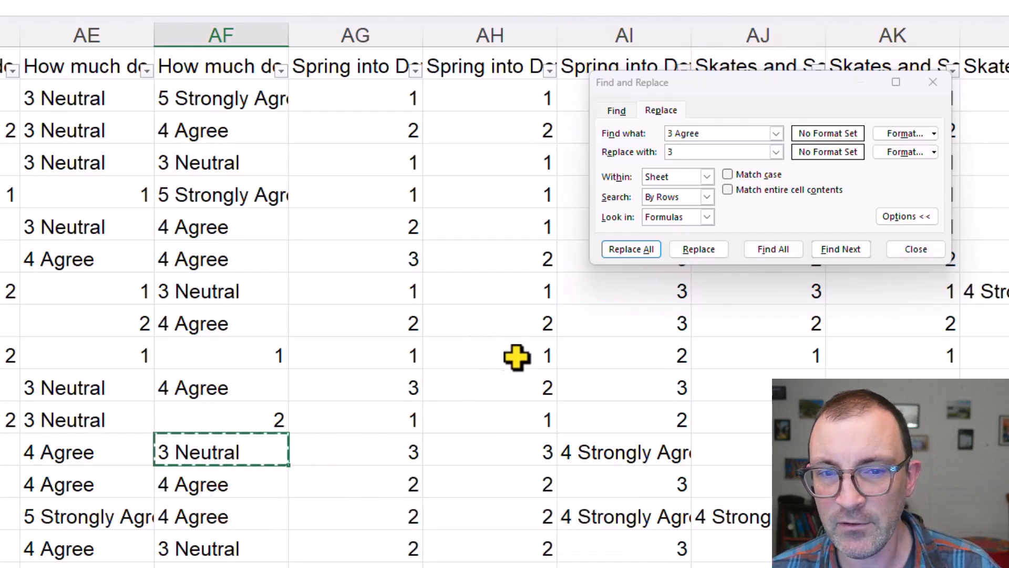
Replace every "4 Strongly Agree" answer in the sheet with 4, copying the search text from cell AI13
left_click(644, 455)
key("ctrl+c")
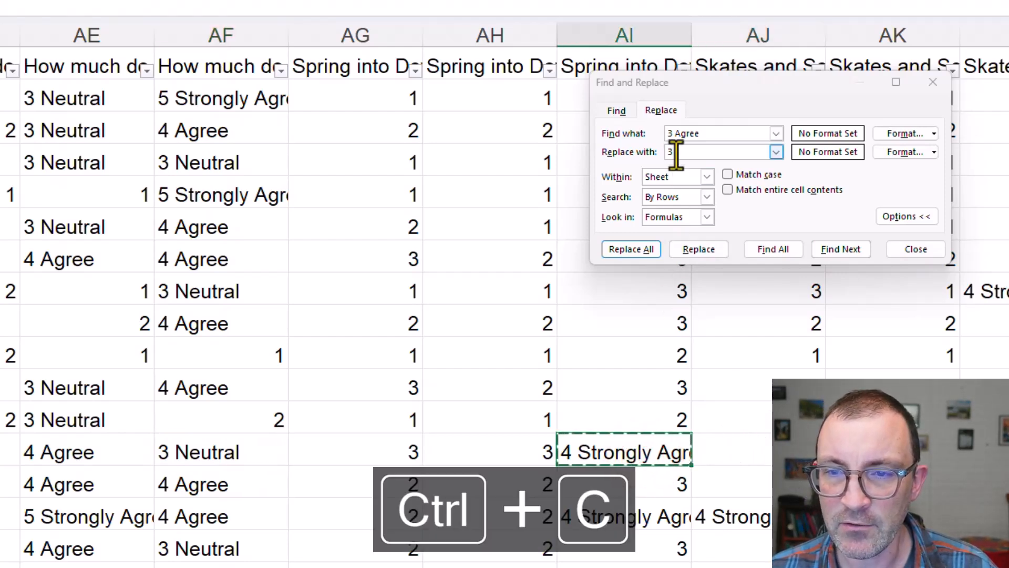
left_click(710, 136)
left_click_drag(704, 133, 665, 132)
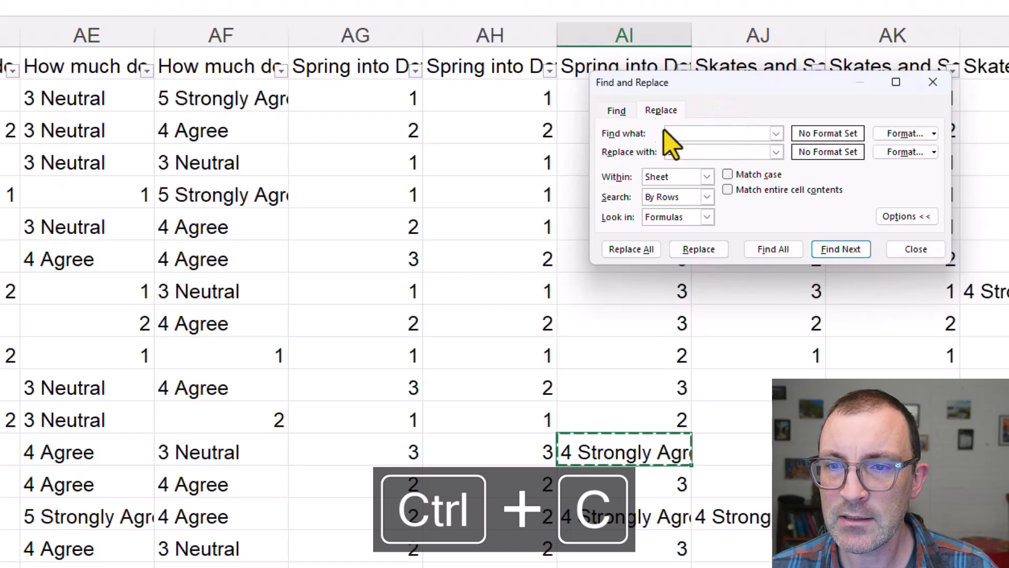
key("ctrl+v")
left_click(682, 151)
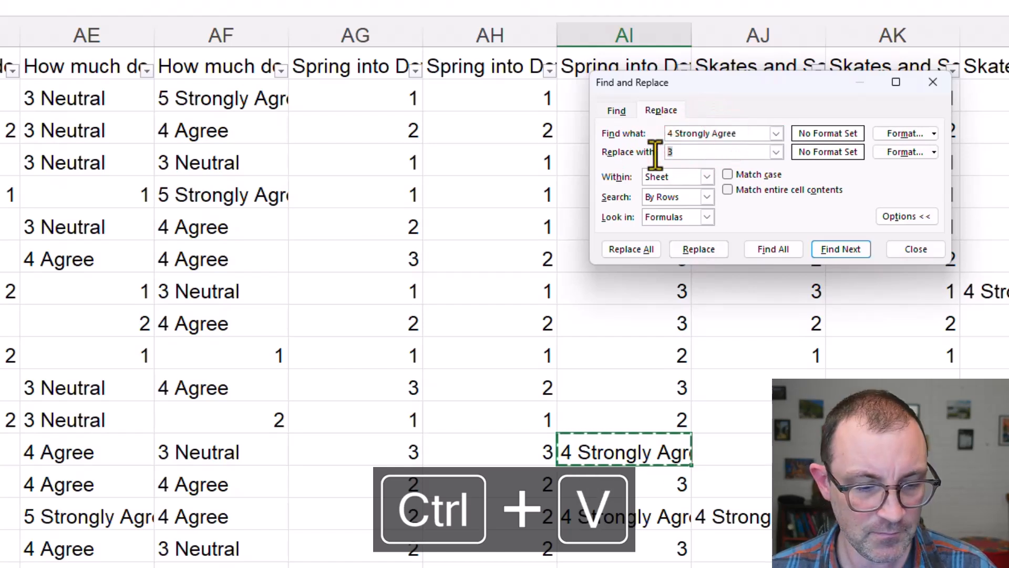
type("4")
left_click(644, 249)
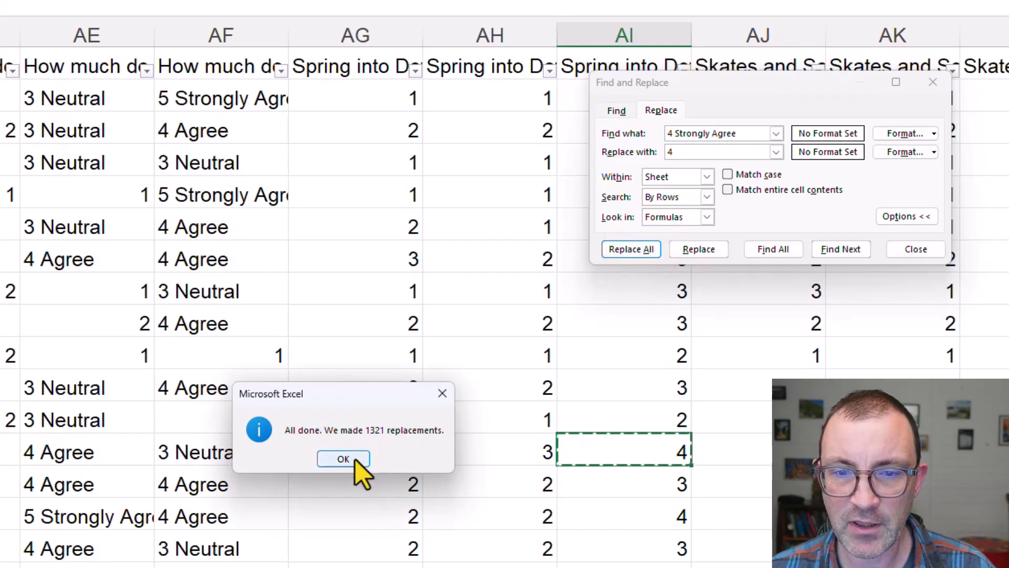
left_click(355, 458)
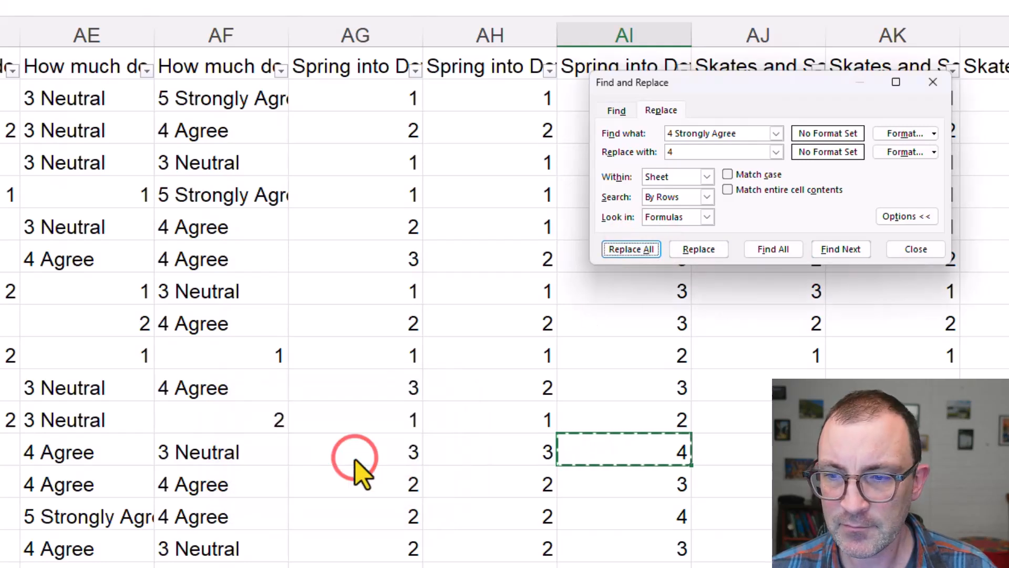
scroll(610, 542, "down", 6)
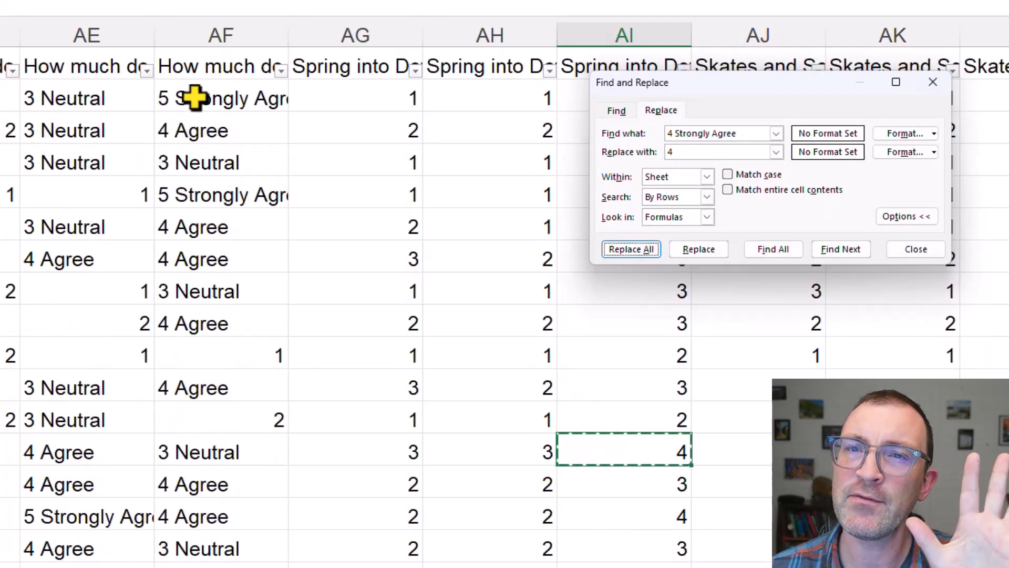
left_click(82, 197)
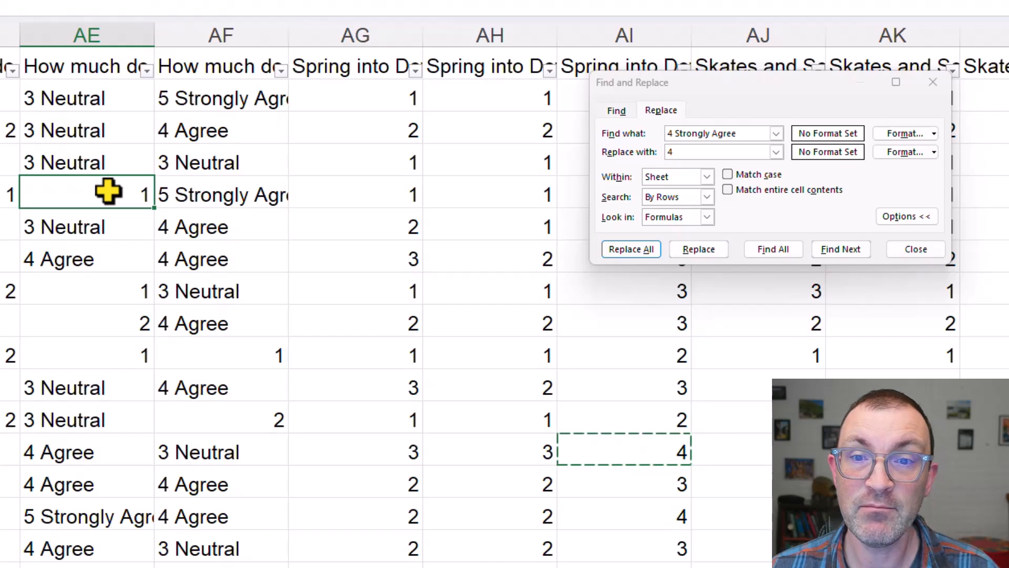
left_click(389, 165)
left_click(109, 197)
left_click(407, 153)
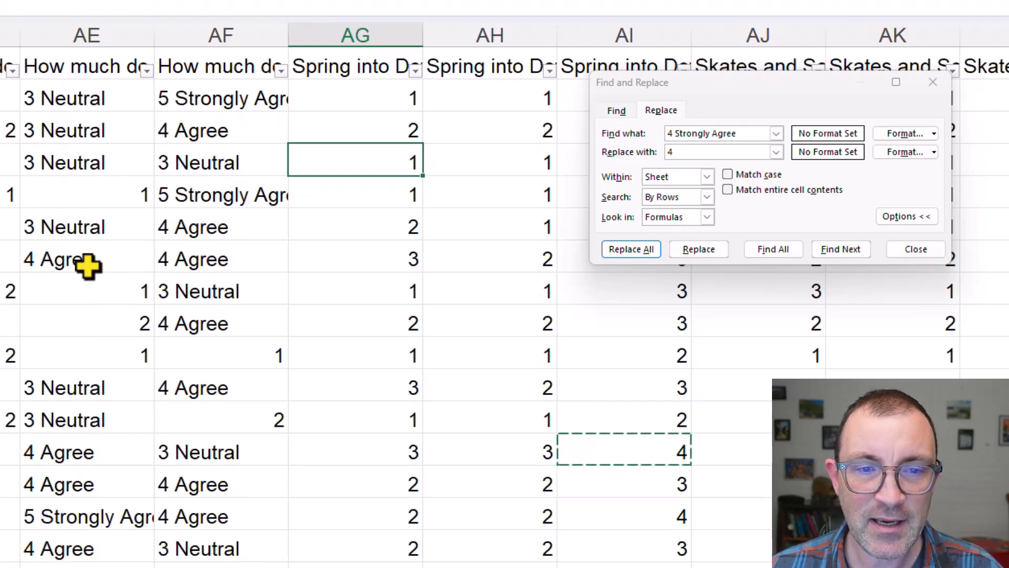
Replace every "3 Neutral" answer in the sheet with 3, copying the search text from cell AE6
left_click(92, 227)
key("ctrl+c")
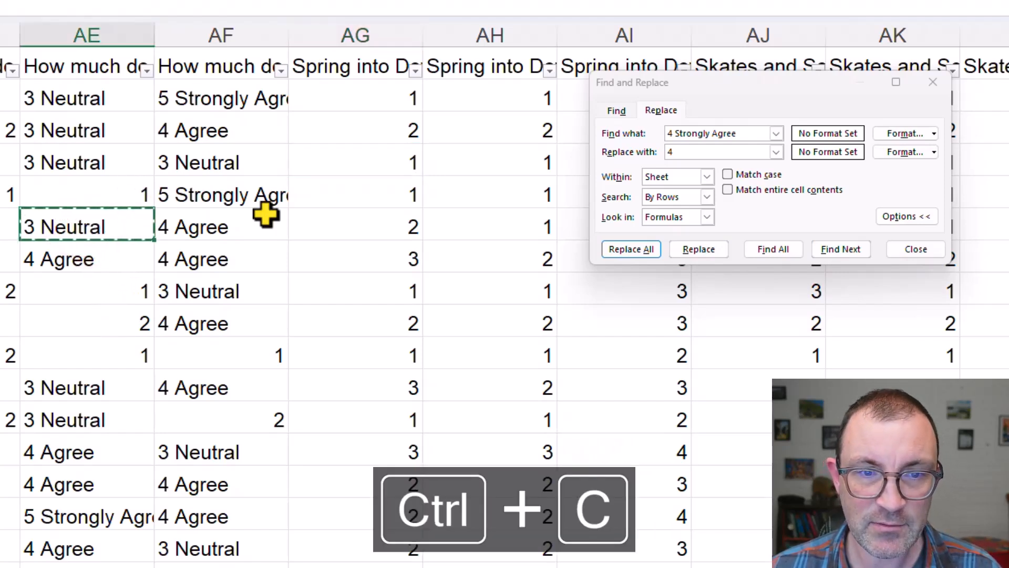
left_click_drag(747, 133, 663, 153)
key("ctrl+v")
type("3")
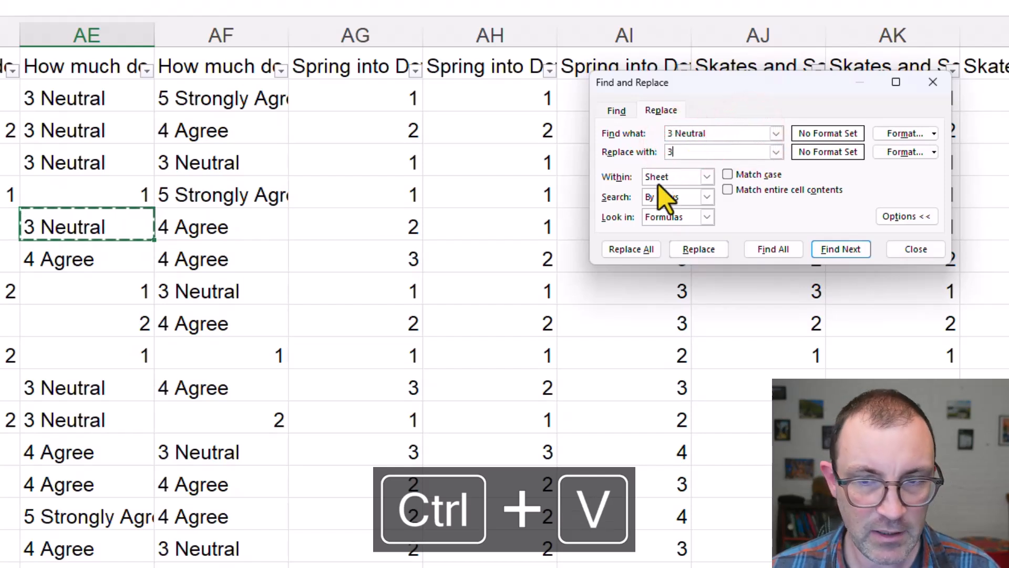
left_click(636, 248)
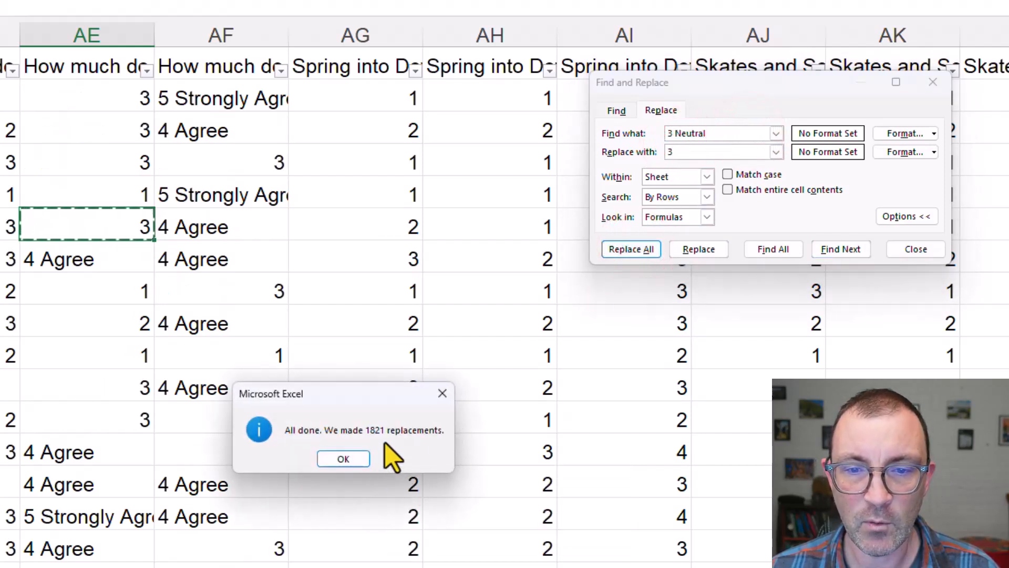
left_click(360, 459)
Replace every "4 Agree" answer in the sheet with 4, copying the search text from cell AF6
left_click(251, 226)
key("ctrl+c")
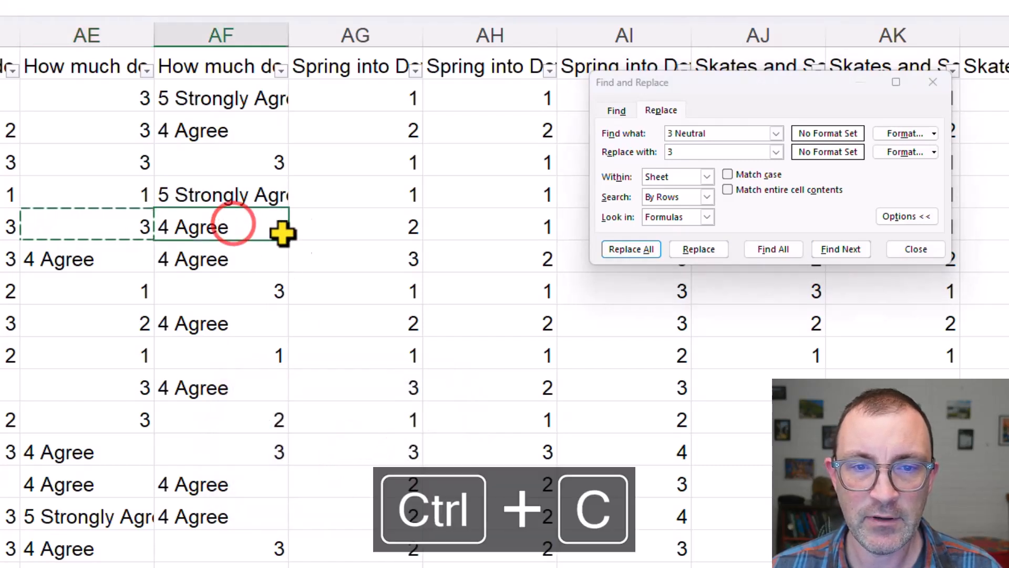
left_click_drag(712, 131, 647, 152)
key("ctrl+v")
type("4")
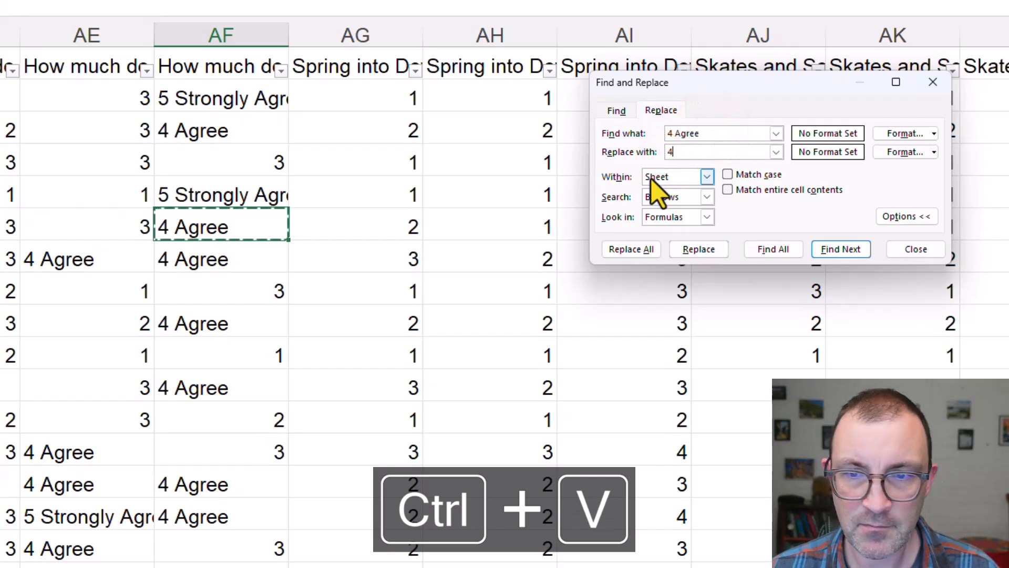
left_click(629, 250)
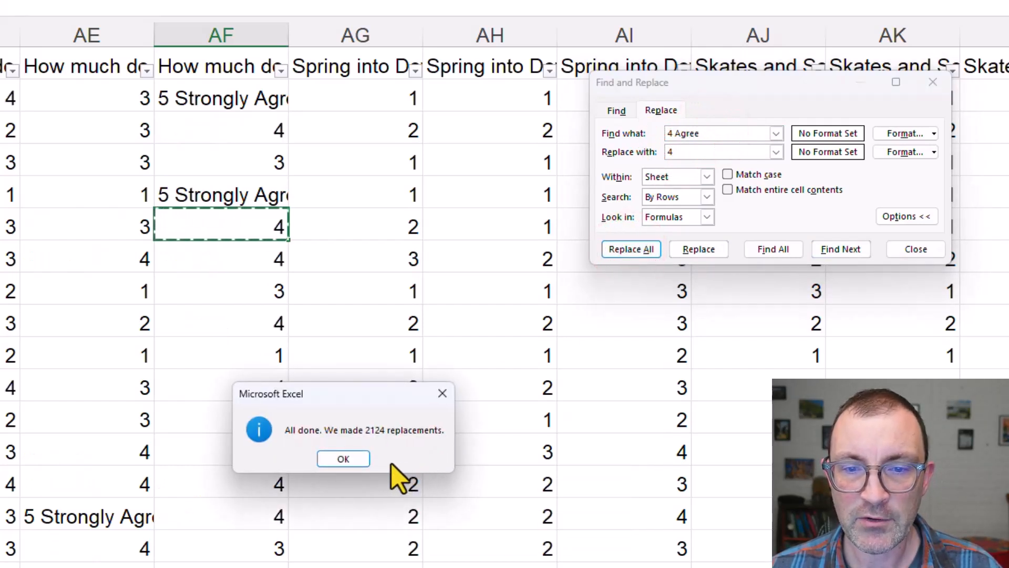
left_click(442, 393)
Replace every "5 Strongly Agree" answer in the sheet with 5, copying the search text from cell AF5
left_click(228, 191)
key("ctrl+c")
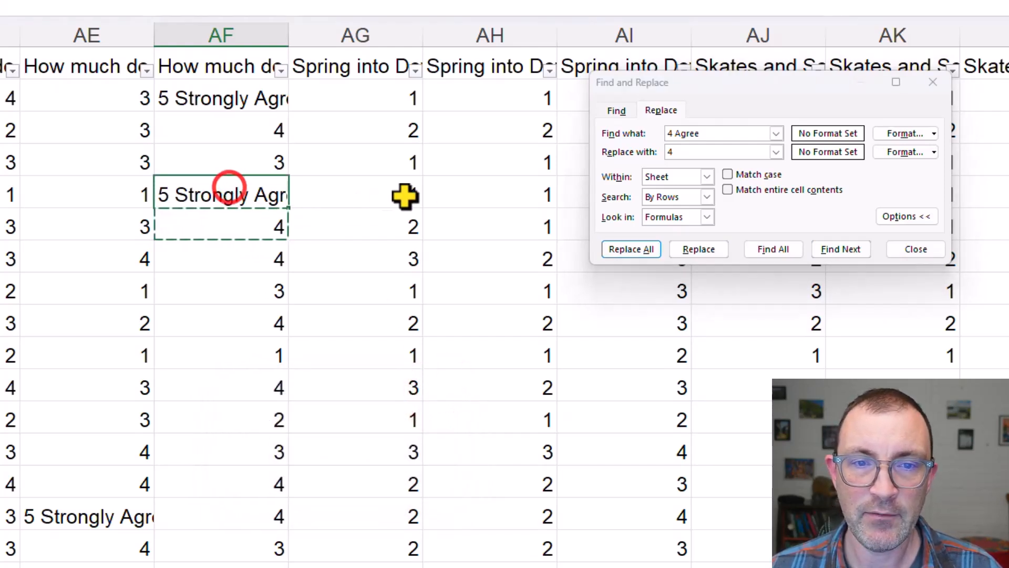
left_click_drag(721, 134, 661, 153)
key("ctrl+v")
type("5")
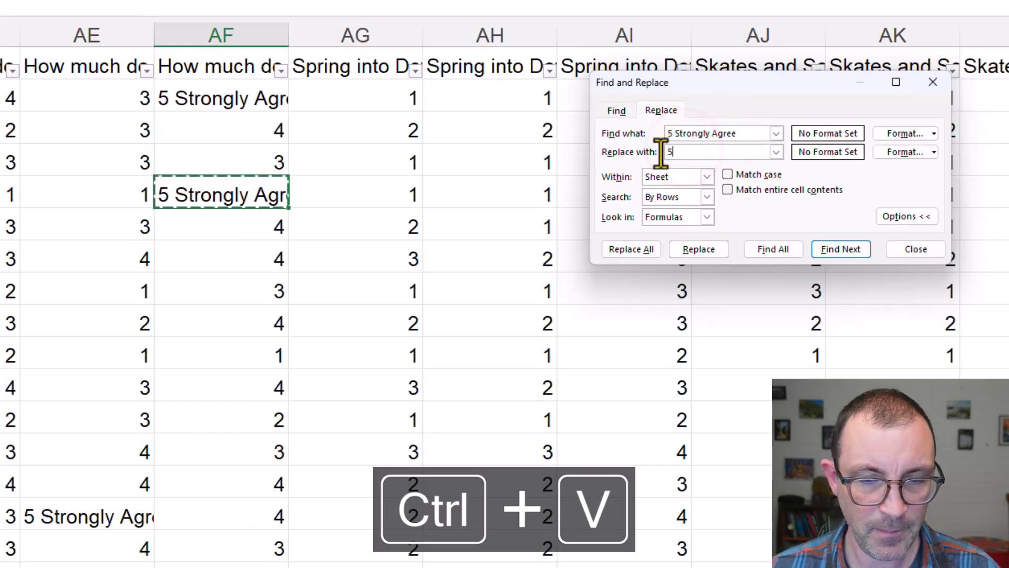
left_click(631, 249)
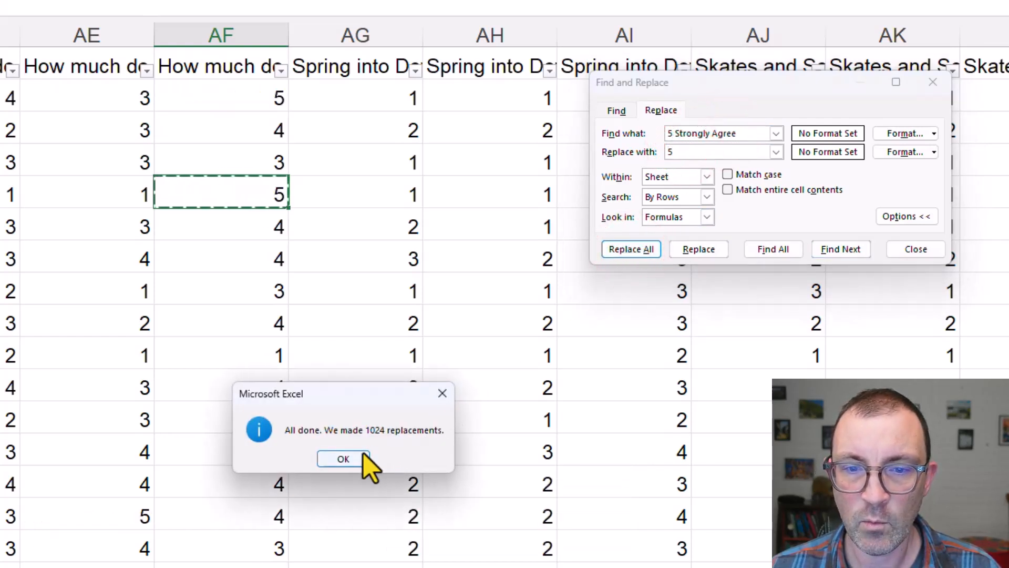
left_click(442, 394)
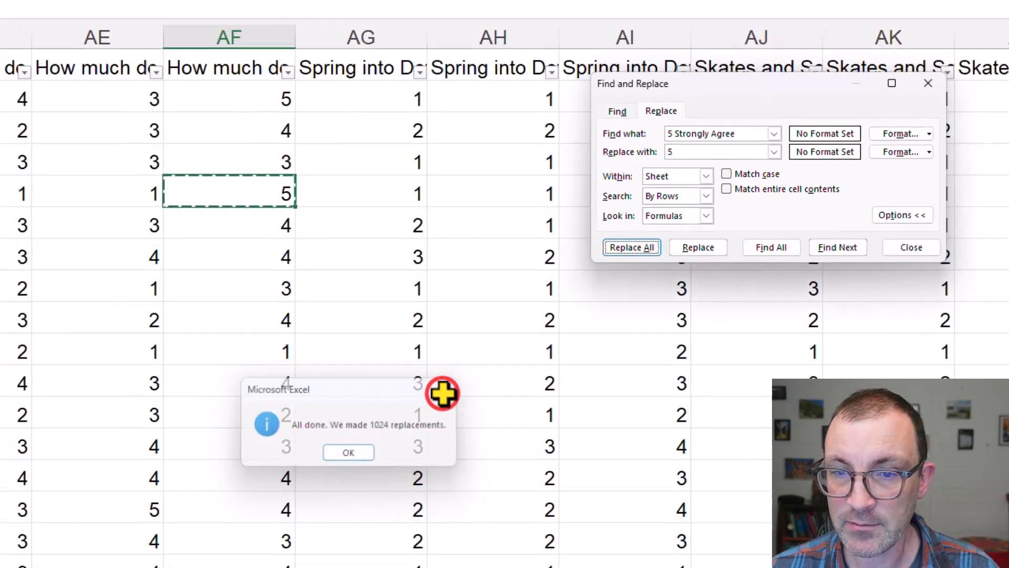
Replace every "1 Never" answer in the sheet with 1, copying the search text from cell N2
scroll(510, 311, "right", 7)
scroll(510, 311, "right", 10)
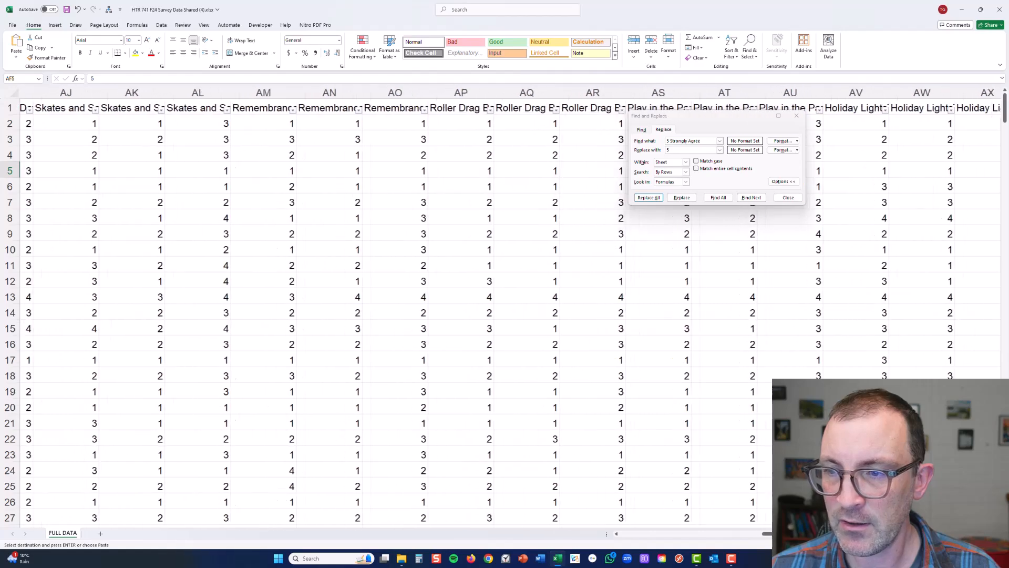
left_click_drag(812, 539, 692, 546)
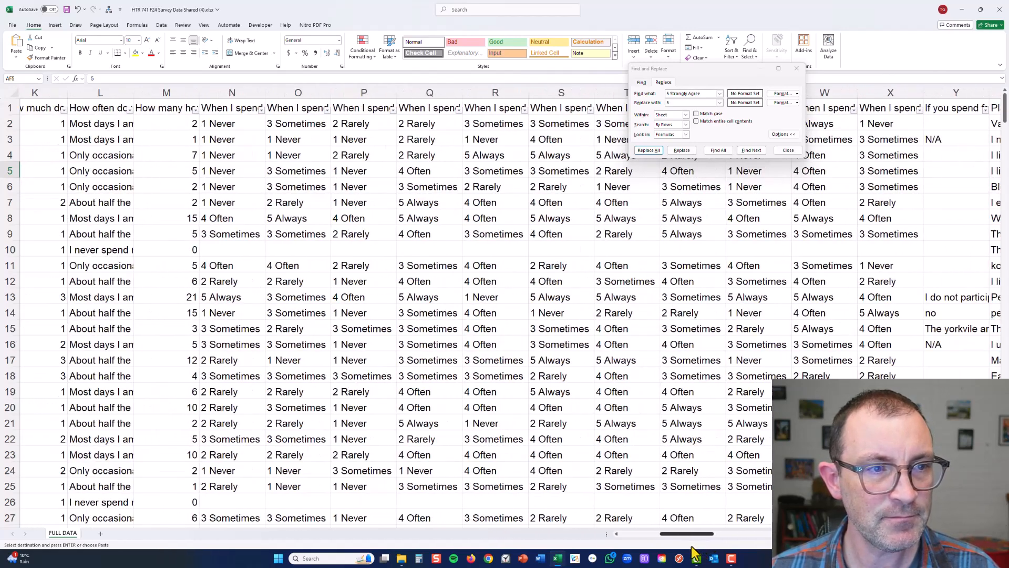
left_click(218, 126)
key("ctrl+c")
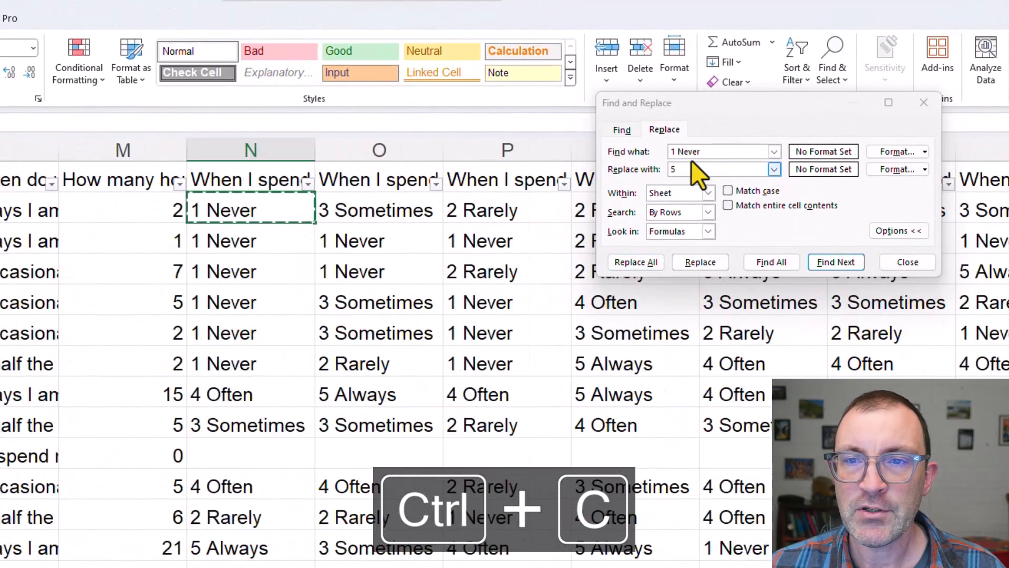
left_click(716, 151)
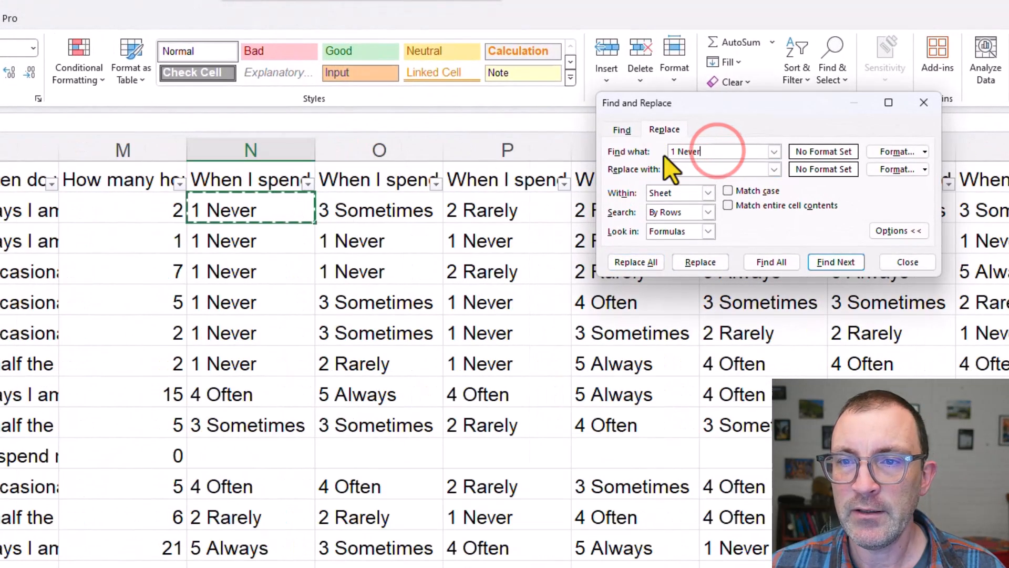
left_click(695, 166)
key("BackSpace")
type("1")
left_click(629, 263)
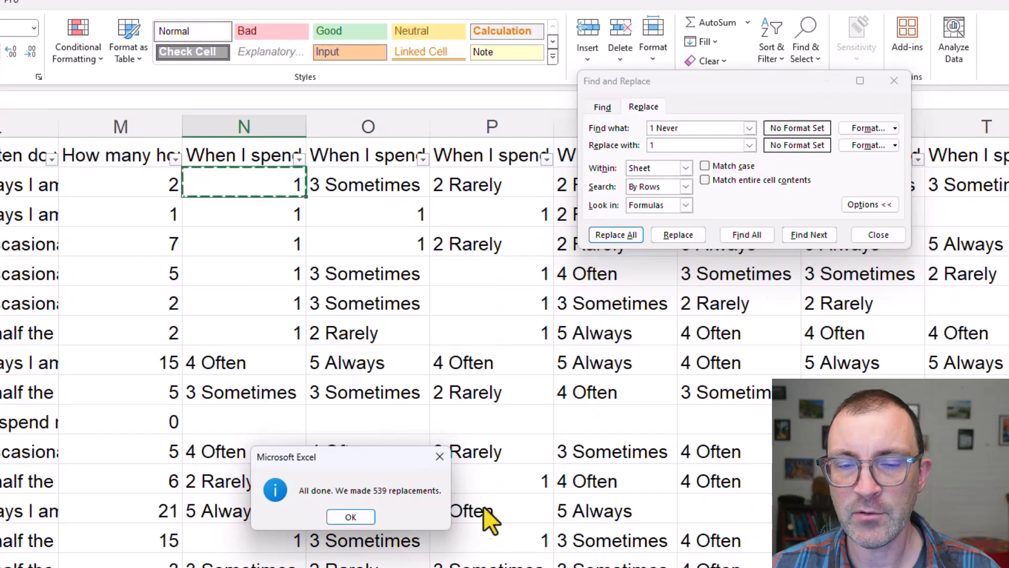
left_click(350, 516)
Replace every "2 Rarely" answer in the sheet with 2, copying the search text from cell P4
left_click(447, 245)
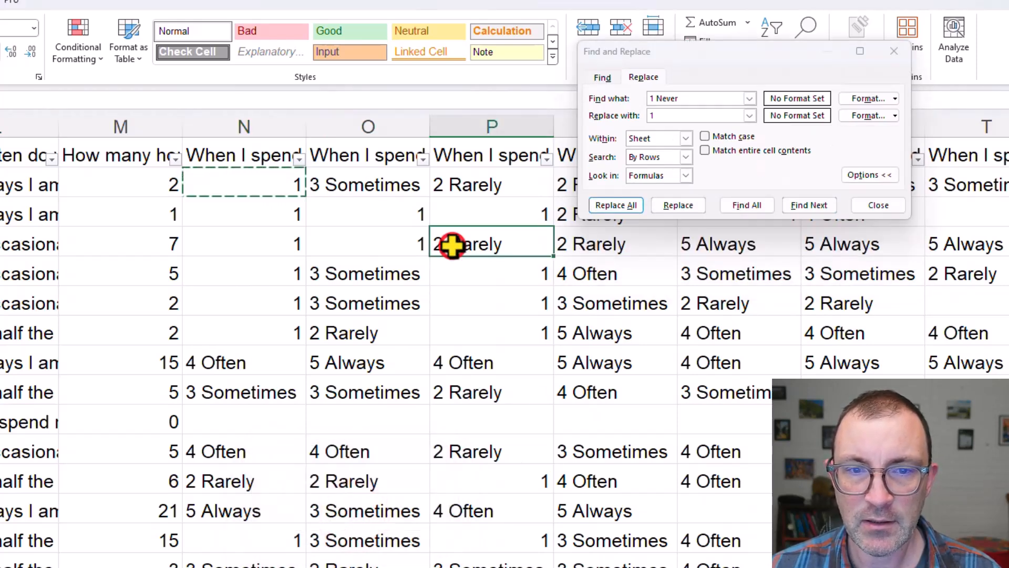
key("ctrl+c")
left_click(694, 98)
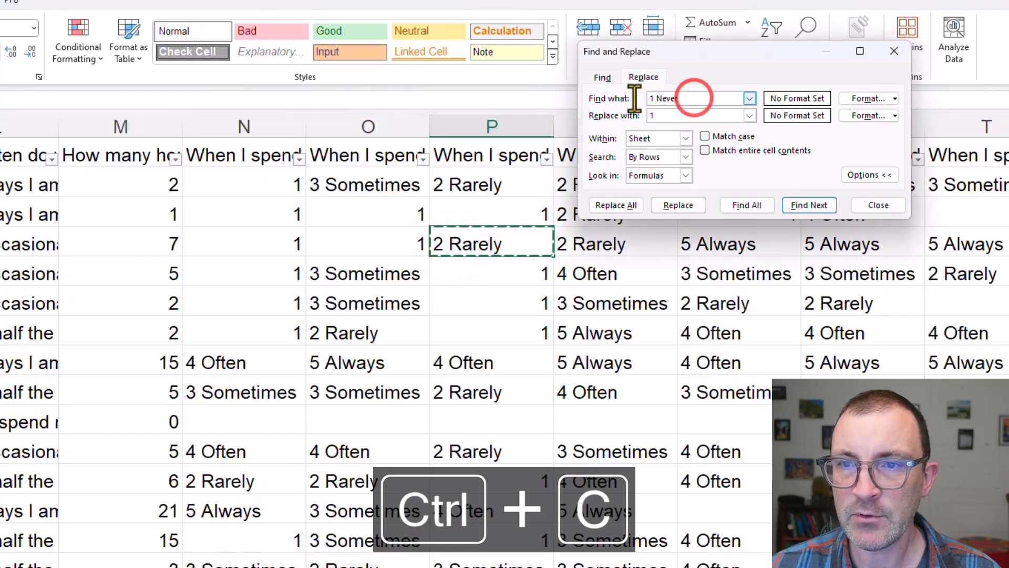
left_click_drag(678, 100, 656, 100)
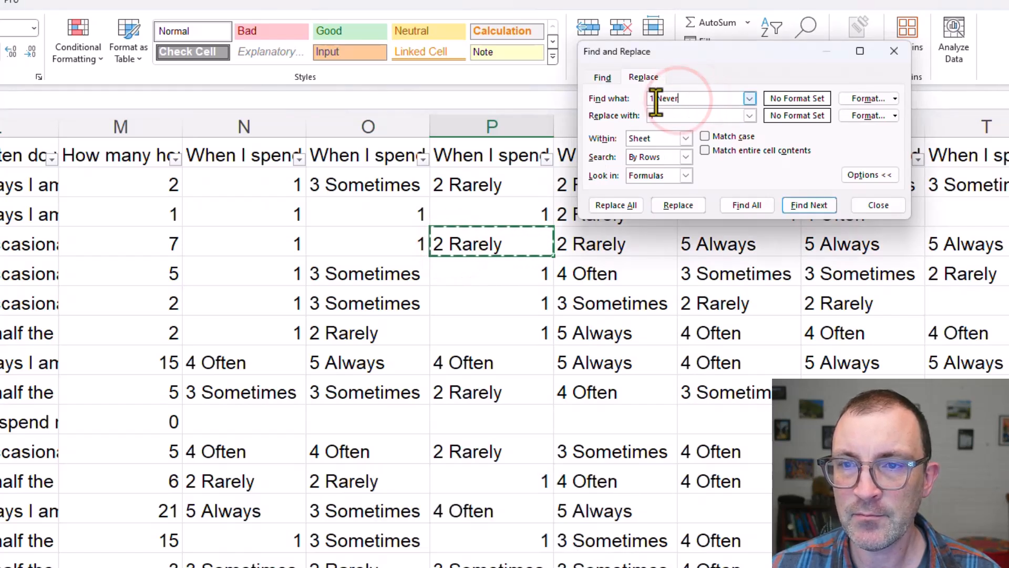
key("ctrl+a")
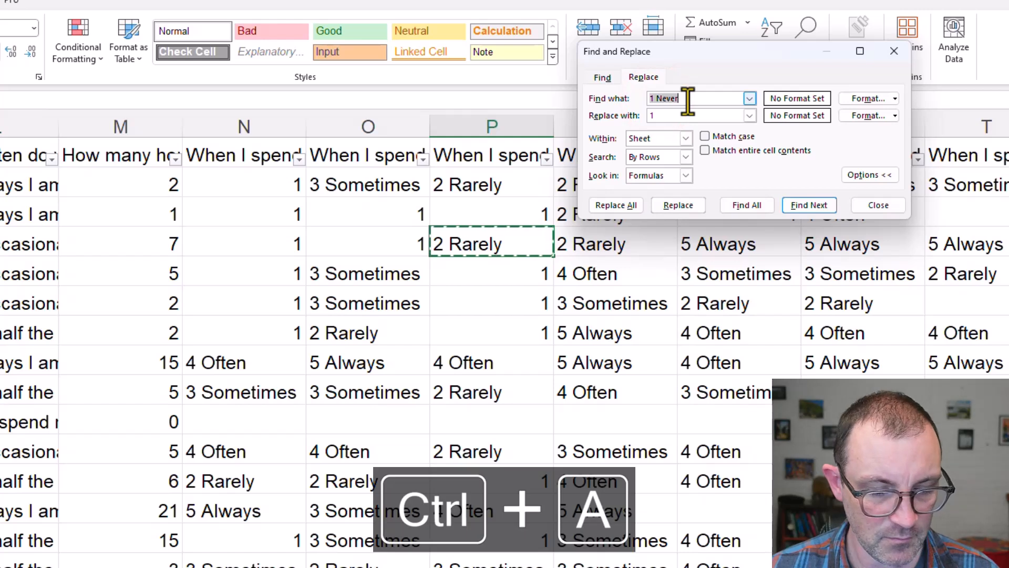
key("ctrl+v")
left_click_drag(633, 122, 630, 120)
double_click(658, 116)
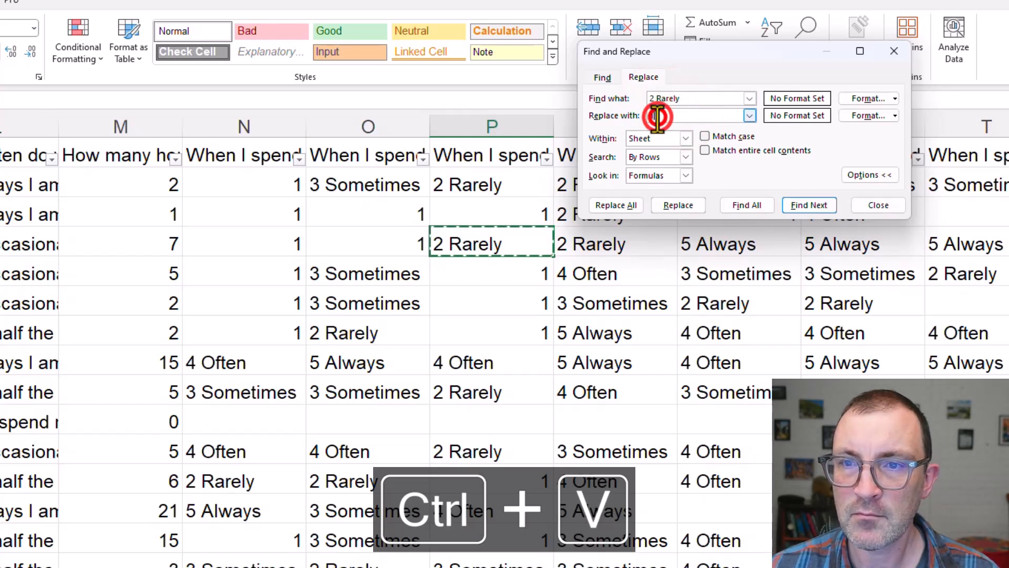
type("2")
left_click(616, 205)
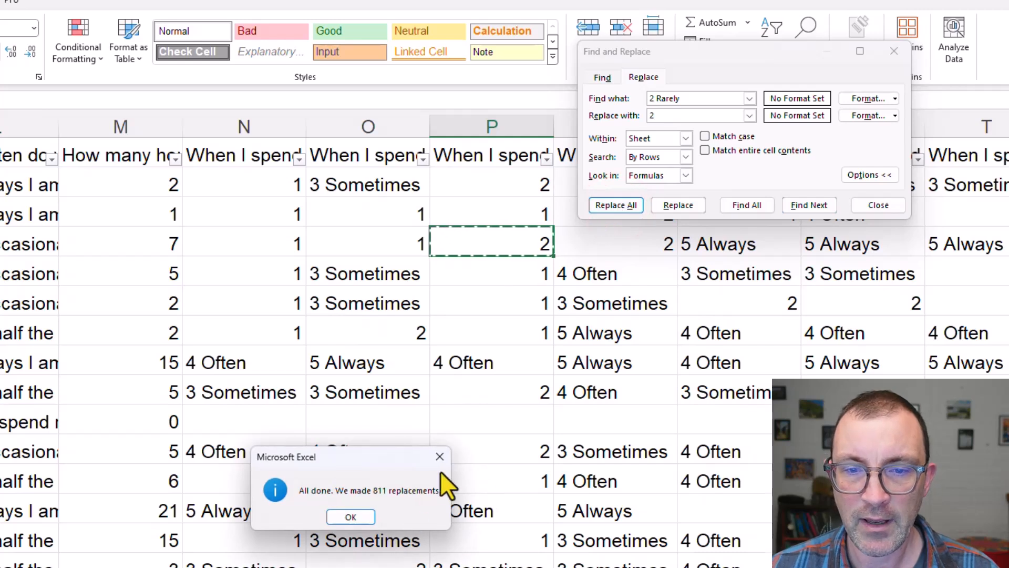
left_click(360, 516)
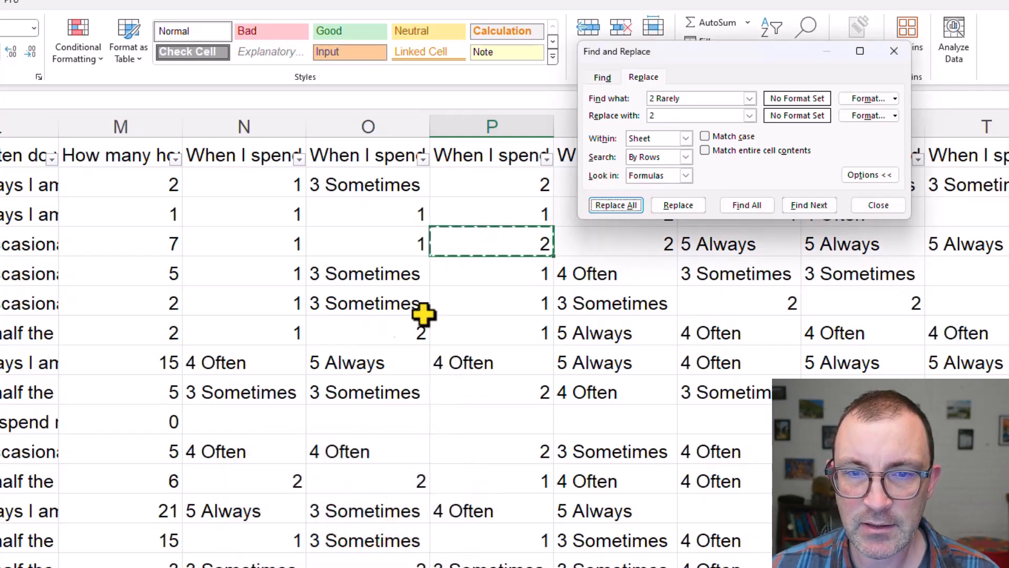
Replace every "3 Sometimes" answer in the sheet with 3, copying the search text from cell O6
left_click(343, 301)
key("ctrl+c")
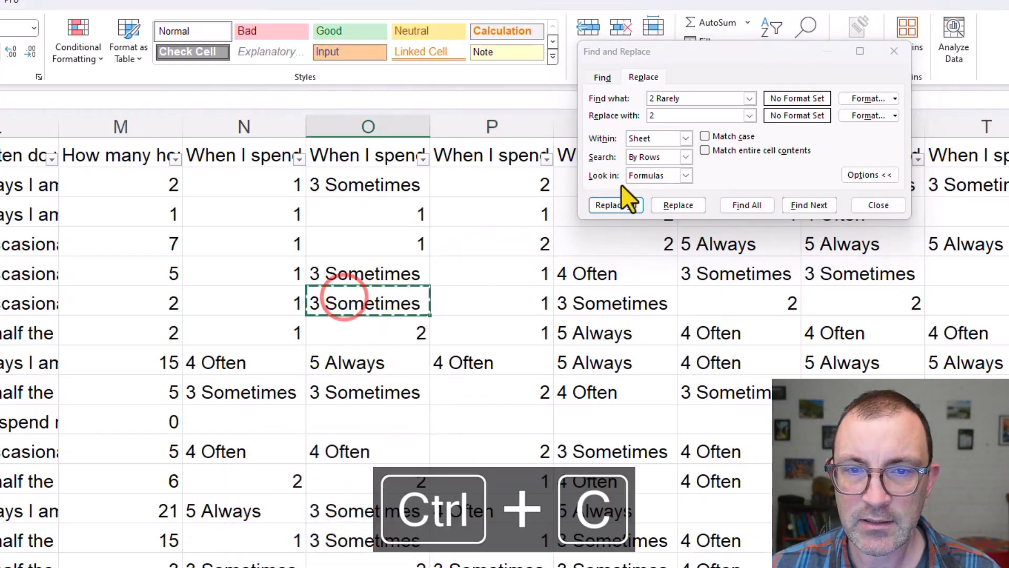
left_click(649, 98)
key("ctrl+v")
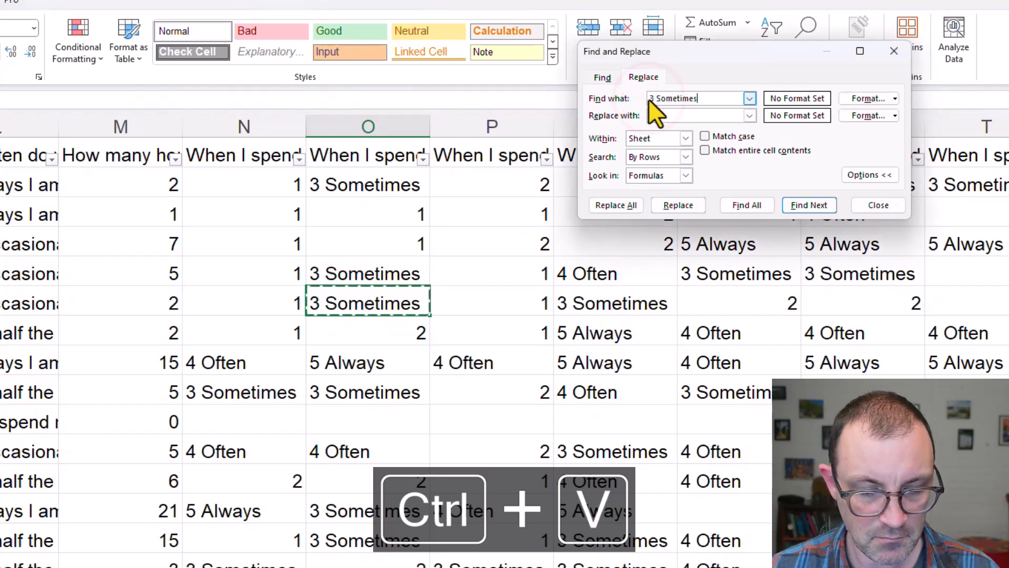
left_click(661, 117)
type("3")
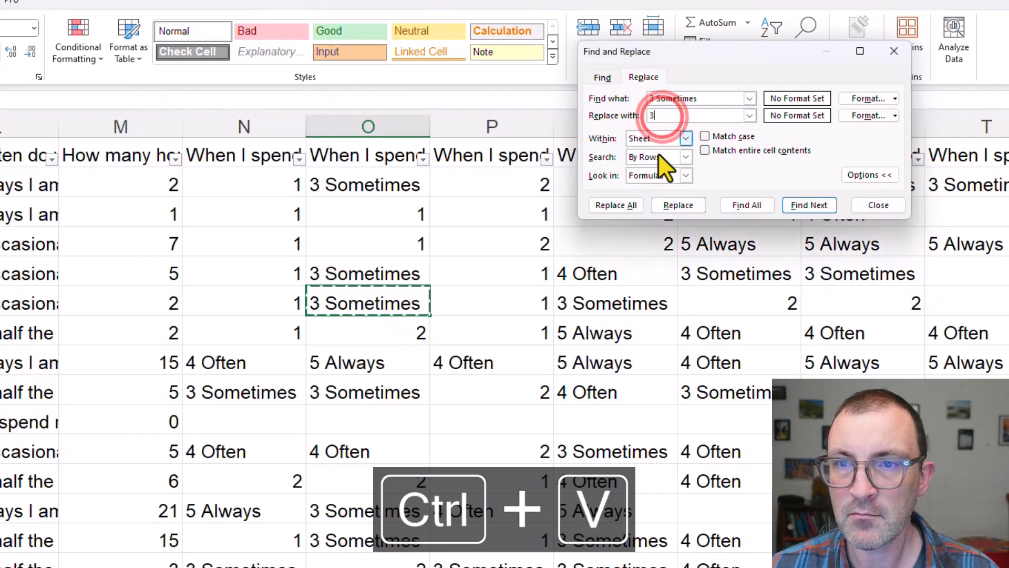
left_click(616, 205)
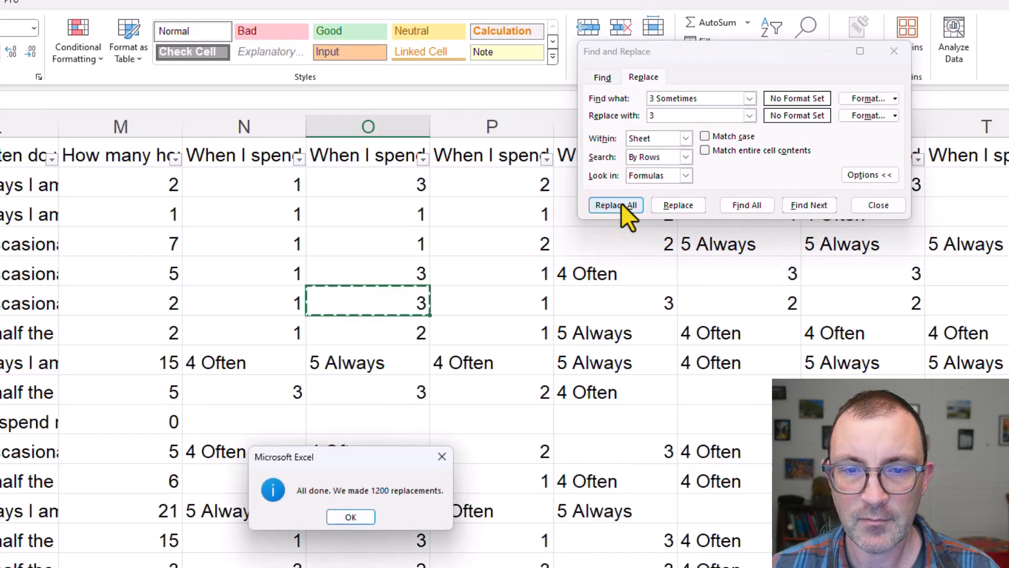
left_click(444, 456)
Replace every "4 Often" answer in the sheet with 4, copying the search text from cell Q12
left_click(630, 490)
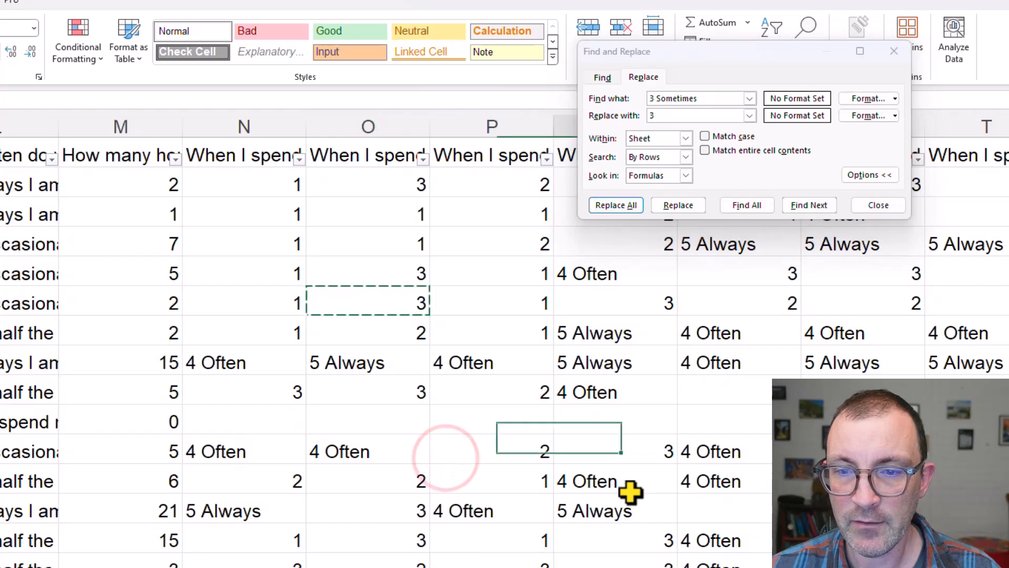
key("ctrl+c")
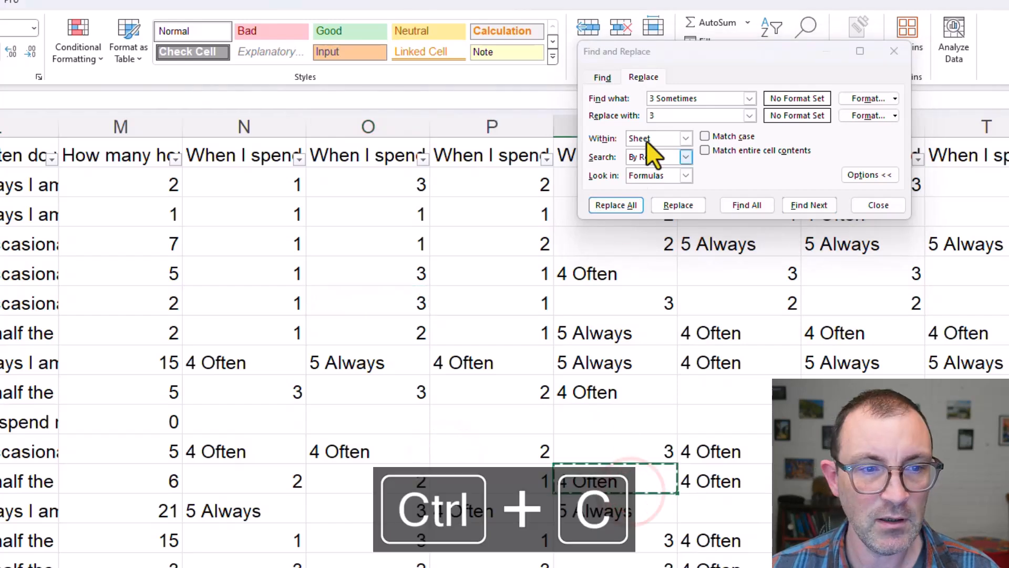
left_click(678, 100)
key("ctrl+a")
key("ctrl+v")
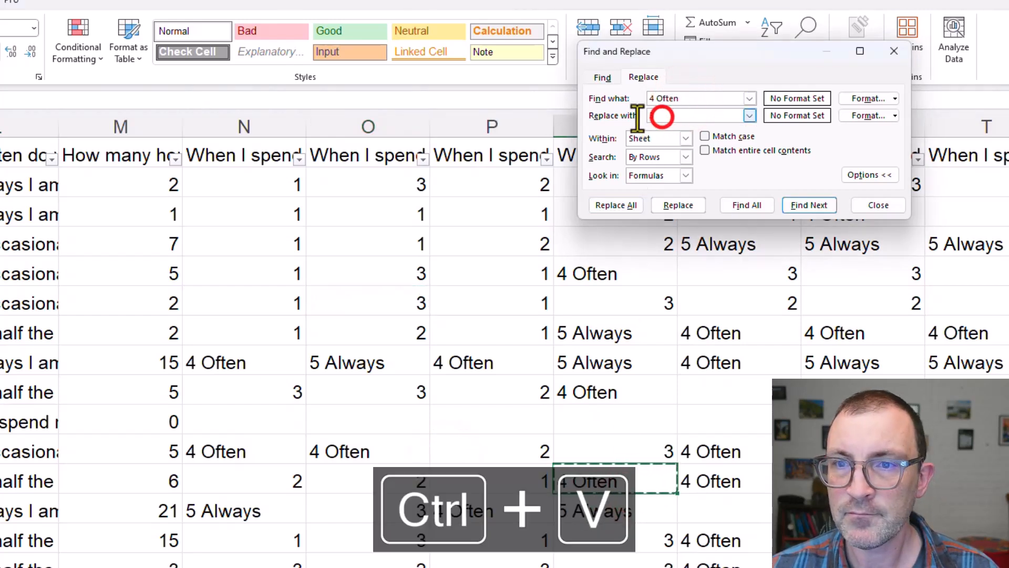
left_click_drag(647, 115, 654, 115)
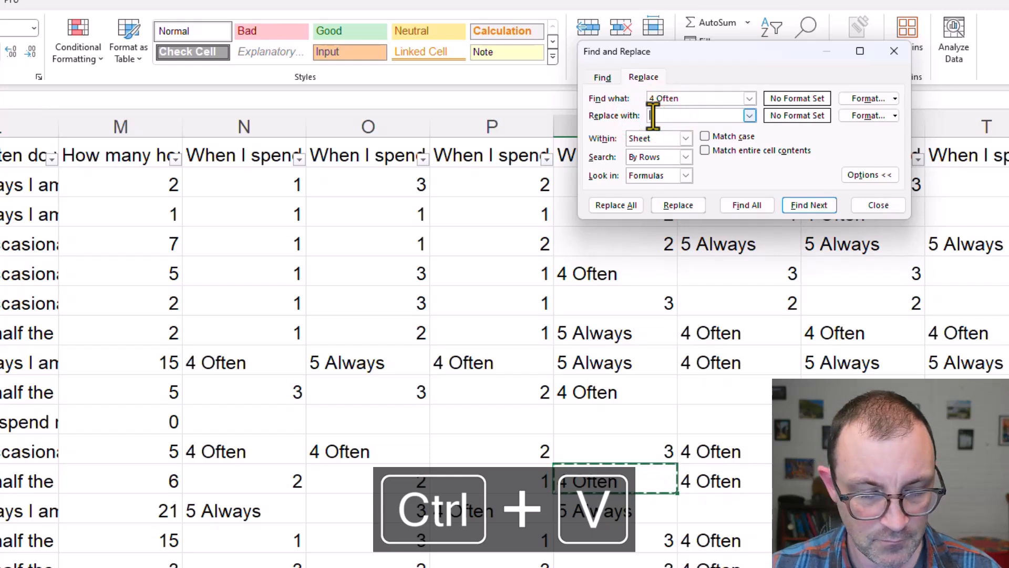
left_click(615, 205)
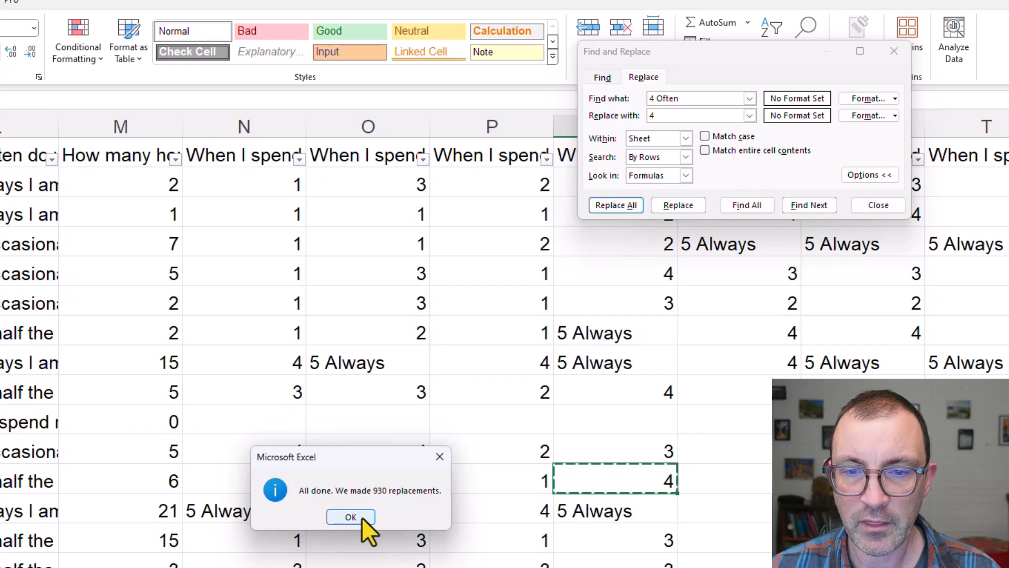
left_click(361, 517)
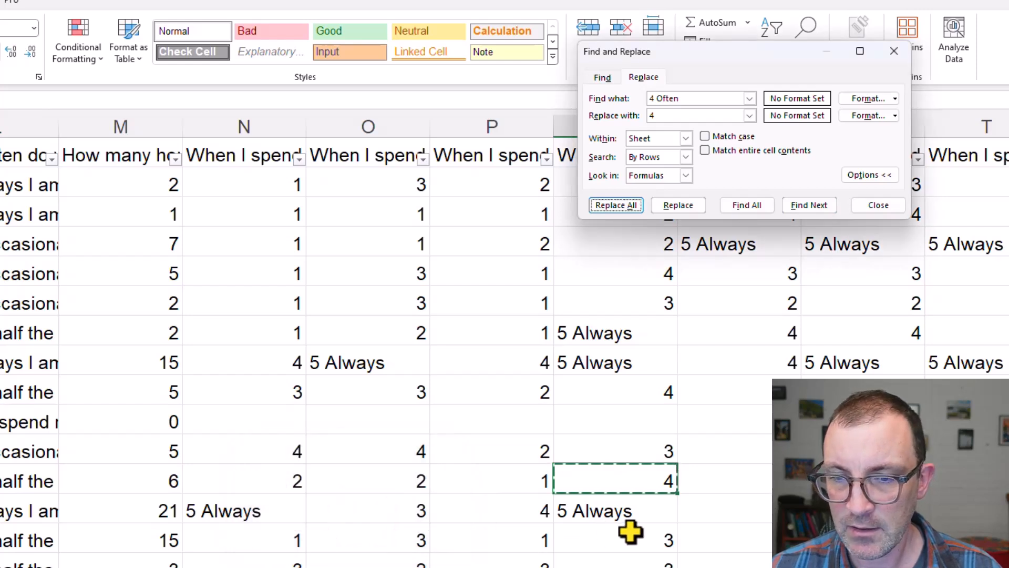
Replace every "5 Always" answer in the sheet with 5, copying the search text from cell Q13
left_click(623, 513)
key("ctrl+c")
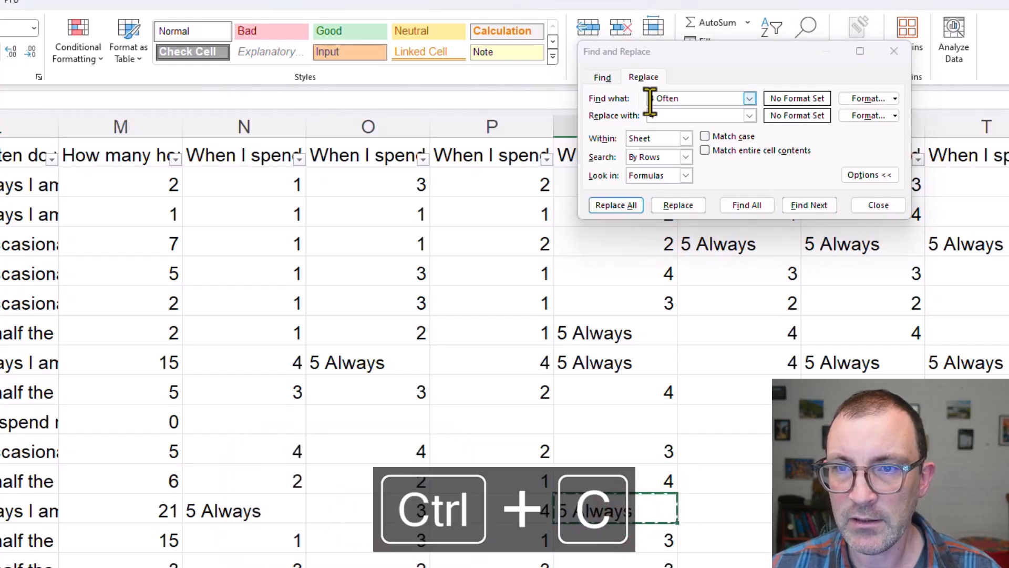
left_click(650, 99)
left_click(712, 100)
key("ctrl+a")
key("ctrl+a")
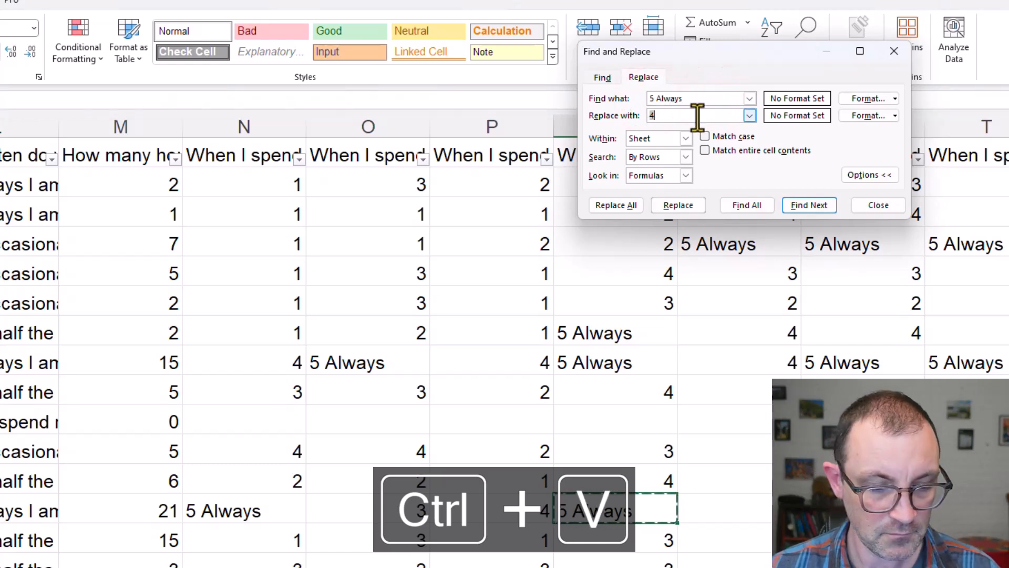
left_click(612, 206)
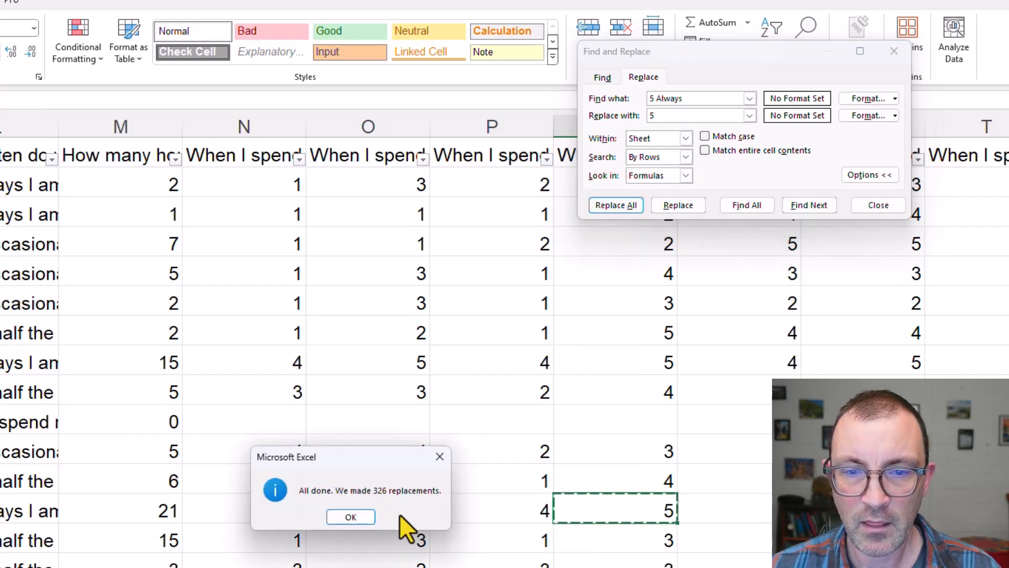
left_click(439, 457)
Examine the neighbourhood agreement questions in columns F to K and look for answers that are still text
left_click(32, 450)
scroll(368, 341, "left", 4)
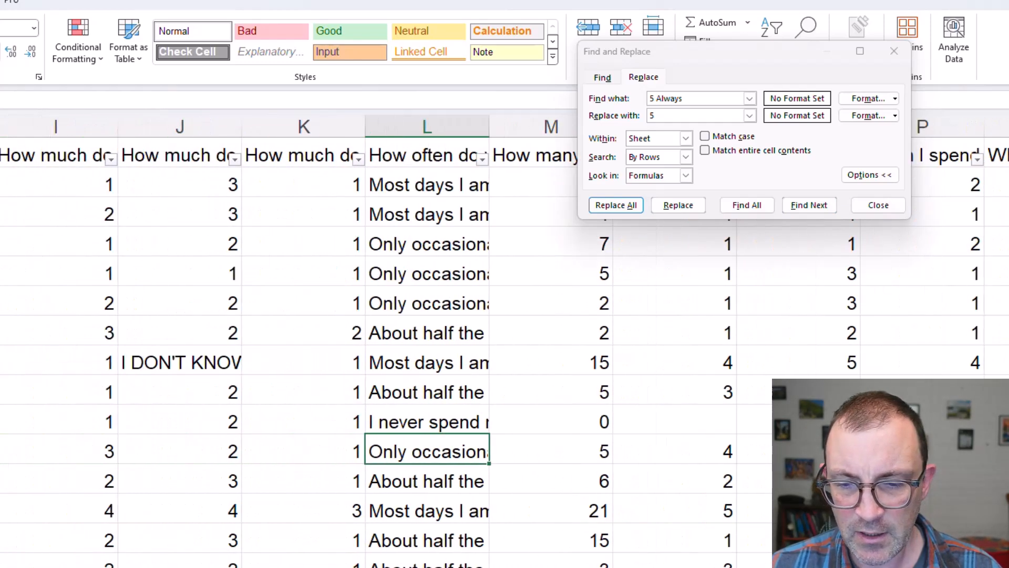
scroll(368, 341, "left", 3)
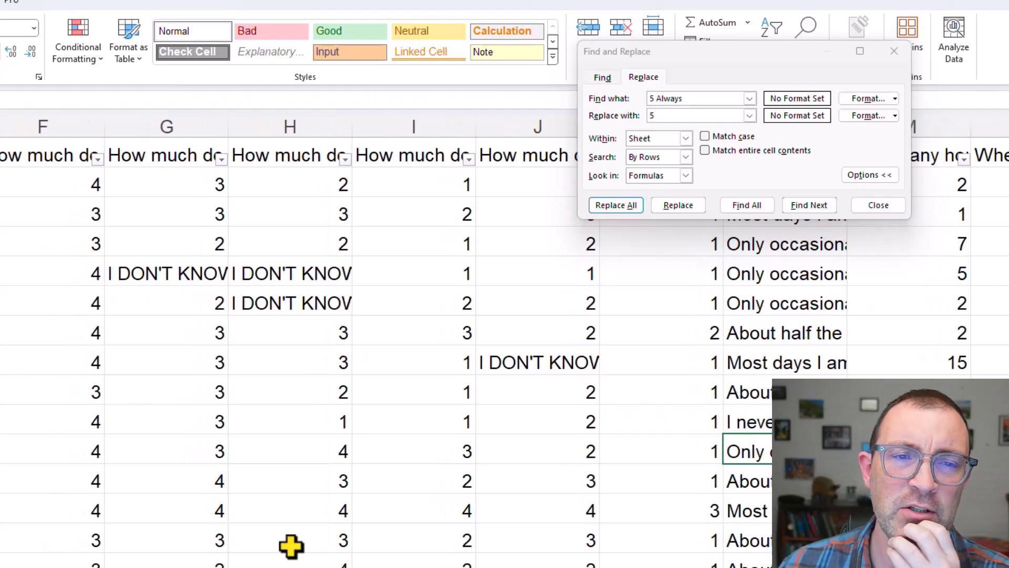
mouse_move(95, 164)
left_mouse_down()
mouse_move(415, 210)
mouse_move(490, 233)
left_mouse_up()
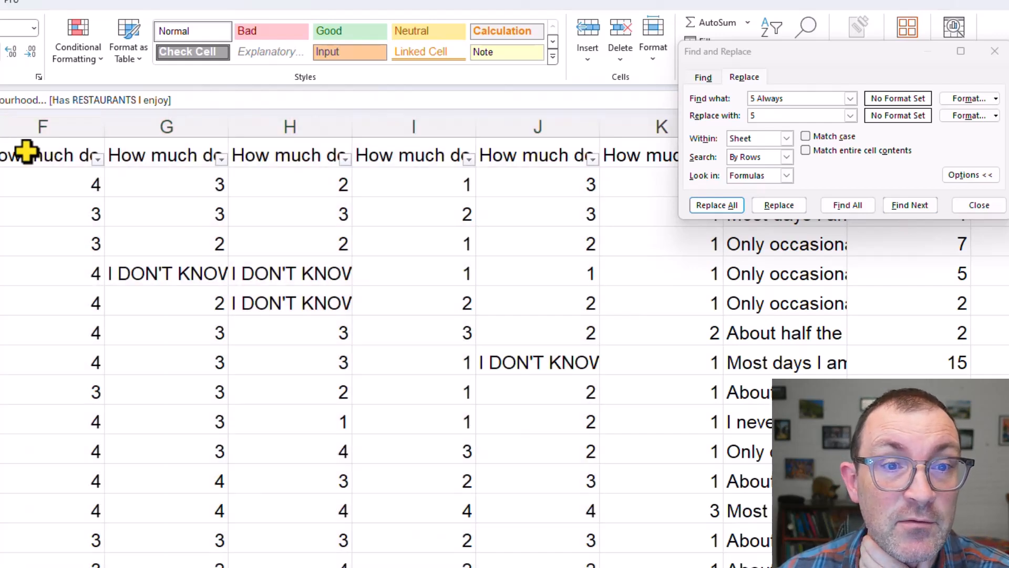
left_click(27, 152)
left_click(157, 153)
left_click(318, 145)
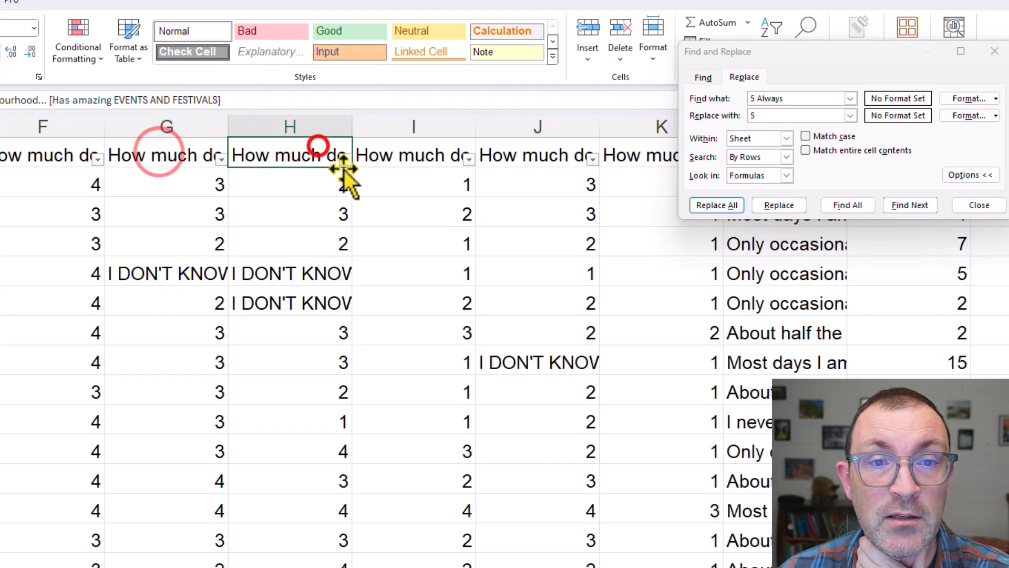
left_click_drag(72, 151, 599, 175)
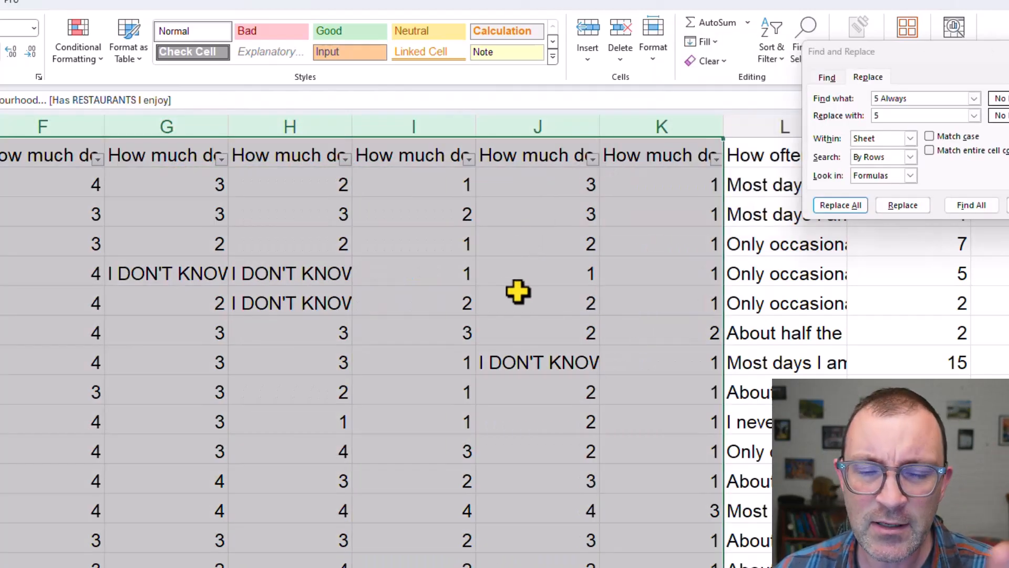
left_click(181, 371)
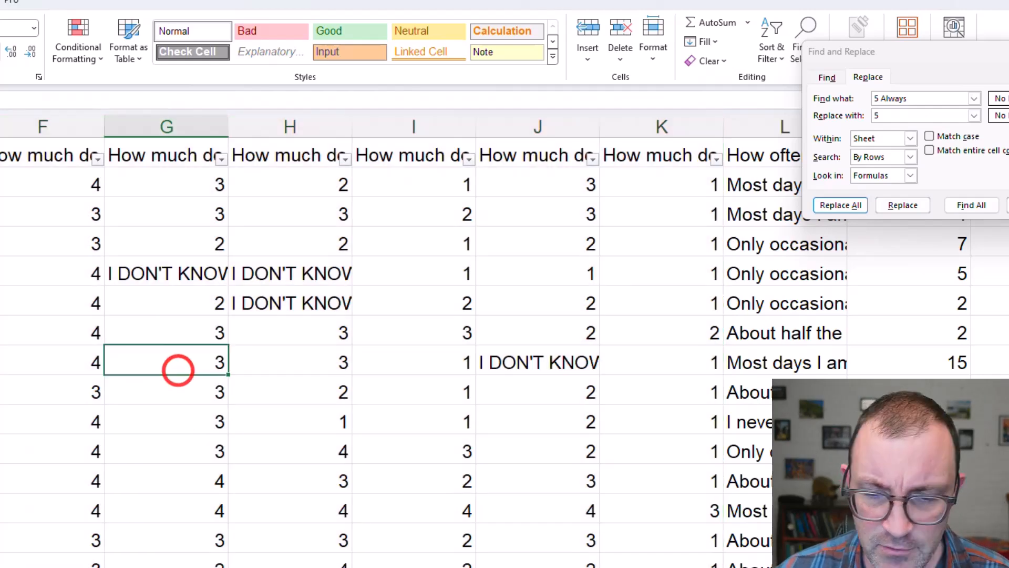
scroll(400, 341, "left", 2)
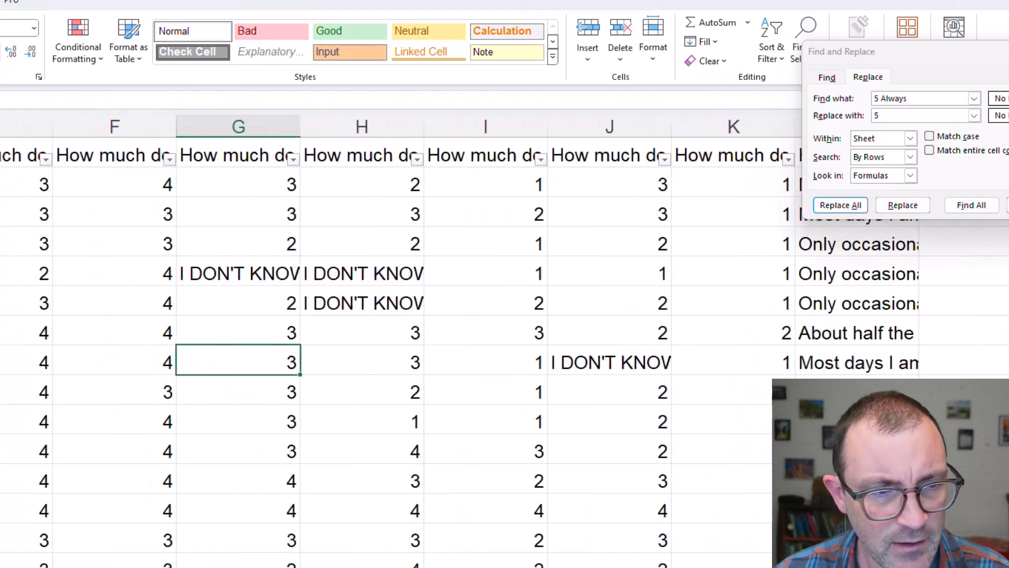
Close Find and Replace and switch to the Word assignment guidelines to read the "Sample Compared with Target Population" heading under Results
left_click(362, 566)
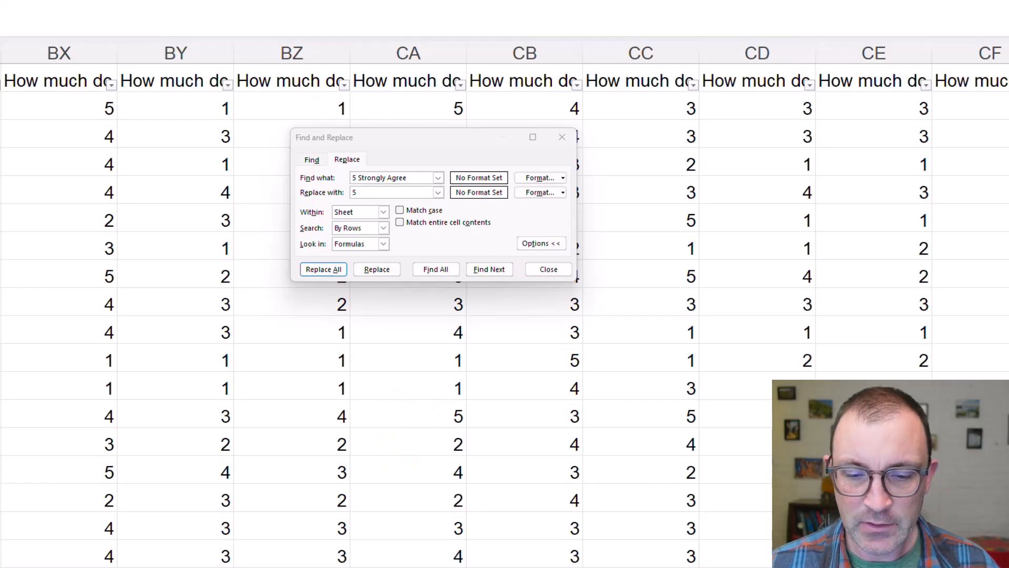
left_click(562, 137)
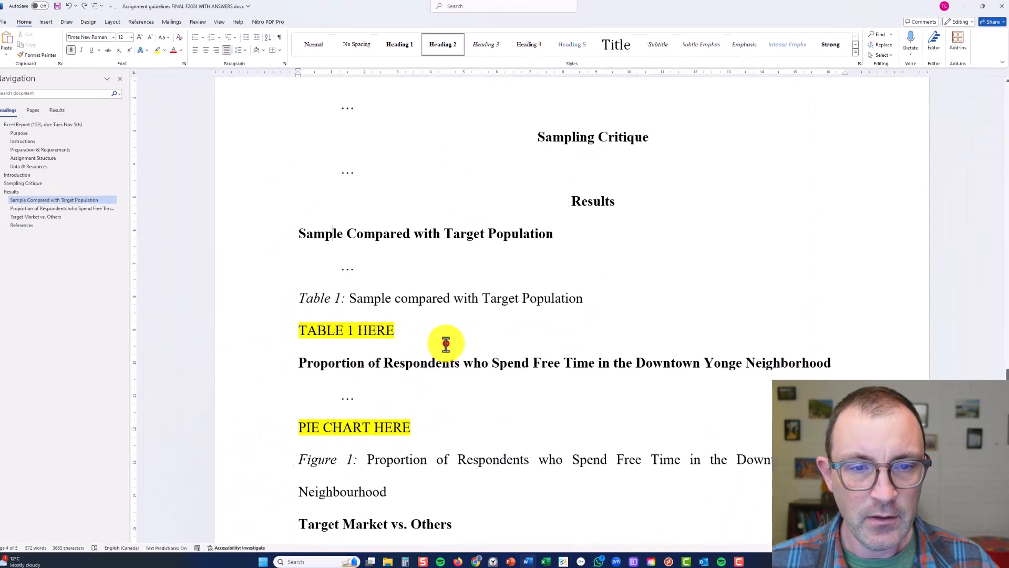
triple_click(402, 236)
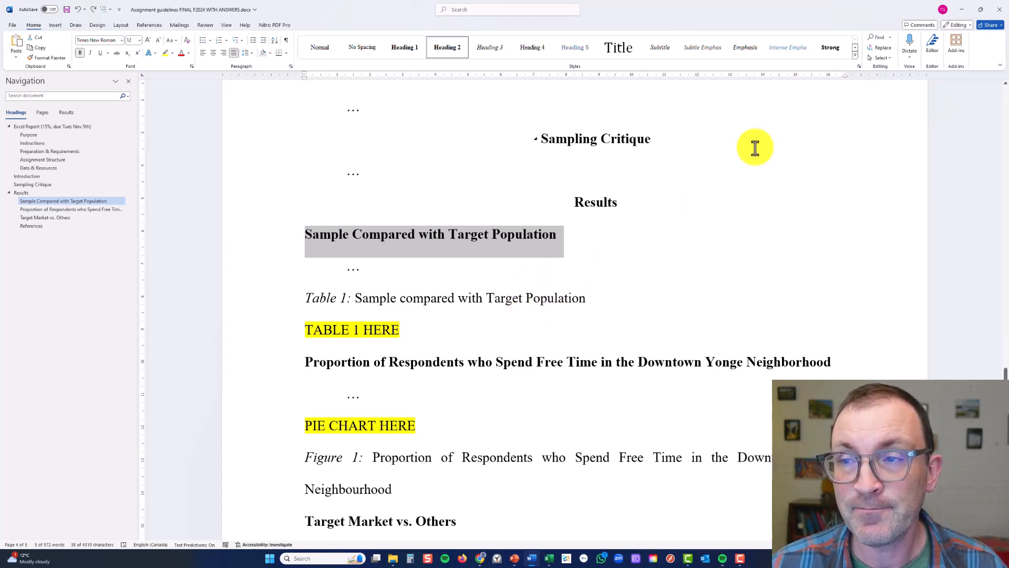
left_click(708, 209)
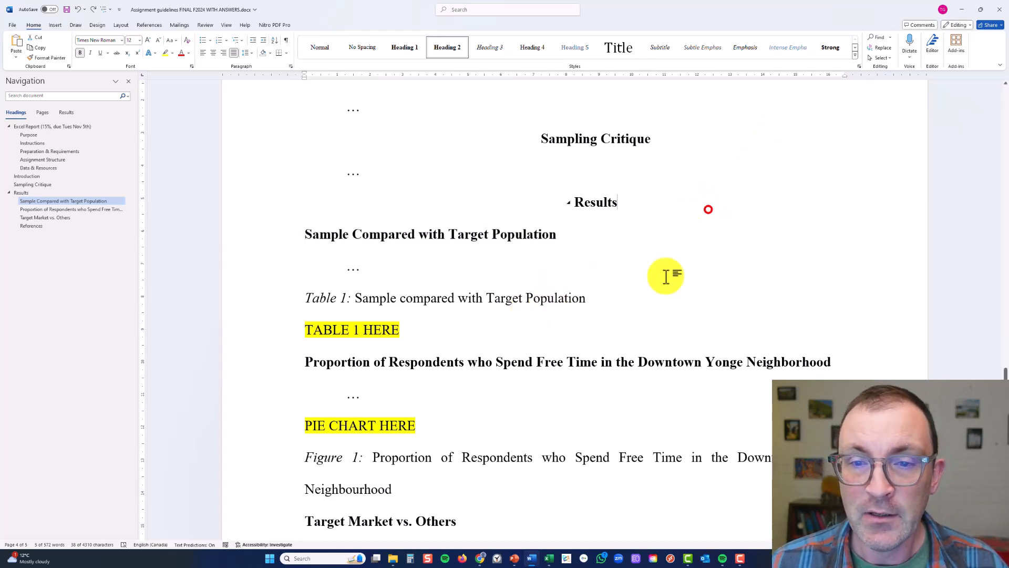
Switch to Chrome and search Google for "tmu student statistics" from the Enrolment and Faculty Counts browser tab
left_click(480, 558)
left_click(520, 525)
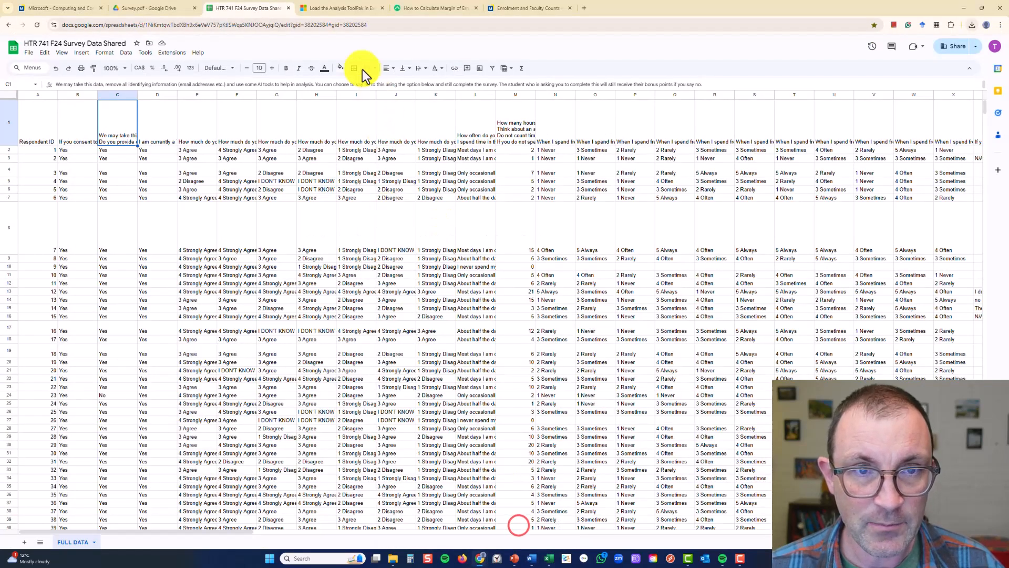
left_click(511, 9)
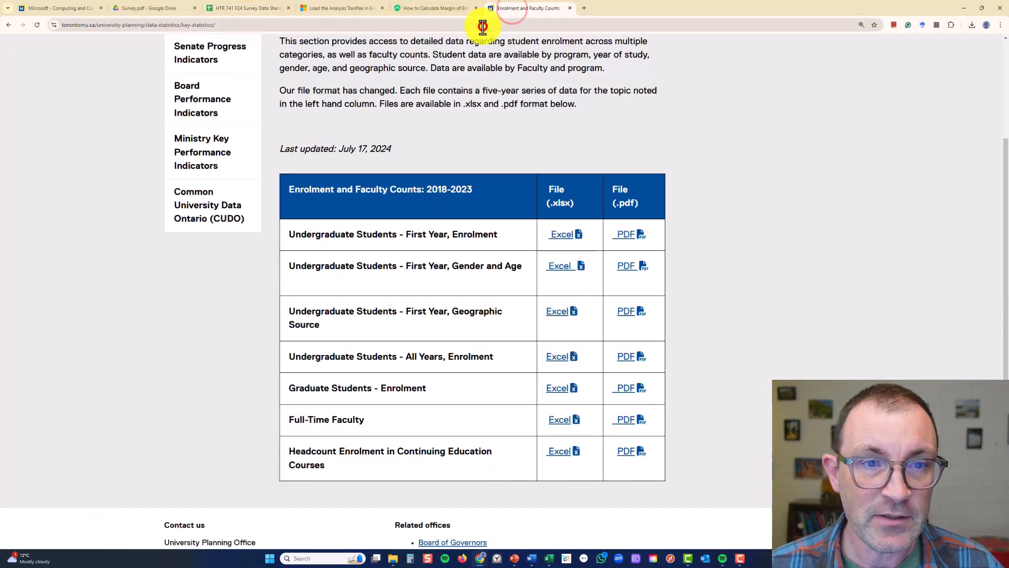
left_click(483, 25)
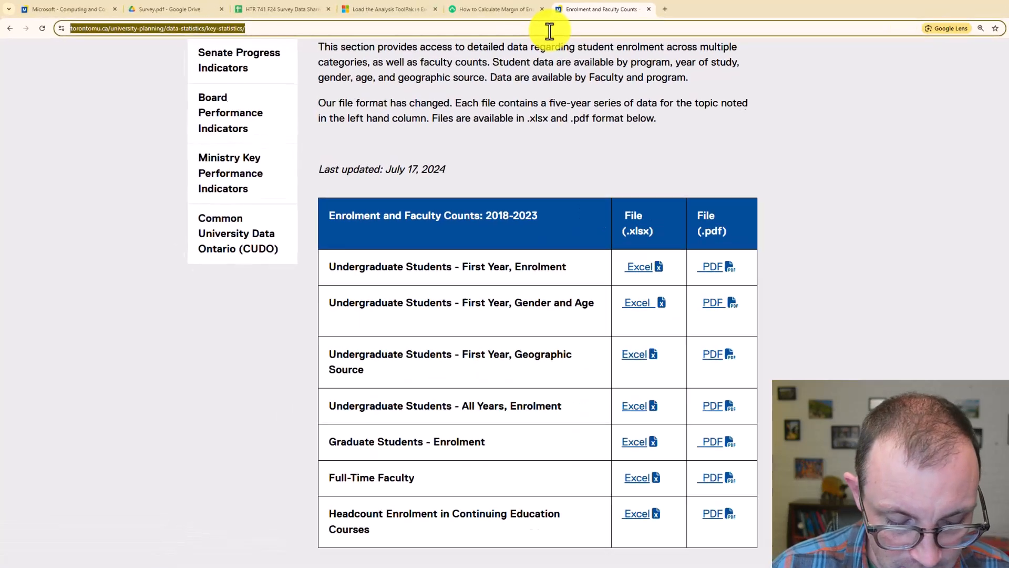
type("tmu s")
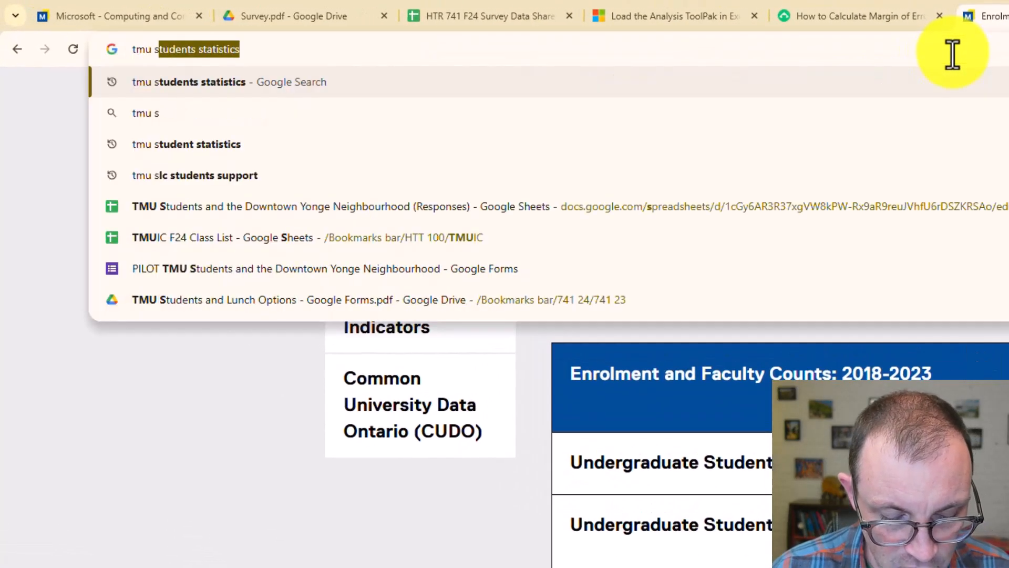
type("tudent statistics")
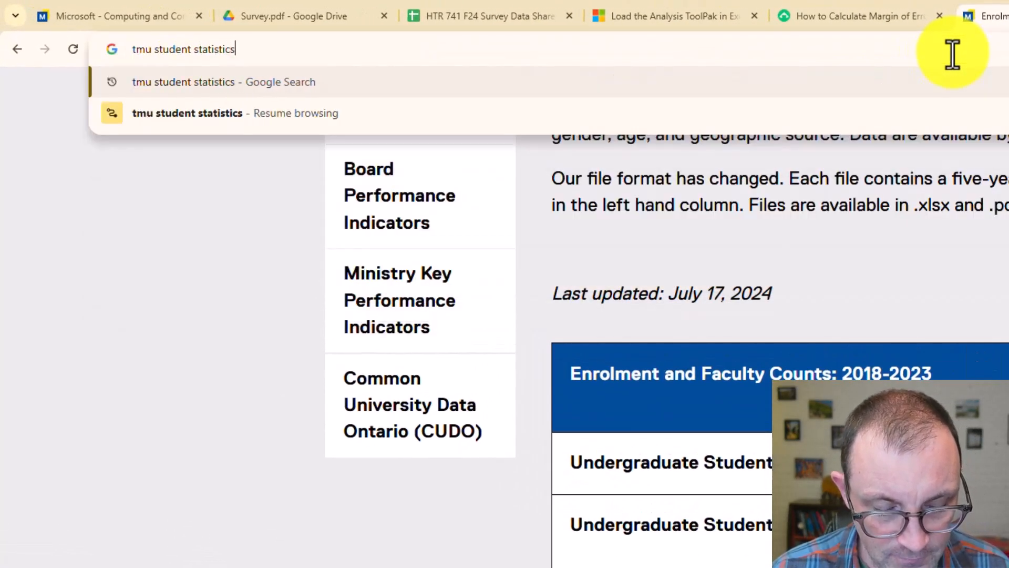
key("Return")
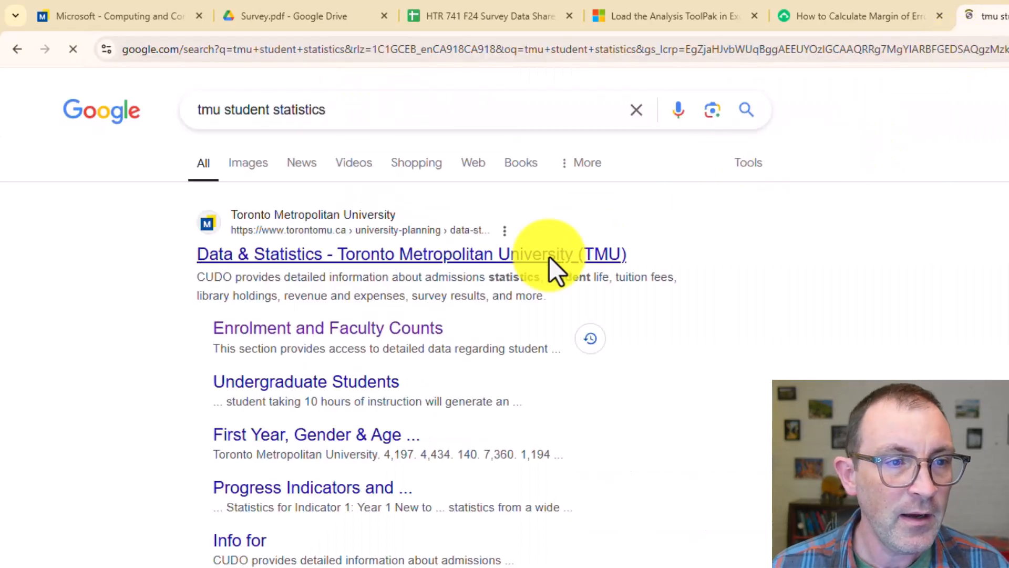
Open the Toronto Metropolitan University Data & Statistics result and go to its Enrolment and Faculty Counts page
left_click(375, 257)
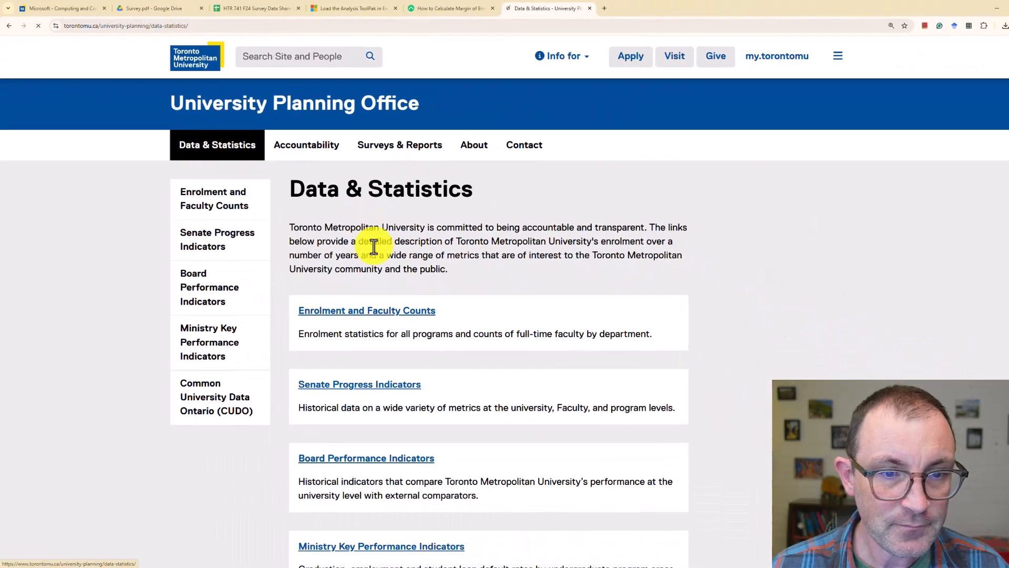
scroll(654, 405, "down", 3)
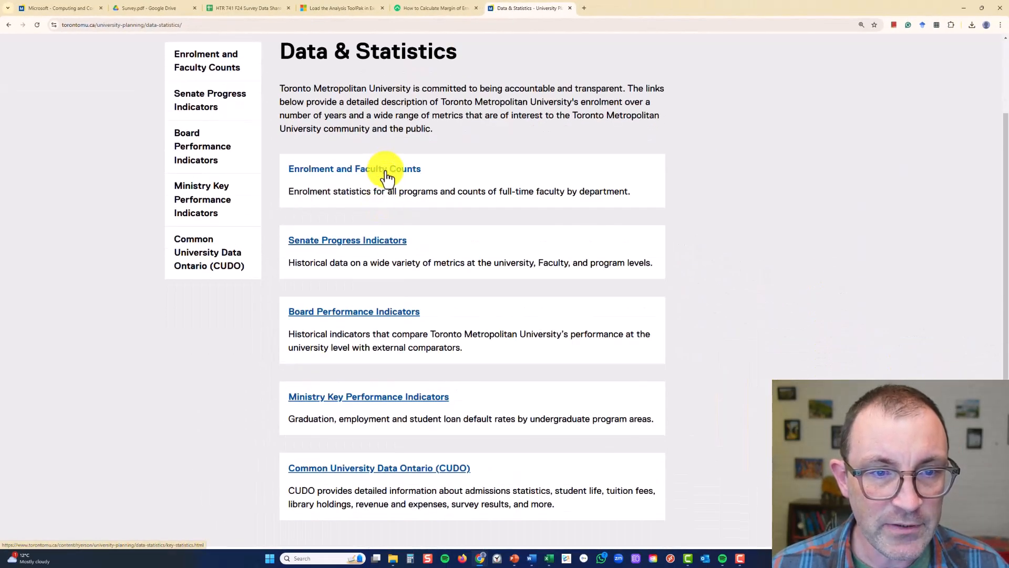
left_click(387, 170)
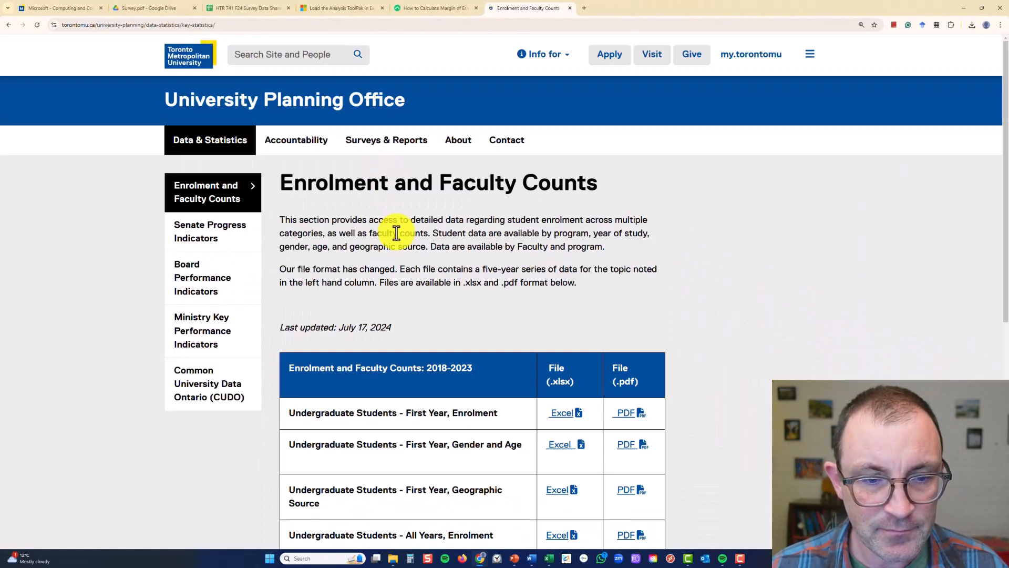
scroll(394, 231, "down", 1)
scroll(396, 233, "down", 3)
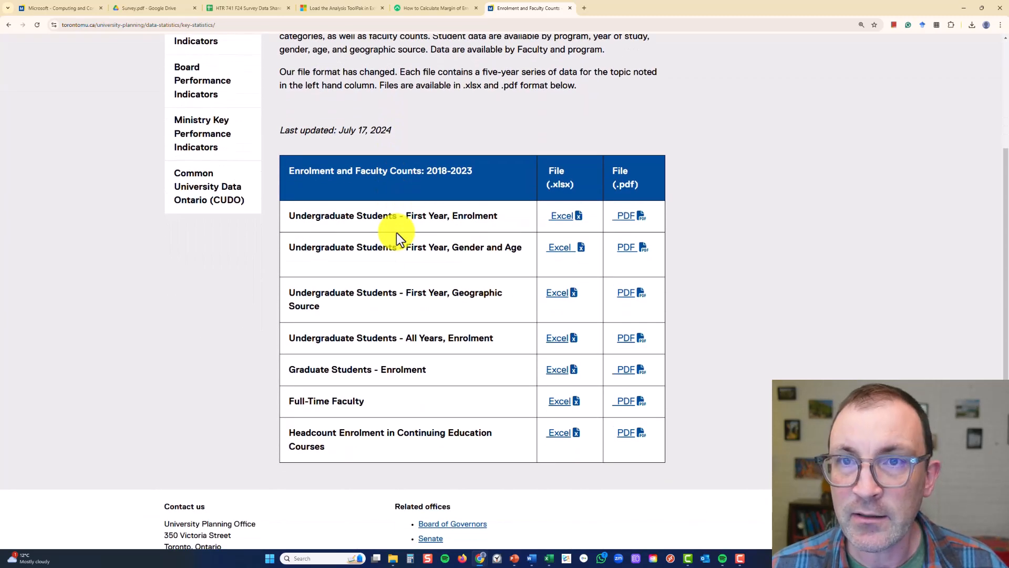
Examine which undergraduate and graduate enrolment files the 2018-2023 table offers for describing the target population
double_click(326, 218)
double_click(417, 216)
double_click(413, 249)
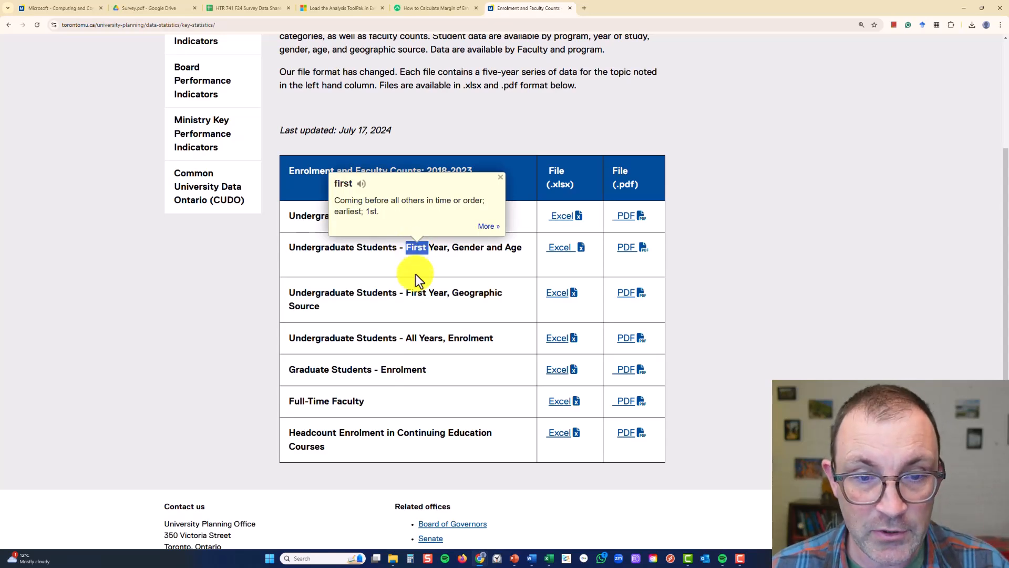
left_click(415, 299)
triple_click(414, 338)
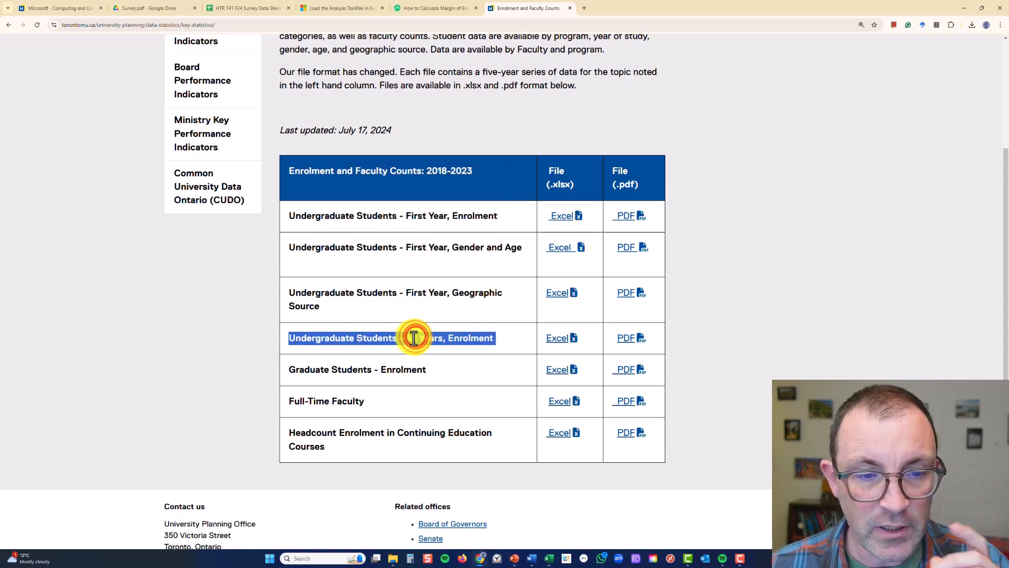
left_click_drag(310, 369, 430, 369)
triple_click(337, 369)
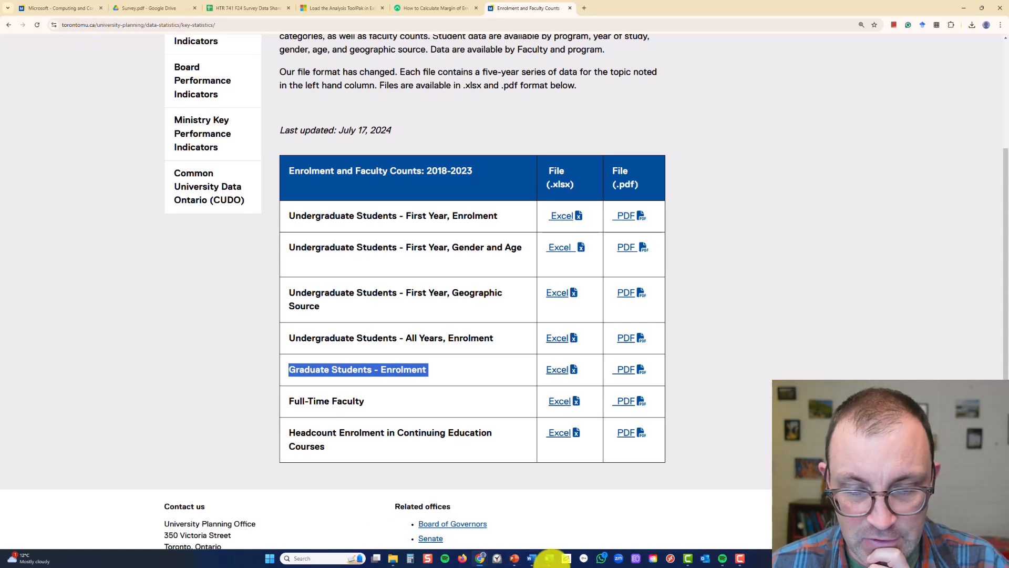
Switch back to the Excel survey data and go along header row 1 to the "What program are you in?" column
left_click(550, 558)
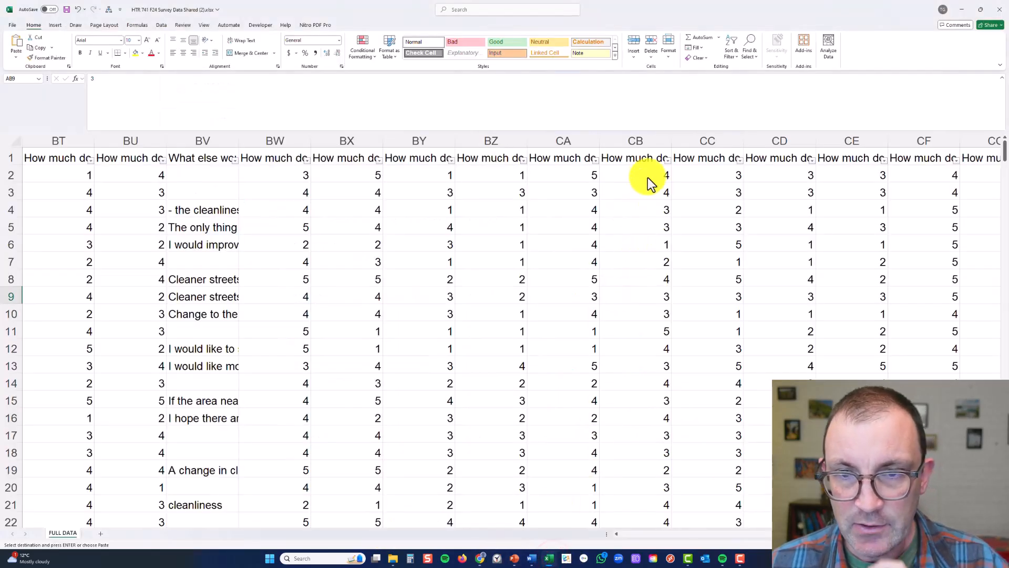
left_click(642, 159)
key("ctrl+Right")
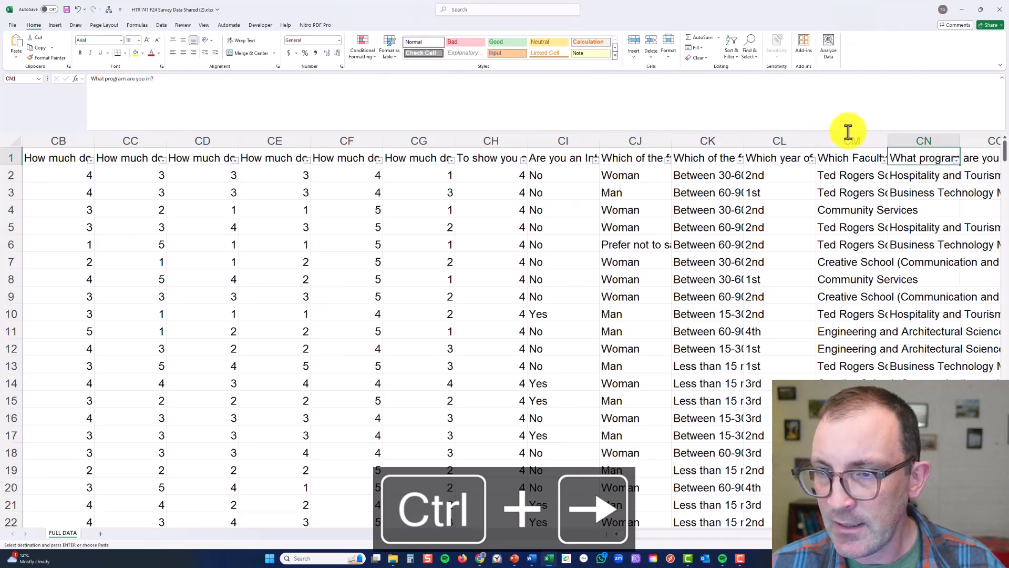
Filter the "Which Faculty are you a student with?" column to show only Yeates School of Graduate Studies responses
left_click(855, 158)
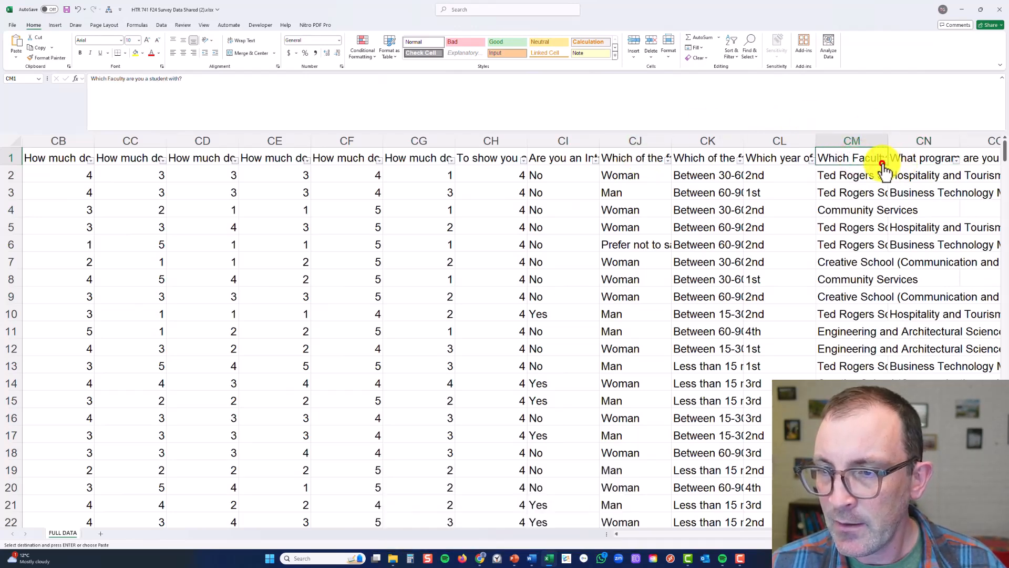
left_click(883, 160)
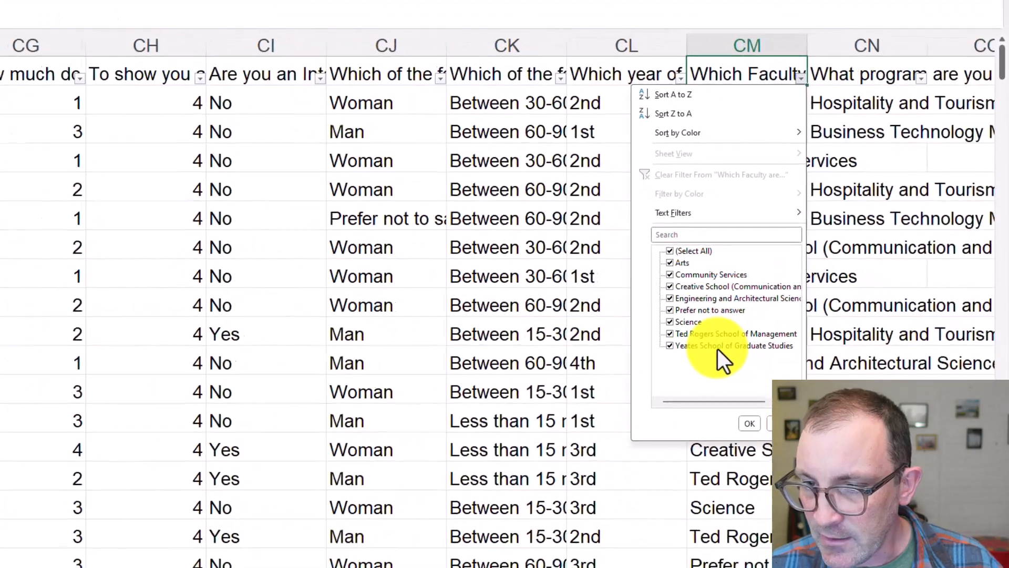
left_click(666, 251)
left_click(667, 346)
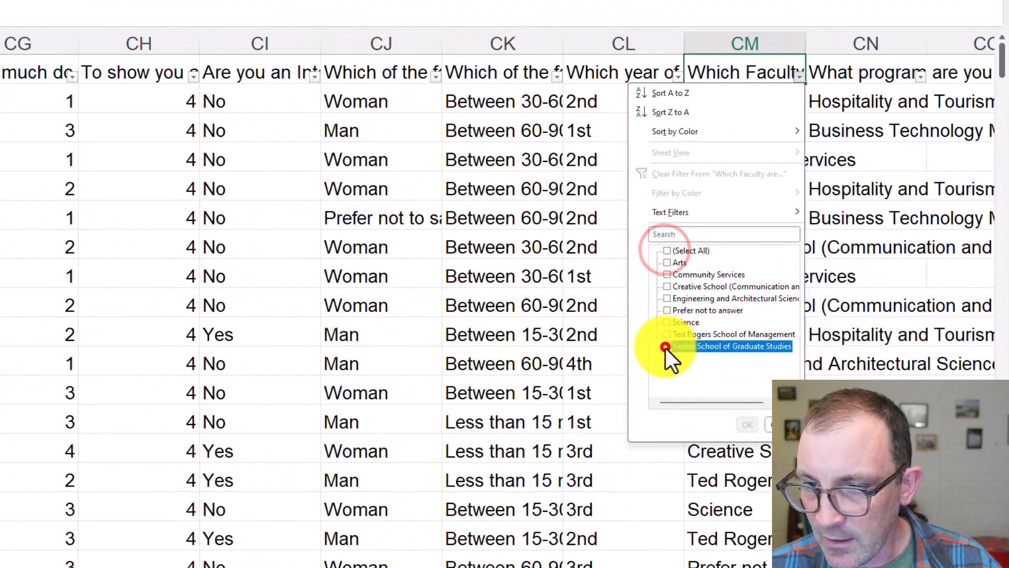
left_click(748, 424)
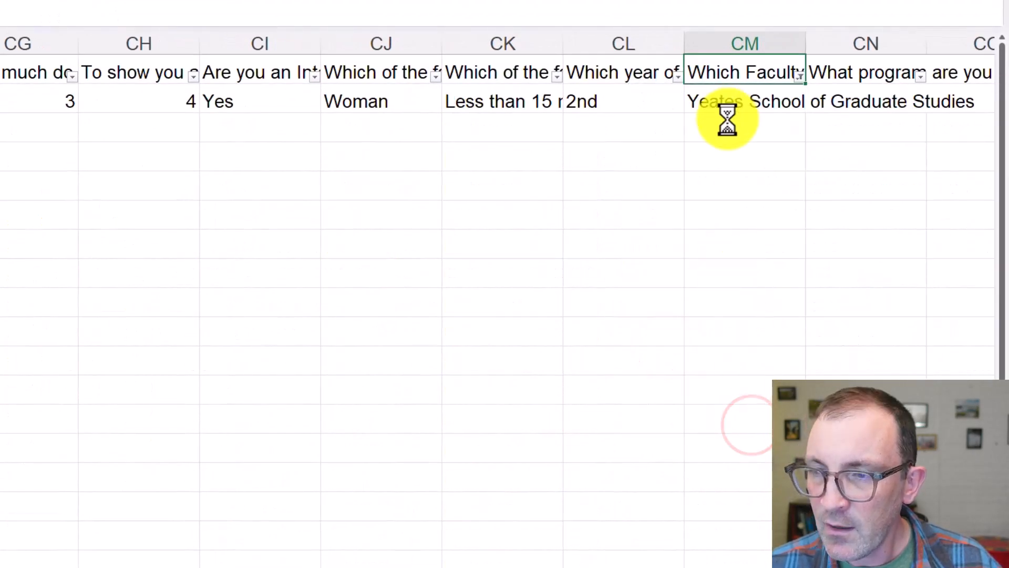
left_click(724, 101)
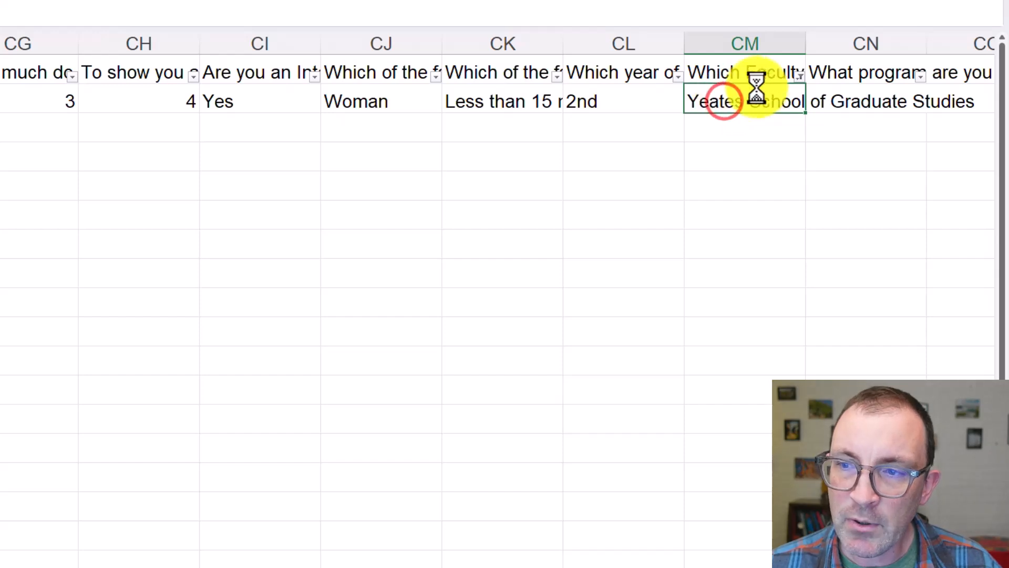
Restore all faculties in the "Which Faculty are you a student with?" column filter
left_click(799, 76)
left_click(666, 250)
left_click(747, 423)
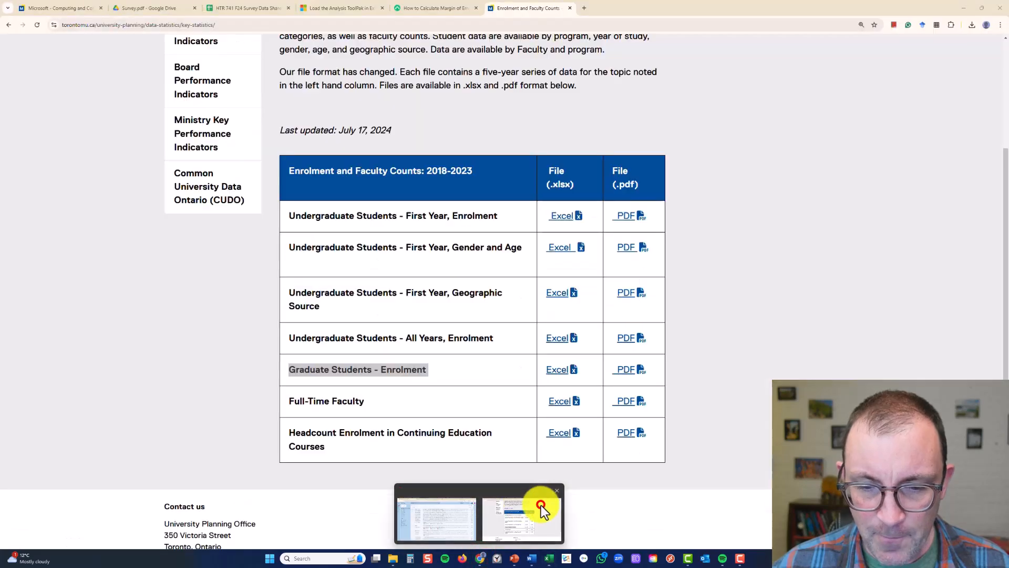
Switch to Chrome, download the Excel file for Undergraduate Students - All Years, Enrolment, and open it in Excel
left_click(541, 506)
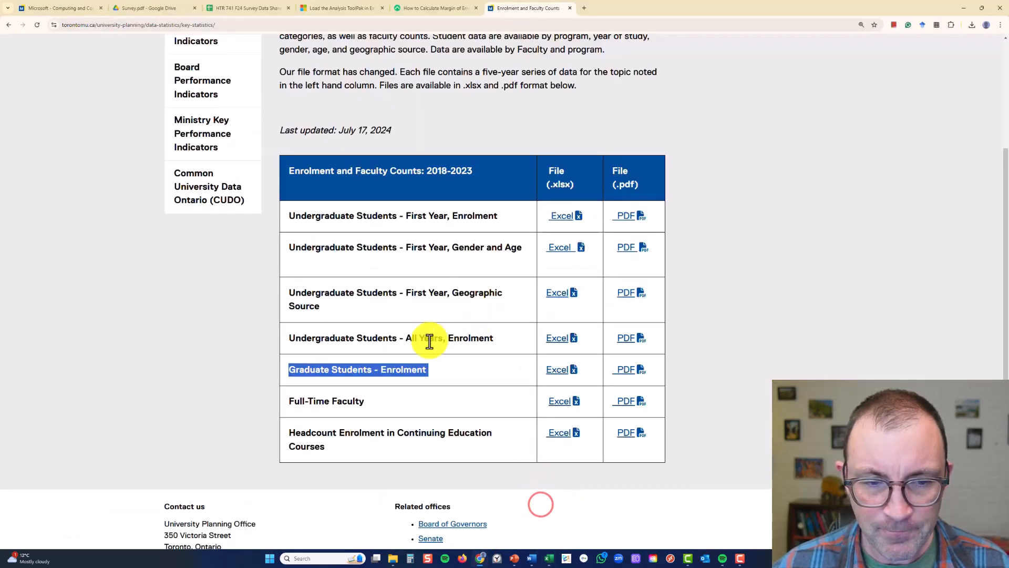
triple_click(339, 345)
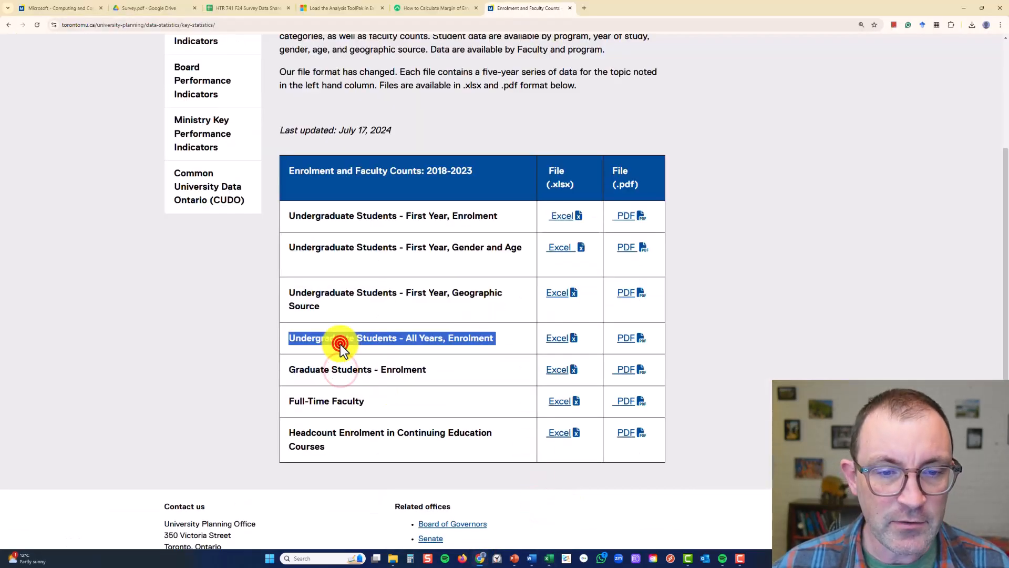
left_click(571, 342)
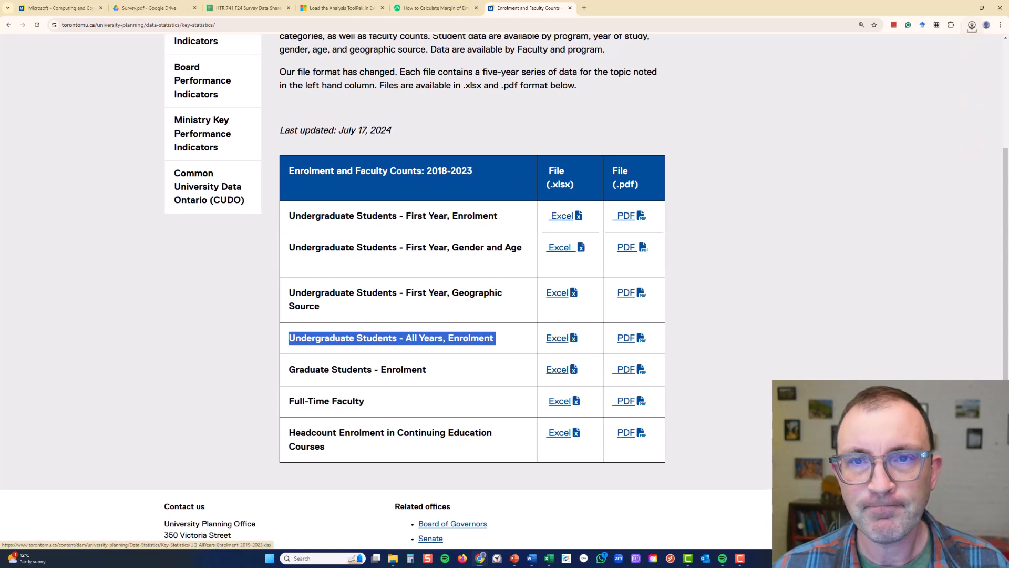
left_click(972, 26)
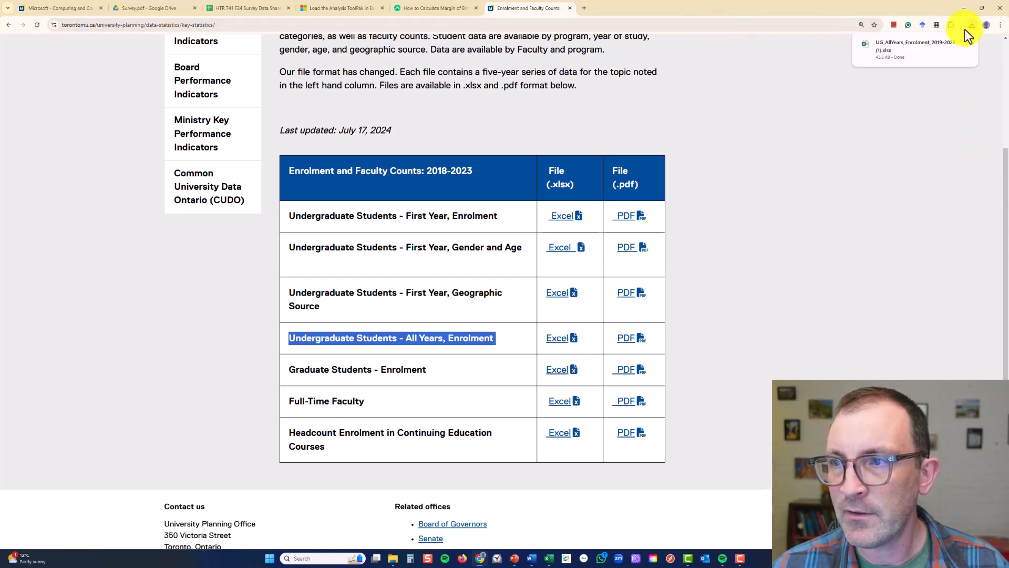
left_click(910, 43)
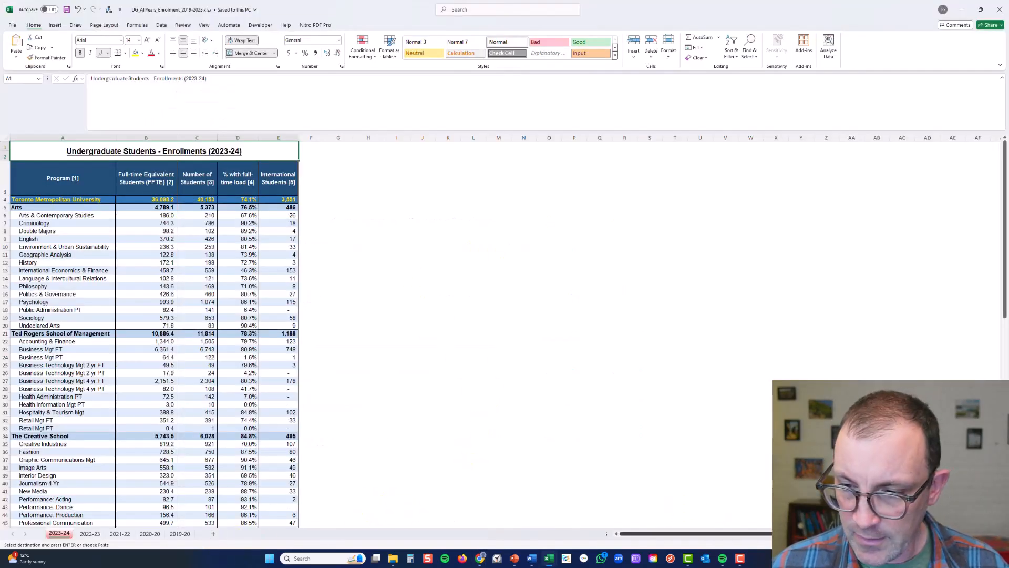
Examine the Number of Students figures for the whole university and for Arts in the 2023-24 undergraduate enrolment sheet
left_click(987, 545)
left_click(987, 544)
left_click(987, 545)
left_click(986, 544)
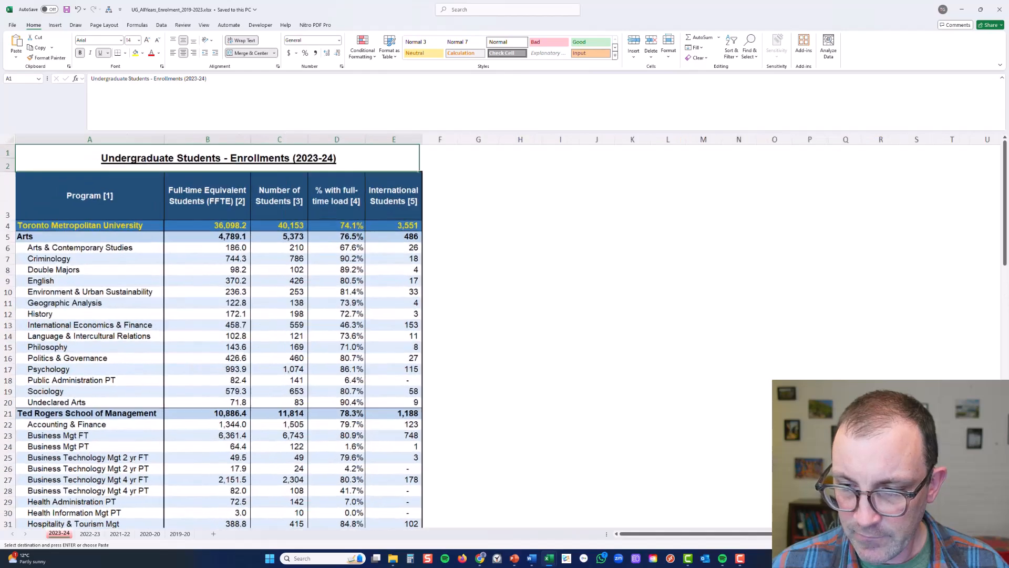
left_click(987, 544)
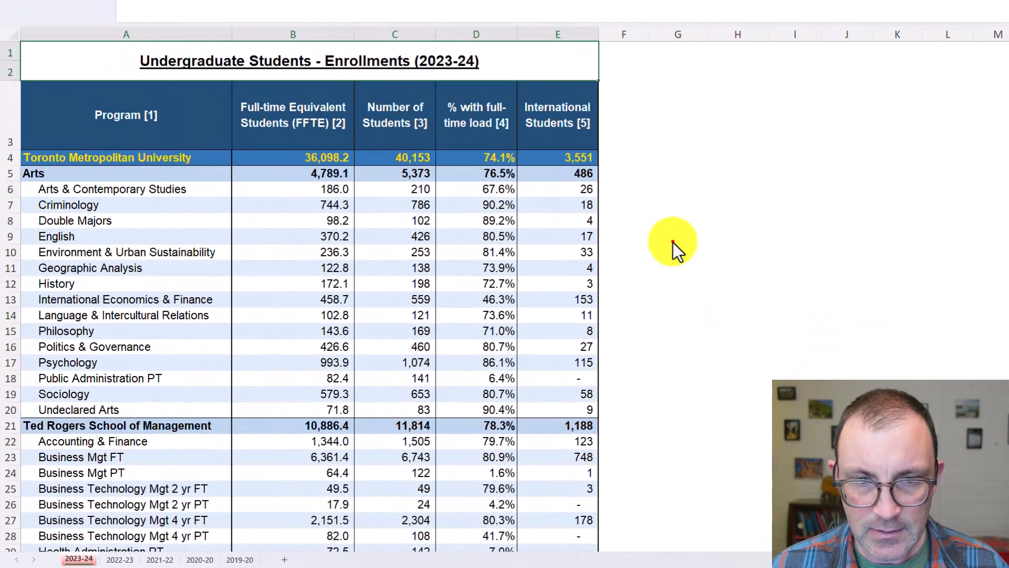
left_click(673, 242)
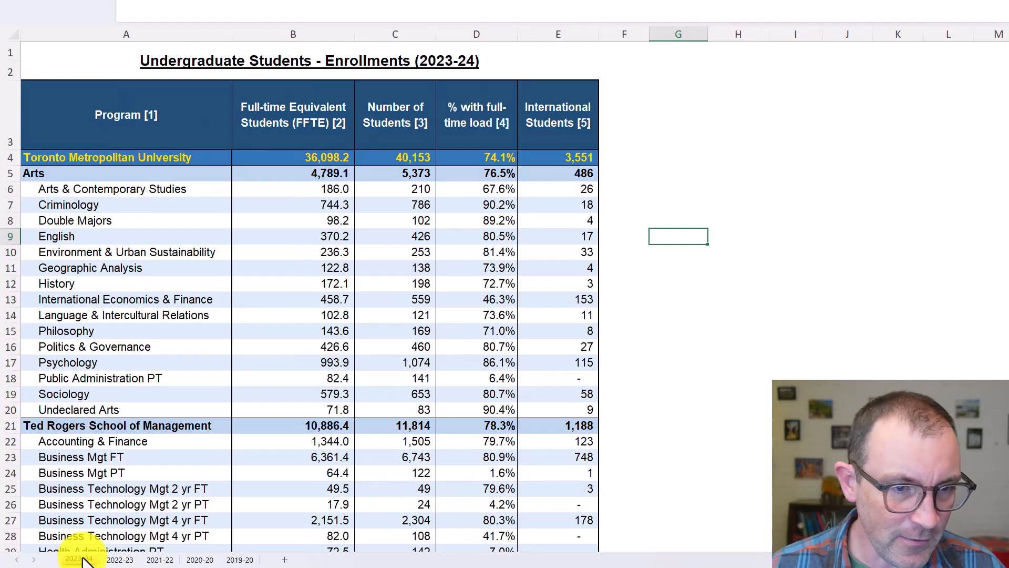
left_click(646, 151)
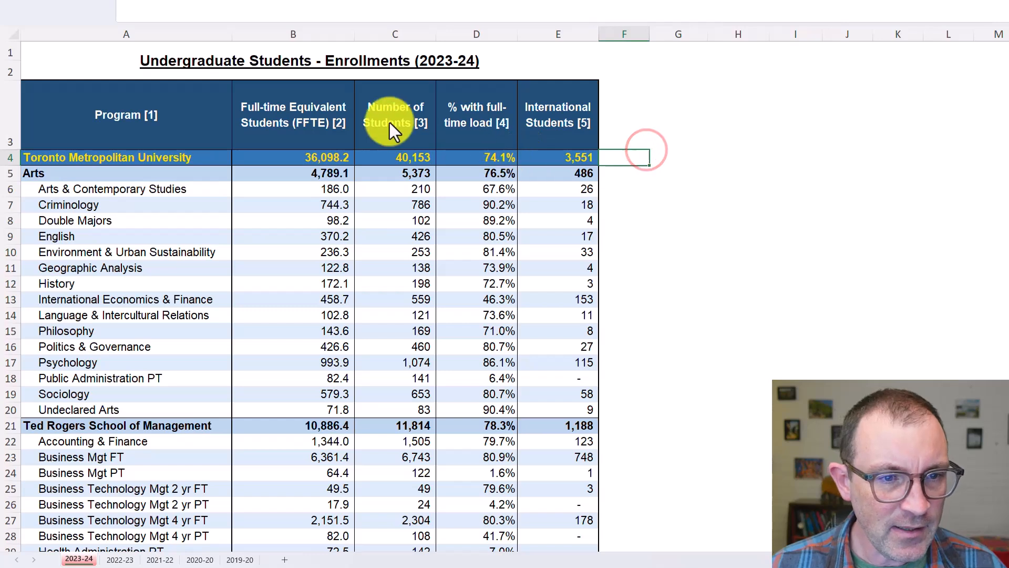
left_click(396, 109)
left_click_drag(396, 108, 399, 162)
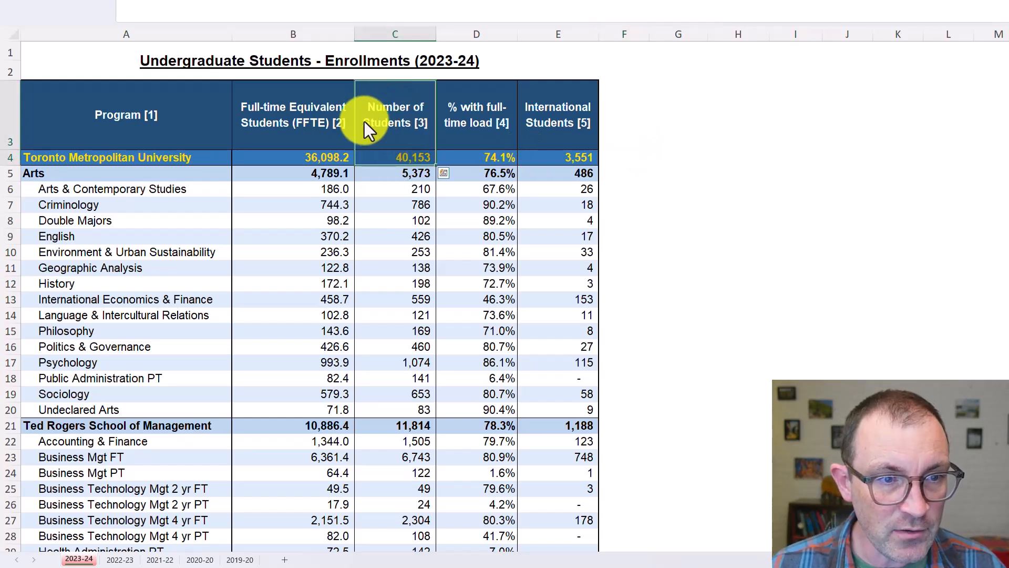
left_click(400, 160)
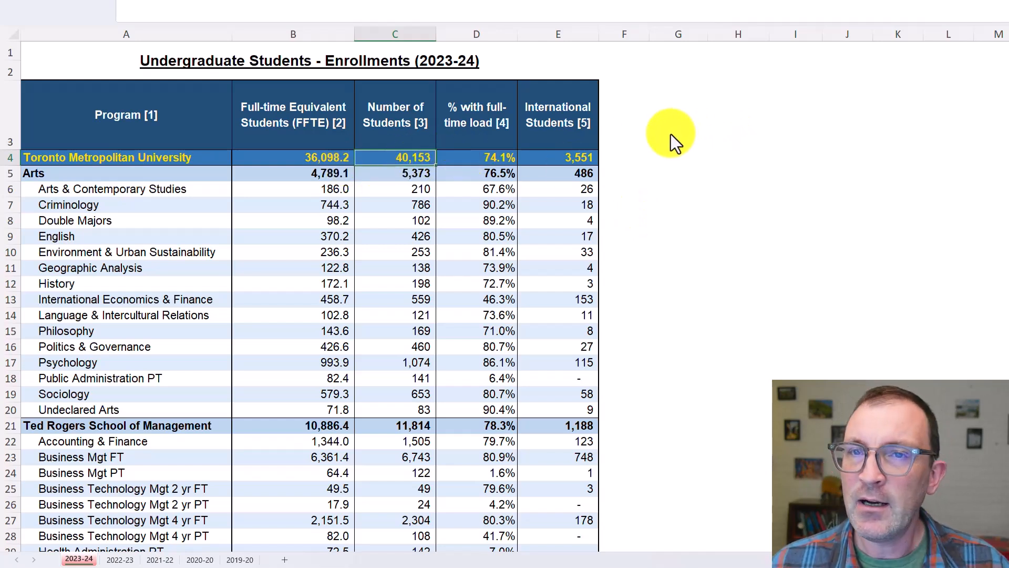
left_click(206, 171)
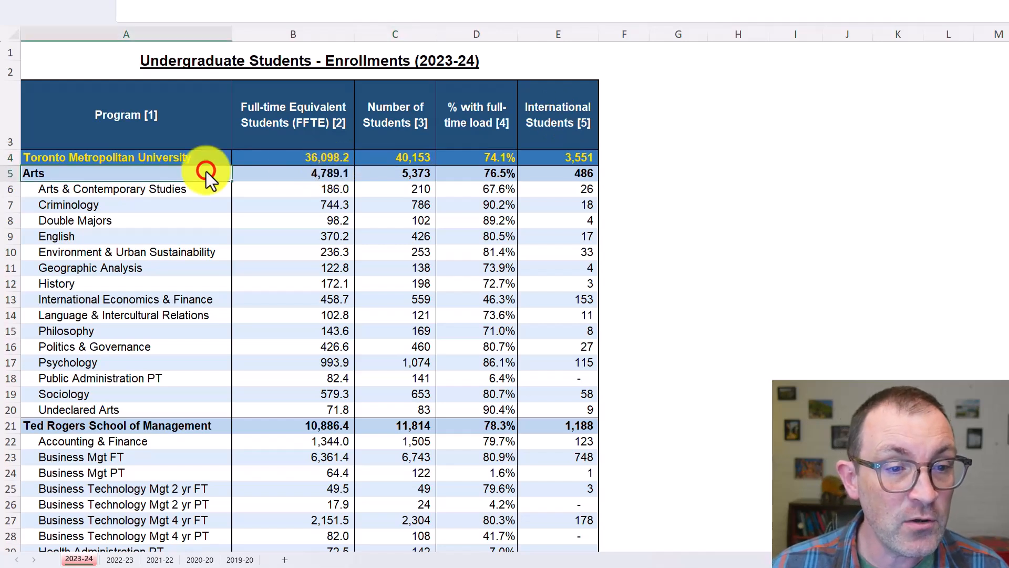
left_click(419, 174)
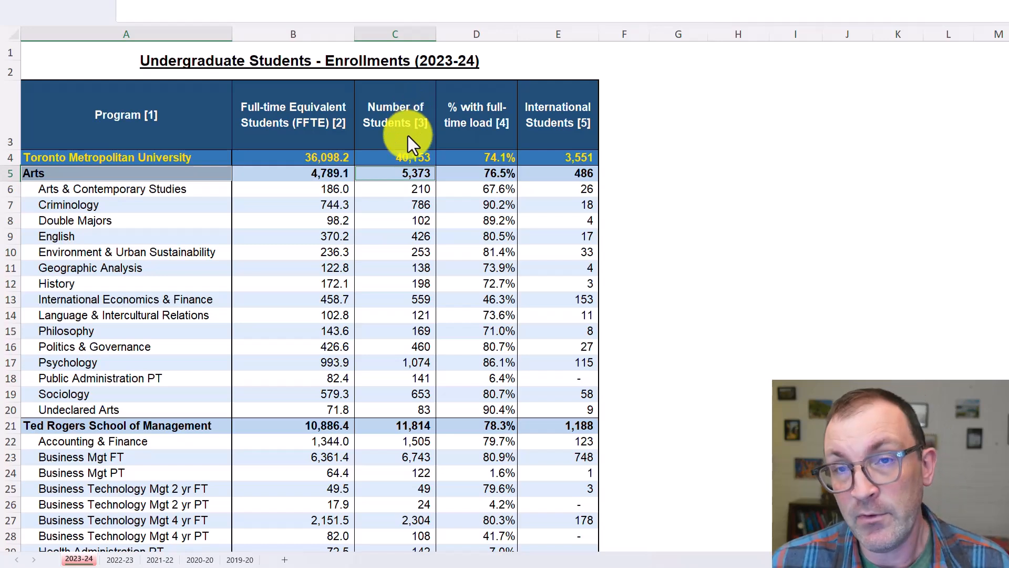
Compare the university-wide International Students figure with the total Number of Students in the Toronto Metropolitan University row
left_click(579, 125)
left_click(569, 120)
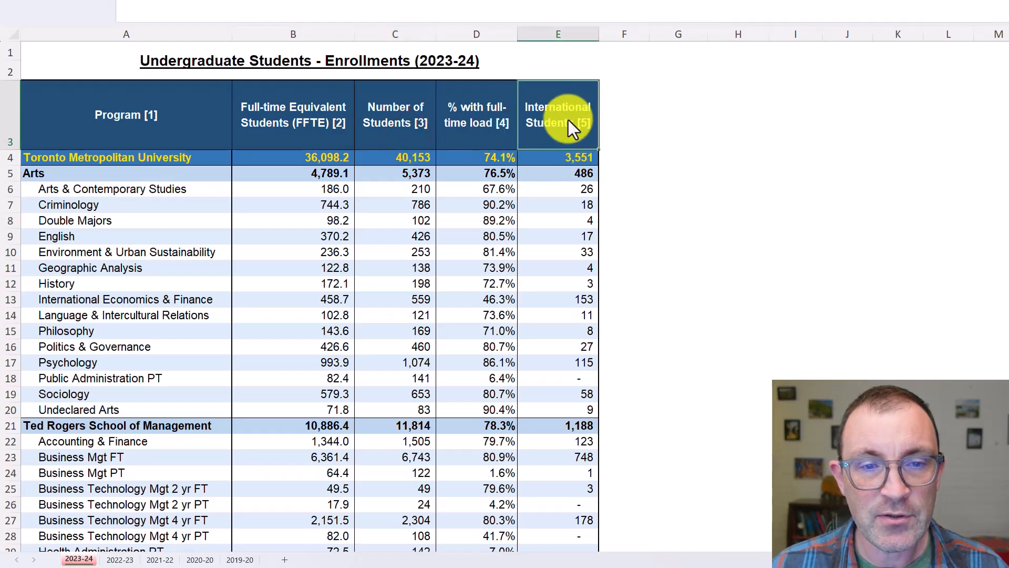
left_click(570, 159)
left_click(196, 160)
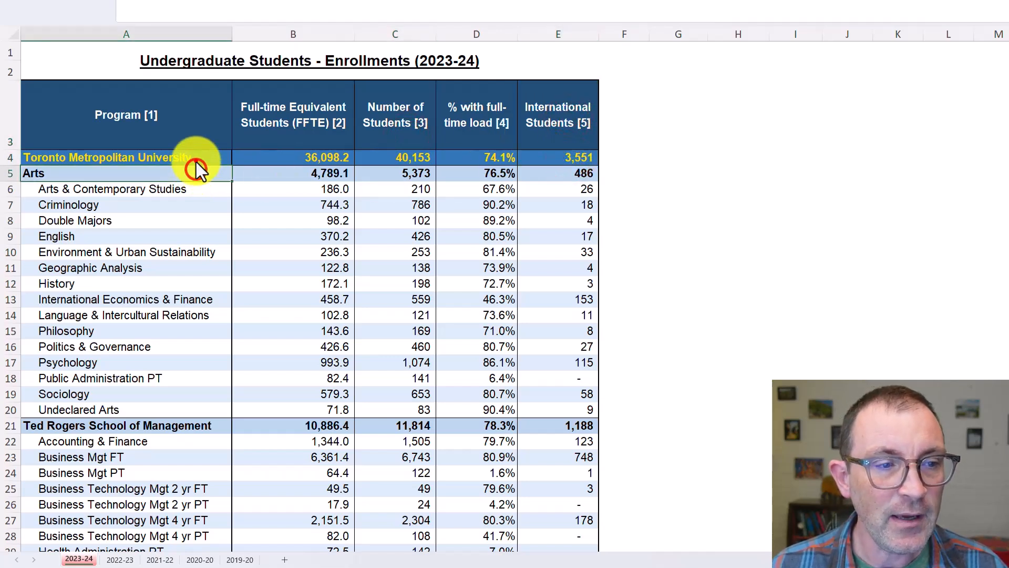
left_click(573, 108)
left_click(576, 157)
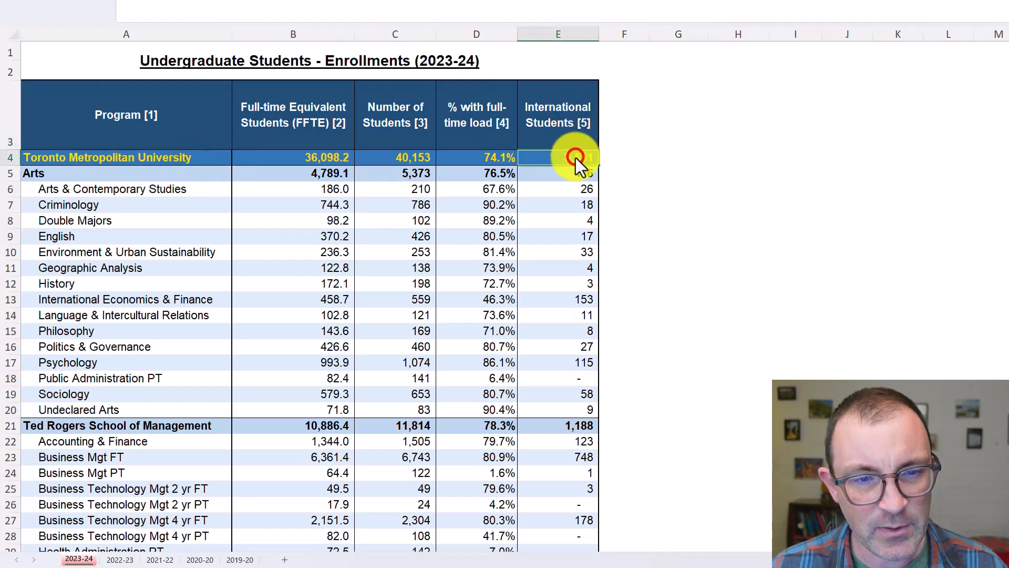
left_click(384, 164)
left_click(553, 159)
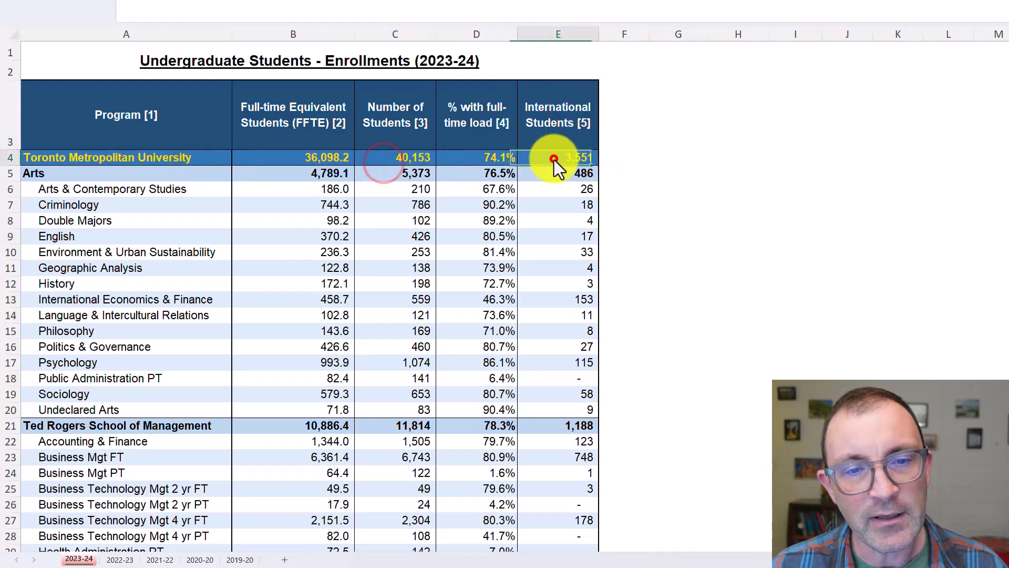
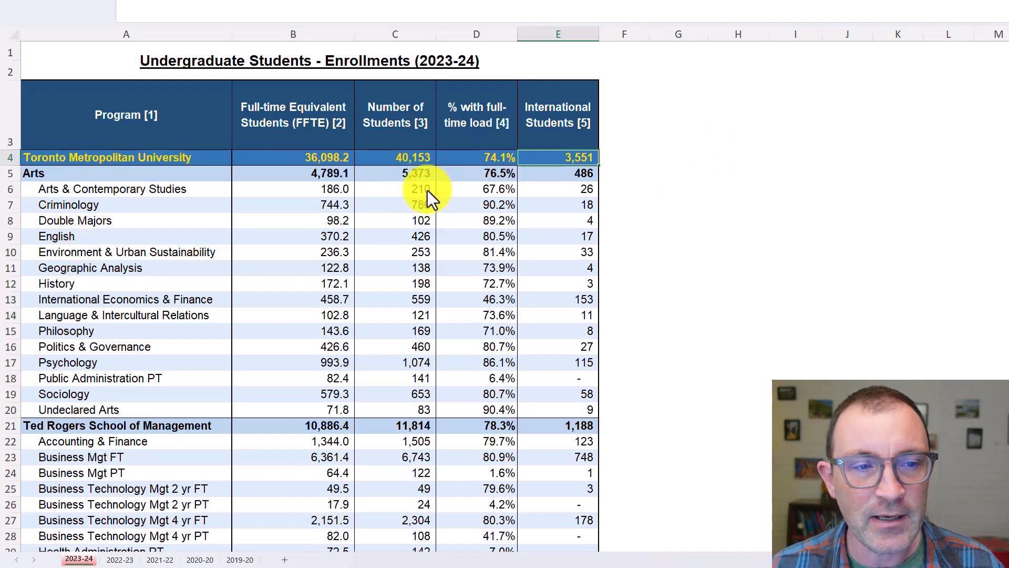
Copy the name and Number of Students cells of all six faculties to a table starting at H5, and fit column H to its contents
left_click(177, 174)
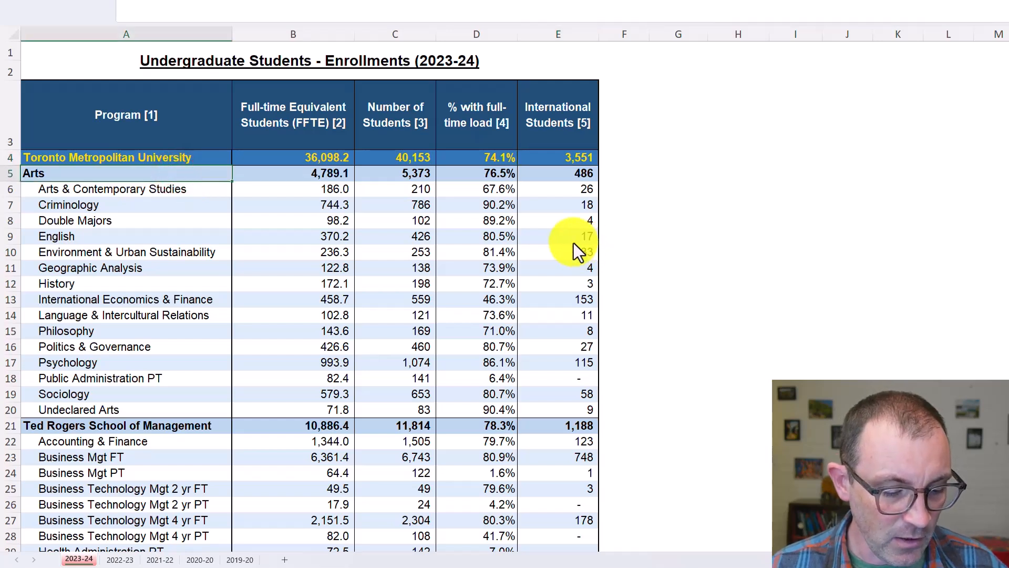
left_click(402, 174)
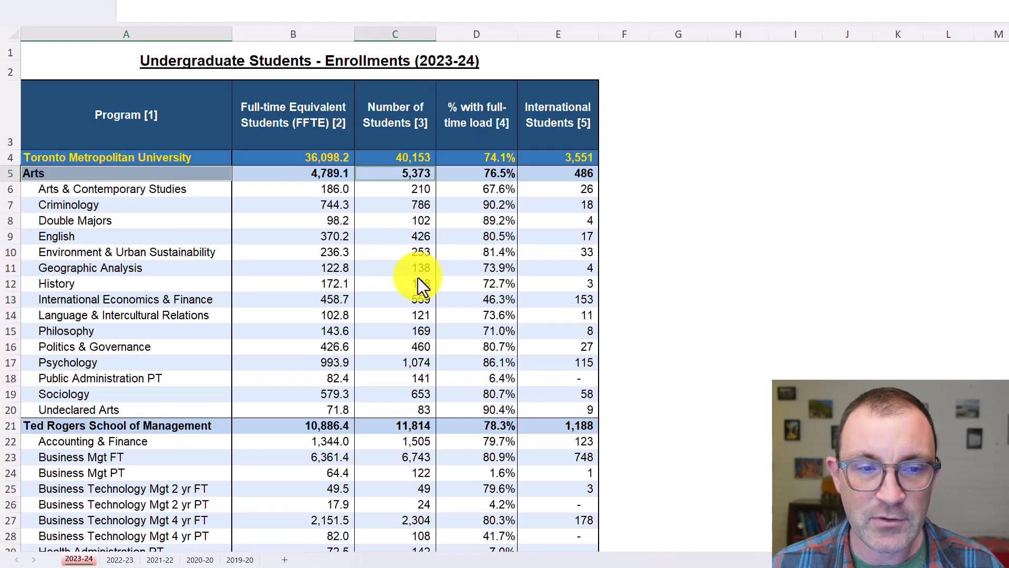
scroll(415, 277, "down", 2)
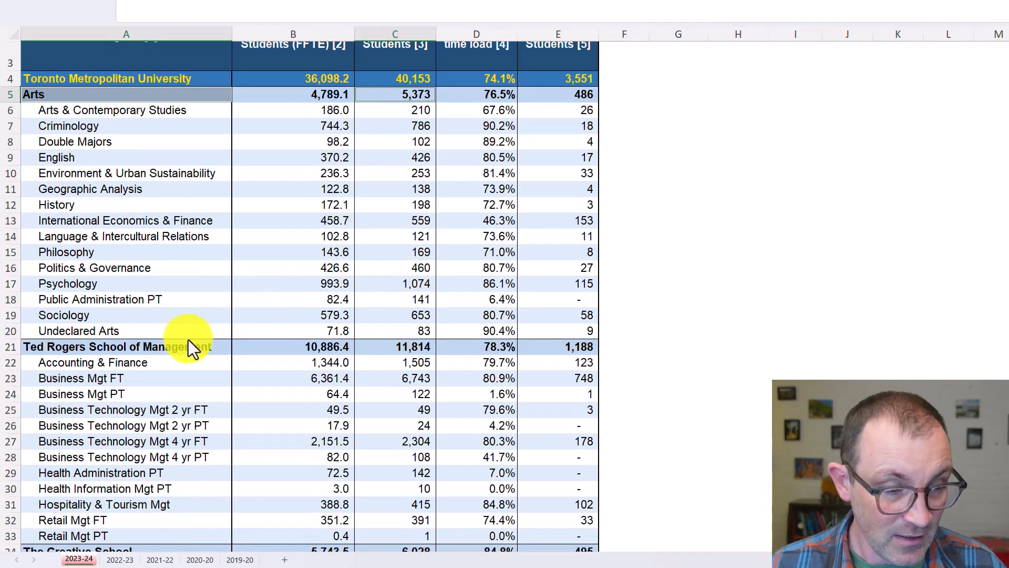
left_click(168, 348, "ctrl")
left_click(418, 347, "ctrl")
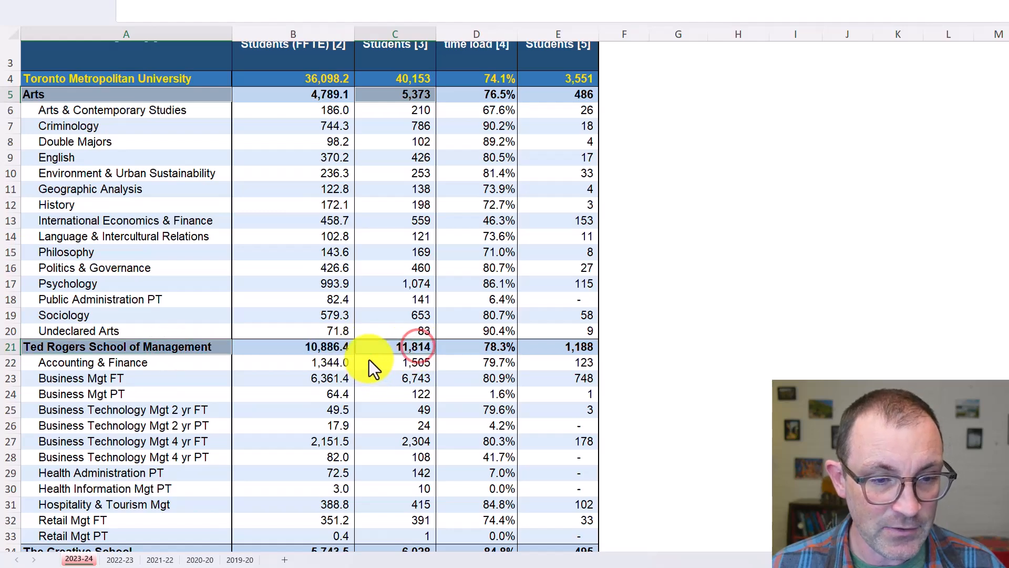
scroll(369, 360, "down", 4)
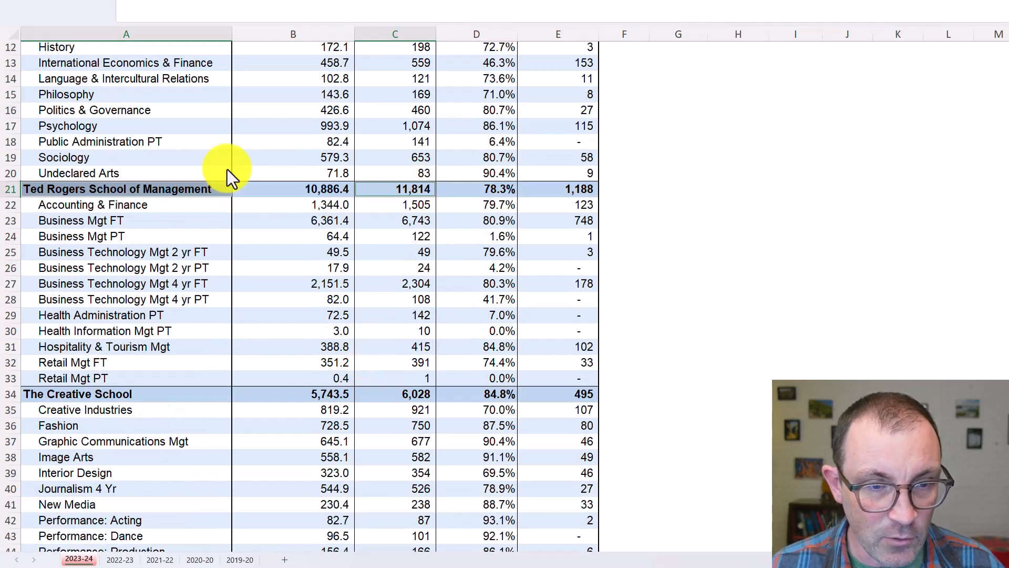
left_click(416, 395)
scroll(378, 346, "down", 3)
scroll(377, 346, "down", 3)
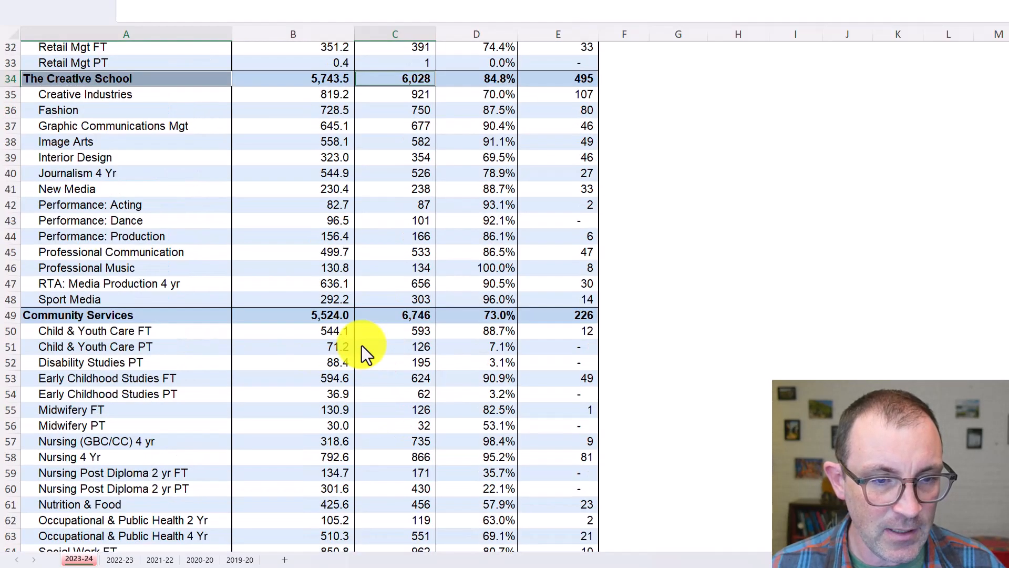
left_click(157, 319)
left_click(395, 316)
scroll(337, 395, "down", 2)
scroll(335, 393, "down", 5)
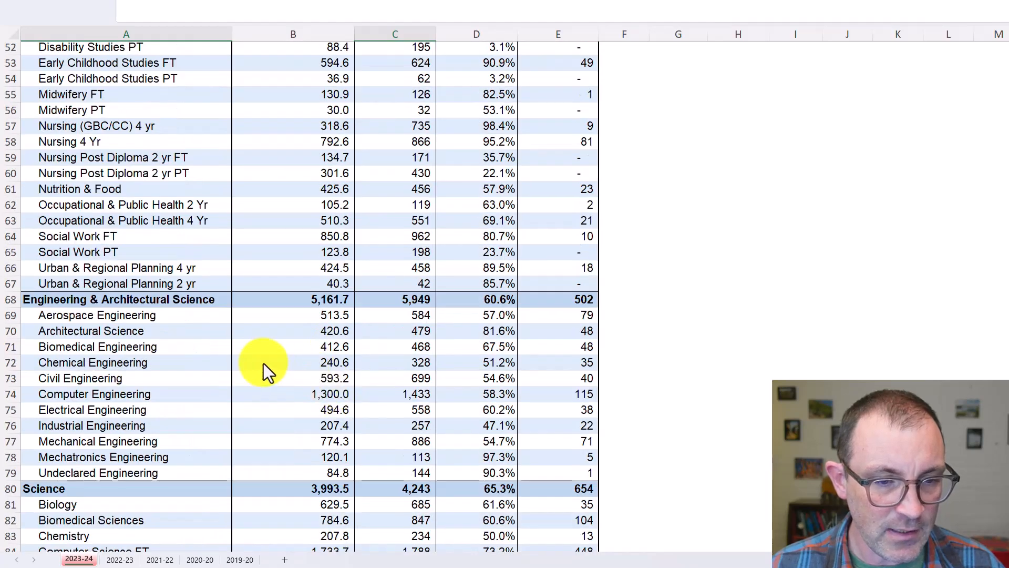
left_click(189, 301)
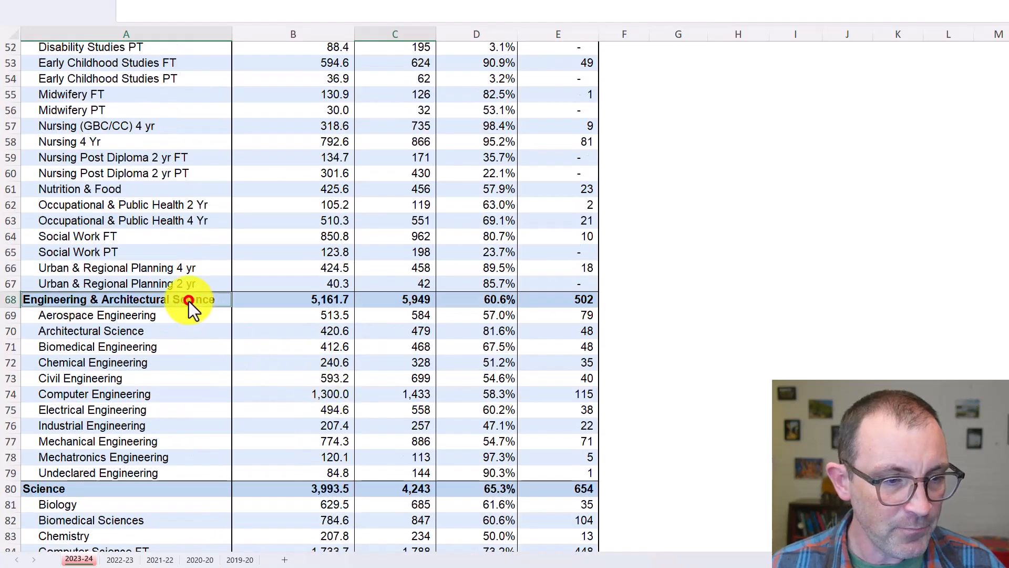
left_click(420, 300, "ctrl")
scroll(372, 391, "down", 3)
left_click(201, 332, "ctrl")
left_click(391, 332, "ctrl")
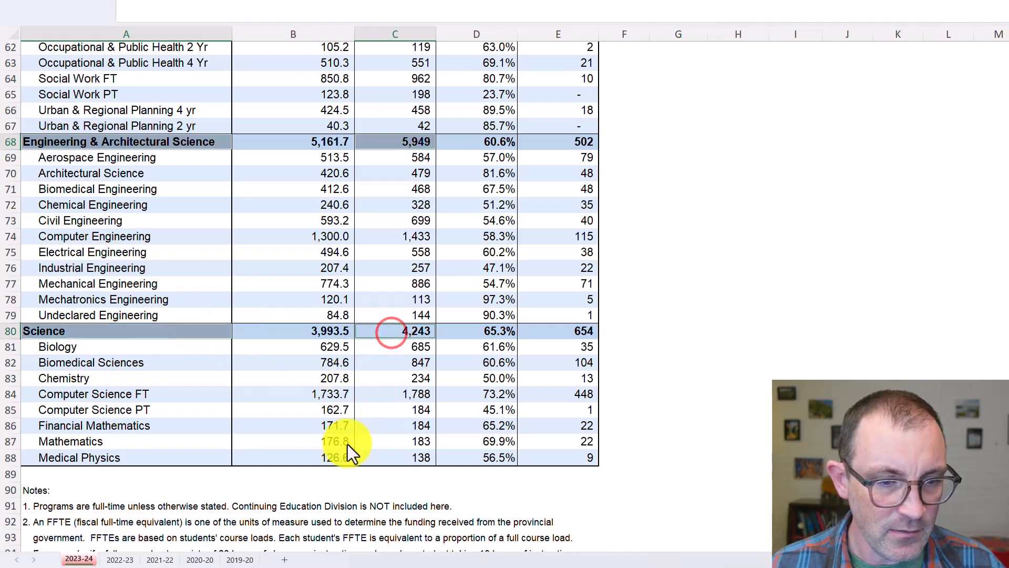
scroll(409, 385, "up", 9)
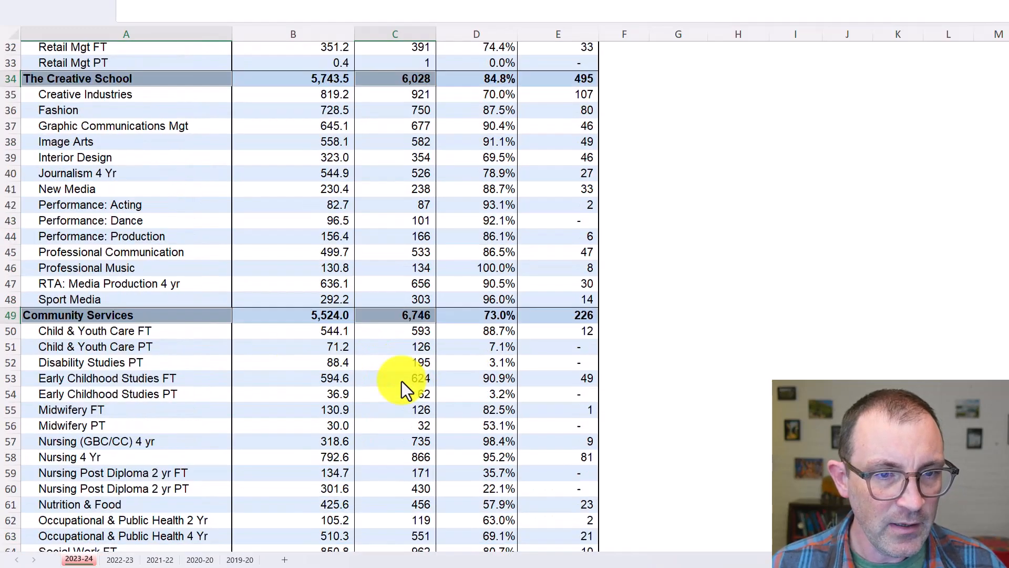
scroll(402, 381, "up", 10)
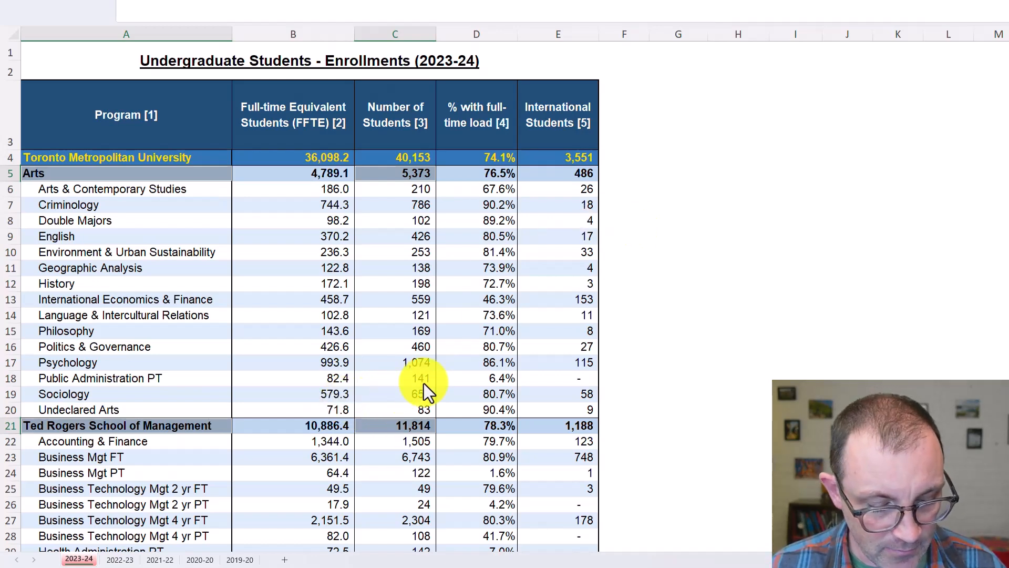
key("ctrl+c")
left_click(709, 139)
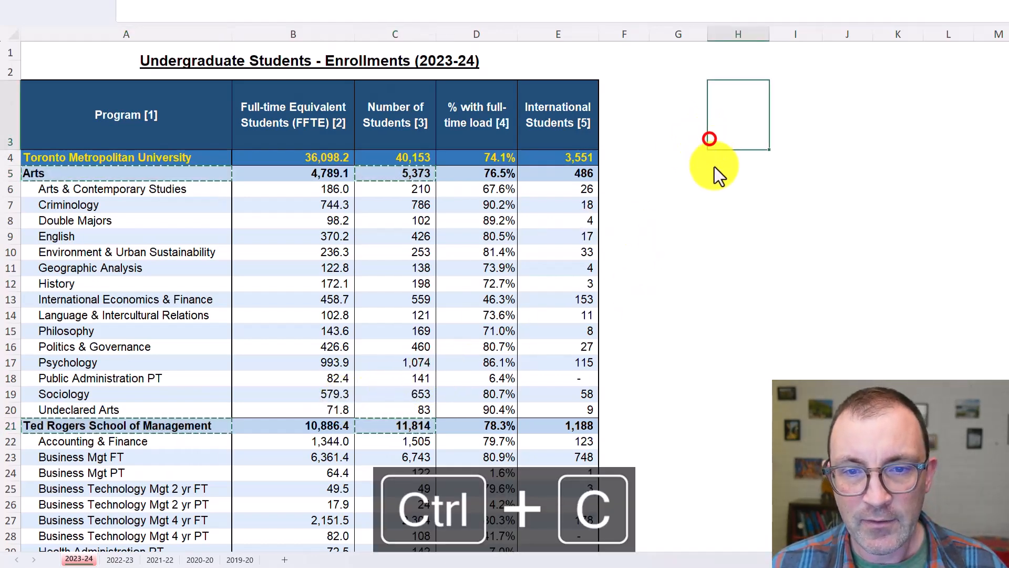
left_click(711, 169)
key("ctrl+v")
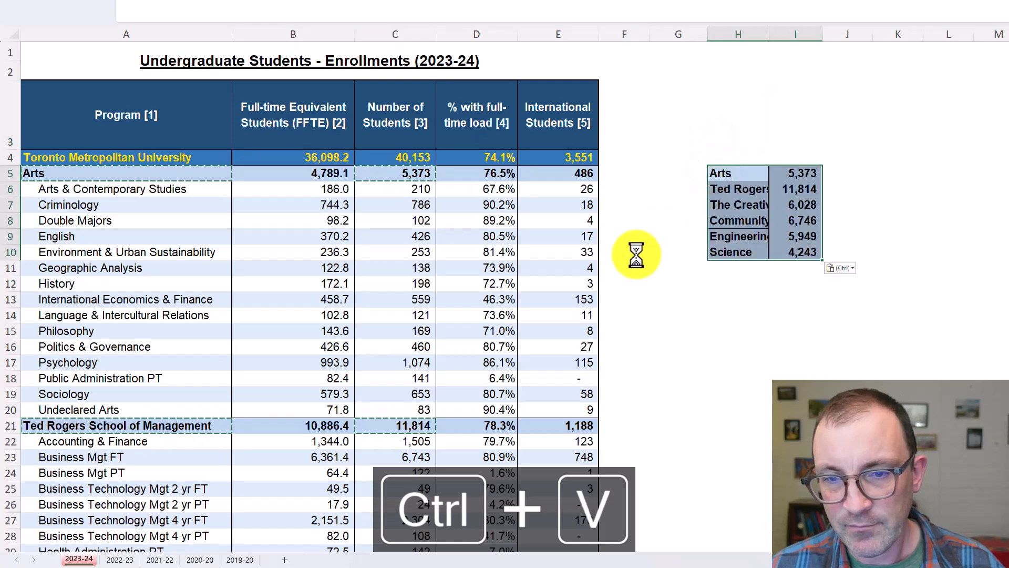
double_click(769, 34)
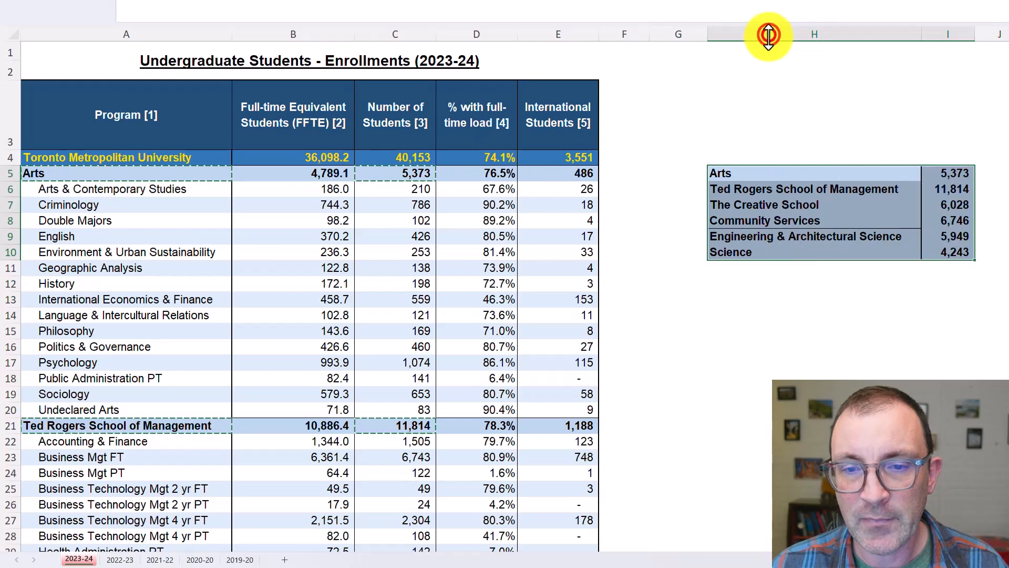
Add the label "Total" in H11 below the Science row of the copied table
left_click(741, 269)
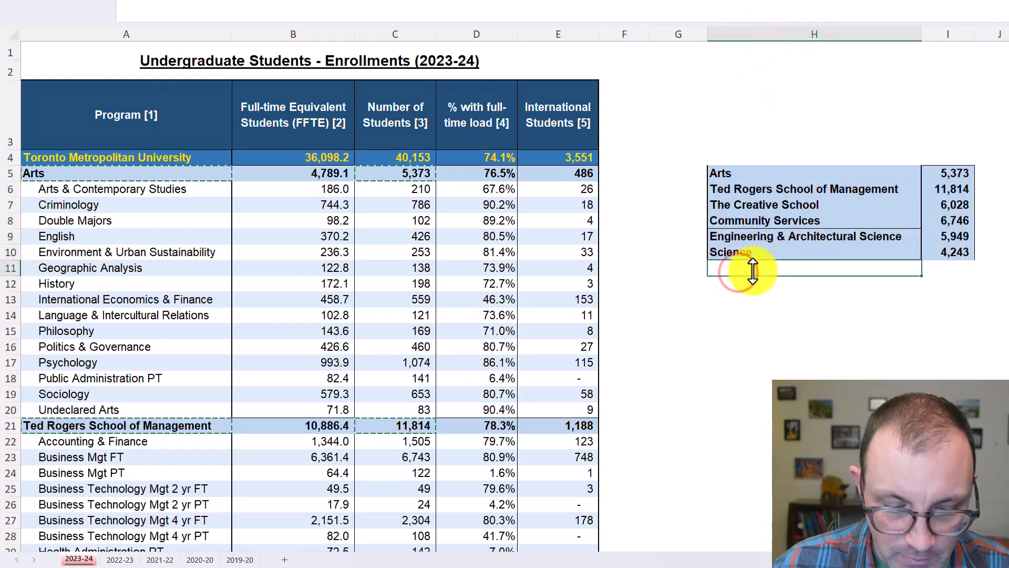
type("Total")
key("Tab")
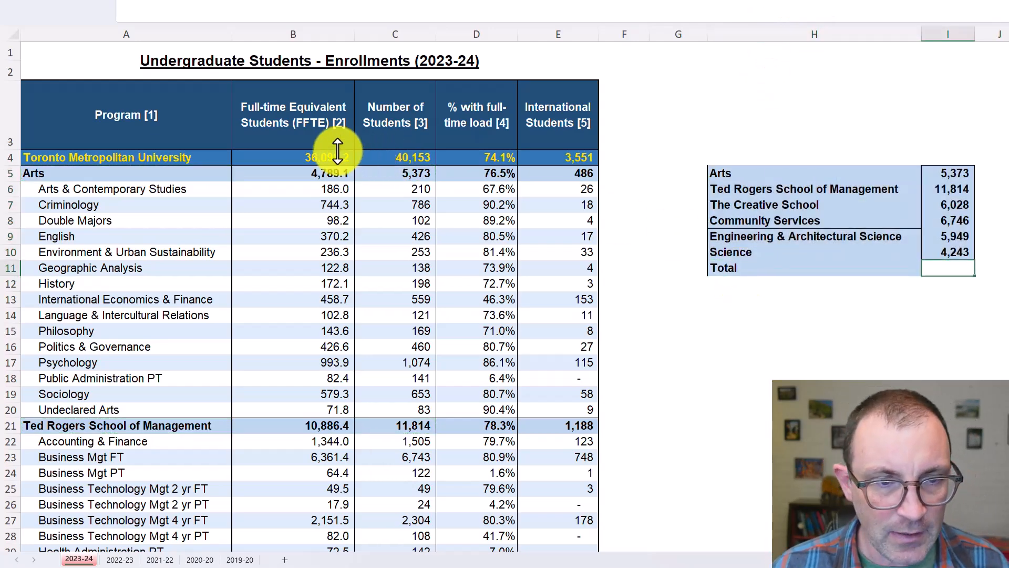
left_click(389, 158)
key("ctrl+c")
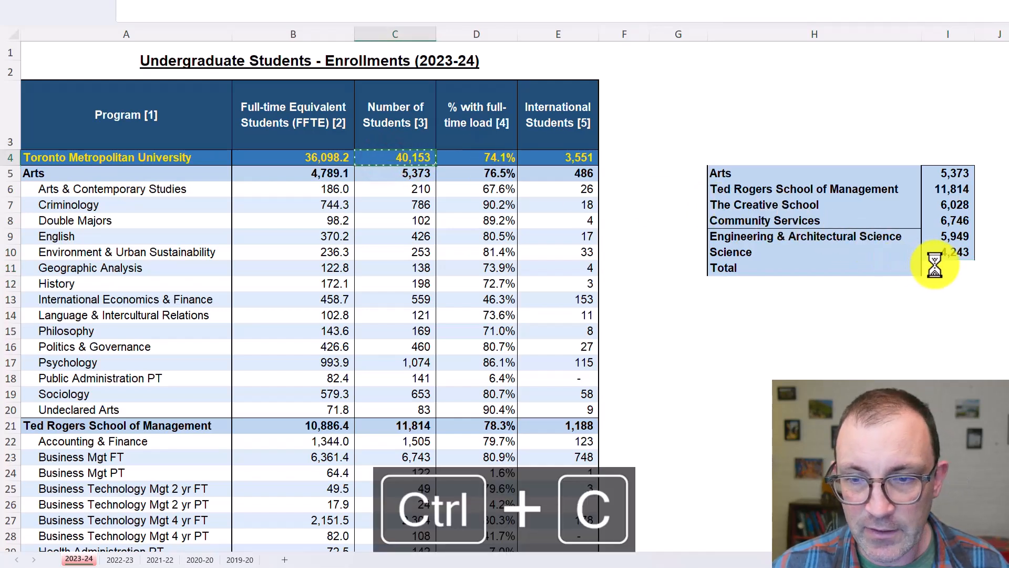
left_click(942, 267)
key("ctrl+v")
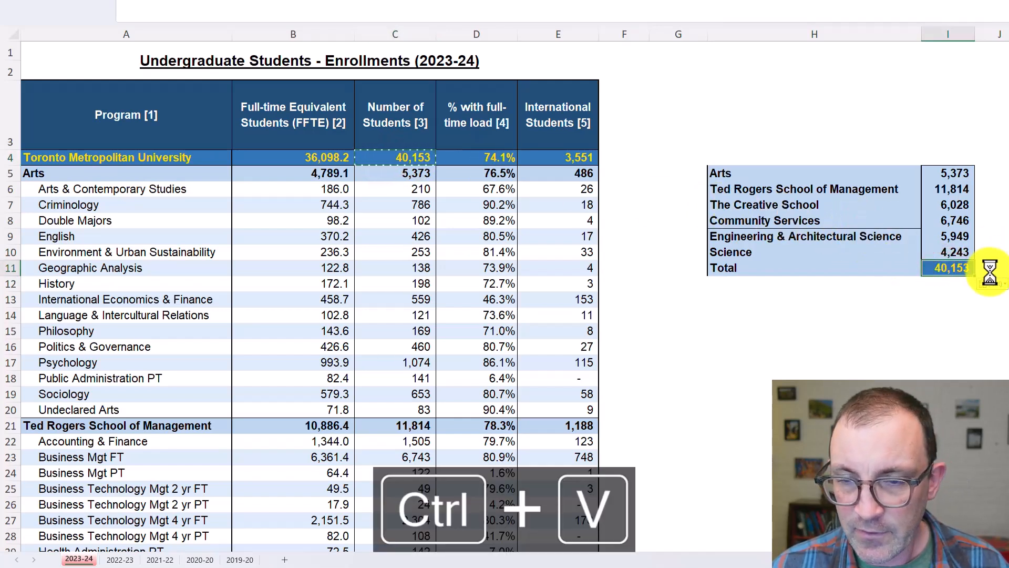
key("ctrl+z")
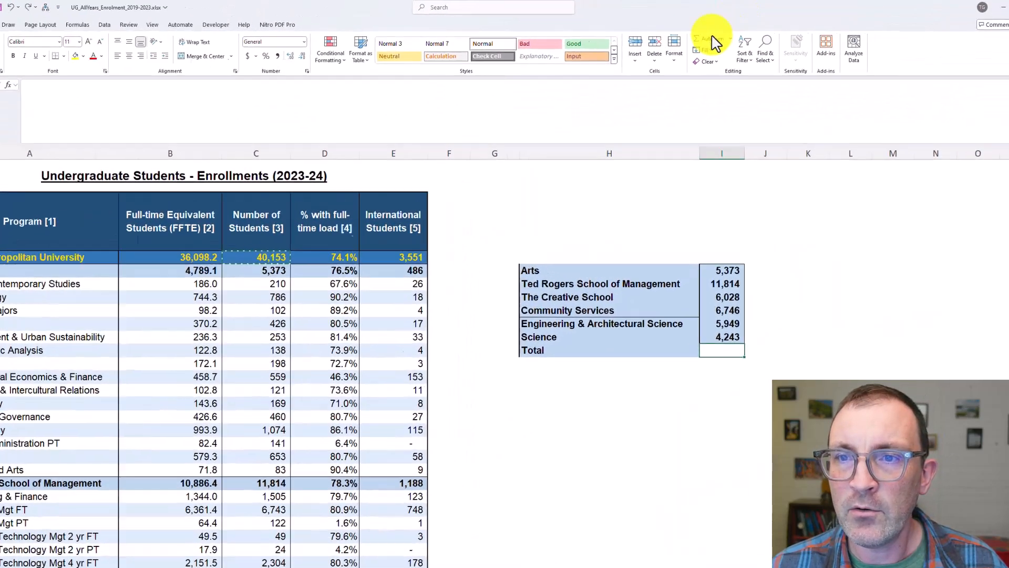
Add up the six faculty enrolment counts in I11 with AutoSum
left_click(610, 35)
key("Return")
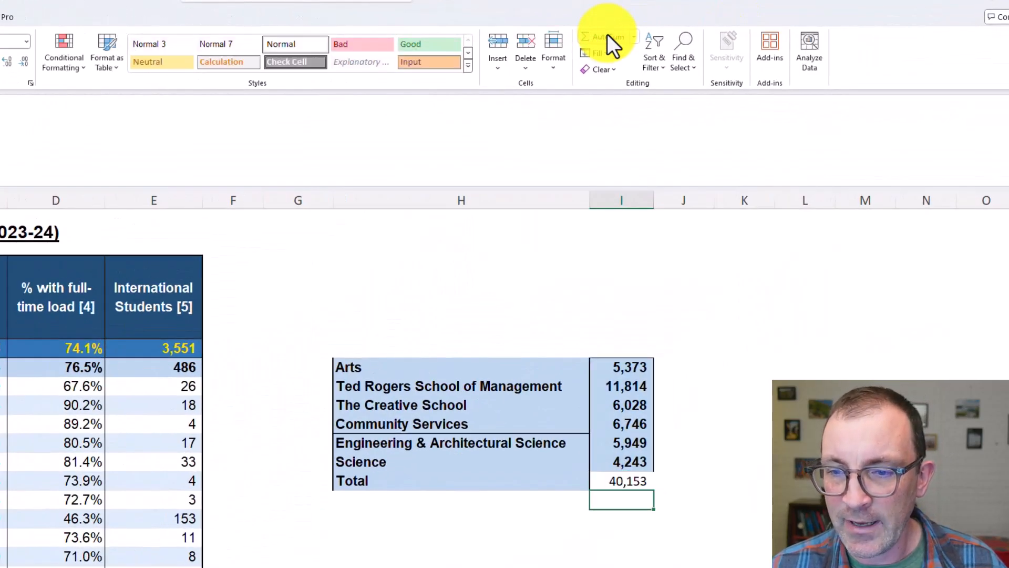
left_click(618, 481)
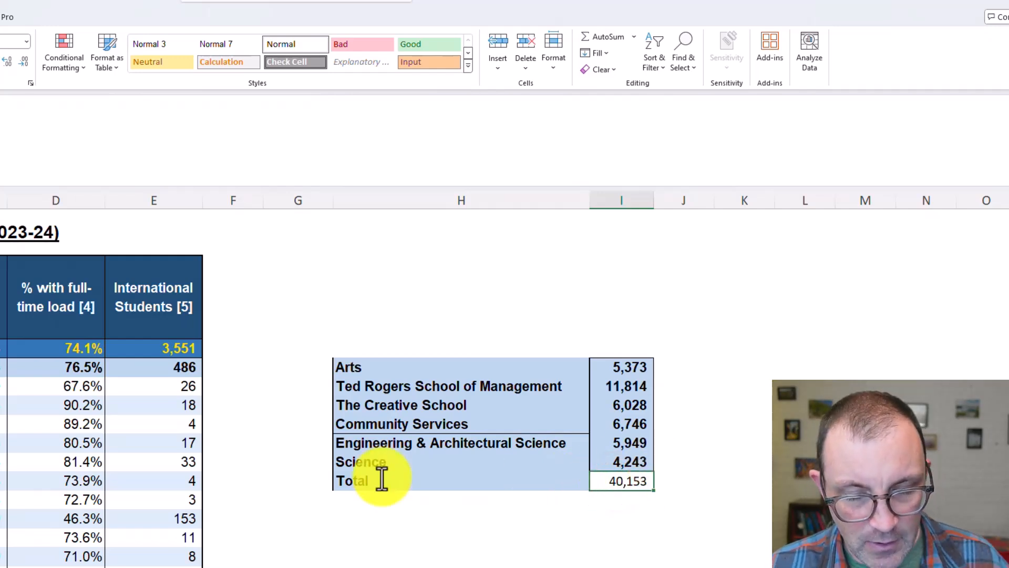
Copy the faculty table H5:I11 including its Total row, and return to the HTR 741 F24 Survey Data workbook
left_click_drag(427, 368, 599, 479)
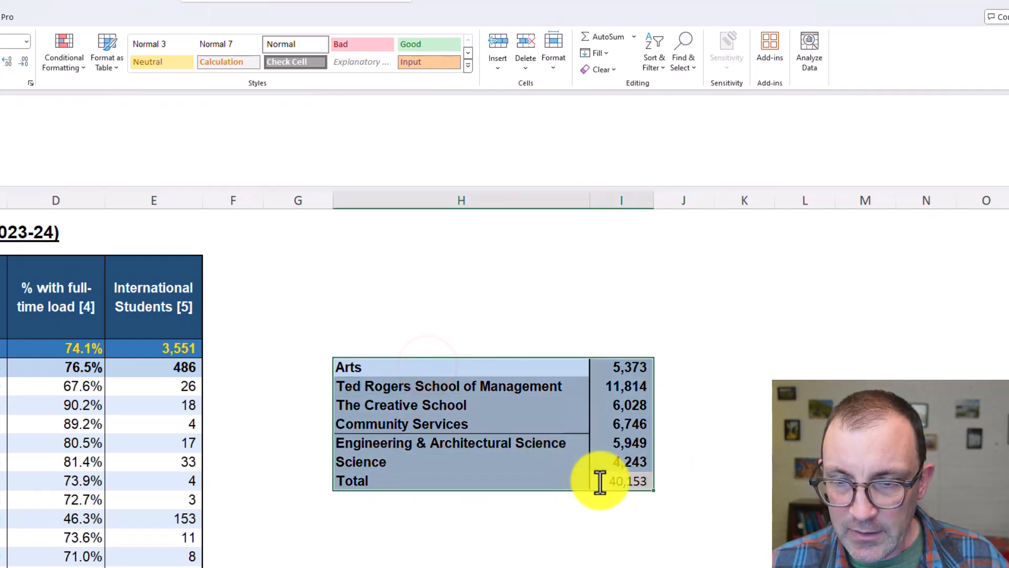
key("ctrl+c")
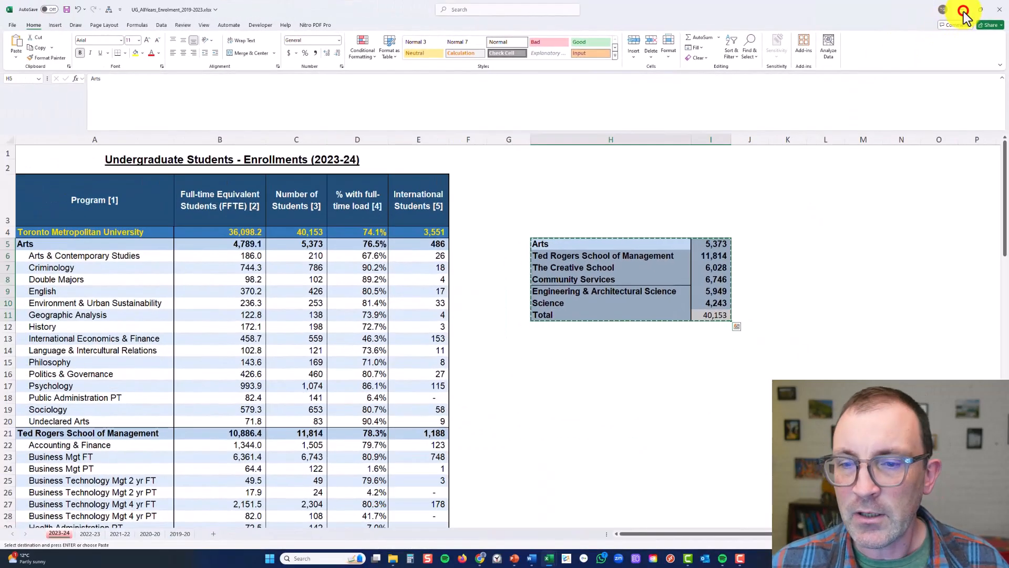
left_click(962, 10)
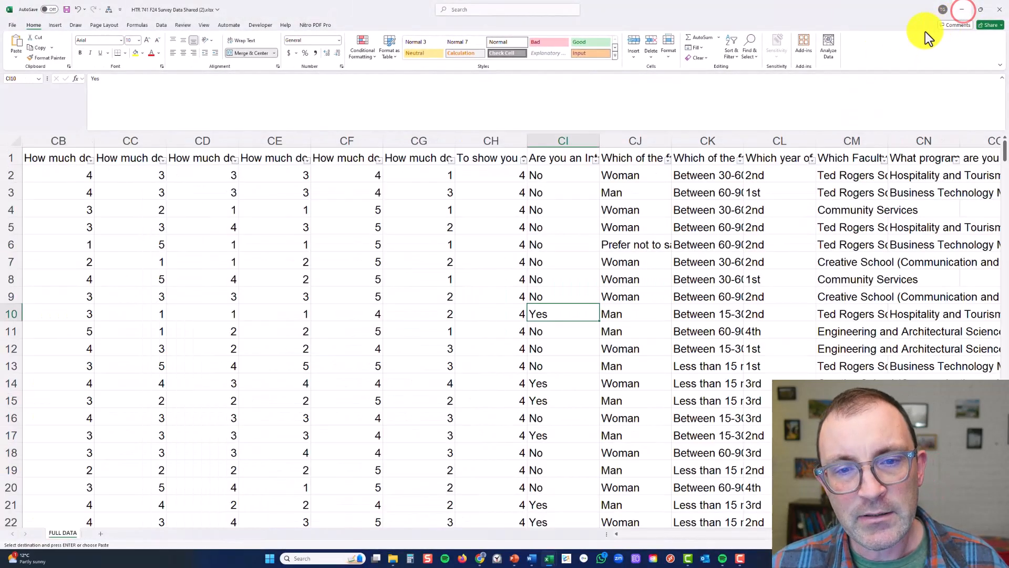
Add a new worksheet after FULL DATA and name it "Pop vs Sam"
left_click(102, 533)
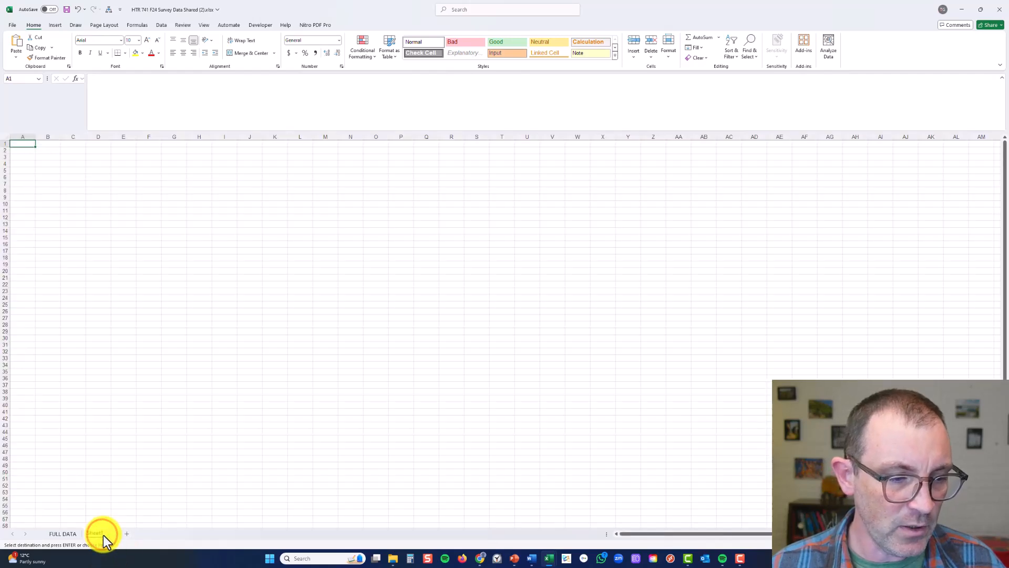
double_click(97, 533)
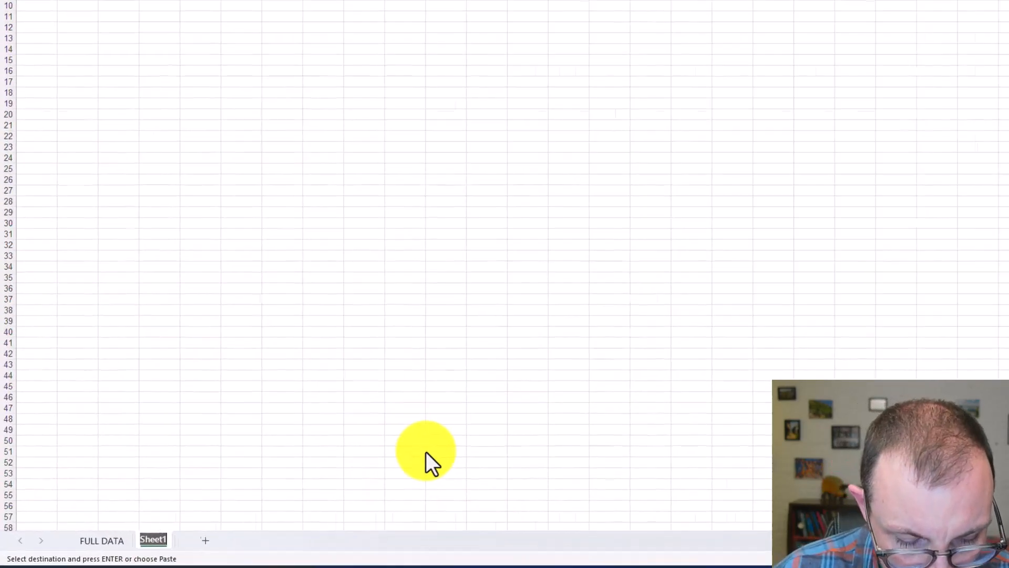
type("T")
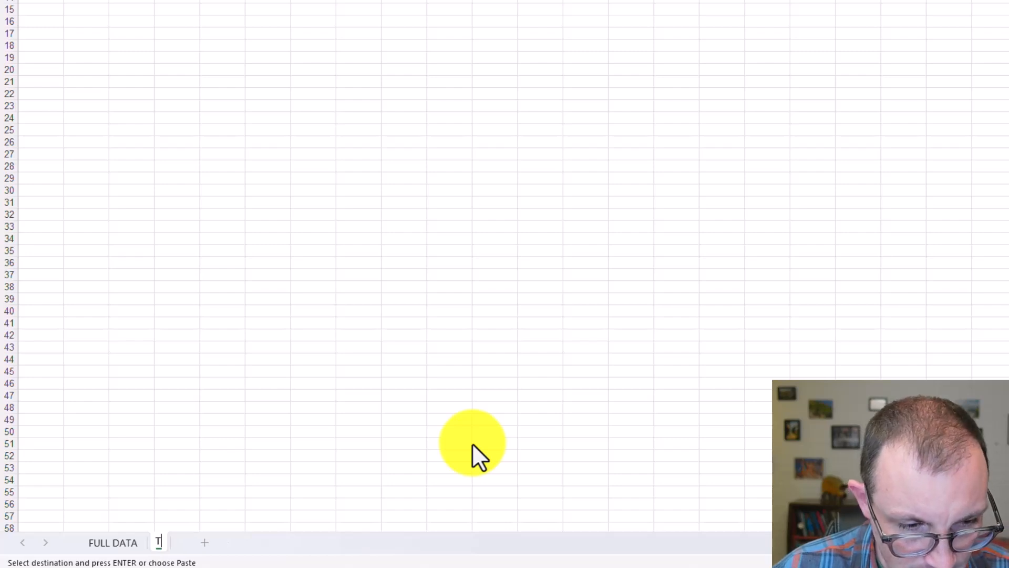
type("Pop vsds")
key("BackSpace")
key("BackSpace")
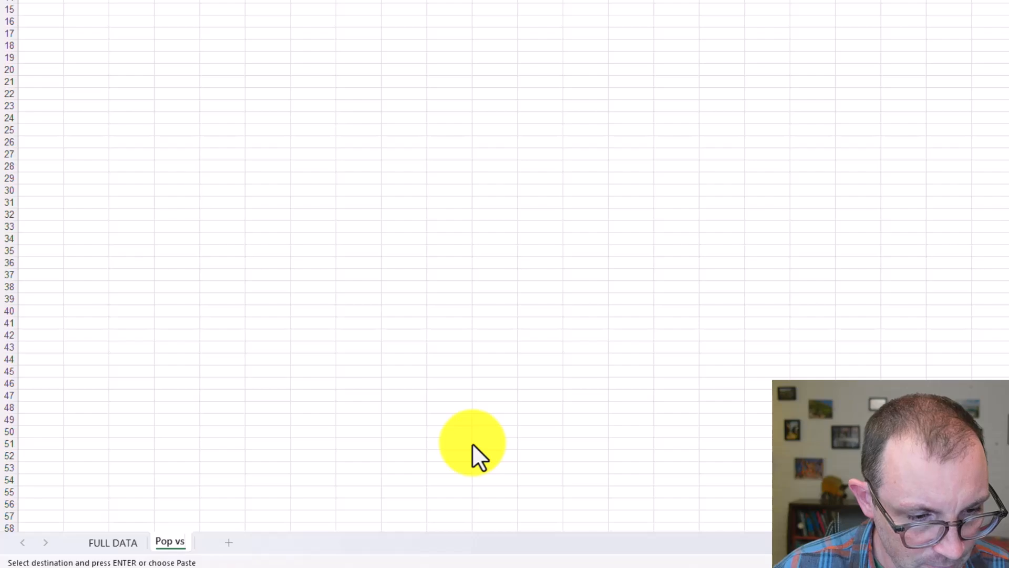
type("Sam")
left_click(472, 443)
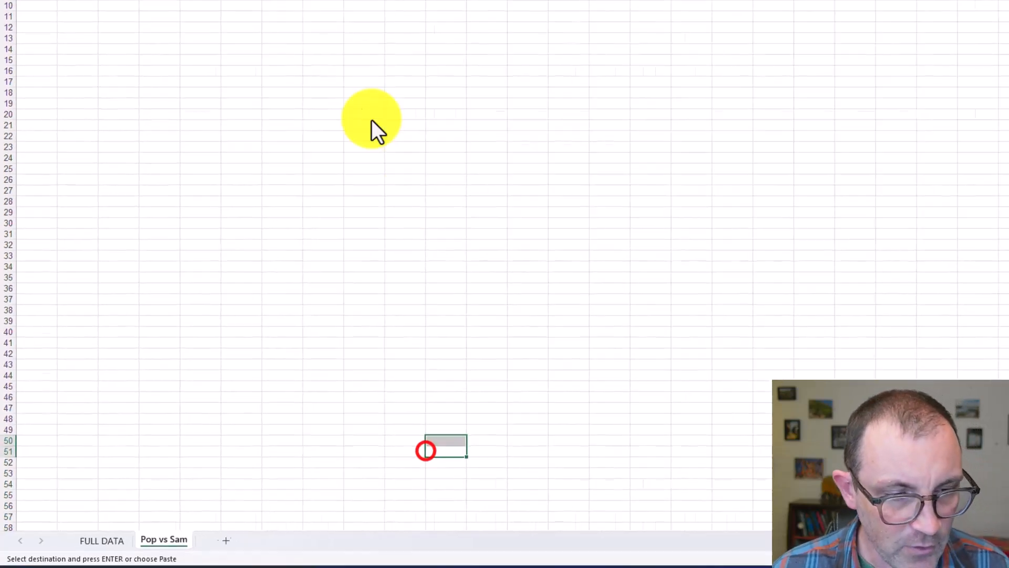
Paste the copied faculty enrolment table into the Pop vs Sam sheet starting at C2
left_click(67, 151)
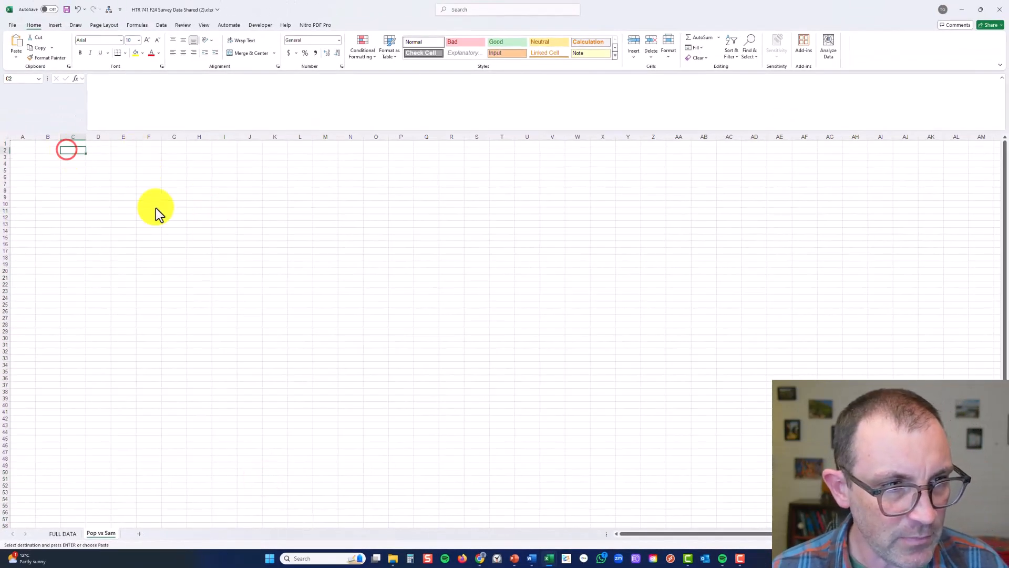
key("ctrl+v")
left_click(152, 174)
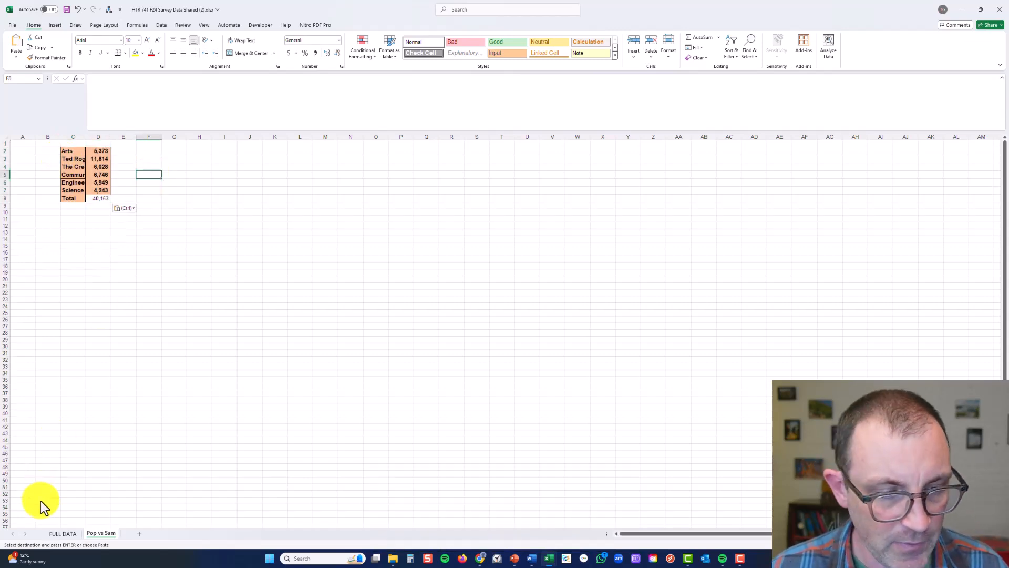
left_click_drag(64, 151, 106, 201)
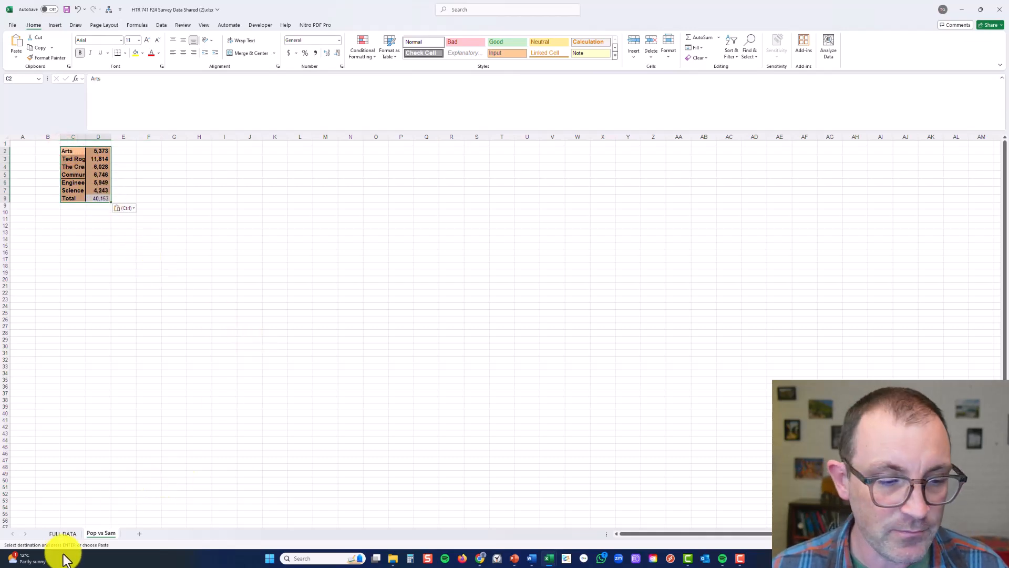
Insert a PivotTable from all columns of the FULL DATA sheet (A:CN), placed on the existing Pop vs Sam sheet at C15
left_click(68, 536)
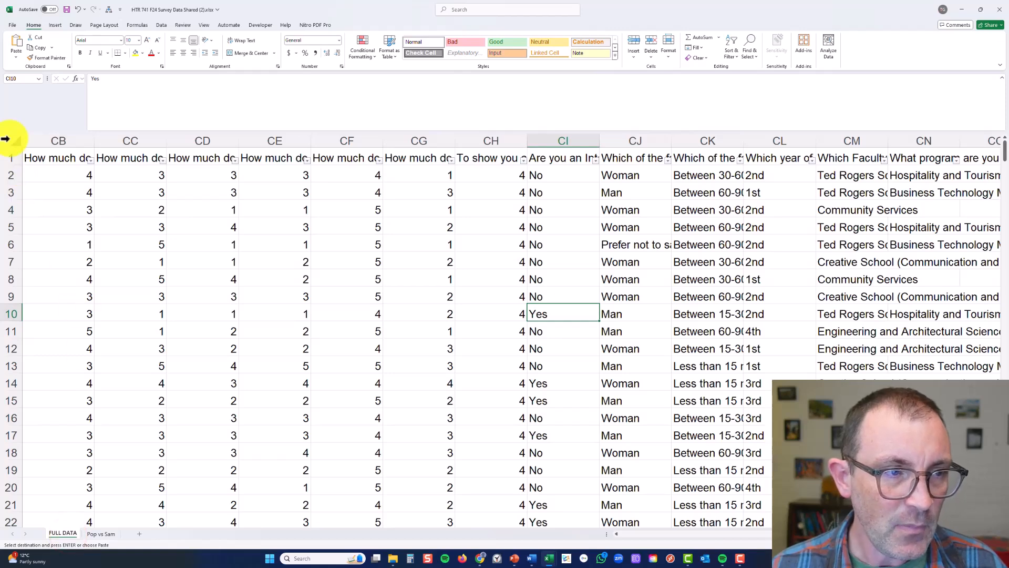
left_click(6, 139)
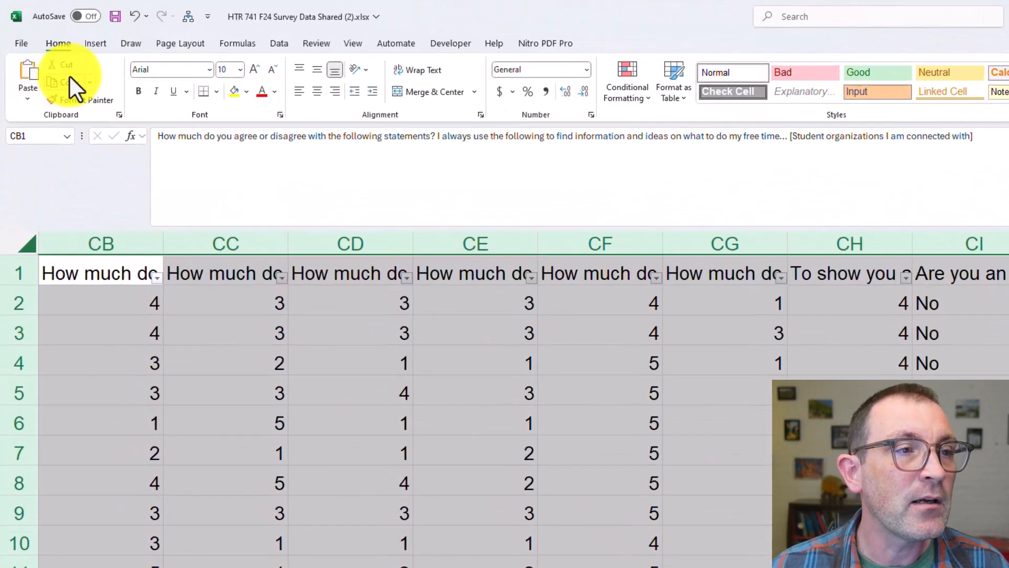
left_click(95, 43)
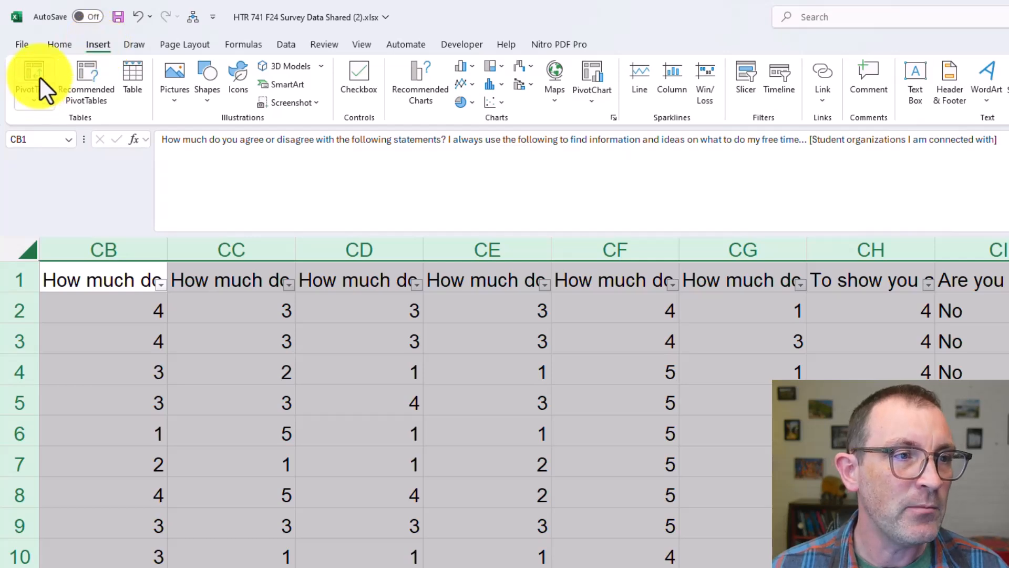
left_click(42, 77)
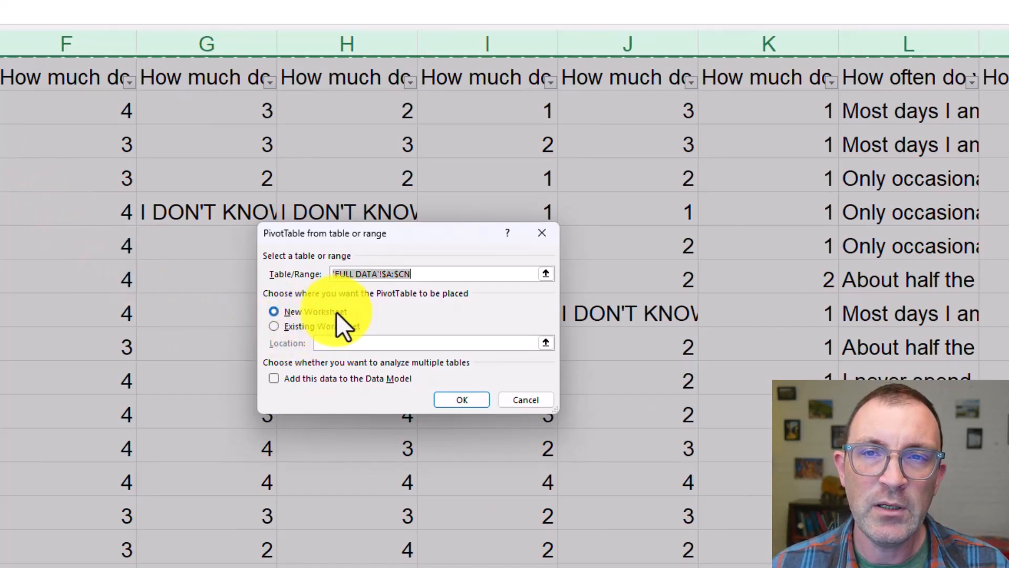
left_click(332, 328)
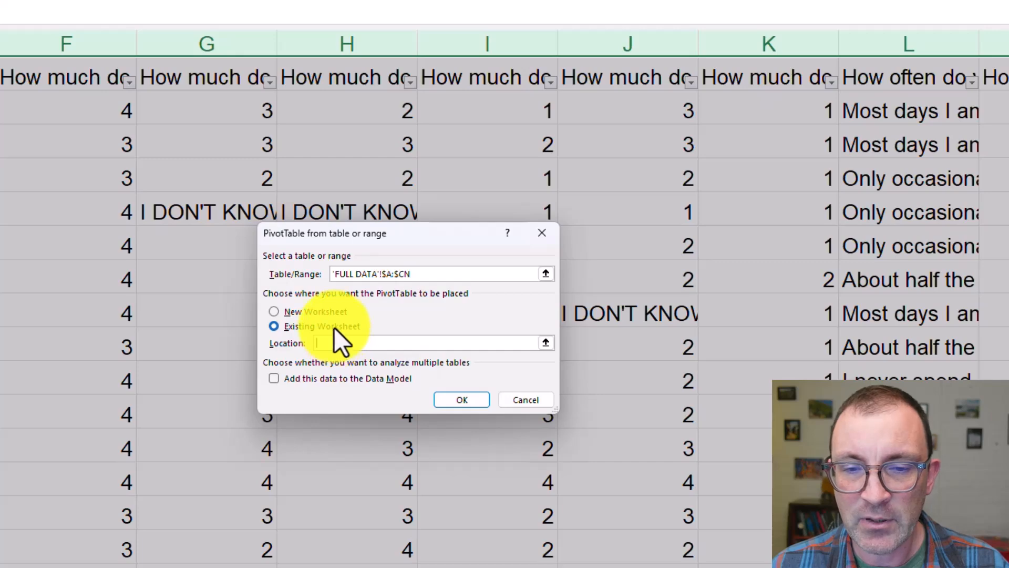
left_click(544, 343)
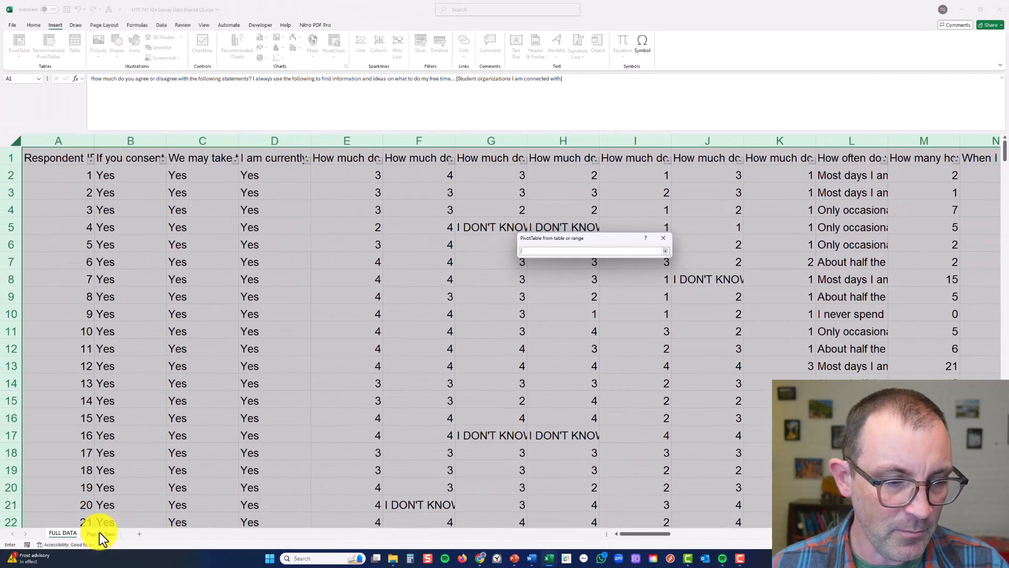
left_click(100, 532)
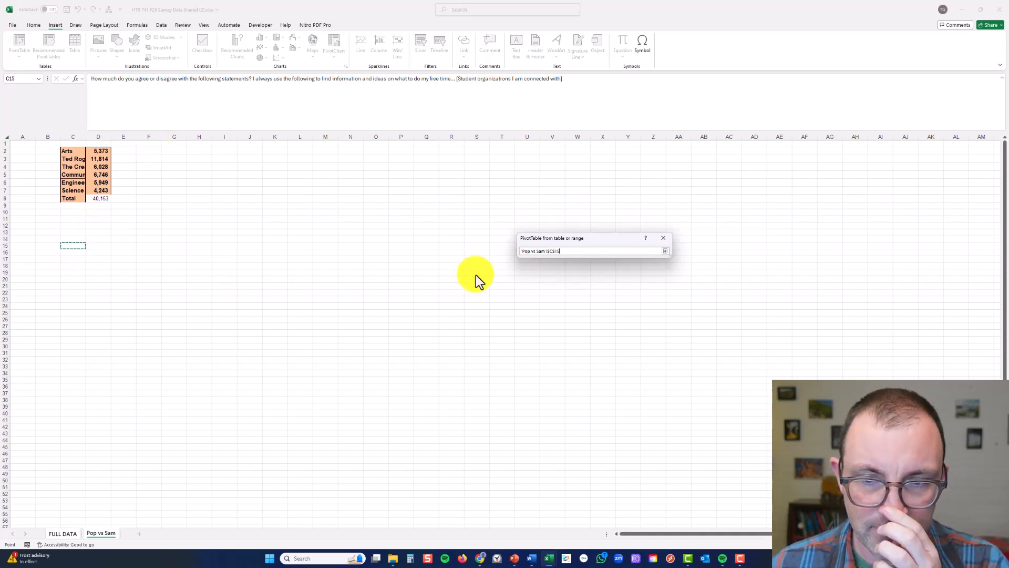
key("Return")
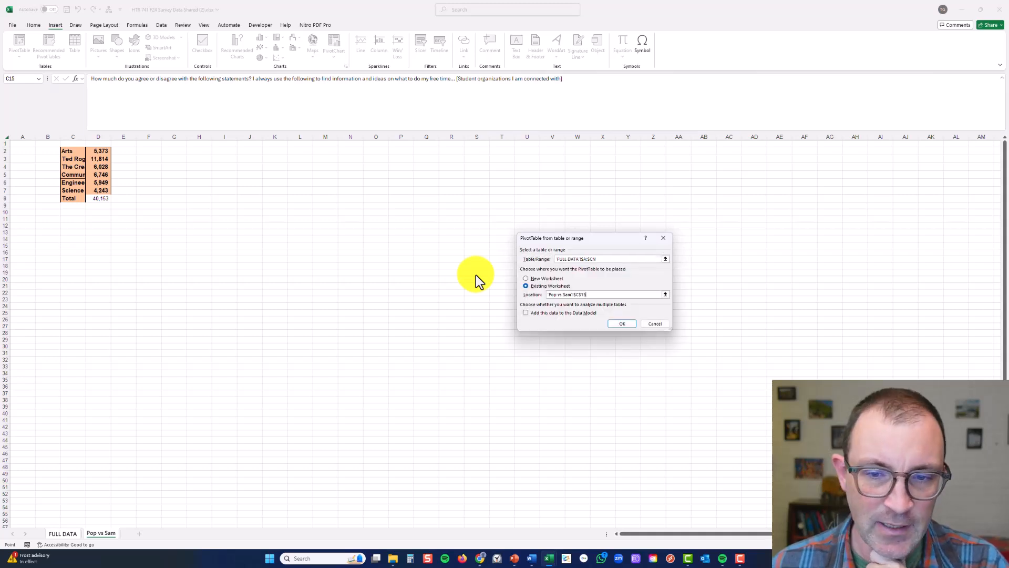
key("Return")
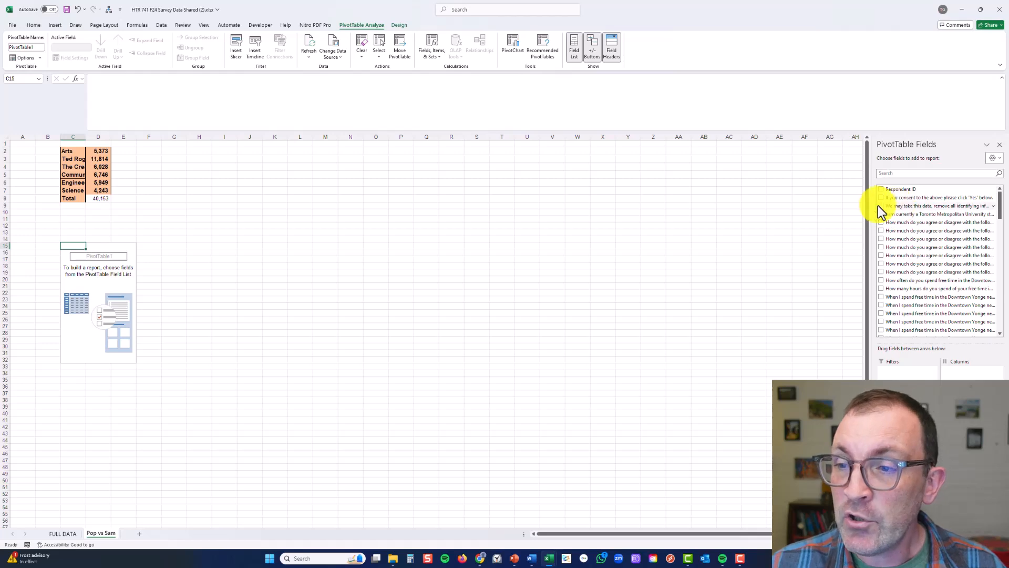
Widen the PivotTable Fields pane to make the long survey question names readable, and toggle the field list off and back on
left_click_drag(872, 160, 705, 188)
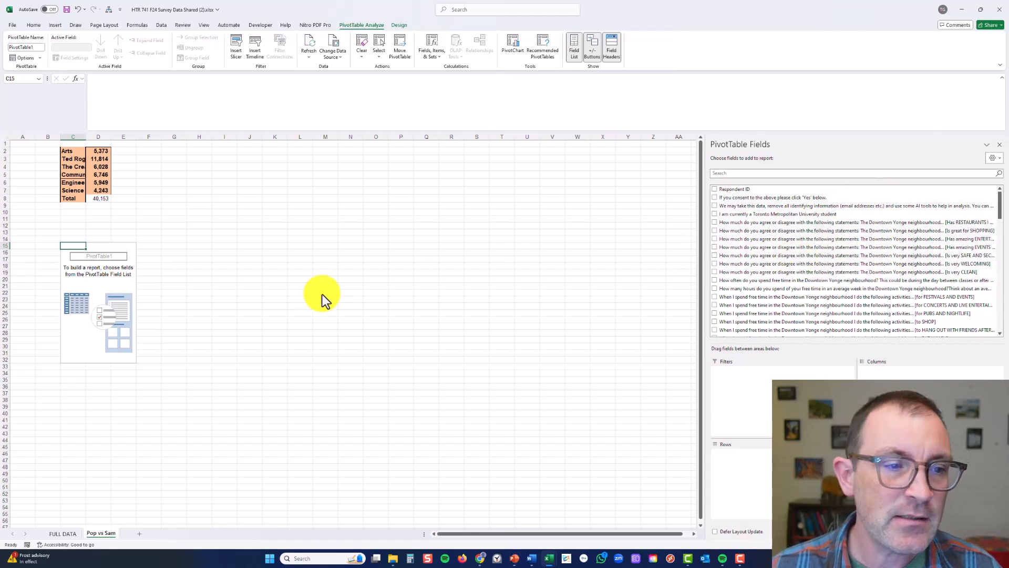
left_click(95, 276)
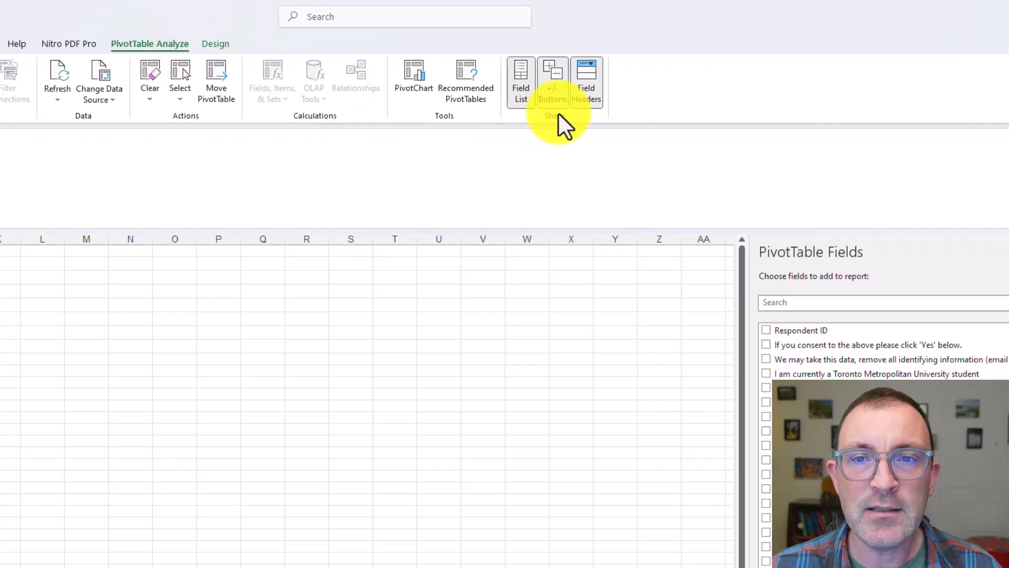
left_click(514, 90)
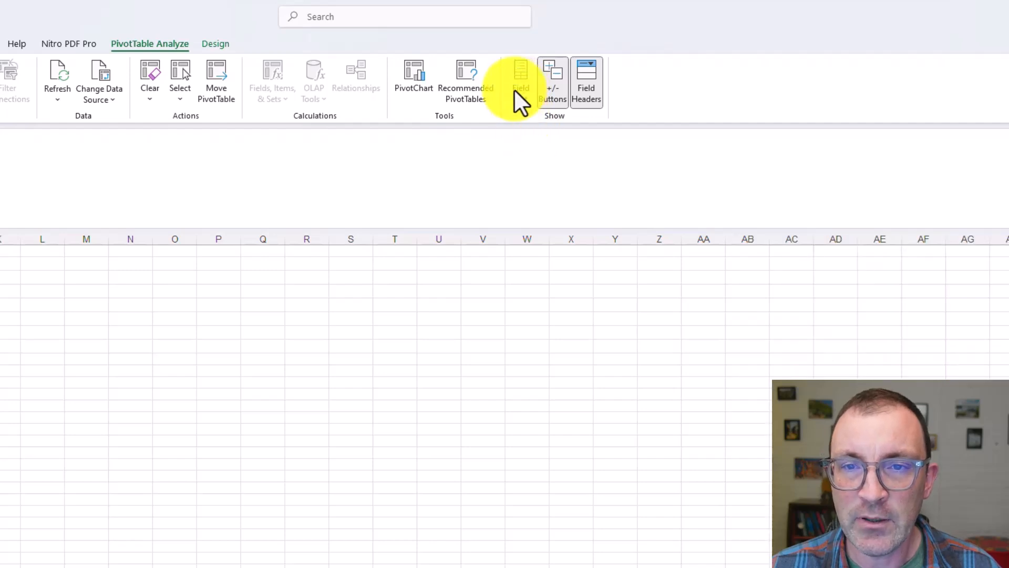
left_click(514, 90)
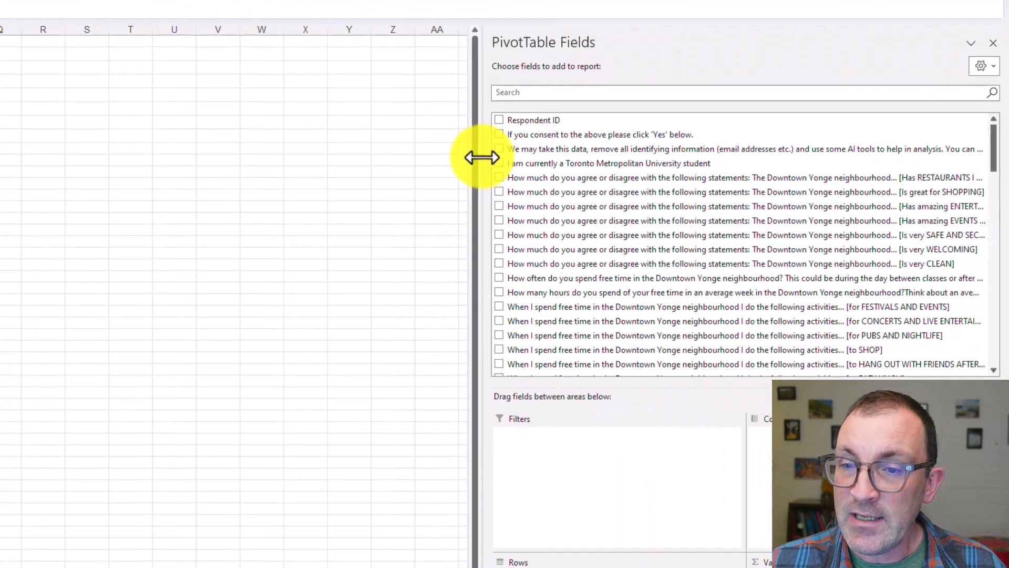
left_click_drag(749, 366, 626, 383)
left_click_drag(358, 173, 351, 173)
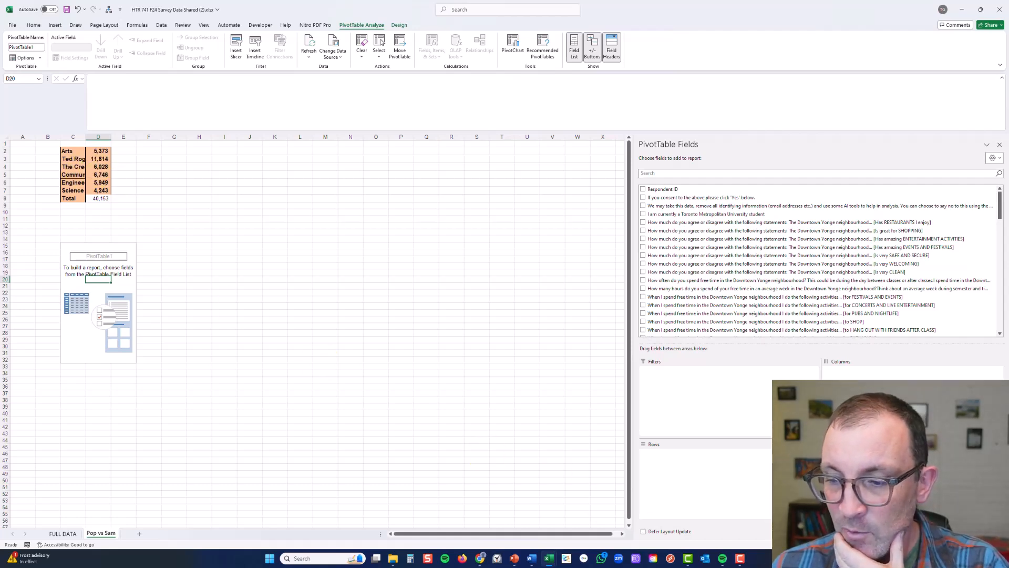
Search the PivotTable fields for "facul" and add "Which Faculty are you a student with?" to both Rows and Values
left_click(985, 545)
left_click(985, 545)
left_click(985, 545)
left_click(985, 545)
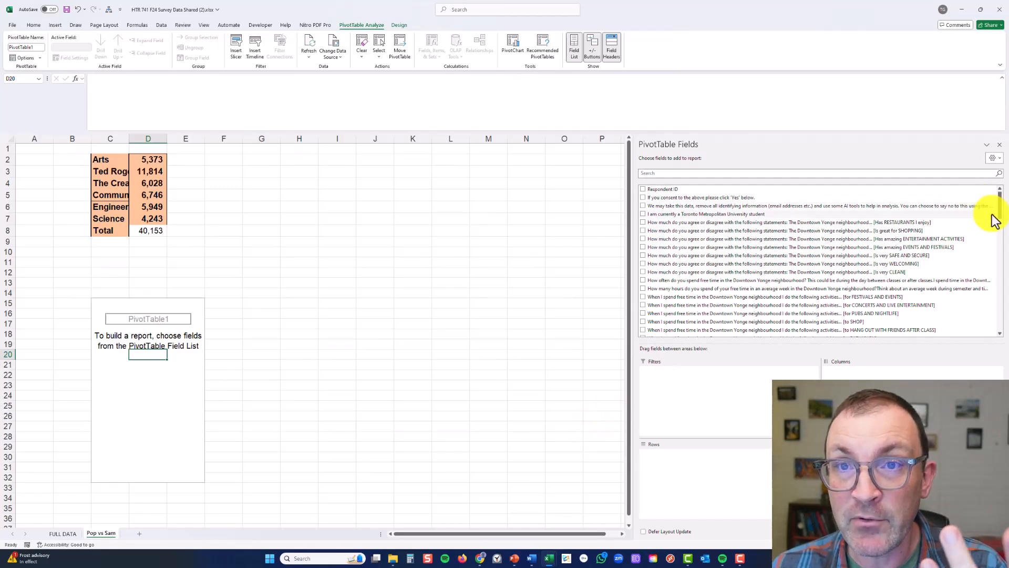
left_click_drag(1000, 208, 1000, 330)
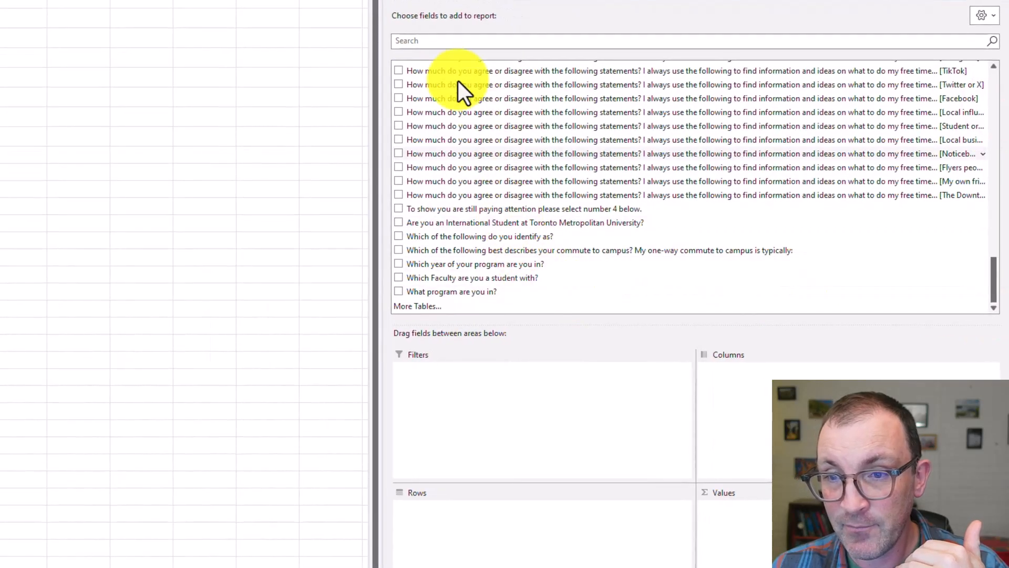
left_click(444, 39)
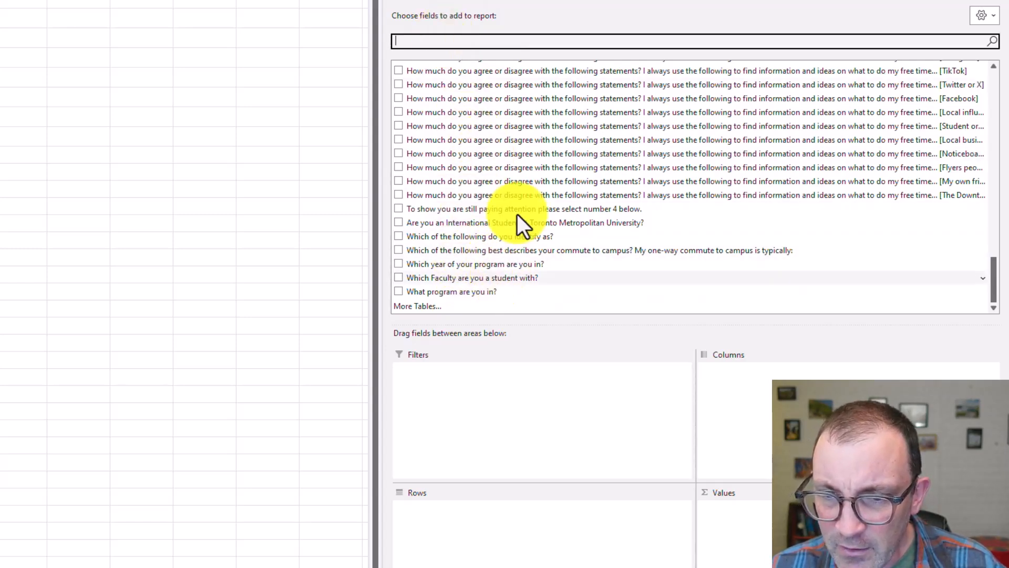
type("facul")
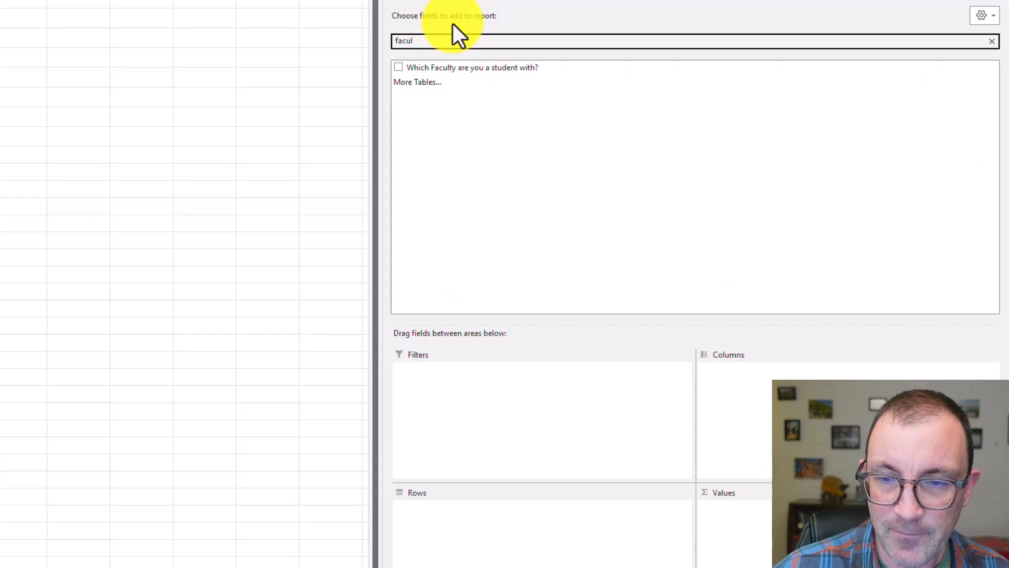
left_click(436, 68)
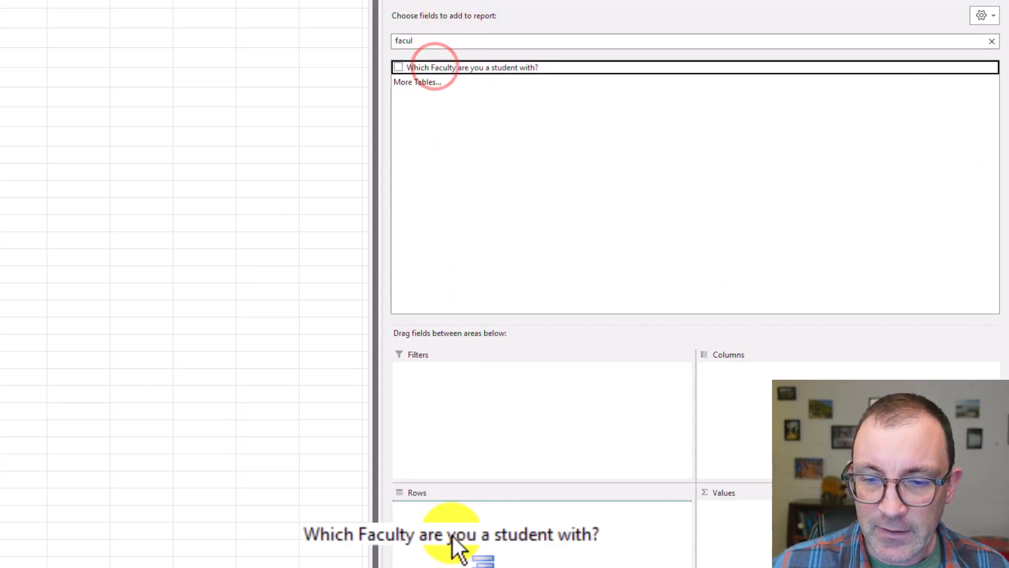
left_click_drag(460, 490, 459, 494)
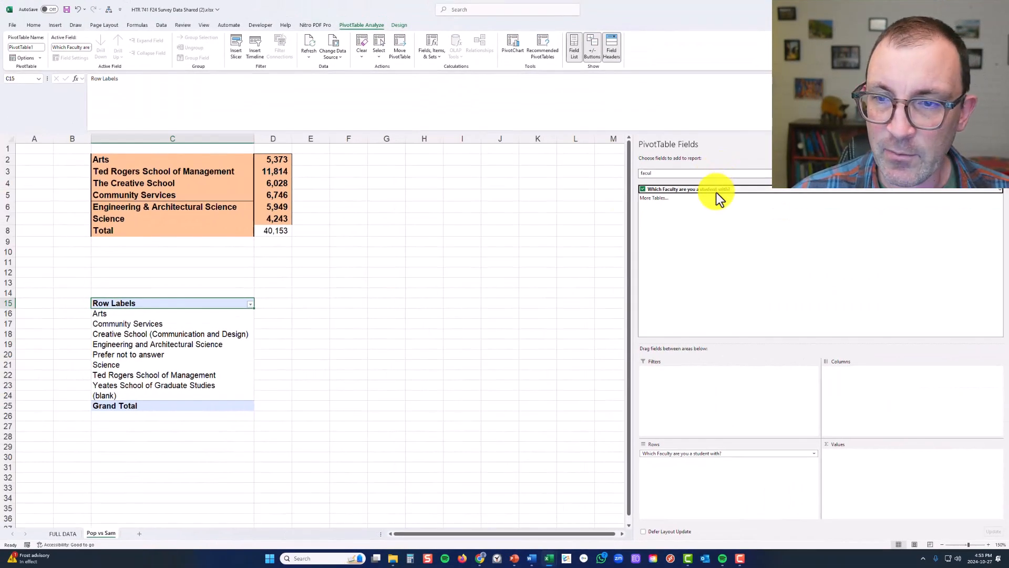
left_click_drag(717, 192, 847, 491)
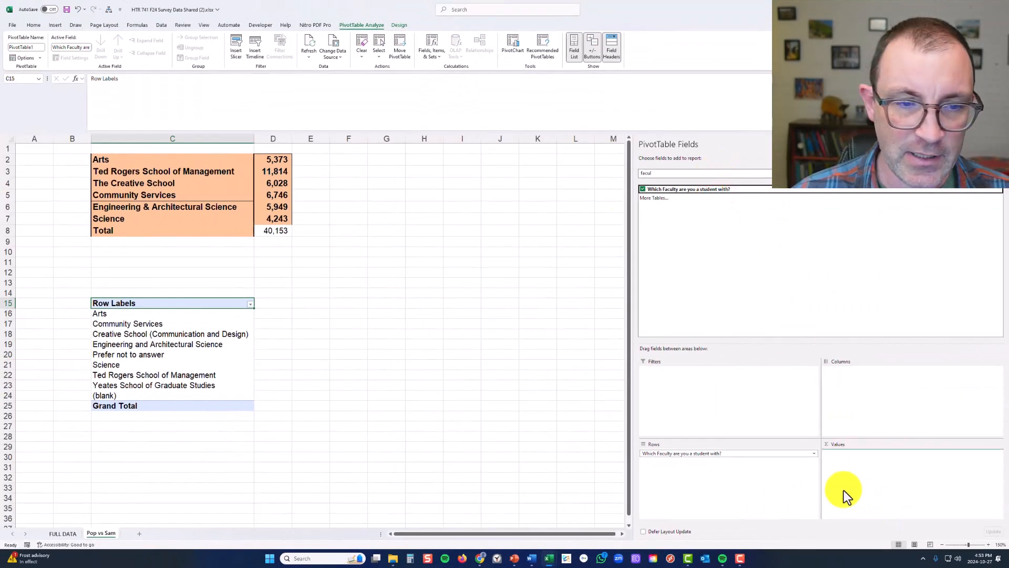
Filter the PivotTable's row labels to exclude Prefer not to answer, Yeates School of Graduate Studies and (blank)
left_click(524, 346)
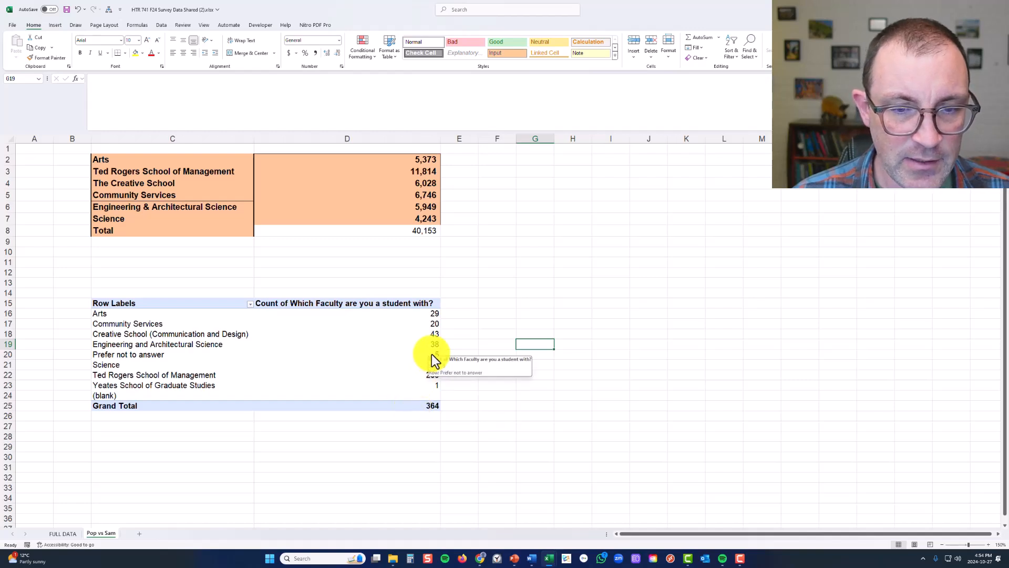
left_click_drag(431, 354, 207, 361)
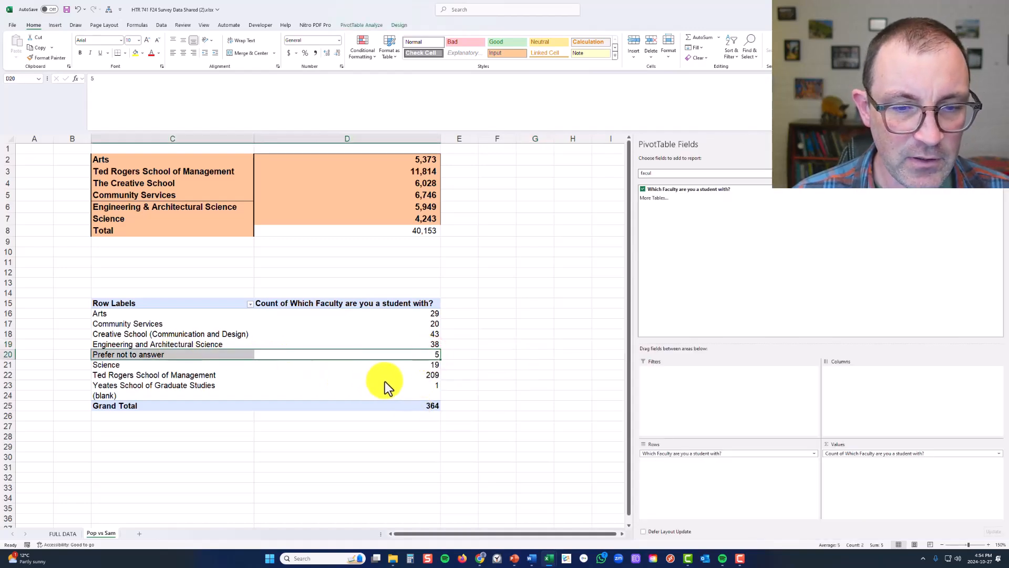
left_click_drag(396, 386, 210, 392)
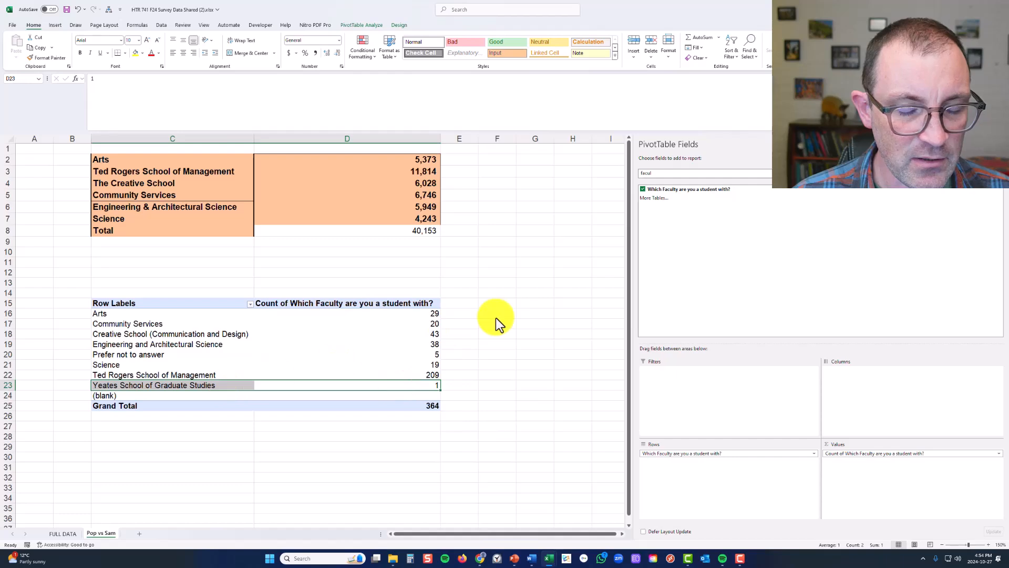
left_click(242, 312)
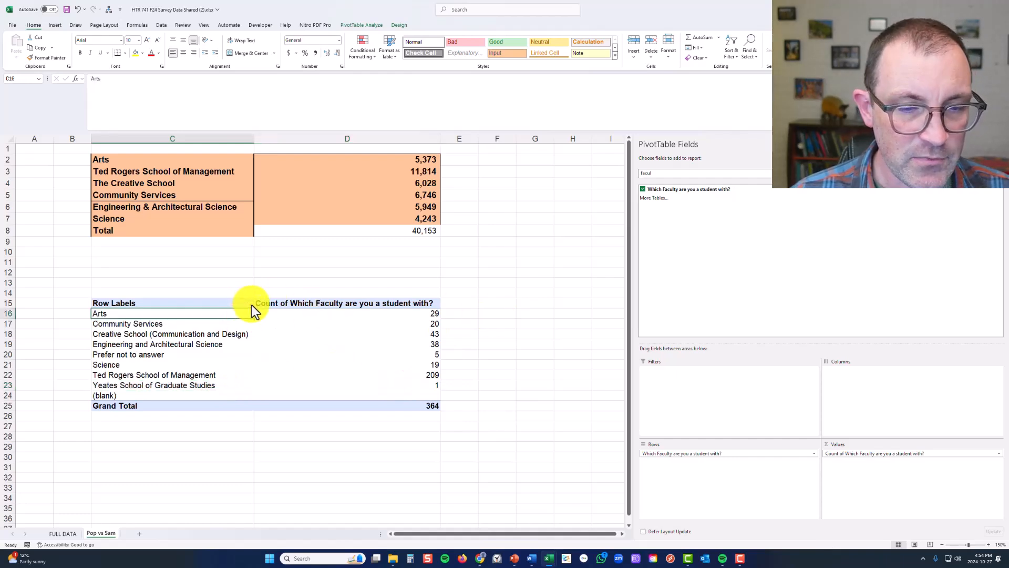
left_click(250, 303)
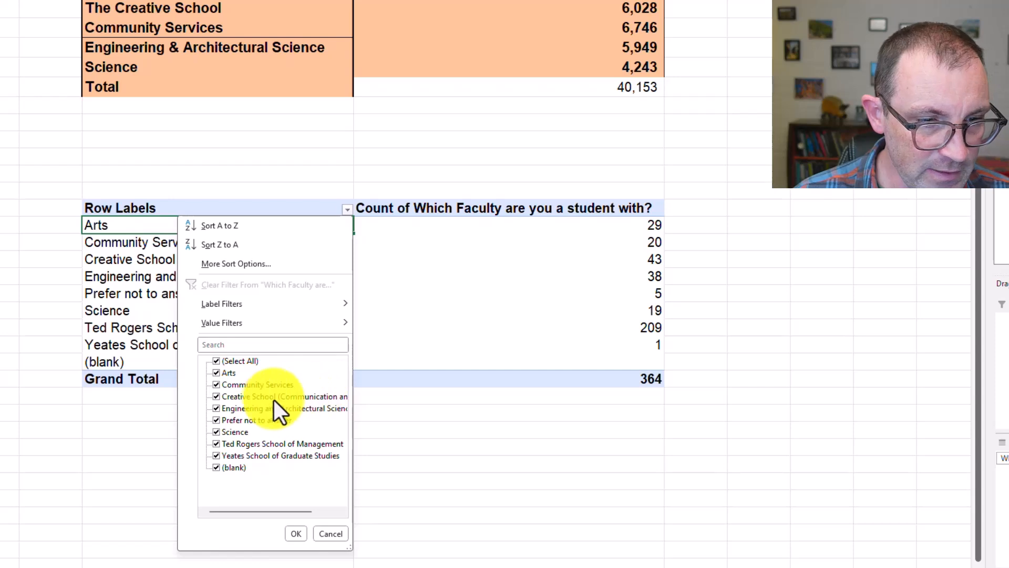
left_click(259, 420)
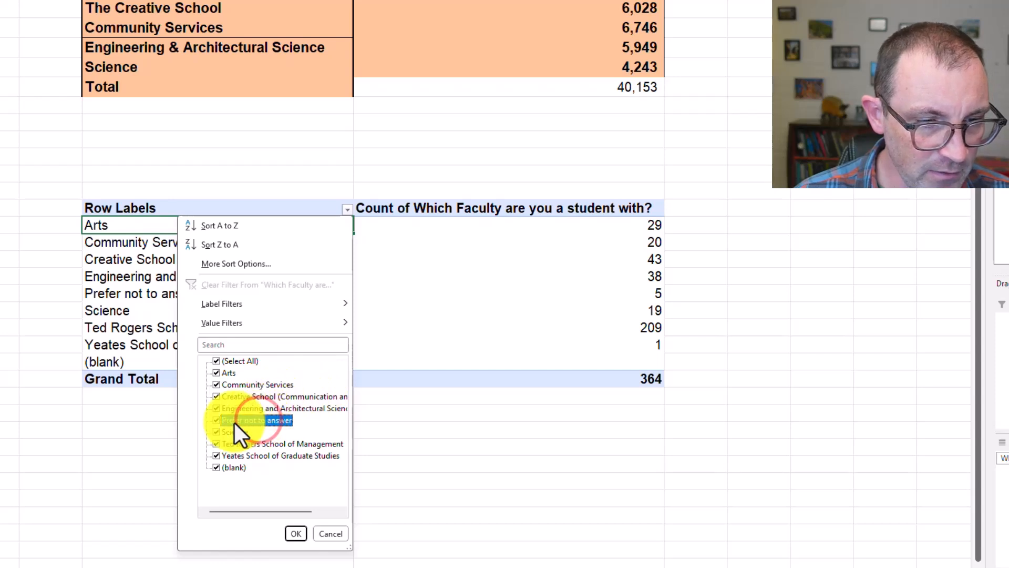
left_click(213, 455)
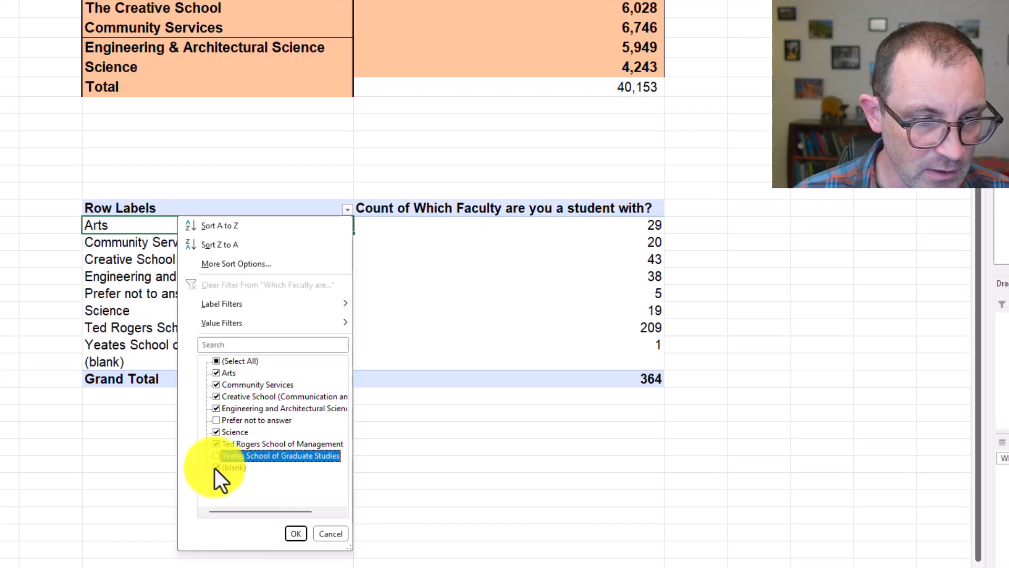
left_click(215, 467)
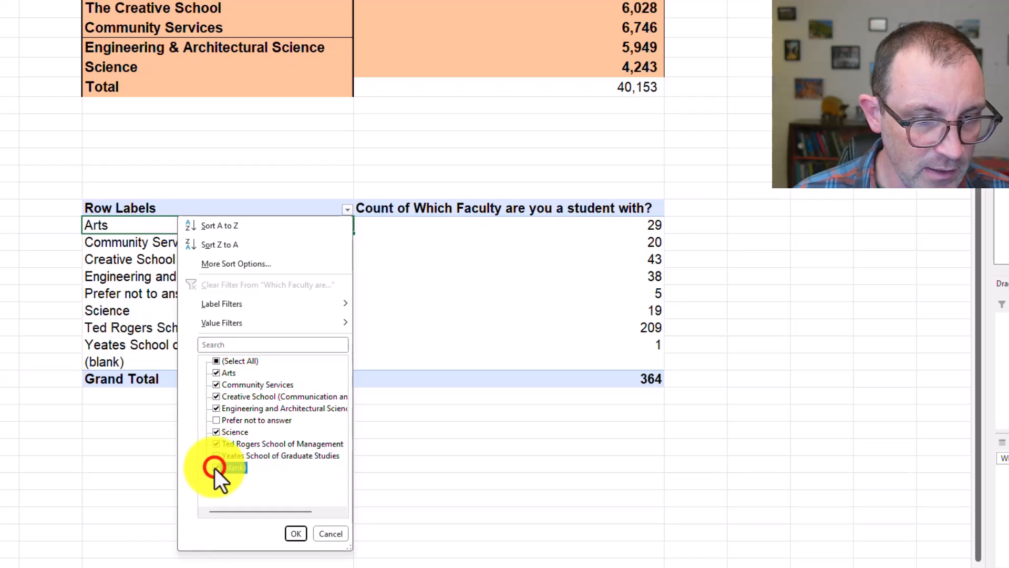
left_click(295, 535)
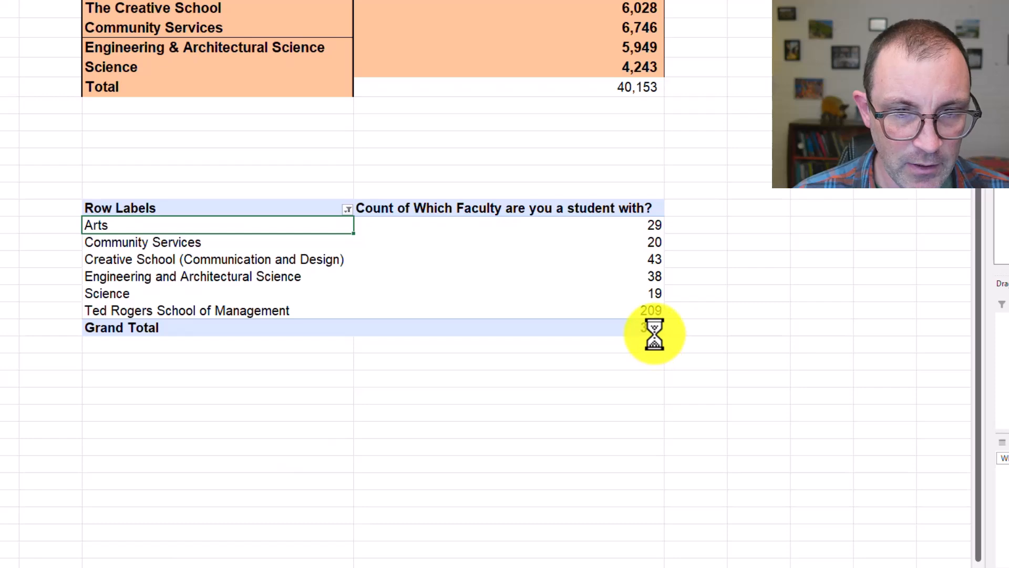
left_click(759, 240)
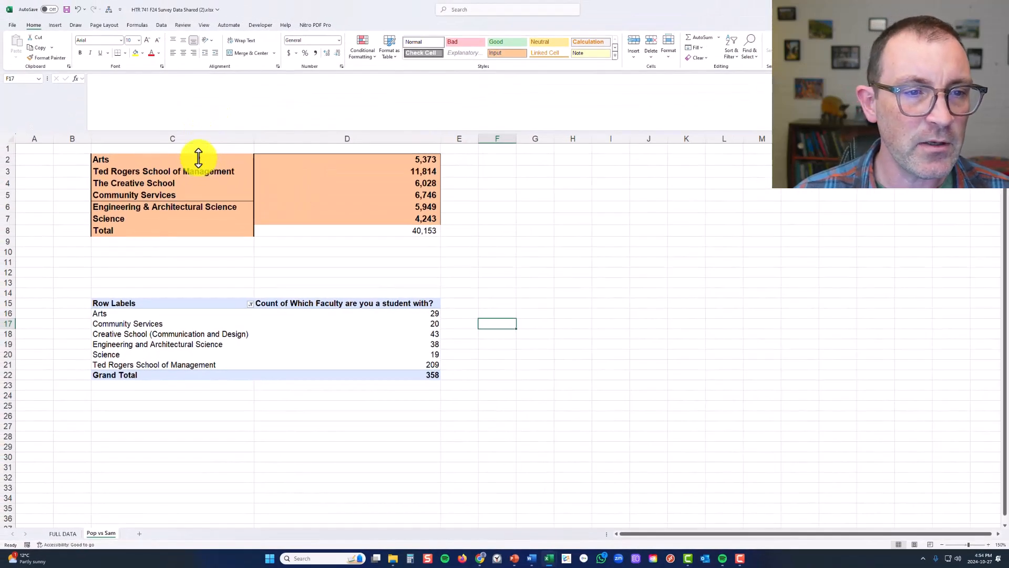
Move the faculty enrolment table from C2:D8 to G15, beside the PivotTable
left_click_drag(198, 157, 376, 229)
key("ctrl+x")
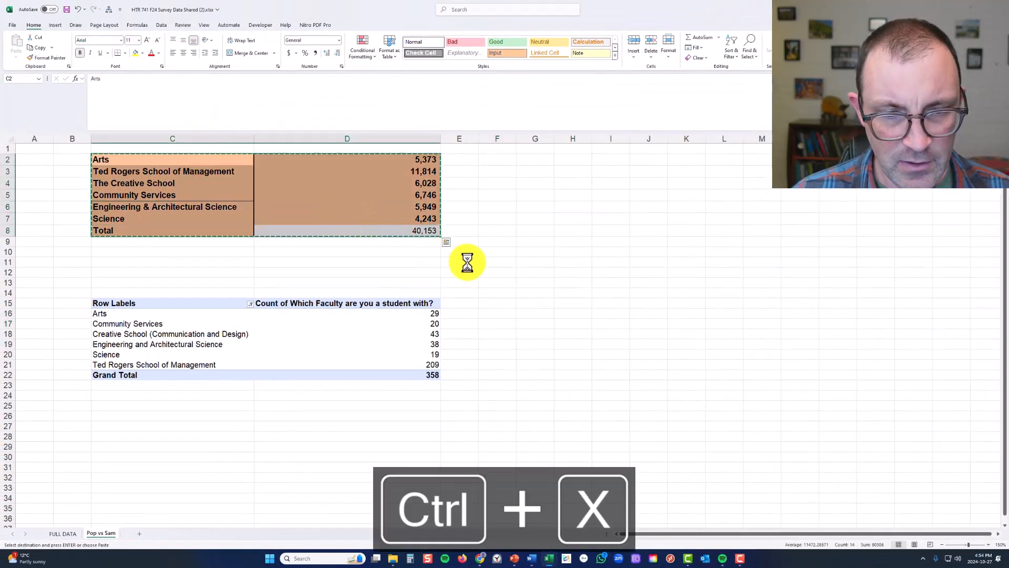
left_click(528, 304)
key("ctrl+v")
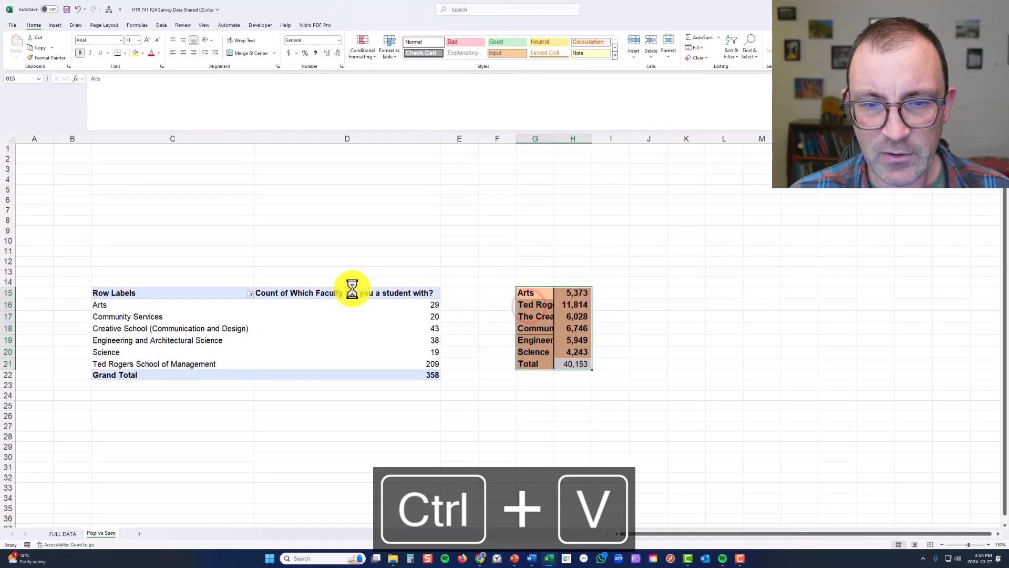
Delete the empty rows 2 to 13 above the two faculty tables
left_click_drag(4, 272, 18, 158)
right_click(30, 168)
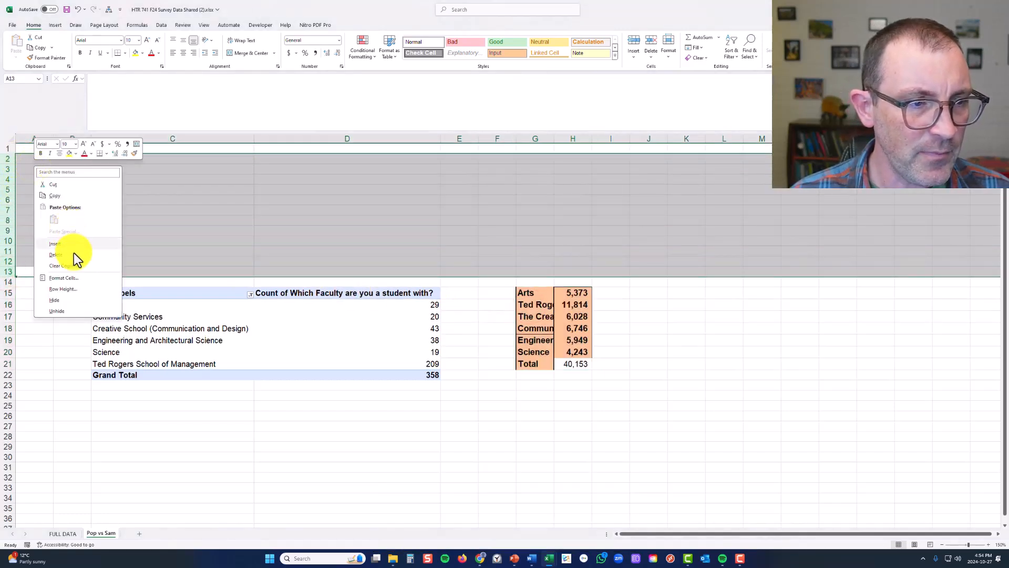
left_click(57, 255)
left_click(558, 265)
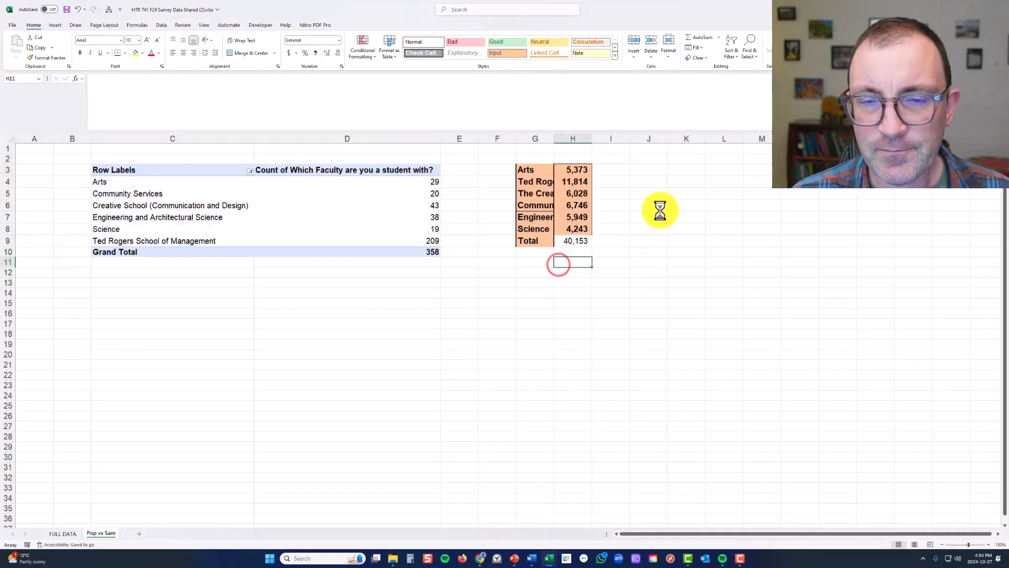
Clear the formatting of F2:I11 around the faculty enrolment table by applying a blank cell's format with Format Painter
left_click(644, 169)
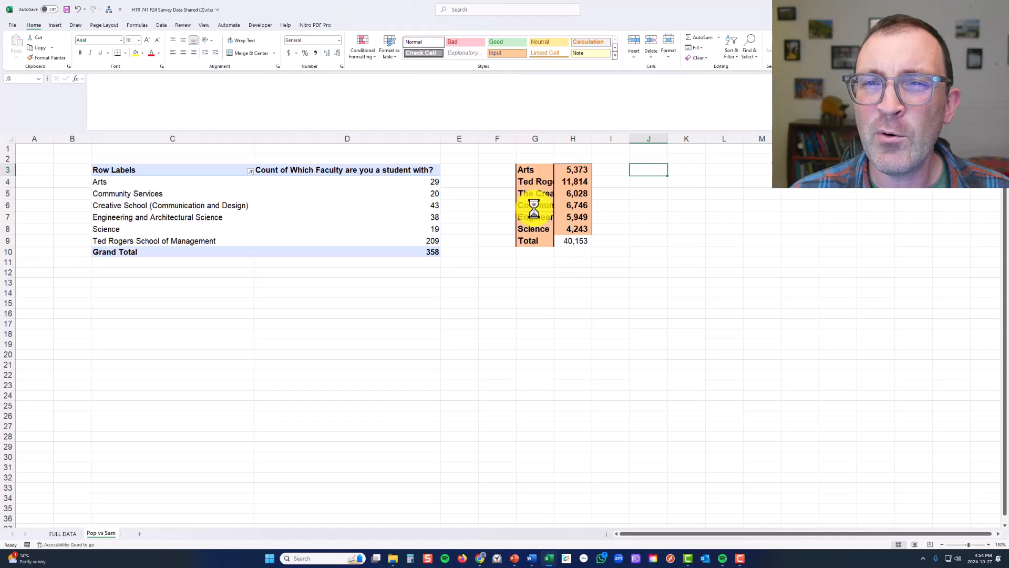
left_click(730, 334)
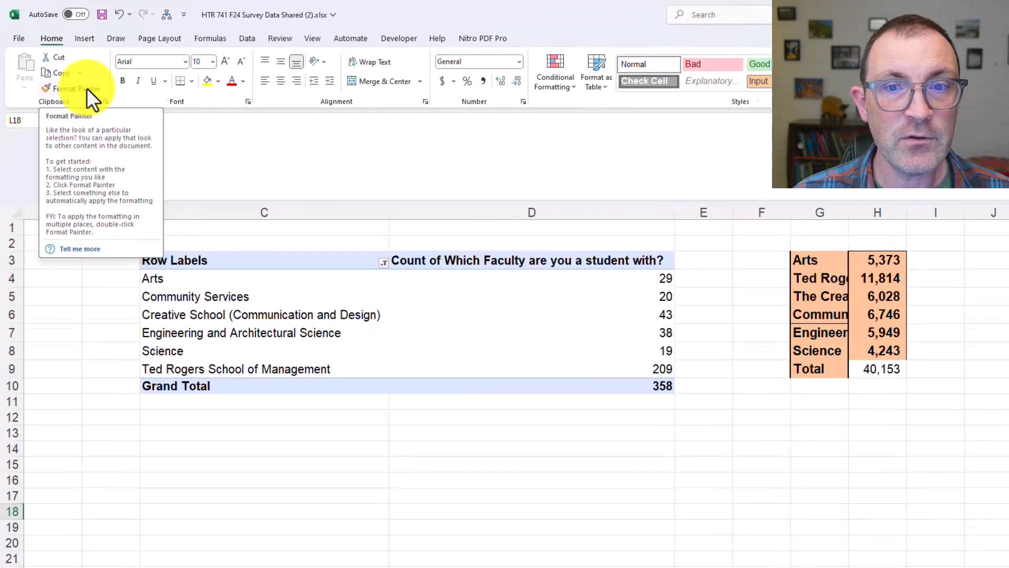
left_click(122, 124)
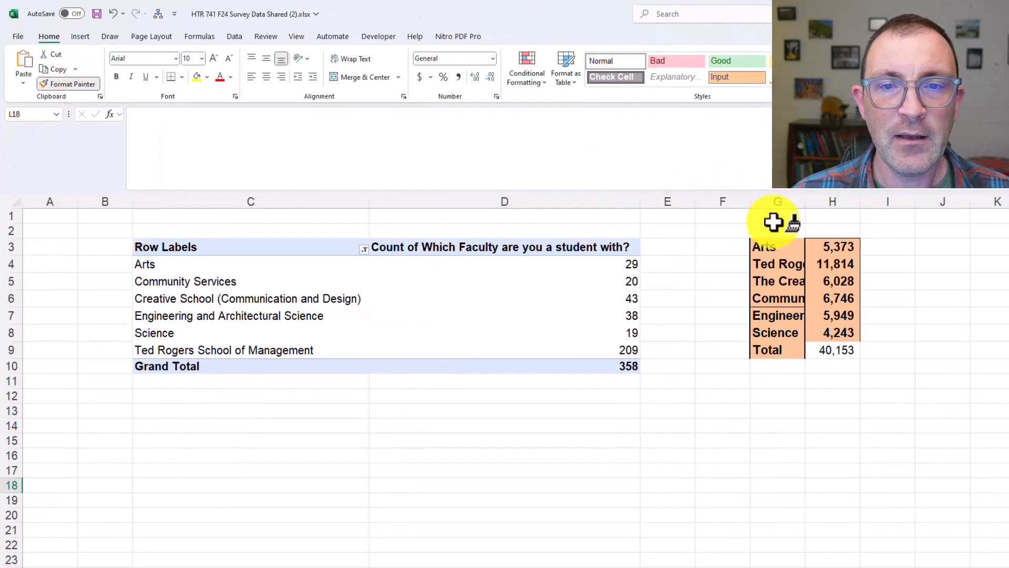
left_click(738, 230)
left_click_drag(794, 270, 879, 378)
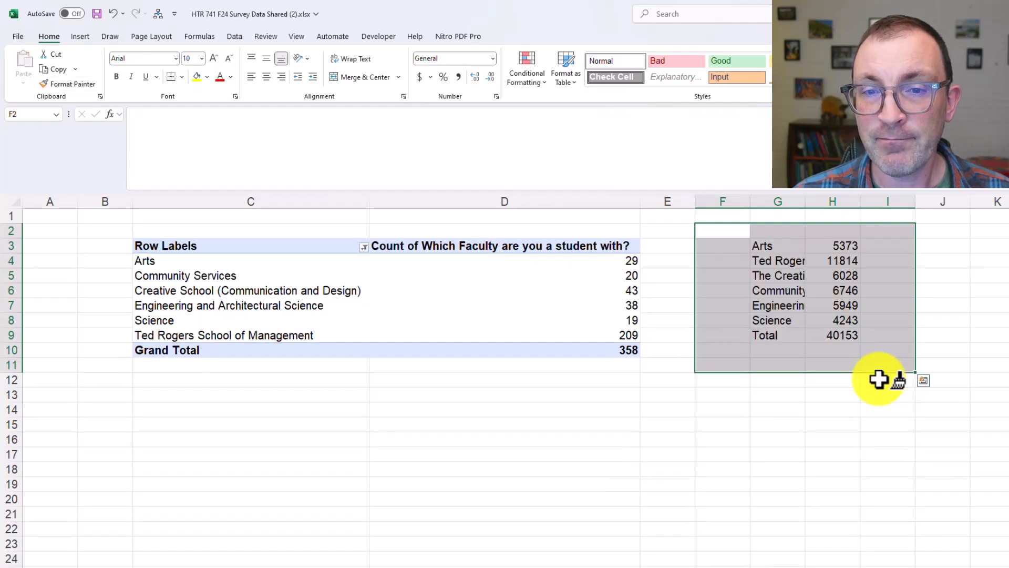
Widen column G to fit the full faculty names
left_click(846, 334)
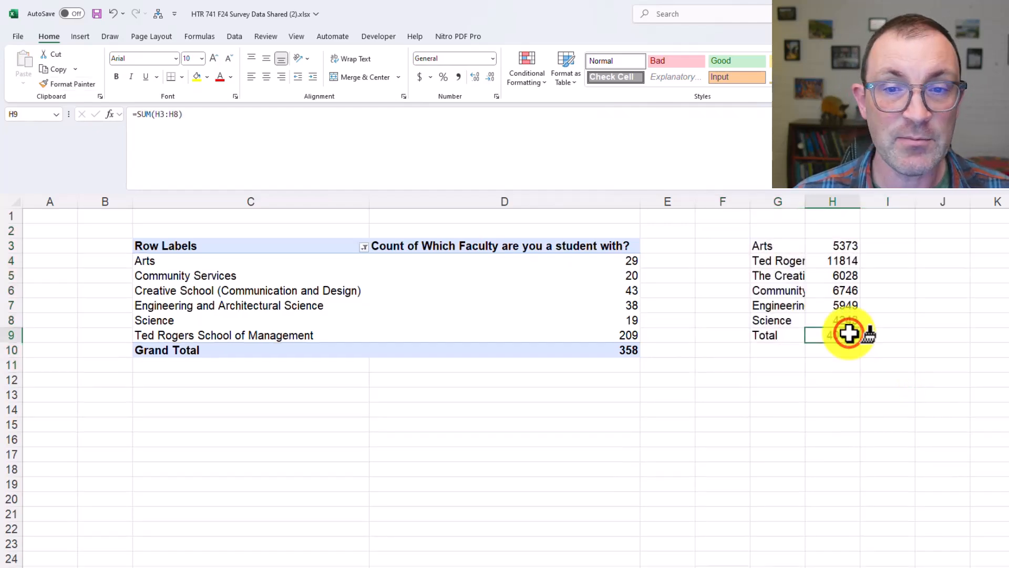
left_click(804, 205)
double_click(805, 204)
double_click(804, 204)
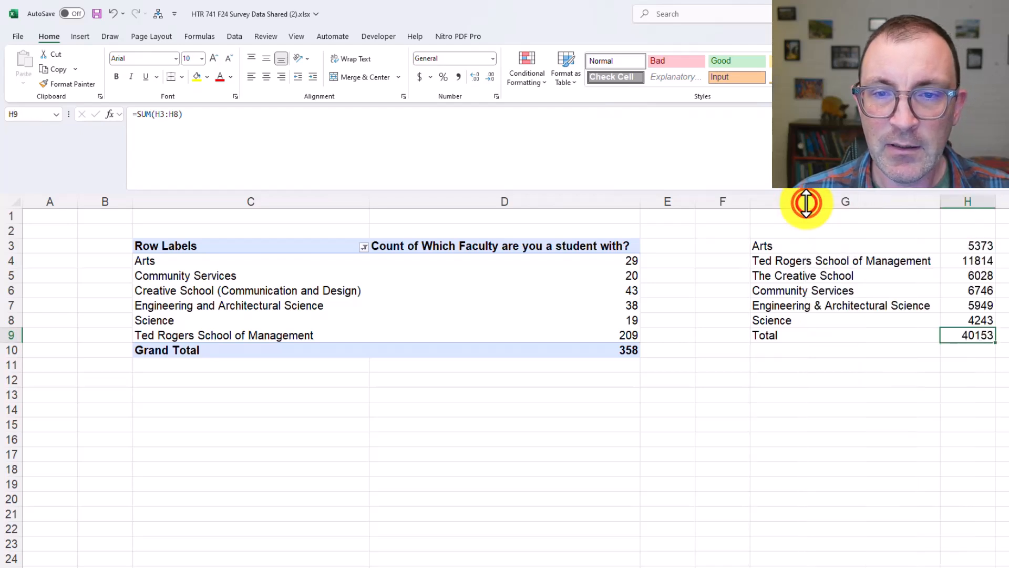
Enter the header "Target Population" in H1 and "n" in H2 above the enrolment figures
left_click(926, 289)
left_click(967, 233)
left_click(971, 217)
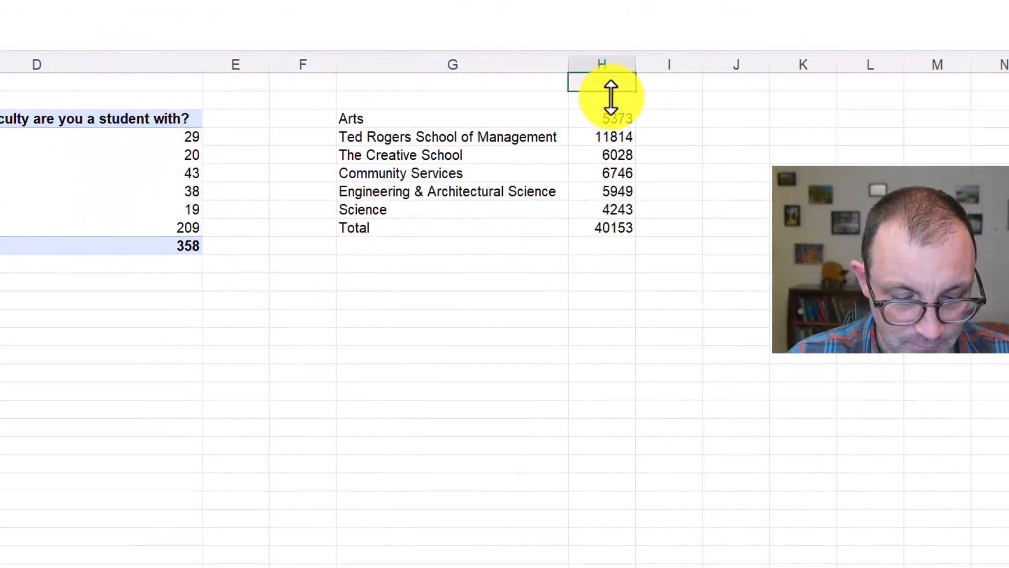
type("Target")
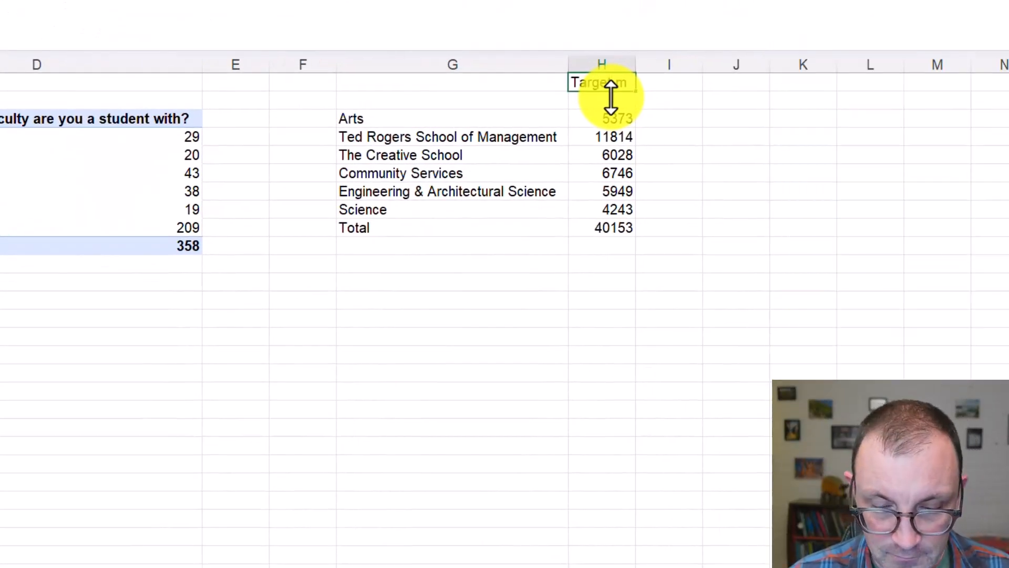
type(" Population")
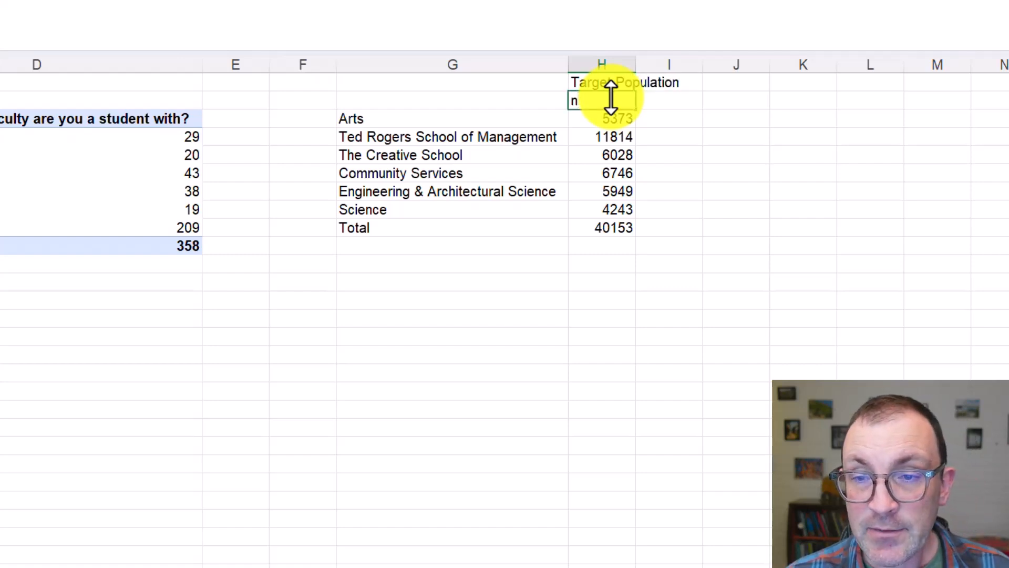
key("Tab")
Enter the header "Sample" in K1 and "n" in K2
left_click(724, 120)
left_click(746, 83)
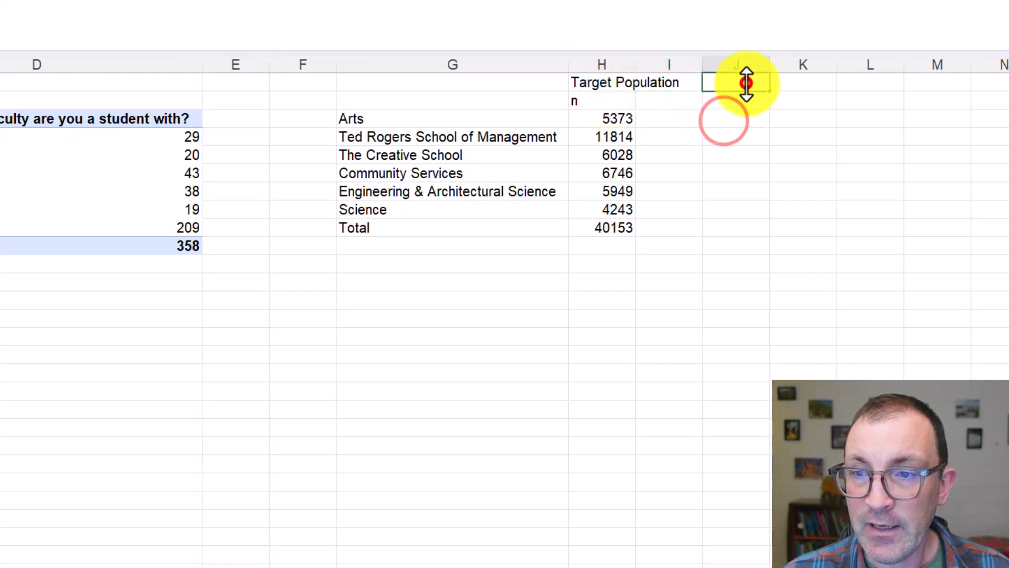
left_click(800, 85)
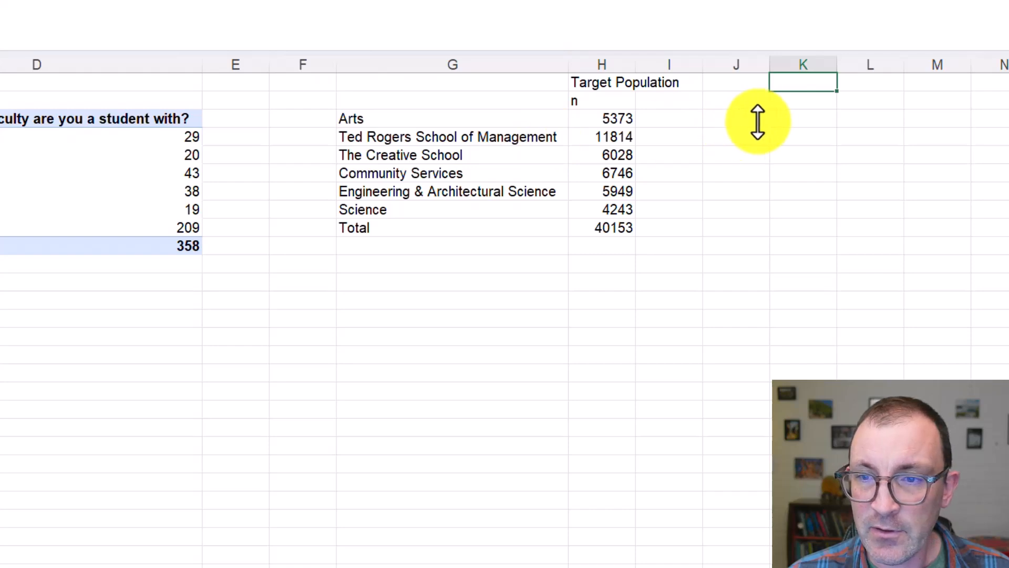
left_click(669, 124)
left_click(749, 111)
left_click(800, 117)
left_click(800, 100)
left_click(802, 87)
type("Sample")
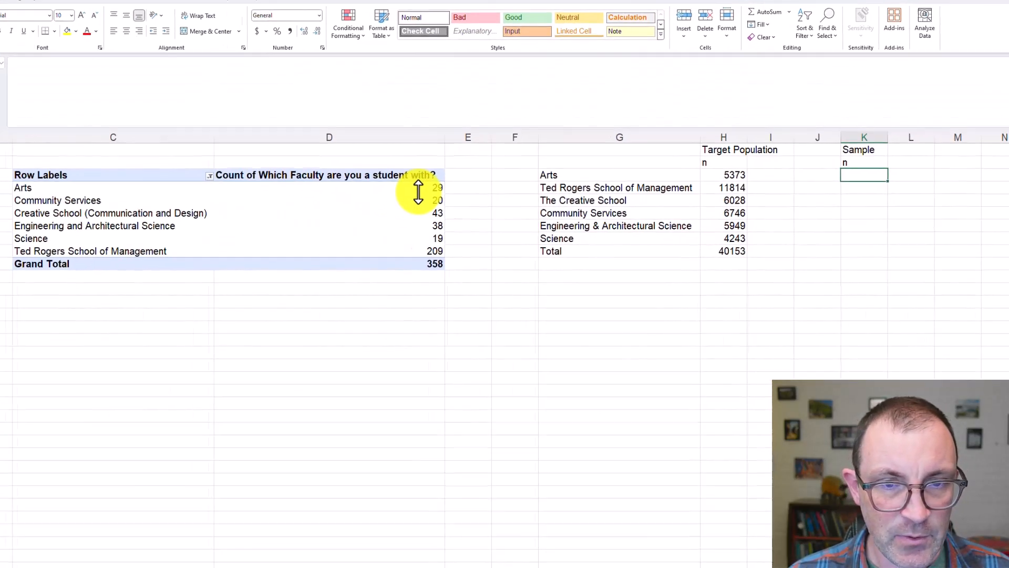
Copy the Arts count from the PivotTable into K3 under the Sample header
left_click(419, 187)
key("ctrl+c")
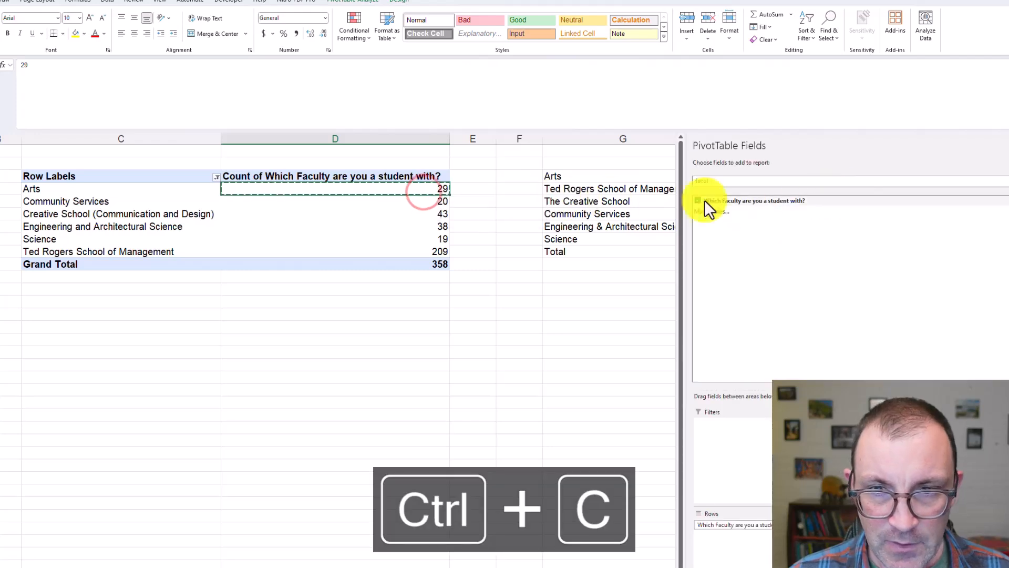
left_click(650, 215)
left_click(851, 178)
key("ctrl+v")
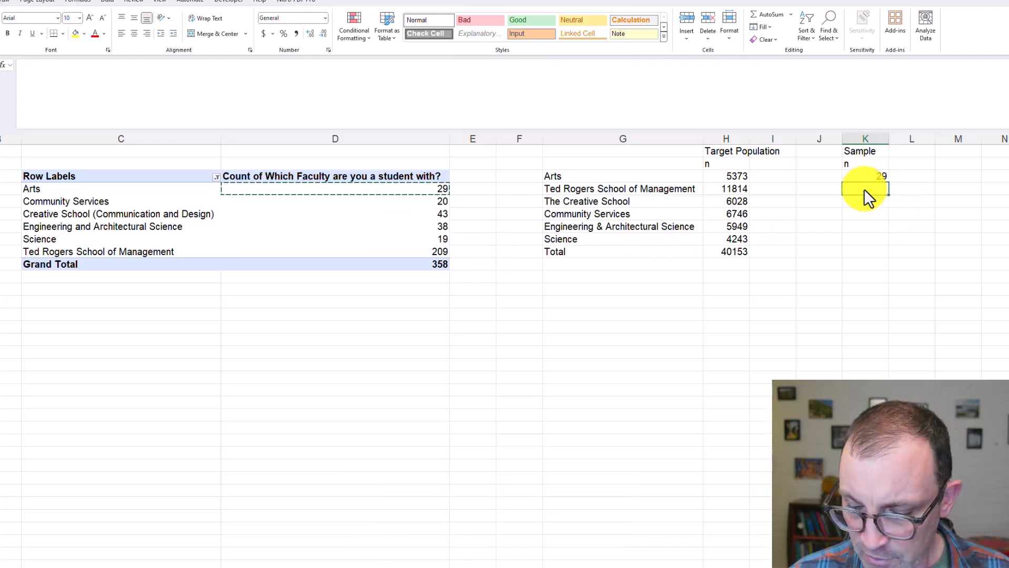
Enter the remaining sample counts 209, 43, 20, 38 and 19 in K4:K8, matching each faculty's PivotTable count
type("209")
key("Return")
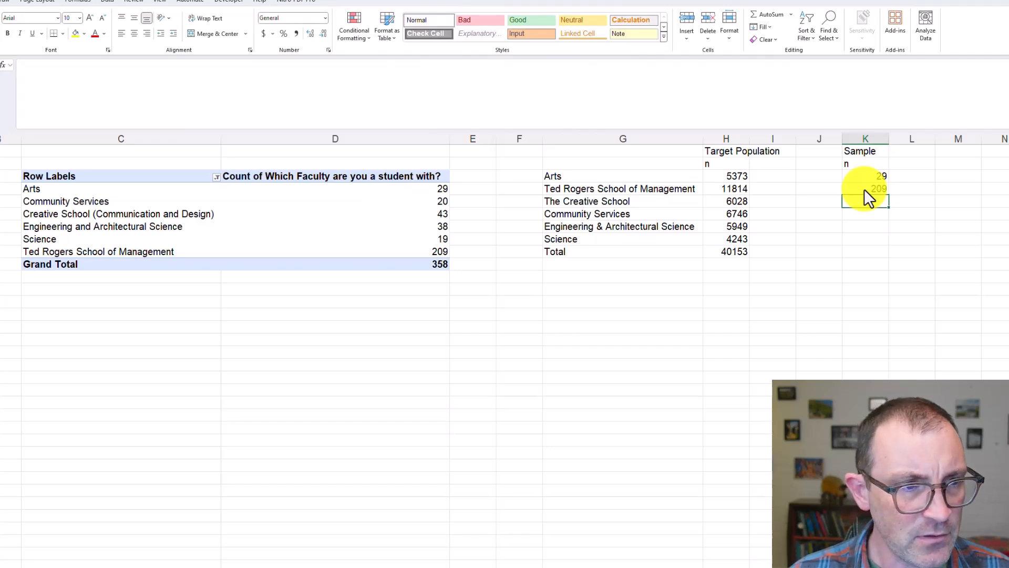
type("43")
key("Return")
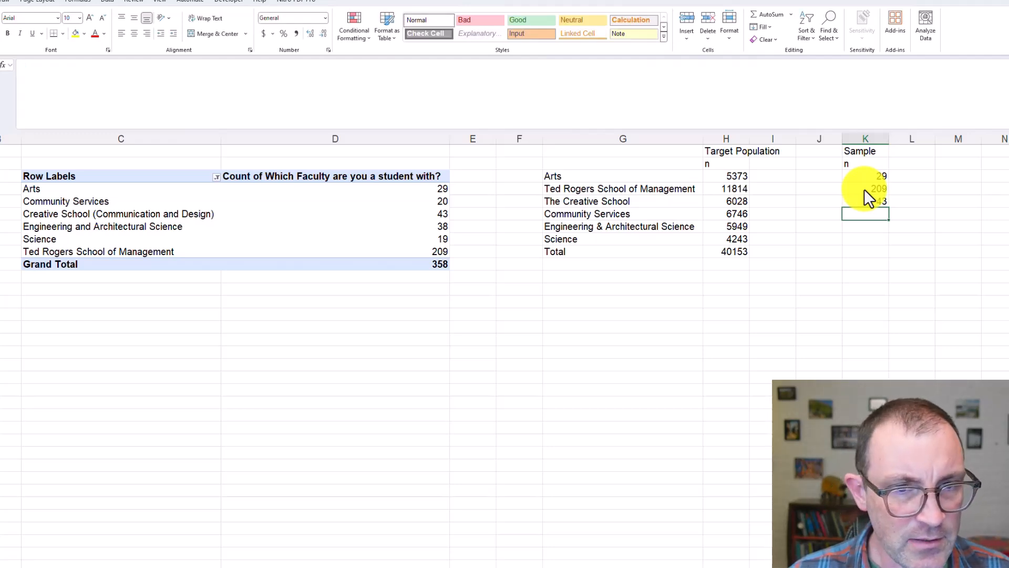
type("20")
key("Return")
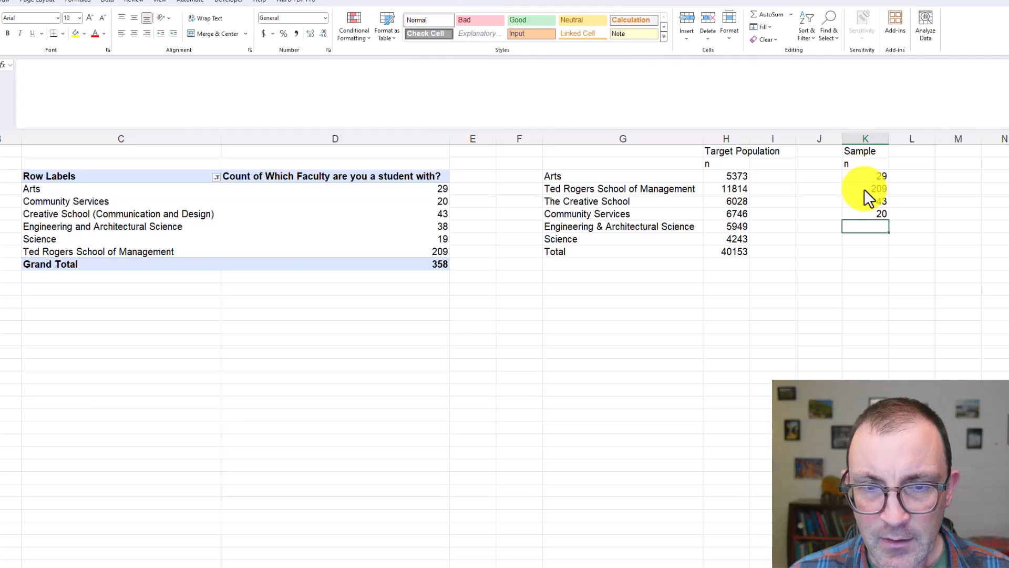
type("38")
key("Return")
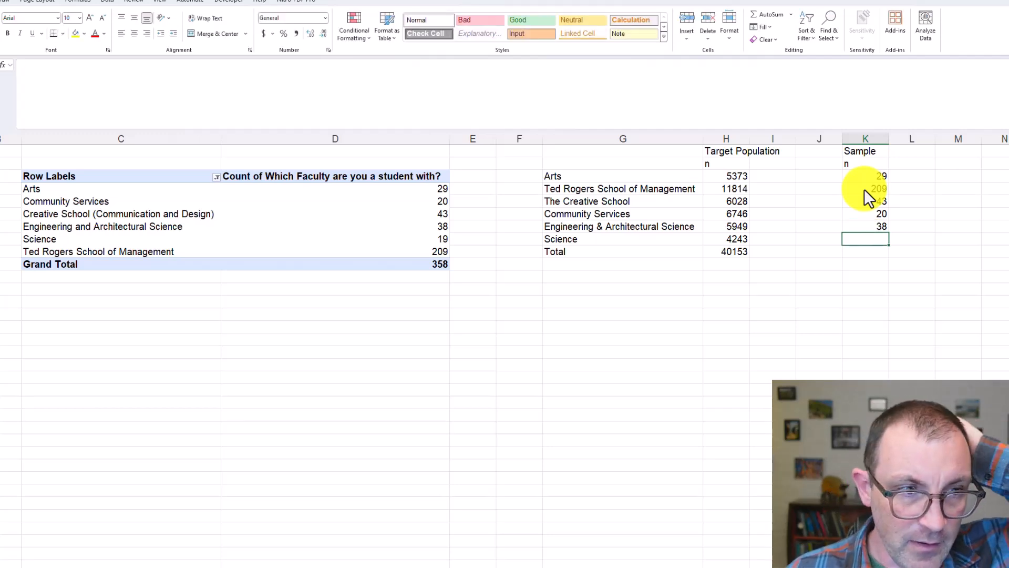
type("19")
key("Return")
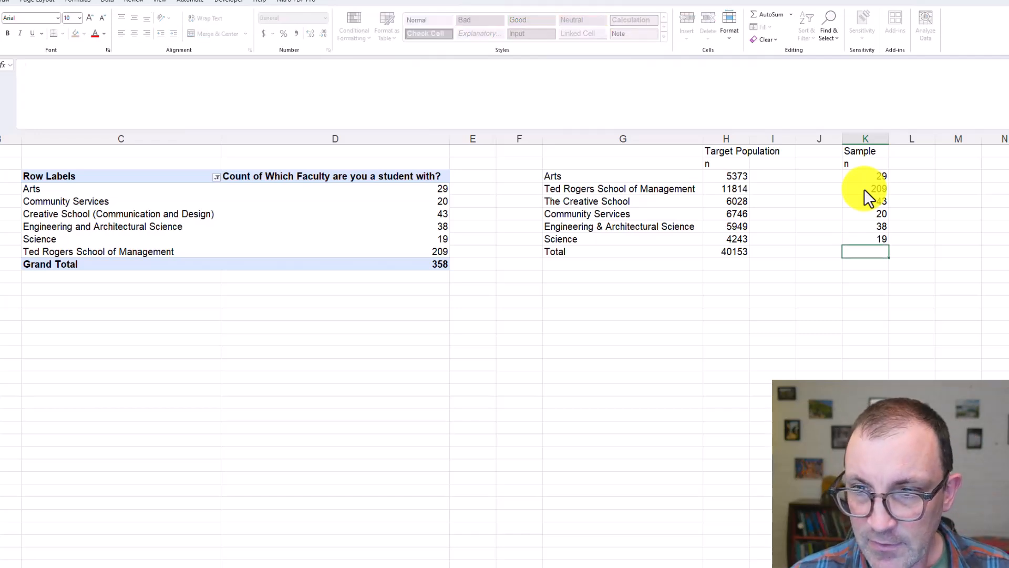
Total the faculty sample counts in K9 with AutoSum
left_click(777, 16)
key("Return")
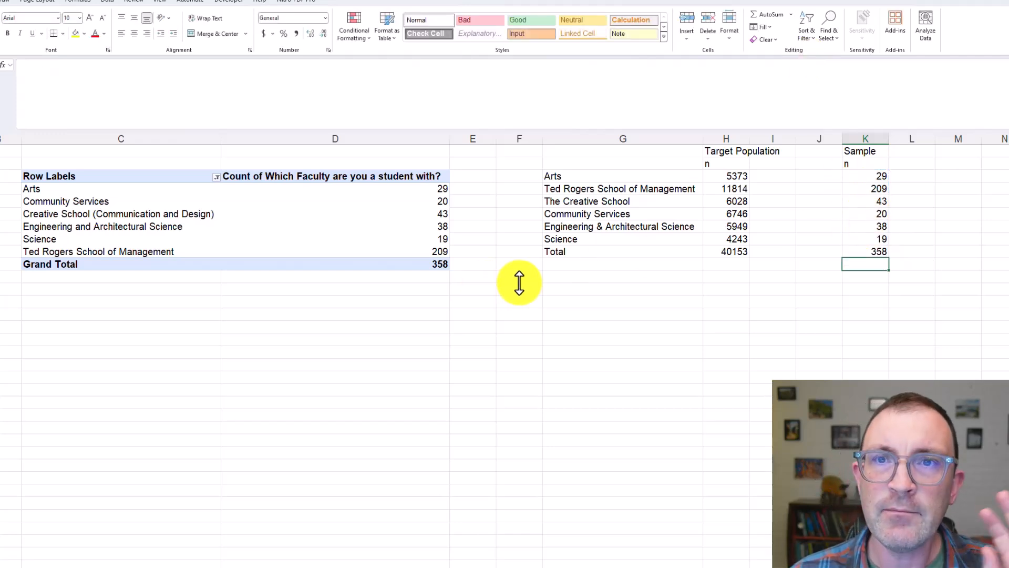
left_click(769, 275)
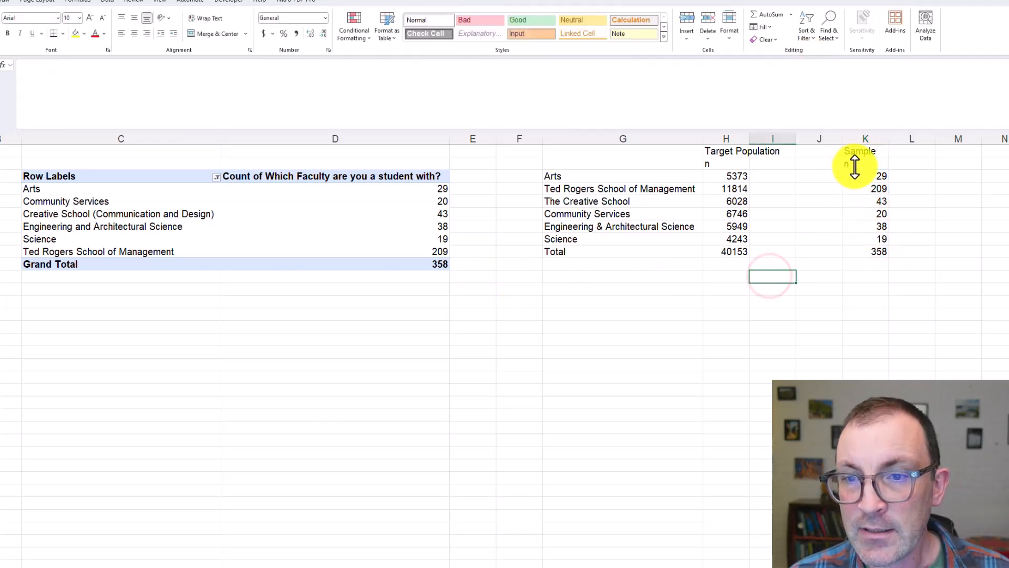
left_click(862, 163)
type("n")
left_click(776, 176)
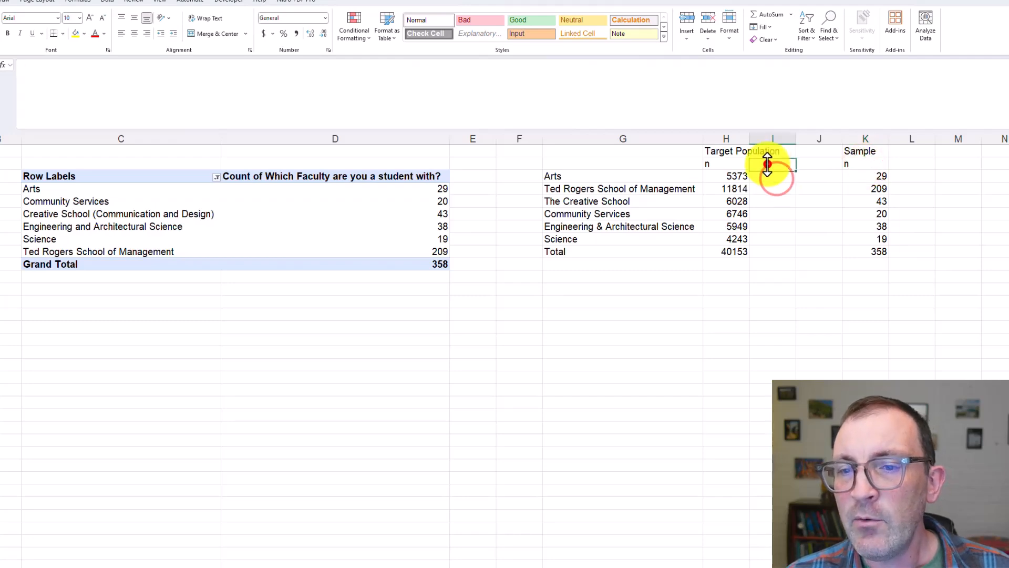
left_click_drag(738, 176, 888, 169)
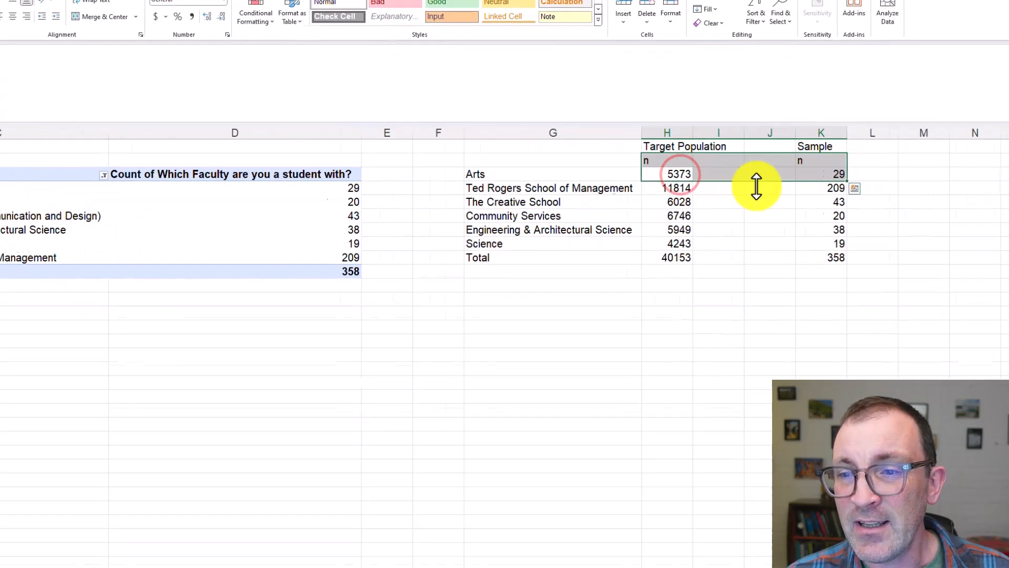
left_click_drag(743, 188, 866, 183)
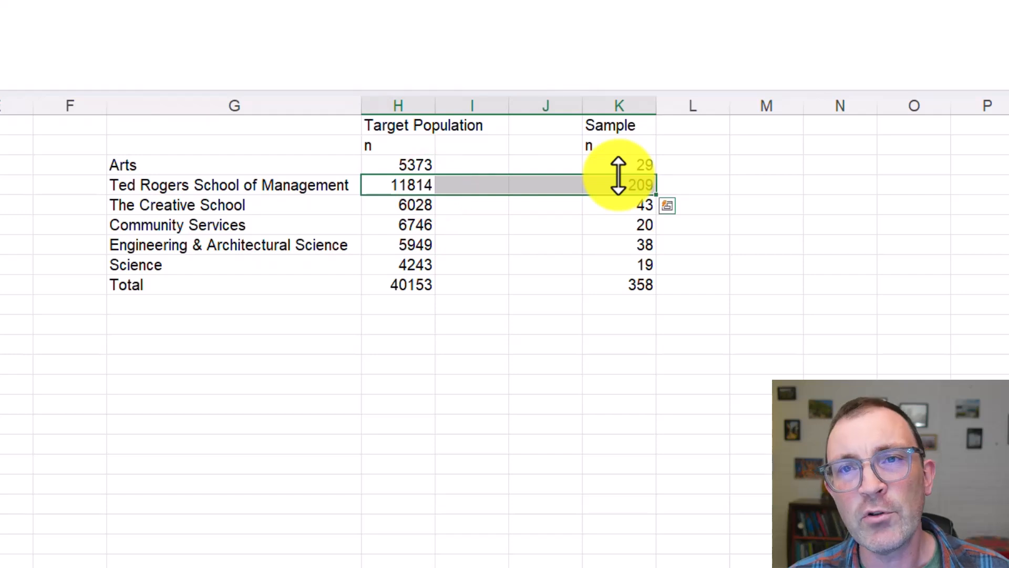
Enter the header "%" in I2 beside the Target Population n header
left_click(488, 150)
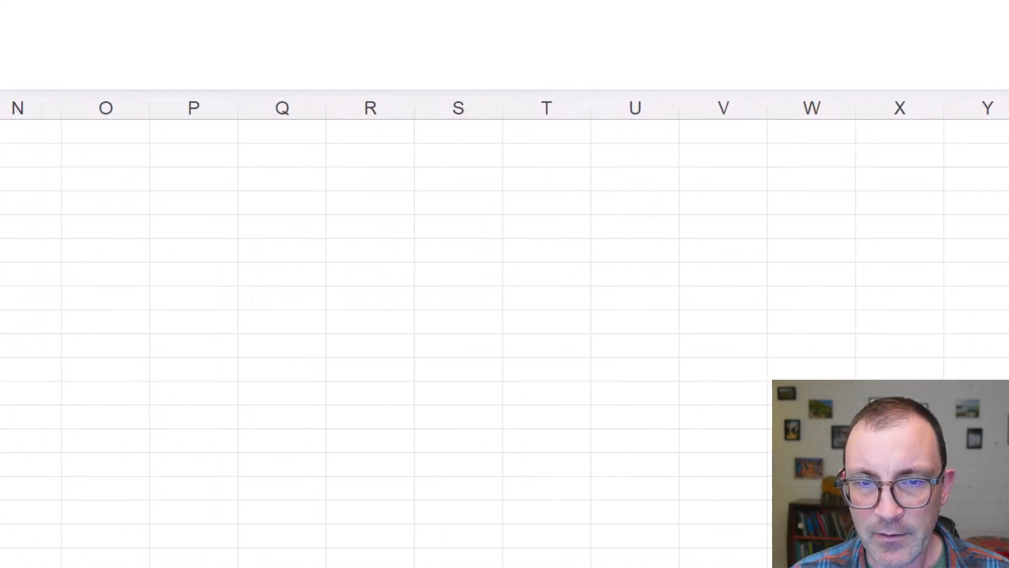
scroll(504, 329, "left", 1)
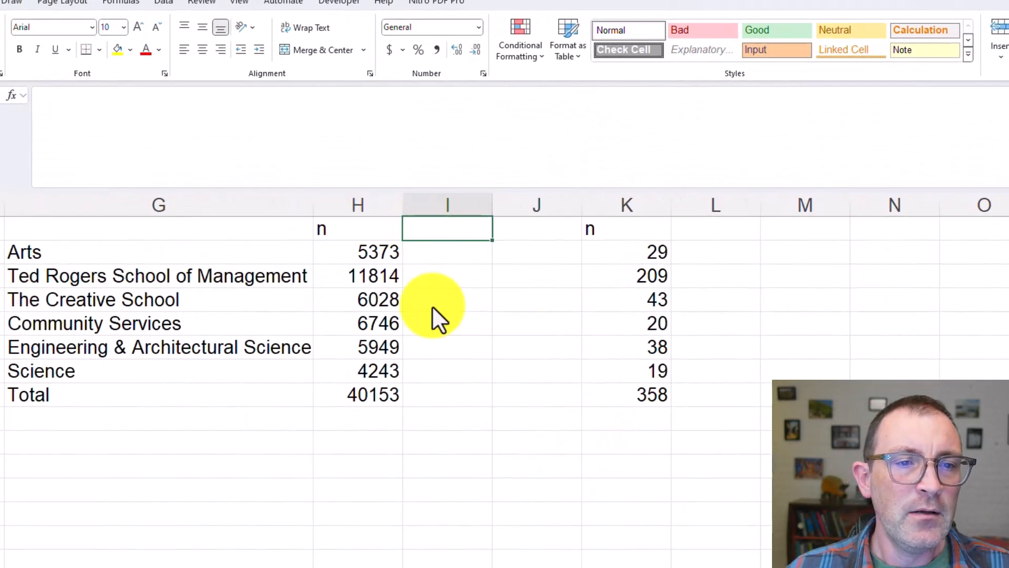
scroll(472, 386, "down", 2)
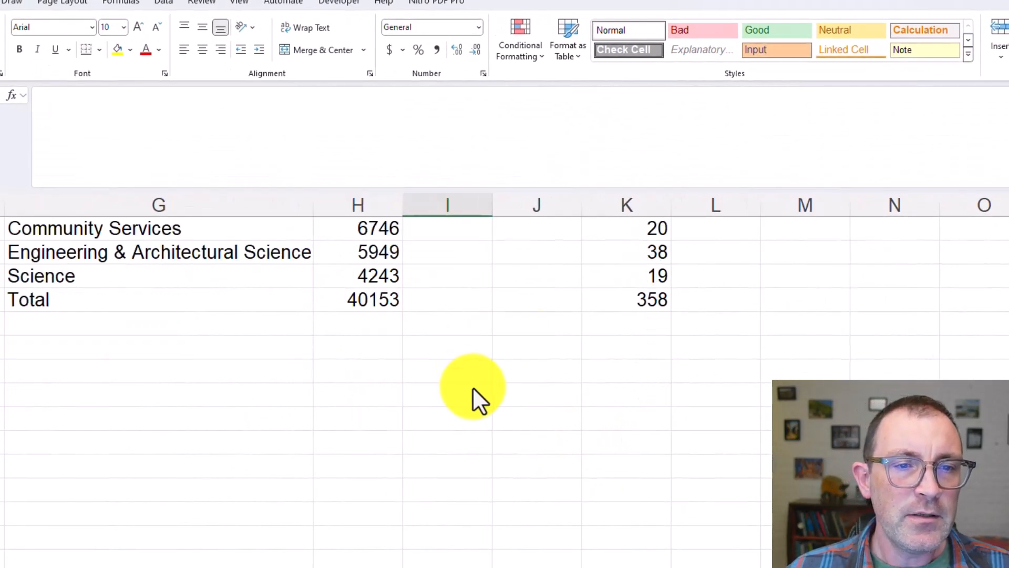
scroll(472, 386, "up", 2)
type("%")
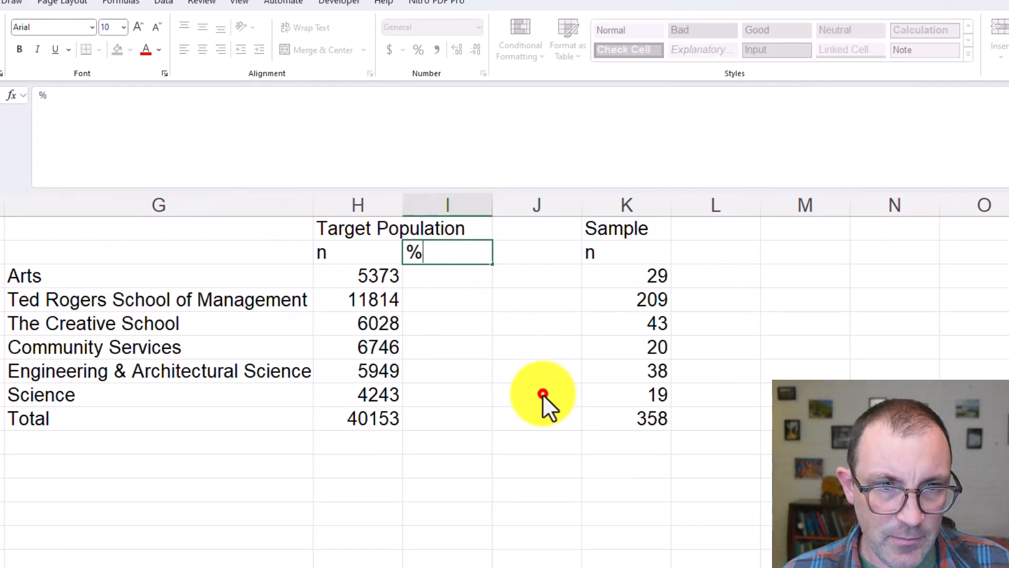
left_click(542, 394)
Calculate Arts' share of the target population in I3 with the formula =H3/H9
left_click(462, 278)
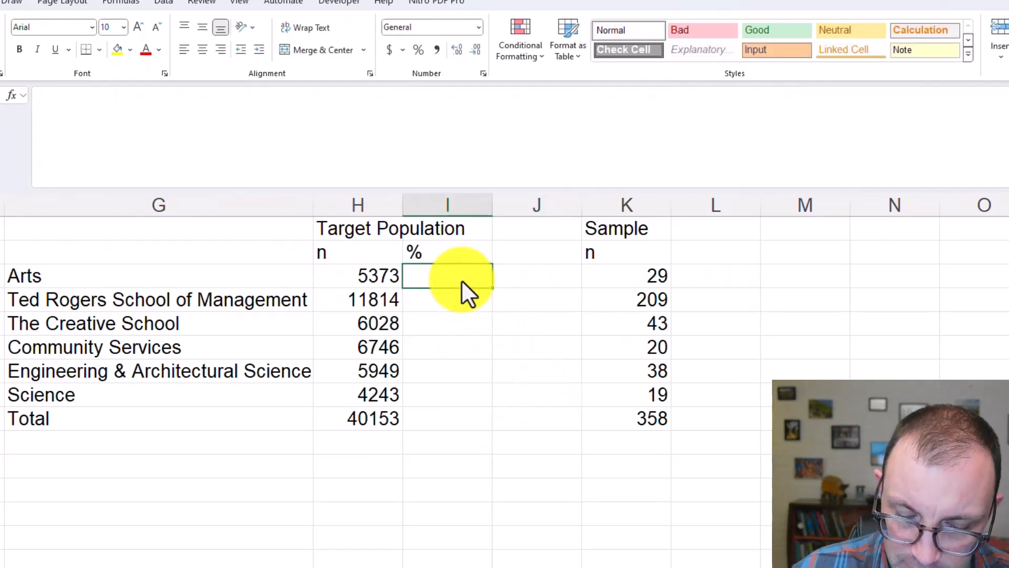
type("=")
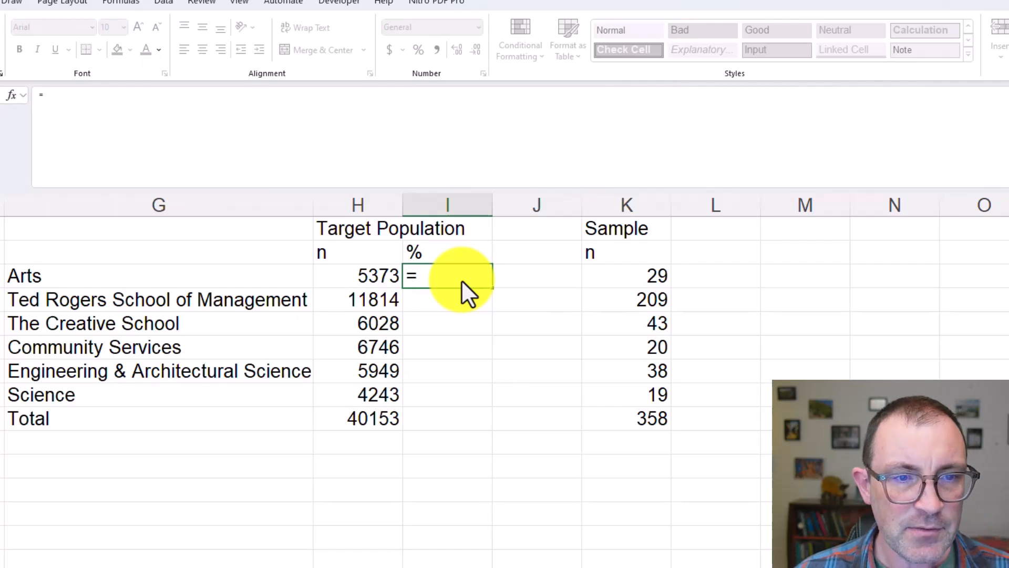
key("Left")
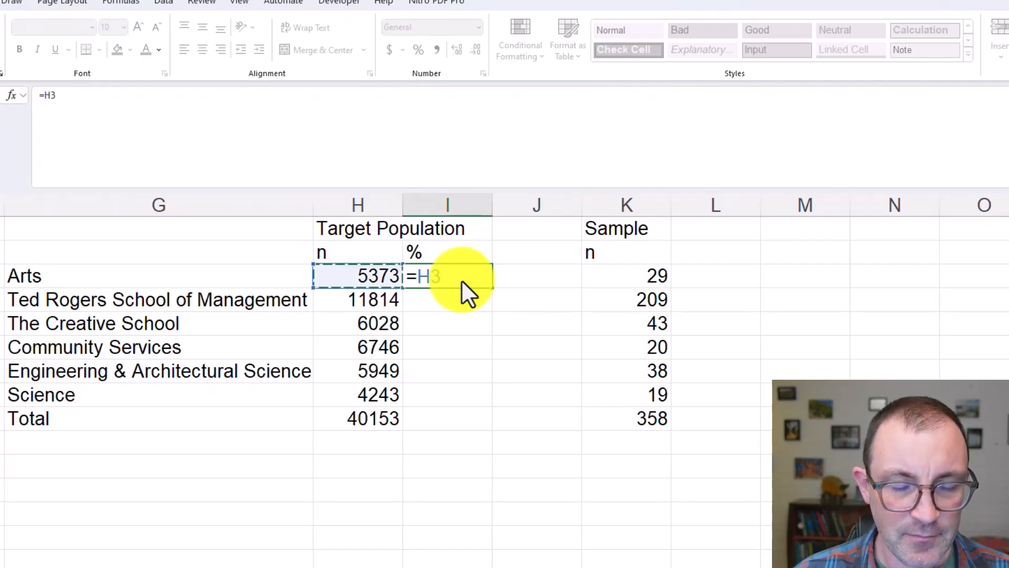
type("/")
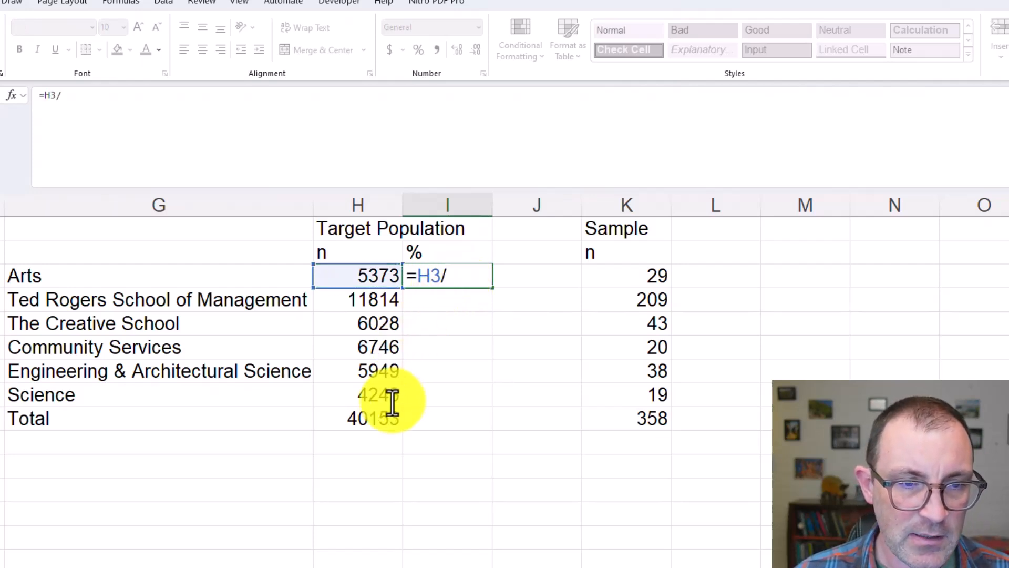
left_click(353, 418)
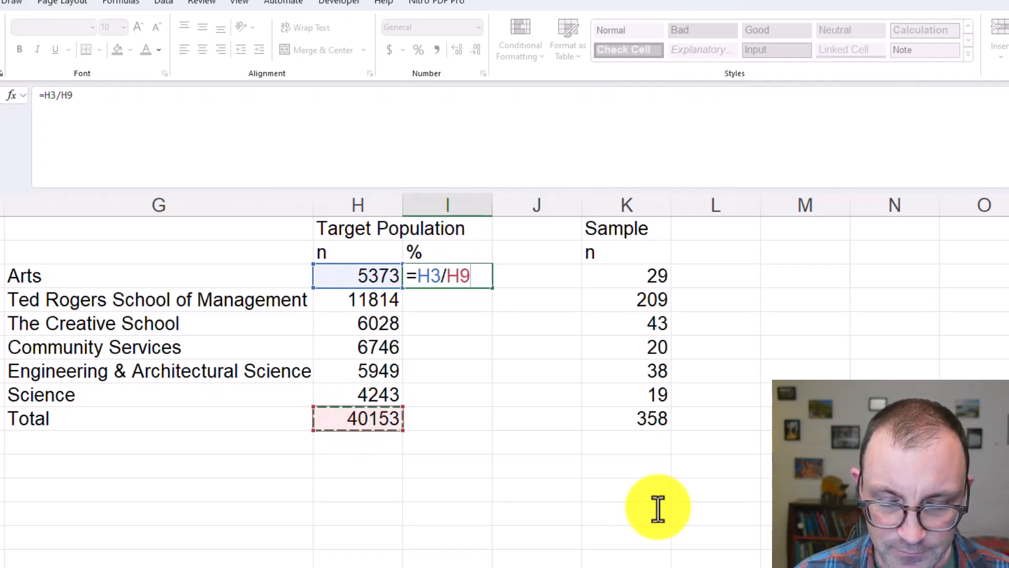
key("Return")
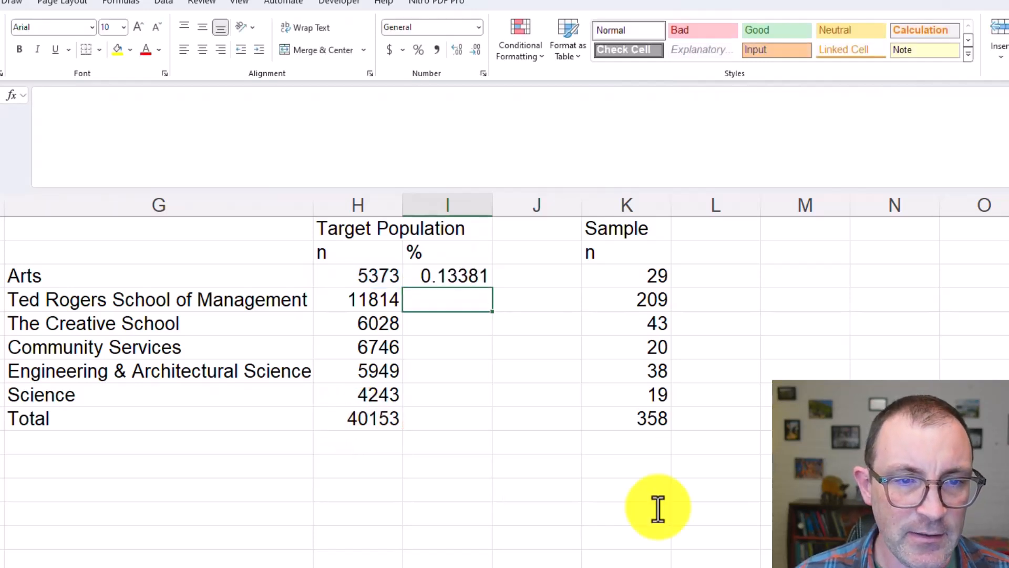
left_click(441, 277)
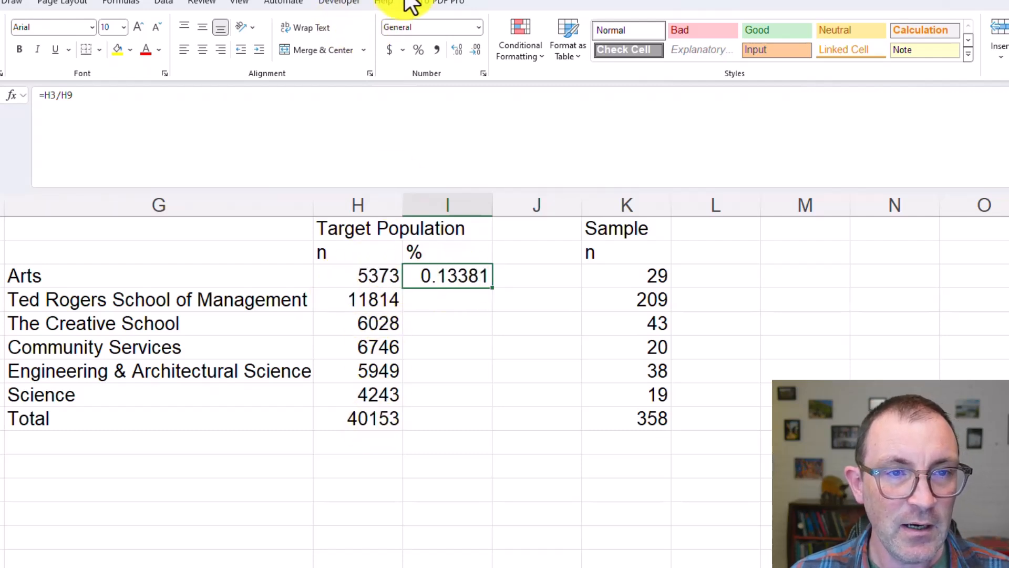
Format Arts' population share in I3 as a percentage with one decimal place
left_click(419, 54)
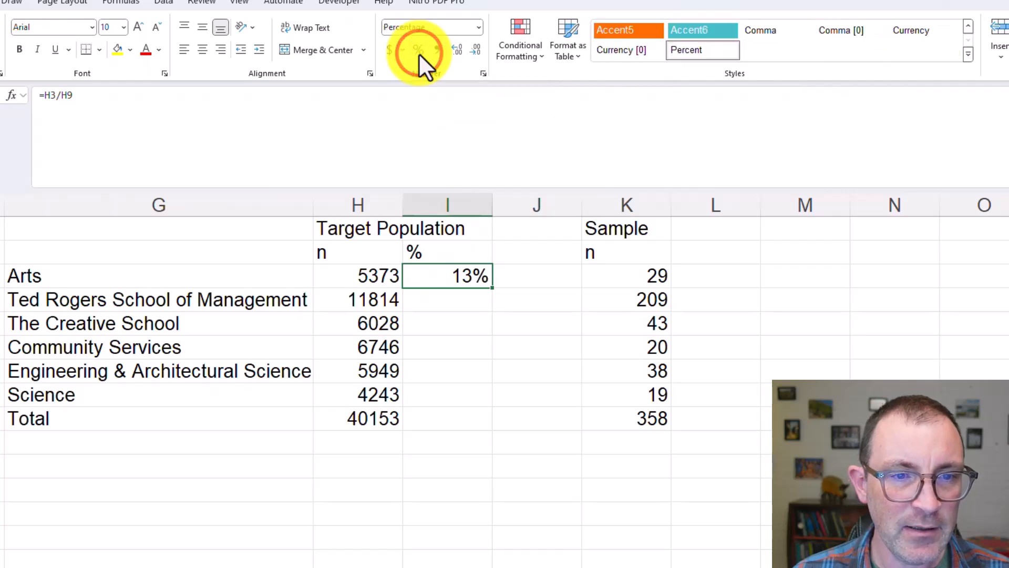
left_click(455, 49)
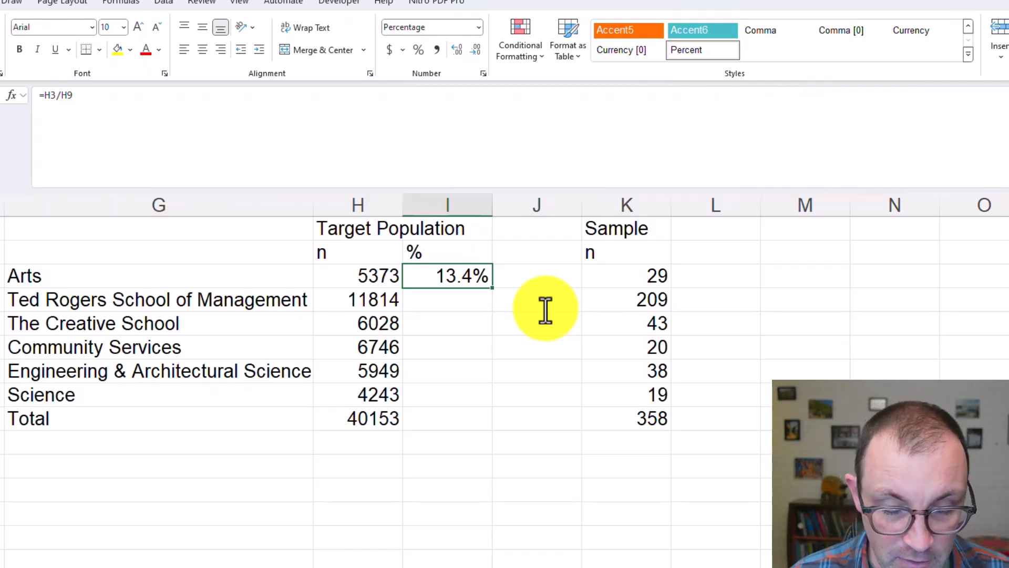
Try to copy the Arts percentage formula from I3 into I4, checking which cells the pasted formula references
key("ctrl+c")
key("Down")
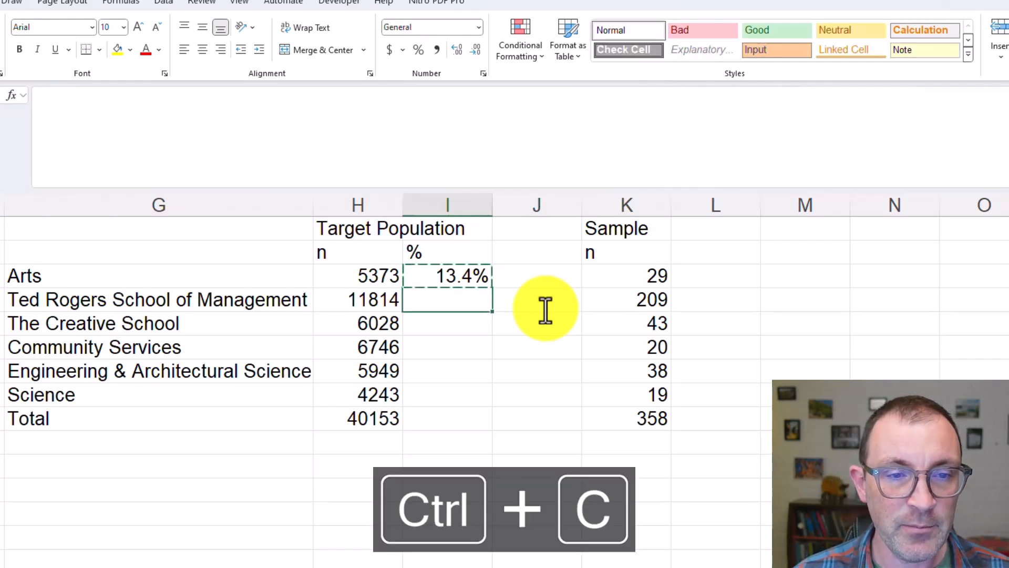
key("ctrl+v")
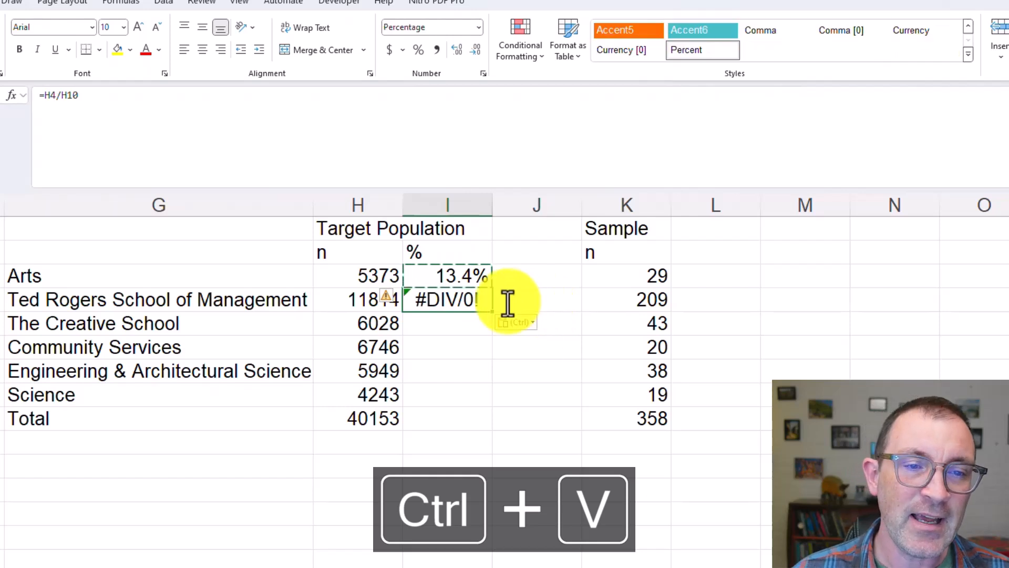
double_click(458, 300)
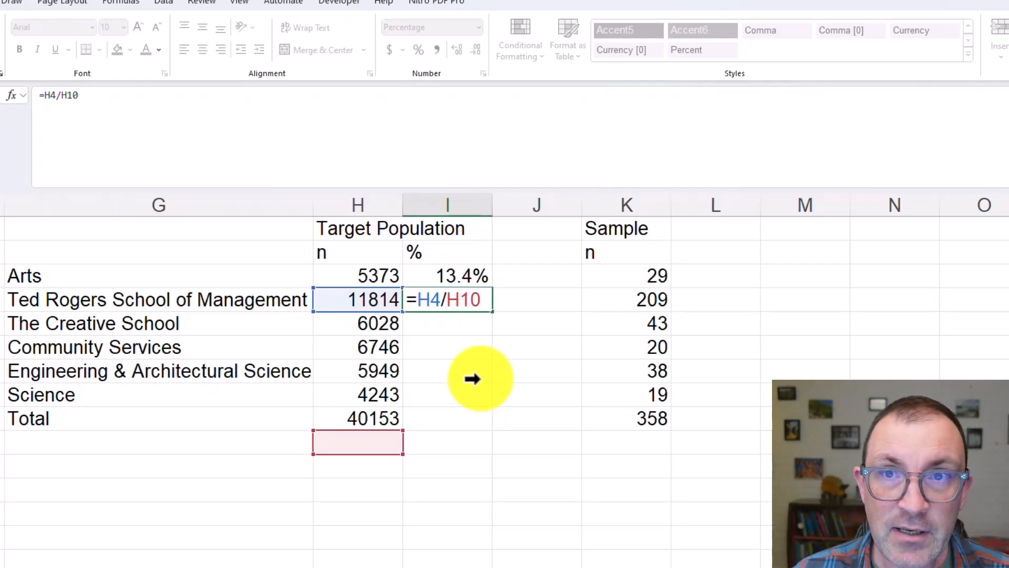
key("ctrl+Return")
key("Delete")
Lock the row of the total in the Arts percentage formula so I3 reads =H3/H$9
key("Up")
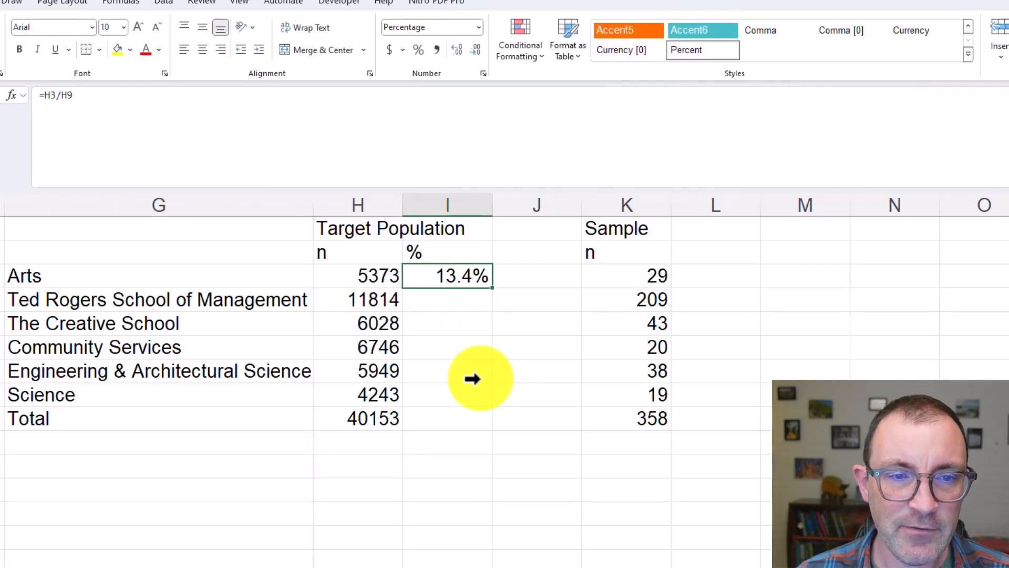
double_click(478, 283)
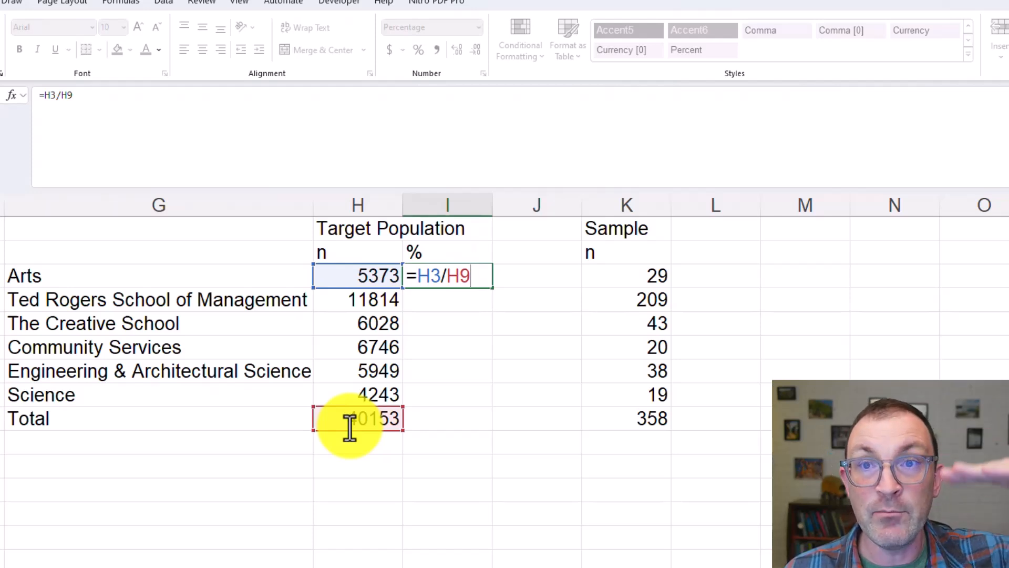
left_click(461, 272)
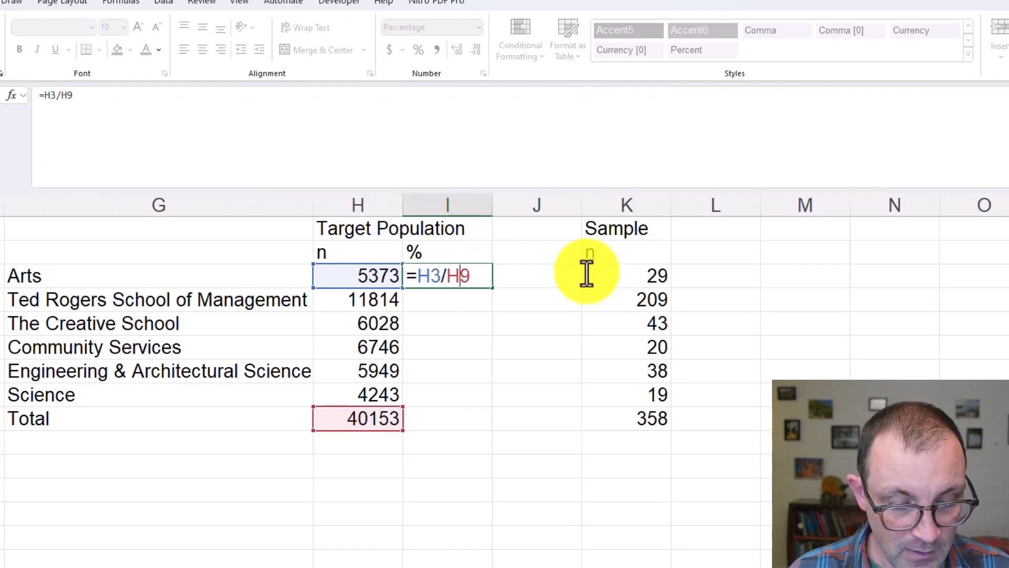
type("$")
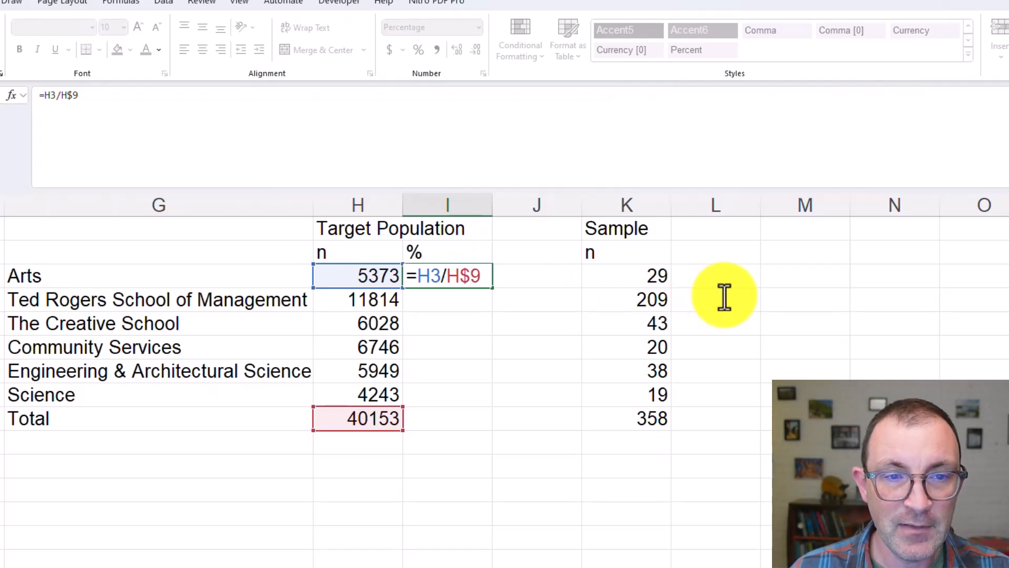
key("Return")
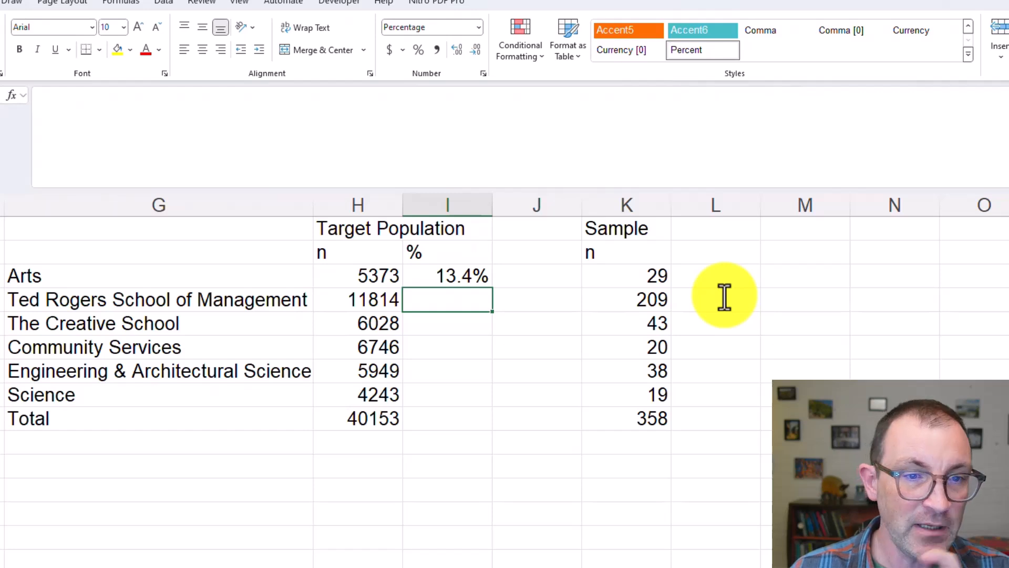
Fill the I3 percentage formula down through the Total row in I9 and check the references in Science's formula
left_click(444, 271)
left_click_drag(491, 288, 479, 437)
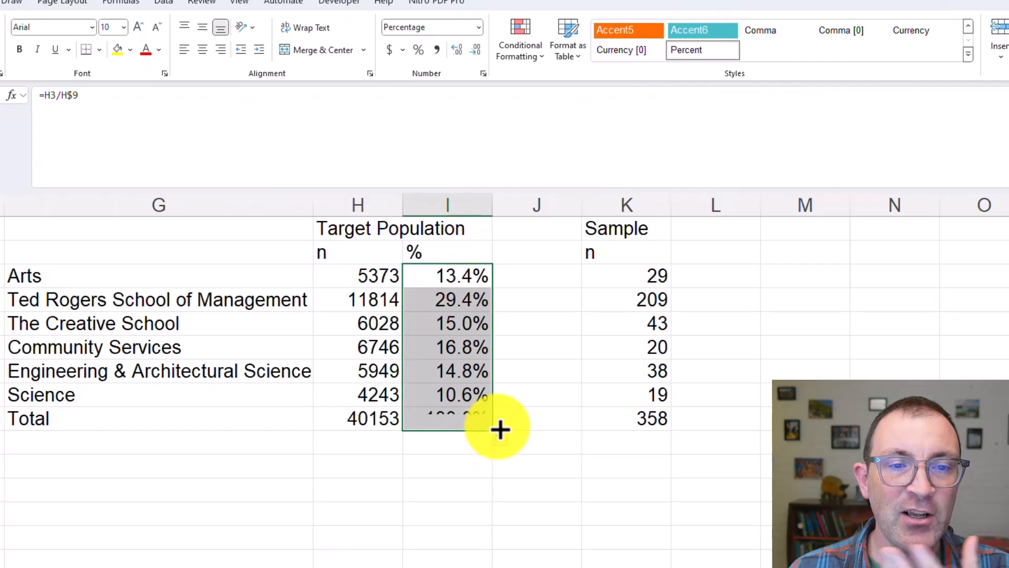
double_click(450, 393)
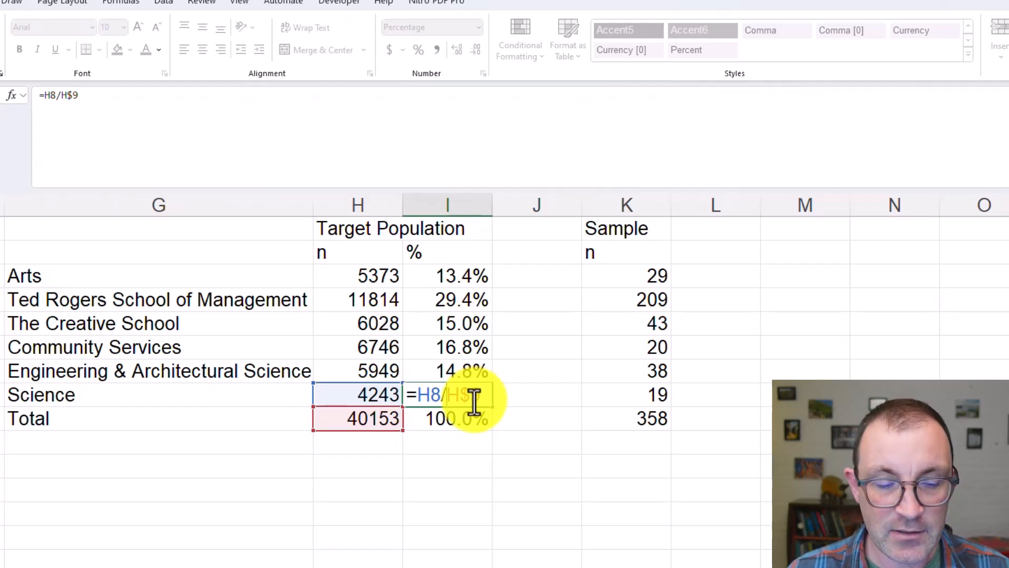
key("ctrl+Return")
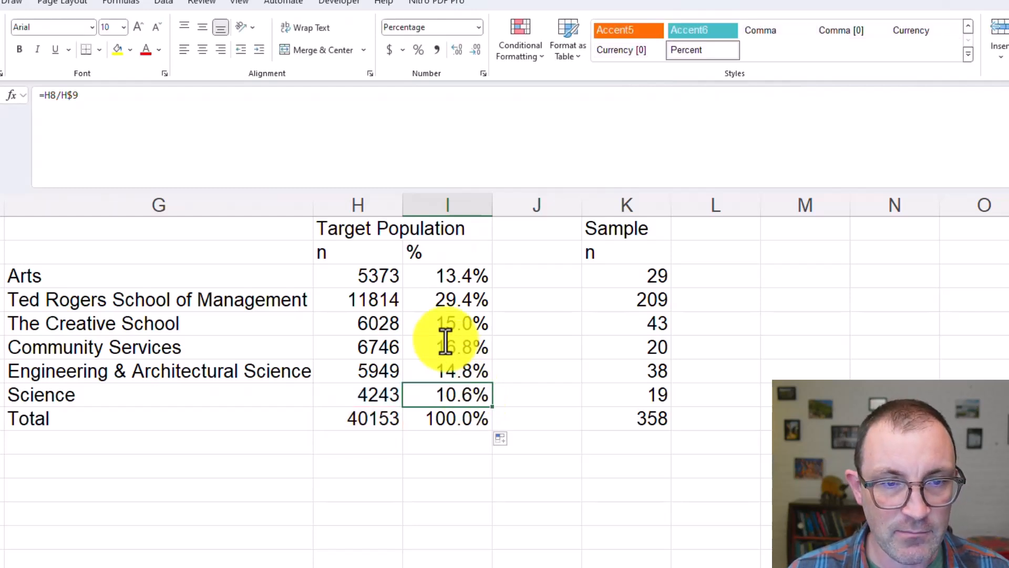
left_click(444, 278)
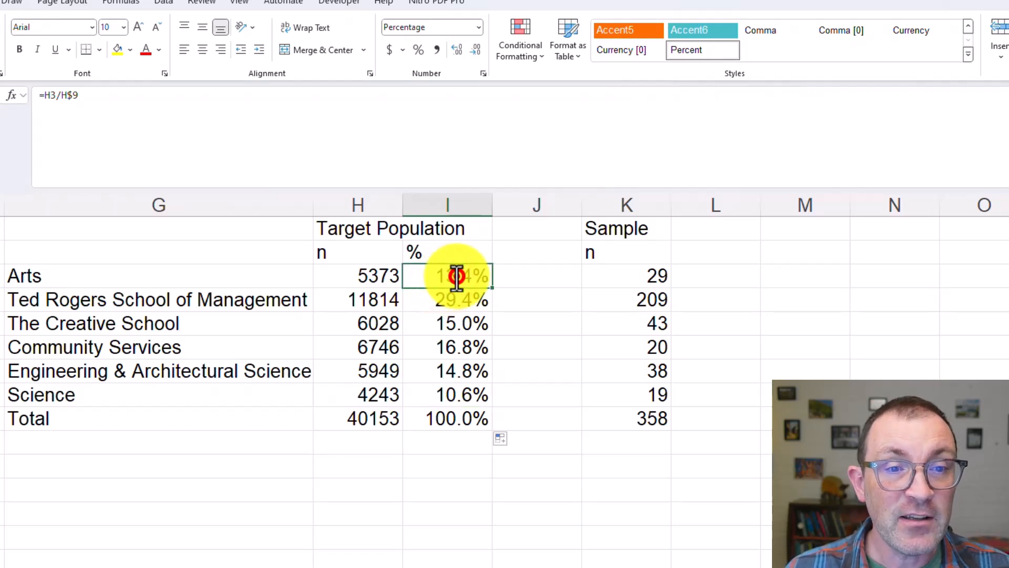
double_click(459, 275)
left_click_drag(446, 275, 481, 274)
type("$")
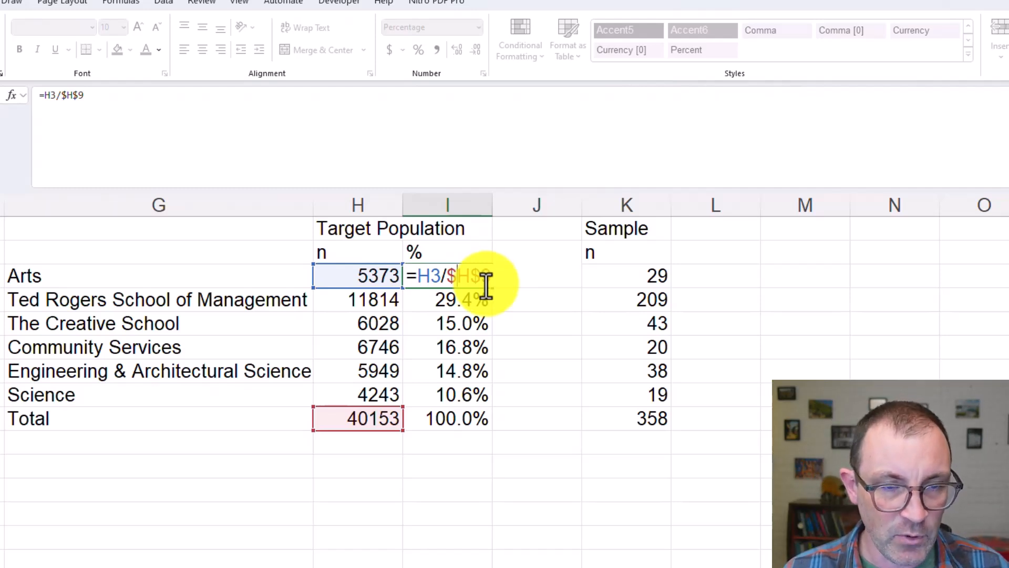
key("BackSpace")
key("Return")
Copy the population percentage formulas from I3:I9 to L3:L9 for the sample and check the references in L5
left_click_drag(489, 276, 477, 412)
key("ctrl+c")
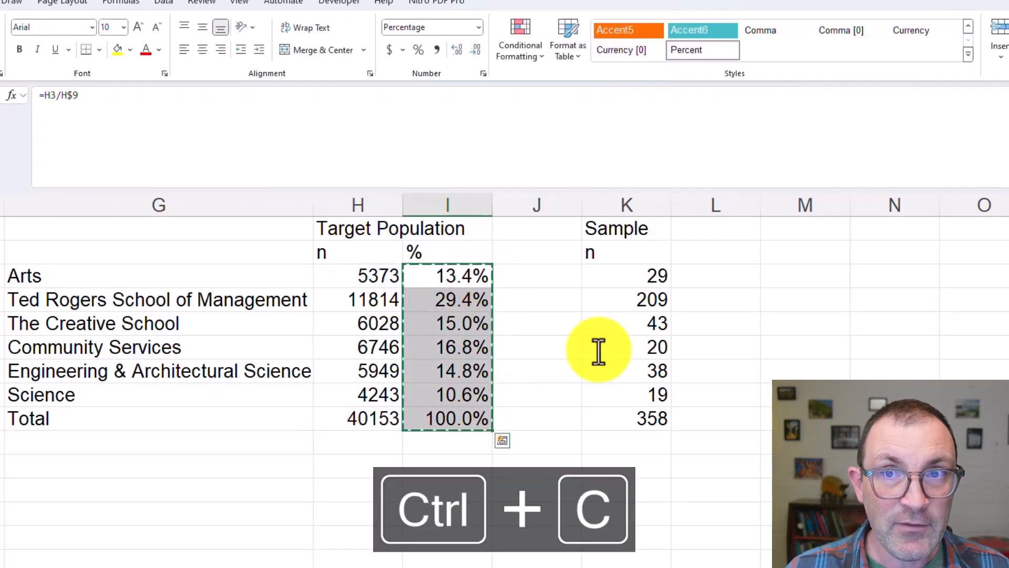
left_click(739, 276)
key("ctrl+v")
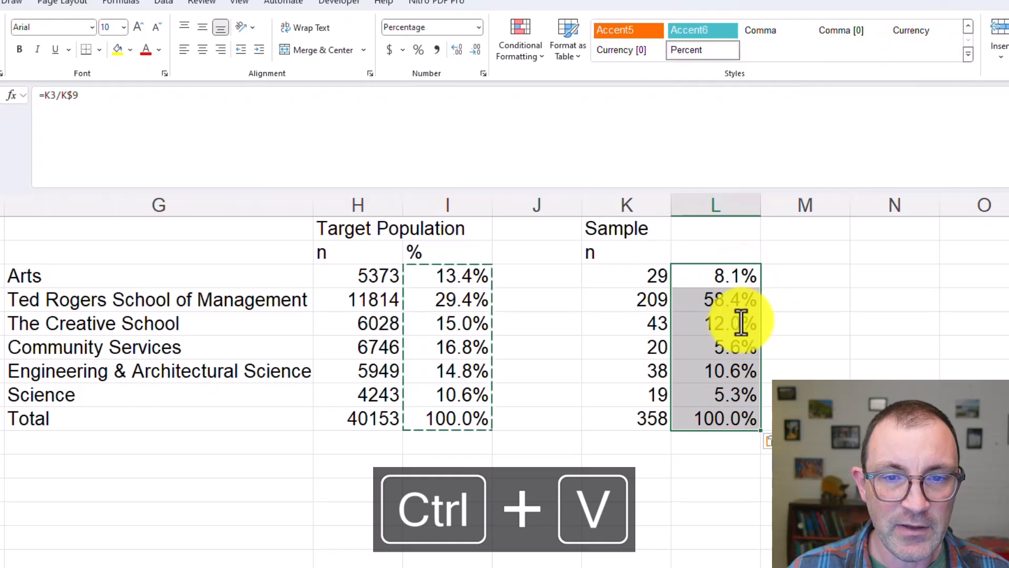
double_click(731, 323)
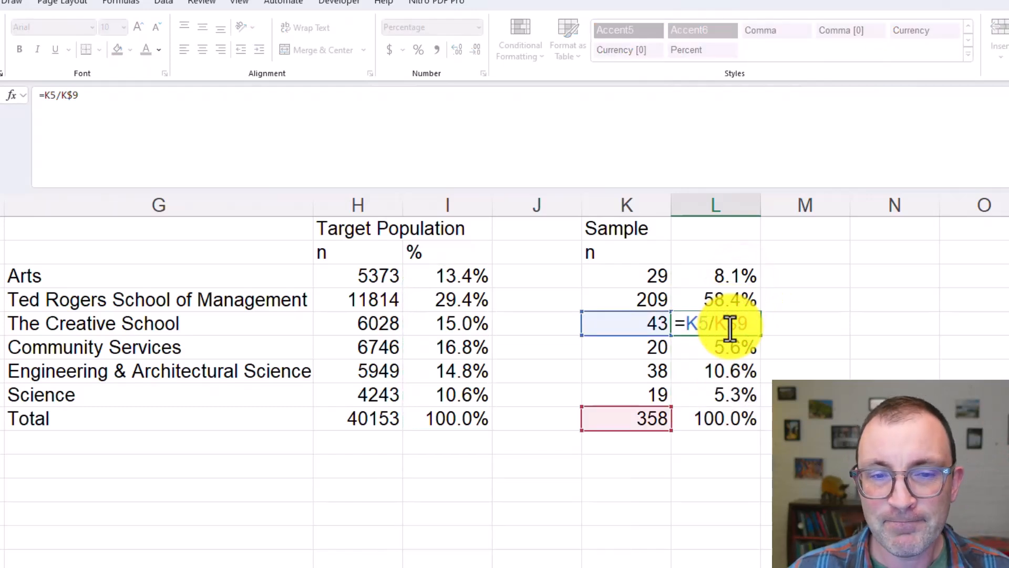
key("Escape")
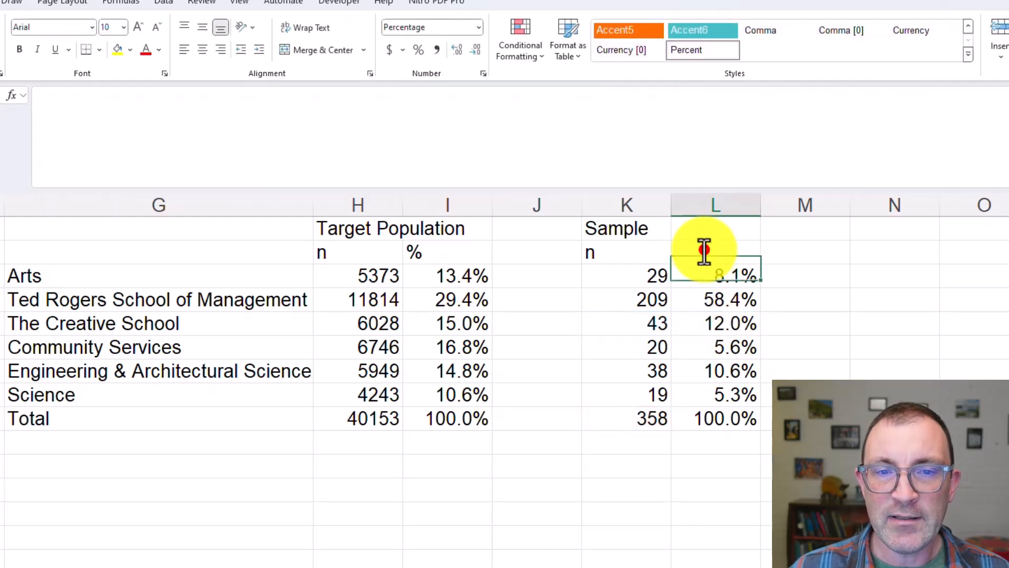
Enter the header "%" in L2 beside the Sample n header
left_click(704, 250)
type("%")
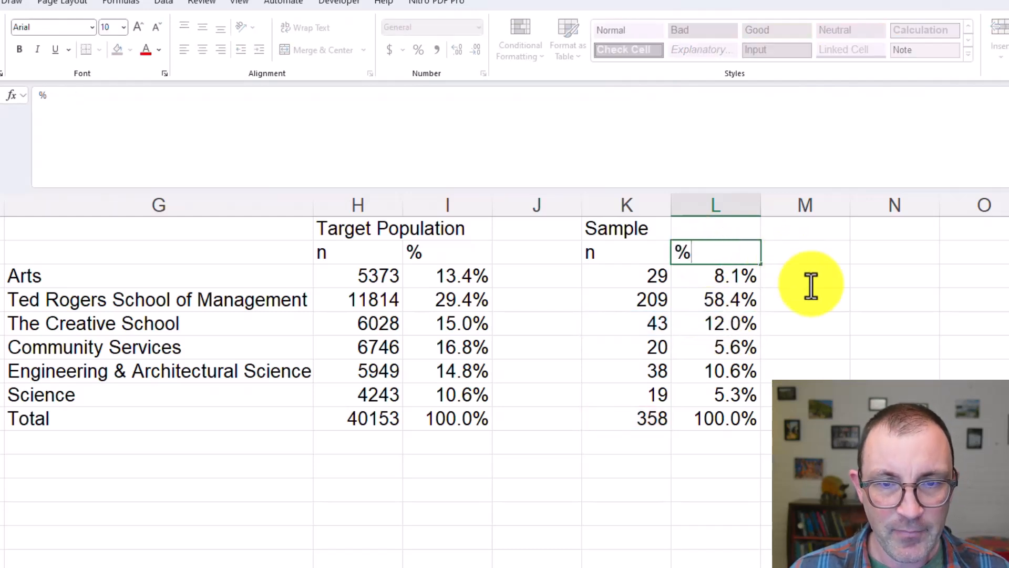
left_click(810, 283)
Compare each faculty's sample percentage in column L with its target population percentage in column I
left_click(716, 275)
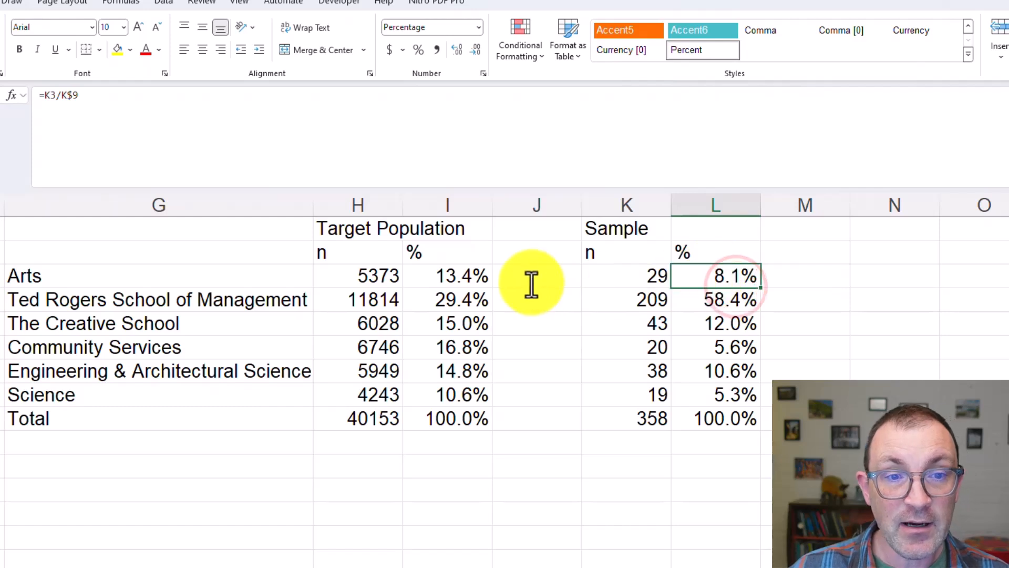
left_click(468, 301)
left_click(746, 300)
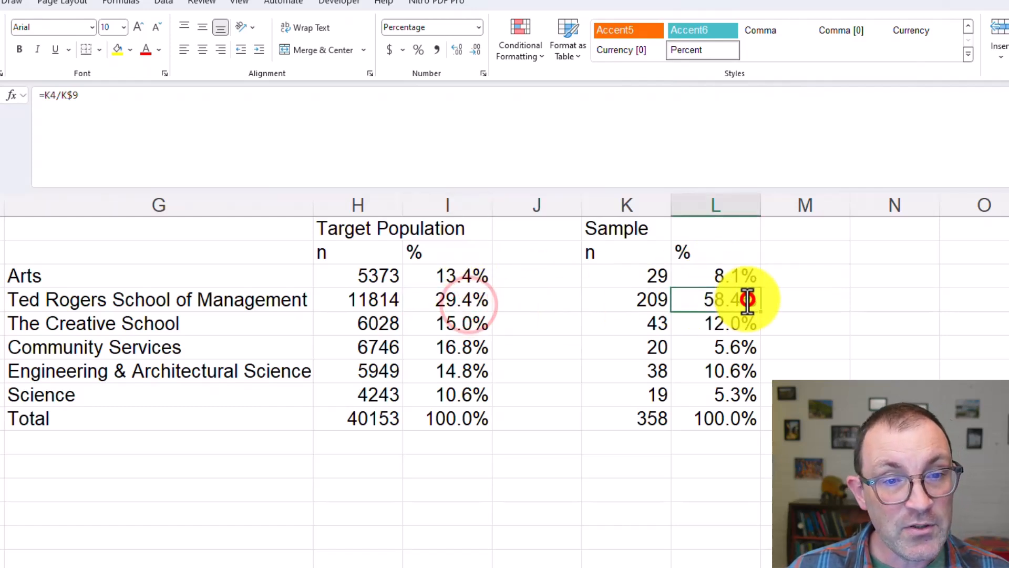
left_click(473, 299)
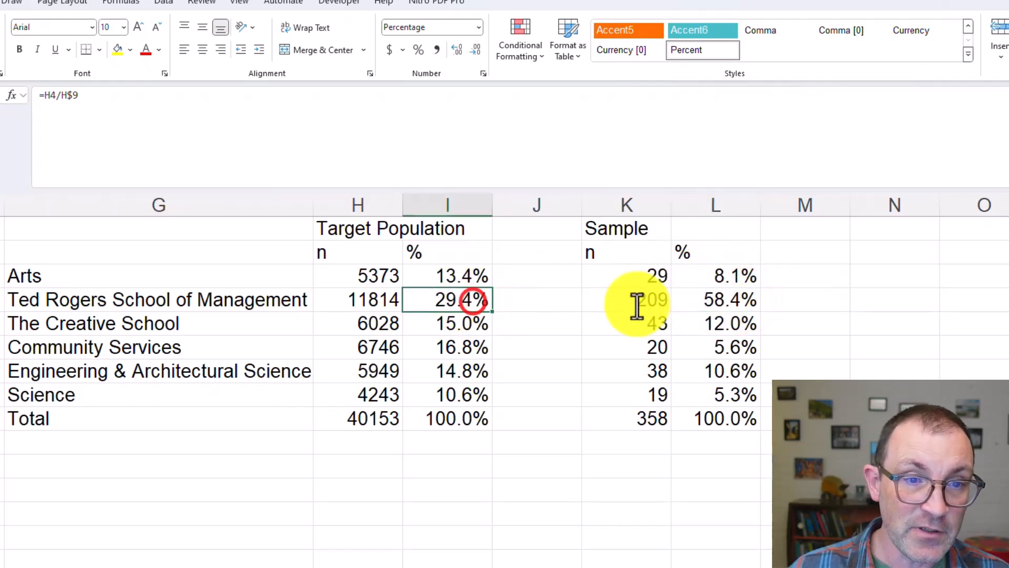
left_click(704, 304)
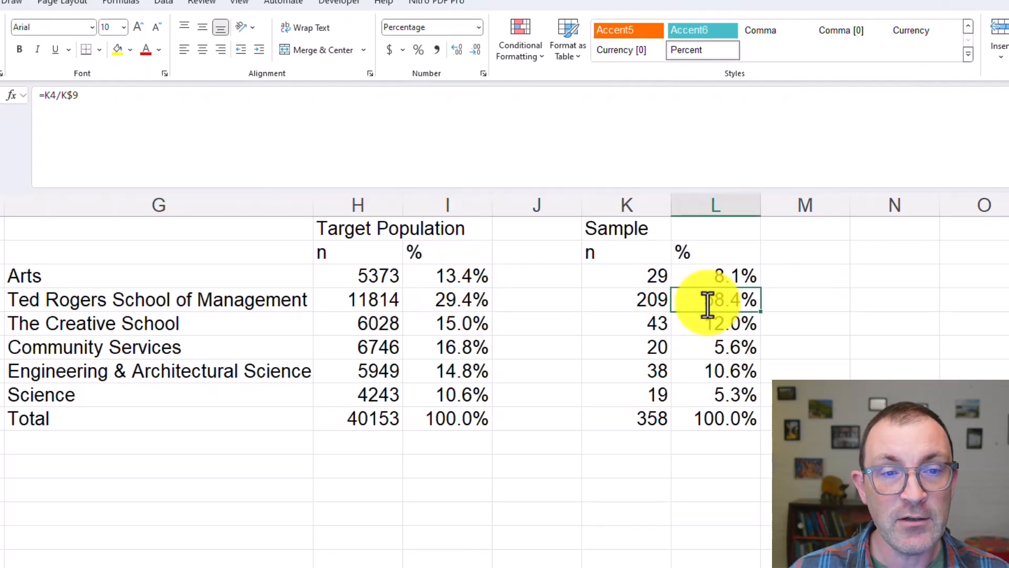
left_click(462, 299)
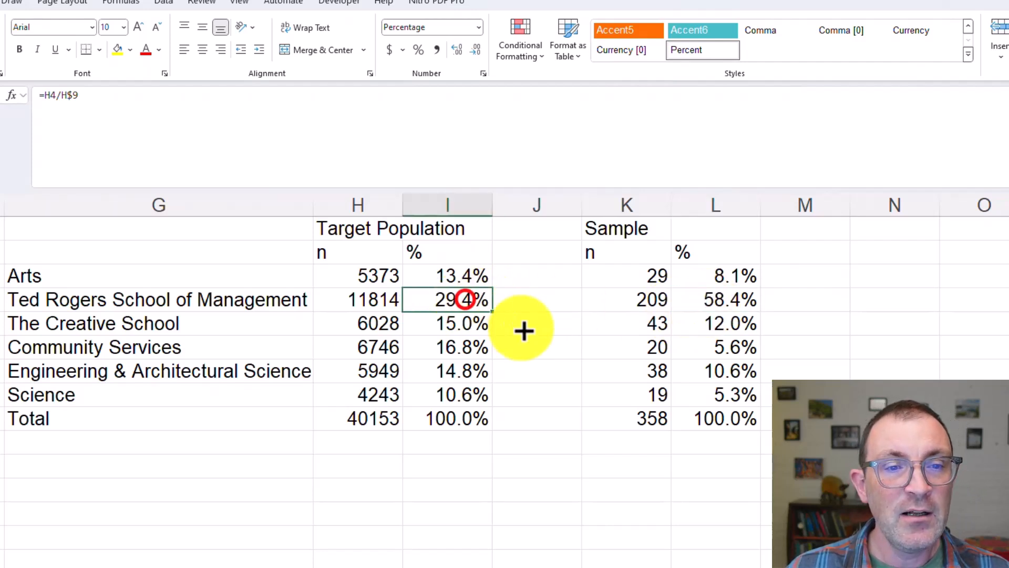
left_click(721, 298)
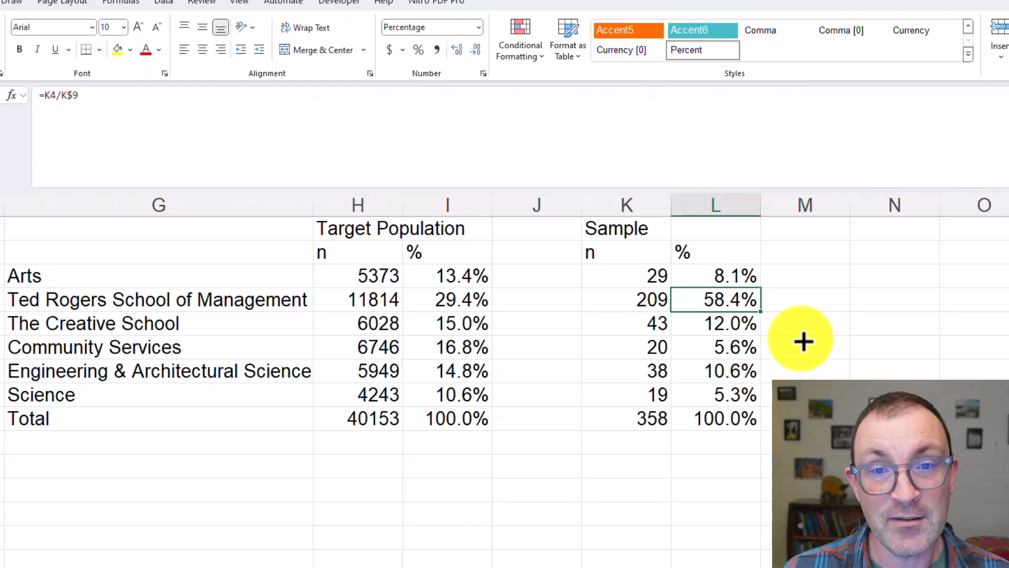
left_click(735, 276)
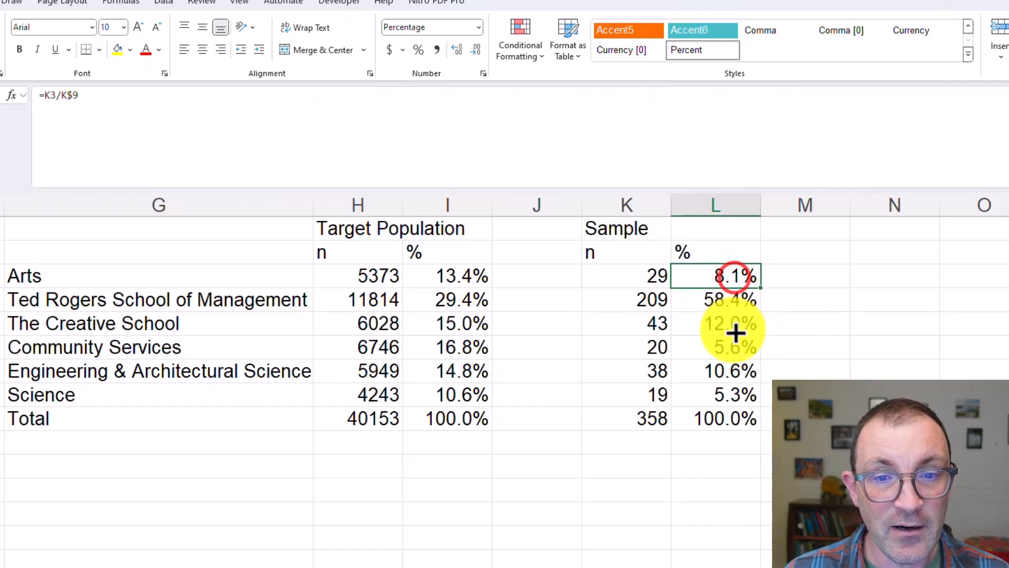
left_click(733, 329)
left_click(734, 349)
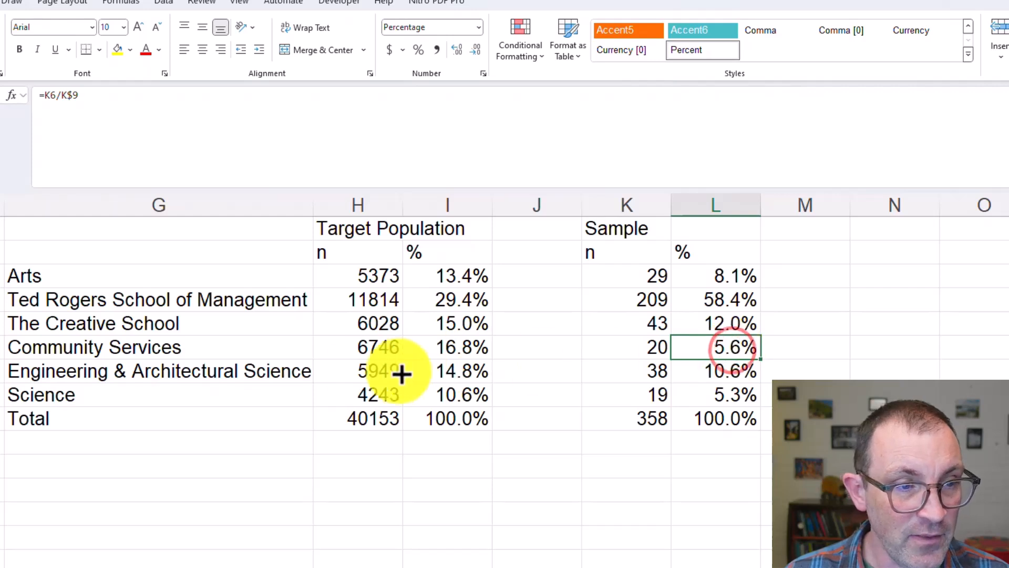
left_click(719, 377)
left_click(721, 401)
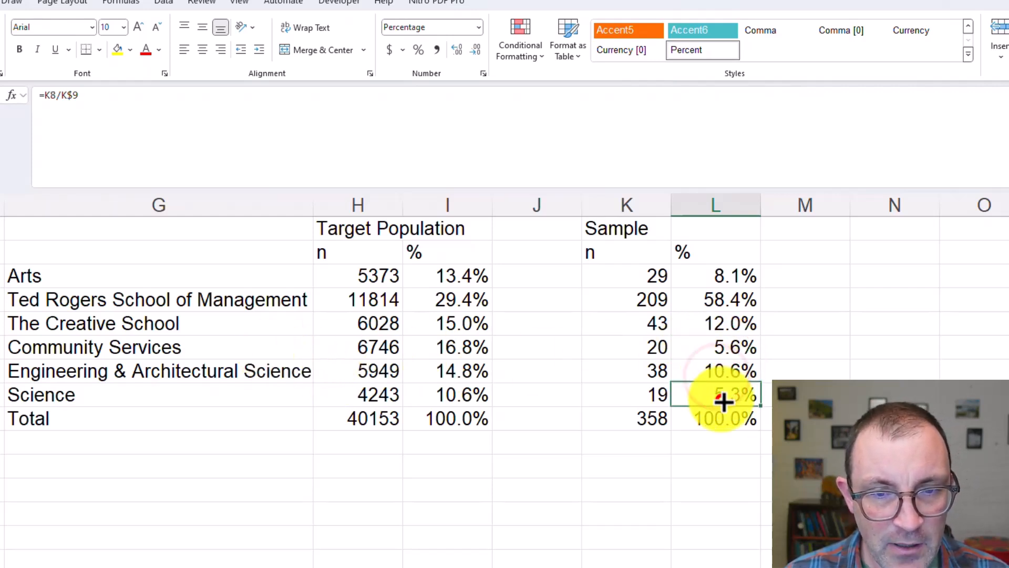
left_click(471, 410)
left_click(712, 397)
left_click(455, 403)
left_click(729, 400)
left_click(719, 372)
left_click(726, 325)
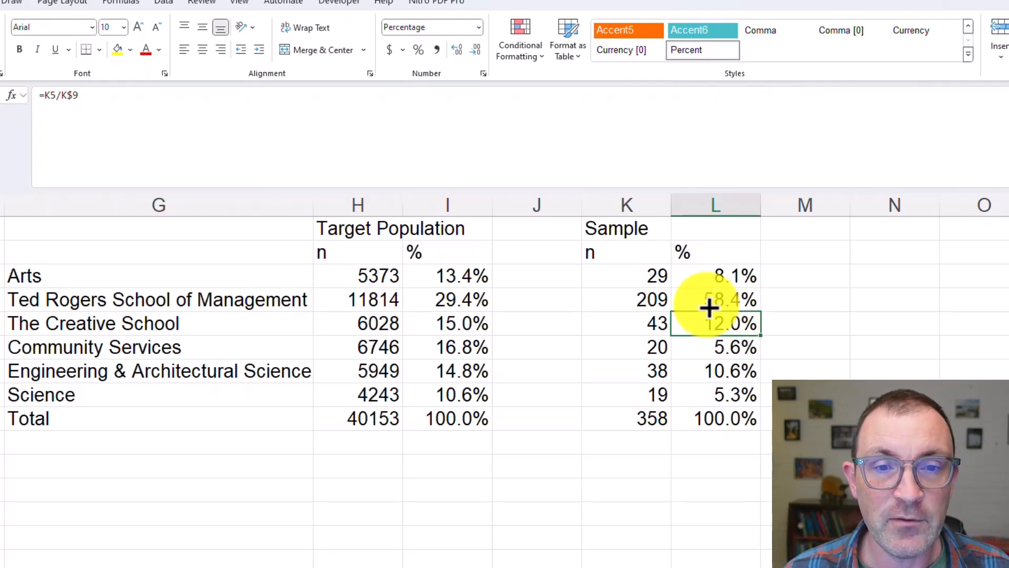
left_click(538, 227)
left_click(920, 319)
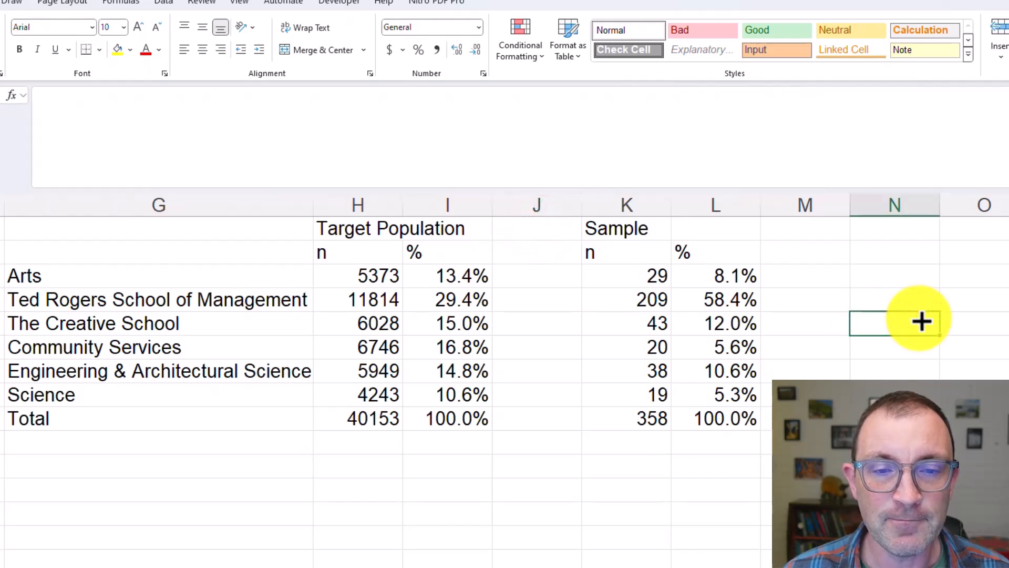
Set the font of the whole comparison table, G1:L9, to Times New Roman at size 12
left_click(380, 229)
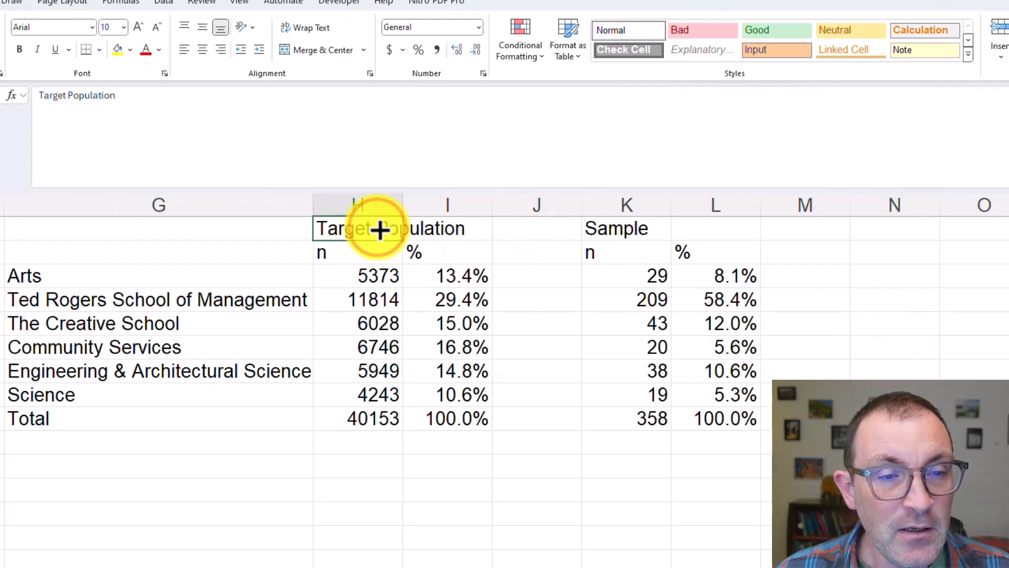
left_click(447, 232)
mouse_move(279, 230)
left_mouse_down()
mouse_move(451, 329)
mouse_move(741, 442)
mouse_move(749, 430)
left_mouse_up()
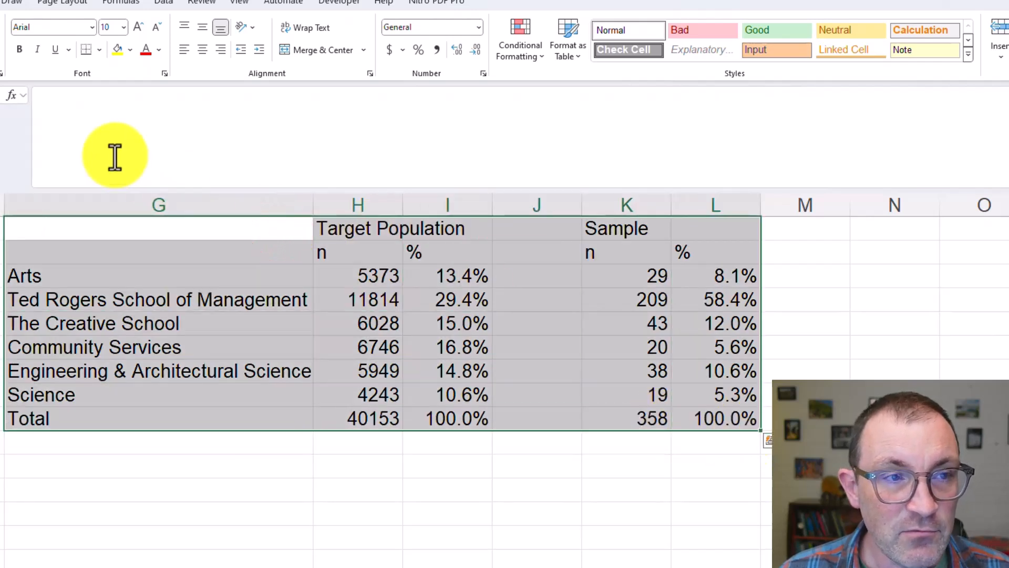
left_click(43, 29)
type("Times New Roman")
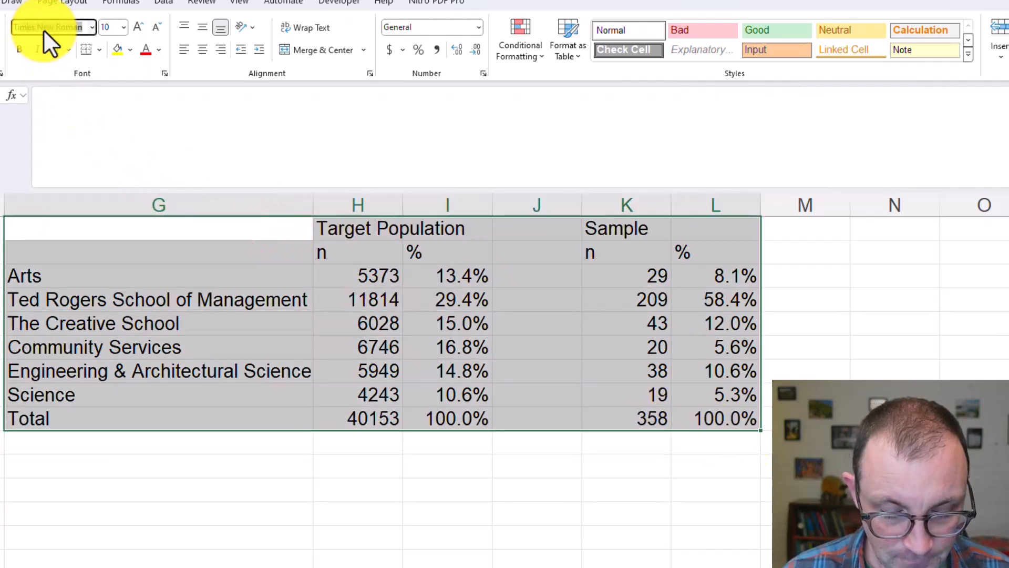
key("Tab")
type("12")
key("Tab")
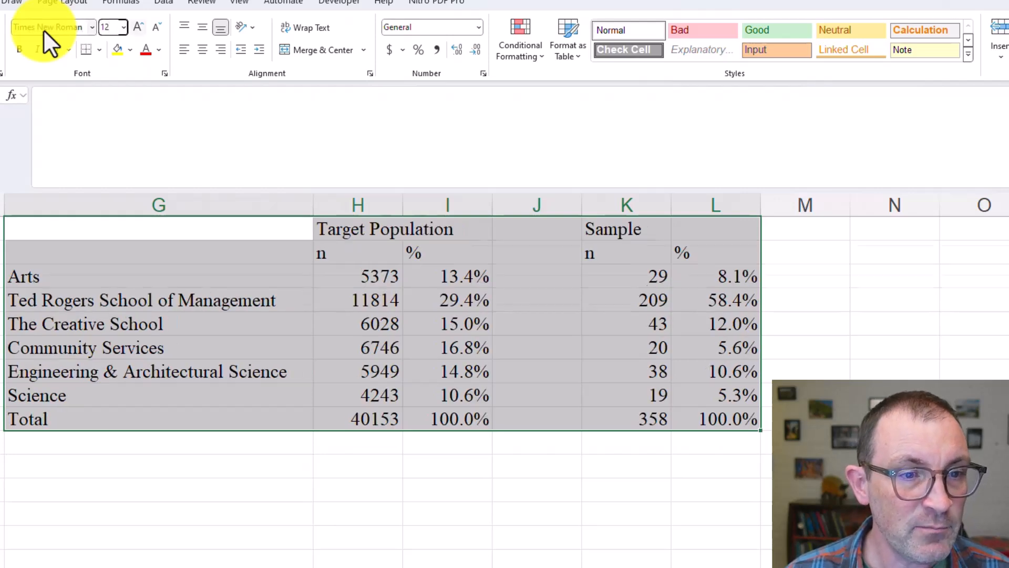
Merge and center the Target Population header across H1:I1 and the Sample header across K1:L1
left_click(552, 372)
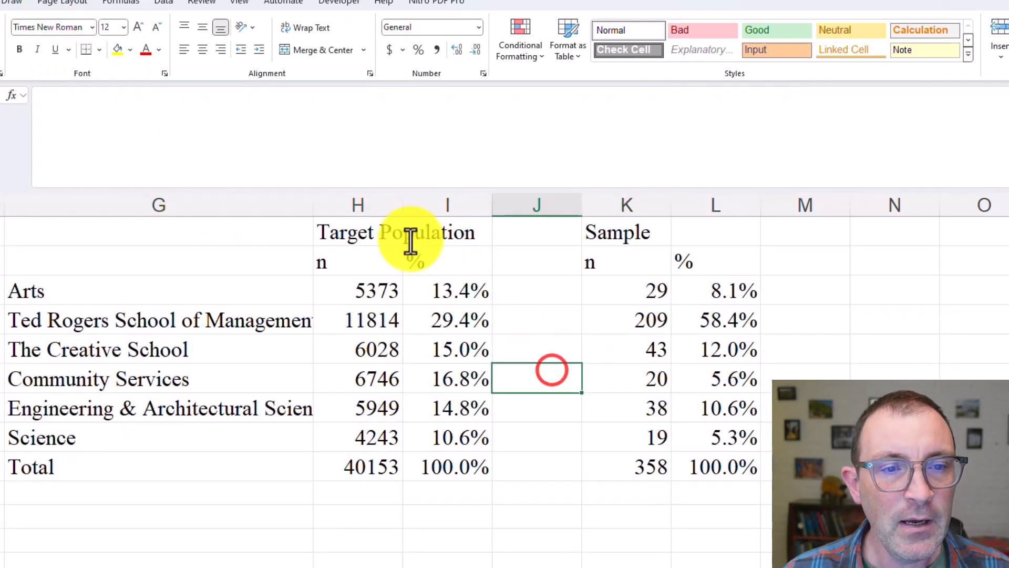
left_click(373, 233)
left_click_drag(387, 232, 421, 235)
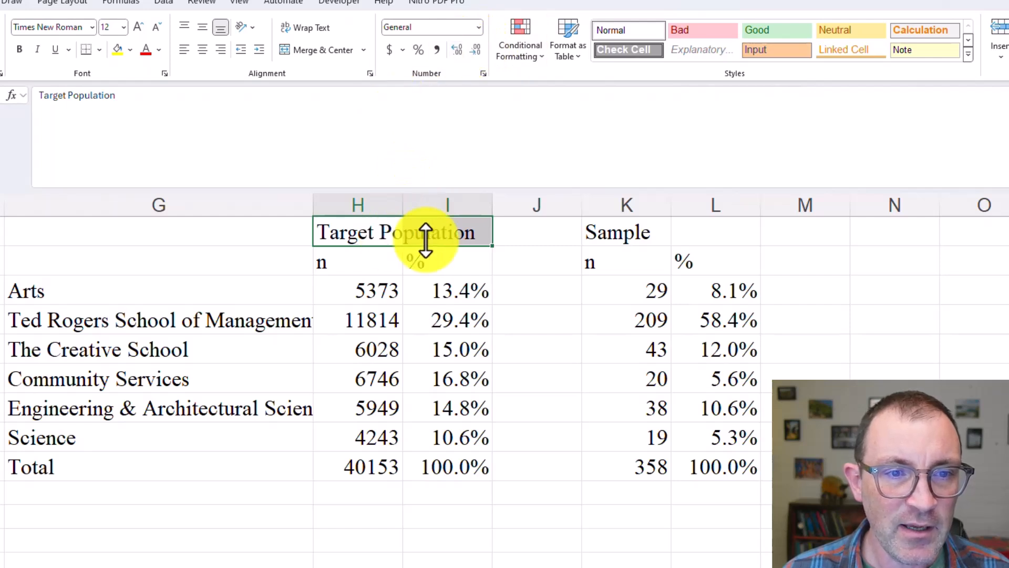
left_click(320, 56)
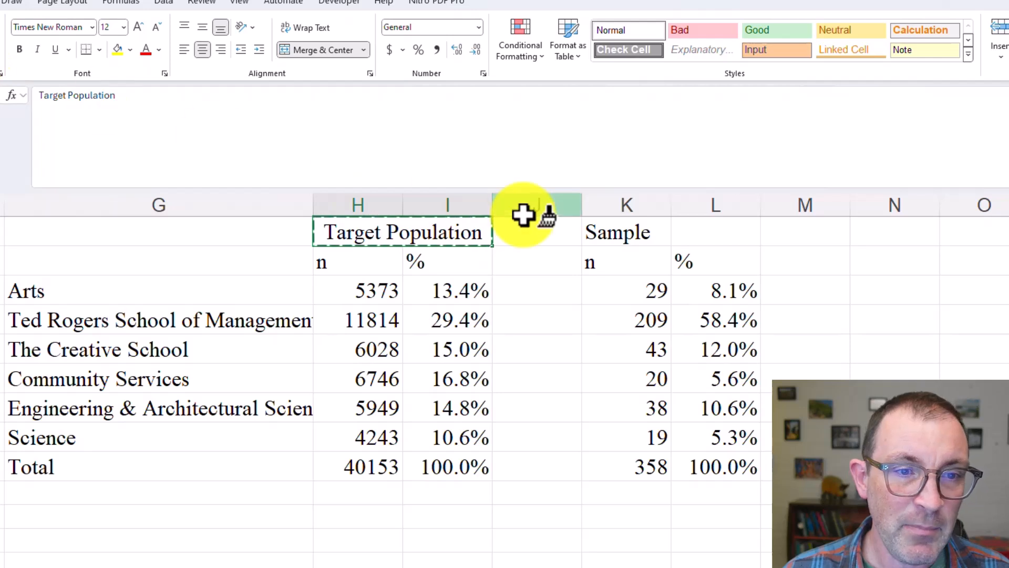
left_click_drag(620, 225, 720, 235)
key("F4")
left_click(898, 318)
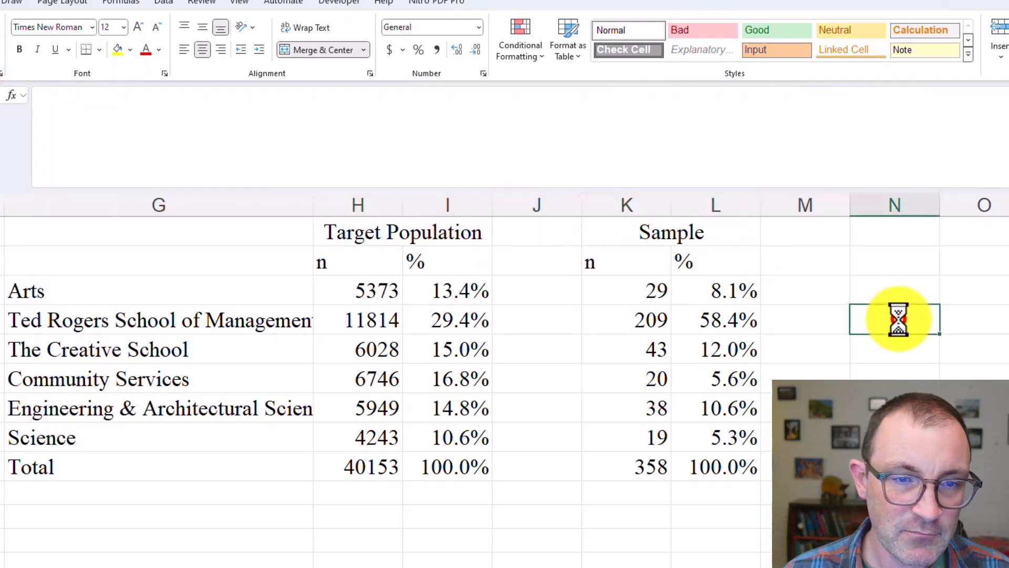
Format the population counts in H3:H9 with thousands separators and no decimal places
left_click(369, 290)
left_click_drag(369, 291, 372, 467)
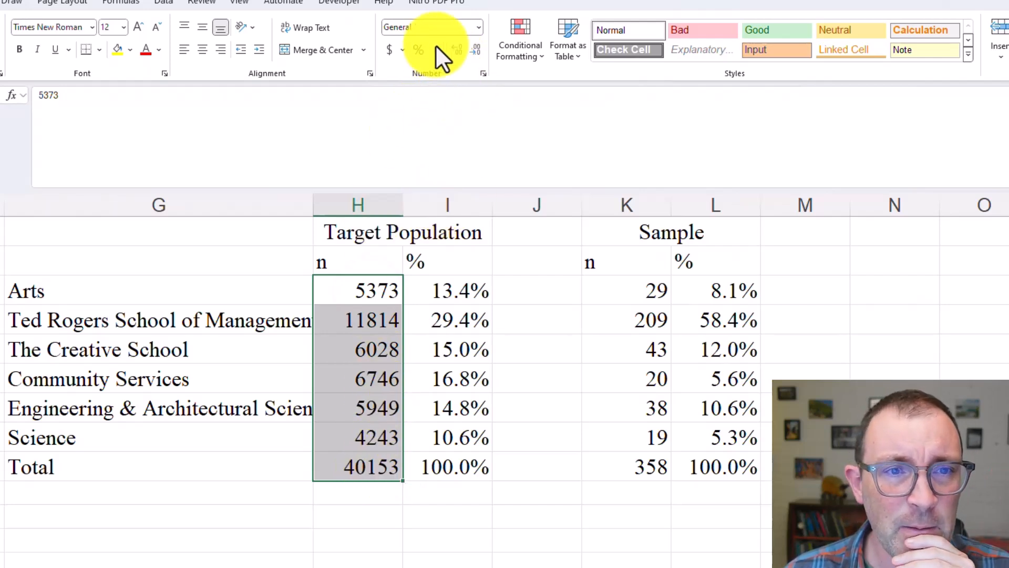
left_click(438, 49)
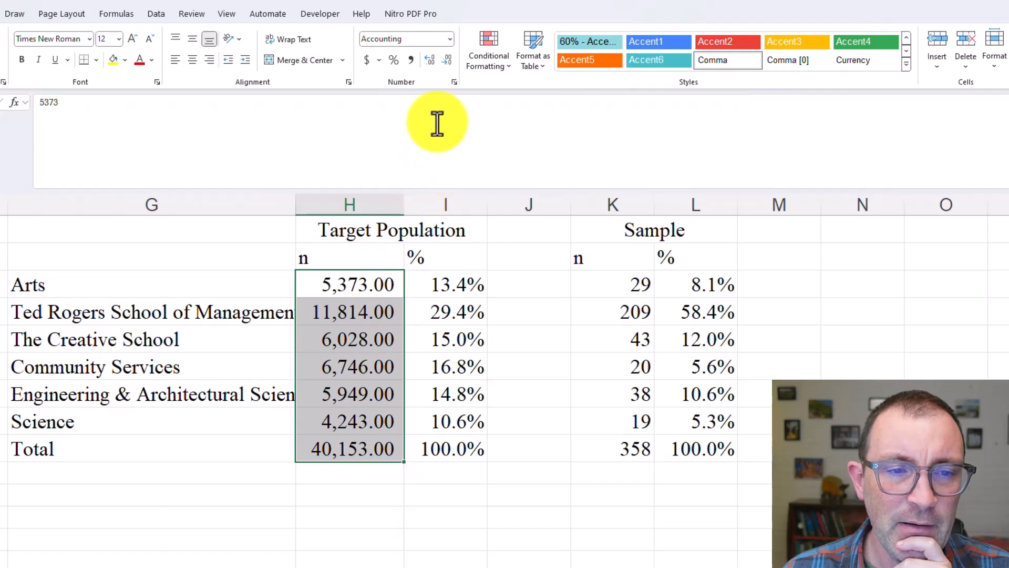
left_click(445, 61)
left_click(445, 61)
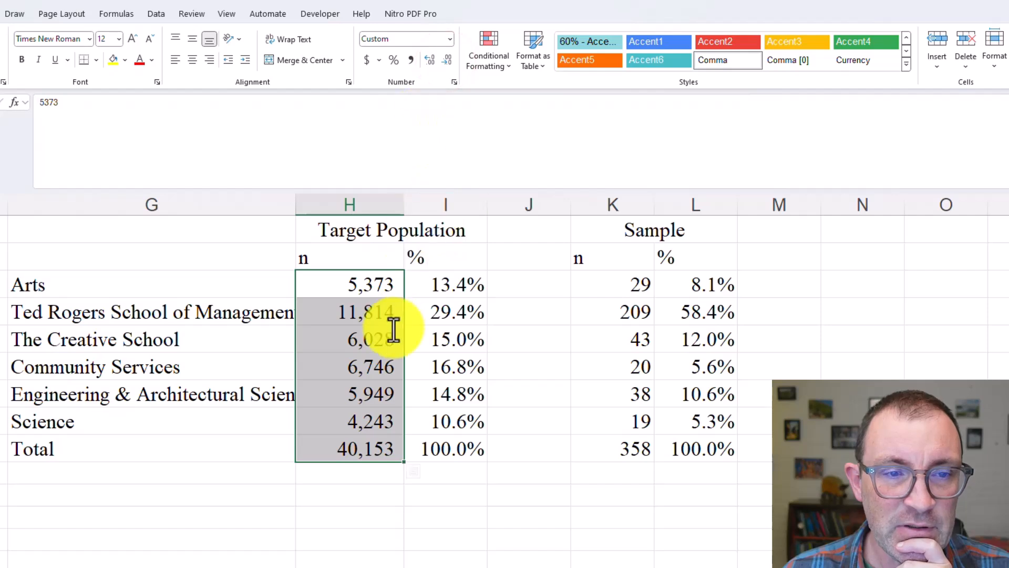
Copy the number format of the population counts H3:H9 onto the sample counts K3:K9
left_click(379, 282)
left_click(582, 301)
left_click(625, 287)
left_click_drag(340, 286, 349, 449)
left_click(2, 66)
left_click(636, 284)
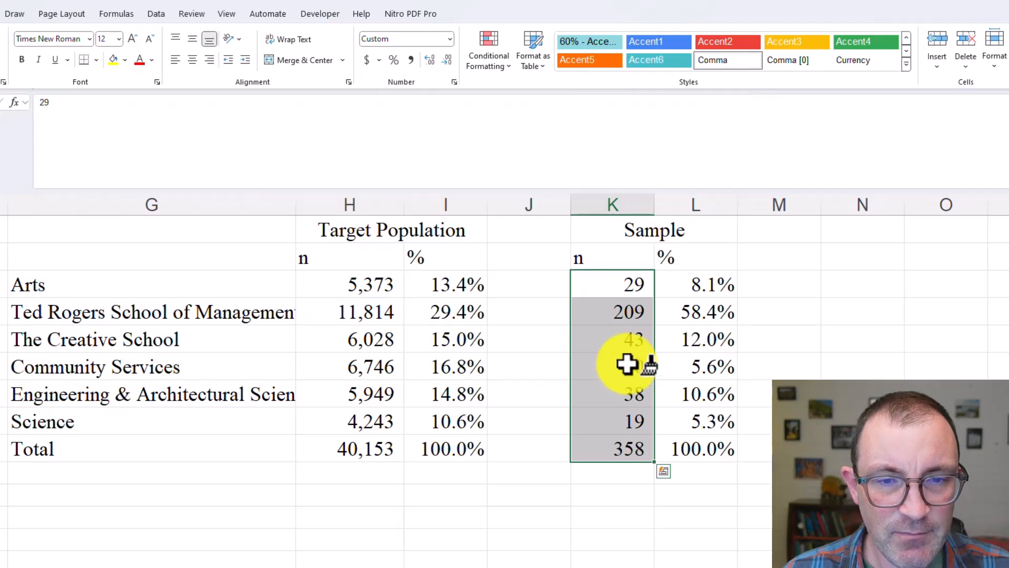
left_click(865, 362)
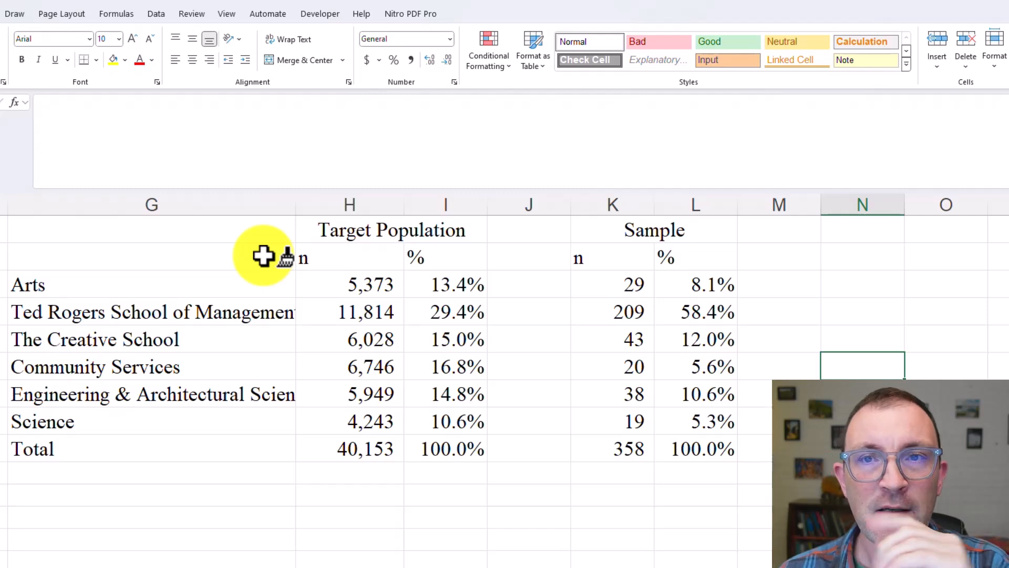
Add a bottom border under the n and % header row G2:L2 and under the Science row G8:L8
mouse_move(261, 253)
left_mouse_down()
mouse_move(473, 263)
mouse_move(673, 258)
left_mouse_up()
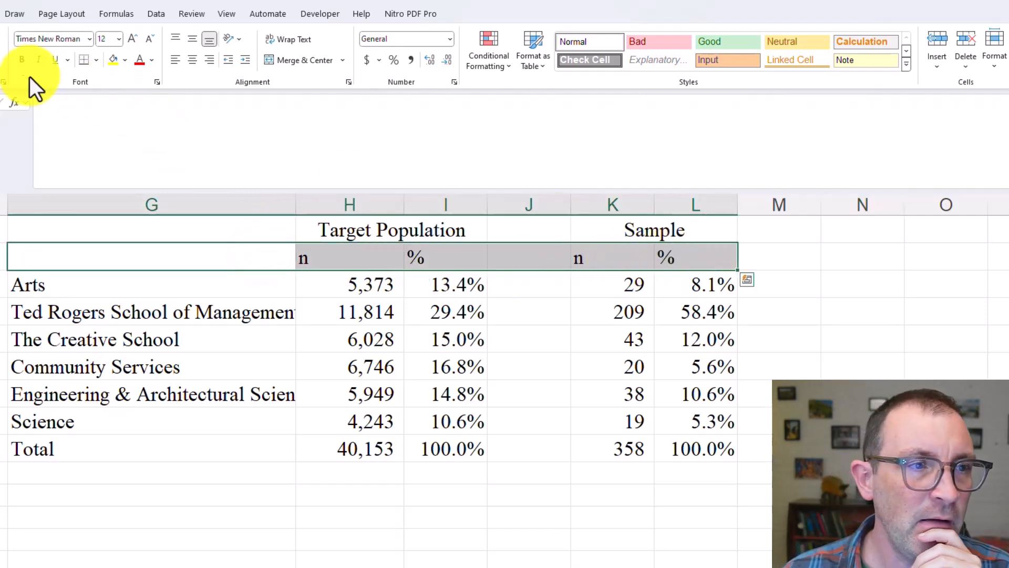
left_click(95, 60)
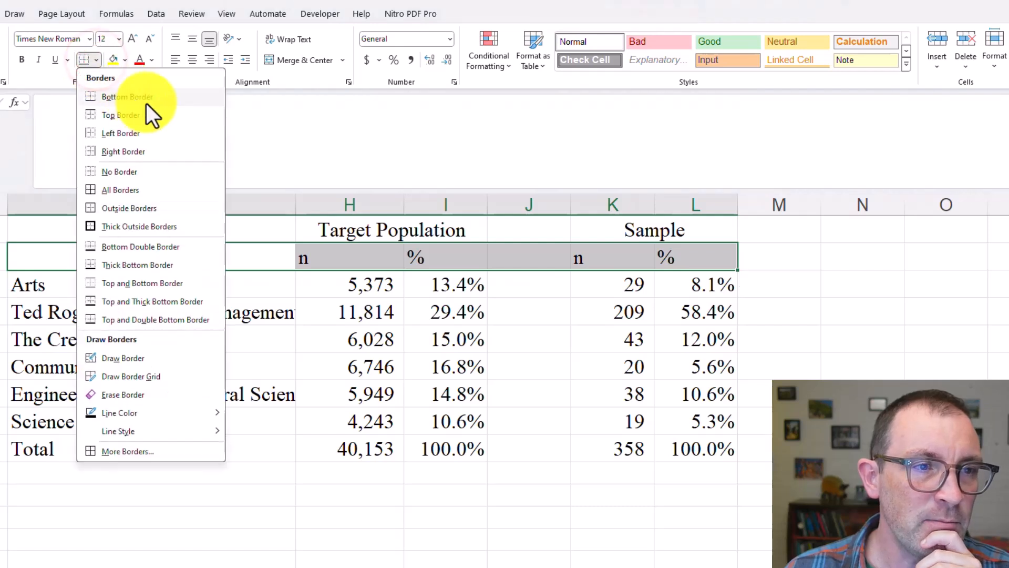
left_click(147, 102)
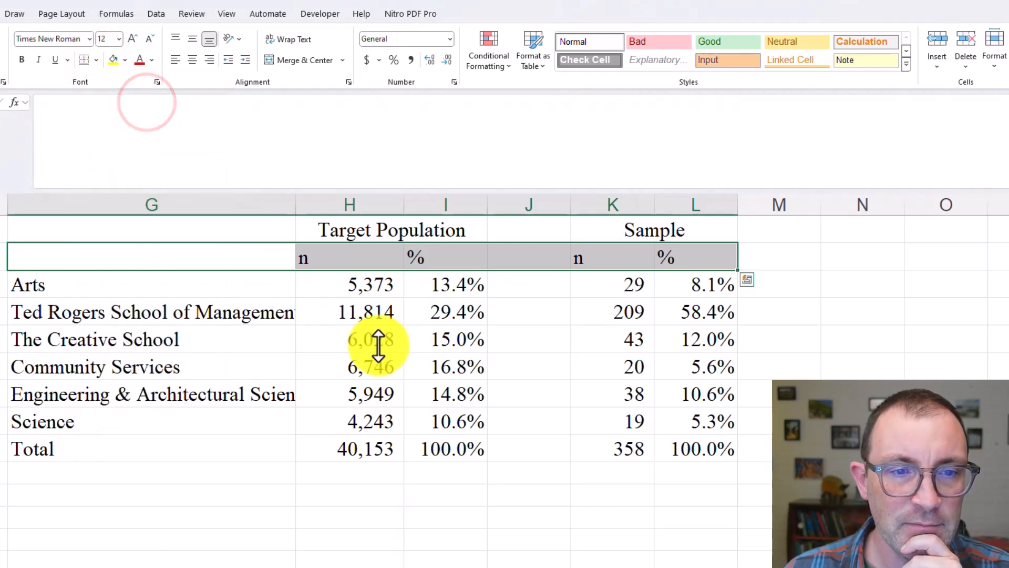
left_click(362, 366)
left_click_drag(196, 423, 676, 422)
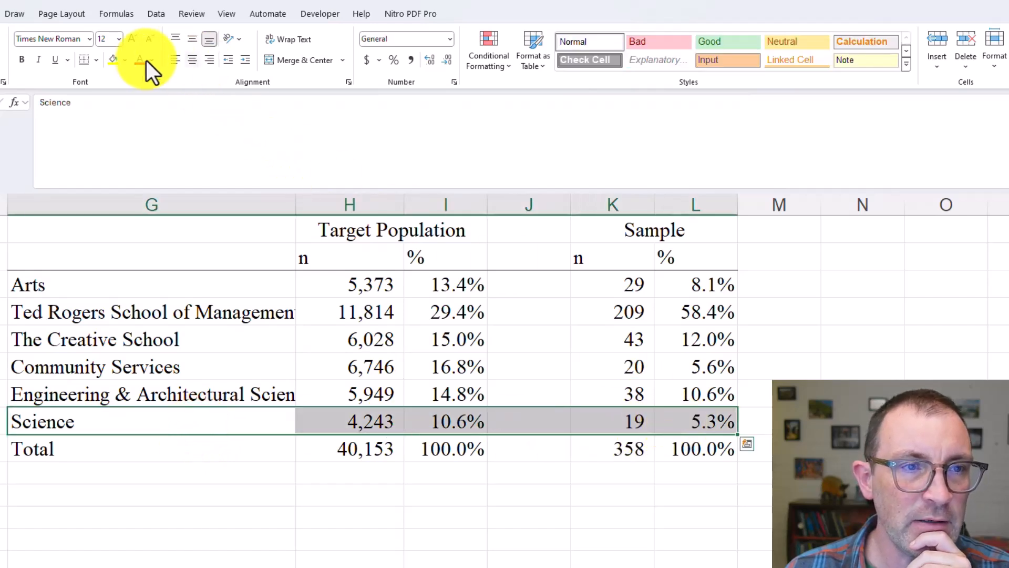
left_click(529, 366)
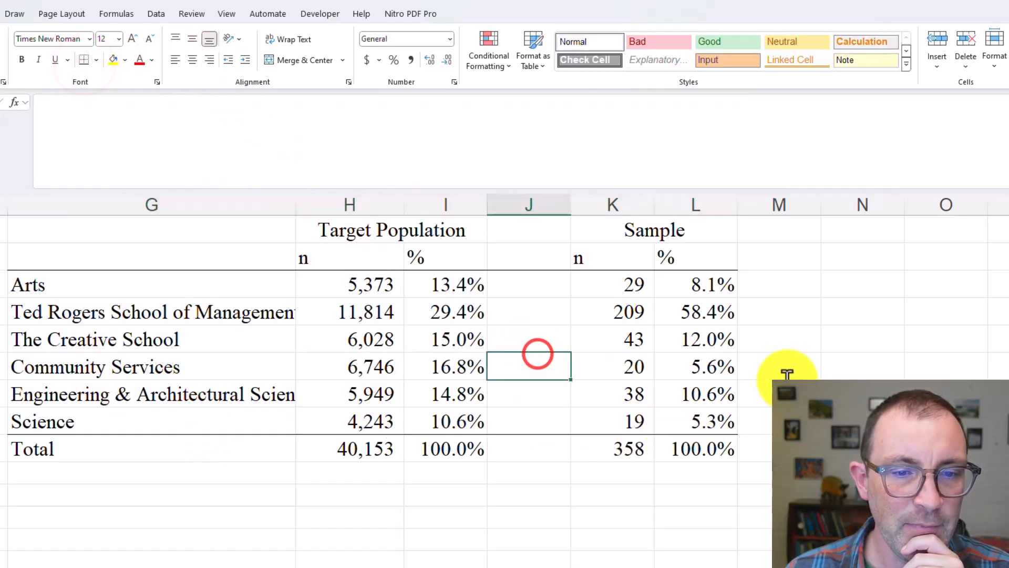
left_click(528, 208)
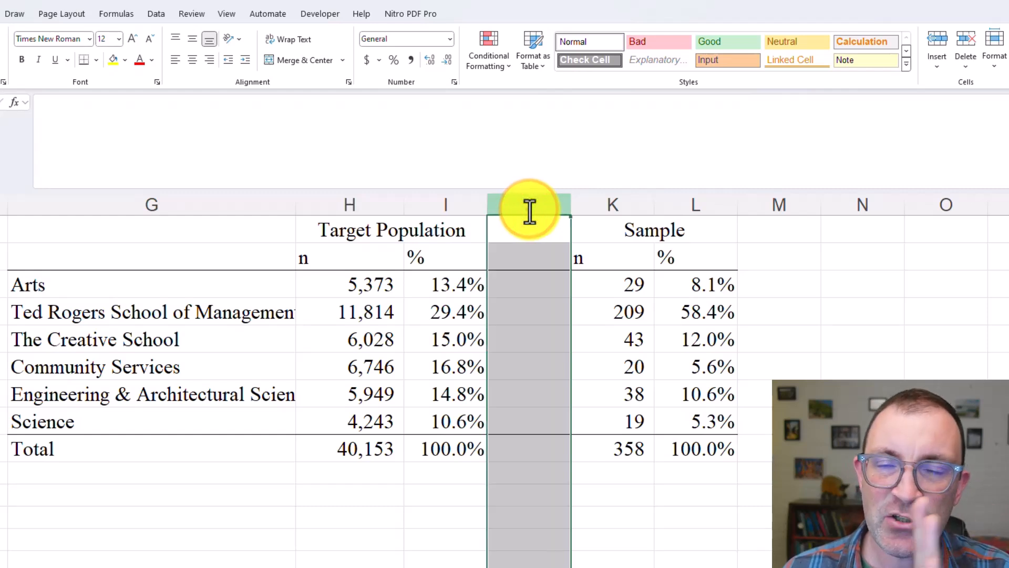
left_click(366, 262)
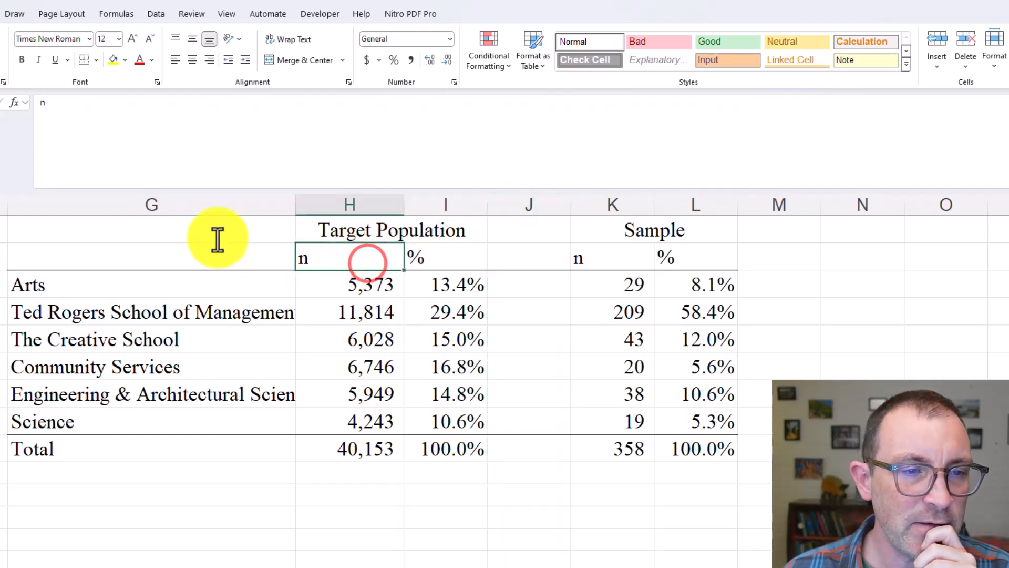
left_click_drag(217, 237, 344, 310)
left_click(326, 254)
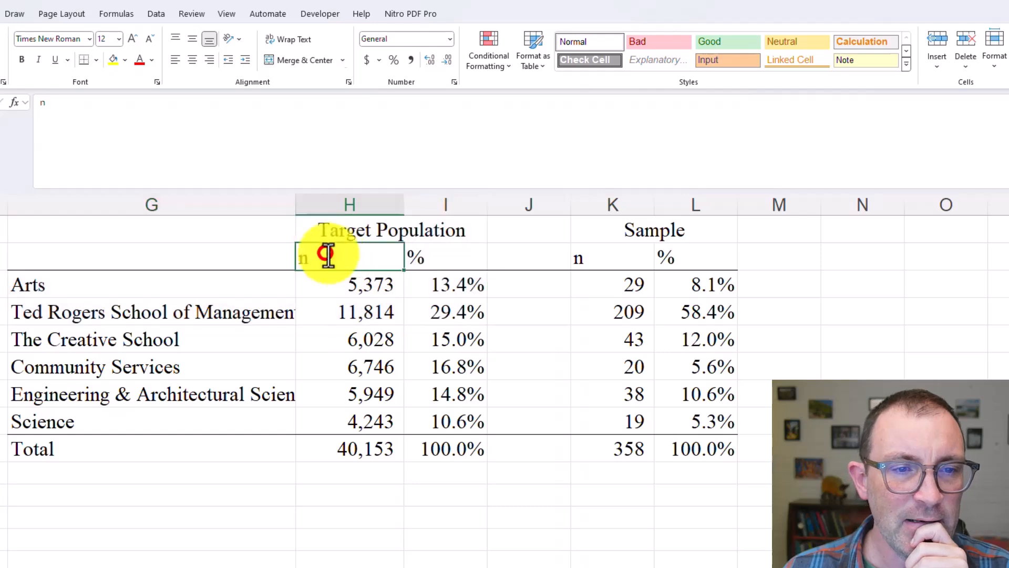
Copy the whole comparison table G1:L9 and switch to the assignment guidelines document in Word
mouse_move(284, 236)
left_mouse_down()
mouse_move(622, 408)
mouse_move(667, 443)
left_mouse_up()
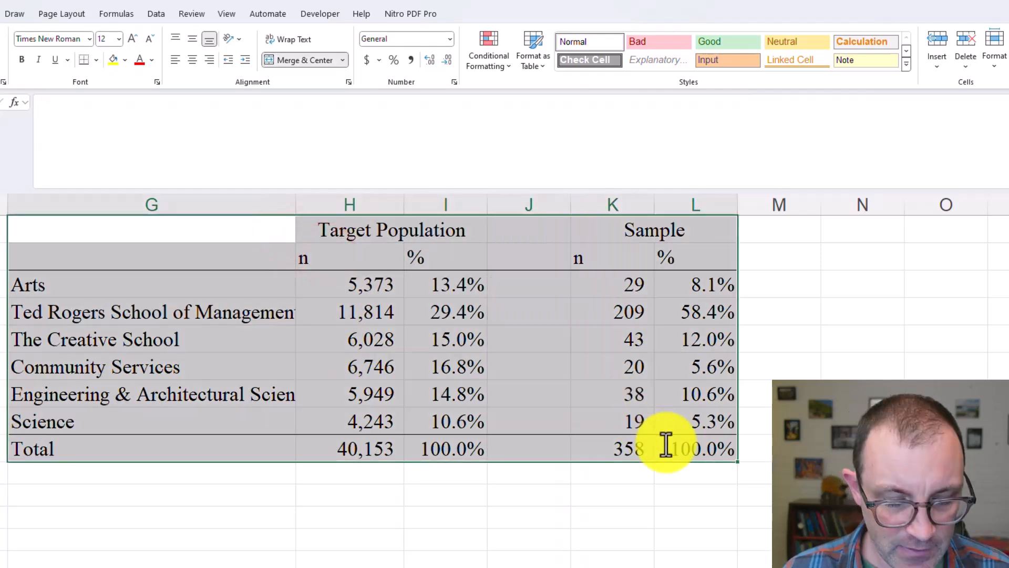
key("ctrl+c")
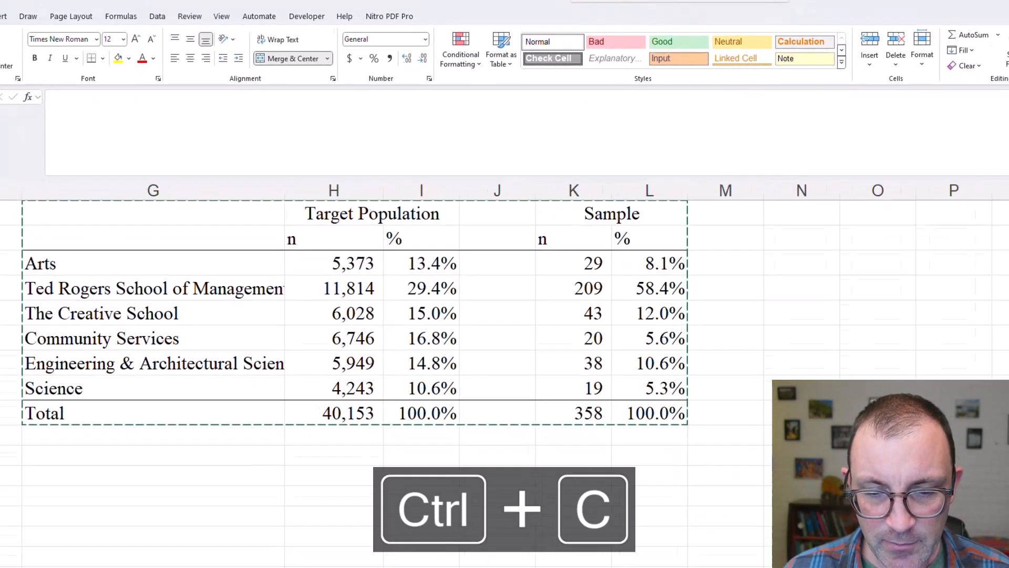
left_click(532, 558)
left_click(403, 204)
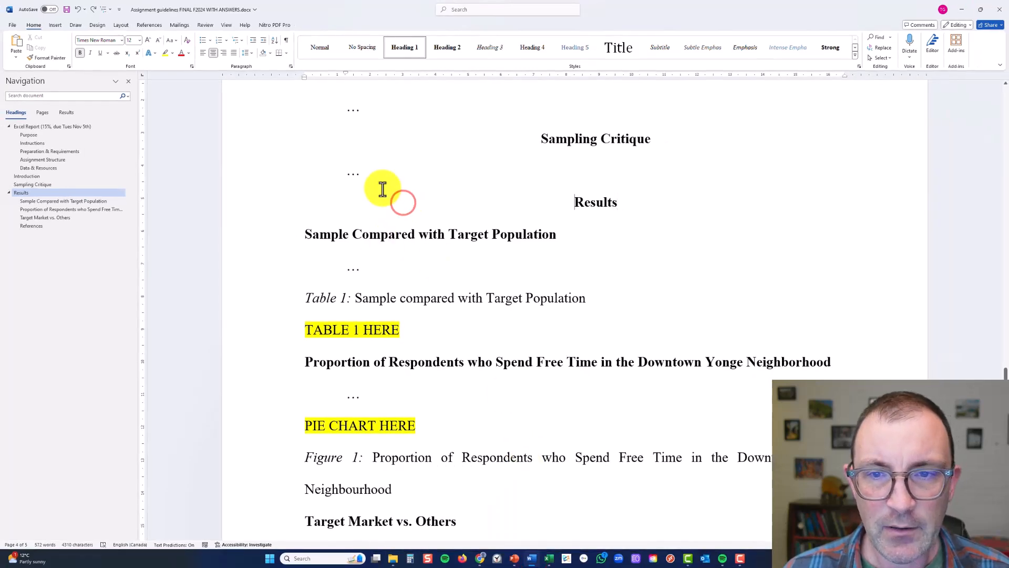
left_click(346, 267)
right_click(348, 269)
double_click(347, 269)
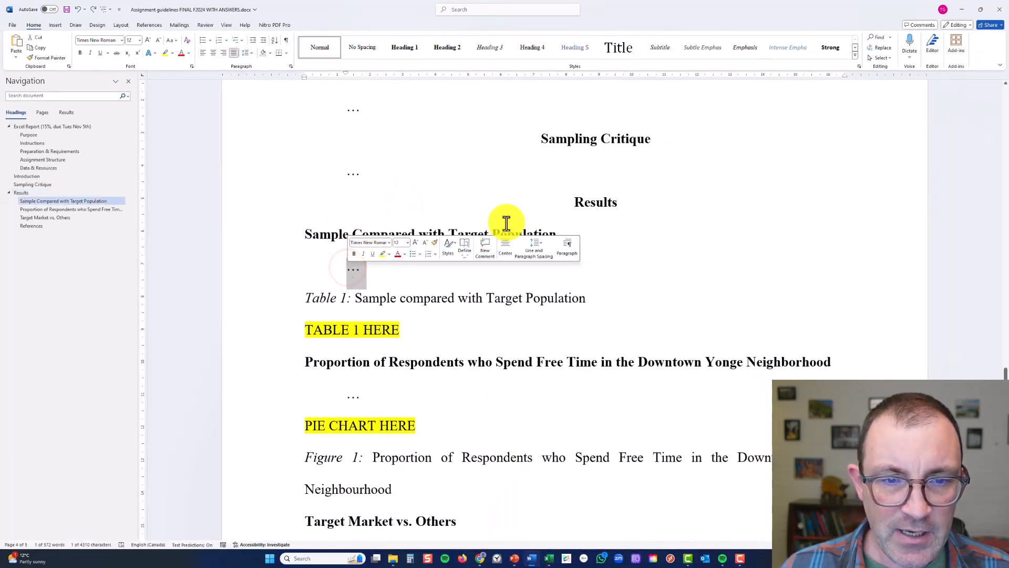
left_click(442, 300)
double_click(351, 270)
Replace the highlighted "TABLE 1 HERE" placeholder under the Table 1 caption with the copied comparison table
left_click(446, 337)
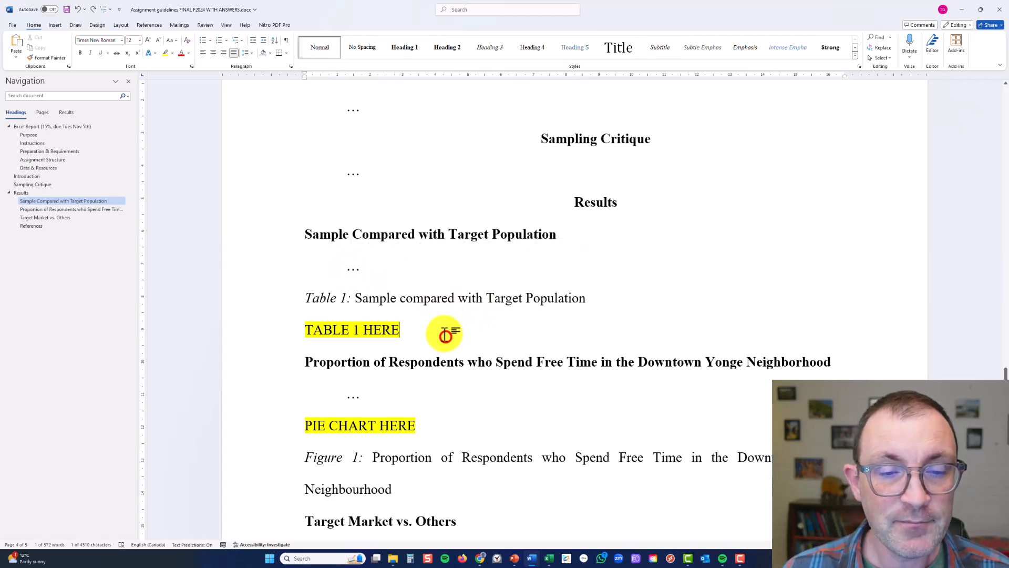
left_click_drag(427, 333, 303, 331)
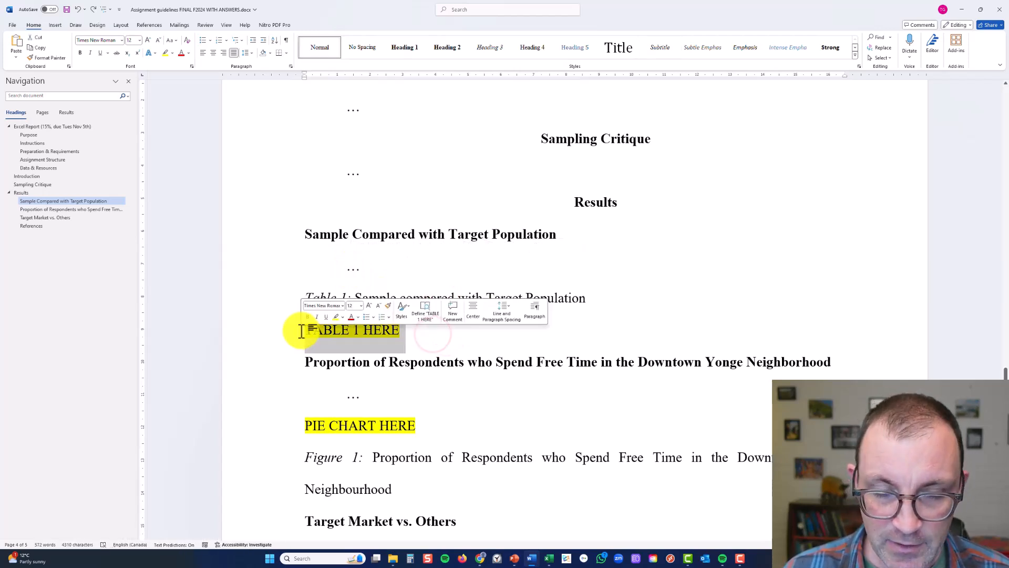
key("Right")
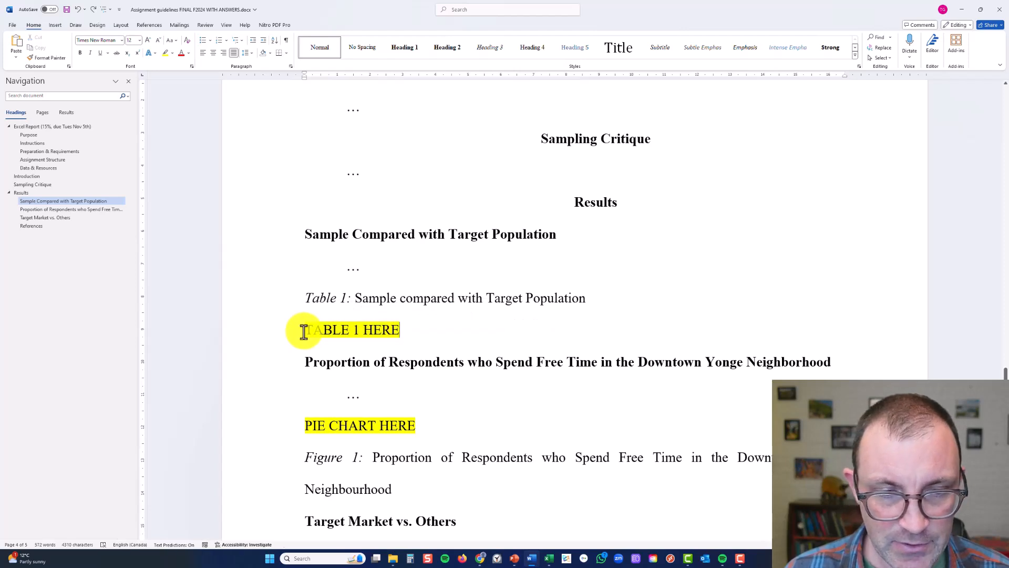
double_click(304, 332)
triple_click(305, 332)
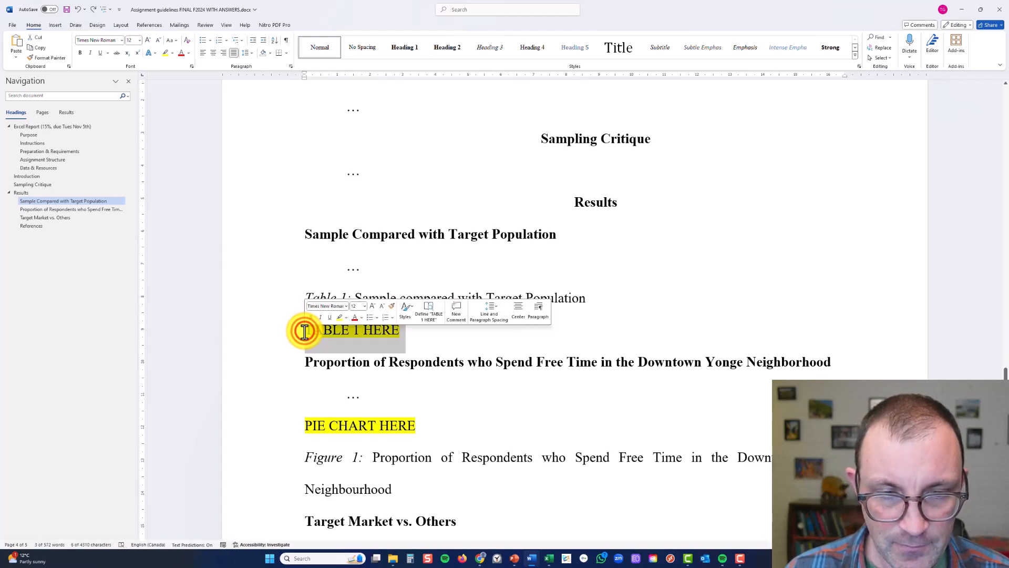
key("Delete")
key("Left")
key("Return")
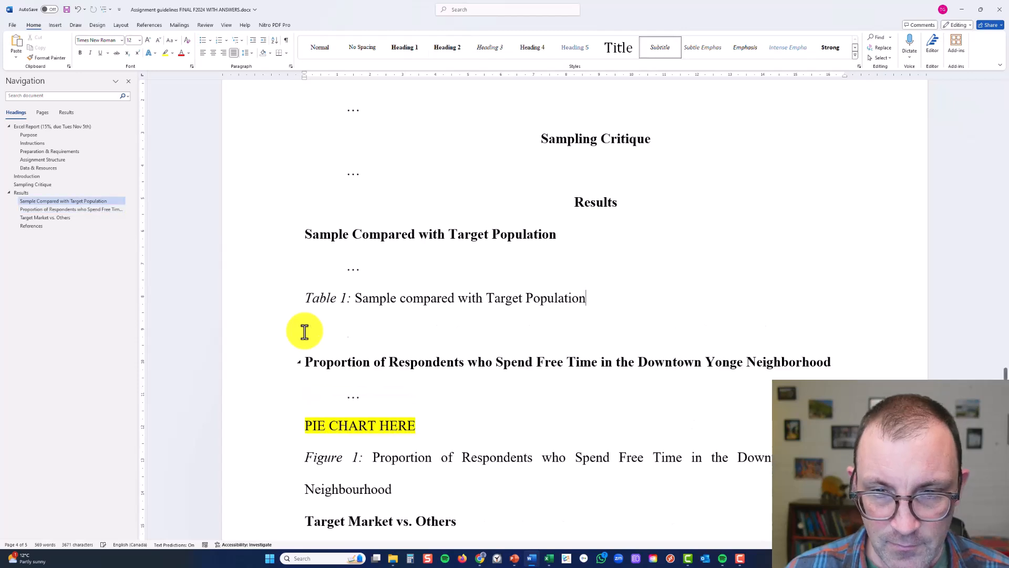
key("ctrl+v")
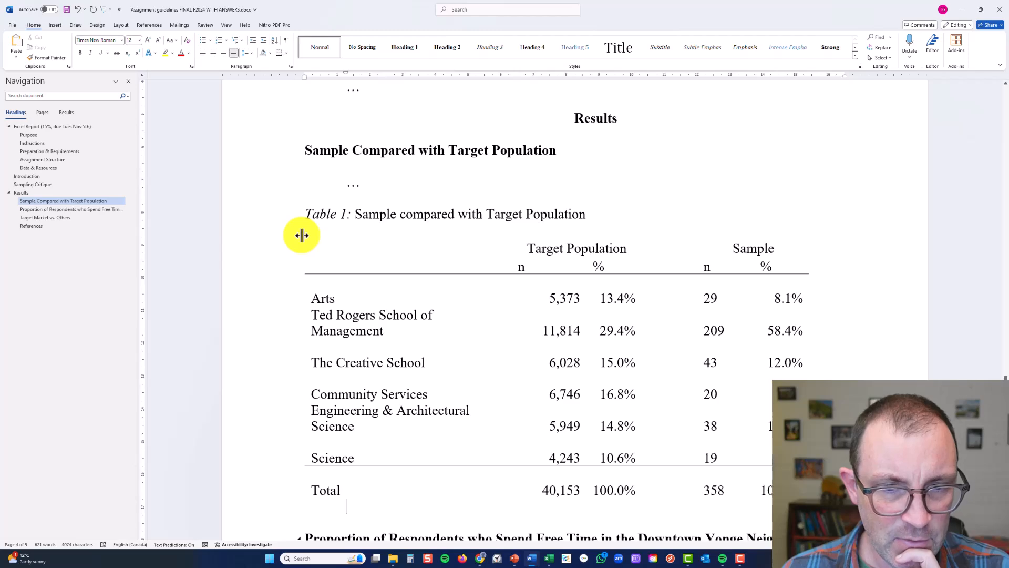
Select the whole pasted table and AutoFit its columns to their contents
left_click(301, 235)
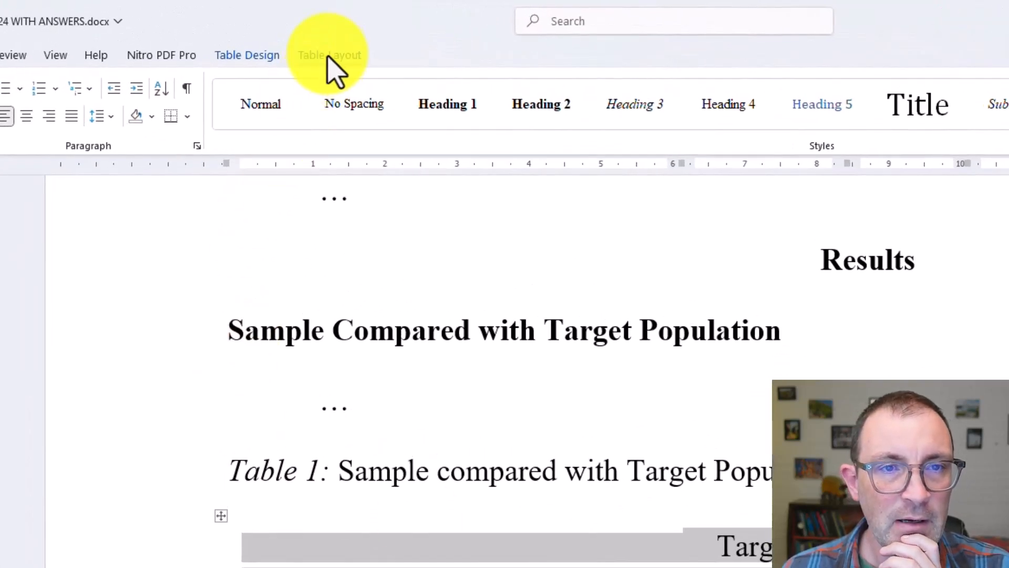
left_click(329, 56)
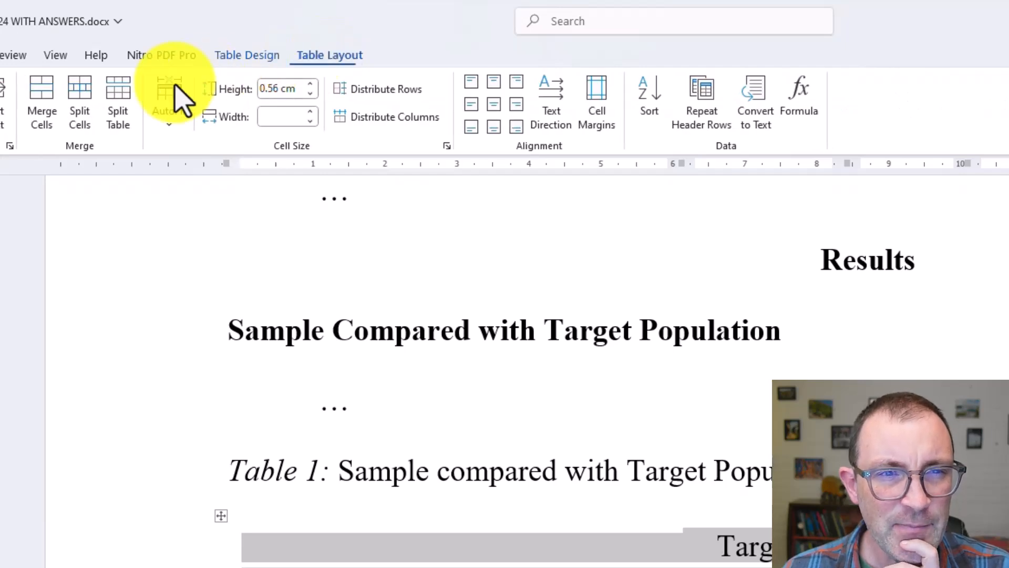
left_click(169, 128)
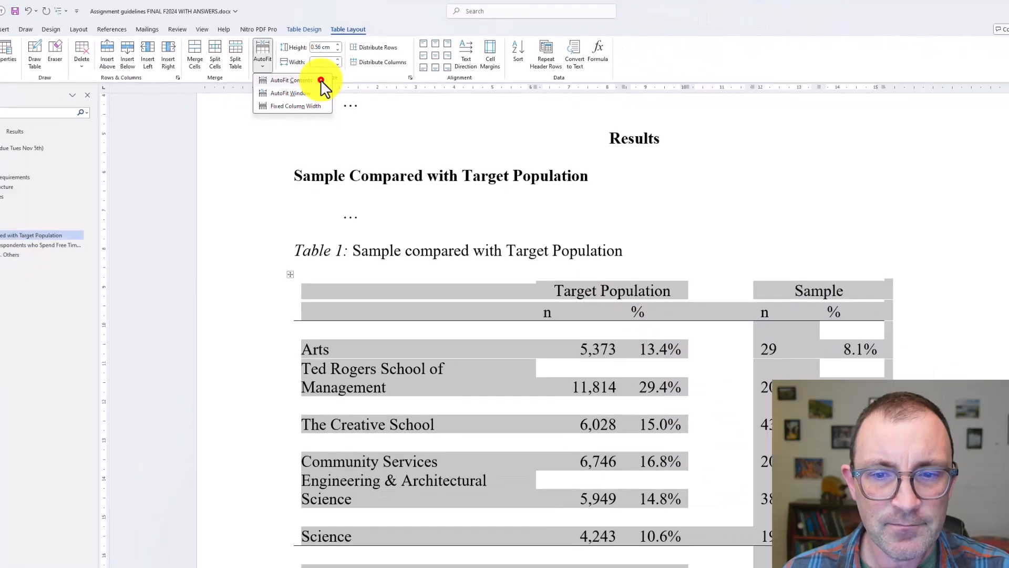
left_click(274, 152)
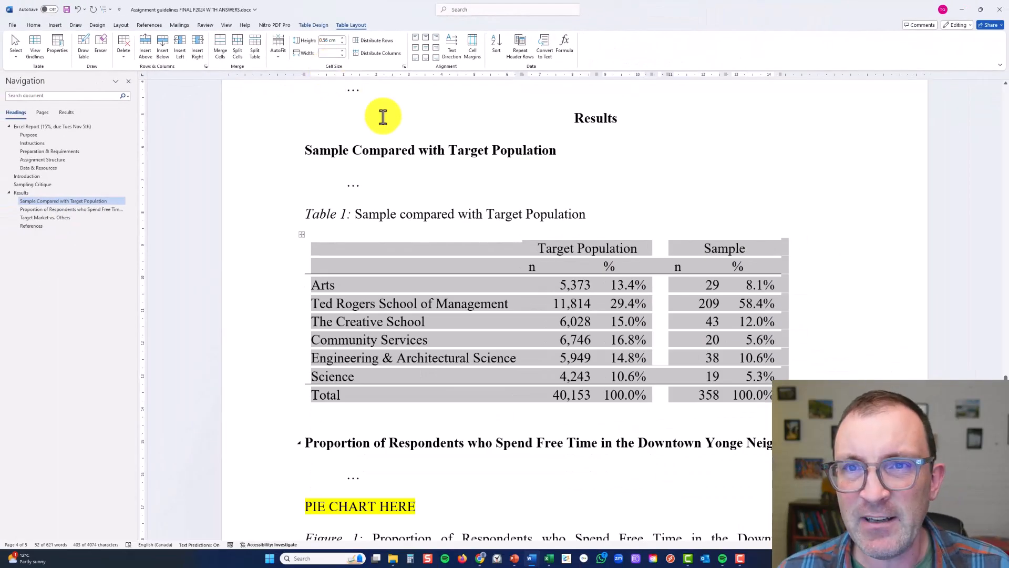
Center the n and % column headers at the bottom of their cells in the table's second row
left_click(626, 311)
left_click_drag(577, 268, 731, 269)
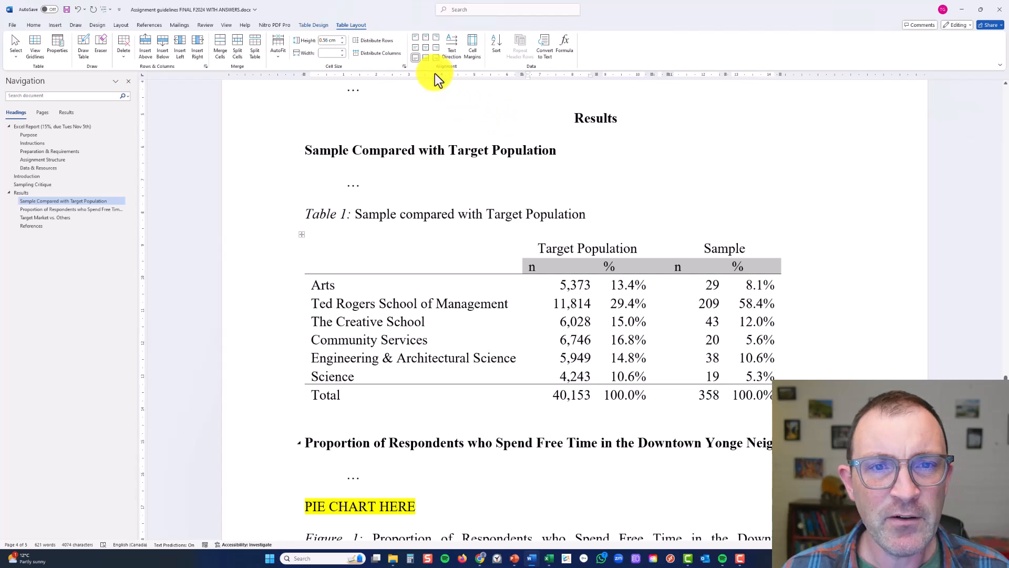
left_click(425, 57)
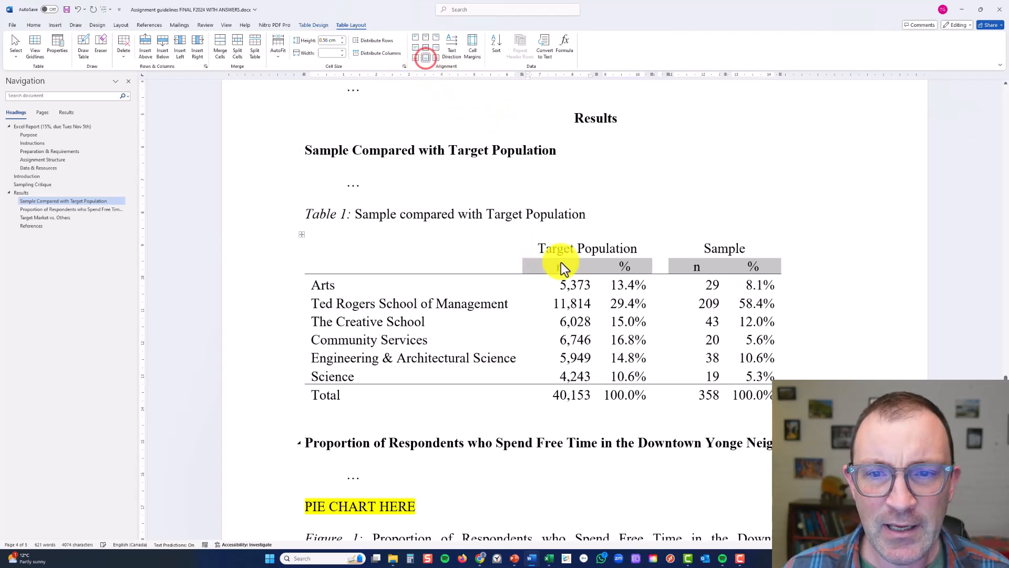
left_click(606, 286)
Review the Table 1 caption and text placeholder, and the highlighted pie chart placeholder under the Downtown Yonge free-time heading
left_click(764, 213)
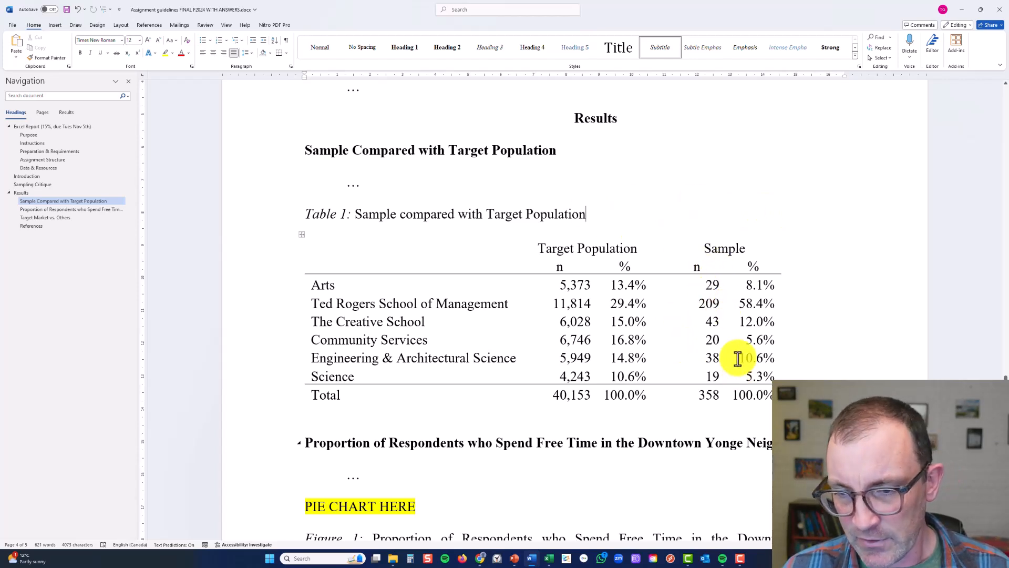
triple_click(352, 218)
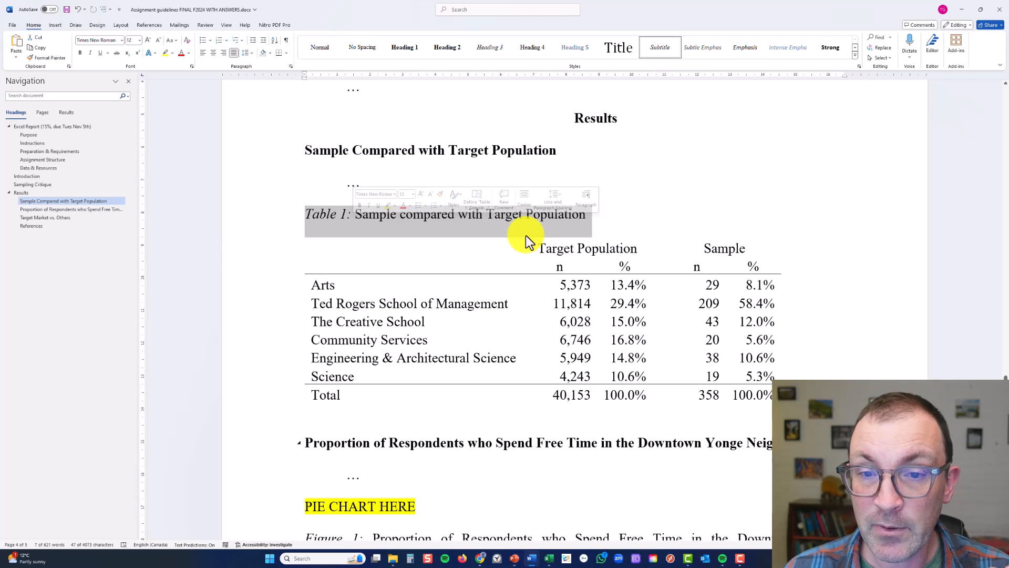
double_click(353, 185)
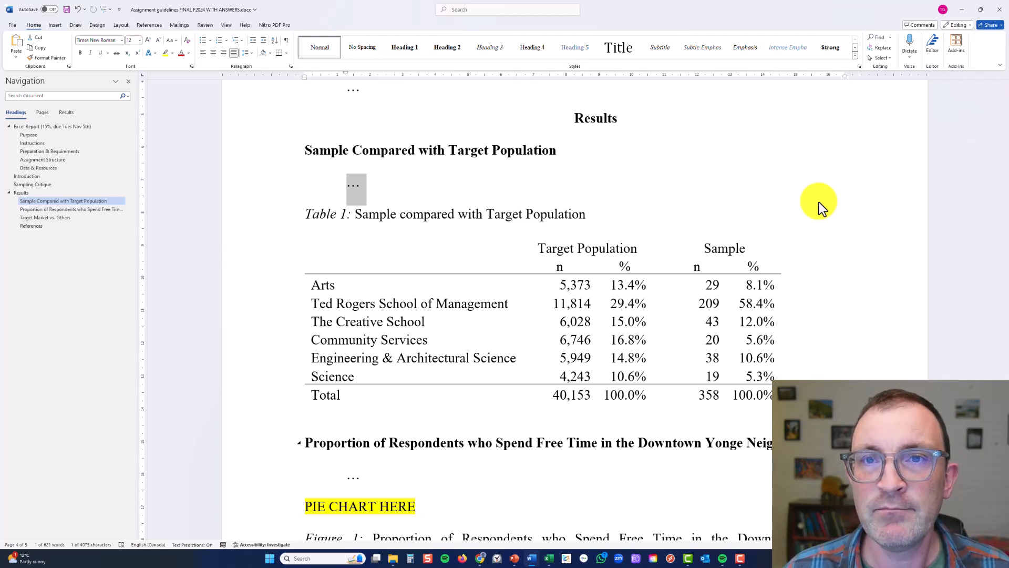
scroll(396, 437, "down", 4)
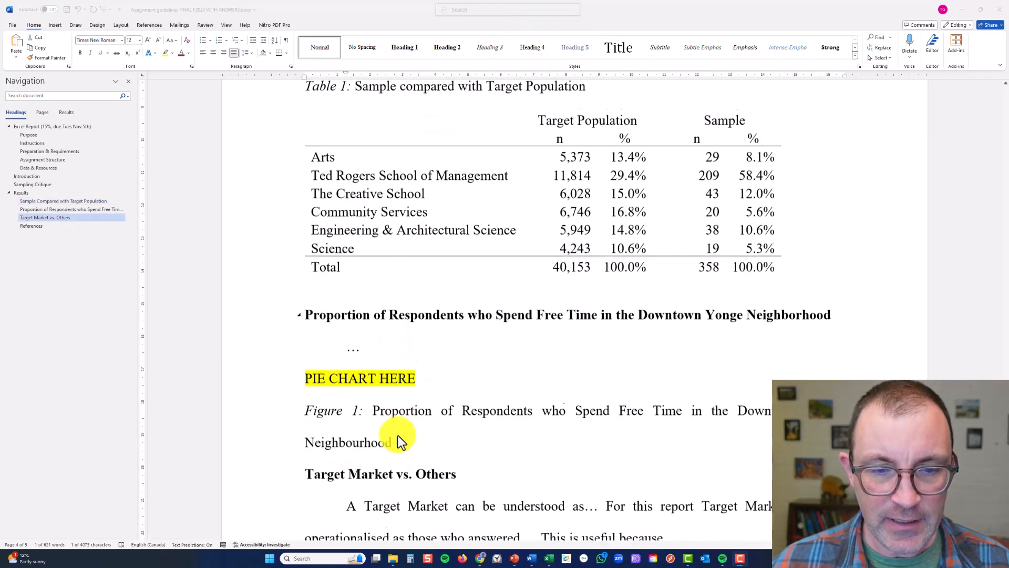
triple_click(387, 370)
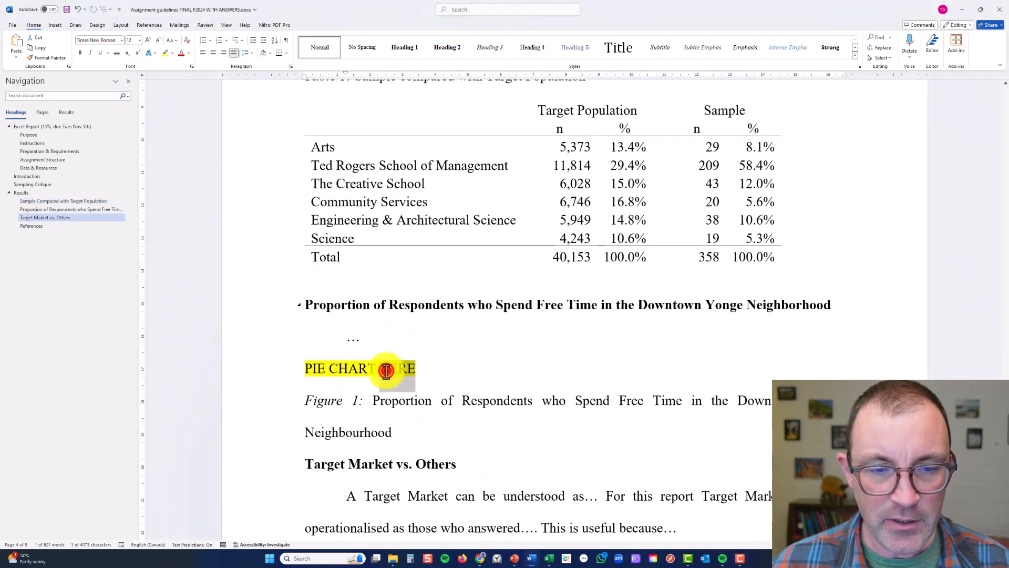
triple_click(441, 308)
scroll(514, 436, "down", 2)
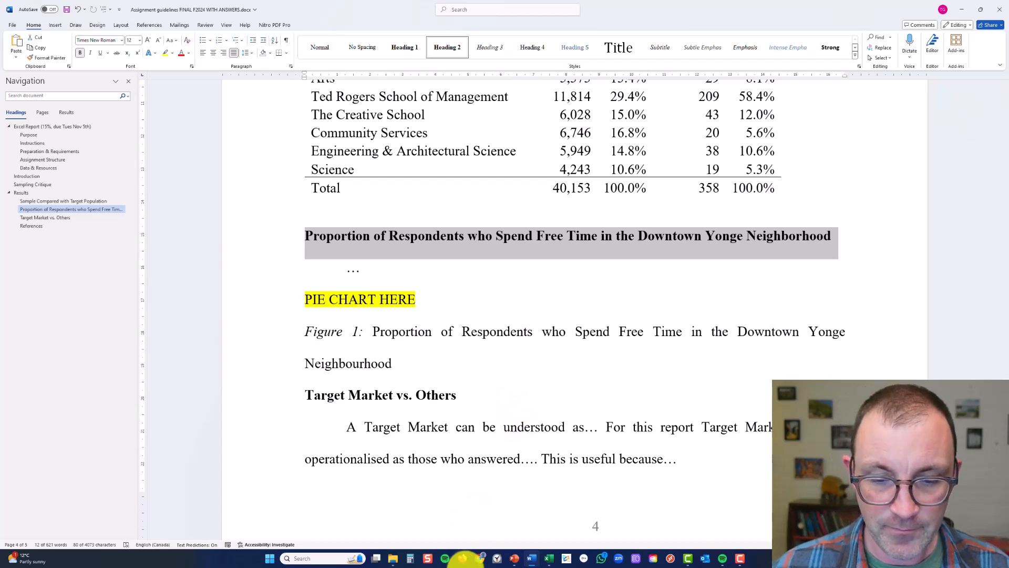
Switch to Survey.pdf in the browser and examine question 7's answer options on how often free time is spent in the neighbourhood
mouse_move(480, 556)
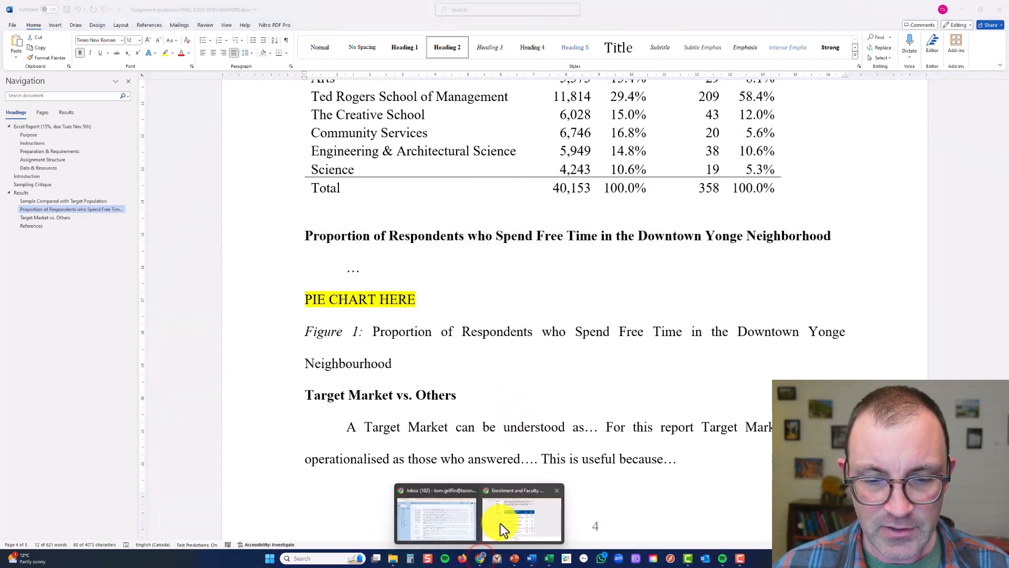
left_click(500, 524)
left_click(161, 11)
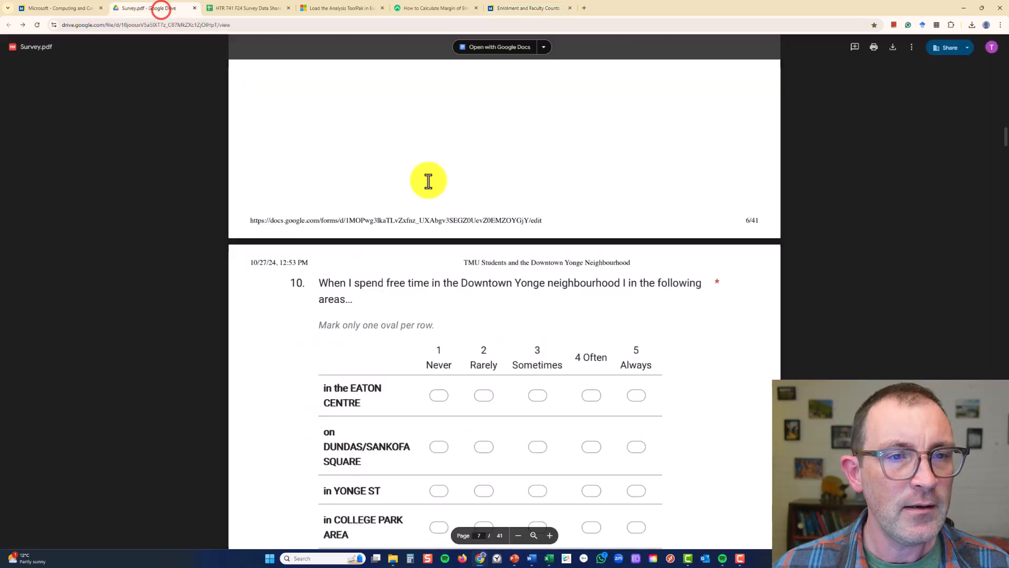
scroll(439, 219, "up", 5)
scroll(439, 220, "up", 9)
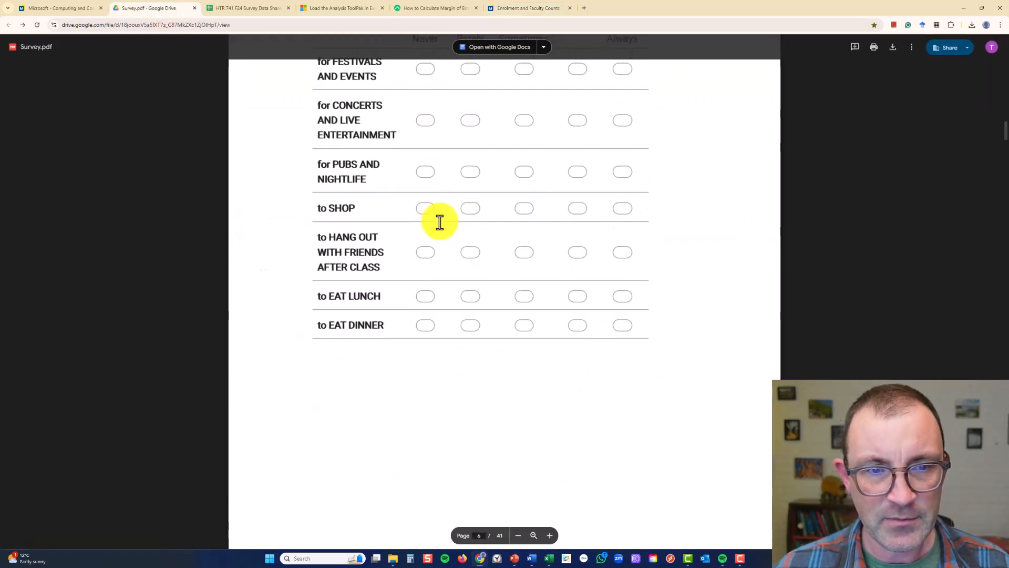
scroll(440, 223, "up", 10)
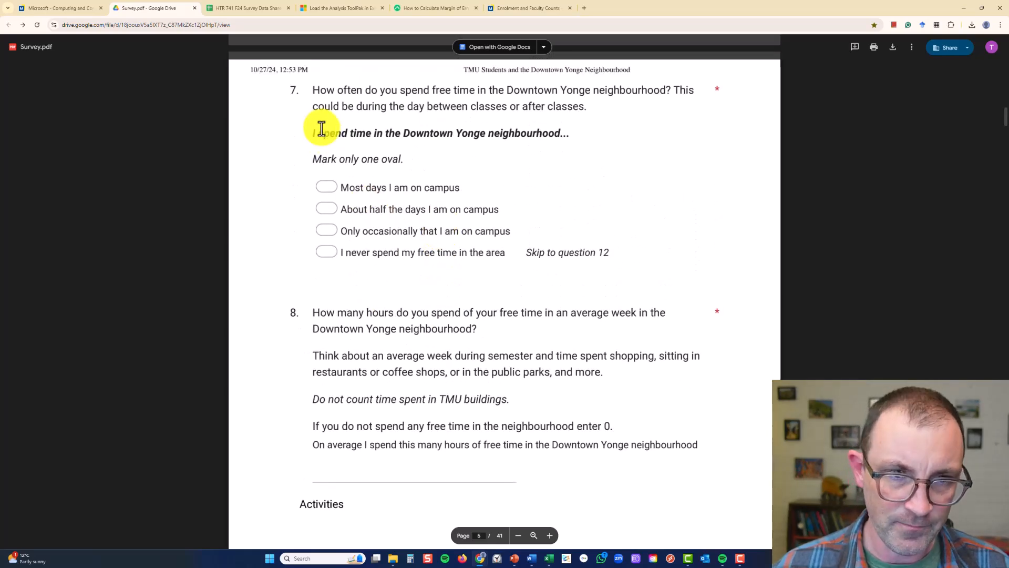
left_click_drag(308, 134, 313, 163)
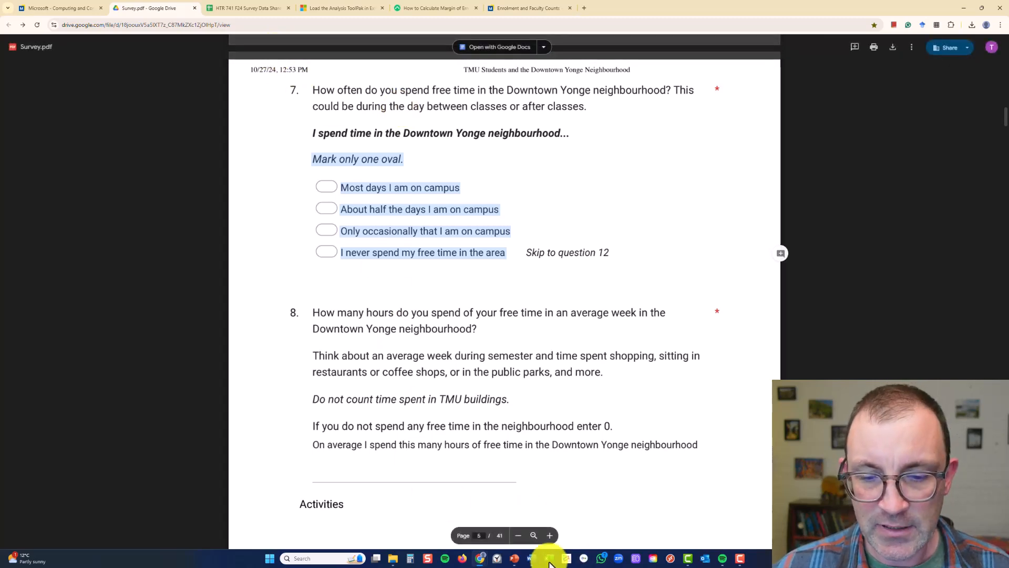
Switch to the survey workbook in Excel and insert a PivotTable of the FULL DATA sheet on a new worksheet
mouse_move(550, 562)
left_click(506, 522)
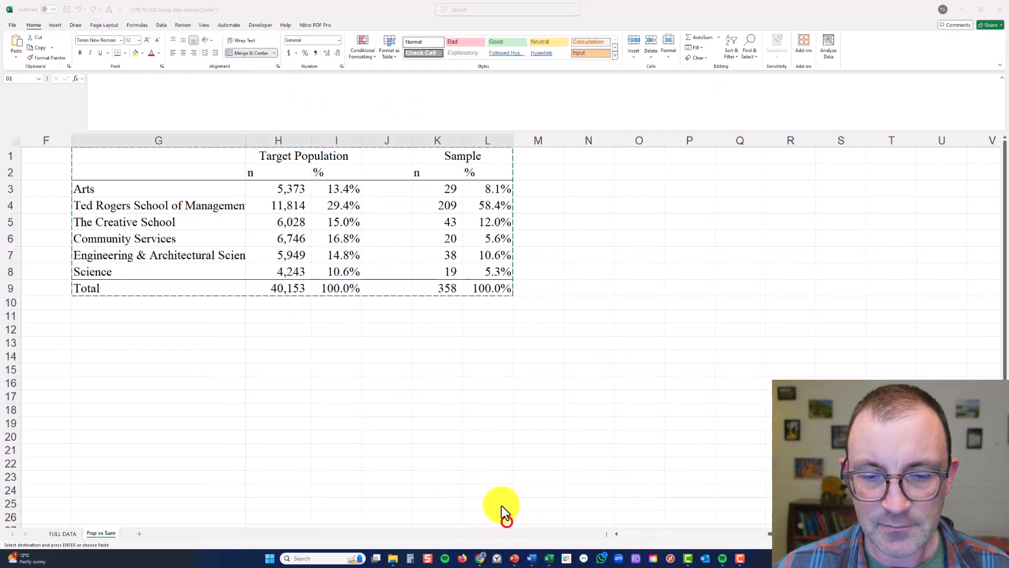
left_click(396, 368)
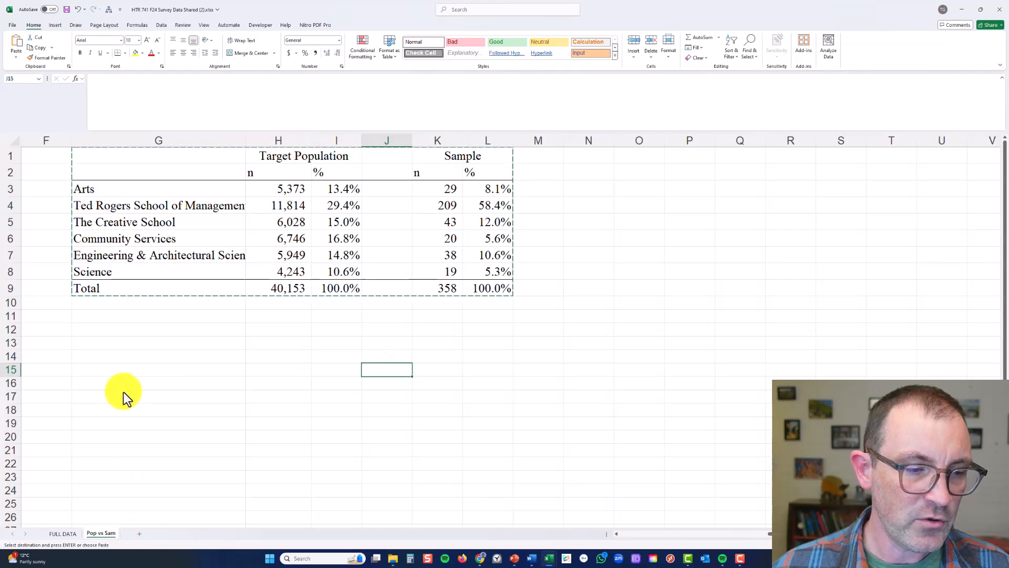
left_click(65, 534)
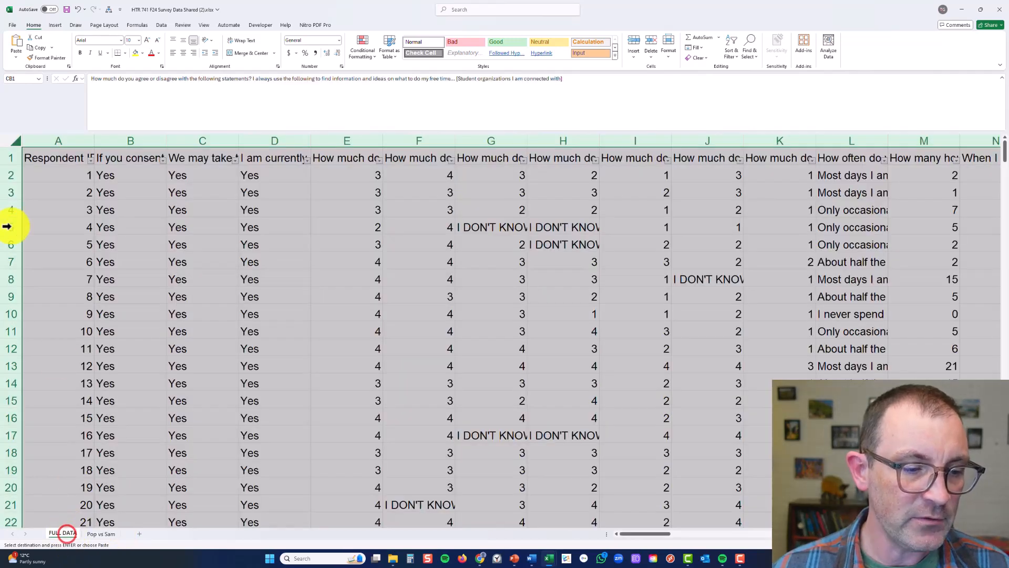
left_click(53, 25)
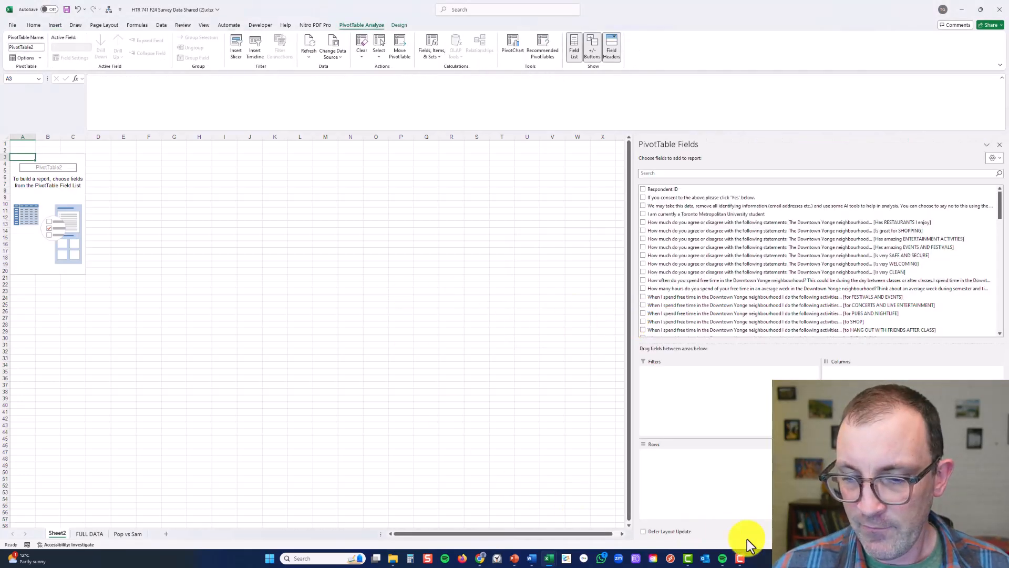
scroll(315, 331, "up", 2, "ctrl")
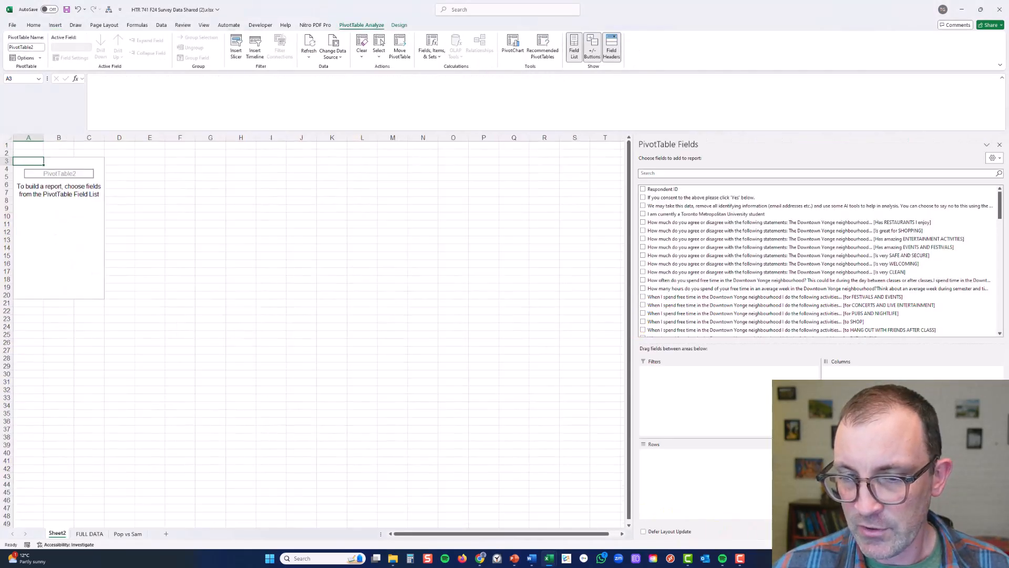
left_click(987, 544)
left_click(986, 544)
left_click(987, 544)
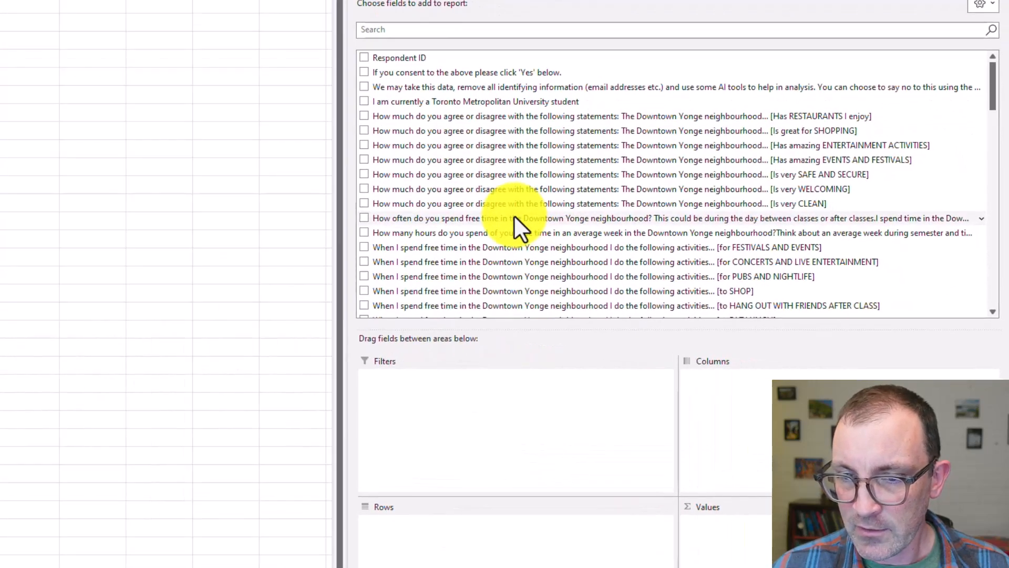
Add the "How often do you spend free time in the Downtown Yonge neighbourhood?" field to both Rows and Values as a count
left_click(551, 216)
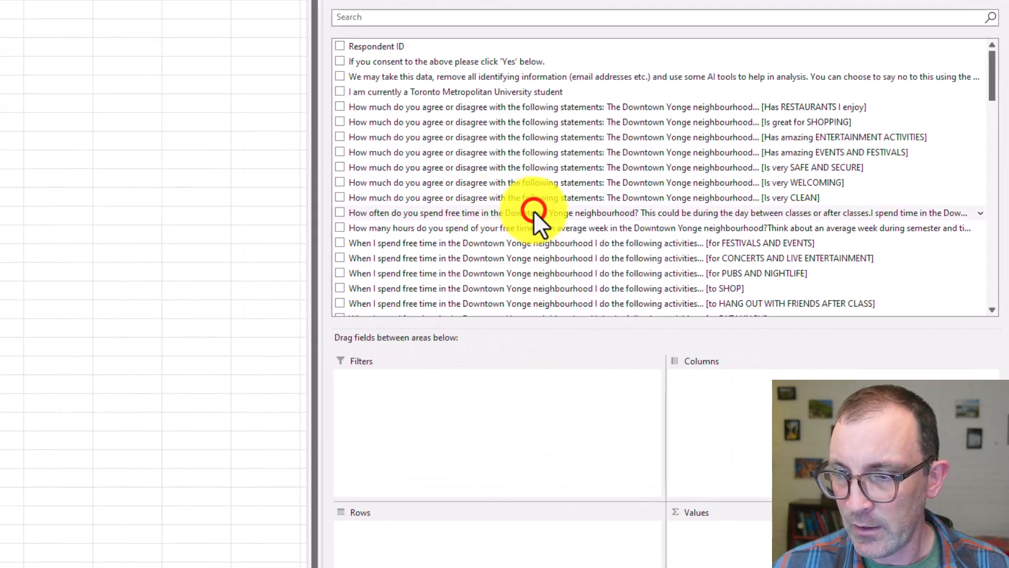
left_click_drag(534, 210, 497, 292)
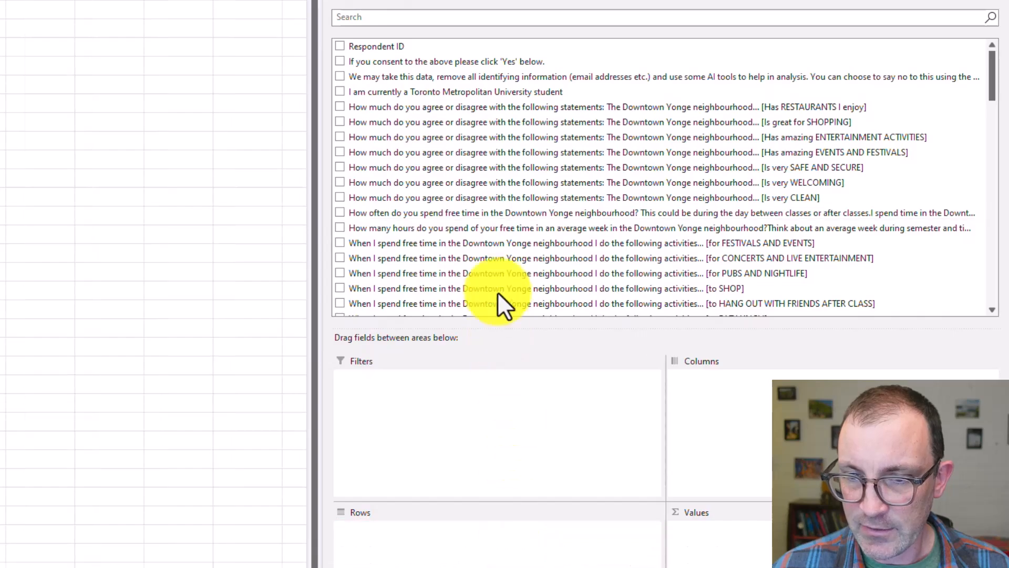
left_click(500, 212)
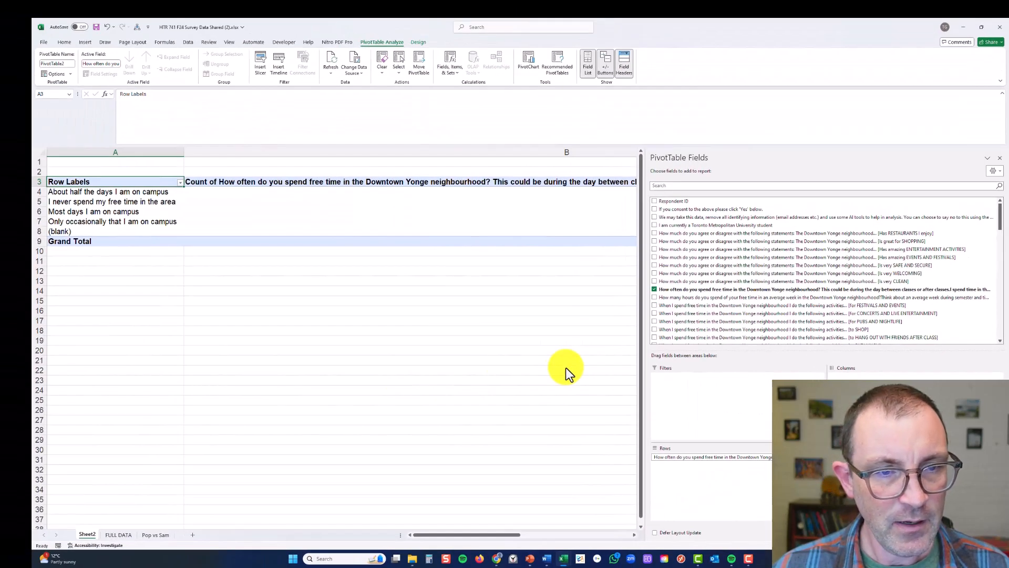
left_click(565, 367)
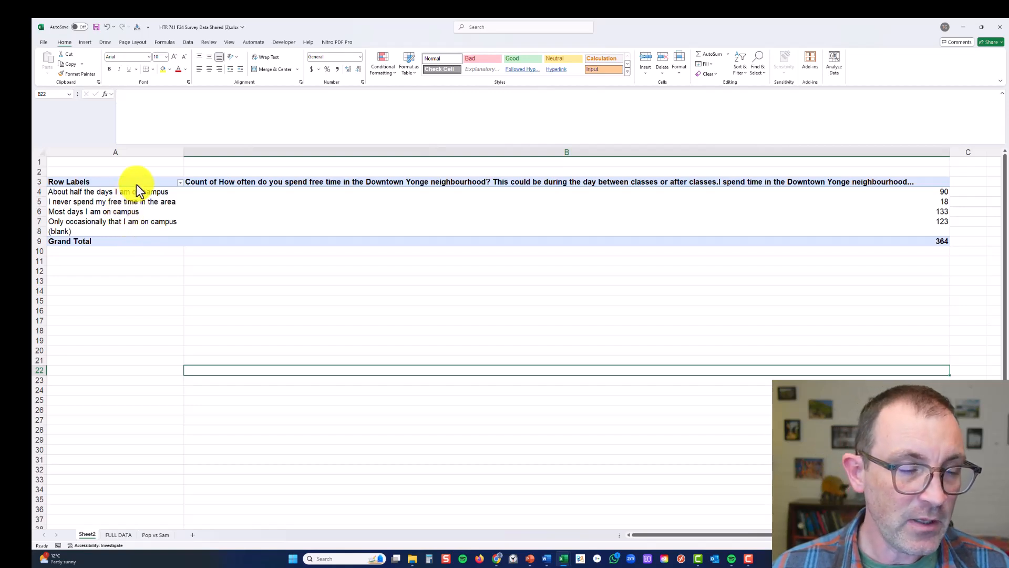
Try to duplicate the whole pivot table A3:B9 at cell A14, and undo the paste
left_click_drag(136, 184, 198, 240)
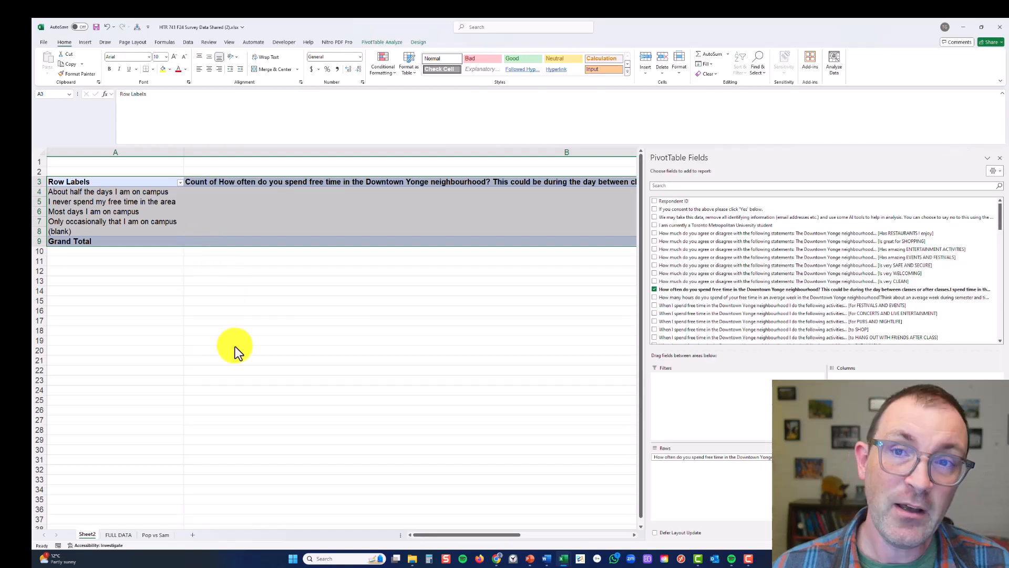
key("ctrl+c")
left_click(89, 293)
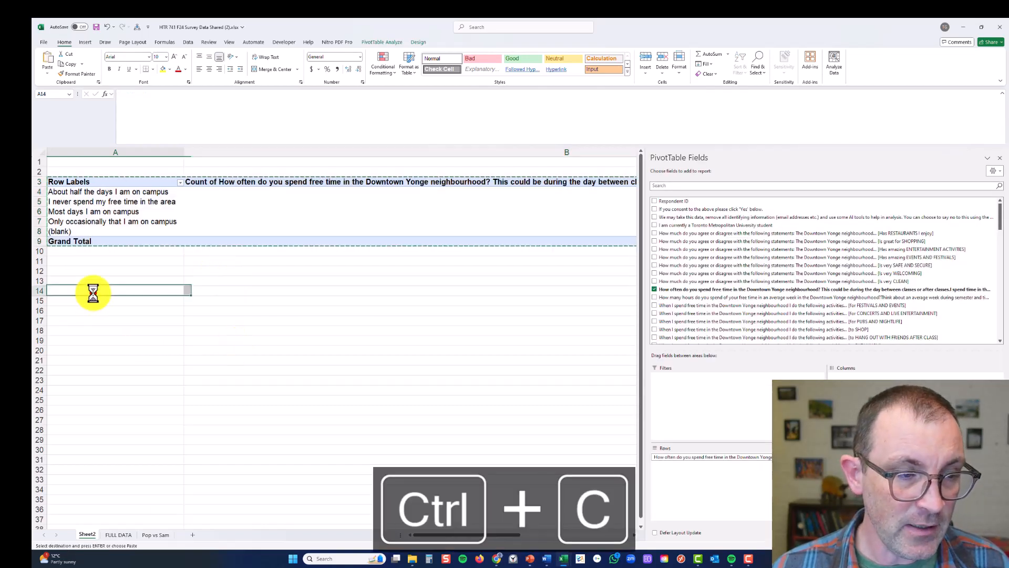
key("ctrl+v")
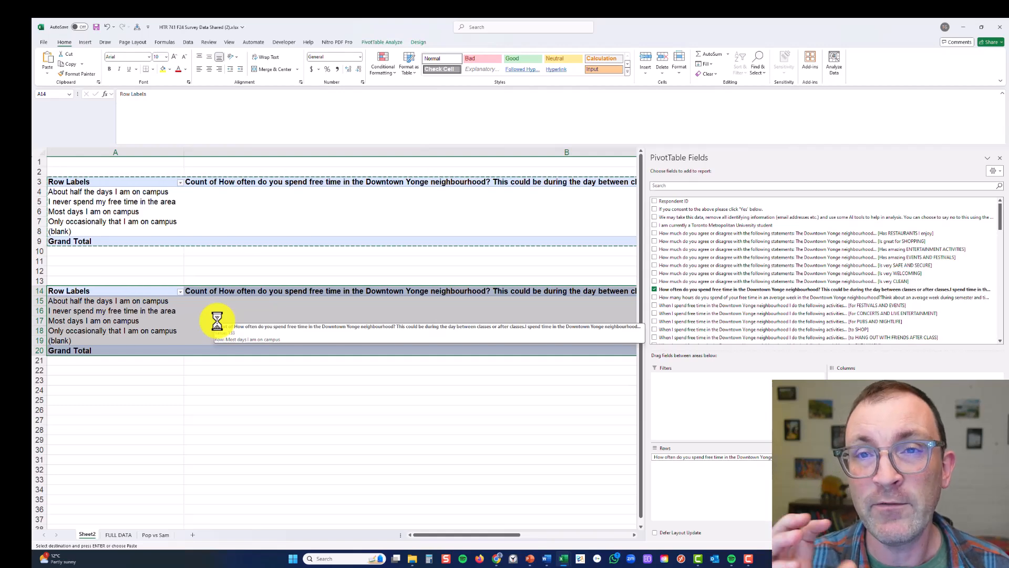
key("ctrl+z")
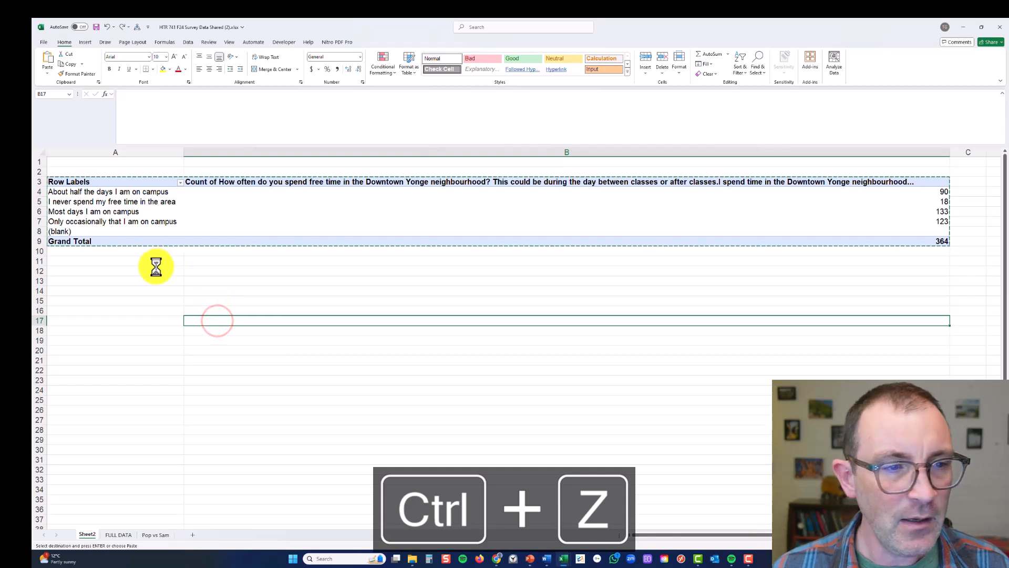
Copy the four answer rows with their counts (A4:B7) to cell D3 and fit column D to the answer text
left_click_drag(139, 194, 248, 220)
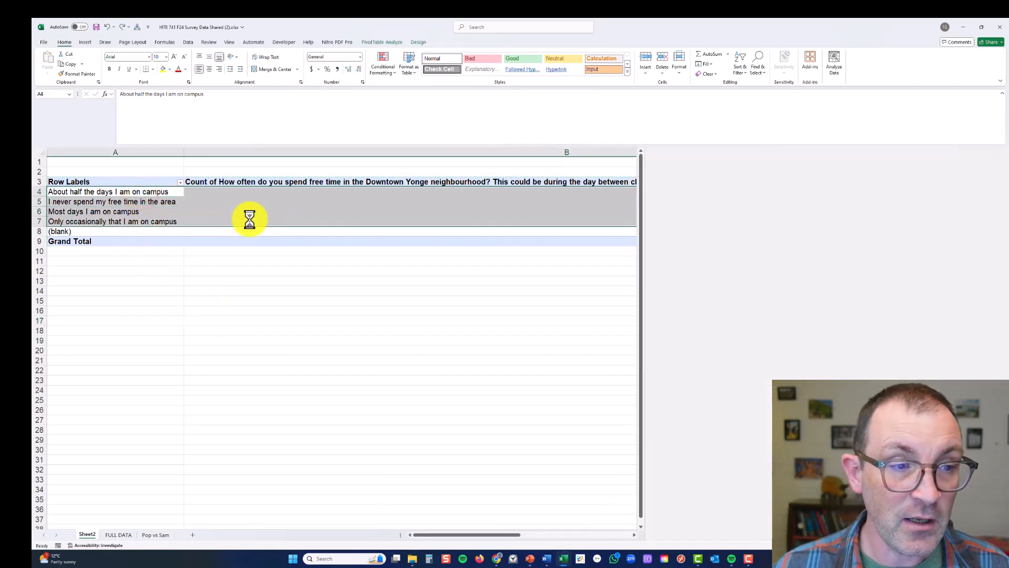
right_click(250, 223)
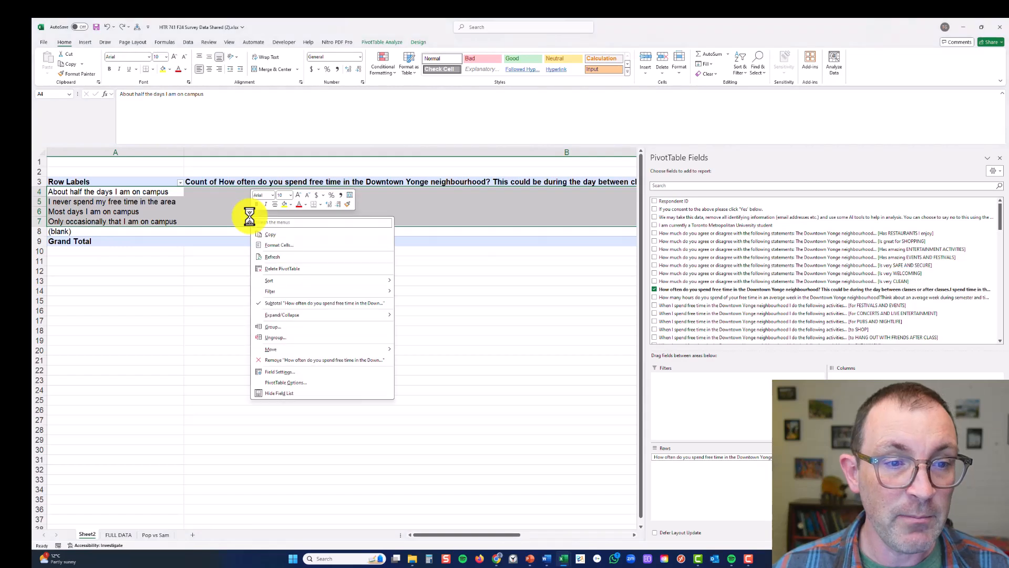
left_click(286, 235)
left_click(285, 269)
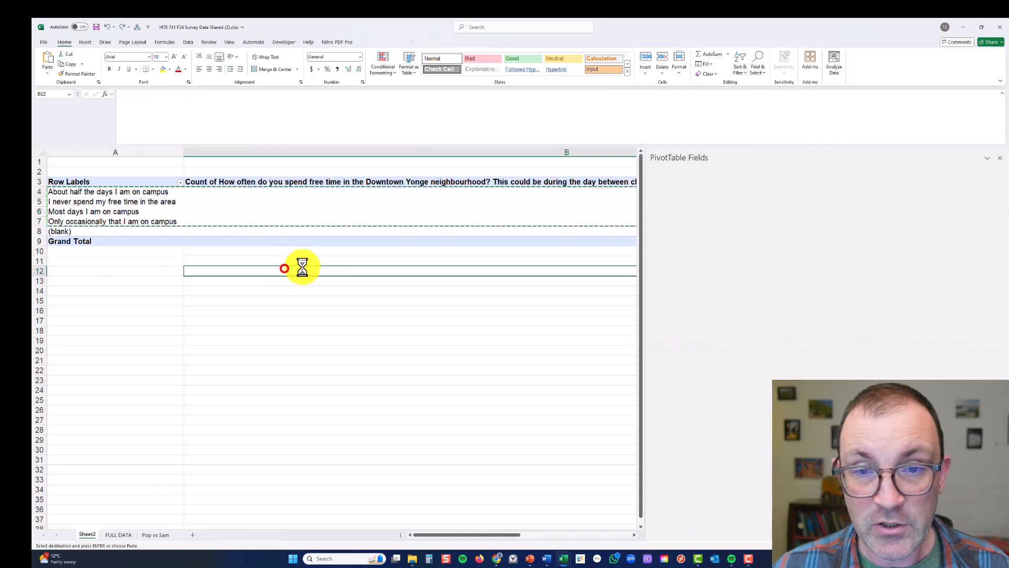
scroll(815, 222, "right", 3)
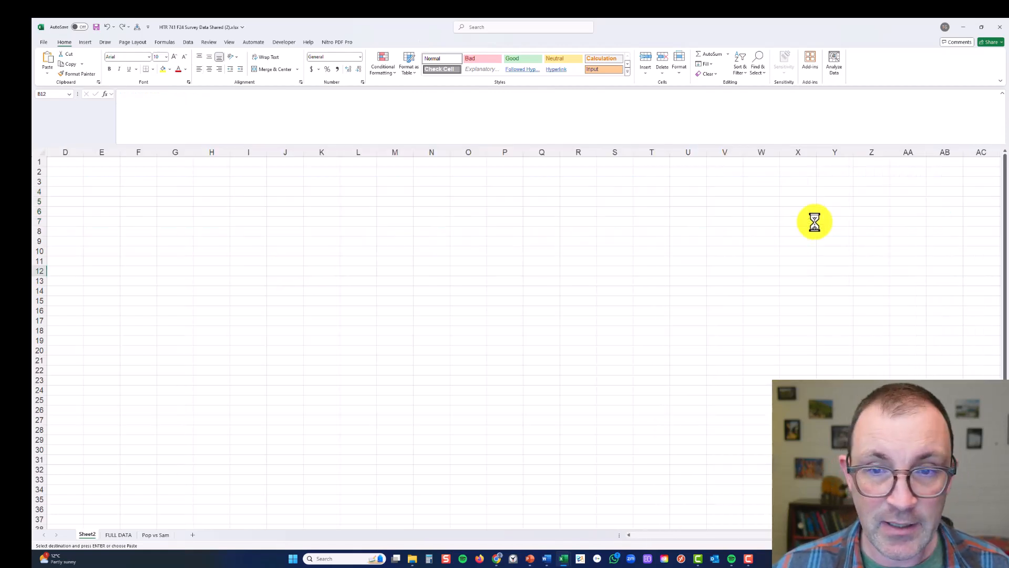
scroll(815, 222, "left", 1)
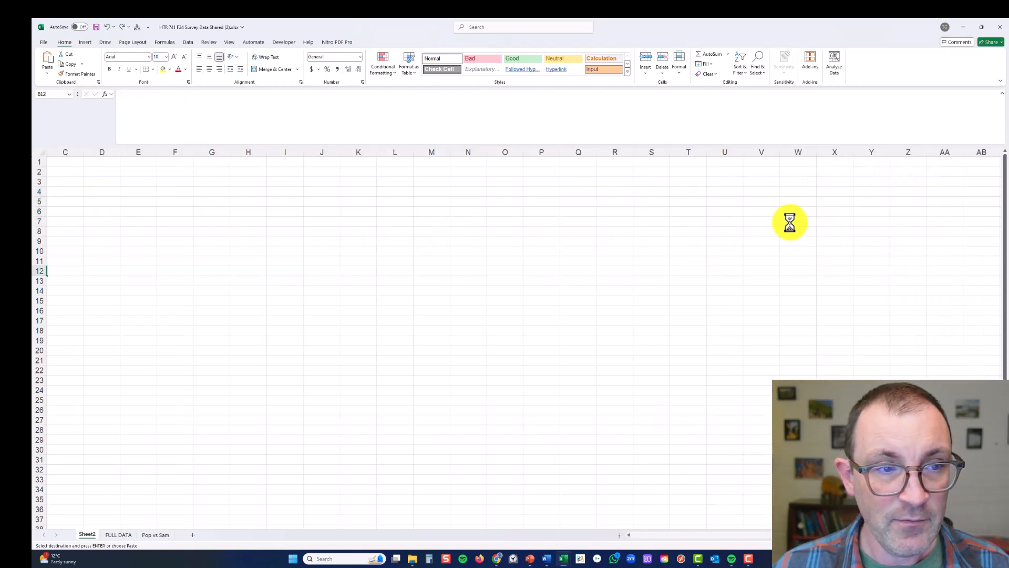
right_click(104, 182)
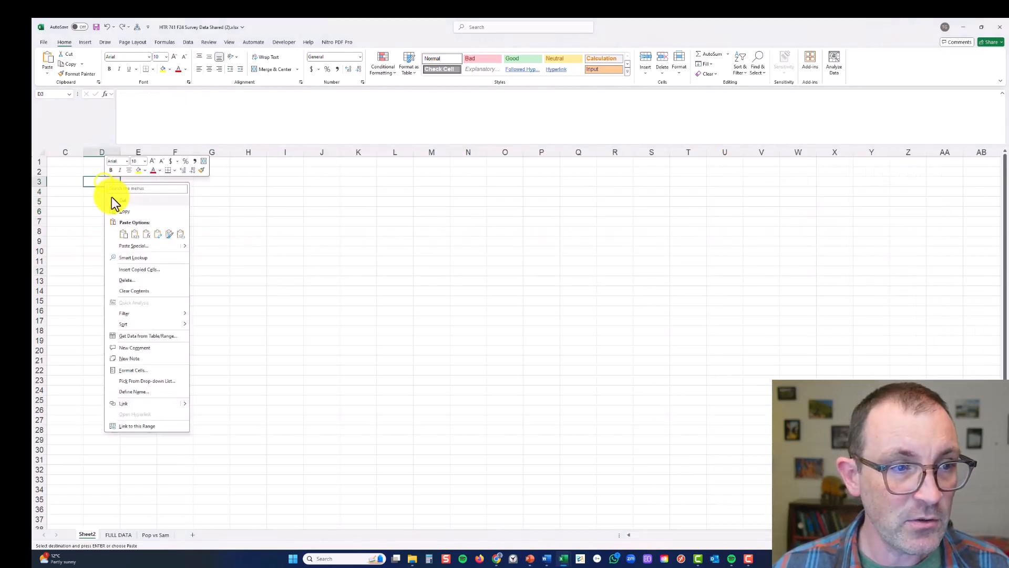
left_click(124, 235)
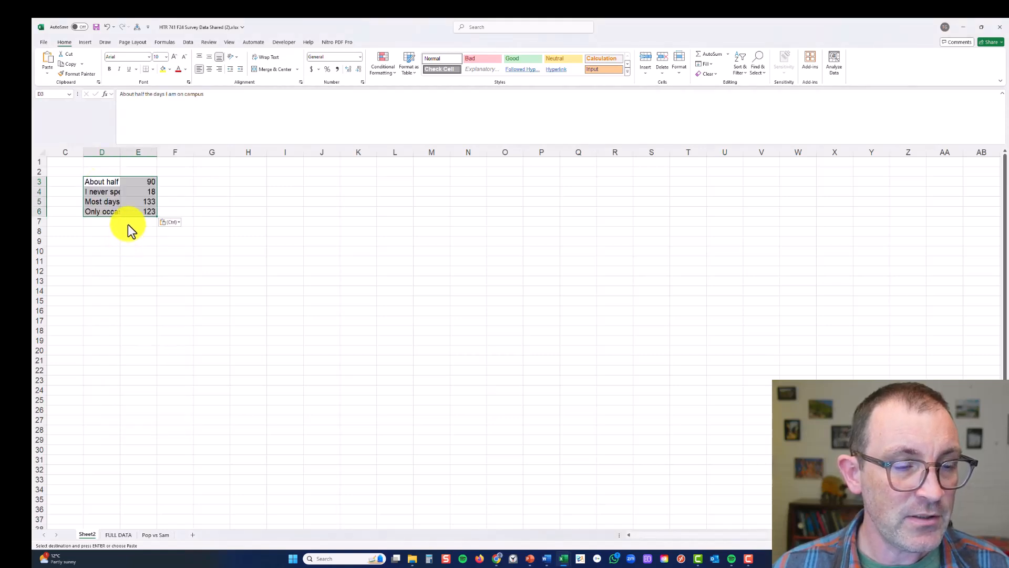
left_click(120, 209)
double_click(120, 152)
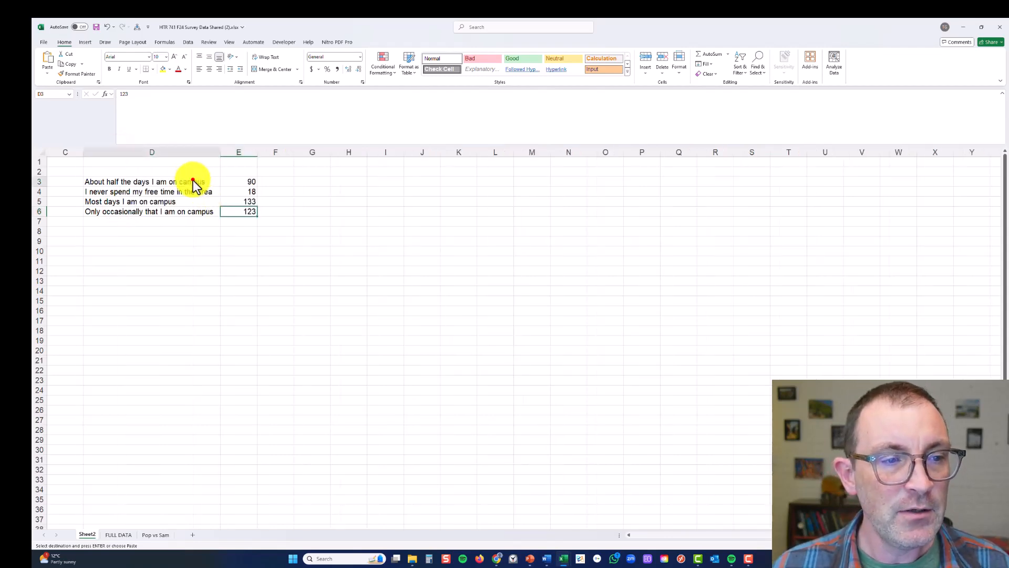
Insert a 2-D pie chart of D3:E6 and enlarge it beside the data to span about columns G to R, rows 3 to 28
left_click_drag(192, 180, 241, 220)
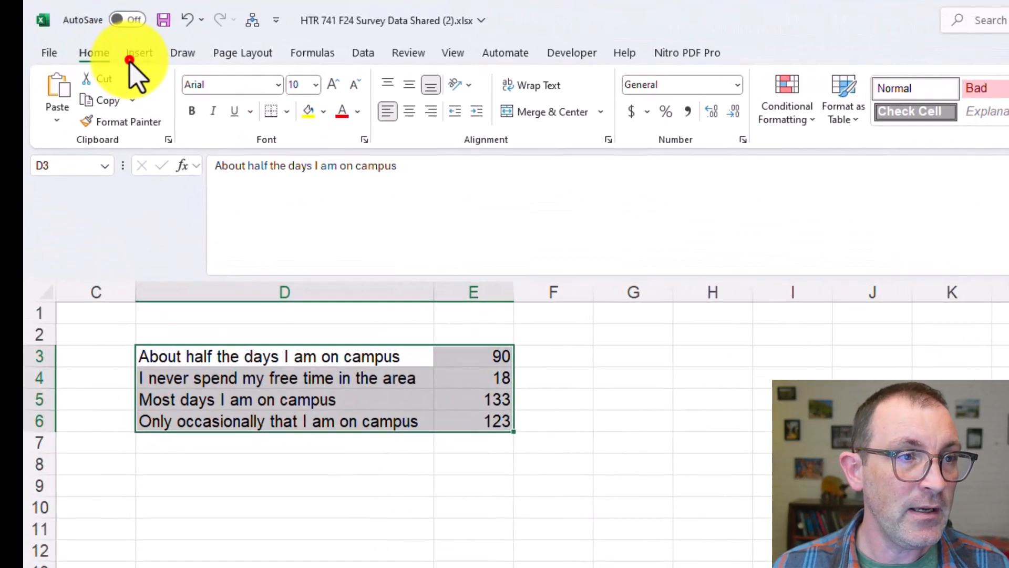
left_click(82, 45)
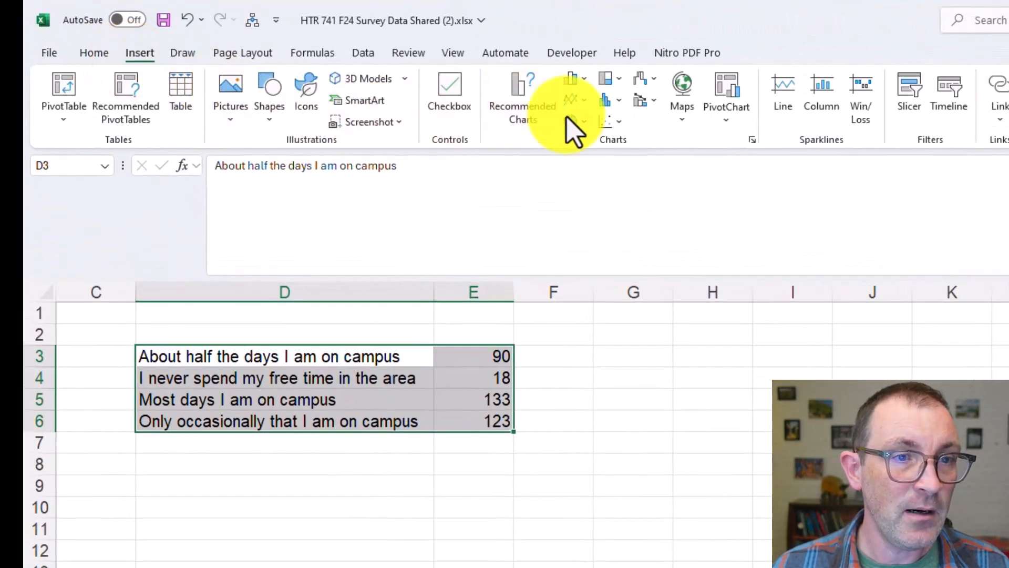
left_click(584, 122)
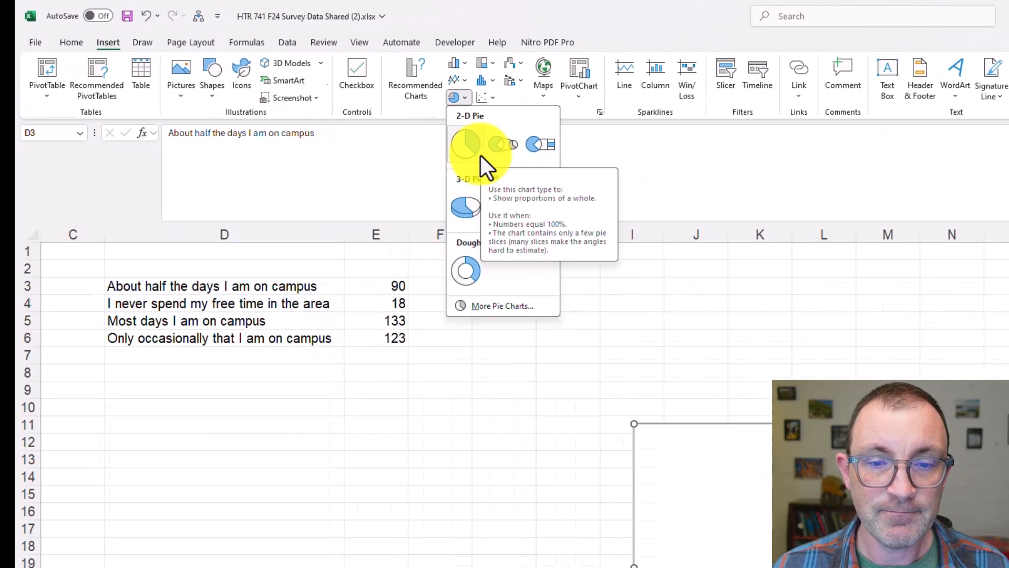
left_click(604, 194)
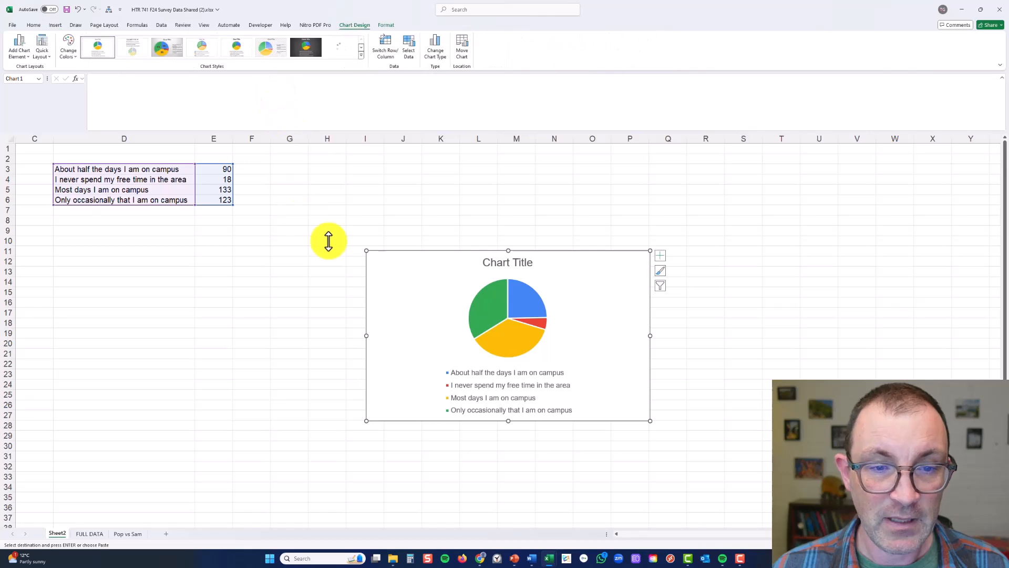
left_click_drag(394, 304, 306, 216)
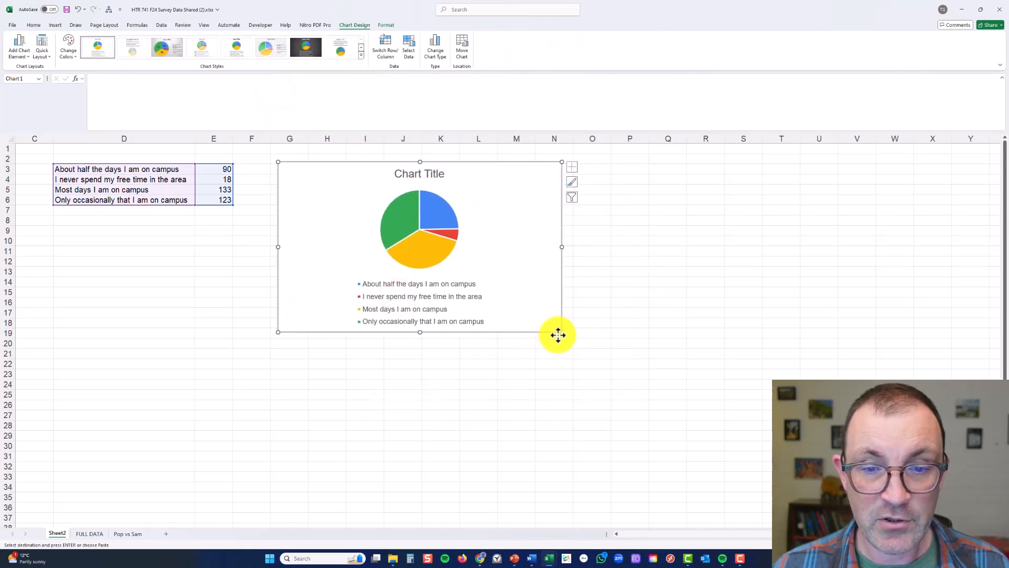
left_click_drag(561, 331, 706, 426)
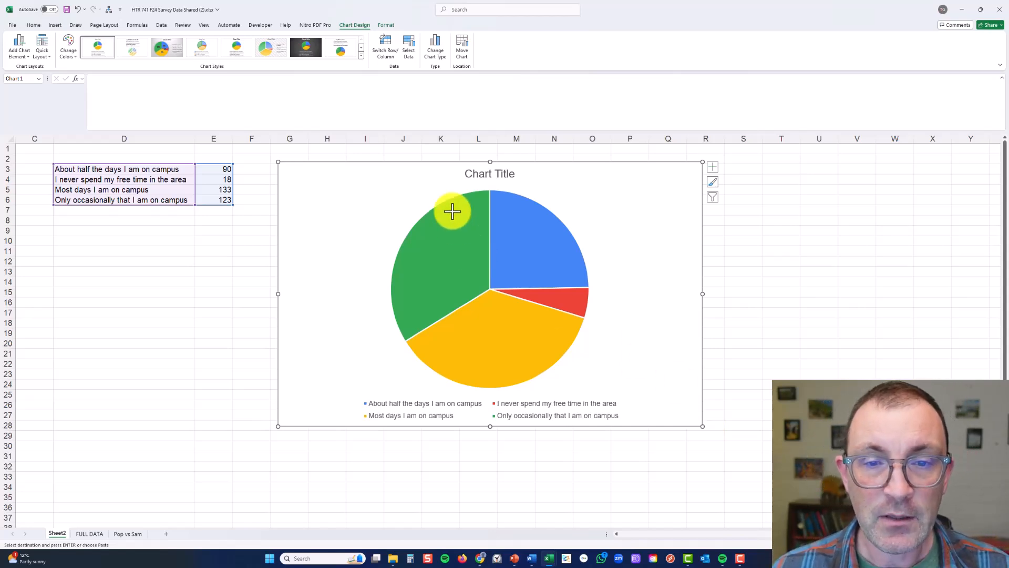
Remove the chart title and the legend from the pie chart
left_click(474, 178)
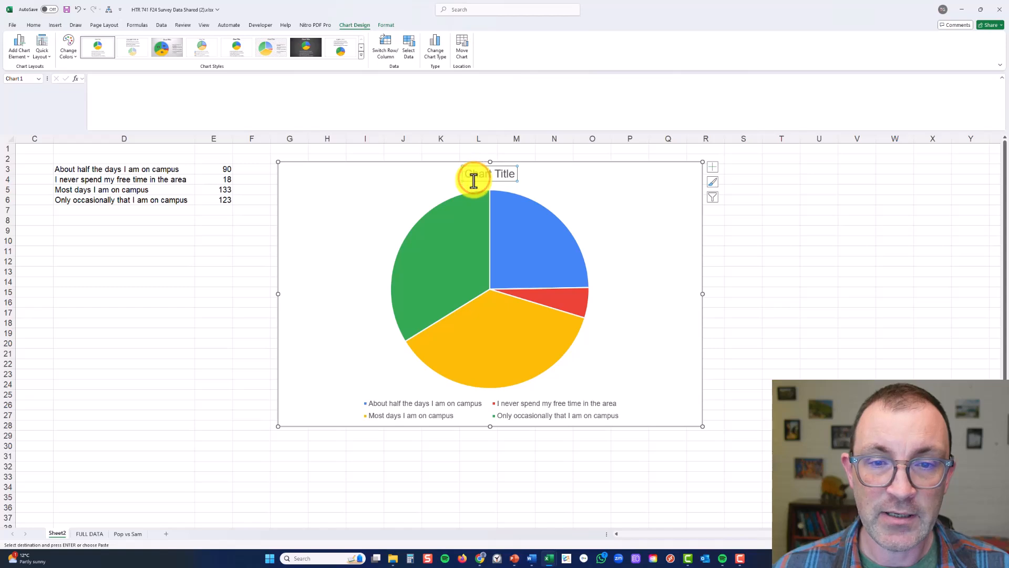
key("Delete")
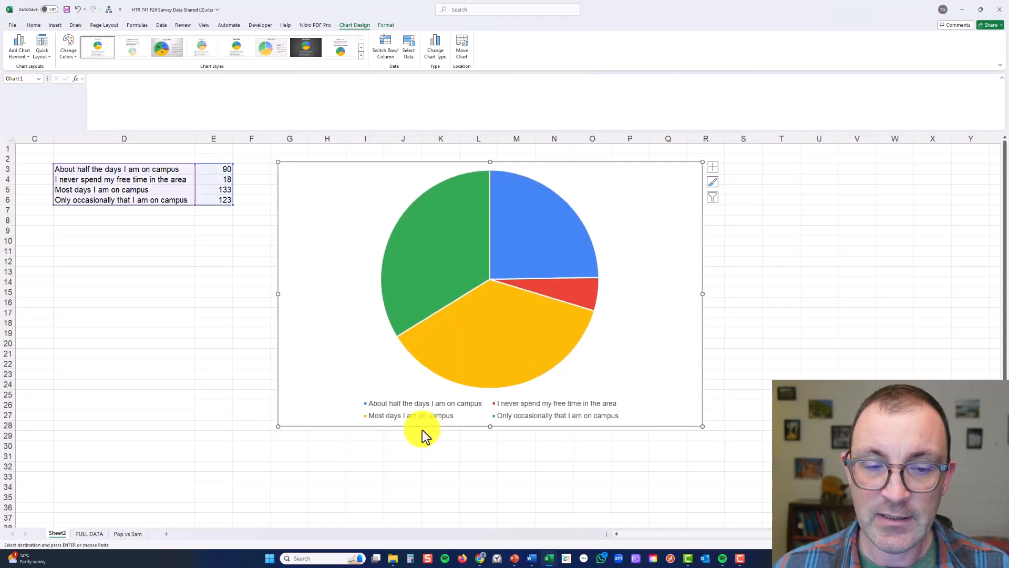
left_click(404, 413)
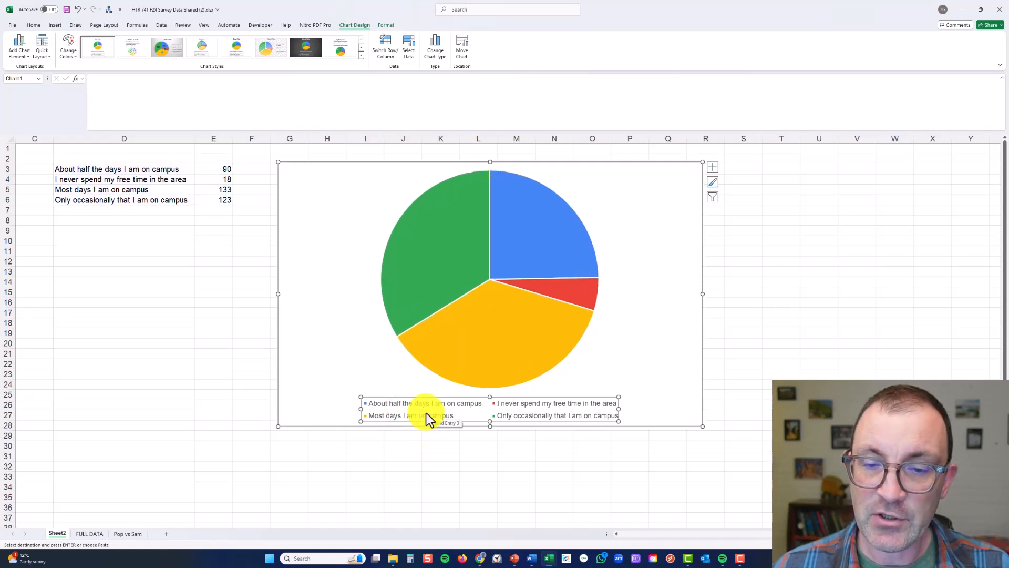
key("Delete")
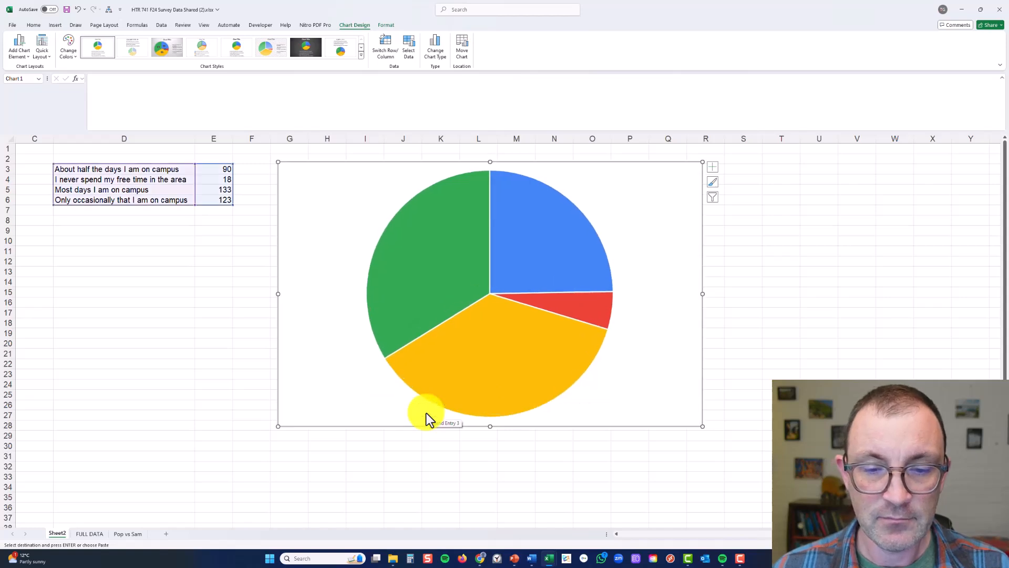
Add data labels to the slices of the pie chart and select the whole set of labels
right_click(439, 256)
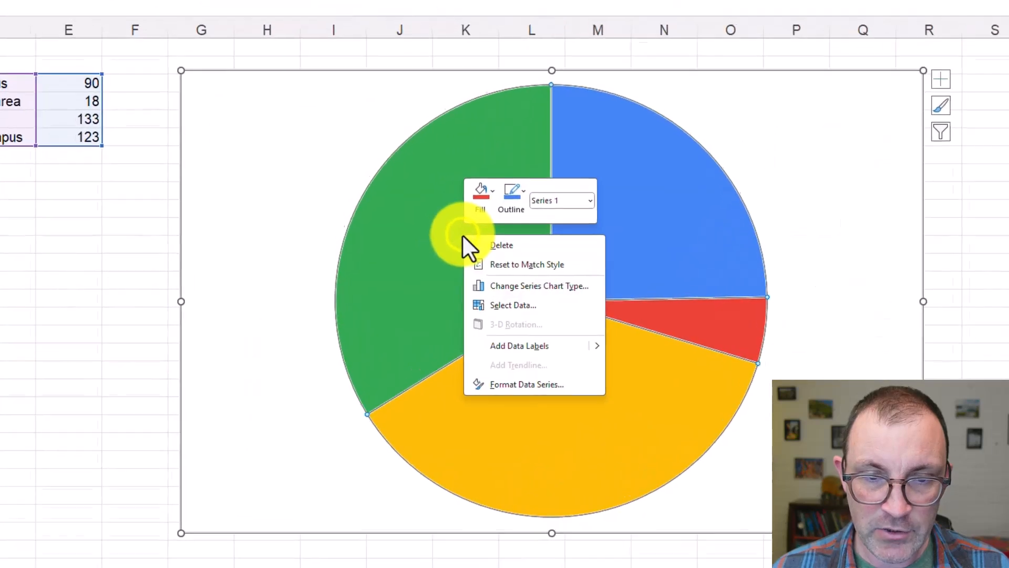
left_click(555, 346)
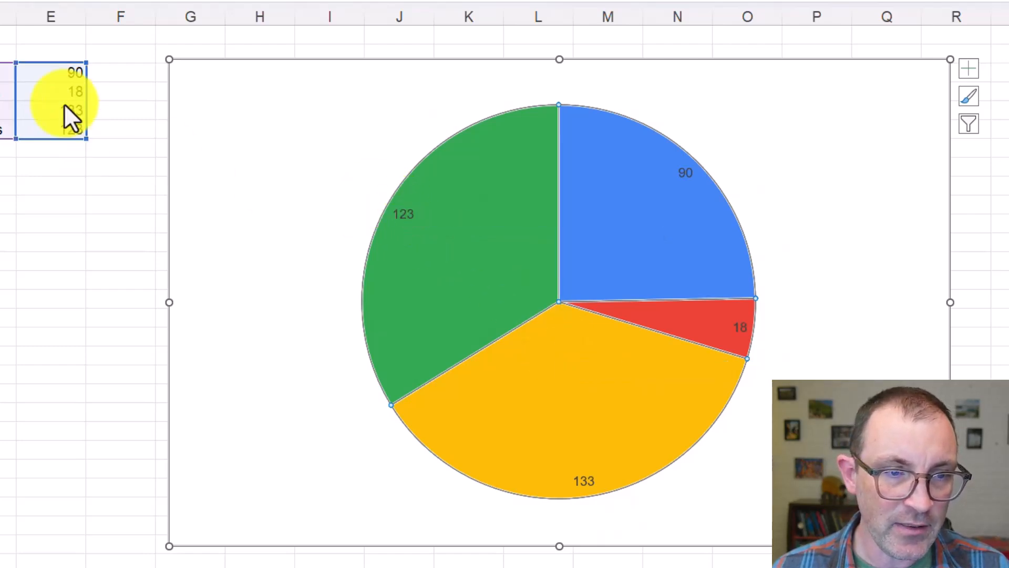
mouse_move(431, 240)
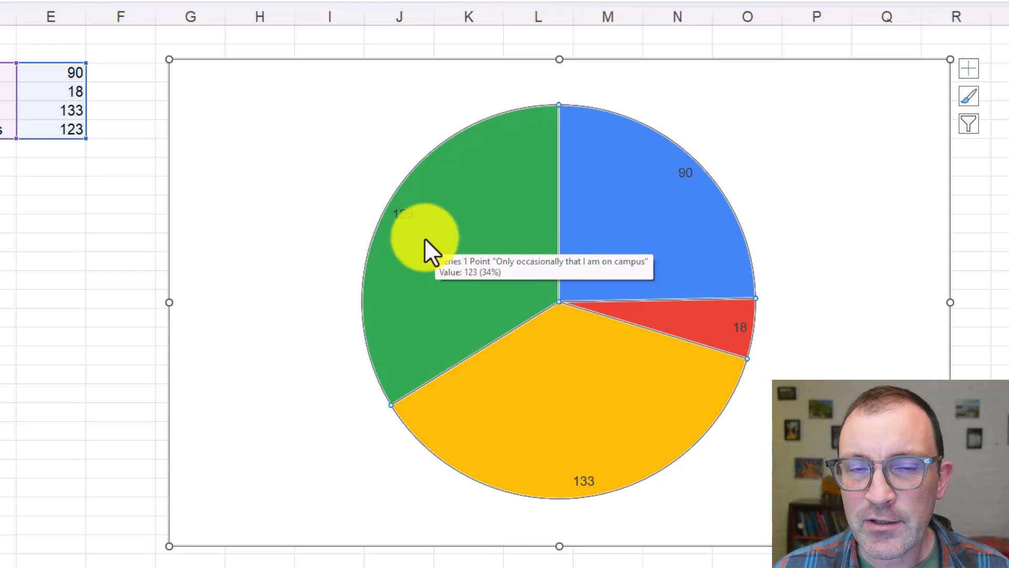
left_click(399, 213)
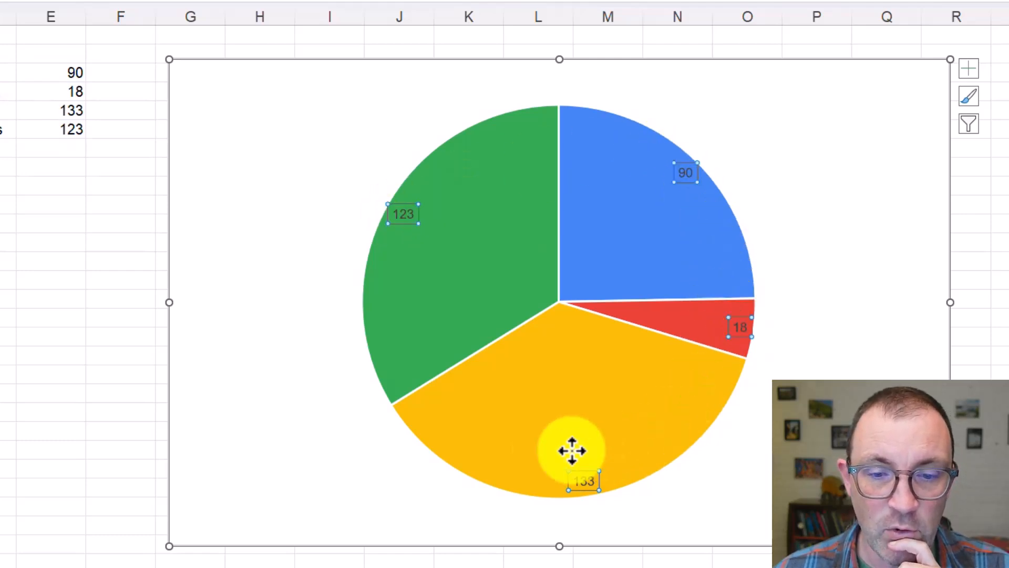
left_click(409, 220)
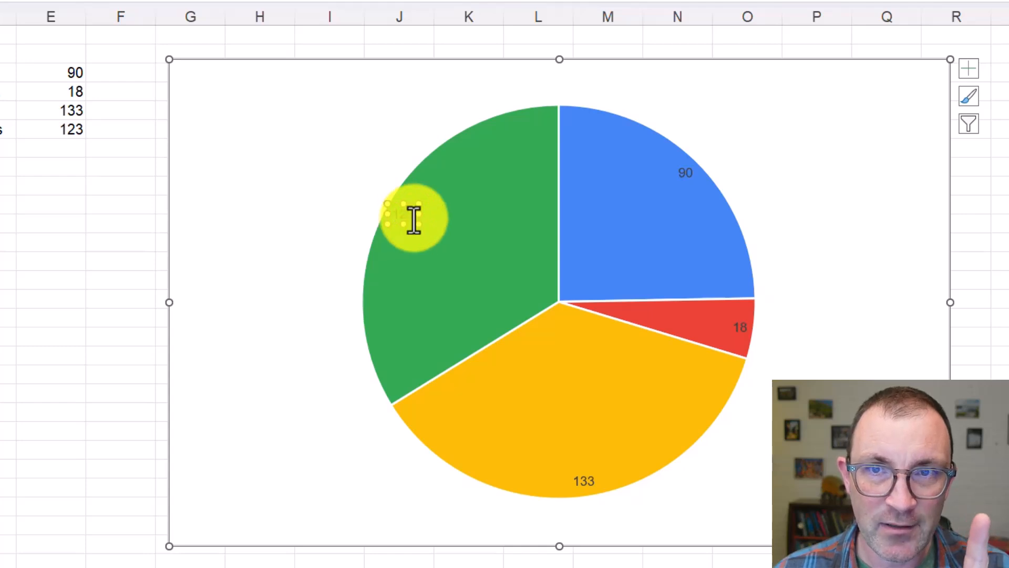
left_click(396, 162)
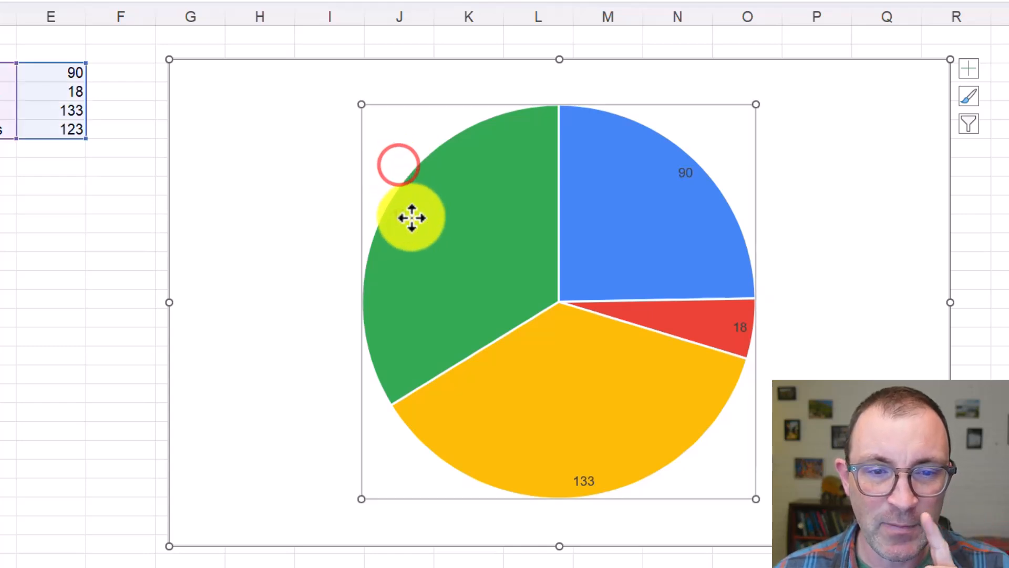
left_click(412, 218)
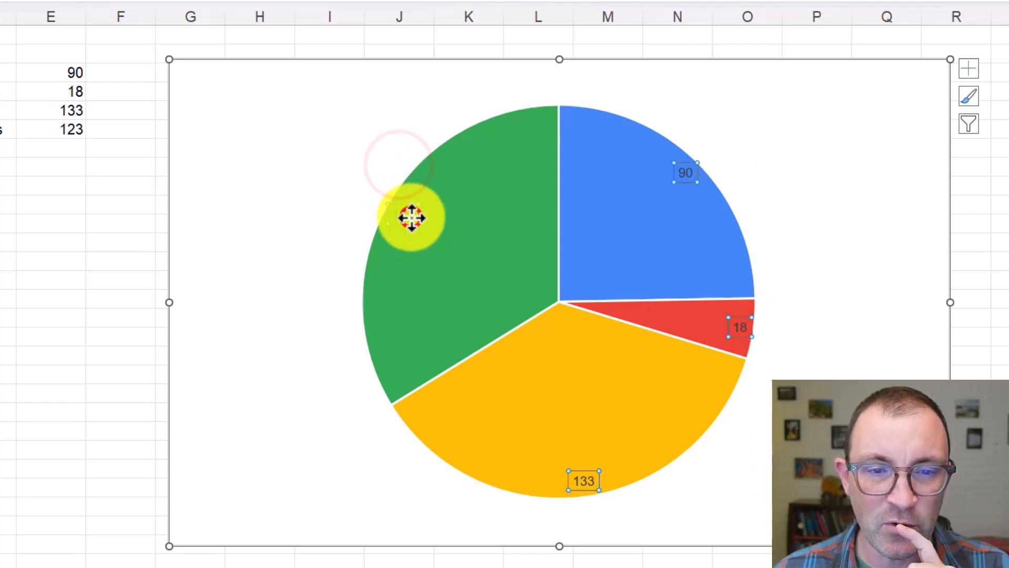
Format the data labels to show the category name and percentage instead of the value, widening the formatting pane
right_click(737, 330)
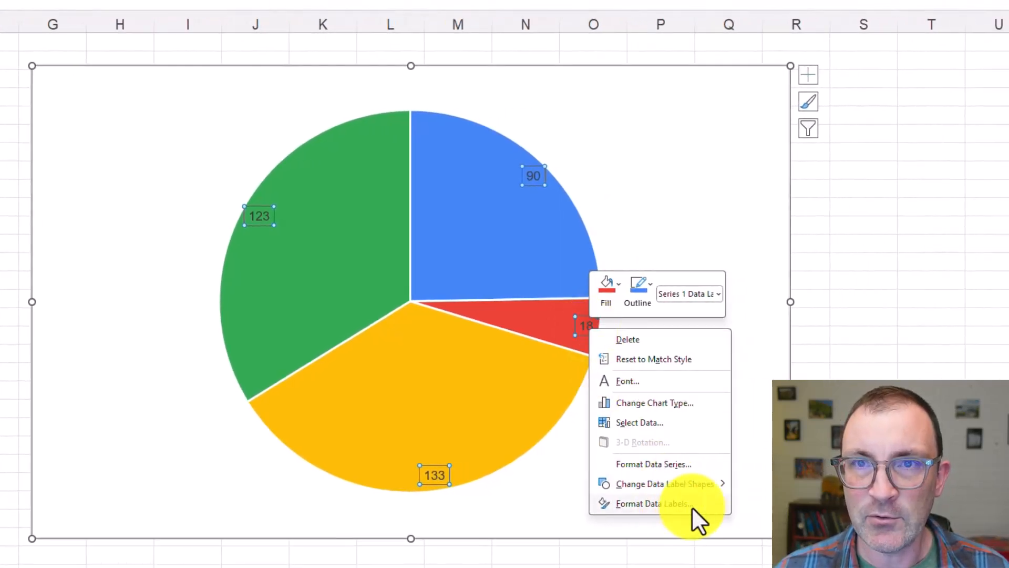
left_click(690, 503)
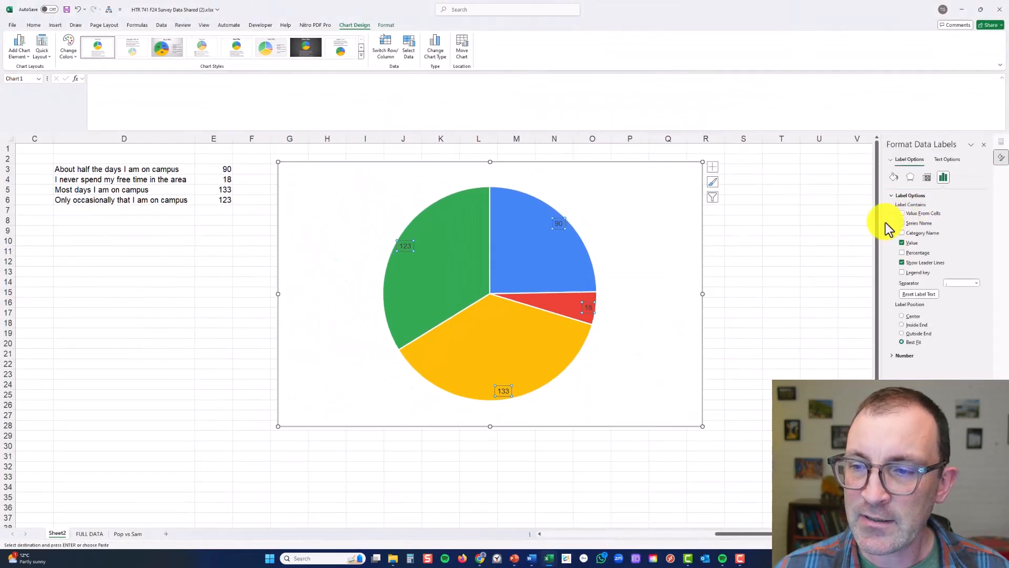
left_click_drag(881, 224, 741, 238)
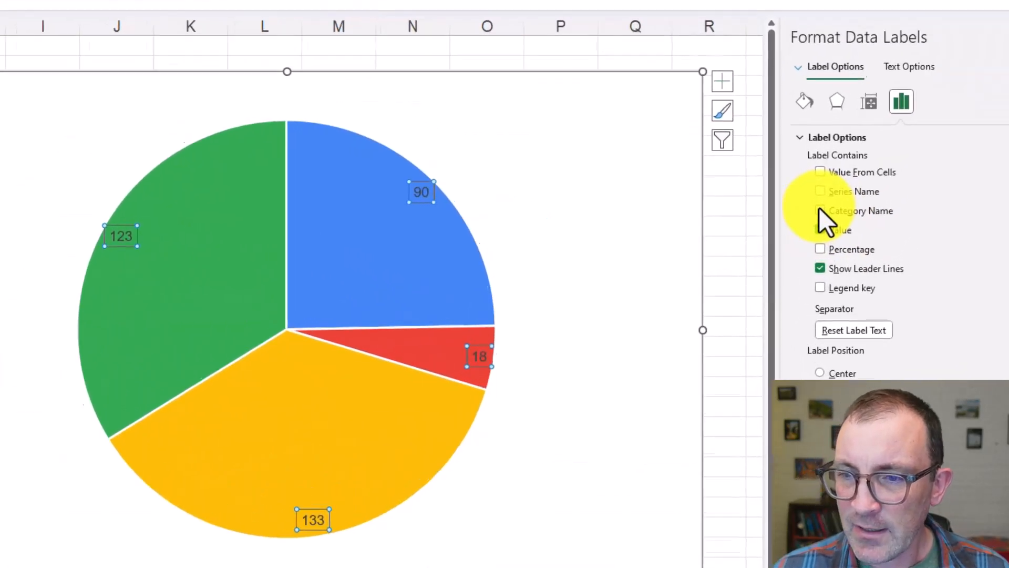
left_click(824, 206)
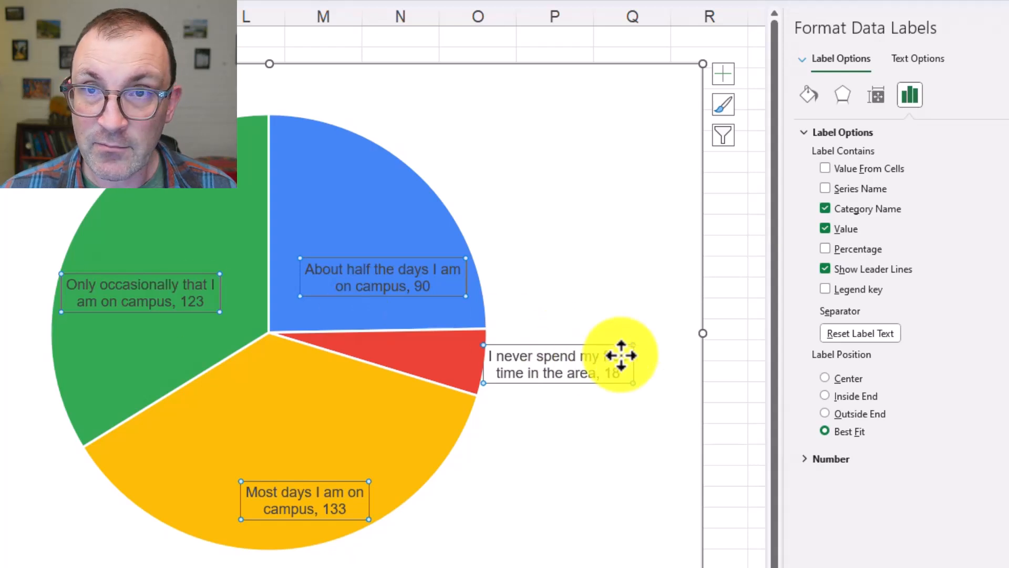
left_click(825, 229)
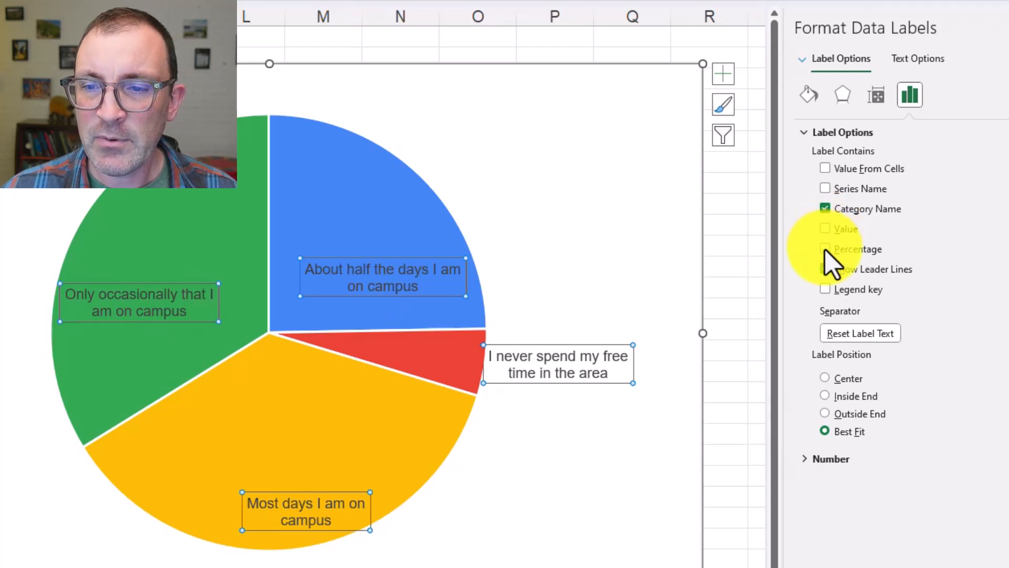
left_click(825, 250)
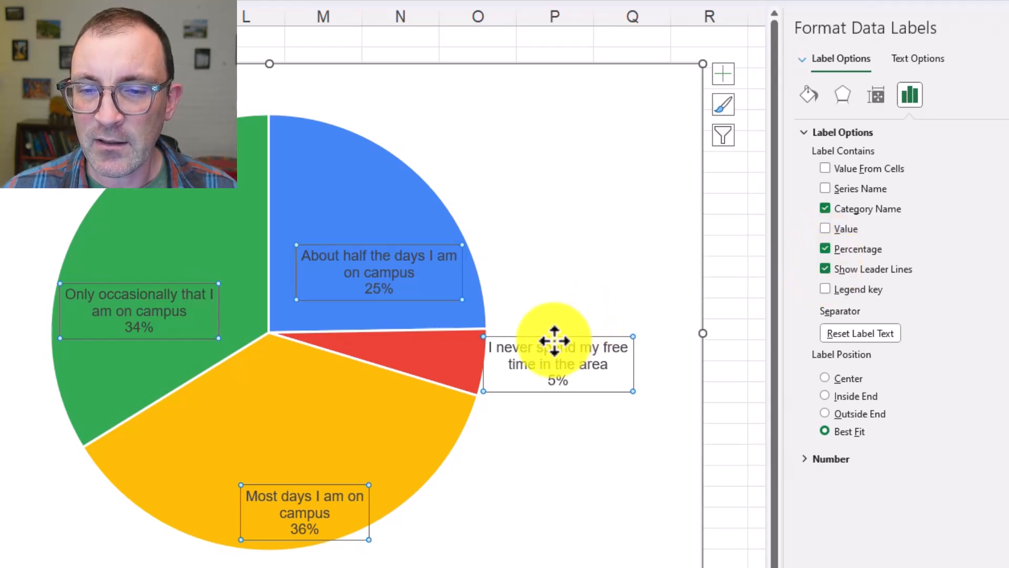
Try moving the "I never spend my free time in the area" label away from its slice, undo the move, and turn off leader lines
left_click_drag(553, 337, 592, 446)
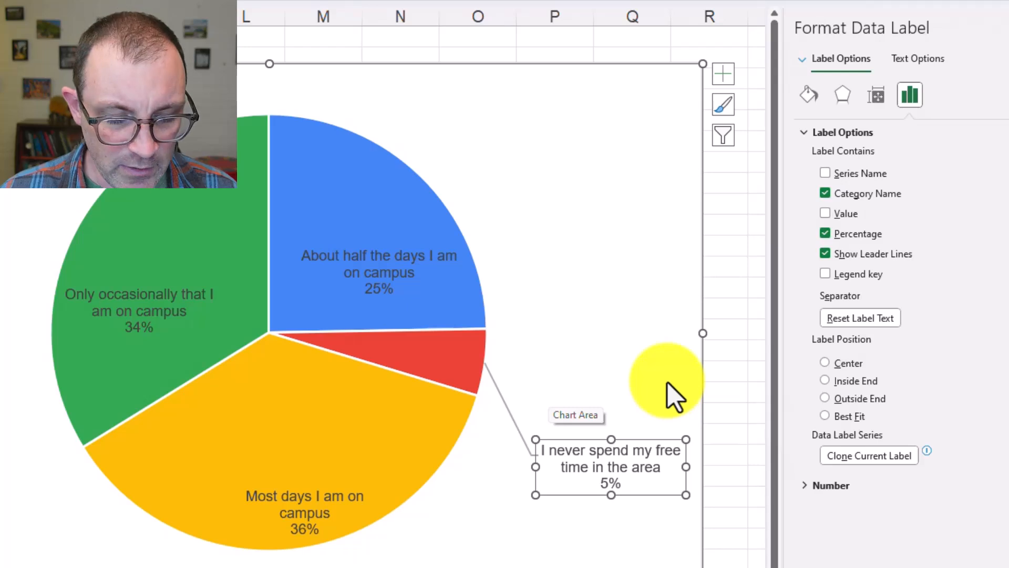
key("ctrl+z")
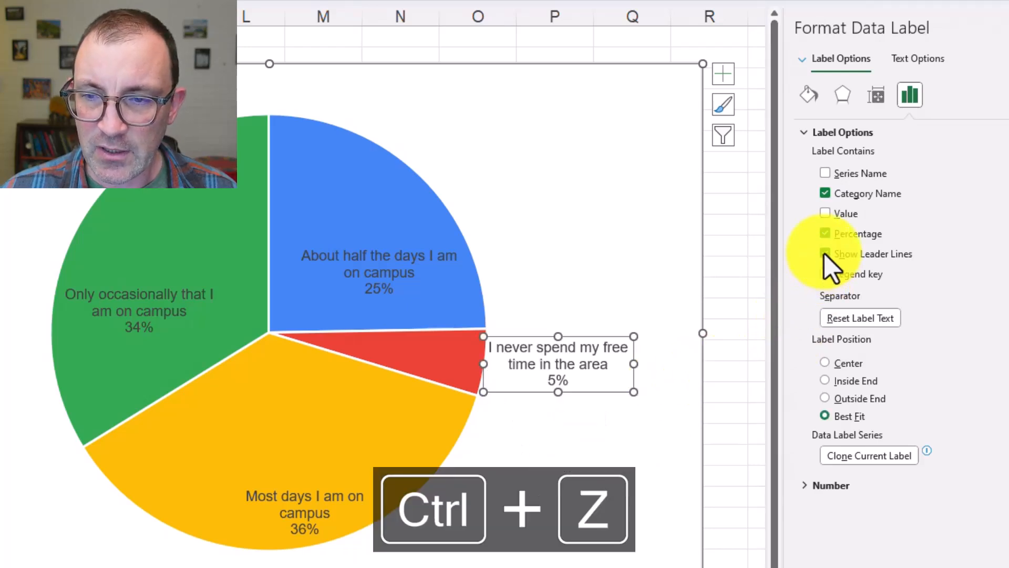
left_click(824, 253)
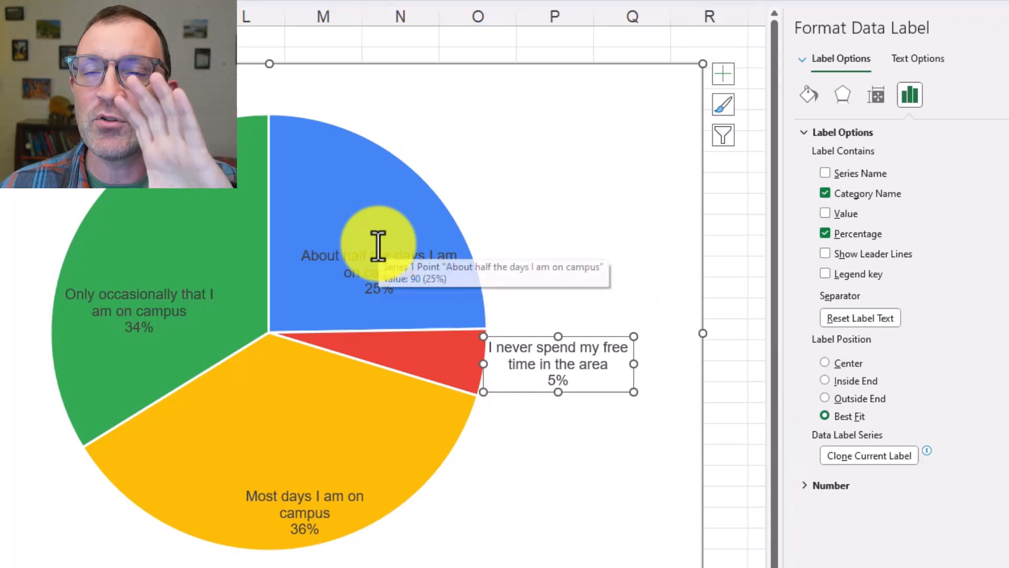
Set the label position of all the pie chart's data labels to Outside End
left_click(822, 398)
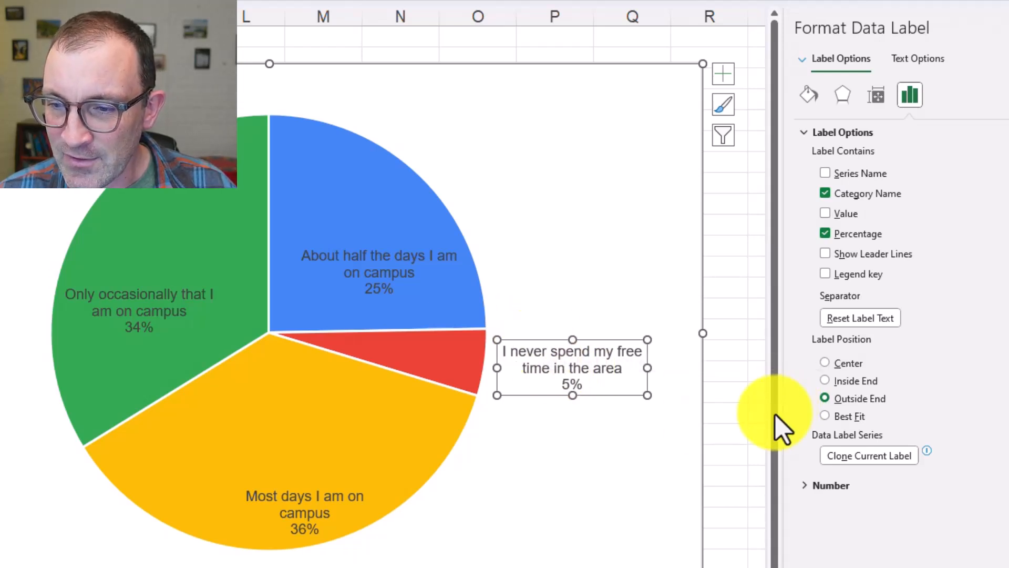
left_click(623, 455)
left_click(536, 361)
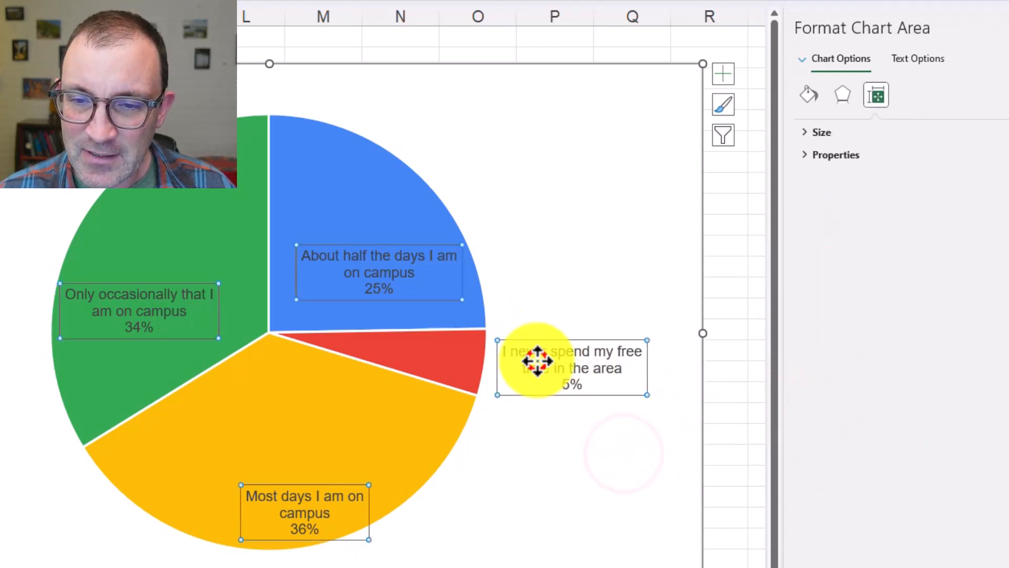
left_click(907, 95)
left_click(844, 132)
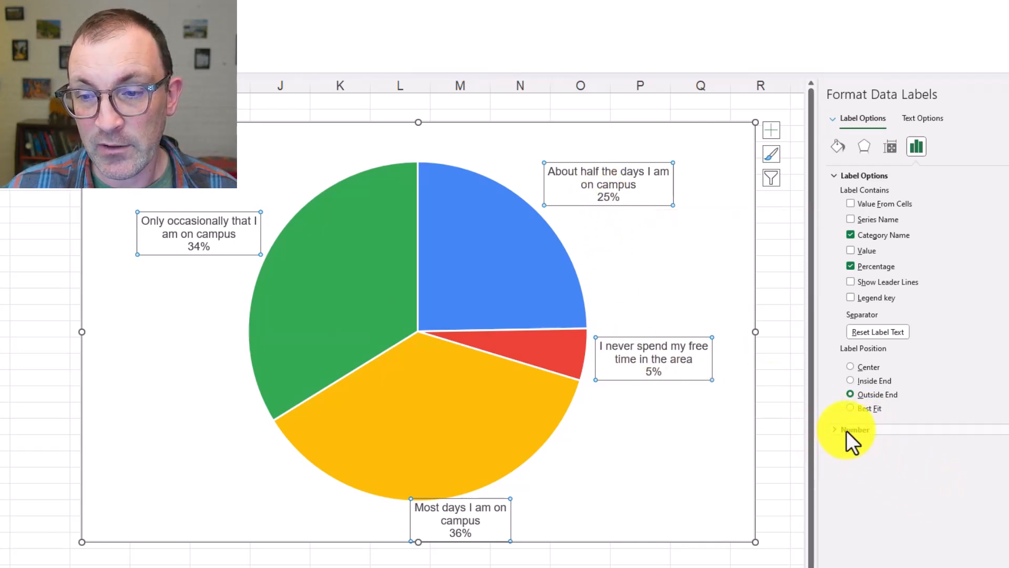
Set the number format of the data labels to Percentage with 1 decimal place
left_click(869, 427)
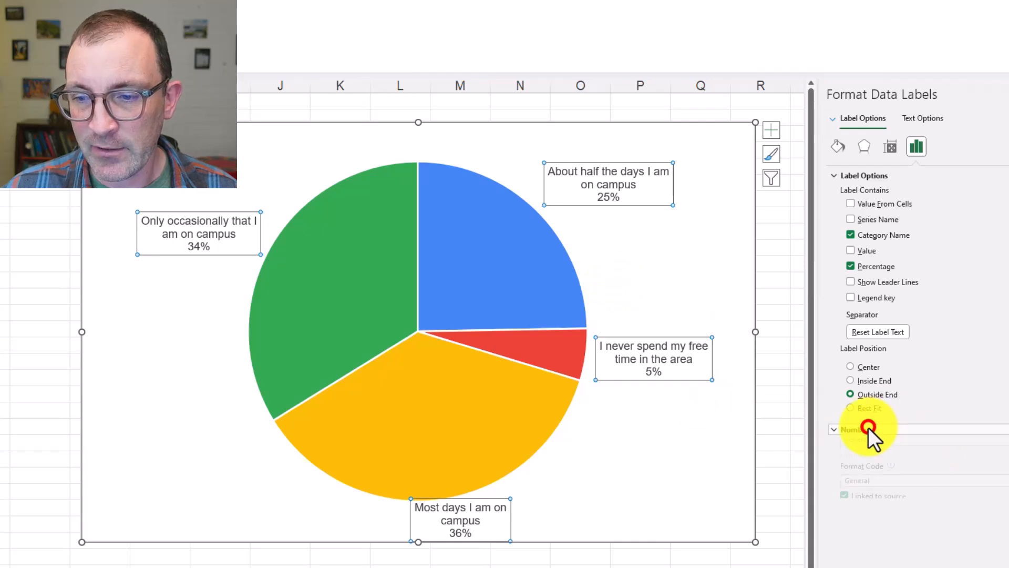
left_click(884, 465)
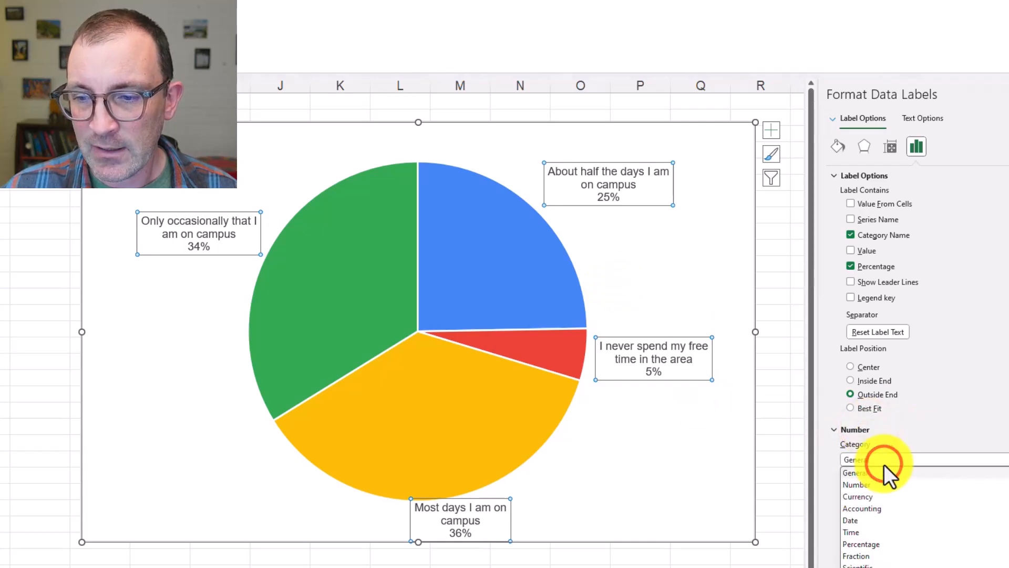
left_click(915, 546)
double_click(918, 475)
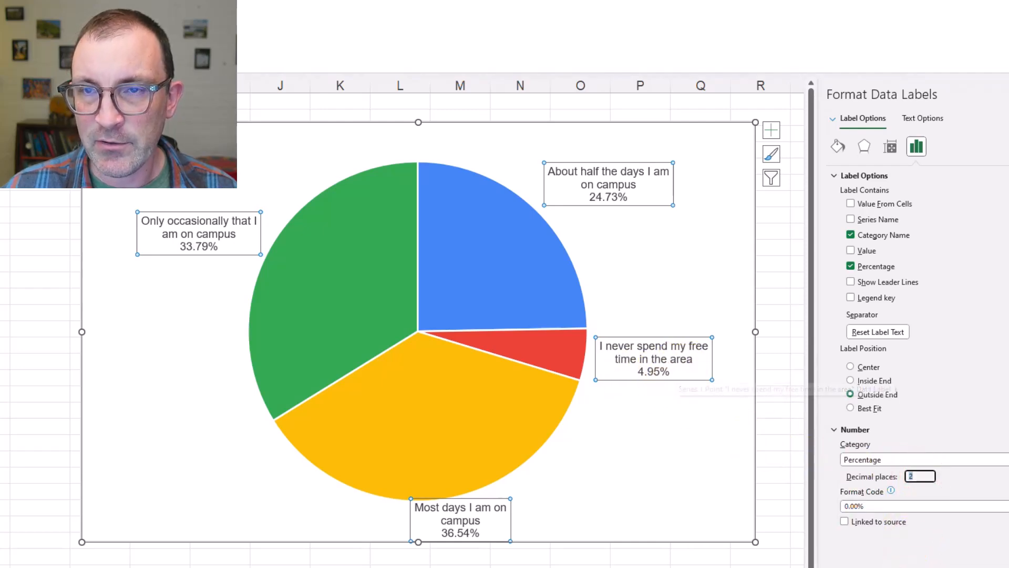
type("1")
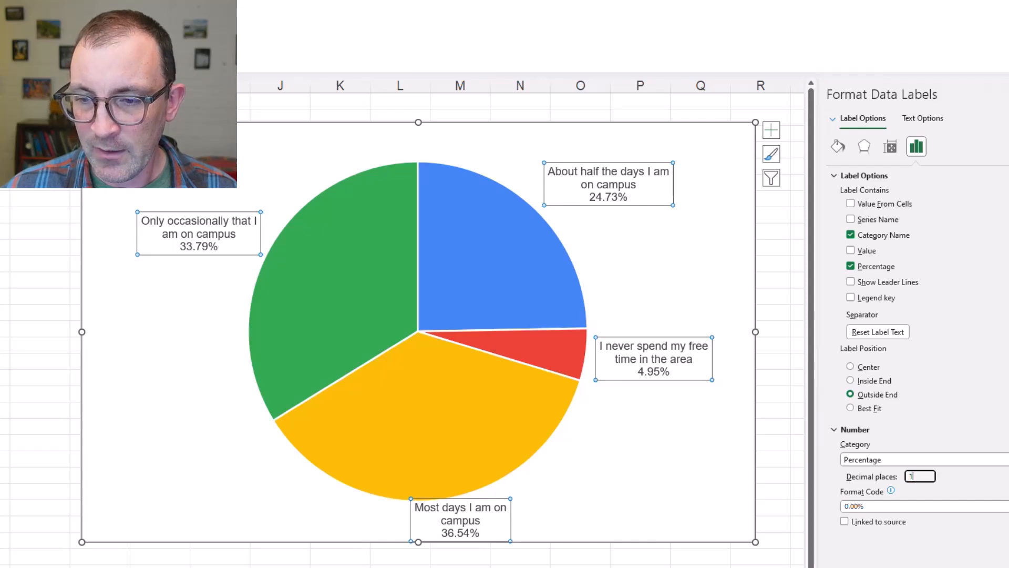
key("Return")
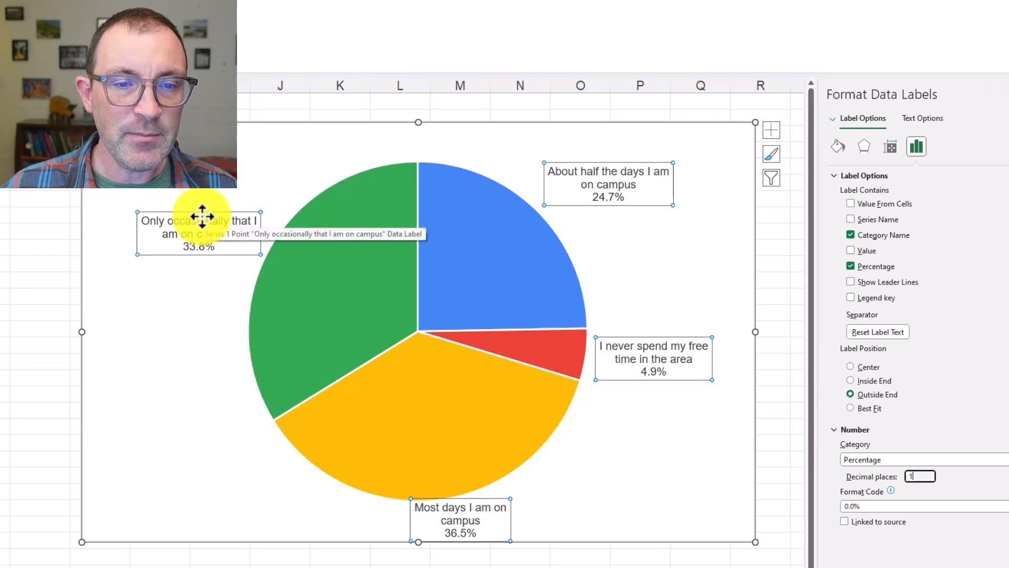
Set the font of all the pie chart's data labels to Times New Roman, size 12
left_click(25, 25)
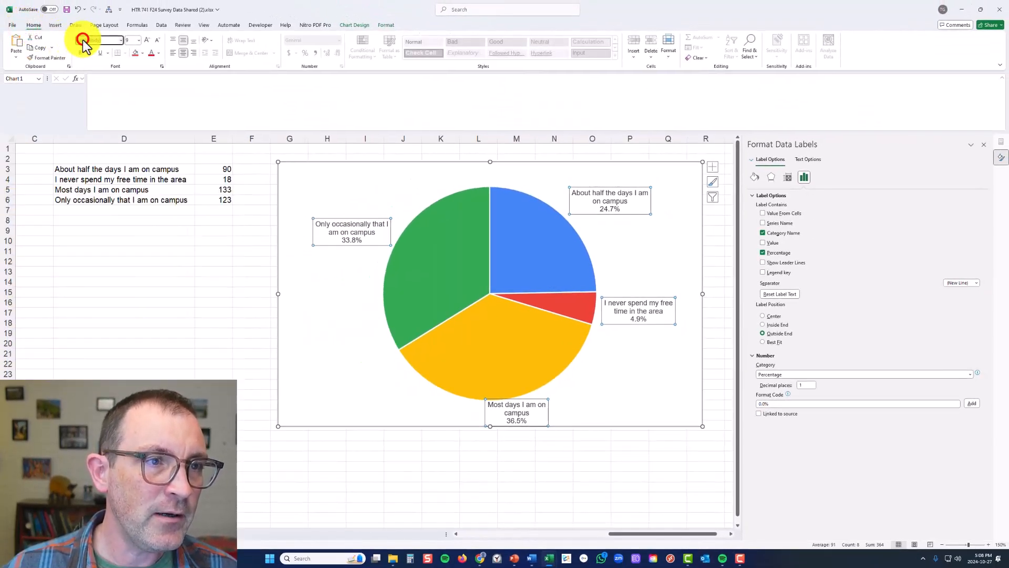
left_click(82, 41)
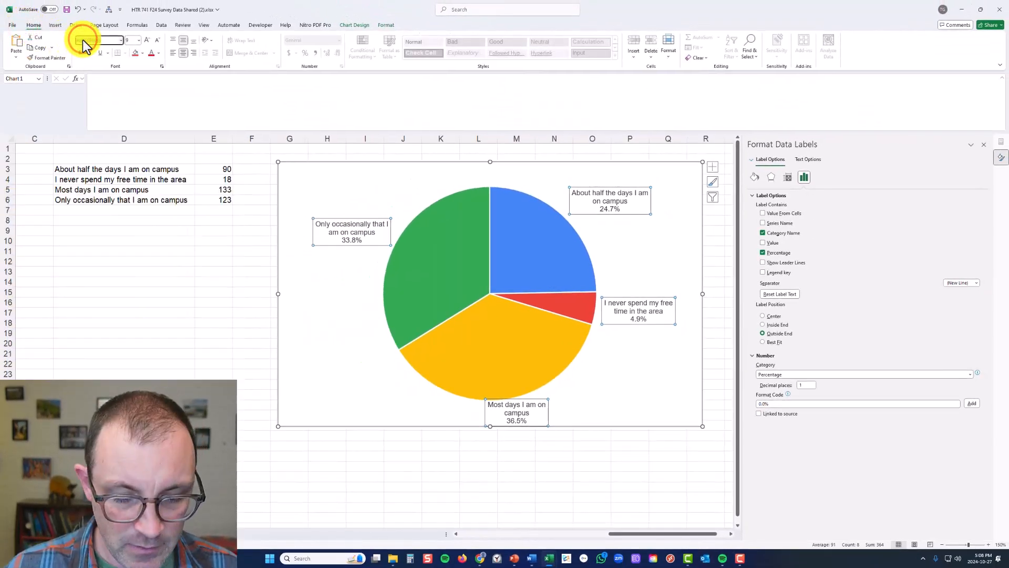
type("12")
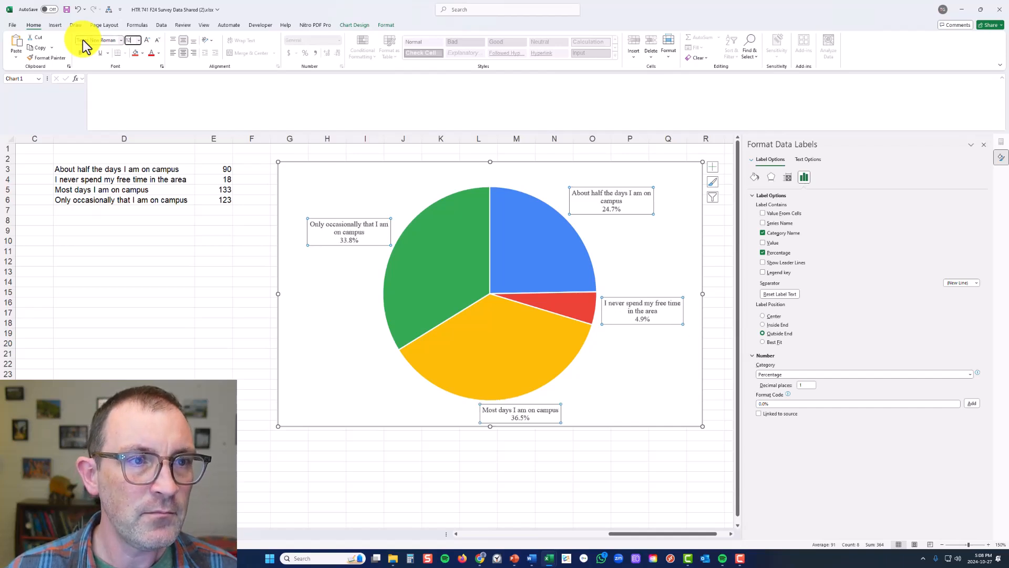
key("Return")
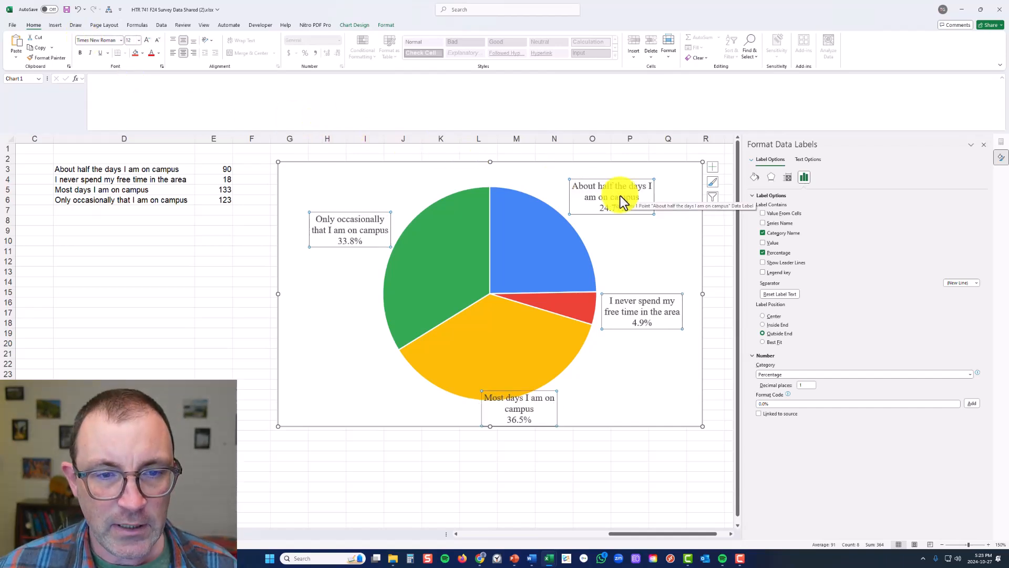
left_click(583, 409)
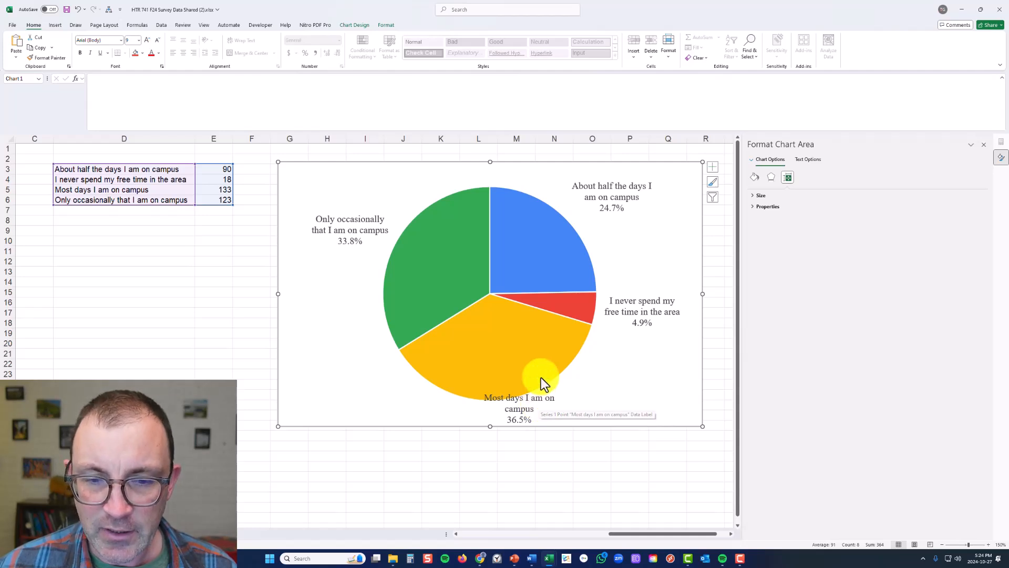
Move the "Most days I am on campus" label slightly to the right and shrink the pie's plot area slightly to clear the label
left_click(540, 405)
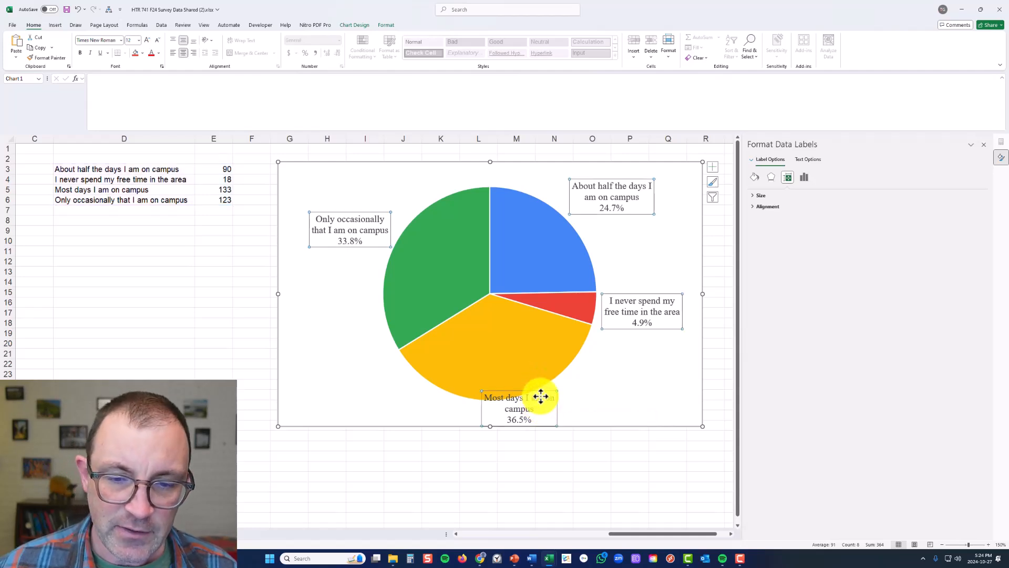
left_click(541, 396)
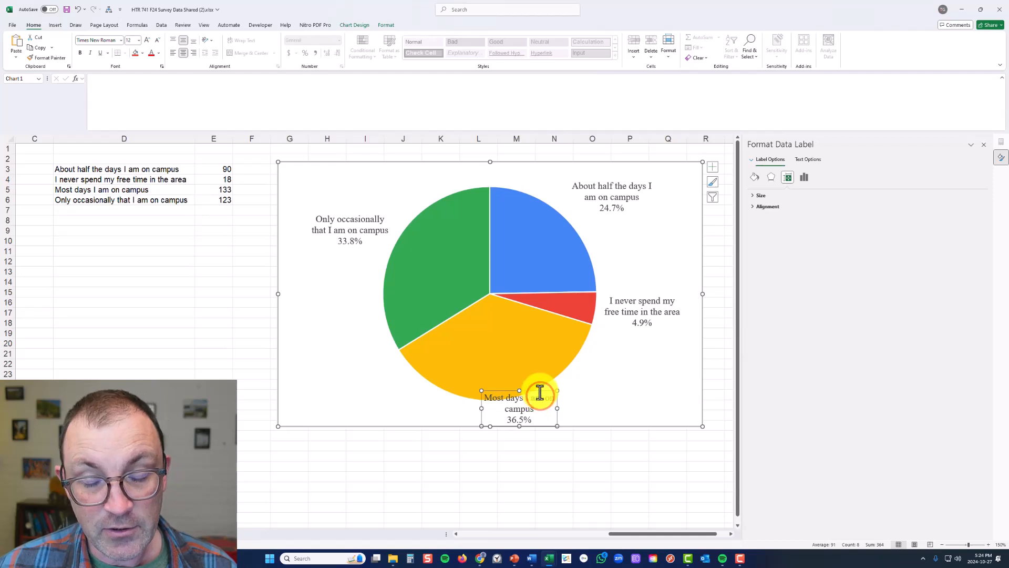
left_click_drag(541, 392, 575, 396)
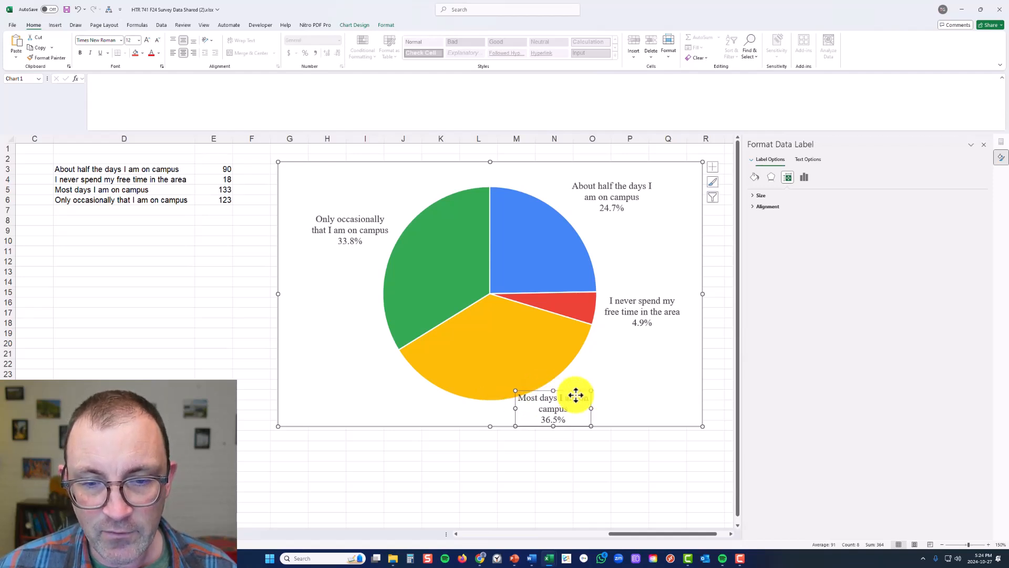
left_click(581, 356)
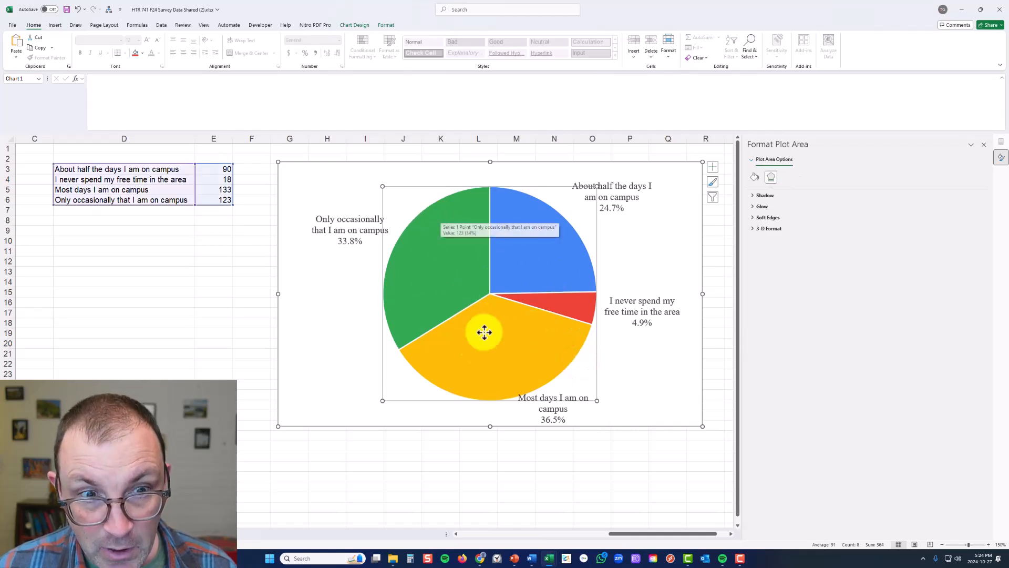
left_click_drag(383, 400, 391, 393)
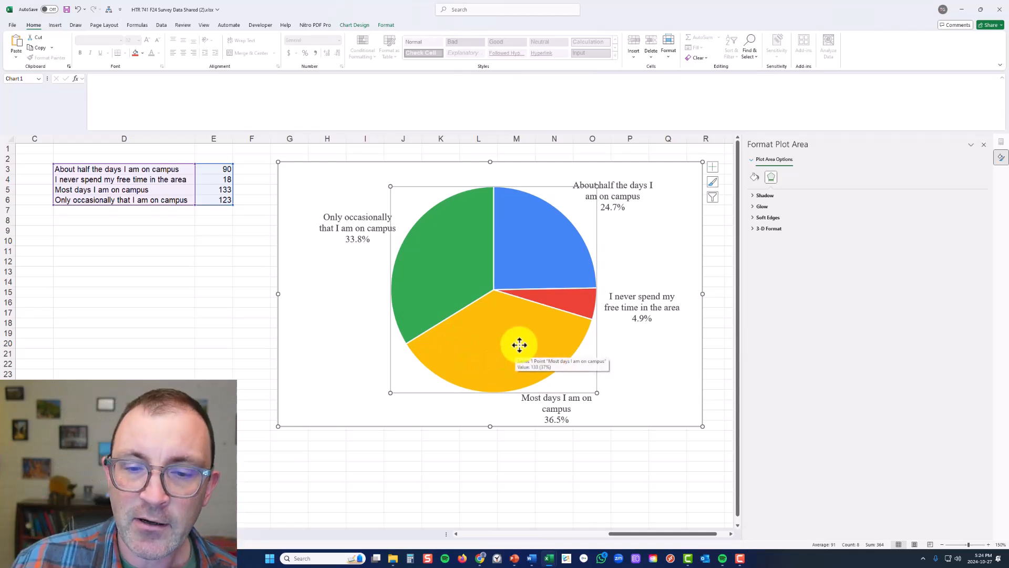
Widen and reposition the "Most days I am on campus" label so its category name fits on one line beneath the yellow slice
left_click(549, 400)
left_click(553, 403)
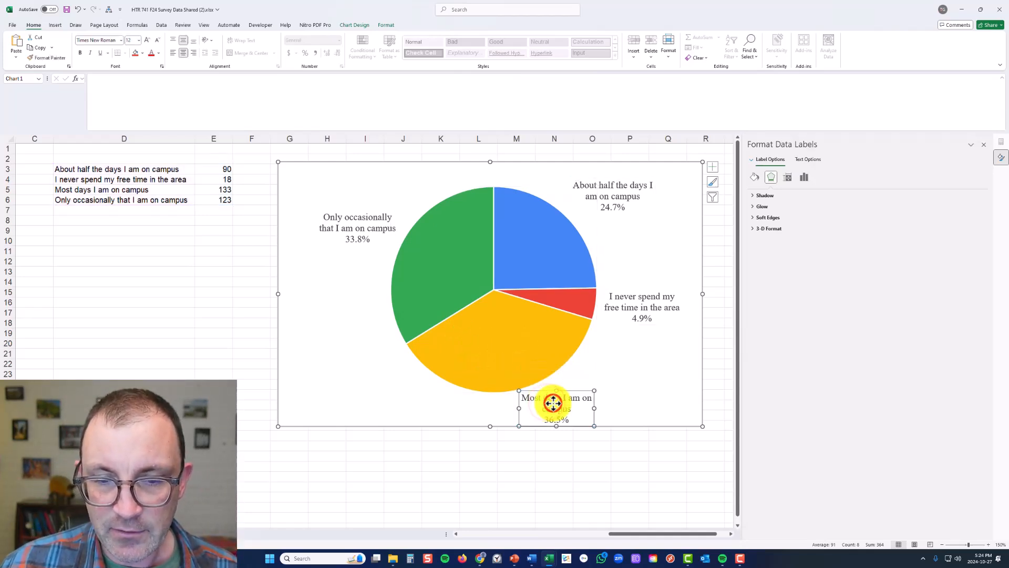
mouse_move(547, 390)
left_mouse_down()
mouse_move(650, 407)
mouse_move(549, 393)
left_mouse_up()
left_click(426, 436)
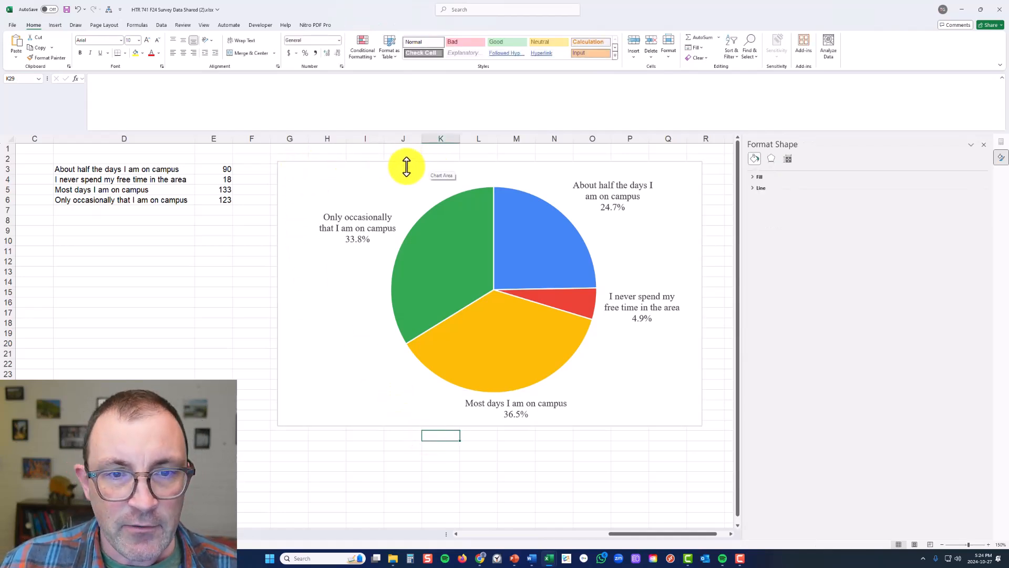
Remove the chart area's border by setting it to No line
left_click(364, 171)
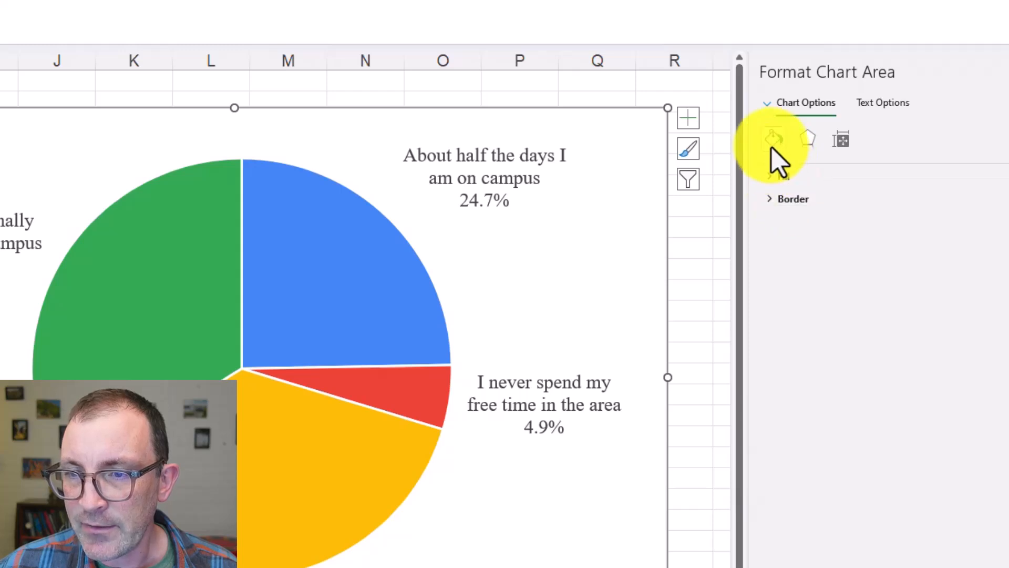
left_click(792, 199)
left_click(806, 222)
left_click(716, 235)
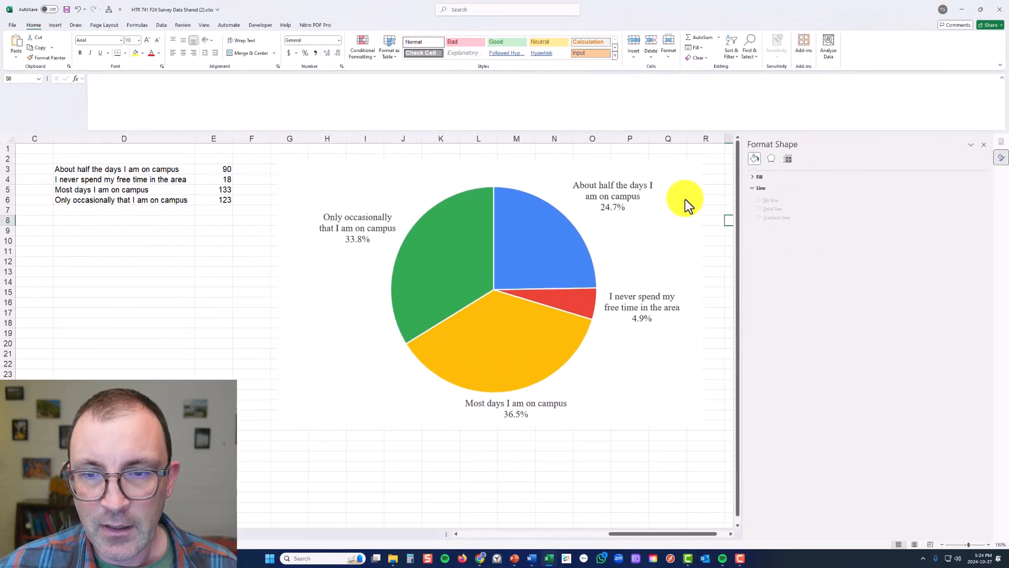
Copy the whole pie chart to the clipboard
left_click(683, 199)
key("ctrl+x")
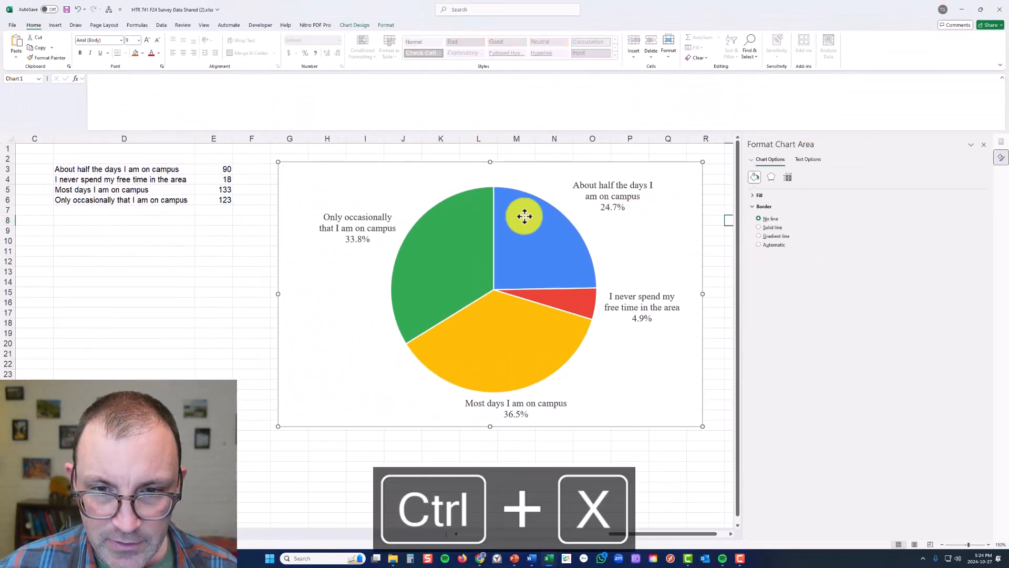
left_click(479, 230)
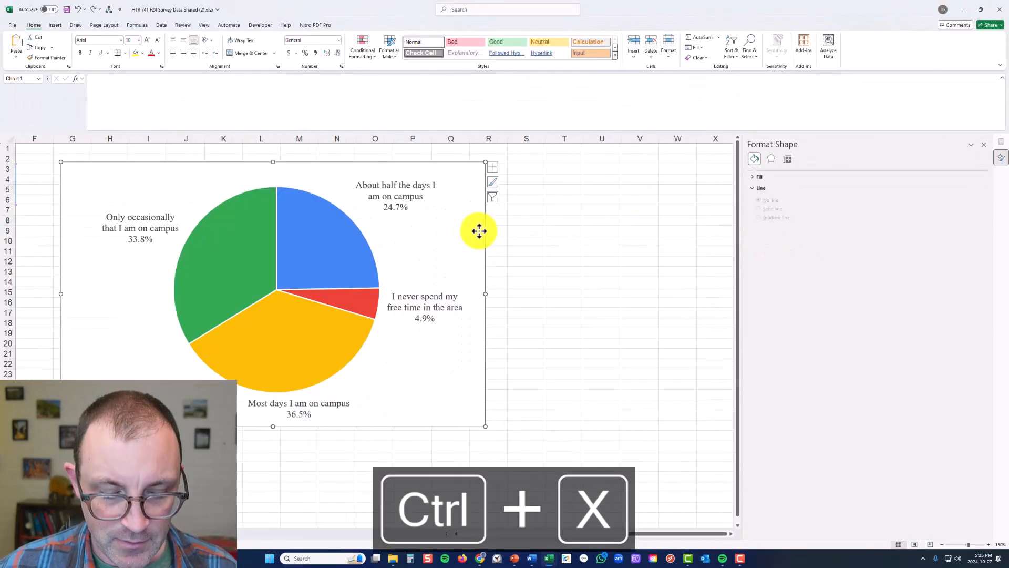
key("ctrl+c")
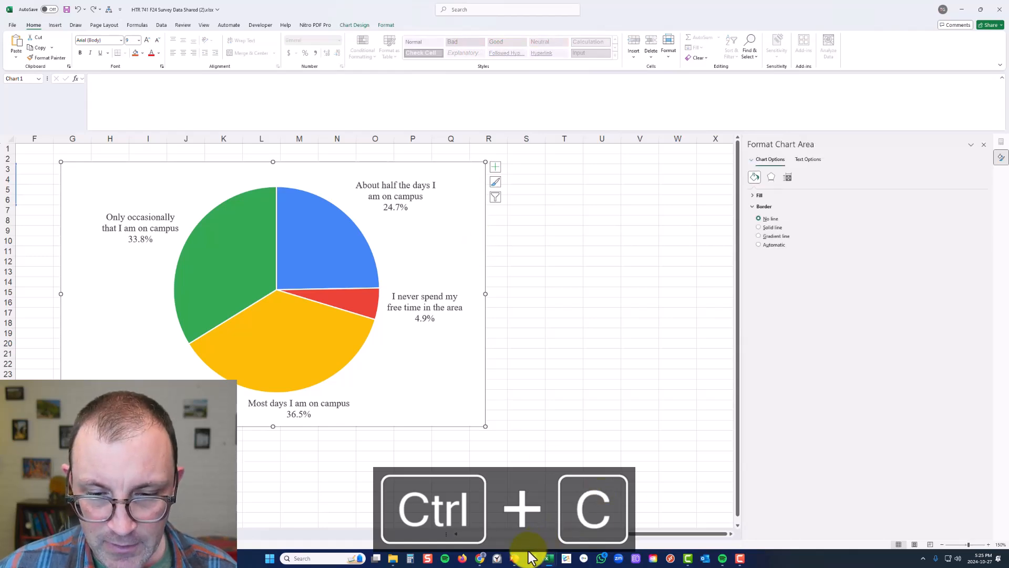
Switch to the Word report and replace the "PIE CHART HERE" placeholder above the Figure 1 caption with the copied chart
left_click(531, 557)
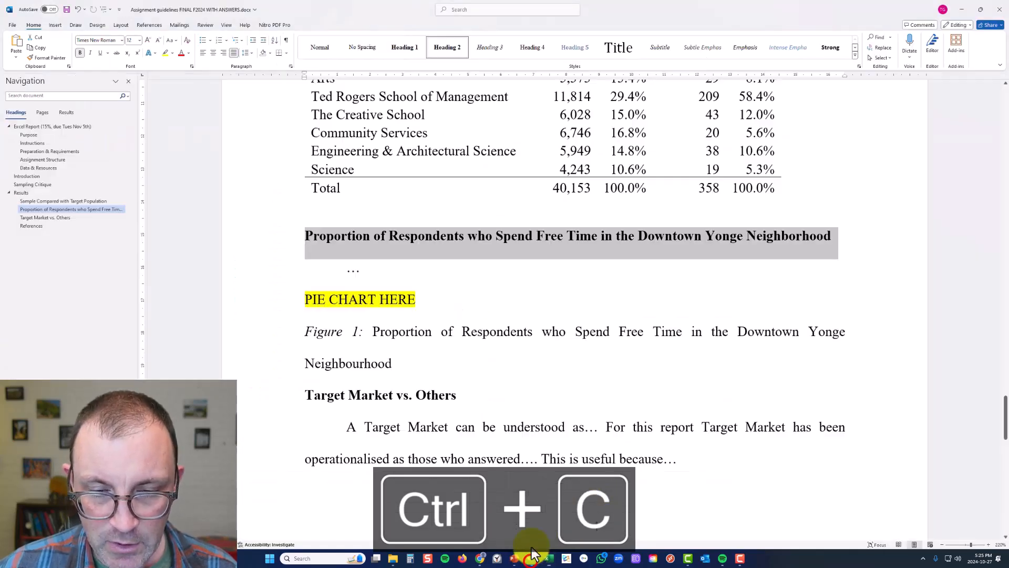
left_click(355, 271)
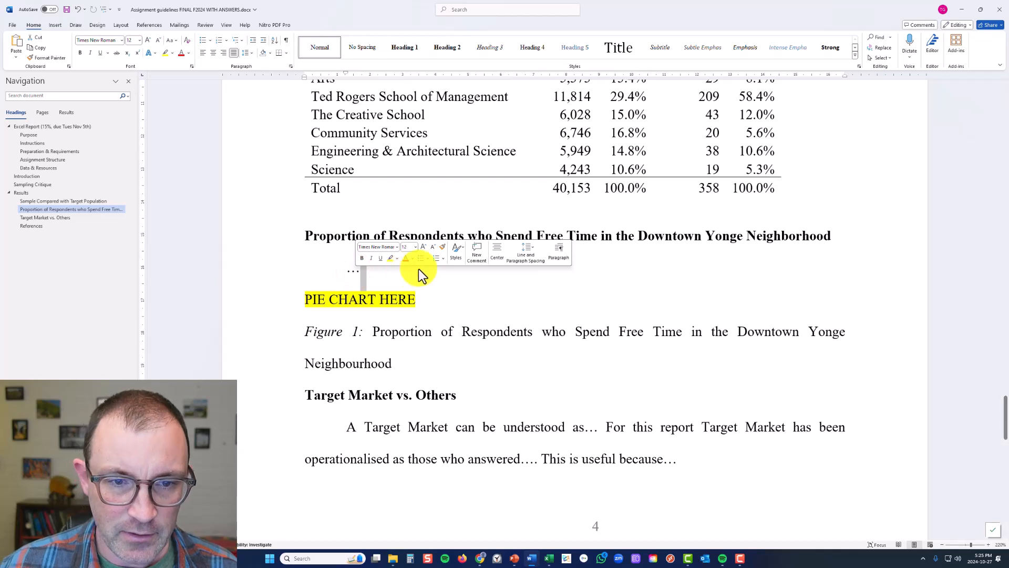
key("ctrl+v")
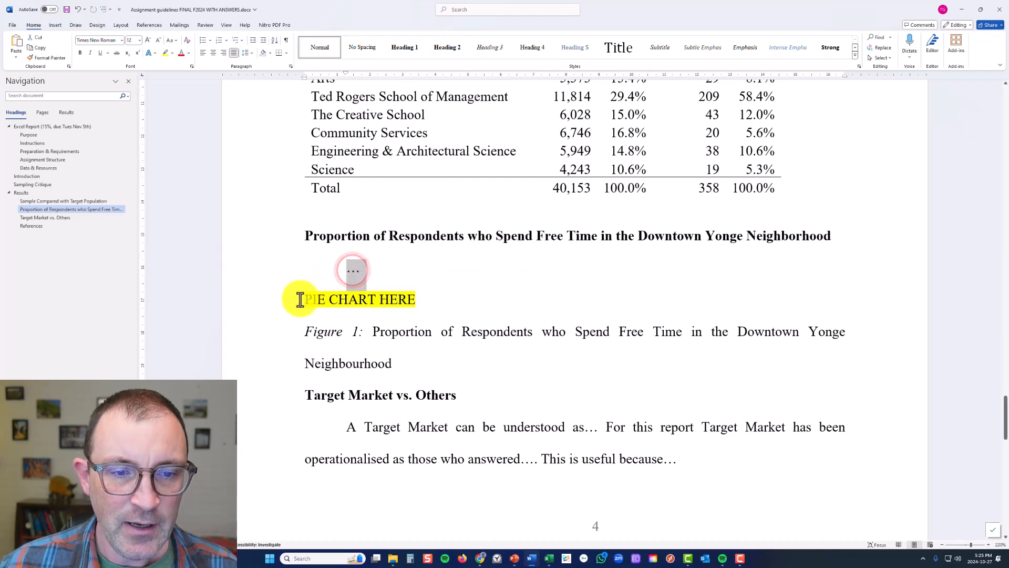
left_click(291, 307)
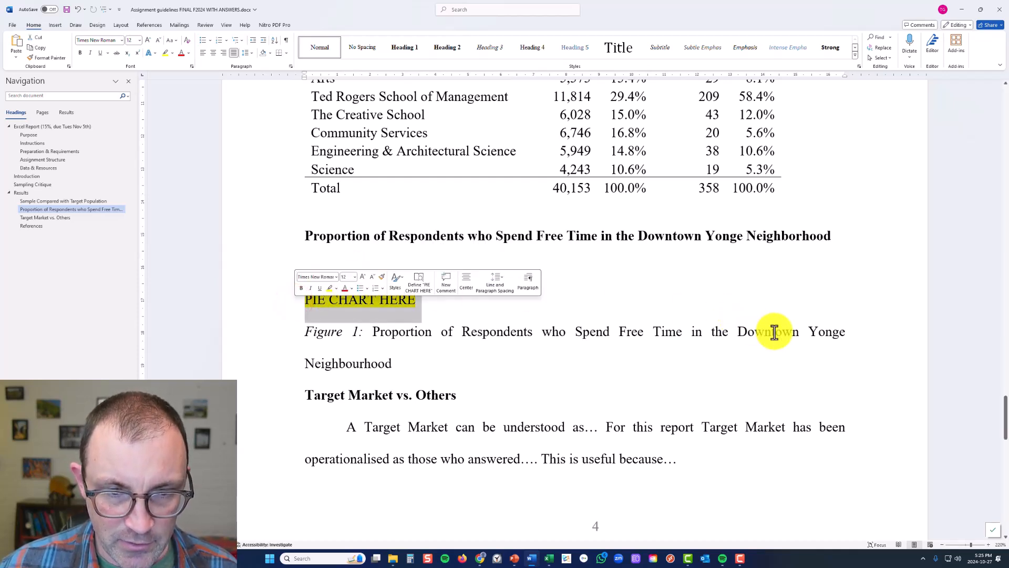
key("ctrl+v")
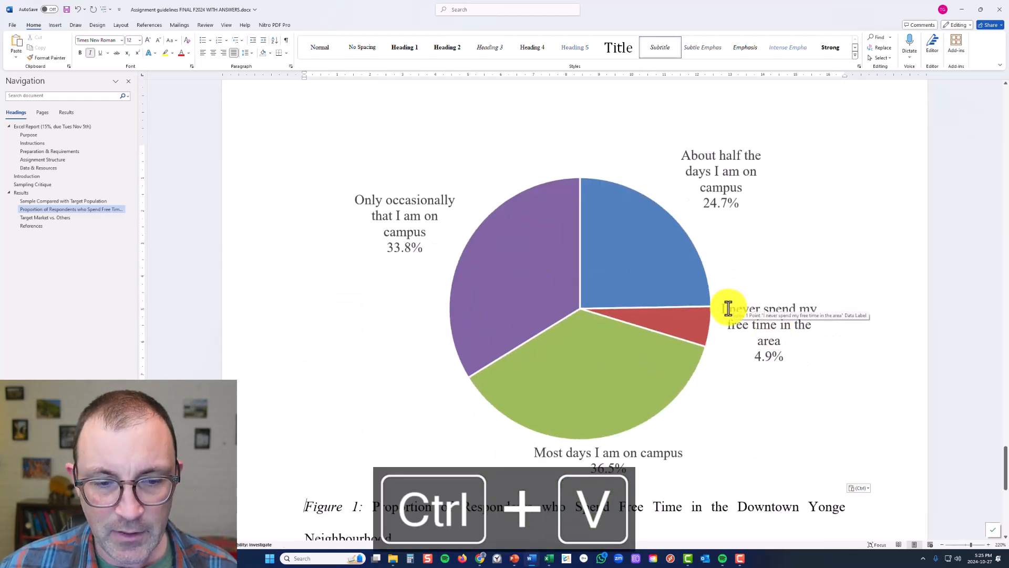
scroll(728, 308, "down", 1)
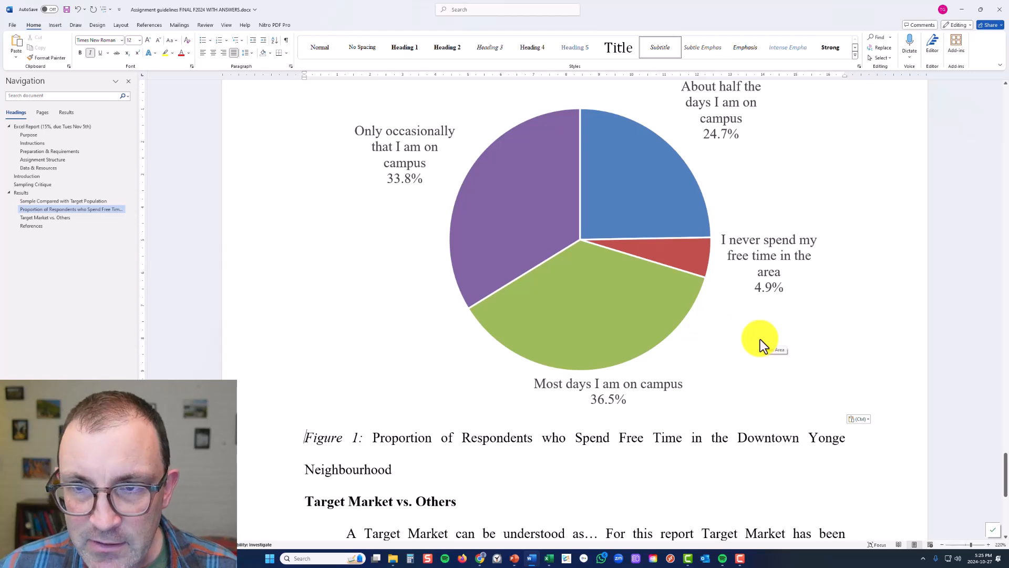
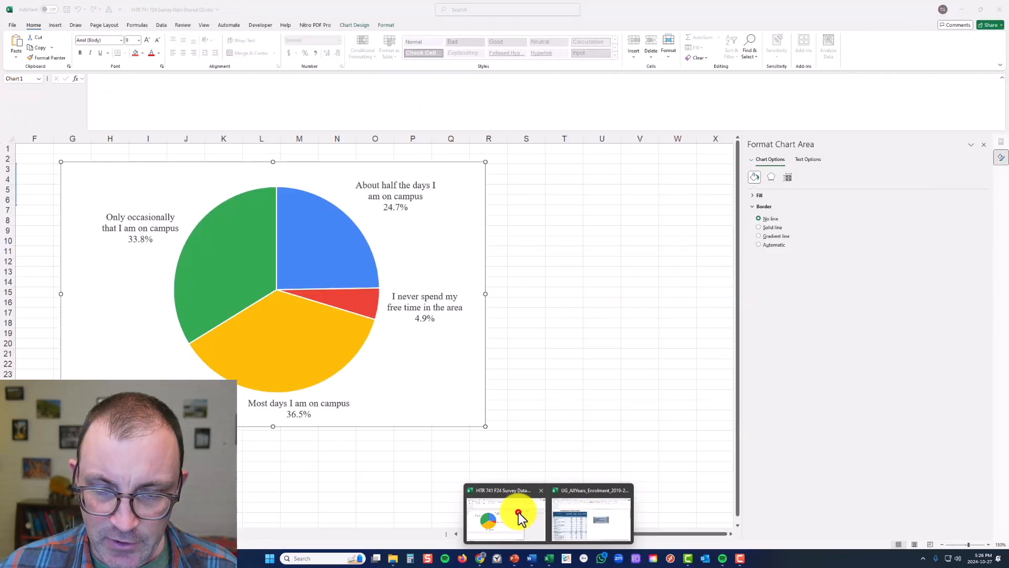
List the sample categories Yes, No and Maybe in cells D14 to D16 of Sheet2, below the free-time counts
left_click(455, 534)
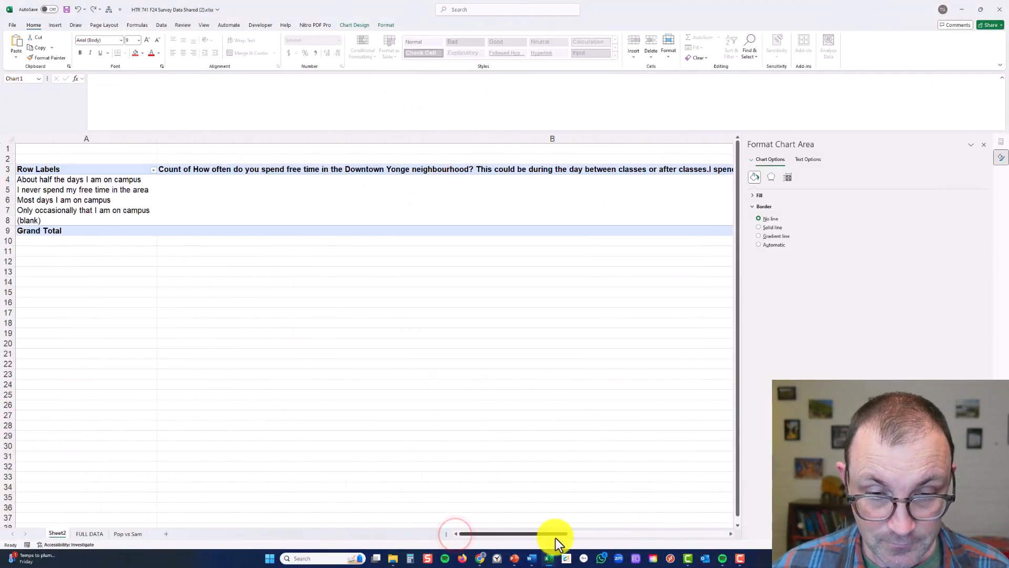
left_click(731, 534)
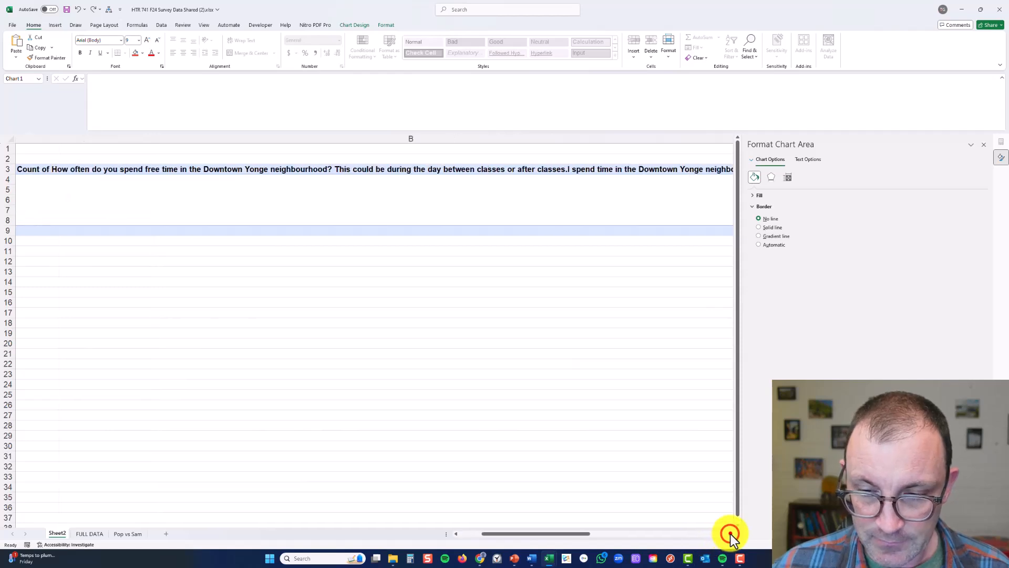
left_click(67, 227)
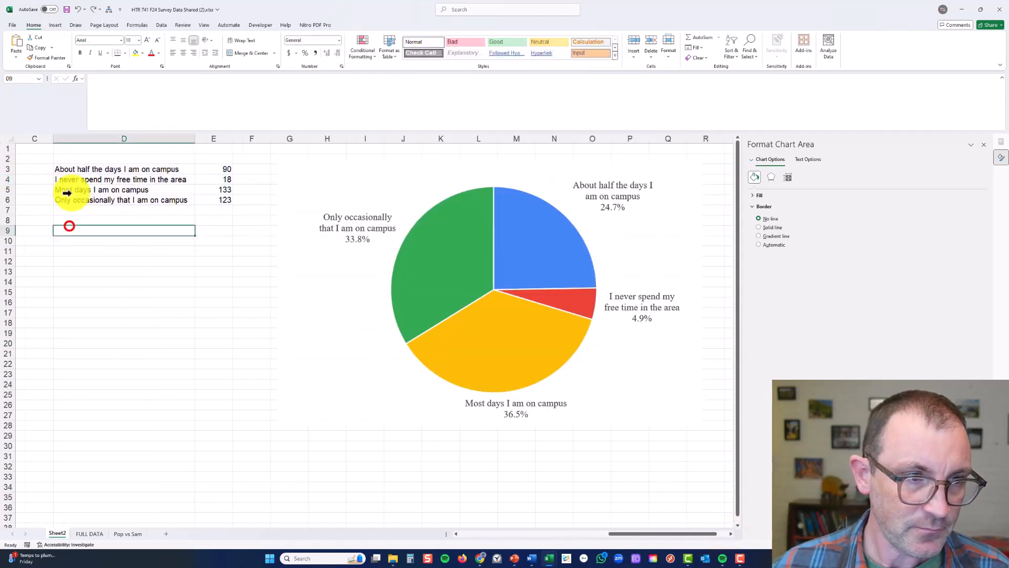
left_click(72, 279)
type("Yes")
key("Return")
type("No")
key("Return")
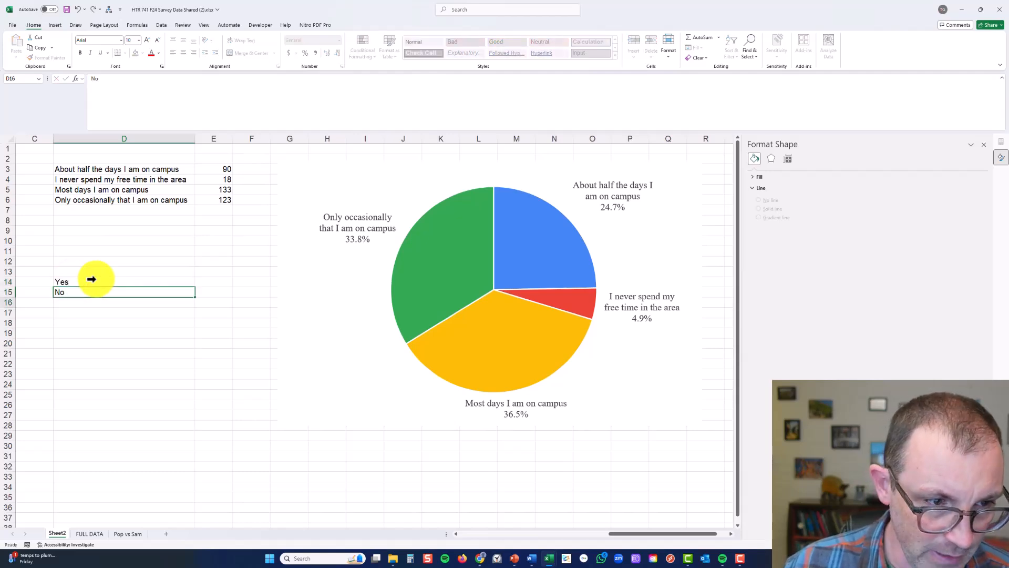
type("<")
type("ayb")
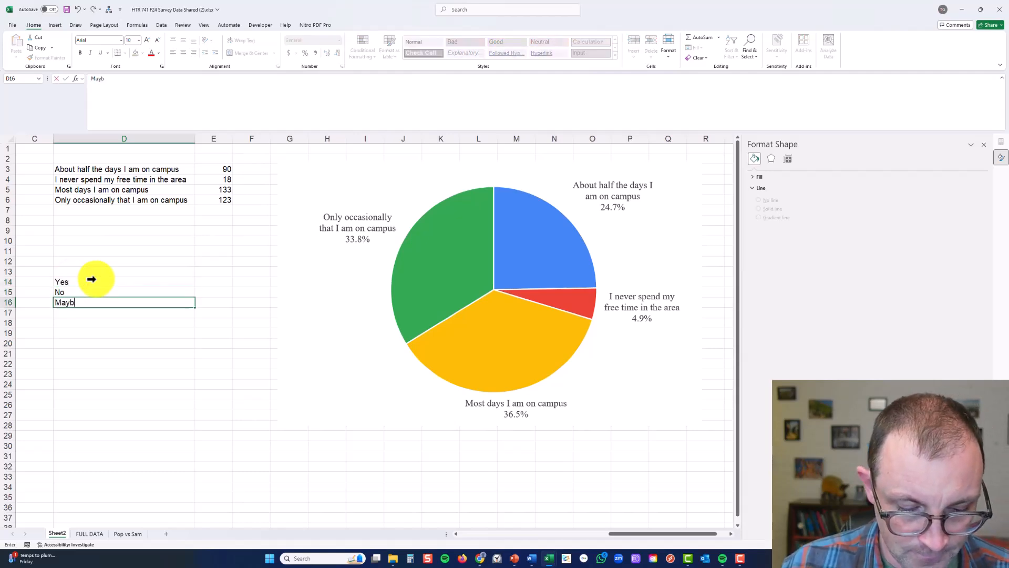
type("e")
Enter the sample counts 56 for Yes, 25 for No and 78 for Maybe in cells E14 to E16
key("Tab")
key("Up")
key("Up")
type("56")
key("Return")
type("25")
key("Return")
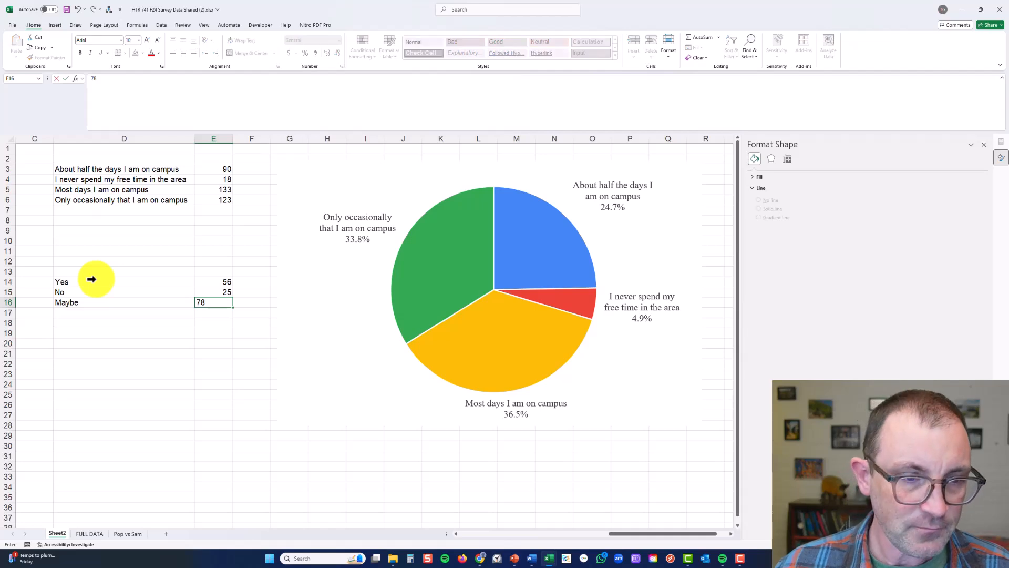
Insert a 2-D pie chart from the Yes, No and Maybe data in D14:E16
left_click(95, 278)
left_click_drag(134, 279, 213, 302)
left_click(58, 25)
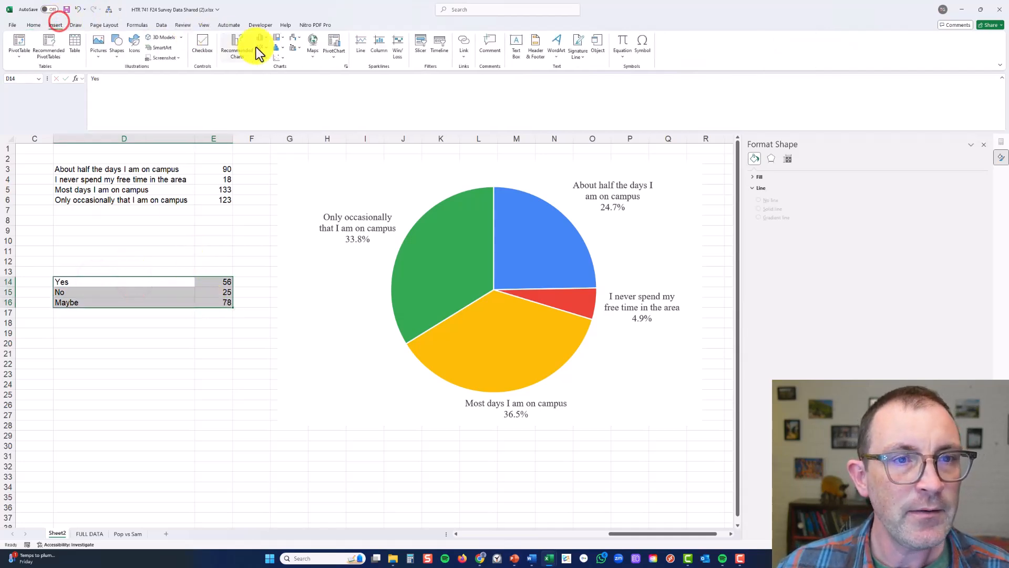
left_click(257, 57)
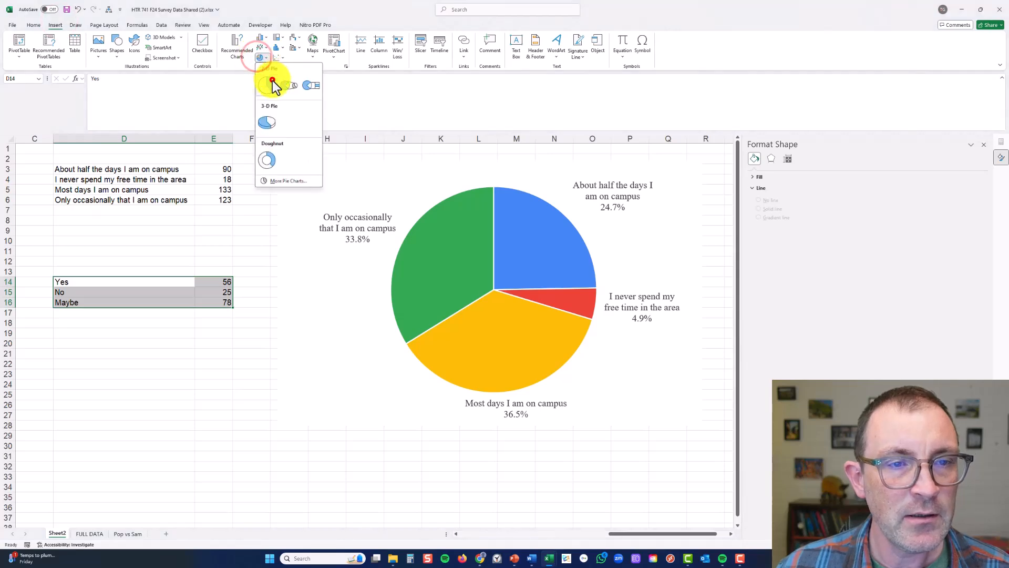
left_click(269, 81)
Close the formatting pane and move the new pie chart clear of the free-time chart, into the empty columns beside it
left_click_drag(320, 263, 392, 399)
left_click_drag(547, 408, 540, 369)
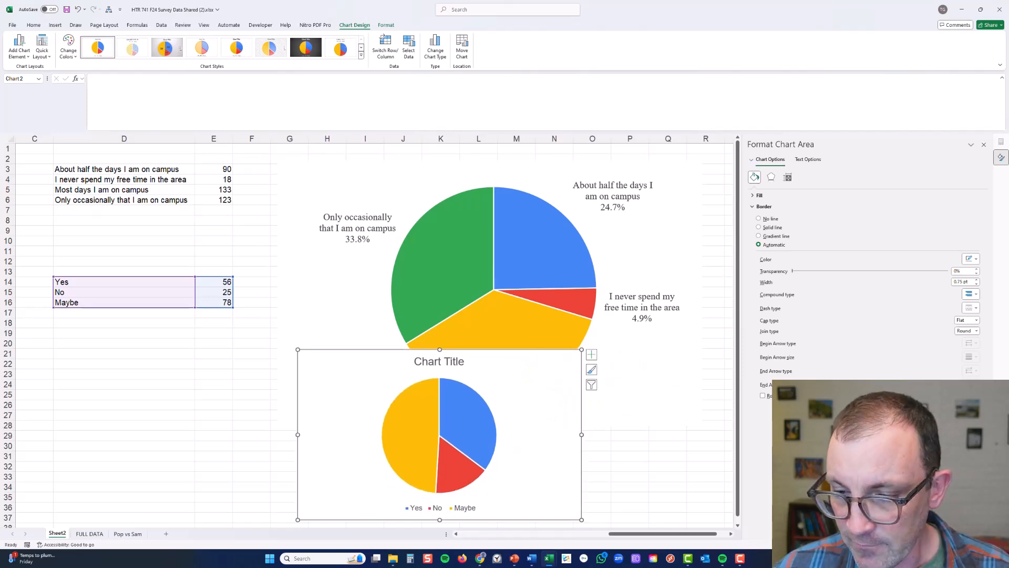
left_click(906, 544)
left_click(905, 544)
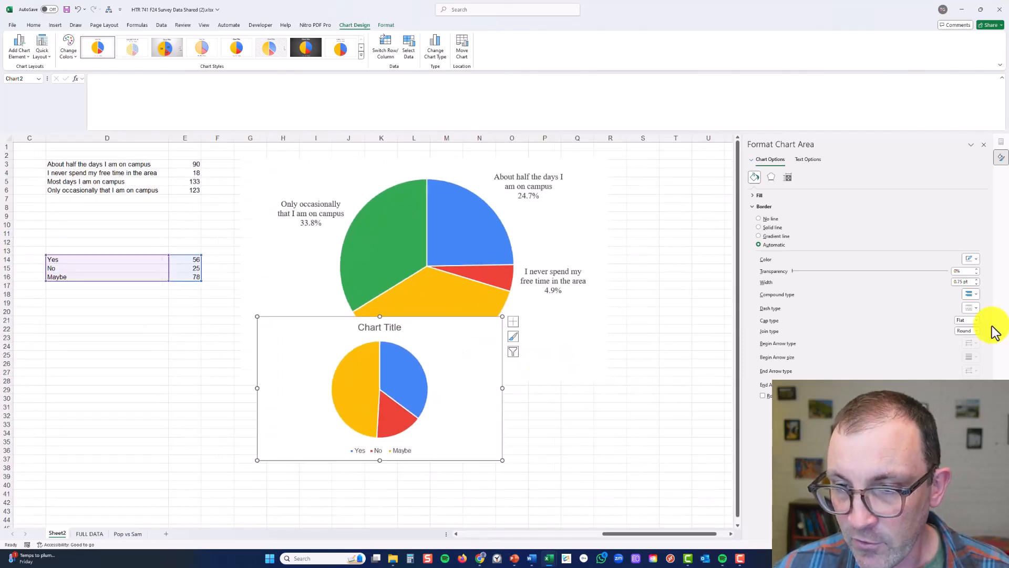
left_click(984, 144)
left_click_drag(490, 330, 825, 146)
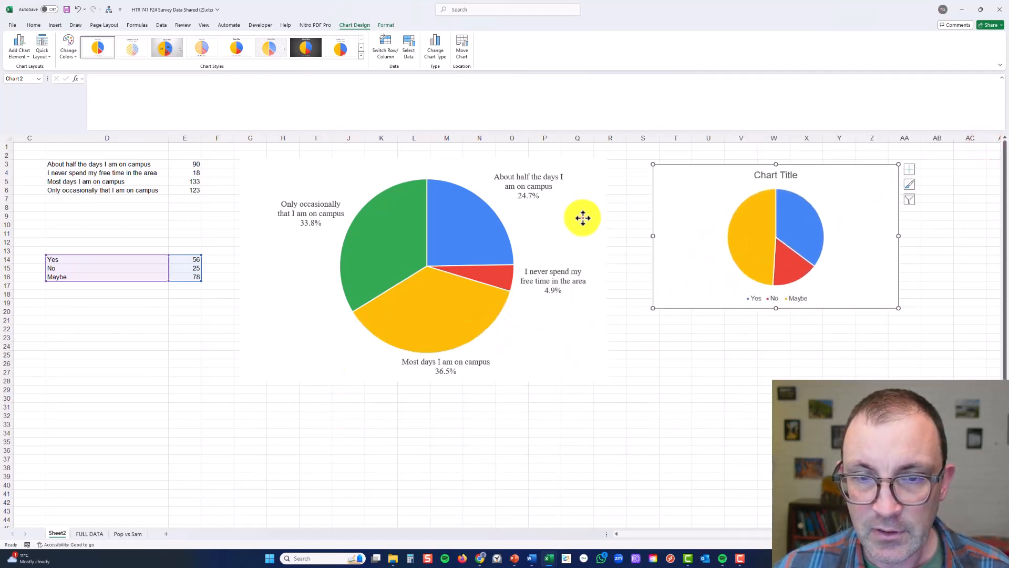
Copy the finished free-time pie chart as the formatting source
left_click(583, 217)
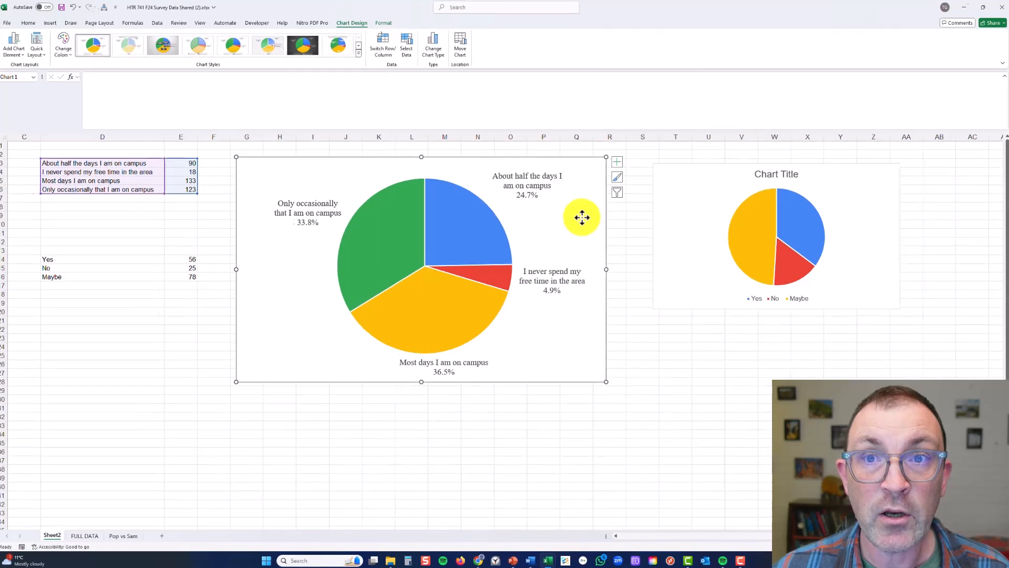
right_click(530, 184)
left_click(576, 231)
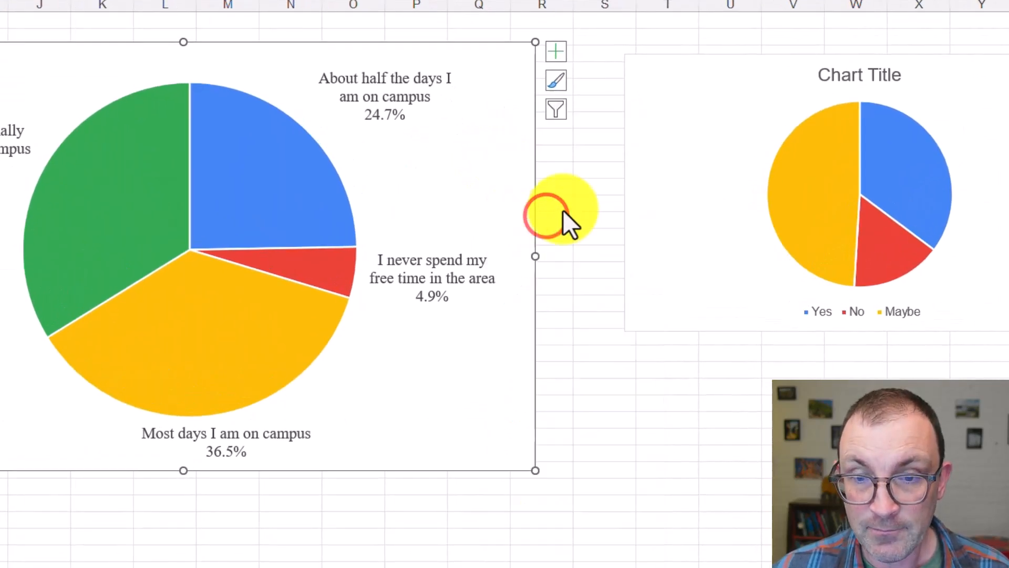
Paste only the copied chart's formats onto the Yes/No/Maybe pie chart and enlarge that chart from its lower corner
left_click(680, 148)
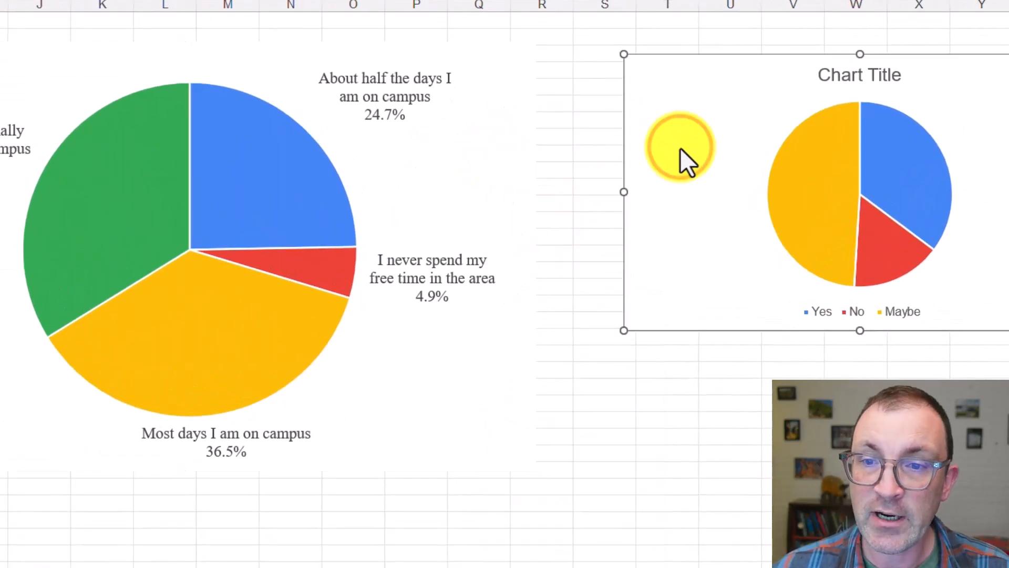
right_click(662, 135)
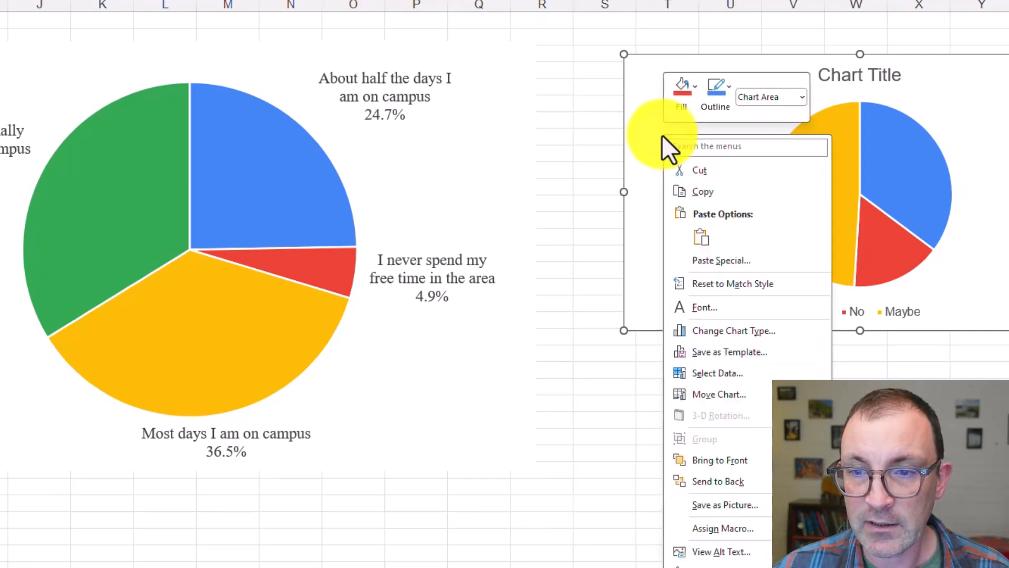
left_click(755, 261)
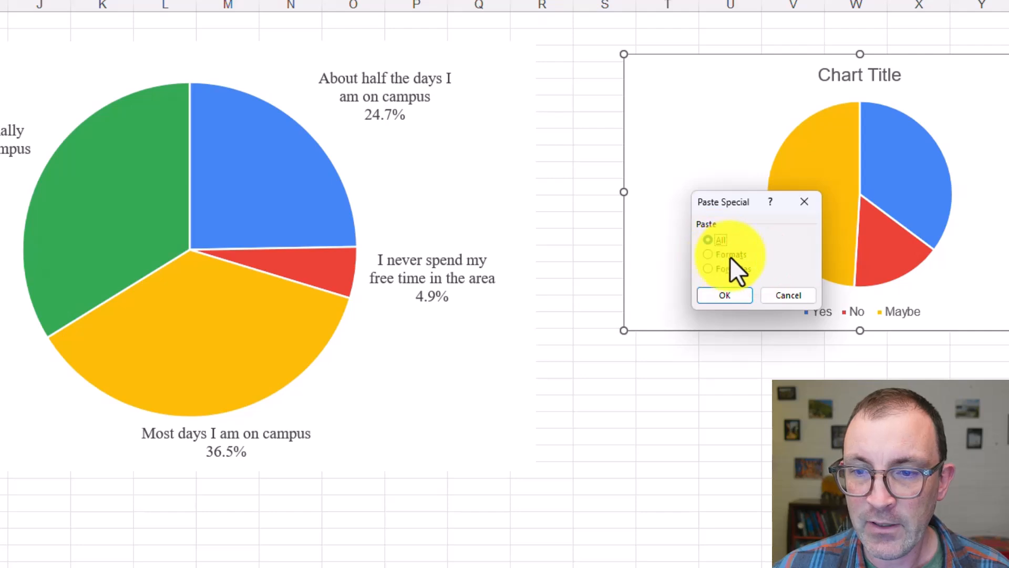
left_click(732, 254)
left_click(725, 295)
left_click(621, 296)
left_click_drag(598, 320, 568, 405)
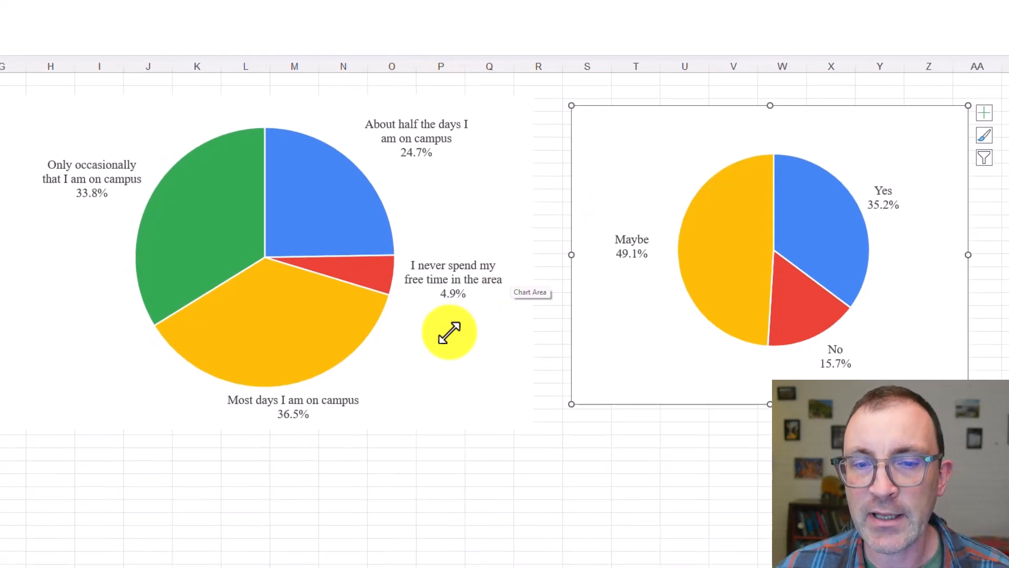
Switch to the Word report and review the Target Market vs. Others paragraph's definition, operationalisation and usefulness sentences
left_click(531, 558)
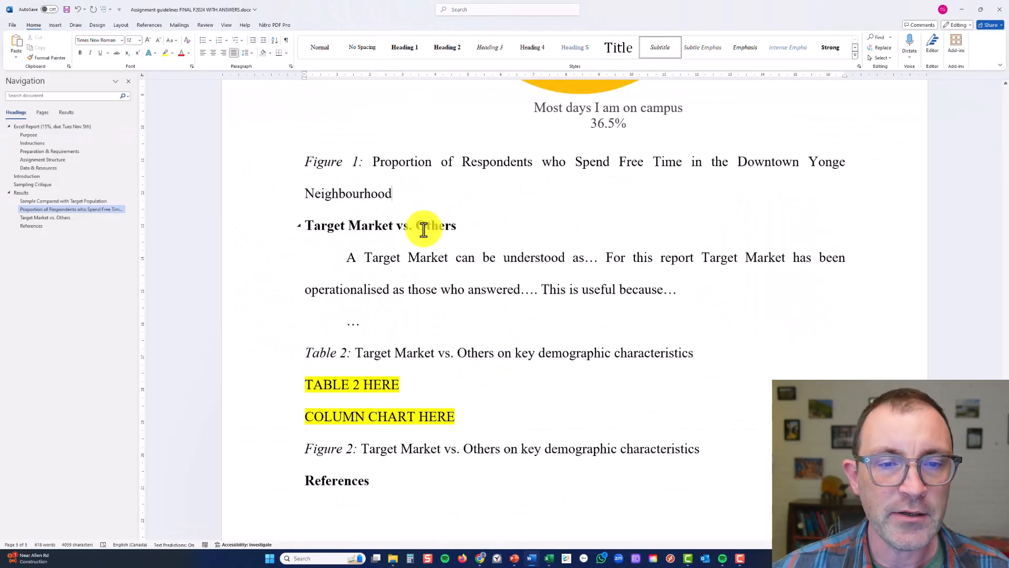
double_click(423, 230)
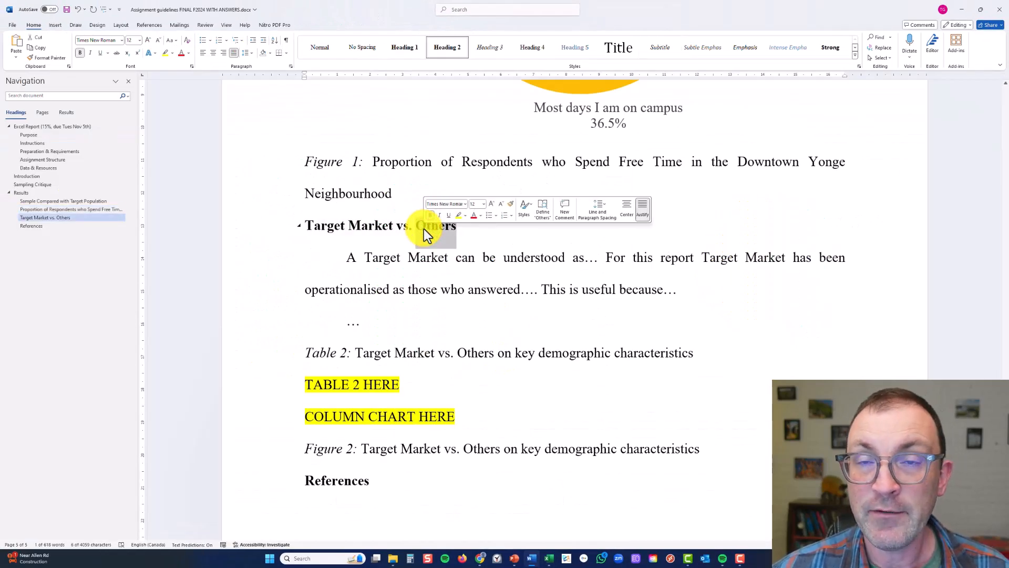
left_click(497, 261)
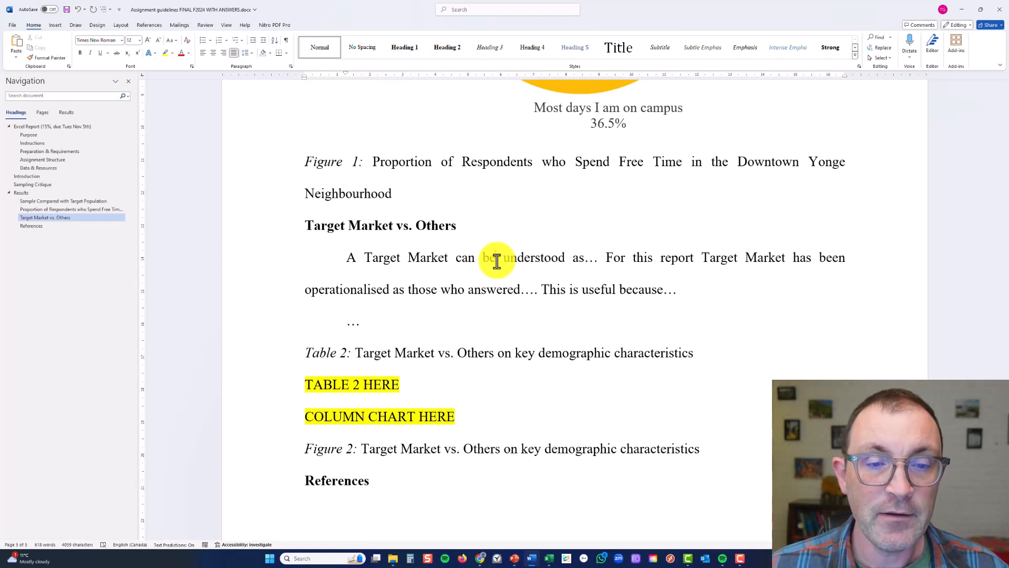
left_click(401, 261)
left_click_drag(351, 258, 683, 293)
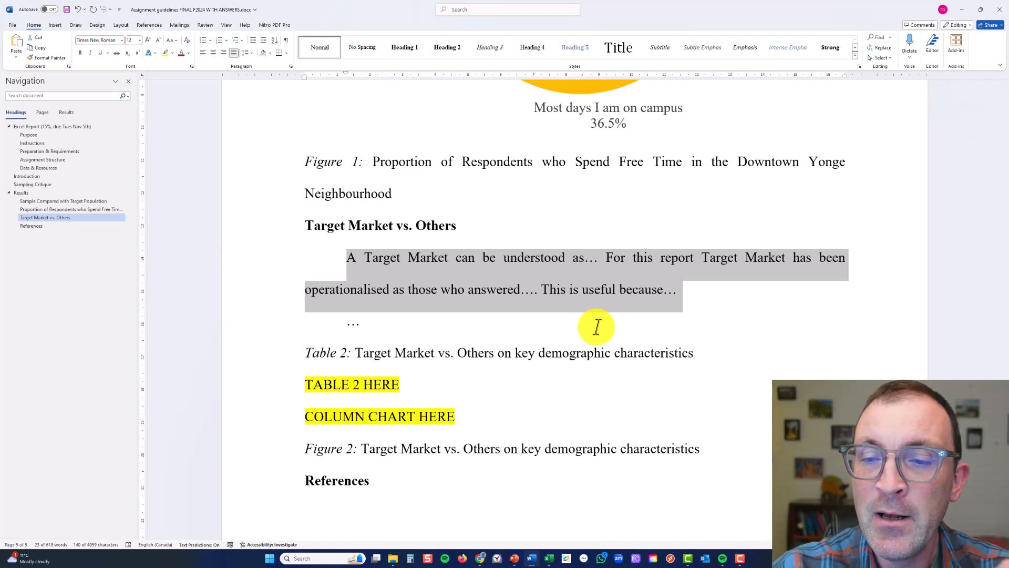
left_click(603, 259)
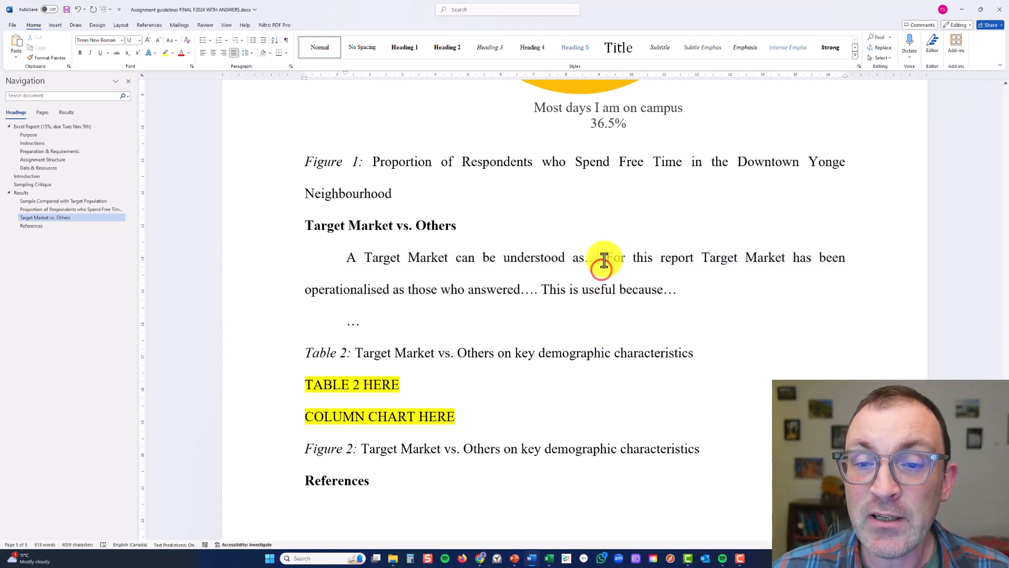
left_click_drag(604, 258, 537, 288)
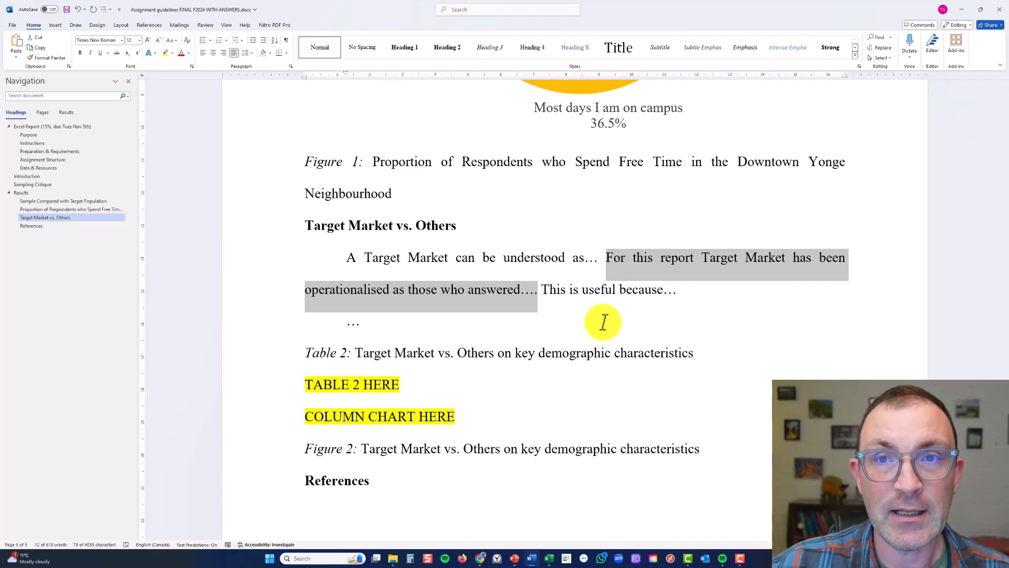
left_click(588, 290)
triple_click(589, 291)
left_click(578, 289)
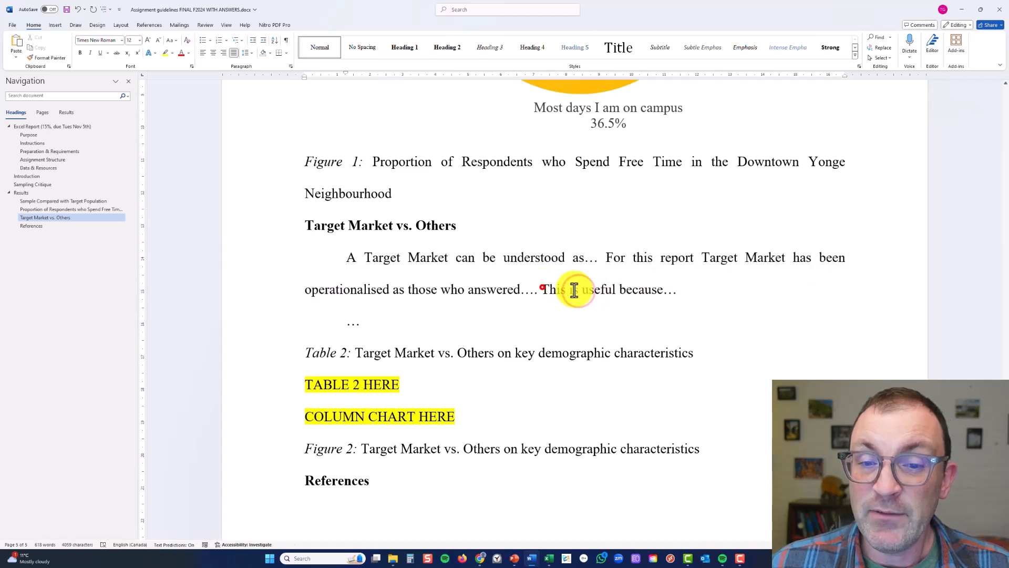
left_click_drag(542, 289, 676, 289)
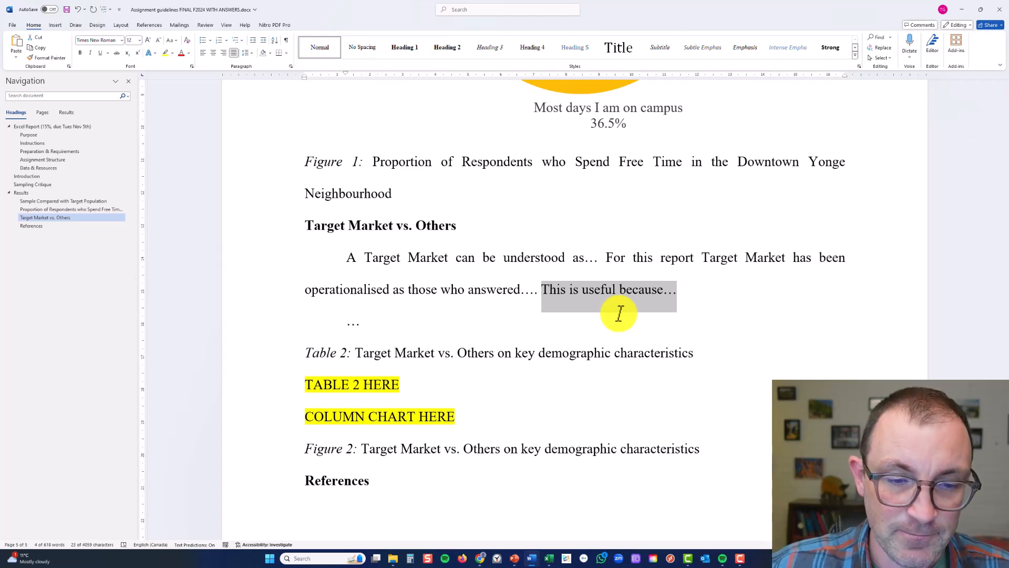
left_click(619, 314)
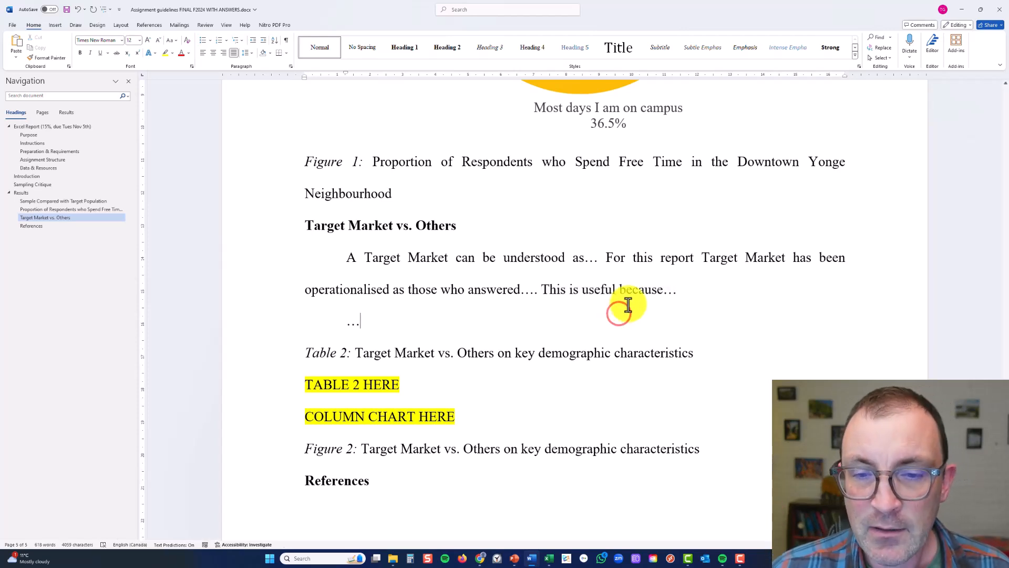
Open Survey.pdf in the browser and examine question 15's "I WOULD LIKE TO ATTEND this event in the future" item
left_click(476, 558)
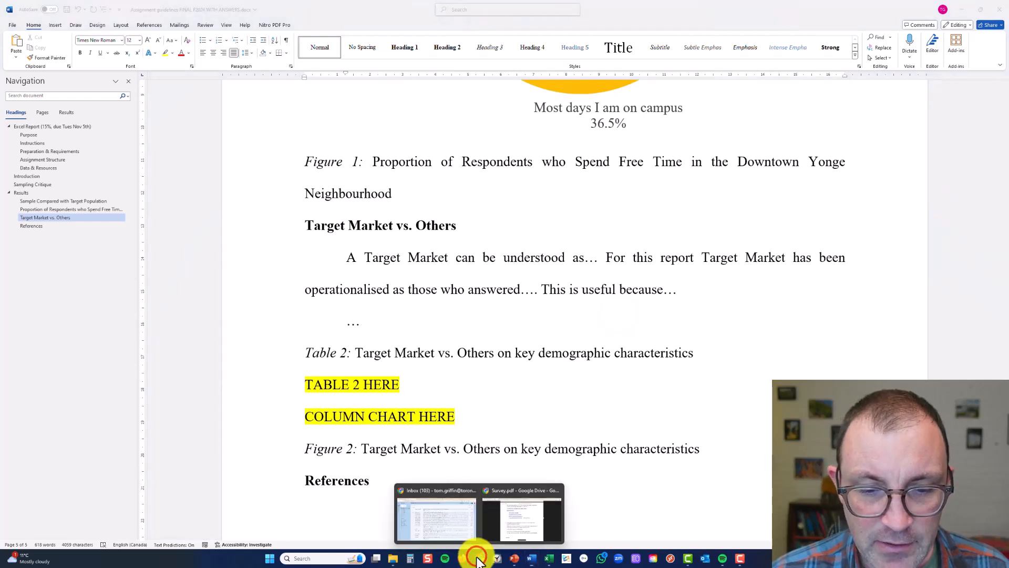
left_click(503, 523)
left_click(450, 286)
scroll(447, 272, "down", 5)
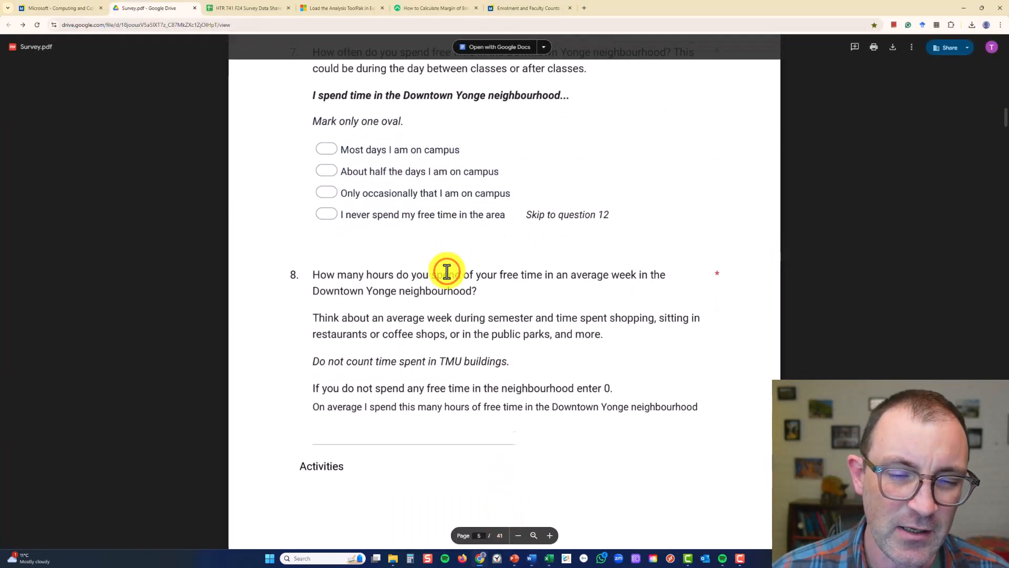
scroll(447, 271, "down", 15)
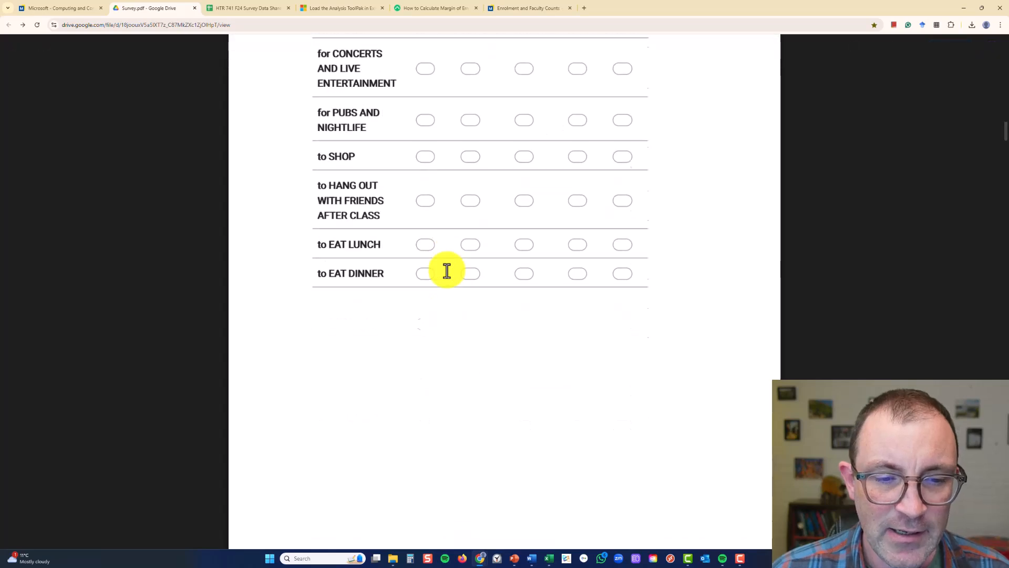
scroll(447, 270, "down", 10)
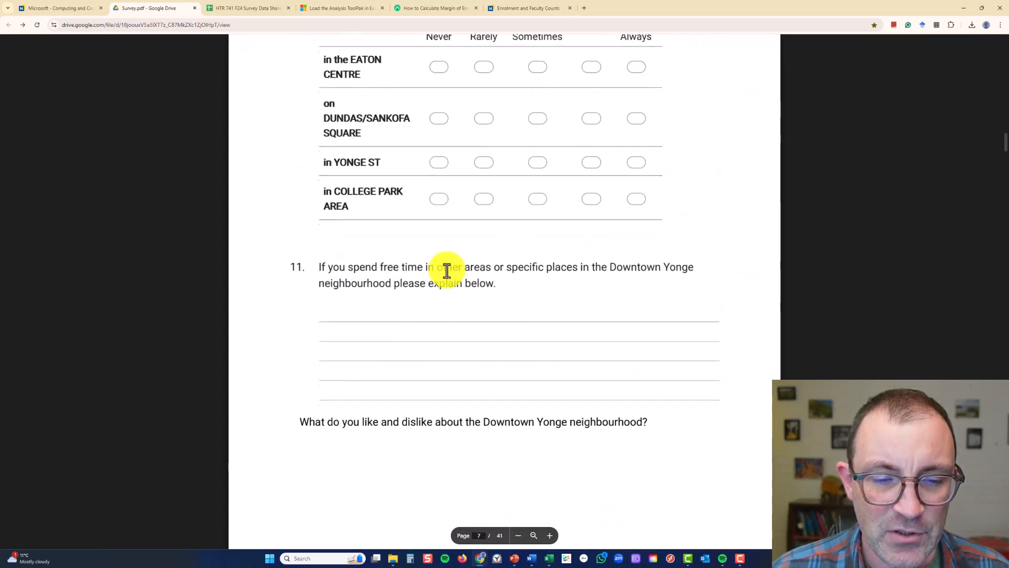
scroll(449, 268, "down", 12)
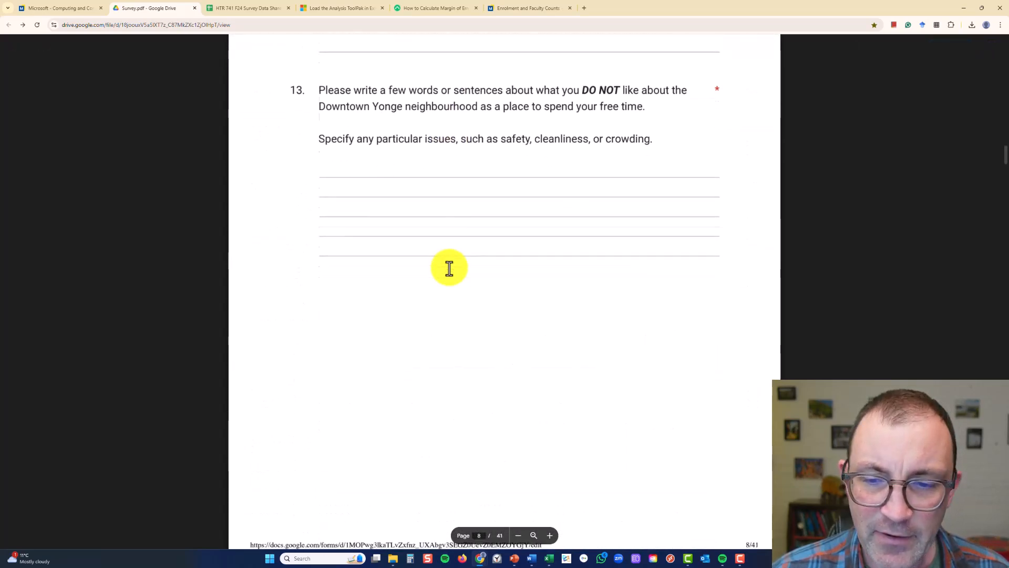
scroll(449, 268, "down", 12)
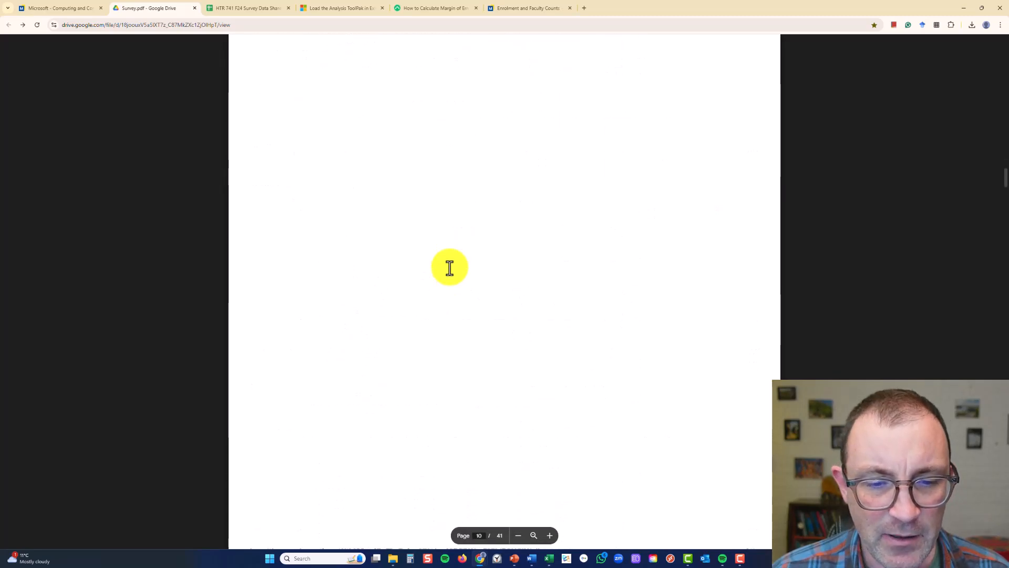
scroll(449, 268, "down", 10)
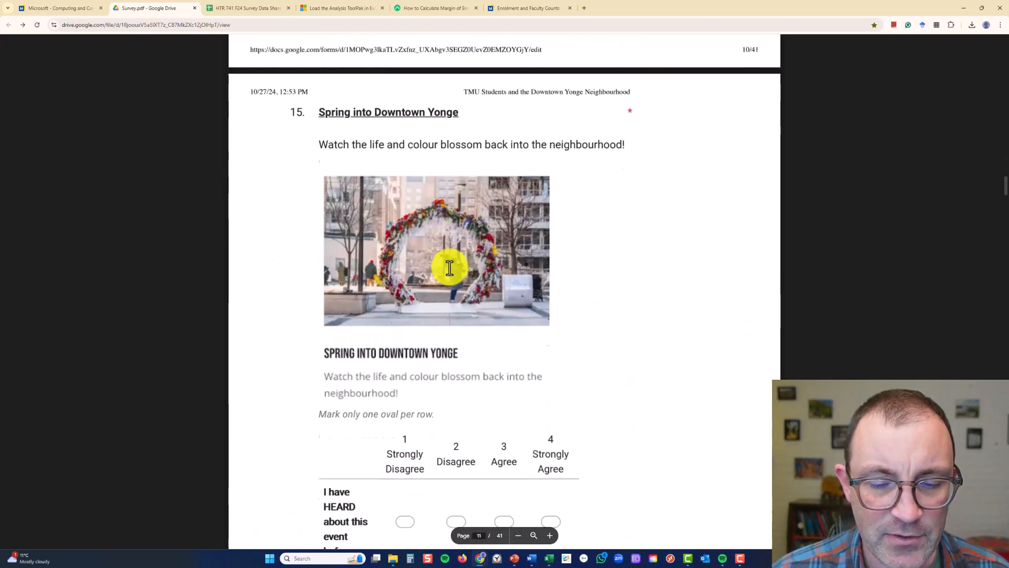
scroll(450, 268, "down", 5)
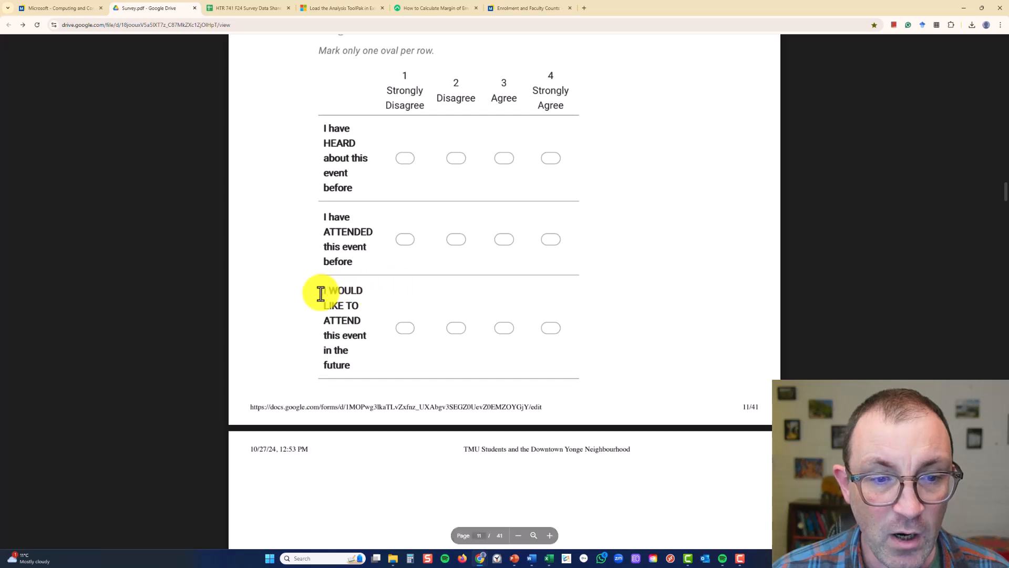
mouse_move(320, 290)
left_mouse_down()
mouse_move(358, 377)
mouse_move(328, 305)
left_mouse_up()
left_click(392, 295)
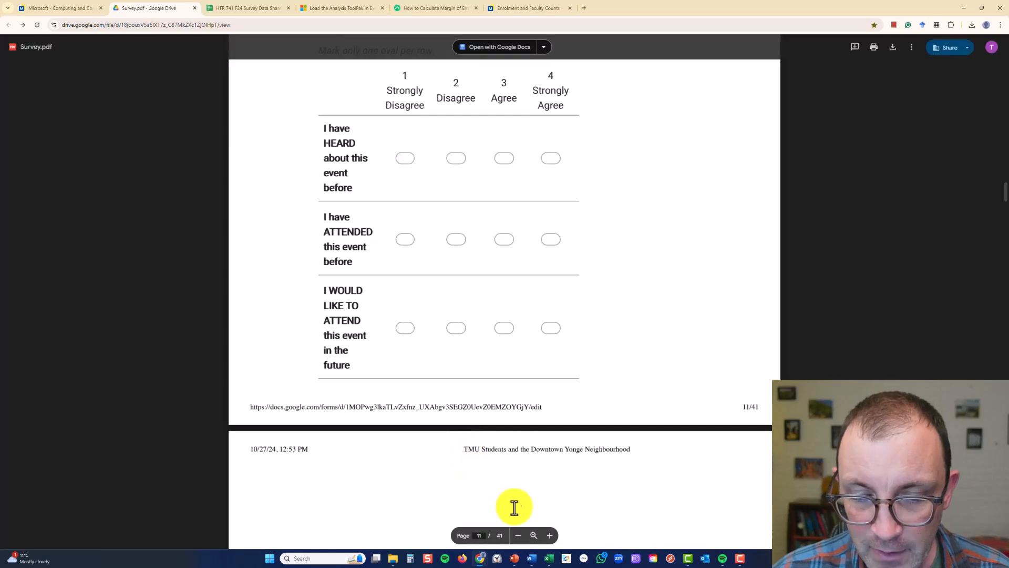
Switch to the HTR 741 survey data workbook in Excel and move Sheet2 behind the Pop vs Sam sheet
mouse_move(551, 561)
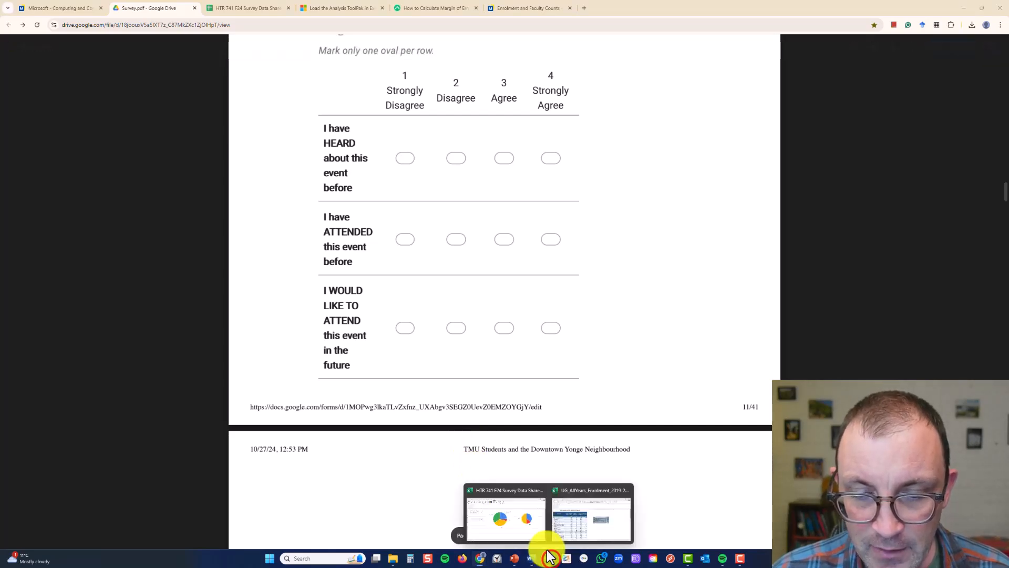
left_click(525, 523)
left_click(352, 407)
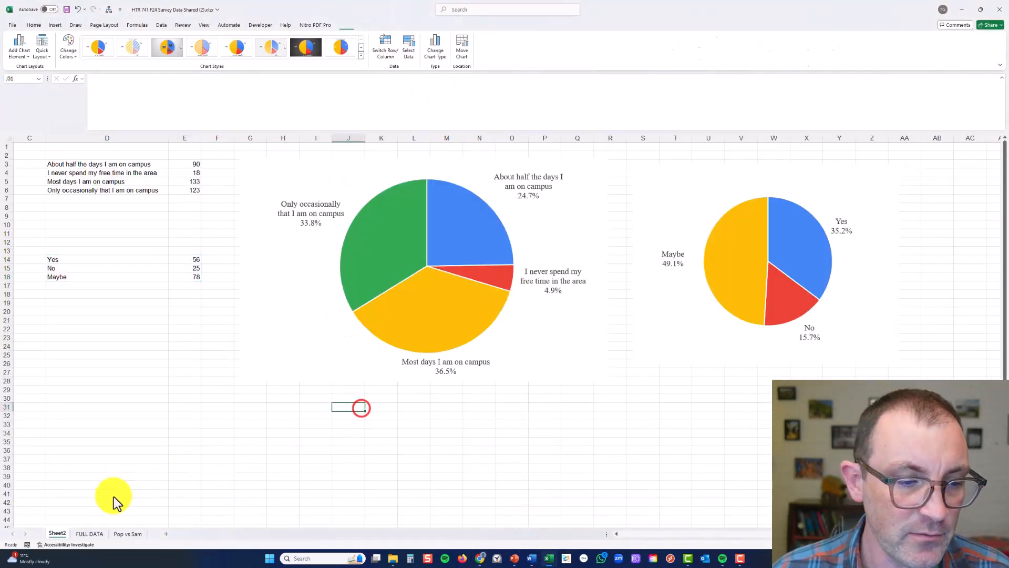
left_click_drag(58, 534, 150, 532)
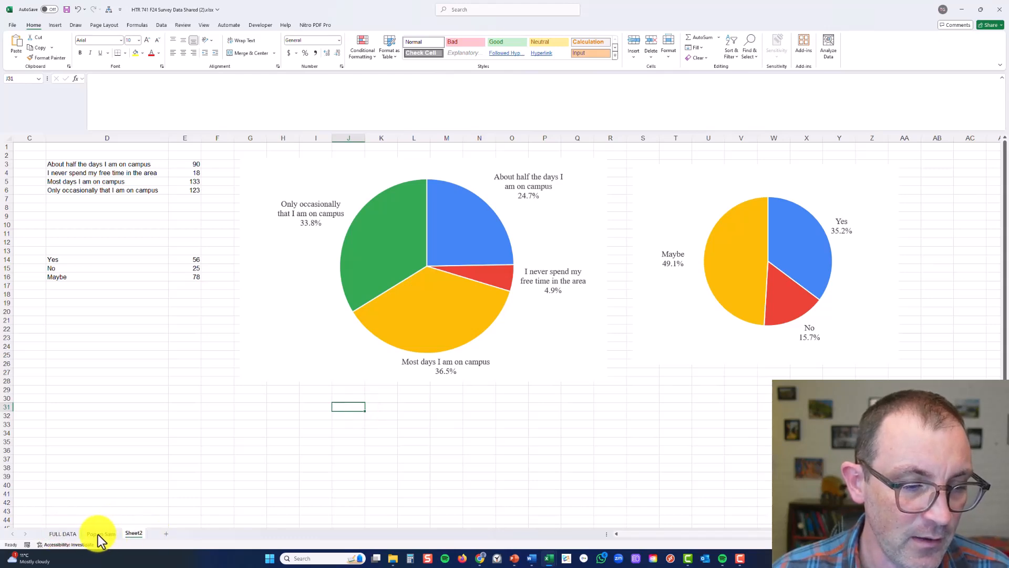
On the FULL DATA sheet, search the header row for where the event questions begin, at Spring into Downtown Yonge
left_click(62, 533)
left_click(270, 244)
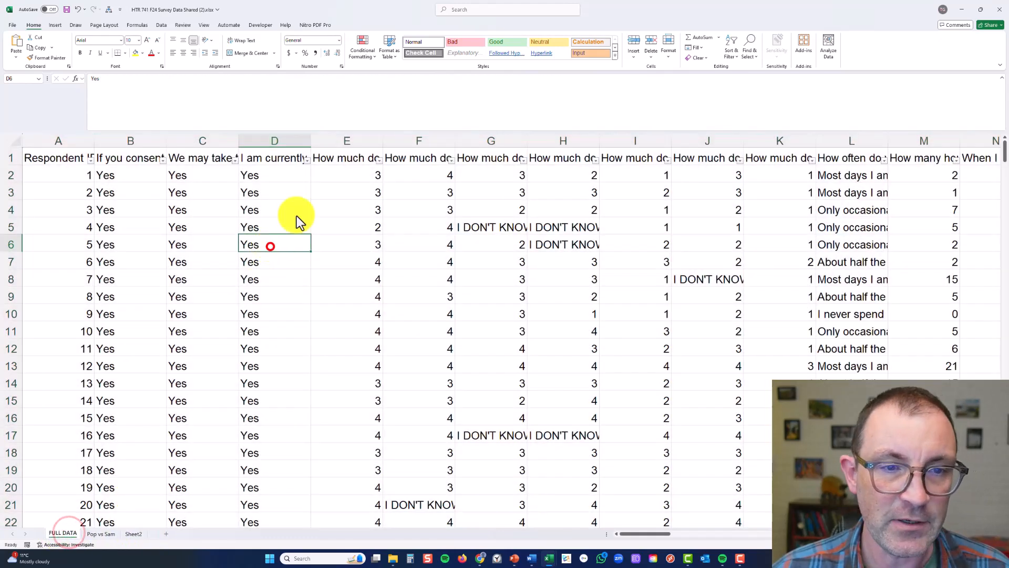
left_click(346, 159)
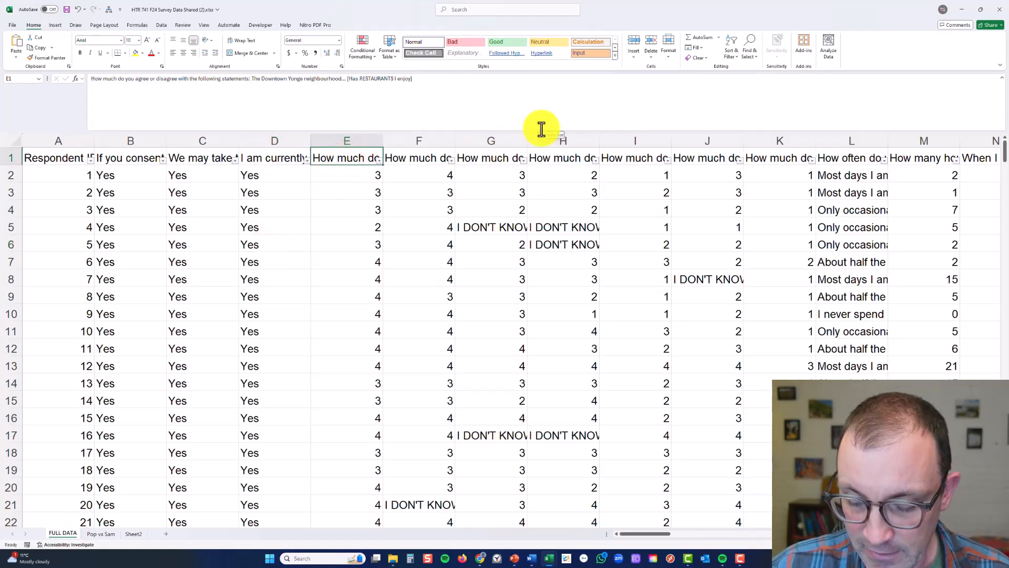
key("Right")
key("Right")
key("Right")
key("Right")
key("Right")
key("Right")
key("Right")
key("Right")
key("Right")
key("Right")
key("Right")
key("Right")
key("Right")
key("Right")
key("Right")
key("Right")
key("Right")
key("Right")
key("Right")
key("Right")
key("Right")
key("Right")
key("Right")
key("Right")
key("Right")
key("Right")
key("Right")
key("Right")
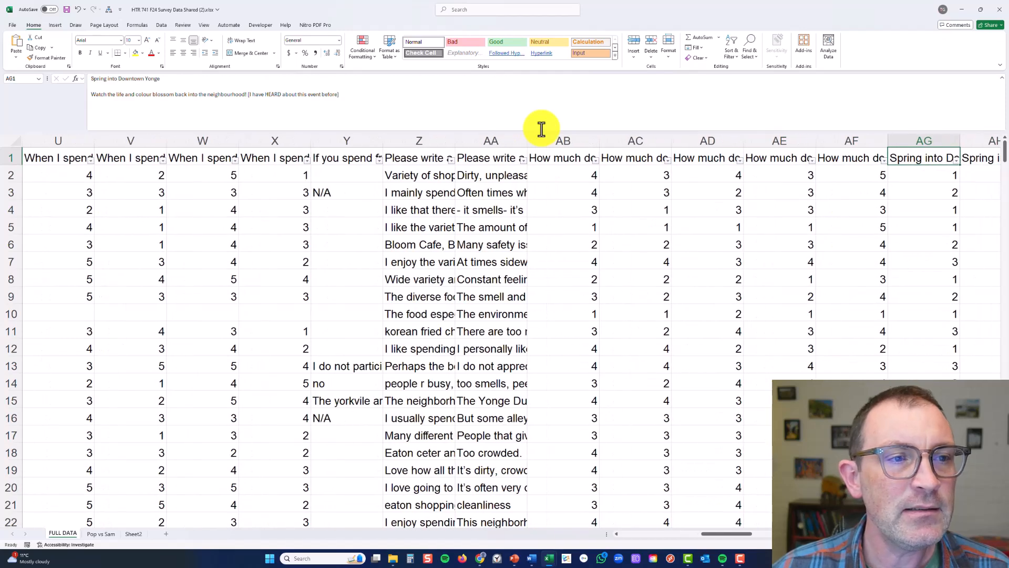
key("Left")
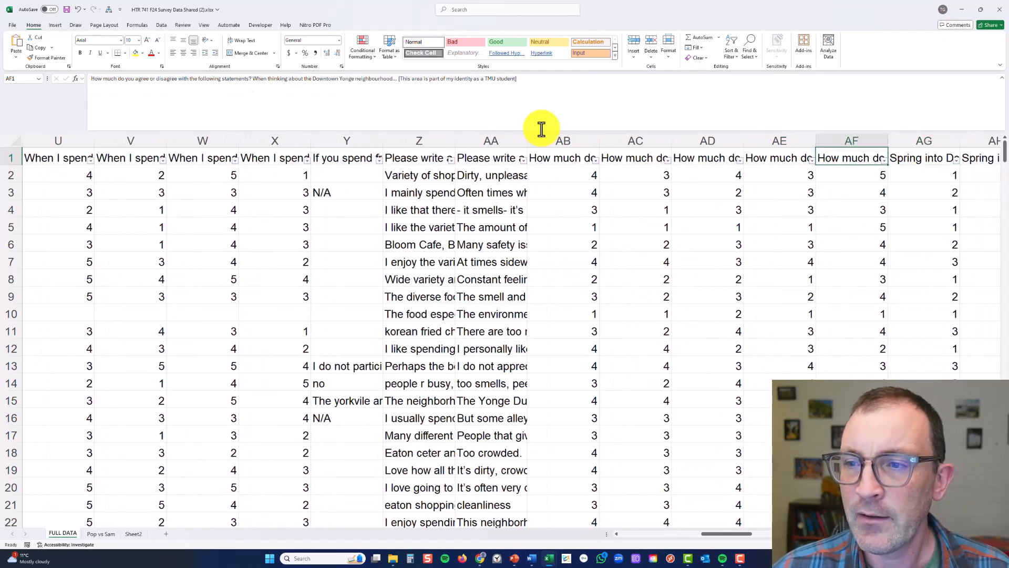
key("Right")
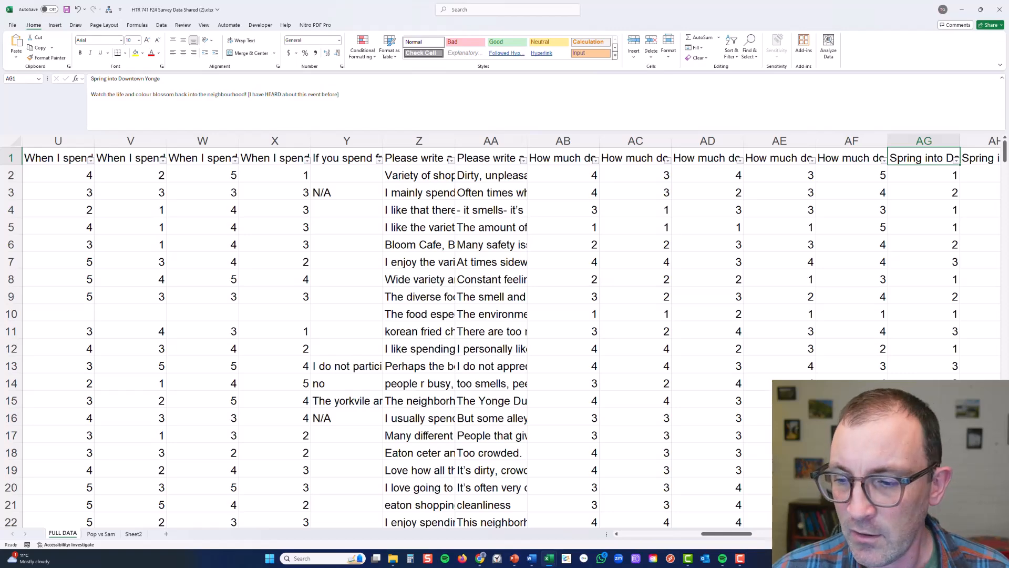
scroll(512, 347, "right", 6)
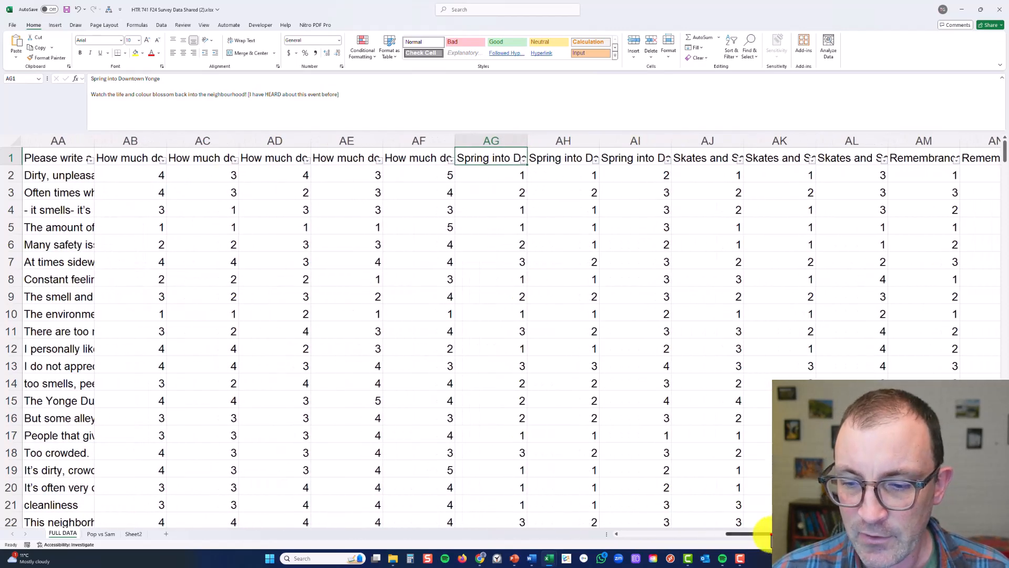
left_click_drag(746, 534, 591, 526)
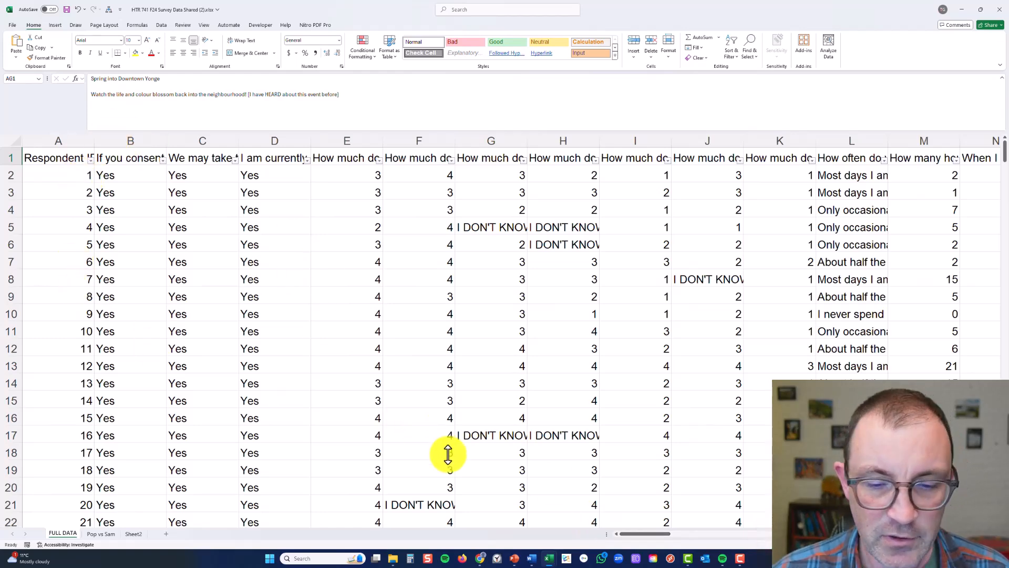
left_click_drag(641, 535, 760, 519)
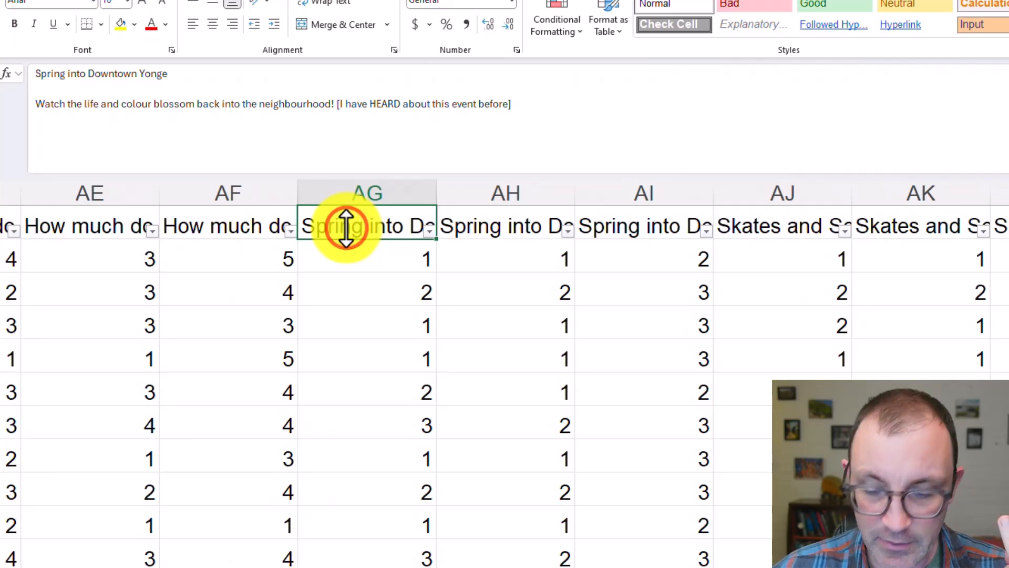
Read the Spring into Downtown Yonge and Skates and Sounds headers to identify each event's "I WOULD LIKE TO ATTEND" column
key("Right")
key("Right")
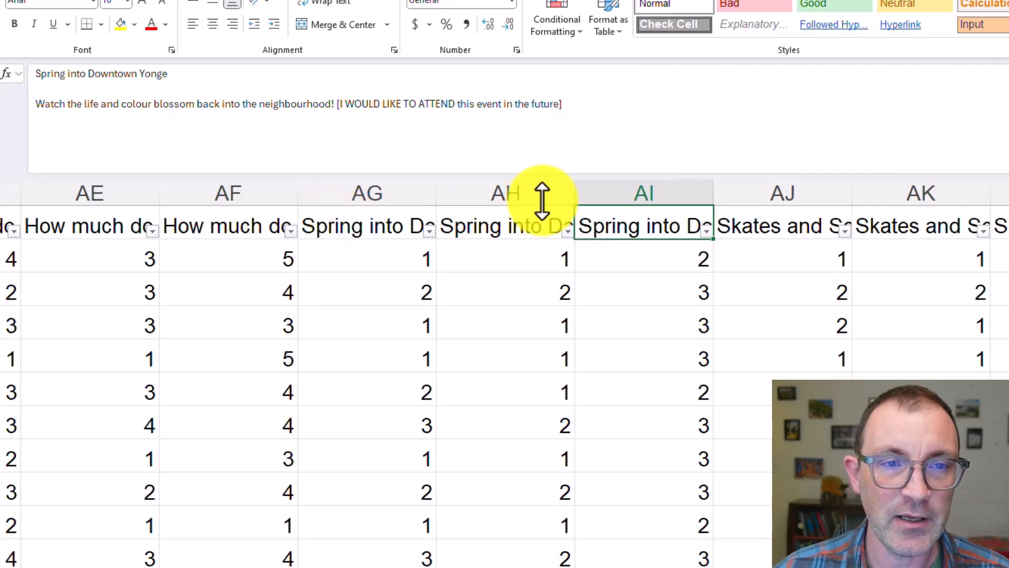
left_click(776, 230)
left_click(901, 230)
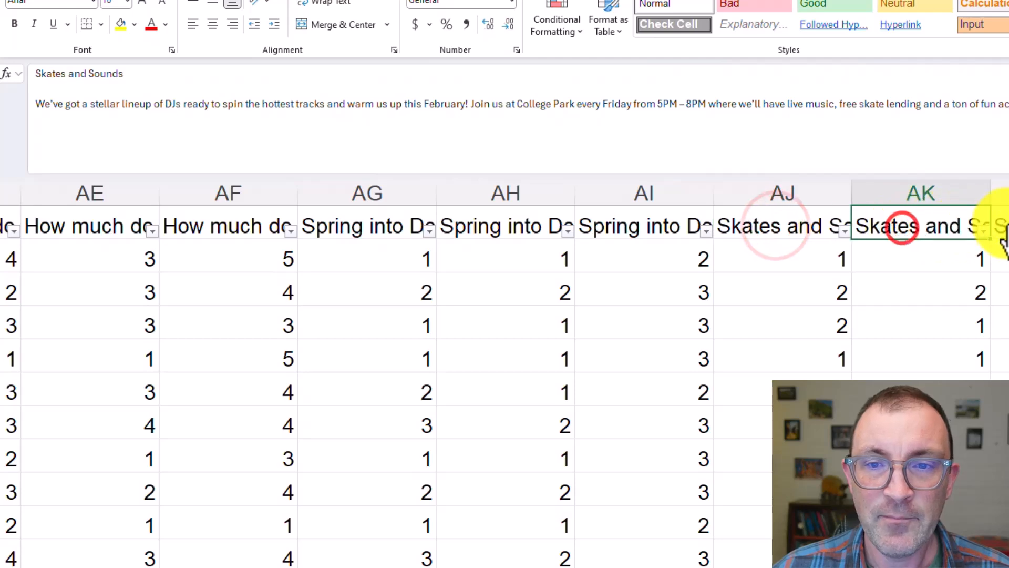
key("Right")
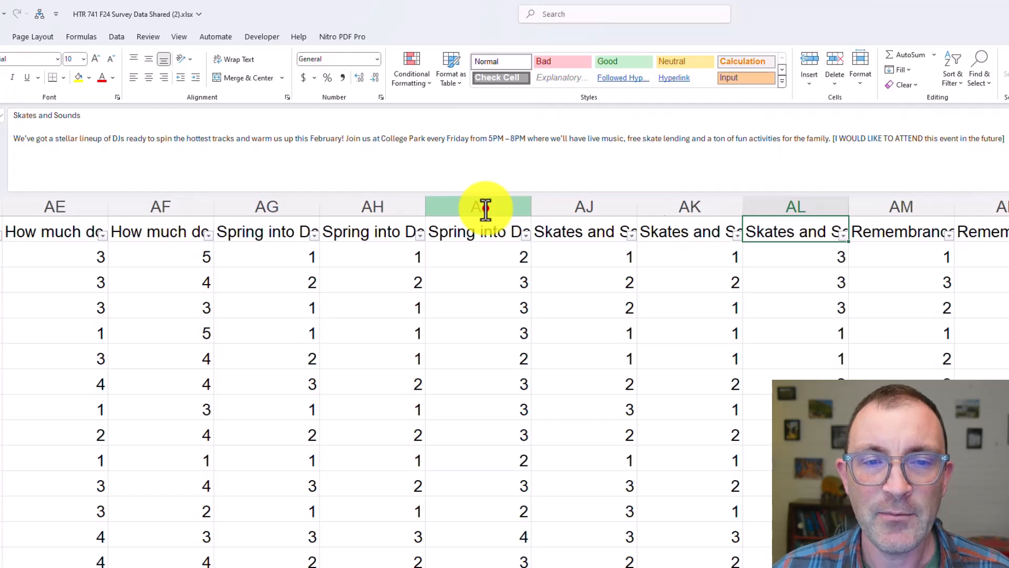
Set the font colour to red for every event's "I WOULD LIKE TO ATTEND" column, i.e. every third column from AI through BP
left_click(485, 208)
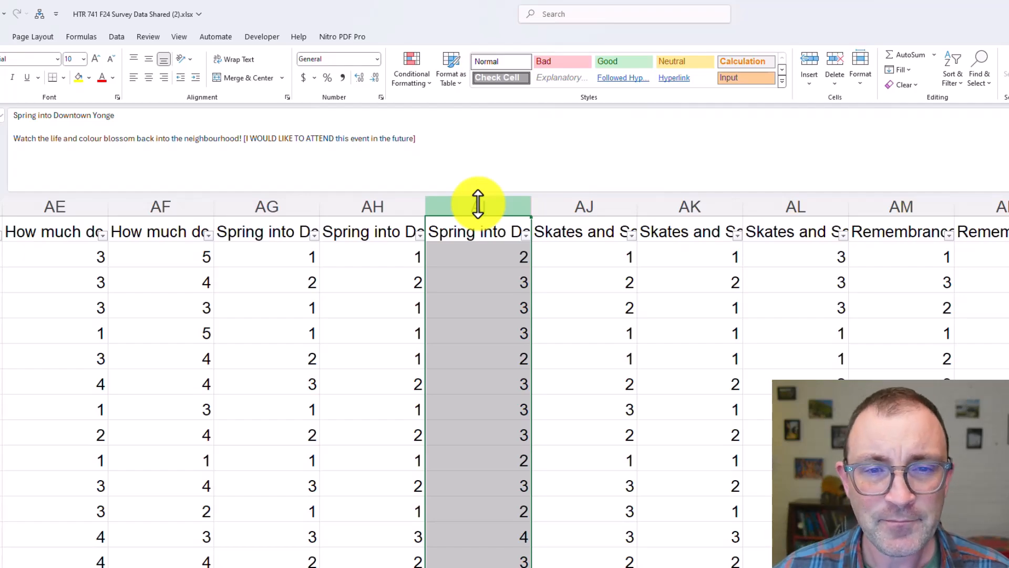
left_click(800, 206, "ctrl")
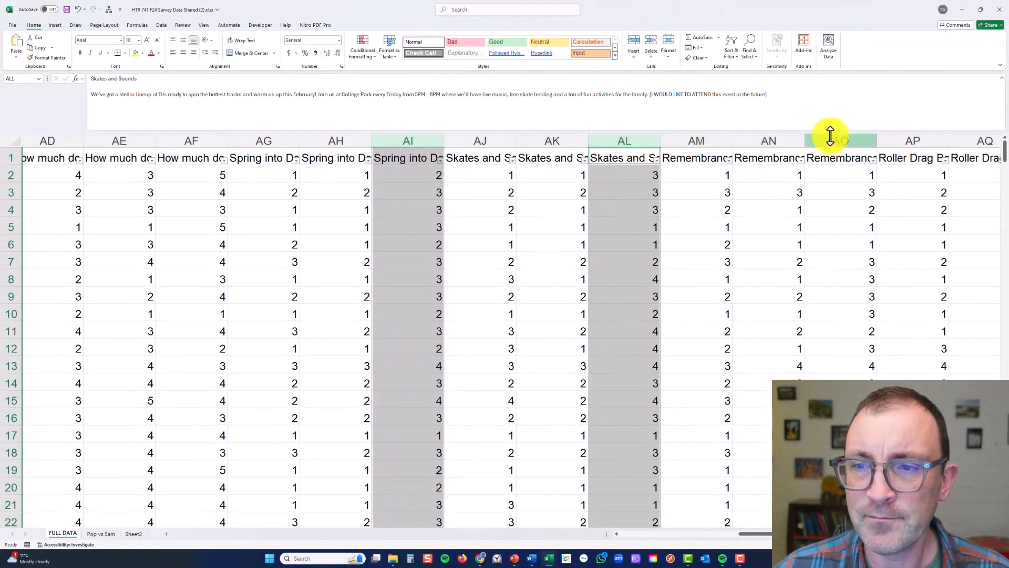
left_click(1007, 181, "ctrl")
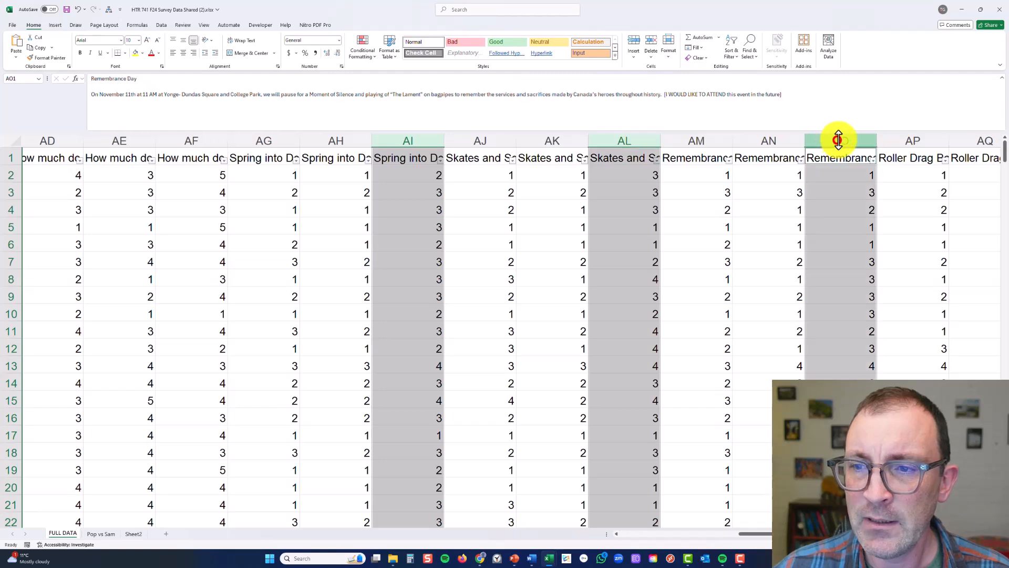
scroll(704, 236, "right", 4)
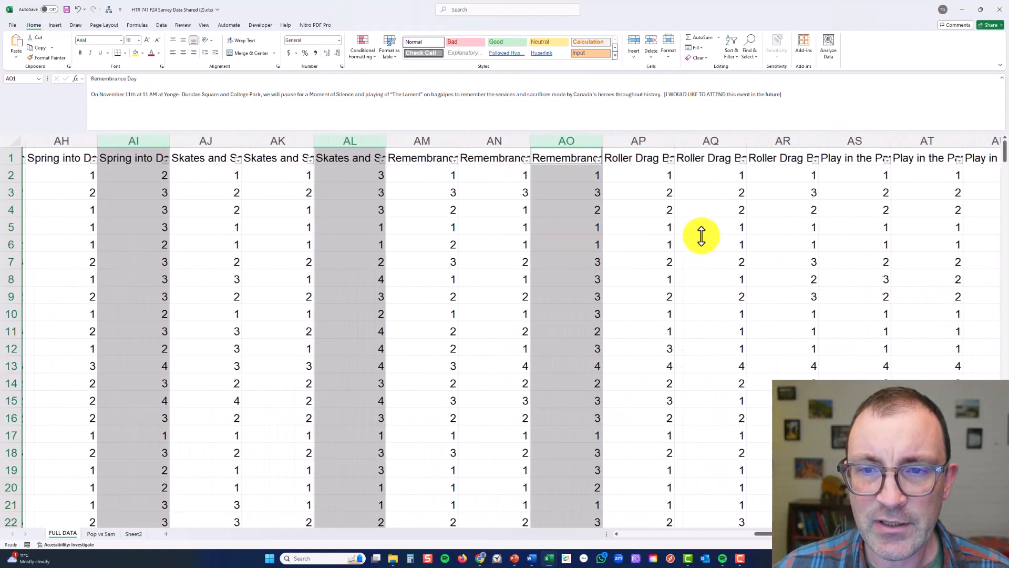
left_click(774, 139, "ctrl")
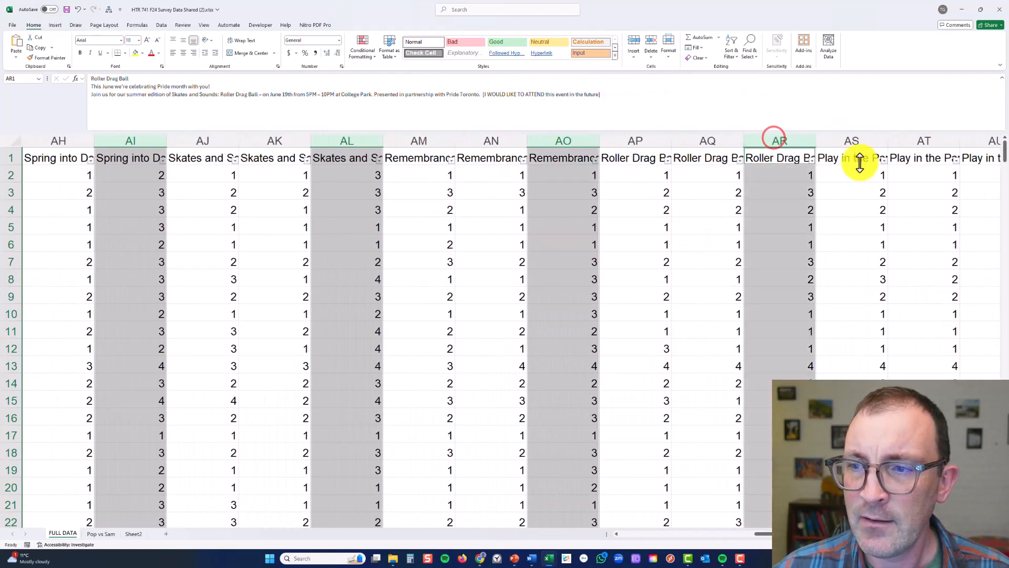
left_click(975, 139, "ctrl")
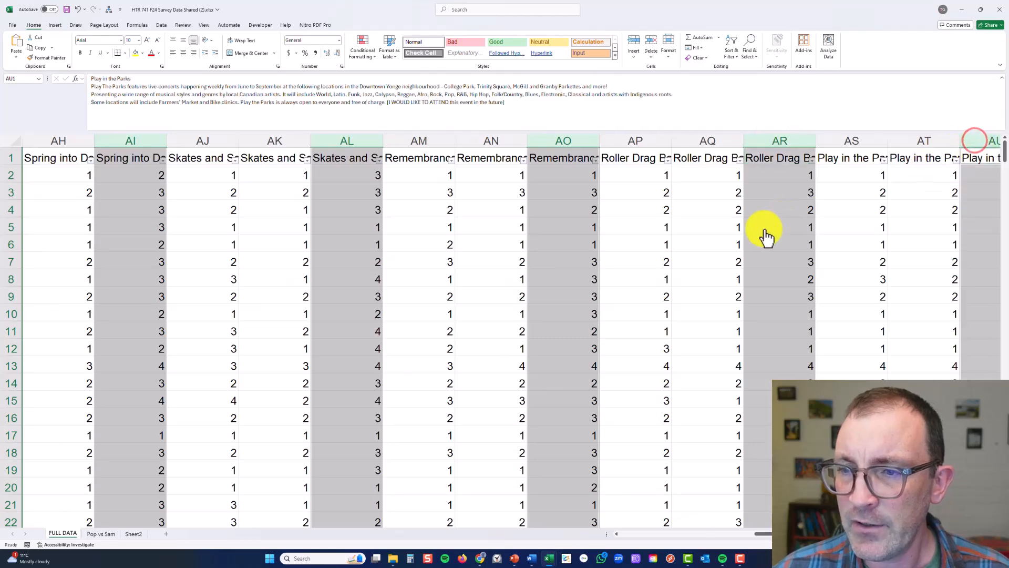
scroll(765, 236, "right", 5)
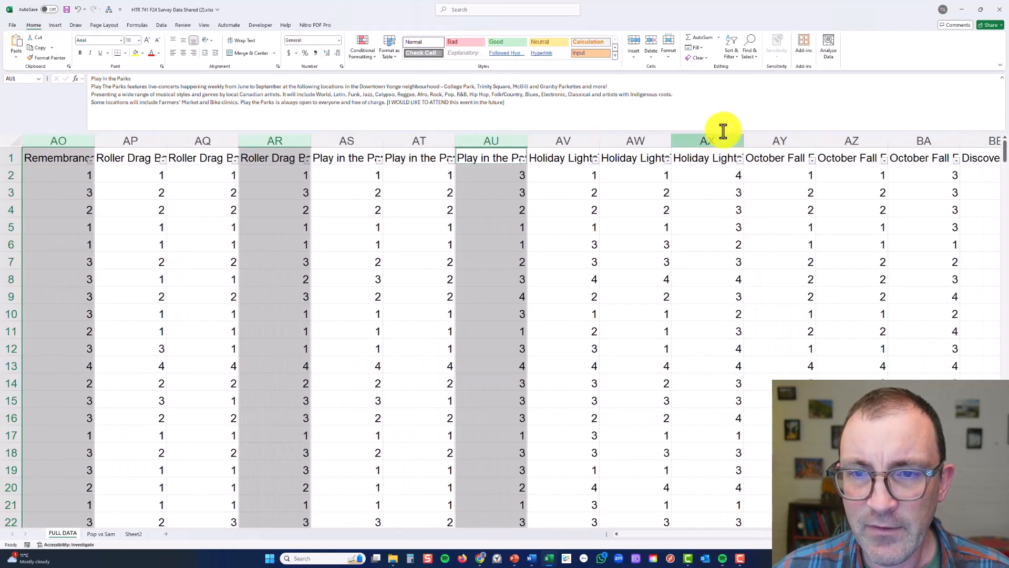
left_click(704, 140, "ctrl")
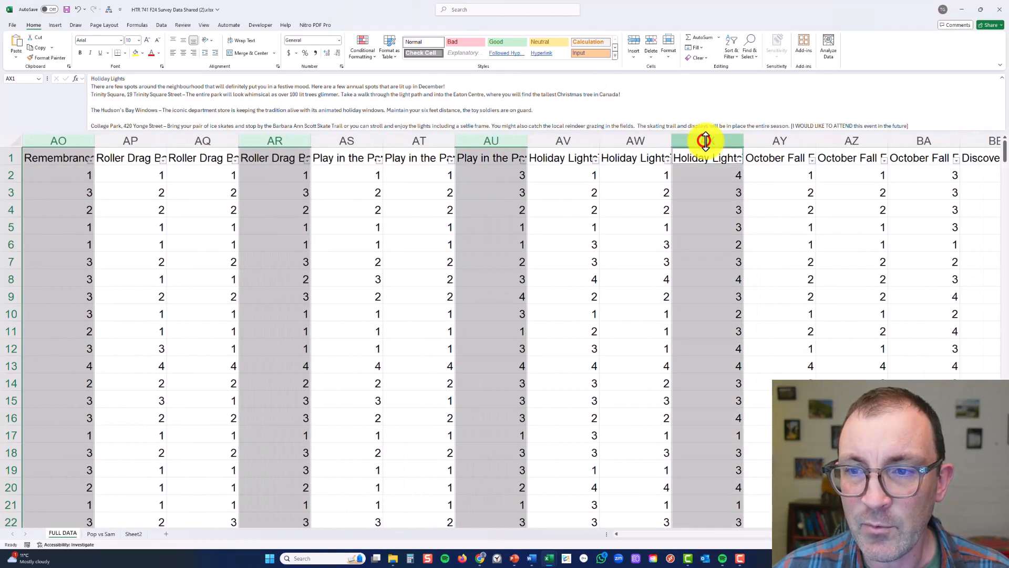
left_click(917, 144, "ctrl")
scroll(838, 234, "right", 4)
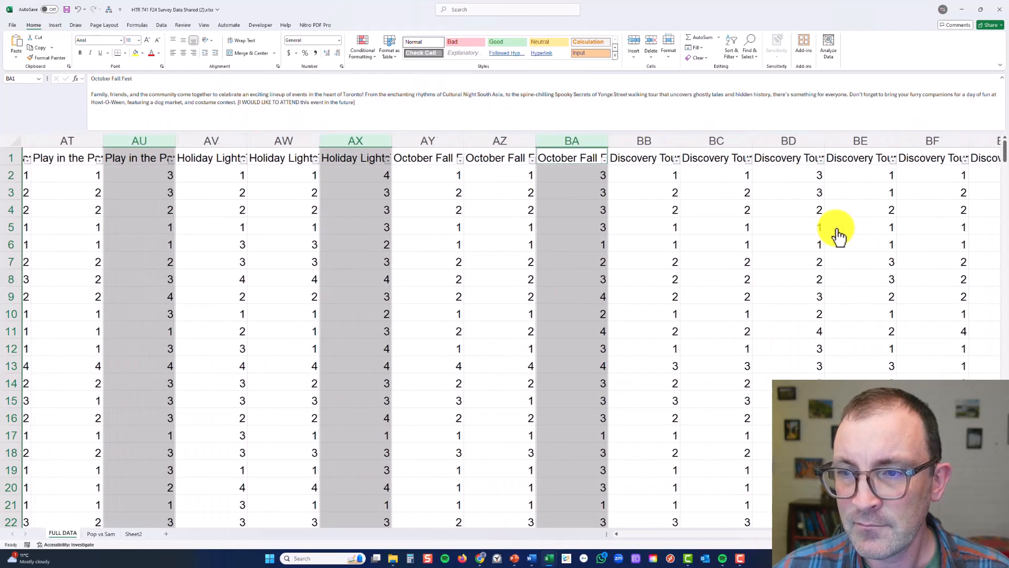
left_click(790, 142, "ctrl")
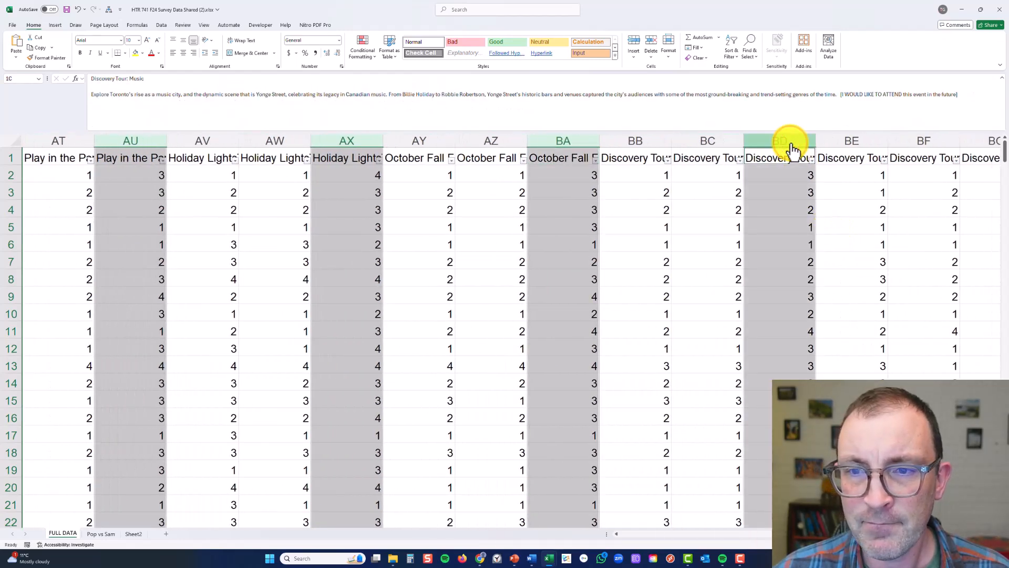
scroll(841, 216, "right", 2)
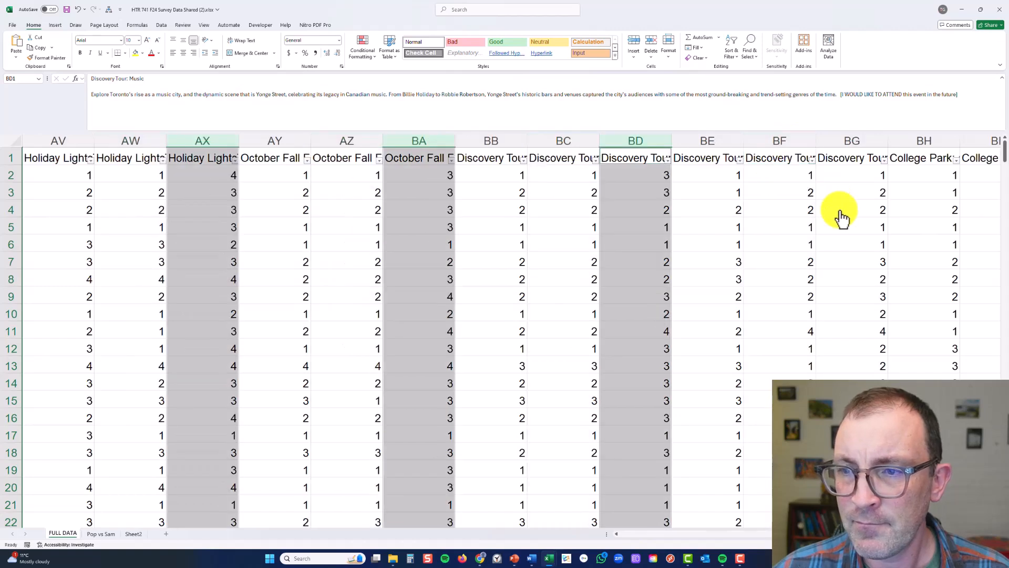
left_click(850, 148, "ctrl")
scroll(851, 243, "right", 2)
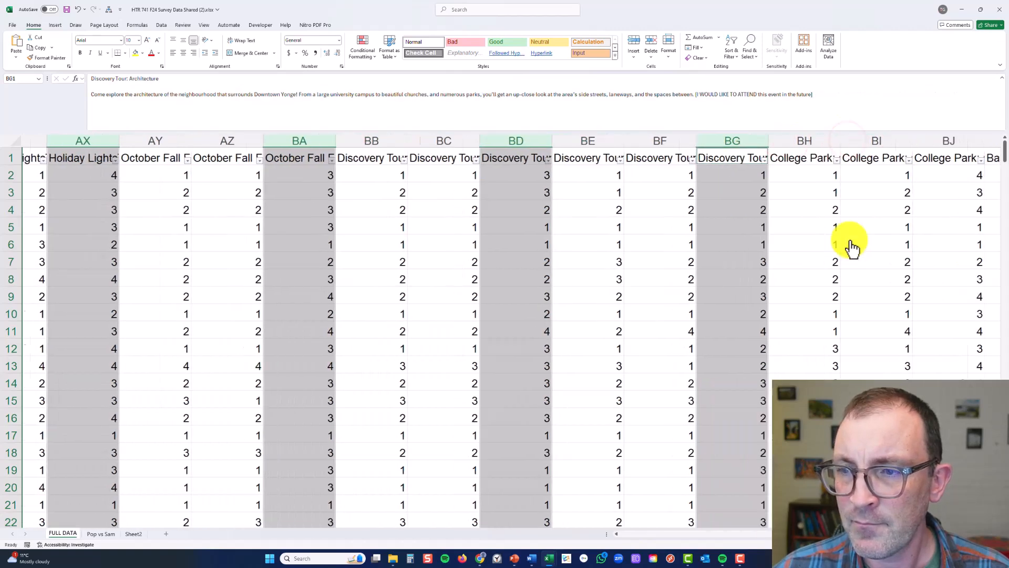
scroll(852, 243, "right", 1)
left_click(842, 141, "ctrl")
scroll(833, 262, "right", 4)
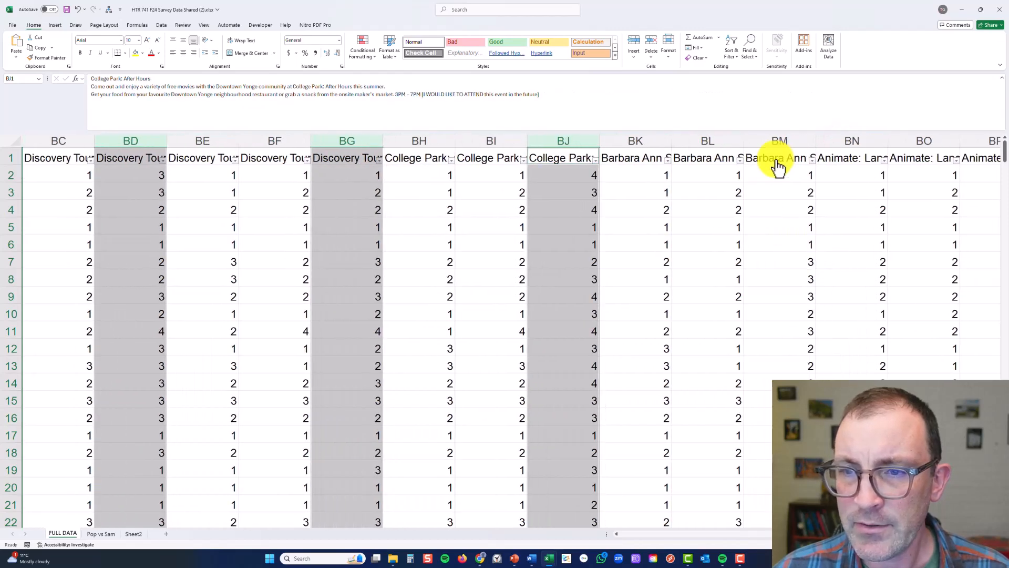
left_click(789, 143, "ctrl")
scroll(836, 226, "right", 3)
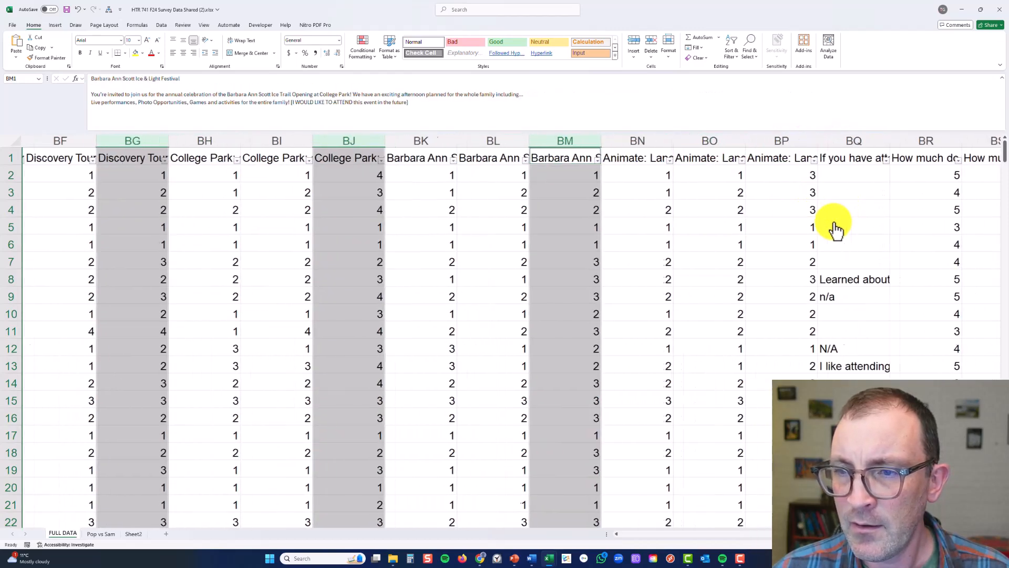
left_click(791, 142, "ctrl")
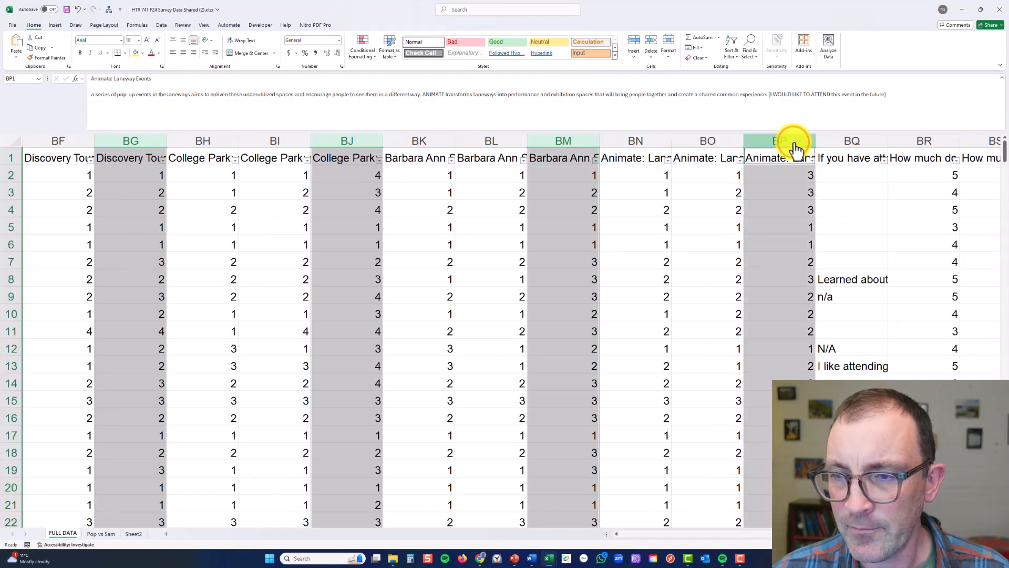
left_click(150, 53)
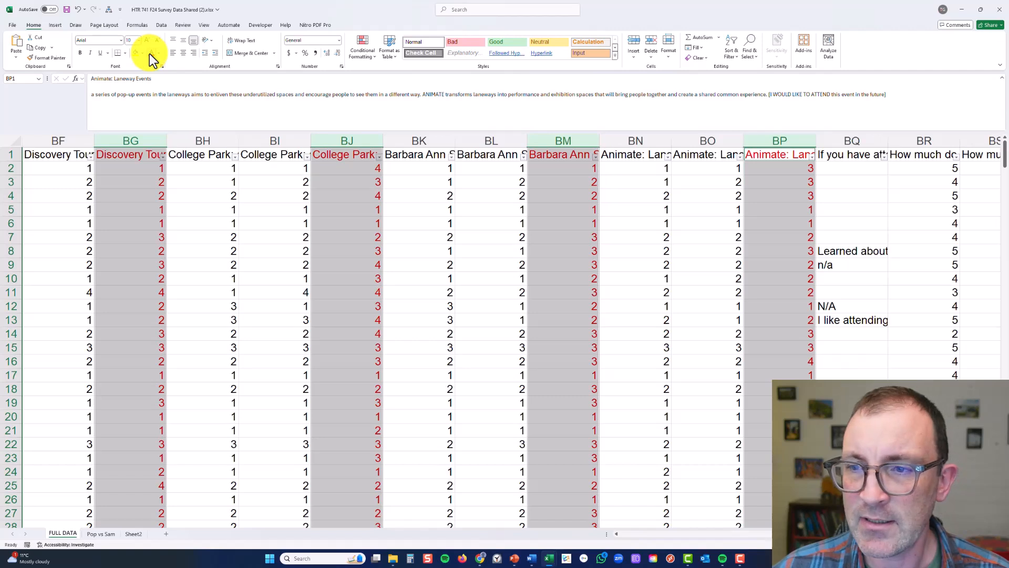
left_click(716, 220)
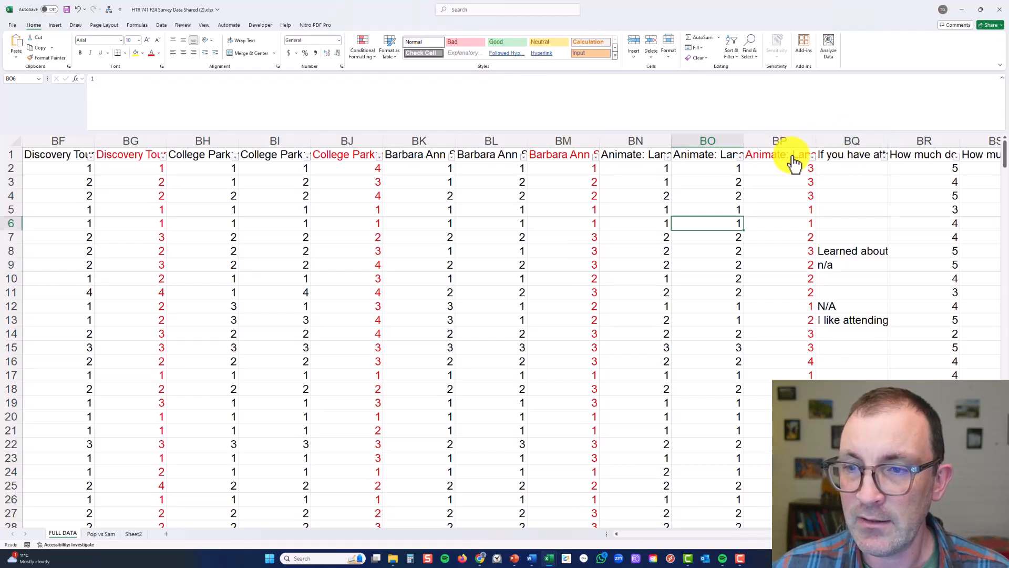
Insert a blank column BQ after the last Animate: Laneway Events column and check the neighbouring BP header
right_click(841, 147)
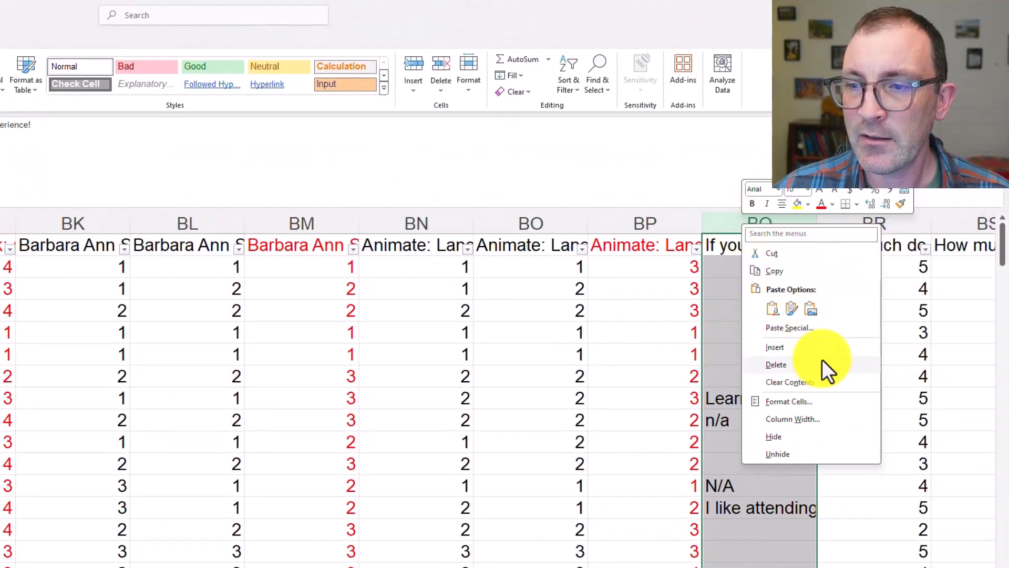
left_click(817, 306)
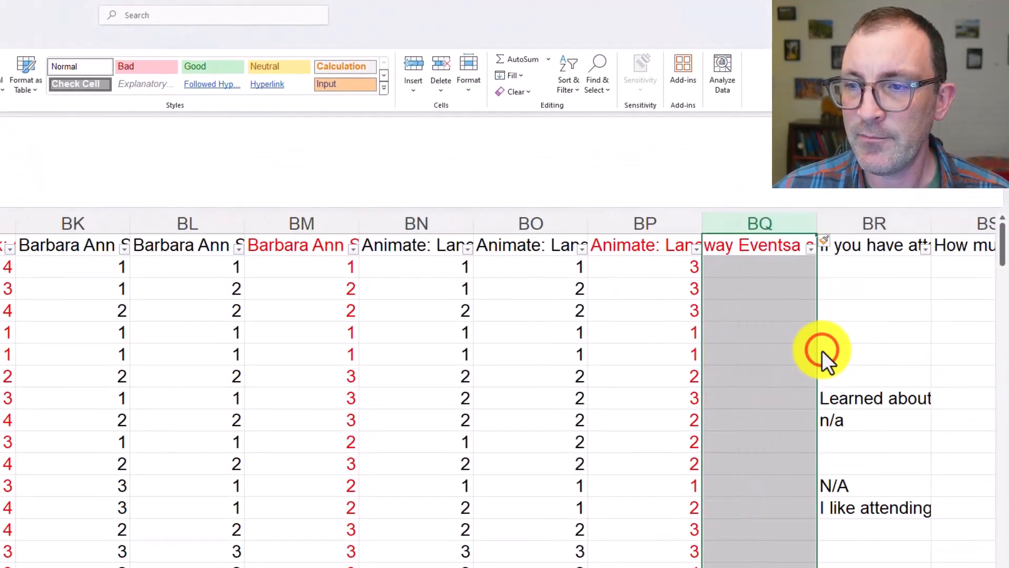
left_click(740, 245)
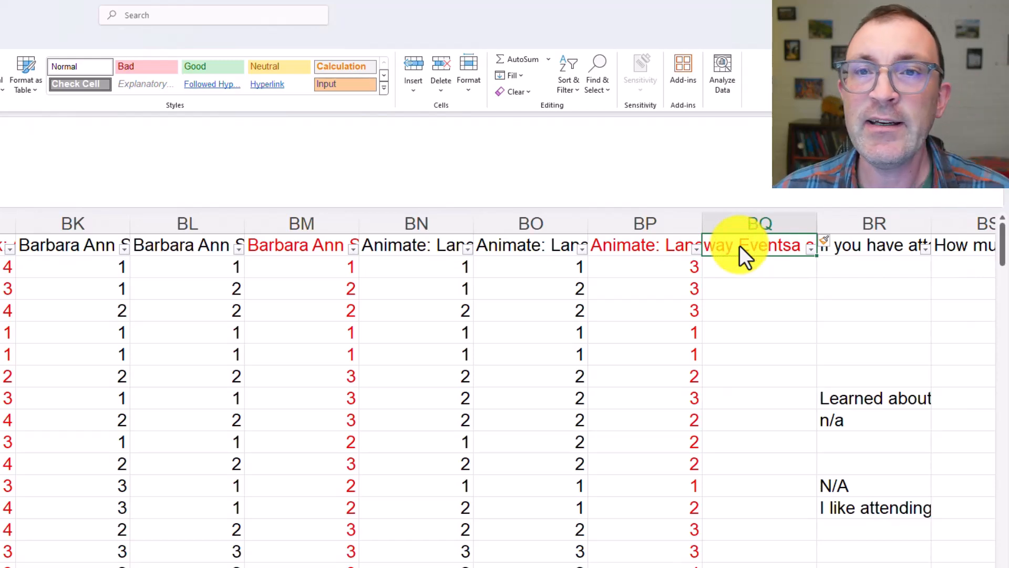
left_click(652, 249)
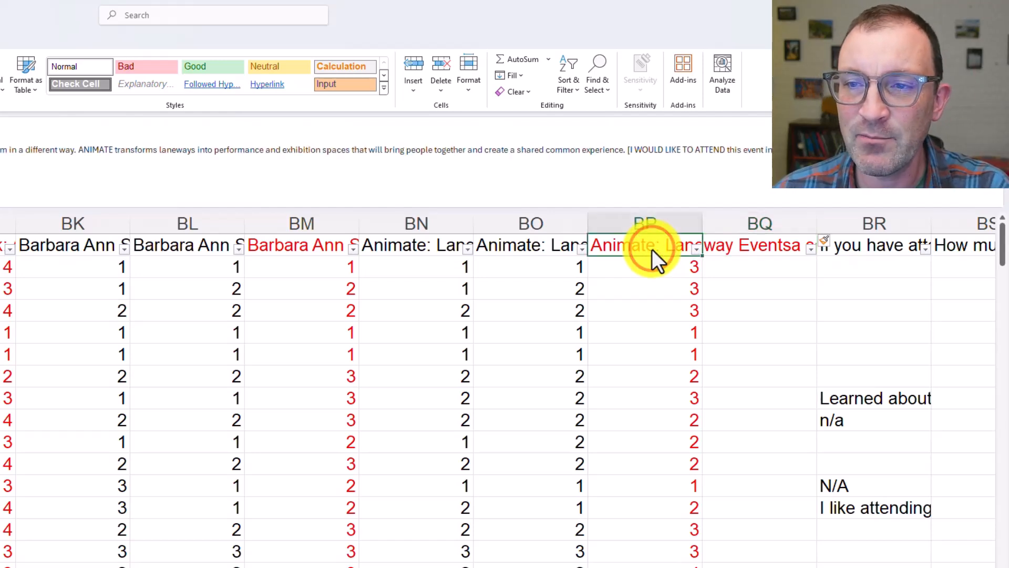
Replace the leftover text in header cell BQ1 with the column title "Target Market Score"
left_click(754, 258)
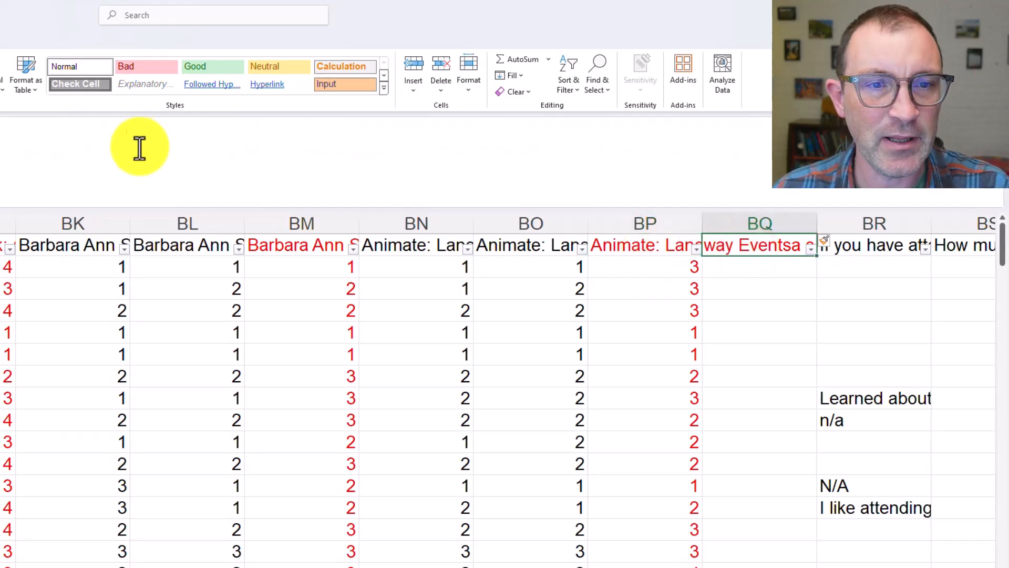
left_click(83, 139)
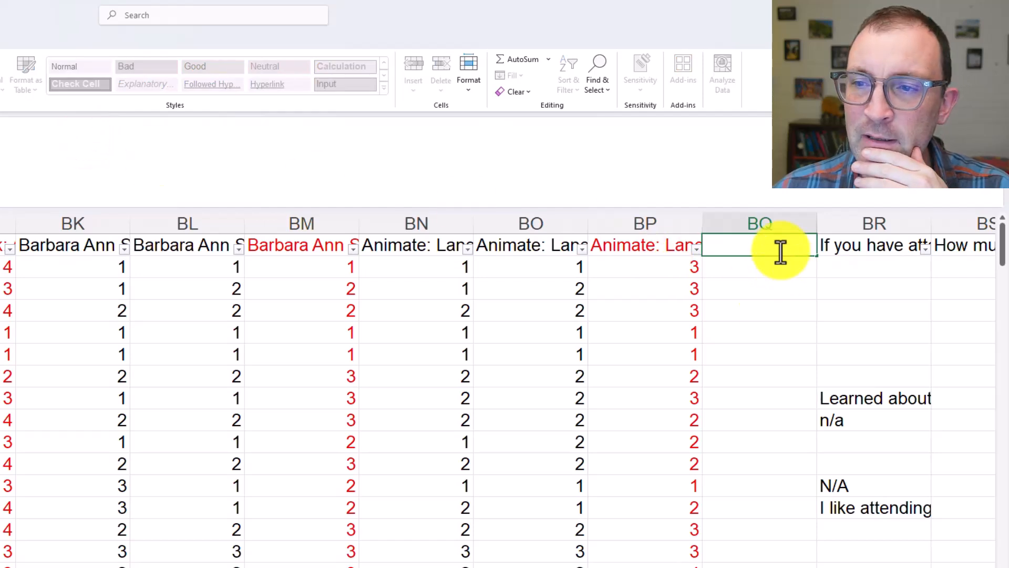
type("Target Mar")
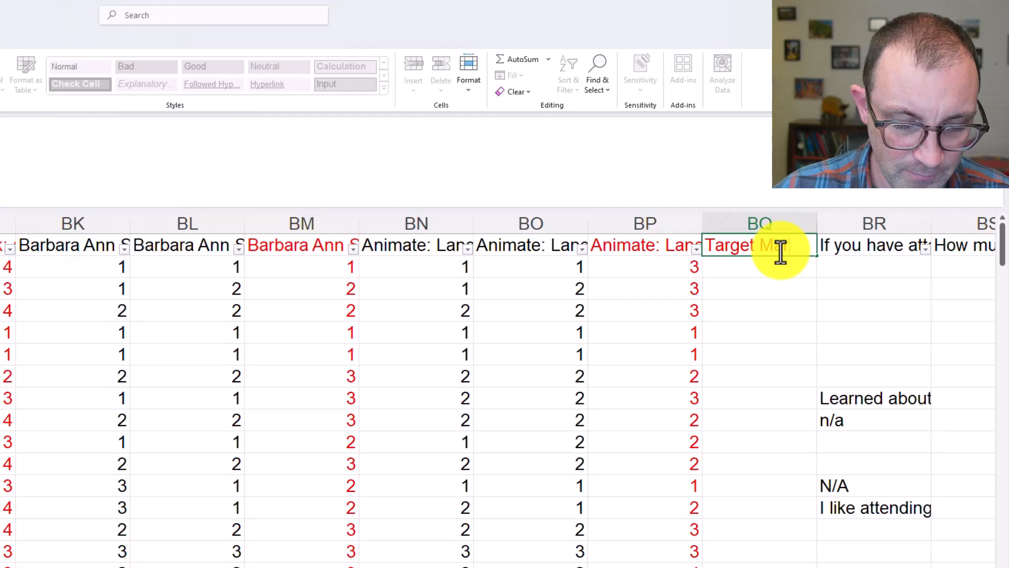
type("ket Score")
key("Return")
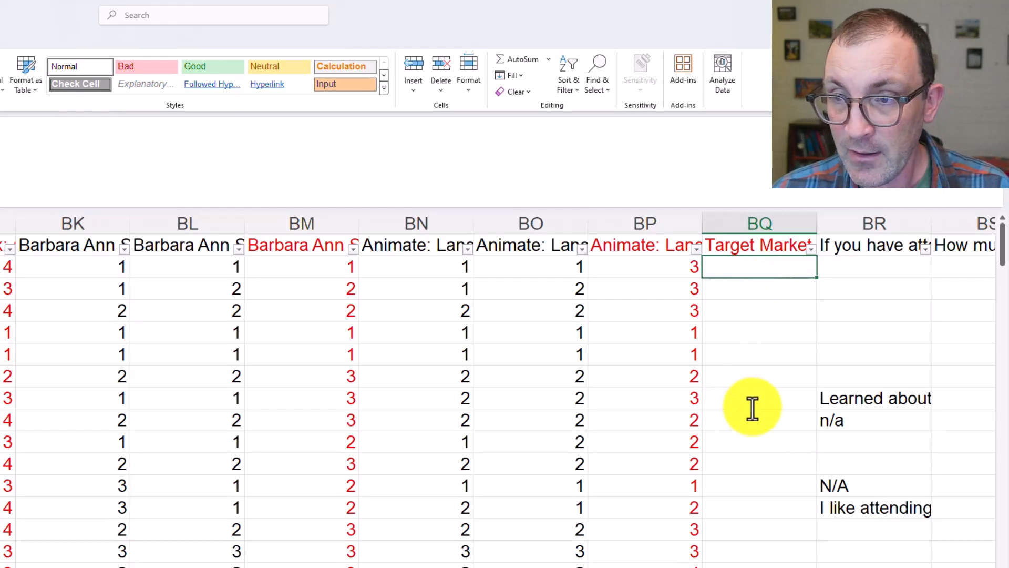
Begin a sum formula in BQ2 with the first four red event cells: AI2, AL2, AO2 and AR2
type("=")
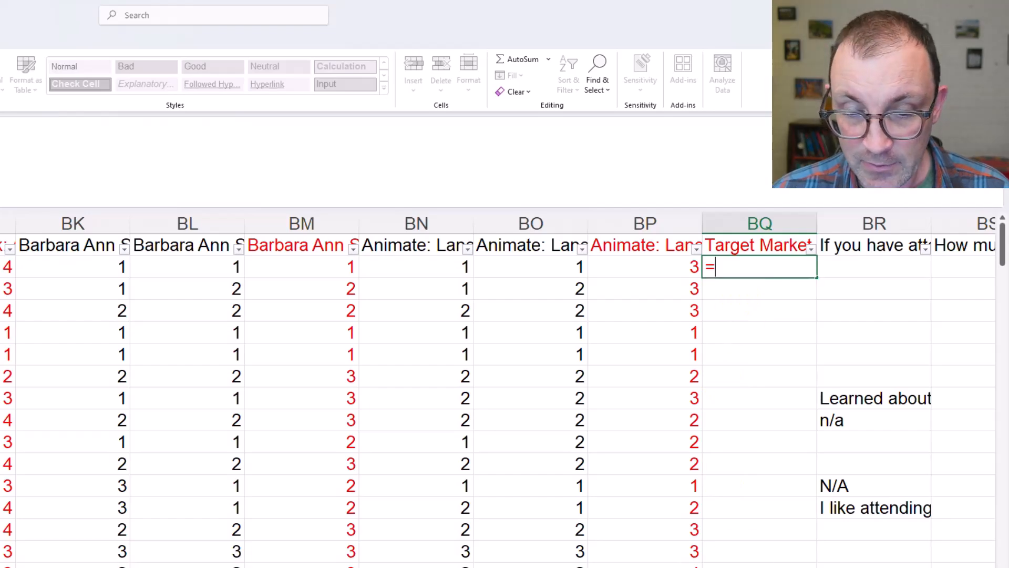
key("Escape")
left_click(616, 535)
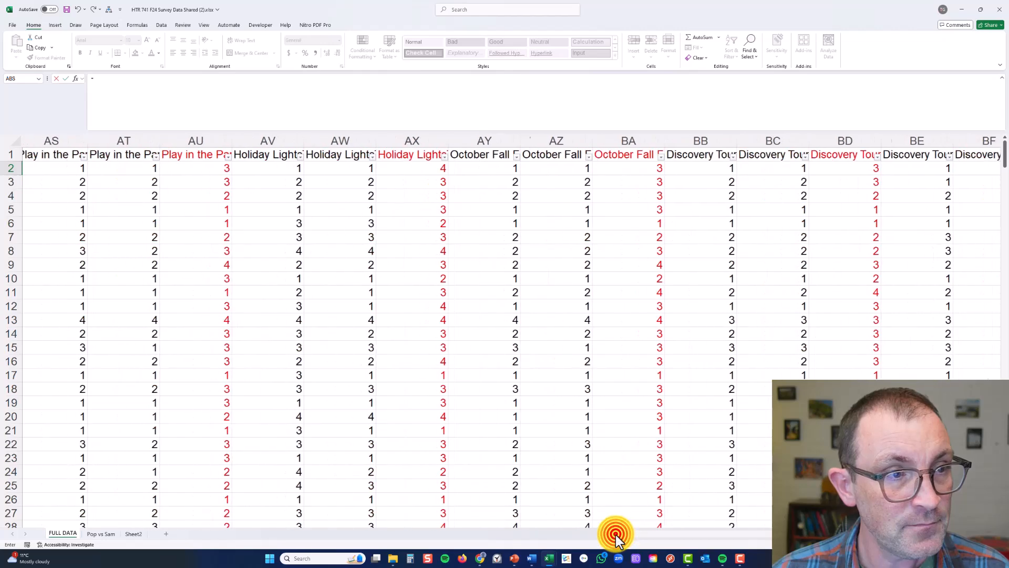
left_click(206, 88)
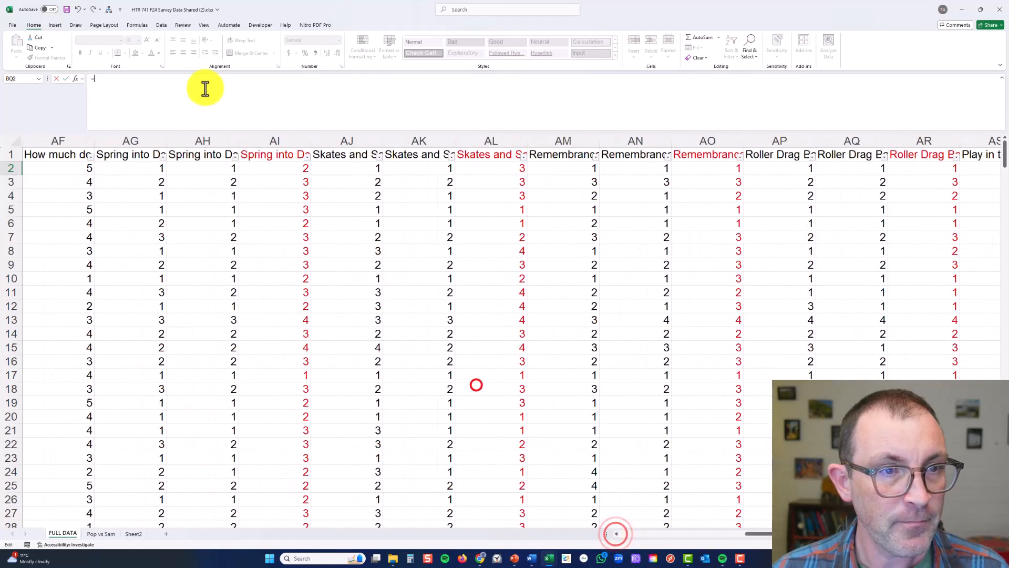
left_click(269, 170)
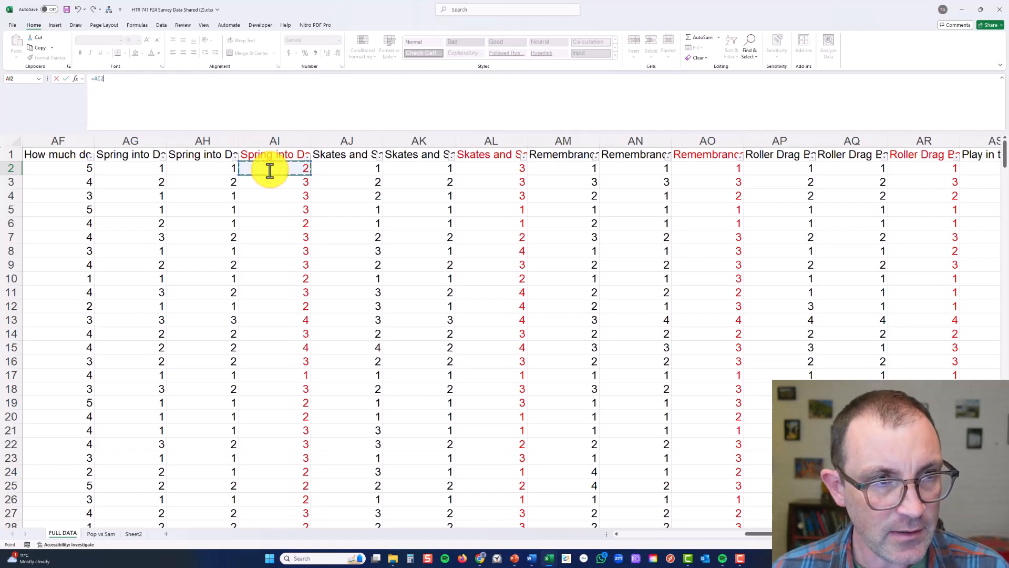
type("+")
left_click(489, 169)
type("+")
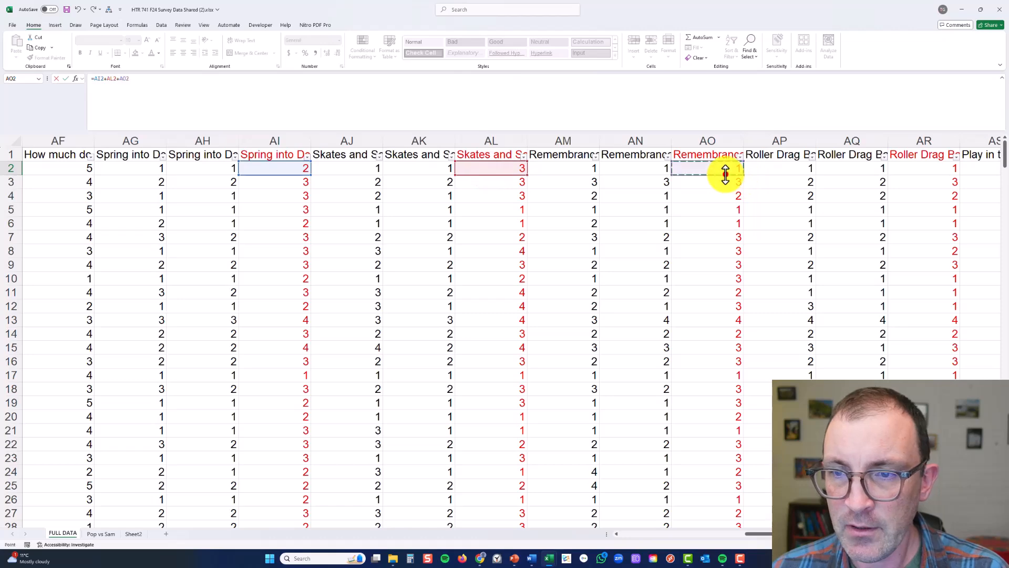
left_click(724, 175)
type("+")
left_click(929, 166)
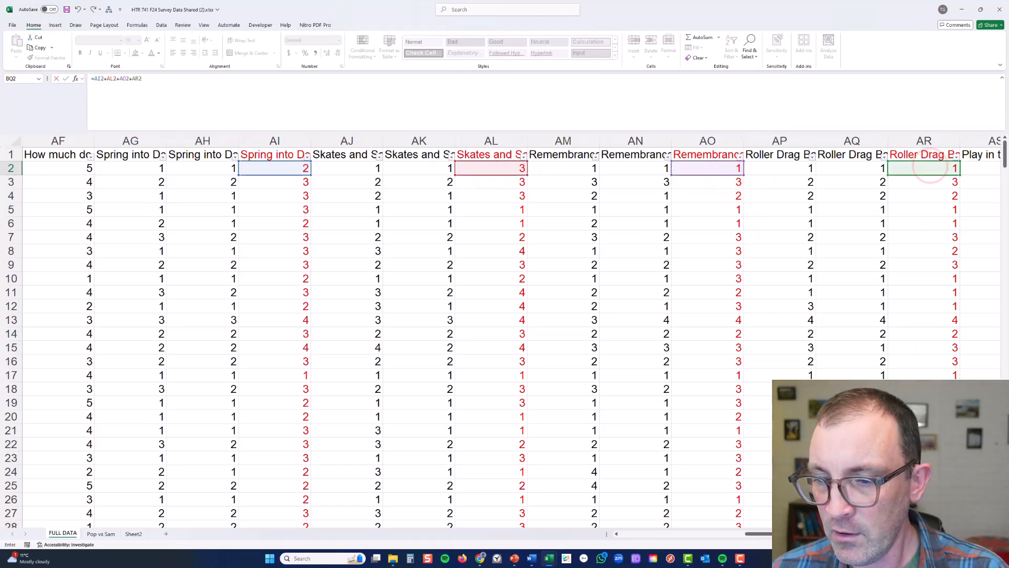
type("+")
Extend the BQ2 sum with the Play in the Park and Holiday Lights scores, AU2 and AX2
scroll(504, 331, "right", 7)
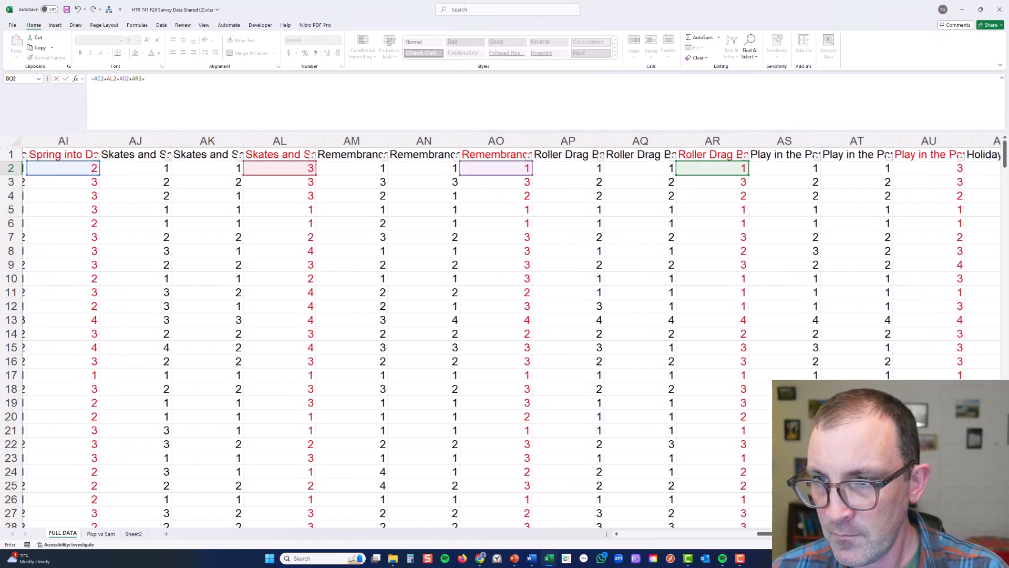
scroll(504, 331, "right", 1)
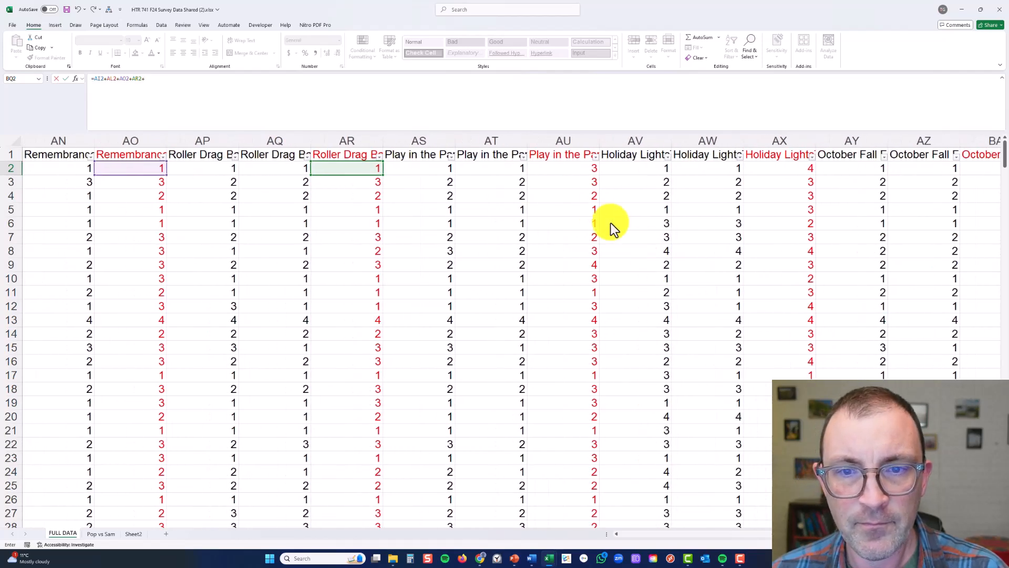
left_click(580, 169)
type("+")
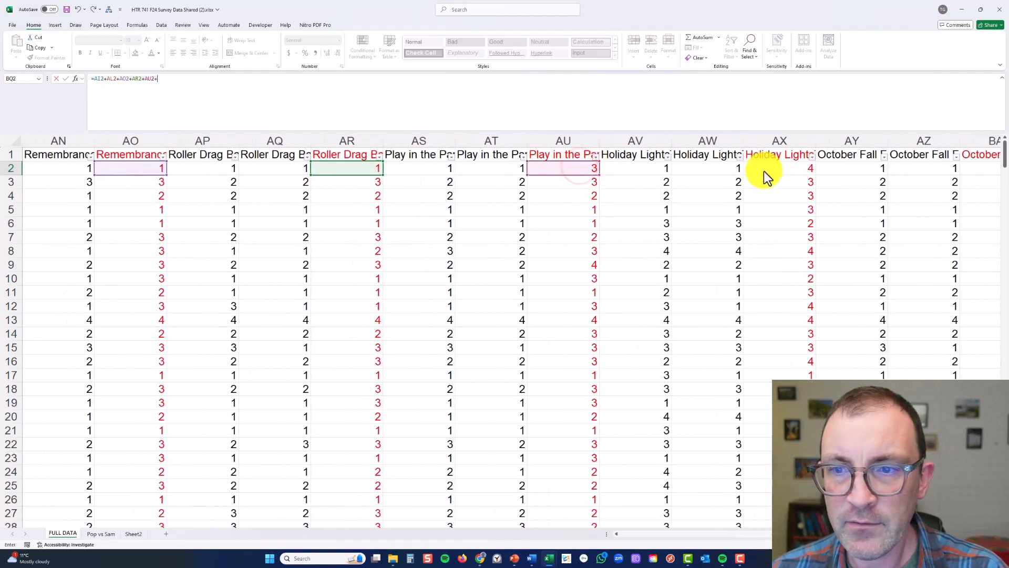
left_click(768, 169)
type("+")
left_click(973, 168)
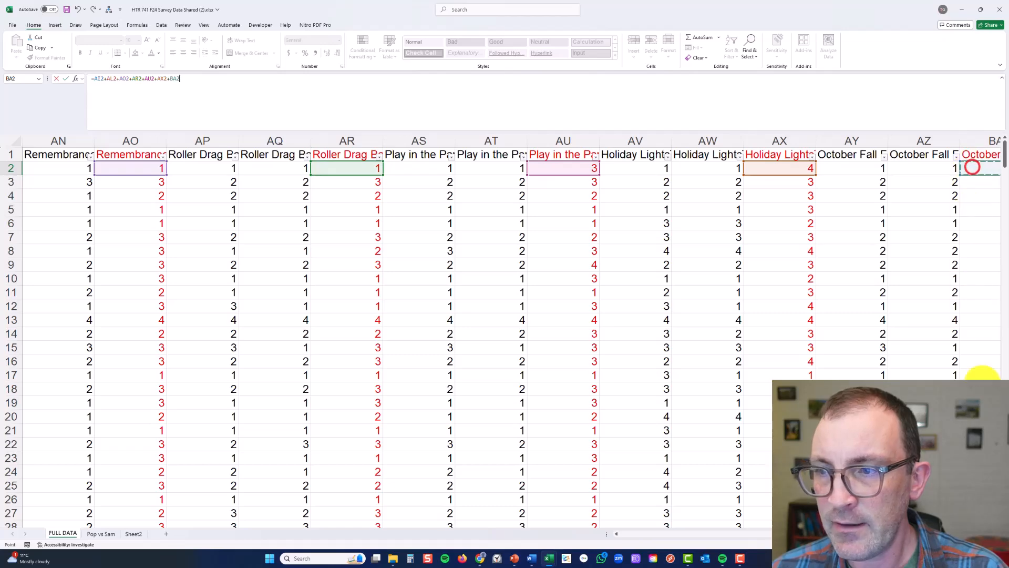
scroll(504, 331, "right", 8)
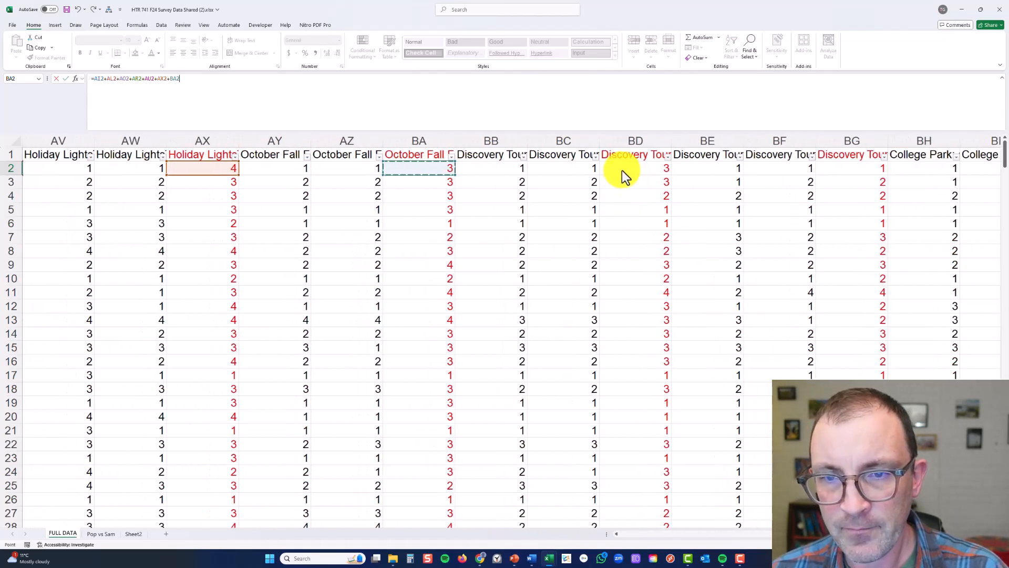
left_click(623, 169)
type("+")
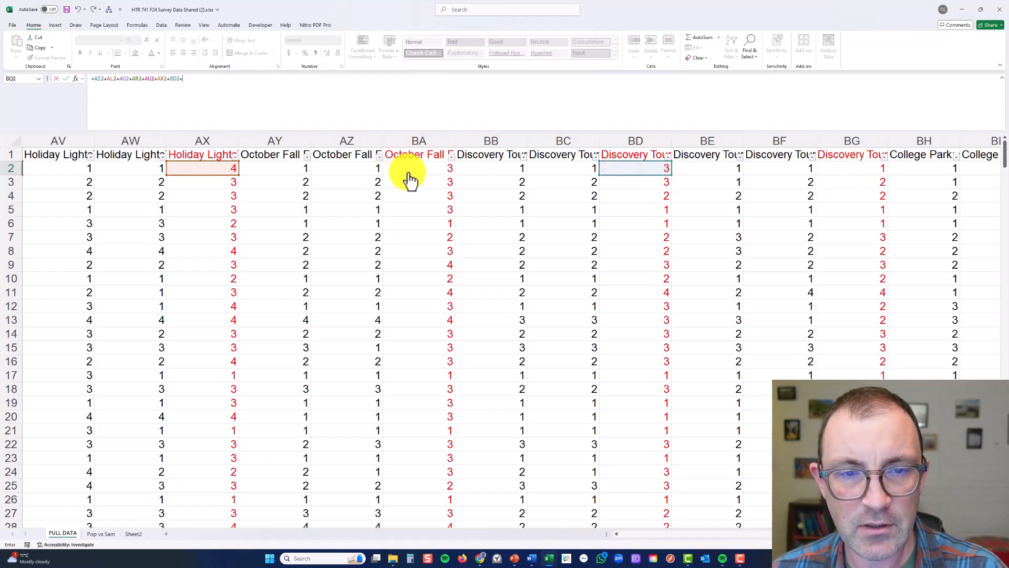
left_click_drag(169, 78, 194, 84)
key("BackSpace")
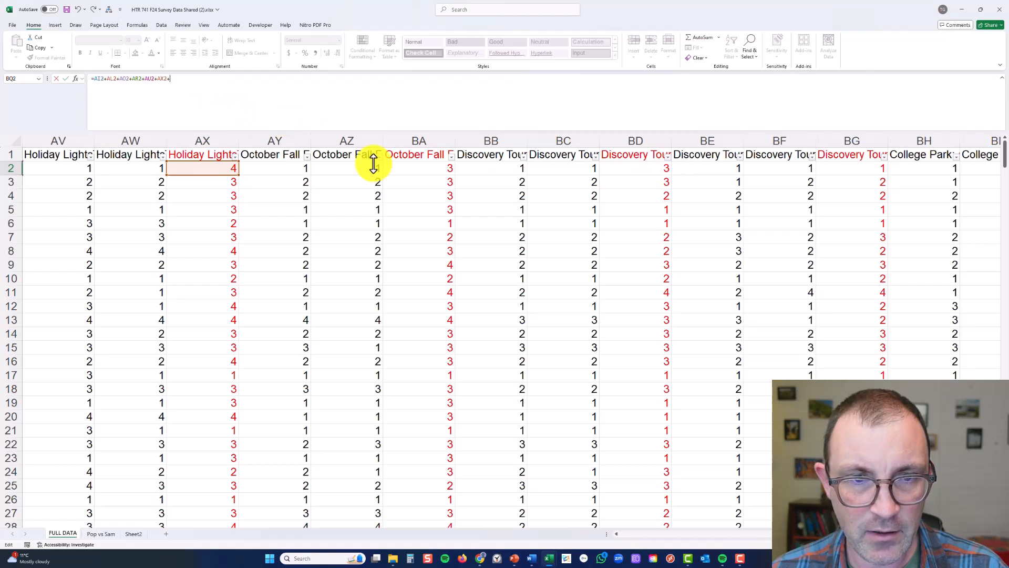
Add the October Fall score BA2 and both Discovery Tour scores, BD2 and BG2, to the BQ2 sum
left_click(402, 169)
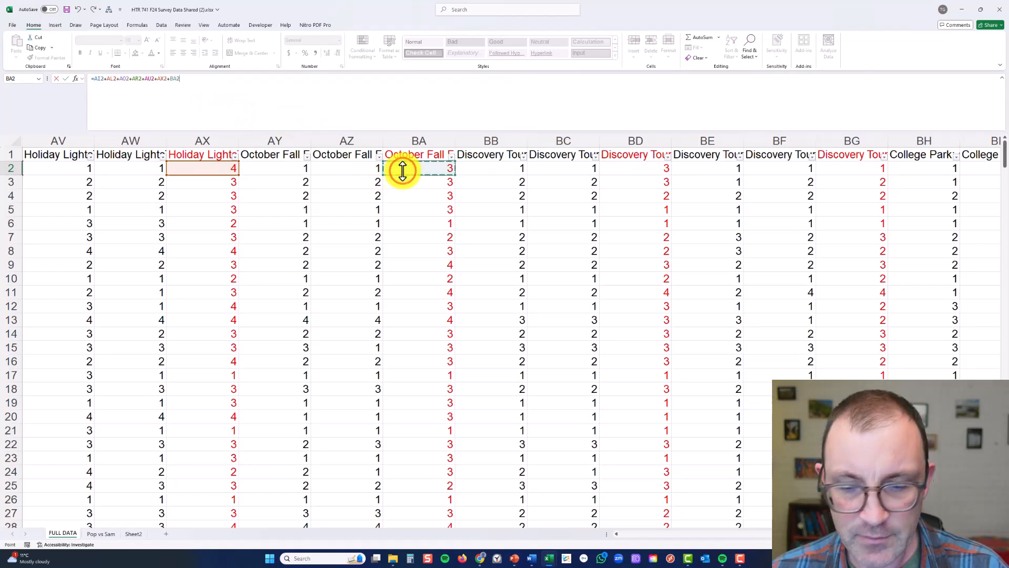
type("+")
left_click(630, 169)
type("+")
left_click(867, 169)
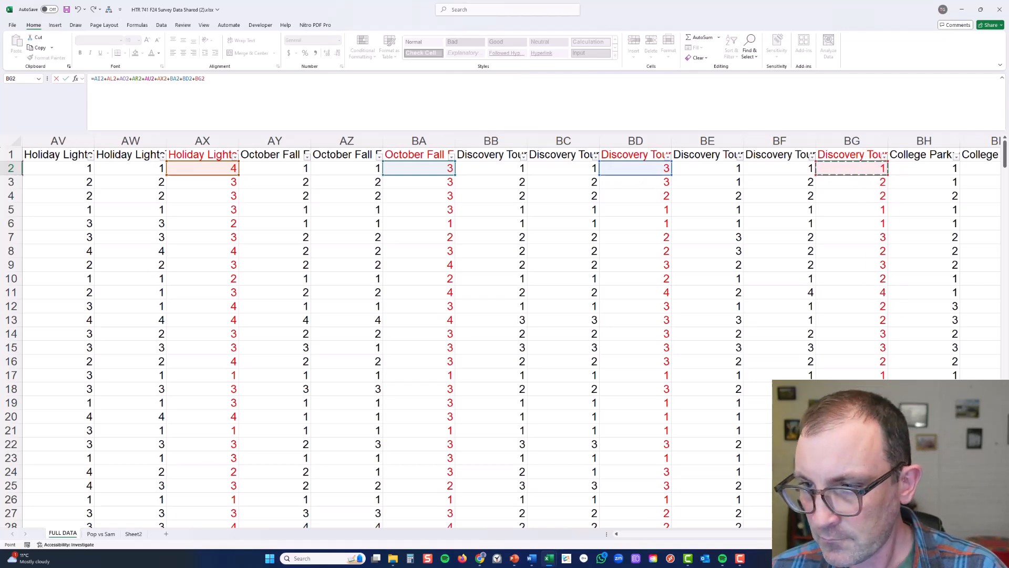
Finish the BQ2 formula by adding BJ2, BM2 and BP2, and enter it
scroll(505, 336, "right", 2)
scroll(504, 337, "right", 6)
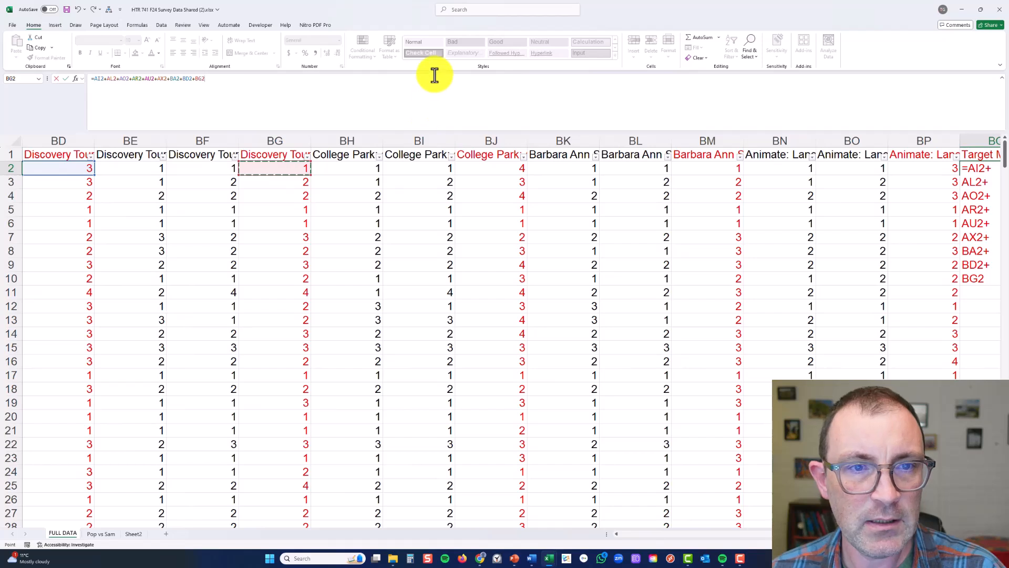
type("+")
left_click(496, 168)
type("+")
left_click(706, 168)
type("+")
left_click(922, 168)
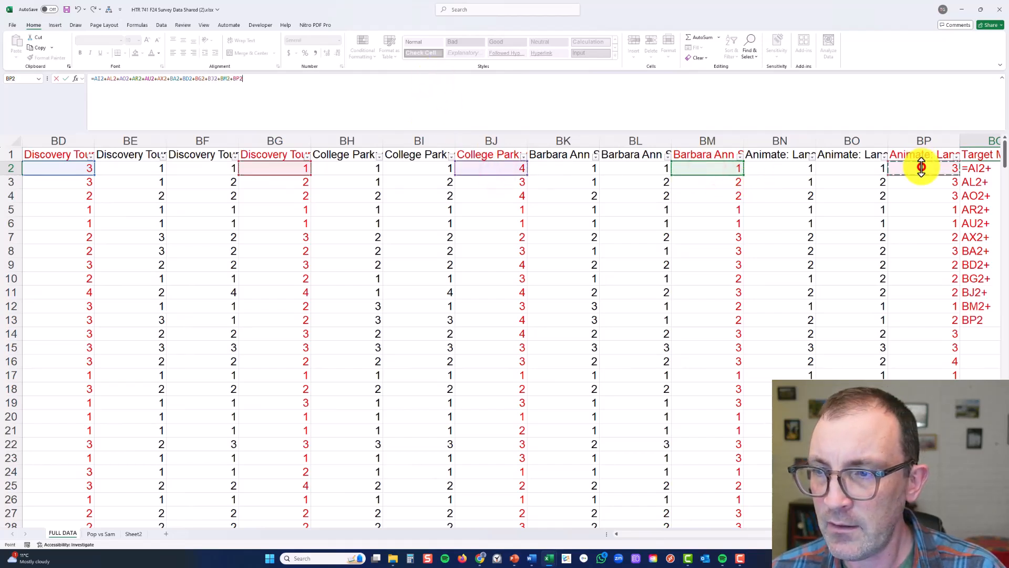
key("Return")
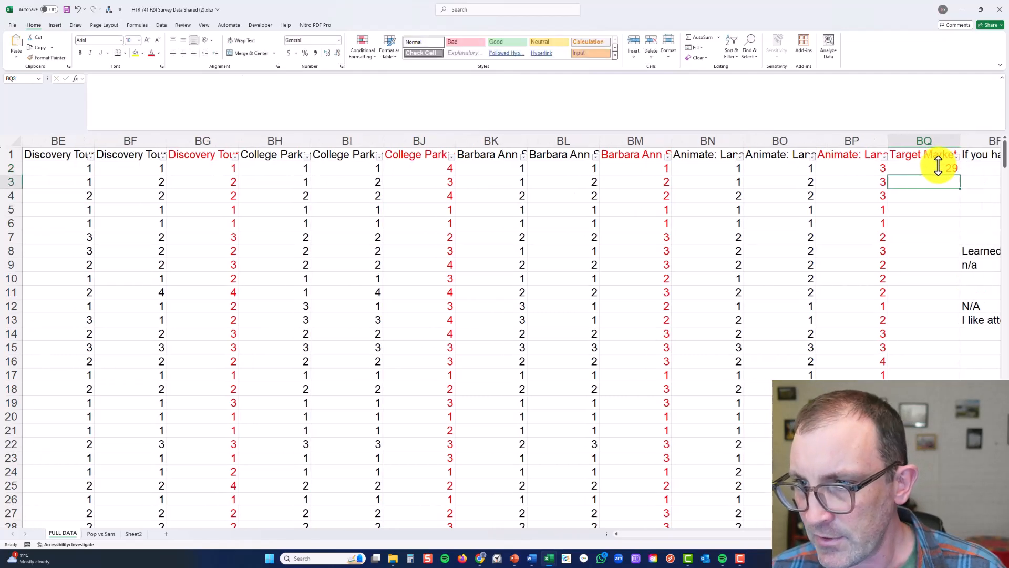
Review the cells referenced by the BQ2 formula back to column AI, checking that every red event column is included
left_click(933, 167)
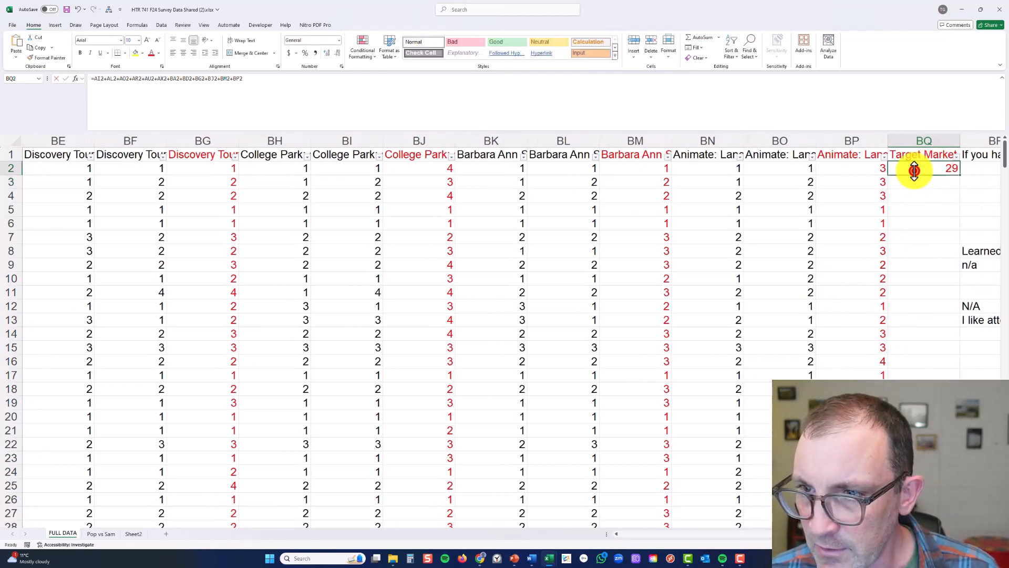
double_click(912, 167)
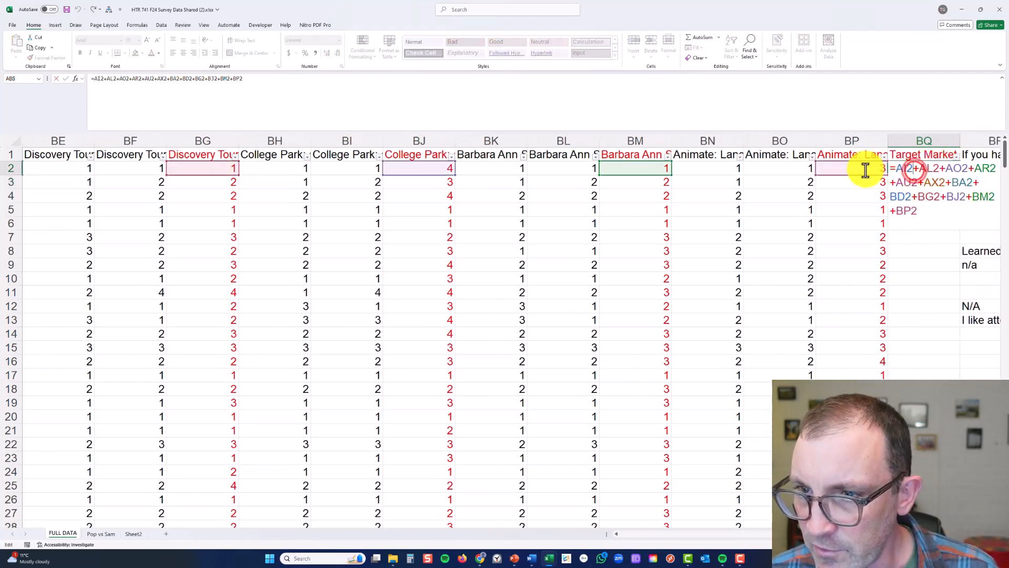
left_click(616, 535)
left_click(616, 535)
left_click(616, 535)
left_click(616, 535)
left_click(616, 535)
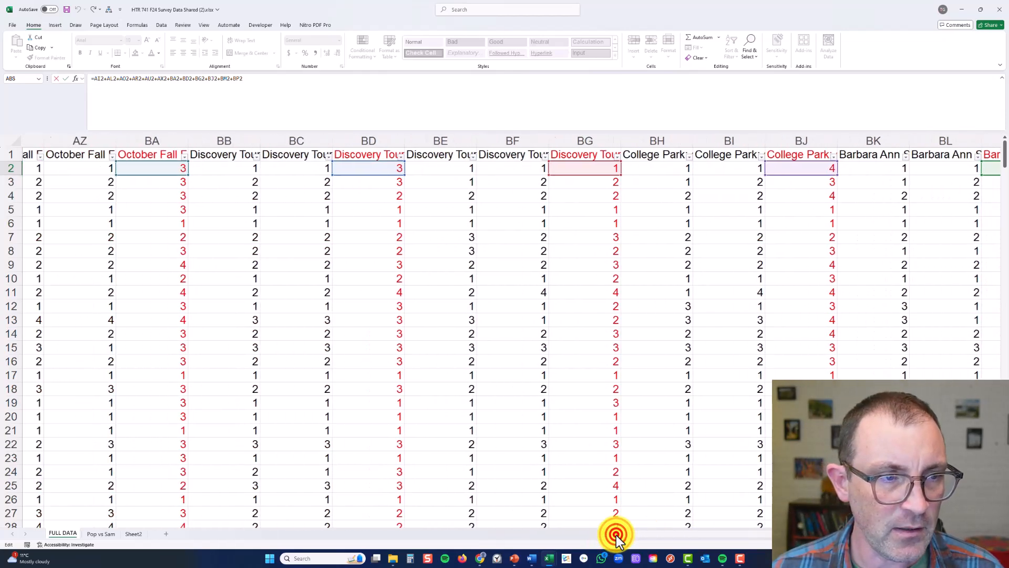
left_click(616, 535)
left_click(616, 535)
left_click(616, 535)
left_click(616, 535)
left_click(616, 535)
left_click(616, 535)
left_click(616, 535)
left_click(616, 535)
left_click(616, 535)
left_click(616, 535)
left_click(616, 535)
left_click(616, 535)
left_click(616, 535)
left_click(616, 535)
left_click(616, 535)
left_click(616, 536)
left_click(616, 535)
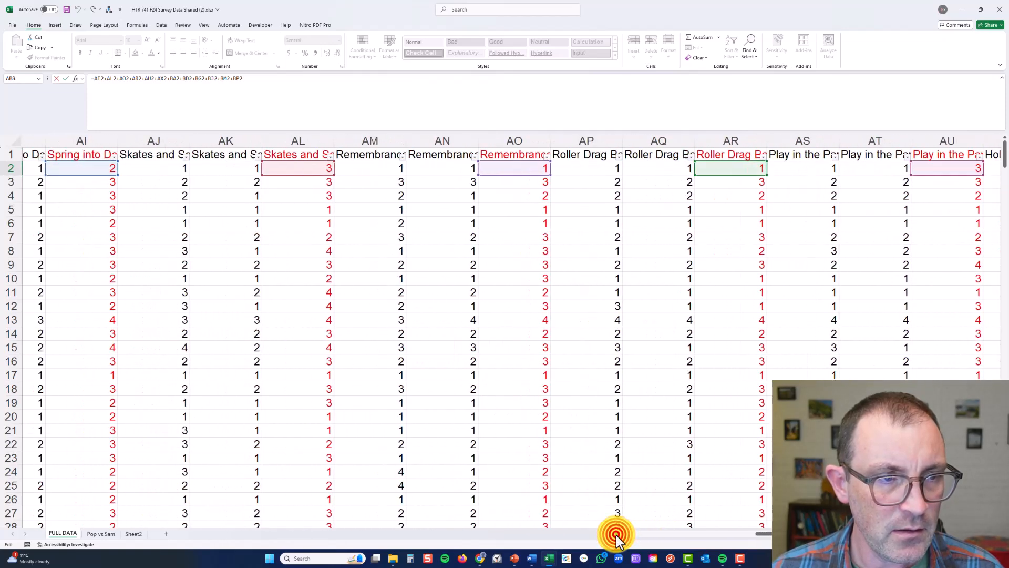
left_click(616, 535)
left_click(616, 536)
left_click(616, 535)
left_click(616, 535)
key("Escape")
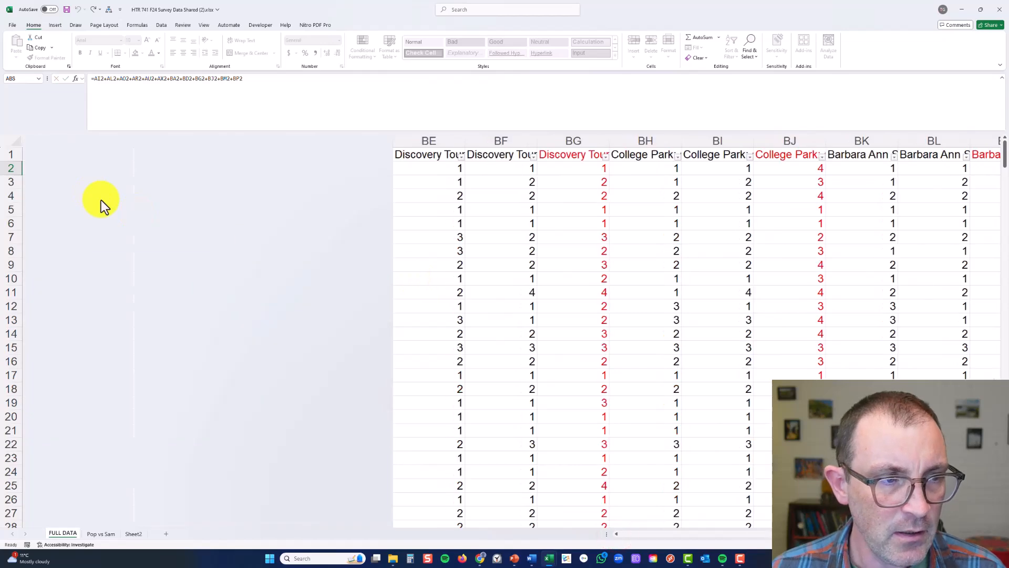
Look over the first respondent's row 2, from the respondent ID in column A to the Target Market Score in BQ
left_click(13, 168)
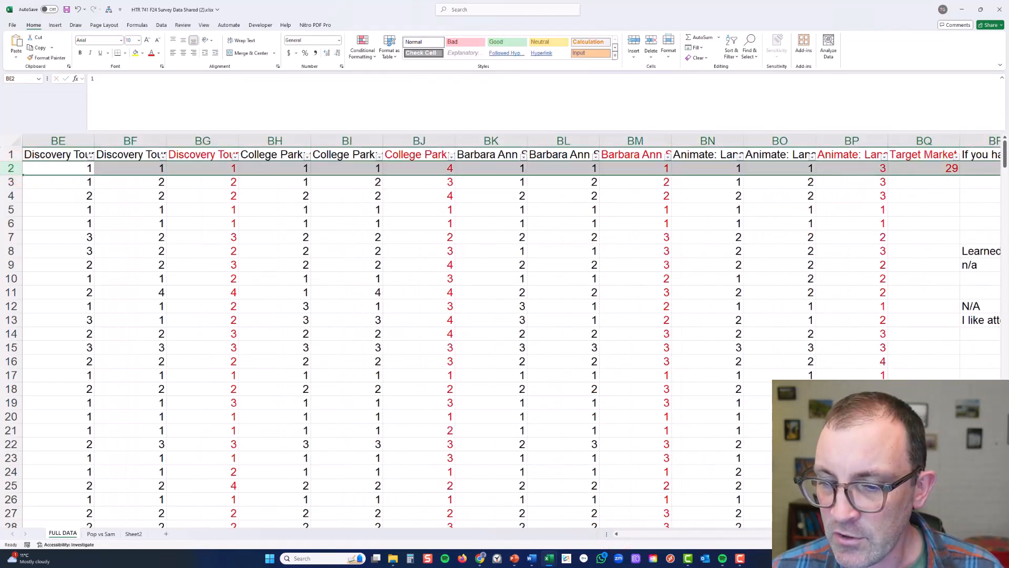
left_click_drag(819, 534, 594, 534)
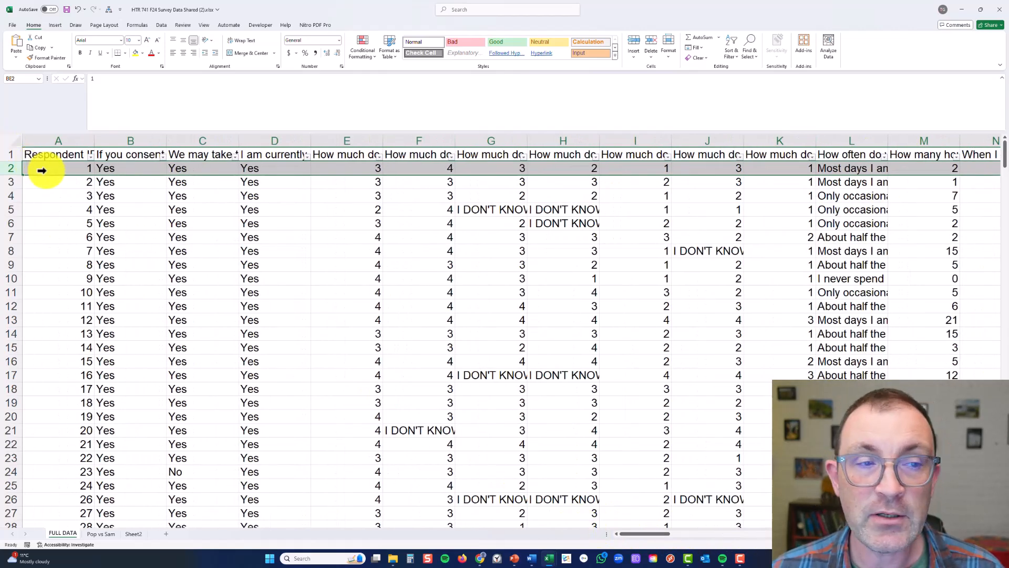
left_click_drag(661, 532, 887, 534)
left_click(433, 220)
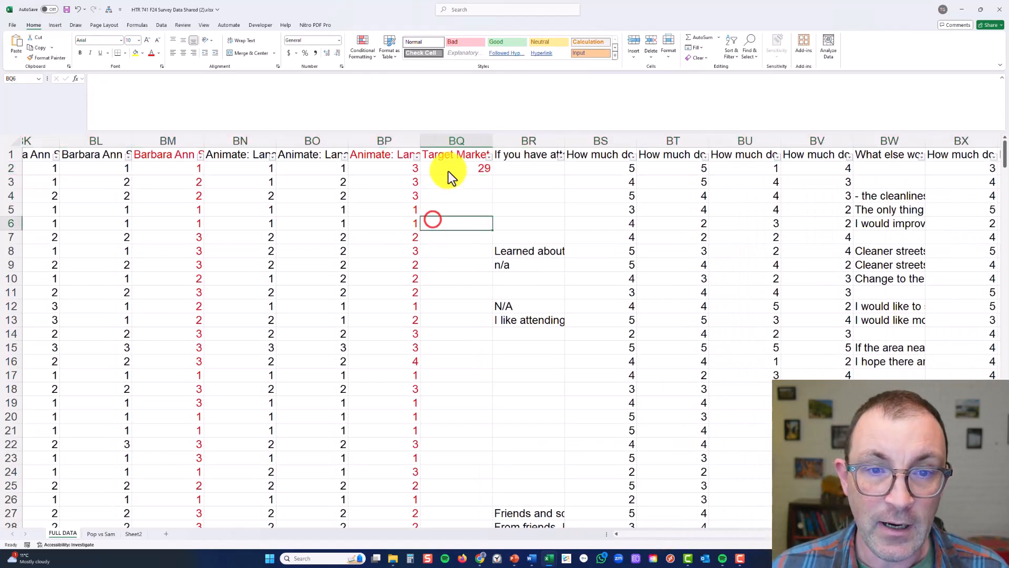
left_click(412, 189)
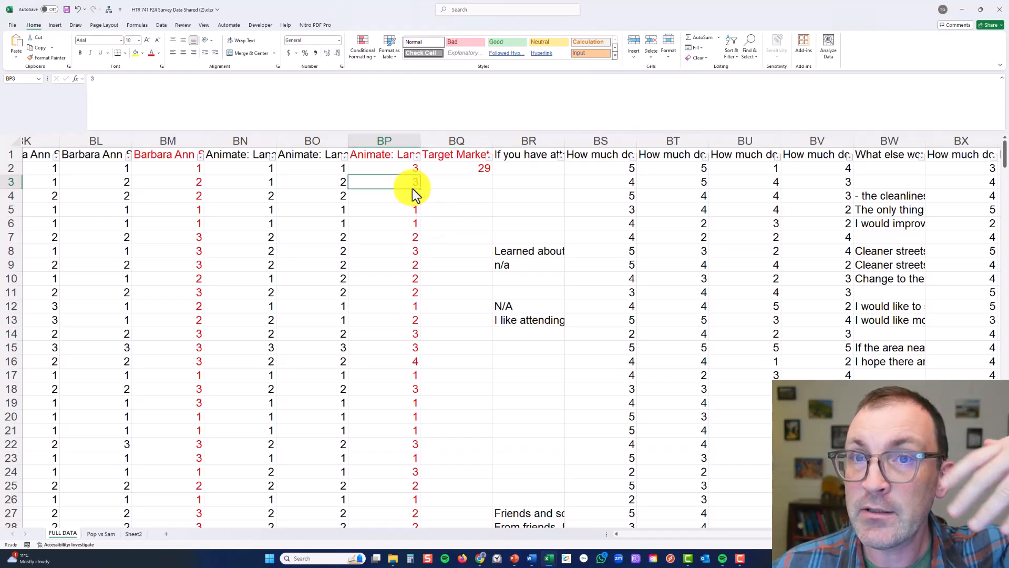
Fill the BQ2 score formula down column BQ for all respondents and check the filled rows
left_click(458, 167)
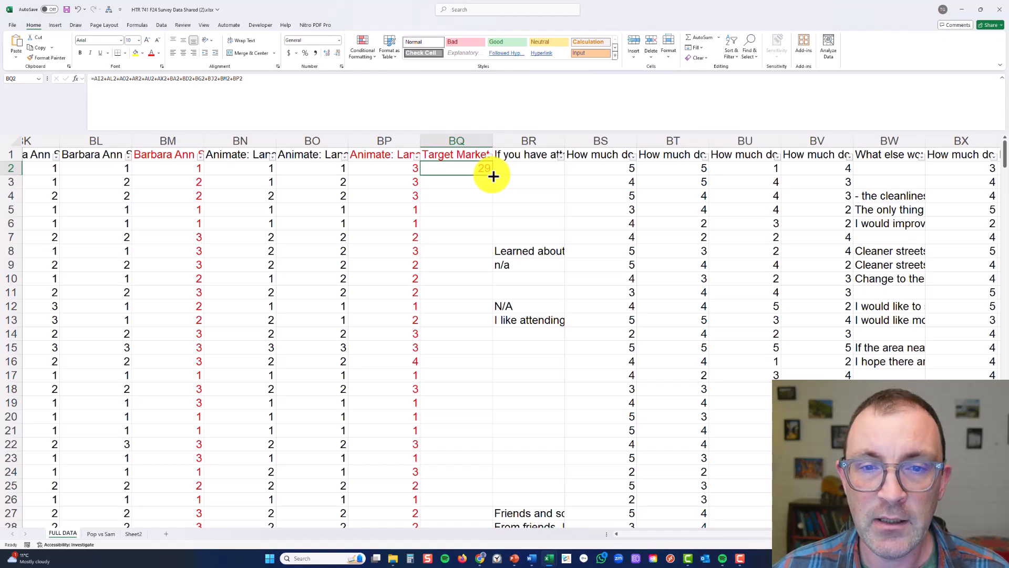
double_click(493, 176)
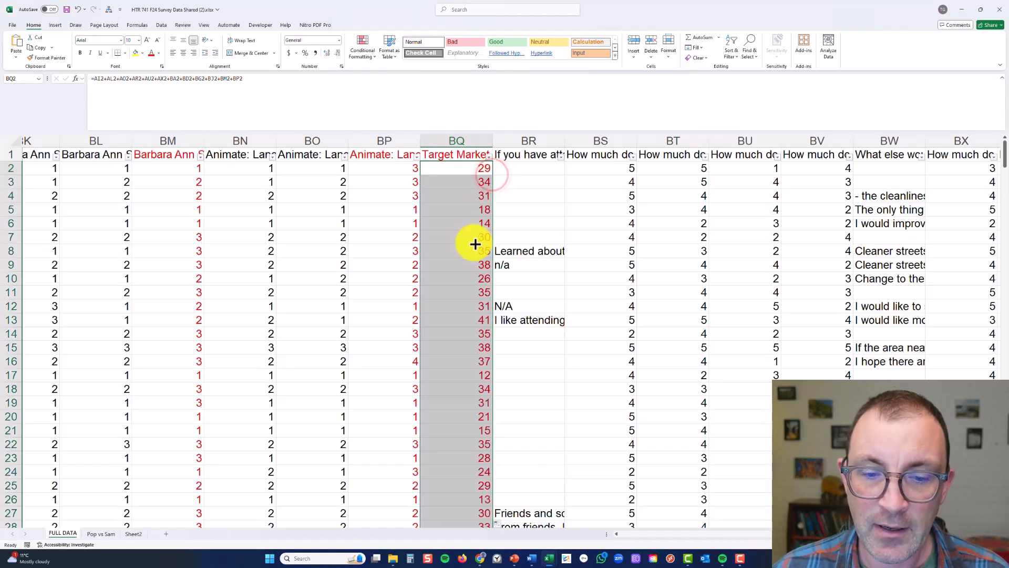
scroll(475, 238, "down", 2)
scroll(475, 245, "down", 20)
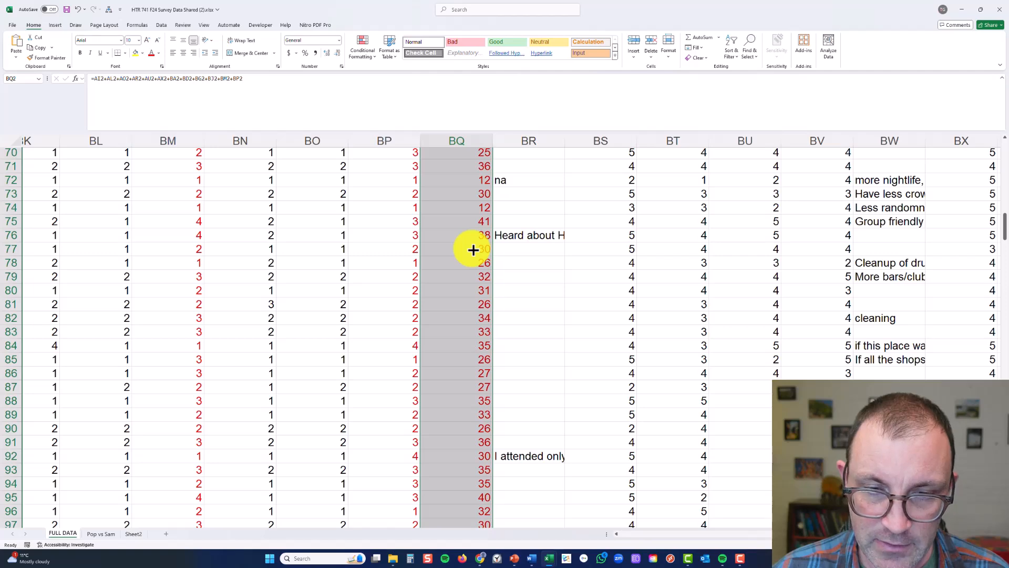
scroll(473, 249, "up", 20)
Replace the Target Market Score formulas in column BQ with their values by copying the column and pasting values over it
right_click(469, 144)
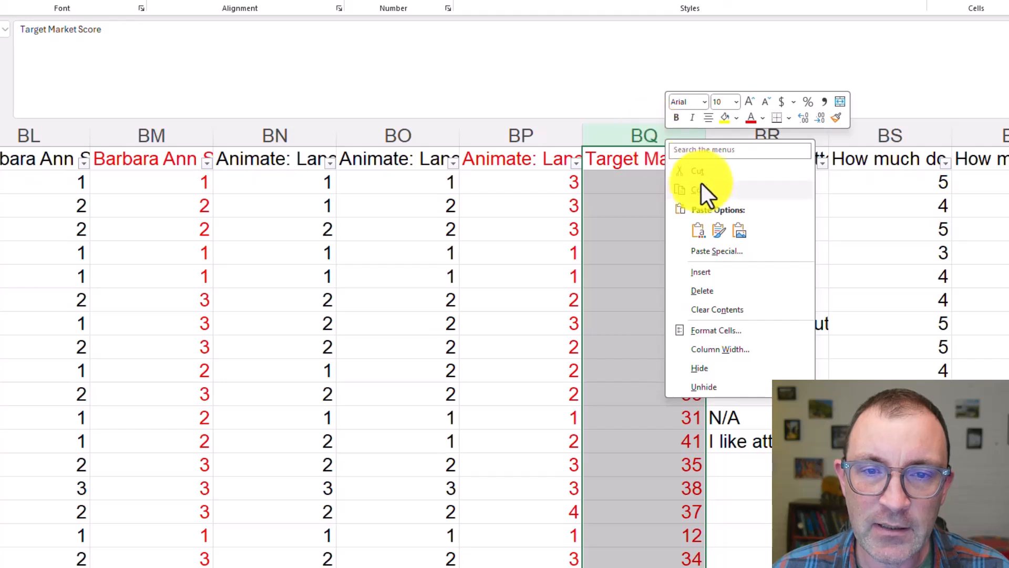
left_click(713, 190)
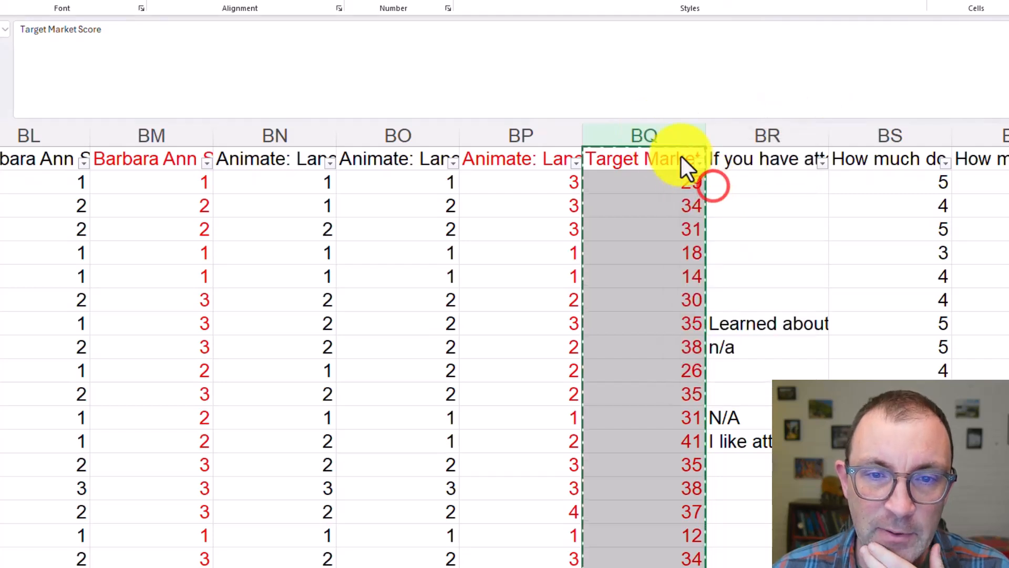
right_click(646, 131)
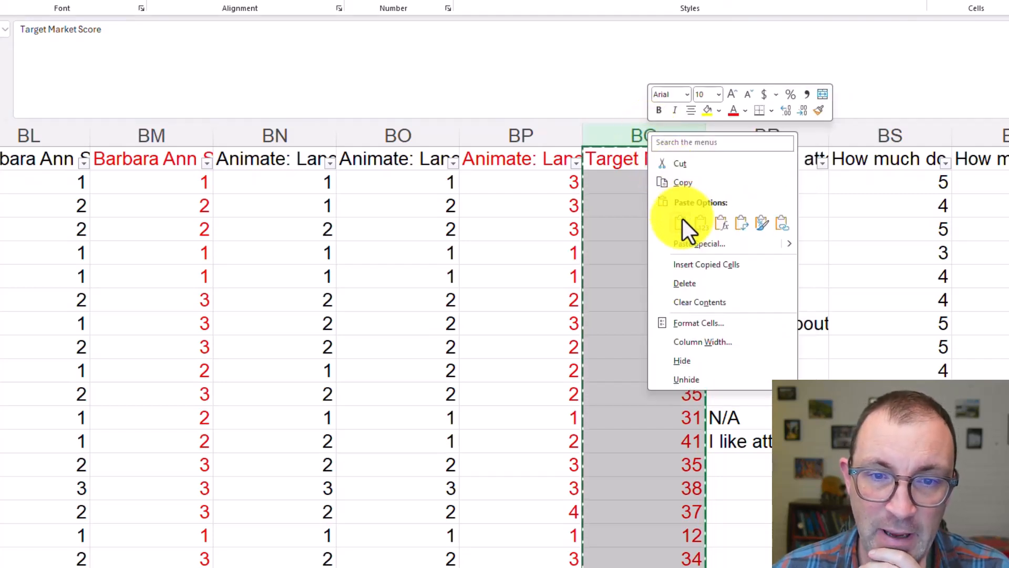
left_click(700, 223)
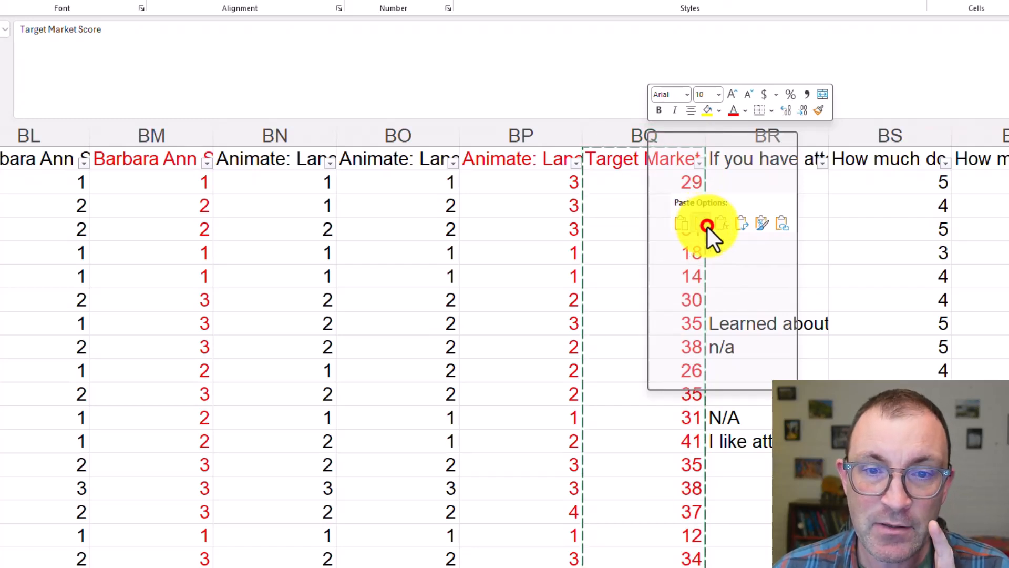
left_click(646, 230)
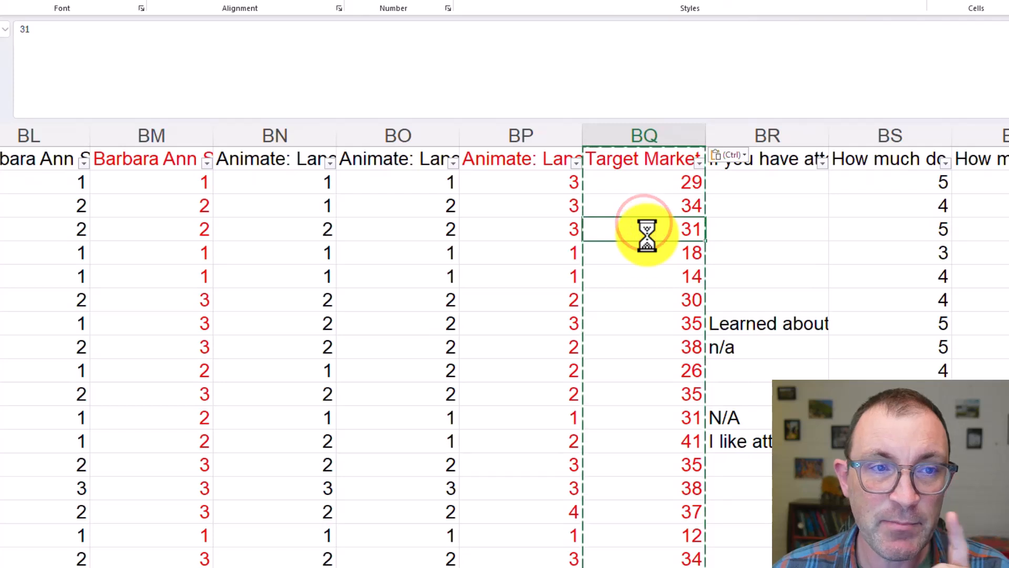
left_click(630, 254)
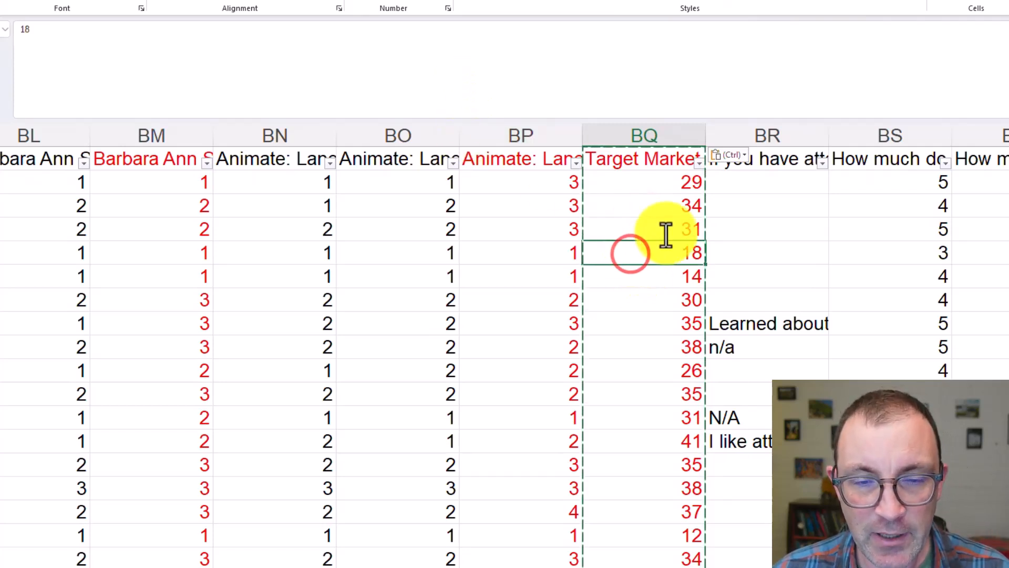
left_click(666, 204)
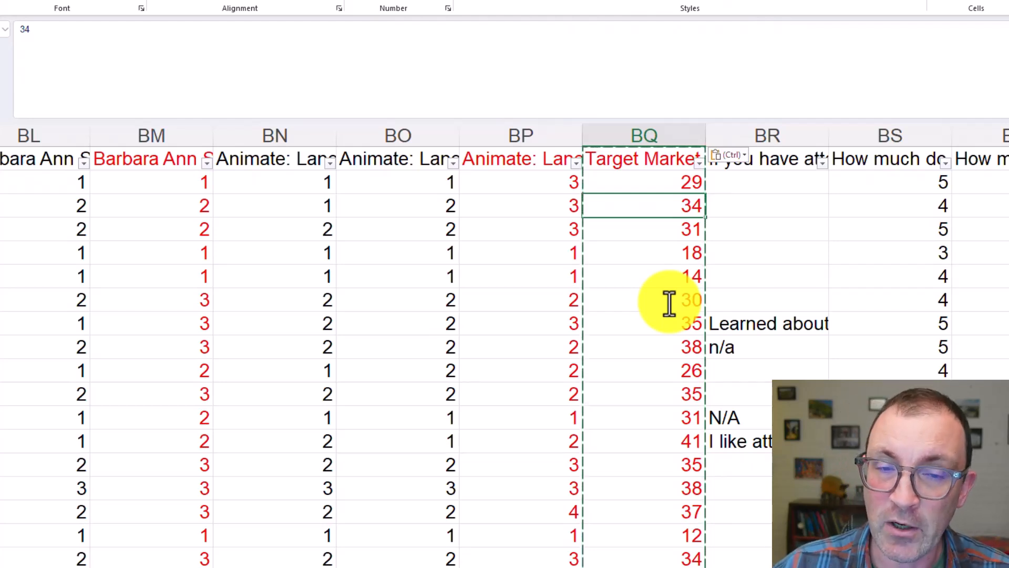
Sort the survey data by Target Market Score in column BQ from largest to smallest
left_click(699, 162)
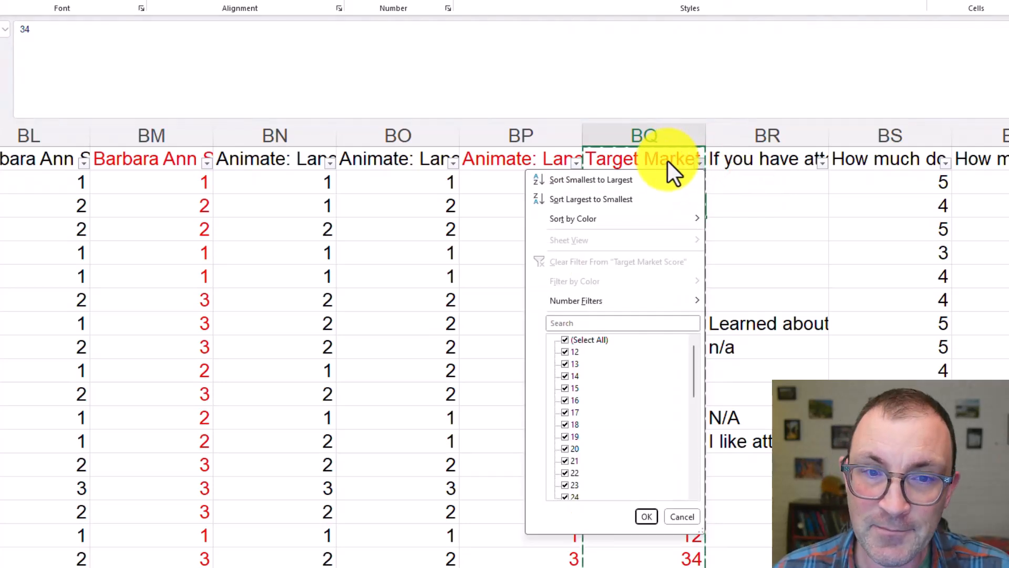
left_click(666, 203)
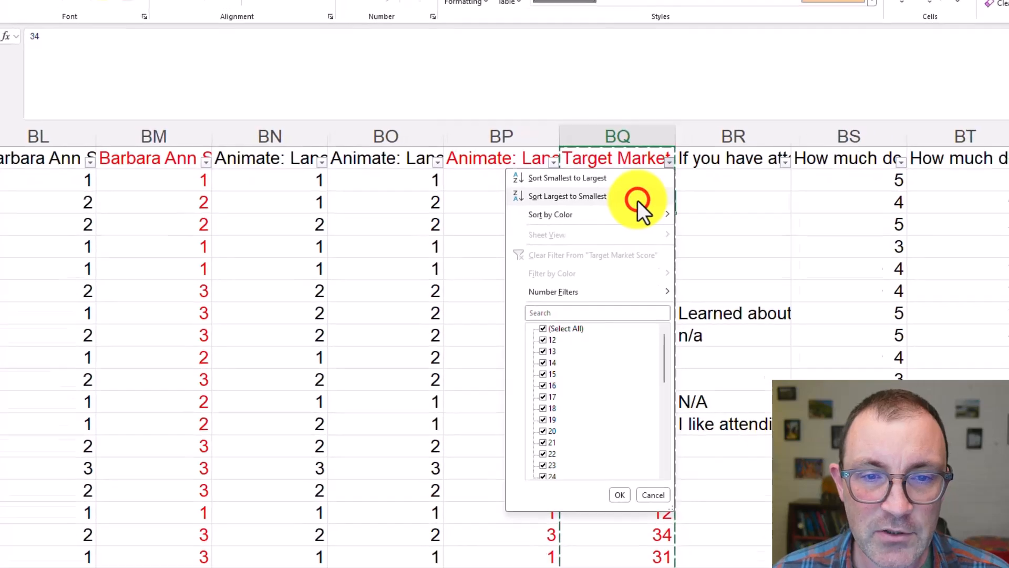
left_click(504, 170)
left_click(502, 200)
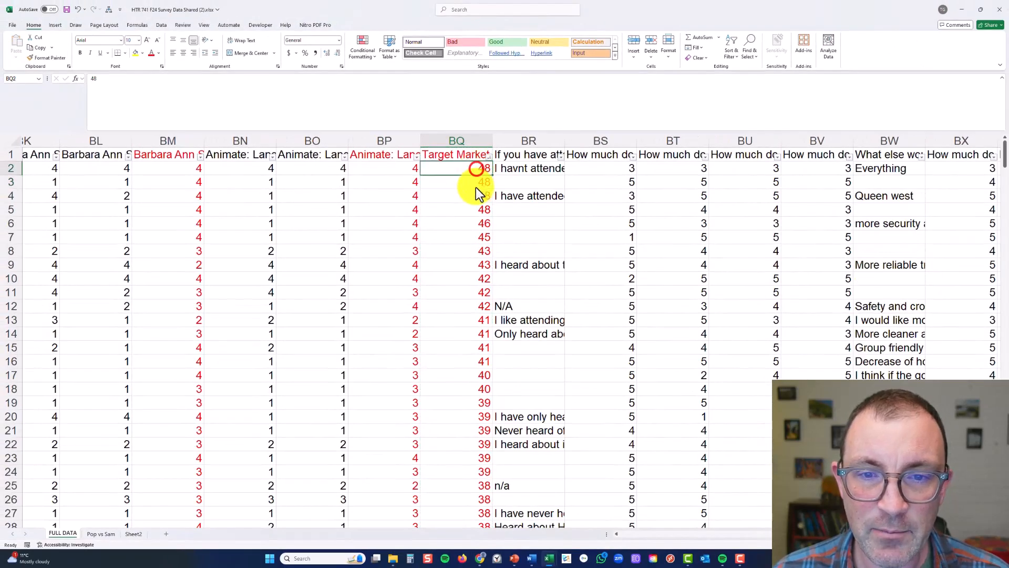
left_click(468, 225)
Go to the end of the sorted Target Market Scores and check the last respondent's row
key("ctrl+Down")
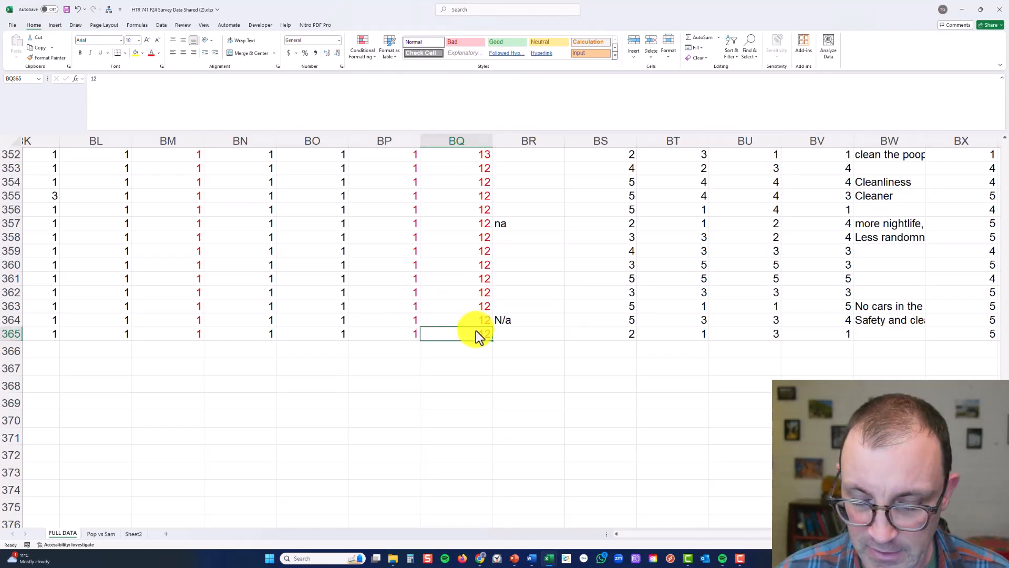
key("ctrl+Up")
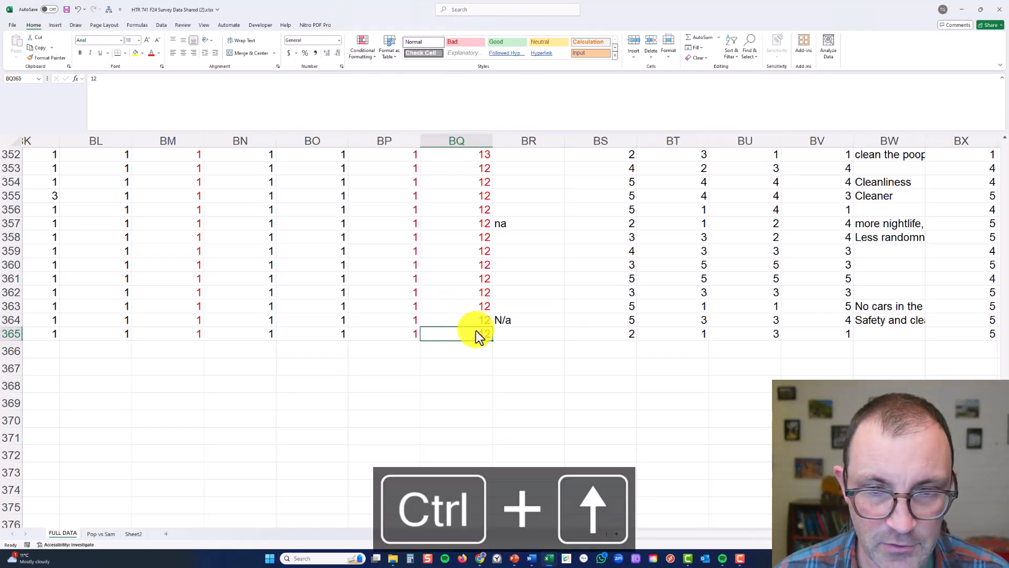
key("ctrl+Down")
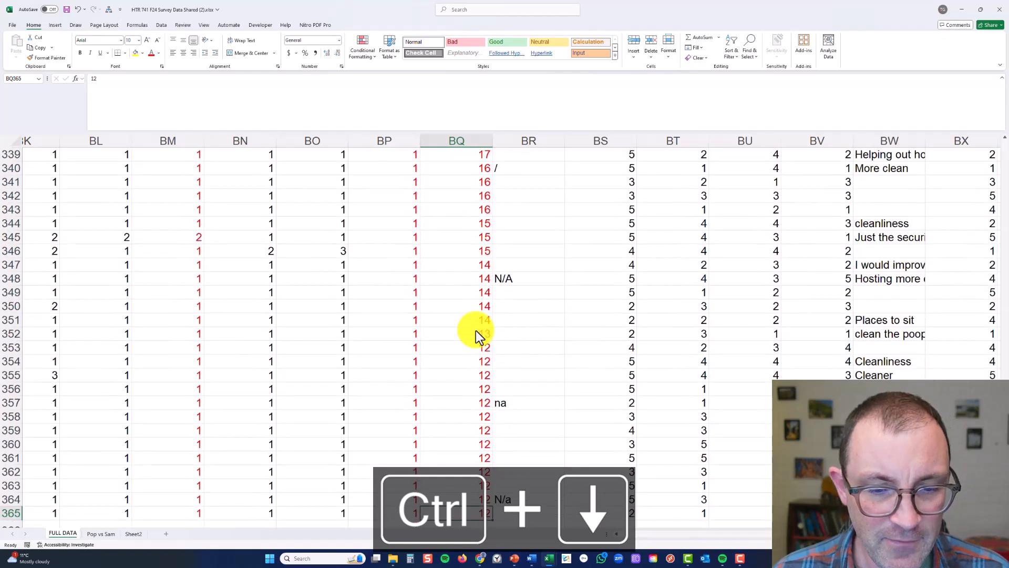
left_click(11, 513)
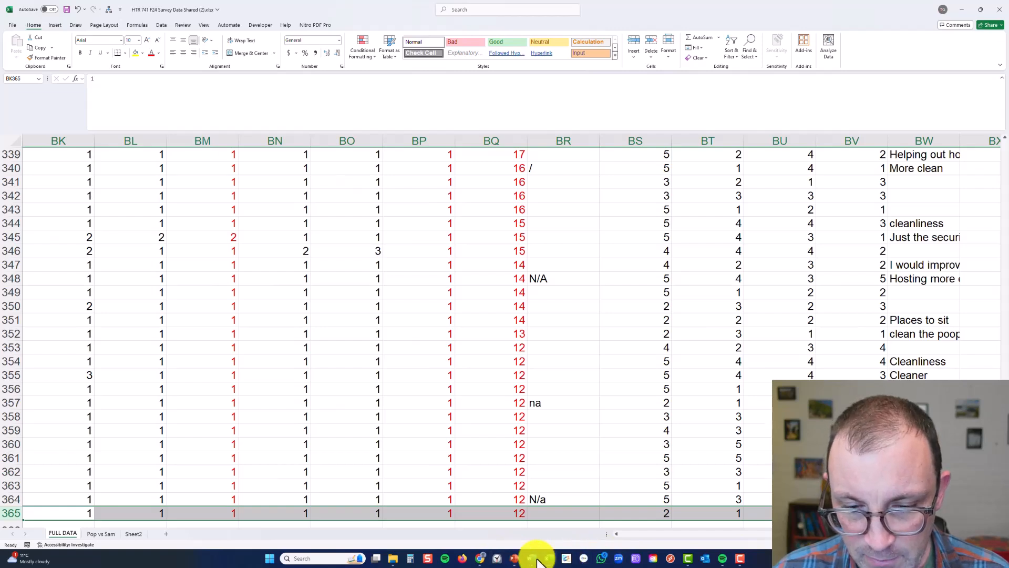
Switch to Calculator, work out 20% of the respondents as 364 × 0.2, and close it
left_click(413, 559)
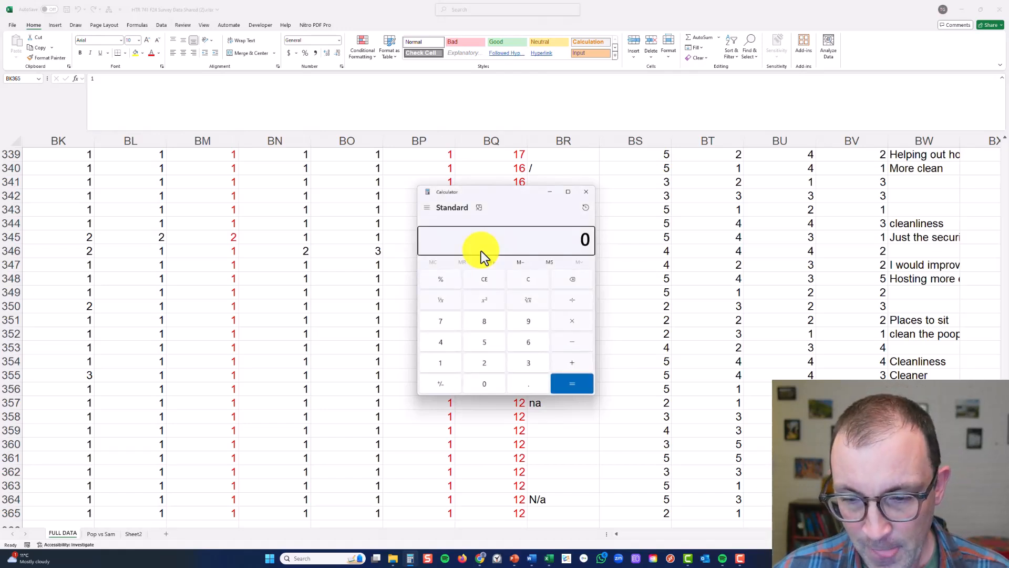
type("364*.")
type("2")
key("Return")
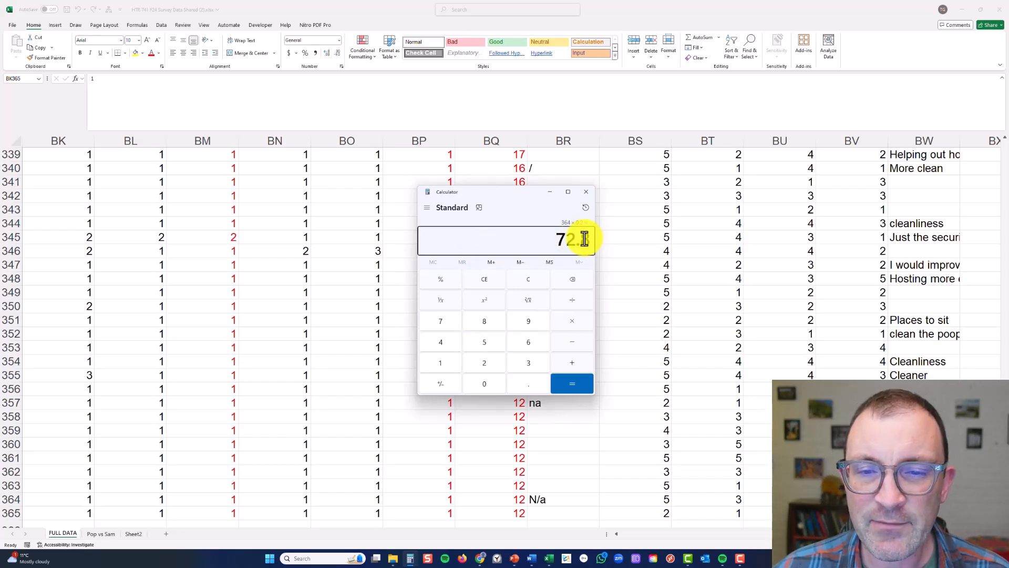
left_click(579, 193)
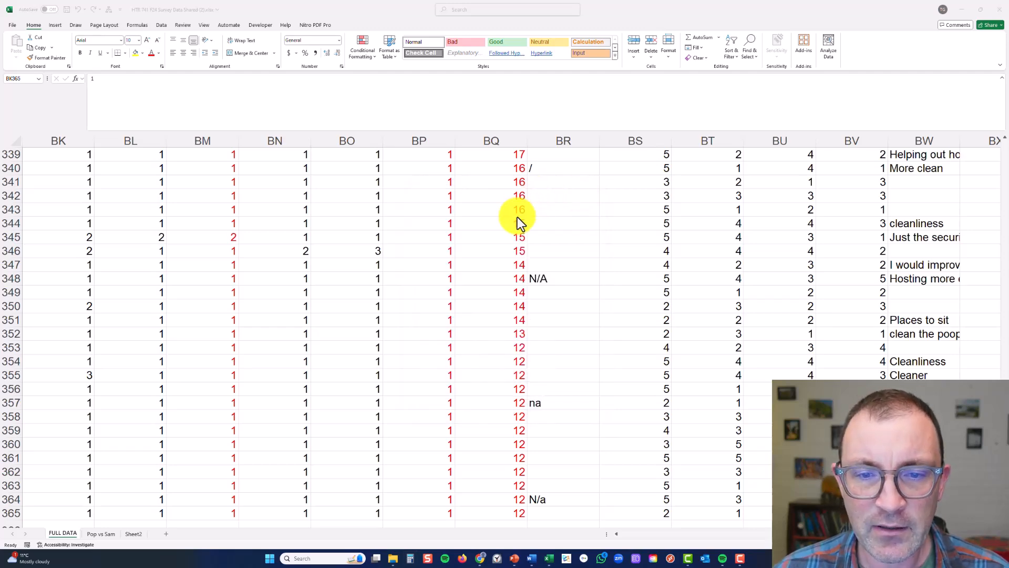
Look down the sorted Target Market Scores from the first row to around the top-20% mark, checking where the cutoff score ends
scroll(518, 216, "up", 8)
scroll(519, 217, "up", 20)
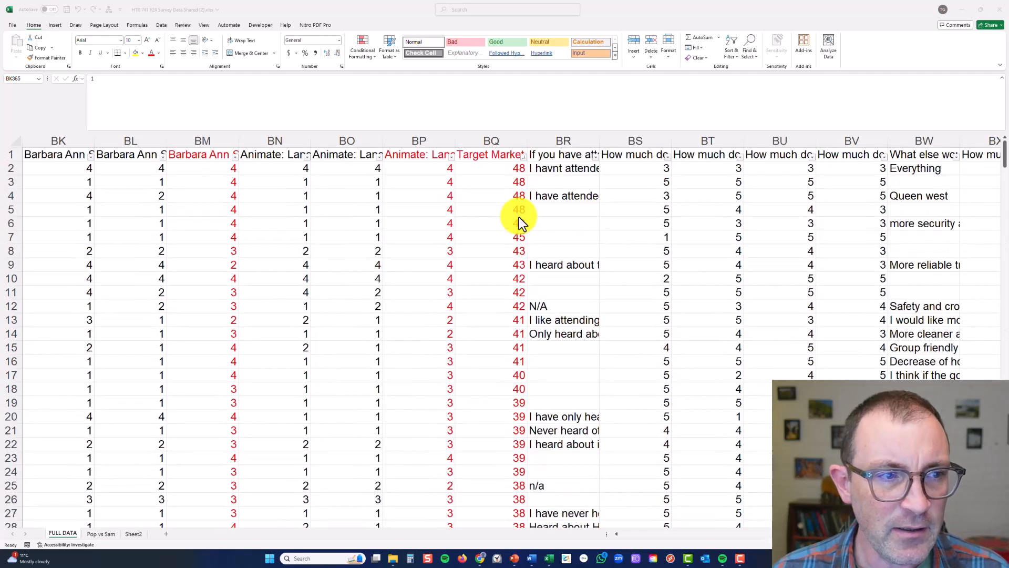
left_click(519, 217)
left_click(450, 372)
left_click(486, 373)
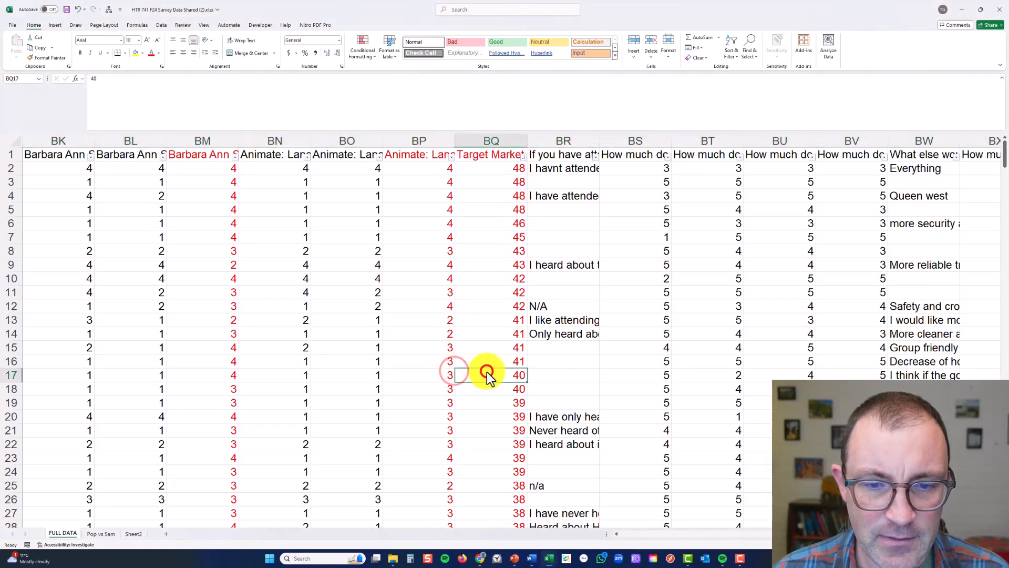
scroll(497, 314, "down", 15)
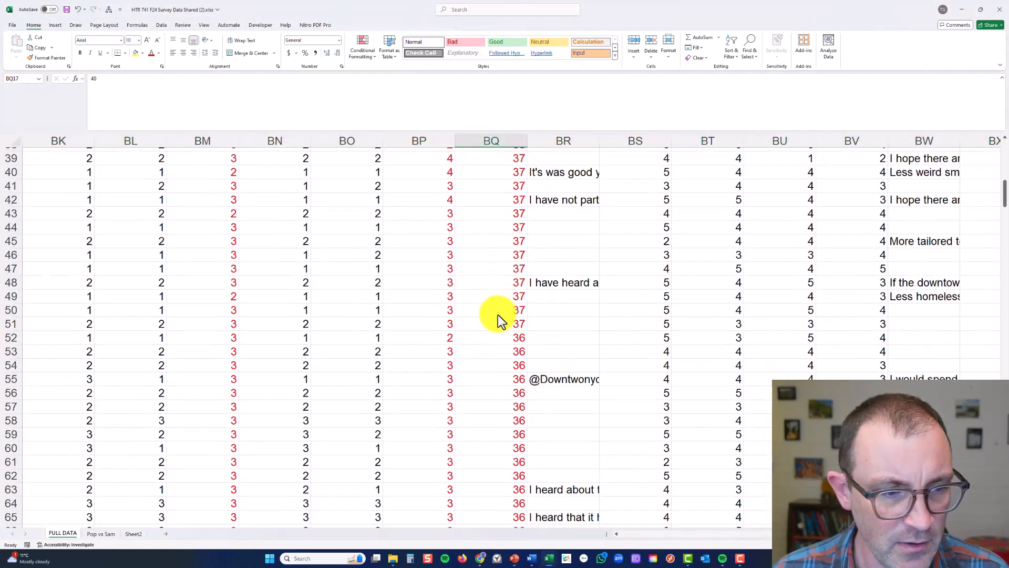
scroll(498, 317, "down", 4)
left_click(484, 388)
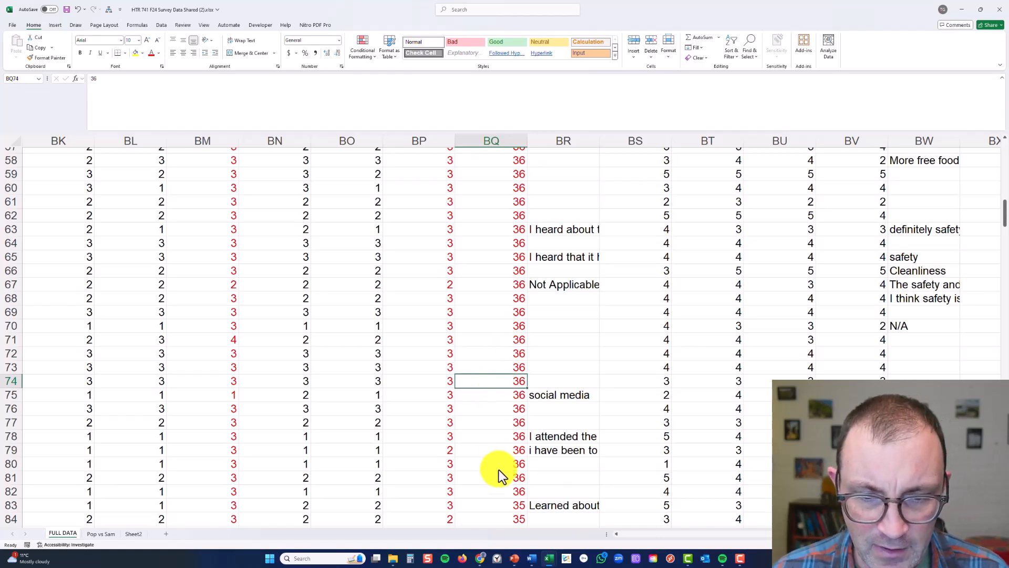
left_click(502, 491)
scroll(502, 463, "down", 2)
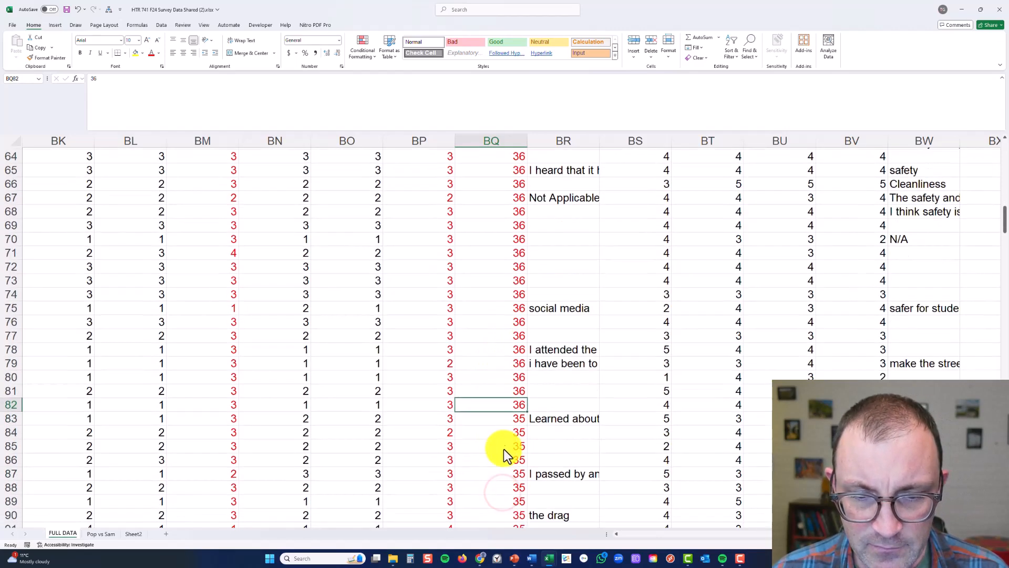
left_click(505, 408)
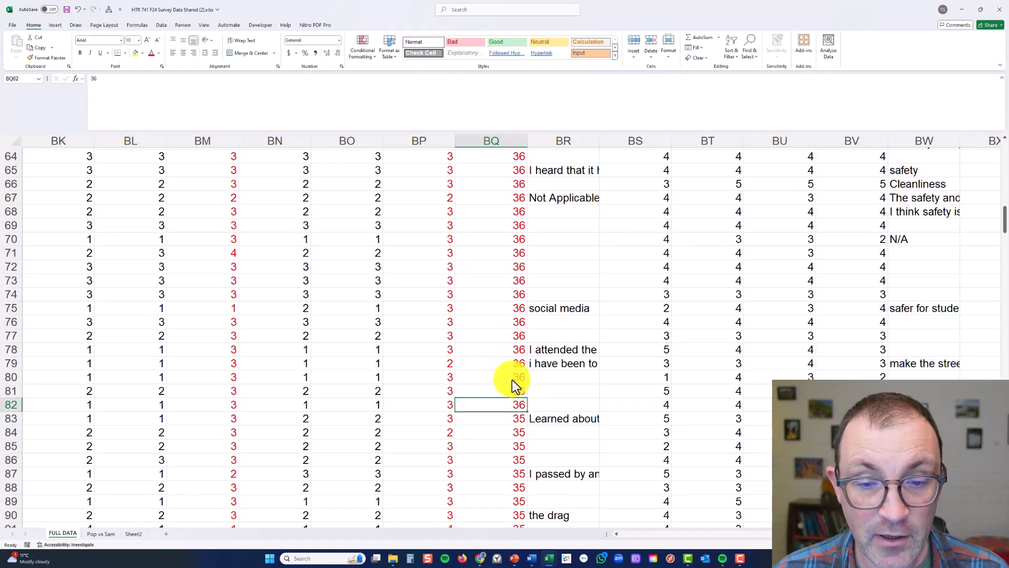
left_click(503, 418)
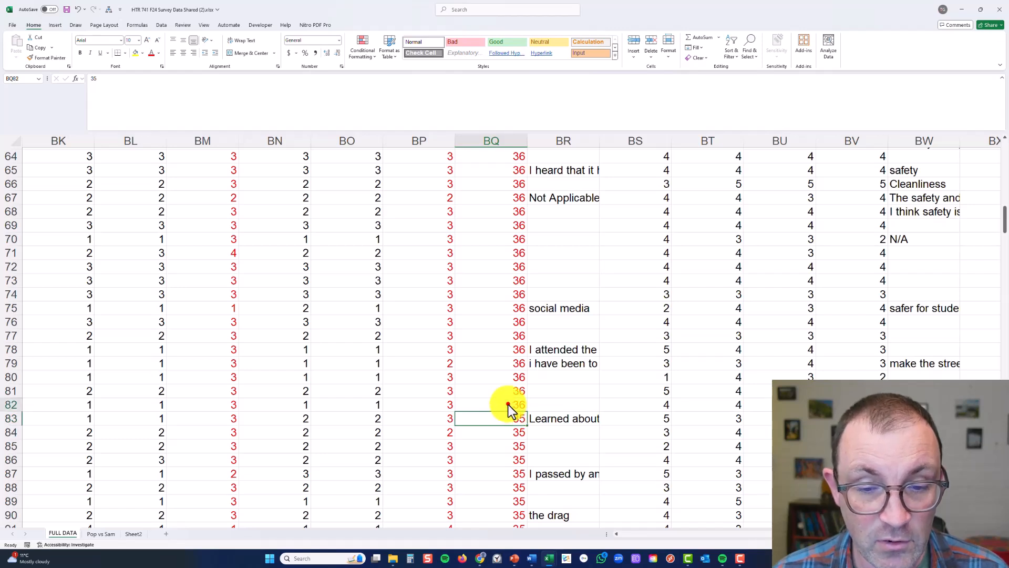
left_click(508, 405)
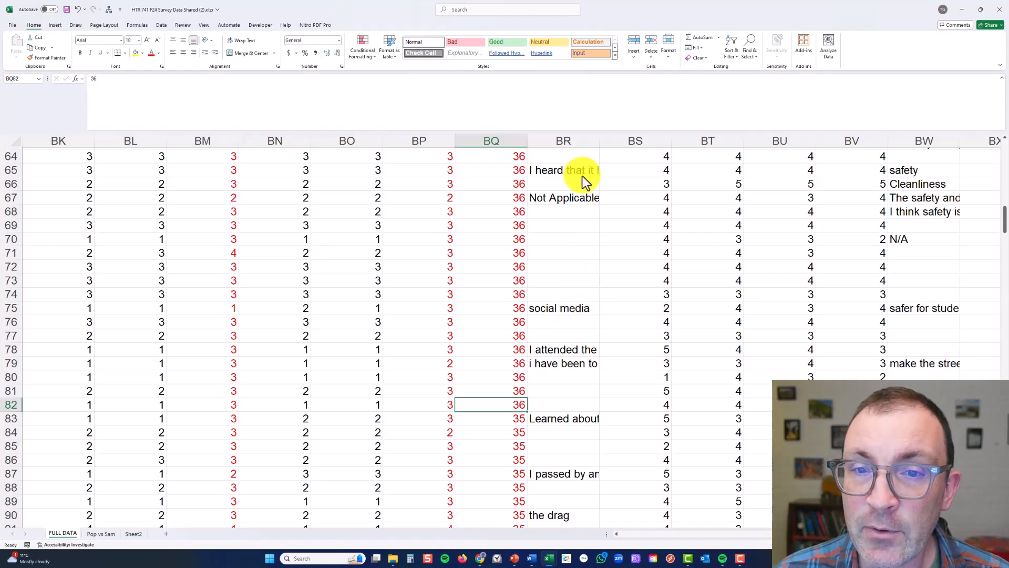
Insert a blank column at BR, directly after the Target Market Score column
left_click(574, 141)
right_click(574, 141)
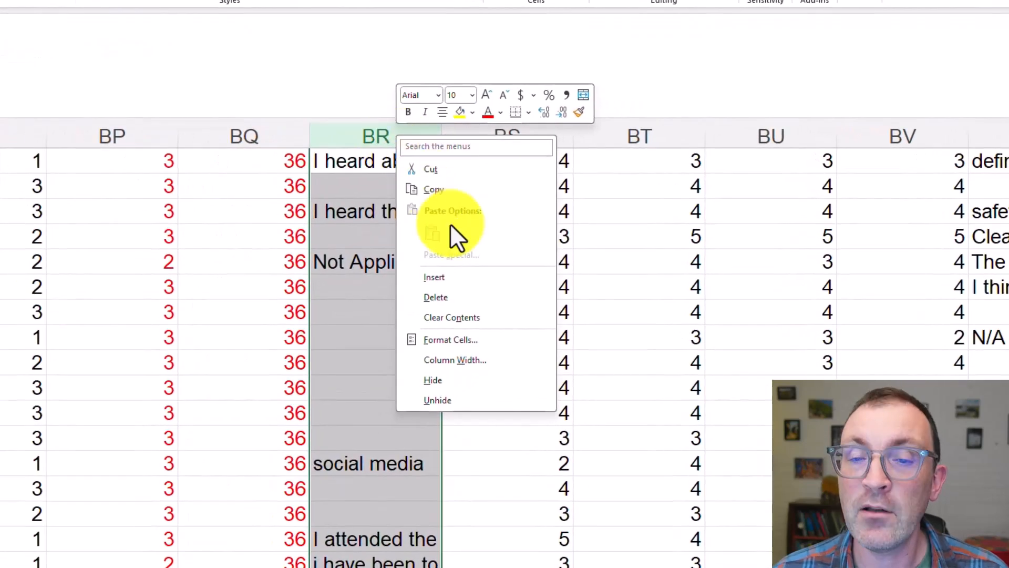
left_click(434, 277)
scroll(399, 258, "up", 15)
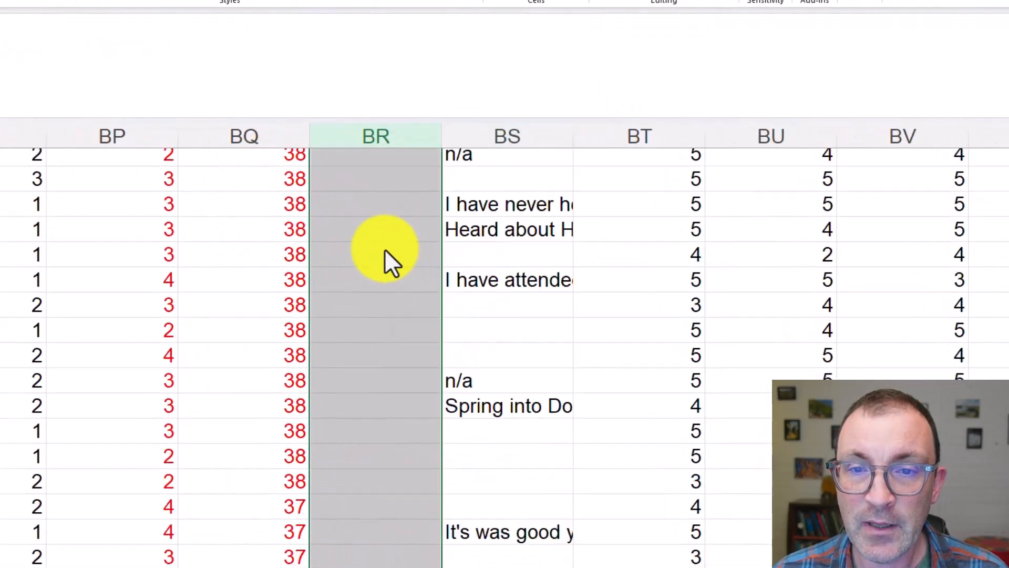
Title the new column BR "Target Market" and enter 1 in BR2 for the first respondent
left_click(372, 157)
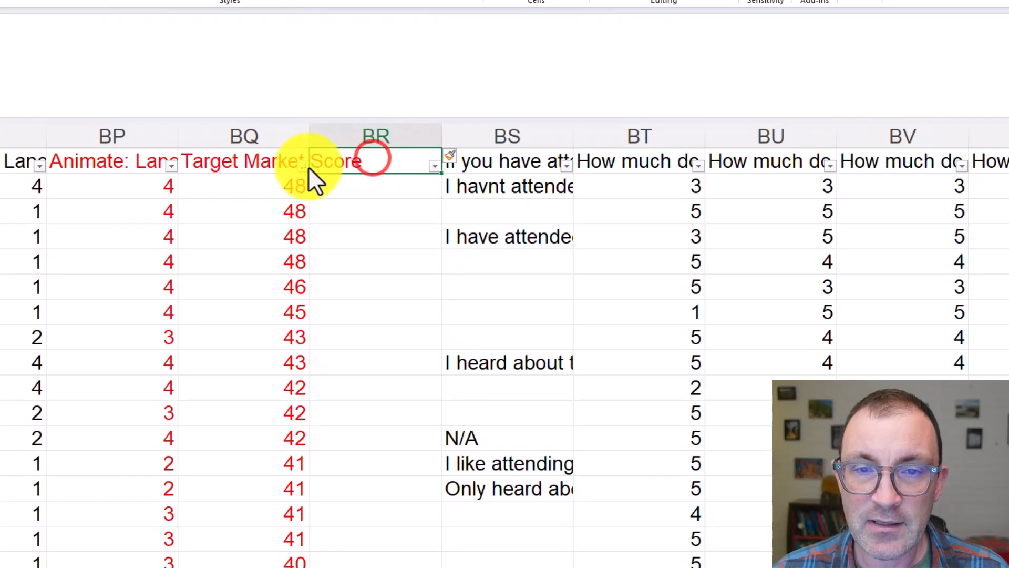
key("BackSpace")
type("Ta")
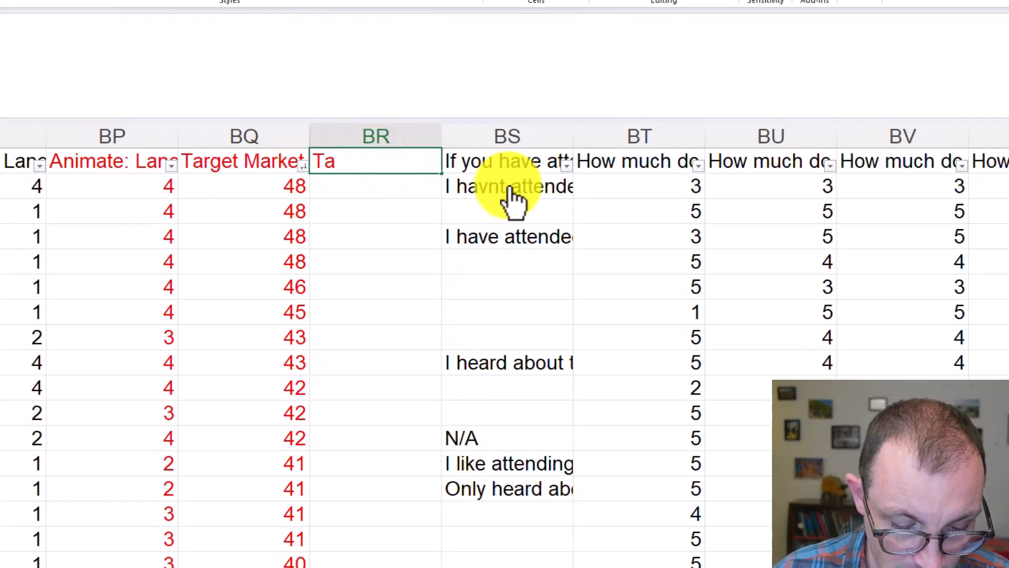
type("rget Market")
key("Return")
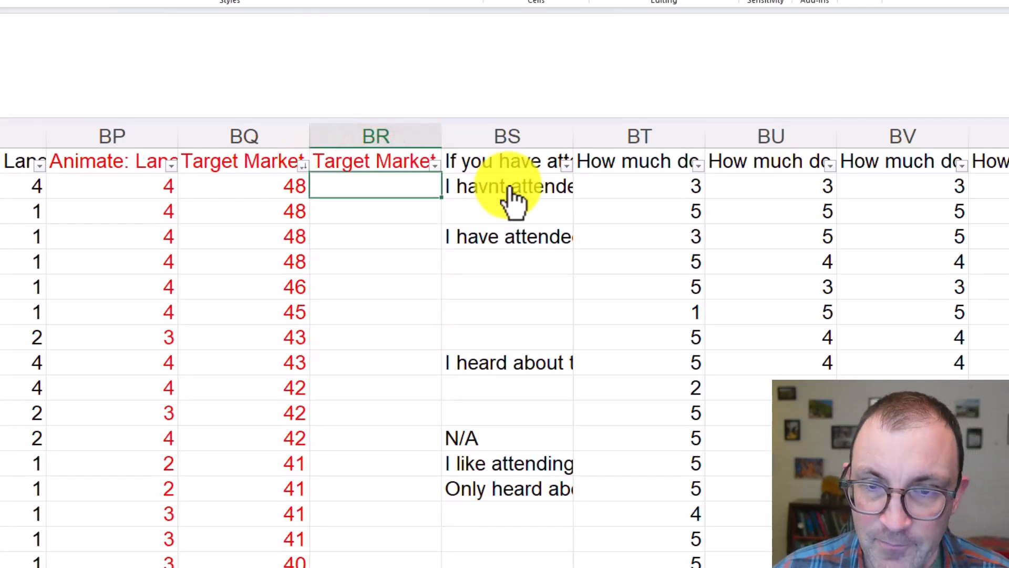
type("1")
left_click(394, 225)
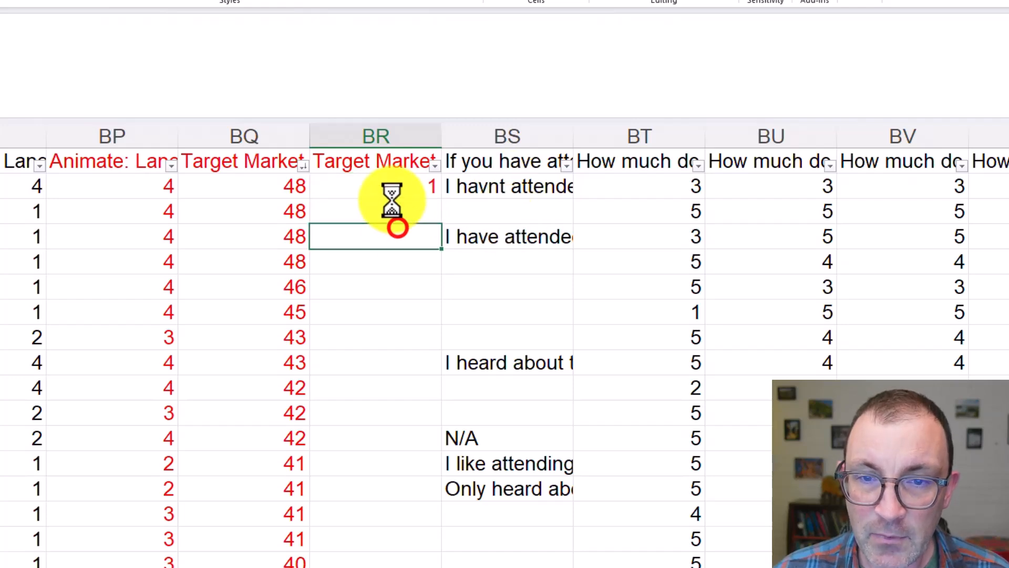
Try to paste the 1 into column BR from BR2 down to row 82, the last row scoring 36
left_click(390, 188)
scroll(381, 427, "down", 10)
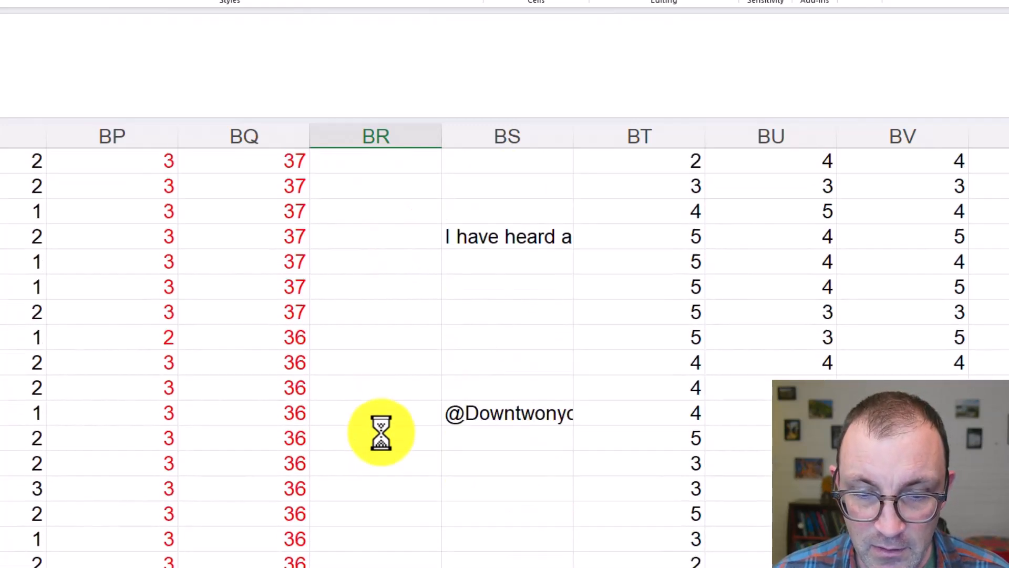
scroll(381, 432, "down", 8)
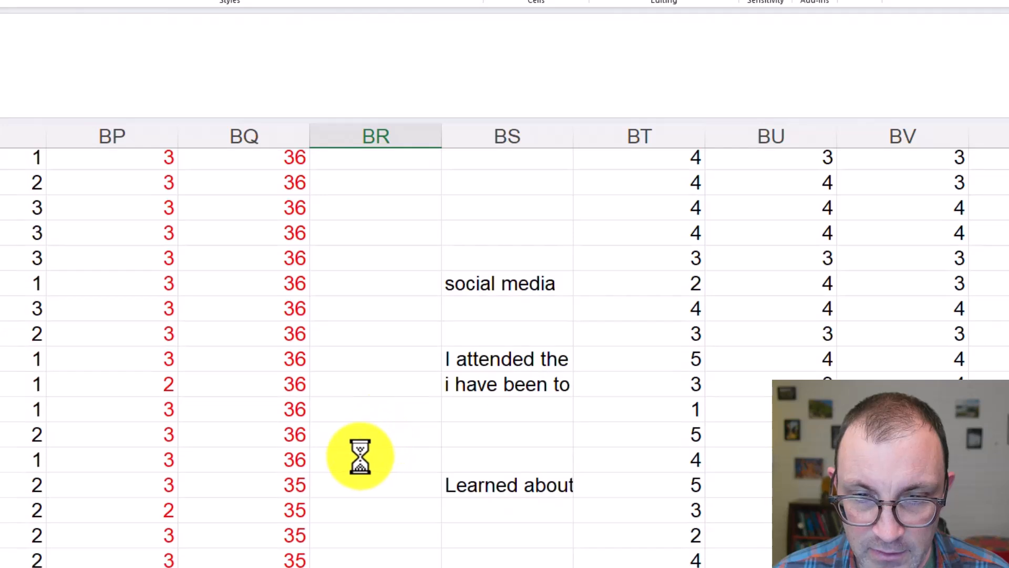
left_click(358, 459, "shift")
key("ctrl+v")
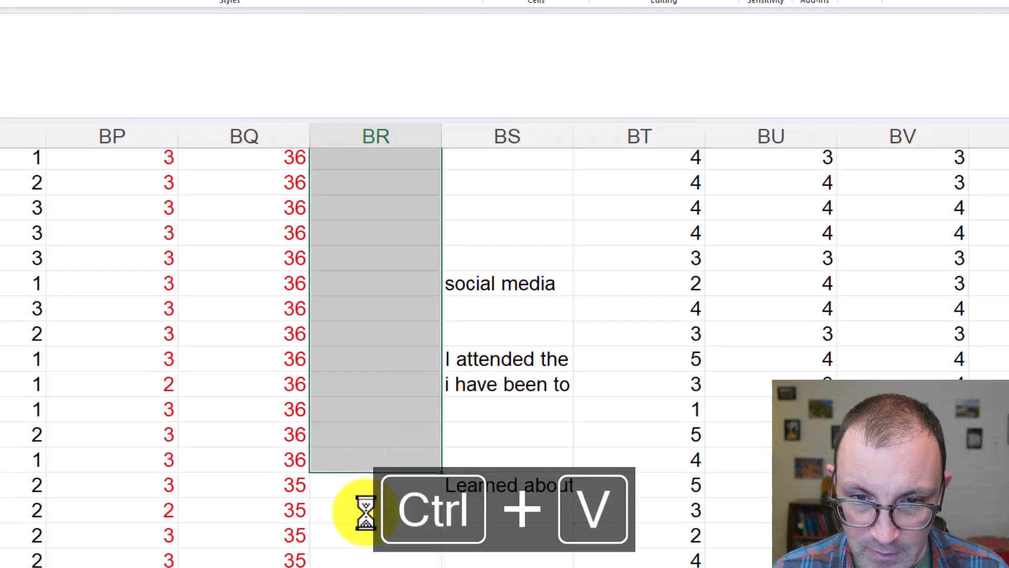
scroll(378, 462, "up", 15)
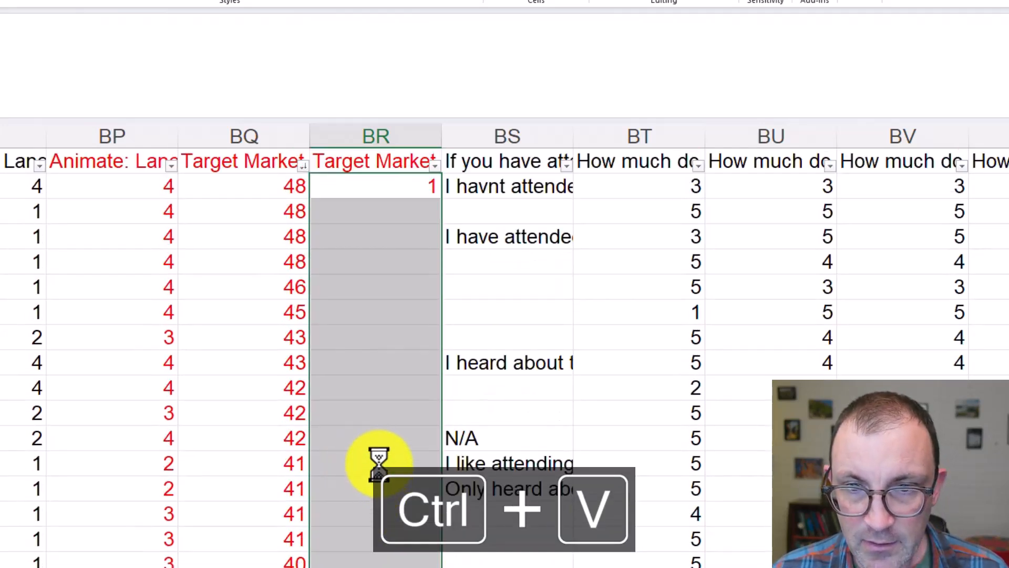
Copy the 1 from BR2 down column BR through row 82, the last respondent scoring 36
left_click(388, 189)
key("ctrl+c")
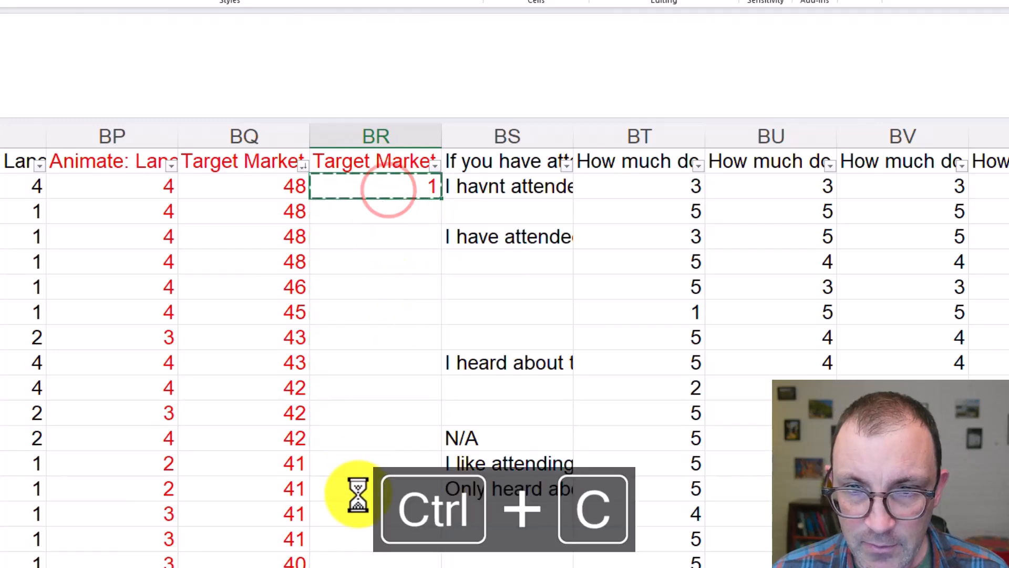
scroll(356, 491, "down", 15)
scroll(376, 504, "down", 4)
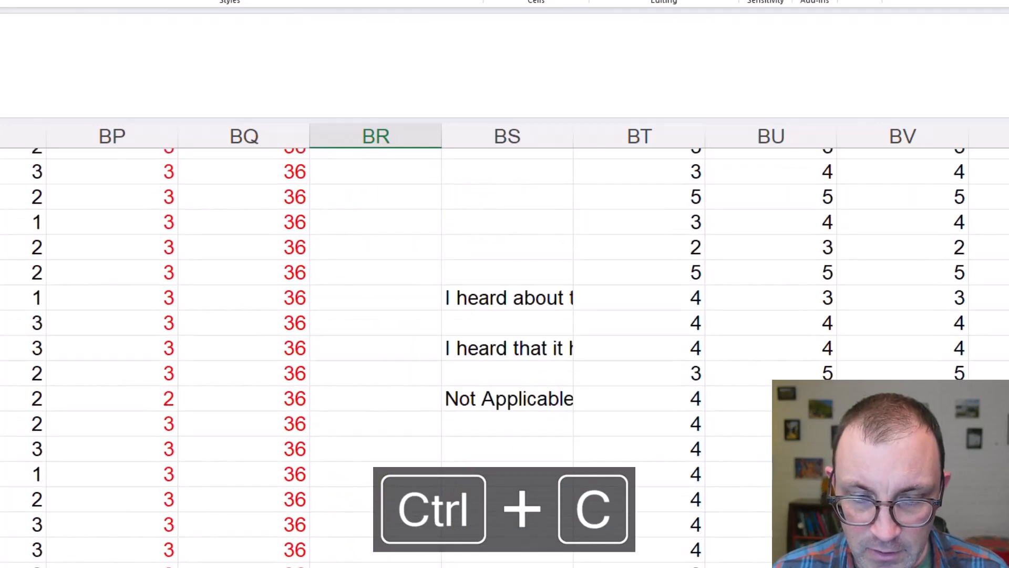
left_click(375, 563, "shift")
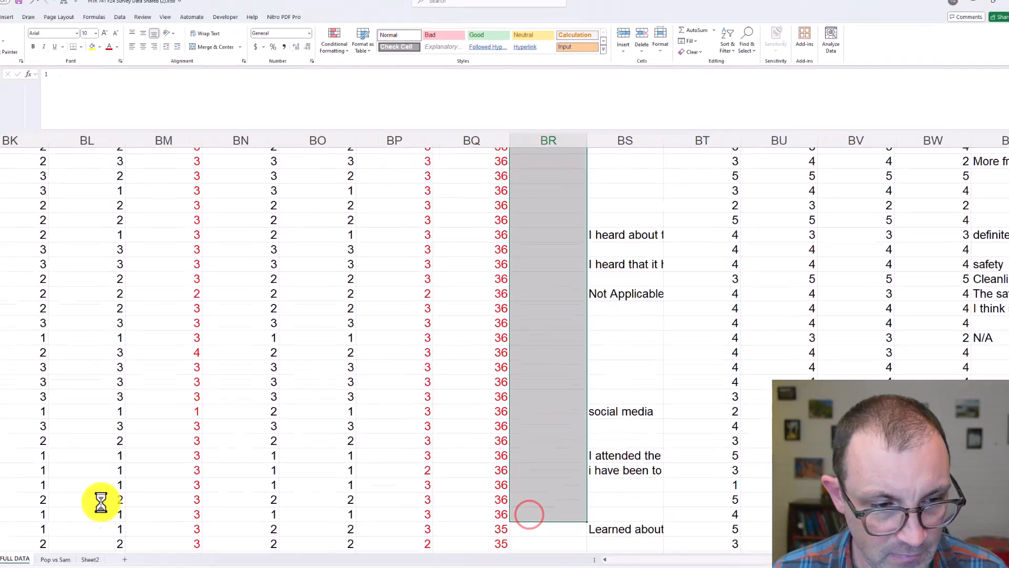
key("ctrl+v")
Enter 0 in BR83 and copy it down column BR through the last respondent row
scroll(529, 423, "down", 20)
scroll(529, 423, "down", 1)
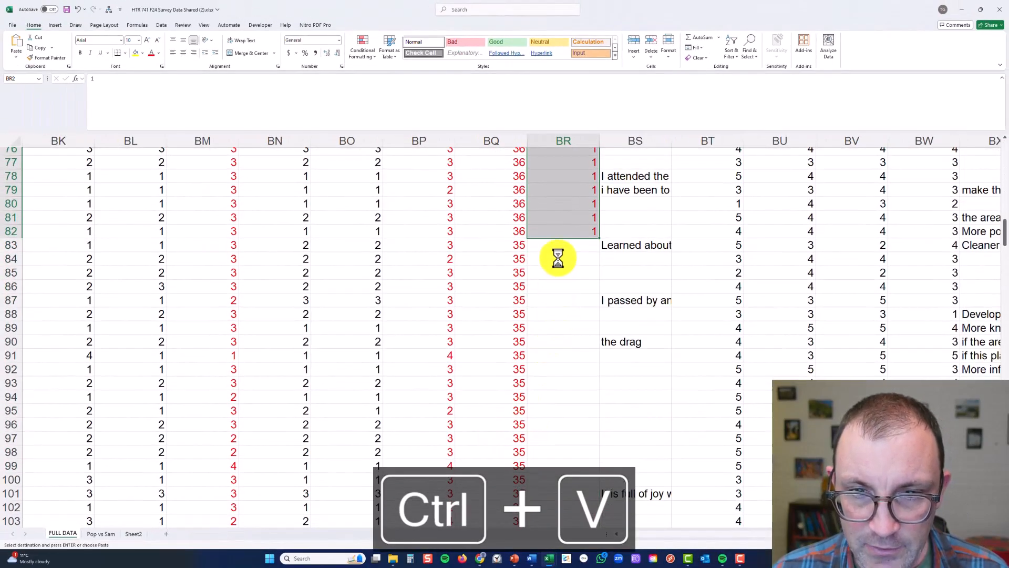
left_click(558, 245)
type("0")
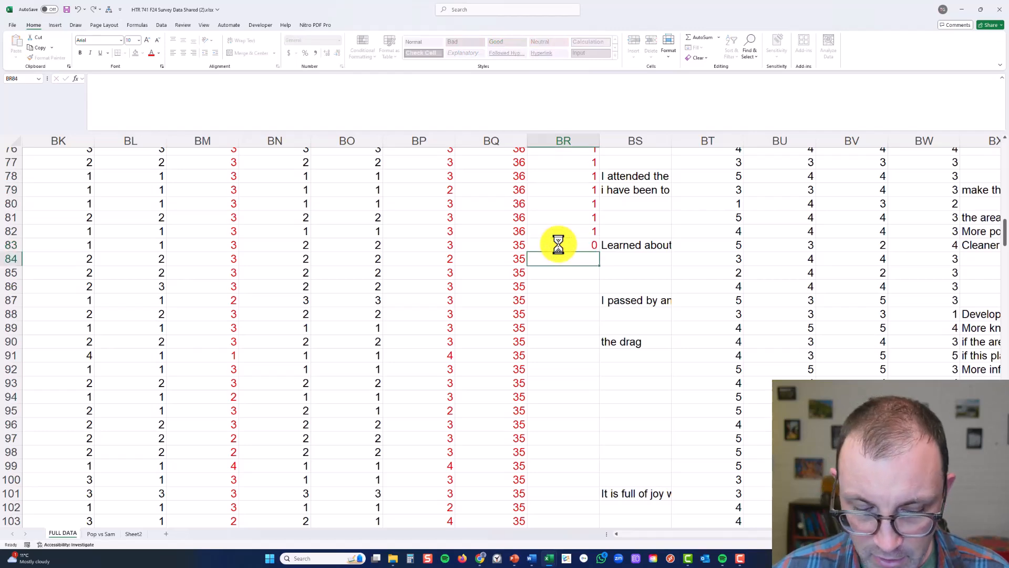
key("ctrl+c")
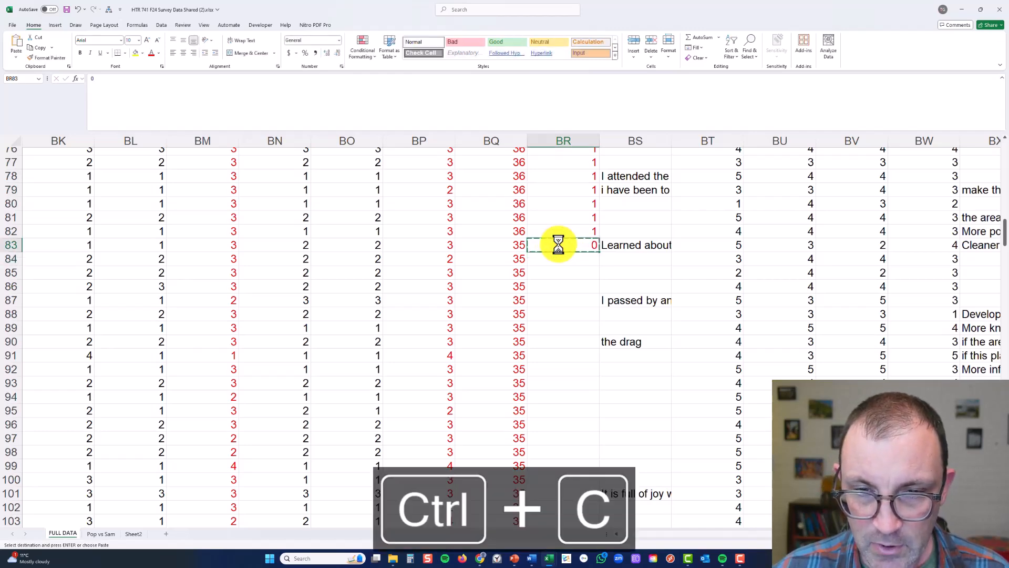
key("Left")
key("ctrl+Down")
key("Right")
key("ctrl+shift+Up")
key("ctrl+v")
Create a PivotTable from the entire FULL DATA sheet, placed on a new worksheet
left_click(558, 244)
scroll(558, 244, "up", 8)
scroll(558, 244, "up", 20)
scroll(558, 244, "up", 20)
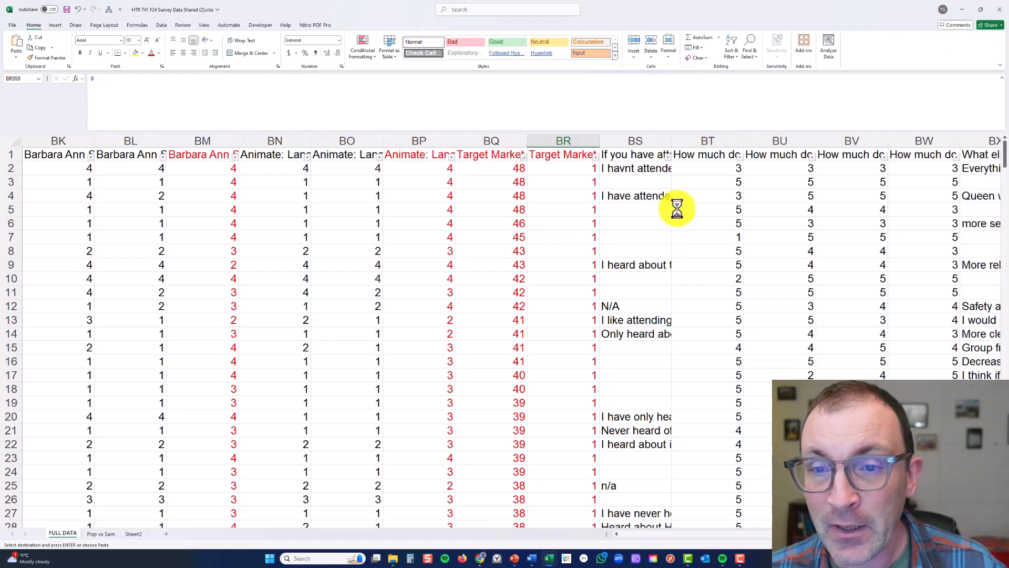
left_click(710, 154)
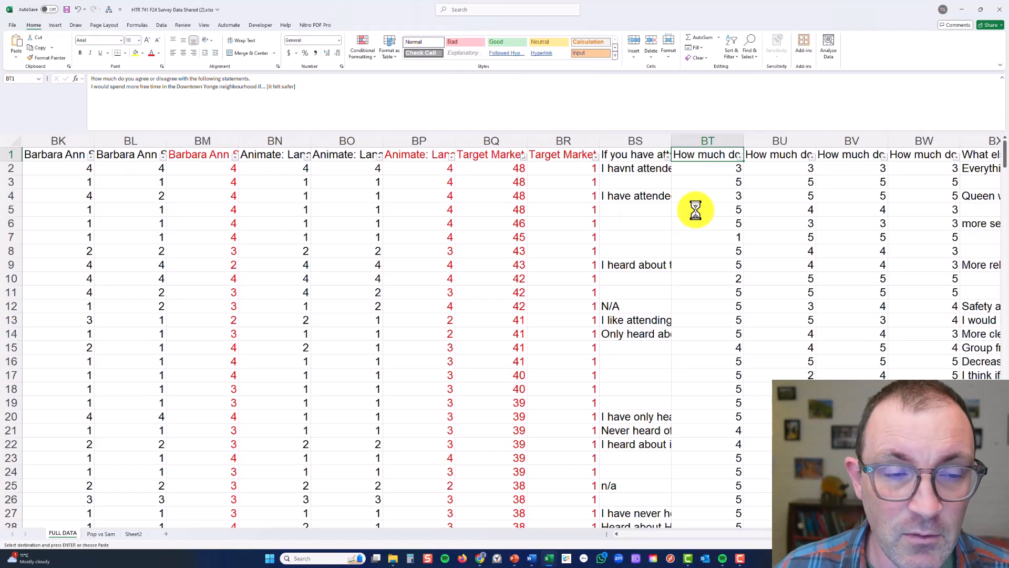
left_click(581, 197)
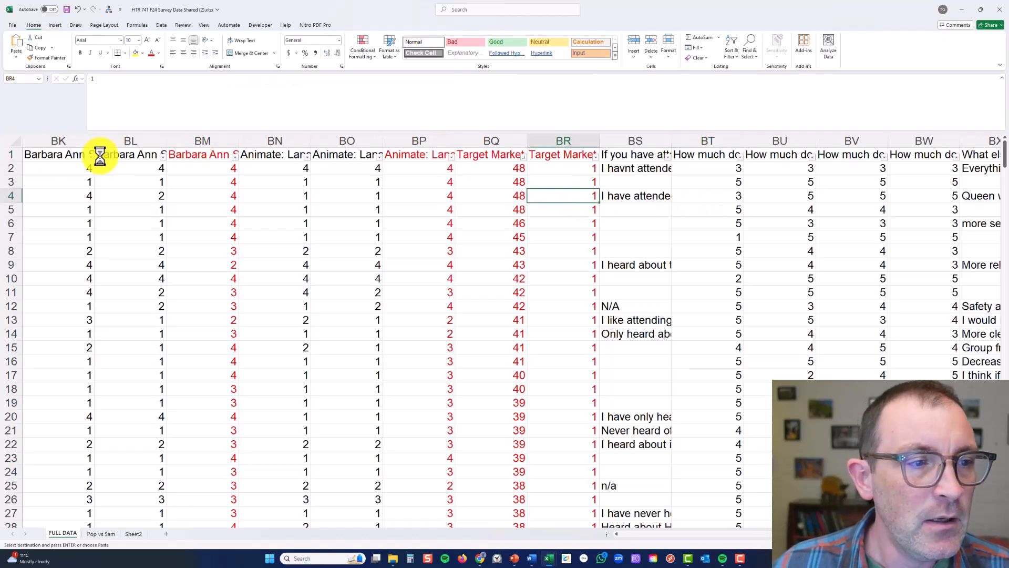
left_click(16, 141)
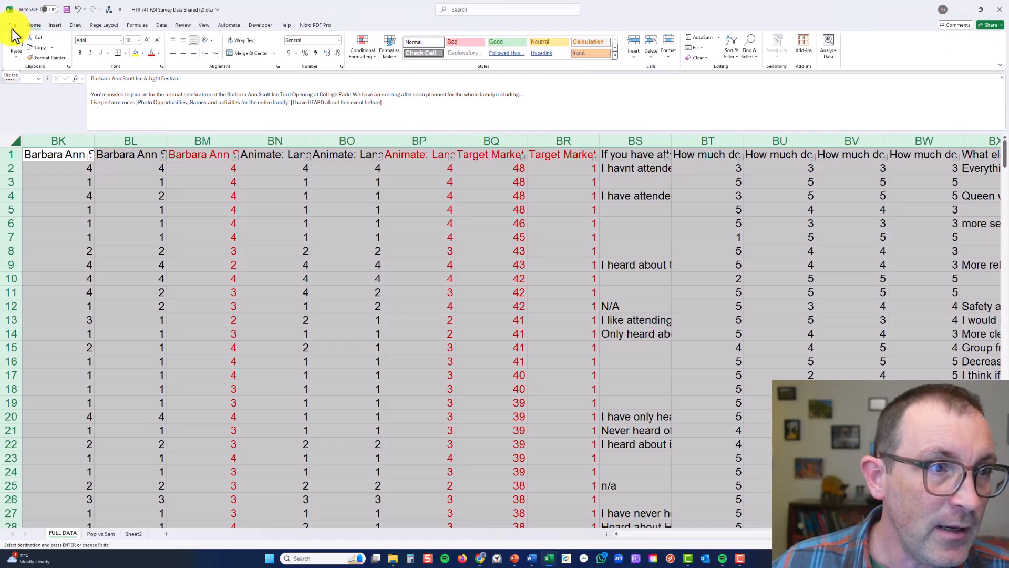
left_click(55, 26)
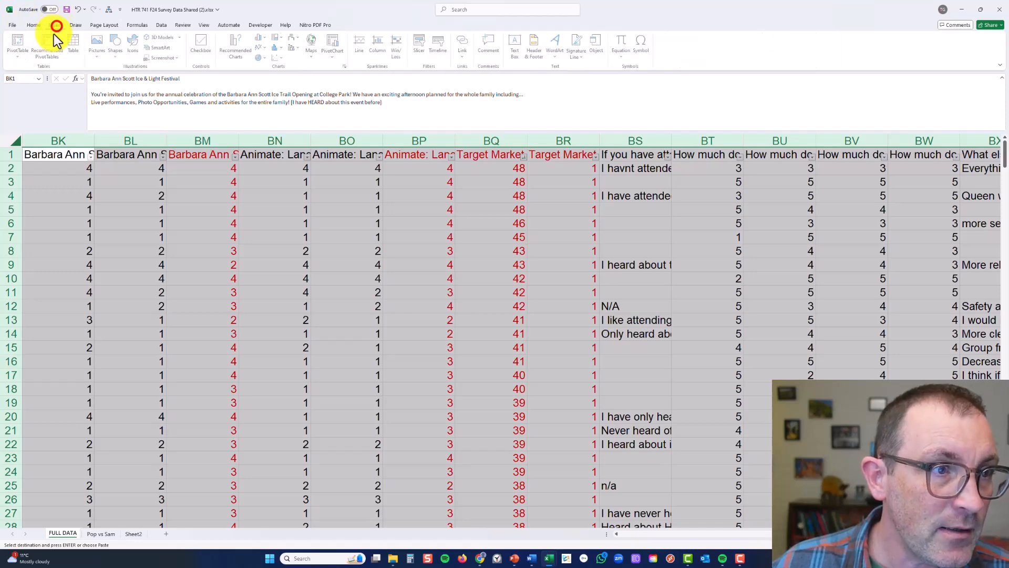
left_click(24, 43)
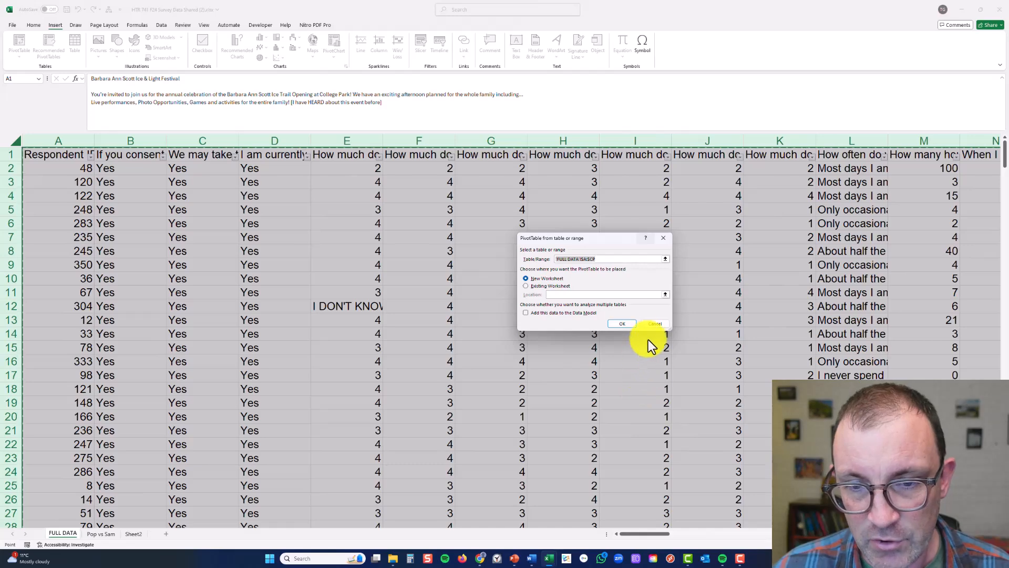
left_click(625, 325)
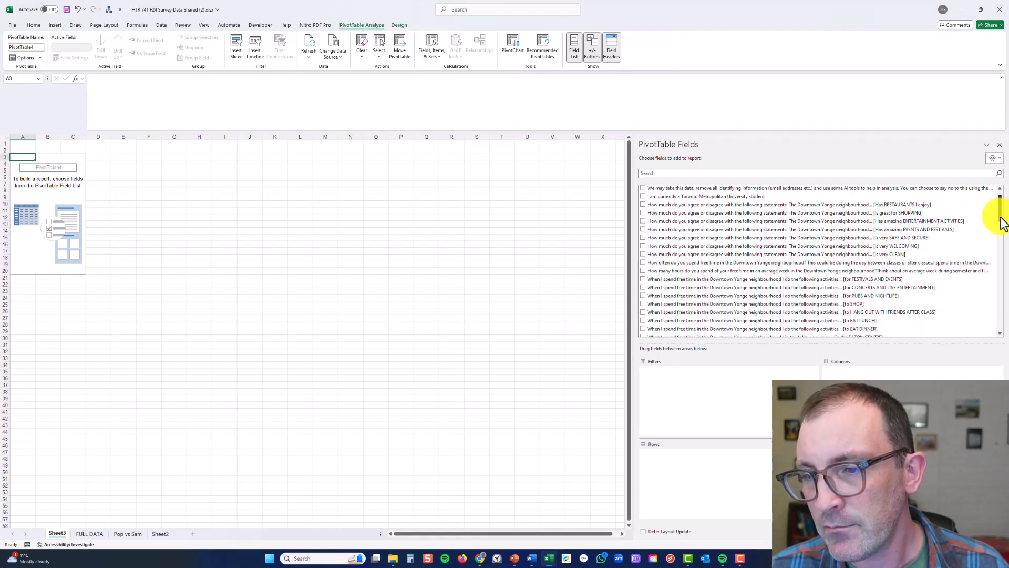
Search the PivotTable field list for the Target Market field
mouse_move(1000, 216)
left_mouse_down()
mouse_move(998, 244)
mouse_move(996, 216)
left_mouse_up()
scroll(995, 216, "down", 5)
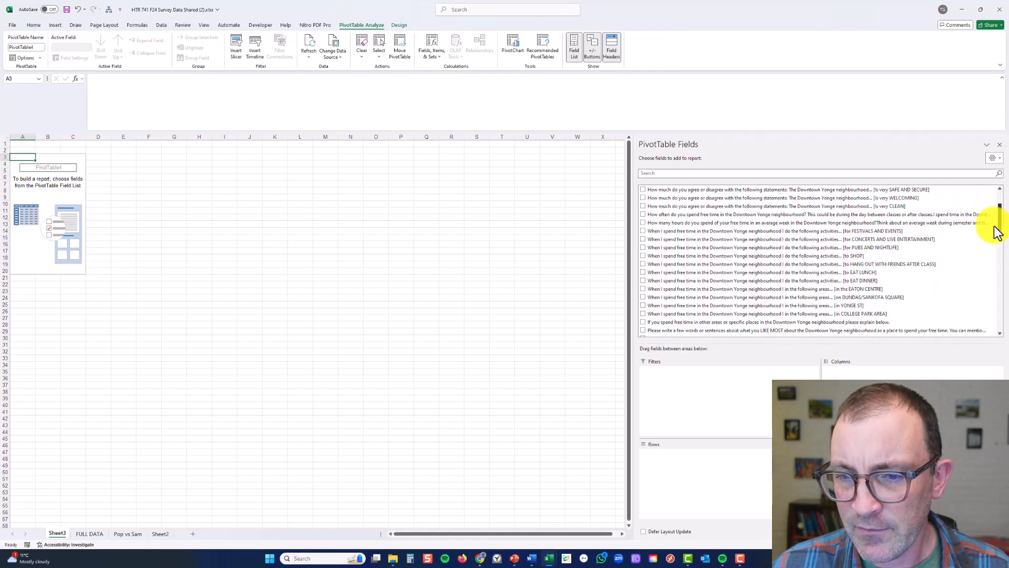
left_click(751, 174)
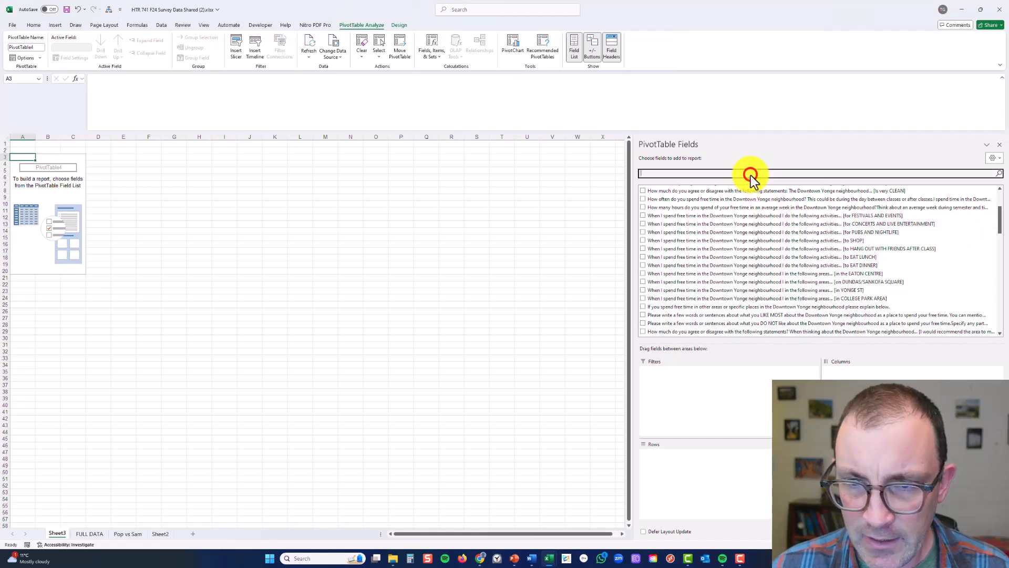
type("targe")
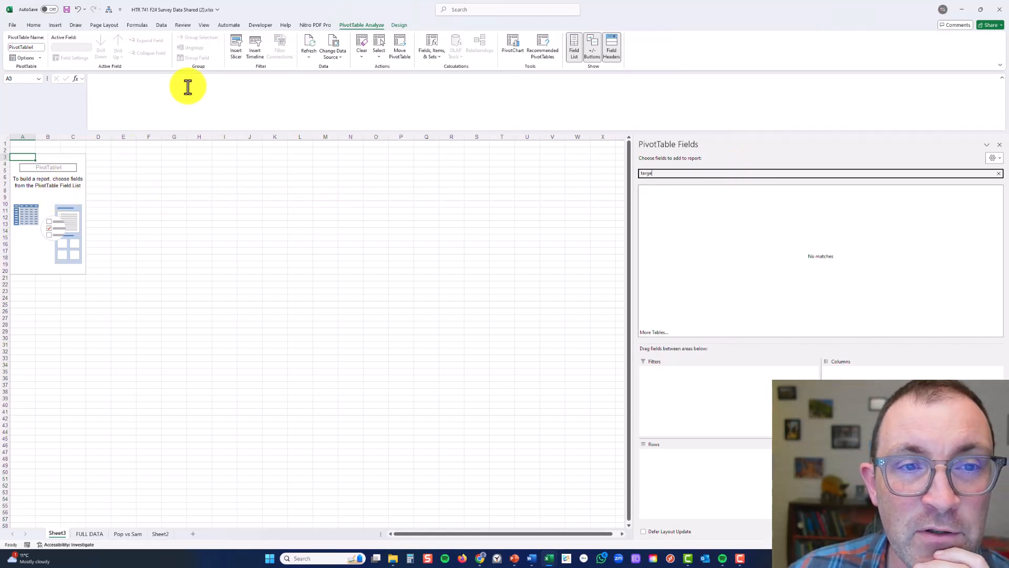
Refresh the empty PivotTable to update its list of source fields
left_click(55, 185)
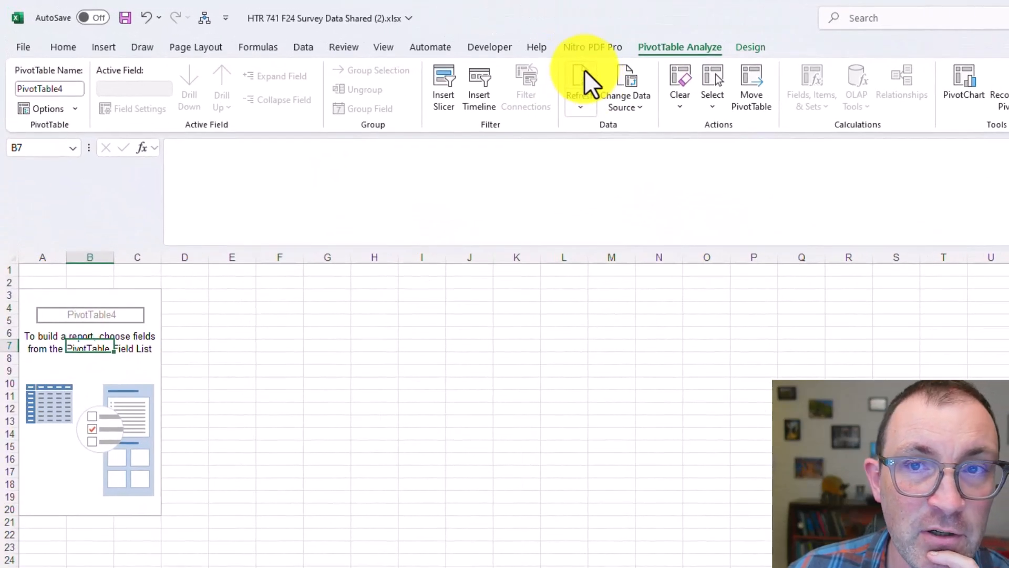
right_click(79, 384)
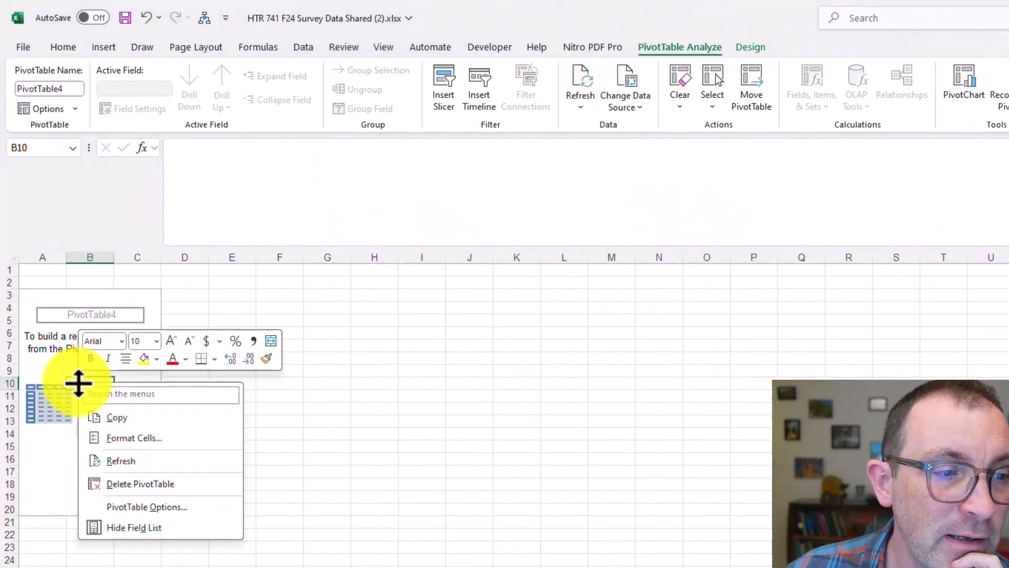
left_click(153, 462)
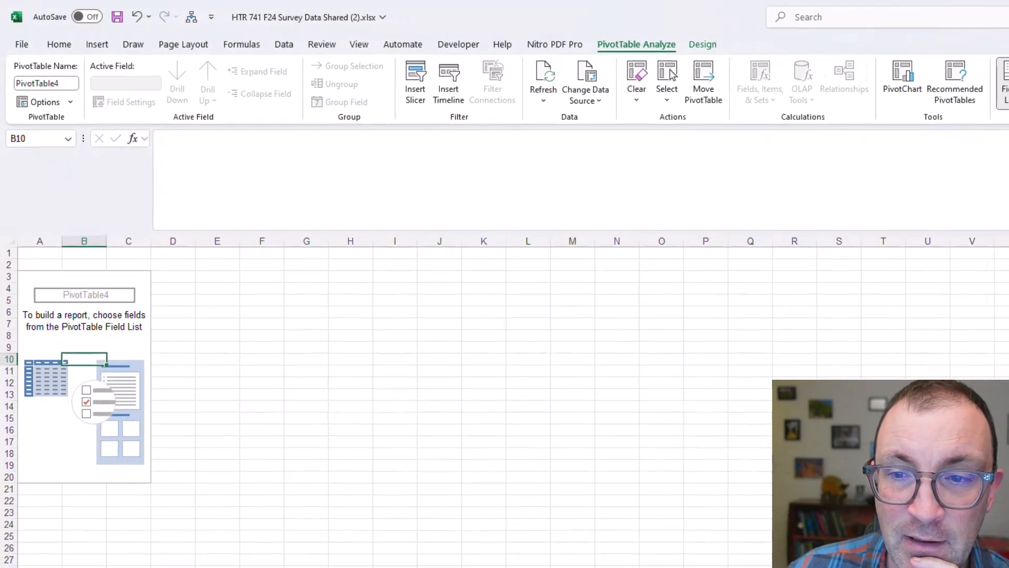
Search the PivotTable fields for "targ" and add Target Market to the Columns area
left_click(791, 212)
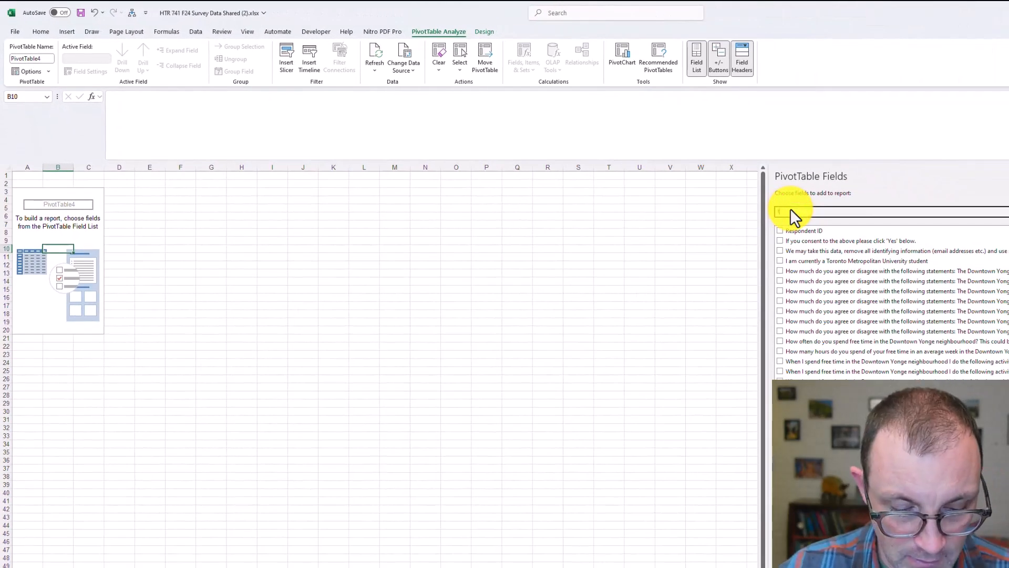
type("tarif")
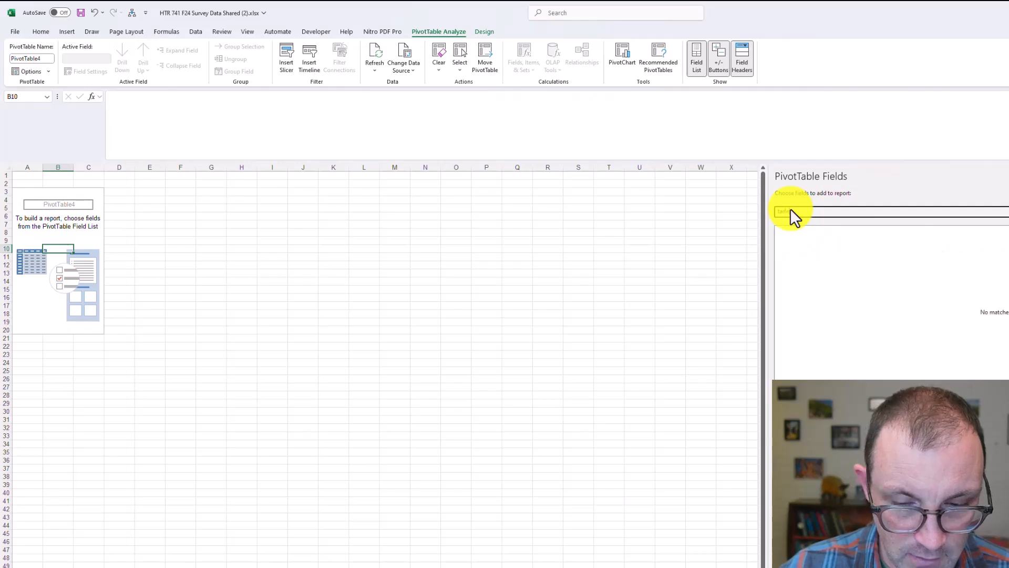
key("BackSpace")
key("BackSpace")
type("g")
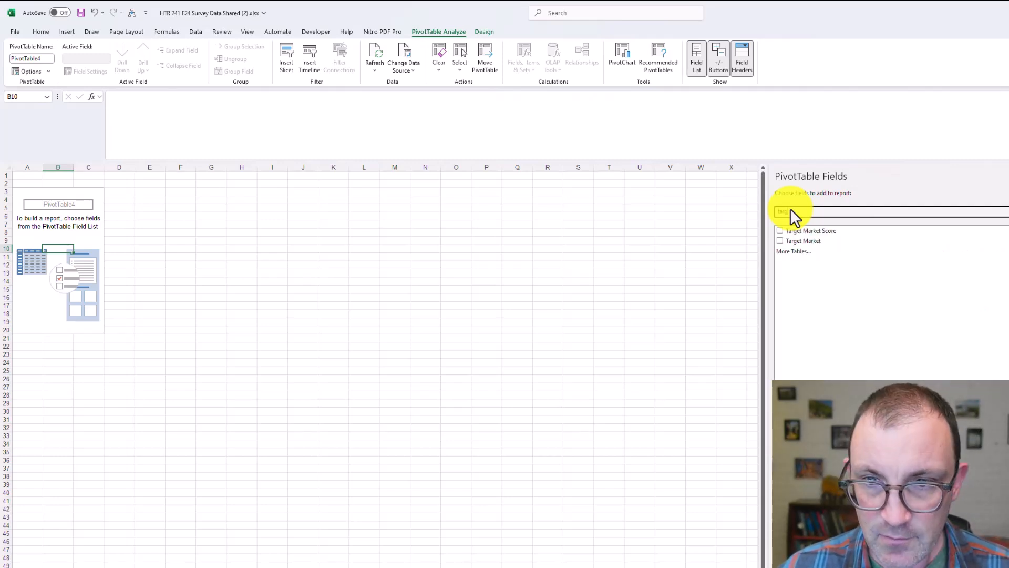
left_click(819, 242)
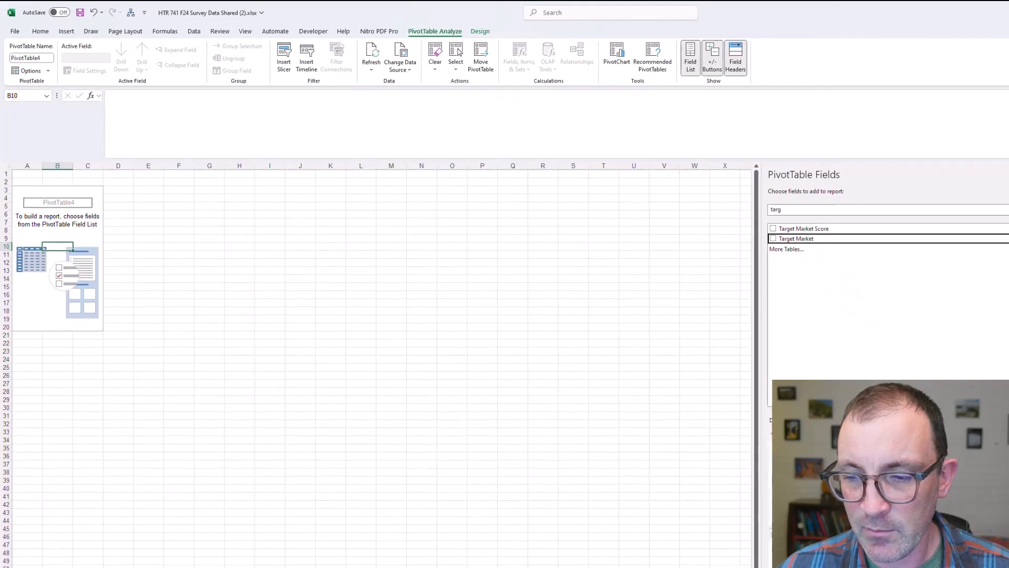
left_click_drag(819, 242, 921, 417)
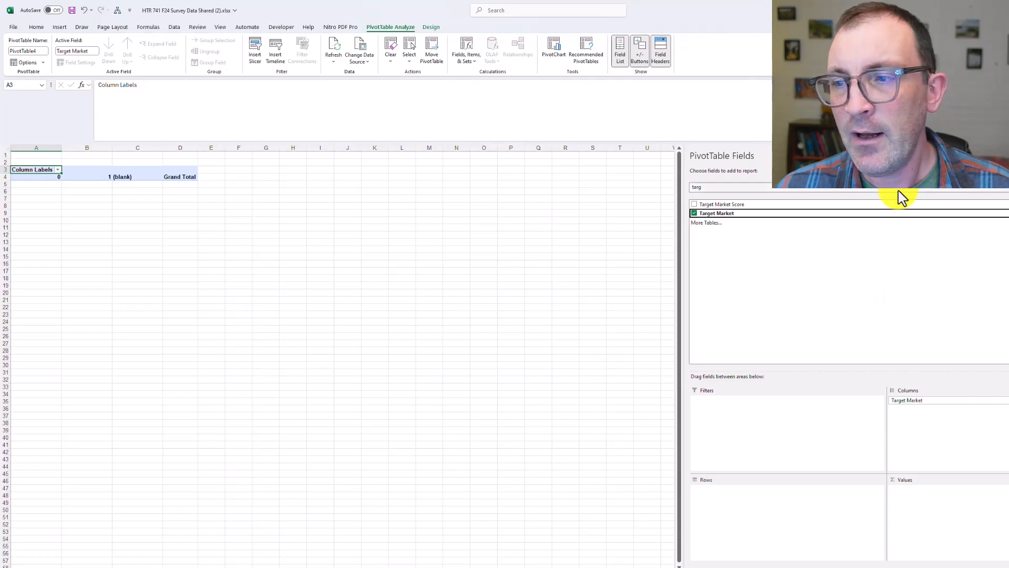
Clear the field search and add "Are you an International Student at Toronto Metropolitan University?" to both Rows and Values as a count
left_click(1004, 187)
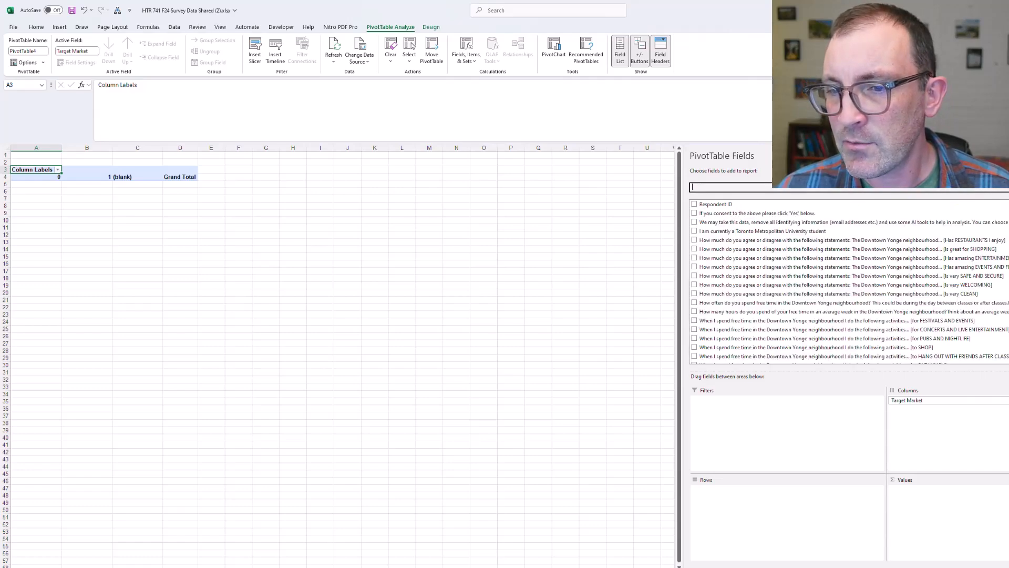
scroll(848, 282, "down", 10)
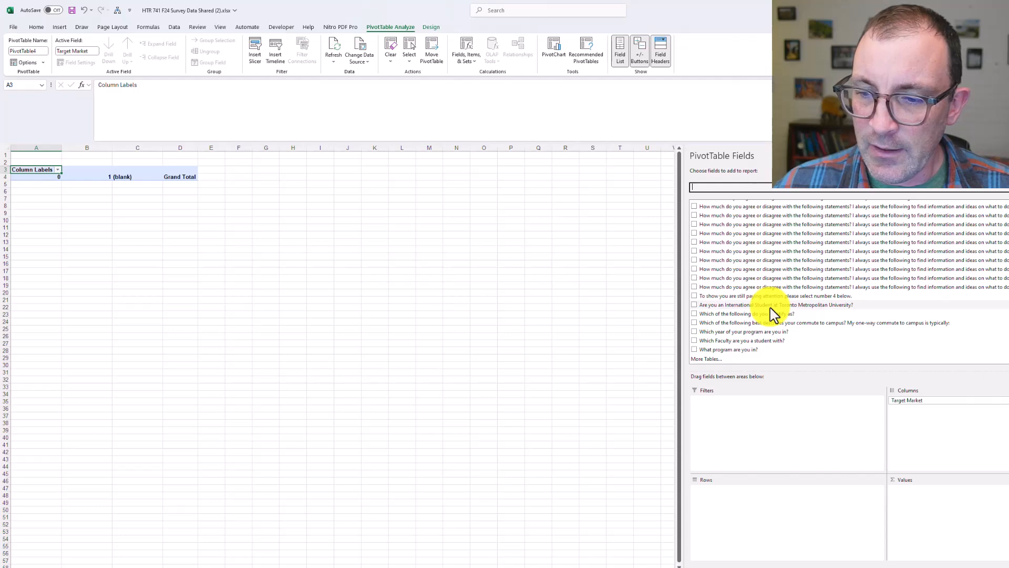
left_click_drag(772, 305, 824, 499)
left_click_drag(790, 304, 944, 503)
left_click(515, 328)
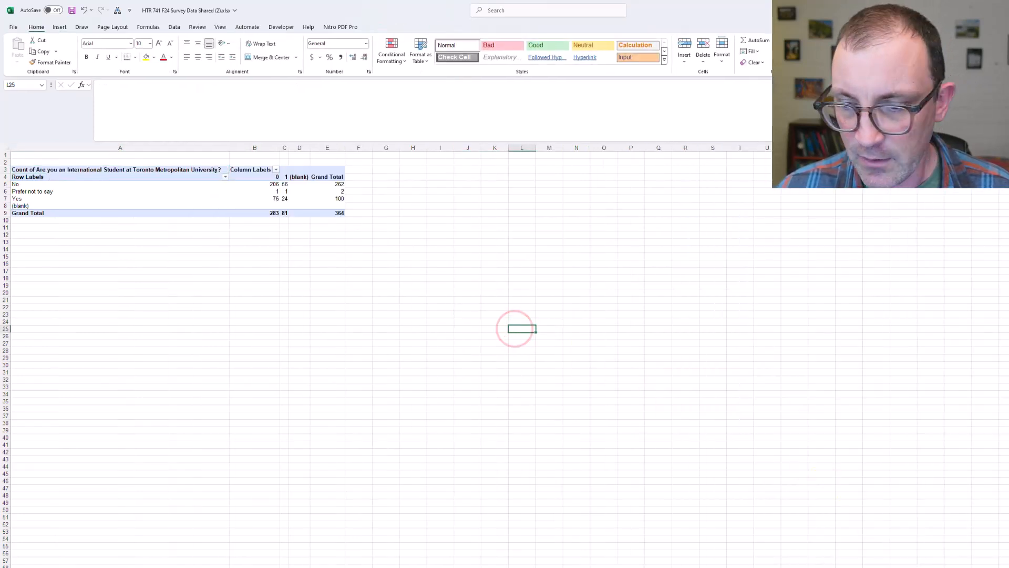
Examine the international student counts, comparing the grand totals with the Target Market columns 0 and 1
scroll(386, 358, "up", 7, "ctrl")
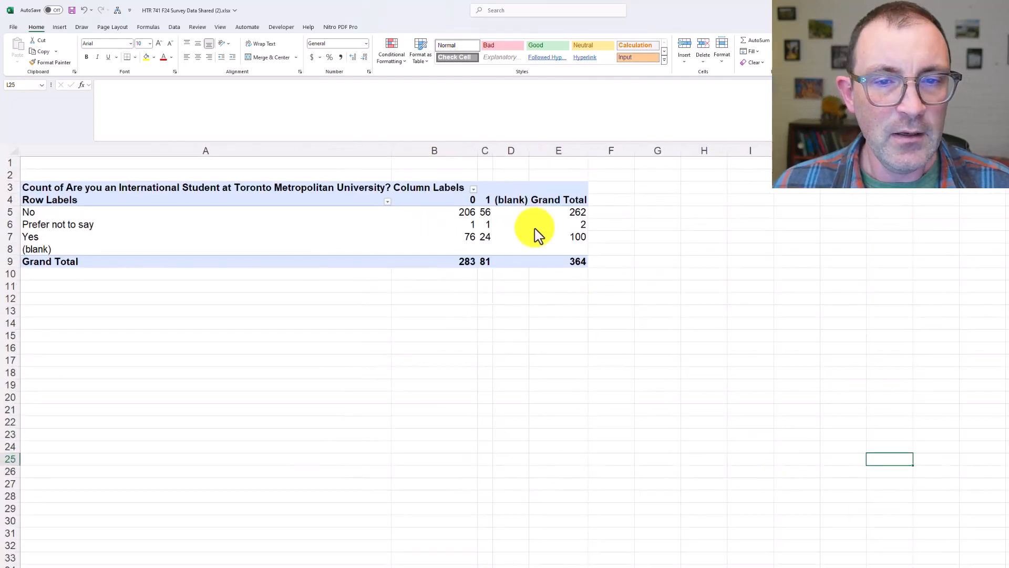
left_click(576, 262)
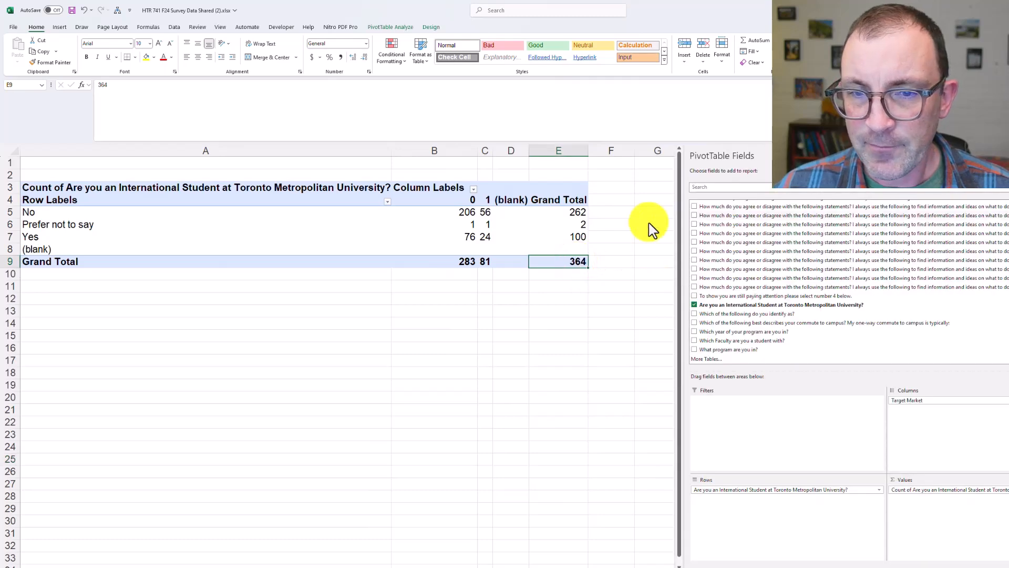
left_click(573, 211)
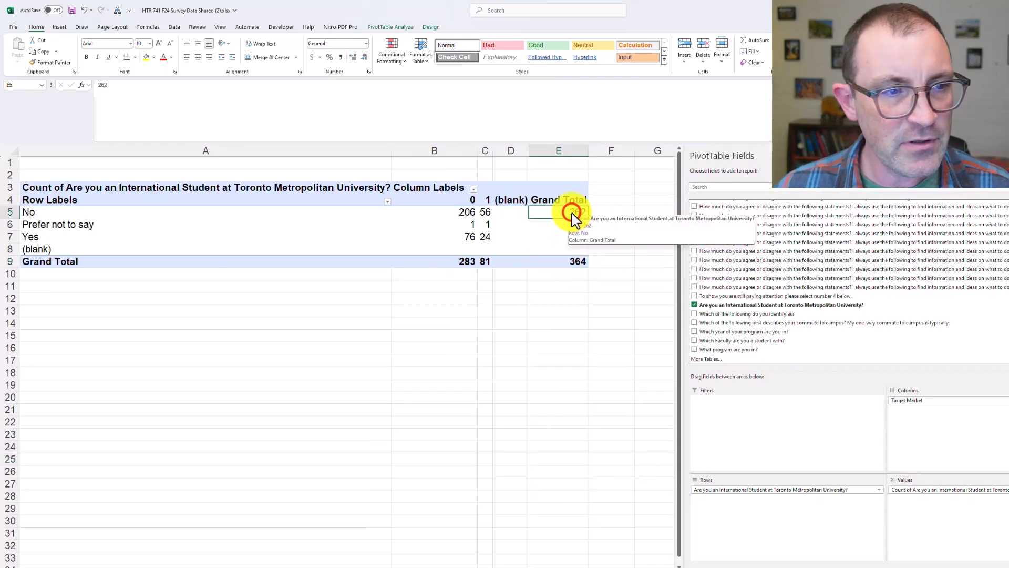
left_click(575, 238)
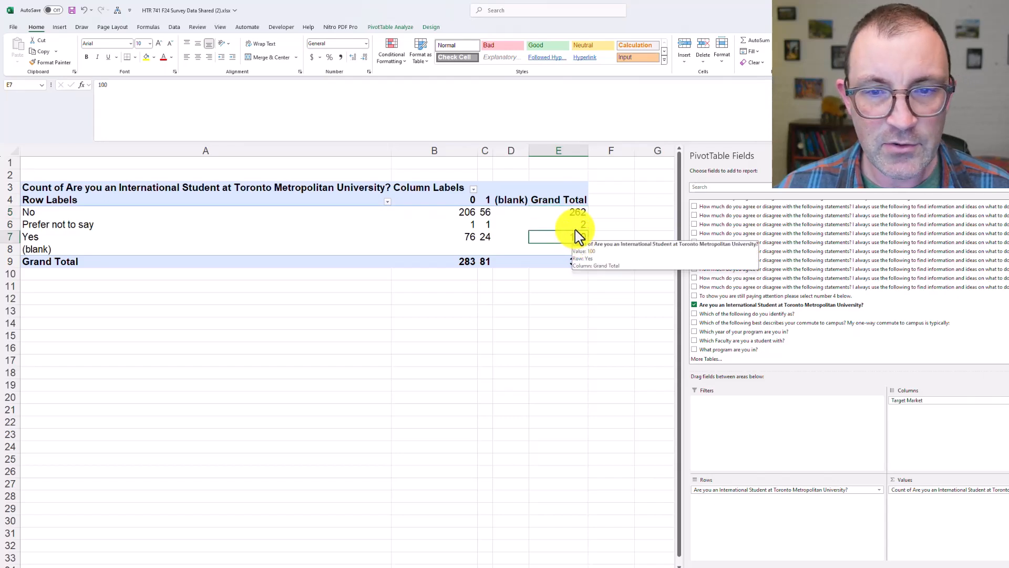
left_click(575, 226)
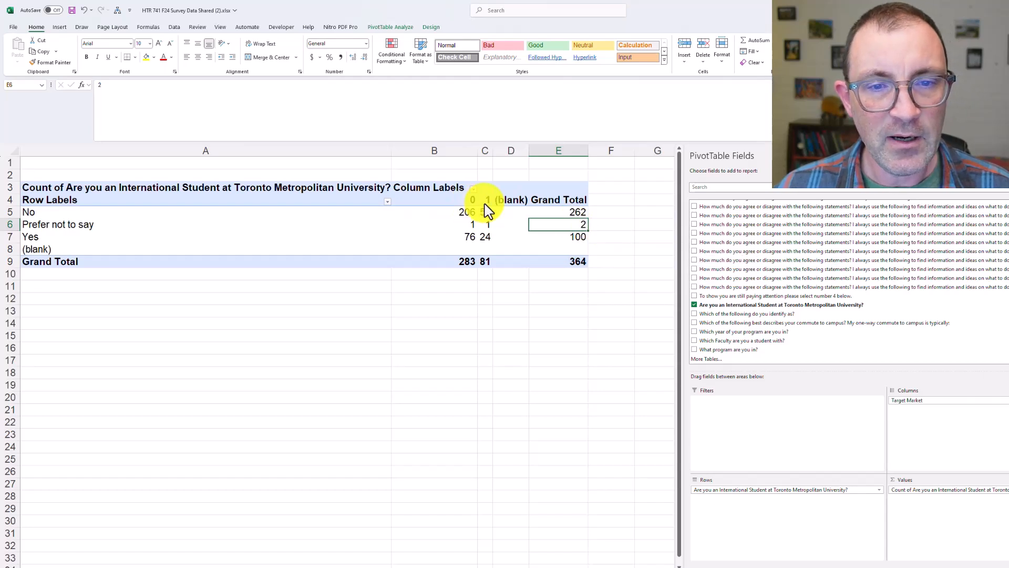
left_click(484, 261)
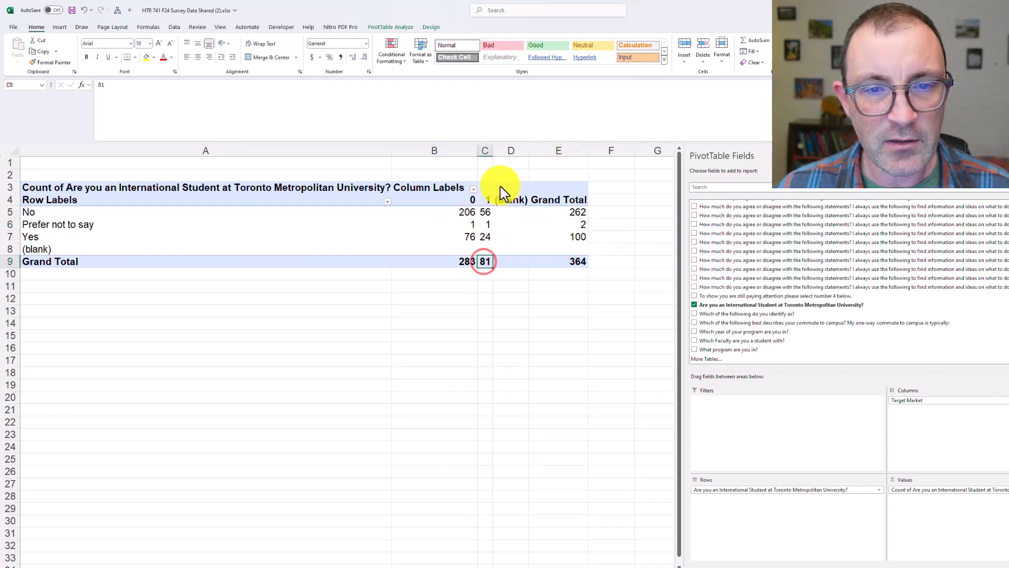
left_click(483, 151)
left_click(459, 153)
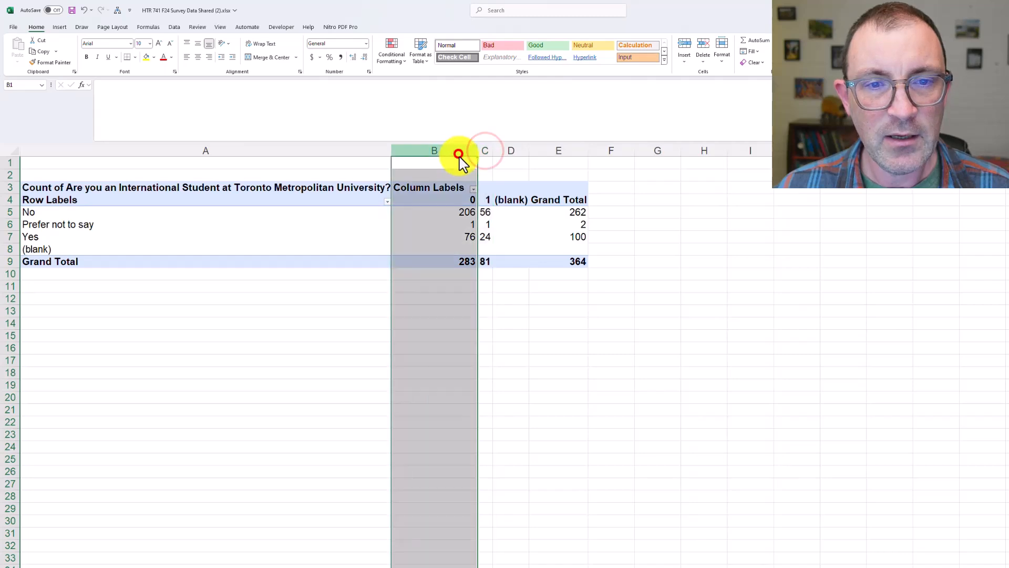
left_click(511, 284)
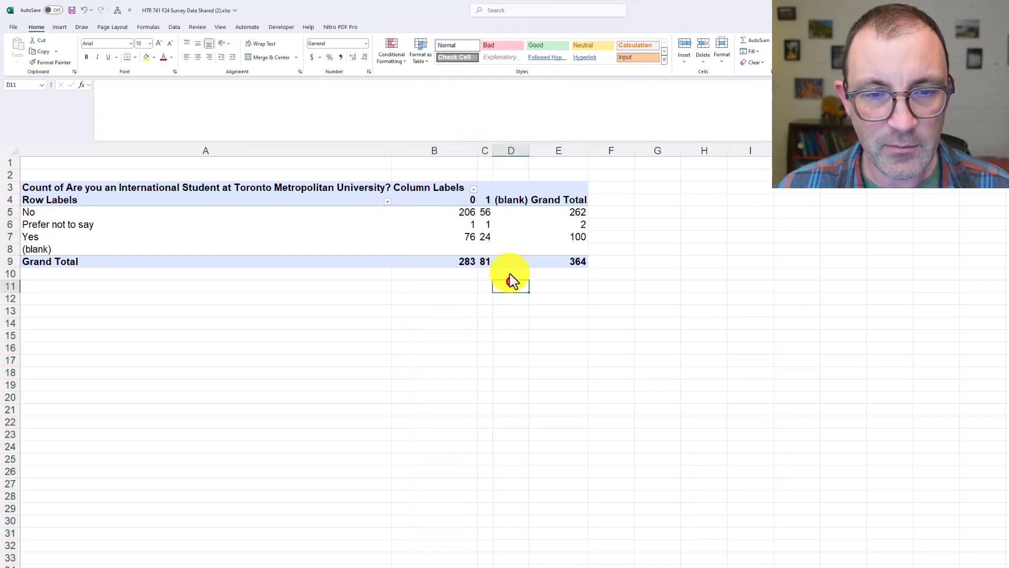
left_click(484, 237)
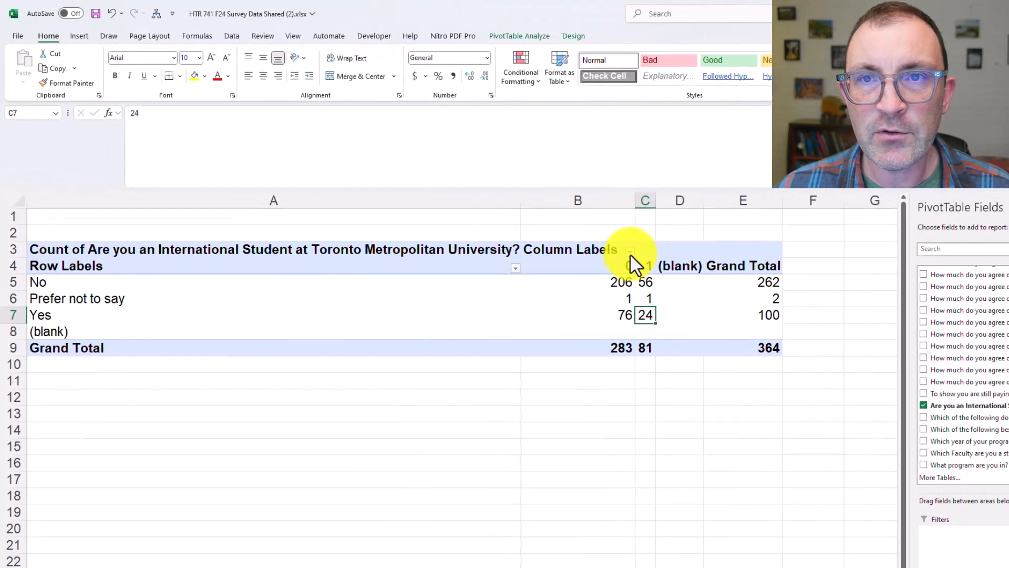
Filter the (blank) group out of the PivotTable's Target Market column labels
left_click(473, 188)
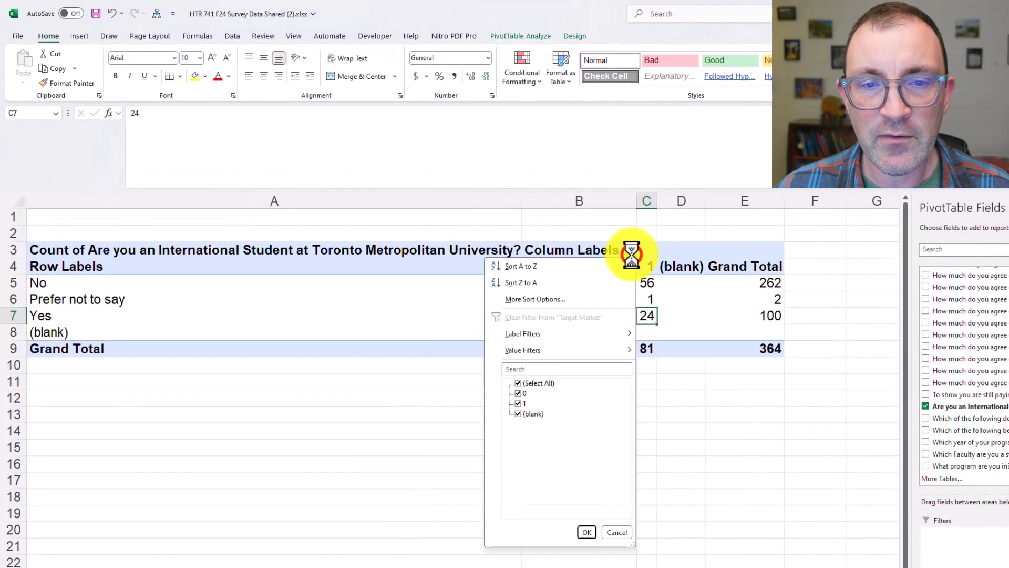
left_click(517, 415)
left_click(586, 532)
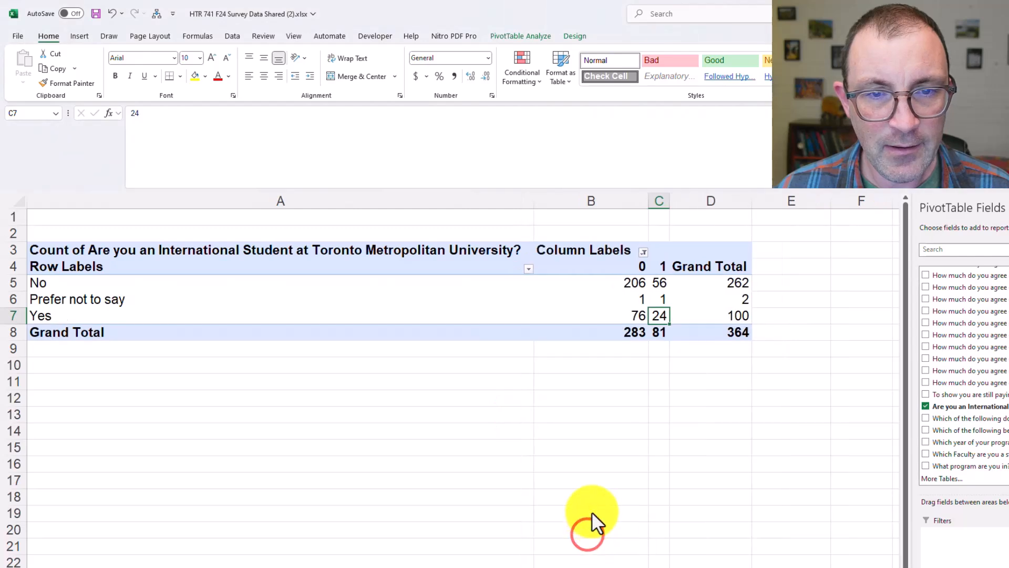
Filter the international student row labels to exclude Prefer not to say and (blank)
left_click(528, 268)
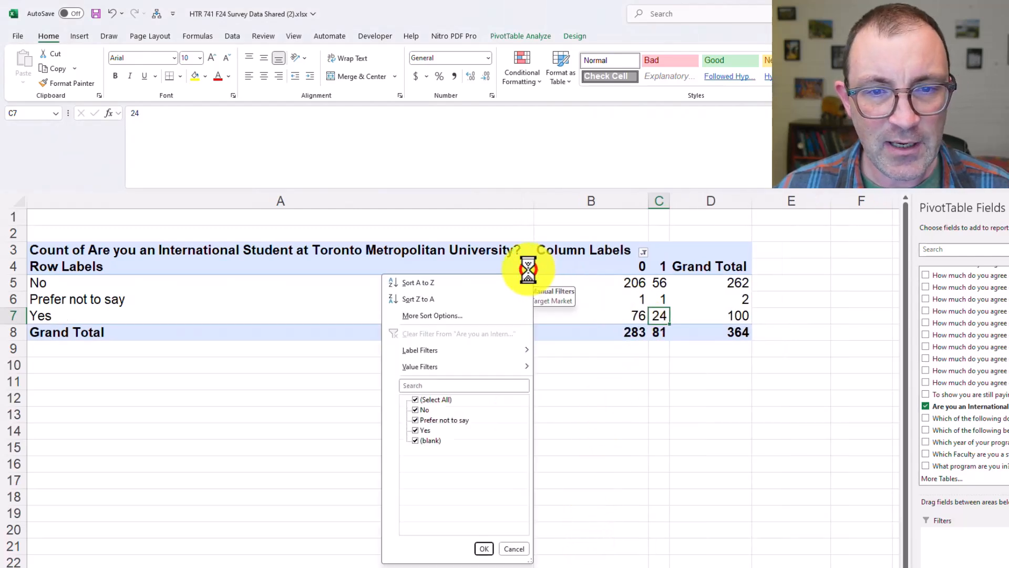
left_click(443, 421)
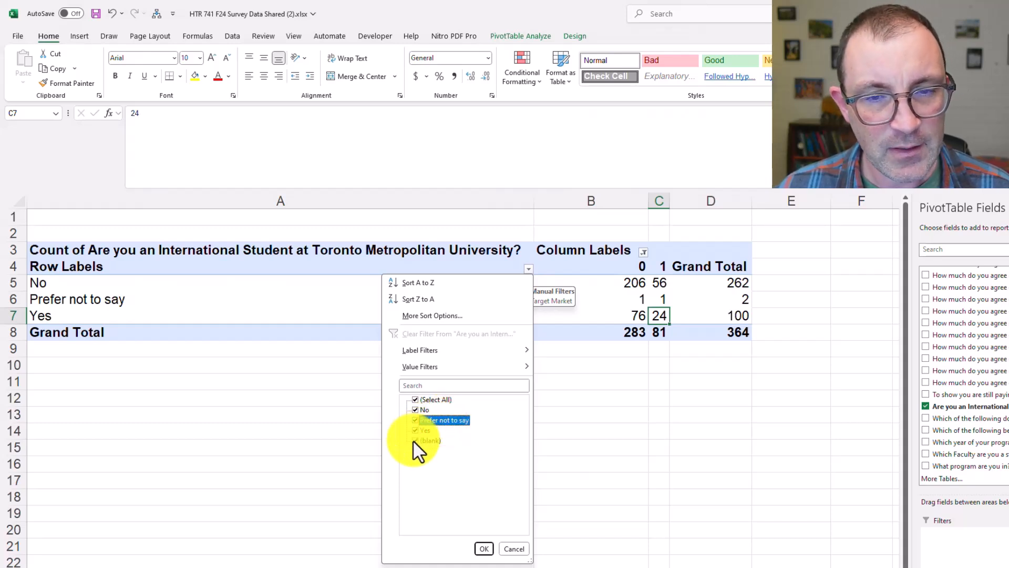
left_click(412, 439)
left_click(414, 419)
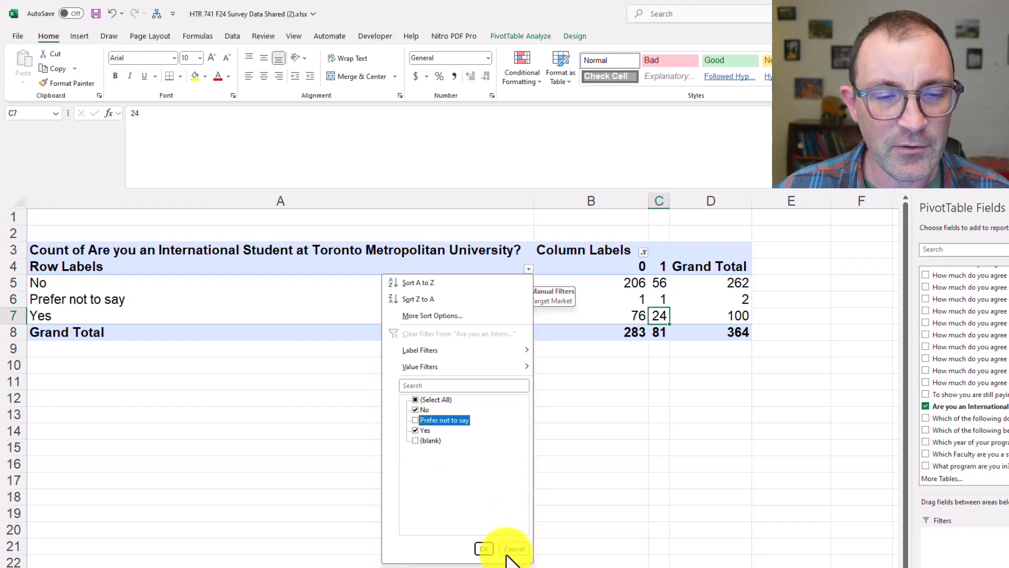
left_click(484, 549)
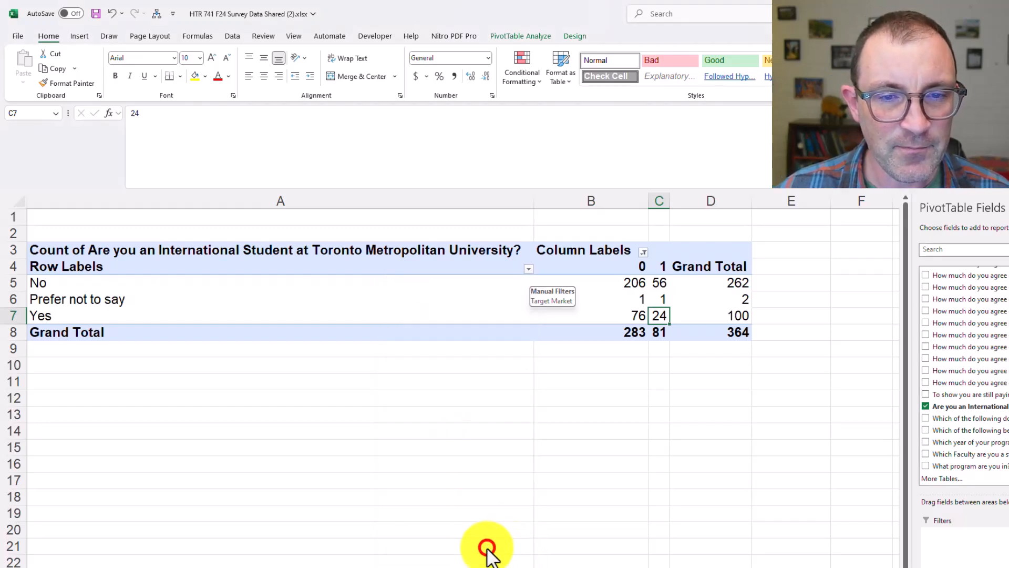
left_click(744, 415)
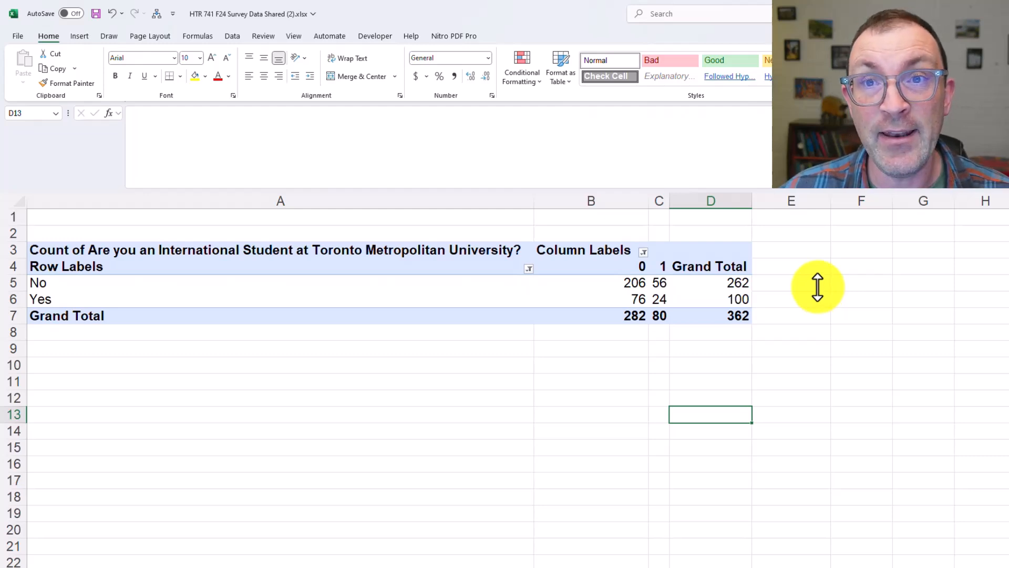
Show the PivotTable's international student counts as % of Grand Total
right_click(635, 293)
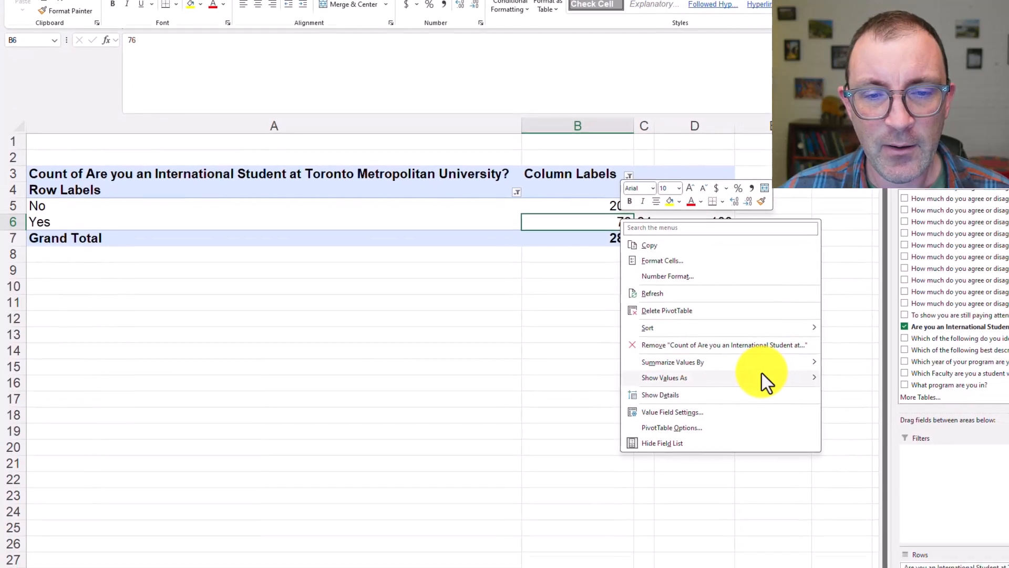
mouse_move(785, 458)
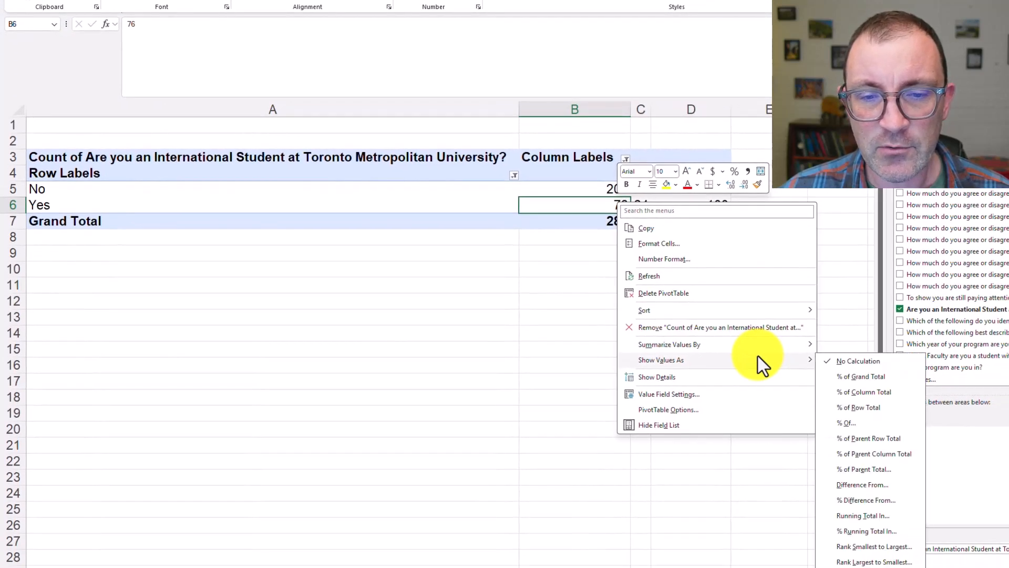
left_click(900, 380)
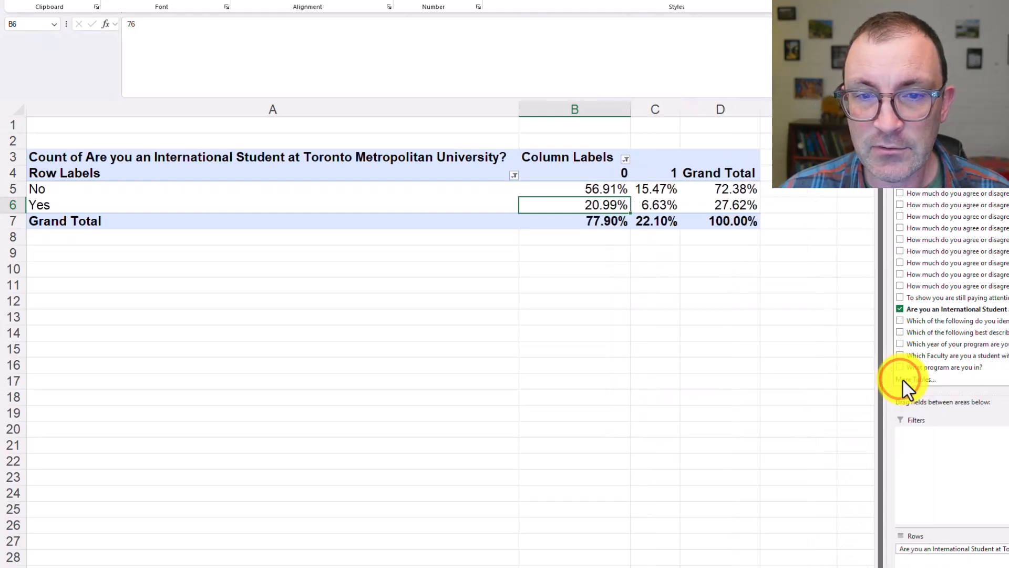
Examine the grand-total percentages for the No and Yes rows across Target Market columns 0 and 1
left_click(738, 222)
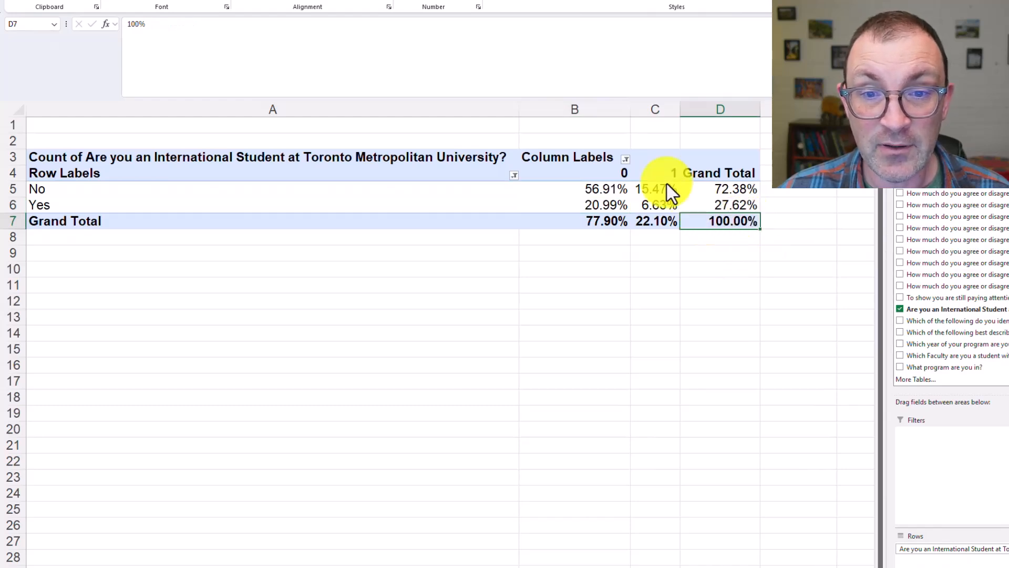
left_click(622, 190)
left_click(649, 190)
left_click(651, 206)
left_click(610, 207)
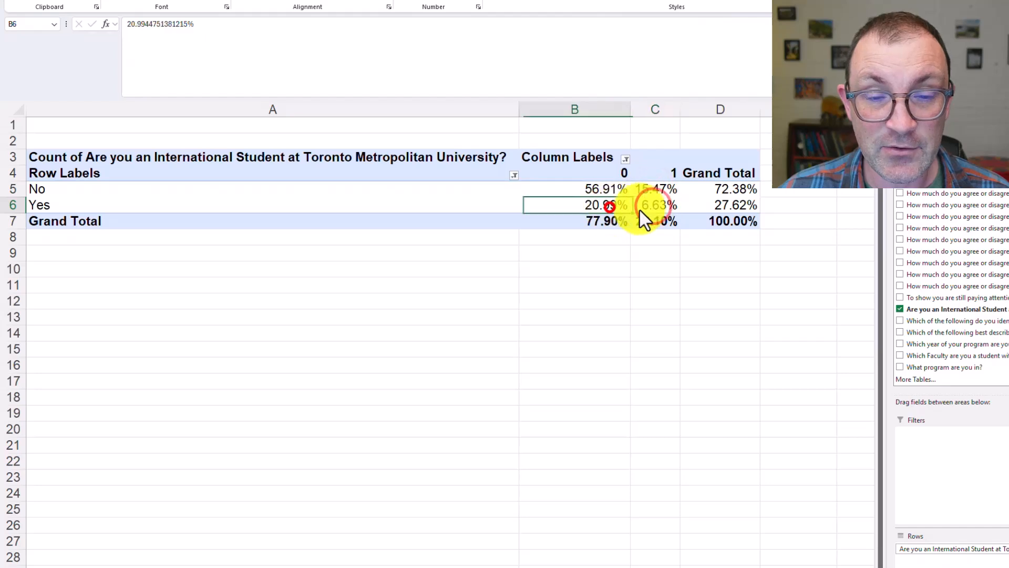
left_click(666, 207)
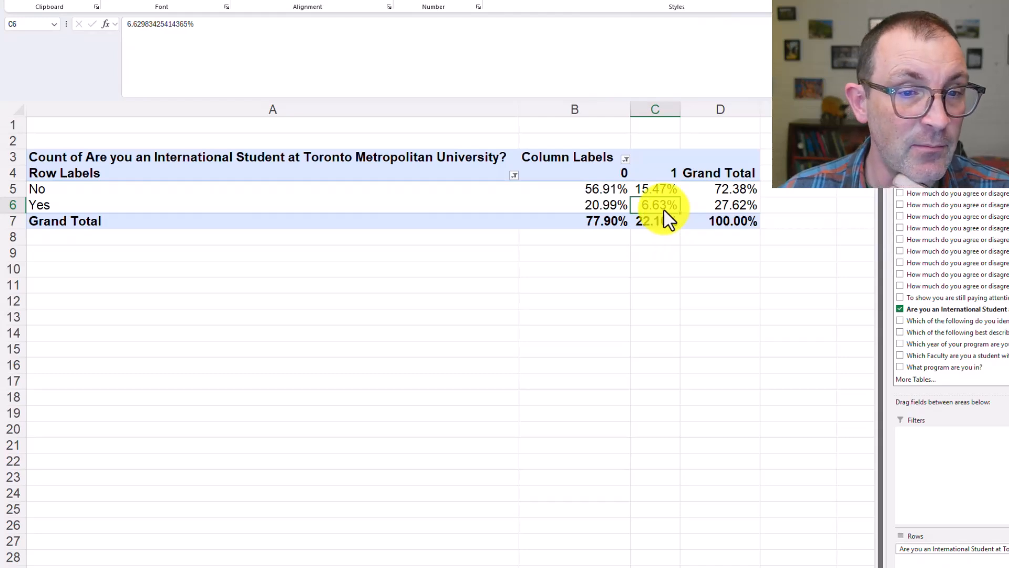
left_click(506, 207)
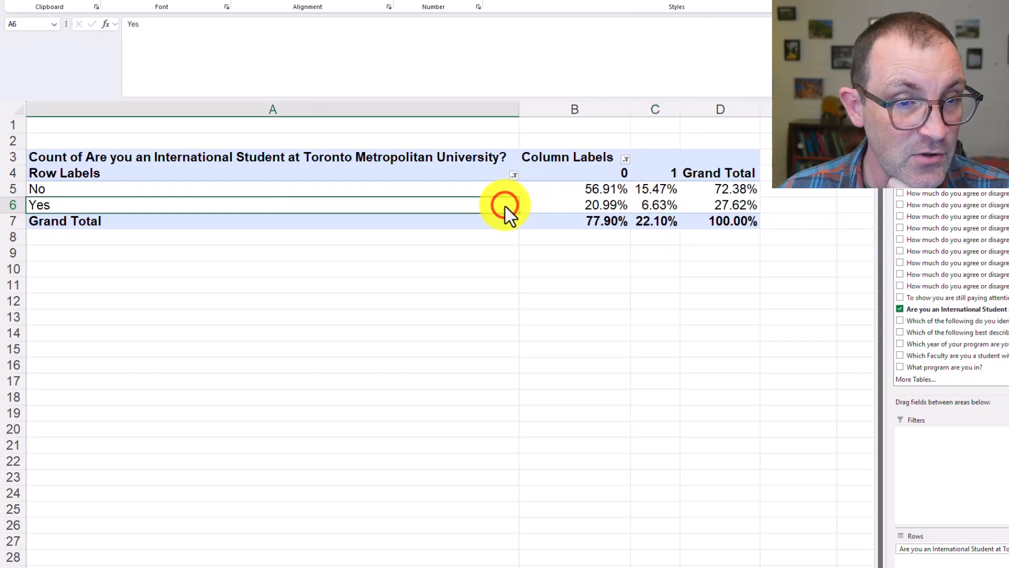
left_click(638, 205)
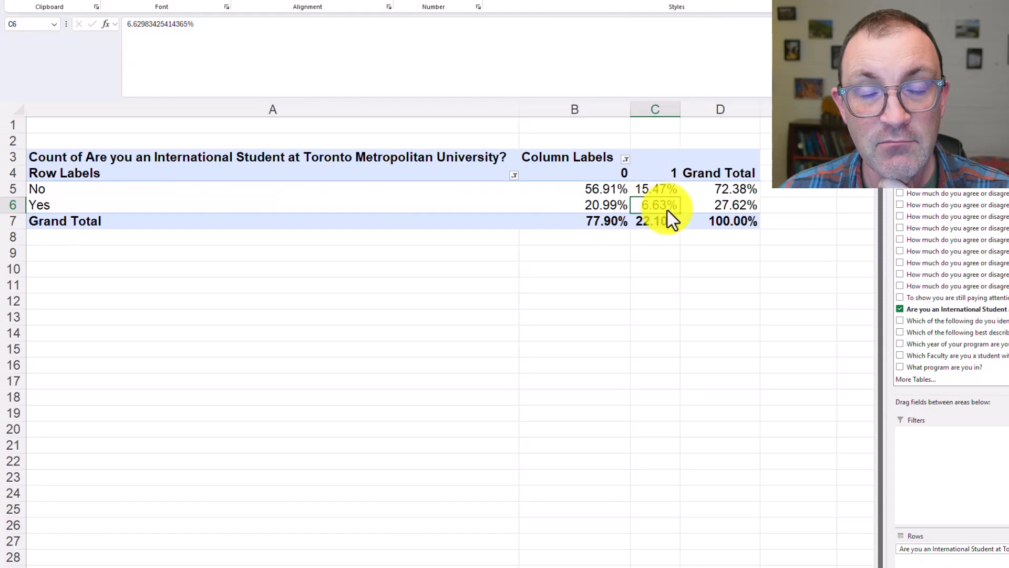
mouse_move(668, 210)
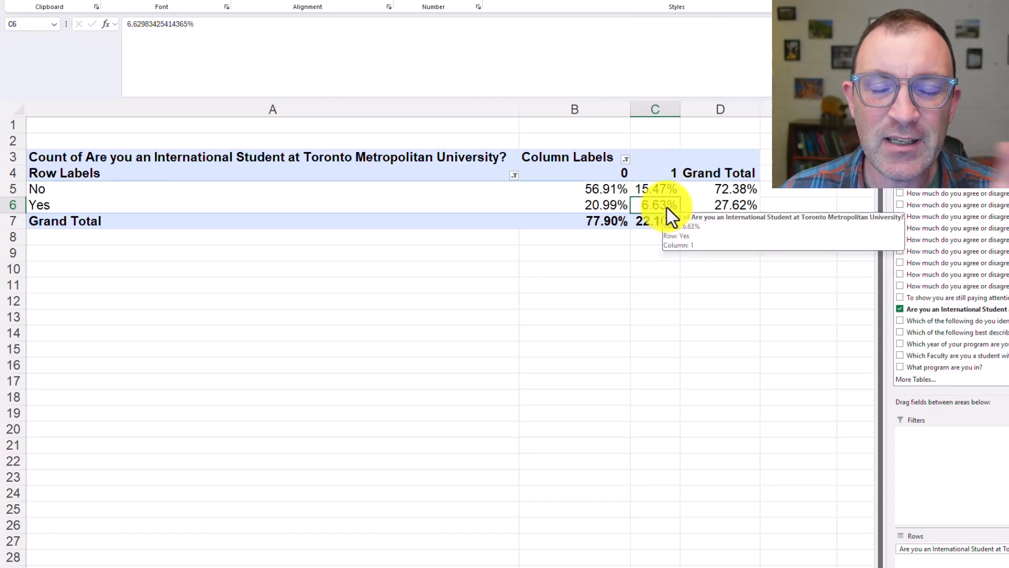
Show the PivotTable values as % of Row Total and compare the Target Market shares in the No and Yes rows
right_click(666, 207)
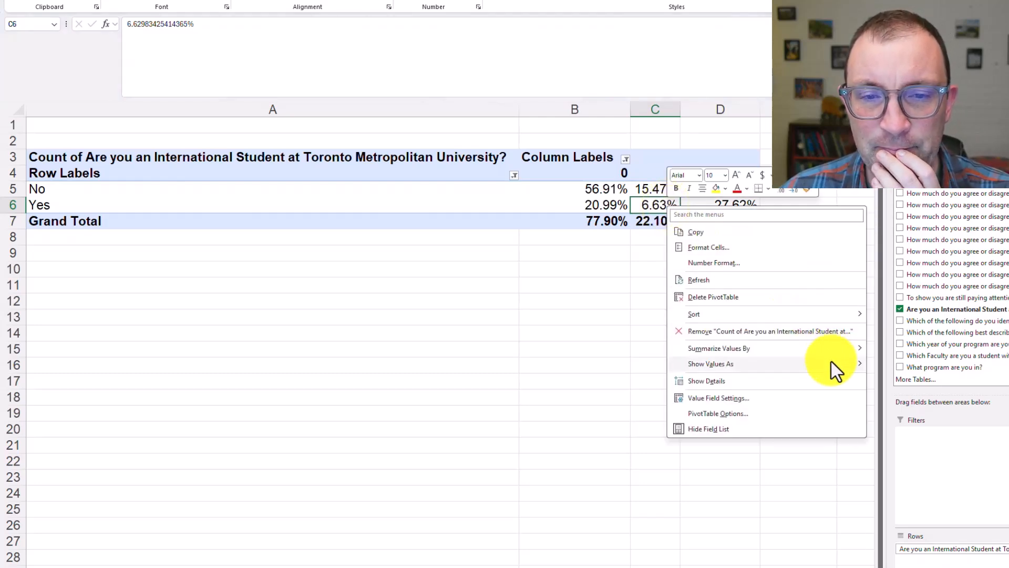
mouse_move(832, 362)
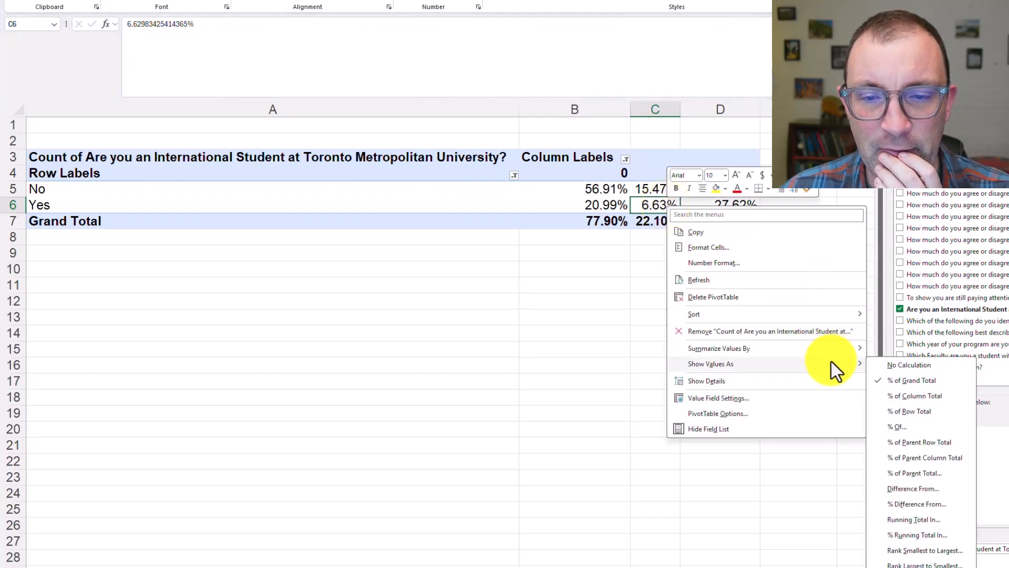
left_click(933, 410)
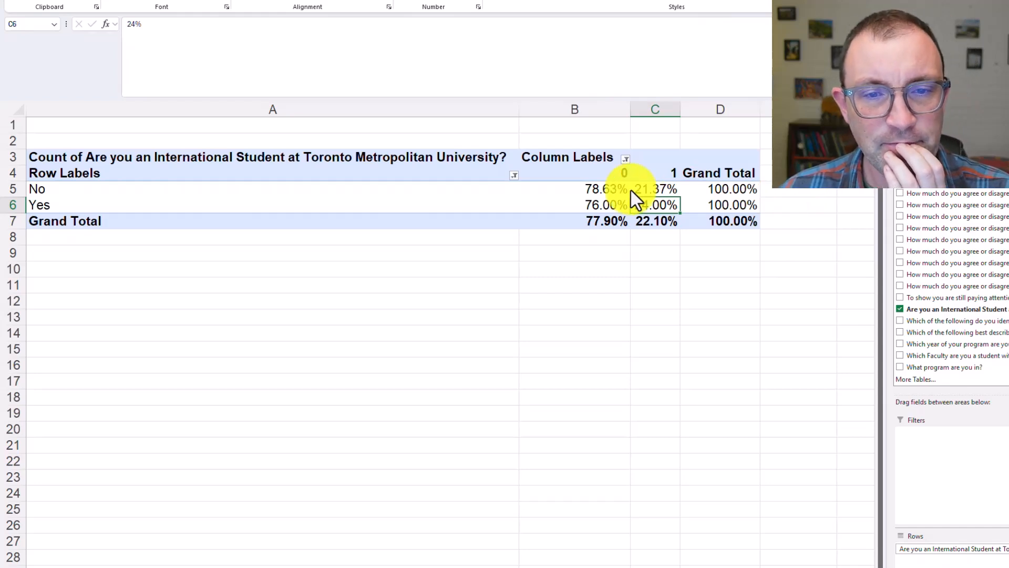
left_click_drag(717, 191, 494, 185)
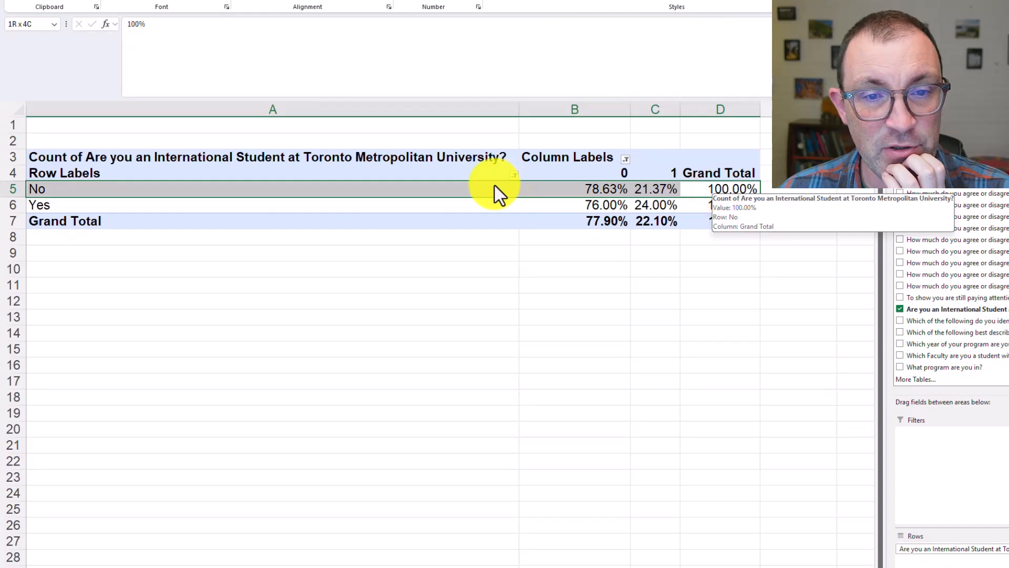
left_click(651, 188)
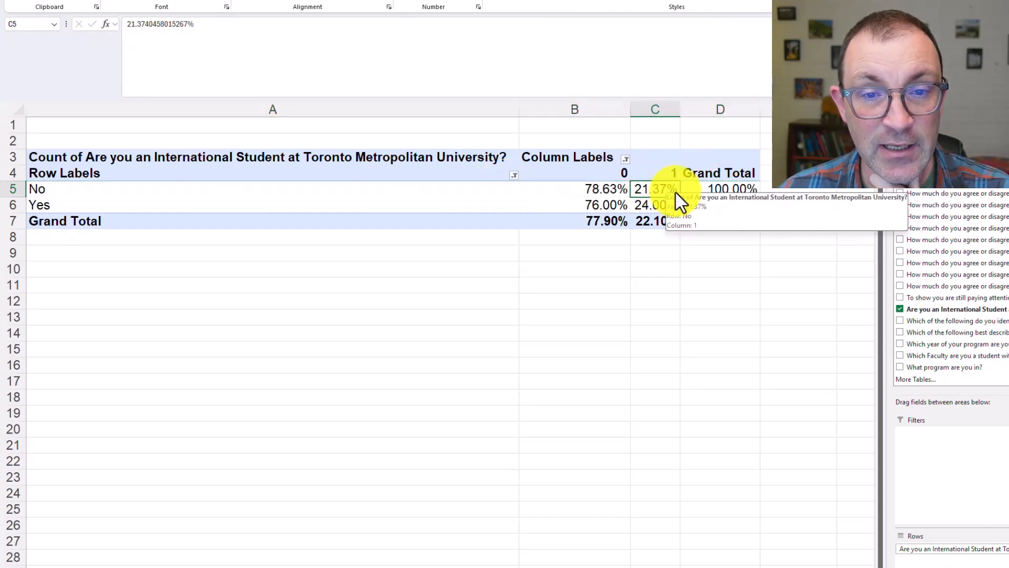
left_click(655, 207)
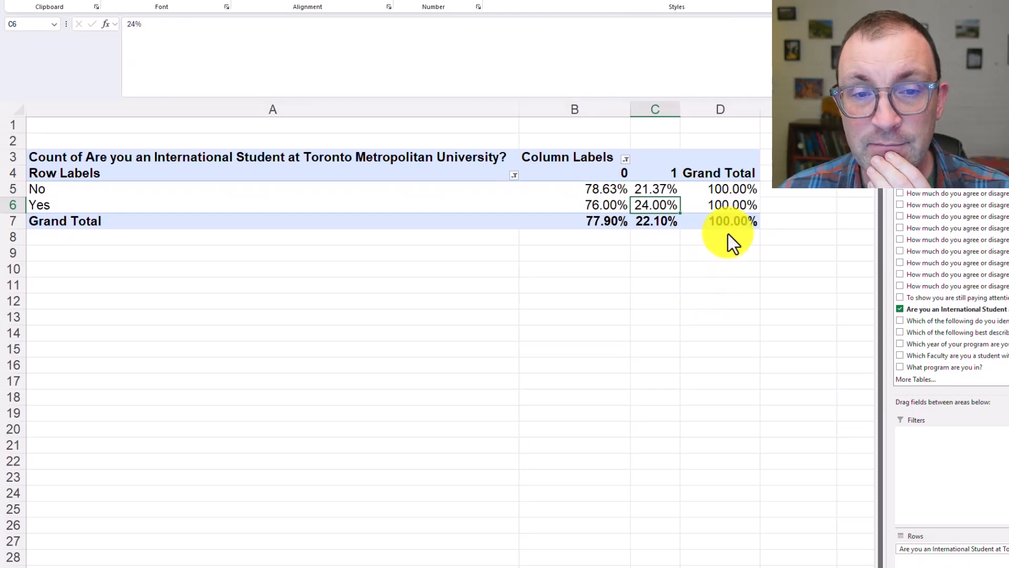
Show the PivotTable values as % of Column Total and compare the Yes percentages of Target Market columns 0 and 1
right_click(723, 193)
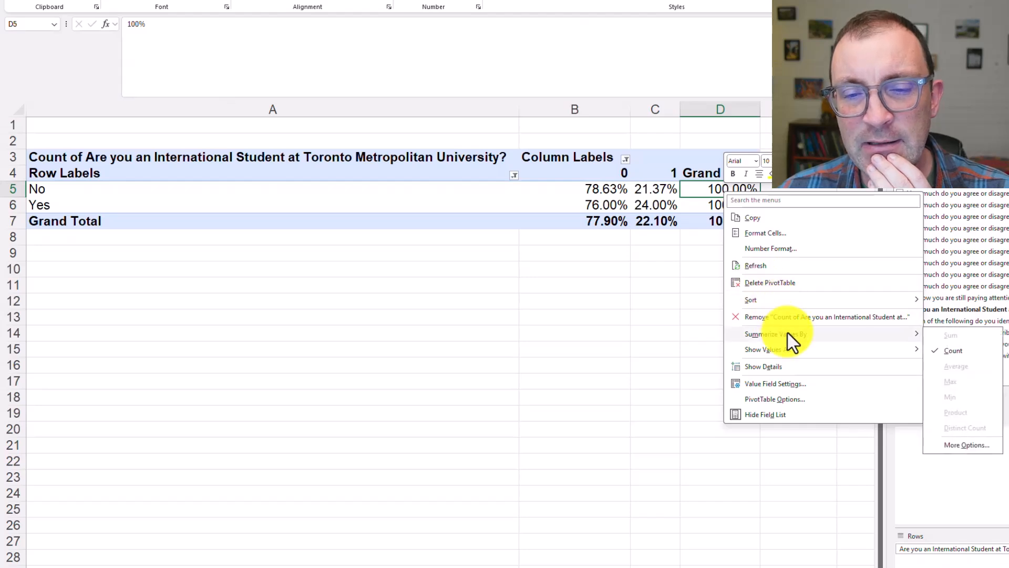
mouse_move(901, 349)
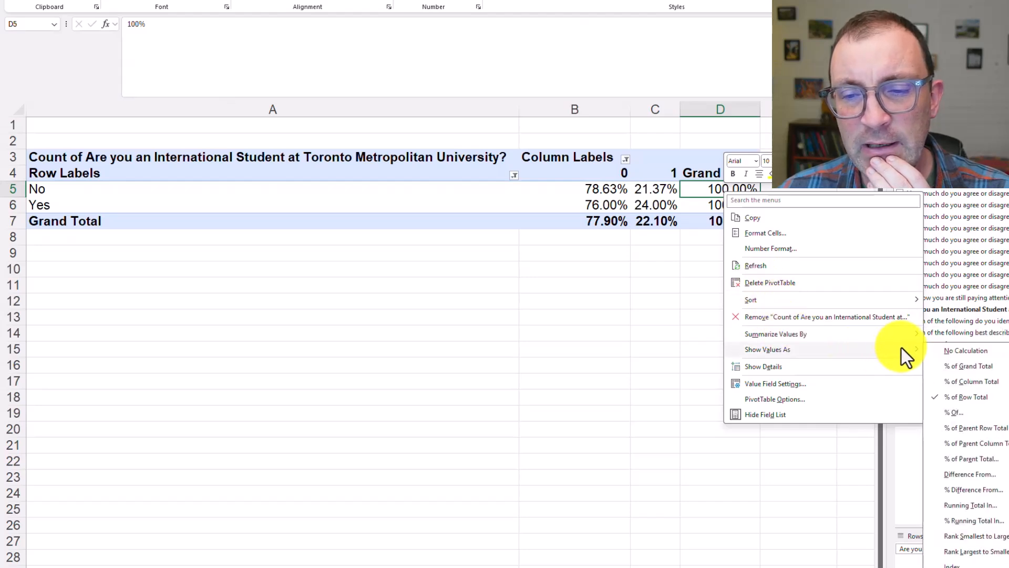
left_click(1003, 385)
left_click(675, 284)
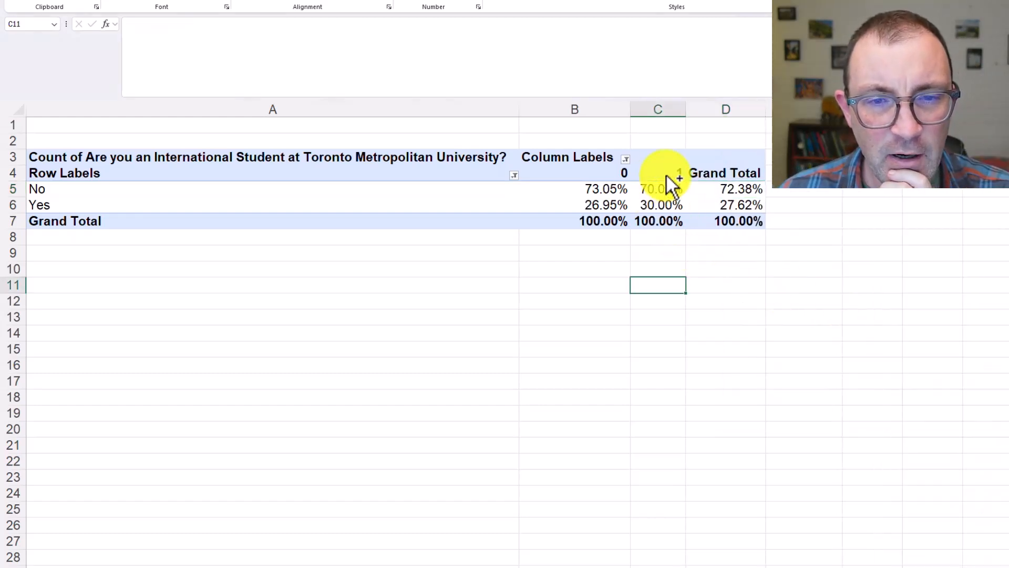
left_click(661, 206)
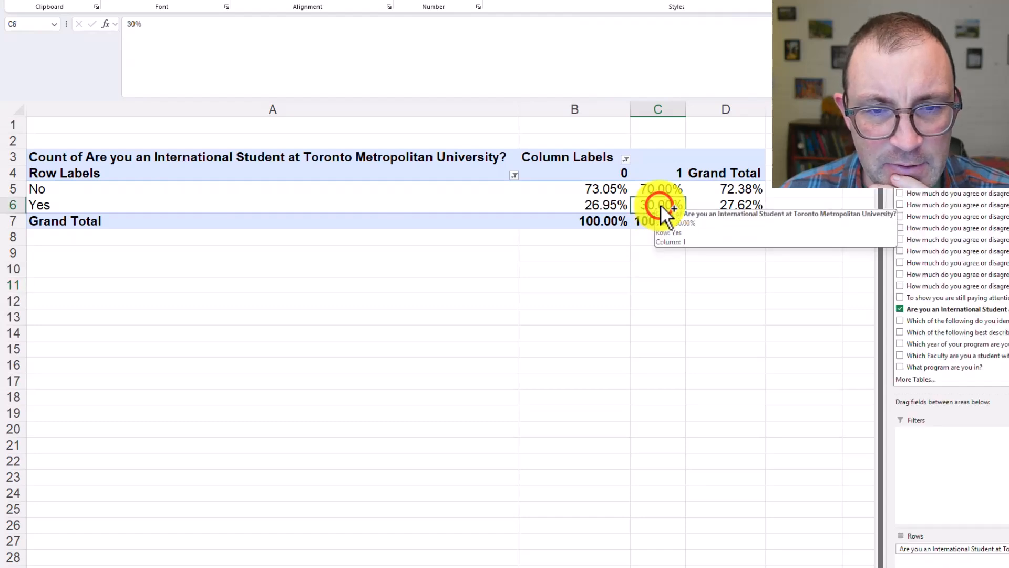
left_click(599, 206)
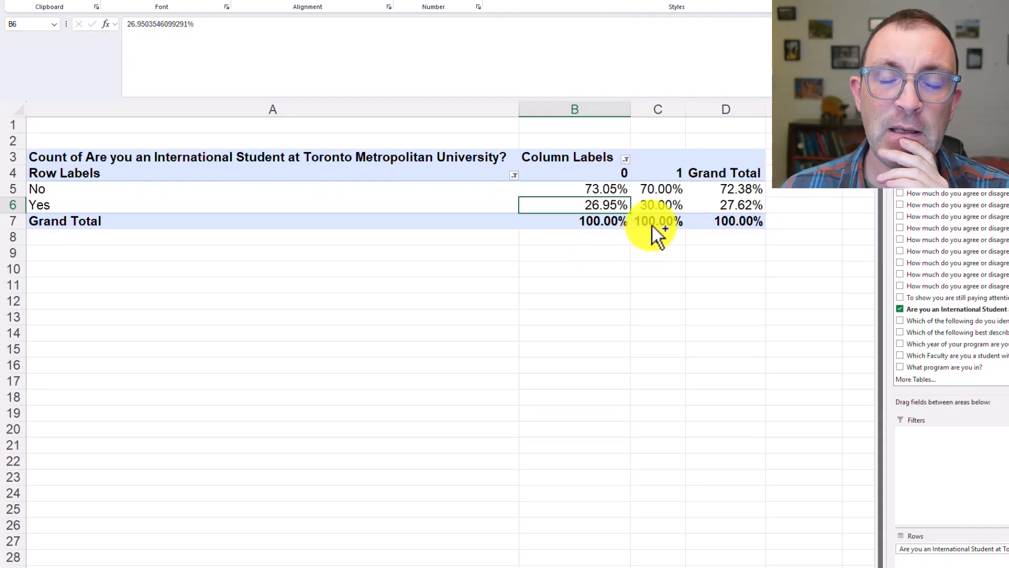
mouse_move(663, 206)
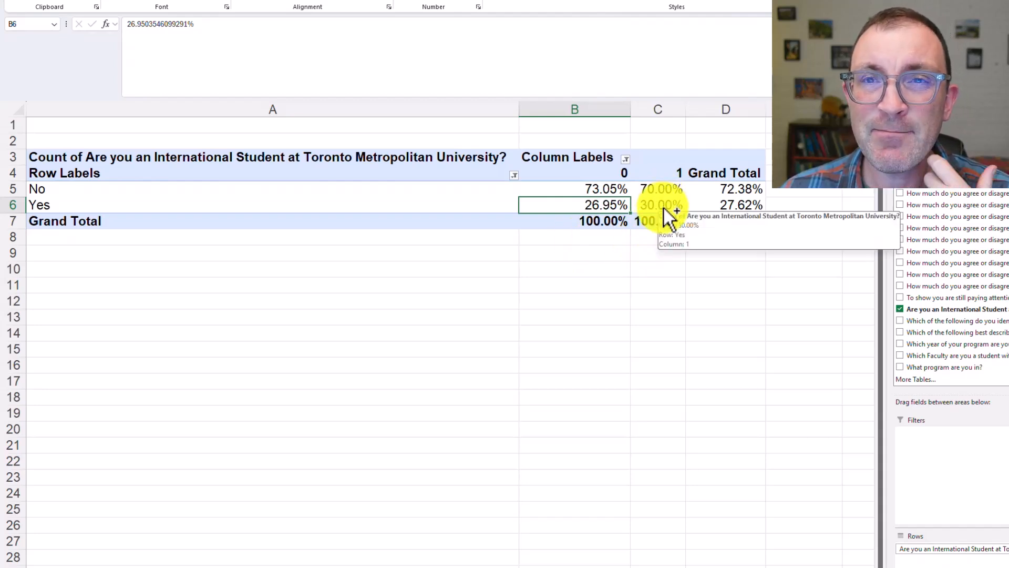
left_click(616, 284)
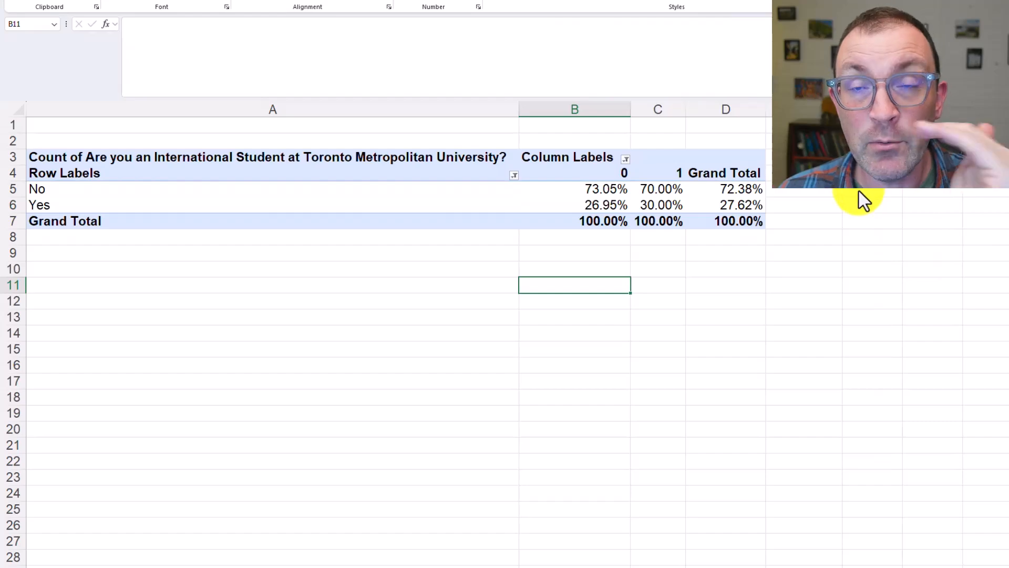
Start a summary table beside the PivotTable with the headers Target Market in H4 and Others in I4
left_click(747, 193)
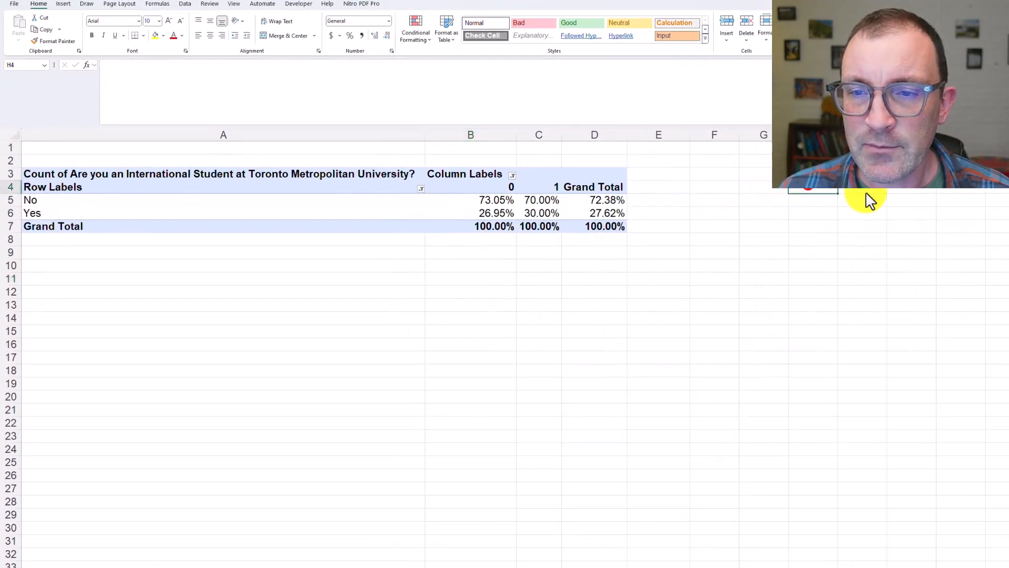
type("Target Market")
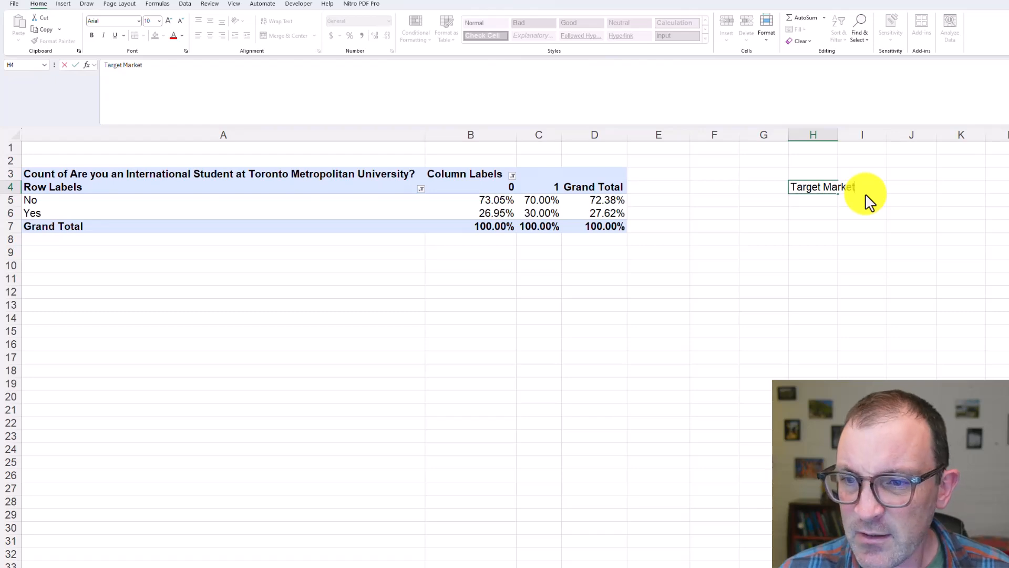
key("Tab")
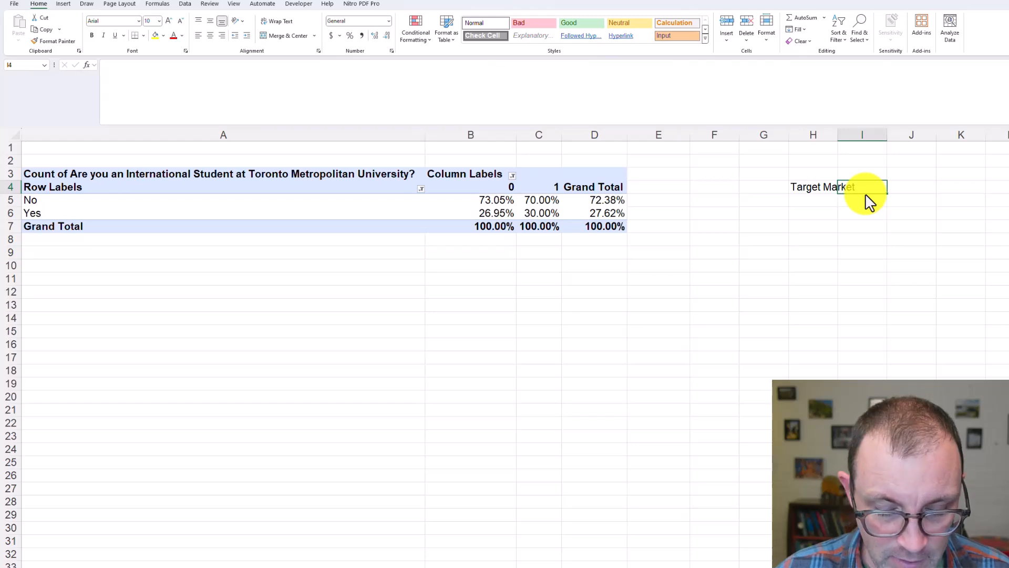
type("Others")
key("Tab")
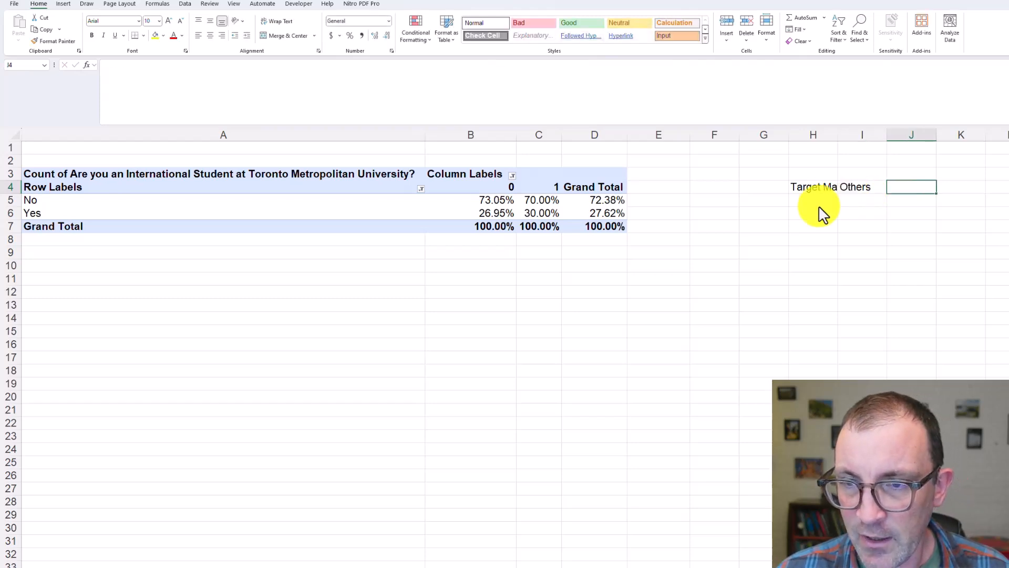
Enter the row label International Students in G5 of the summary table
left_click(747, 199)
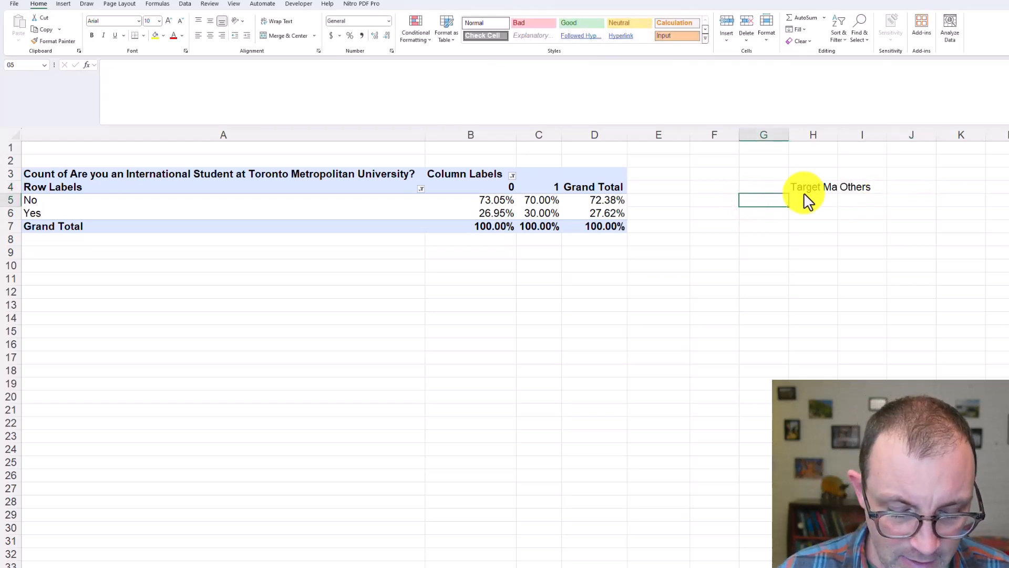
type("International")
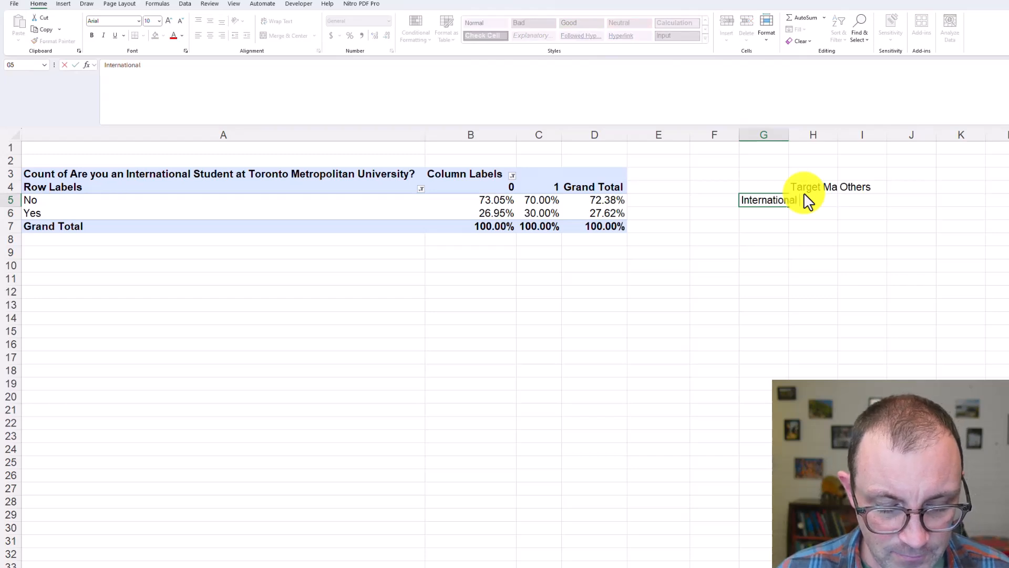
type(" Students")
key("Tab")
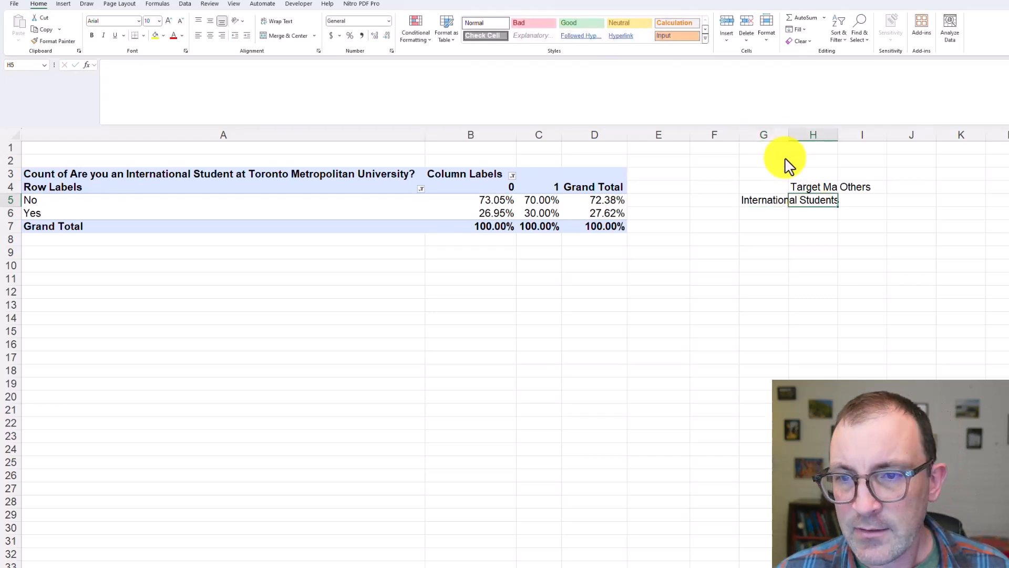
Fit columns G and H to their contents and enter 30.00% in H5 as the International Students share for Target Market
double_click(788, 135)
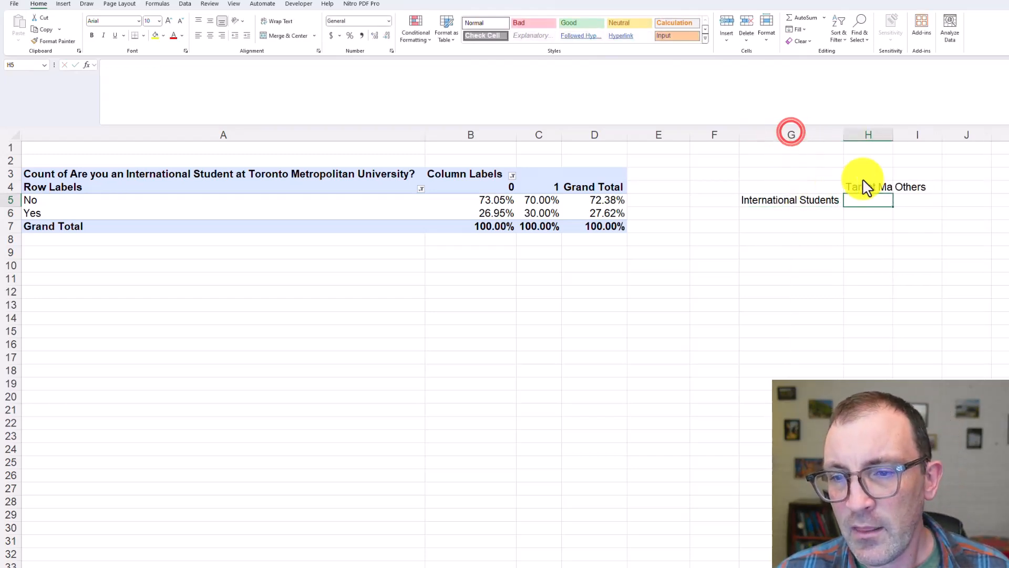
double_click(891, 135)
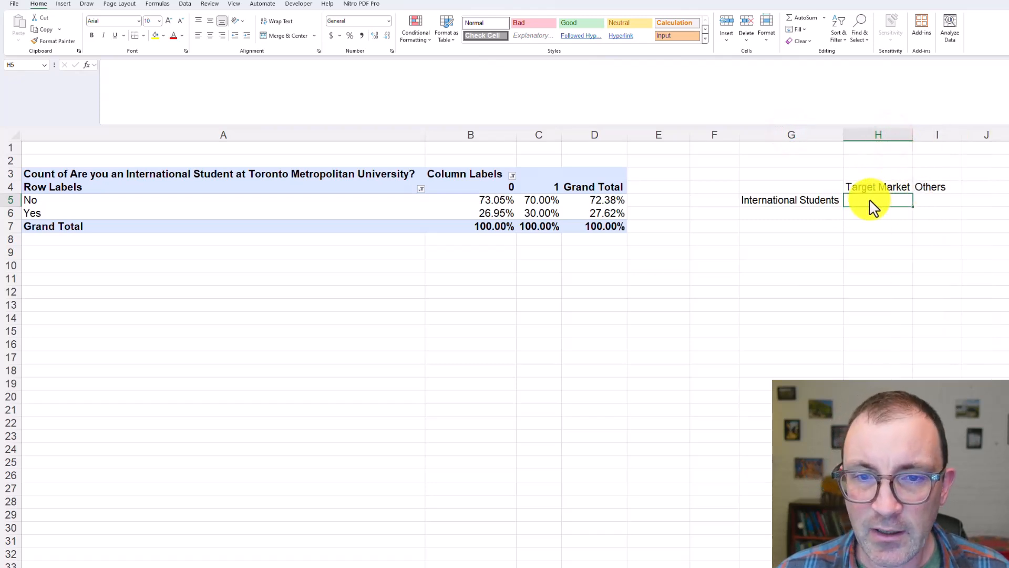
left_click(554, 188)
left_click(549, 212)
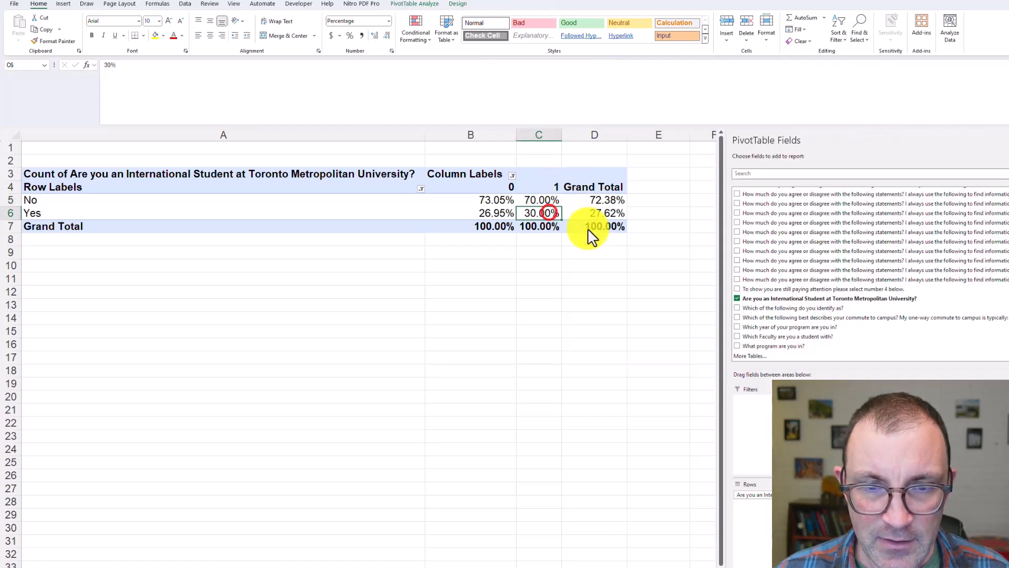
left_click(613, 255)
left_click(865, 202)
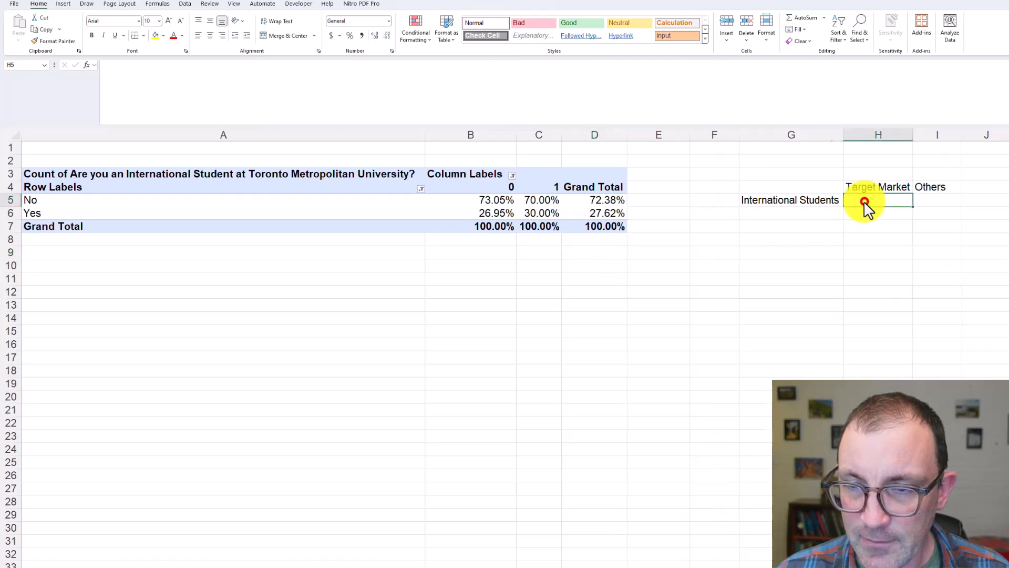
type("30.")
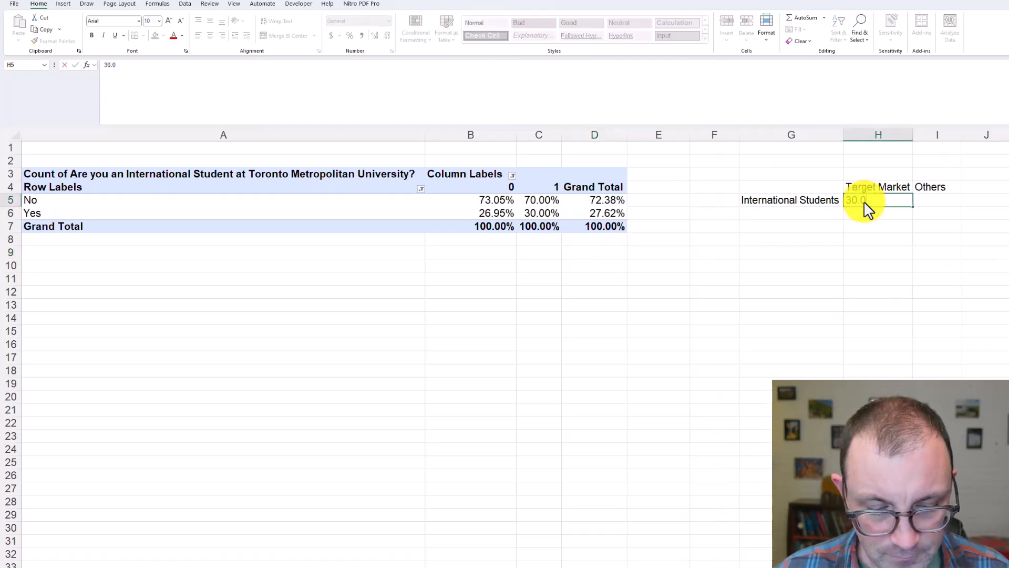
type("00%")
key("Return")
Enter 26.95% in I5 as the International Students share for Others
key("Up")
key("Right")
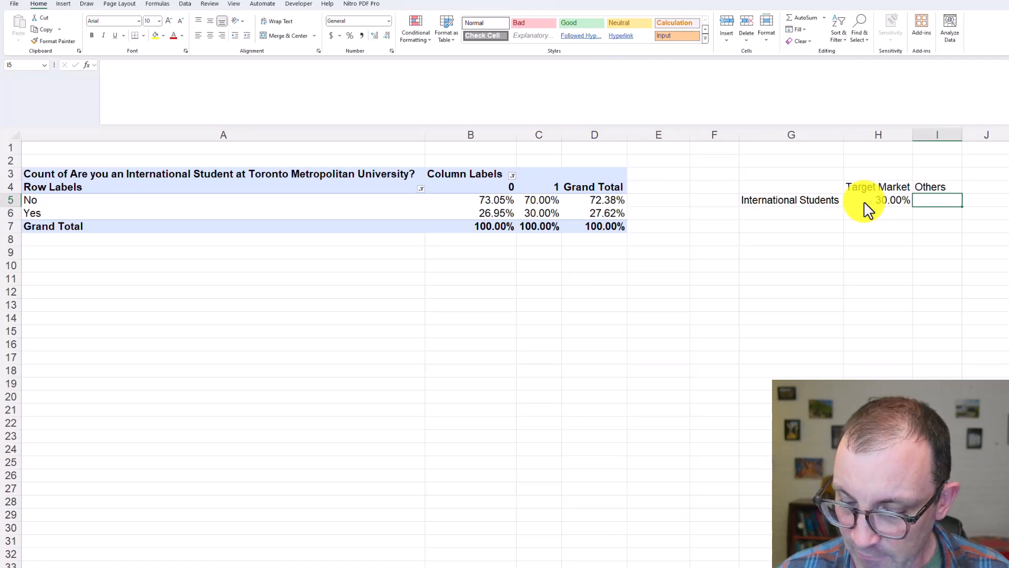
type("26.95")
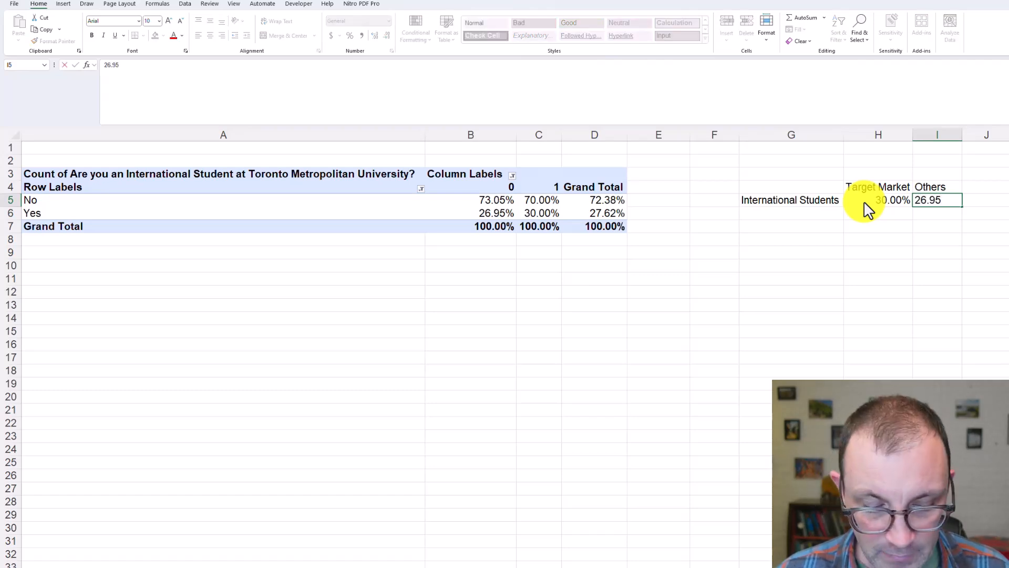
key("Return")
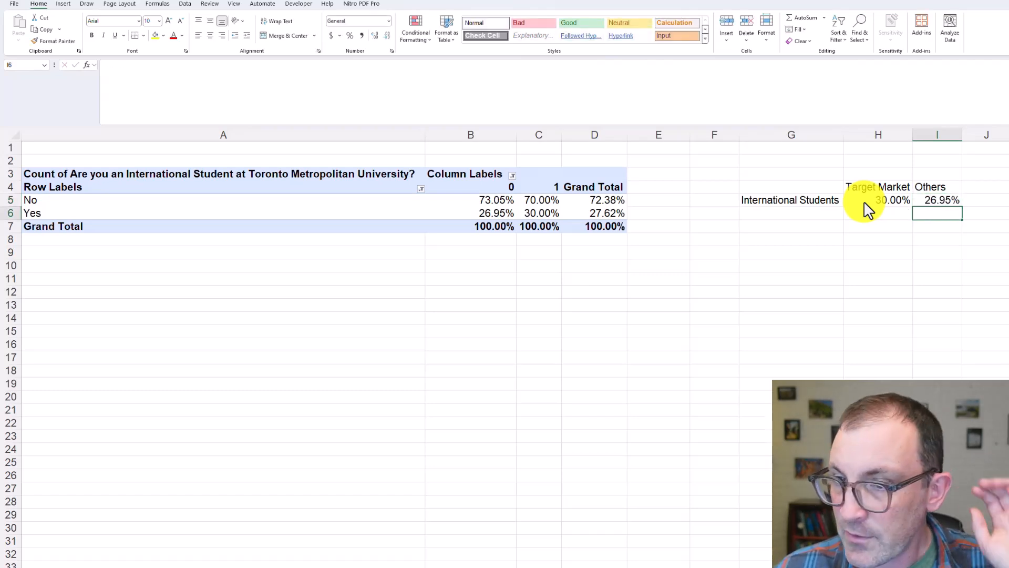
Duplicate the whole International Student PivotTable below the original, starting at A10
left_click(809, 218)
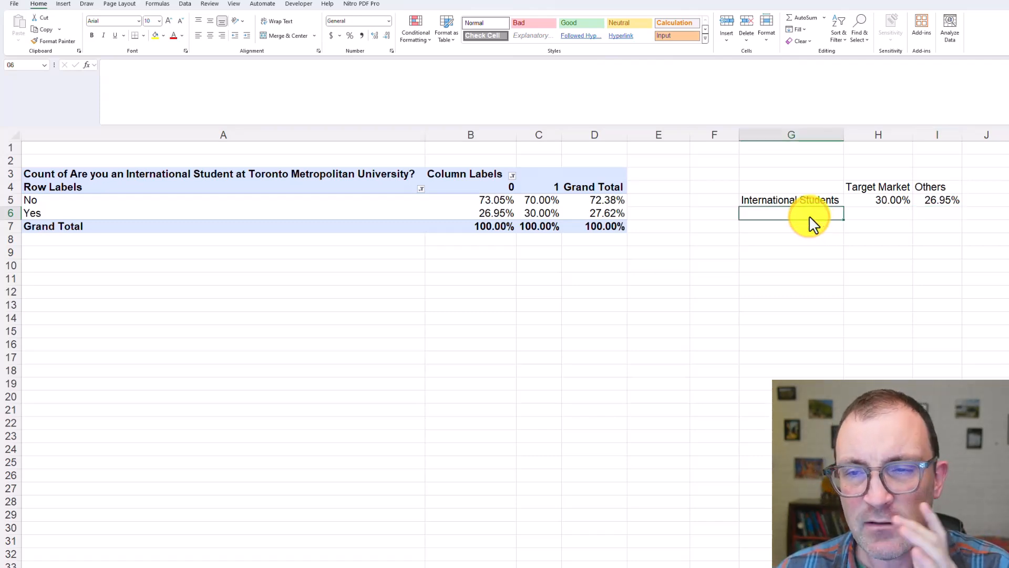
left_click(305, 175)
left_click_drag(306, 175, 576, 234)
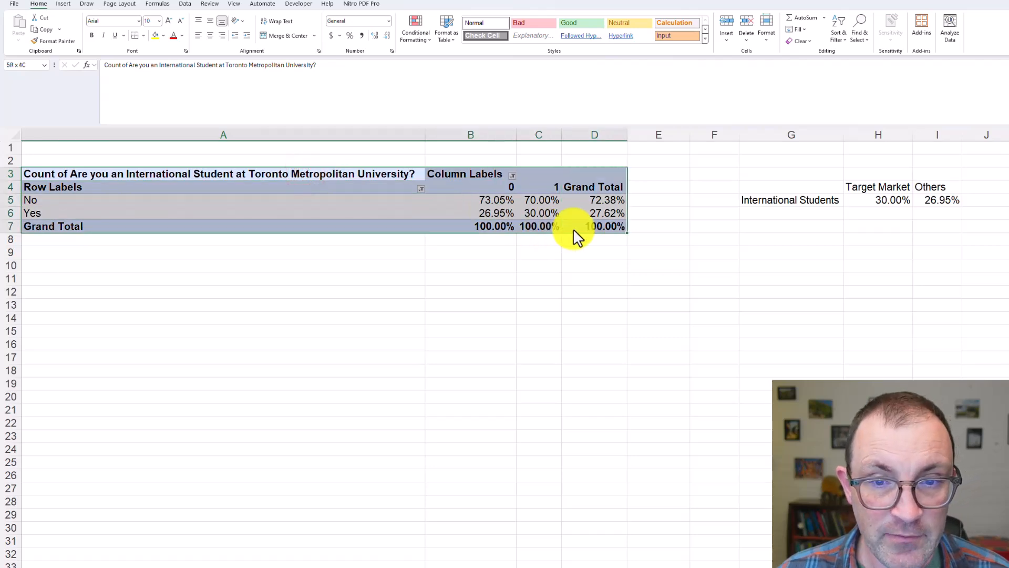
key("ctrl+c")
left_click(192, 267)
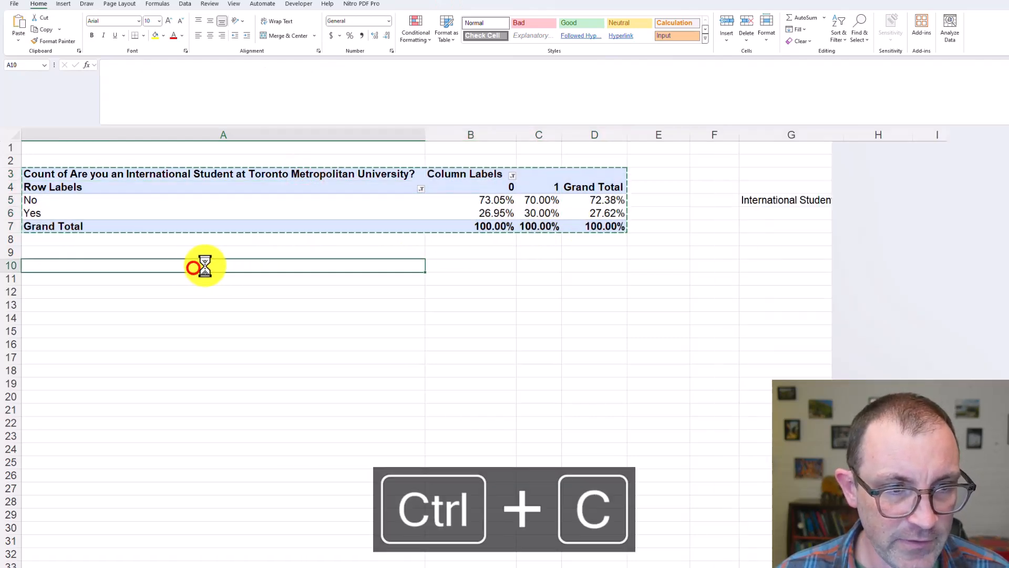
key("ctrl+v")
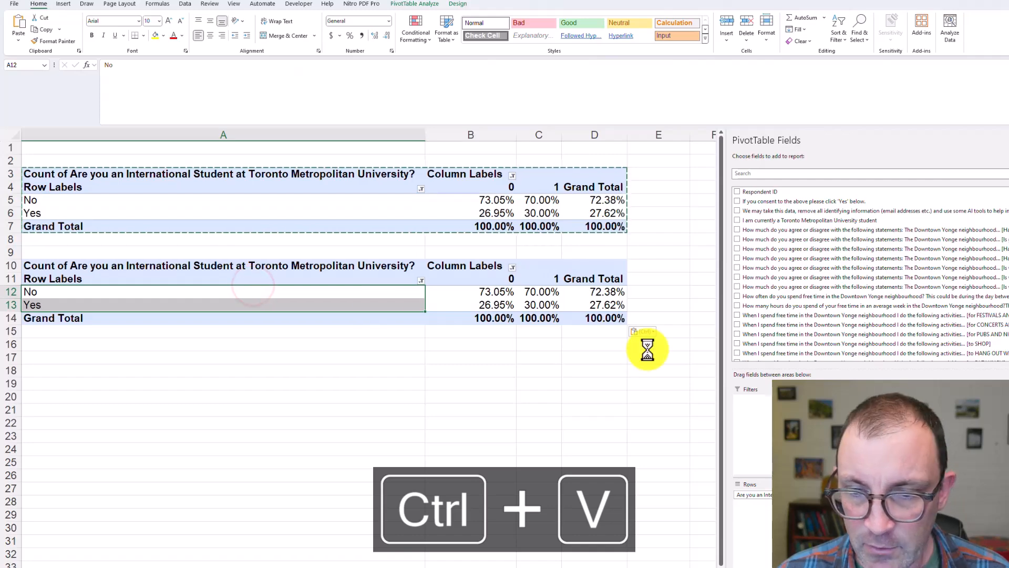
In the copied PivotTable, replace the International Student field with "Which Faculty are you a student with?" as both rows and values
scroll(827, 284, "down", 10)
scroll(824, 283, "up", 10)
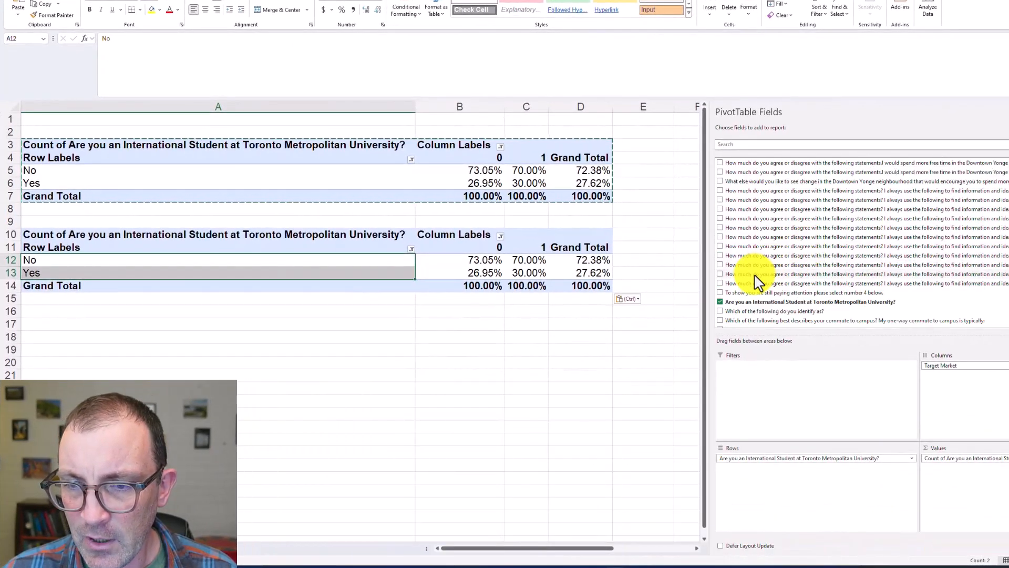
scroll(757, 282, "down", 2)
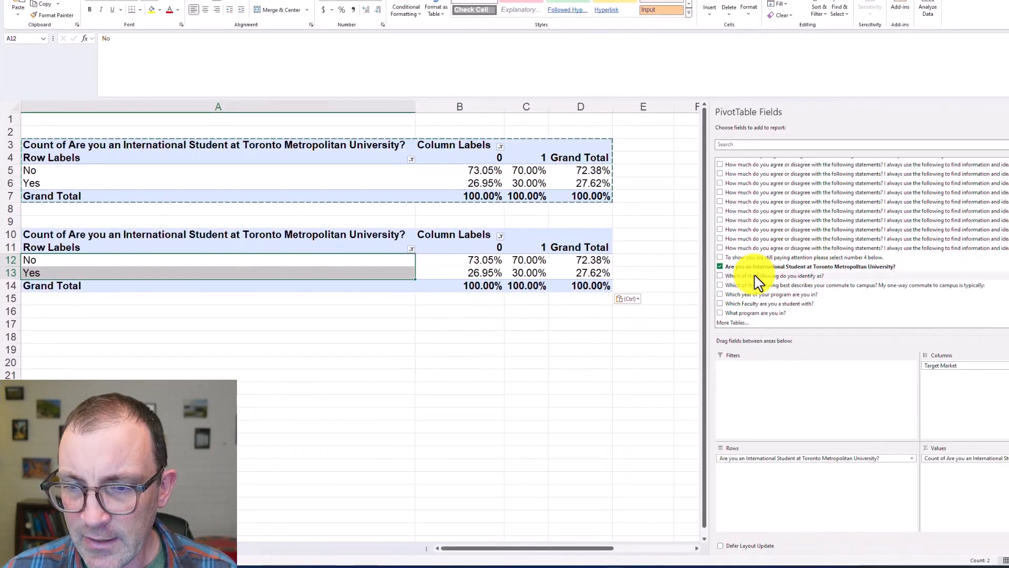
left_click(720, 266)
left_click_drag(746, 303, 804, 508)
left_click_drag(798, 310, 973, 478)
left_click(512, 382)
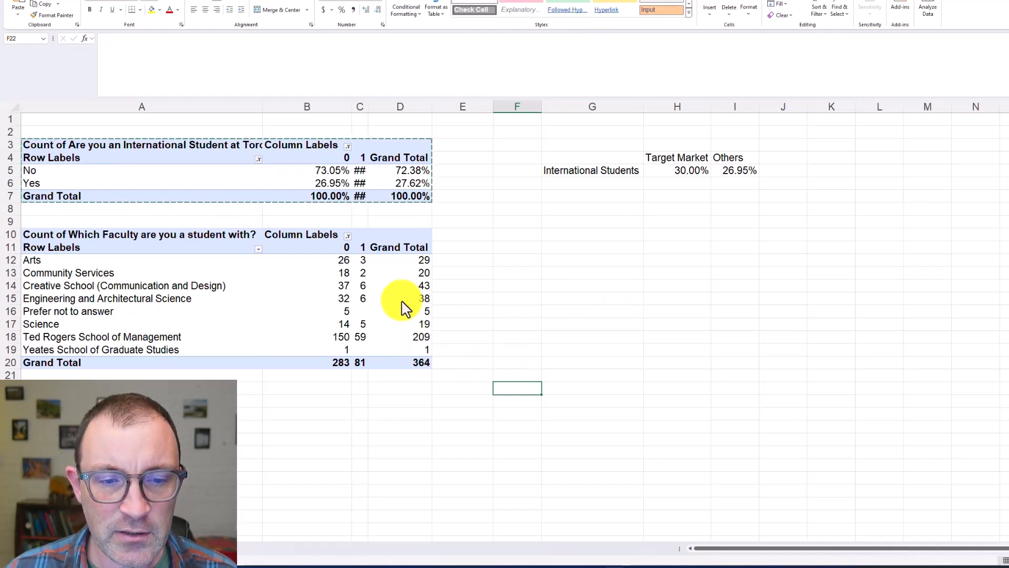
Show the faculty PivotTable values as % of Column Total and examine the Ted Rogers School of Management row
left_click_drag(423, 338, 248, 345)
left_click(465, 205)
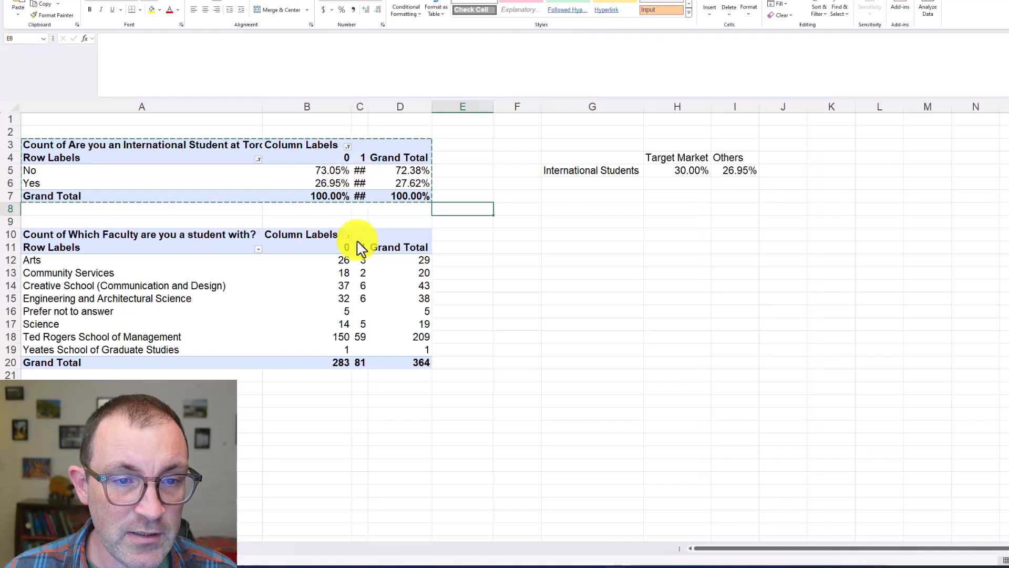
right_click(372, 274)
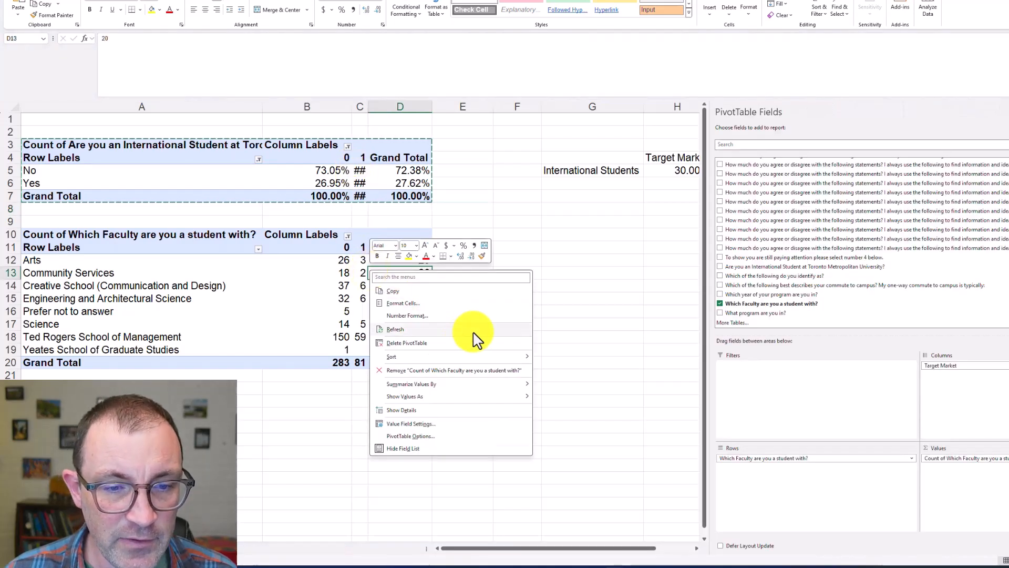
mouse_move(512, 402)
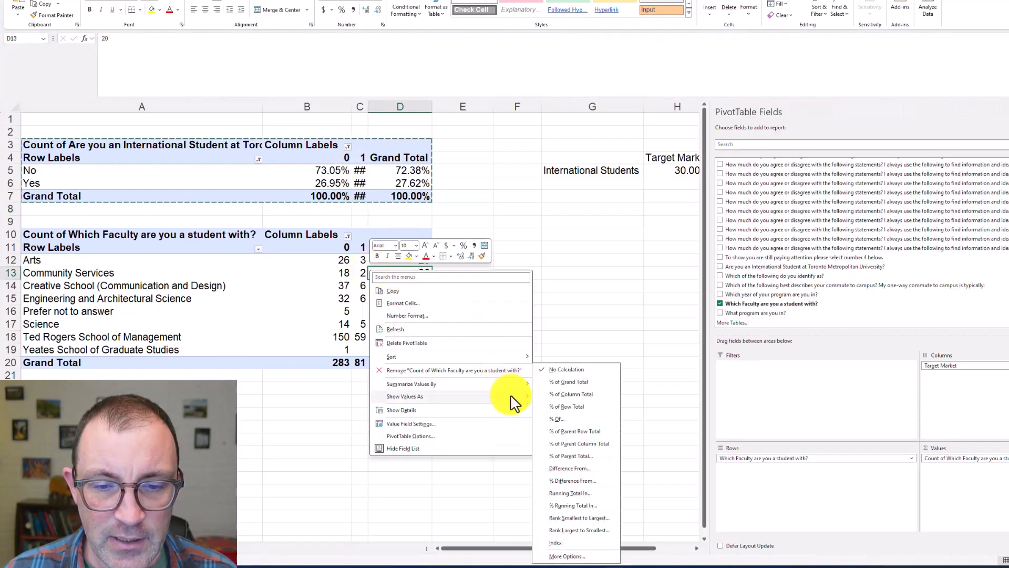
left_click(585, 394)
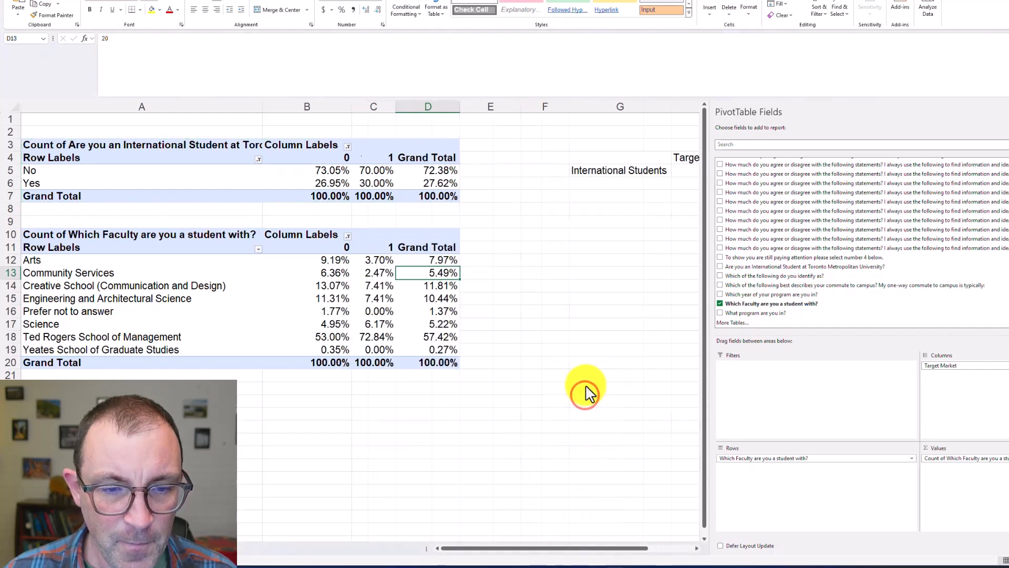
left_click(546, 362)
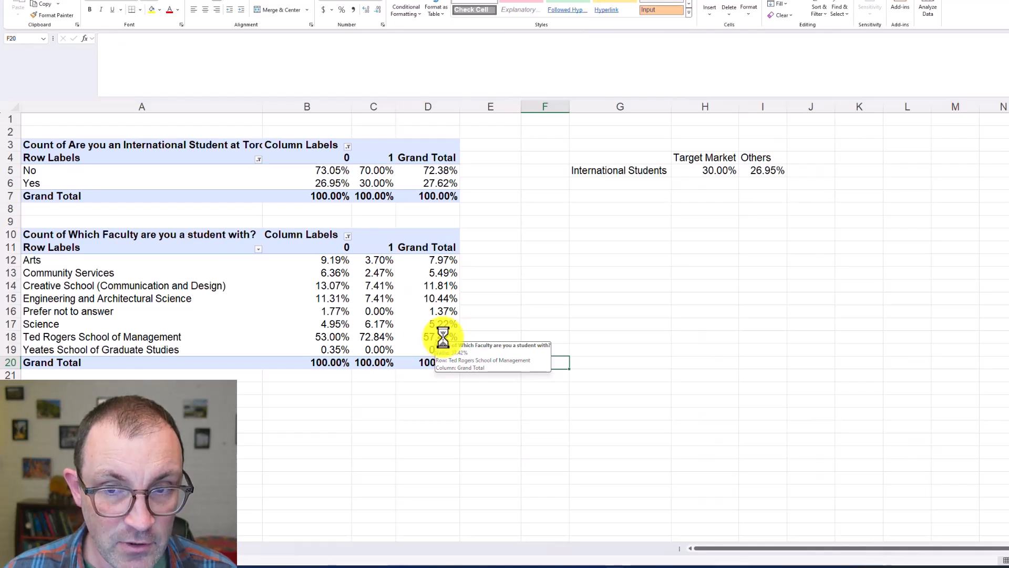
left_click(443, 337)
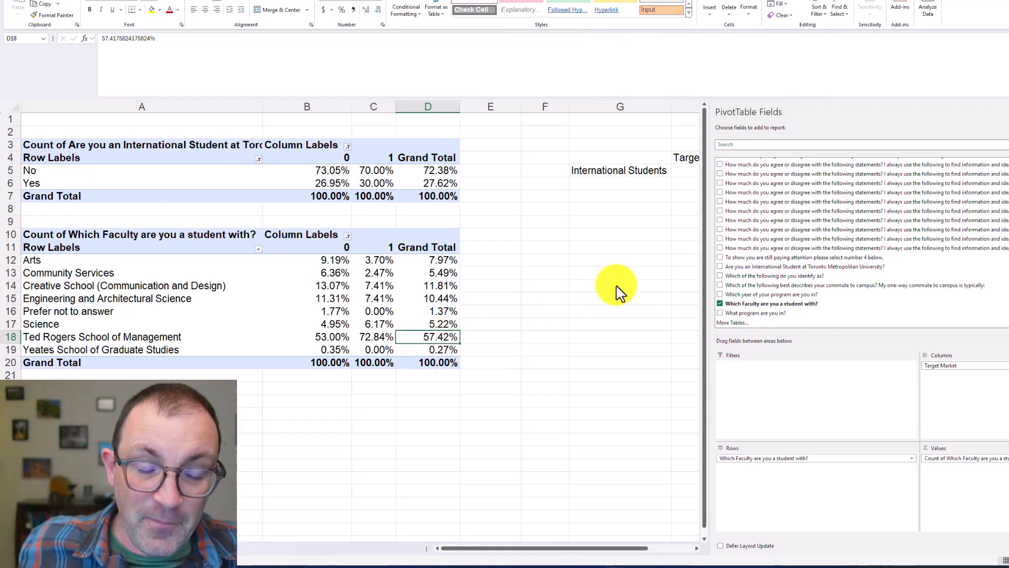
left_click(378, 337)
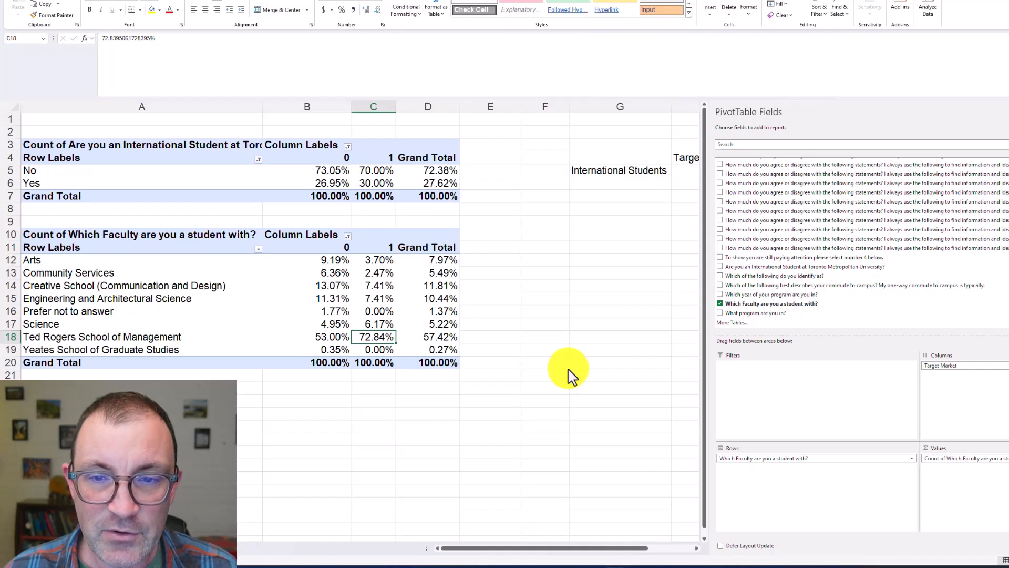
Add the row label Ted Rogers Students in G6 of the summary table
left_click(591, 185)
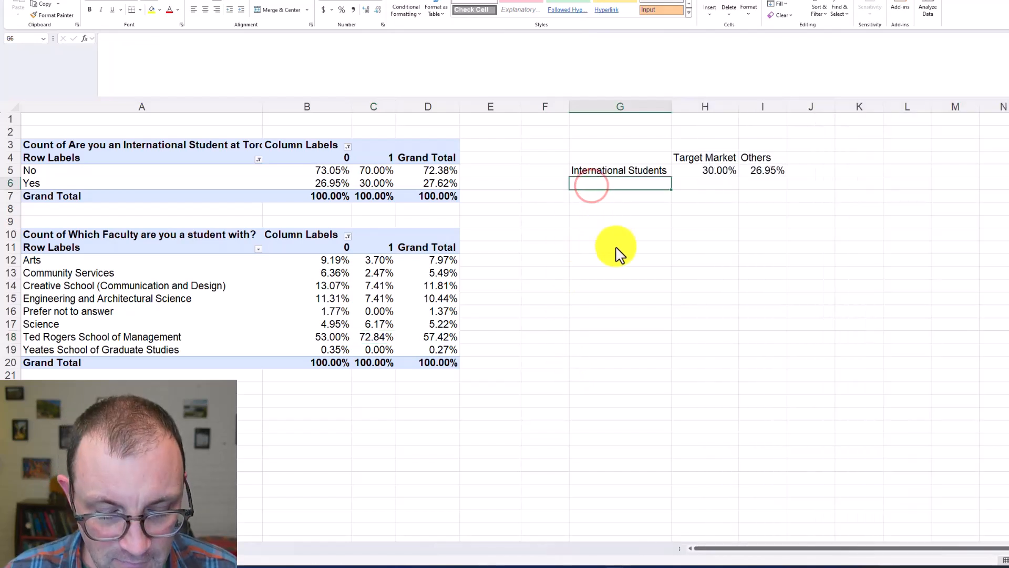
type("Ted Rogers ")
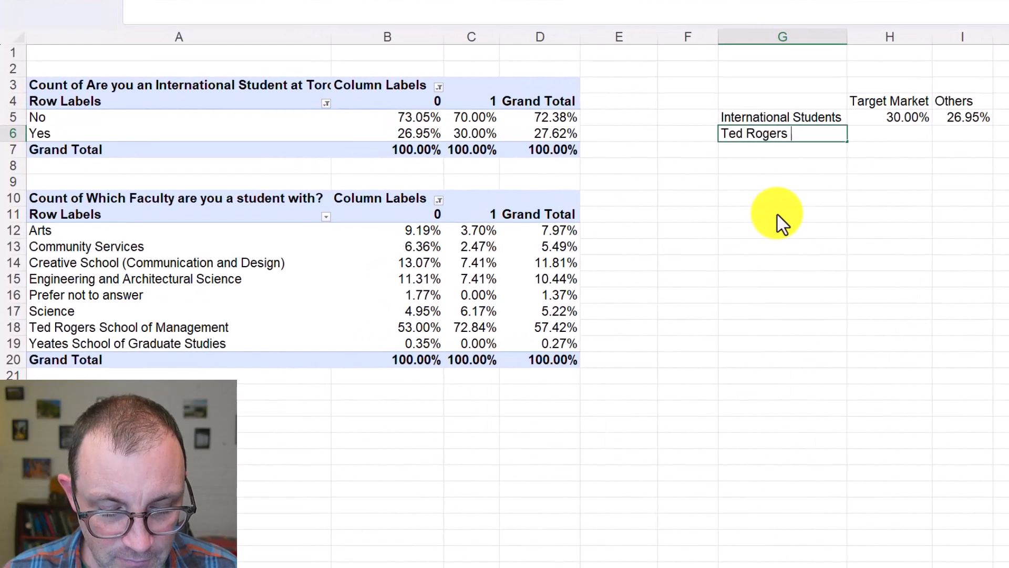
type("Students")
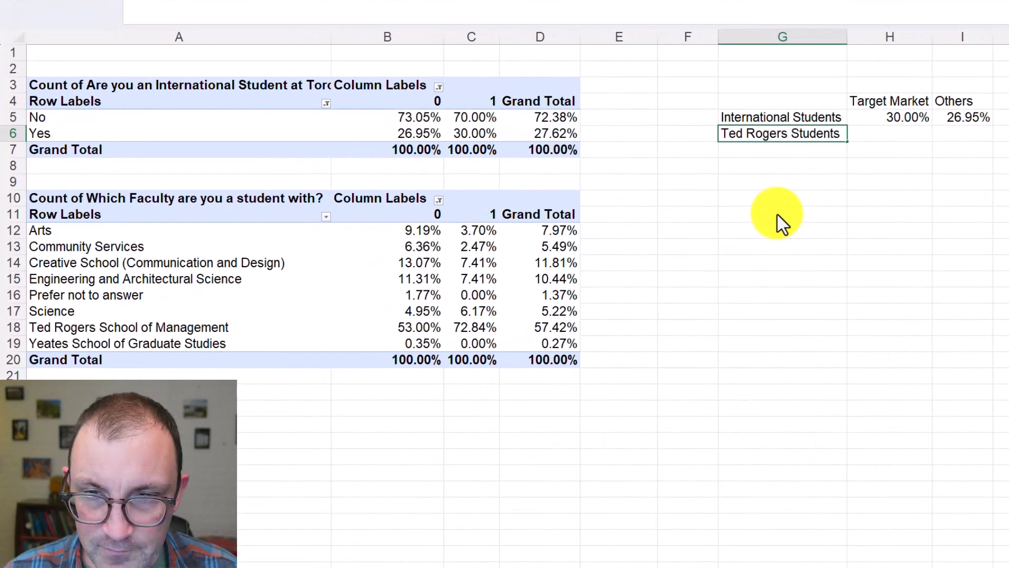
key("Escape")
key("Tab")
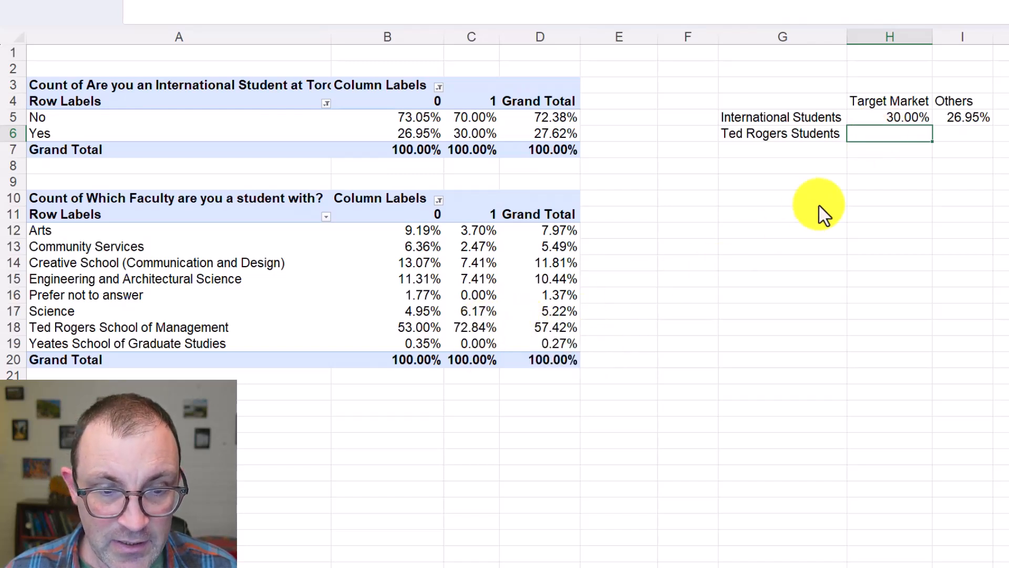
Copy the Ted Rogers School of Management percentages from PivotTable columns 1 and 0 into H6 and I6 respectively
left_click(477, 327)
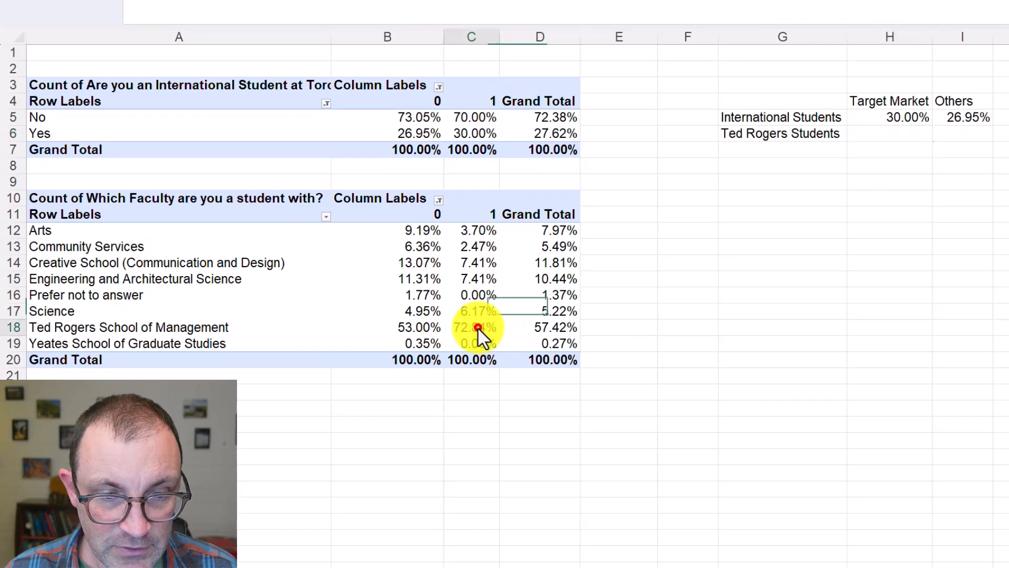
key("ctrl+c")
left_click(919, 135)
key("ctrl+v")
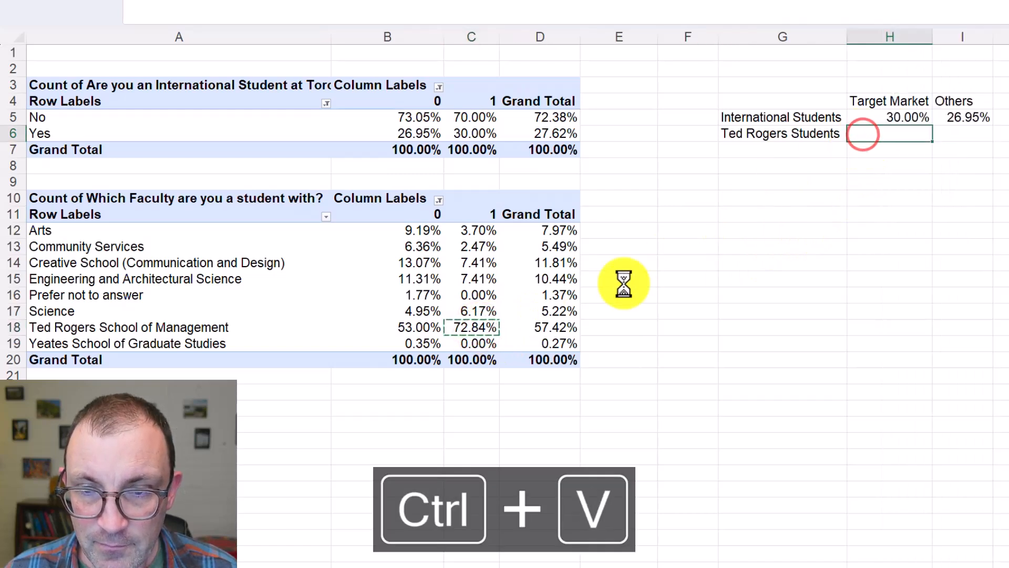
left_click(413, 327)
key("ctrl+c")
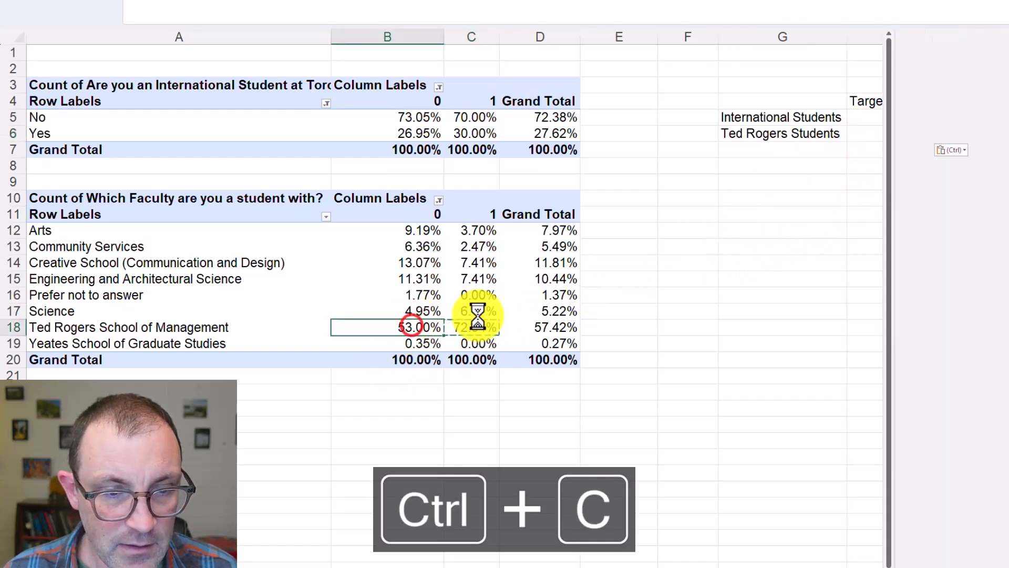
left_click(661, 169)
left_click(964, 133)
key("ctrl+v")
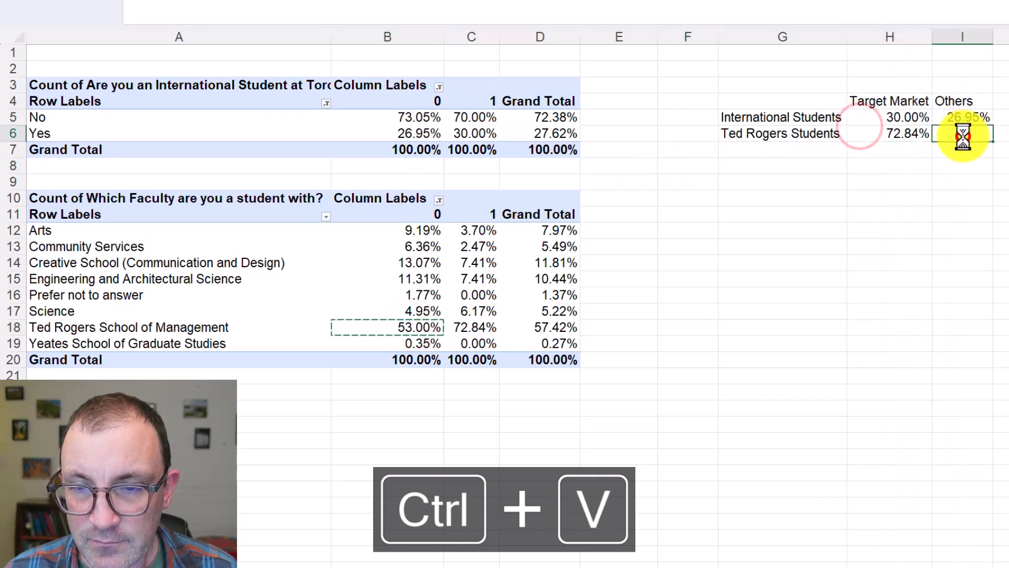
Reduce the summary percentages in H5:I6 to one decimal place
left_click(908, 116)
left_click_drag(934, 130, 946, 129)
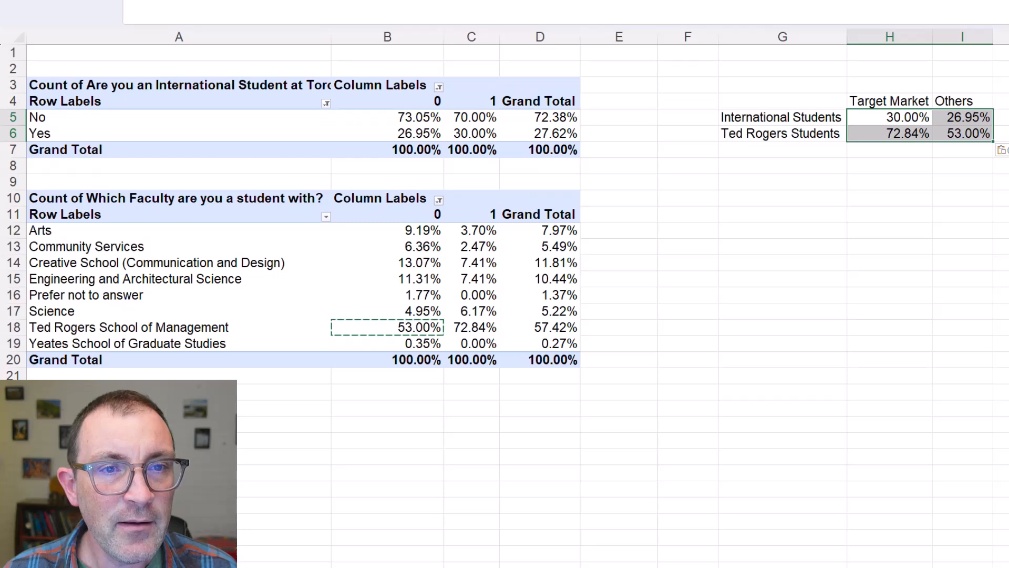
key("alt+h")
key("9")
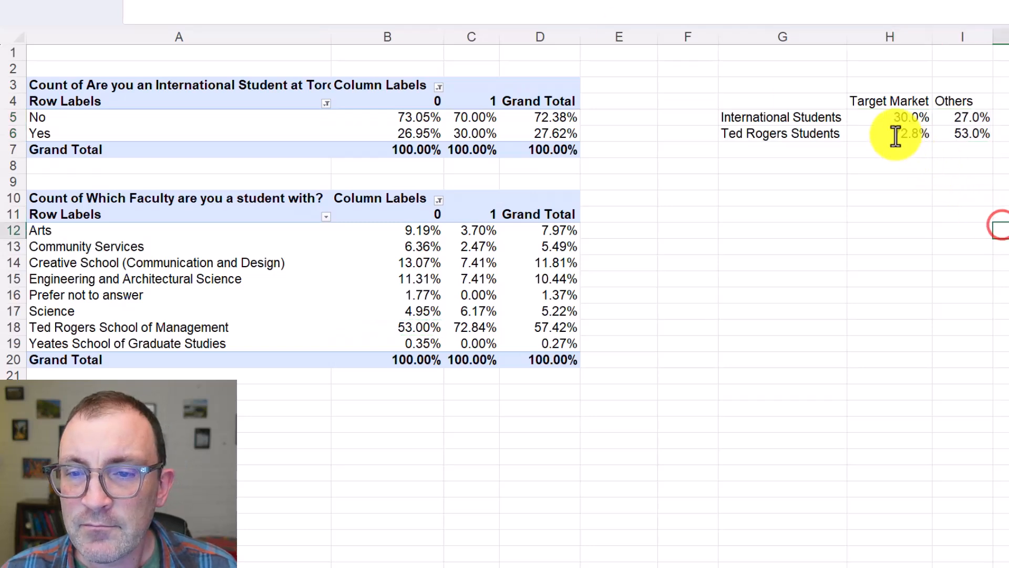
Compare the International Students percentages for Target Market and Others in the summary table
left_click_drag(818, 120, 975, 123)
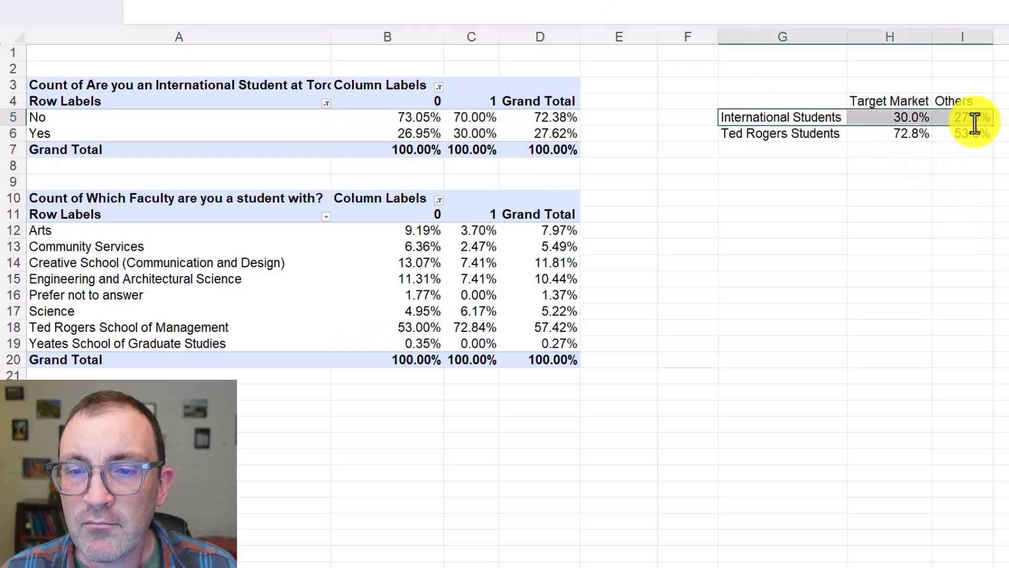
left_click(910, 122)
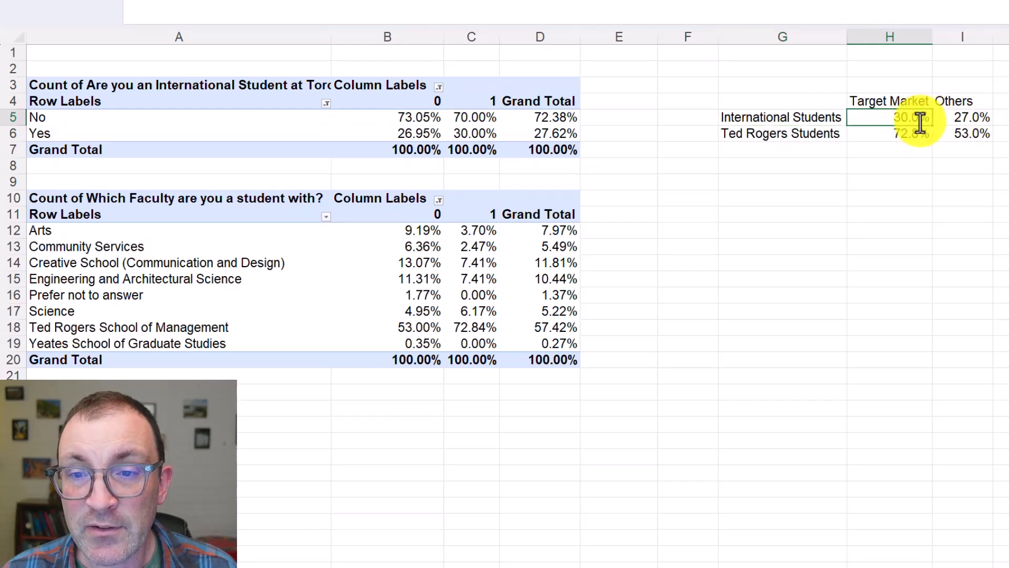
left_click(962, 120)
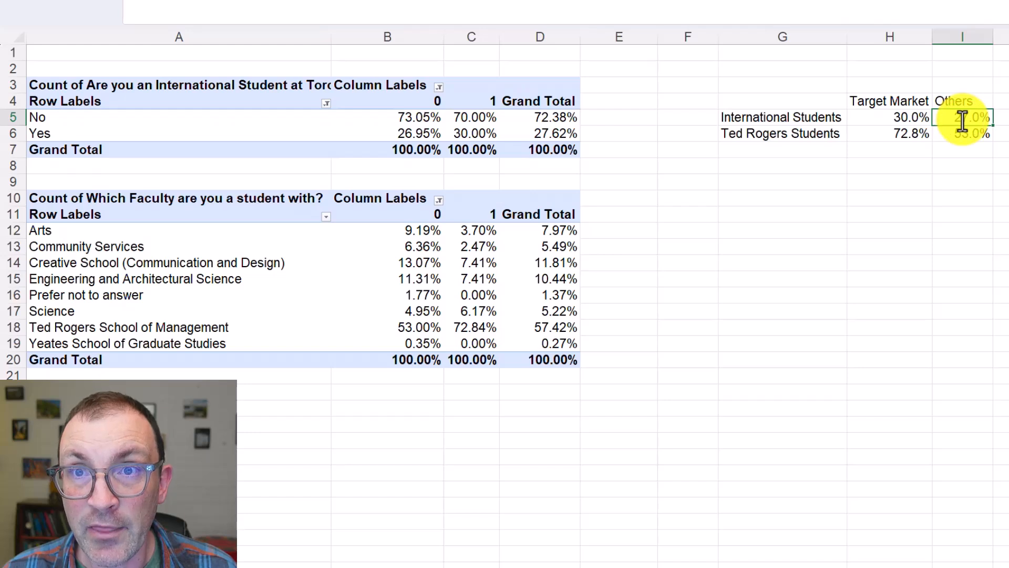
Compare the Ted Rogers Students percentages for Target Market and Others in the summary table
left_click(907, 135)
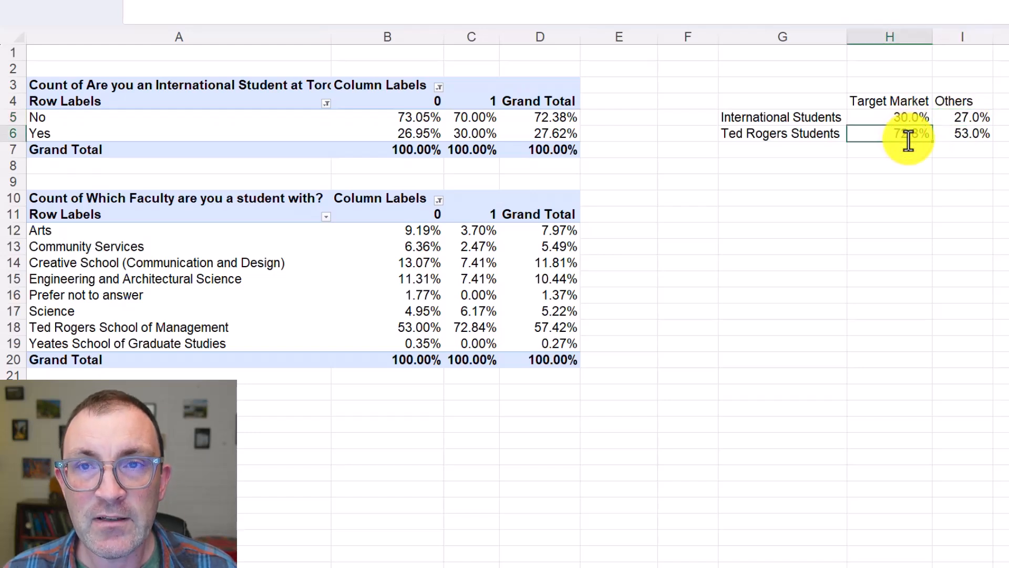
left_click(964, 138)
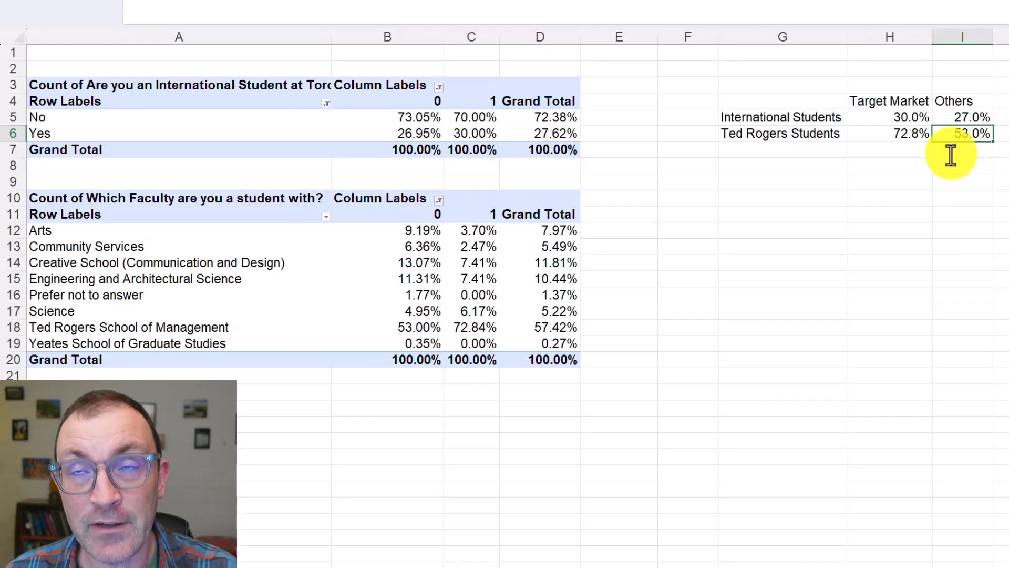
left_click(808, 164)
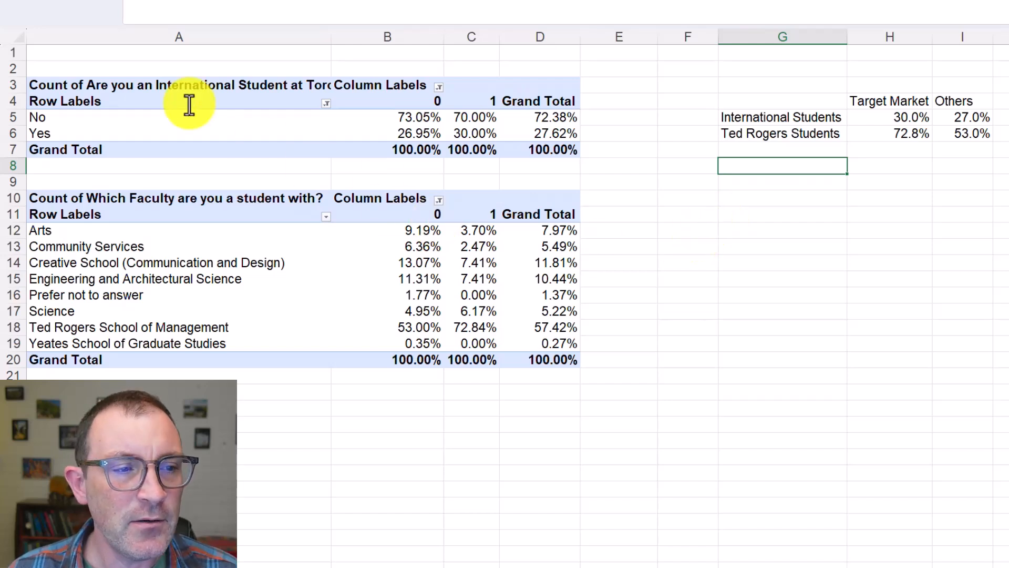
Duplicate the International Student PivotTable below the faculty one at A23 and remove the International Student field from the copy's rows and values
left_click_drag(190, 85, 551, 153)
key("ctrl+c")
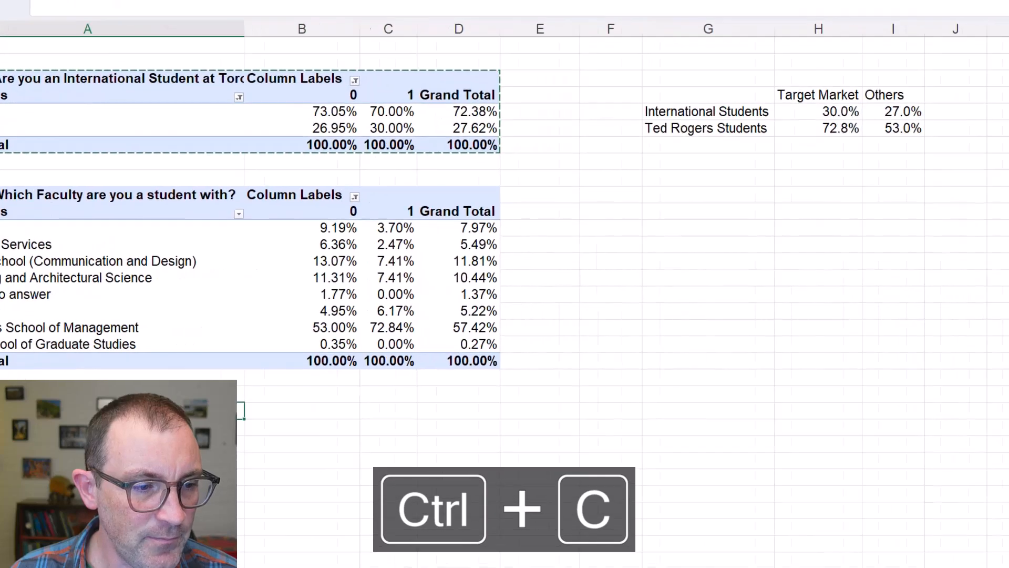
key("ctrl+v")
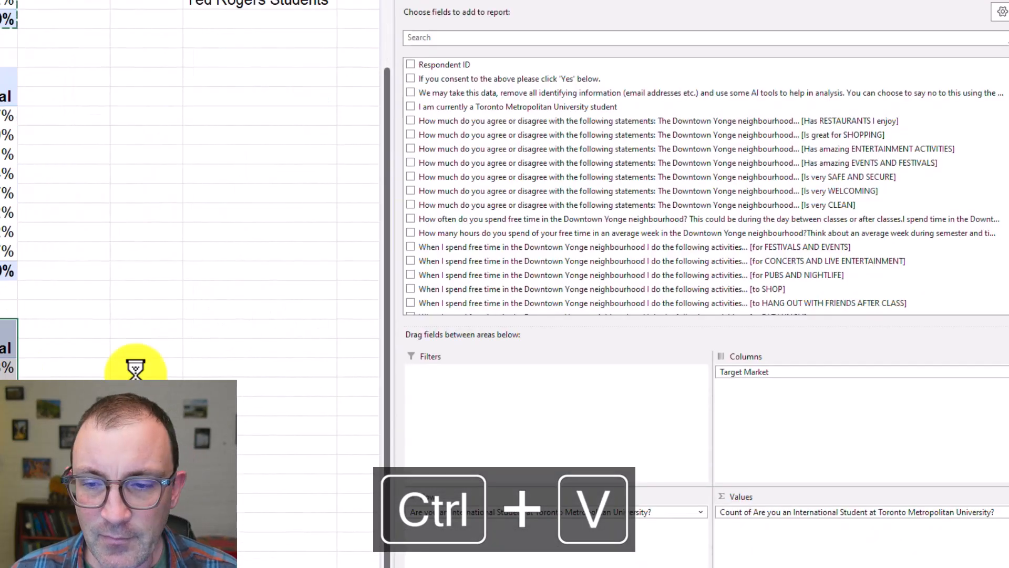
left_click_drag(530, 513, 577, 206)
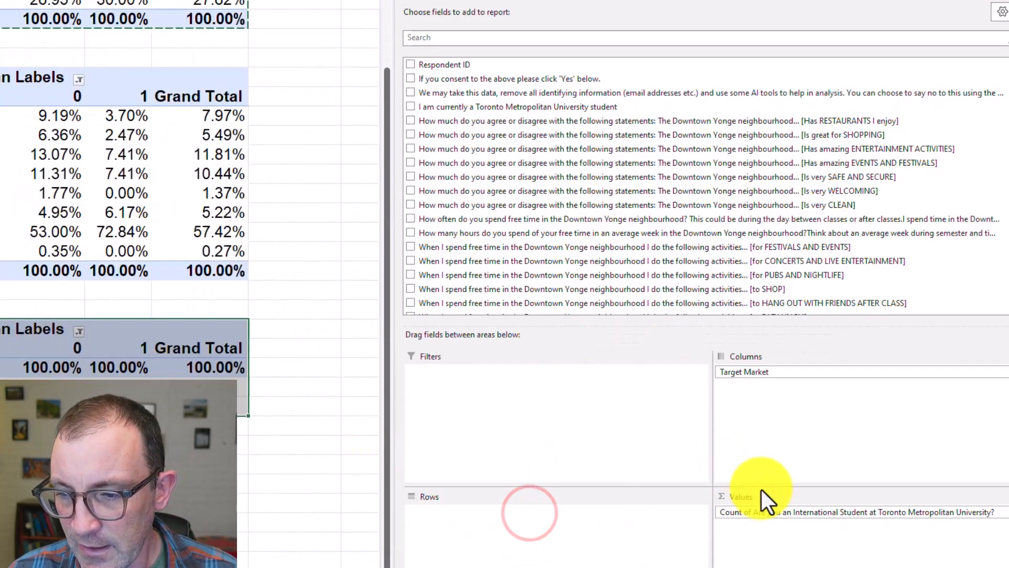
left_click_drag(773, 511, 667, 231)
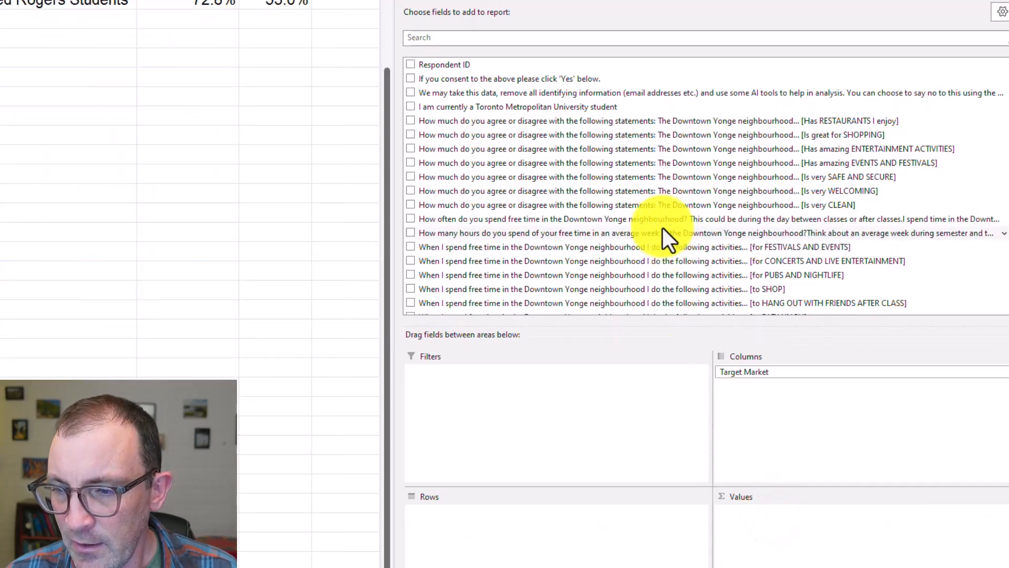
Add the "I always use the following to find information" [TikTok] field to the new PivotTable's values as a sum
left_click(597, 36)
scroll(613, 154, "down", 10)
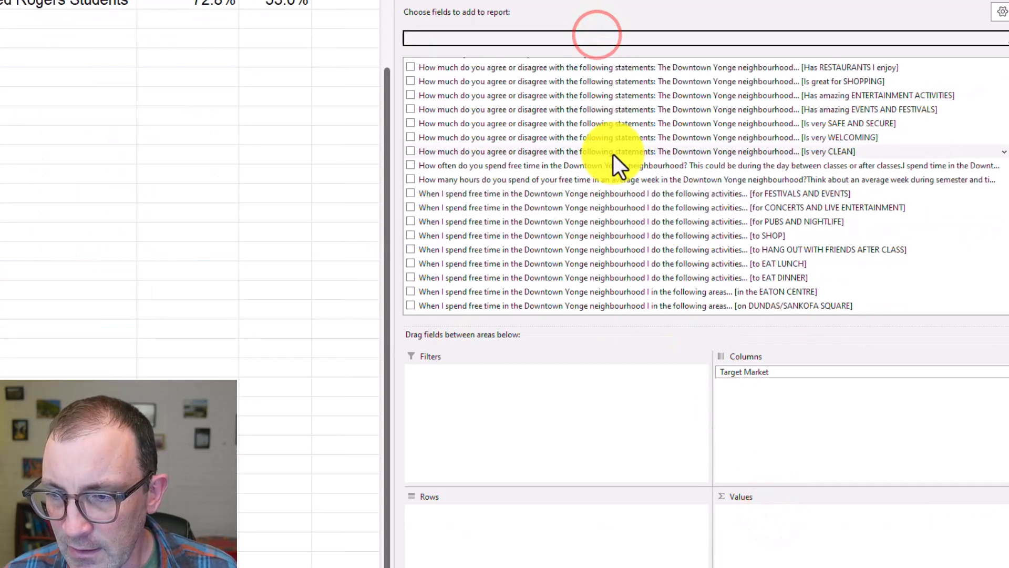
scroll(613, 158, "down", 4)
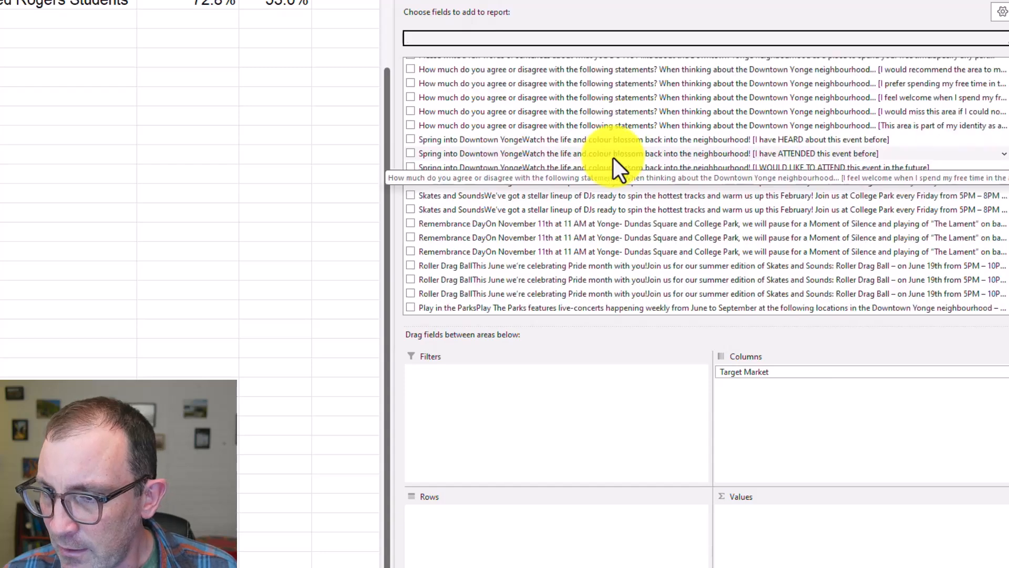
scroll(614, 157, "down", 7)
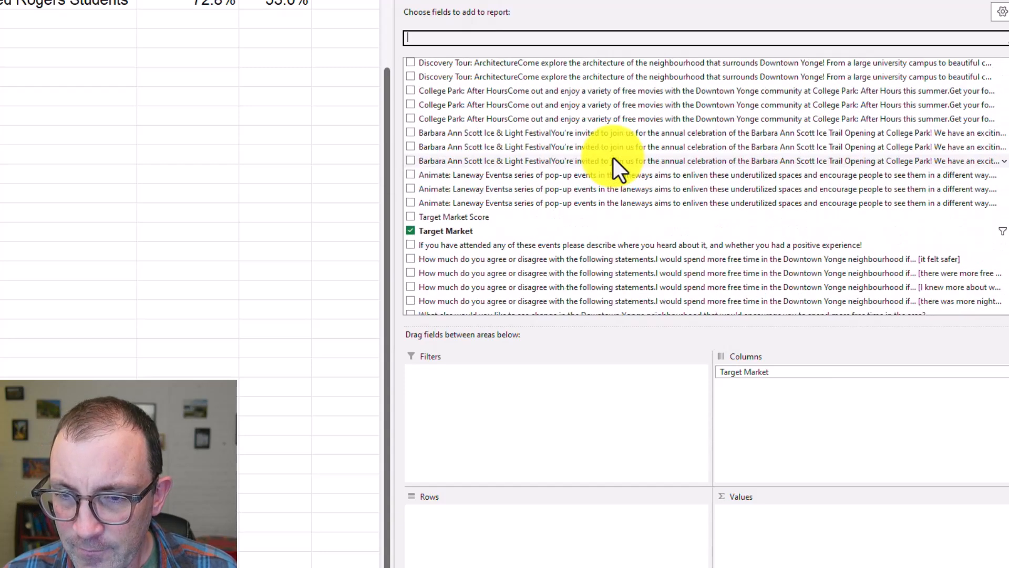
scroll(614, 158, "down", 4)
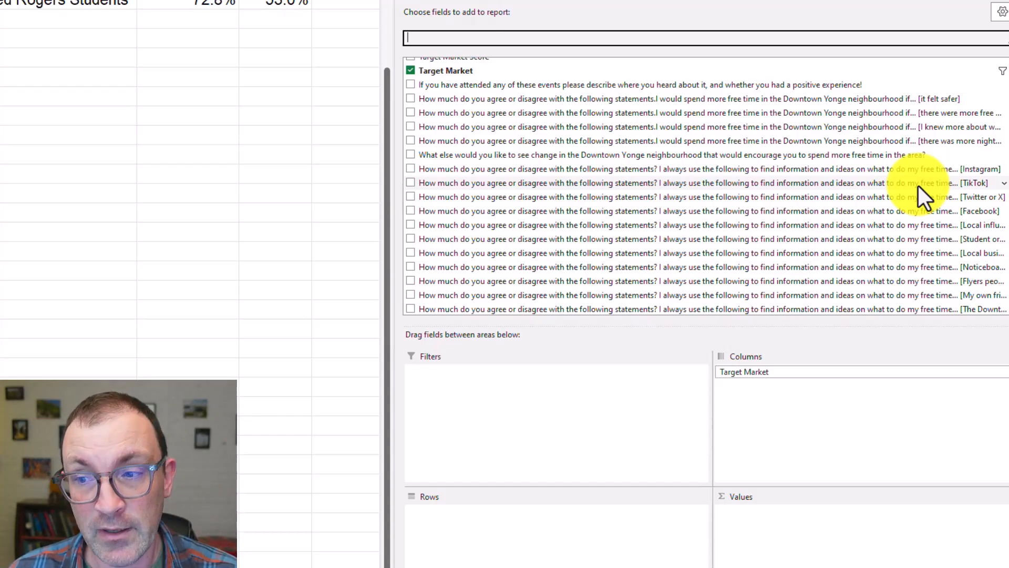
left_click(718, 185)
left_click_drag(718, 185, 646, 559)
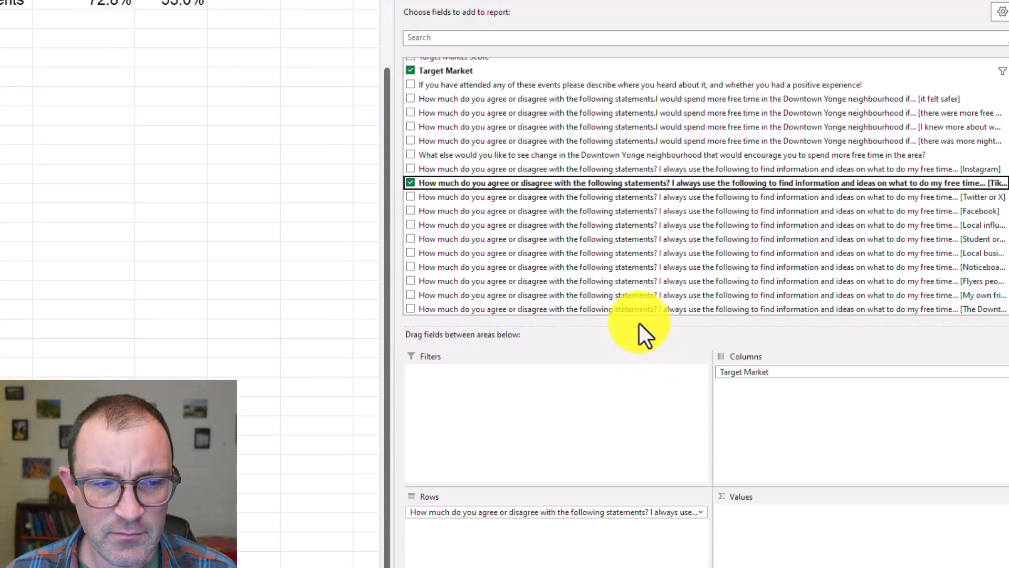
left_click_drag(563, 515, 800, 529)
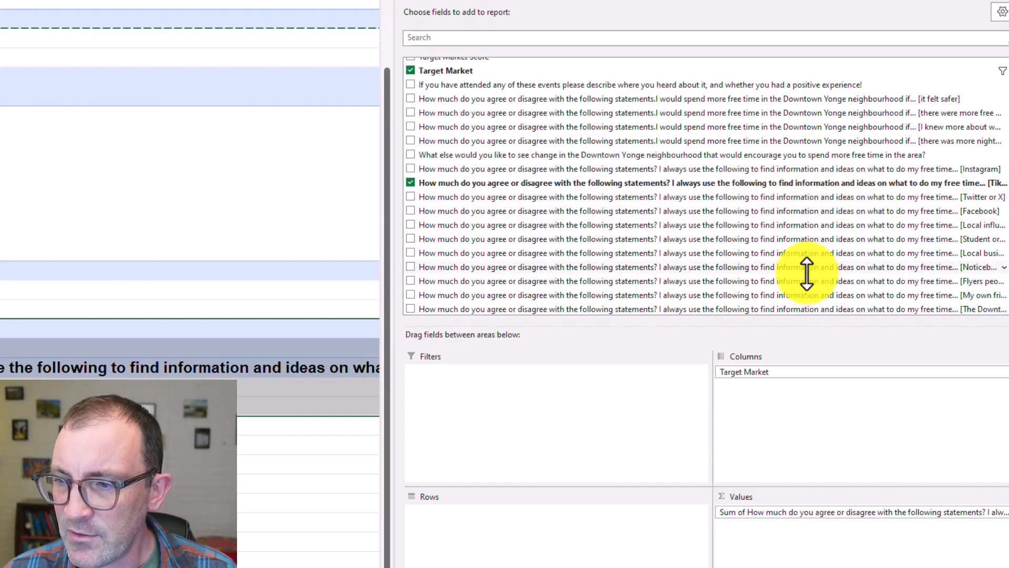
Add the [Facebook] and [Student organizations I am connected with] information-source fields to the new PivotTable's values
left_click_drag(817, 211, 834, 552)
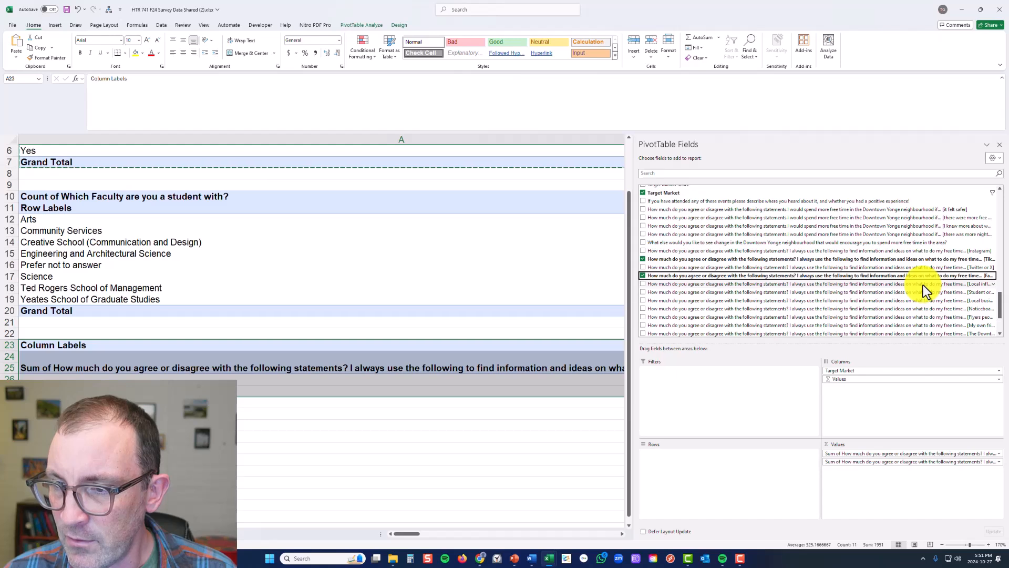
scroll(924, 302, "down", 2)
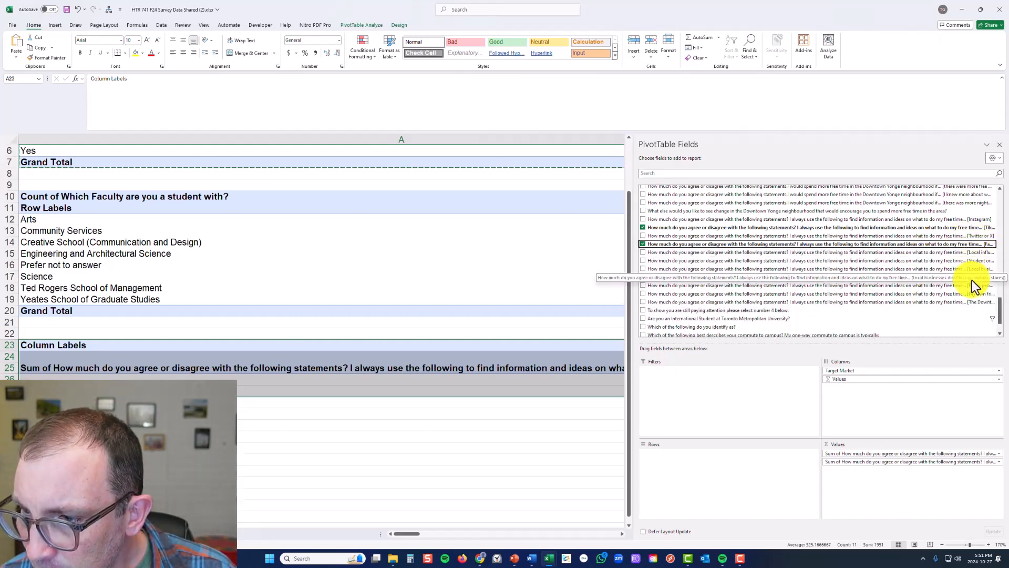
left_click_drag(969, 261, 928, 474)
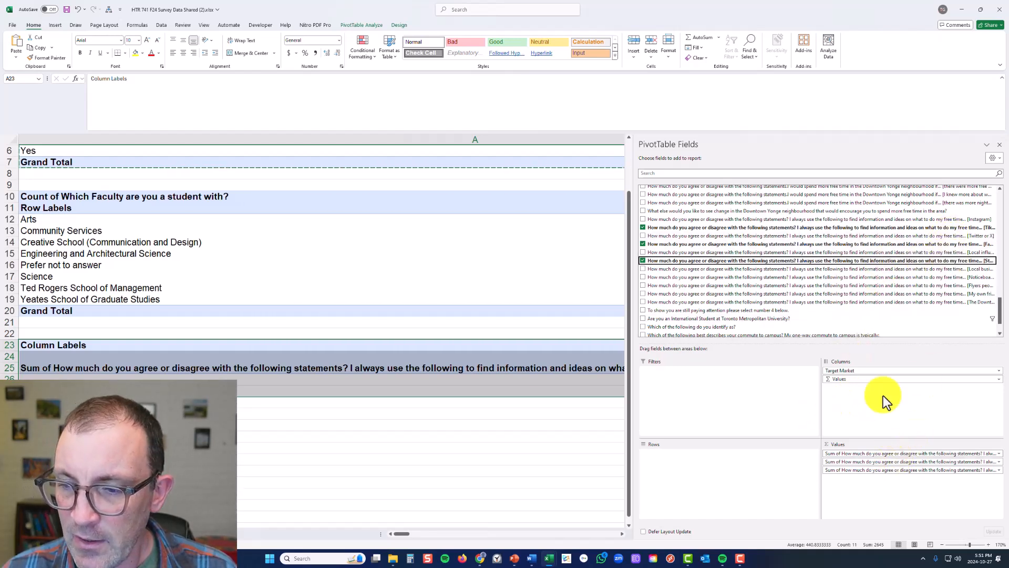
Move the new PivotTable's Values field from columns to rows and narrow column A to bring the figures closer
left_click_drag(859, 379, 784, 456)
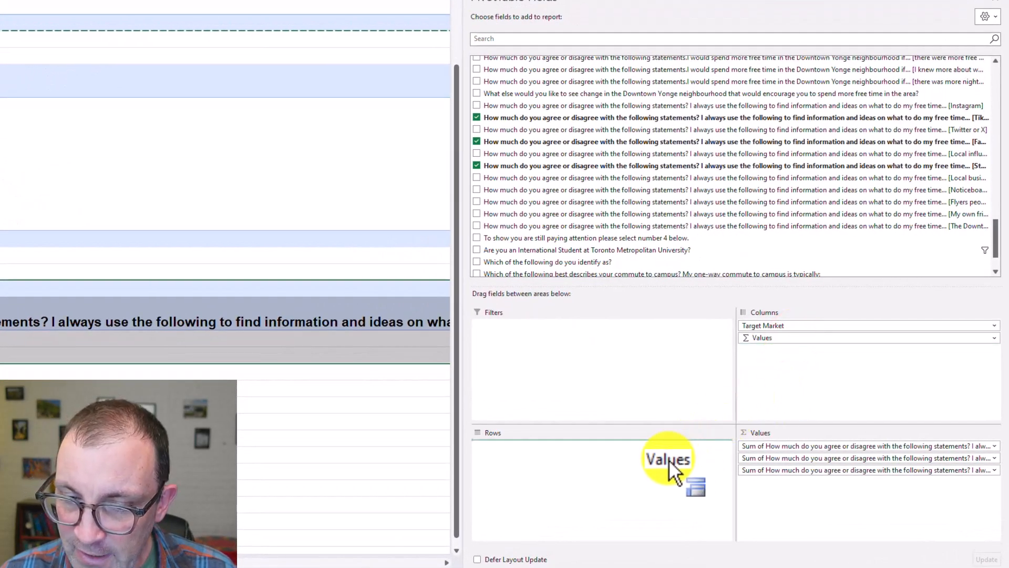
left_click_drag(668, 459, 669, 459)
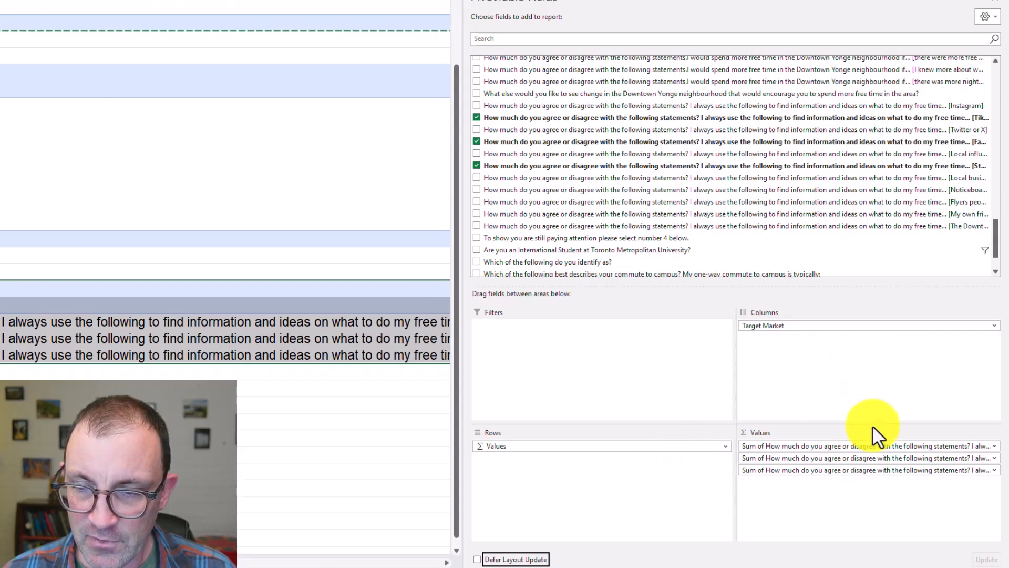
left_click(353, 445)
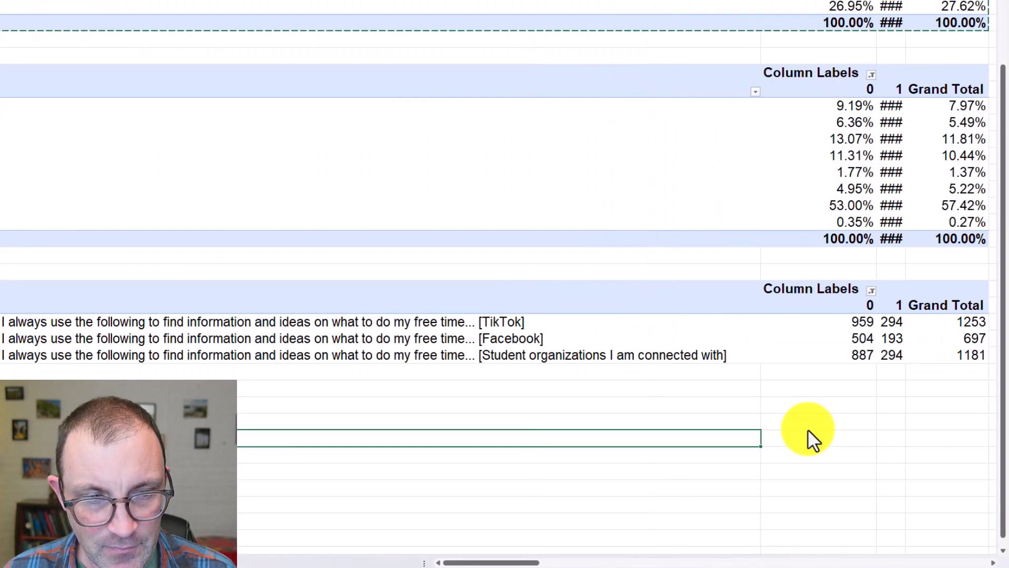
left_click(909, 564)
left_click_drag(687, 1, 643, 6)
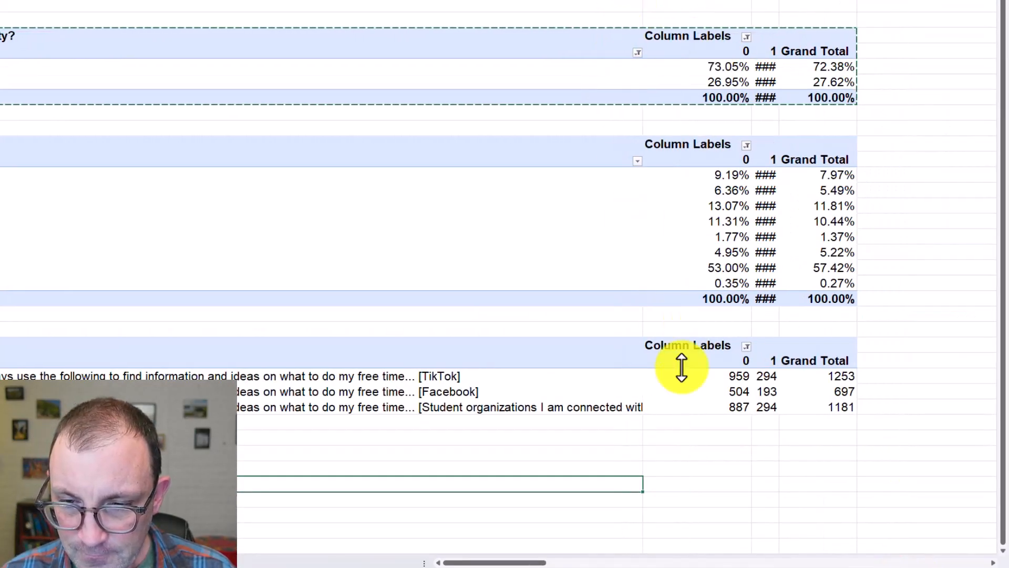
left_click(697, 483)
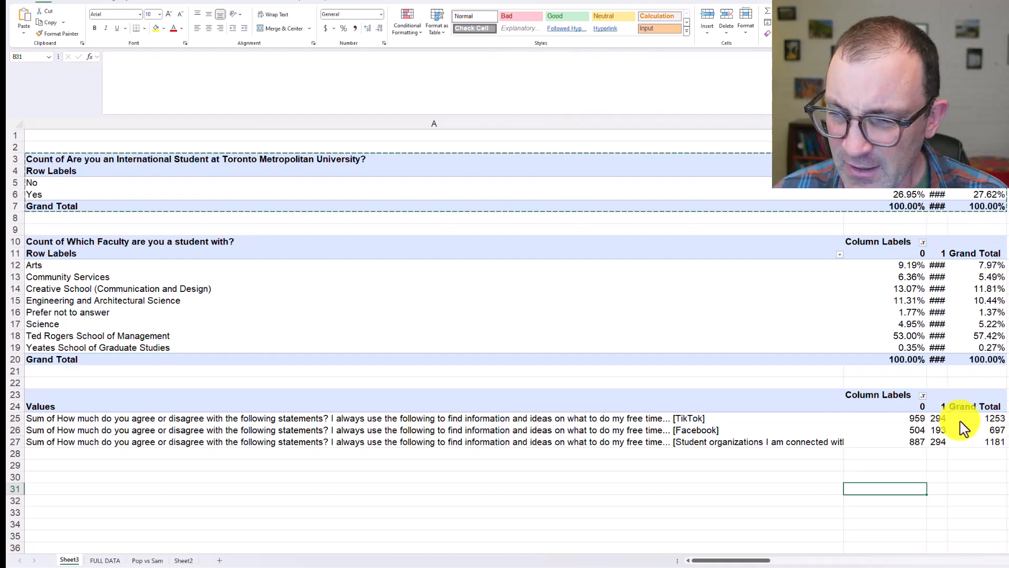
Switch to Survey.pdf in the browser, search for "tik" and examine the rating scale of question 30
mouse_move(965, 428)
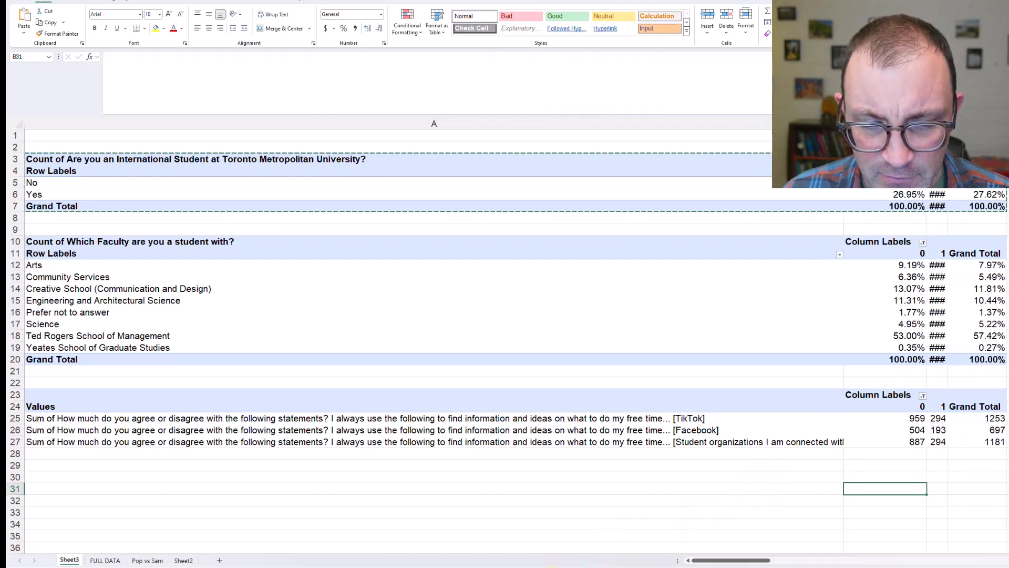
mouse_move(536, 567)
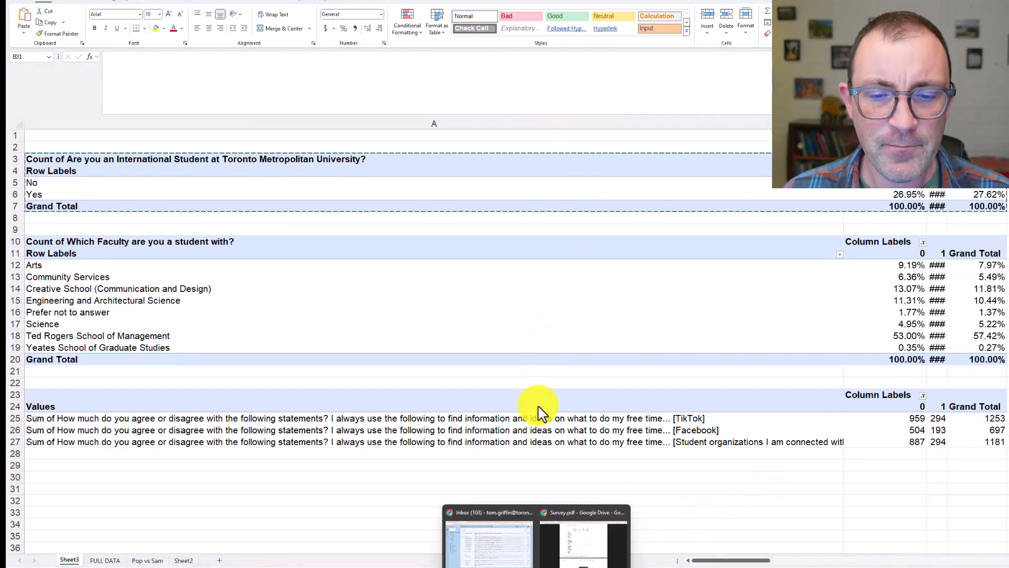
left_click(558, 537)
scroll(513, 370, "down", 8)
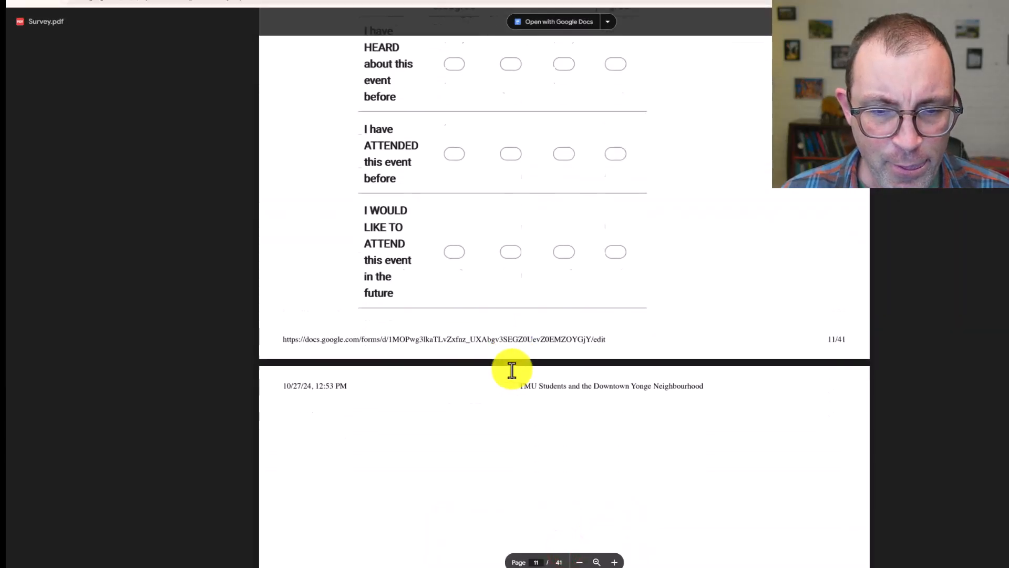
key("ctrl+f")
type("ti")
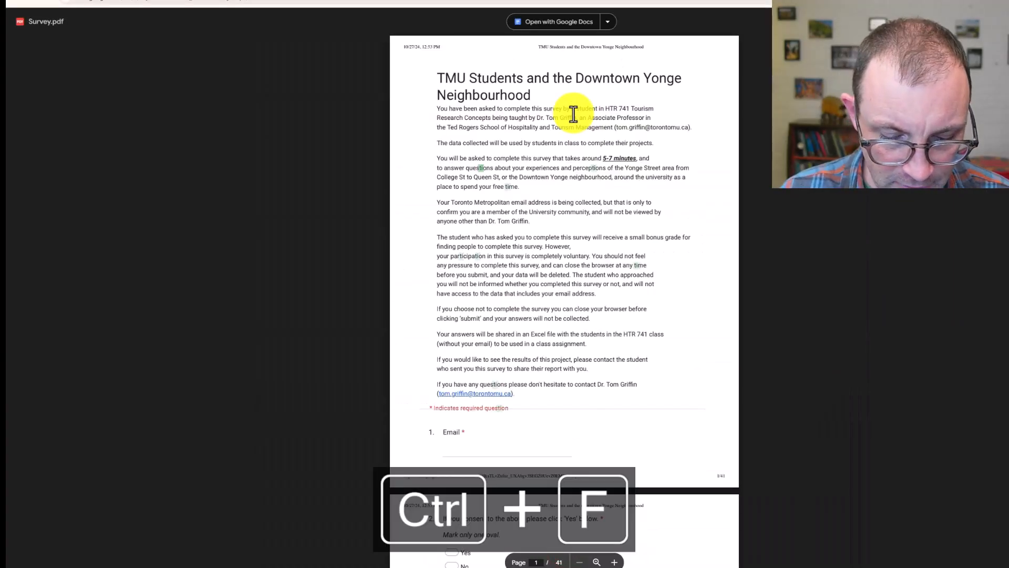
type("k")
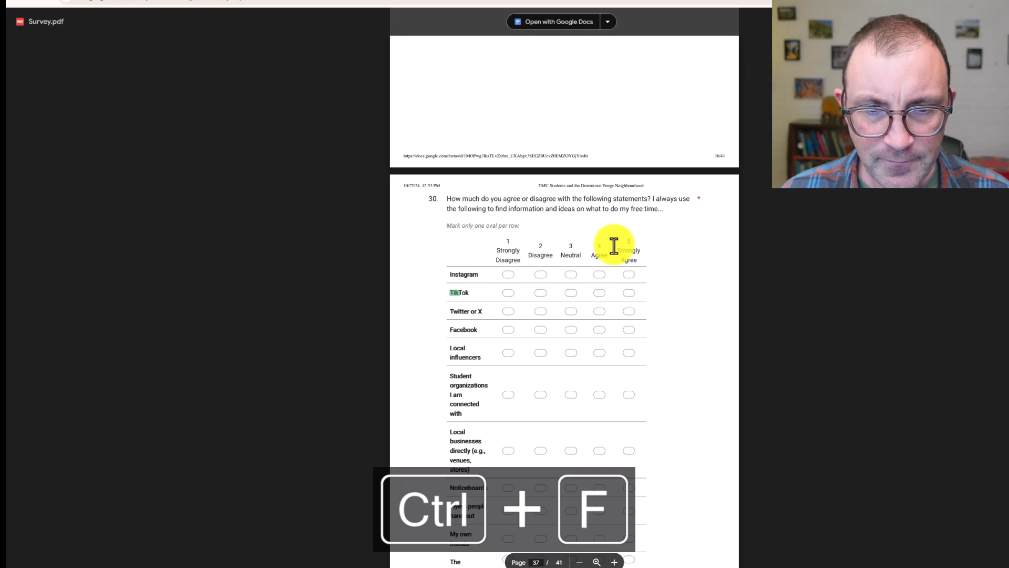
scroll(609, 237, "down", 2)
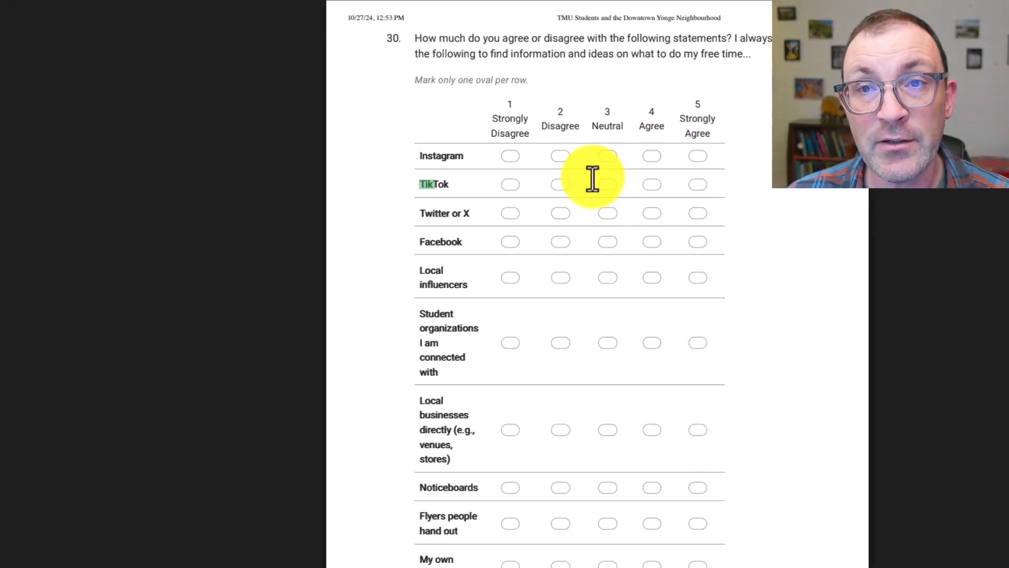
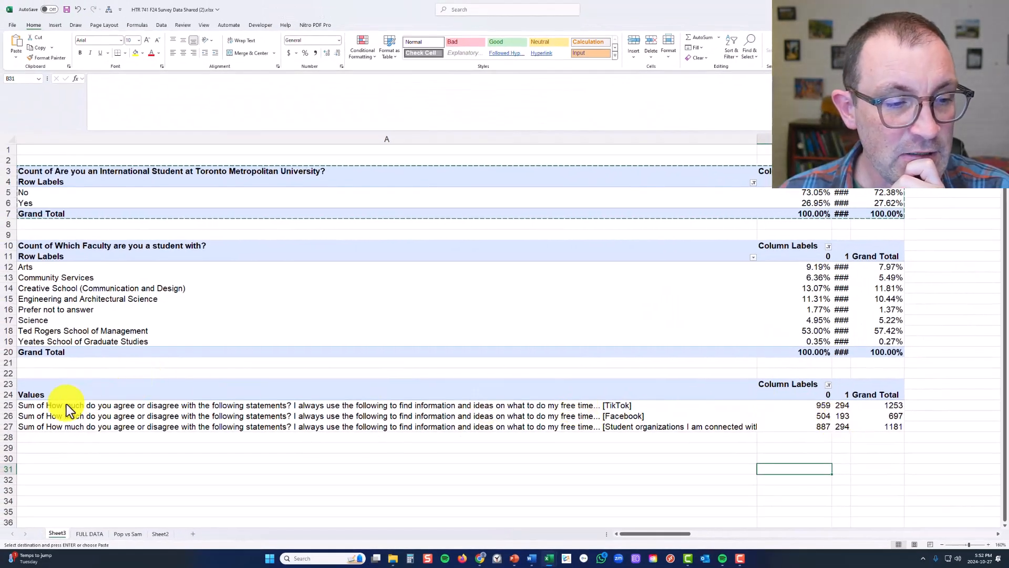
Search the FULL DATA sheet for "tik"
left_click(40, 405)
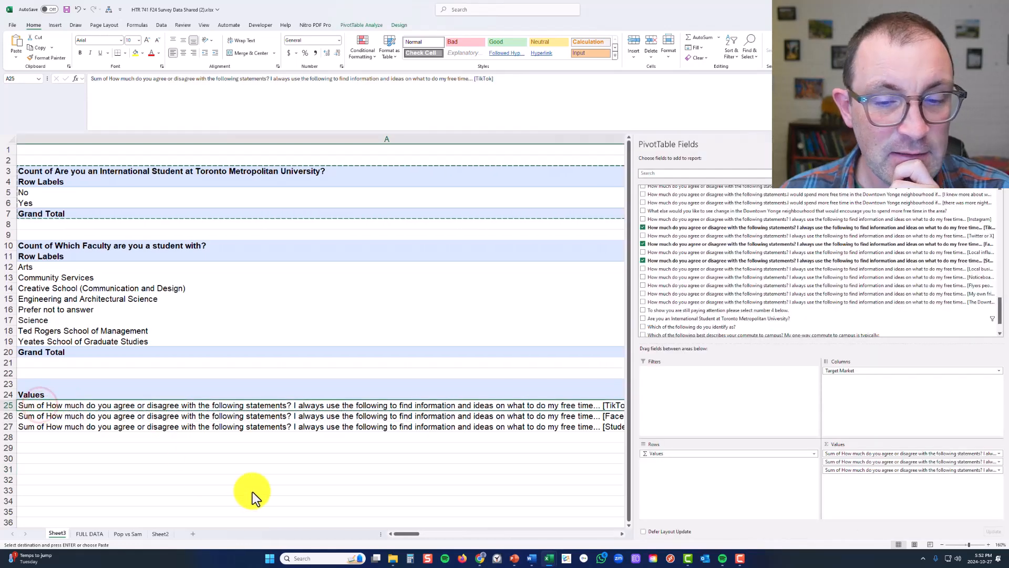
left_click(258, 499)
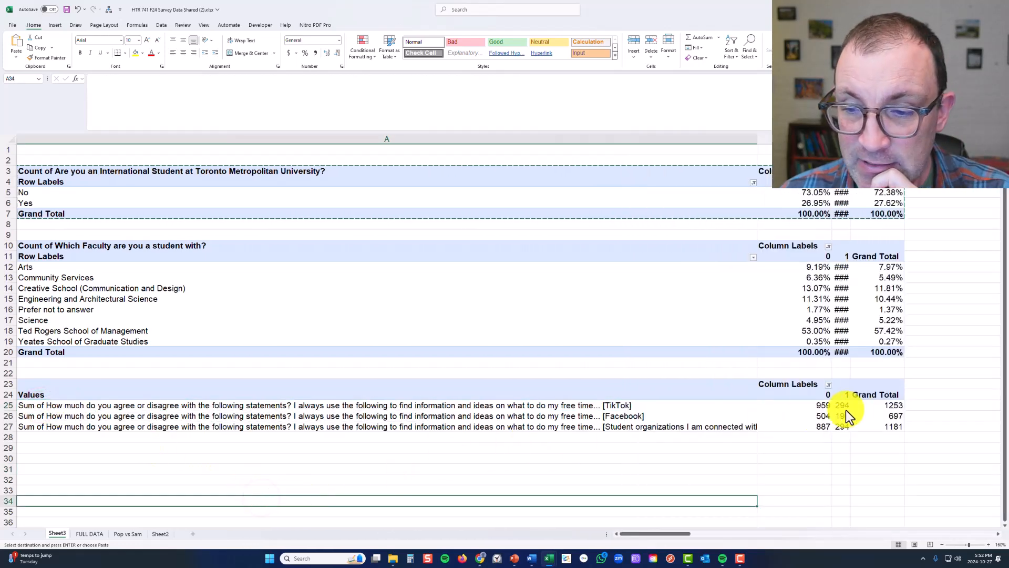
left_click(87, 534)
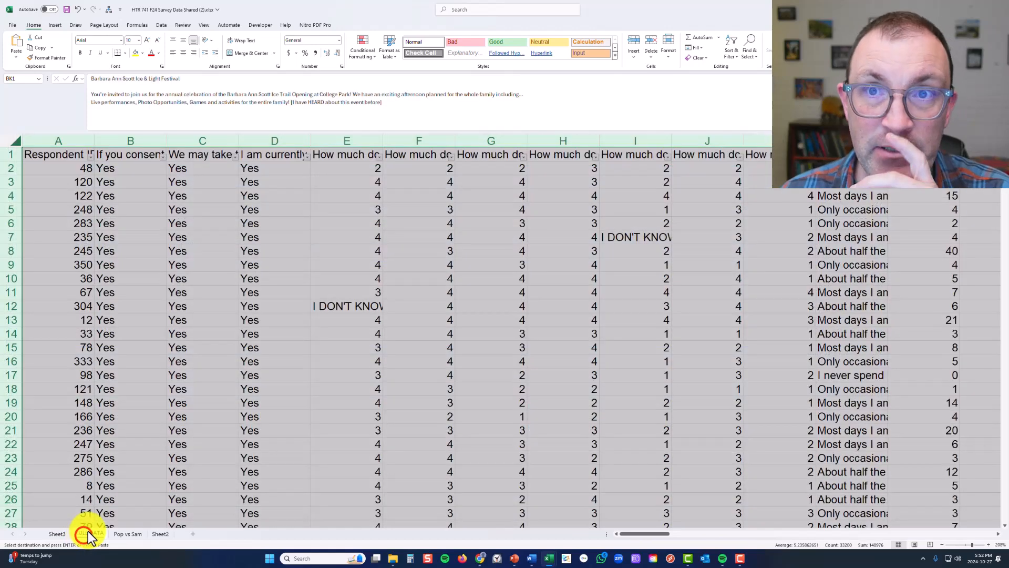
left_click(560, 444)
scroll(565, 415, "right", 4)
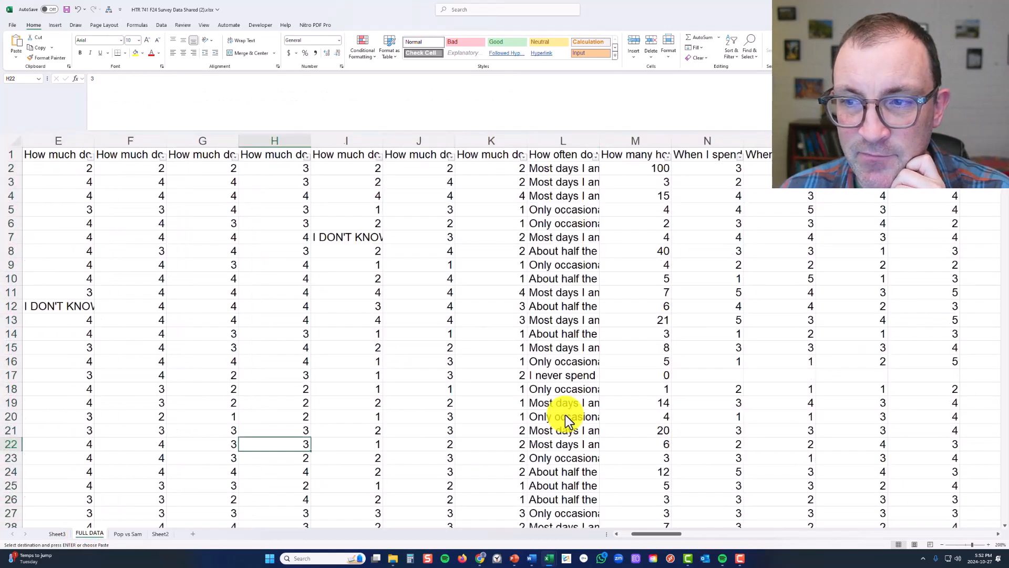
scroll(566, 415, "right", 4)
left_click(566, 415)
key("ctrl+f")
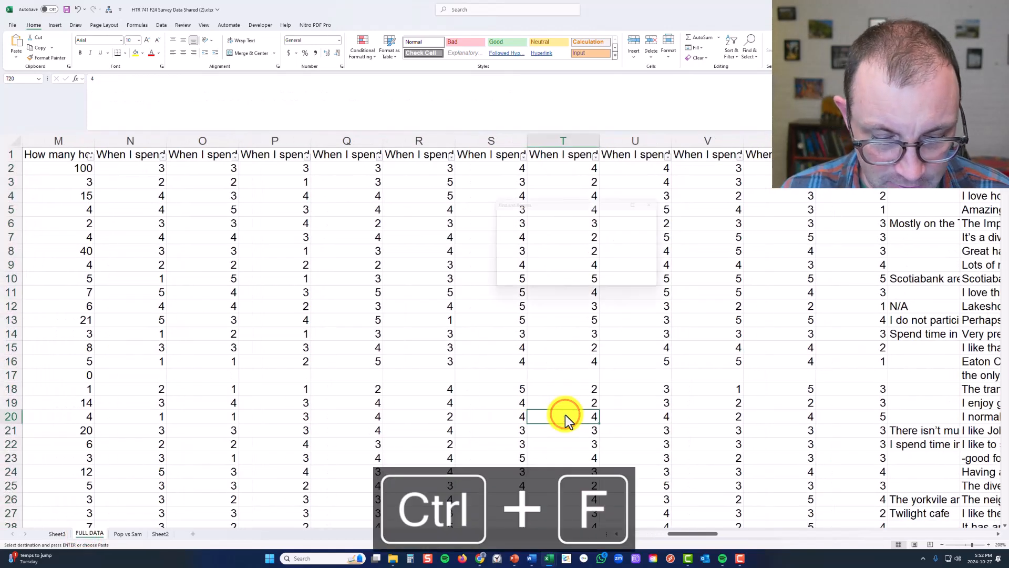
type("k")
key("Return")
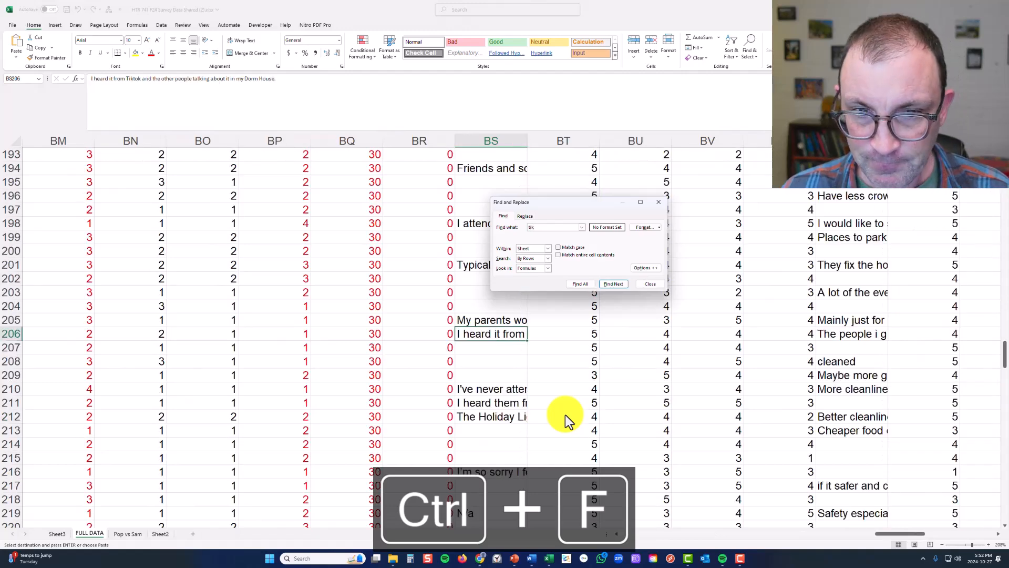
Limit the "tik" search to header row 1 and go to the TikTok question column, keeping the search dialog clear of it
scroll(775, 222, "up", 20)
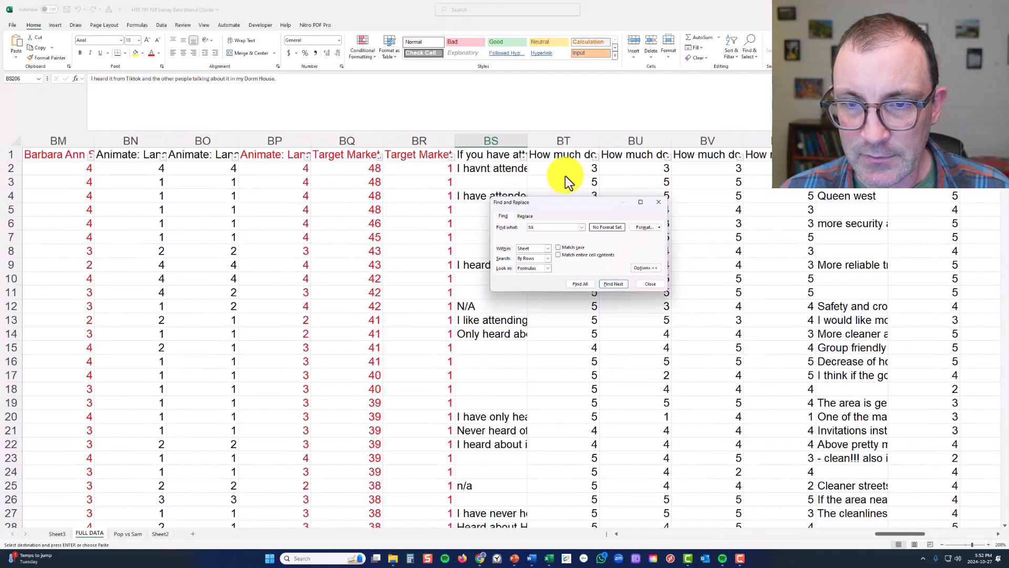
left_click(11, 154)
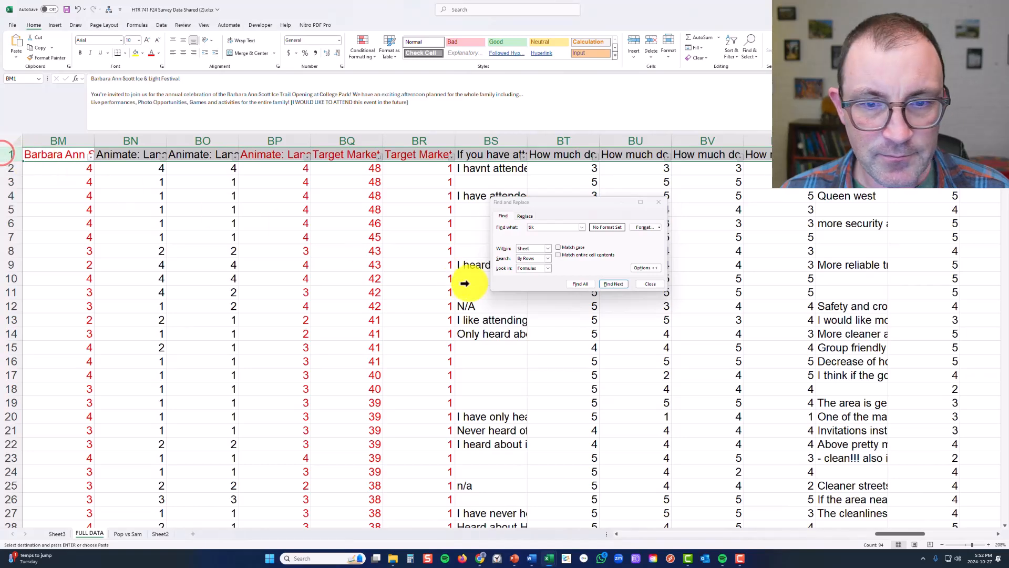
left_click(618, 283)
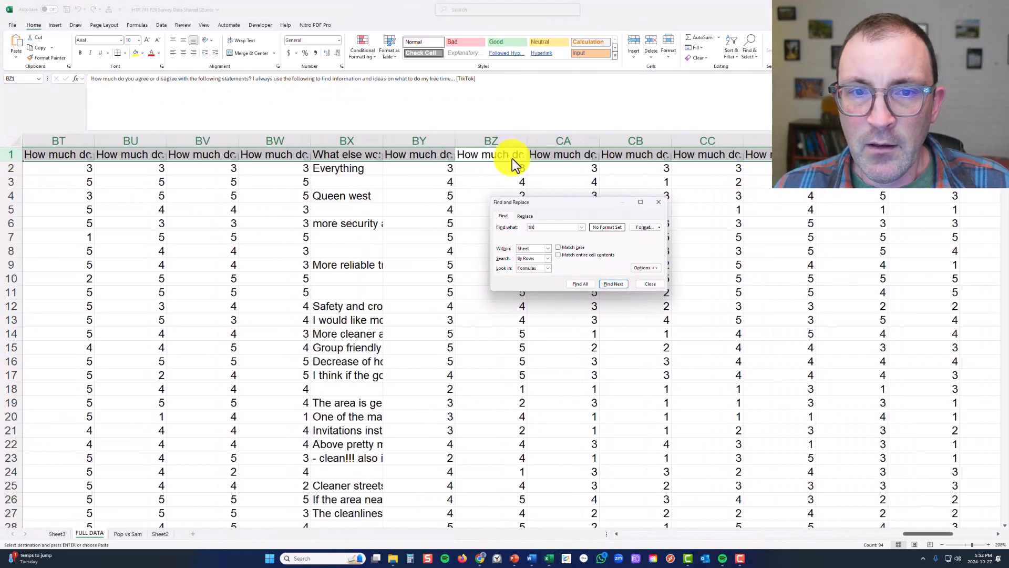
left_click(490, 154)
left_click_drag(612, 205, 769, 185)
Examine the individual ratings in the first rows of the TikTok question column
left_click_drag(512, 174, 510, 291)
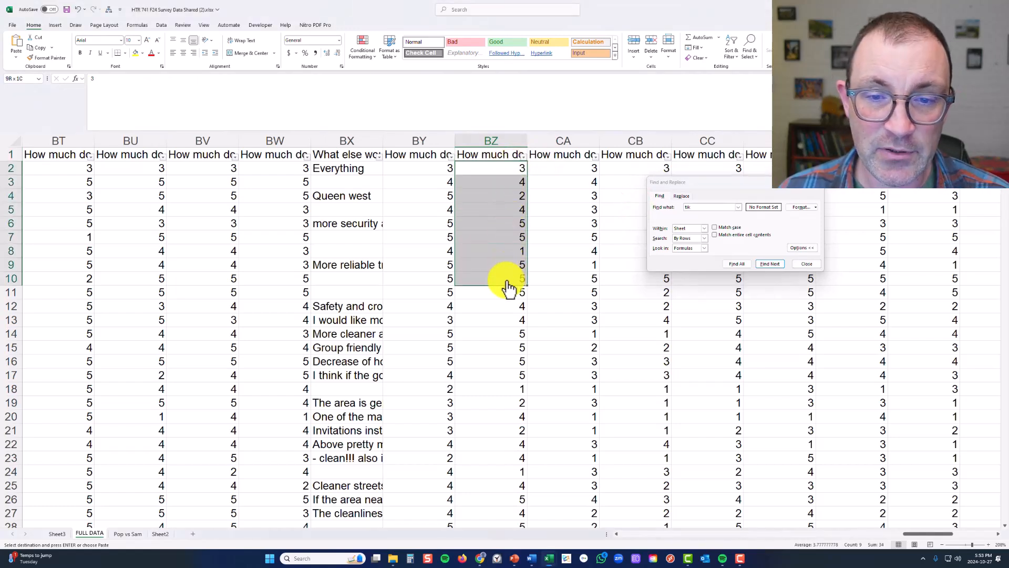
left_click(518, 173)
left_click(514, 183)
left_click(512, 197)
left_click(510, 212)
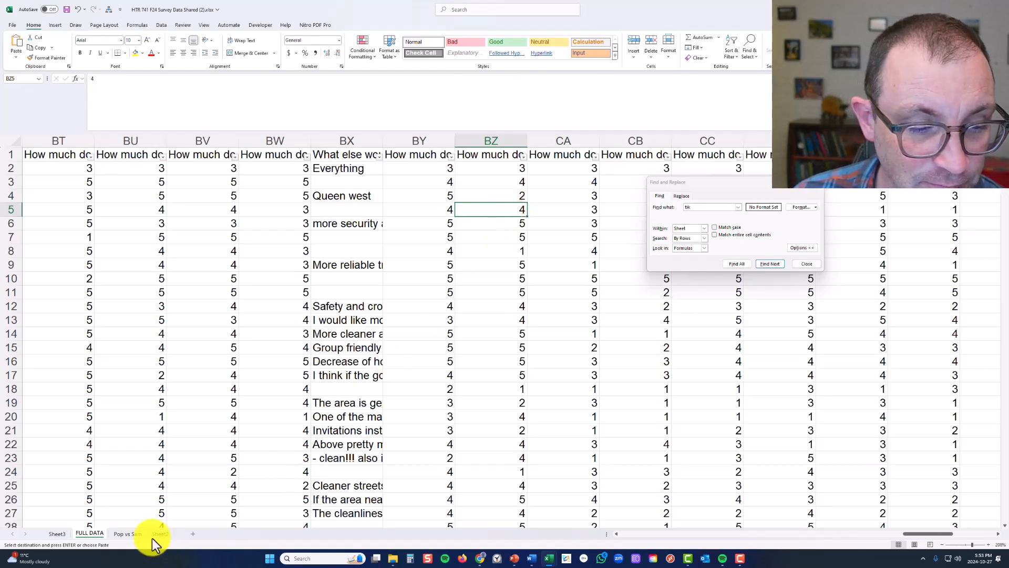
Summarize the TikTok values by Count in the lowest pivot table on Sheet3
left_click(58, 533)
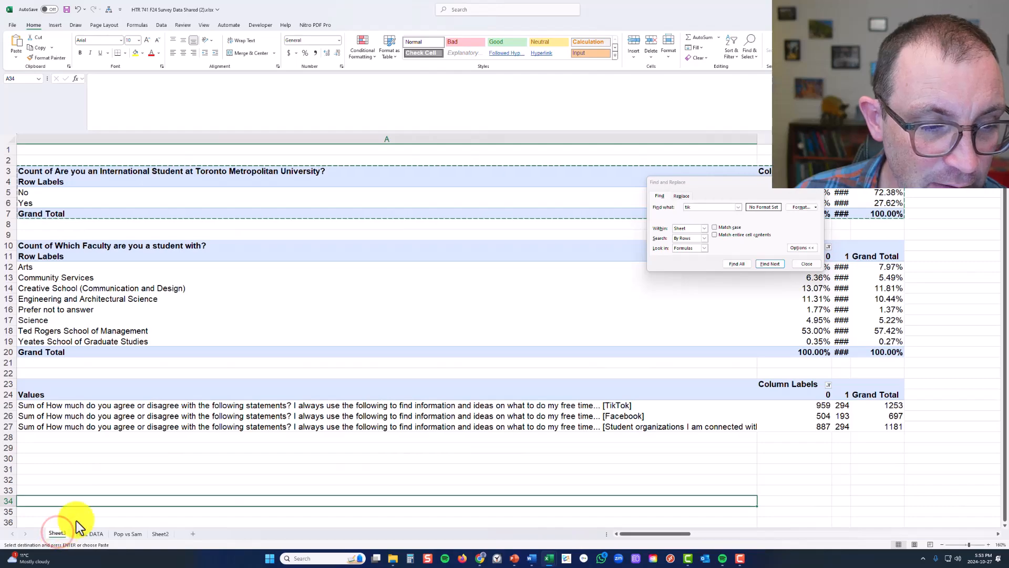
left_click(361, 408)
right_click(360, 408)
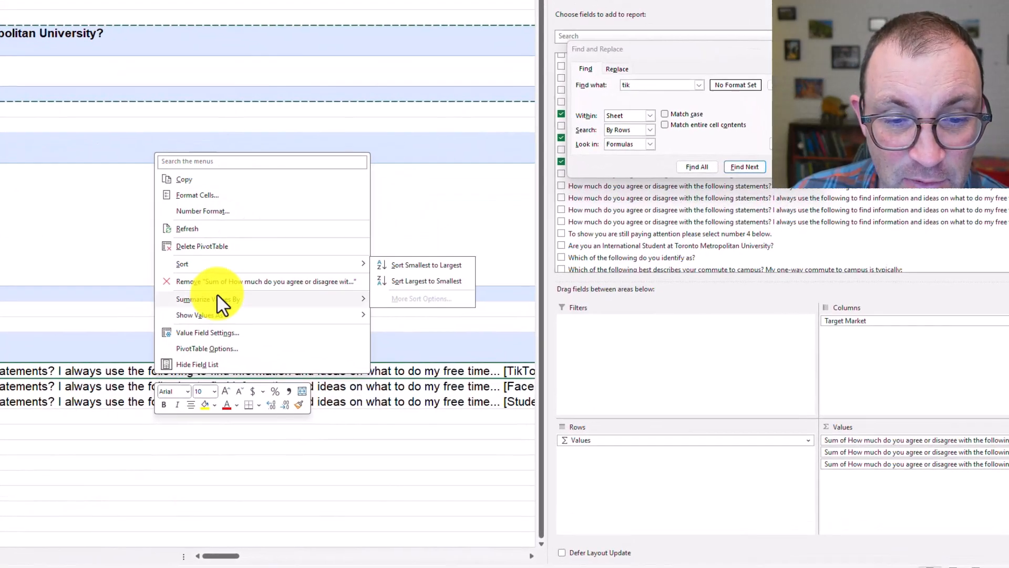
mouse_move(217, 293)
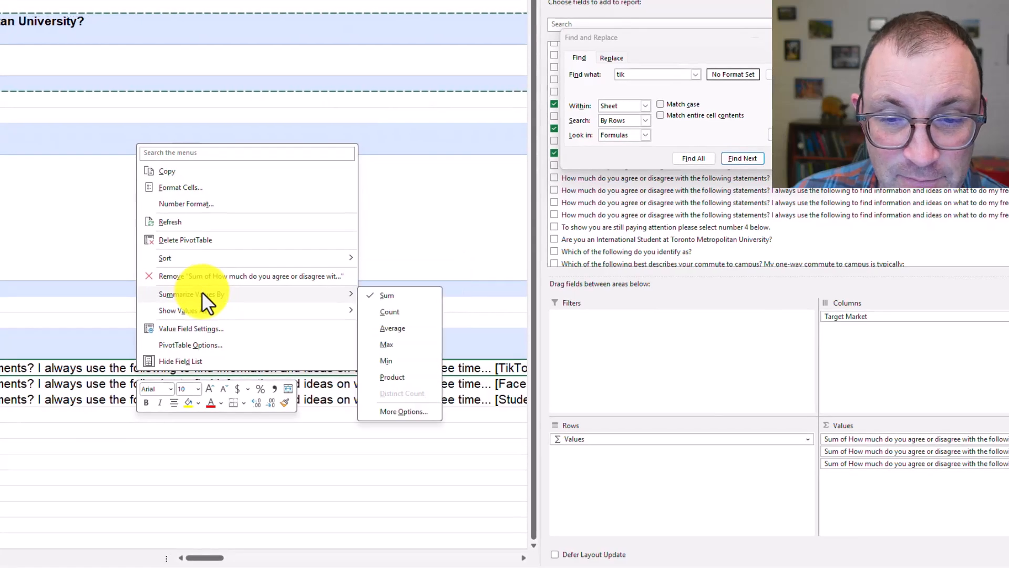
left_click(420, 310)
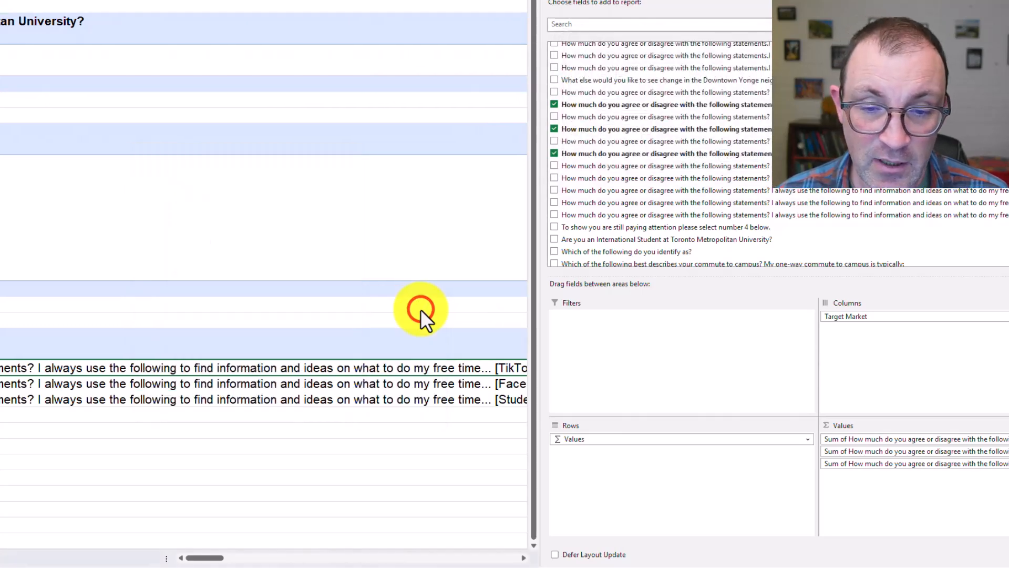
left_click(474, 443)
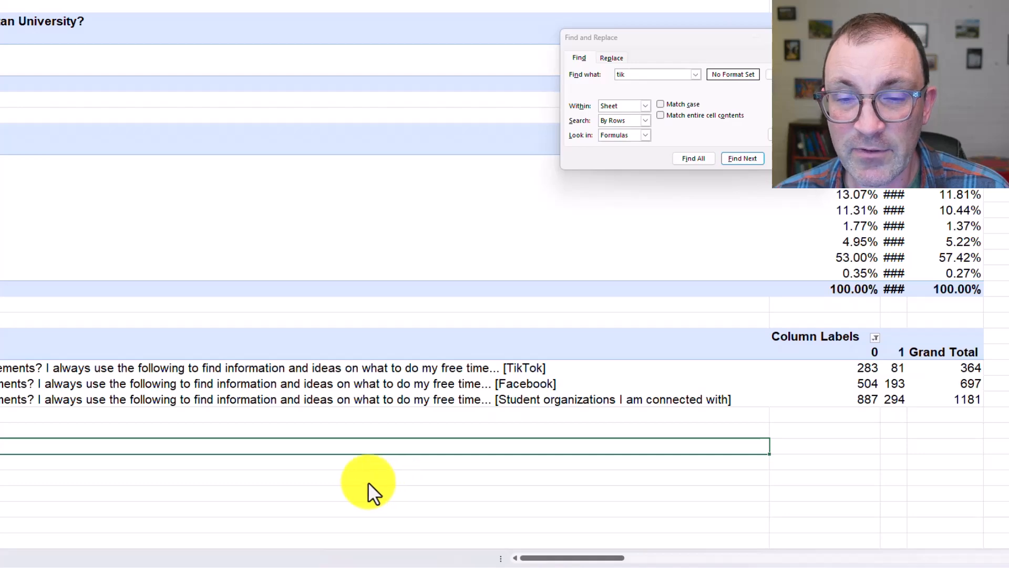
Summarize the TikTok values in the lowest pivot table on Sheet3 by Average
right_click(386, 367)
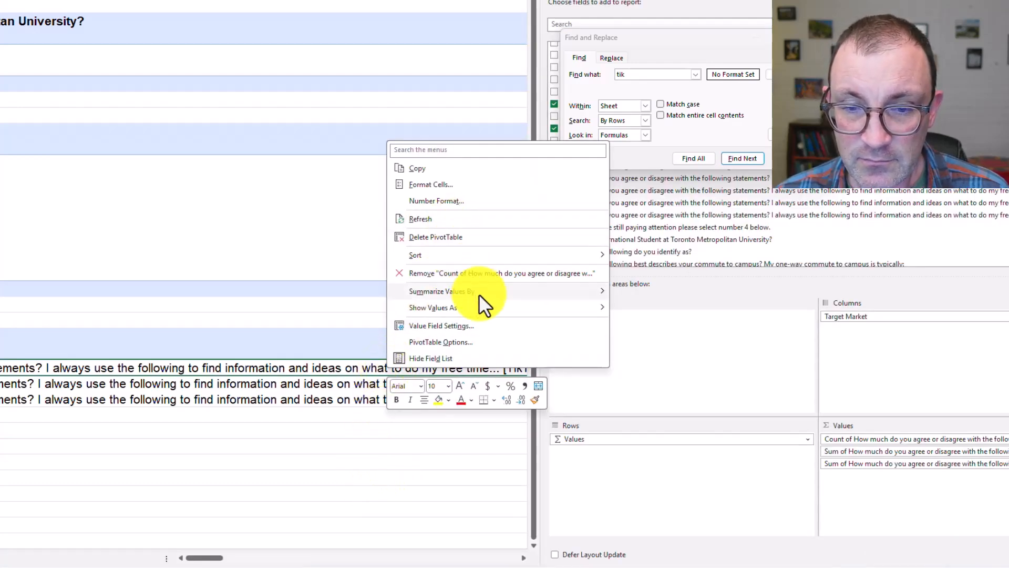
mouse_move(574, 291)
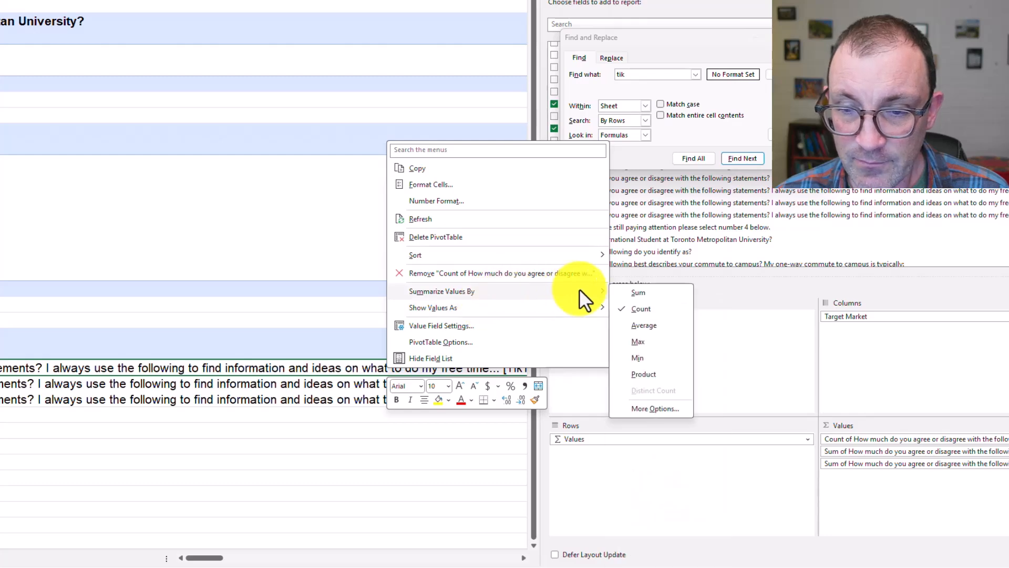
left_click(645, 325)
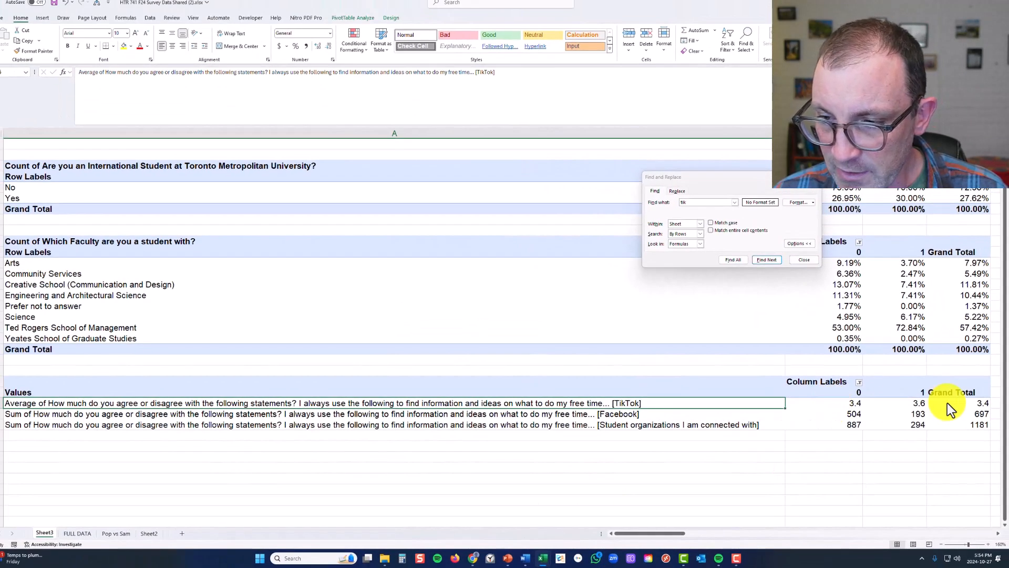
left_click(949, 458)
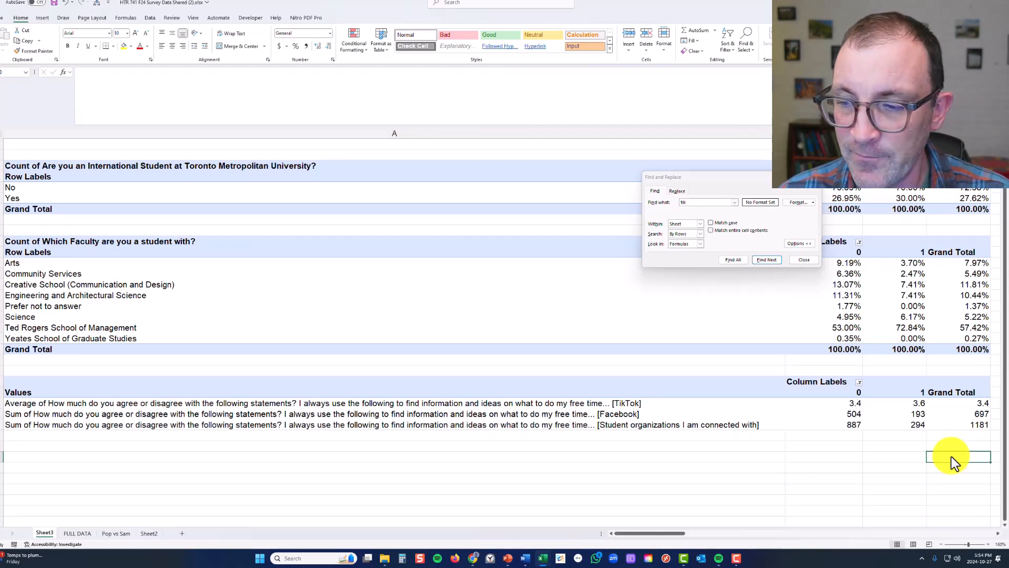
Summarize the Facebook and student organizations values in the same pivot table by Average
right_click(586, 415)
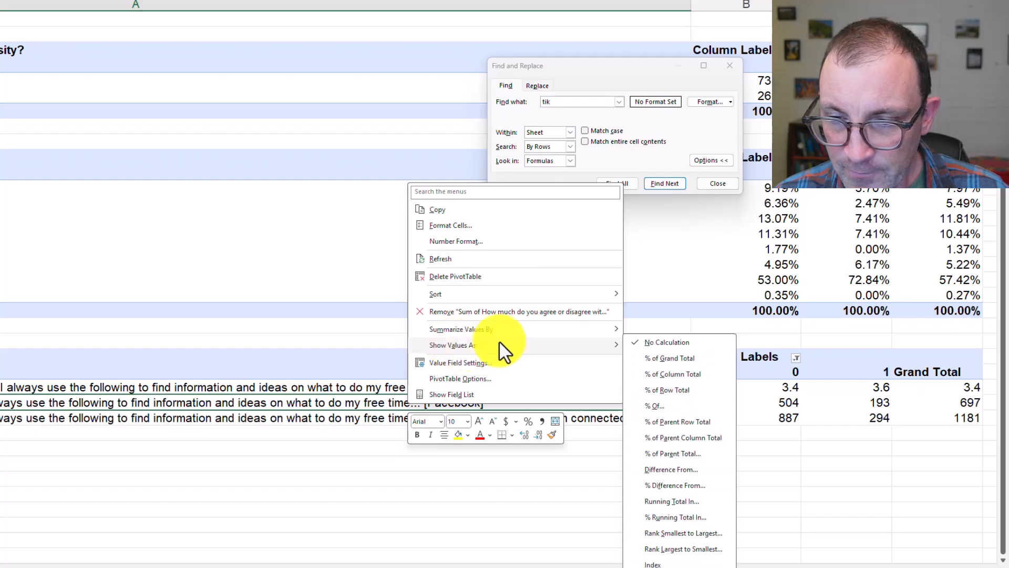
mouse_move(541, 329)
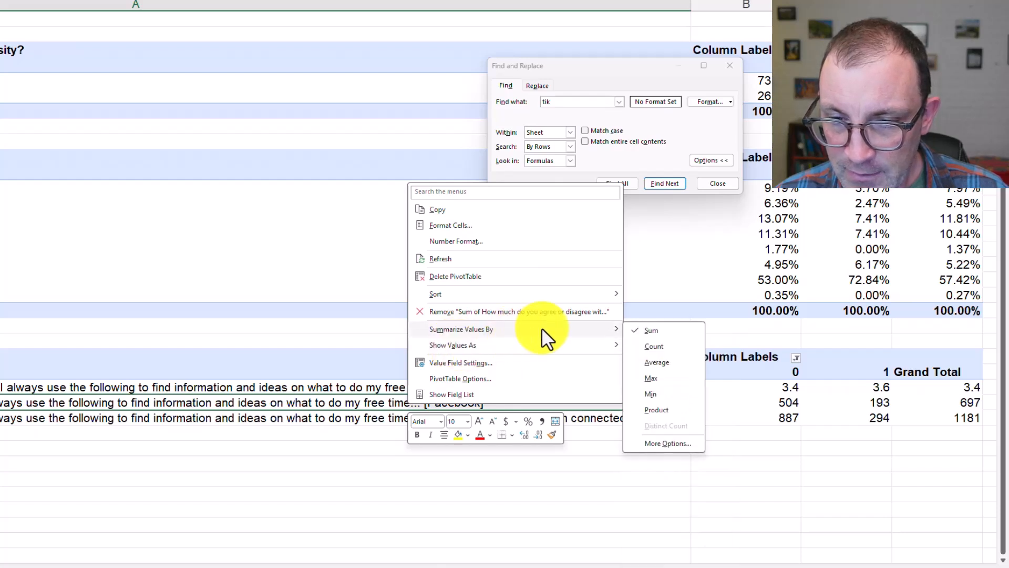
left_click(672, 362)
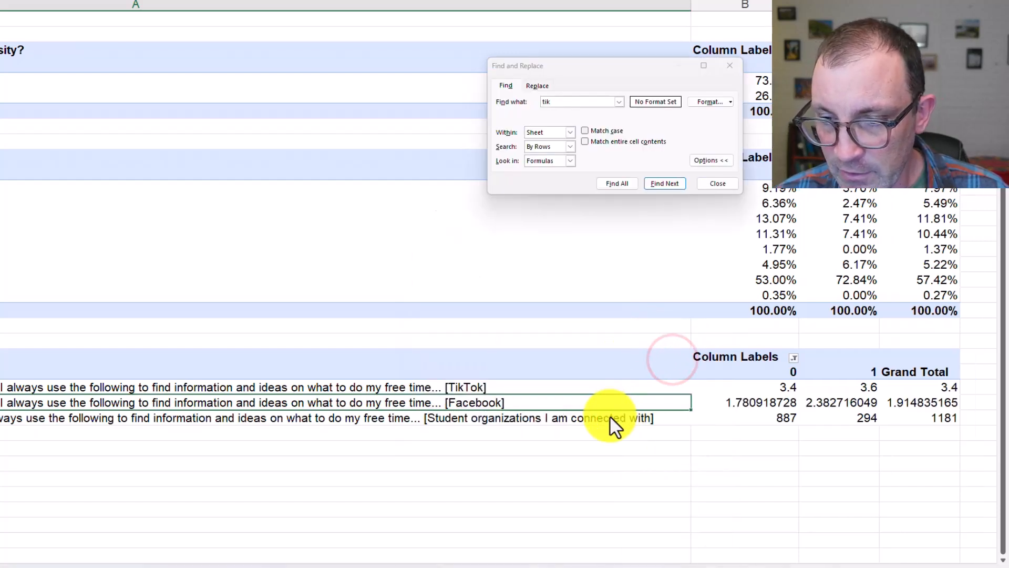
right_click(599, 418)
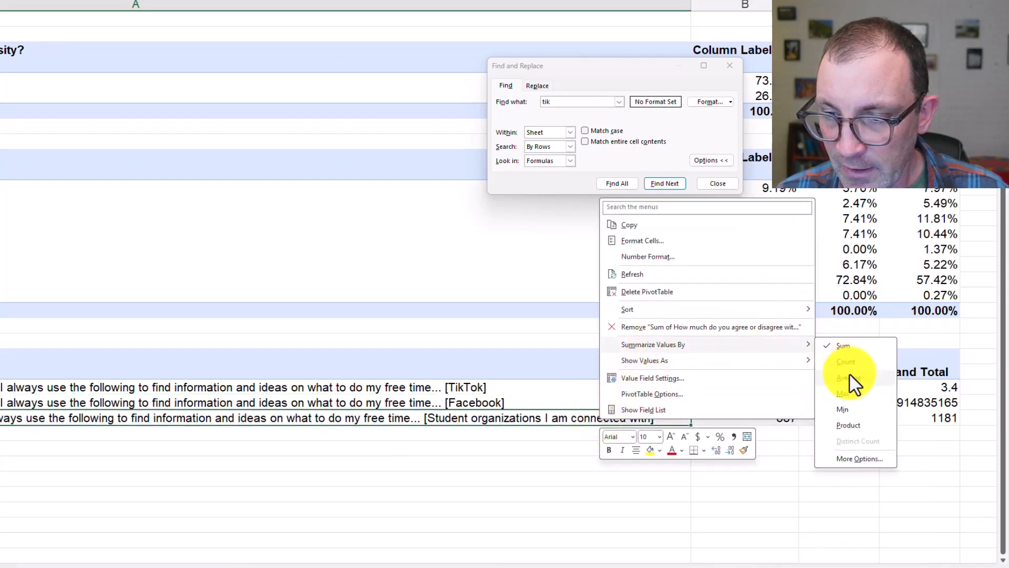
left_click(848, 373)
left_click(801, 448)
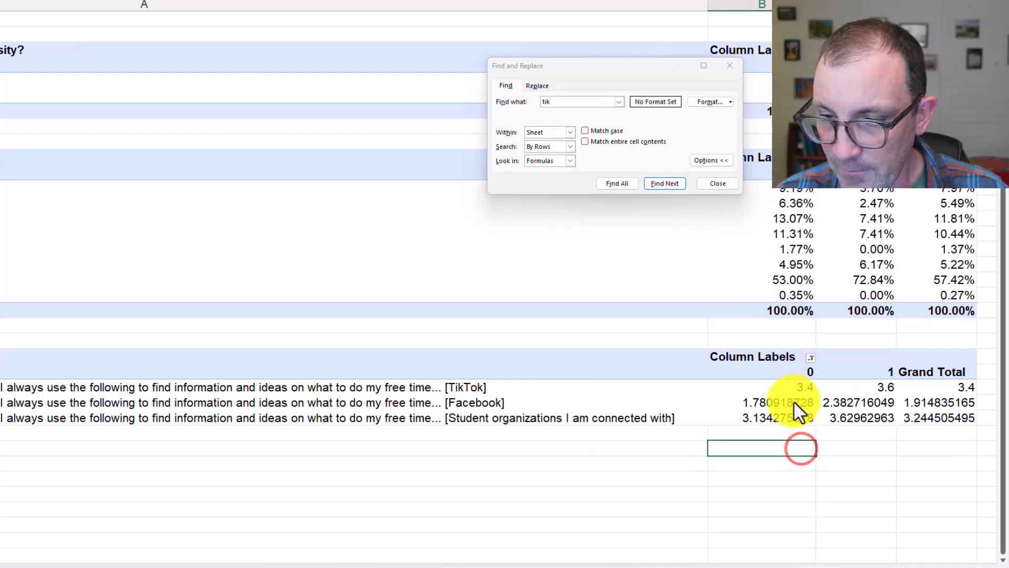
Format all TikTok, Facebook and student organizations averages, including the grand totals, to one decimal place
left_click_drag(789, 388, 923, 418)
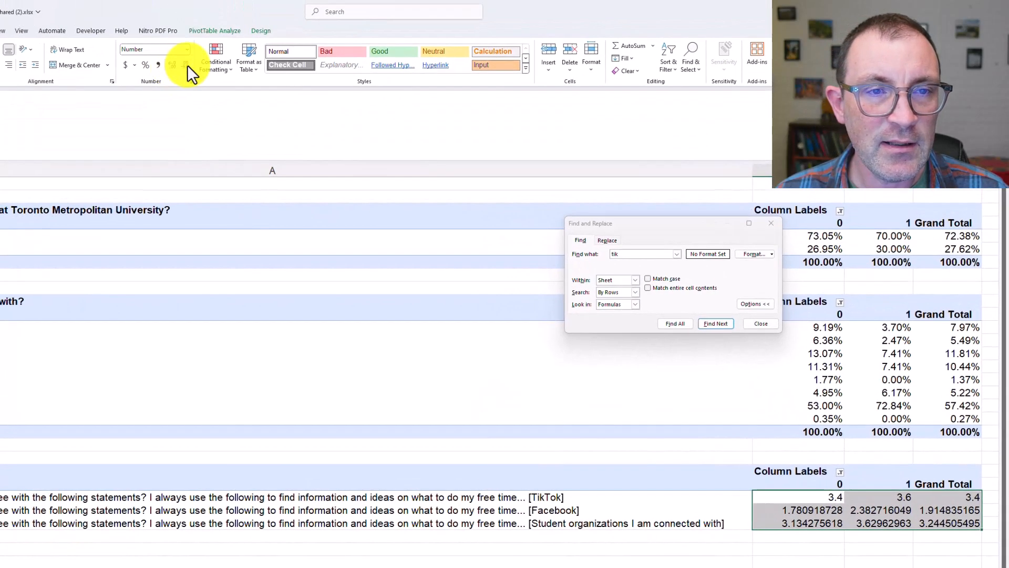
left_click(172, 65)
left_click(172, 65)
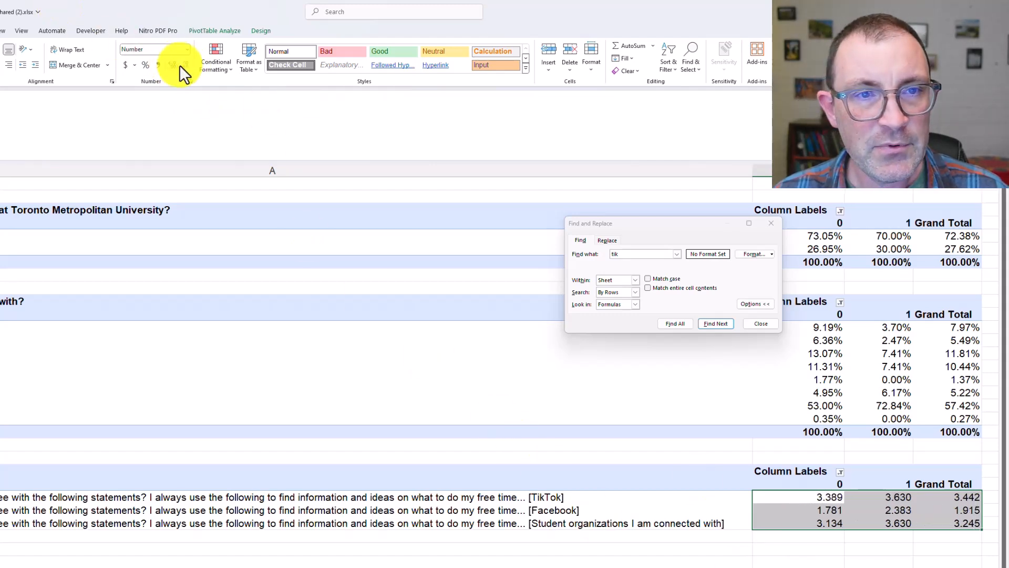
left_click(185, 65)
left_click(186, 66)
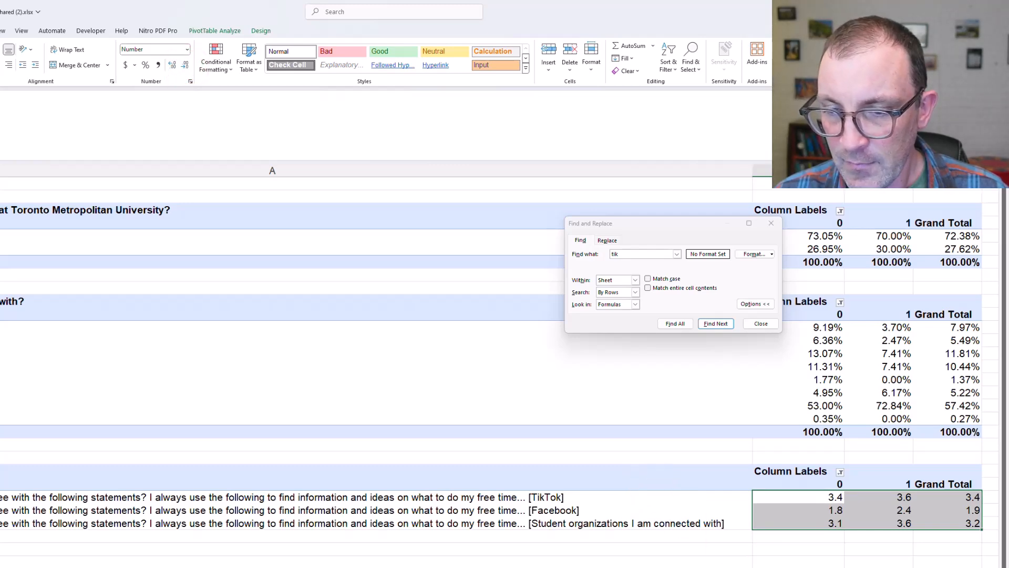
Close the Find and Replace dialog covering the pivot tables
left_click(915, 567)
left_click(914, 567)
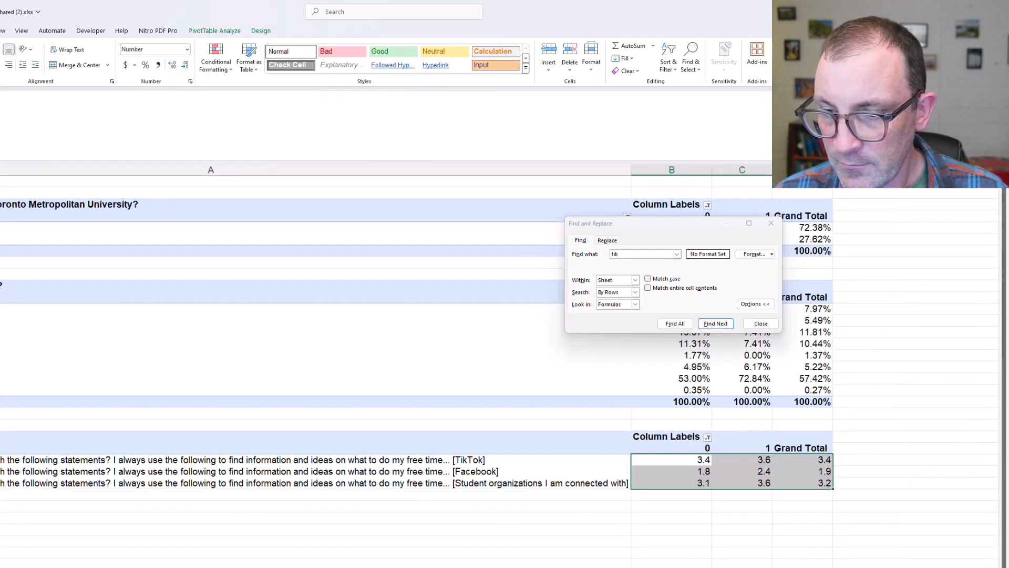
left_click(824, 567)
left_click(768, 219)
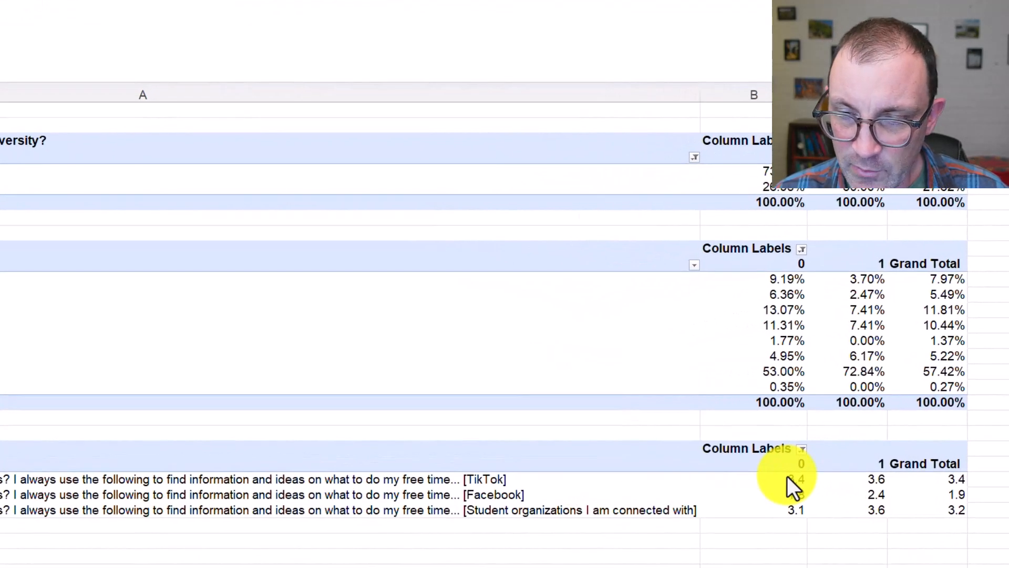
Compare the TikTok, Facebook and student organizations averages between target market groups 0 and 1 and the grand total
left_click_drag(948, 484, 954, 513)
left_click(986, 509)
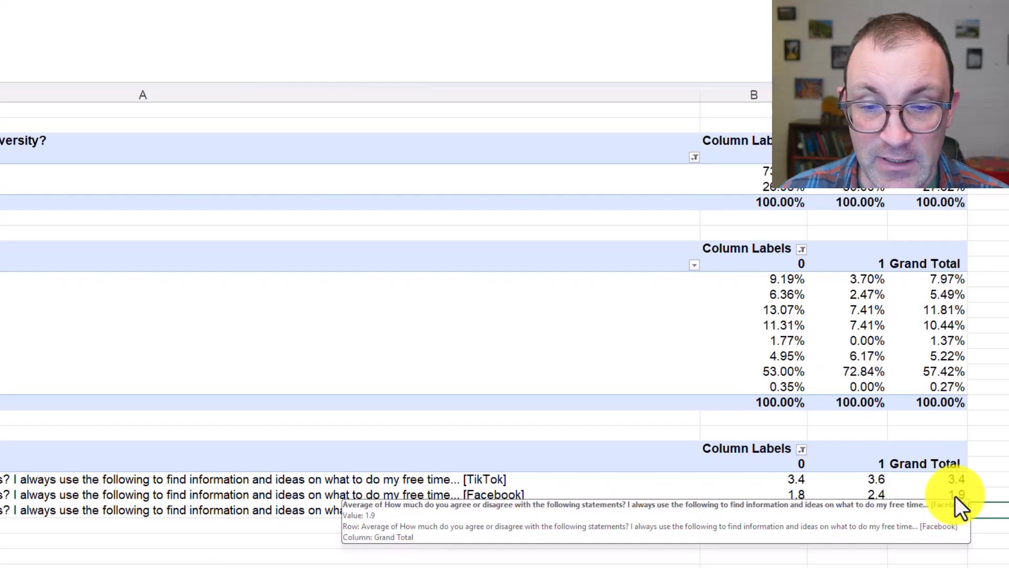
left_click(1004, 495)
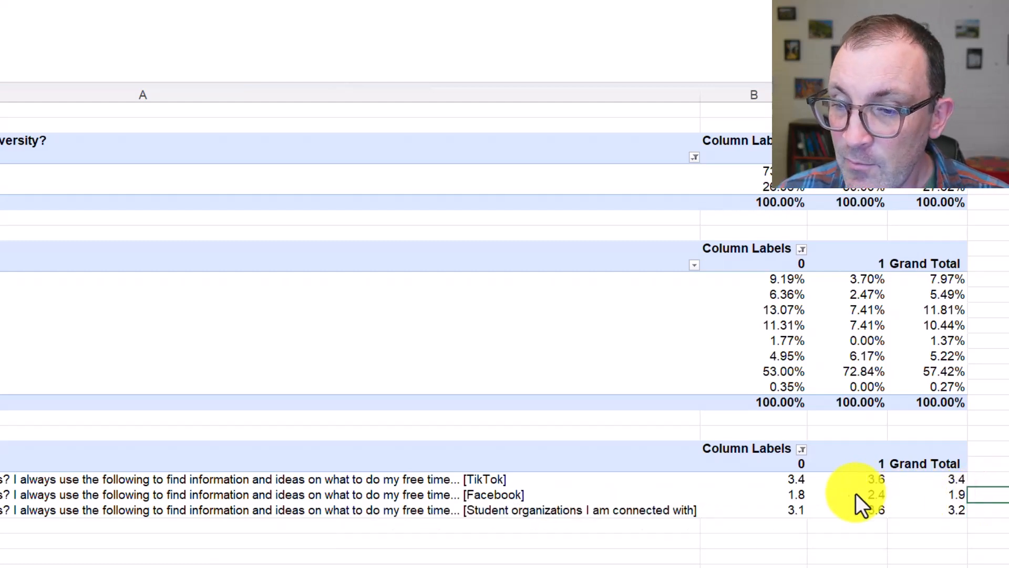
left_click_drag(795, 481, 825, 506)
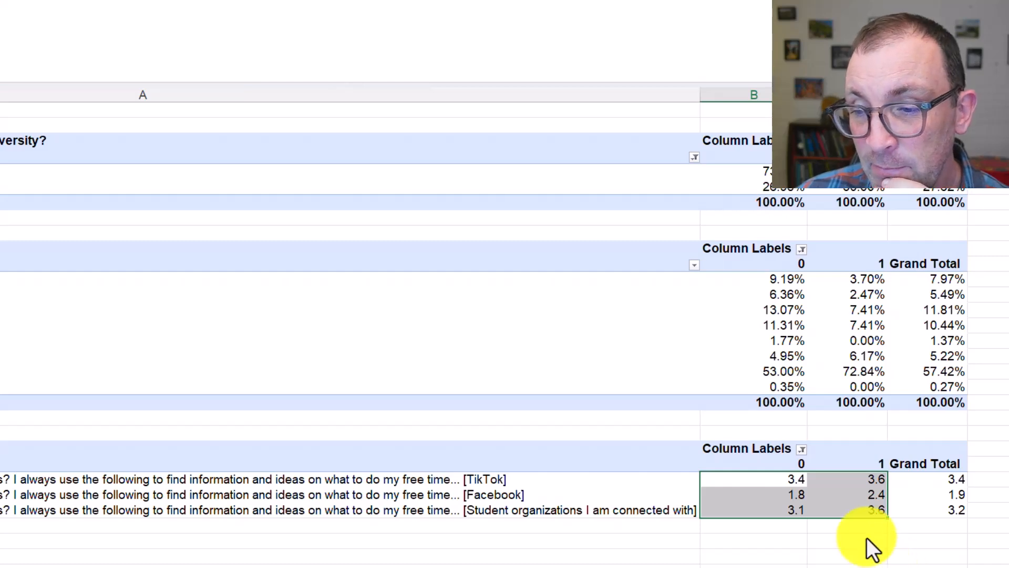
left_click(796, 497)
left_click(849, 494)
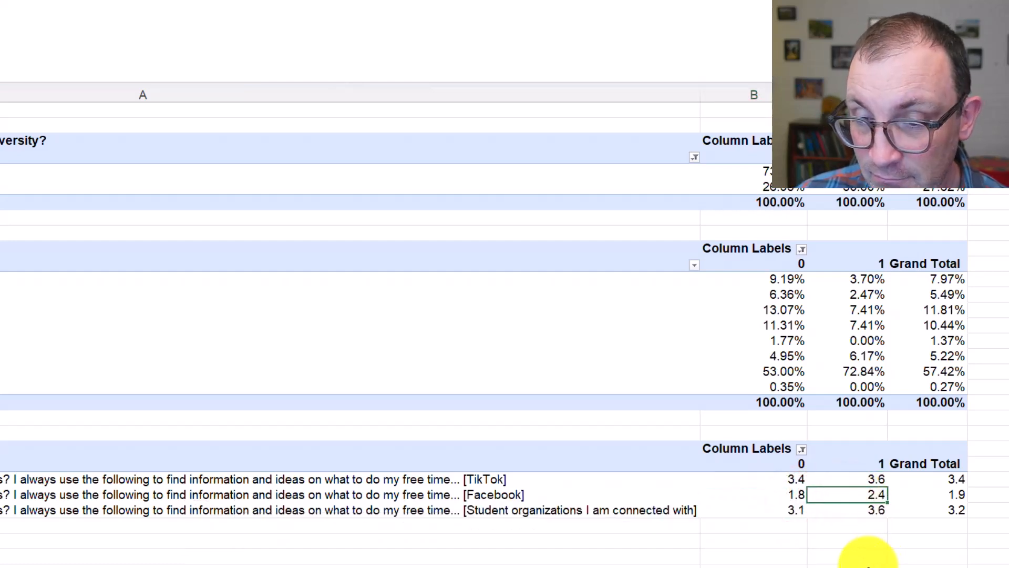
left_click_drag(778, 465, 777, 504)
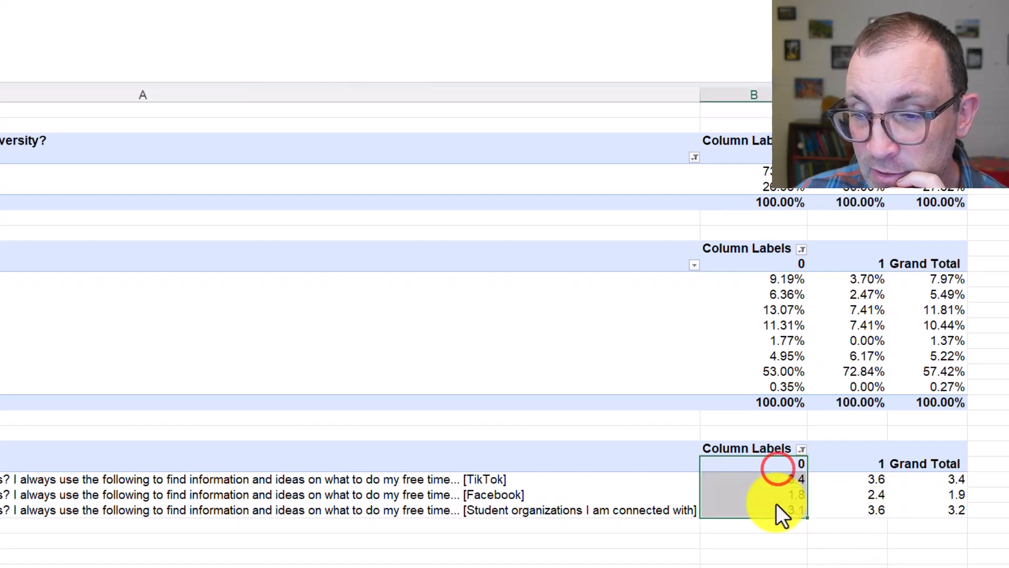
Check the target market group's TikTok average against that of the other group in the third pivot table
left_click(866, 564)
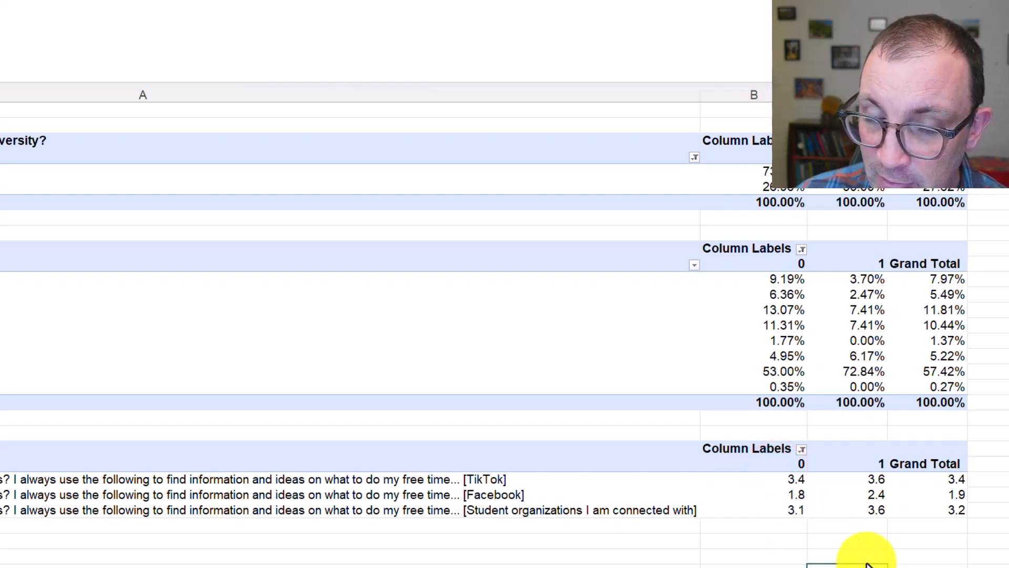
left_click(870, 482)
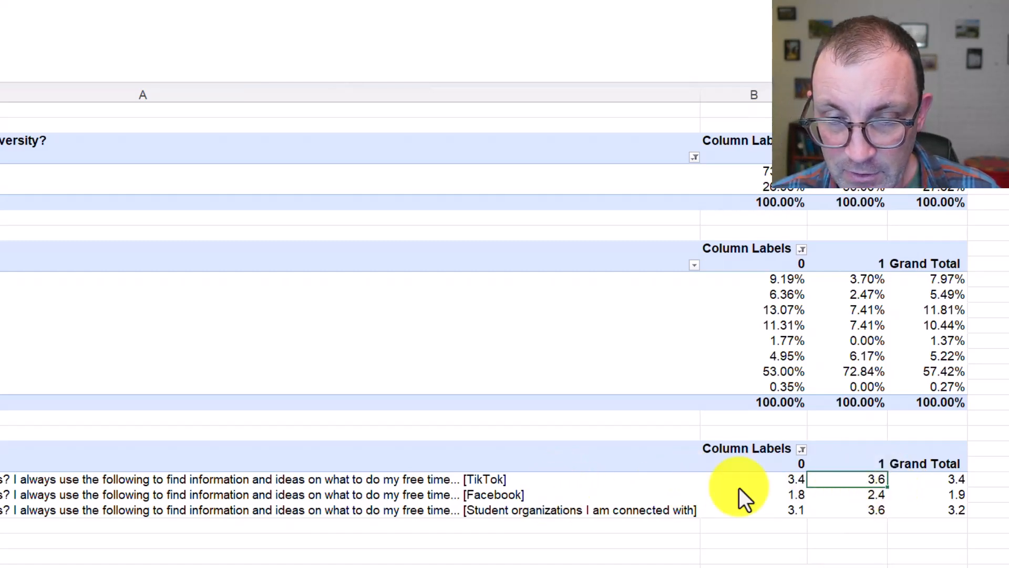
Narrow all columns of Sheet3 to one uniform width so the pivot tables and the summary table sit close together
scroll(965, 417, "right", 1)
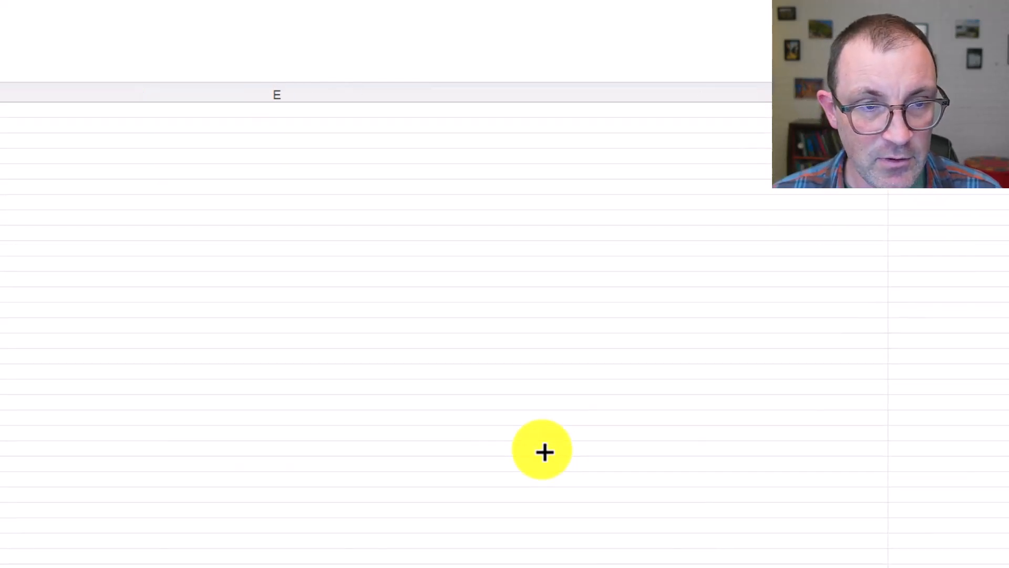
left_click(542, 451)
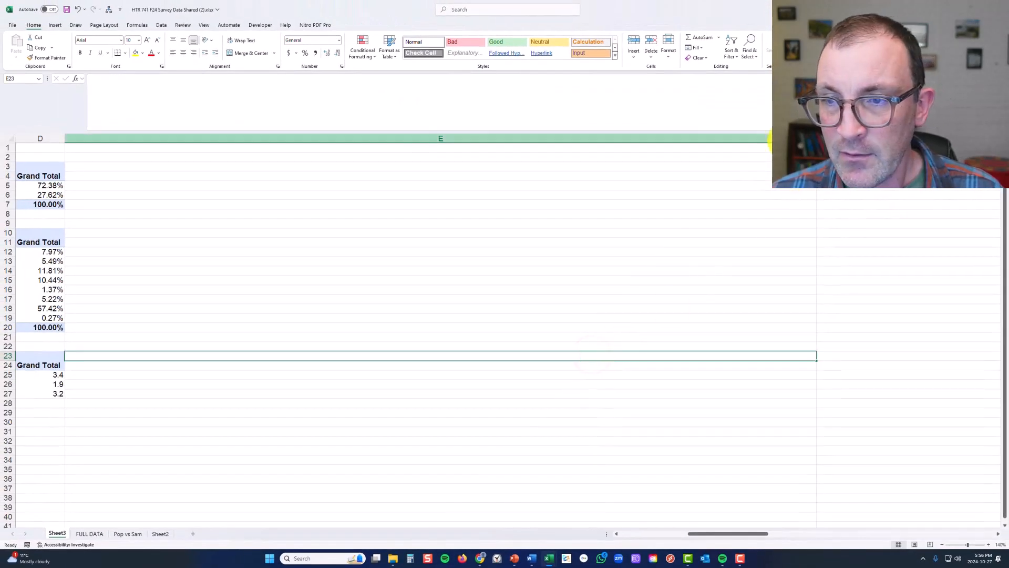
left_click(769, 138)
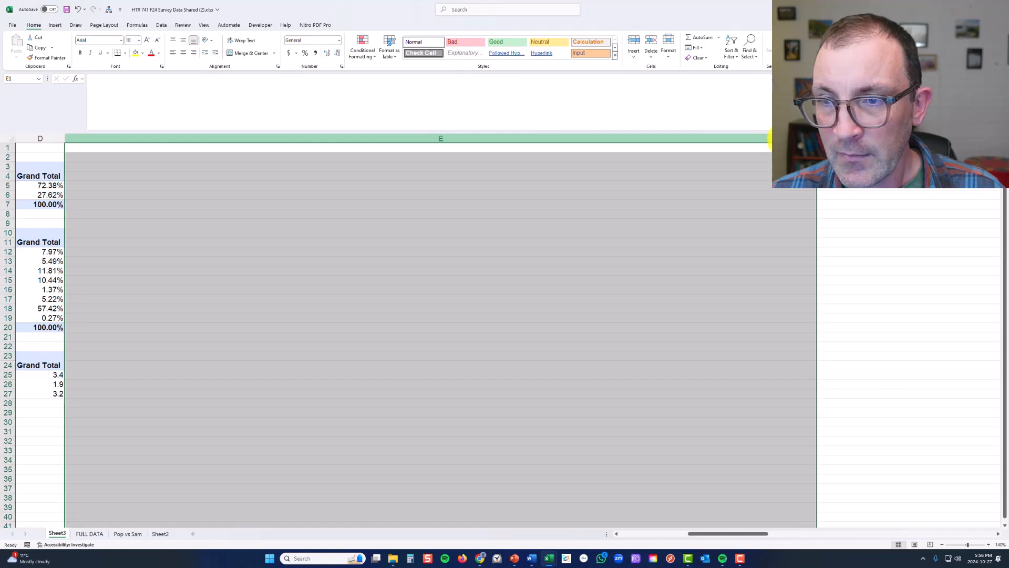
key("ctrl+shift+Right")
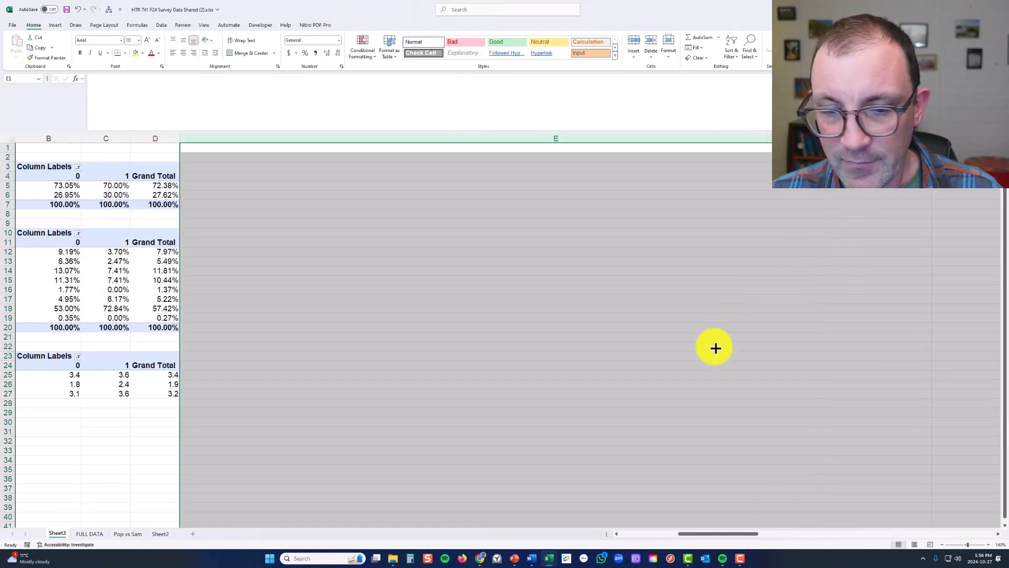
left_click_drag(967, 545, 950, 548)
left_click(939, 545)
left_click(940, 545)
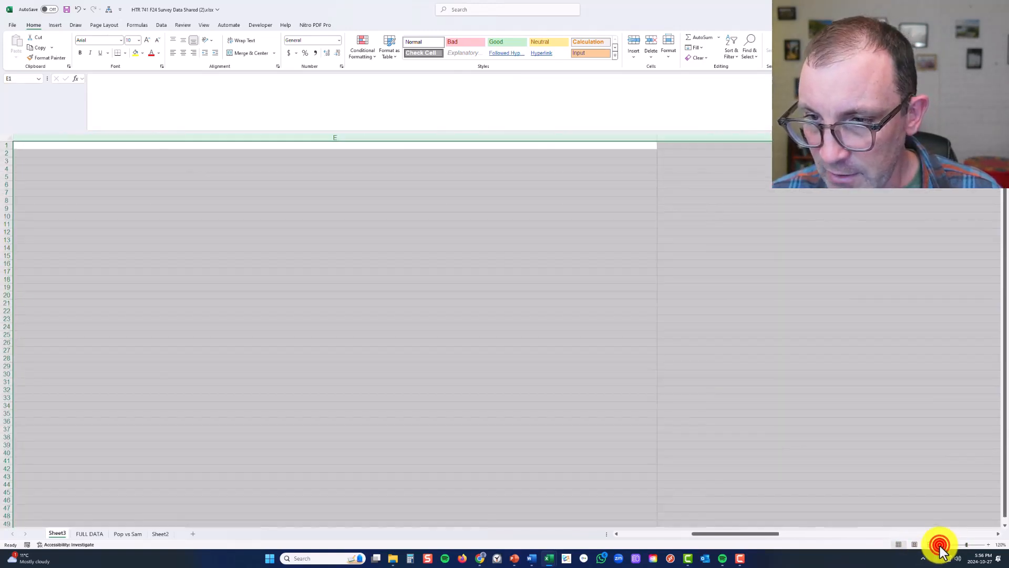
left_click(940, 545)
left_click(940, 545)
left_click(940, 545)
left_click(940, 545)
left_click(939, 545)
left_click(940, 545)
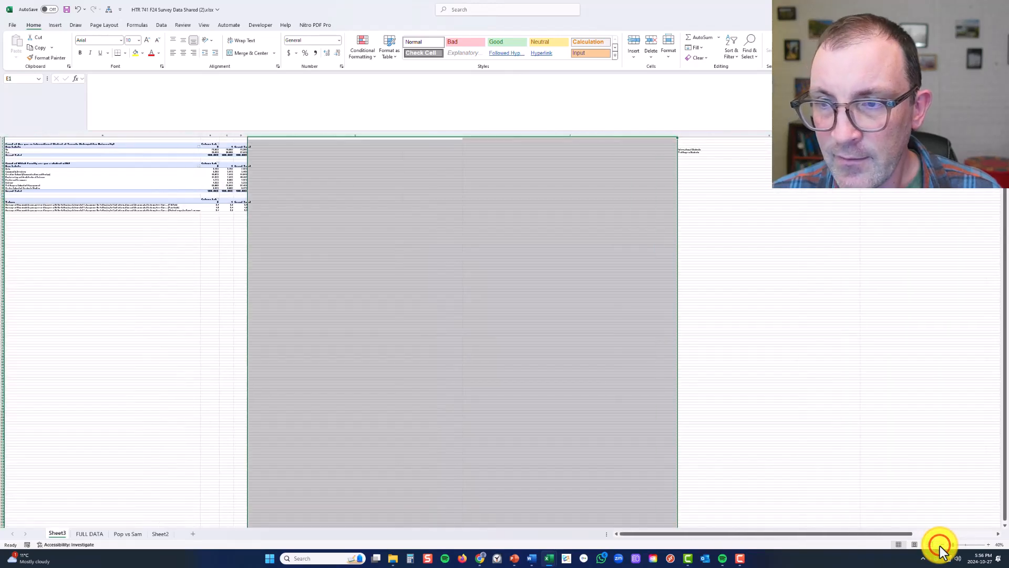
left_click(4, 137)
left_click_drag(461, 136, 270, 145)
left_click(353, 171)
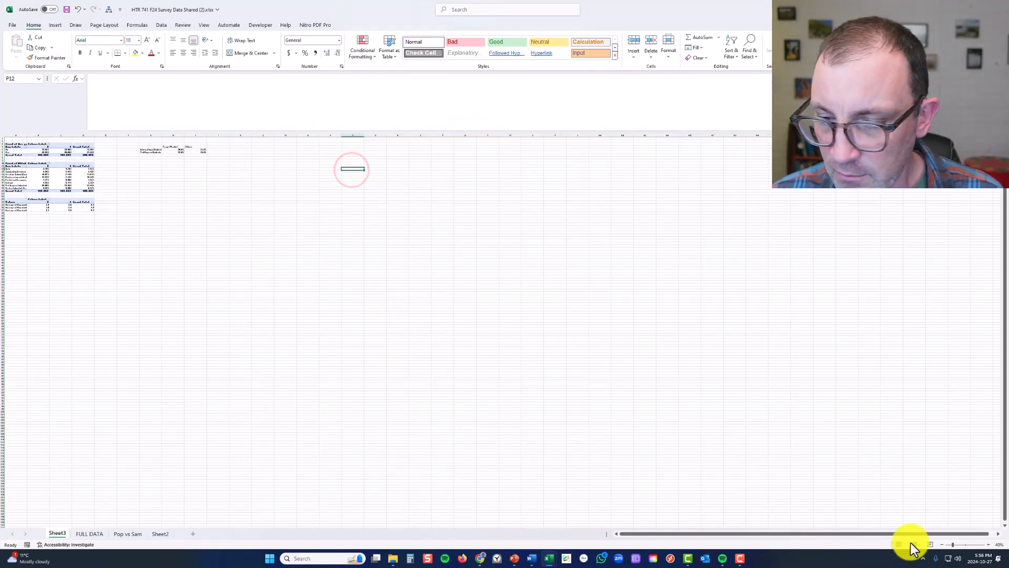
Check which information source each of the three average rows in the third pivot table refers to
left_click(987, 544)
left_click(987, 545)
left_click(988, 545)
left_click(987, 545)
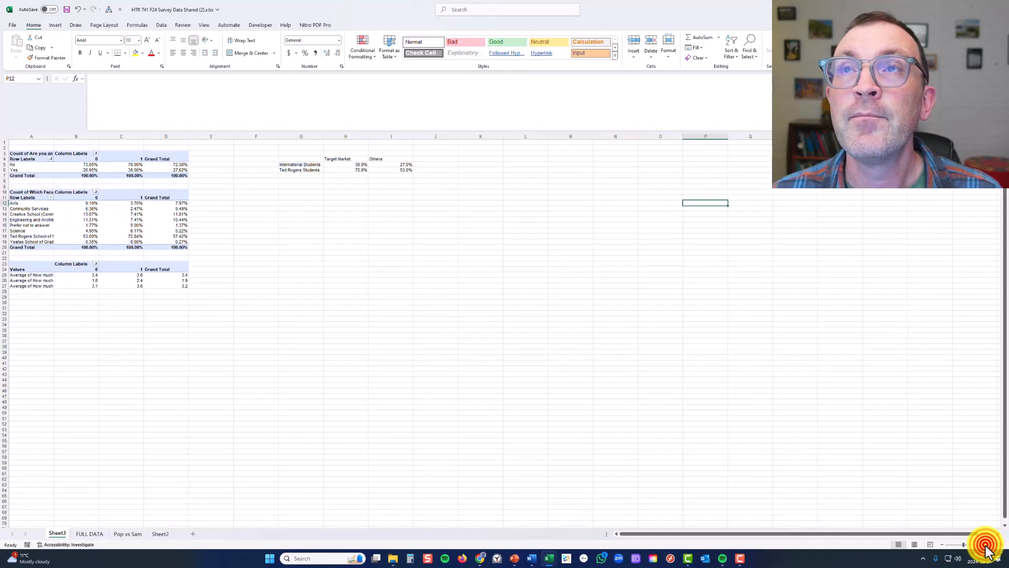
left_click(987, 545)
left_click(987, 545)
left_click(987, 545)
left_click(412, 327)
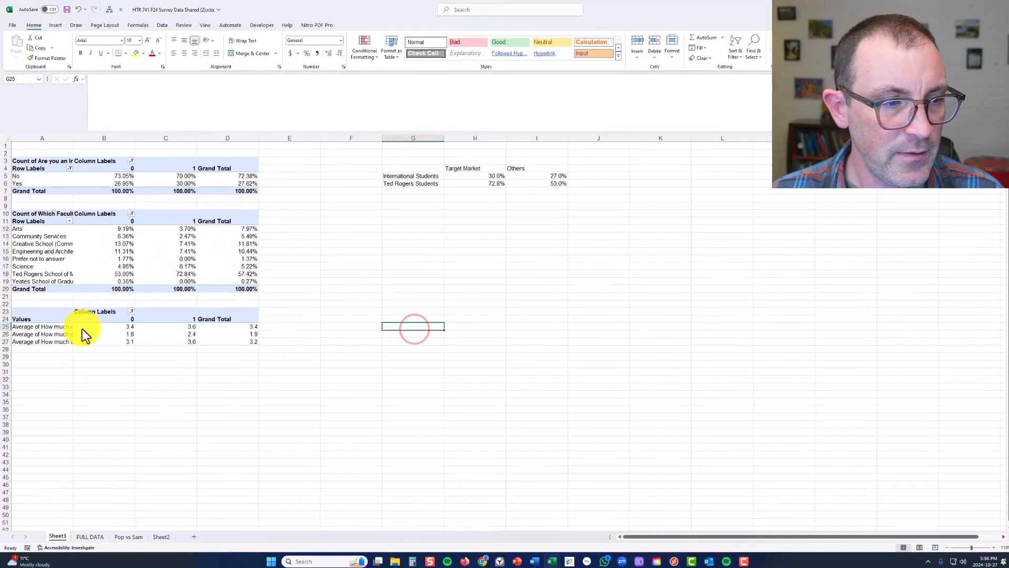
left_click(66, 326)
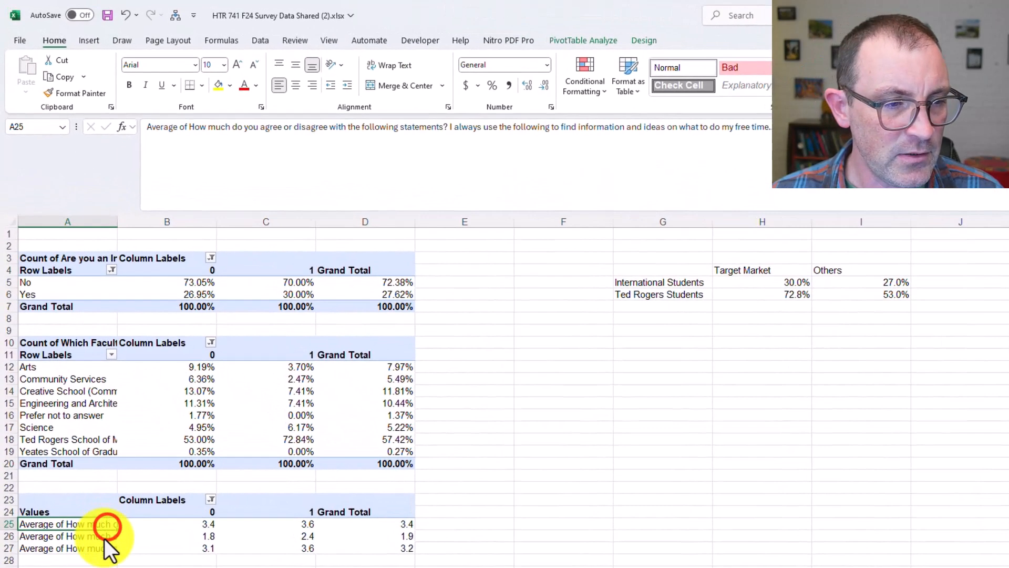
left_click(104, 540)
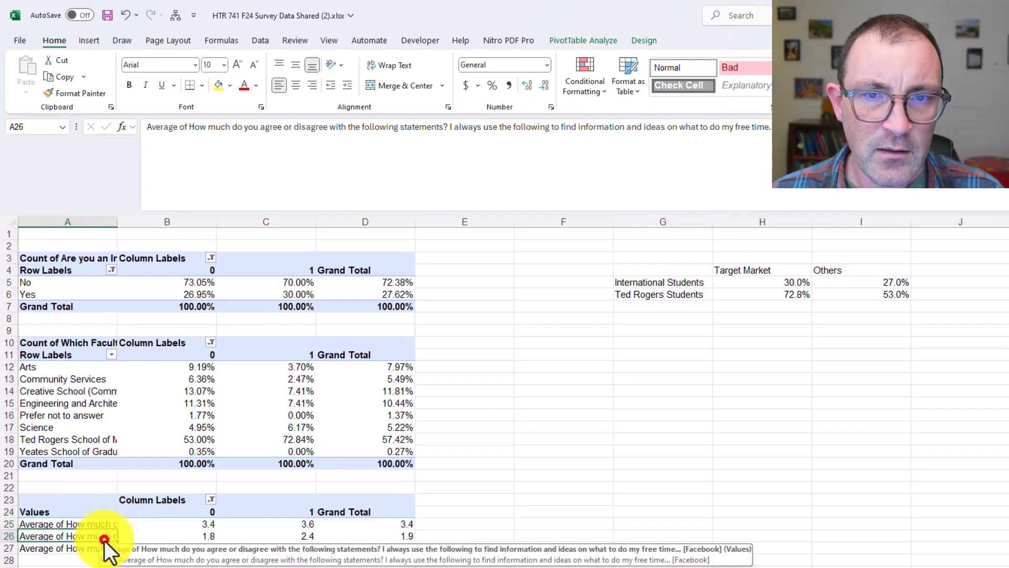
left_click(101, 548)
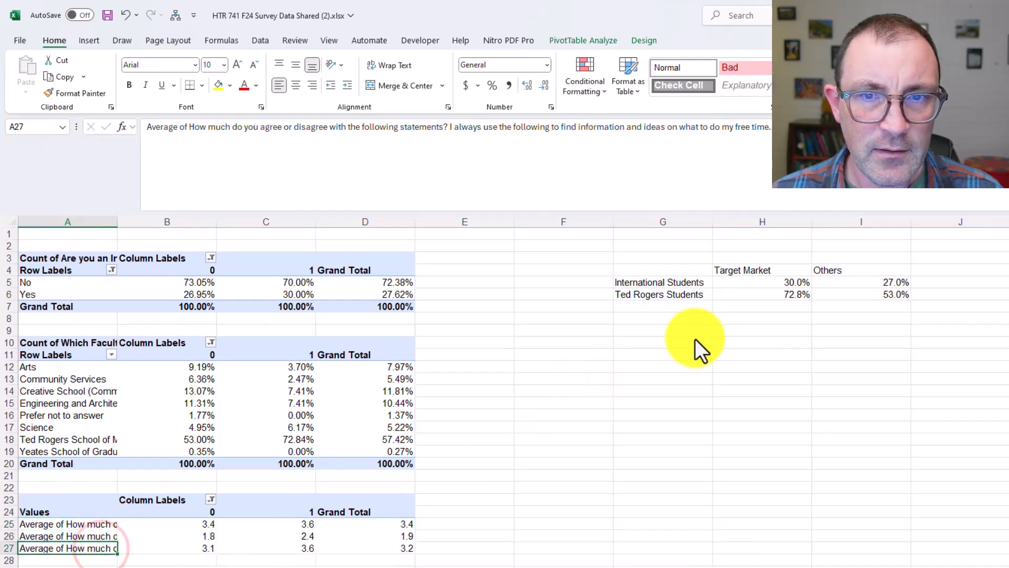
Enter the labels TikTok in G8 and Facebook Student Organizations in G9, below the summary table
left_click(639, 321)
type("TikTok")
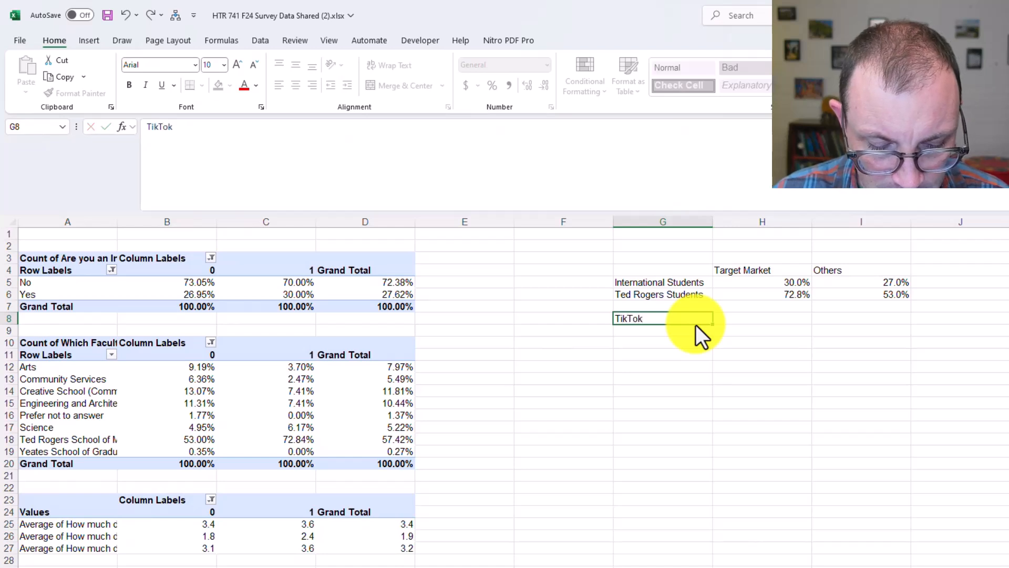
key("Return")
type("Facebook St")
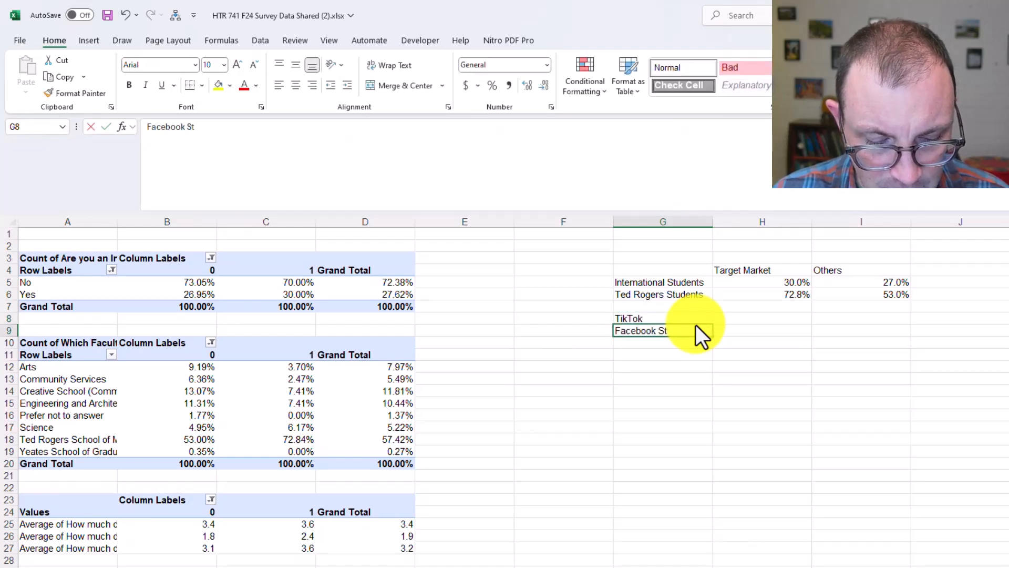
type("udent Organizations")
key("Tab")
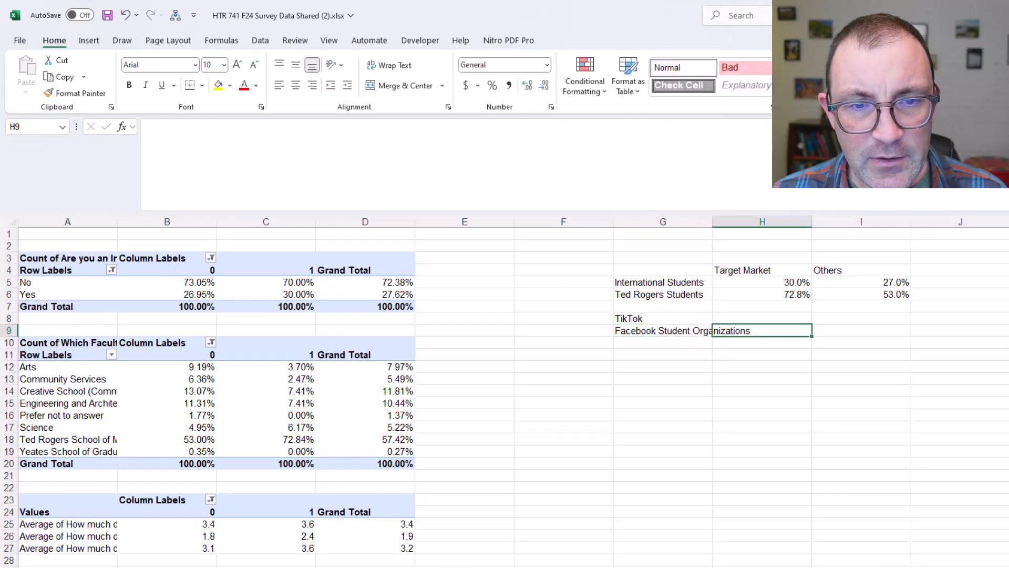
Move the two labels in G8:G9 down to G10:G11, leaving room for a heading above them
scroll(986, 431, "up", 2)
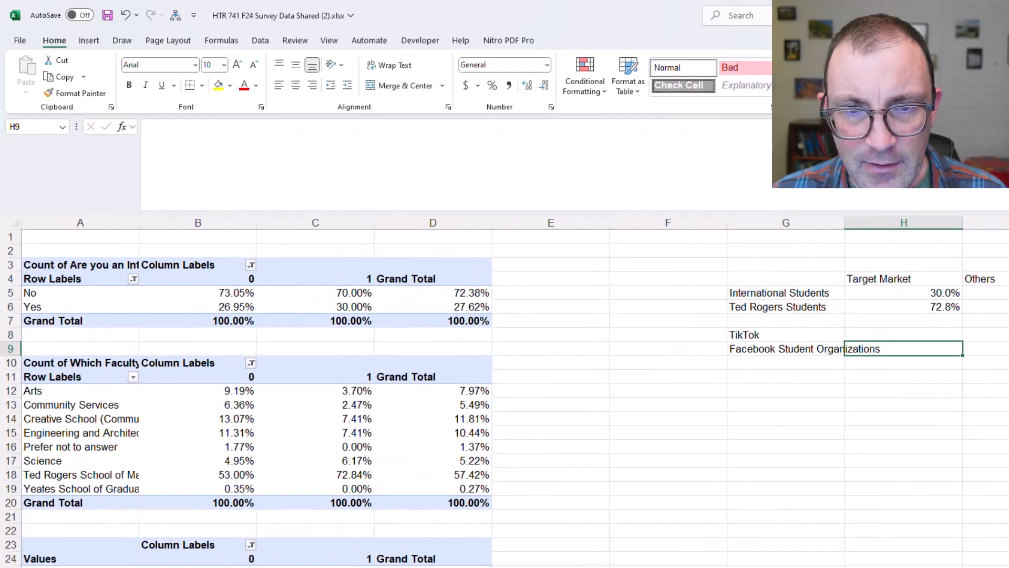
left_click(986, 431)
left_click_drag(811, 340, 809, 346)
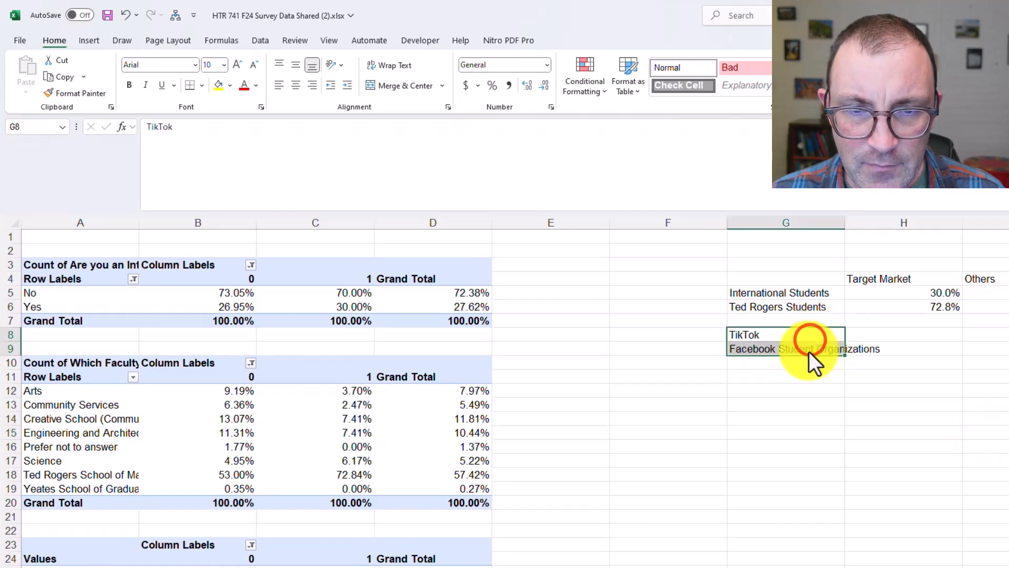
key("ctrl+x")
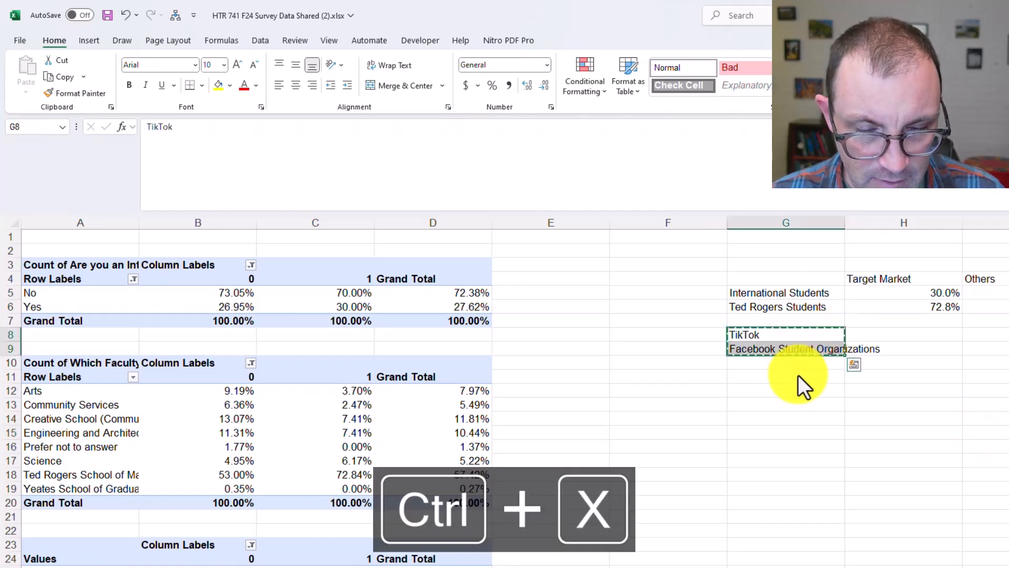
left_click(792, 364)
key("ctrl+v")
key("ctrl+g")
left_click(772, 347)
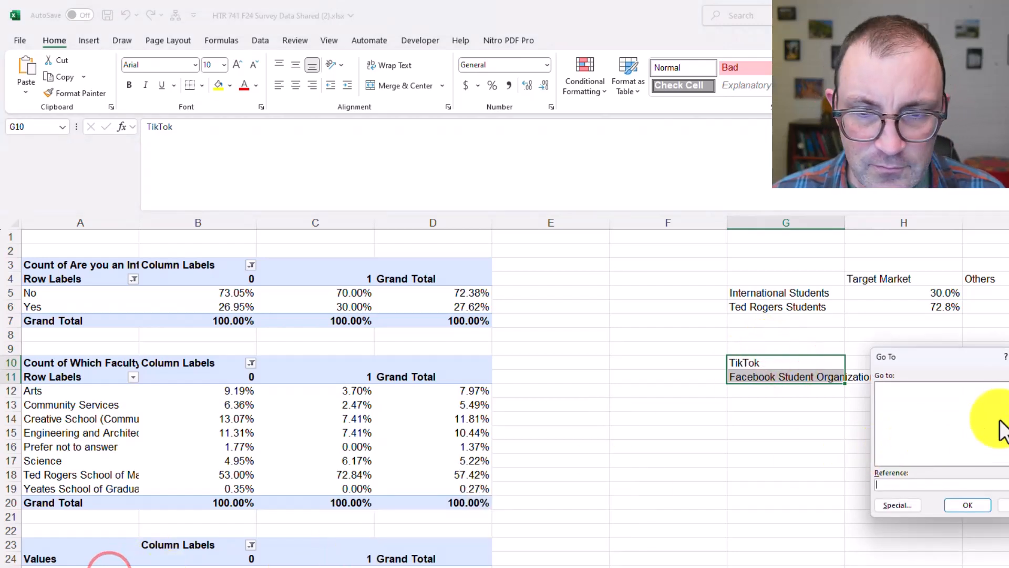
key("Escape")
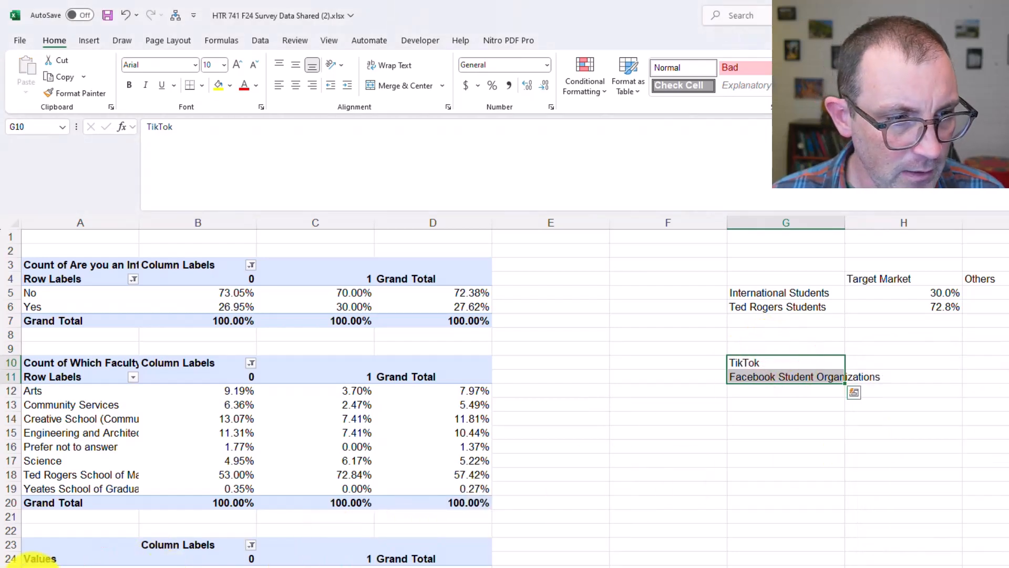
Copy "I always use the following to find information and ideas on what to do my free time" from A25's text into G9
left_click(42, 567)
left_click(48, 562)
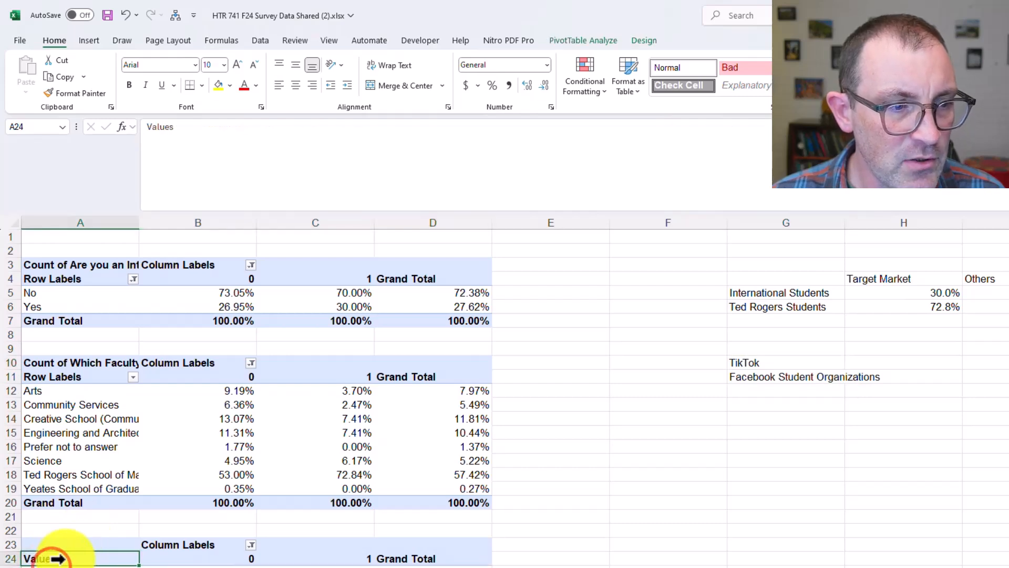
left_click(59, 567)
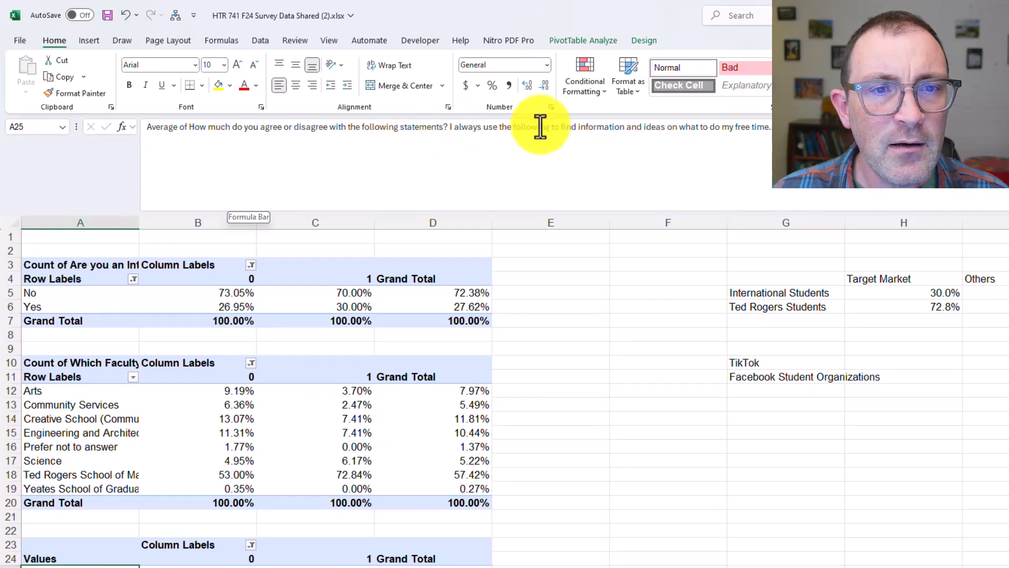
left_click_drag(448, 128, 774, 129)
key("ctrl+c")
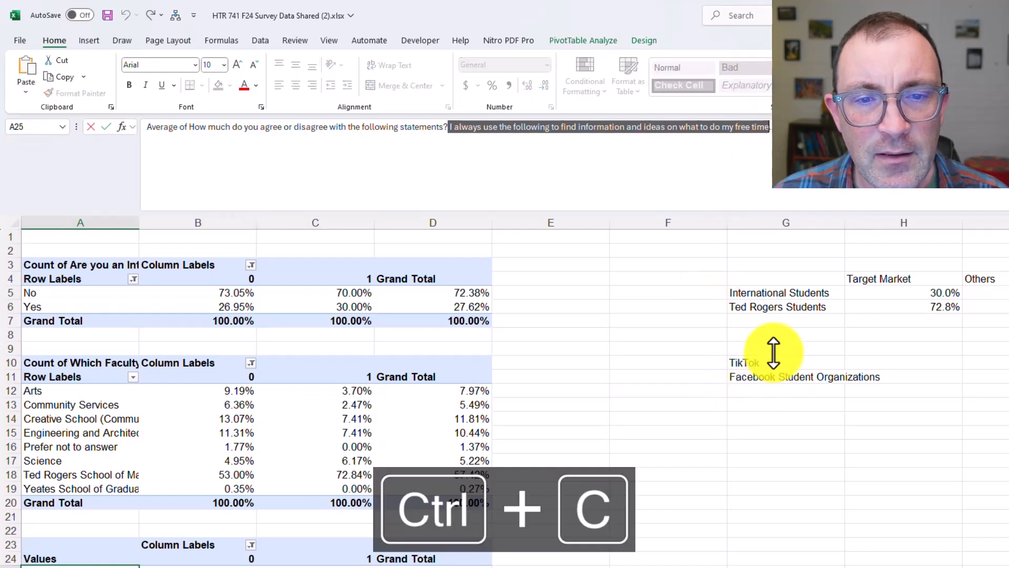
left_click(771, 348)
key("ctrl+v")
Move Student Organizations out of the Facebook label into G12 and remove the leading space from the statement in G9
left_click(768, 390)
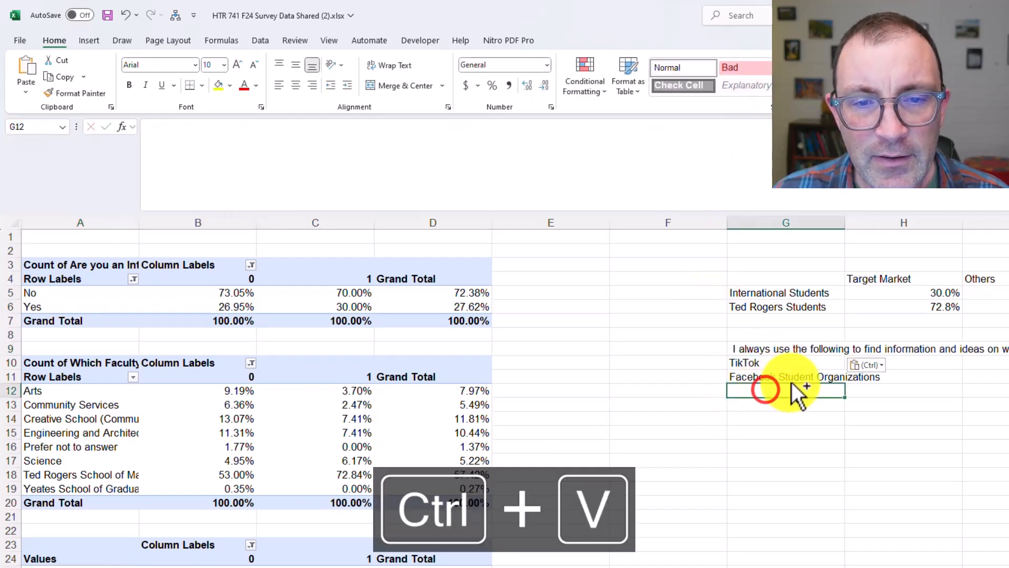
double_click(768, 377)
left_click_drag(777, 377, 897, 378)
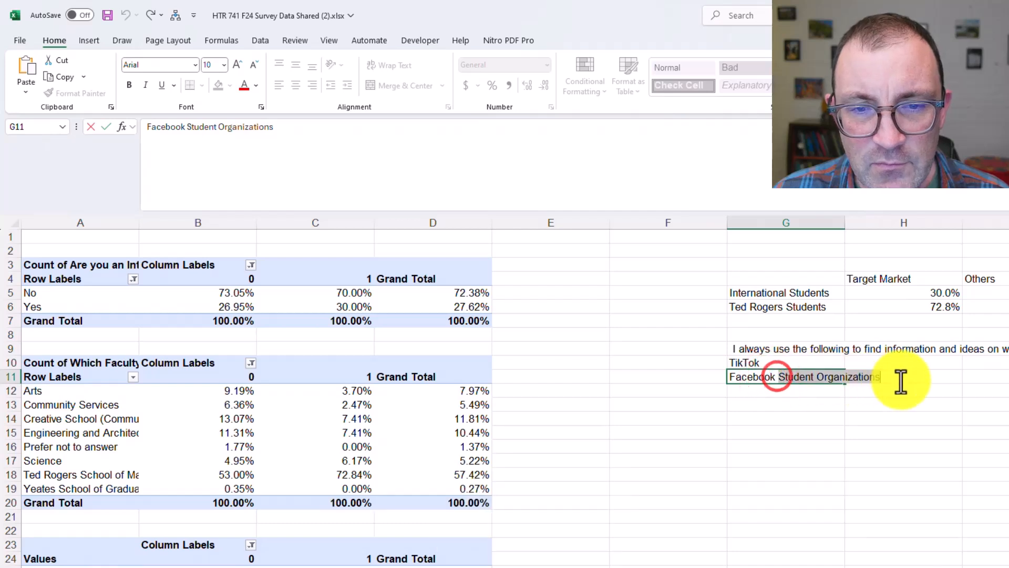
key("ctrl+x")
left_click(734, 417)
left_click(770, 391)
key("ctrl+v")
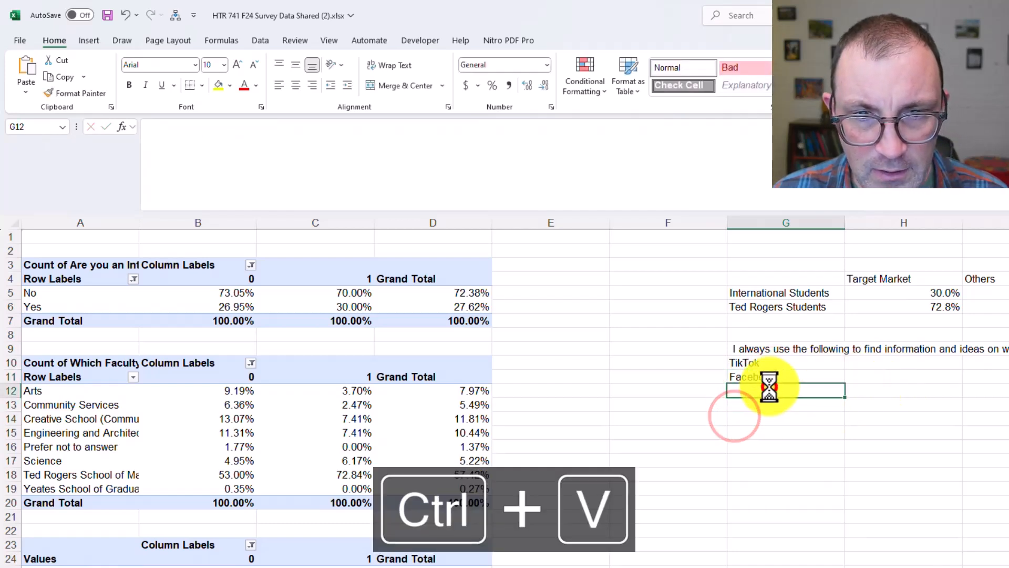
left_click(734, 349)
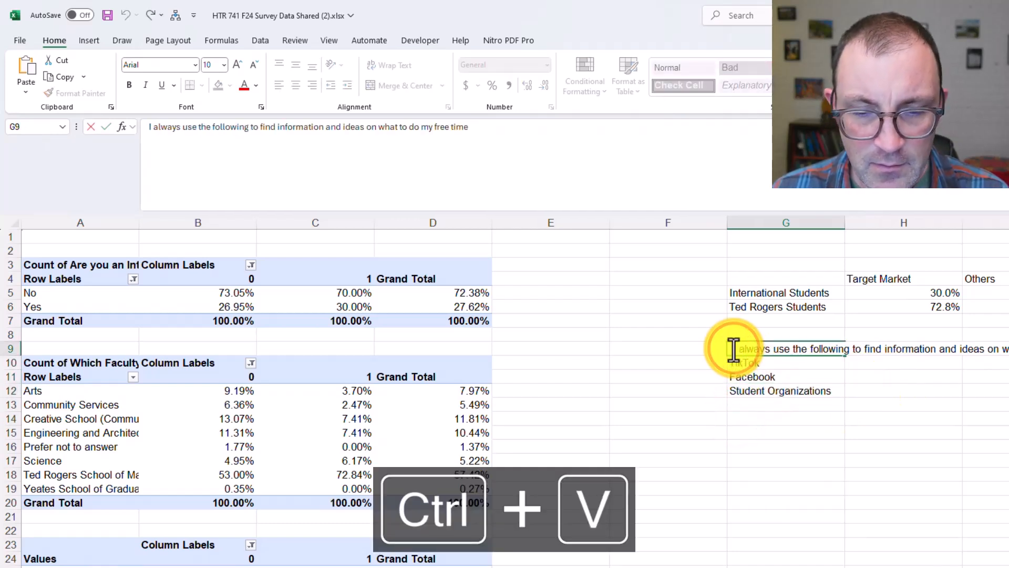
left_click(767, 410)
Copy the three averages of target market group 1 from C25:C27 into H10:H12 under Target Market
left_click(858, 373)
left_click(859, 361)
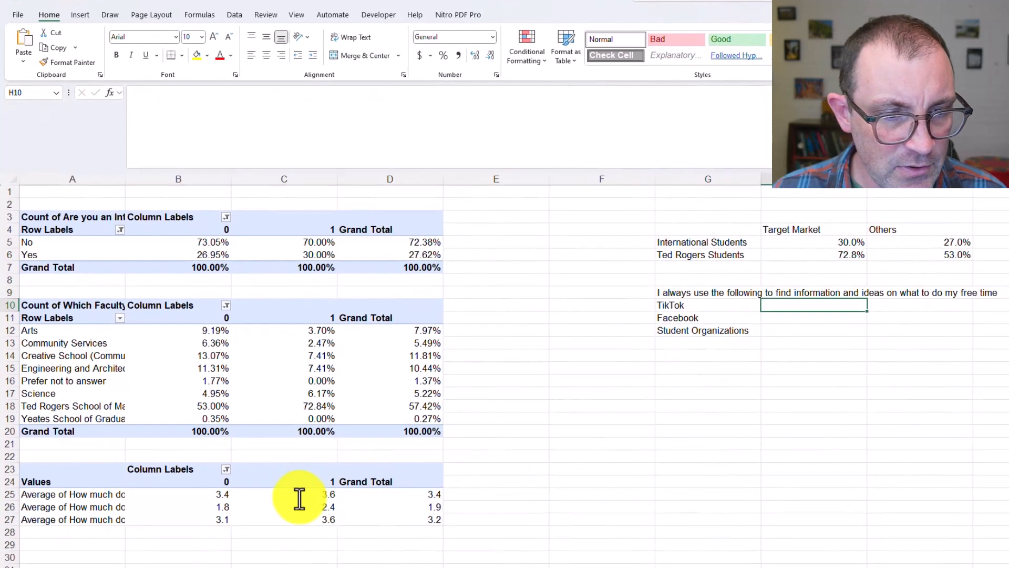
left_click(300, 496)
left_click_drag(300, 496, 294, 519)
key("ctrl+c")
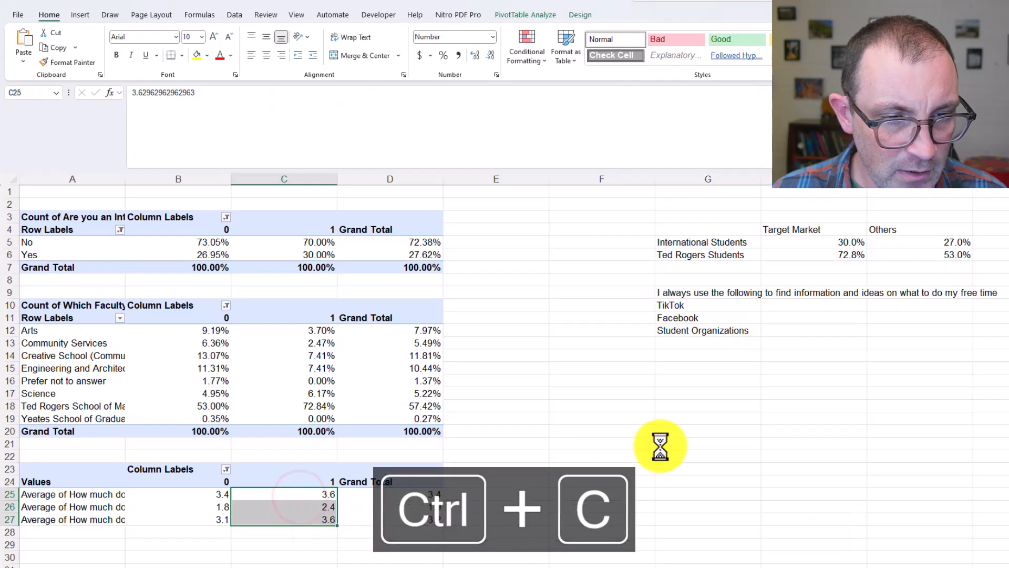
left_click(804, 306)
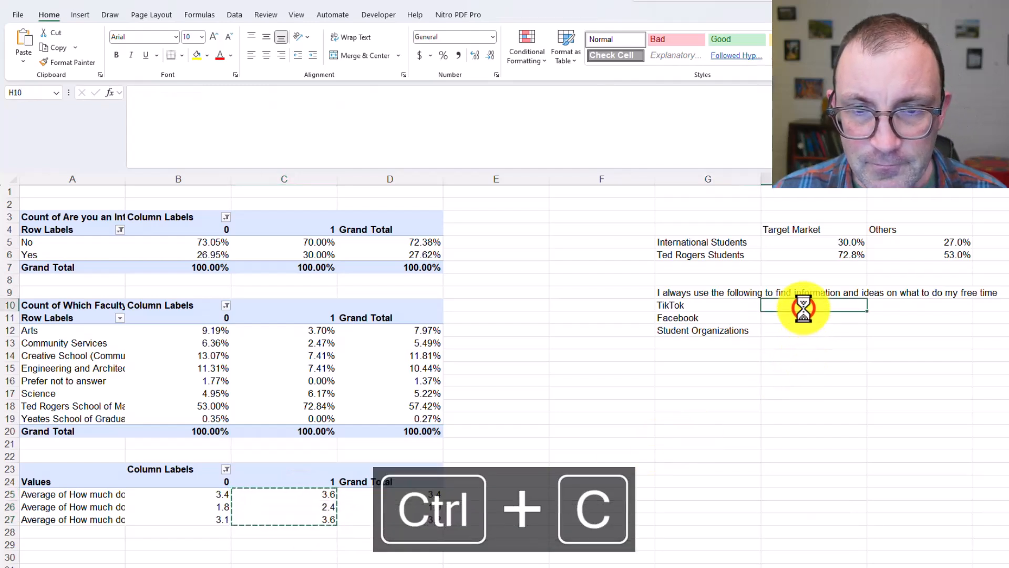
key("ctrl+v")
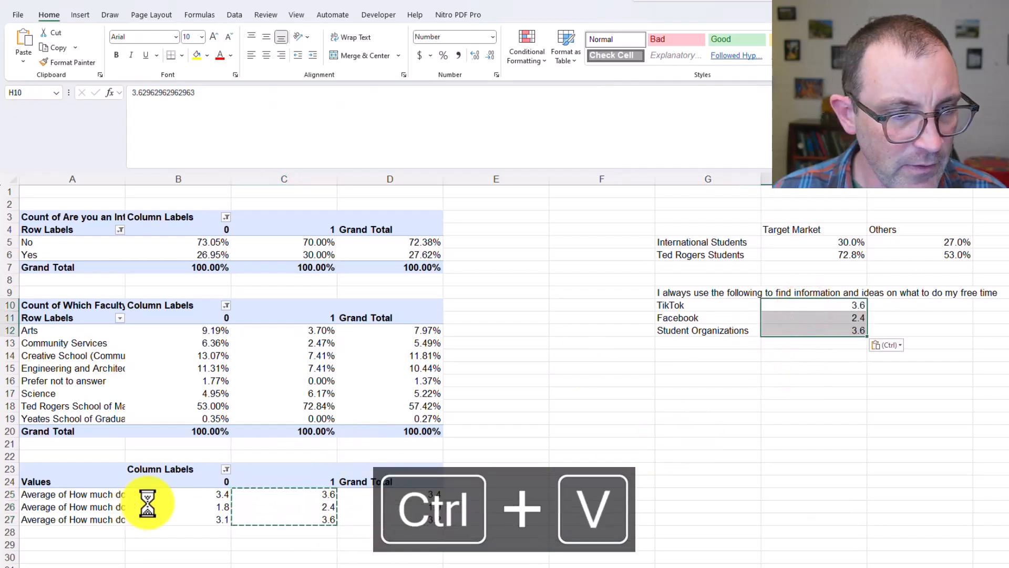
Copy the three averages of group 0 from B25:B27 into I10:I12 under Others
left_click_drag(152, 497, 152, 521)
key("ctrl+c")
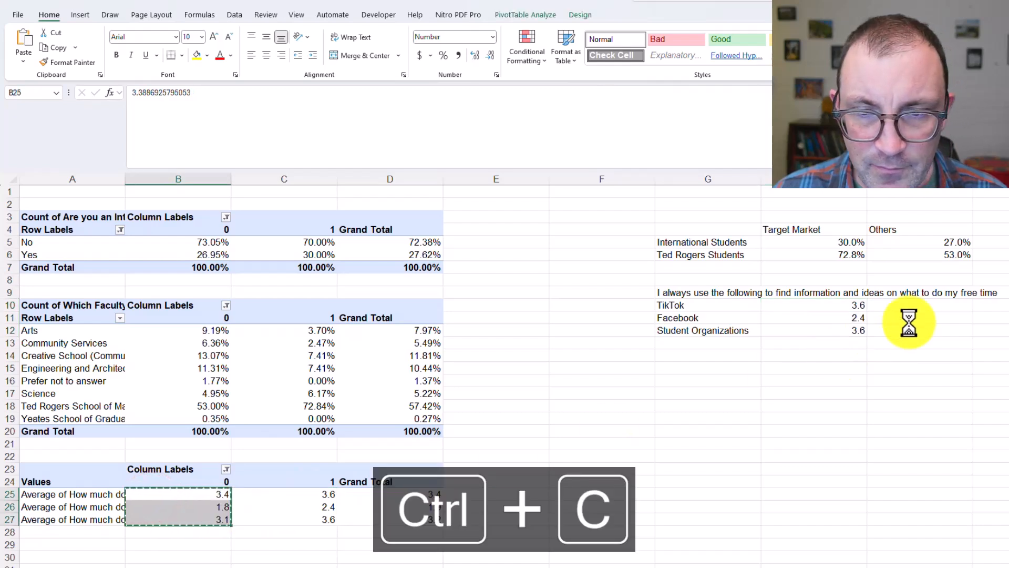
left_click(911, 308)
key("ctrl+v")
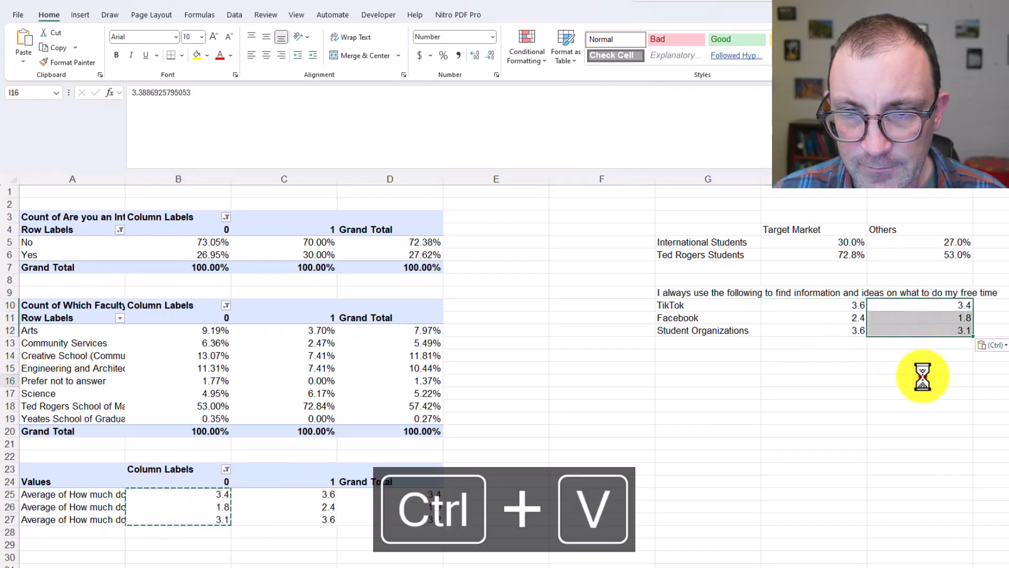
left_click(921, 376)
left_click(742, 345)
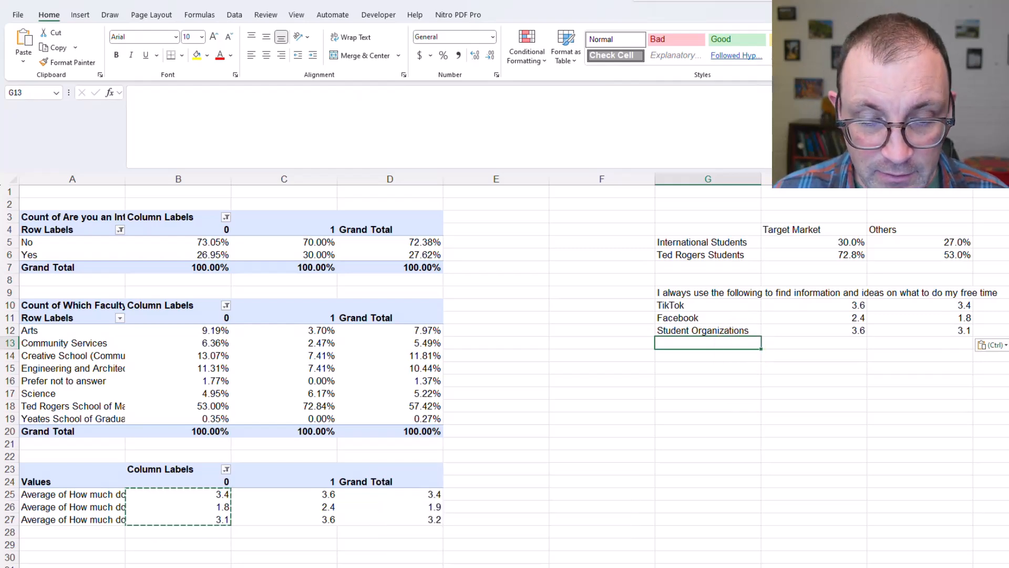
Check the Table 2 caption under Target Market vs. Others in the Word report, and return to the Excel workbook
left_click(531, 558)
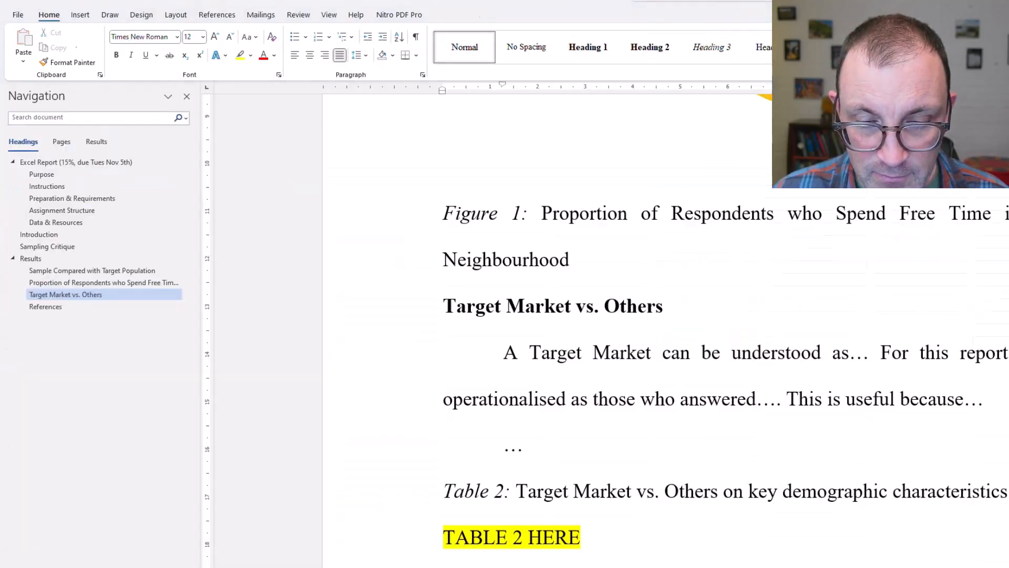
left_click(438, 339)
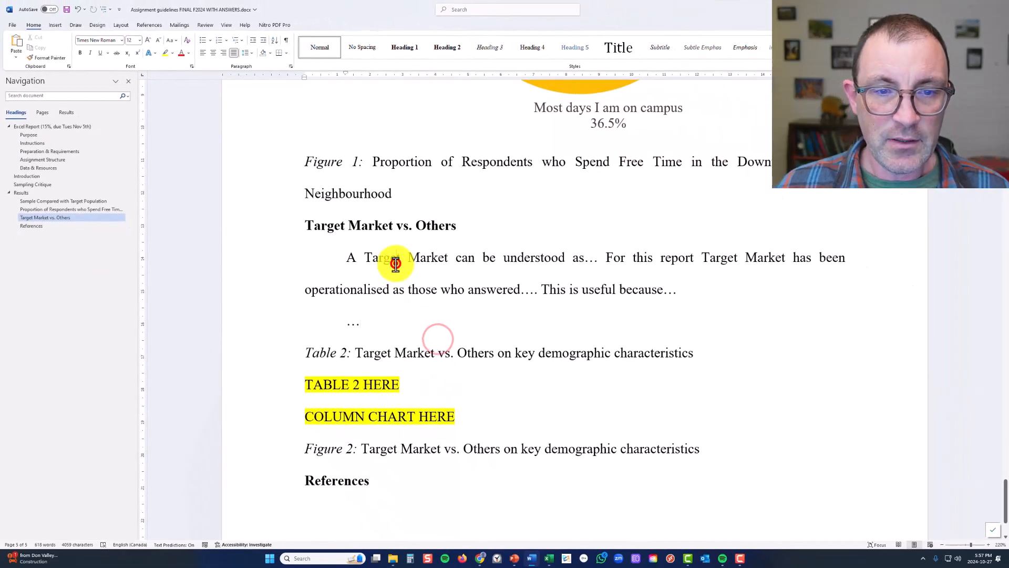
triple_click(394, 263)
left_click(403, 353)
triple_click(402, 353)
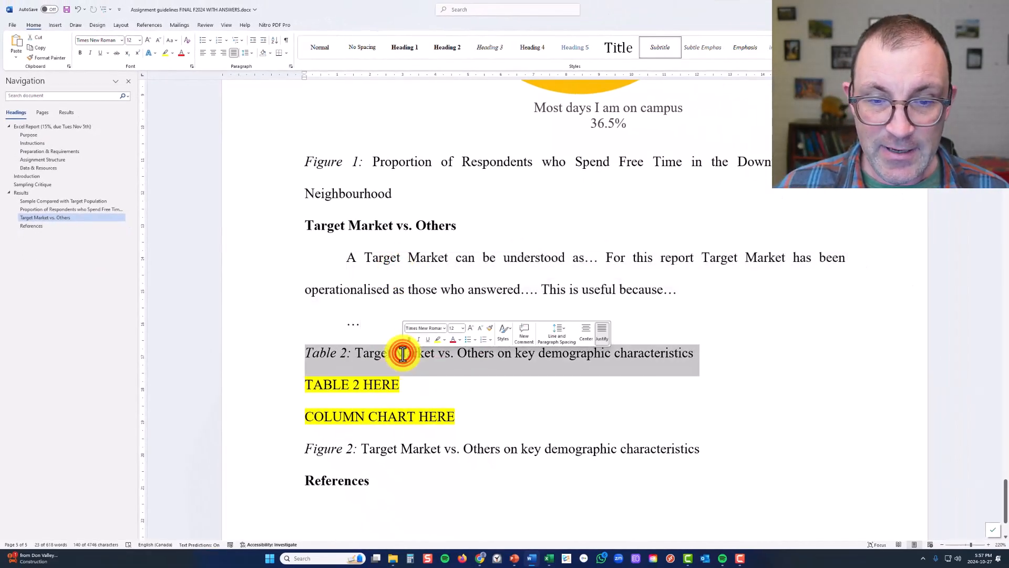
left_click(532, 561)
left_click(599, 372)
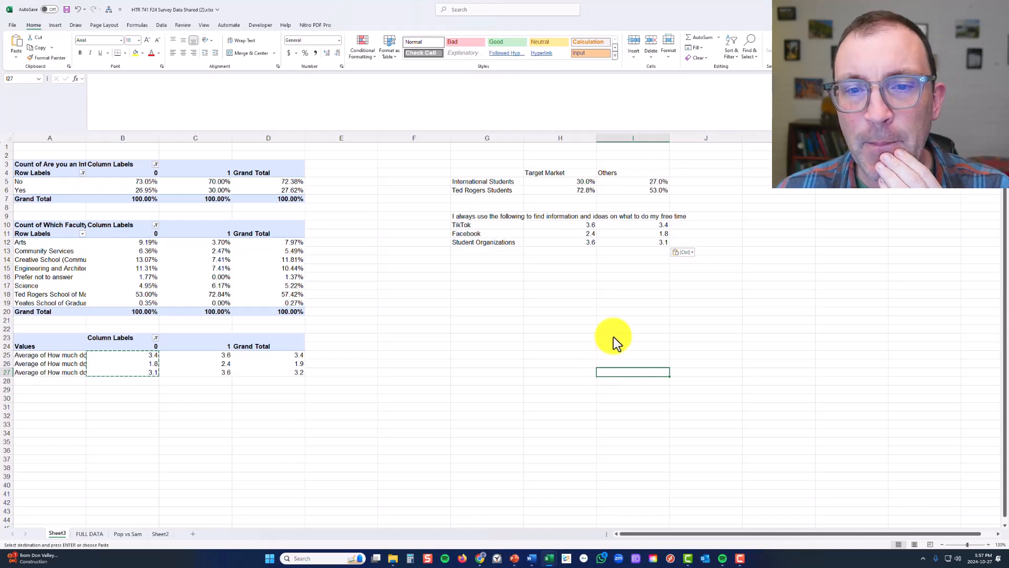
Add the Downtown Yonge BIA and My own friends information source fields to the values of the third pivot table
left_click(180, 363)
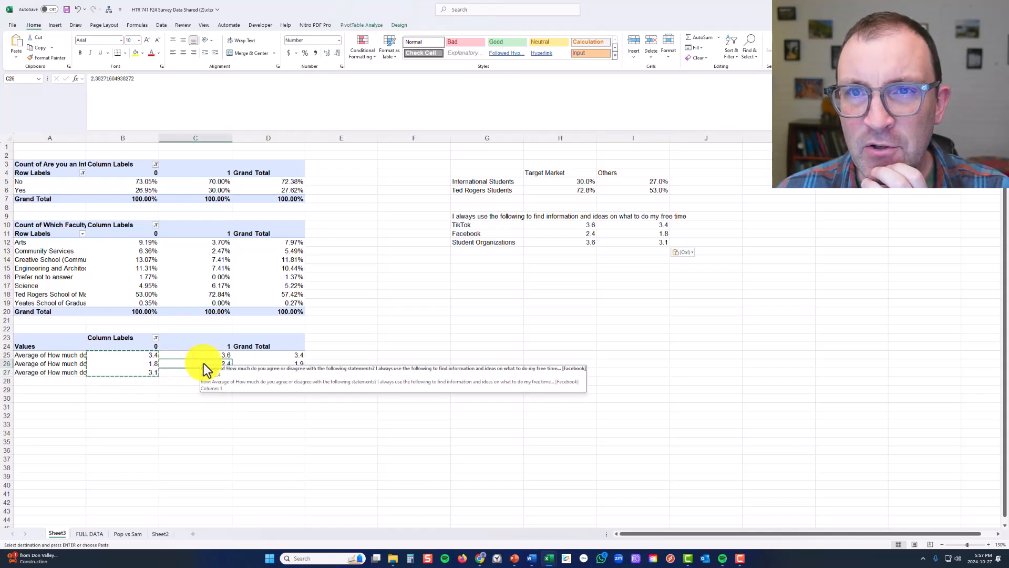
left_click(125, 366)
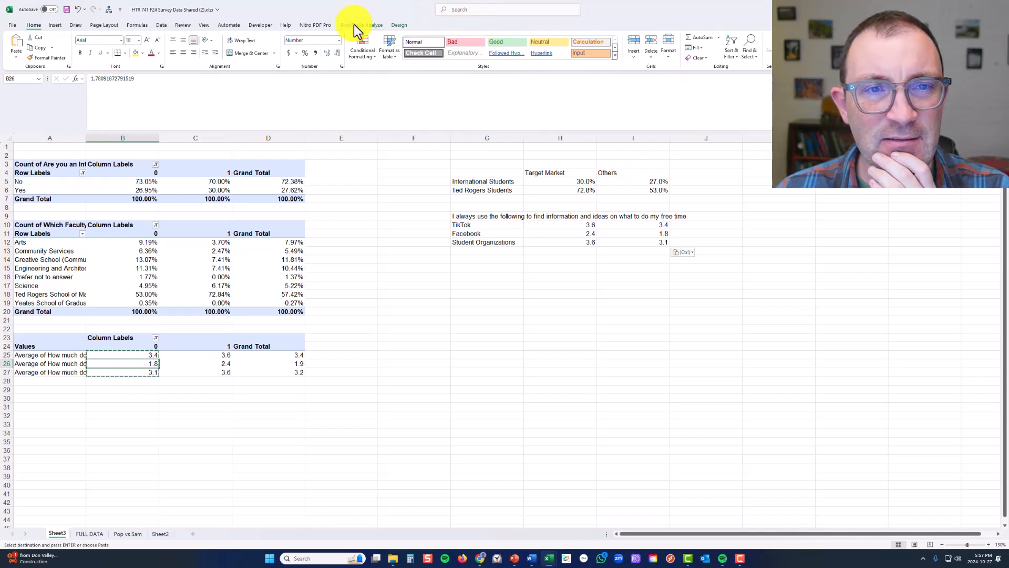
left_click(374, 25)
left_click(574, 44)
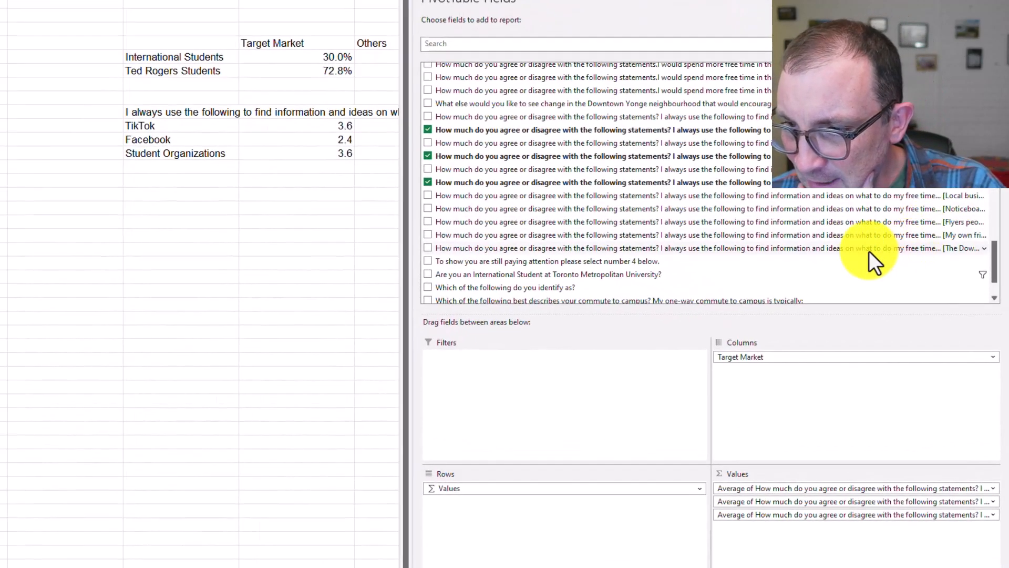
left_click_drag(869, 251, 833, 558)
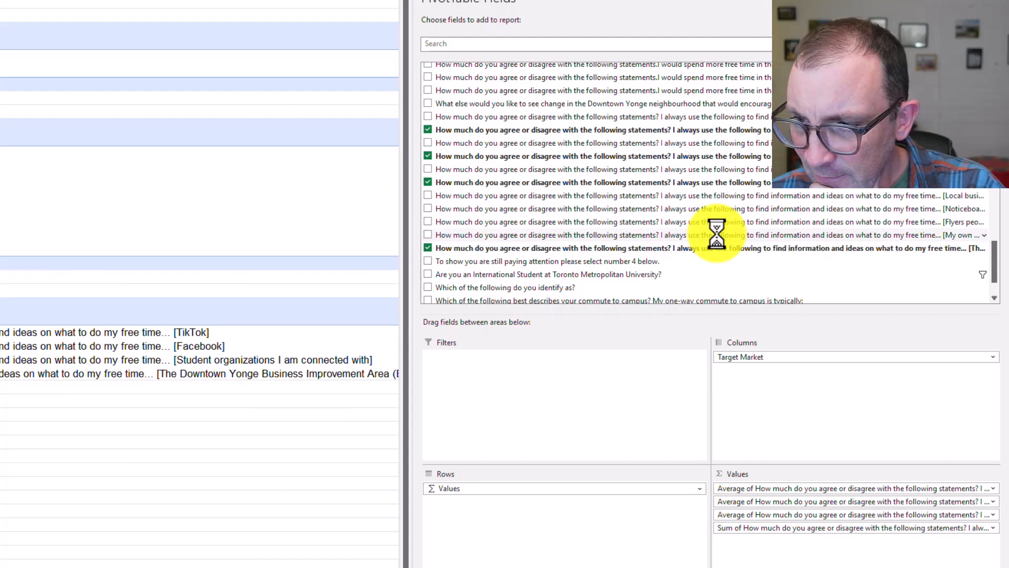
left_click_drag(725, 235, 796, 558)
left_click(212, 427)
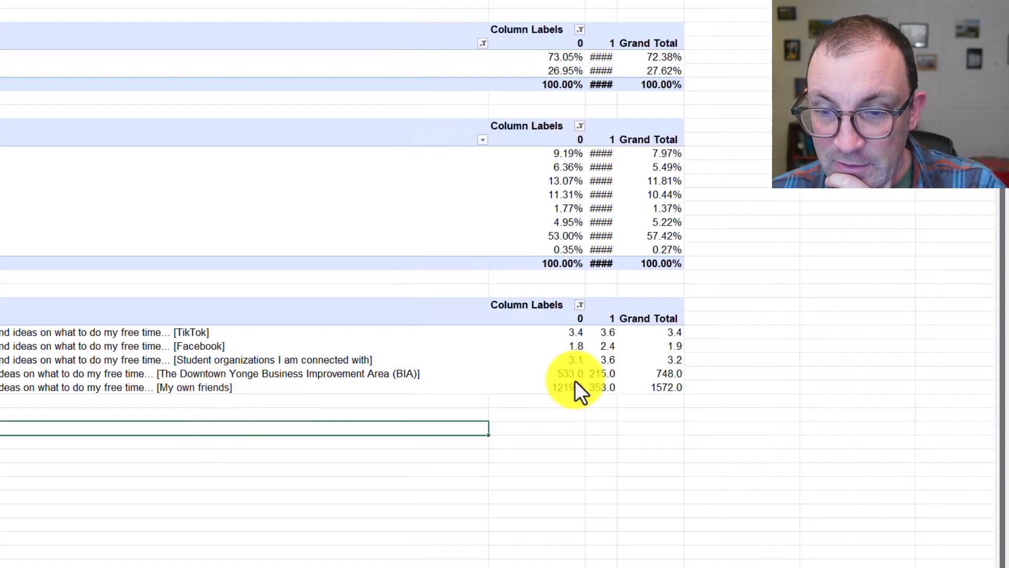
right_click(217, 374)
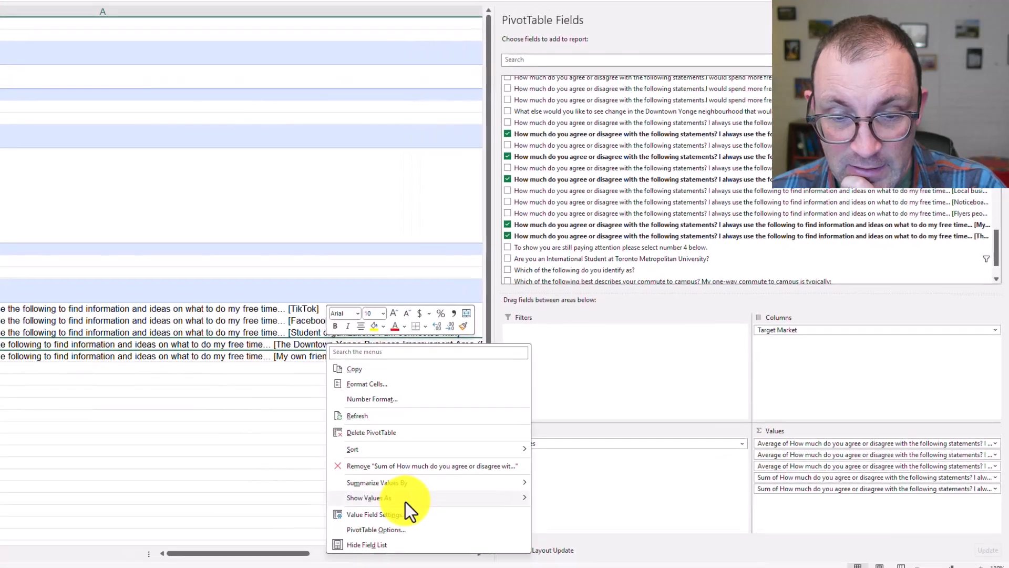
mouse_move(309, 553)
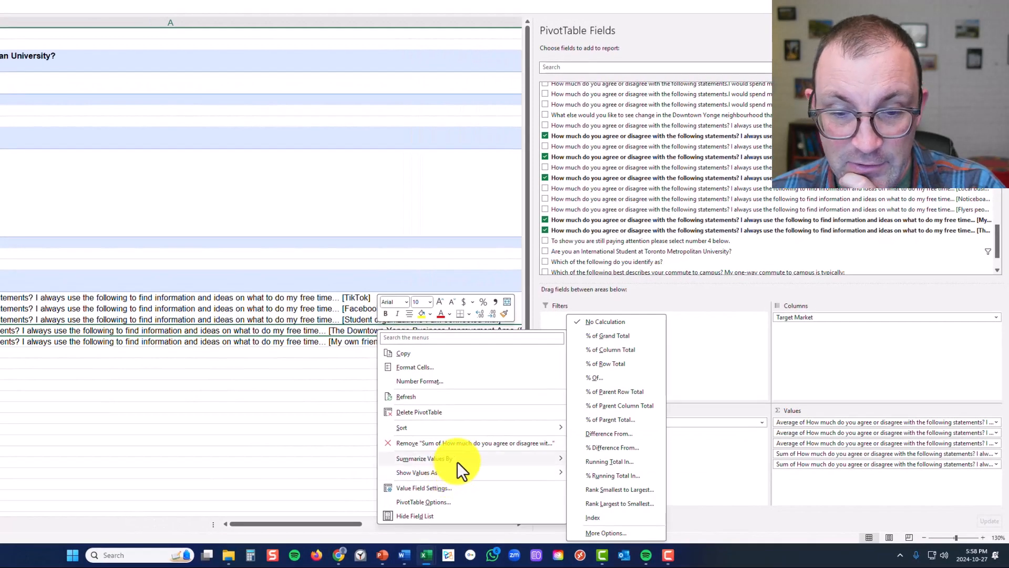
mouse_move(458, 461)
left_click(266, 376)
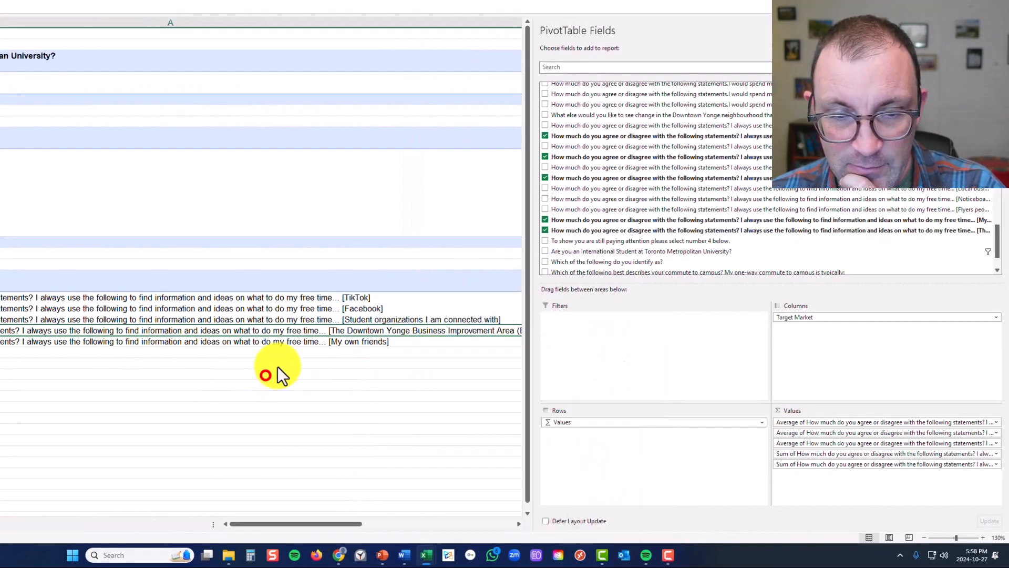
left_click(318, 342)
left_click(370, 373)
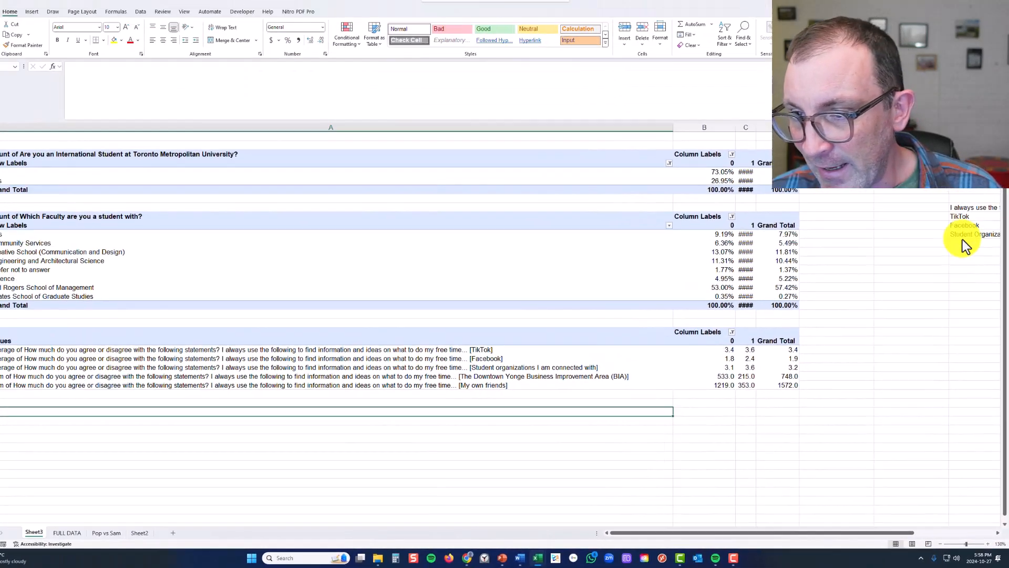
Label the next two information source rows "DTY BIA" in G13 and "My Own Friends" in G14
left_click(963, 239)
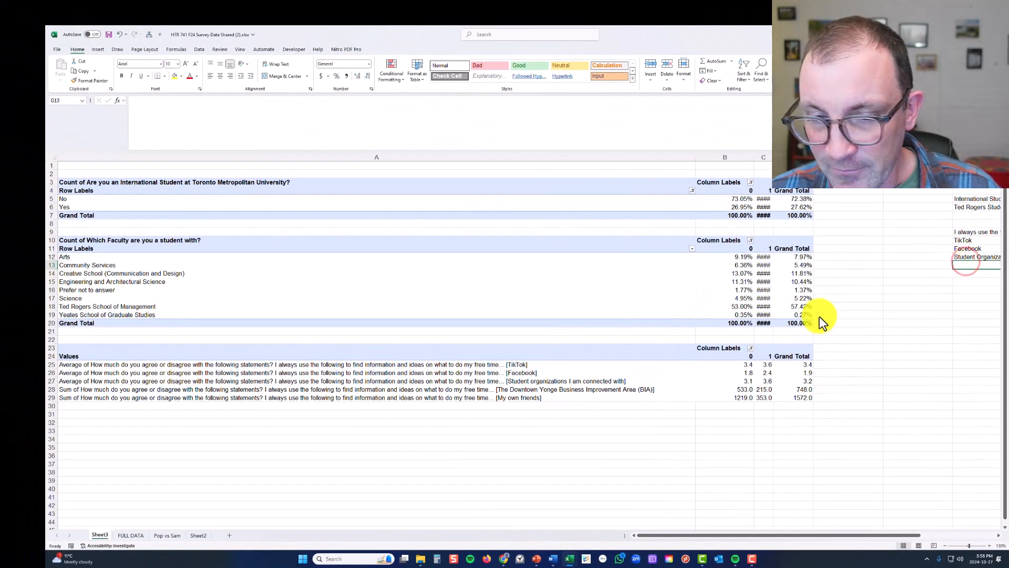
scroll(820, 317, "right", 3)
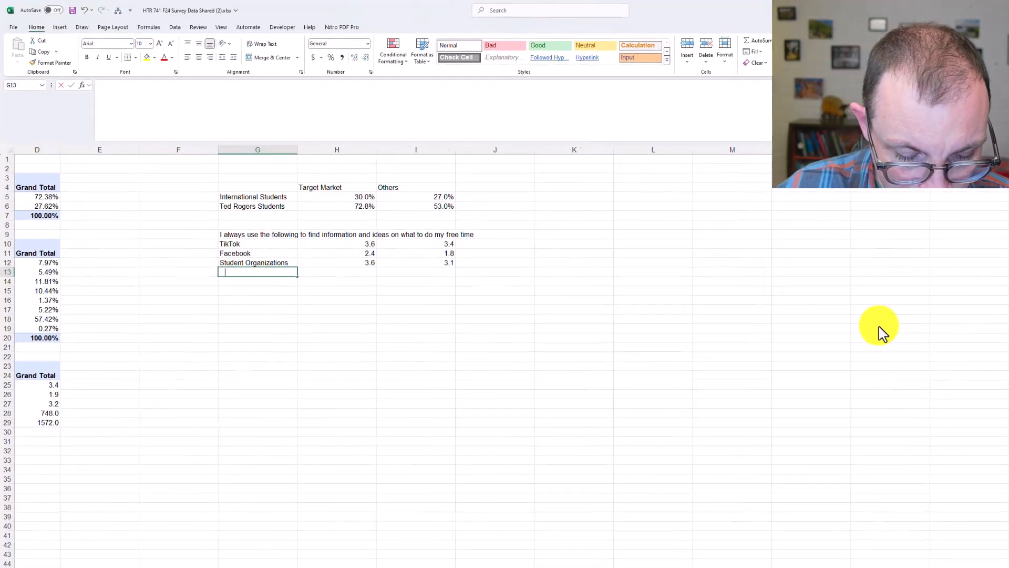
type("DTY BIA")
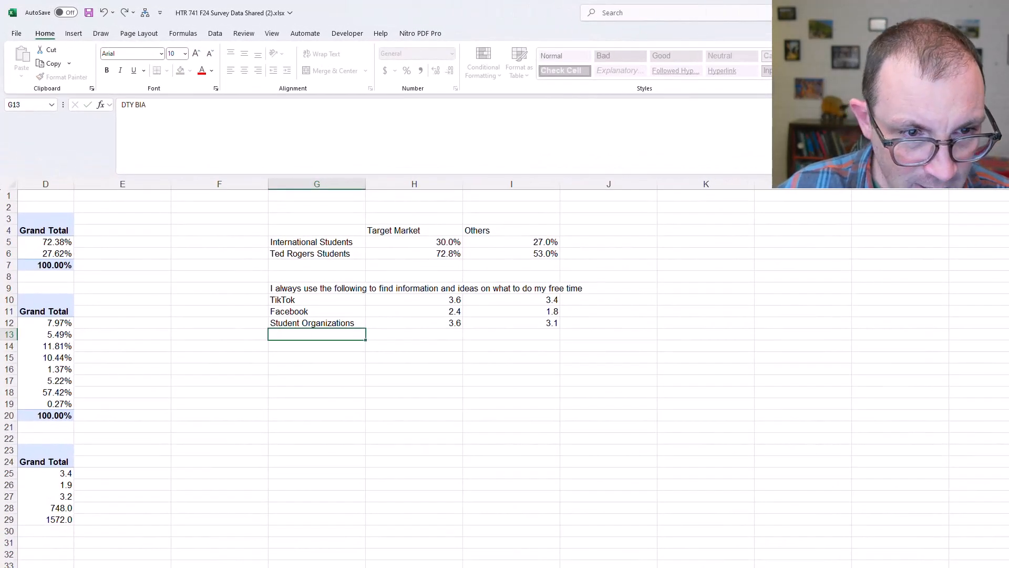
key("Return")
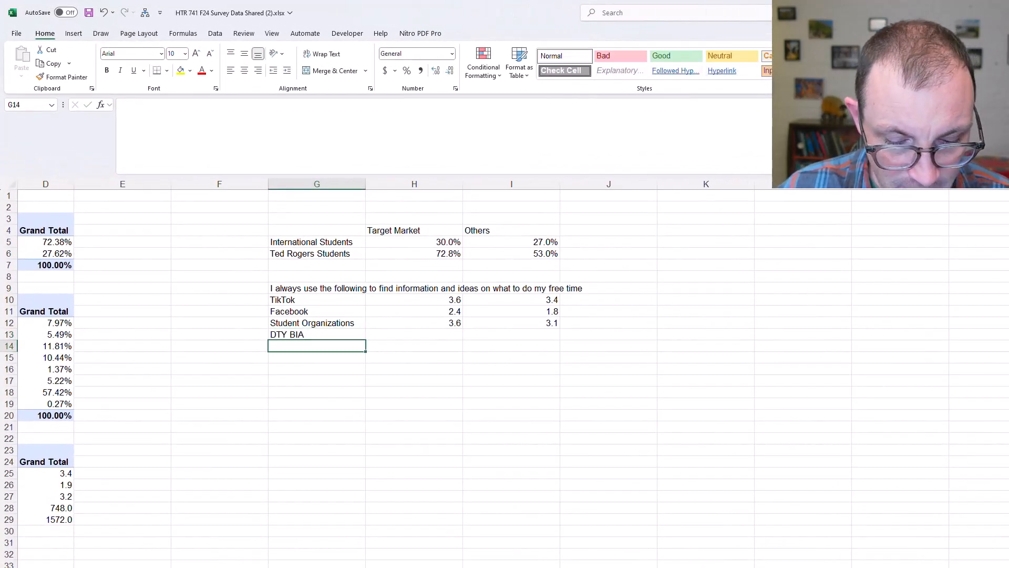
type("My Own Friends")
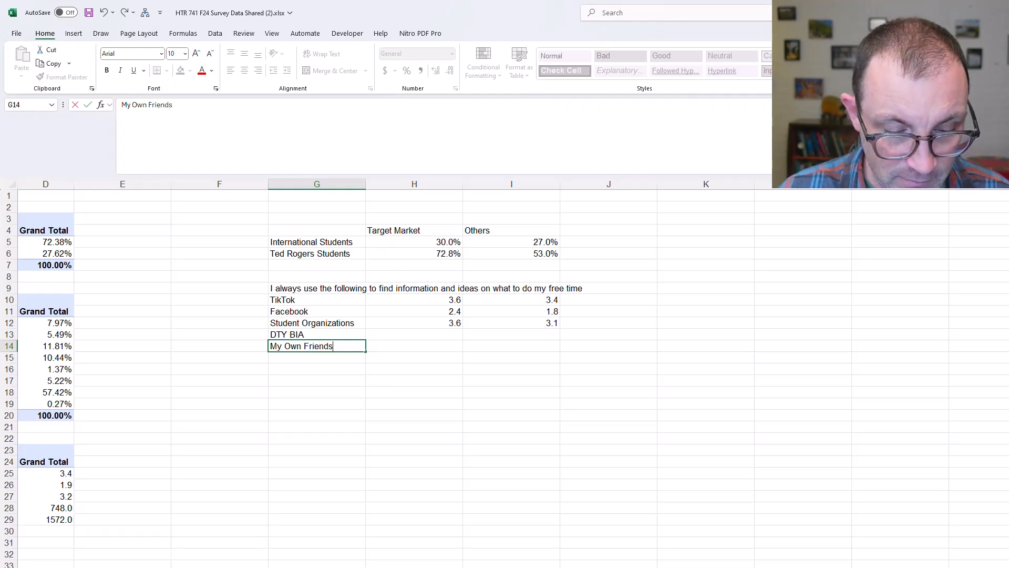
left_click(705, 451)
Enter "?" placeholders for the DTY BIA and My Own Friends averages in H13:I14
left_click(428, 330)
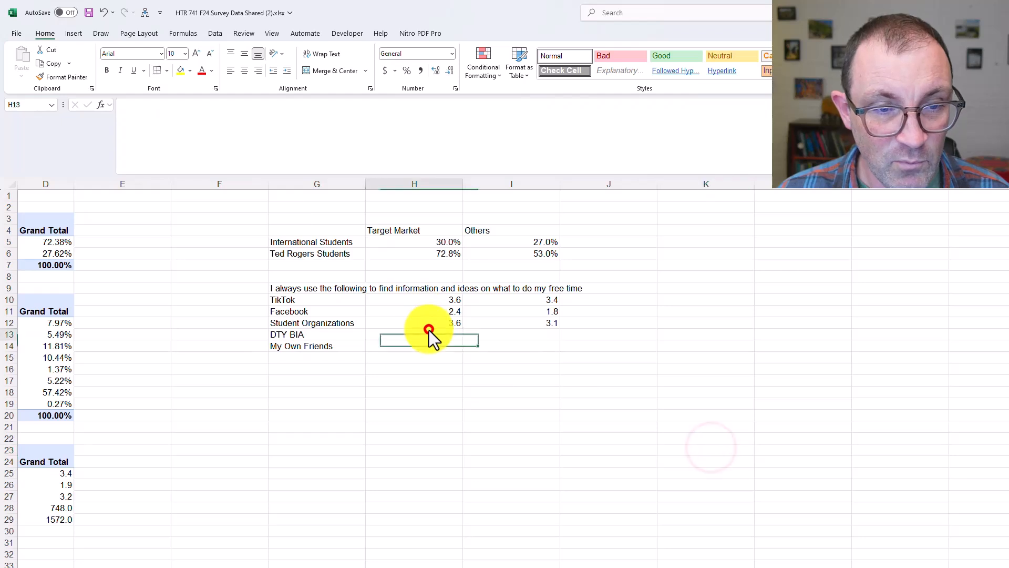
type("?")
key("Tab")
type("?")
key("Tab")
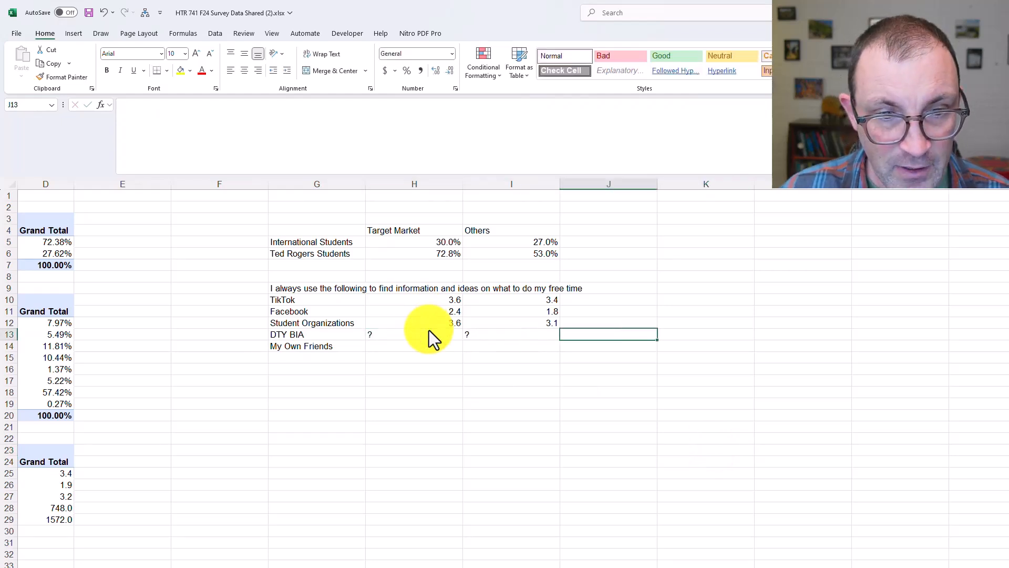
key("Down")
key("Left")
key("Left")
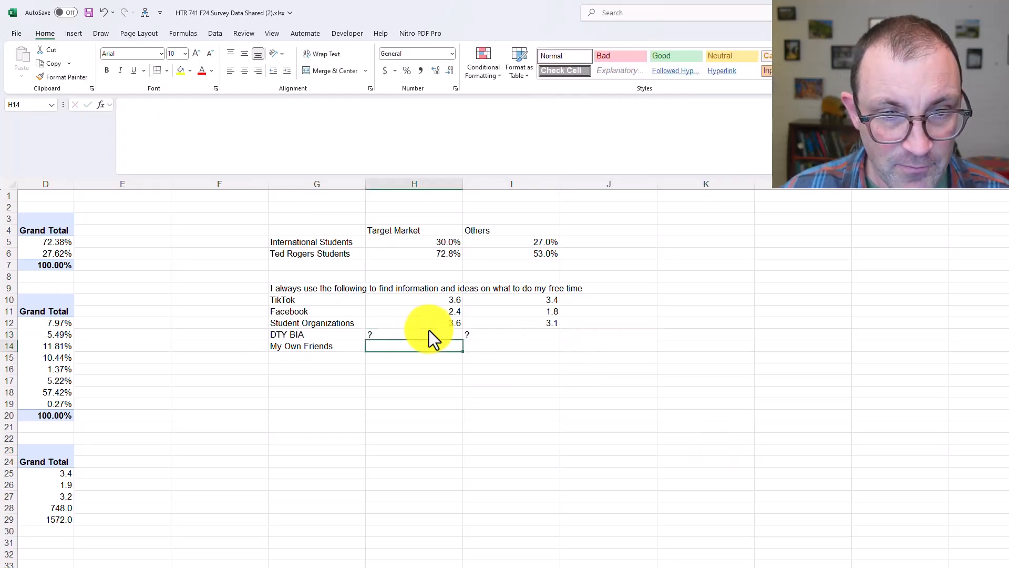
type("?")
key("Tab")
type("?")
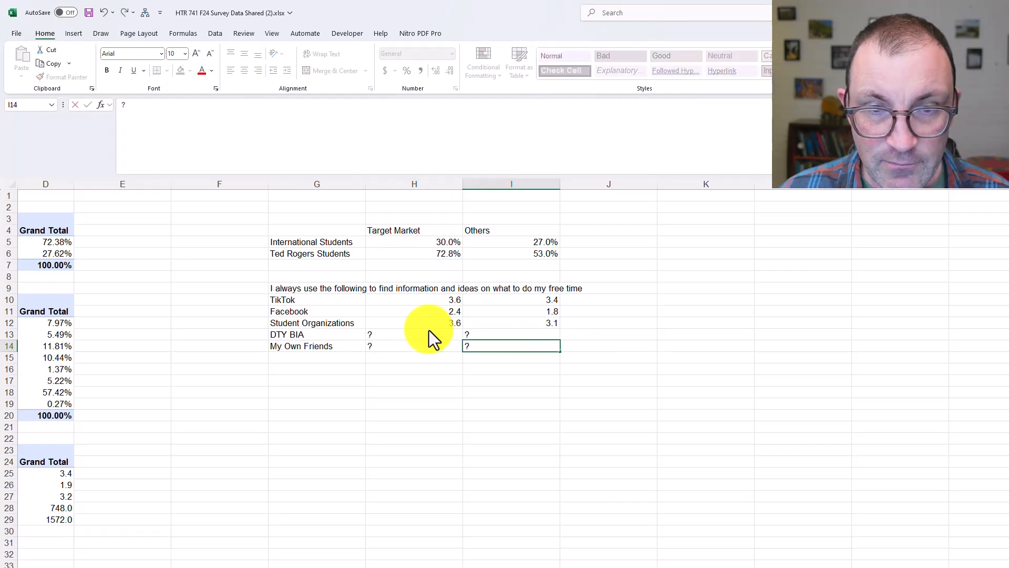
left_click(1008, 567)
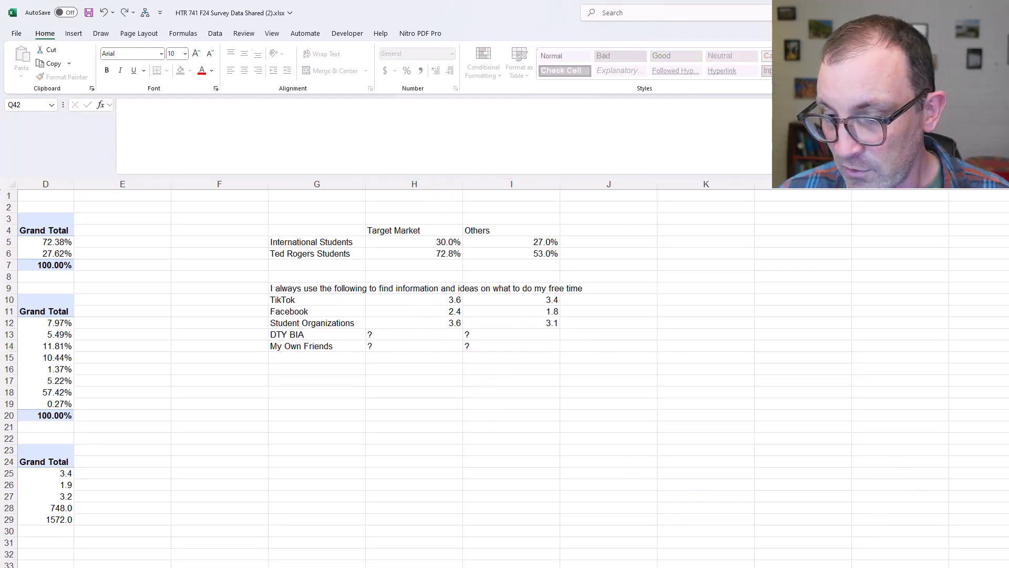
Format the whole summary table G4:I14 in Times New Roman, size 12
scroll(576, 501, "up", 1)
left_click(551, 493)
scroll(551, 493, "left", 4)
scroll(550, 493, "right", 1)
scroll(551, 493, "up", 2)
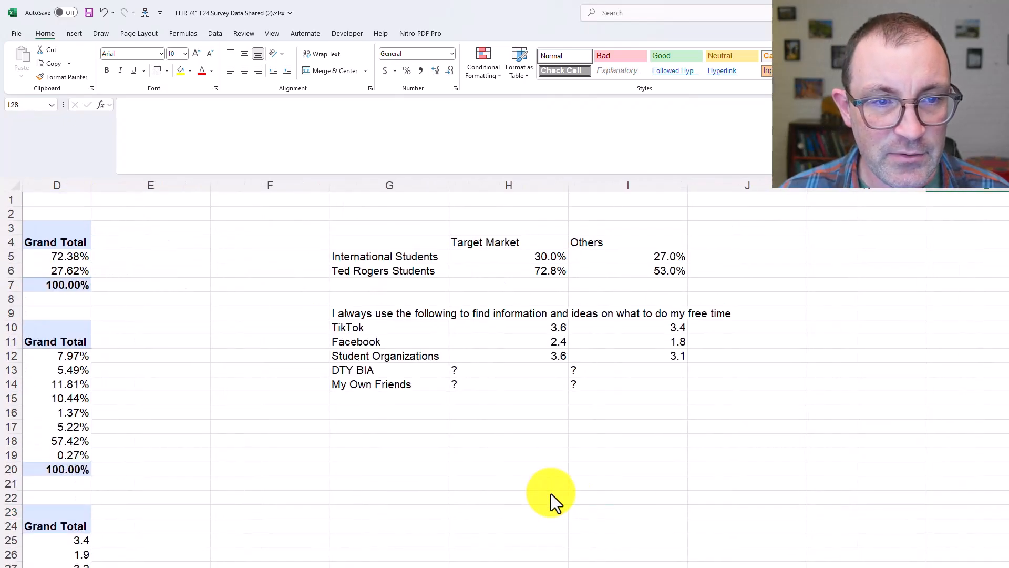
left_click(483, 229)
left_click_drag(439, 242, 684, 389)
left_click(125, 53)
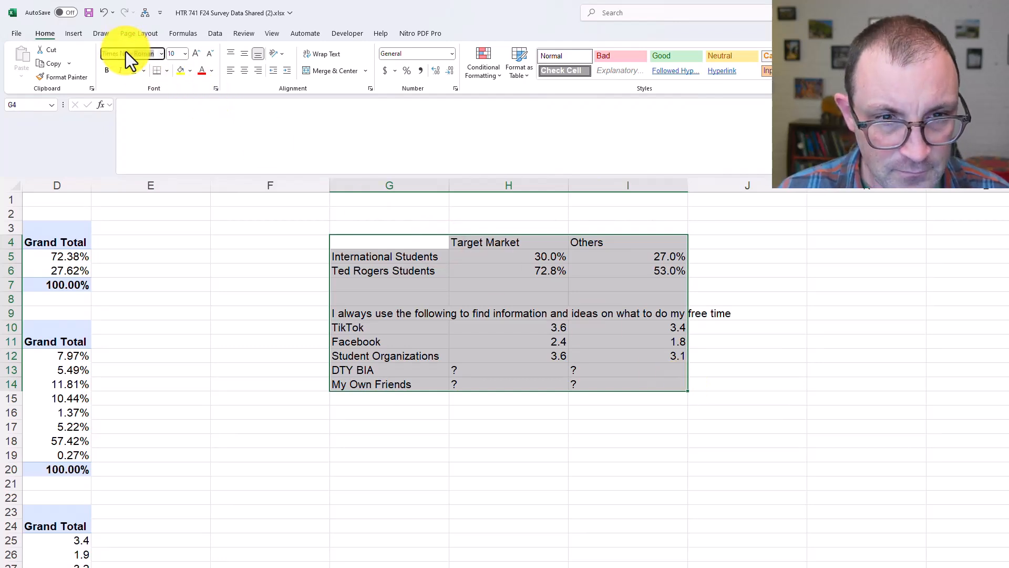
key("Tab")
type("12")
key("Tab")
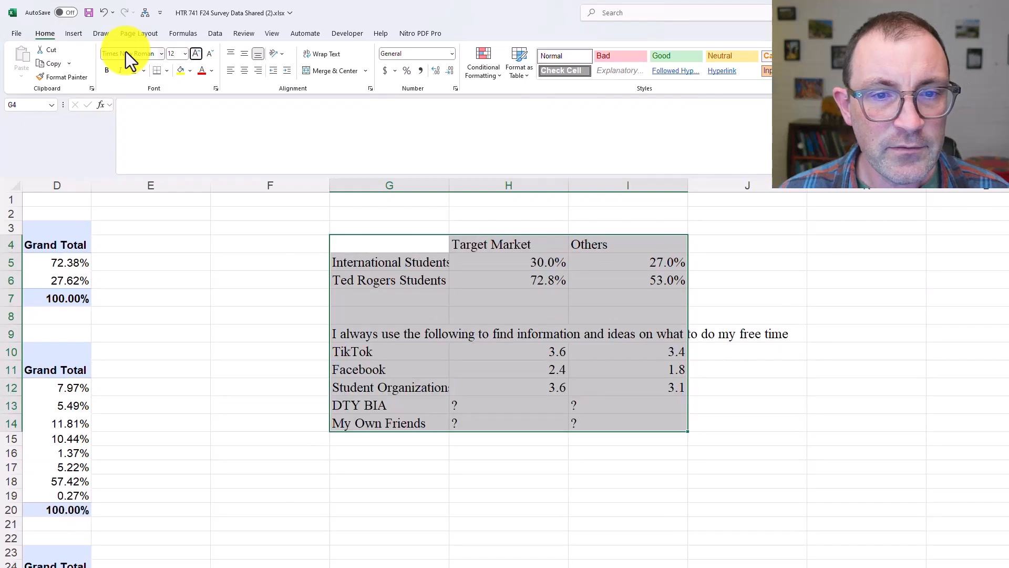
Fit the widths of columns H and I to their contents
left_click_drag(536, 261, 636, 281)
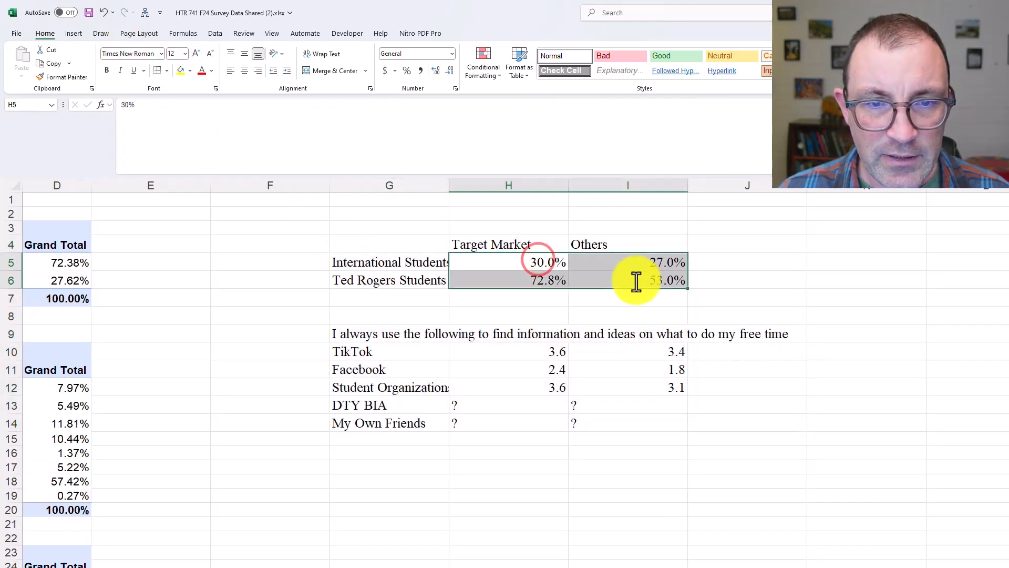
double_click(568, 185)
double_click(654, 185)
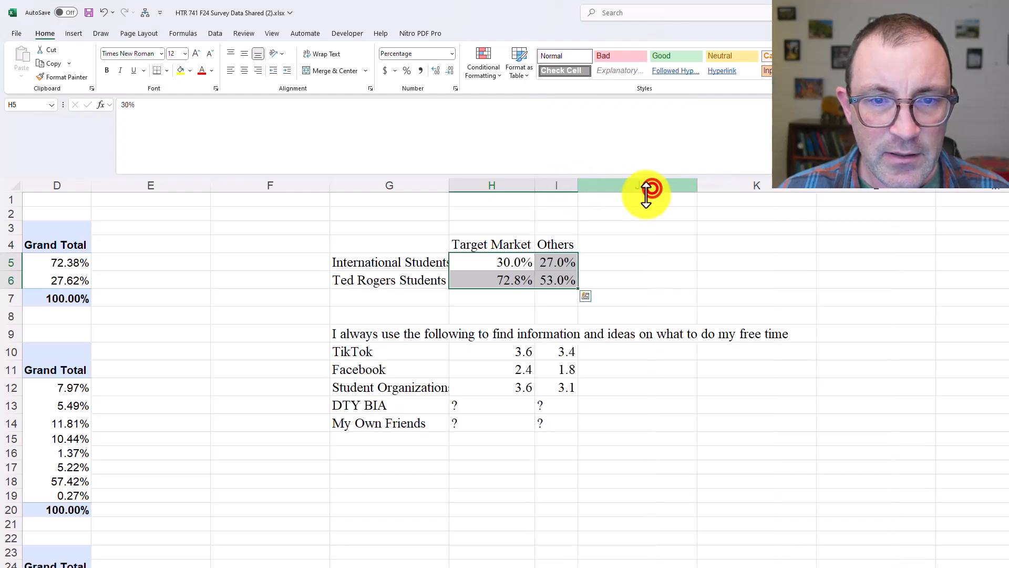
left_click(606, 223)
Add a bottom border beneath the header row G4:I4 of the summary table
left_click_drag(418, 243, 621, 246)
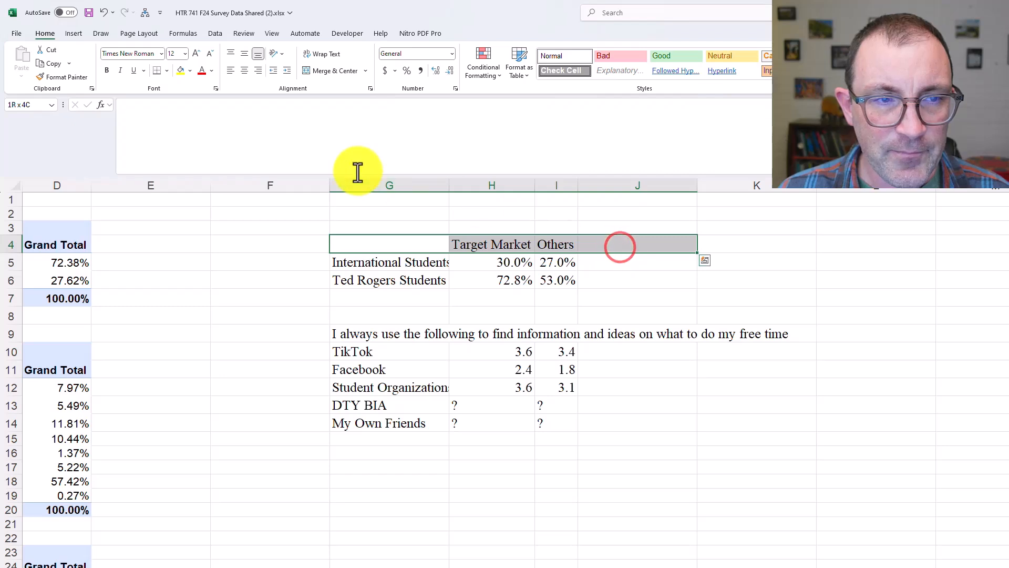
left_click(456, 291)
mouse_move(423, 245)
left_mouse_down()
mouse_move(549, 245)
mouse_move(537, 243)
left_mouse_up()
left_click(530, 364)
left_click(437, 247)
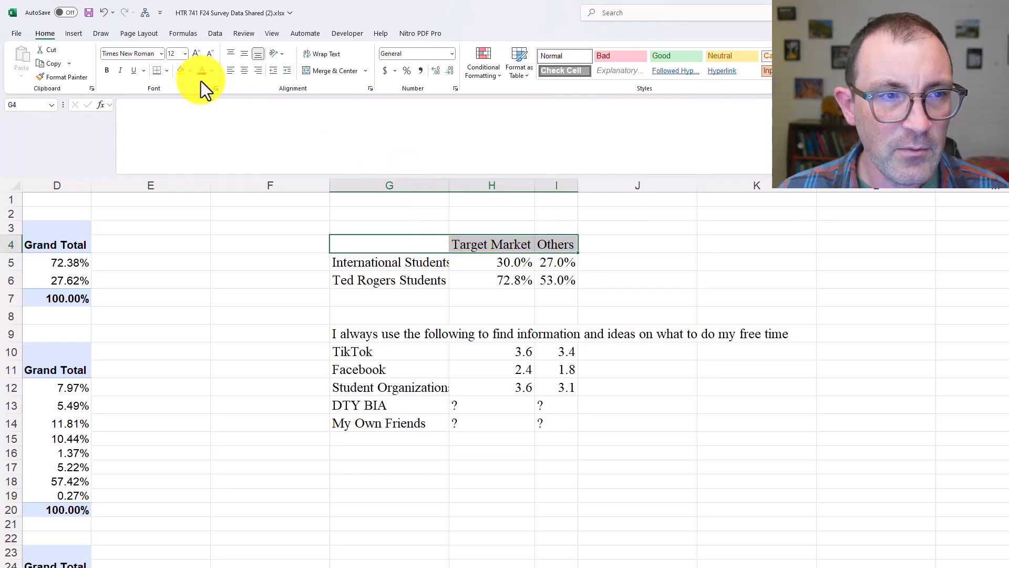
left_click(158, 69)
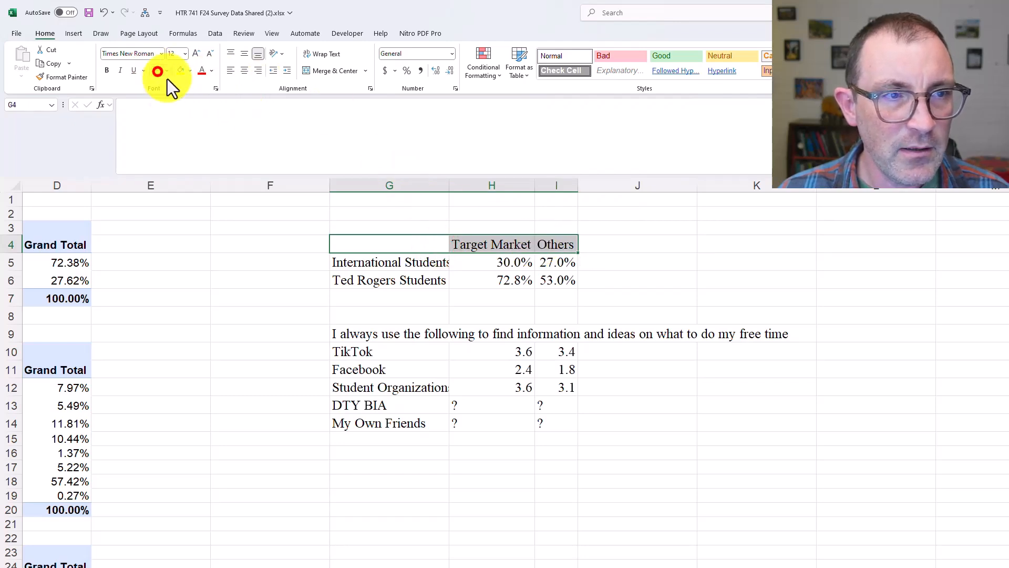
Italicize the statement about finding information and ideas in G9
left_click(401, 337)
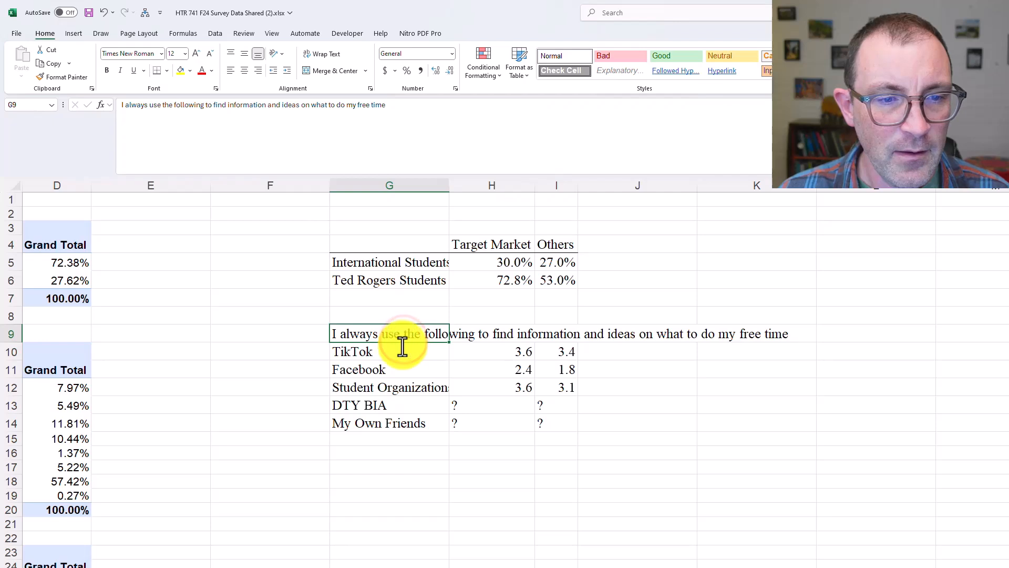
left_click_drag(394, 336, 522, 331)
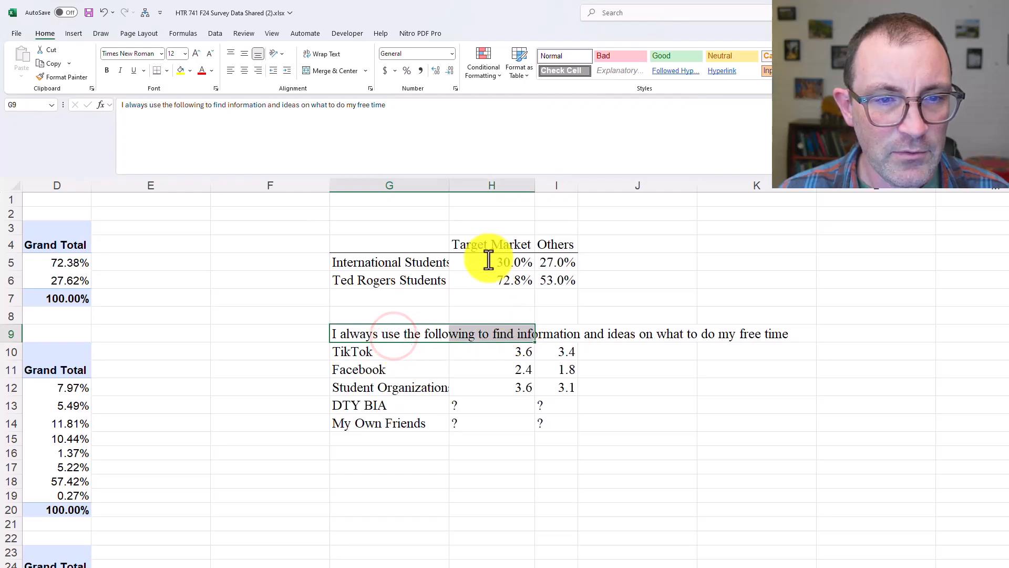
left_click(411, 339)
key("ctrl+i")
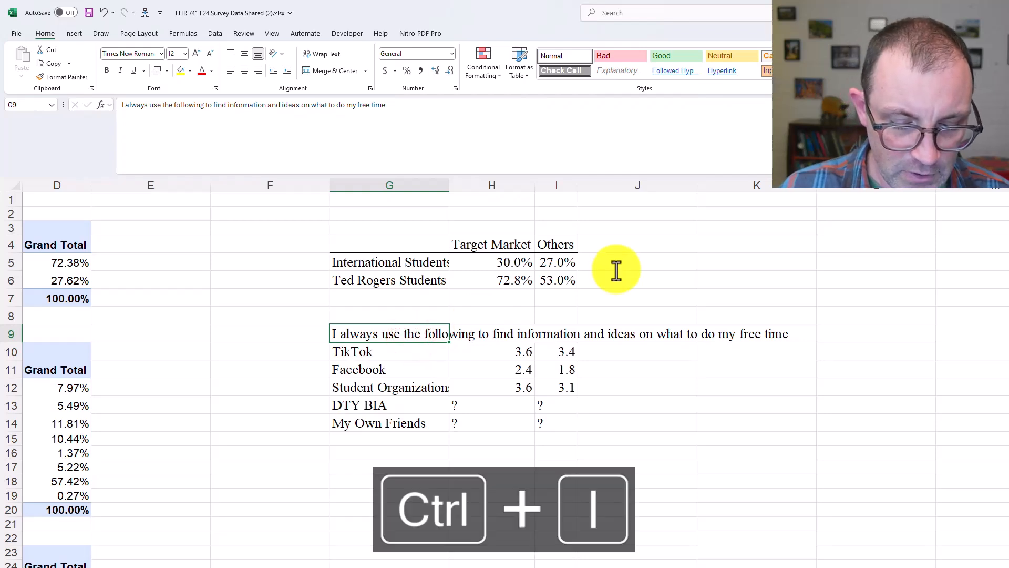
left_click(616, 267)
Centre the Target Market and Others values in H5:I14 horizontally
left_click(484, 387)
left_click_drag(432, 359, 543, 424)
left_click_drag(517, 268, 545, 420)
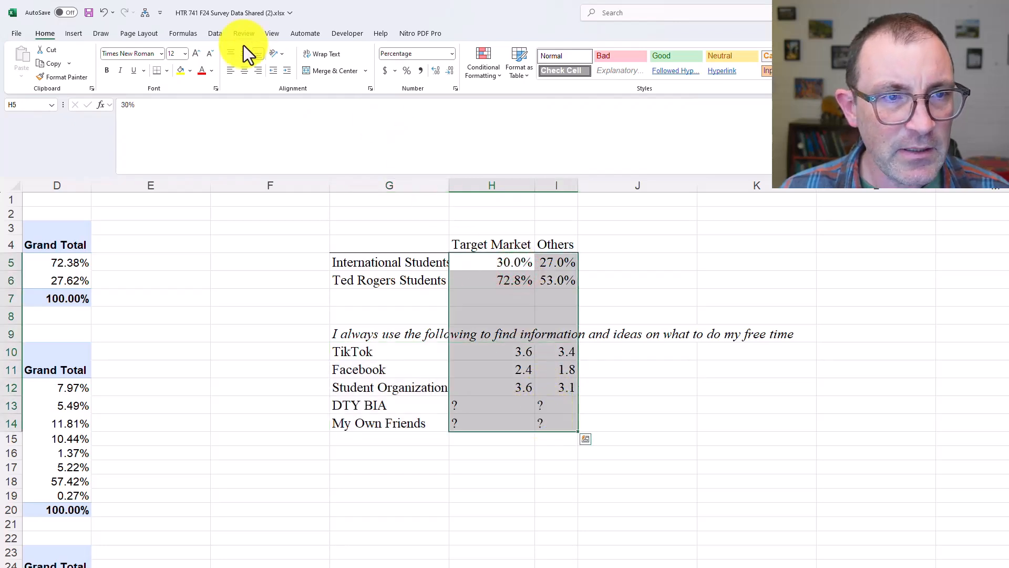
left_click(246, 71)
left_click(638, 283)
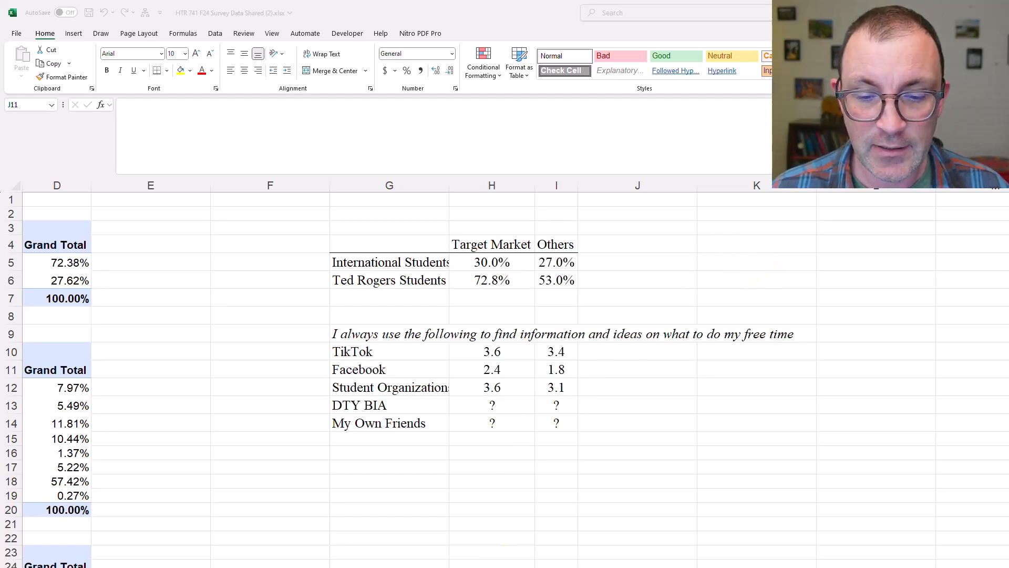
Switch to the Word assignment guidelines and review the T-Tests and Chi-Square criteria in the grading rubric
left_click(510, 567)
scroll(584, 412, "up", 10)
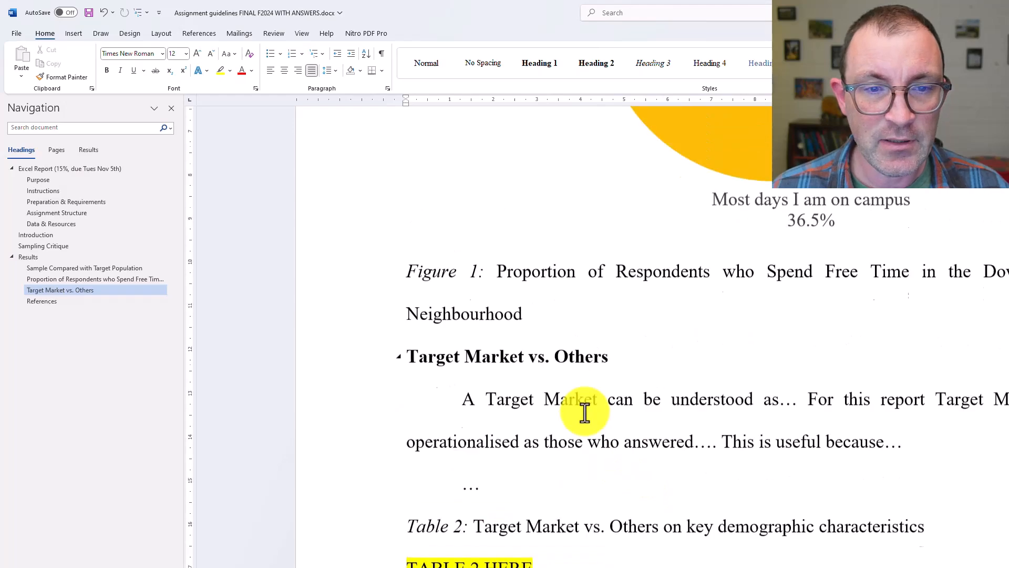
scroll(585, 412, "up", 15)
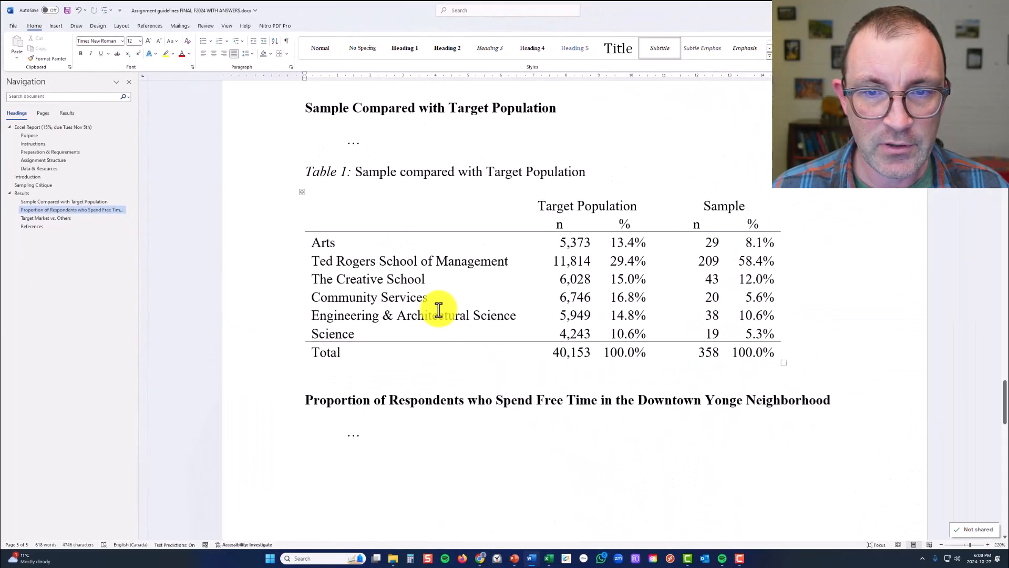
scroll(439, 310, "up", 5)
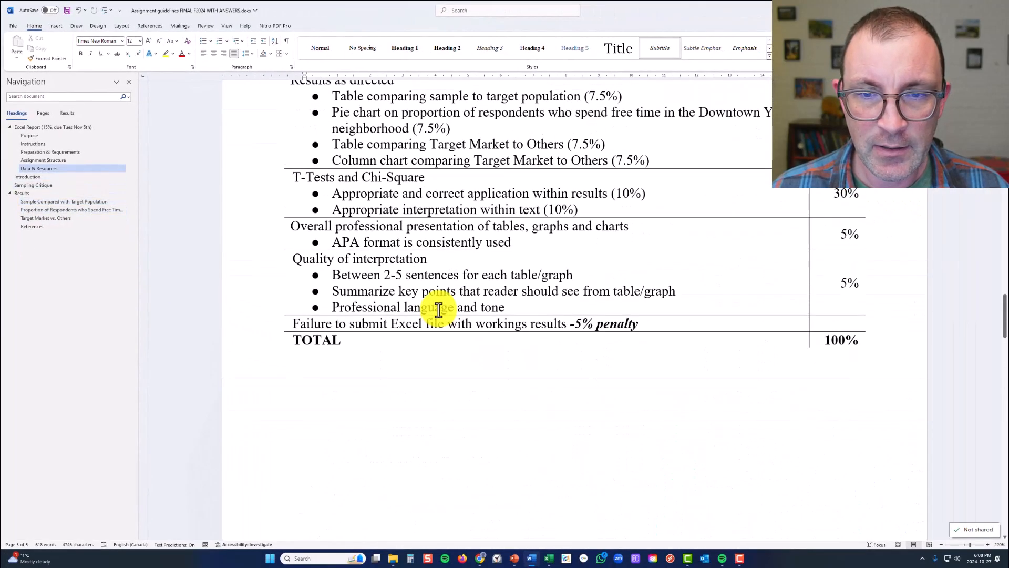
left_click_drag(293, 177, 825, 205)
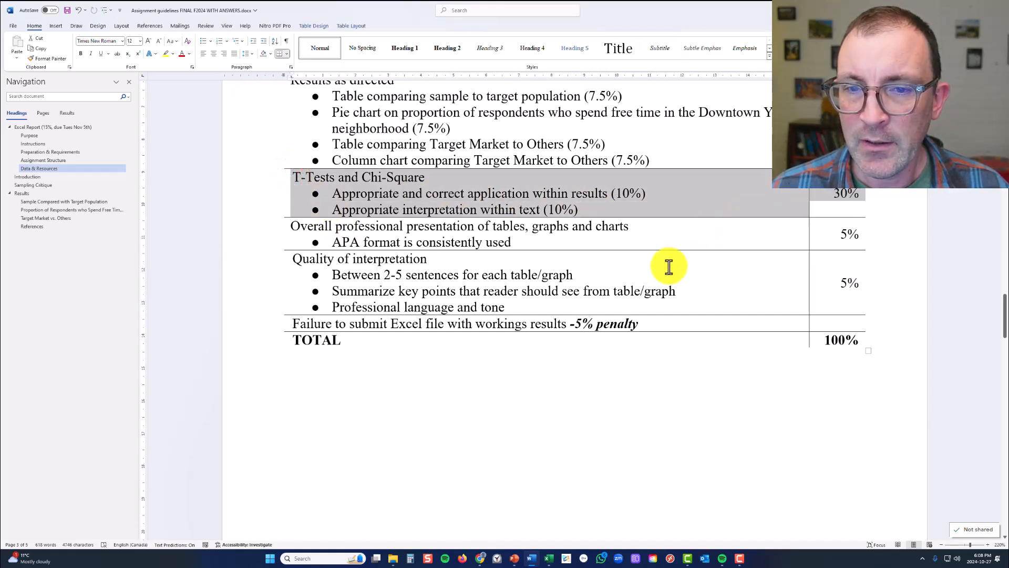
Return to the Excel summary table and compare the International and Ted Rogers student percentages between Target Market and Others
left_click(548, 558)
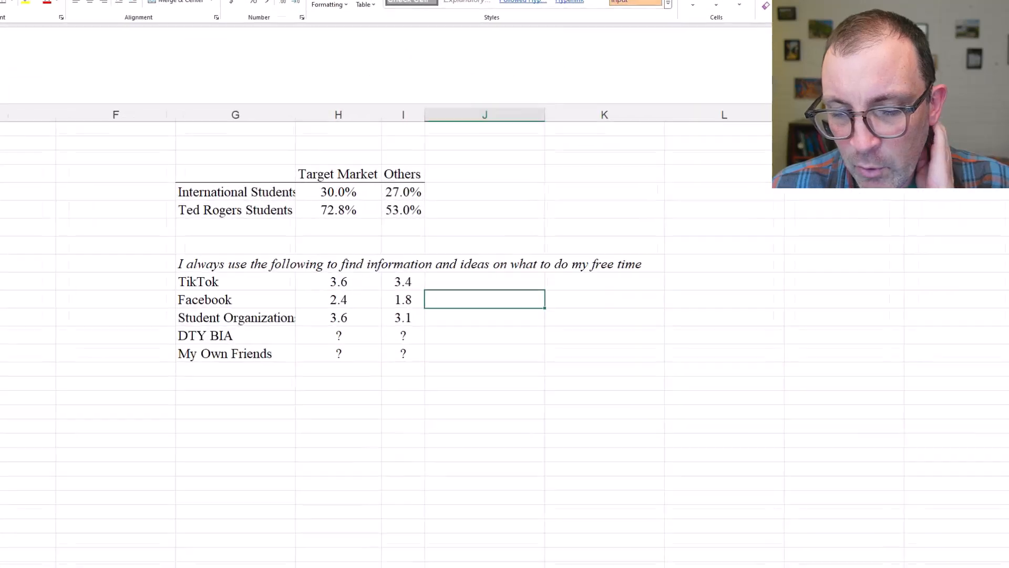
left_click(476, 439)
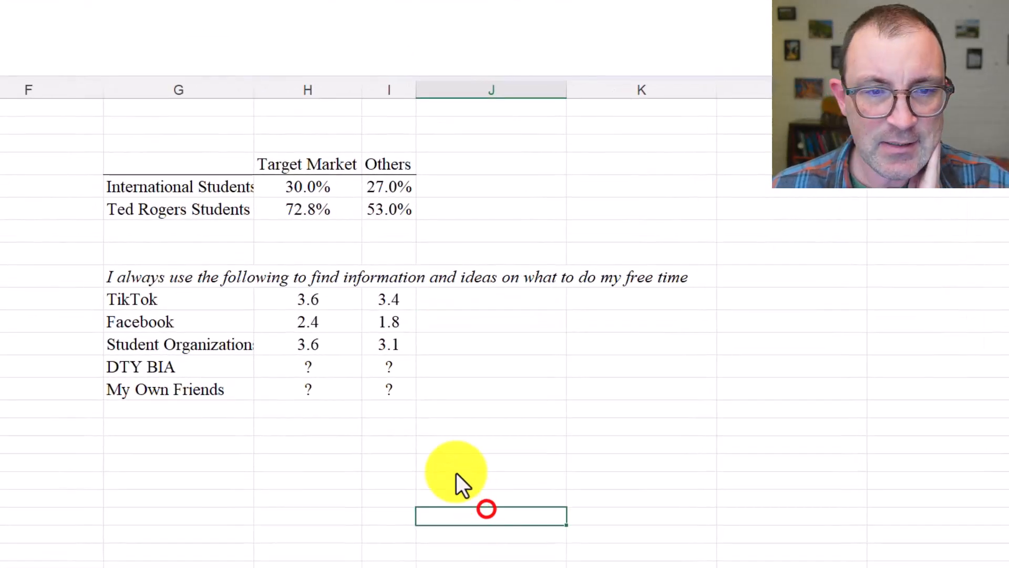
left_click(323, 190)
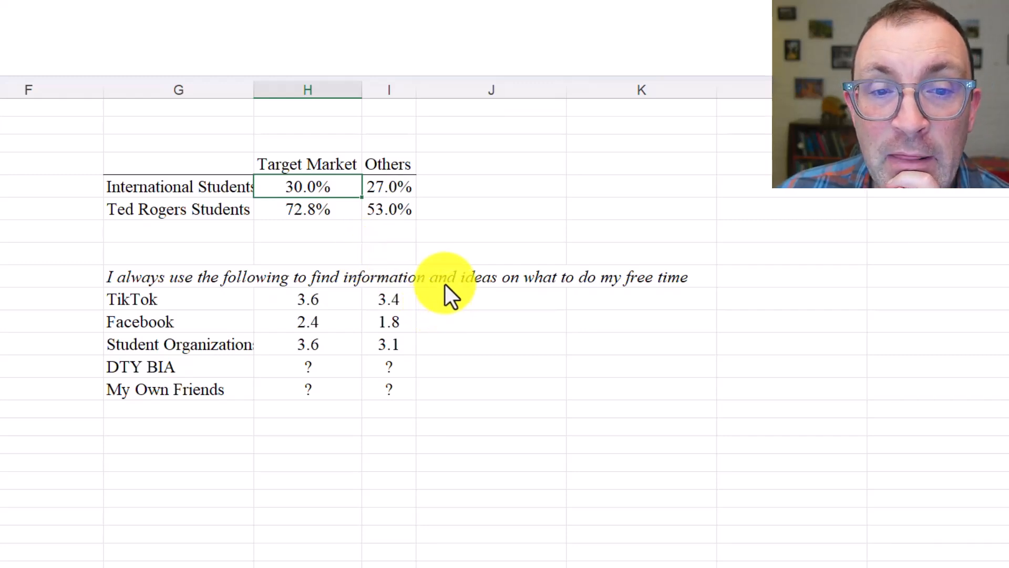
left_click(392, 185)
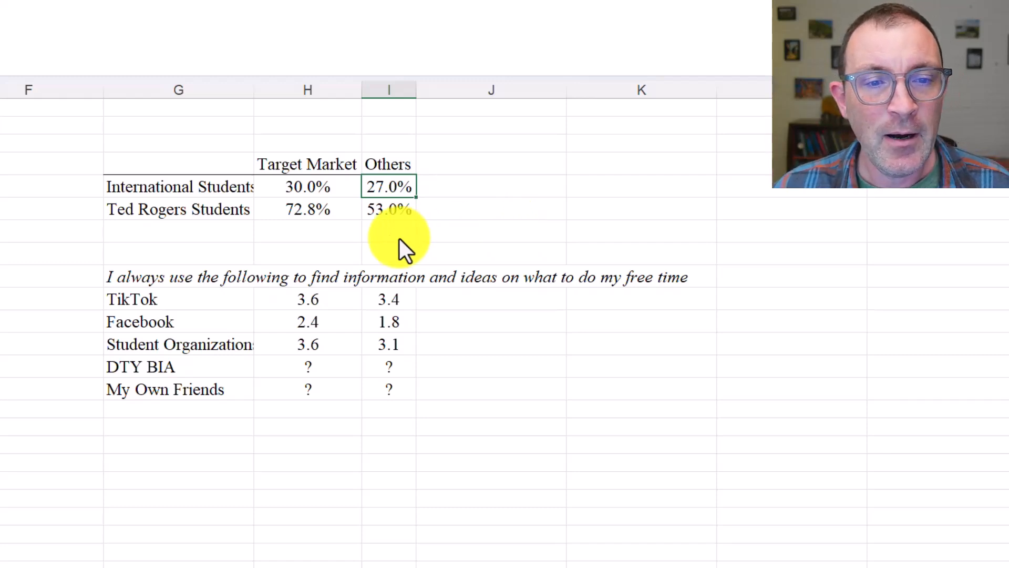
left_click(336, 211)
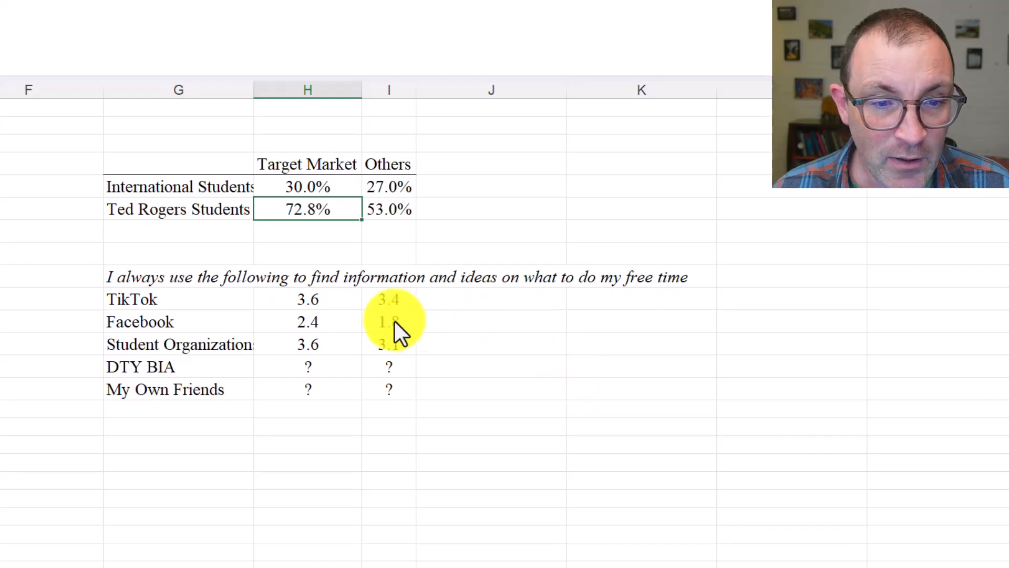
Compare the TikTok, Facebook and Student Organizations ratings between Target Market and Others
left_click(333, 308)
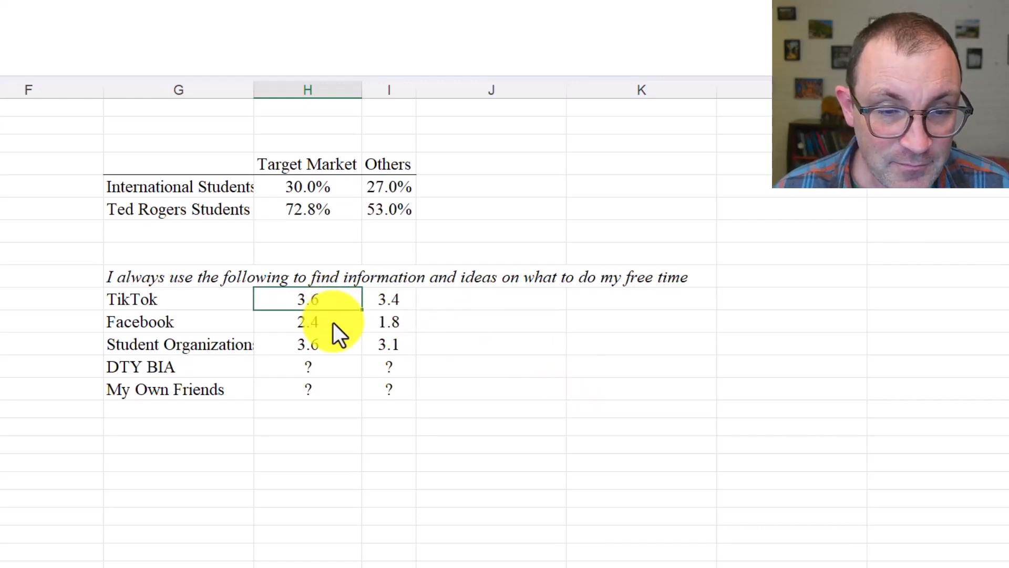
left_click(336, 328)
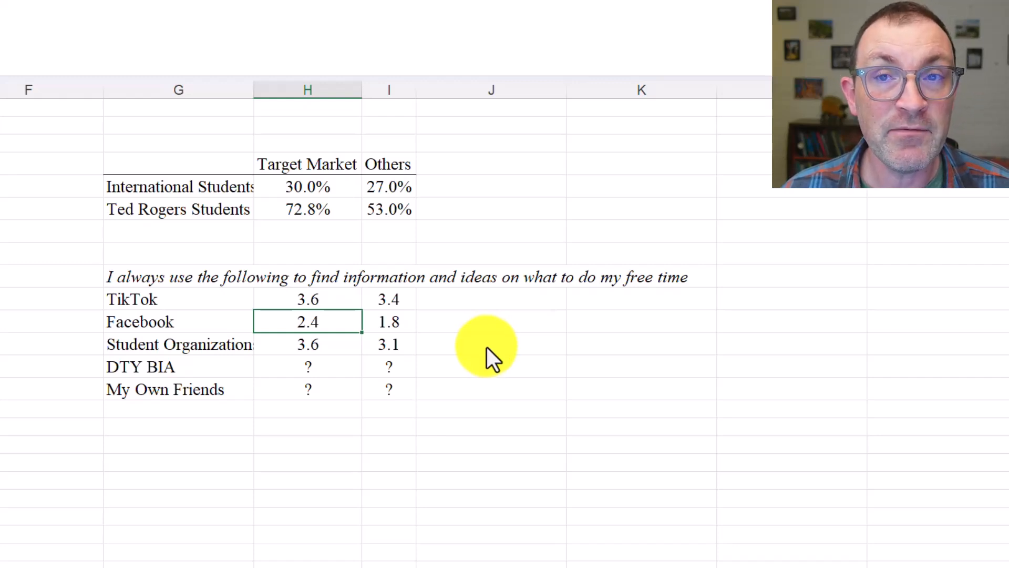
left_click(396, 323)
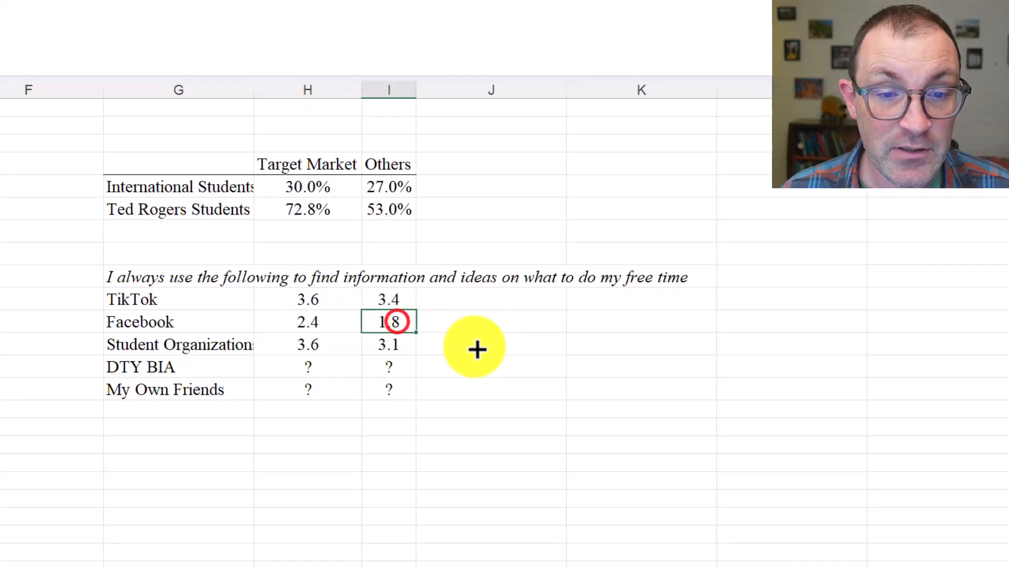
left_click(349, 344)
left_click(322, 303)
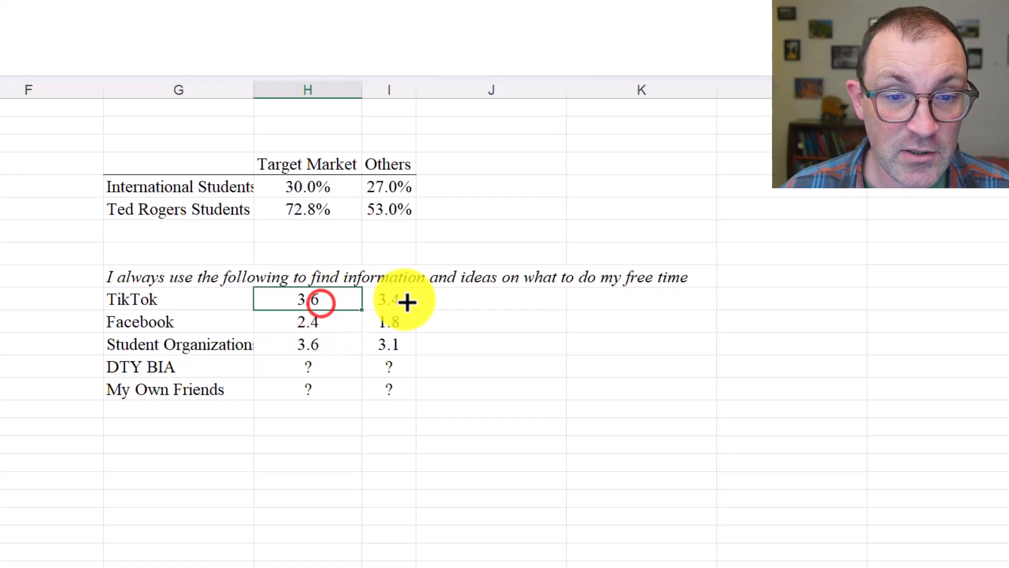
left_click(406, 299)
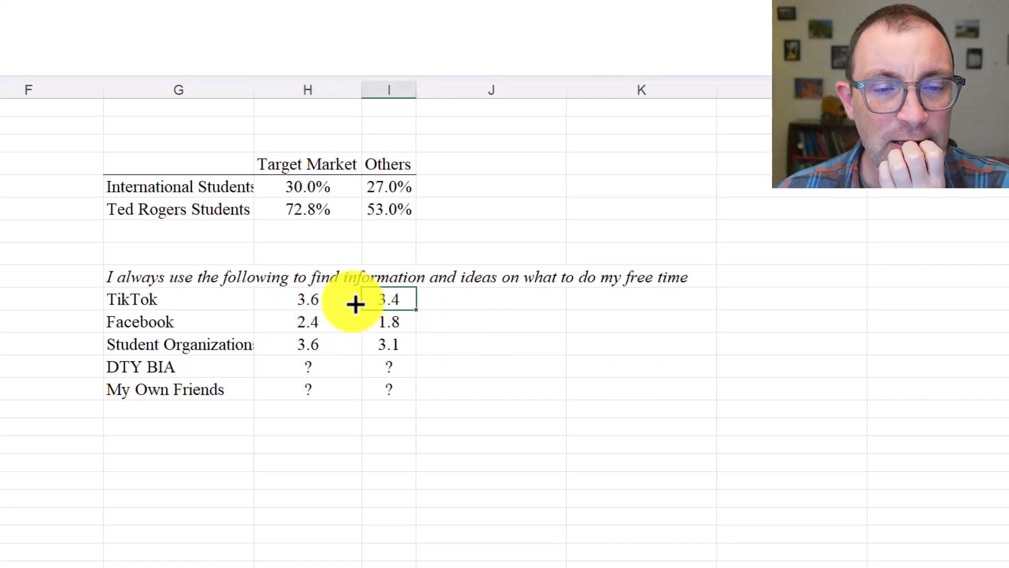
left_click_drag(349, 300, 382, 302)
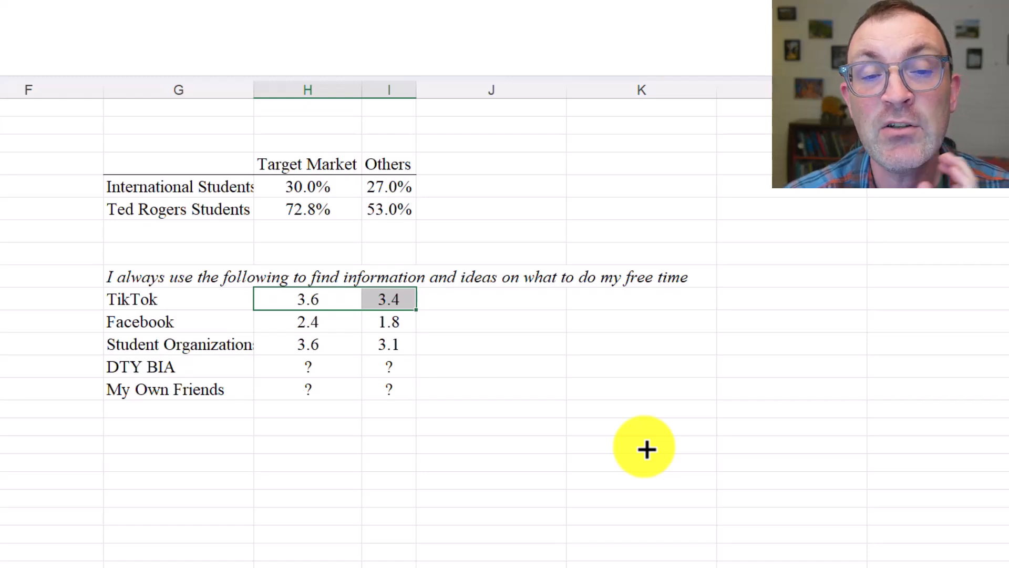
left_click_drag(315, 322, 407, 323)
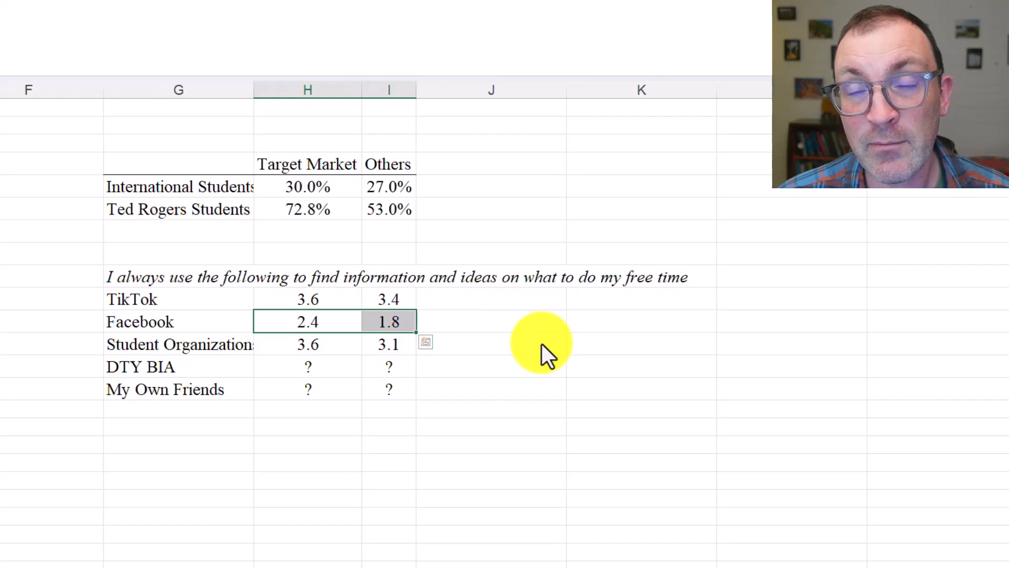
Re-examine the two demographic rows in H5:I6 for differences between the groups
left_click(303, 188)
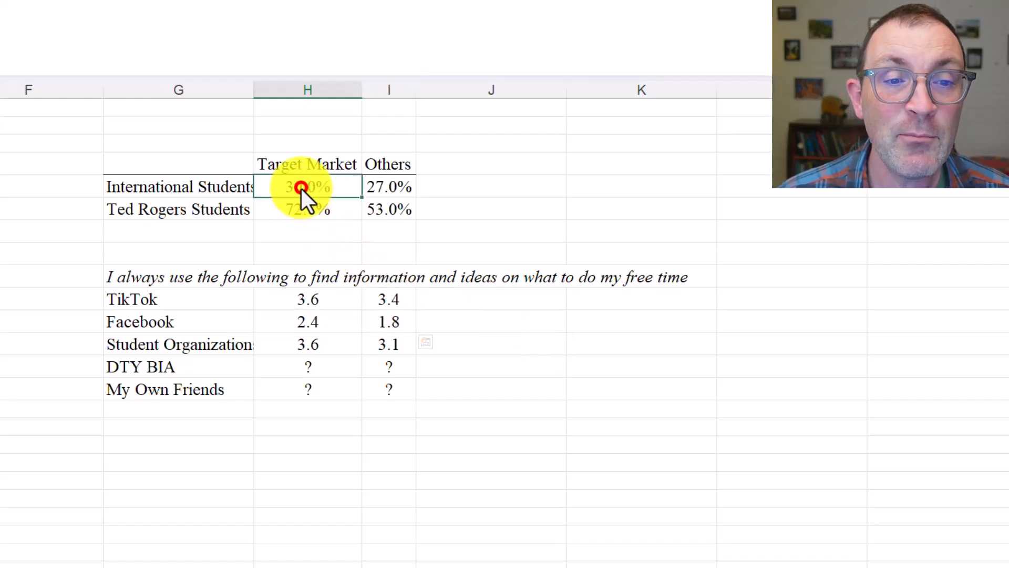
left_click(342, 210)
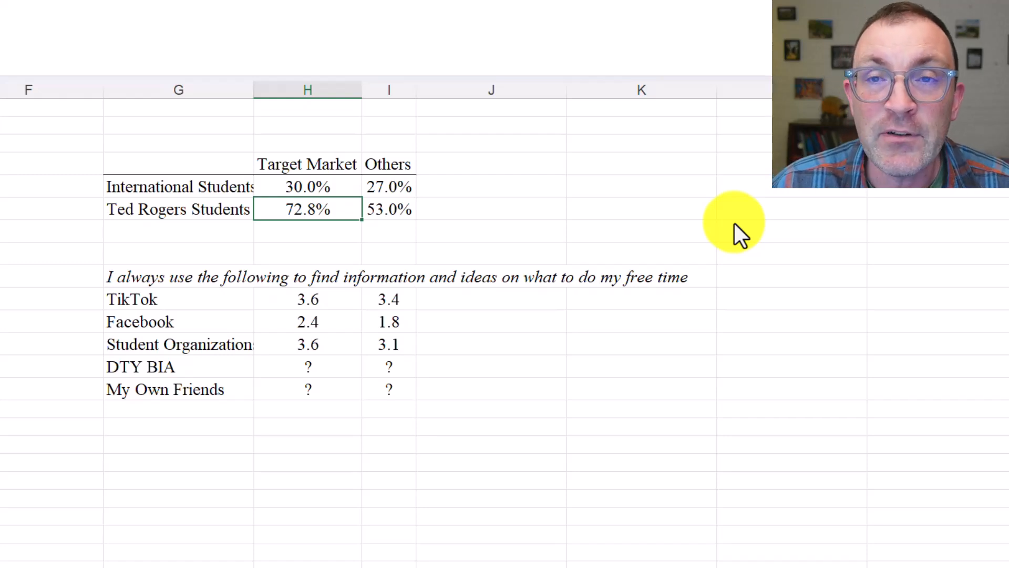
left_click(318, 187)
mouse_move(318, 188)
left_mouse_down()
mouse_move(369, 191)
mouse_move(395, 212)
left_mouse_up()
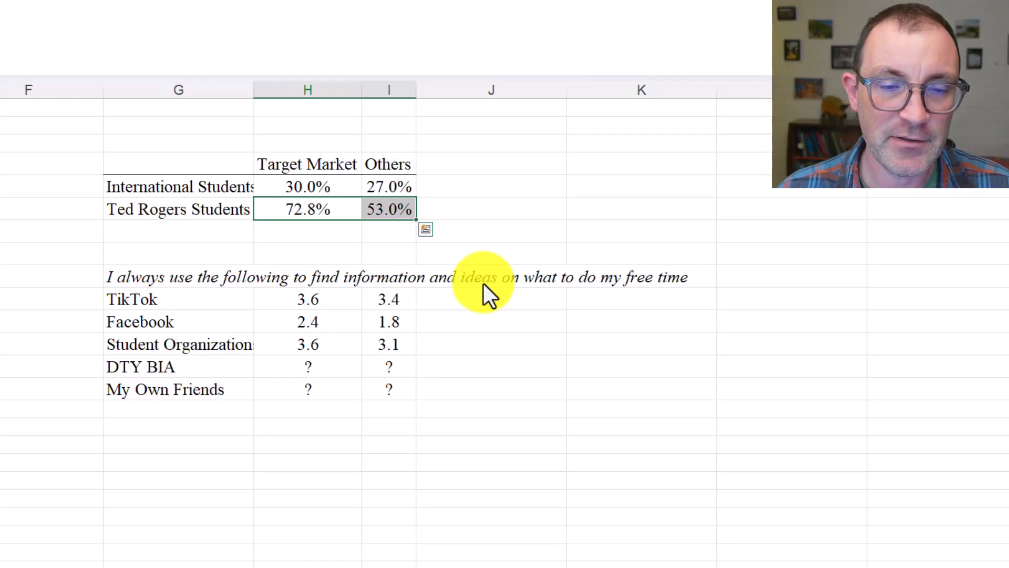
Switch to the PowerPoint presentation on P values and start the slide show at the slide about types of variables
left_click(502, 249)
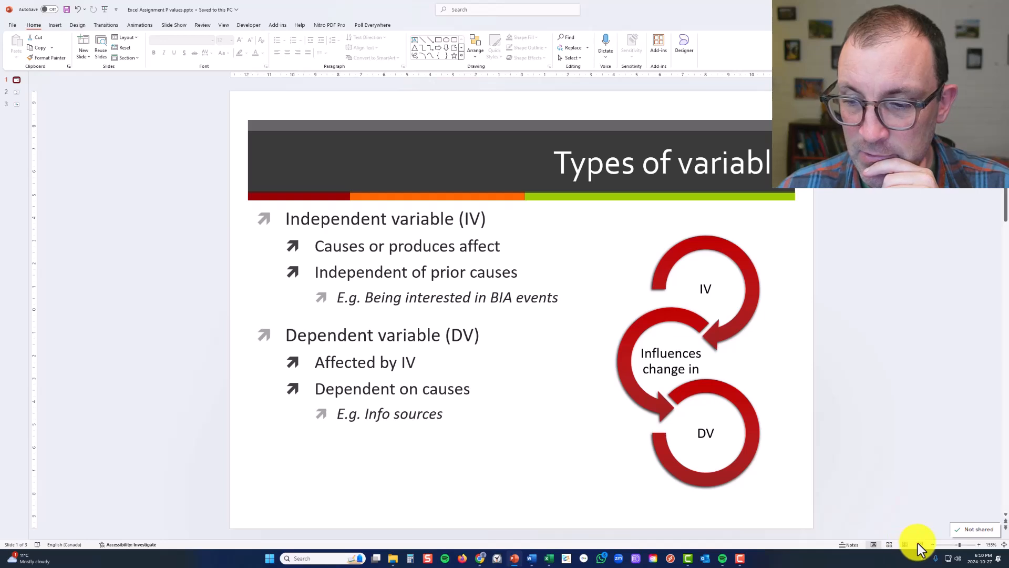
left_click(918, 543)
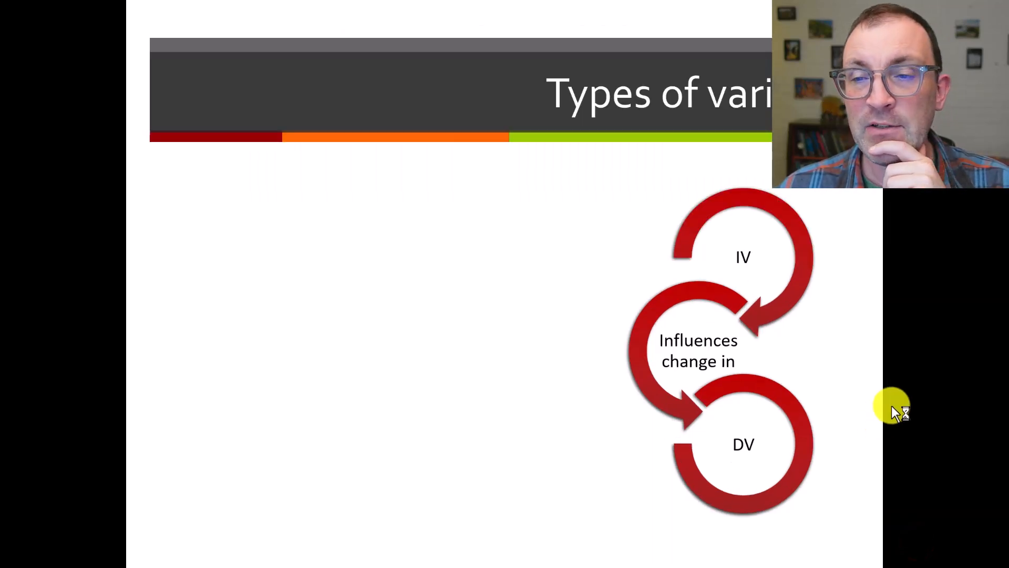
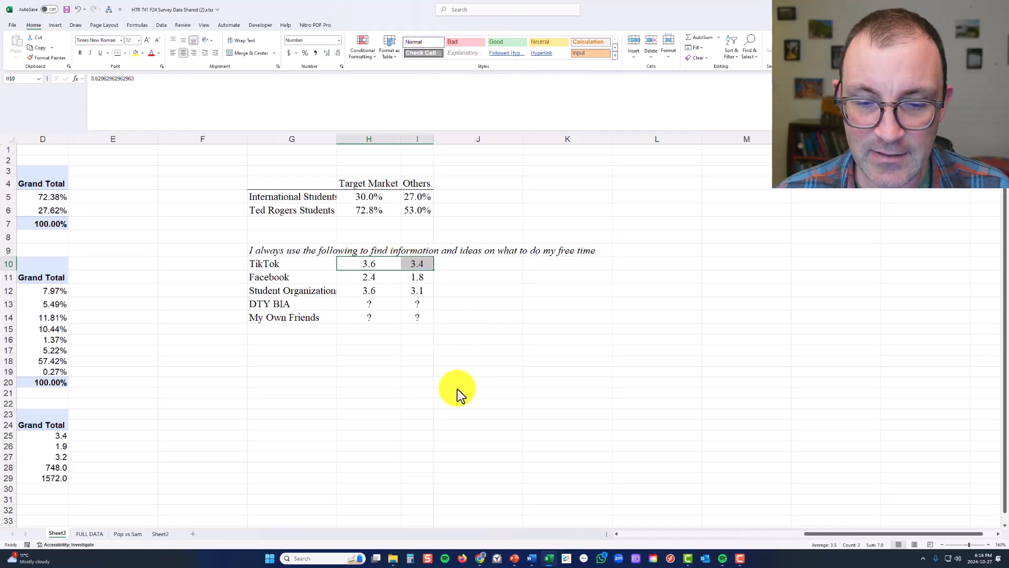
Switch to the PowerPoint test-selection slide and trace how a ratio dependent variable leads to the two-sample T-Test
left_click(514, 559)
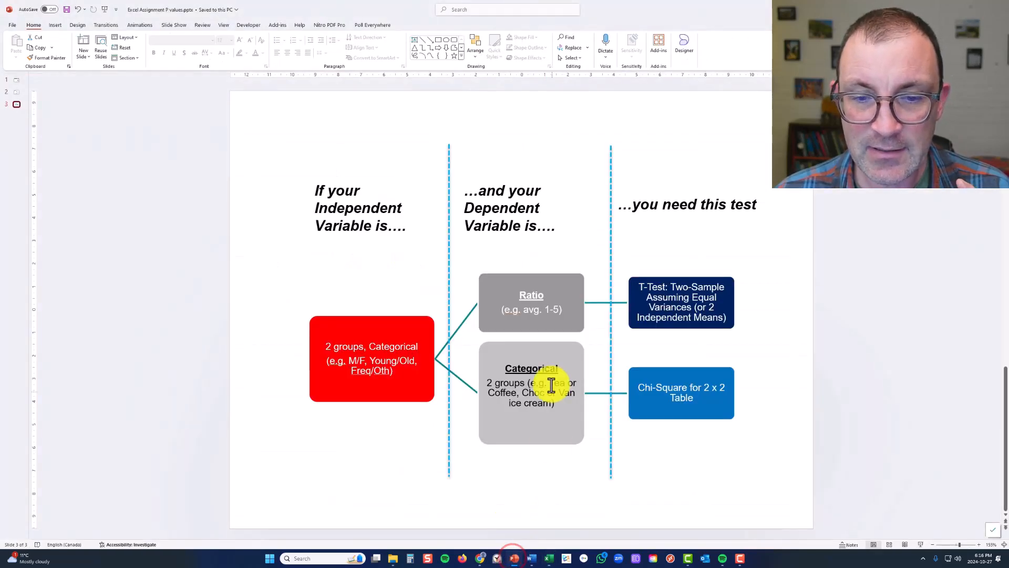
left_click(524, 295)
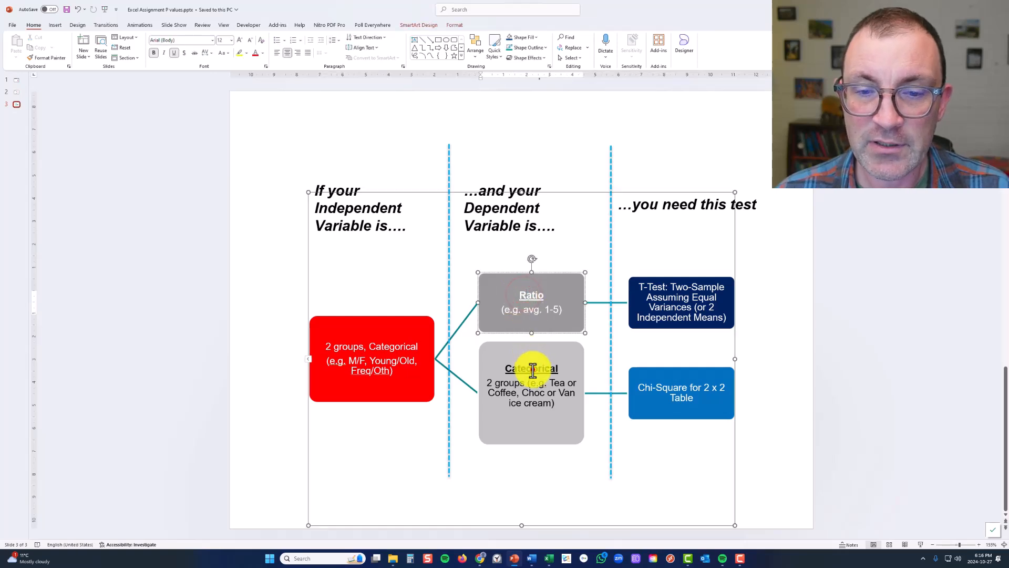
left_click(531, 364)
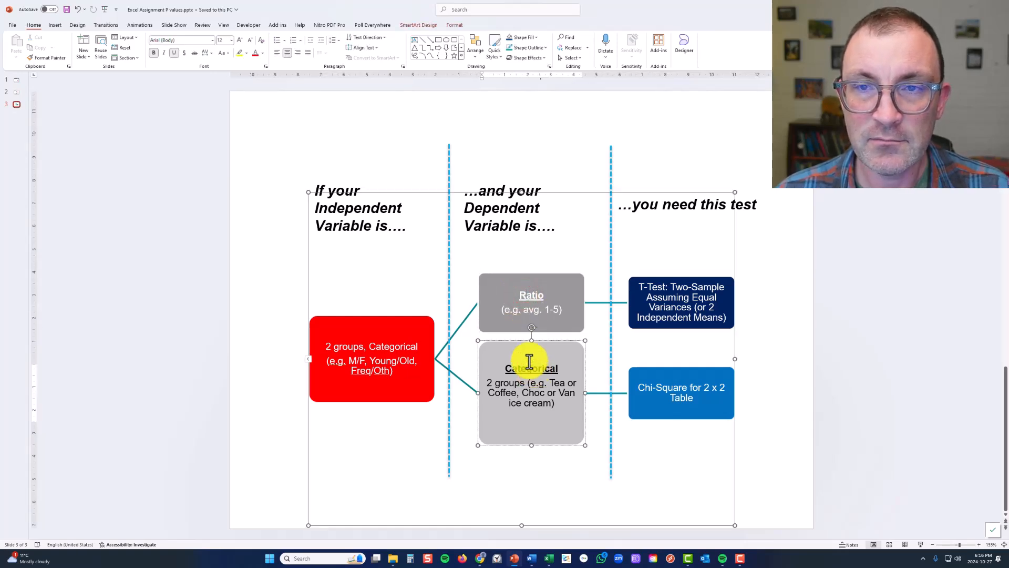
left_click(521, 303)
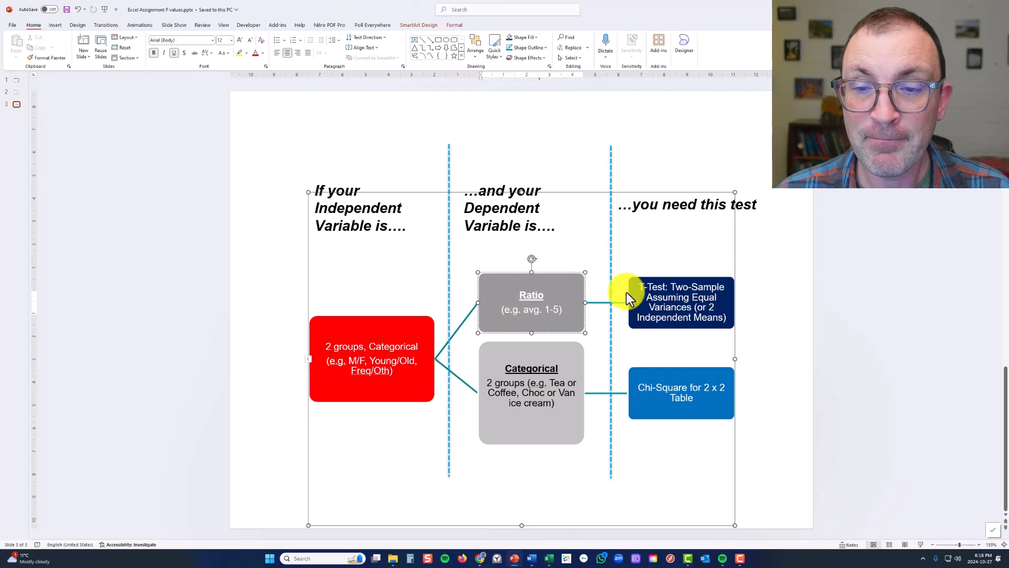
left_click(642, 288)
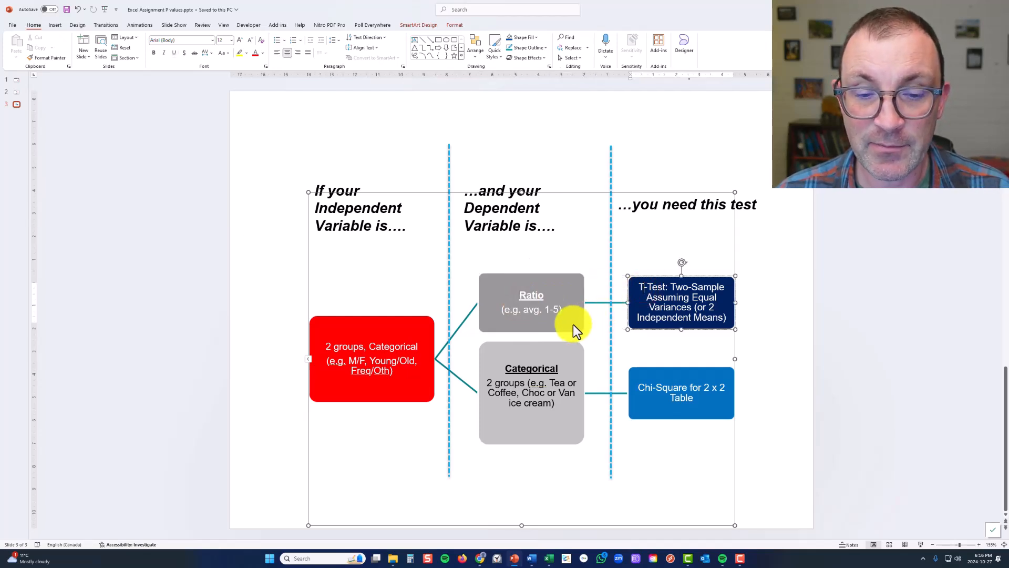
Back in the Excel workbook, move Sheet3 to the end of the sheets and rename Sheet2 as "Pie Chart for Time Spent"
left_click(549, 559)
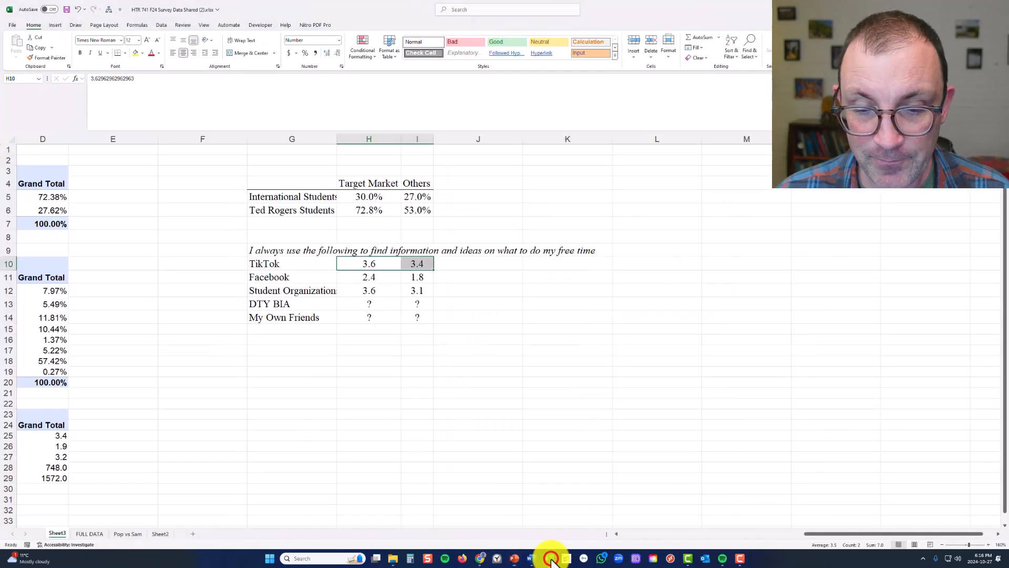
left_click(415, 405)
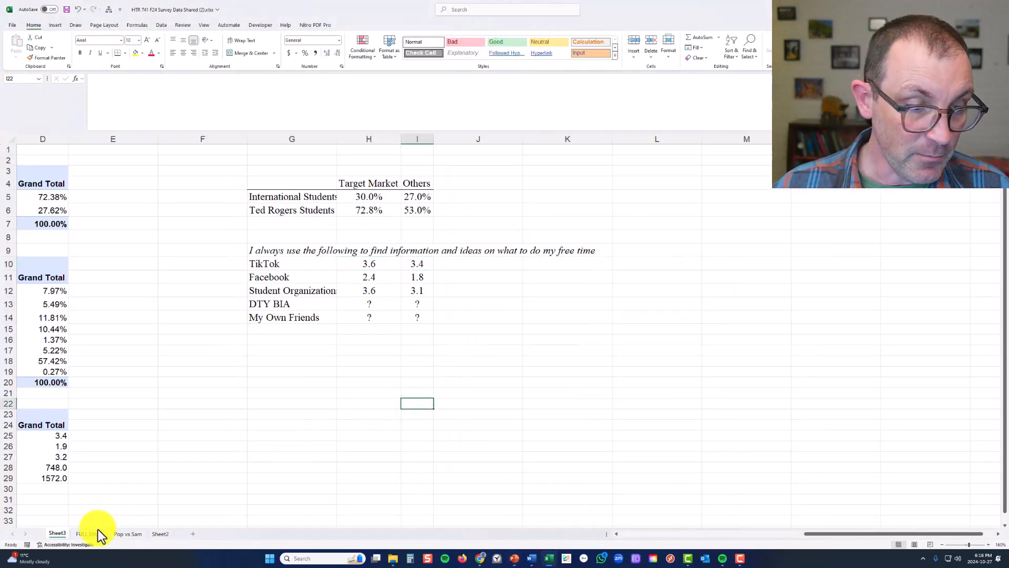
left_click_drag(55, 533, 172, 532)
left_click(134, 535)
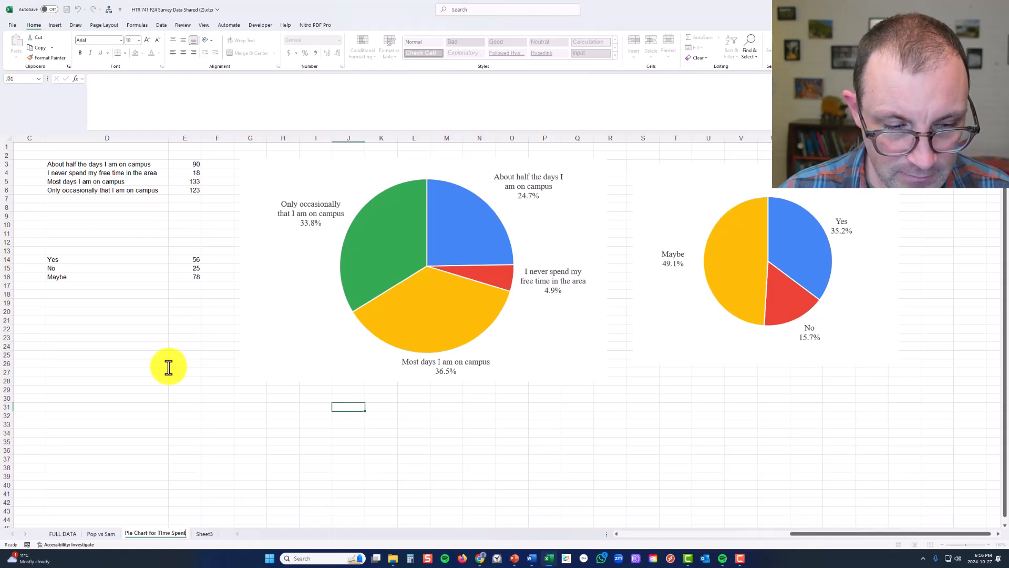
left_click(41, 372)
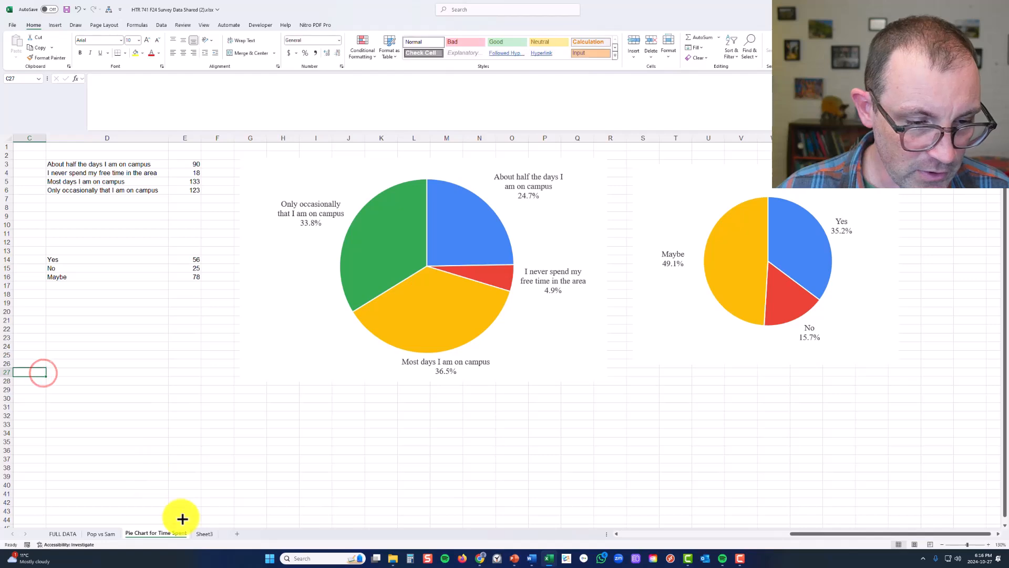
Rename Sheet3 as "TM vs Oths"
double_click(204, 534)
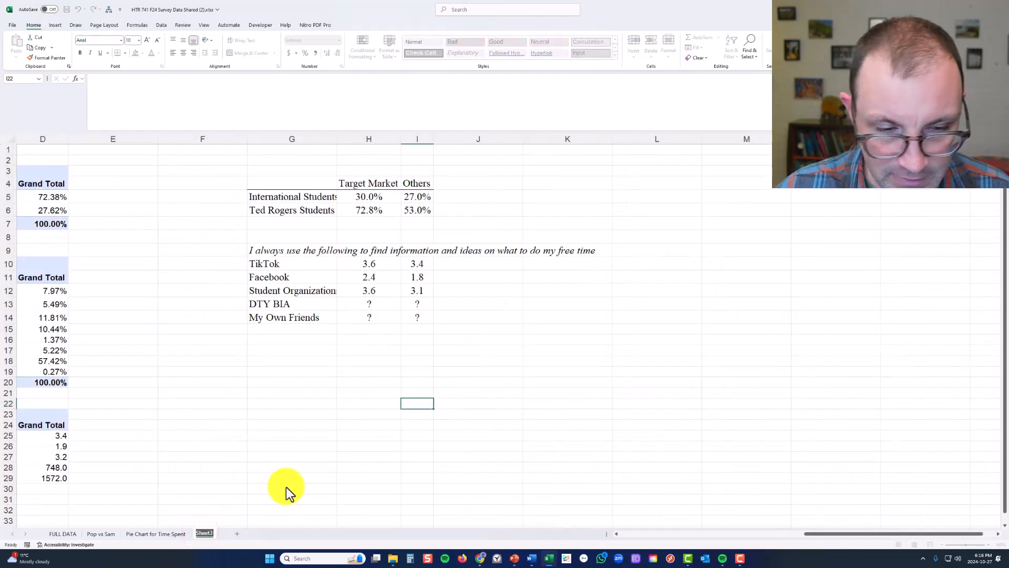
type("TM vs")
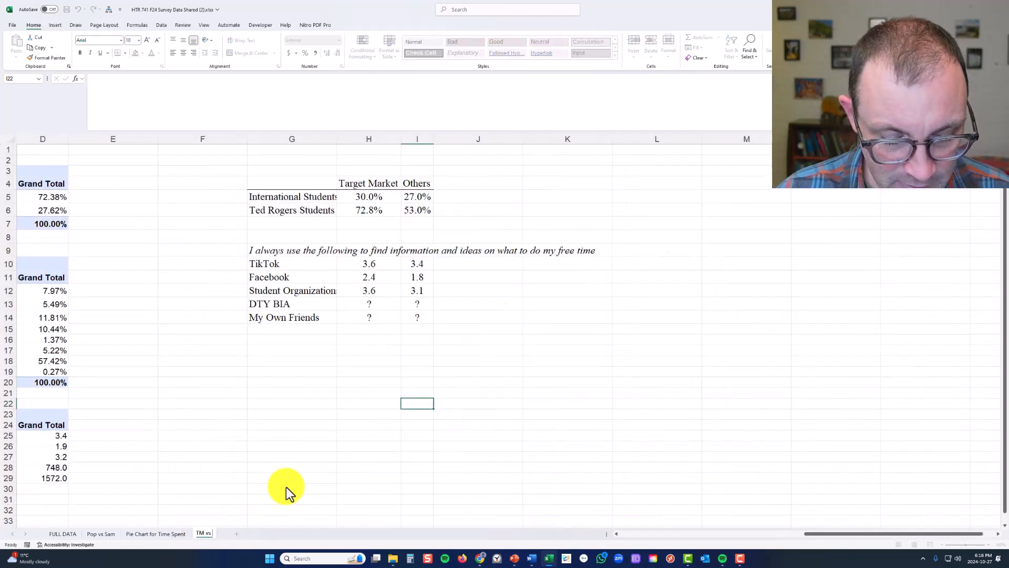
type(" Oths")
key("Return")
left_click(286, 487)
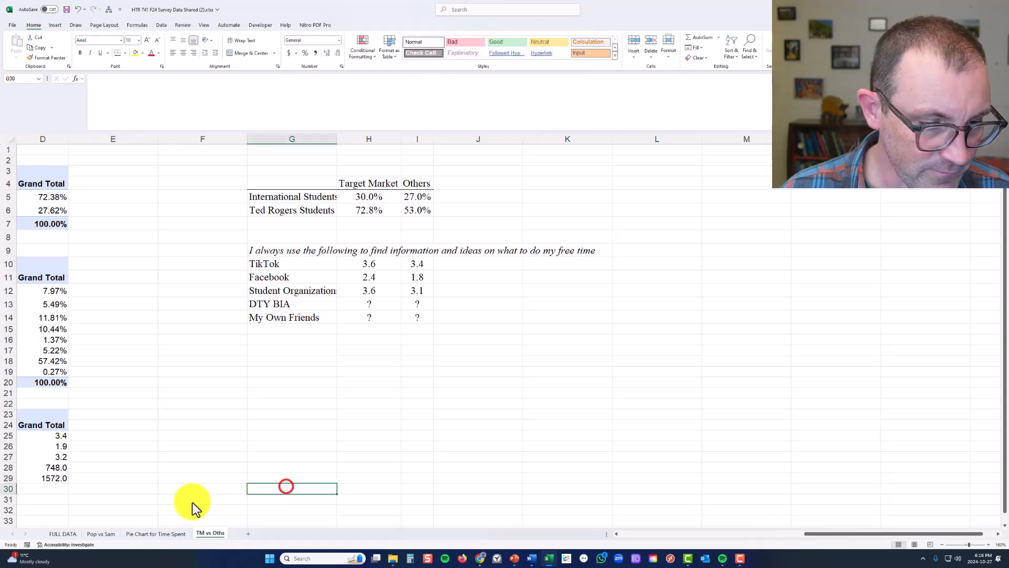
Go to the FULL DATA sheet and search it for "target m" to locate the target market columns
left_click(66, 534)
left_click(342, 197)
left_click(371, 157)
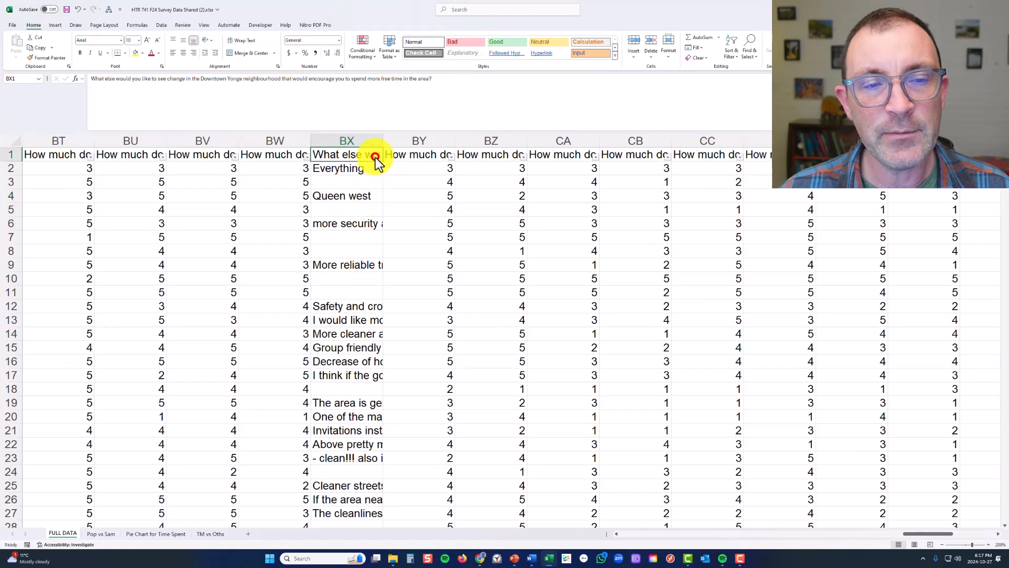
left_click(407, 157)
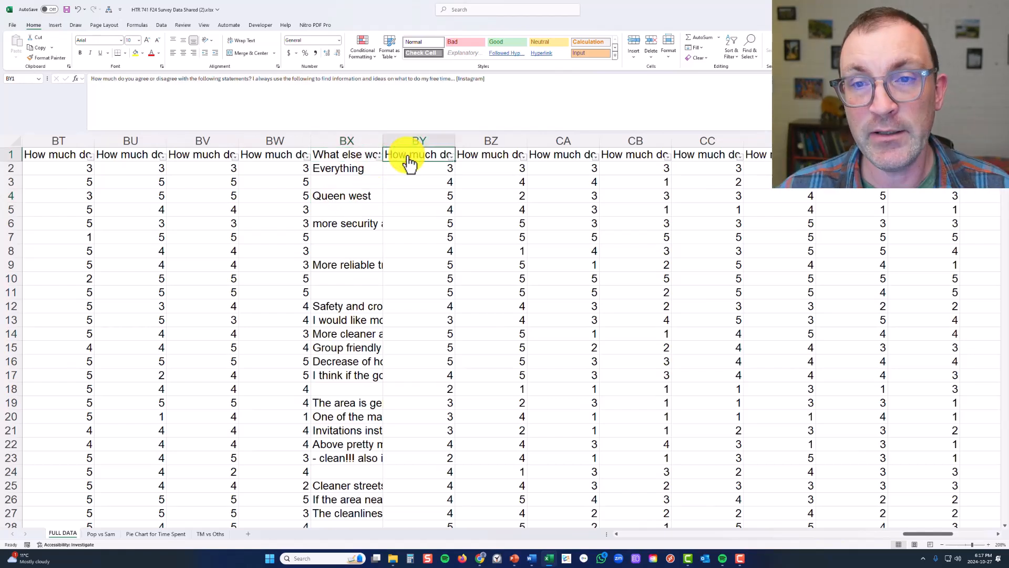
key("ctrl+f")
type("target")
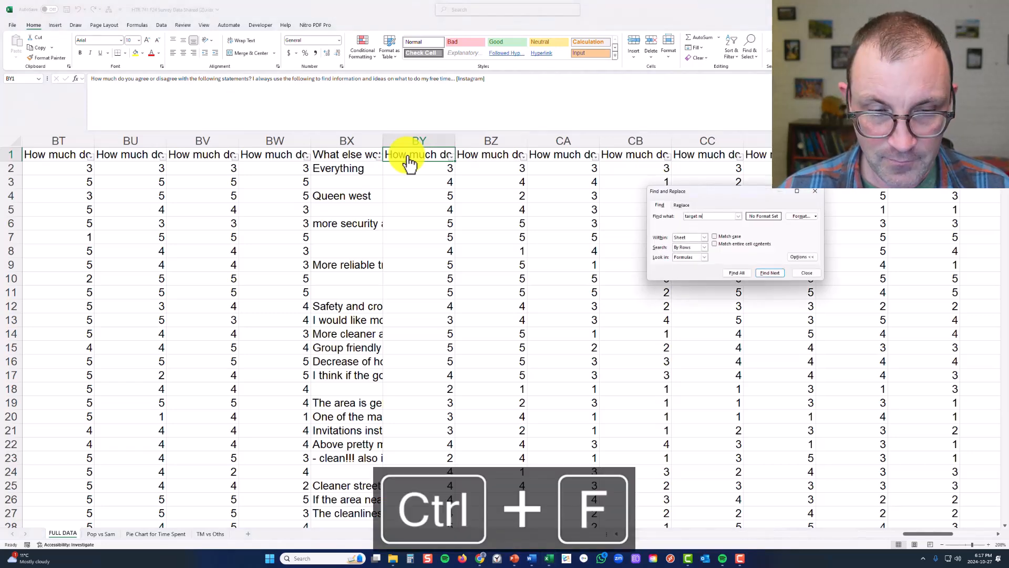
type(" m")
key("Return")
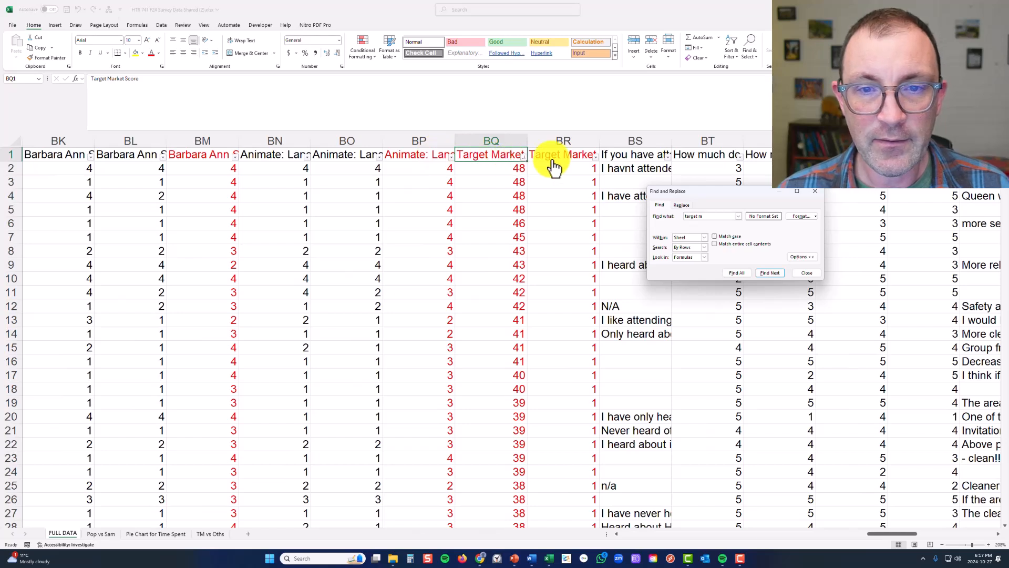
Sort the survey data by the Target Market column in BR from largest to smallest
left_click(551, 154)
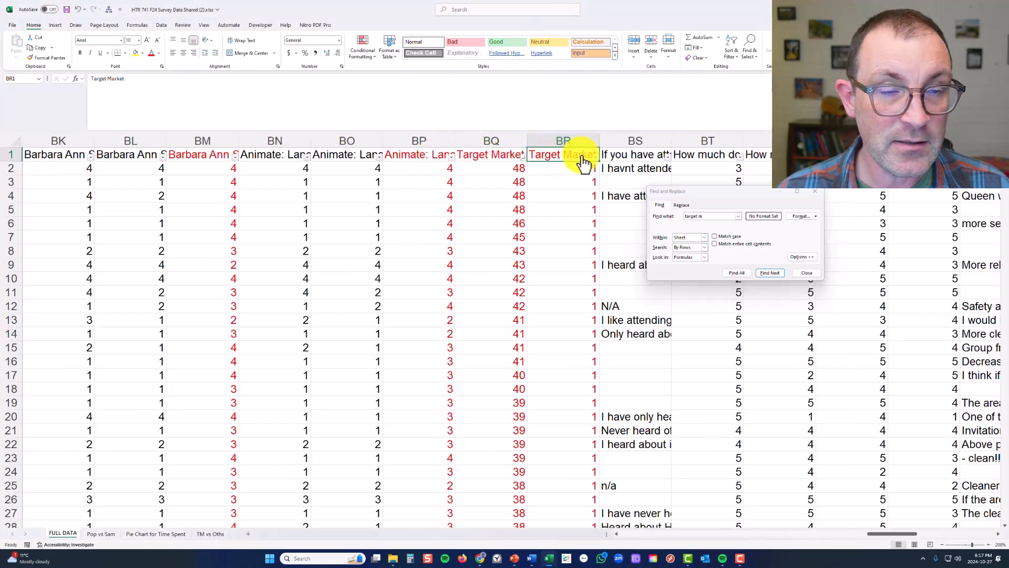
left_click(593, 168)
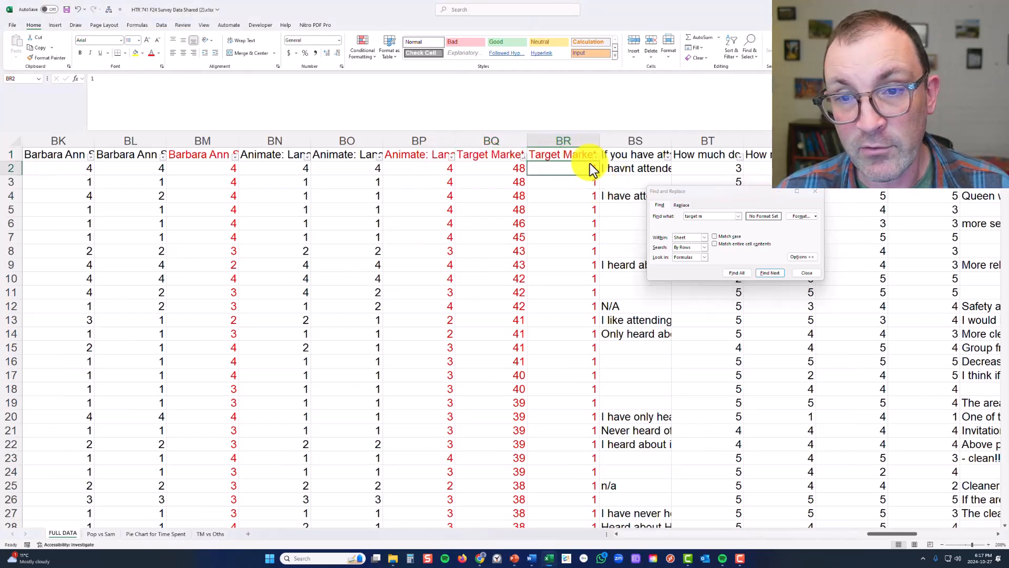
left_click(595, 155)
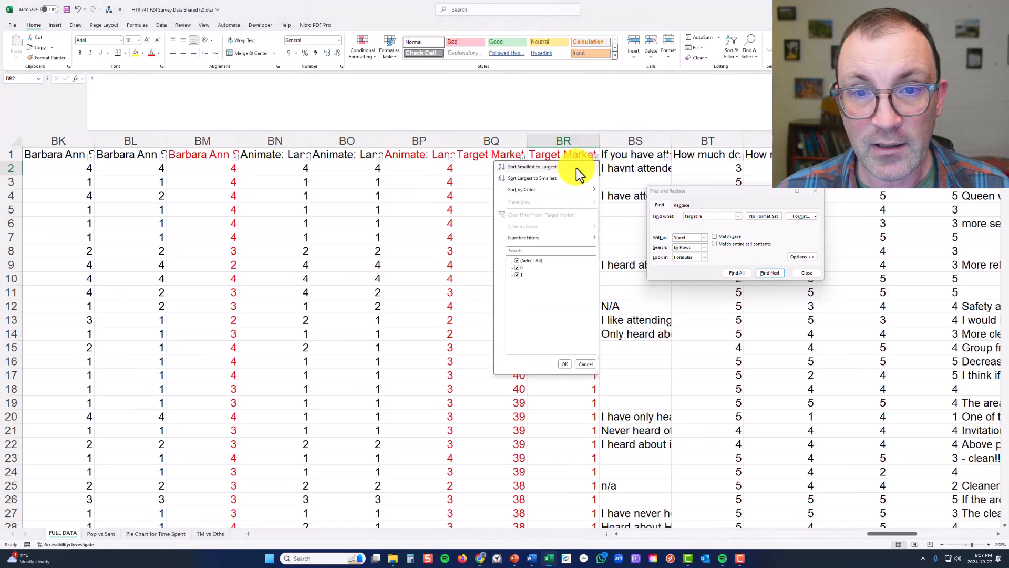
left_click(576, 177)
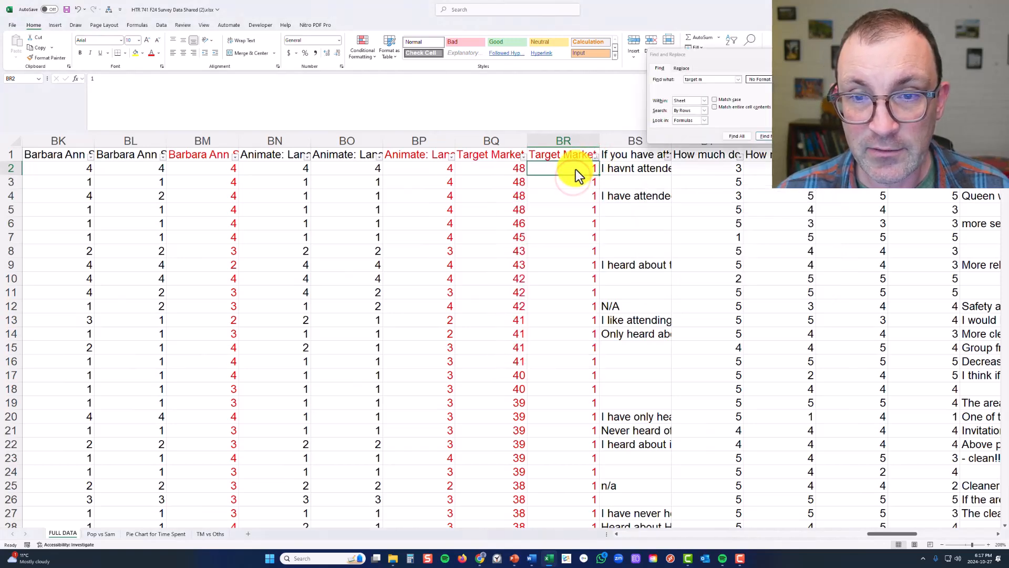
Select all respondent rows with a Target Market value of 1, rows 2 to 82, and fill them with light green
scroll(569, 345, "down", 15)
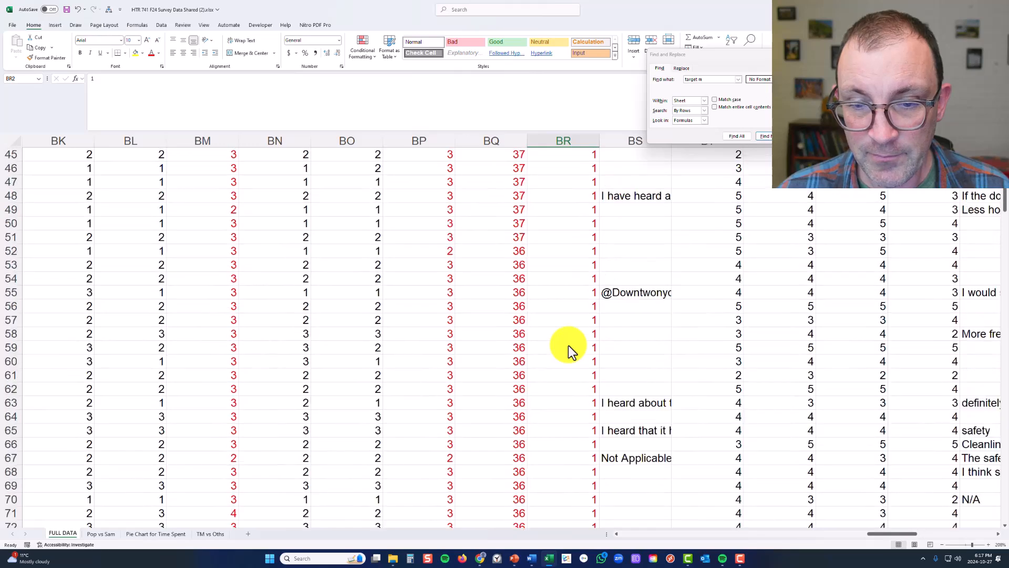
scroll(569, 345, "down", 13)
scroll(576, 213, "up", 2)
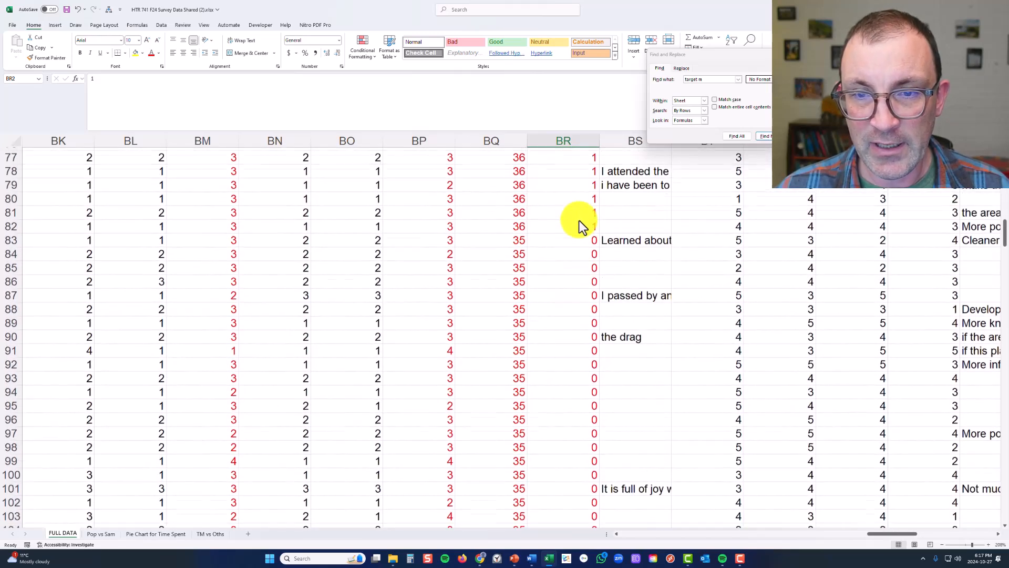
left_click(580, 231)
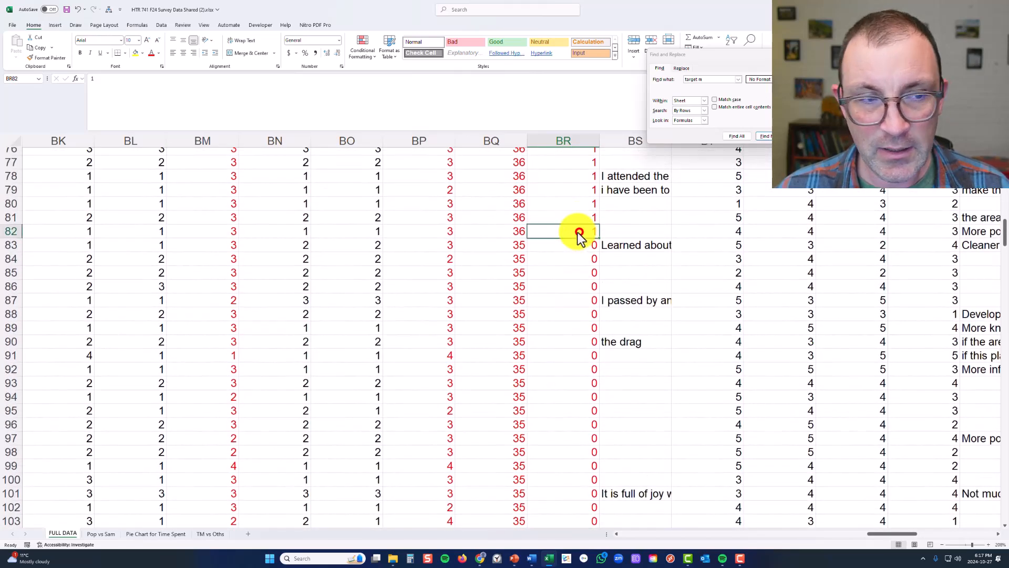
left_click(11, 232)
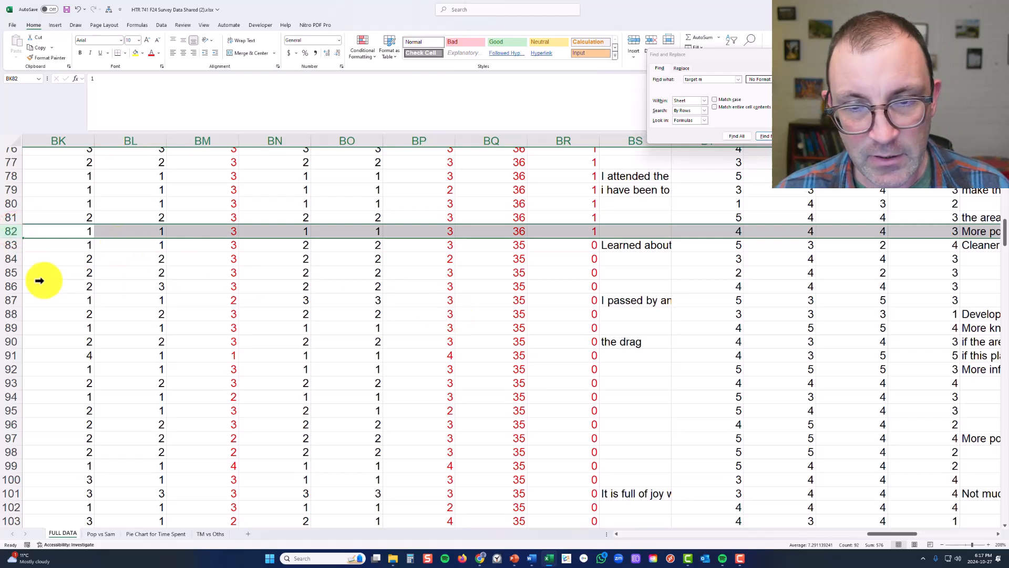
scroll(32, 277, "up", 20)
scroll(29, 278, "up", 1)
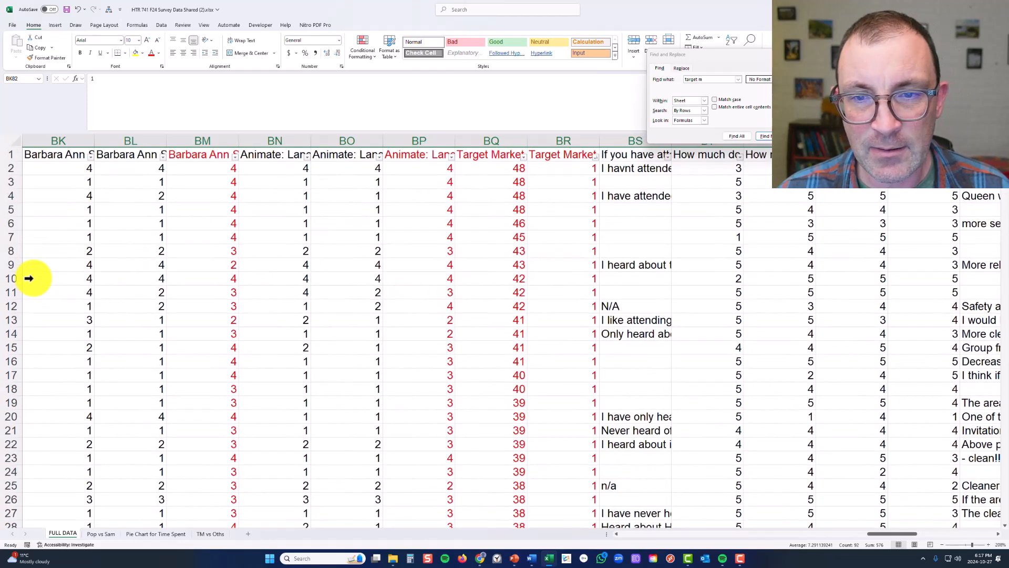
left_click(5, 168, "shift")
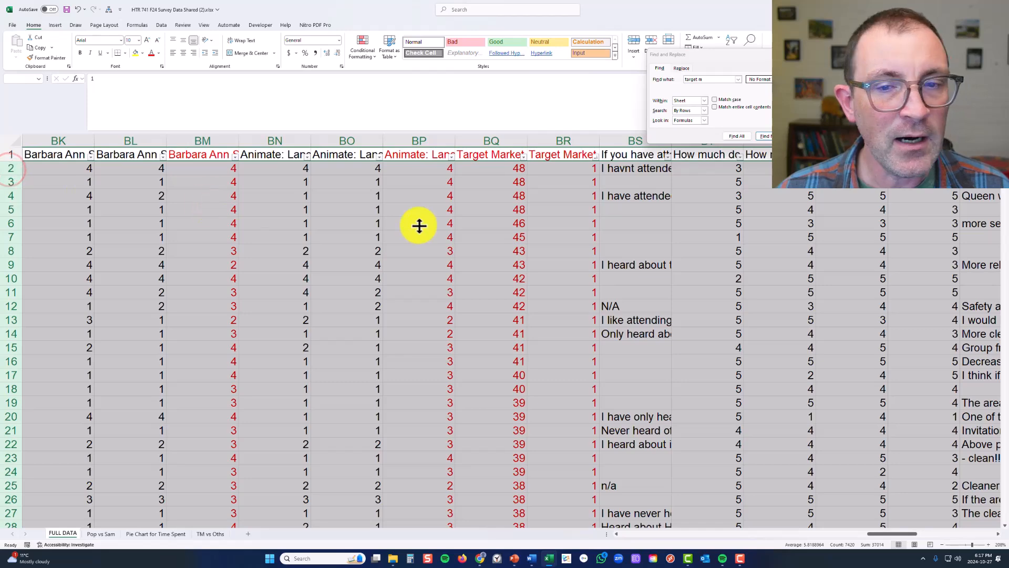
scroll(481, 345, "down", 13)
scroll(481, 346, "down", 10)
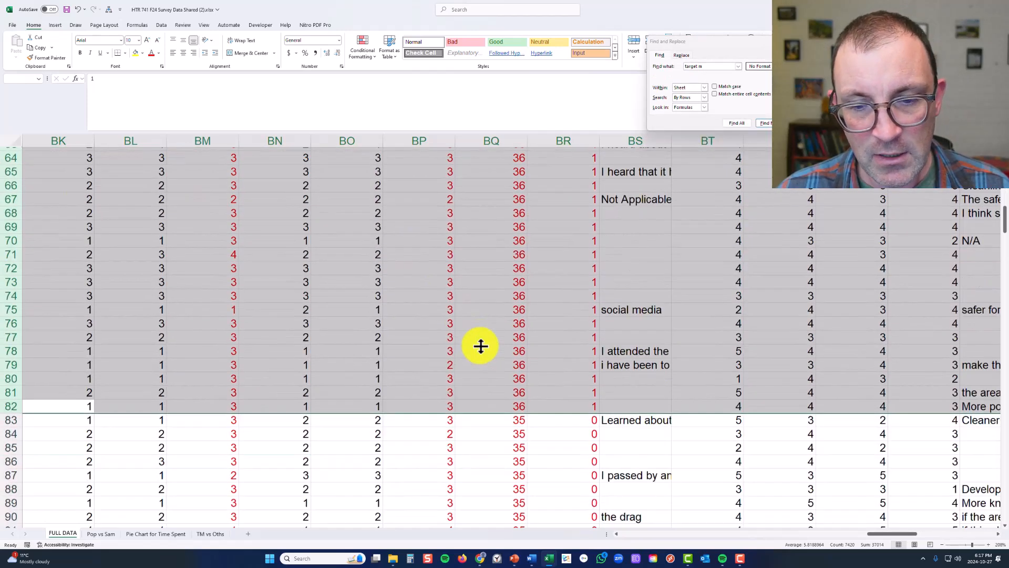
left_click(143, 53)
left_click(180, 100)
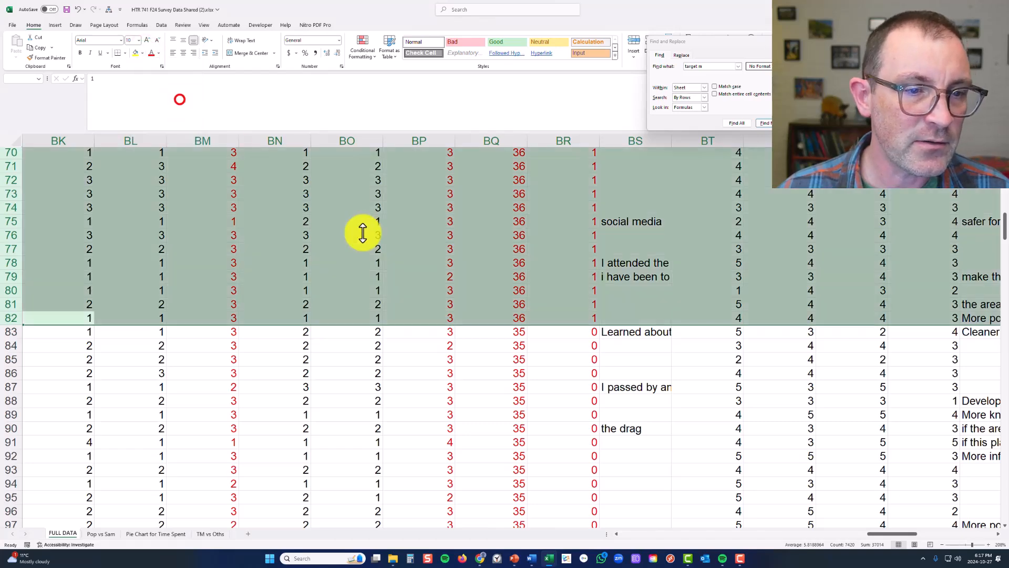
left_click(428, 258)
Check the green shading against the 1 and 0 values in the Target Market column
scroll(663, 288, "up", 8)
scroll(664, 288, "up", 15)
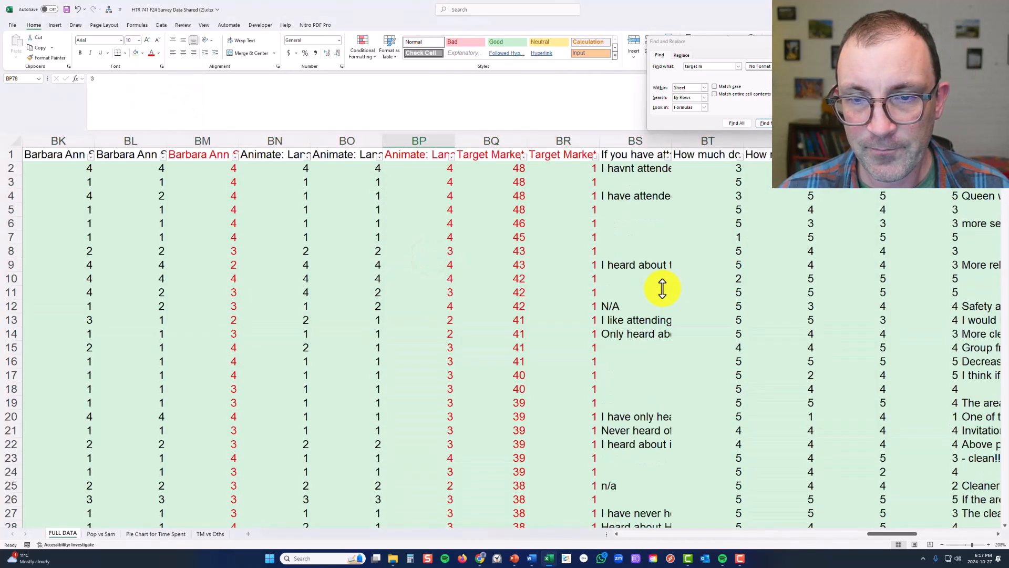
left_click(579, 196)
scroll(586, 285, "down", 20)
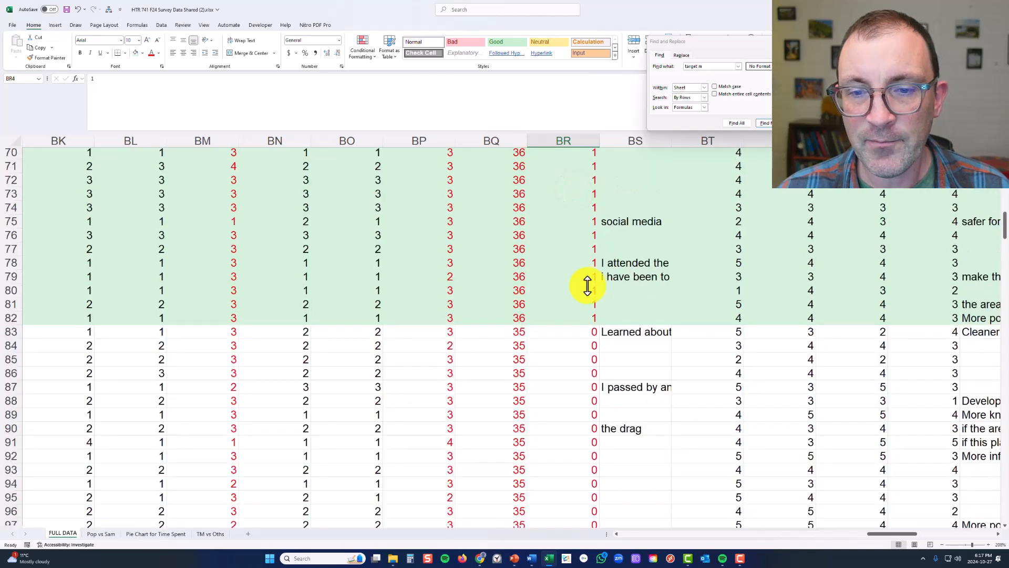
scroll(588, 285, "down", 6)
left_click(587, 286)
scroll(587, 286, "down", 8)
scroll(587, 286, "up", 20)
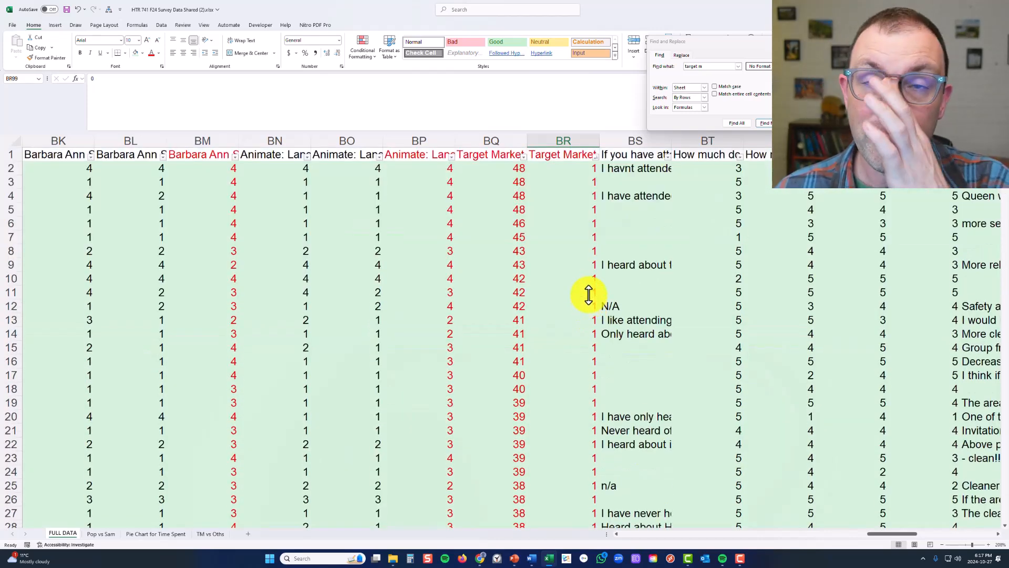
Search the header row for "tik" to locate the TikTok rating column
left_click(725, 159)
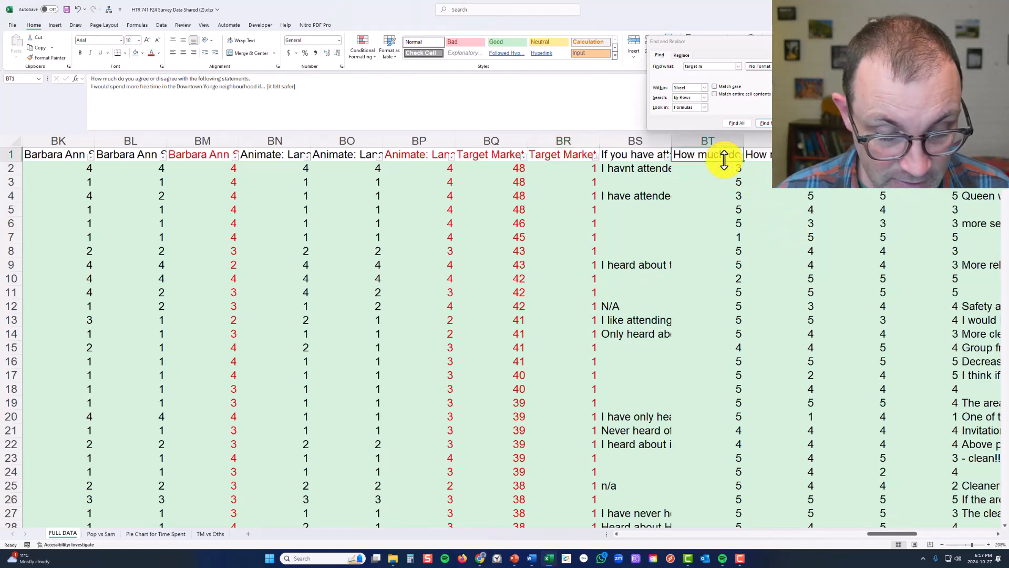
left_click(14, 154)
key("ctrl+f")
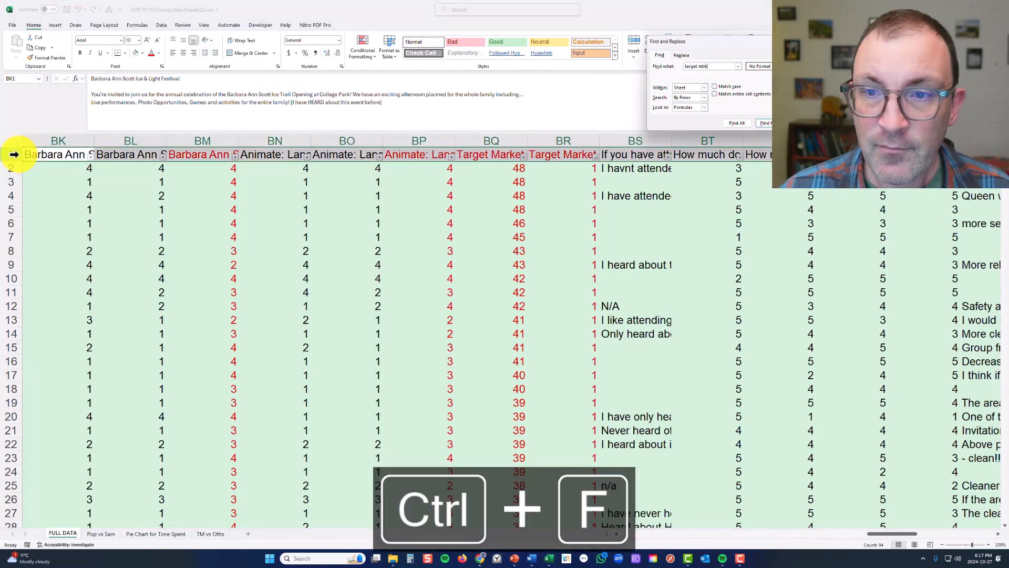
key("BackSpace")
key("BackSpace")
key("BackSpace")
key("BackSpace")
key("BackSpace")
key("BackSpace")
key("BackSpace")
key("BackSpace")
key("BackSpace")
key("BackSpace")
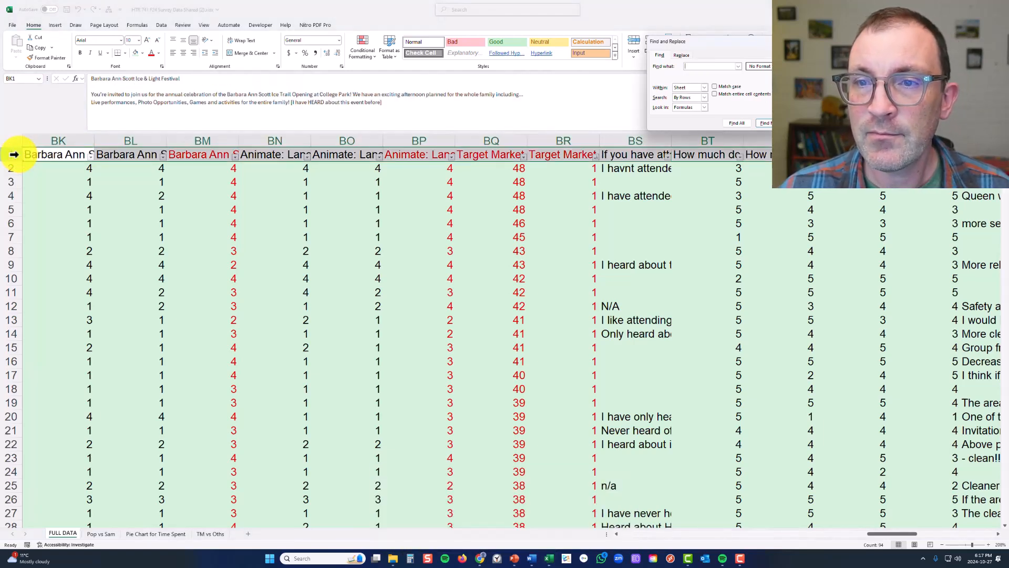
key("Return")
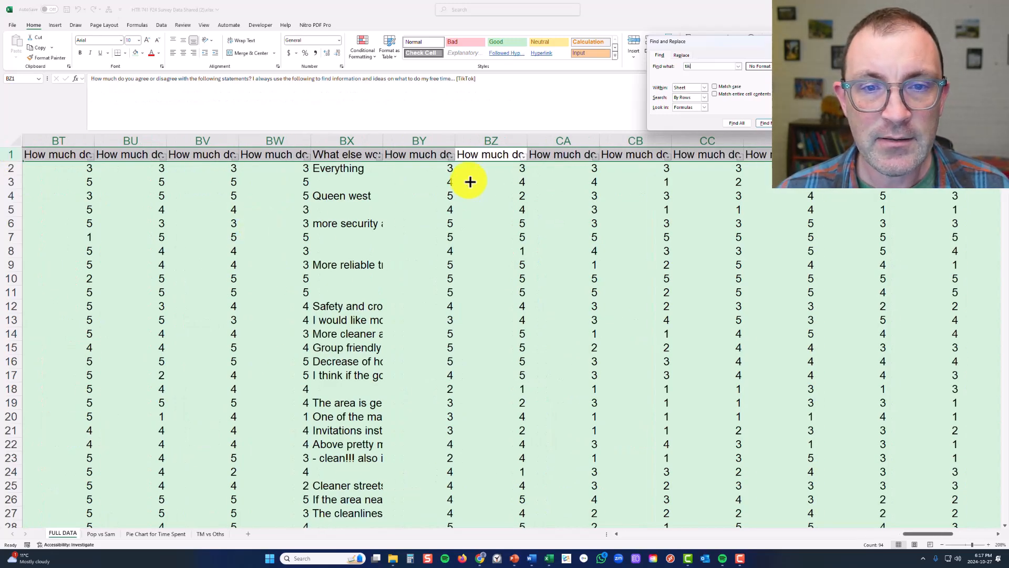
Close the search and select the TikTok rating header in cell BZ1
left_click(479, 155)
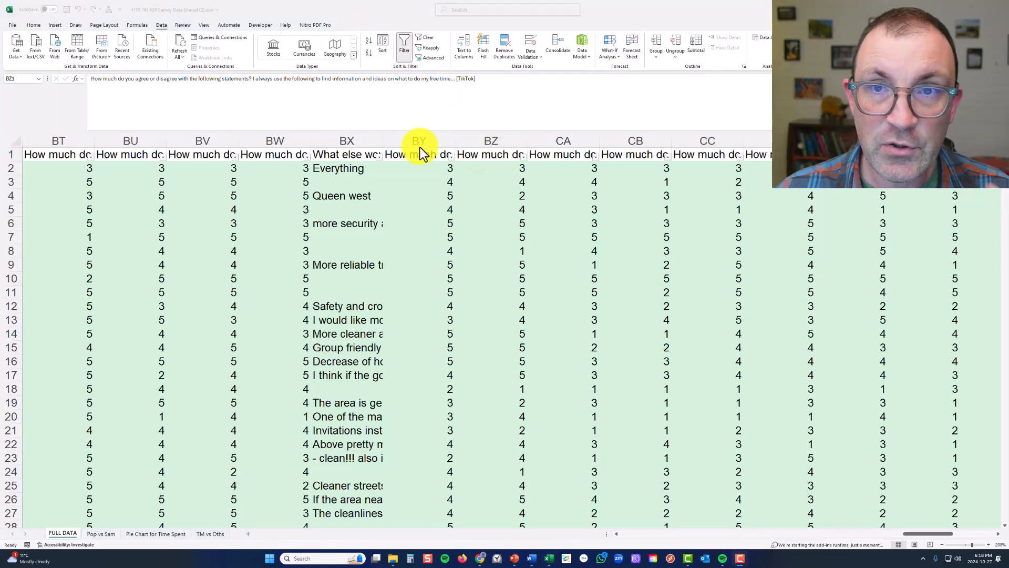
left_click(474, 155)
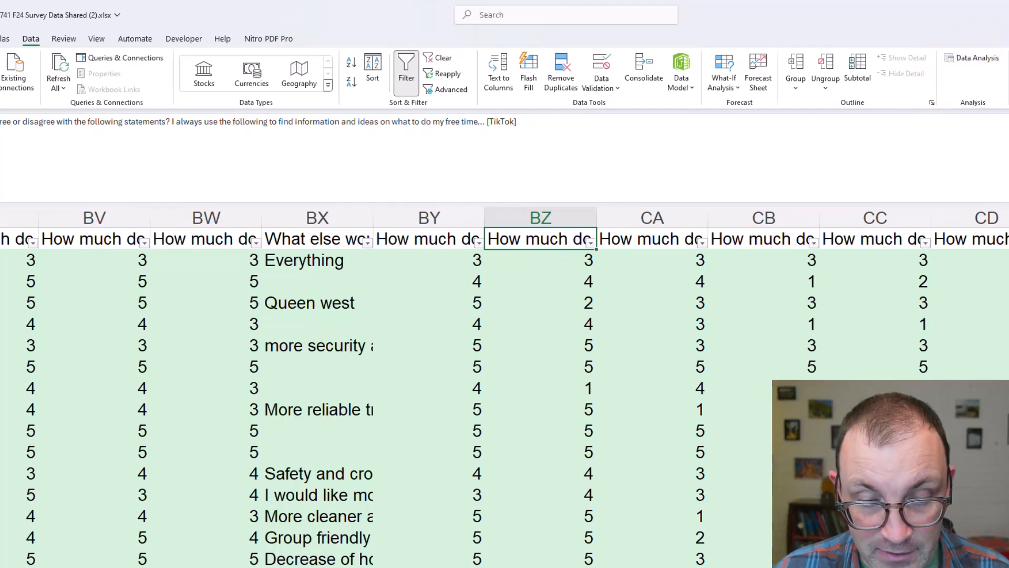
Switch to the assignment guidelines in Word and locate the Excel Analysis Toolpack install instructions under Data & Resources
left_click(529, 558)
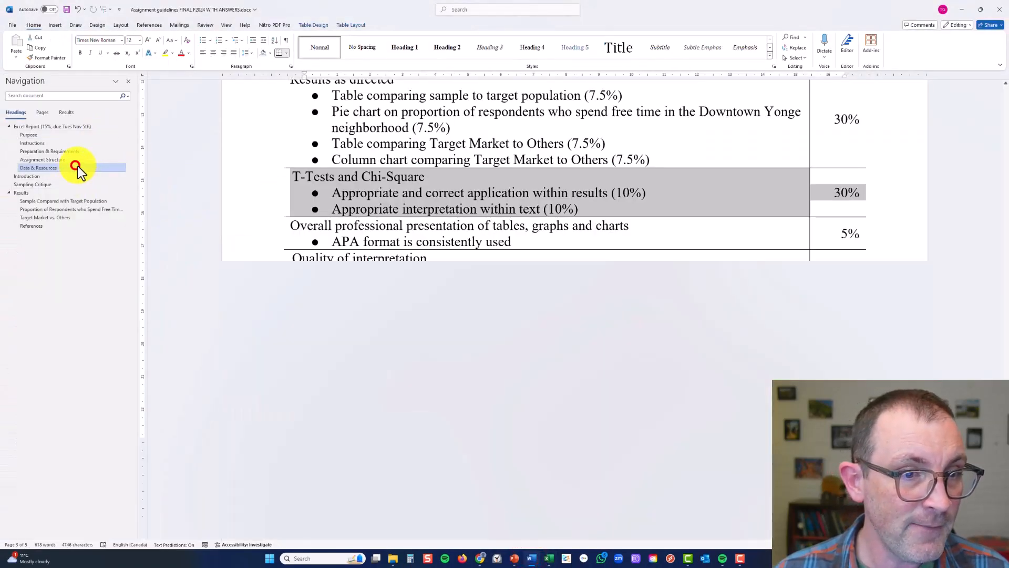
left_click(77, 166)
left_click(369, 208)
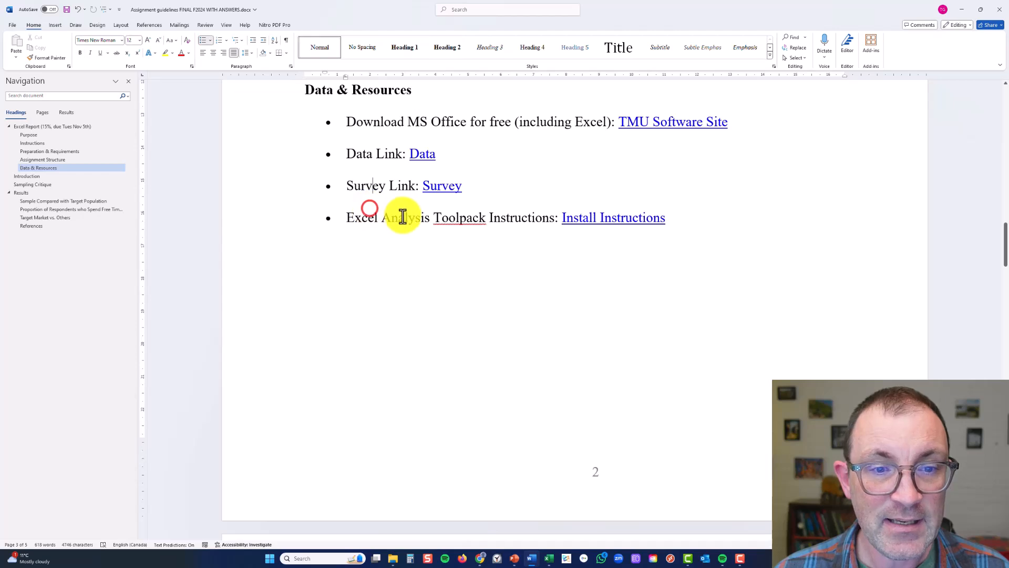
left_click(471, 219)
left_click(610, 221)
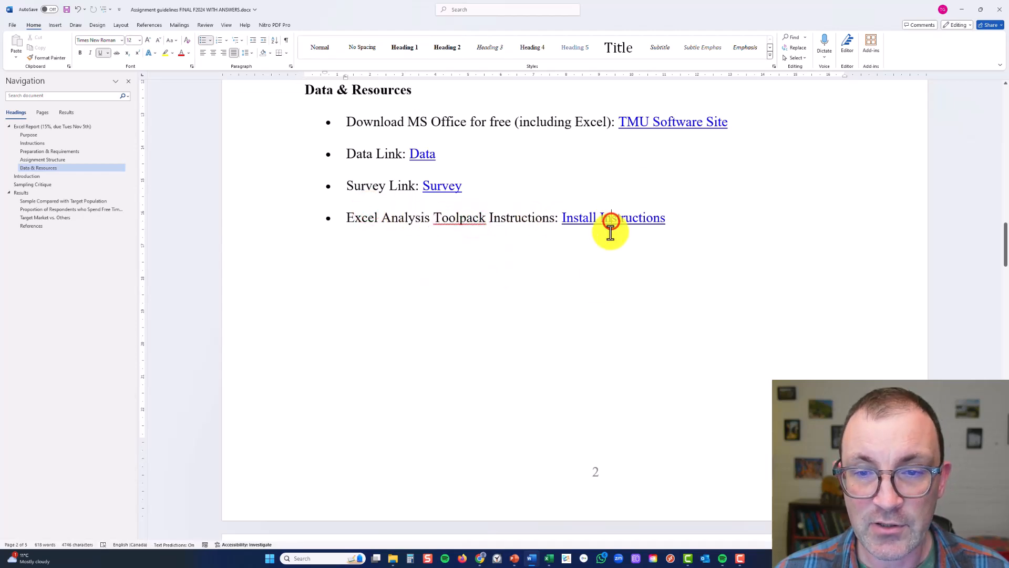
Switch to the browser to review the Analysis ToolPak loading instructions, including the macOS version, and return to the Excel workbook
left_click(478, 558)
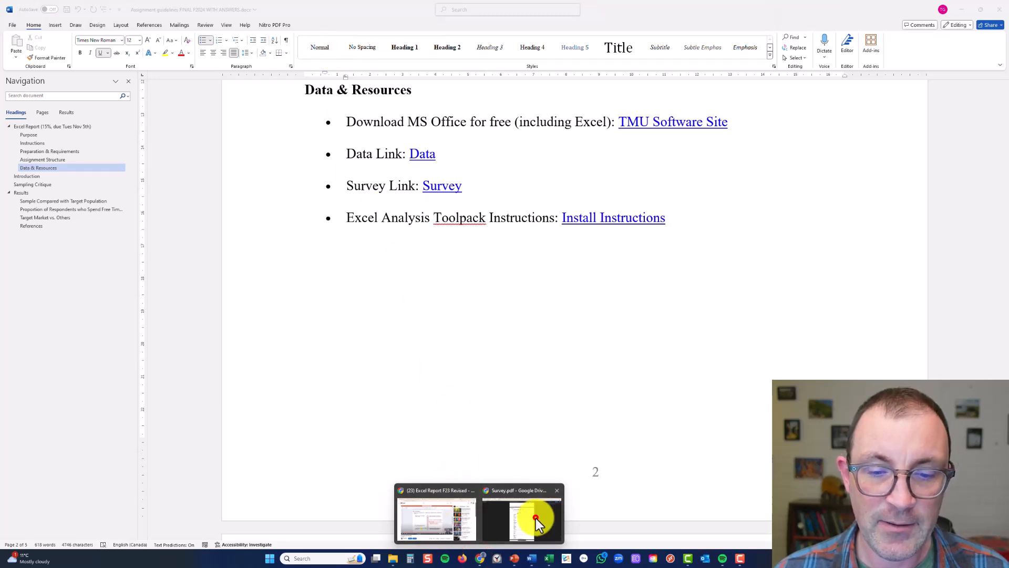
left_click(535, 518)
left_click(320, 8)
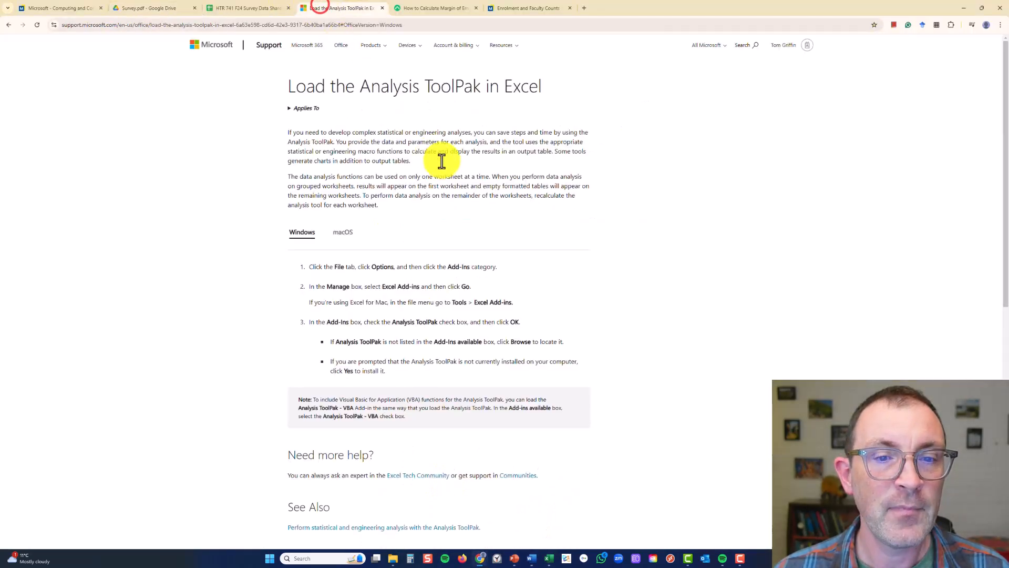
scroll(361, 255, "down", 1)
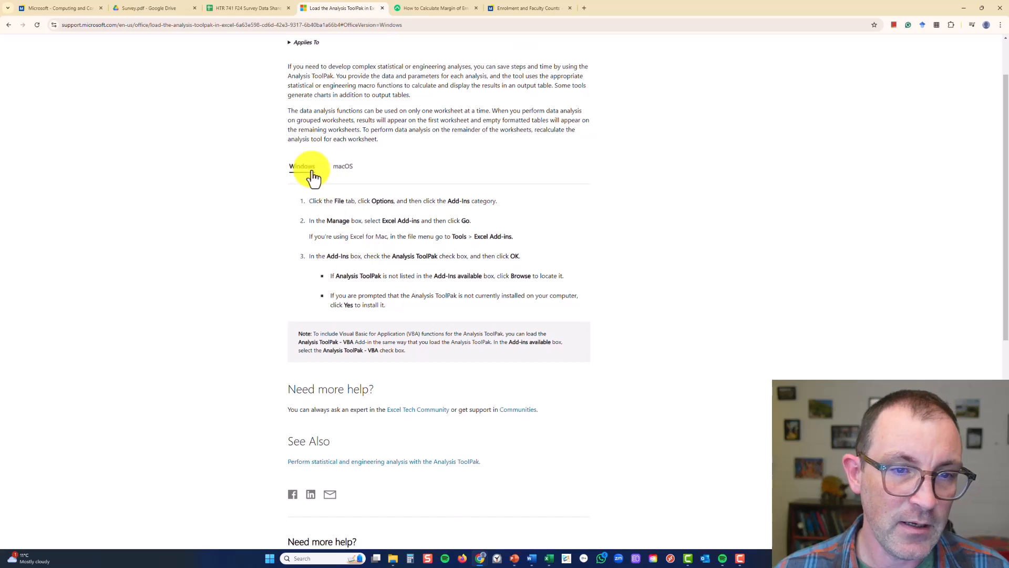
left_click(340, 167)
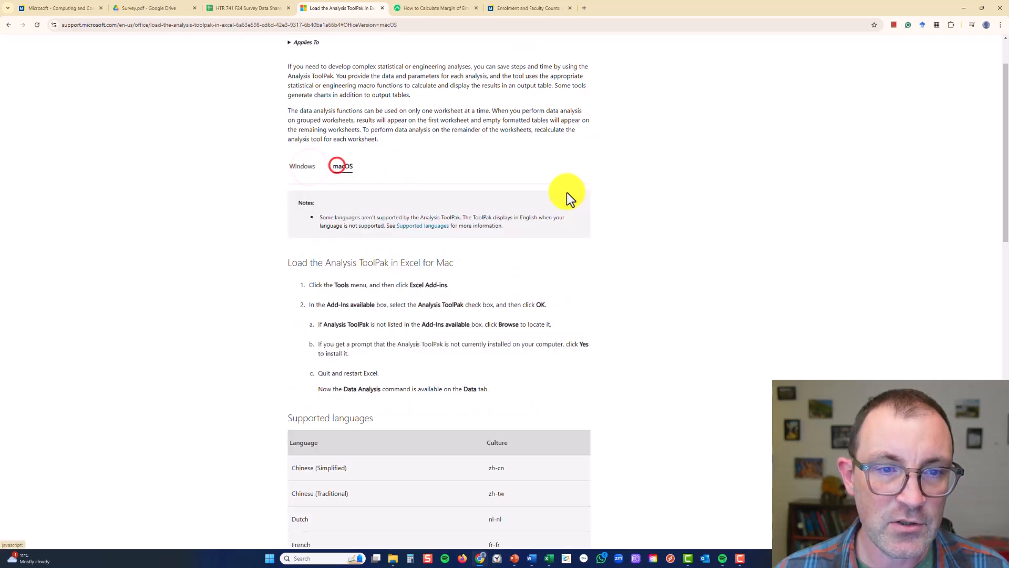
scroll(570, 200, "down", 1)
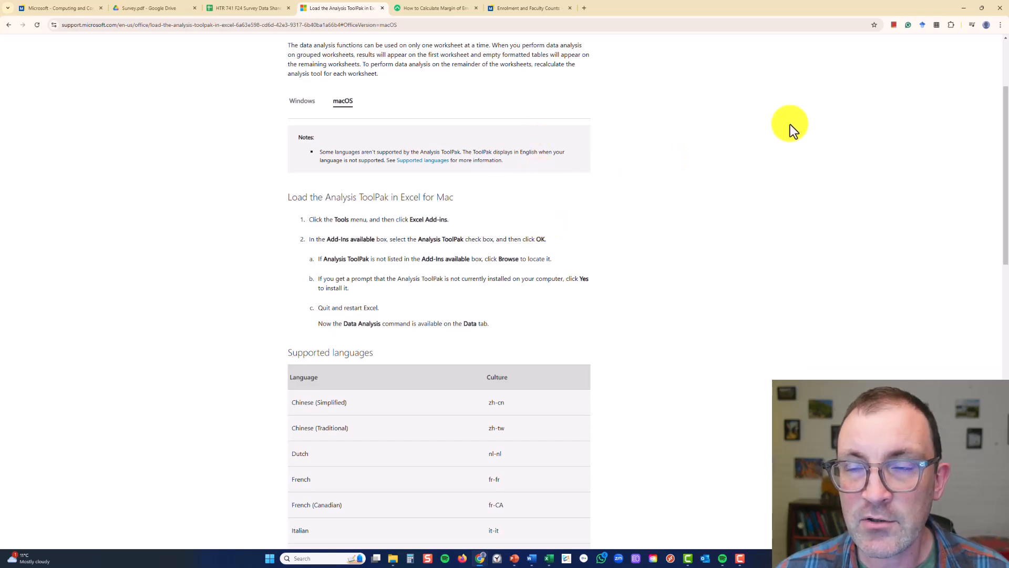
left_click(961, 9)
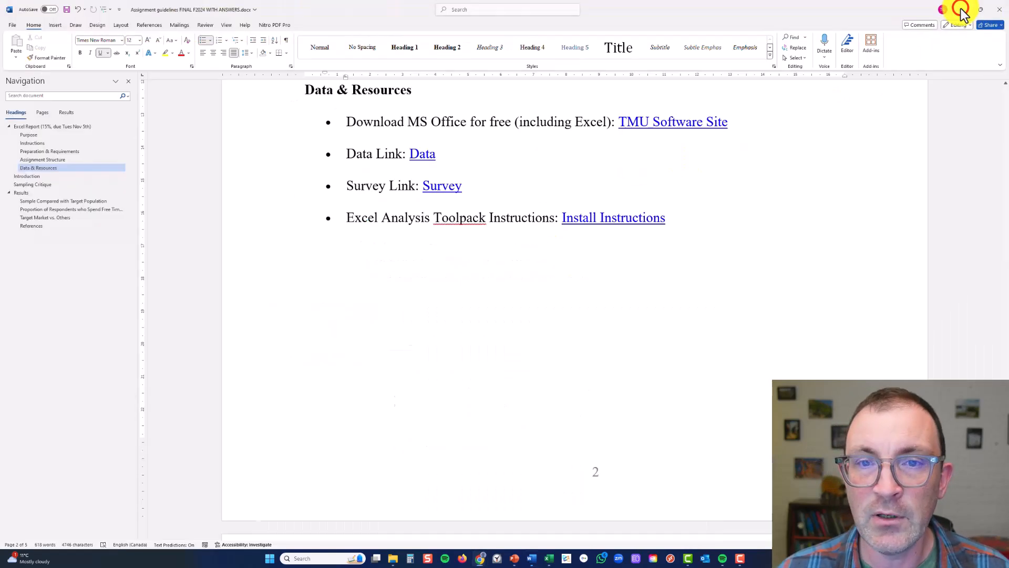
left_click(965, 9)
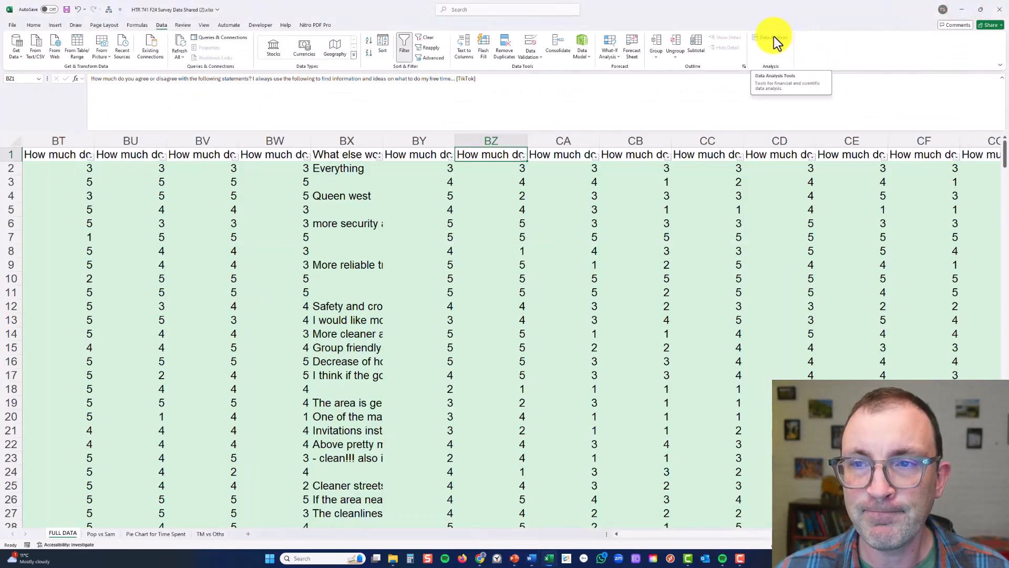
Start the t-Test: Two-Sample Assuming Equal Variances from the Data Analysis tools and reposition its dialog
left_click(773, 37)
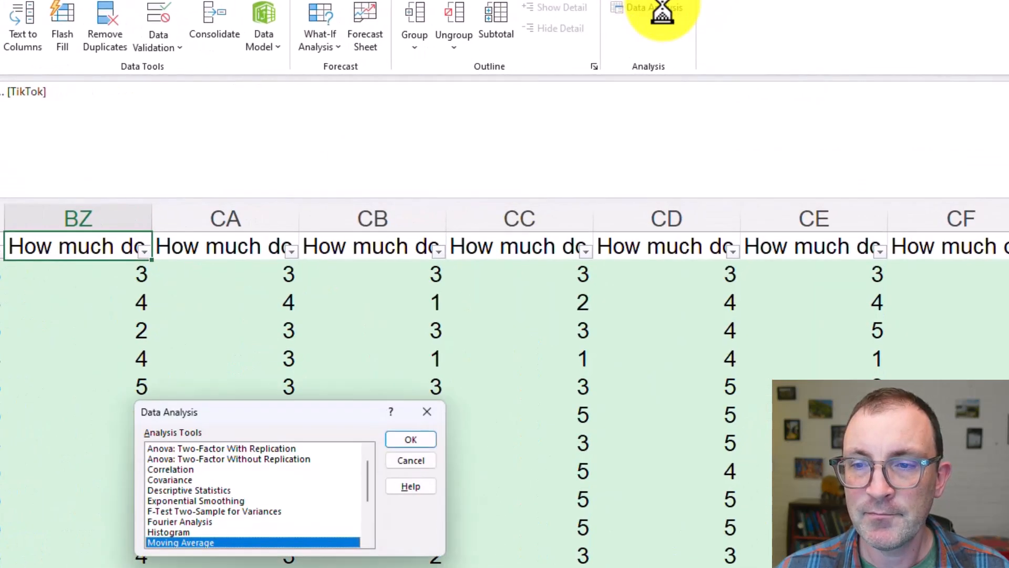
left_click(368, 543)
left_click(368, 542)
left_click(368, 543)
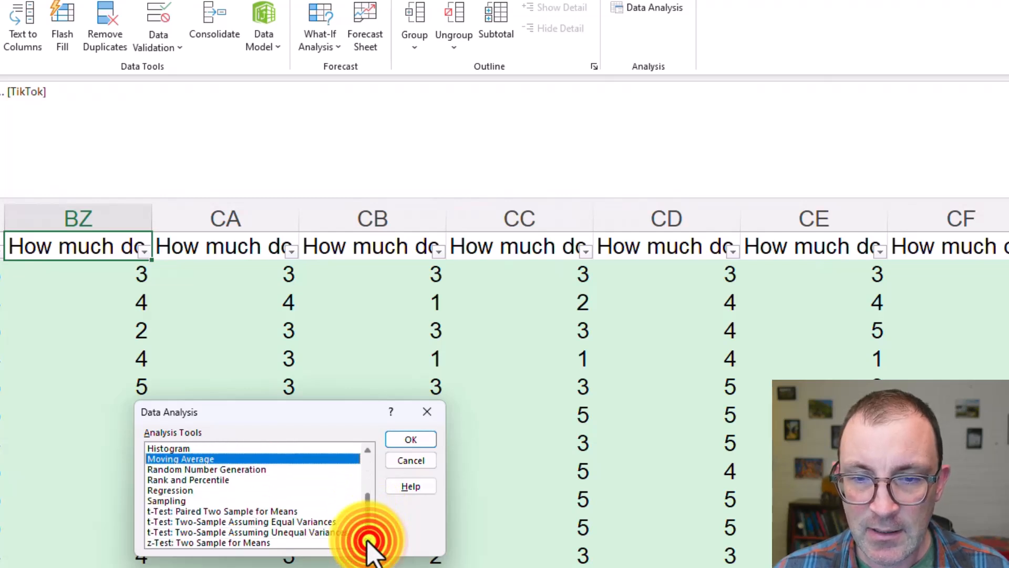
left_click(256, 522)
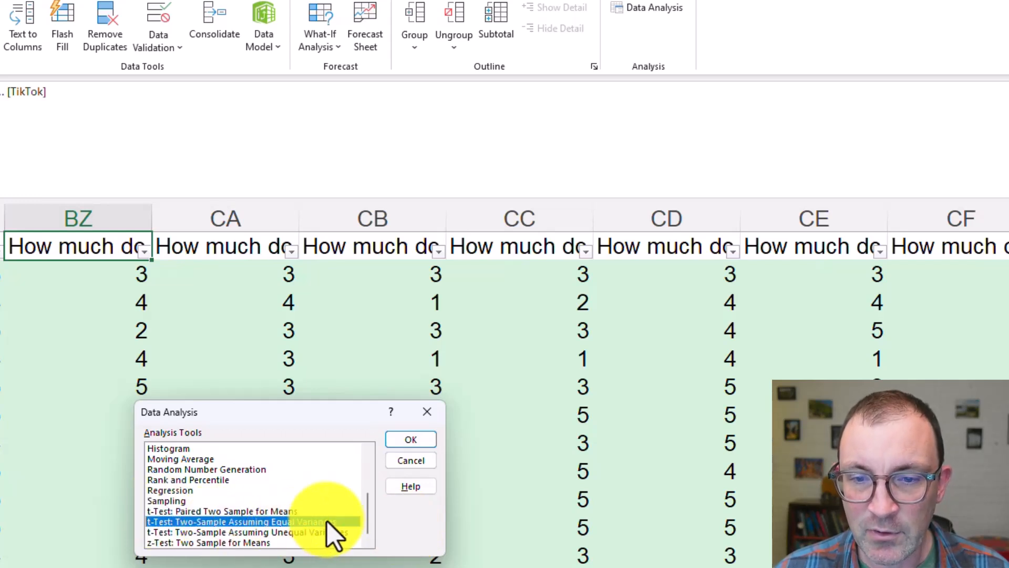
left_click(415, 440)
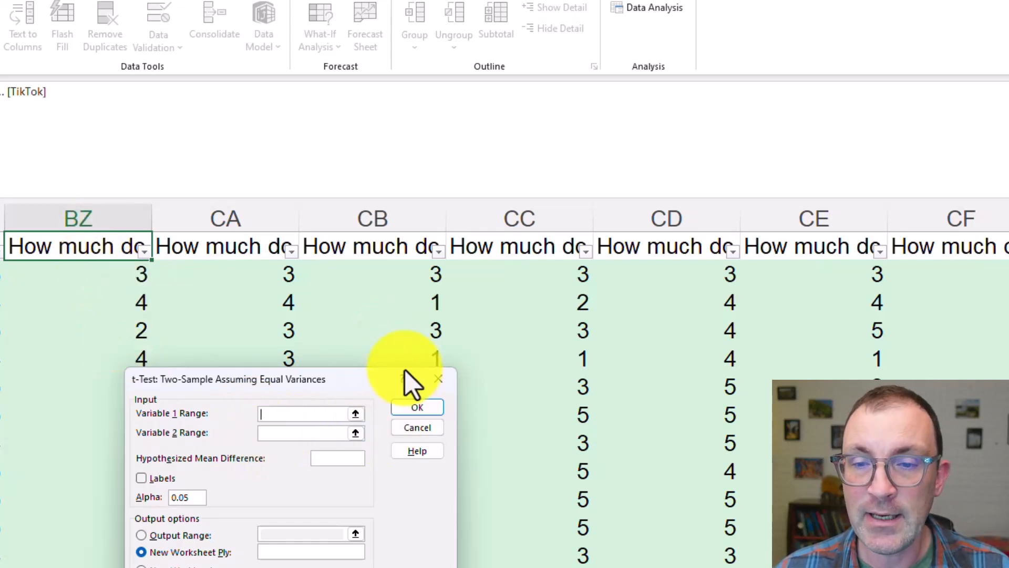
left_click_drag(362, 378, 462, 354)
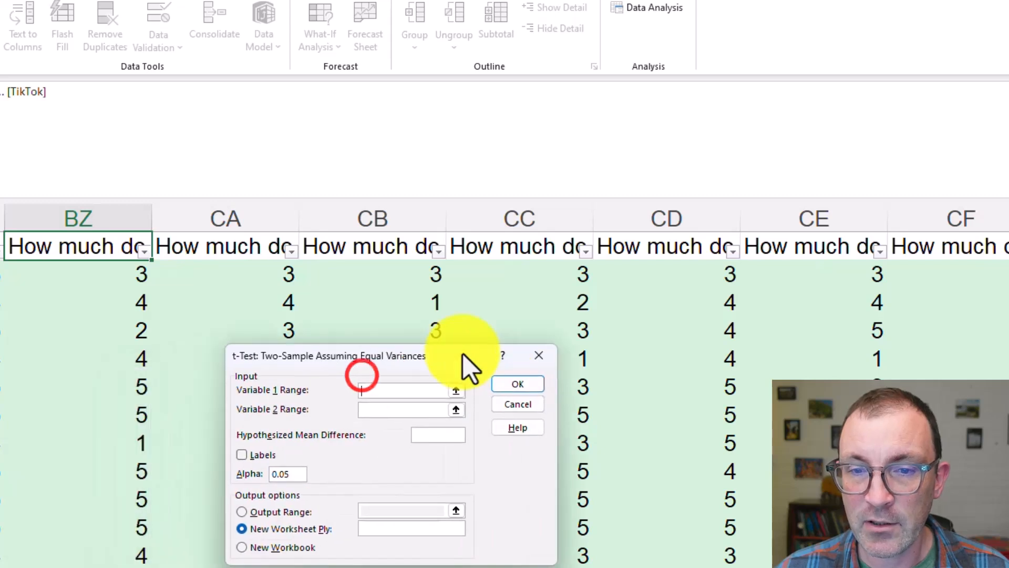
Set the t-test's Variable 1 range to the target market TikTok ratings, $BZ$2:$BZ$82
left_click(457, 391)
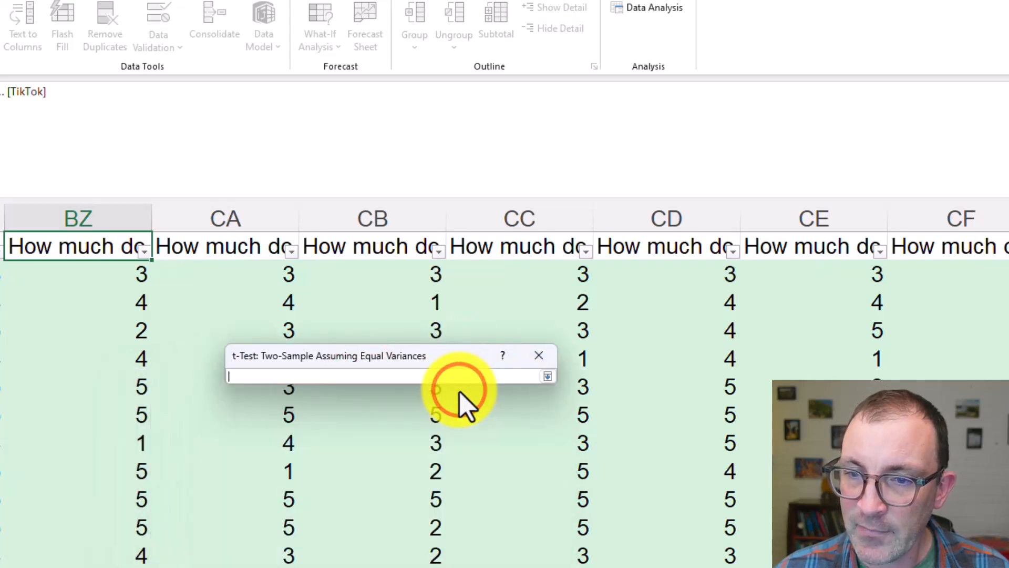
left_click_drag(93, 273, 99, 455)
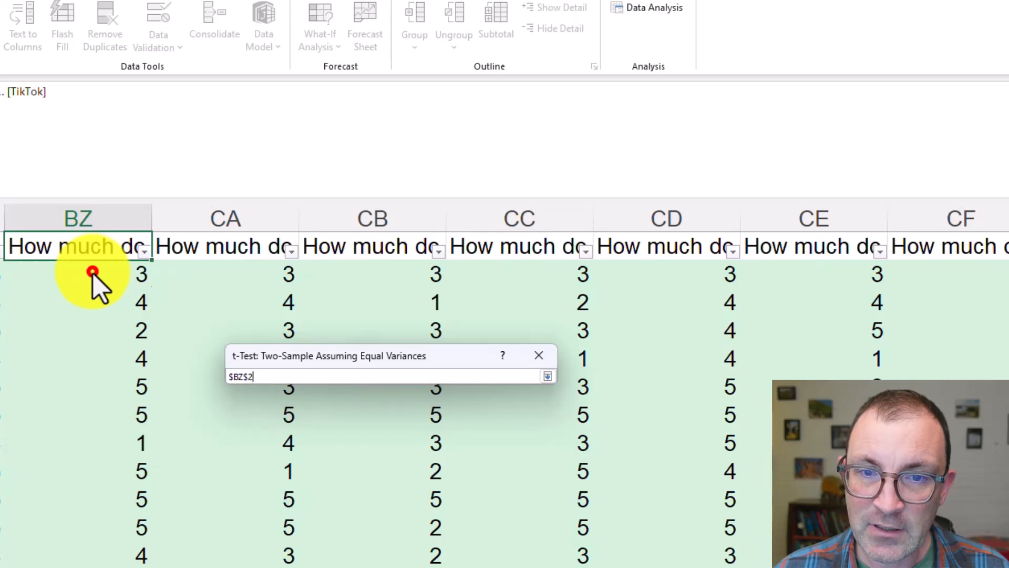
left_click_drag(493, 260, 498, 421)
left_click_drag(507, 505, 513, 471)
left_click_drag(515, 436, 514, 434)
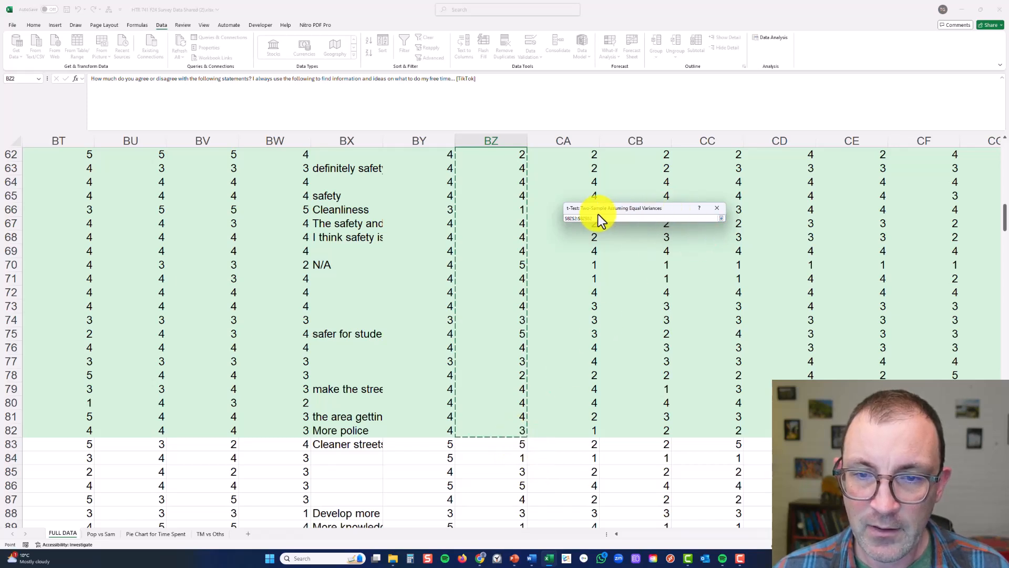
left_click(721, 219)
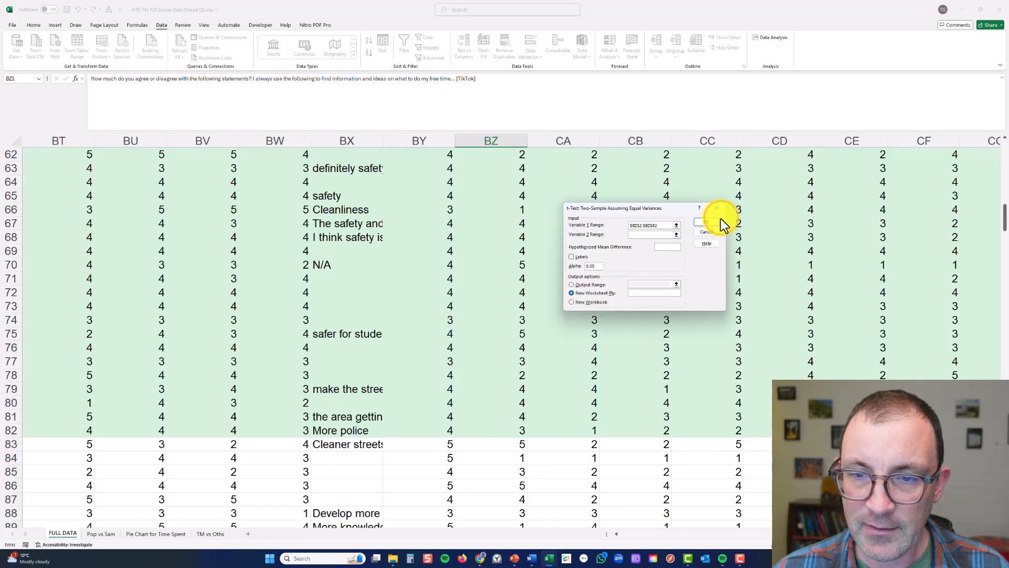
Set the Variable 2 range to the other respondents' ratings, $BZ$83:$BZ$365, and run the t-test with output to a new worksheet
left_click_drag(642, 225, 659, 237)
left_click(676, 235)
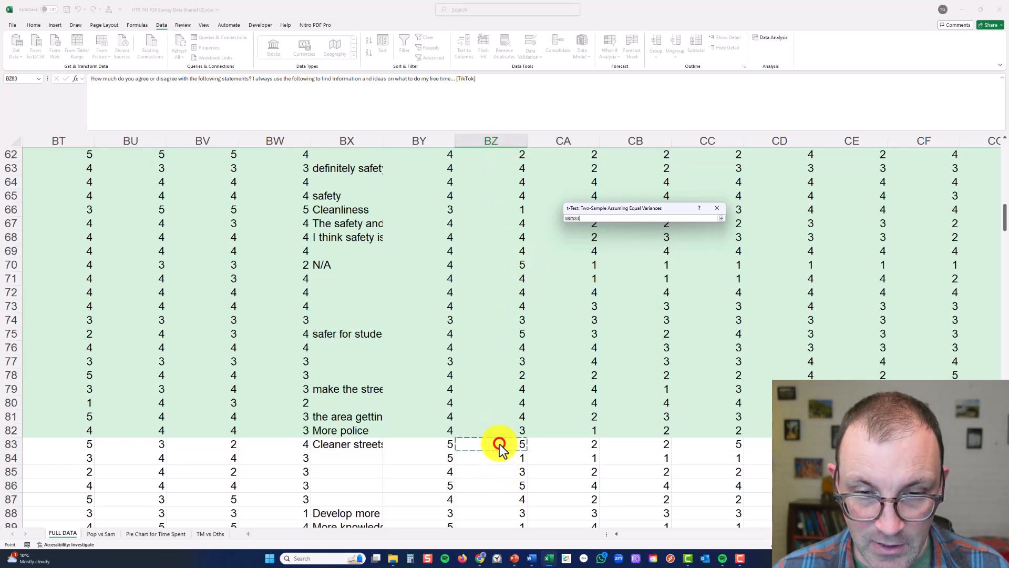
left_click_drag(499, 444, 500, 500)
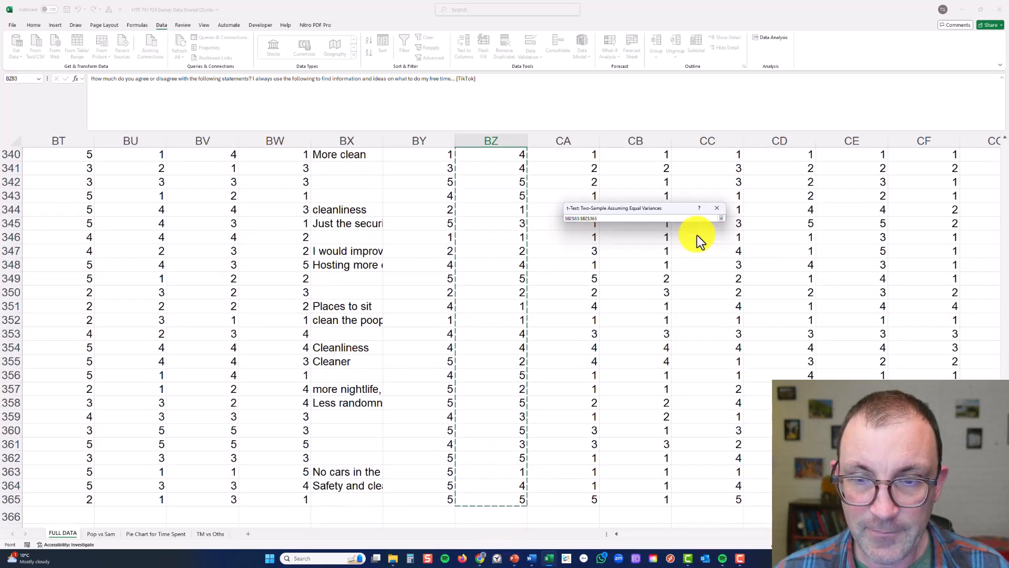
left_click(720, 216)
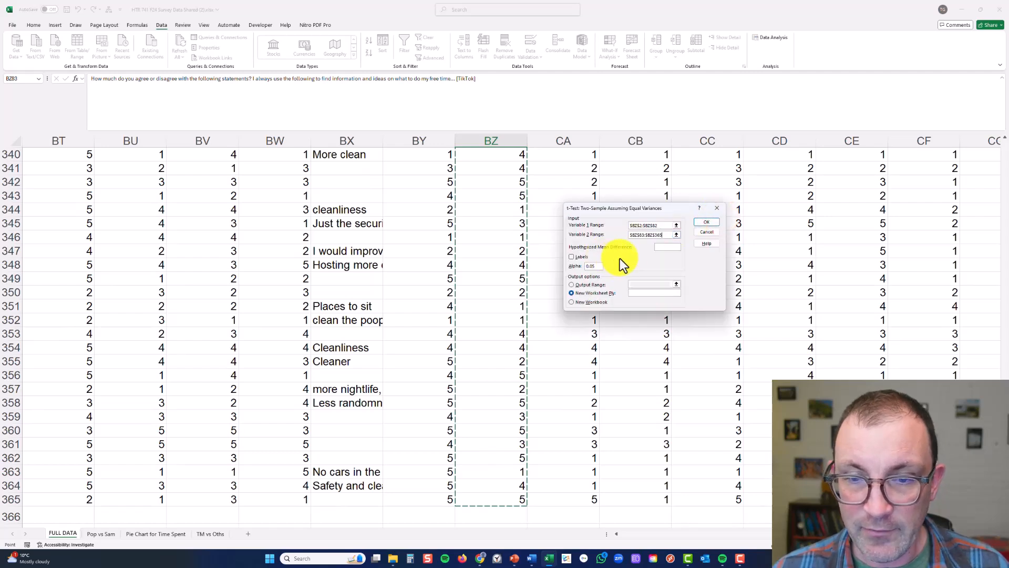
left_click(716, 221)
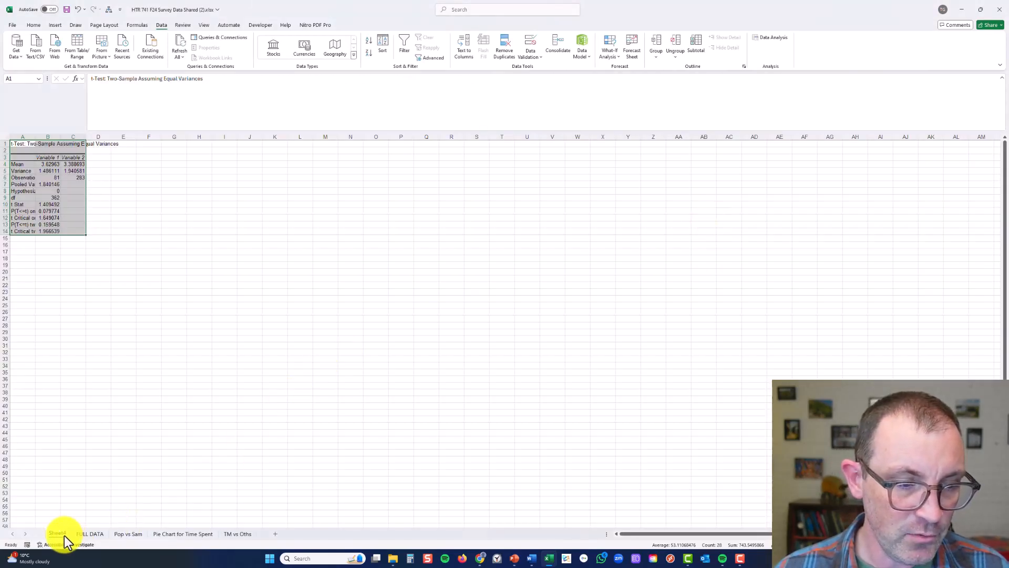
Move the t-test output sheet after TM vs Oths and rename it TikTok
left_click_drag(100, 539, 243, 539)
double_click(242, 534)
type("Ti")
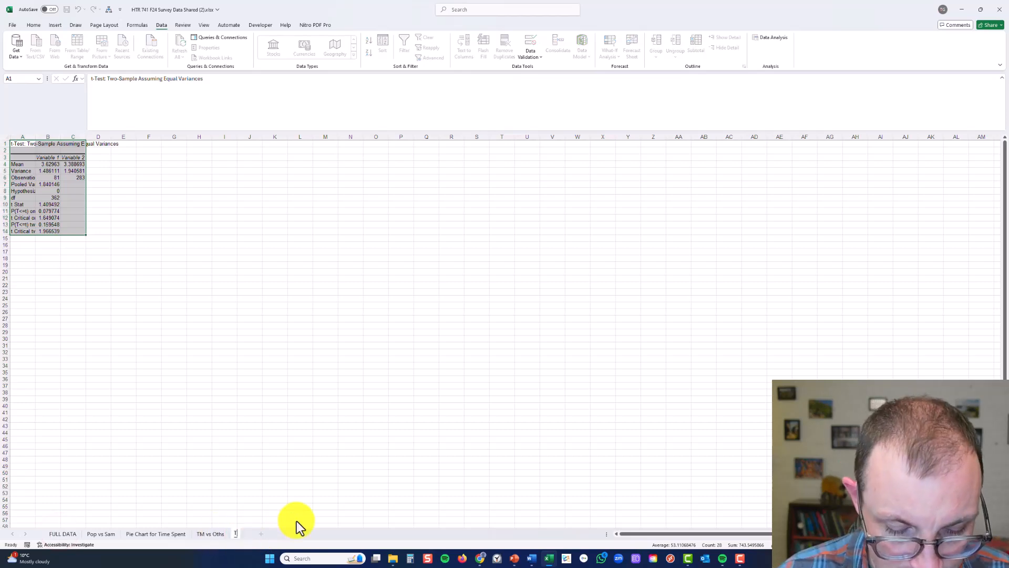
type("kTok")
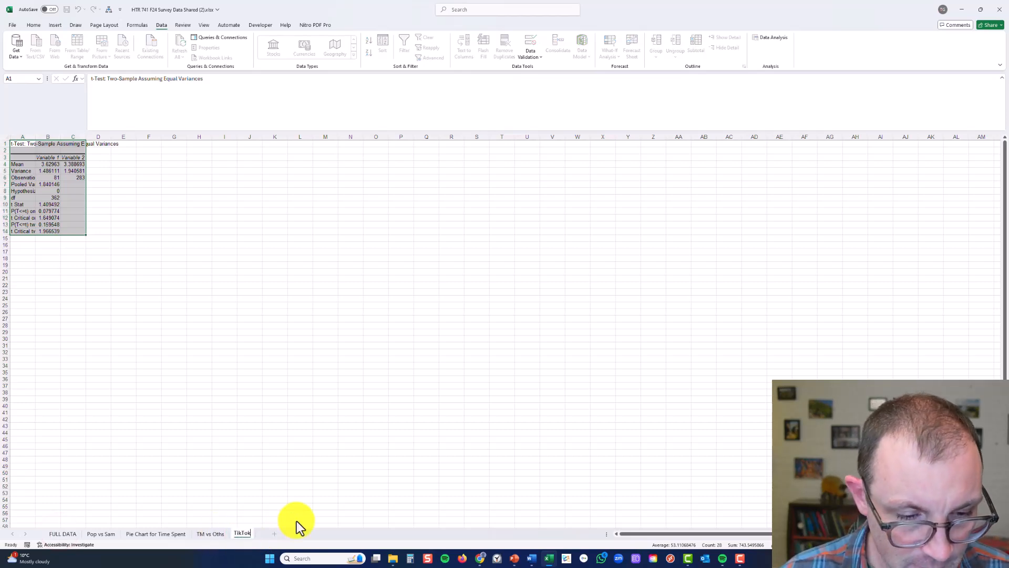
left_click(247, 305)
Relabel the t-test output columns Variable 1 and Variable 2 in row 3 as Tm and Others
left_click(72, 170)
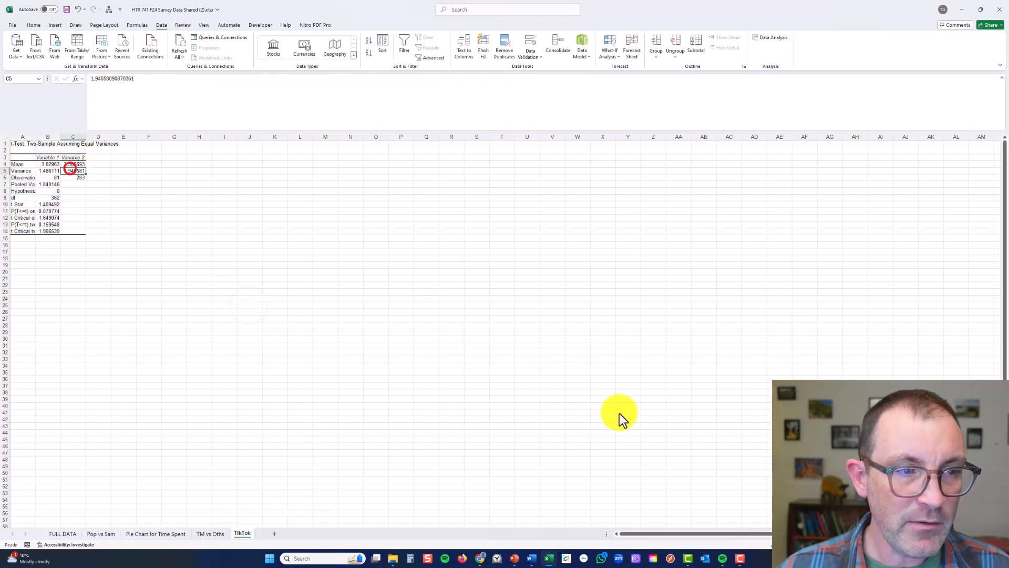
scroll(73, 170, "up", 6)
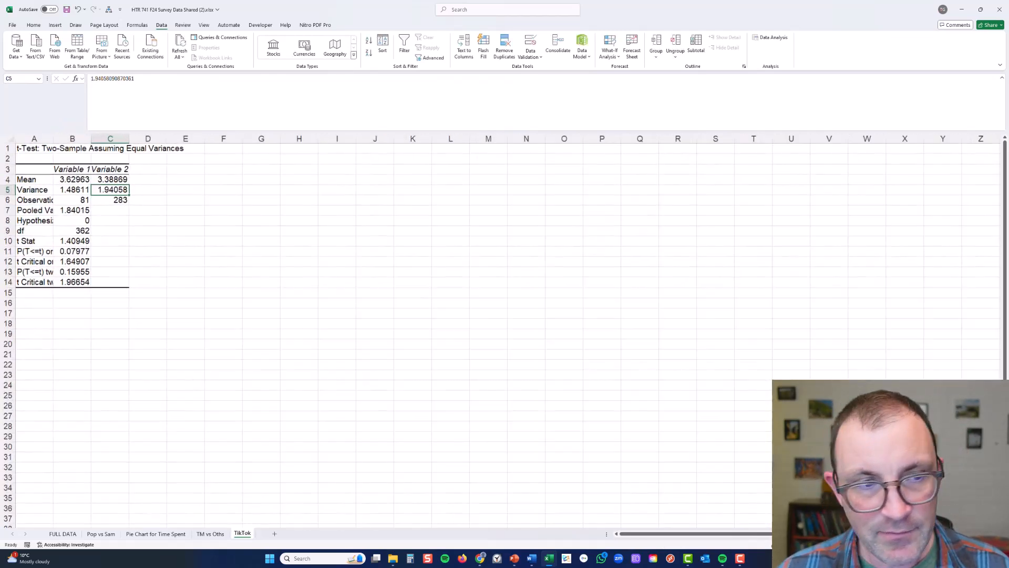
scroll(505, 337, "up", 3)
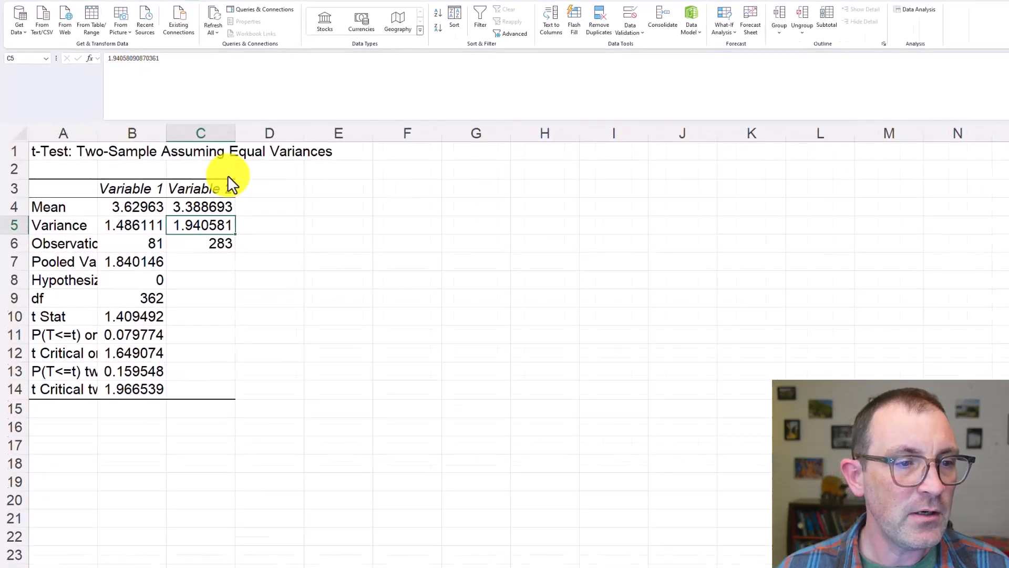
left_click(158, 189)
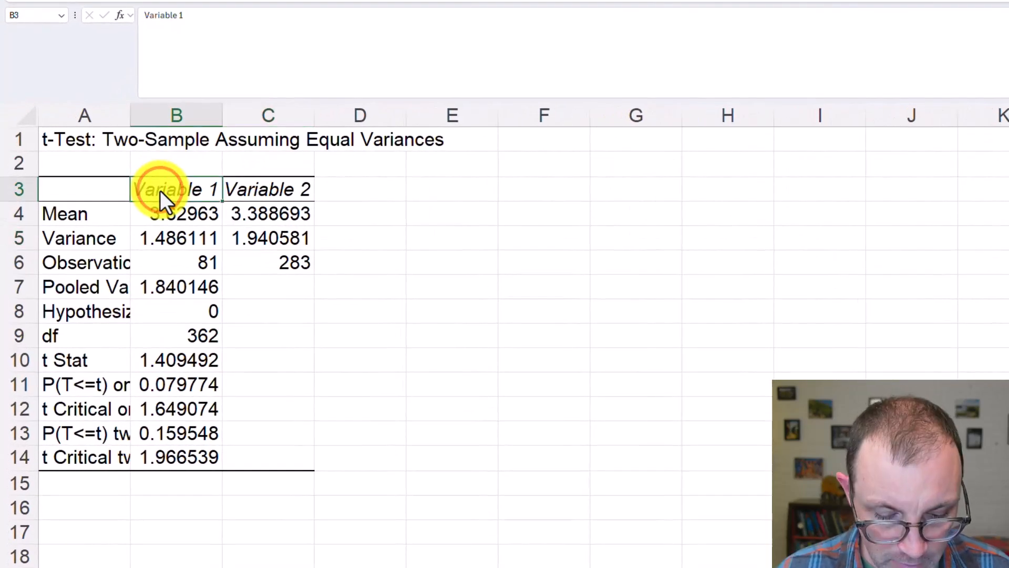
type("Tm")
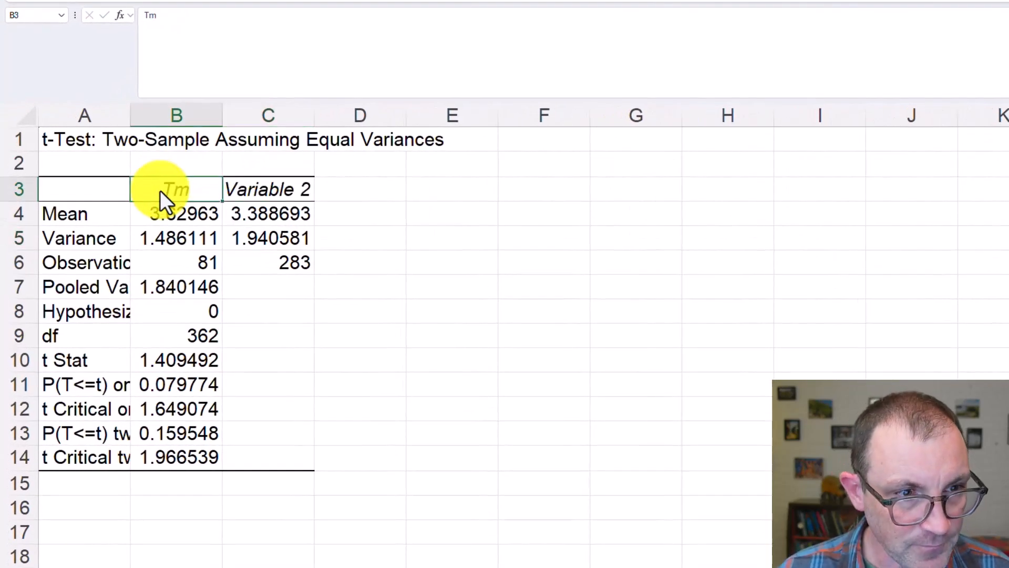
key("Tab")
type("Others")
key("Return")
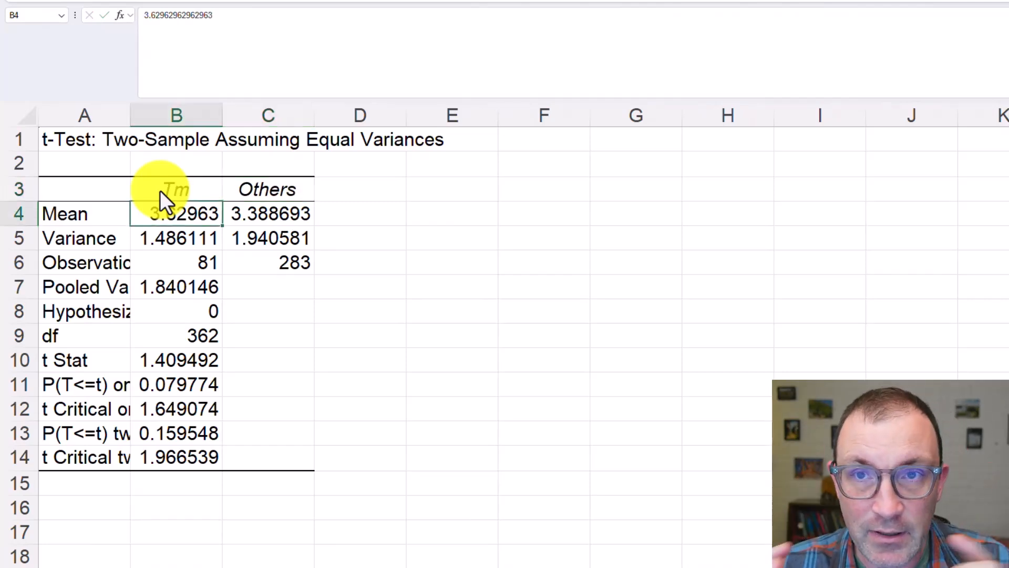
Compare the Tm and Others means in the t-test output with the TikTok row of the TM vs Oths table
left_click(84, 213)
left_click(178, 220)
left_click(252, 217)
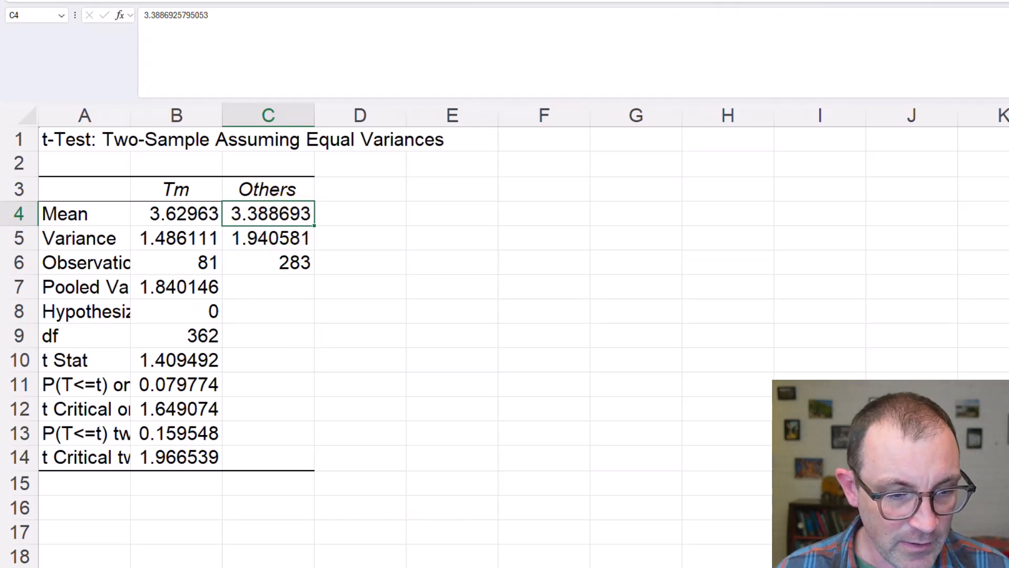
key("ctrl+Page_Up")
left_click(575, 312)
left_click(663, 309)
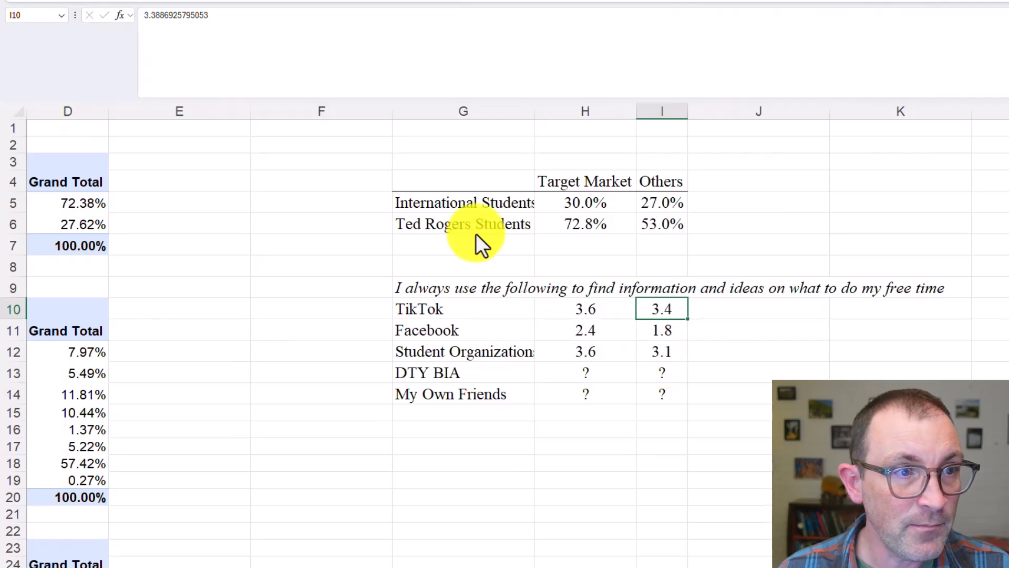
double_click(193, 16)
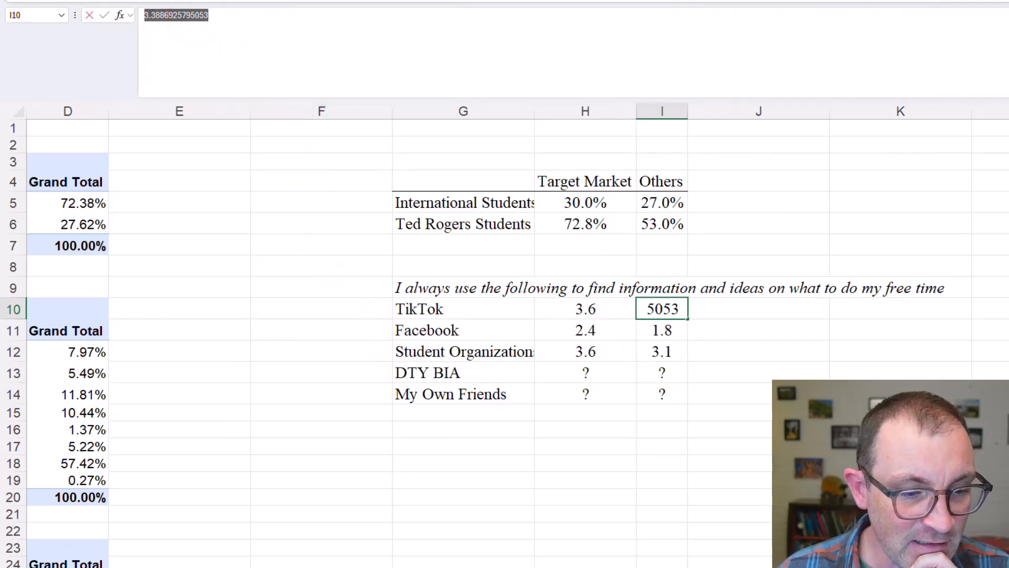
left_click(525, 566)
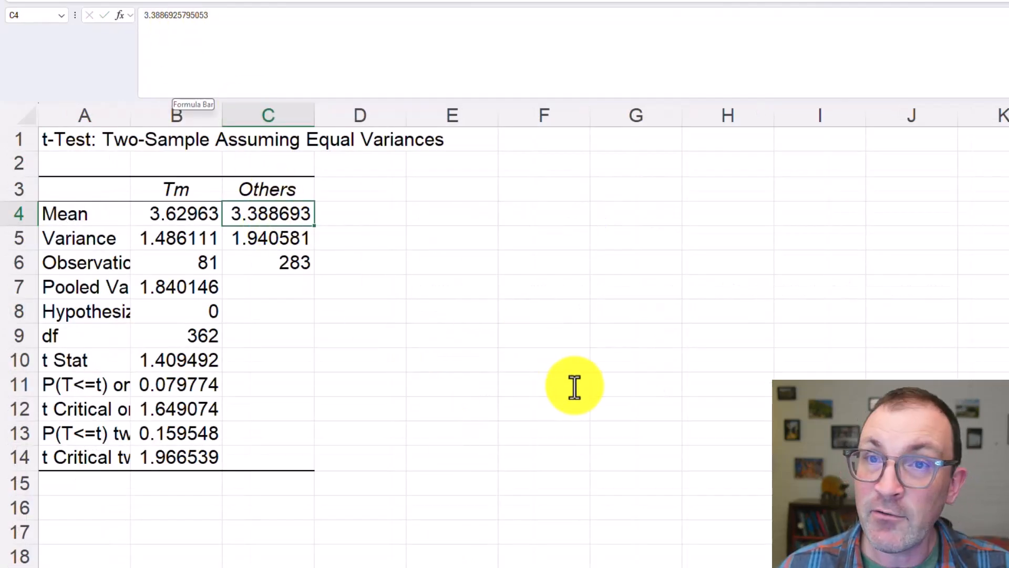
Review the t-test output's observations for both groups, pooled variance, hypothesized mean difference, degrees of freedom and t Stat
left_click(95, 266)
left_click(158, 268)
left_click(249, 268)
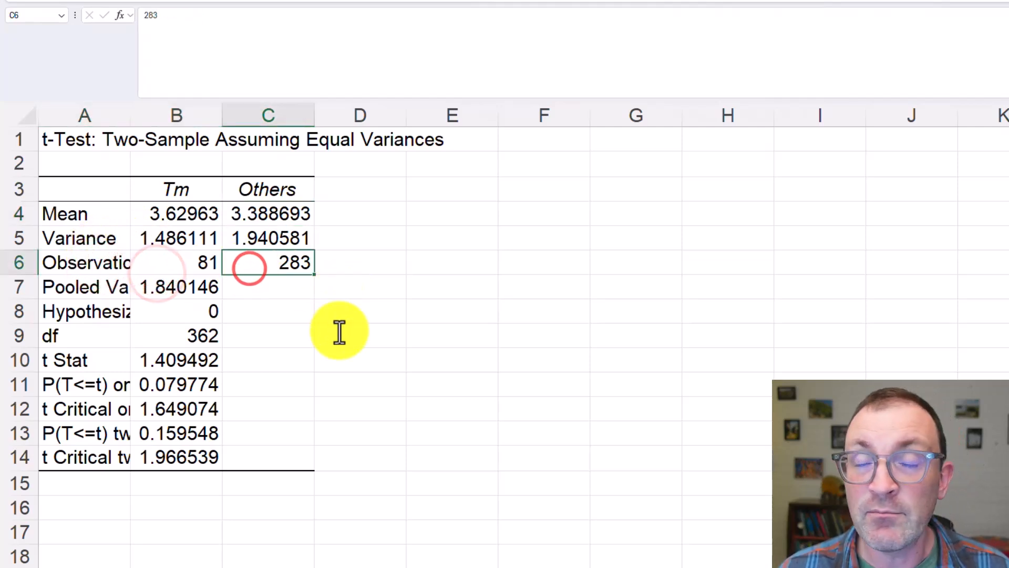
left_click(200, 263)
left_click(266, 261)
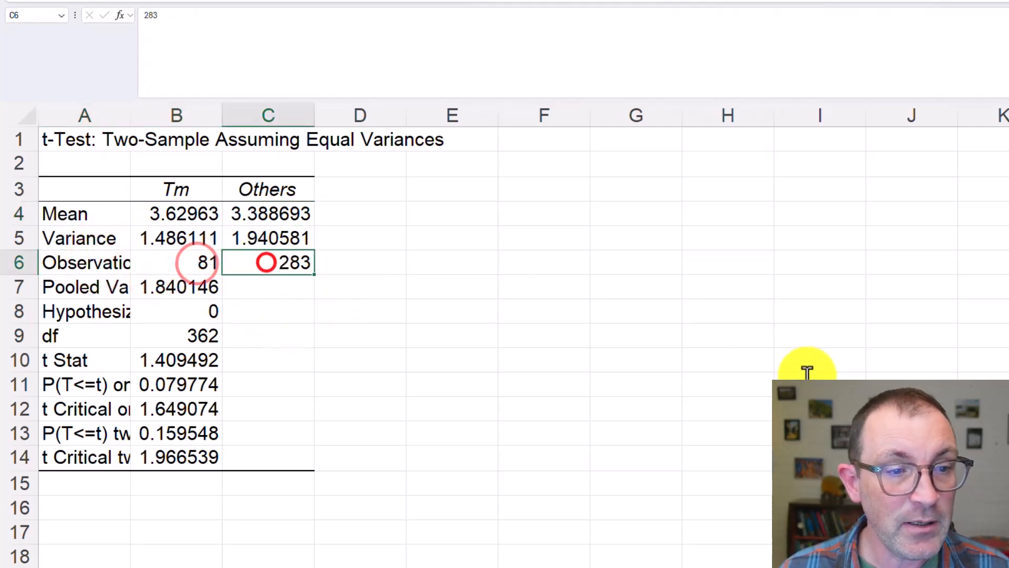
left_click(120, 286)
left_click(165, 310)
left_click(163, 334)
left_click(175, 358)
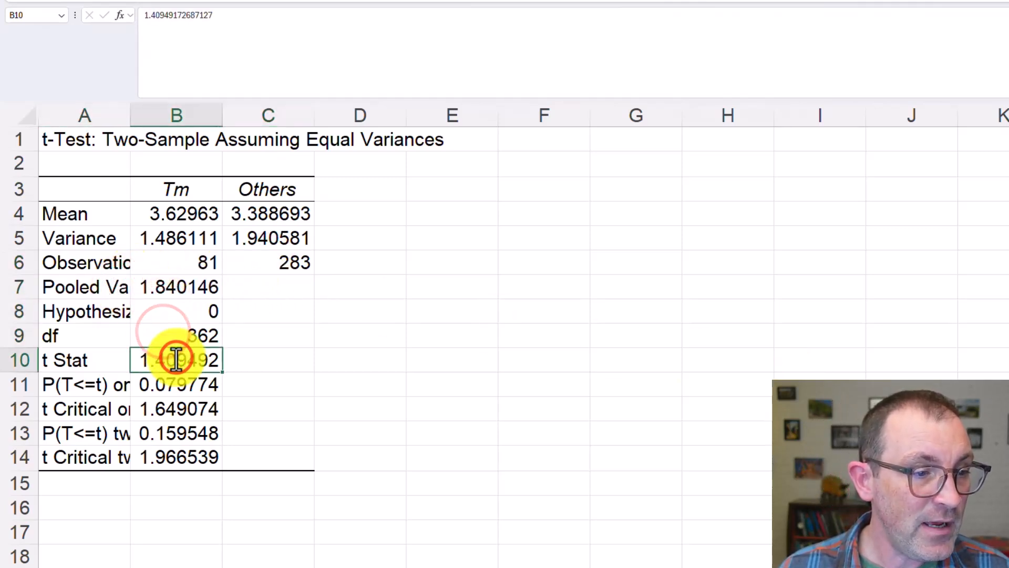
Widen column A to fit its full labels and select the two-tail P value in the t-test output
left_click(106, 428)
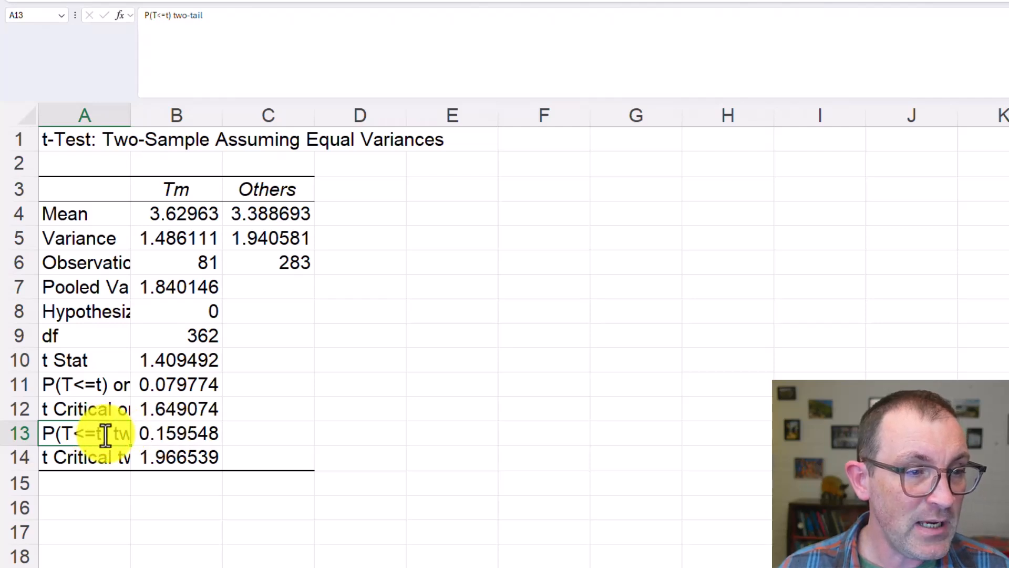
double_click(130, 118)
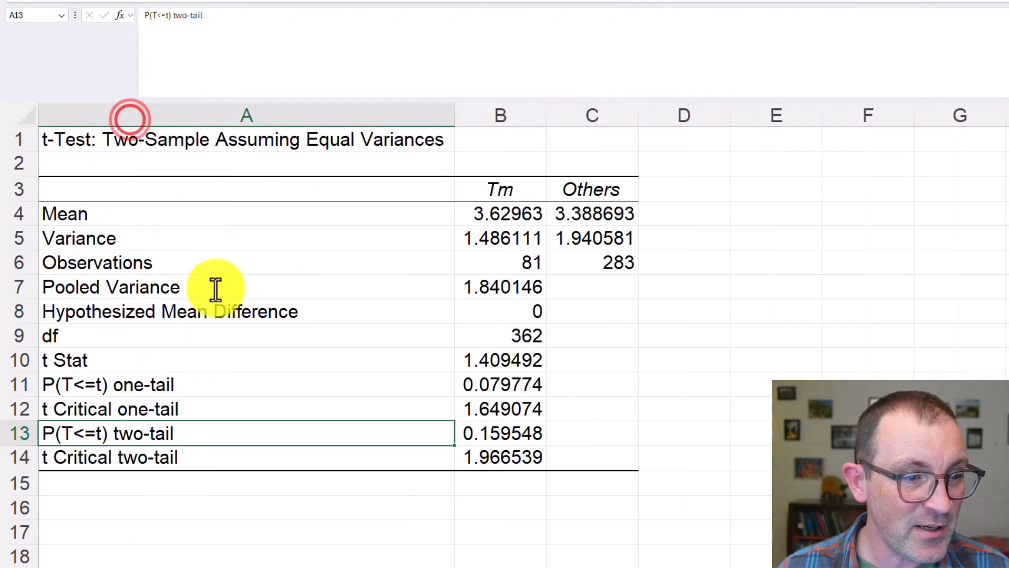
left_click(525, 436)
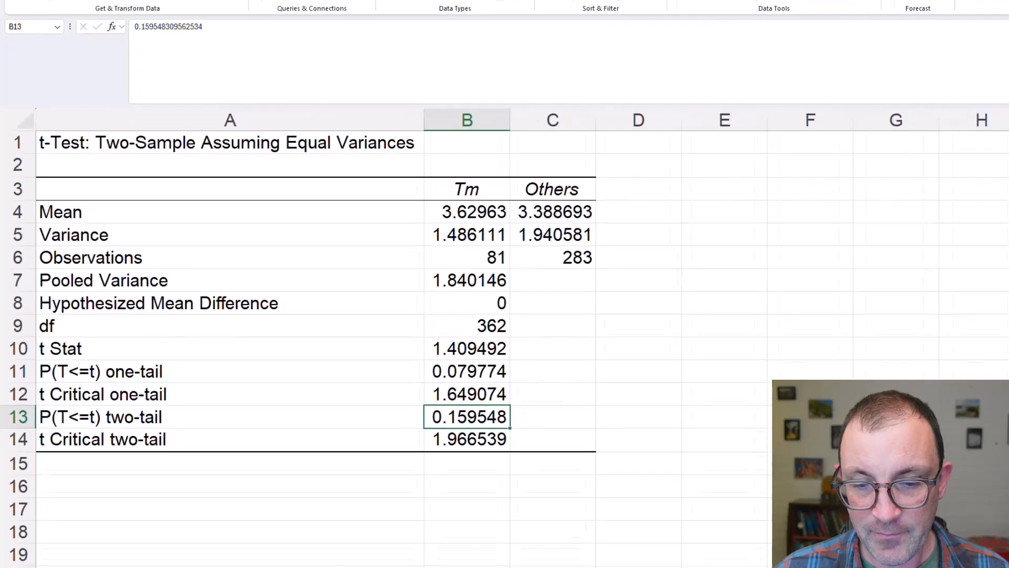
Switch to the PowerPoint file Excel Assignment P values.pptx and show slide 2 on the null hypothesis and p values
left_click(521, 519)
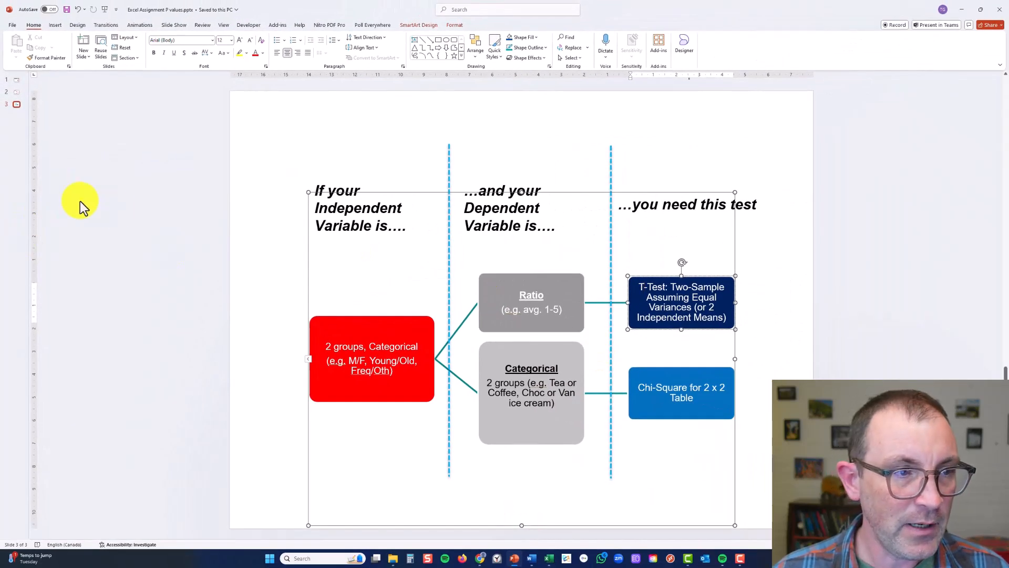
left_click(116, 209)
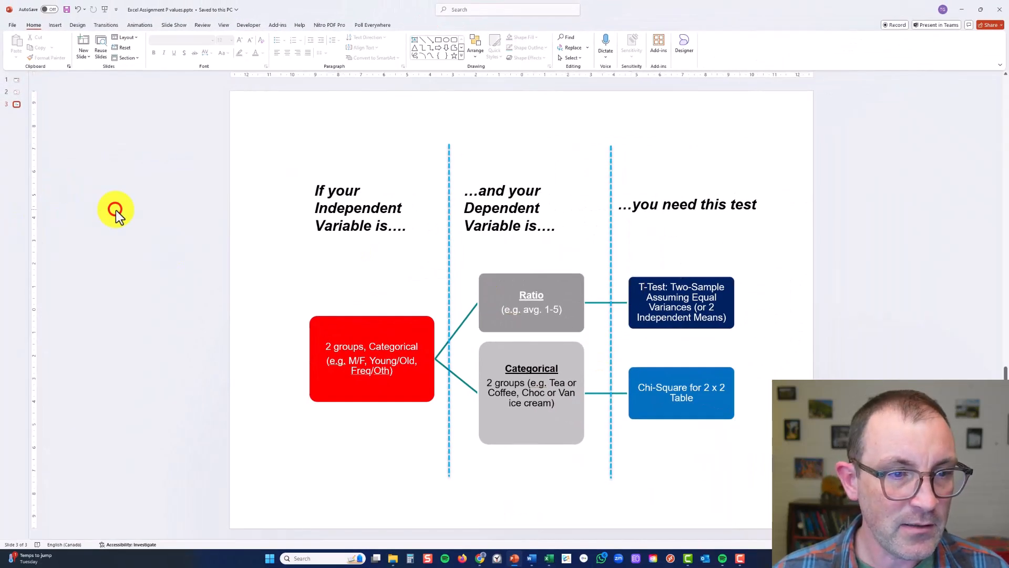
key("Home")
key("Page_Down")
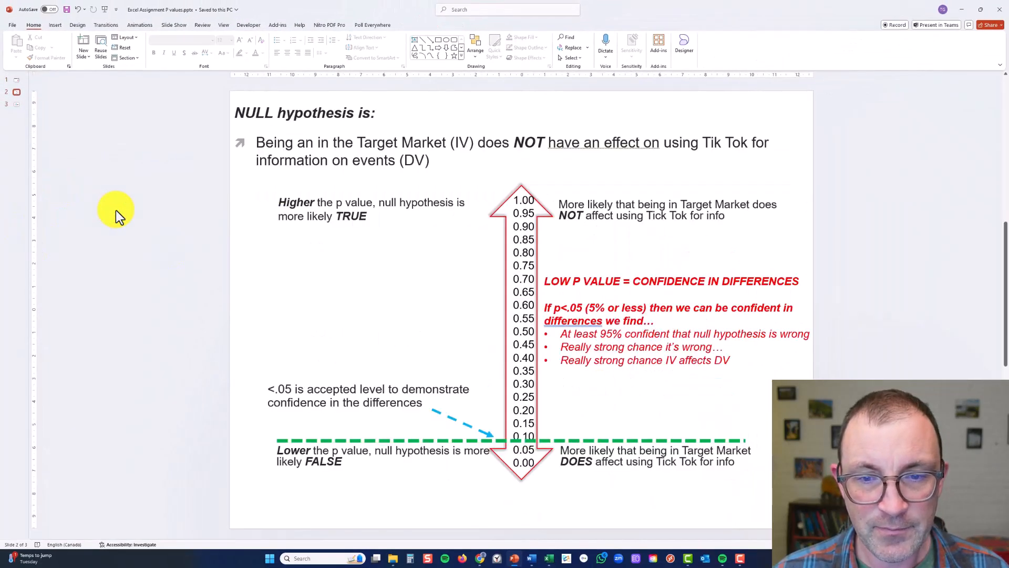
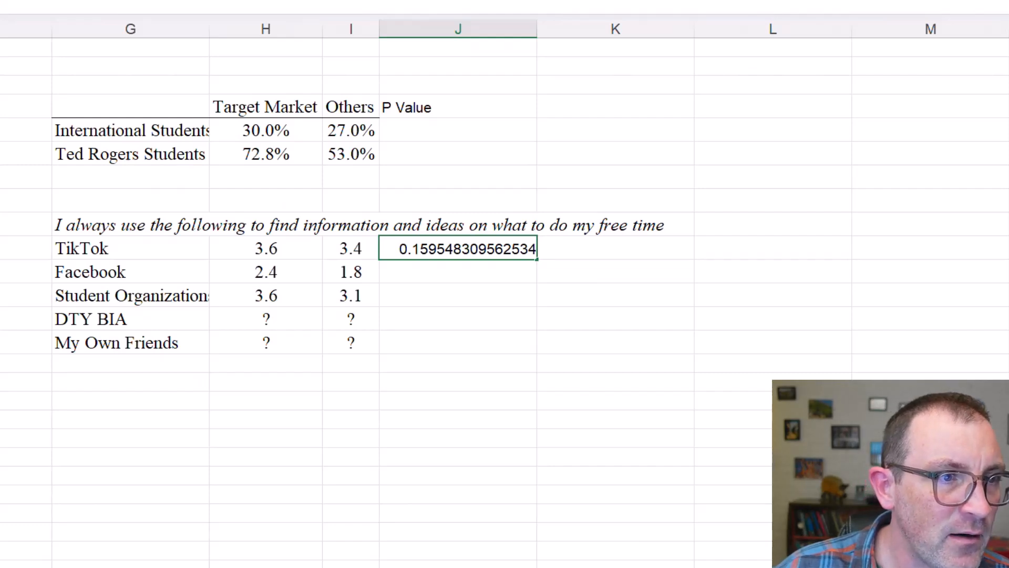
Round the TikTok P value to 0.160 and display it with three decimals
key("BackSpace")
key("BackSpace")
key("BackSpace")
key("BackSpace")
key("BackSpace")
key("BackSpace")
key("BackSpace")
key("BackSpace")
key("BackSpace")
key("BackSpace")
key("BackSpace")
key("BackSpace")
key("BackSpace")
key("BackSpace")
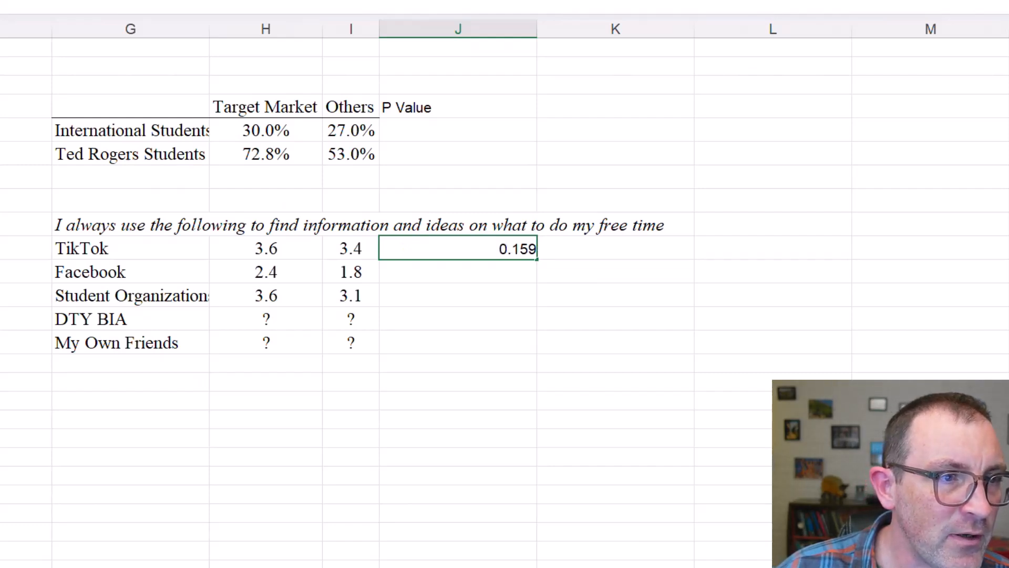
type("6")
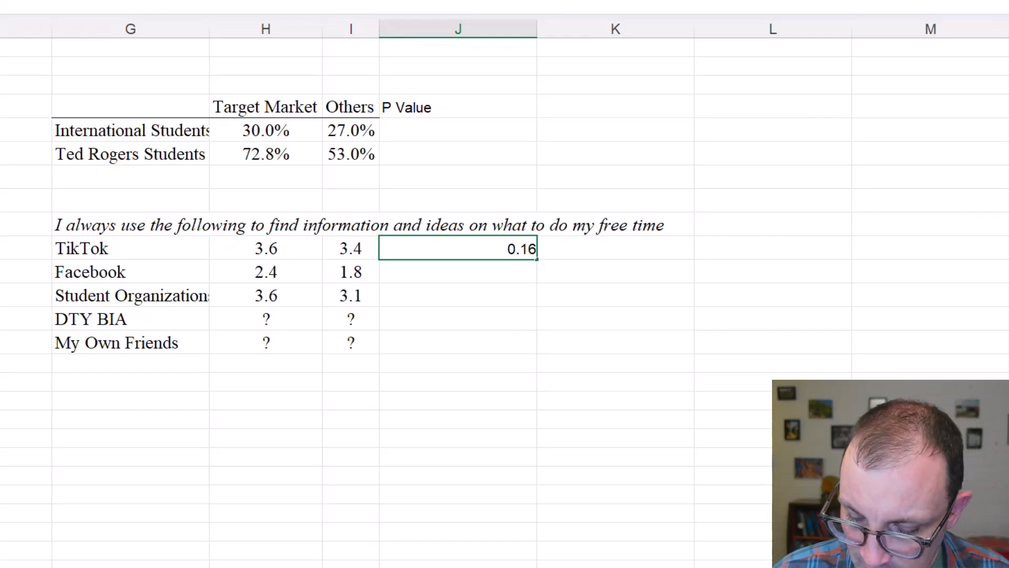
type("0")
key("Return")
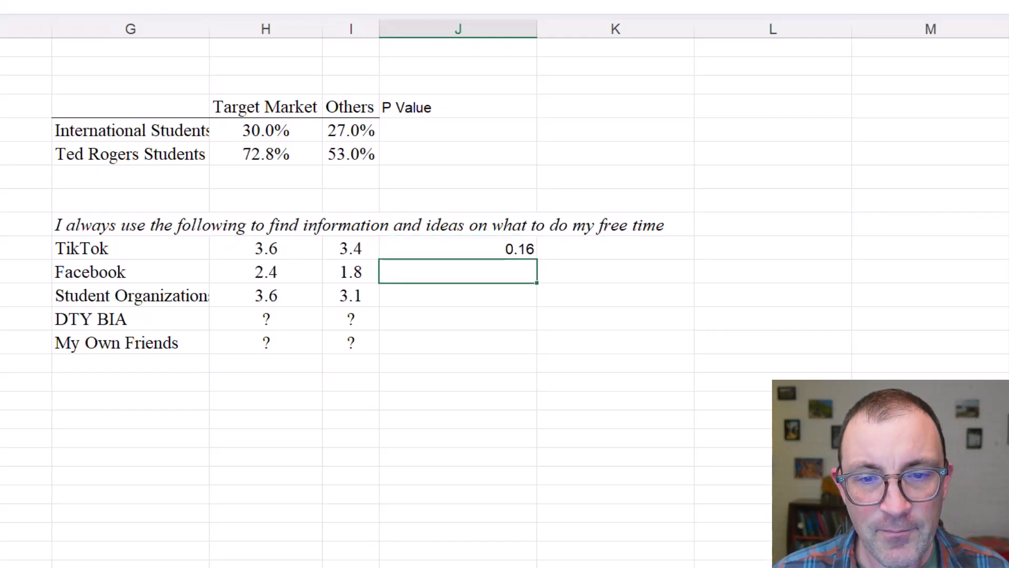
left_click(509, 248)
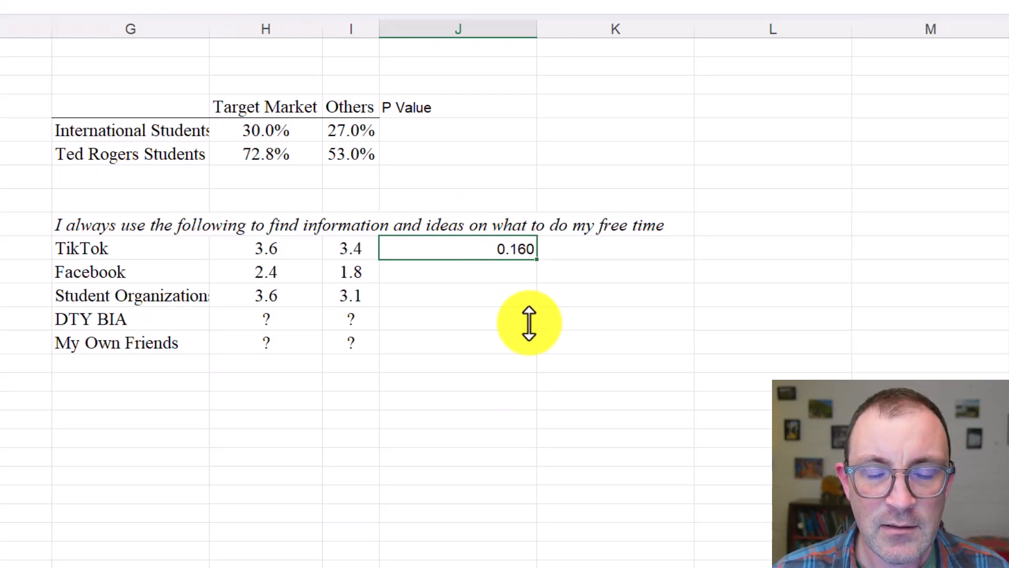
left_click(500, 271)
left_click(490, 248)
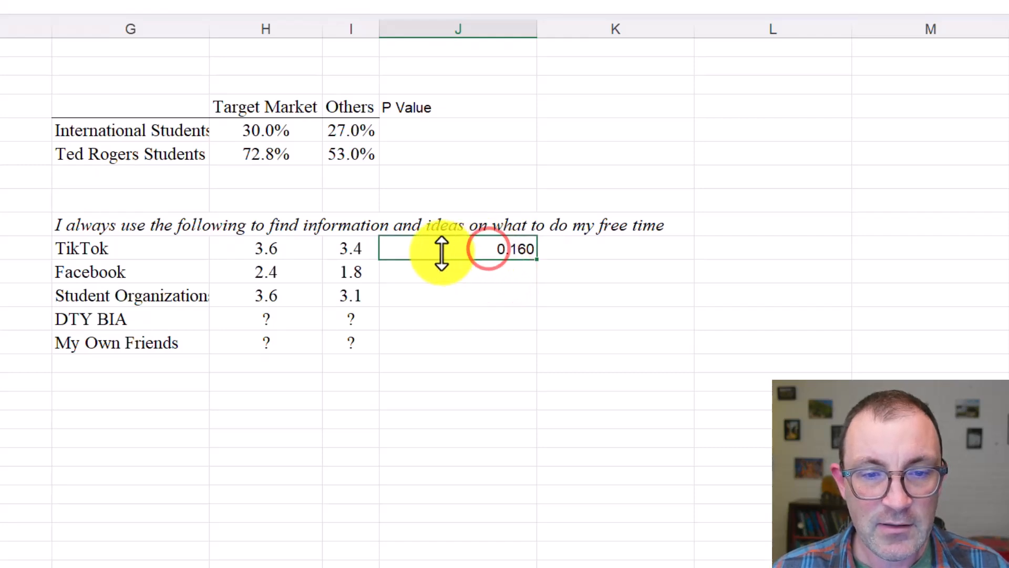
Review the TikTok row with its P value, the Facebook row, and the remaining rows that still need P values
left_click_drag(203, 248, 499, 251)
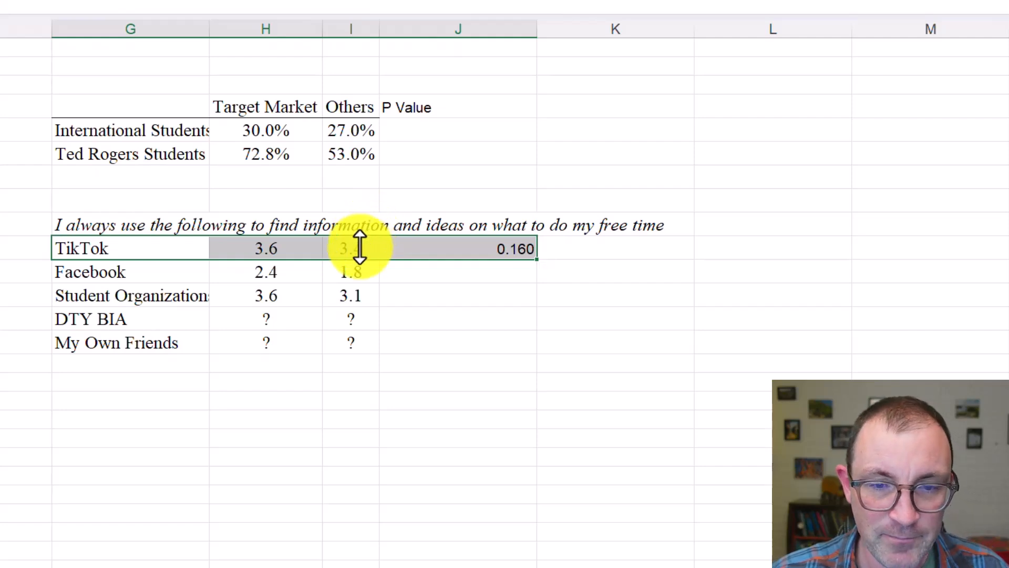
left_click(424, 249)
left_click(99, 274)
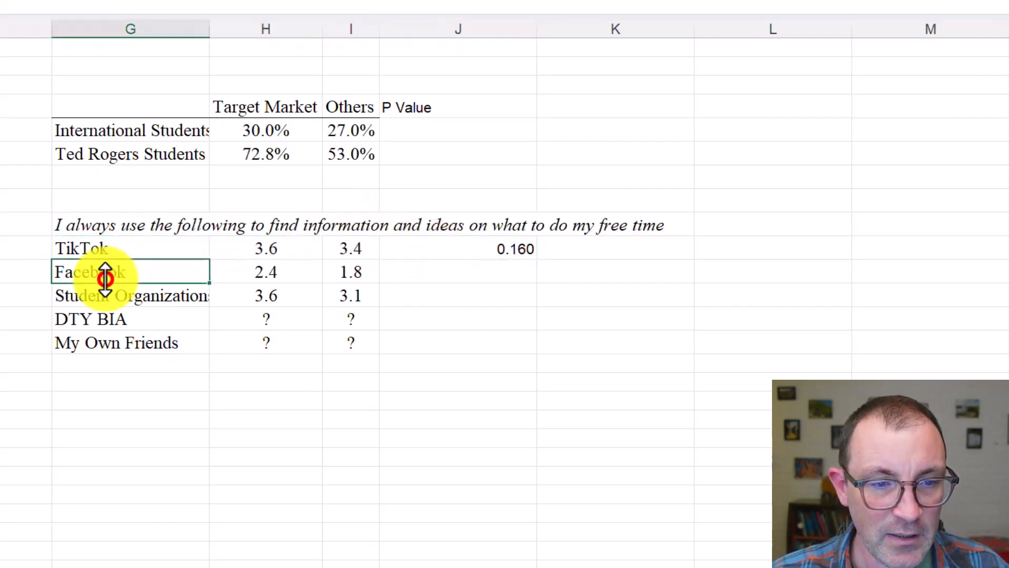
left_click(251, 271)
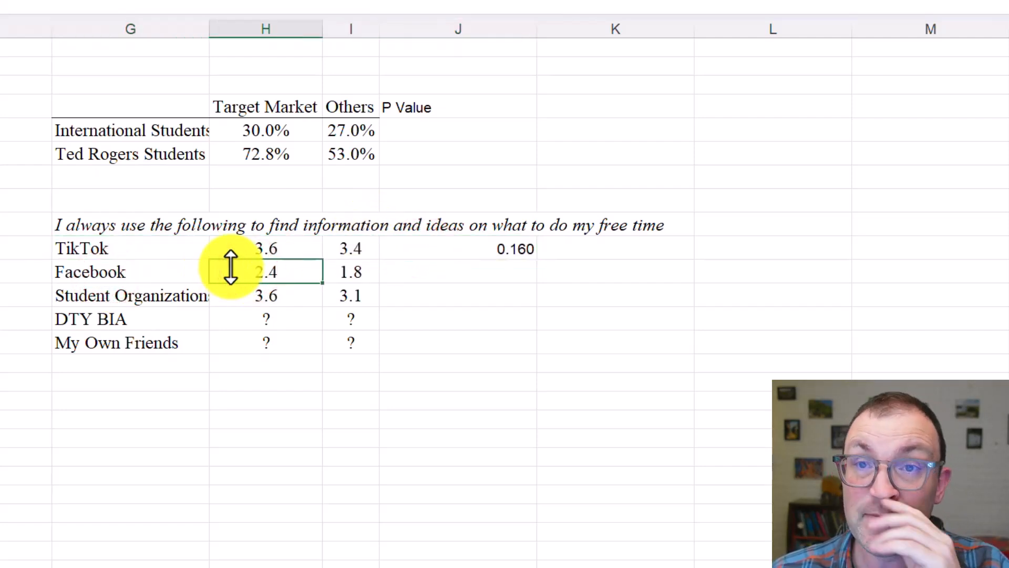
left_click_drag(277, 294, 413, 347)
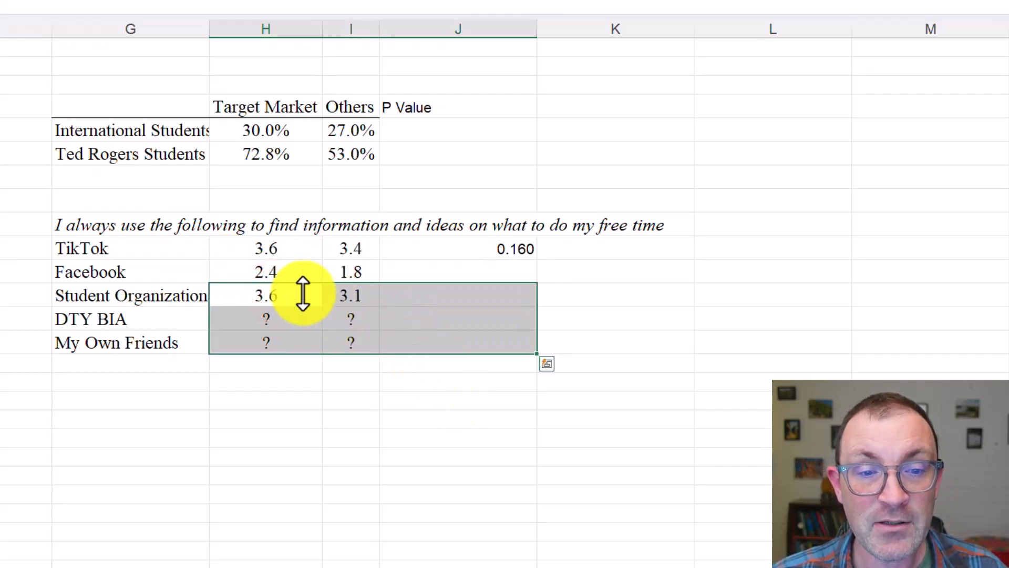
left_click(444, 271)
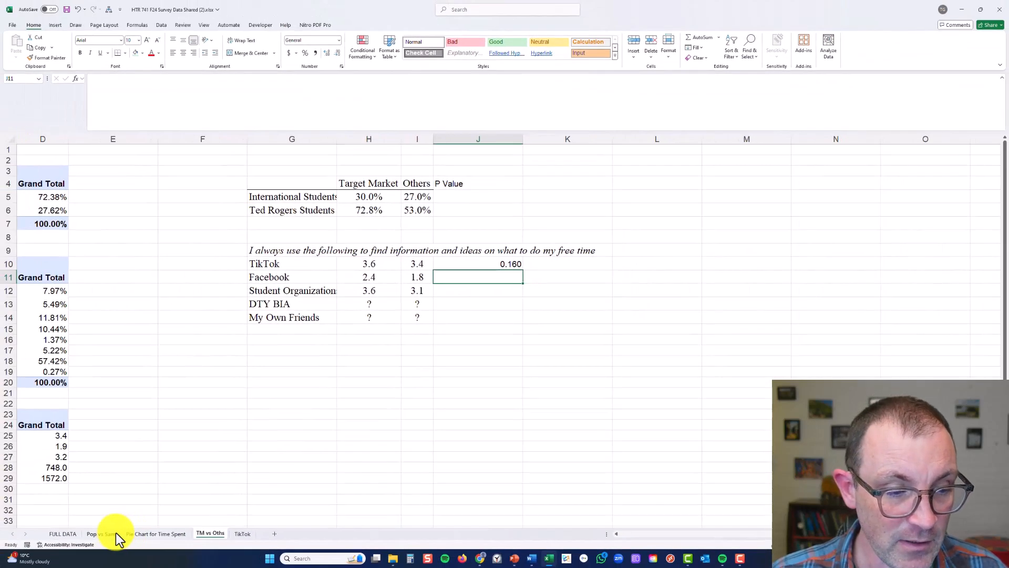
Locate the Facebook question in column CB of the FULL DATA sheet by checking the full header texts from the TikTok column onward
left_click(62, 533)
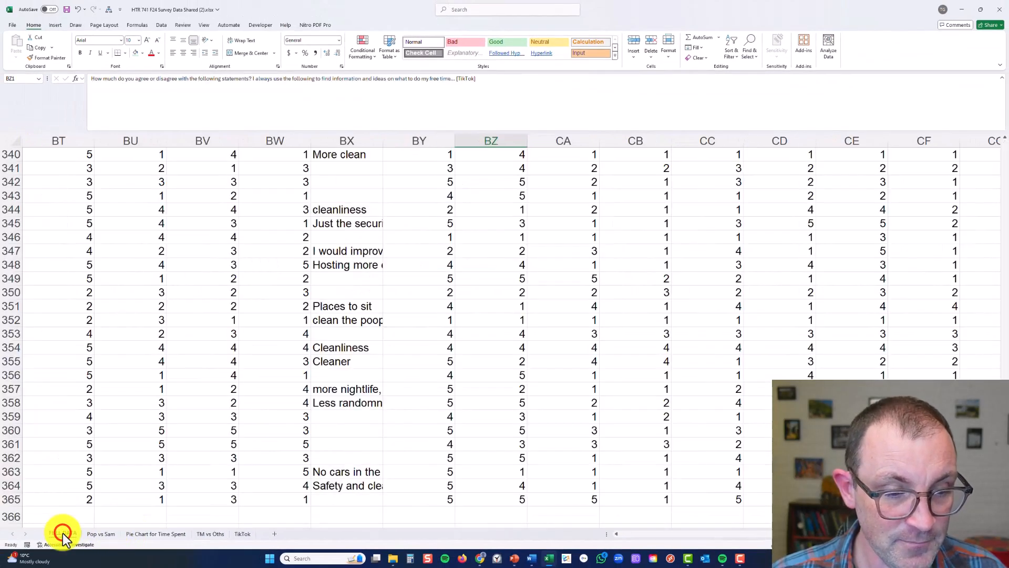
left_click(450, 378)
scroll(494, 305, "up", 20)
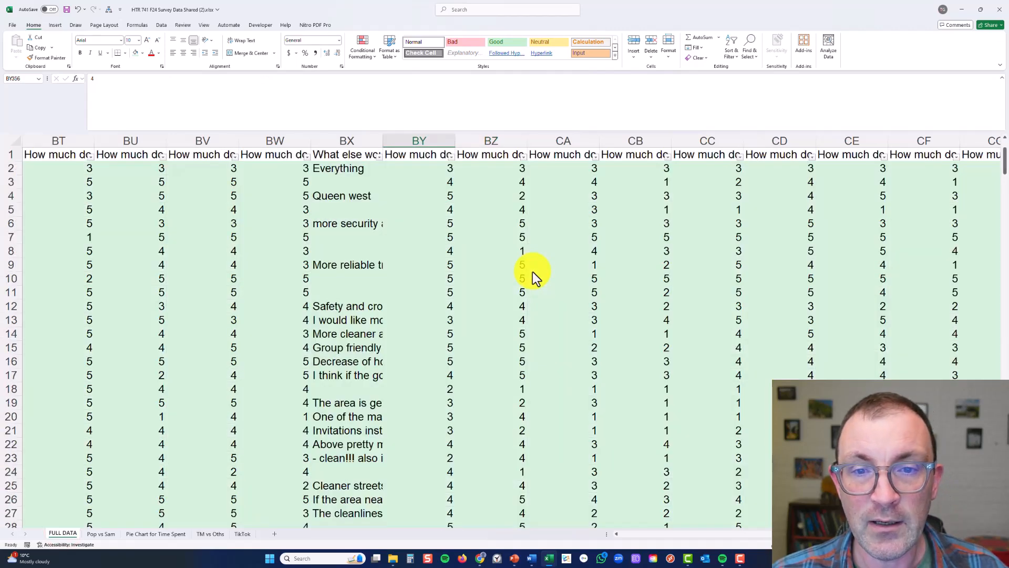
left_click(507, 154)
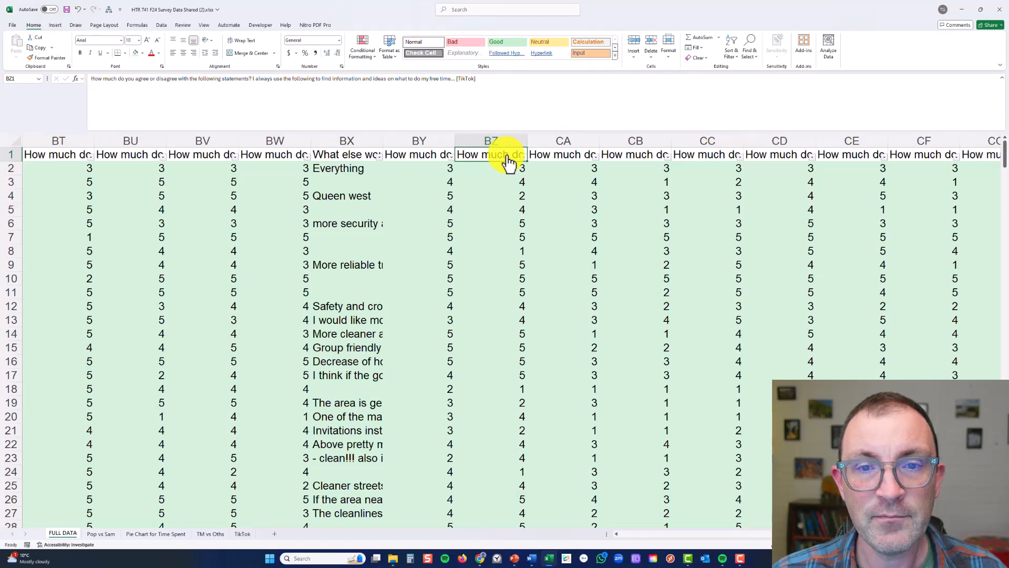
key("Right")
key("Right")
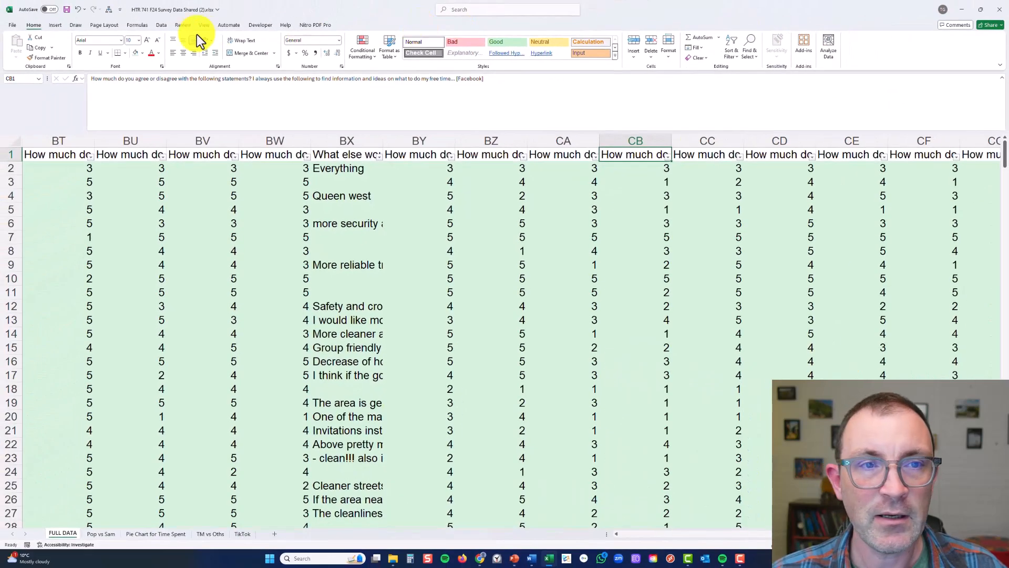
Start a t-Test: Two-Sample Assuming Equal Variances and set the Variable 1 Range to $cb$2:$cb$82
left_click(161, 25)
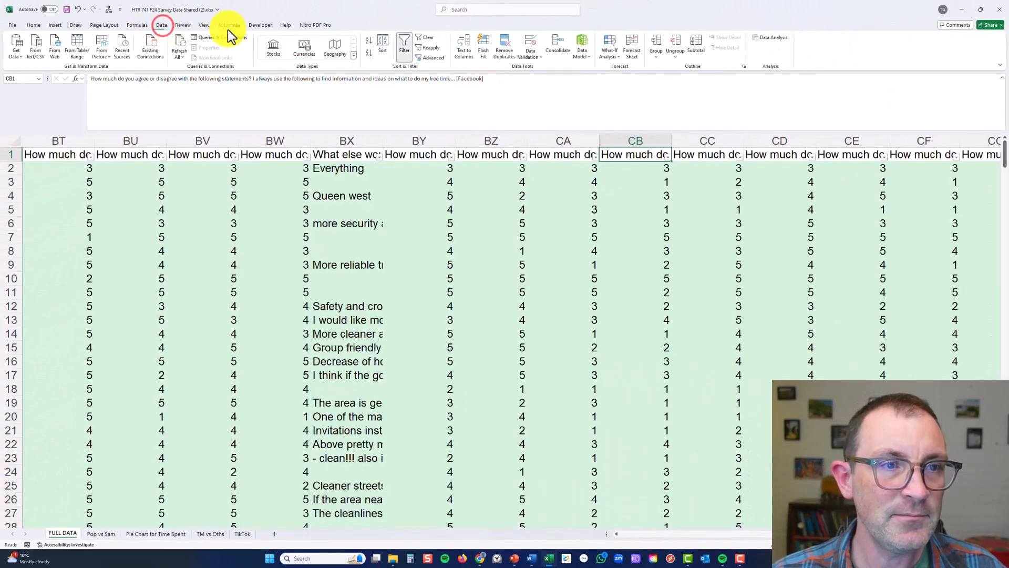
left_click(787, 37)
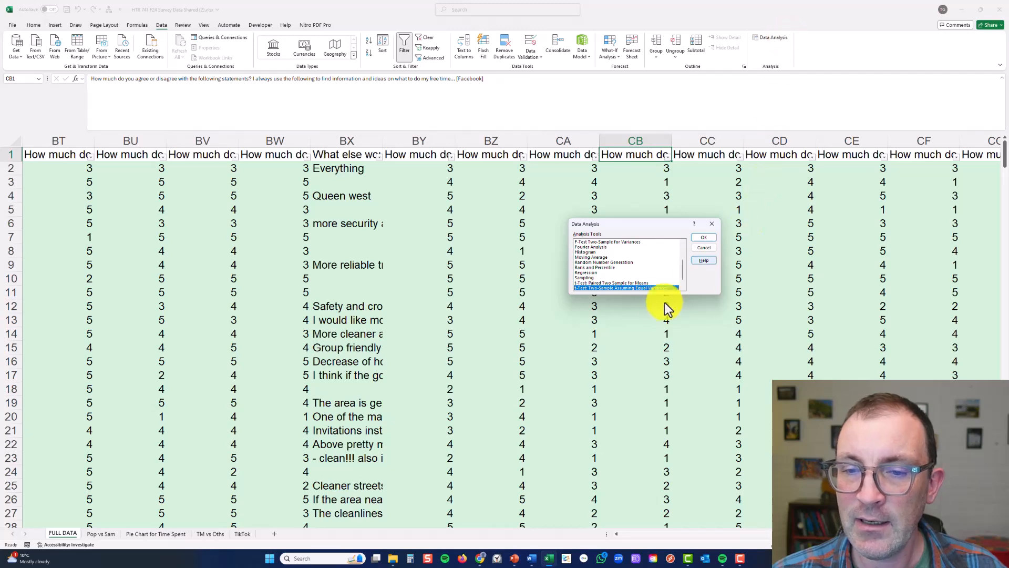
left_click(705, 239)
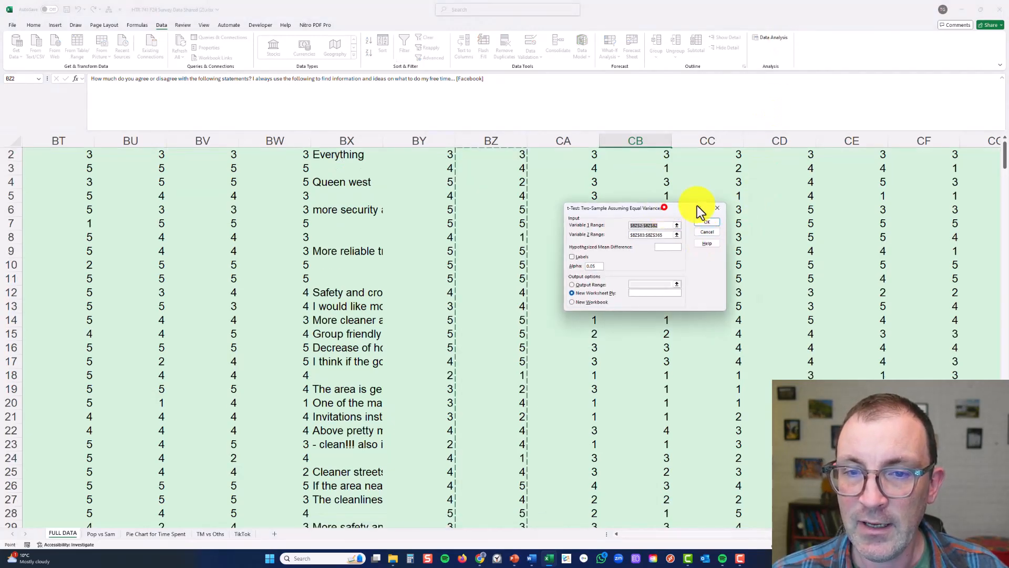
left_click_drag(679, 207, 787, 180)
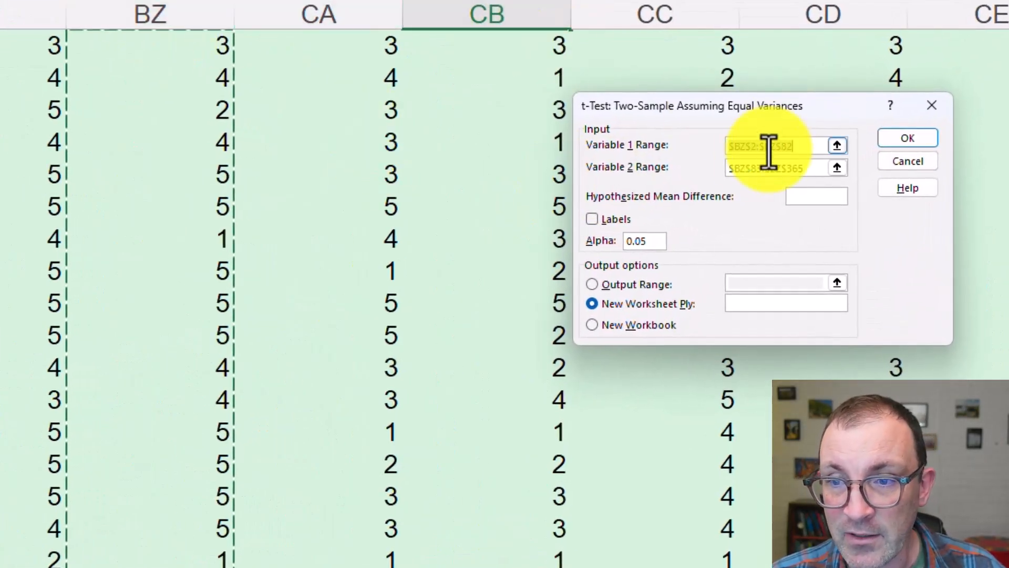
left_click(734, 147)
left_click(746, 146)
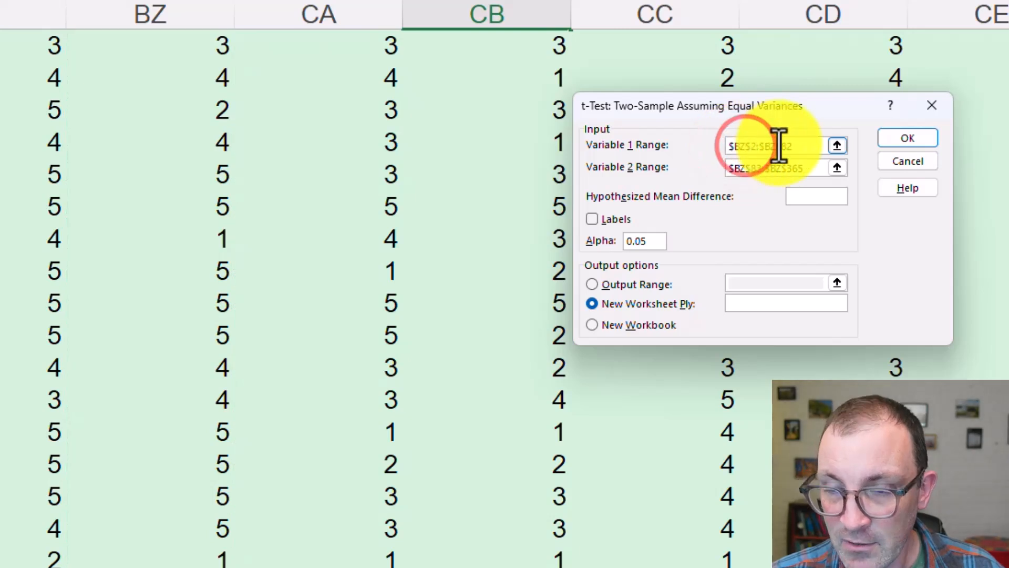
type("cb")
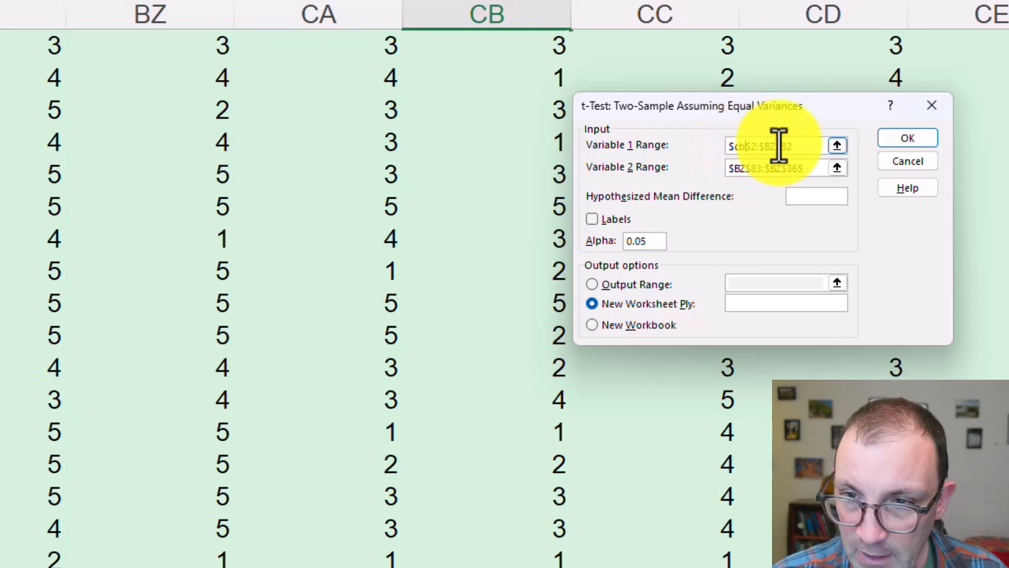
left_click(775, 143)
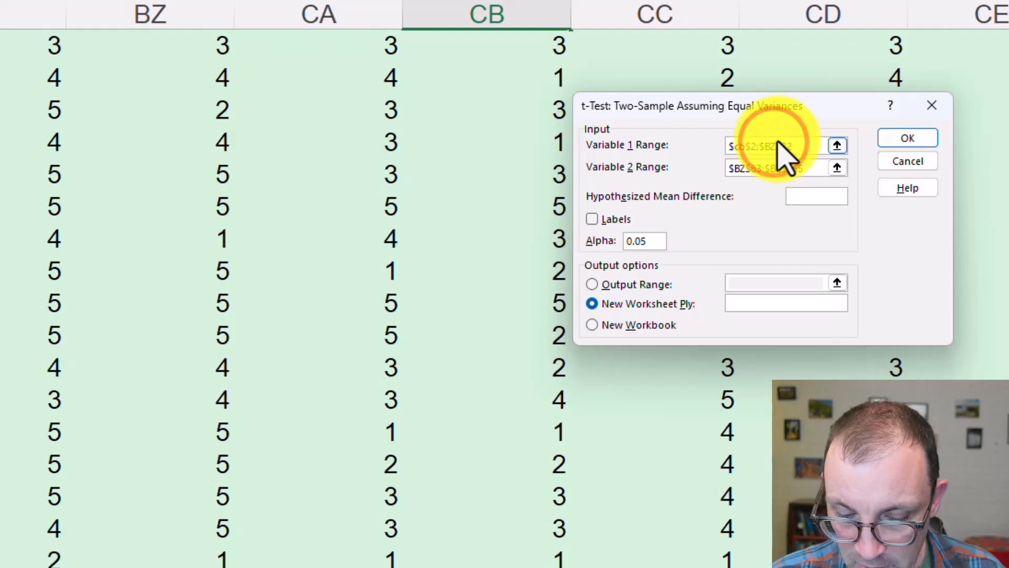
key("BackSpace")
key("BackSpace")
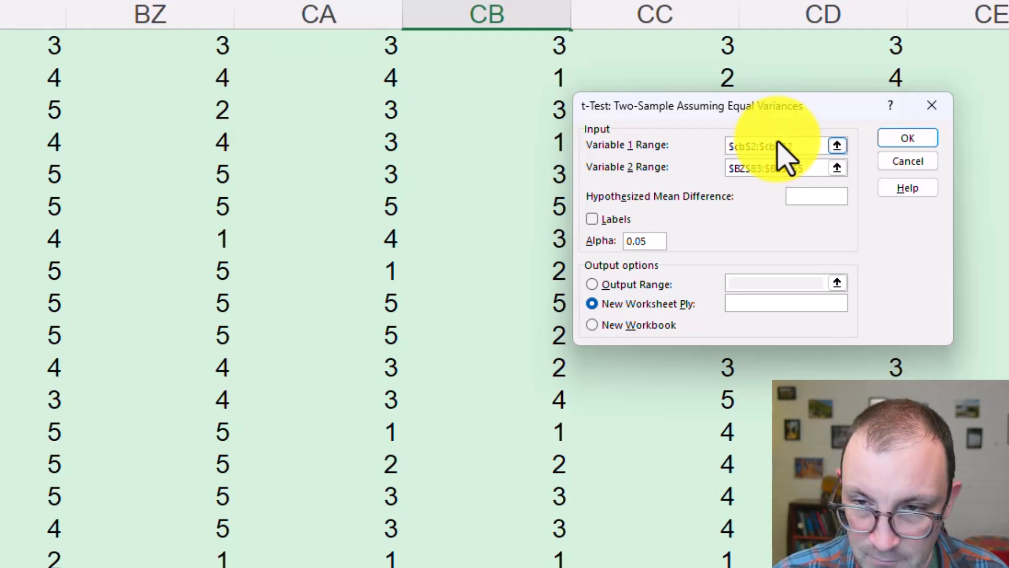
Set the Variable 2 Range to $cb$83:$cb$365 and run the t-test with output to a new worksheet
left_click(744, 169)
key("BackSpace")
key("BackSpace")
type("cb")
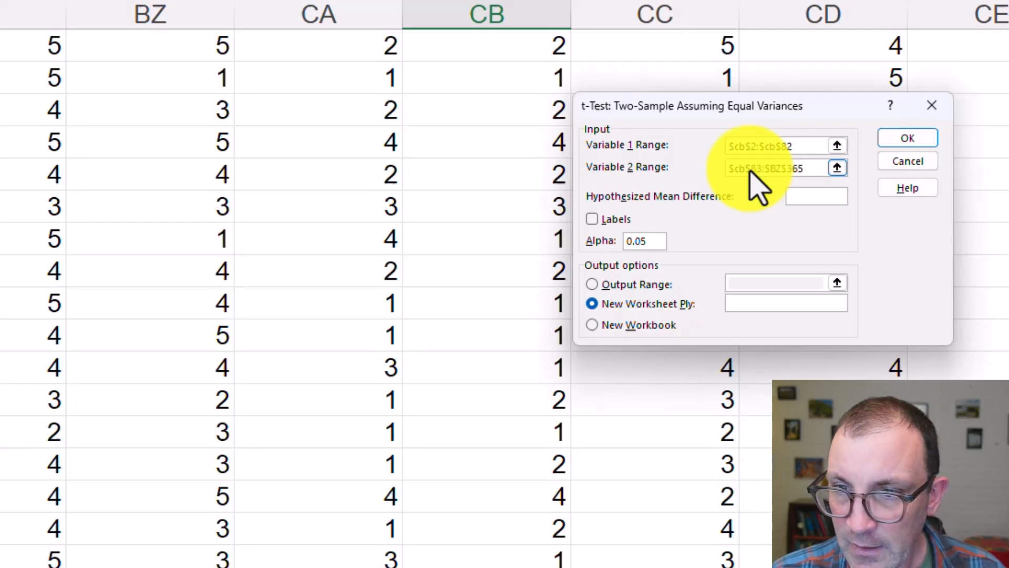
left_click(789, 169)
key("BackSpace")
key("BackSpace")
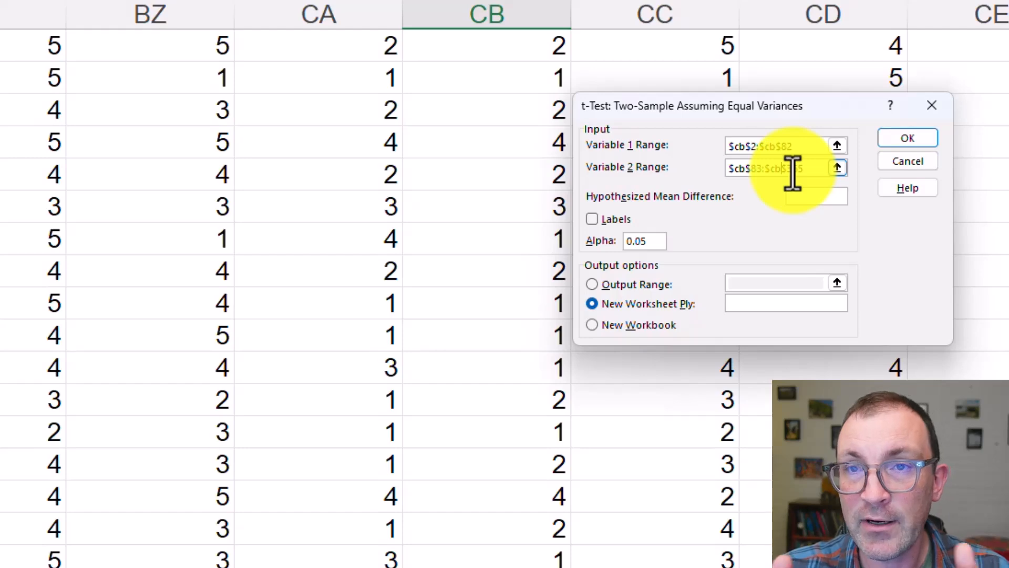
left_click(928, 137)
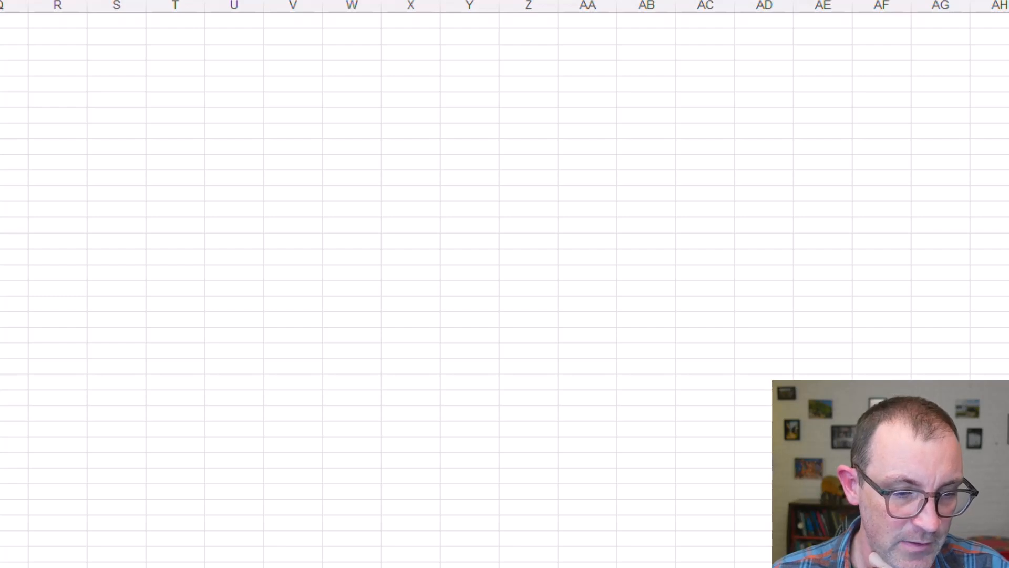
Rename the new t-test output sheet as FB
double_click(262, 533)
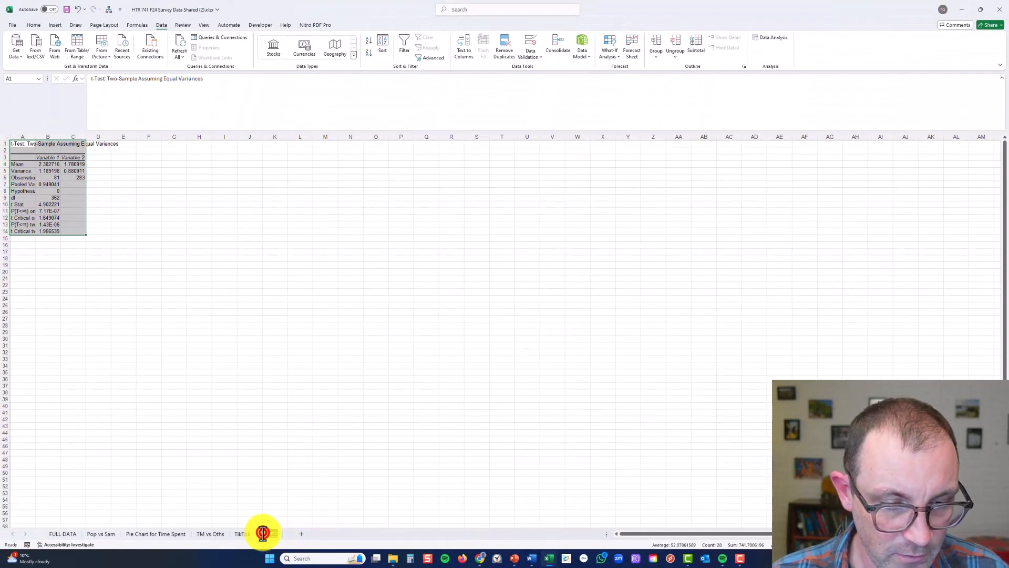
type("FB")
left_click(314, 345)
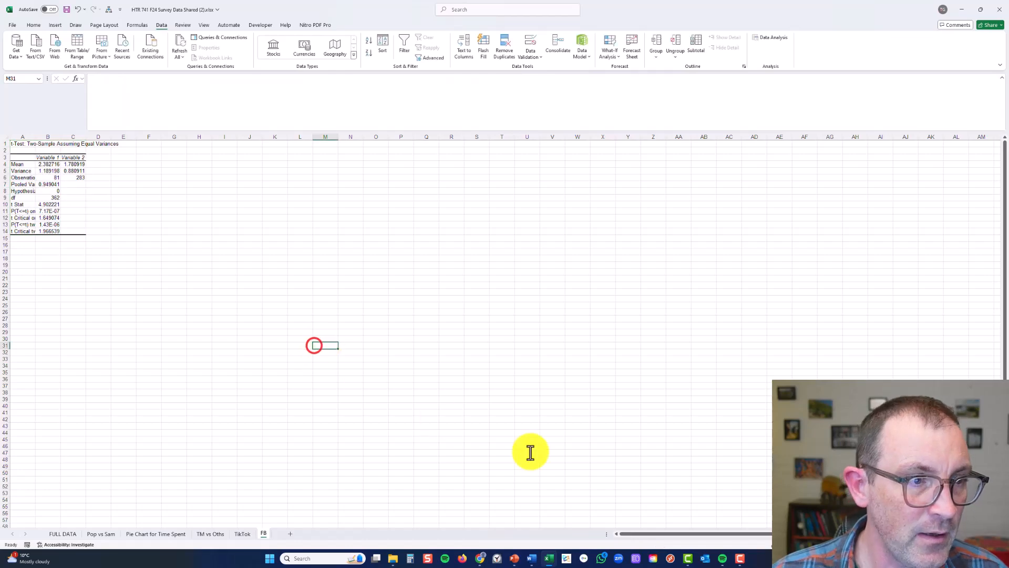
Relabel the Variable 1 and Variable 2 headers of the FB t-test output as TM and Others
scroll(438, 416, "up", 3)
scroll(577, 414, "up", 4)
scroll(164, 286, "up", 1)
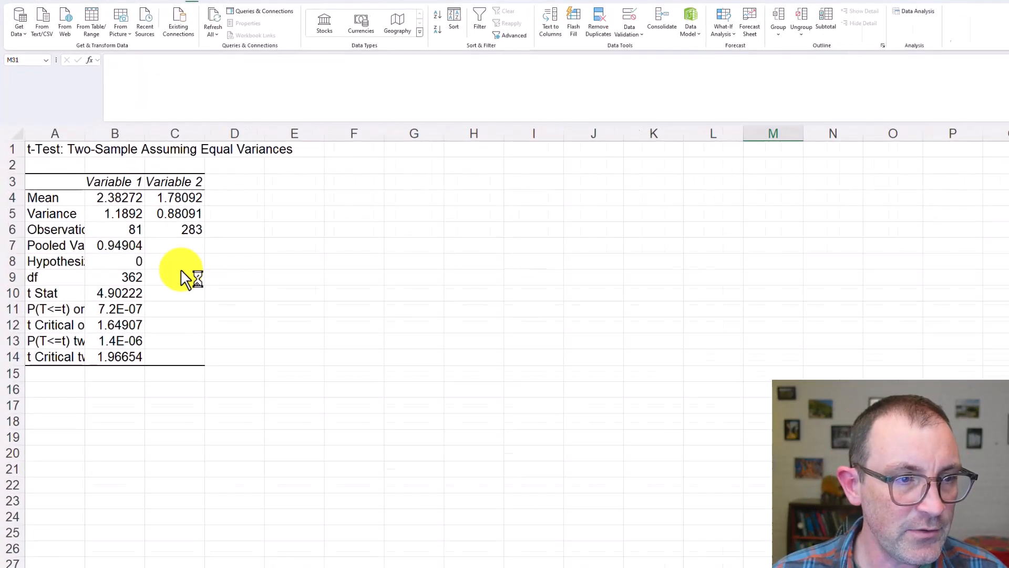
left_click(99, 184)
type("TM")
key("Tab")
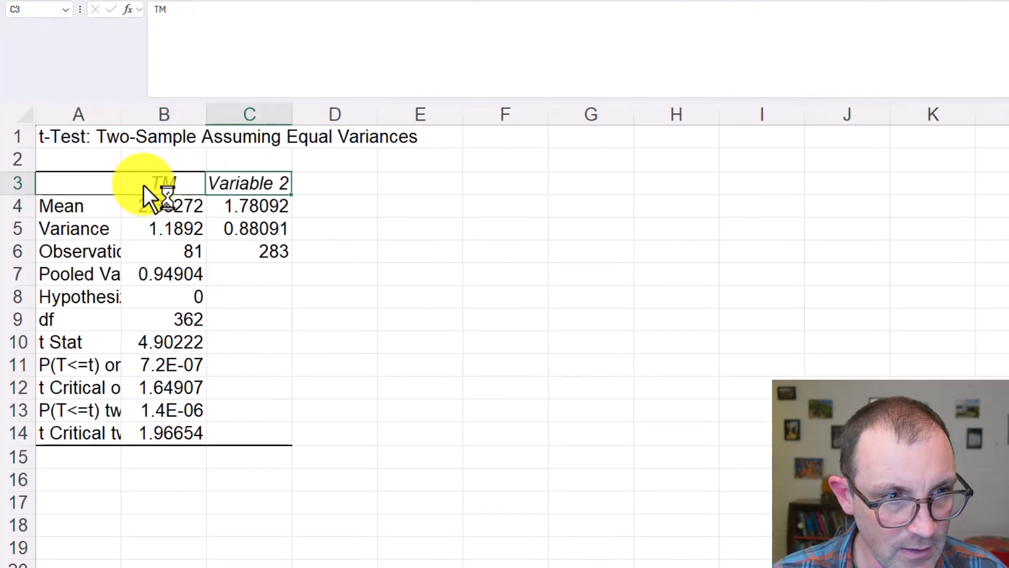
type("Others")
key("Return")
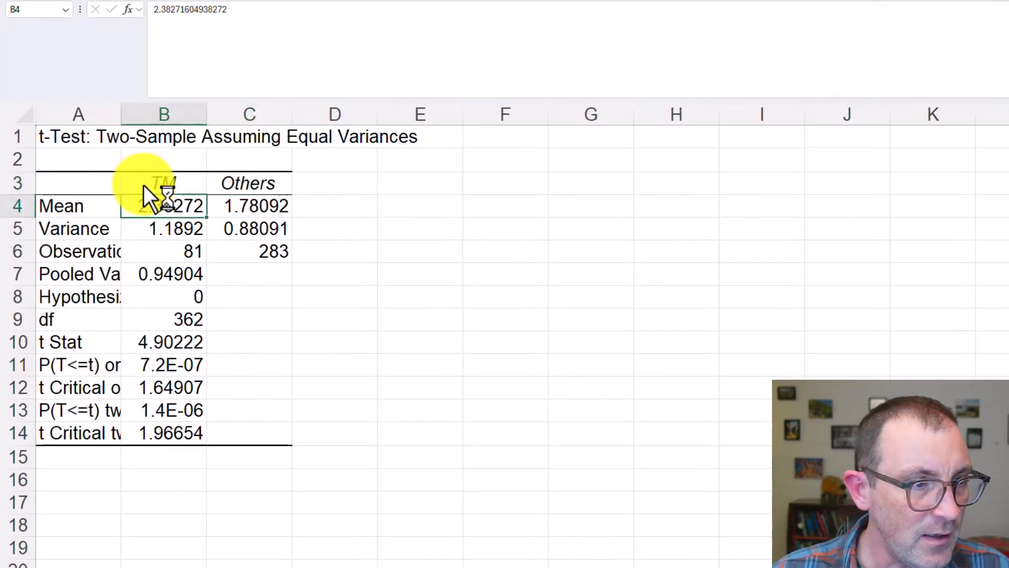
Compare the TM and Others means in the FB output with the Facebook row of the TM vs Oths table
left_click(254, 209)
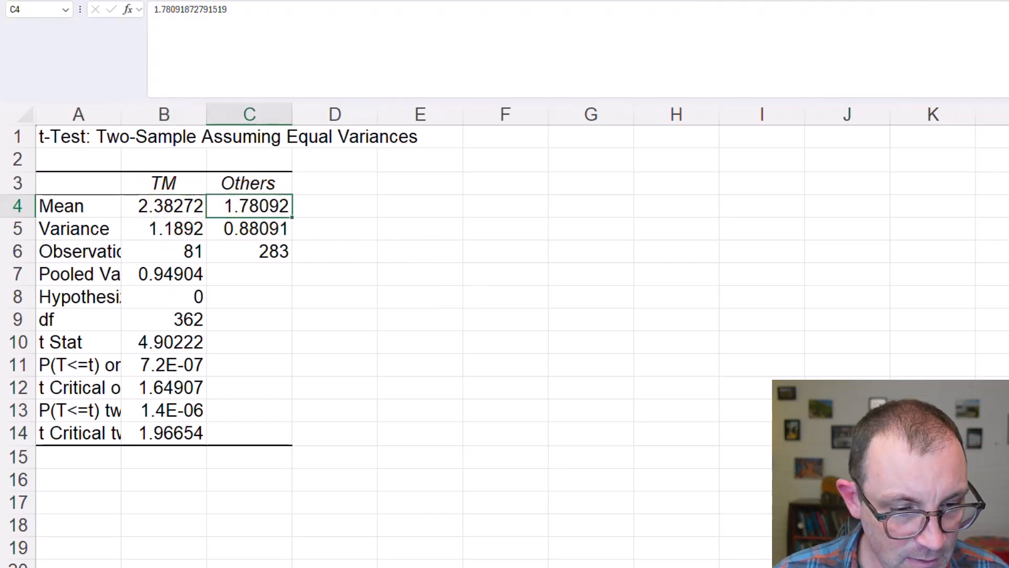
left_click(547, 567)
left_click(658, 342)
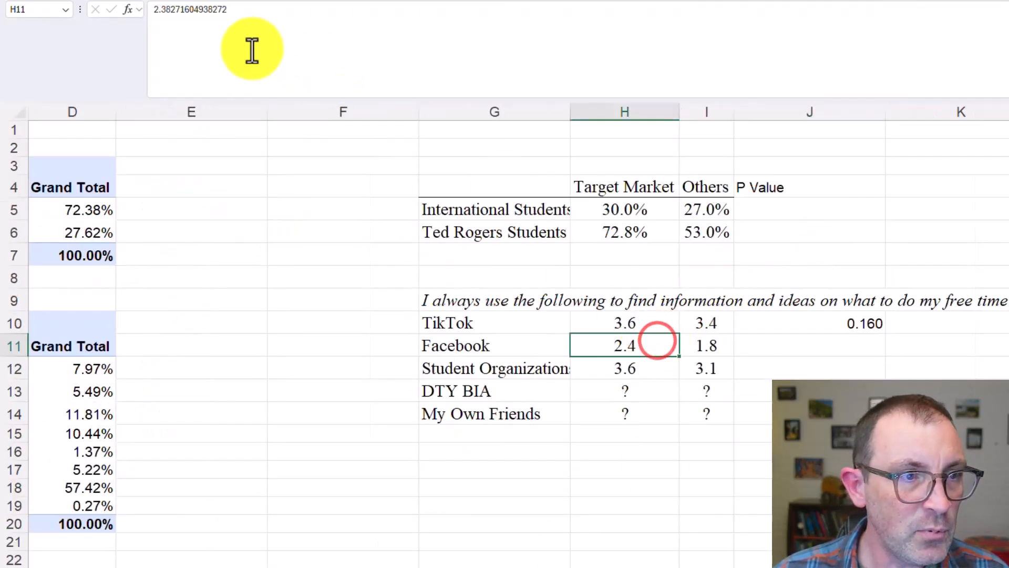
left_click(703, 344)
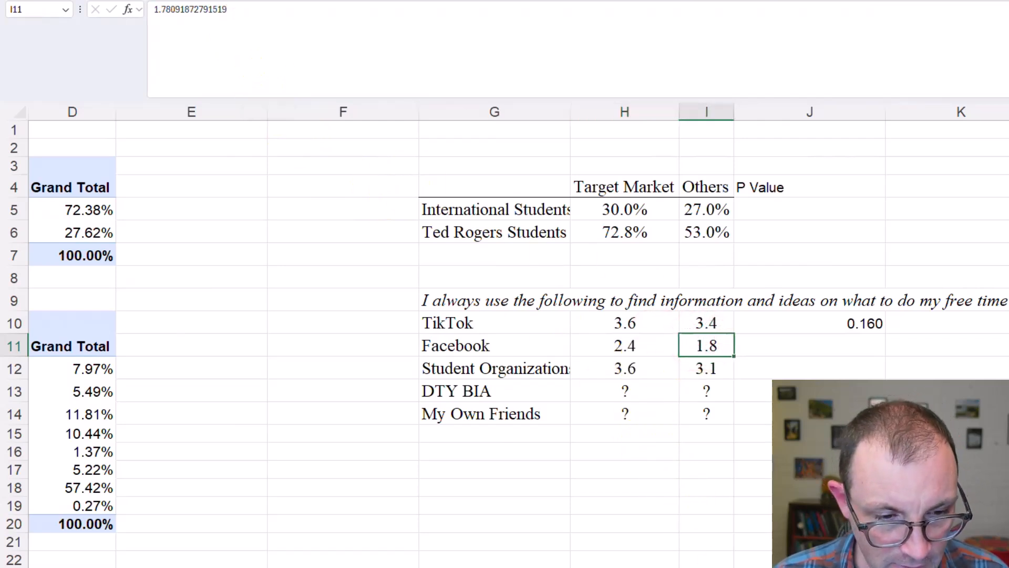
Check the observation counts and two-tail P row on the FB sheet, and widen column A to fit its labels
left_click(213, 567)
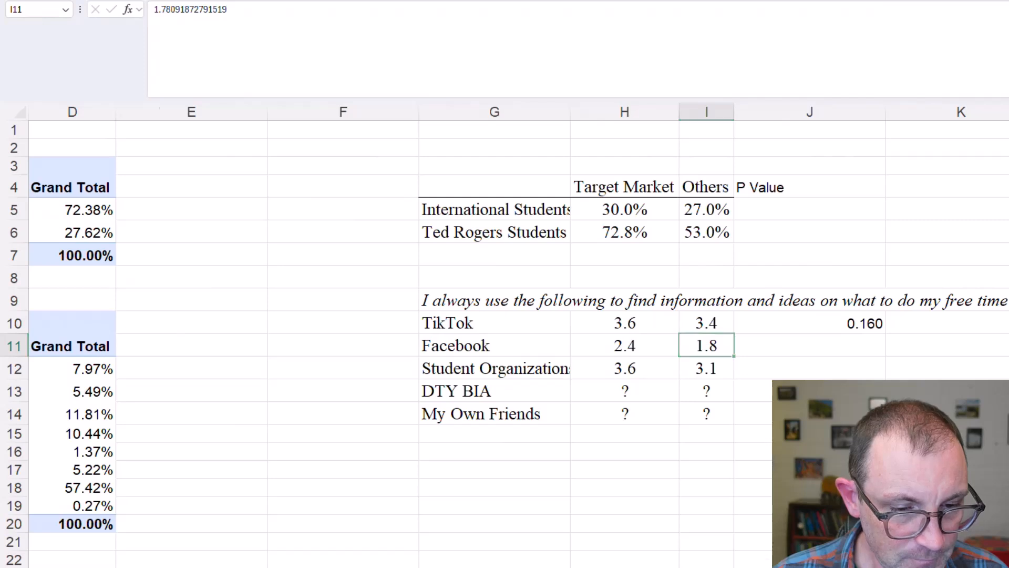
left_click(72, 252)
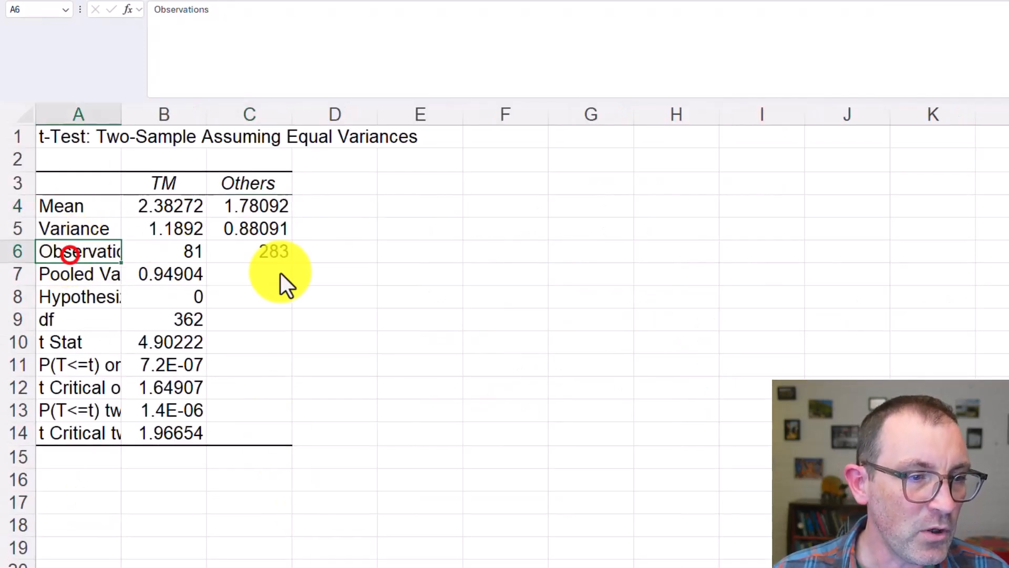
left_click(264, 253)
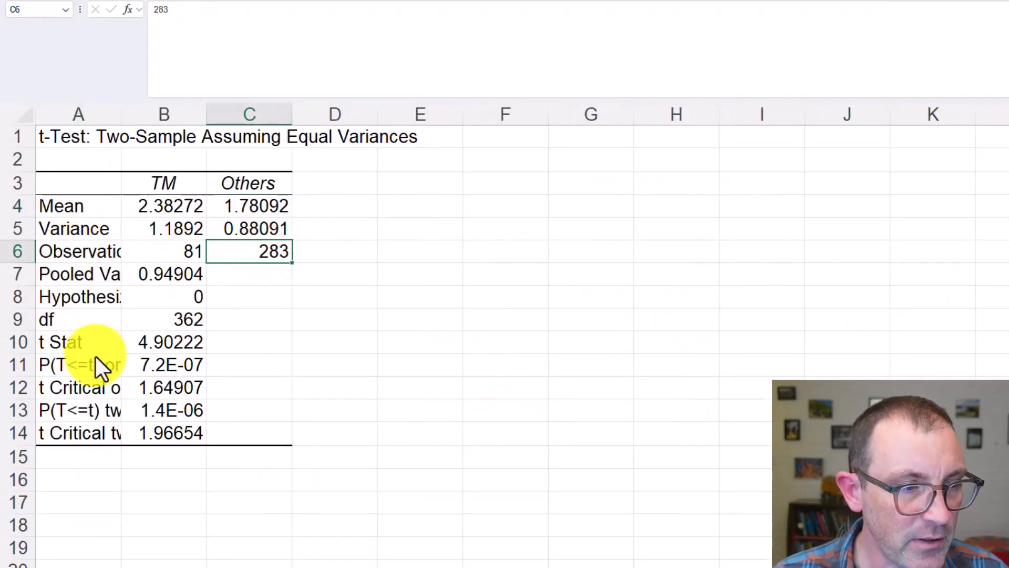
left_click(95, 415)
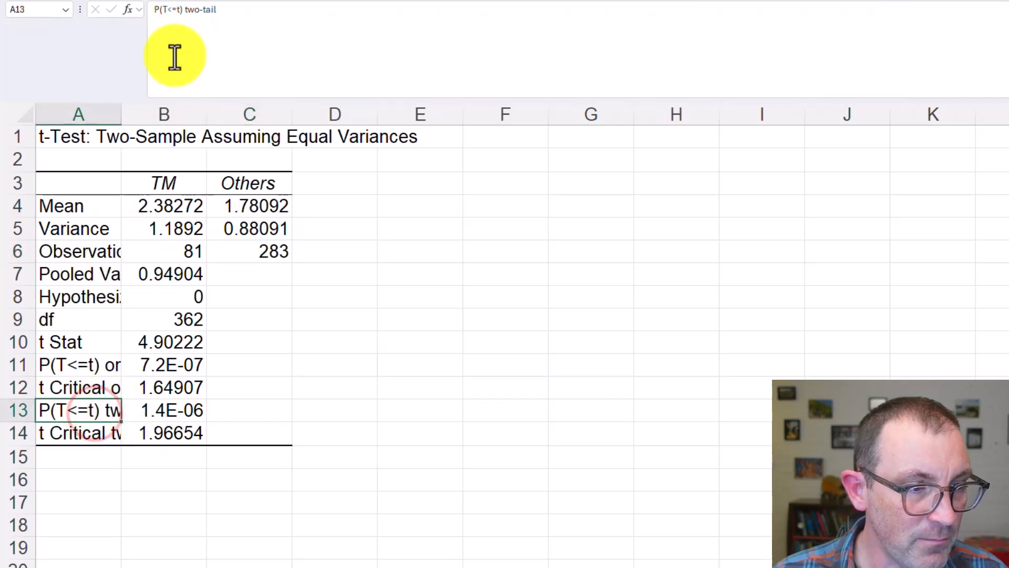
double_click(121, 121)
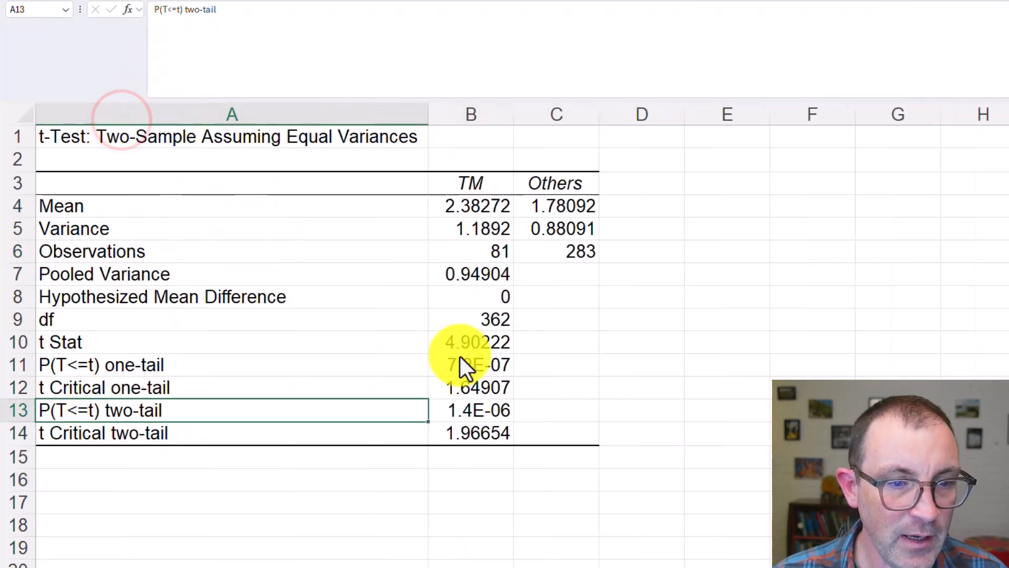
Format the two-tail P value in cell B13 of the FB output as Number with three decimal places
left_click(468, 412)
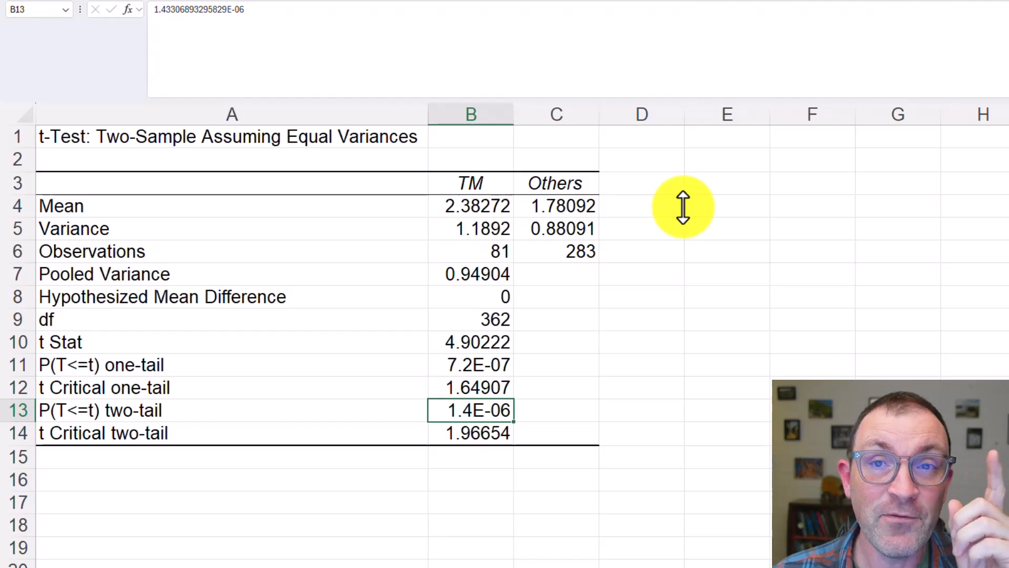
right_click(498, 410)
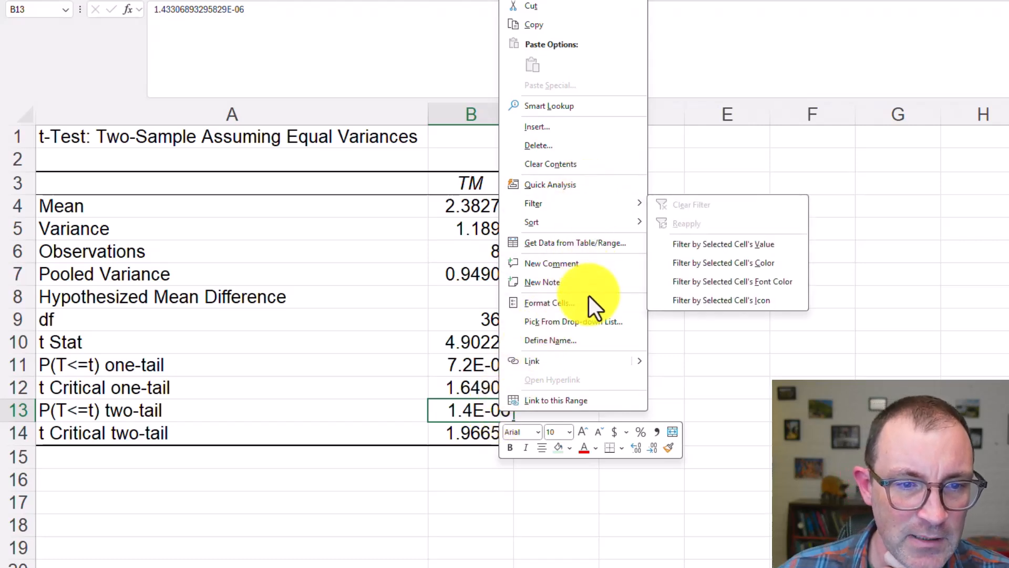
left_click(613, 306)
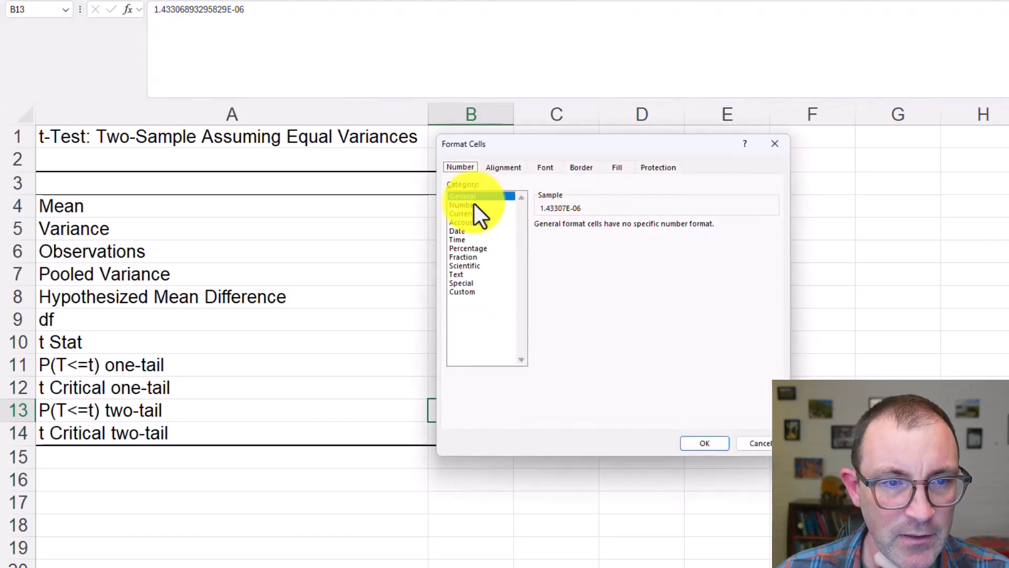
left_click(472, 205)
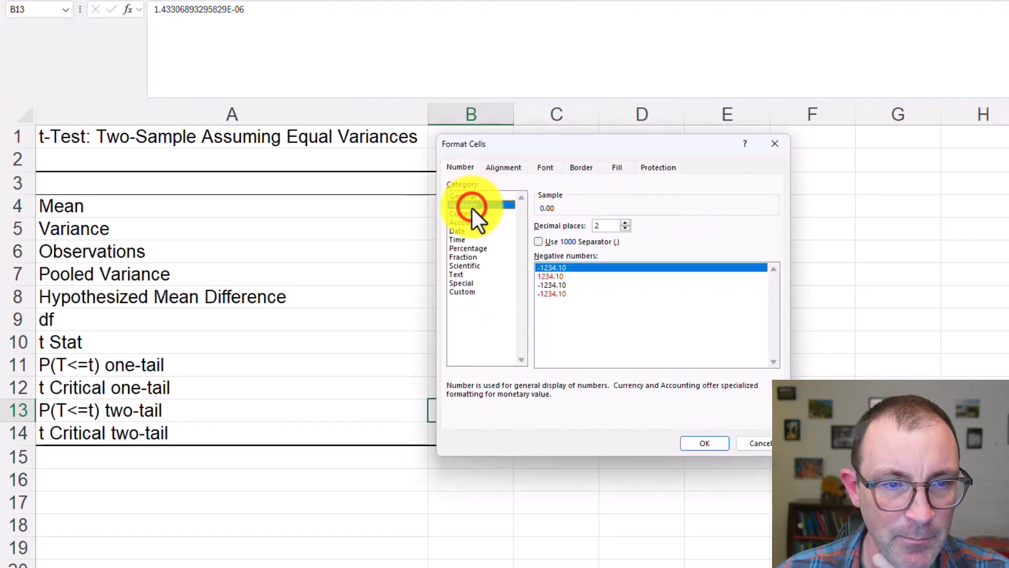
left_click(625, 223)
left_click_drag(604, 141, 716, 138)
key("Return")
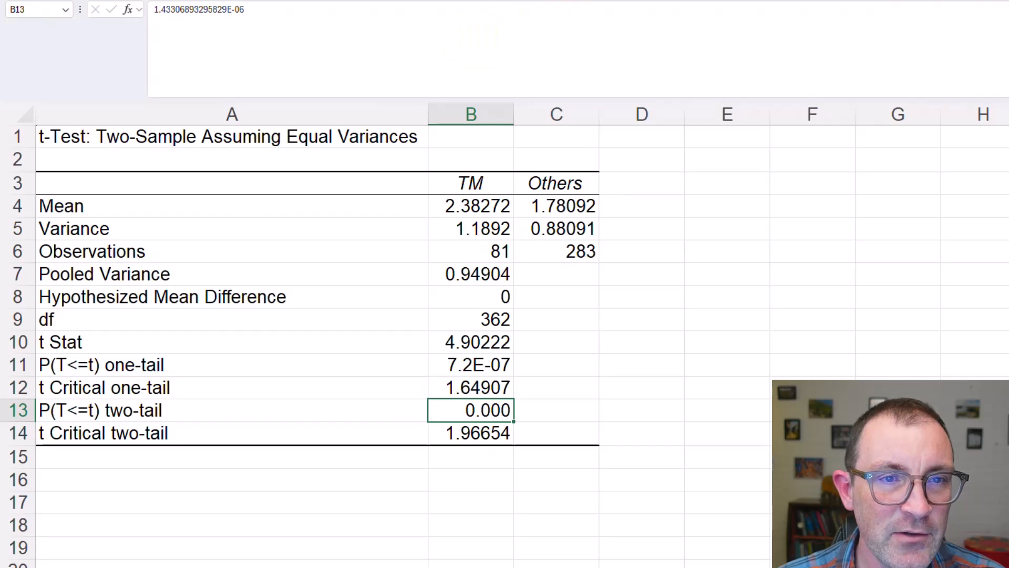
Extend the two-tail P value in cell B13 to six decimal places
key("alt+h")
key("0")
key("alt+h")
key("0")
key("alt+h")
key("0")
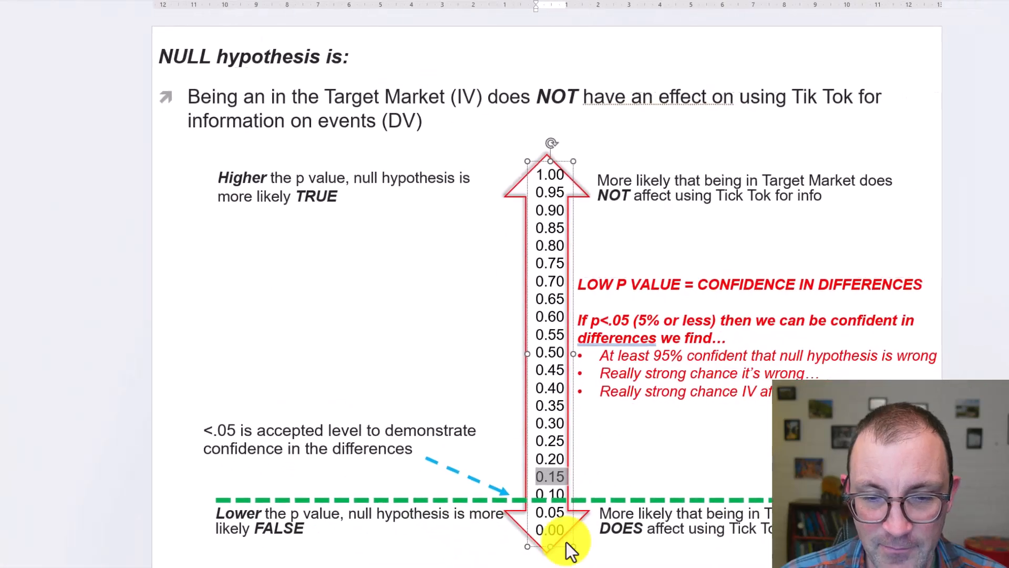
Mark 0.00 on the p-value scale of the null hypothesis slide, and return to the Excel workbook
mouse_move(540, 524)
left_mouse_down()
mouse_move(518, 520)
mouse_move(540, 522)
left_mouse_up()
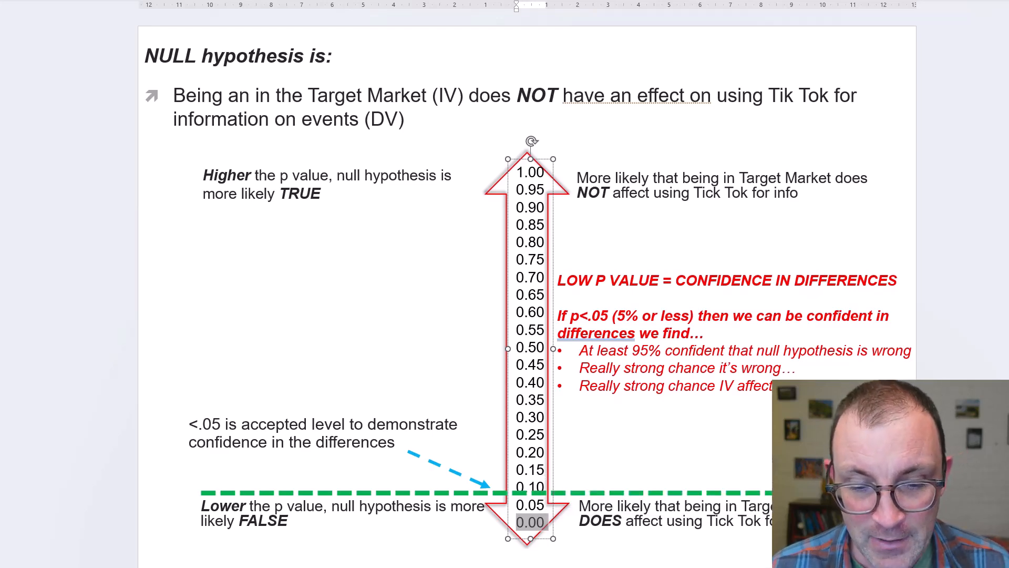
key("alt+Tab")
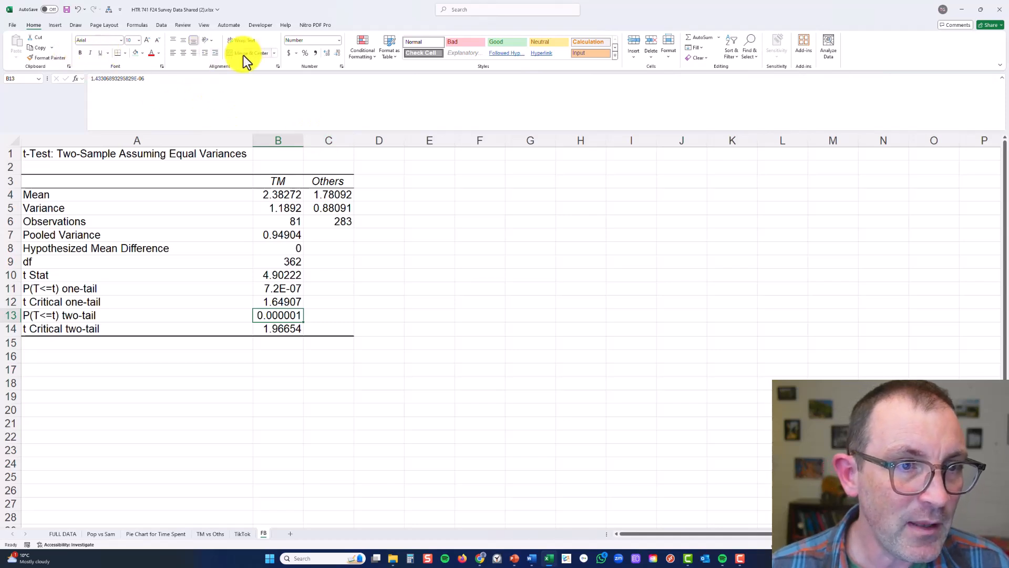
Reduce the two-tail P value in the FB output back to three decimal places
left_click(336, 53)
left_click(336, 54)
left_click(337, 53)
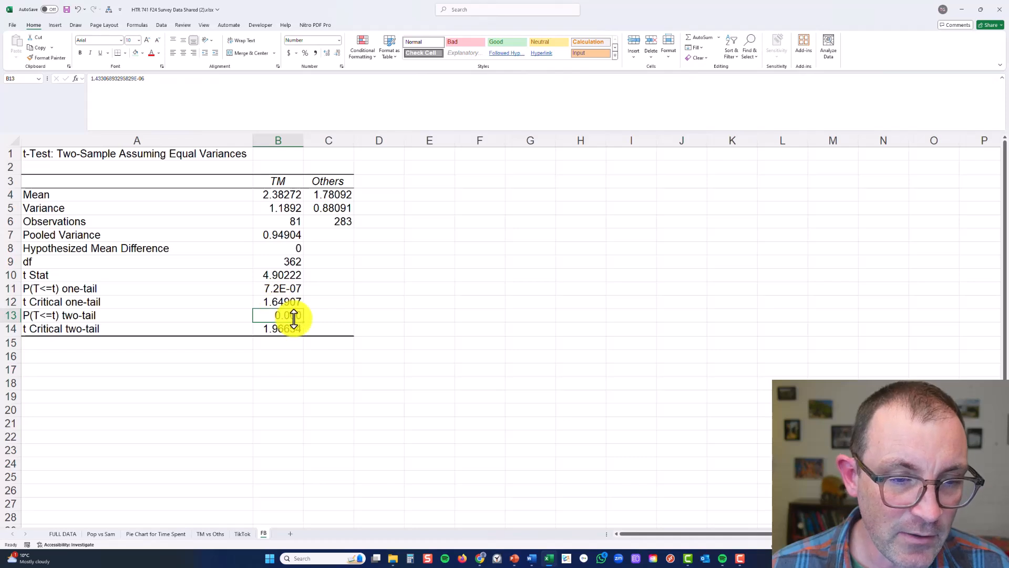
Enter the note "If p vlaue > .05, report it with 3 decimal points" in cell G20 of the TM vs Oths sheet
left_click(205, 534)
left_click(308, 380)
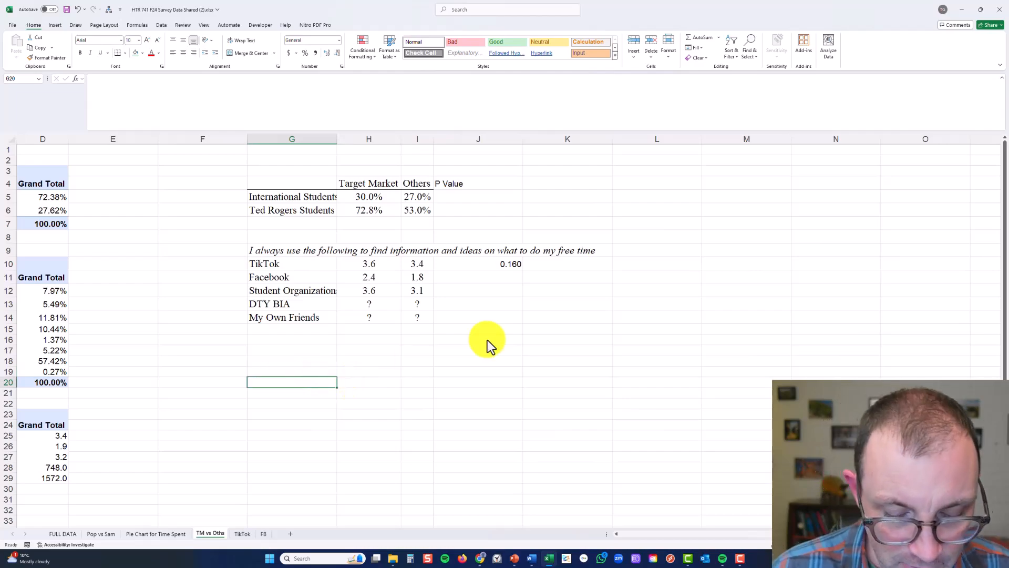
type("If p vlaue")
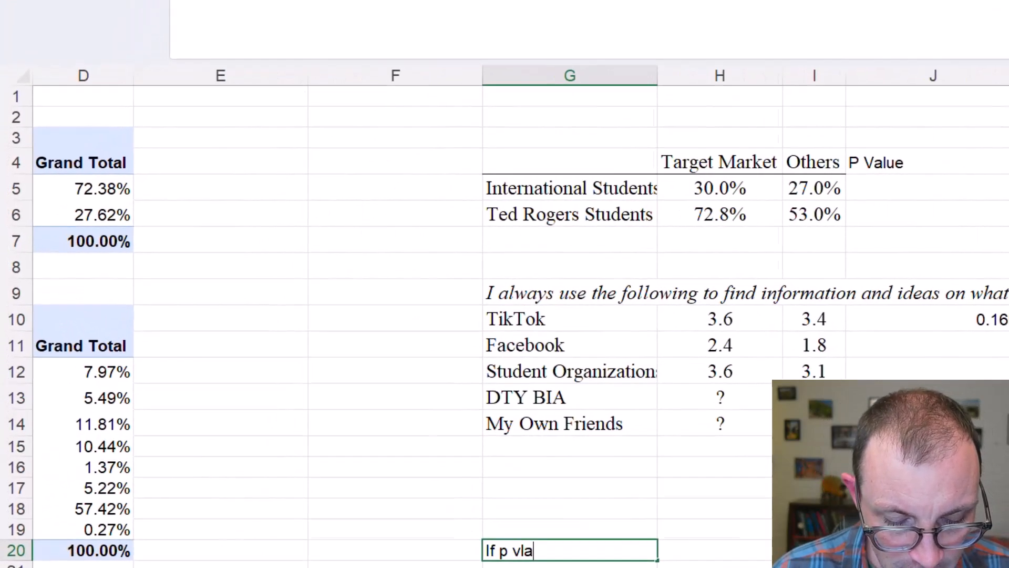
type(" >")
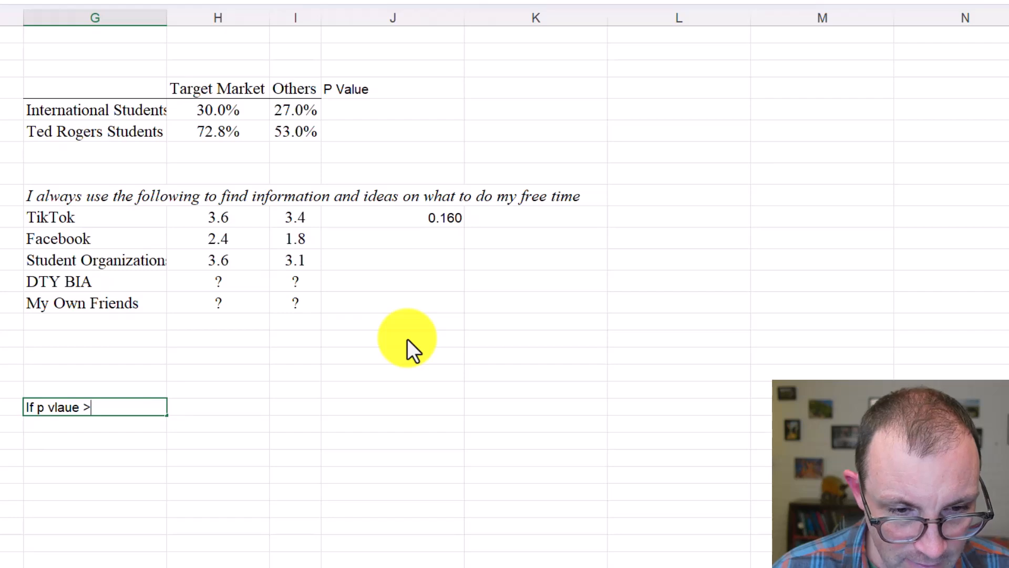
type(" .0")
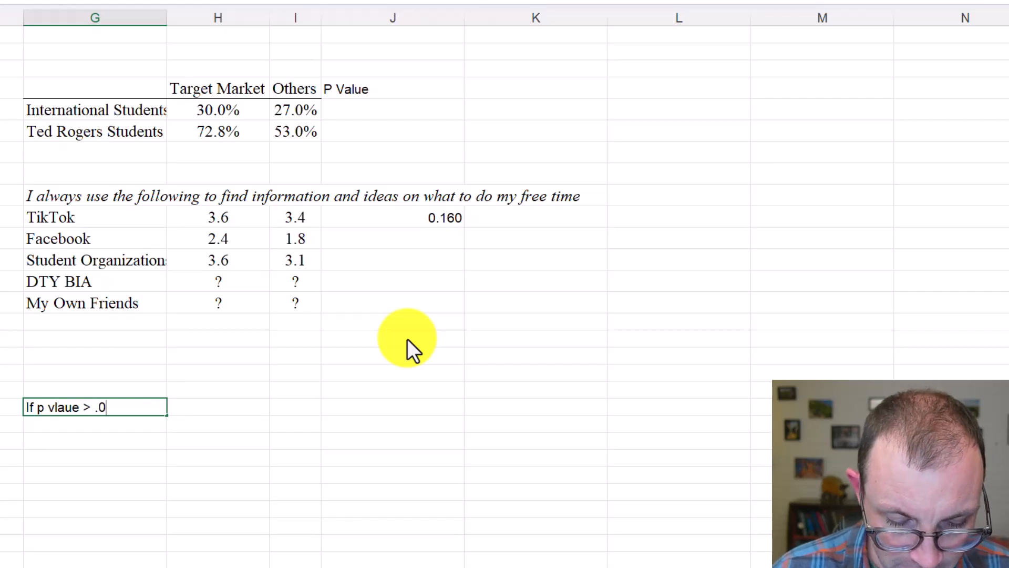
type("5, report it")
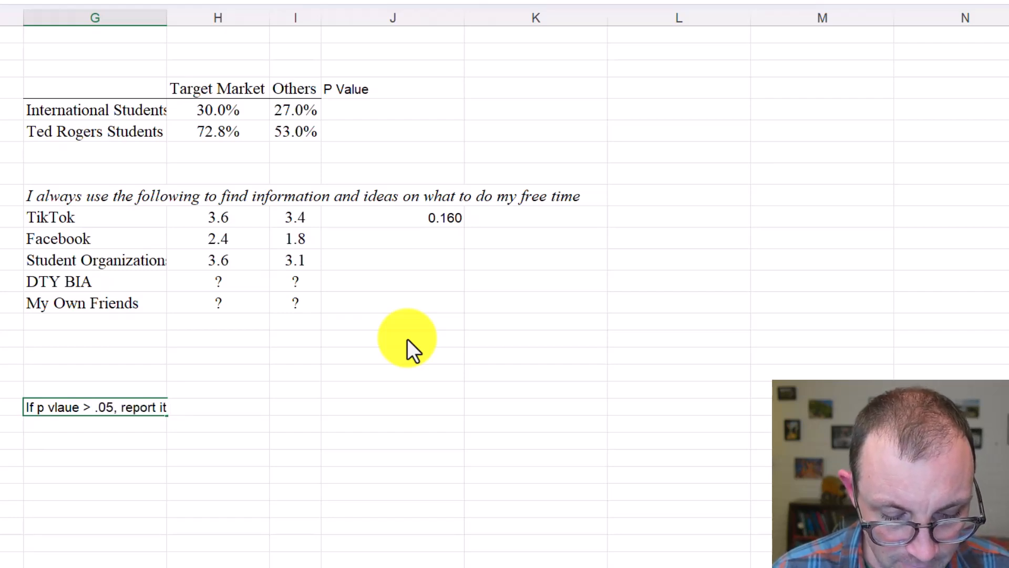
type(" with 3 decimn")
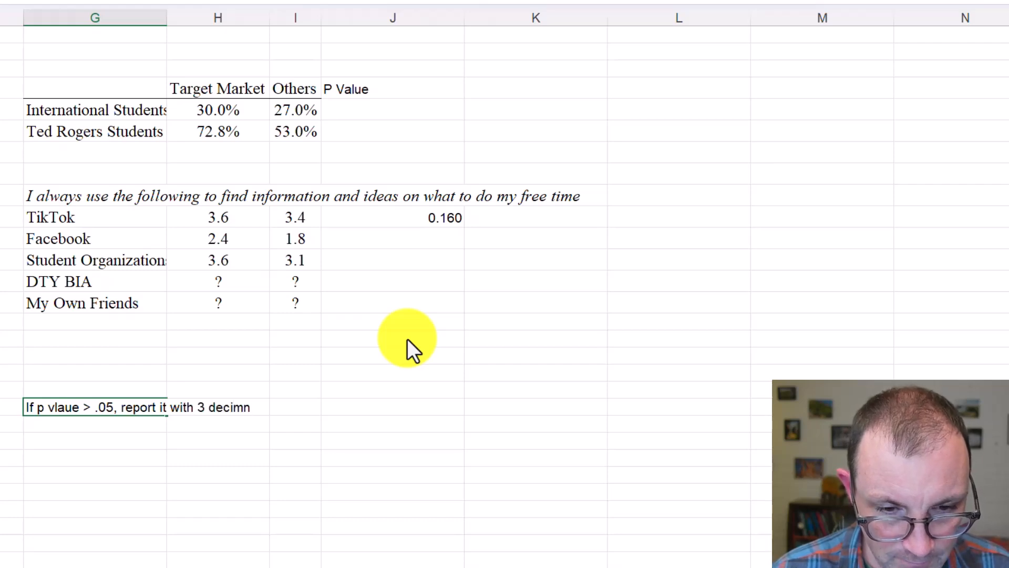
key("BackSpace")
type("a")
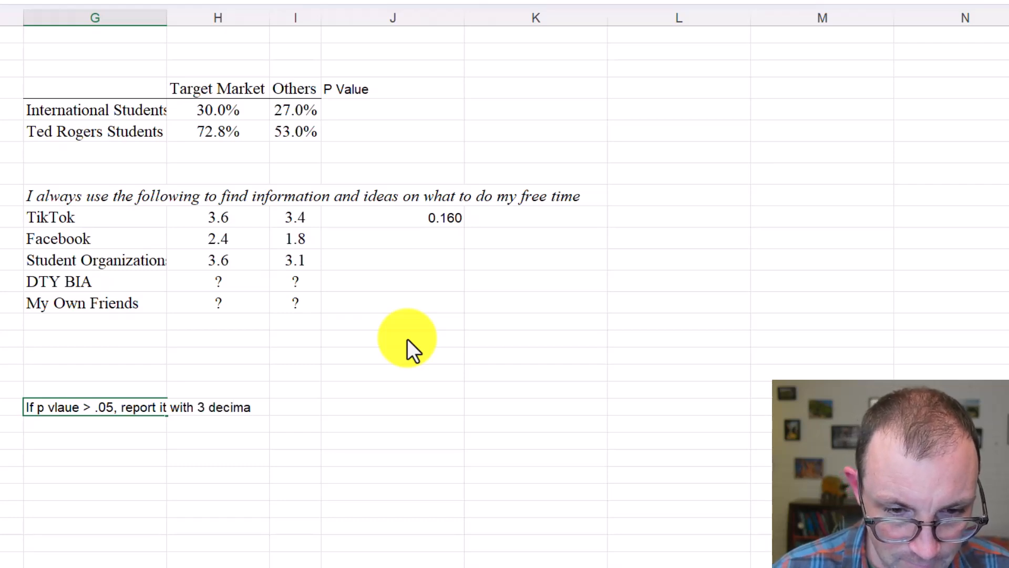
type("l points")
key("Return")
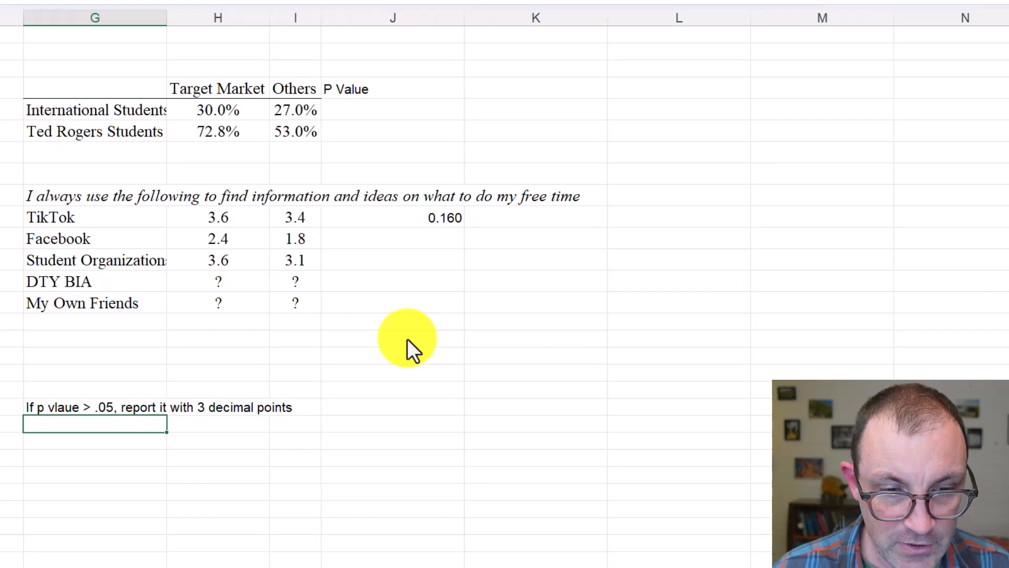
Check the TikTok P value and enter the note "If p value < .05, report it as <.05" in cell G21
left_click(406, 220)
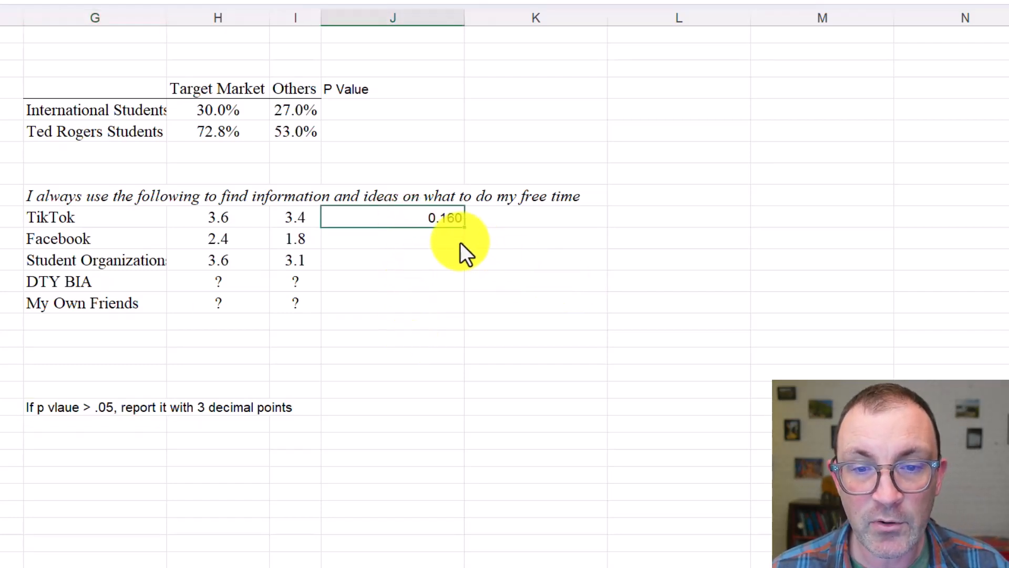
left_click(142, 422)
type("If")
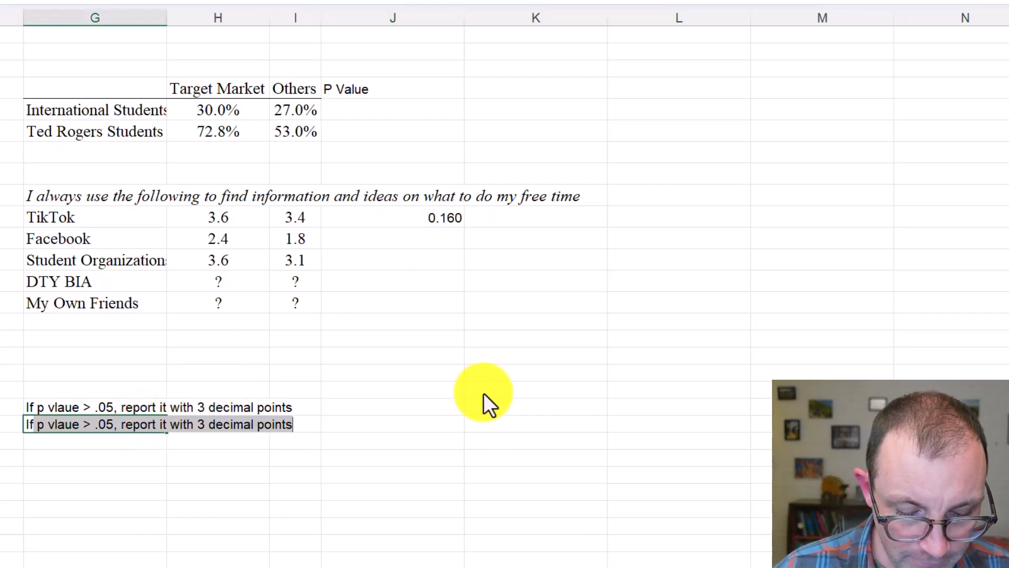
type(" p value ")
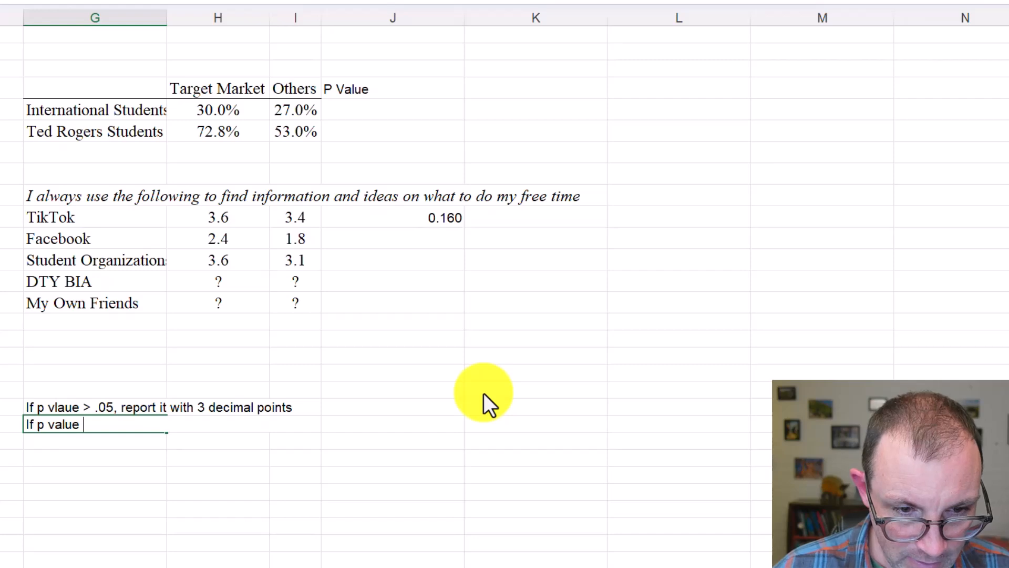
type("< ")
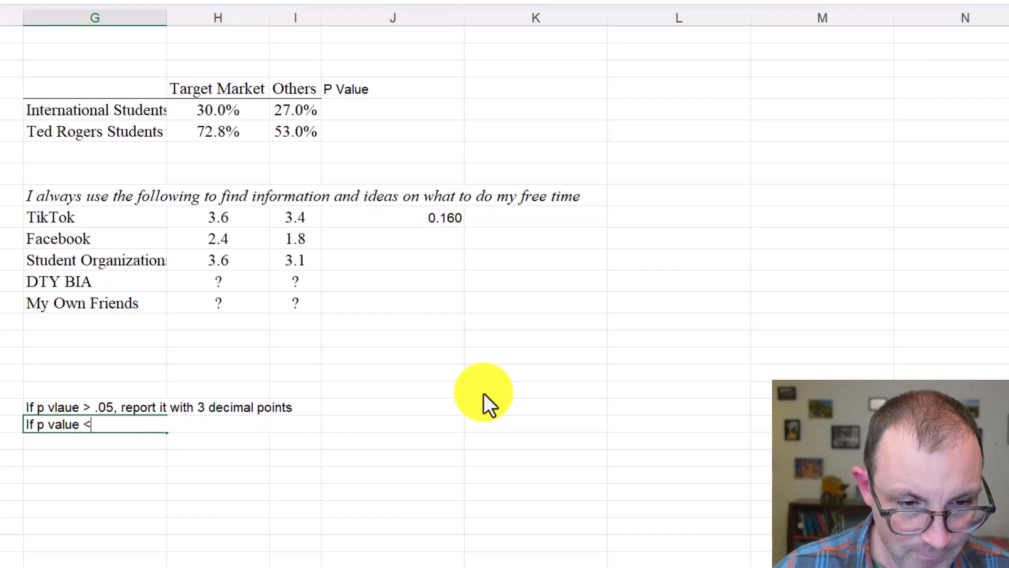
type(".0")
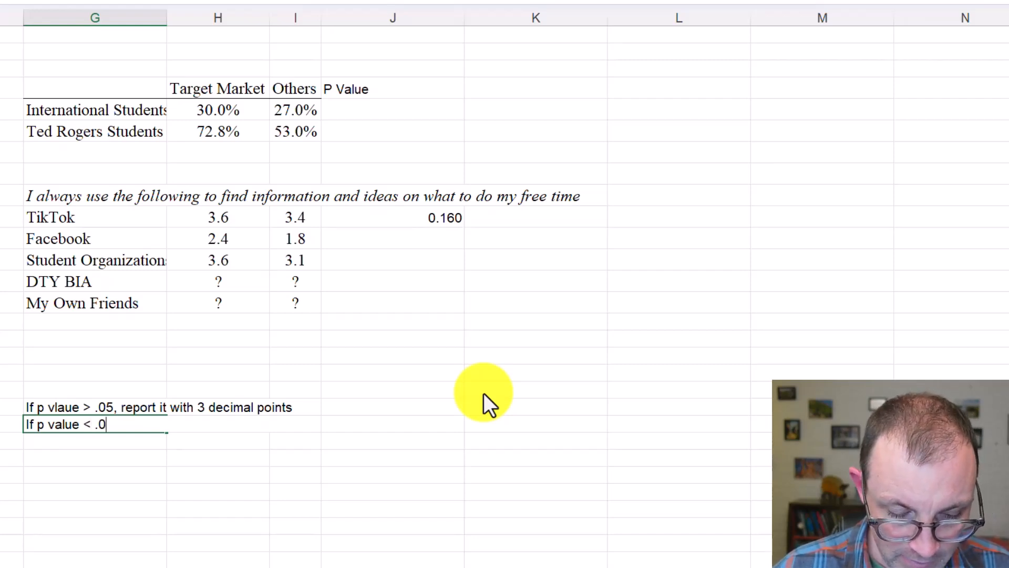
type("5, report ")
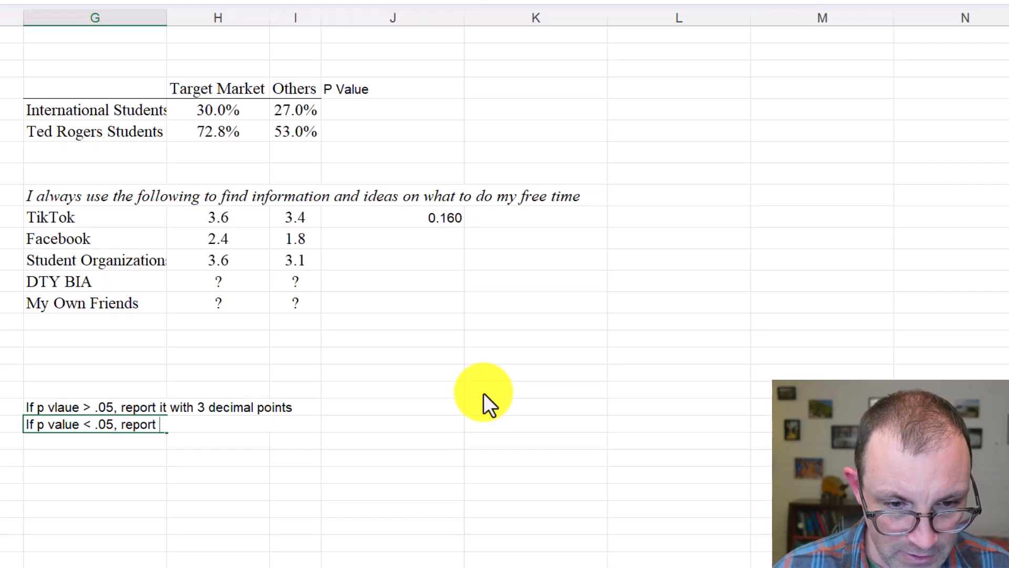
type("it as ")
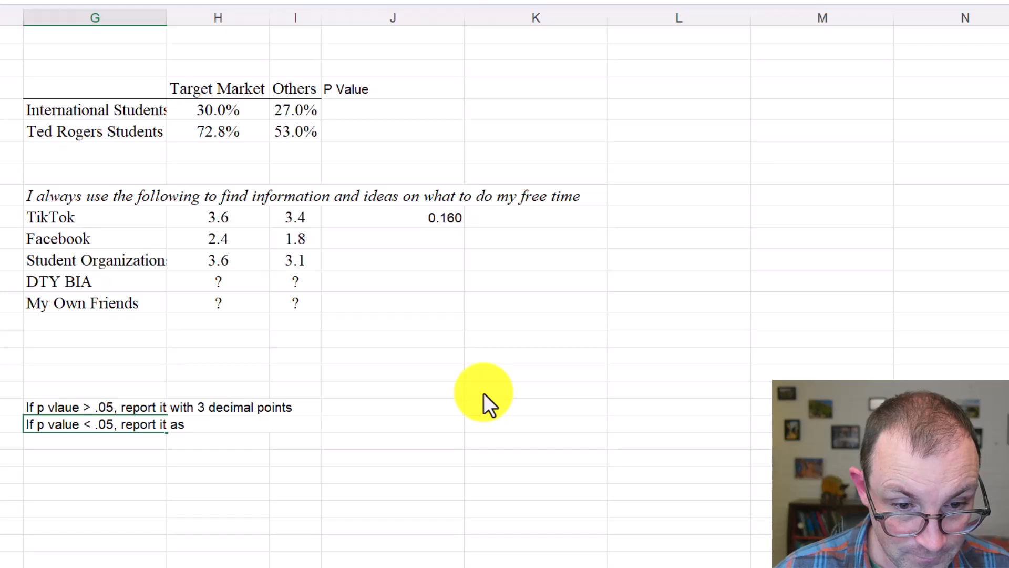
type("<.05")
key("Return")
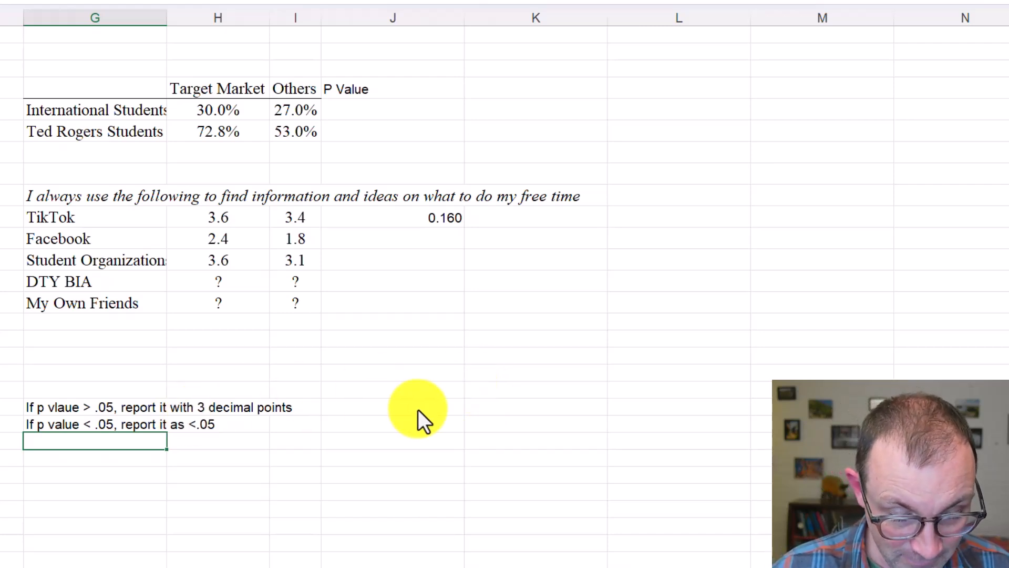
Enter the note "If p value < .01, report is as <.01" in cell G22
type("If p v")
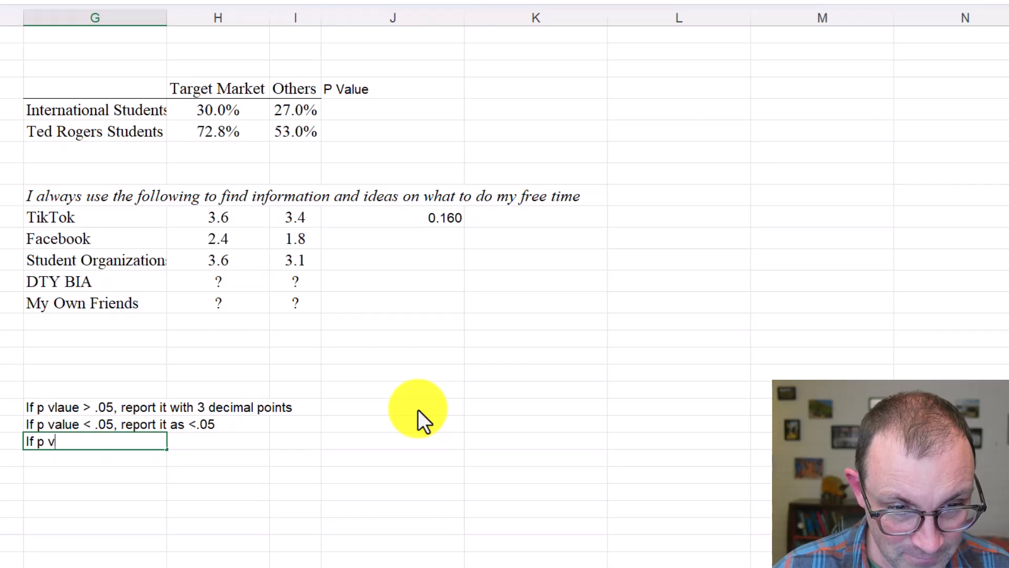
type("alue ")
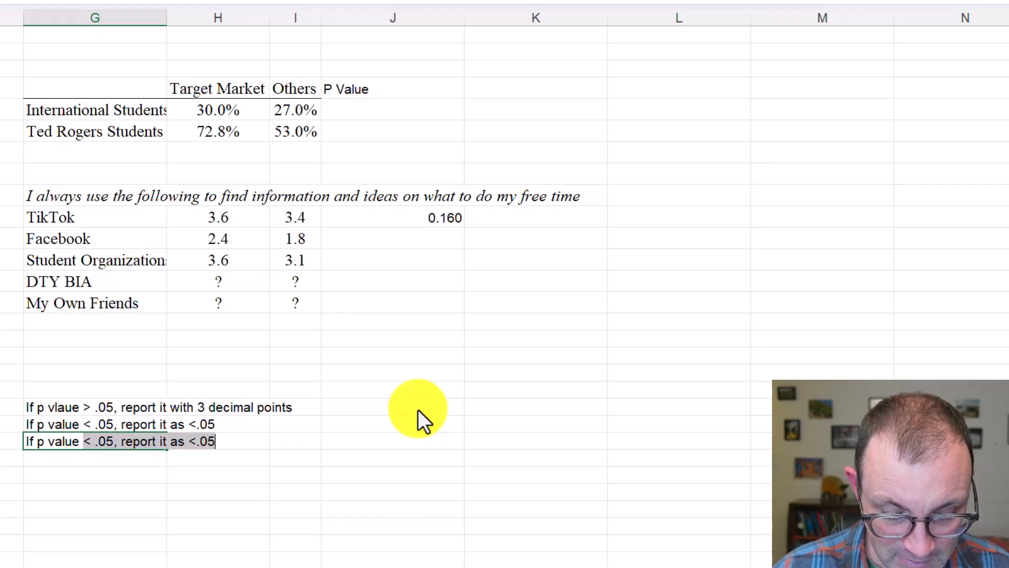
type("< 0")
key("BackSpace")
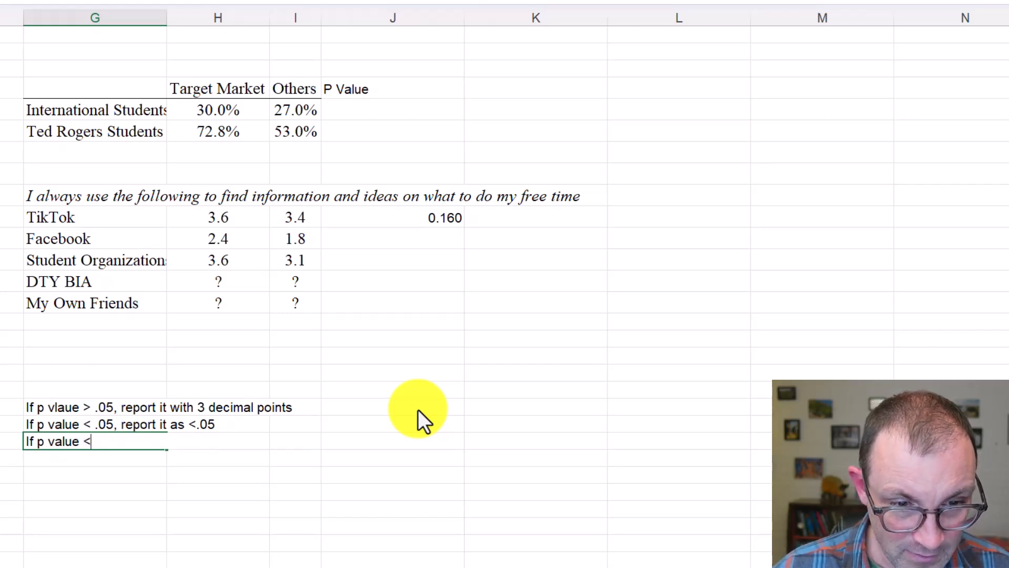
type("0.")
key("BackSpace")
key("BackSpace")
type(".01")
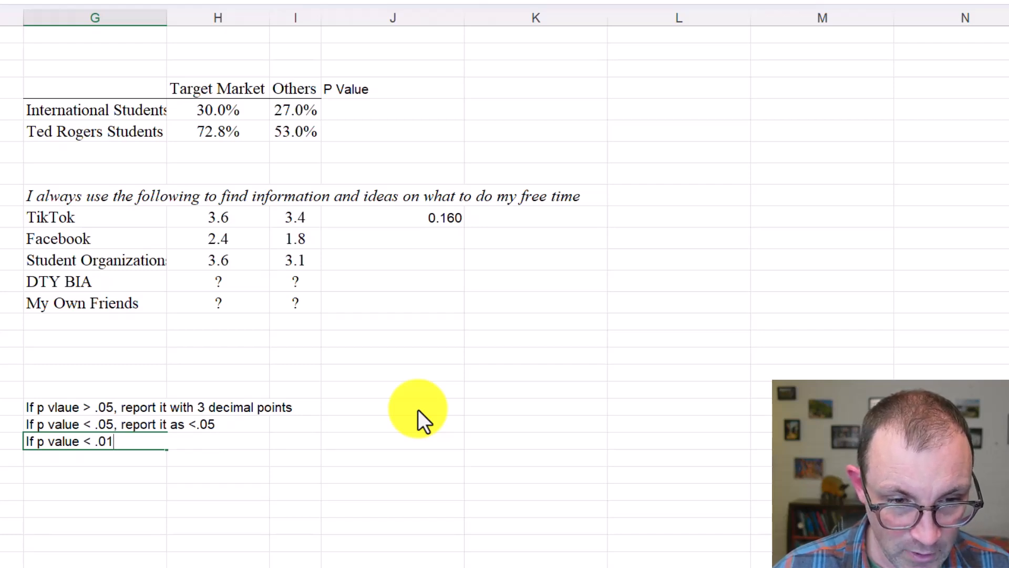
type(", report is as")
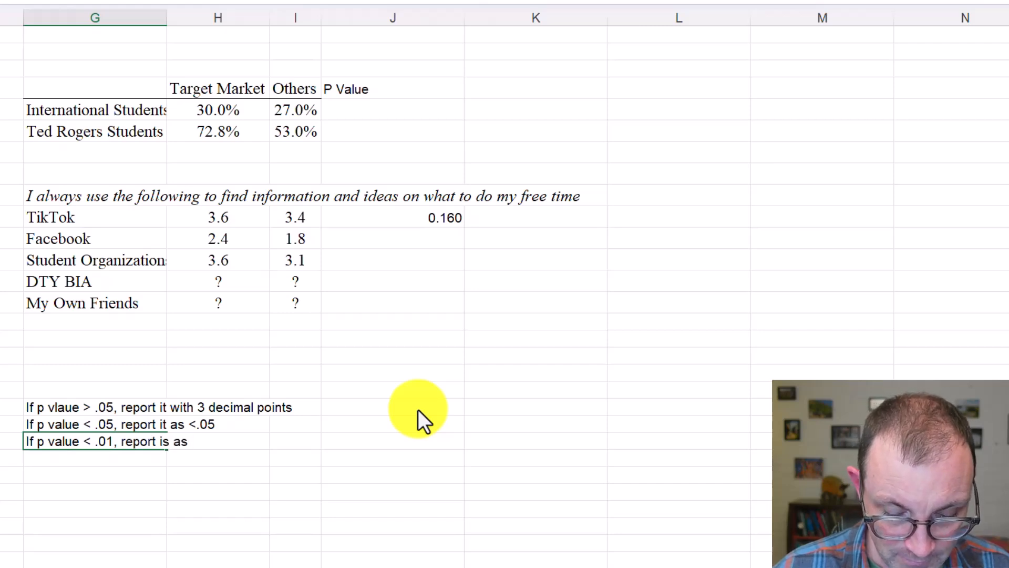
type(" <")
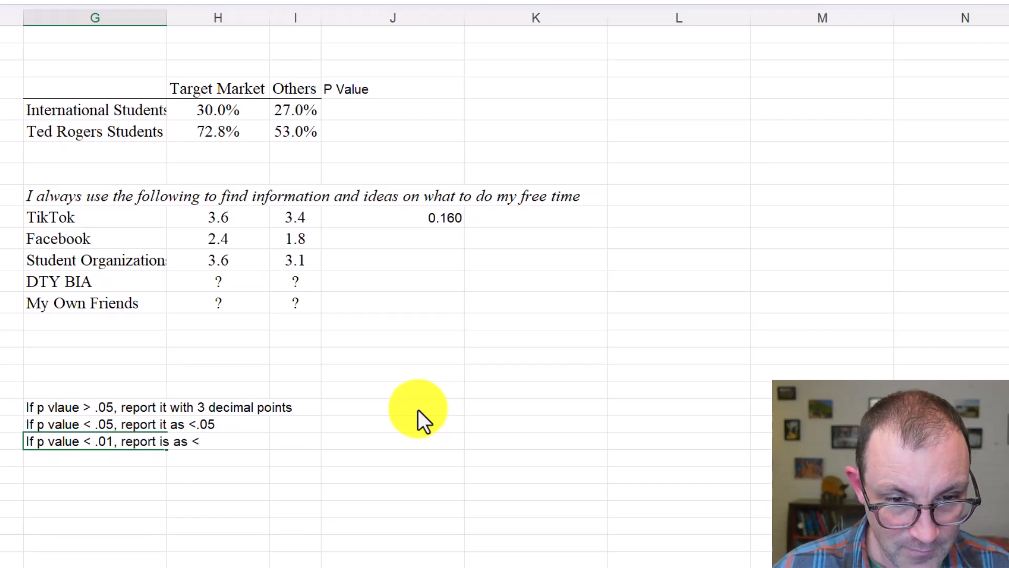
type(".01")
key("Return")
Enter the note "If p values < .001, report it as < .001" in cell G23
type("If")
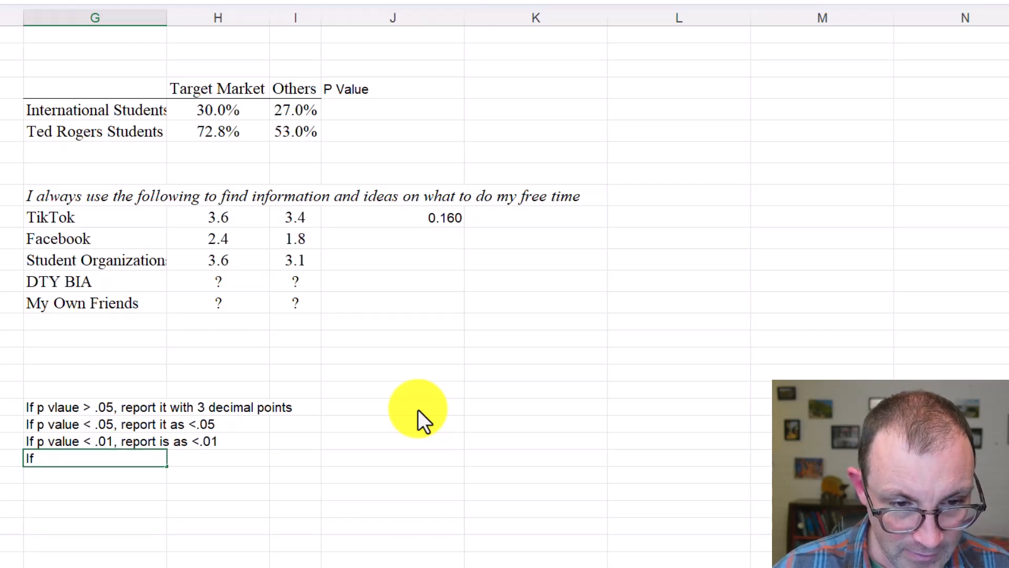
type(" p values")
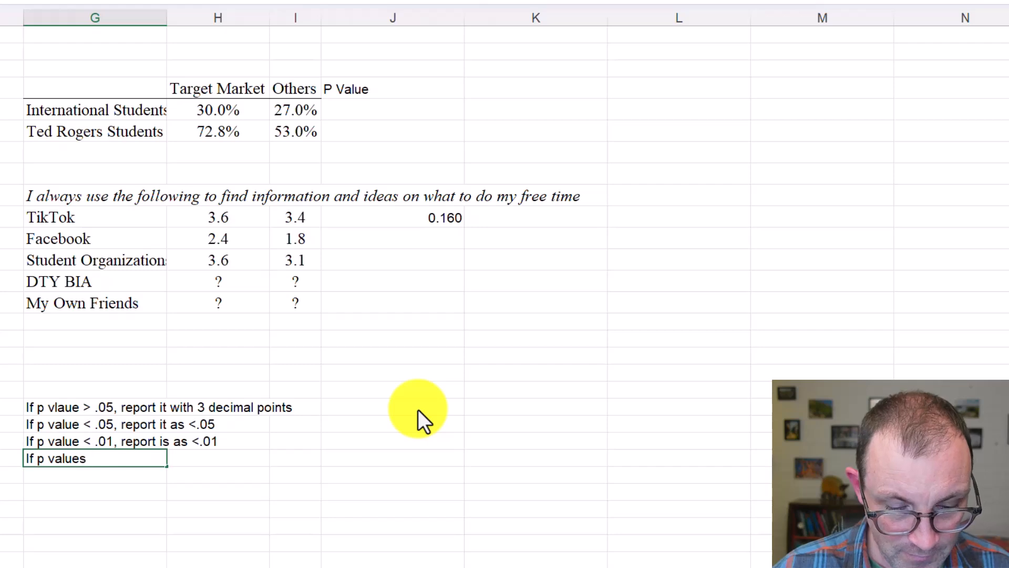
type(" < .")
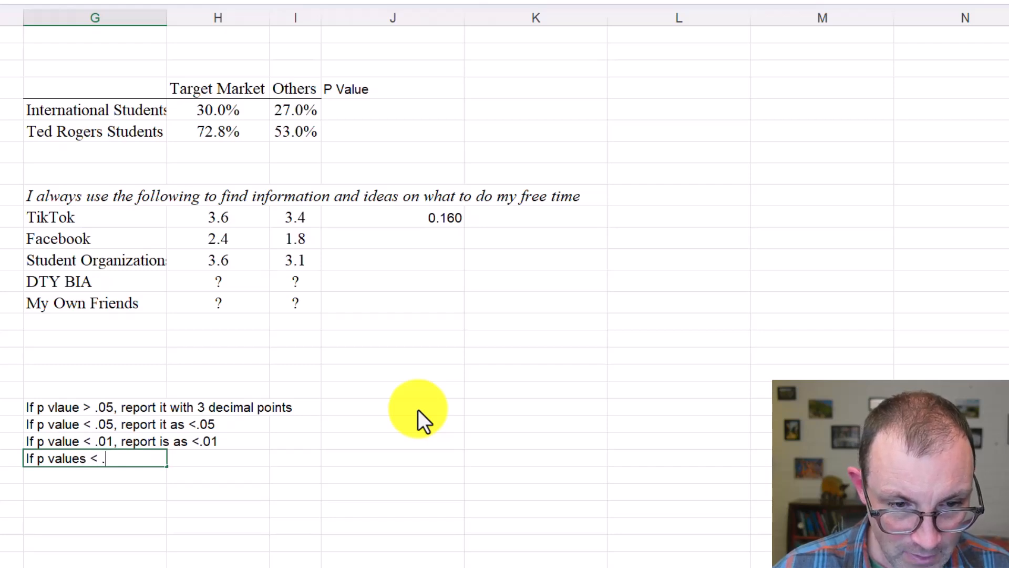
type("001")
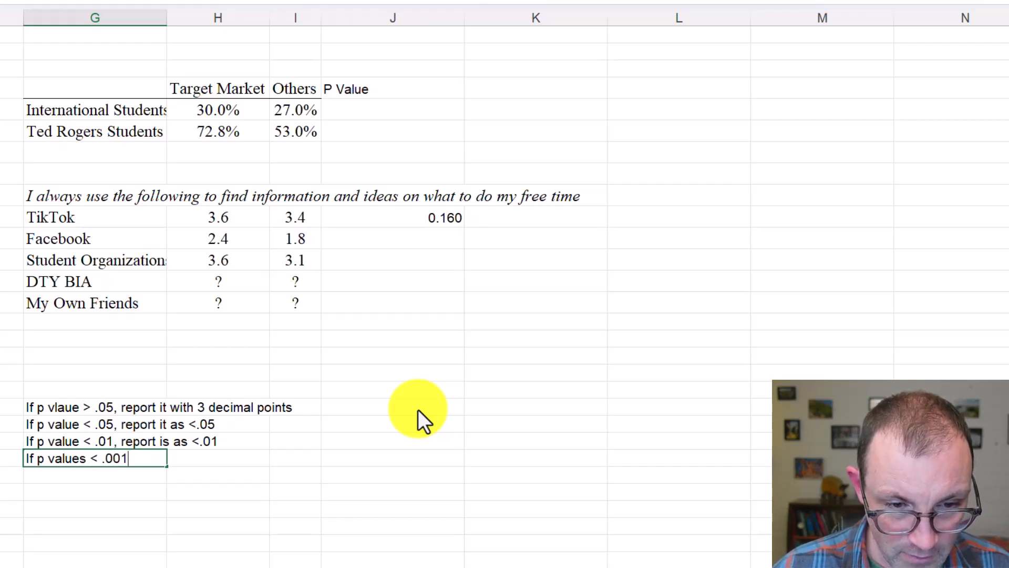
type(", report ")
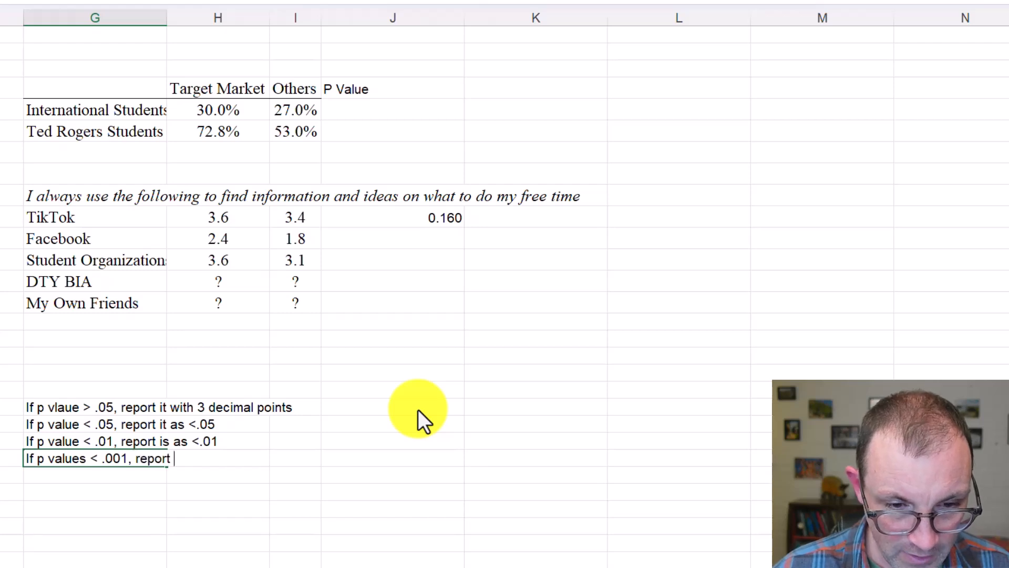
type("it as ")
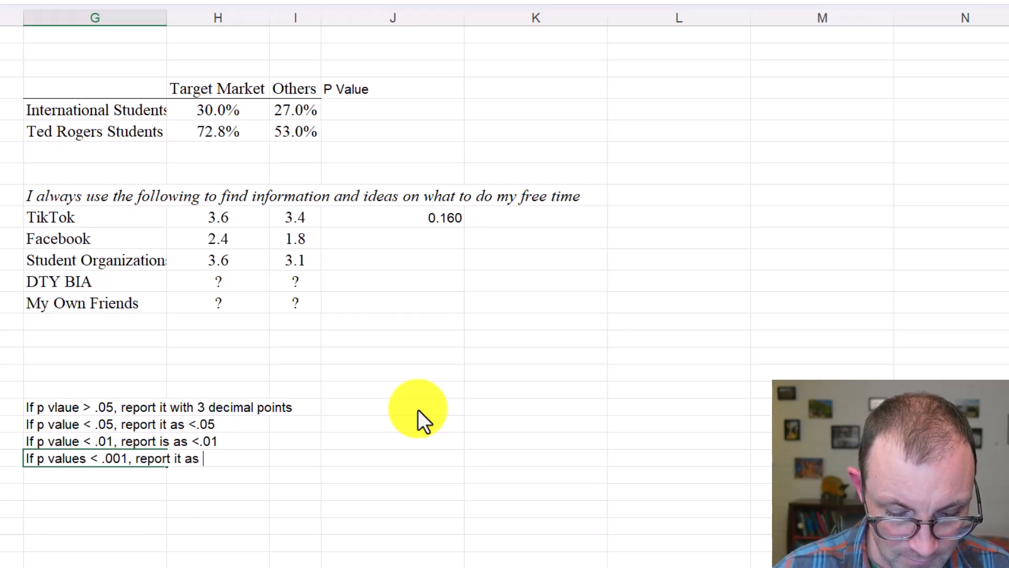
type("< .001")
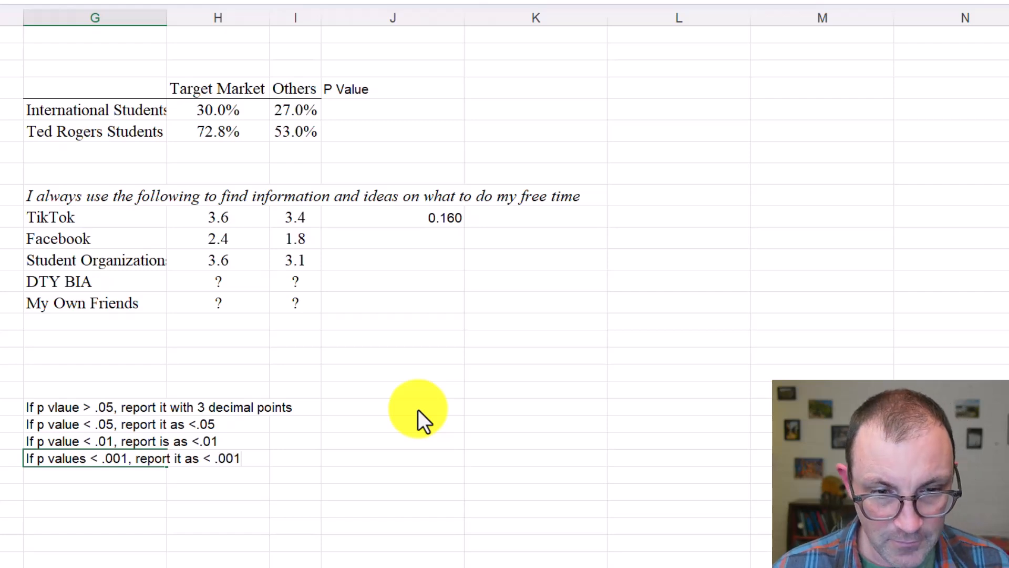
Copy the two-tail P value from the Facebook t-test output into cell G26 below the reporting notes
left_click(418, 409)
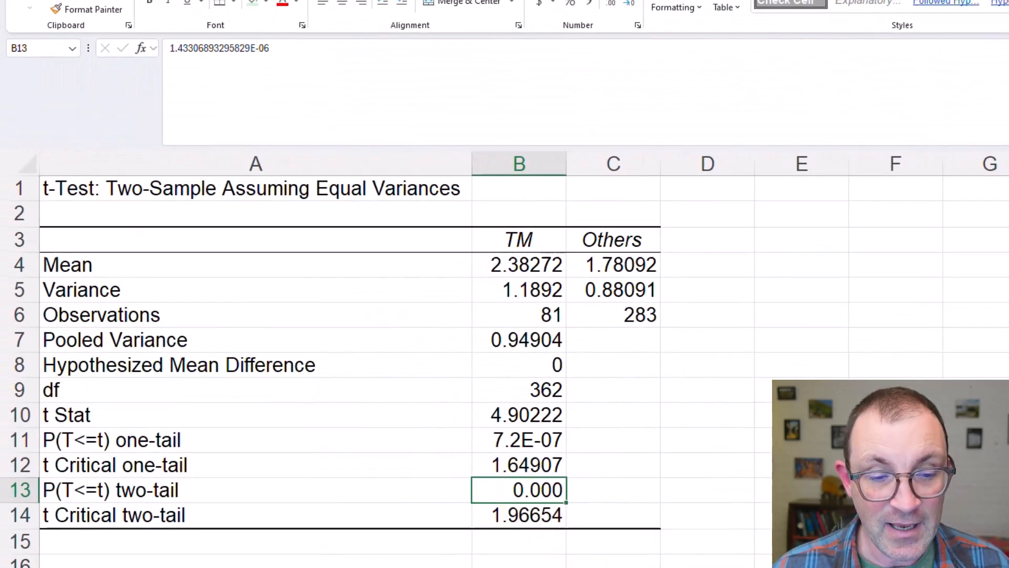
key("ctrl+c")
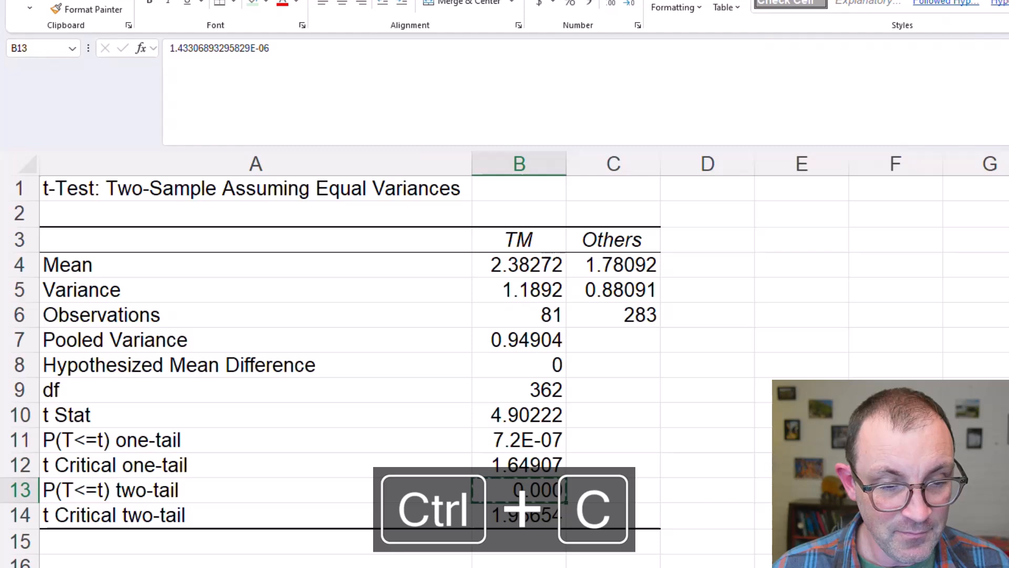
left_click(604, 566)
left_click(147, 491)
key("ctrl+v")
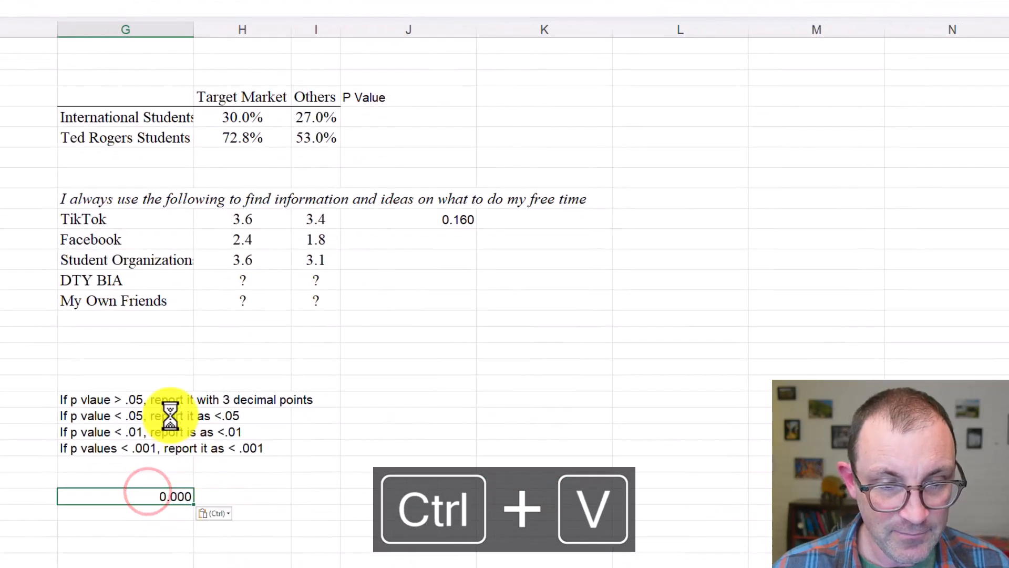
Check the pasted P value against the four reporting rules and enter <.001 as the P value in the Facebook row
left_click(166, 400)
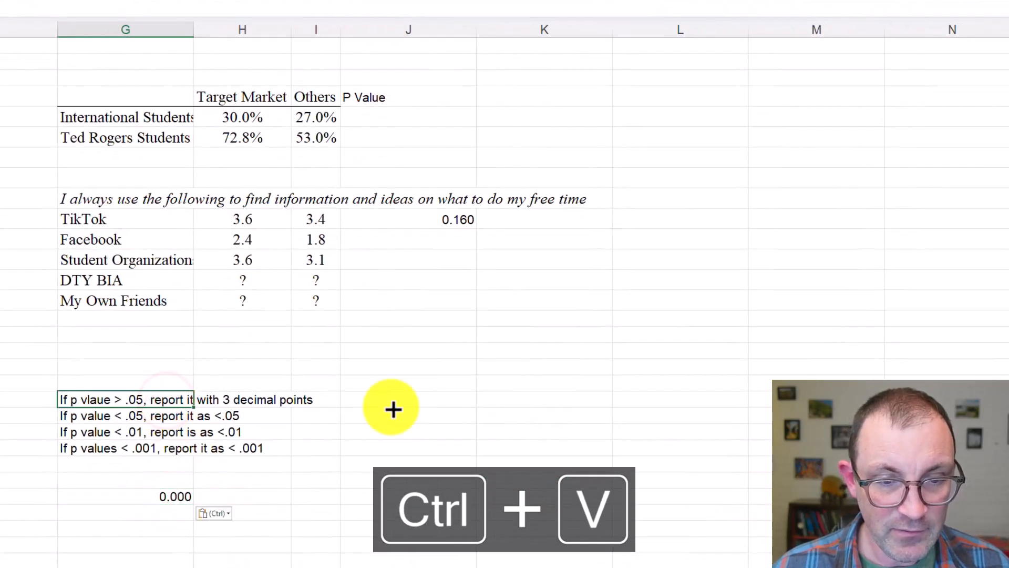
left_click(165, 419)
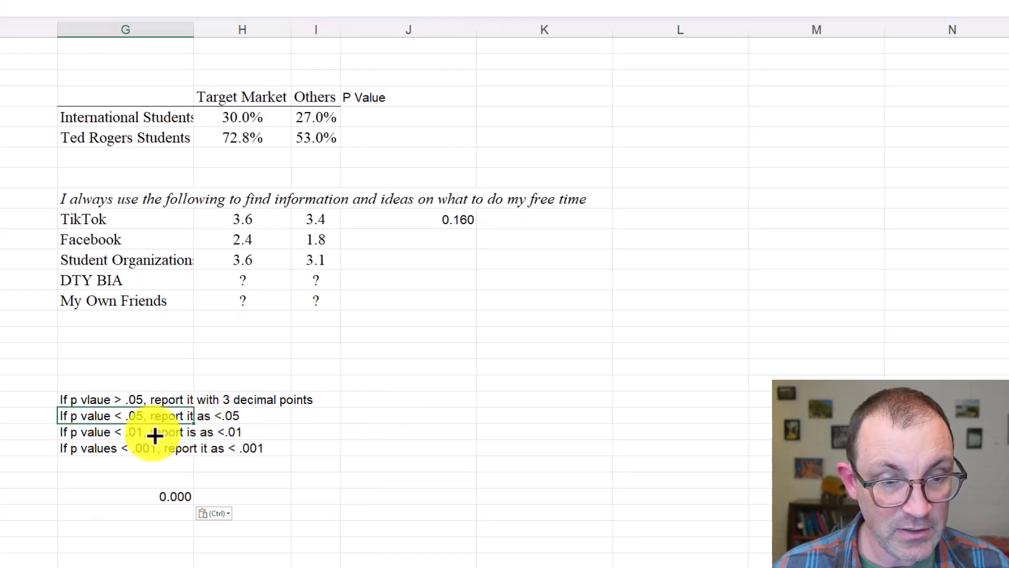
left_click(154, 434)
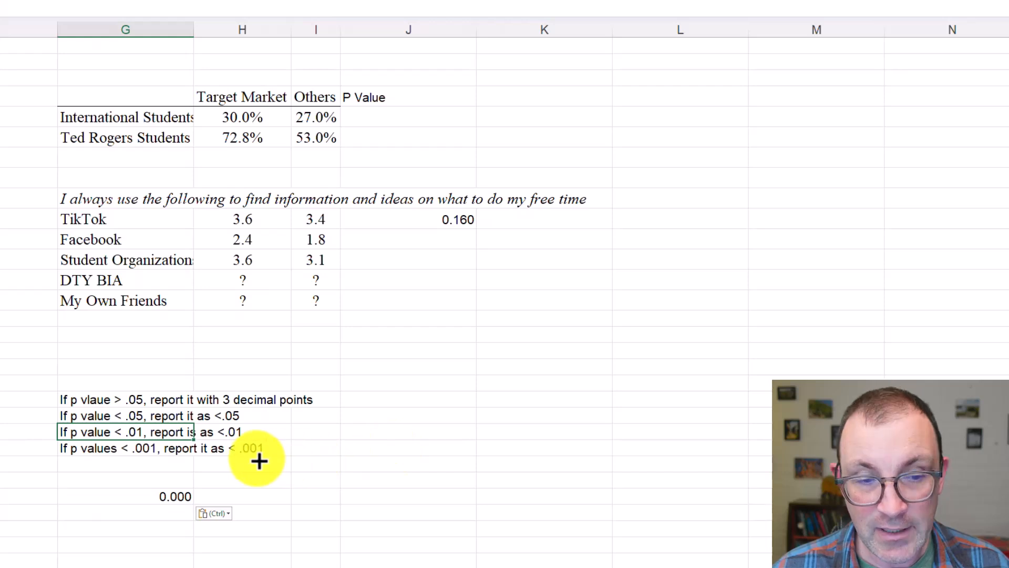
left_click(163, 449)
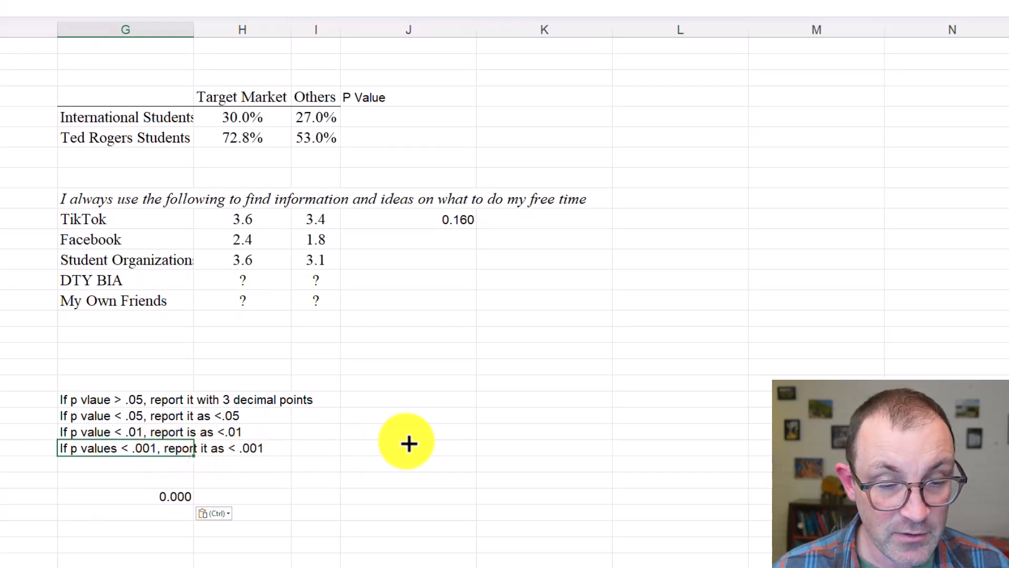
left_click(441, 242)
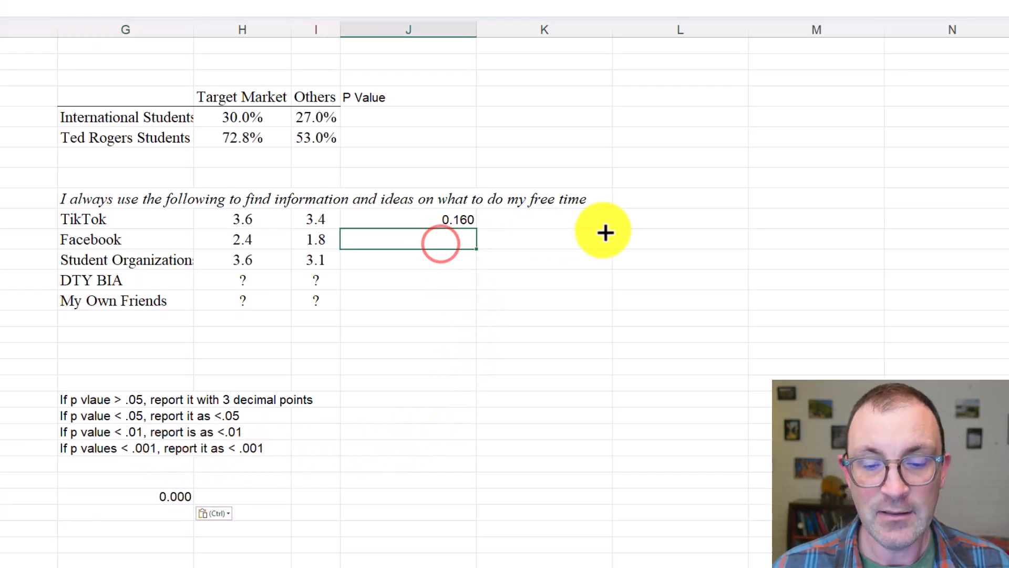
type("<.001")
key("Return")
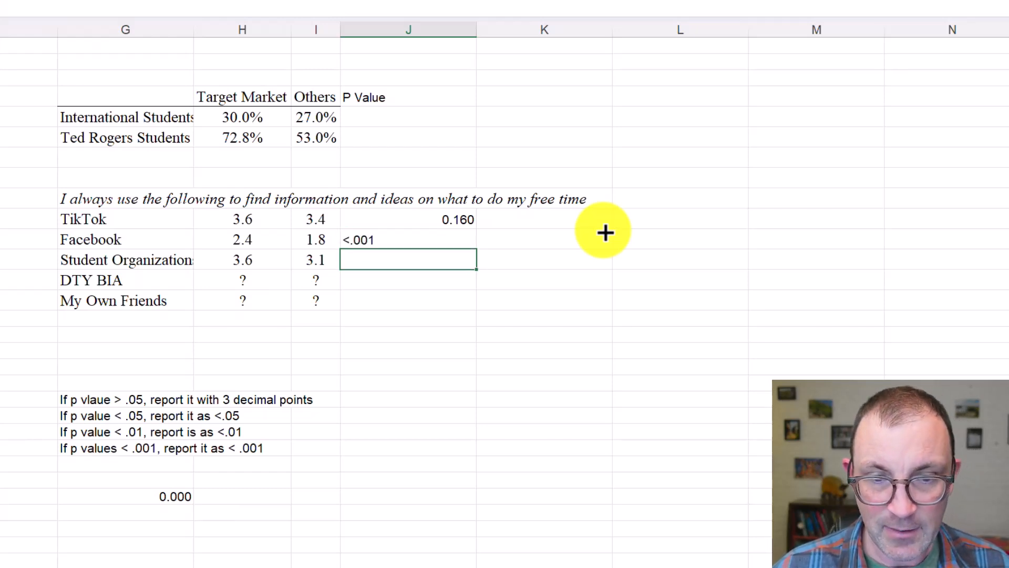
Format the P value cells from TikTok to My Own Friends as right-aligned Times New Roman, size 12
left_click(456, 236)
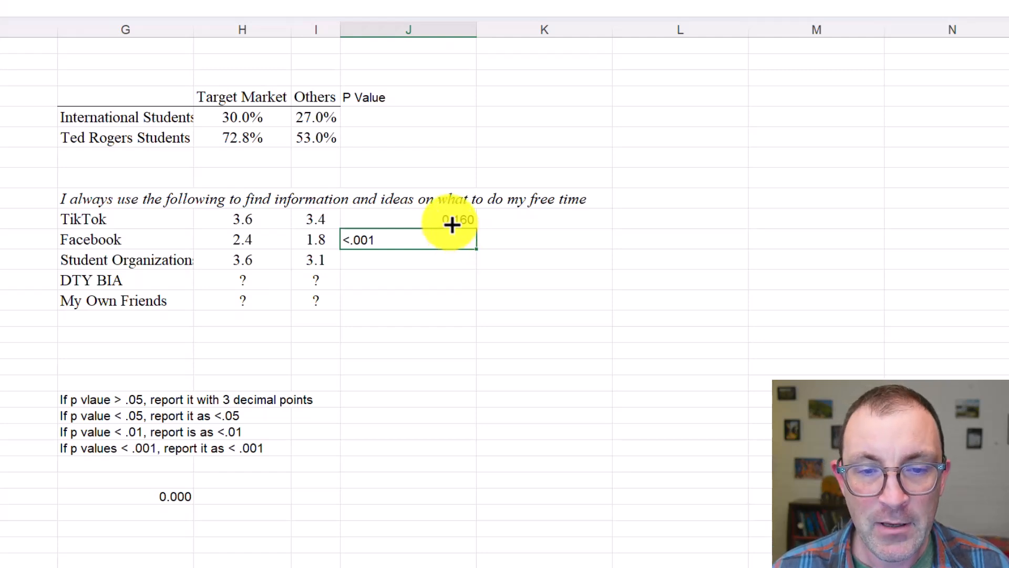
left_click_drag(450, 221, 435, 302)
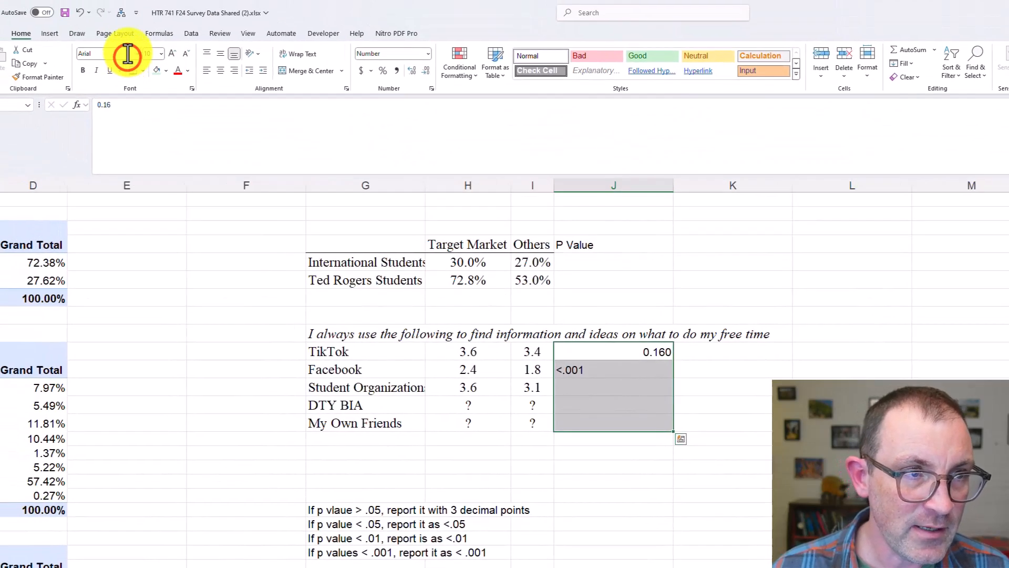
left_click(128, 52)
type("Times New Roman")
key("Tab")
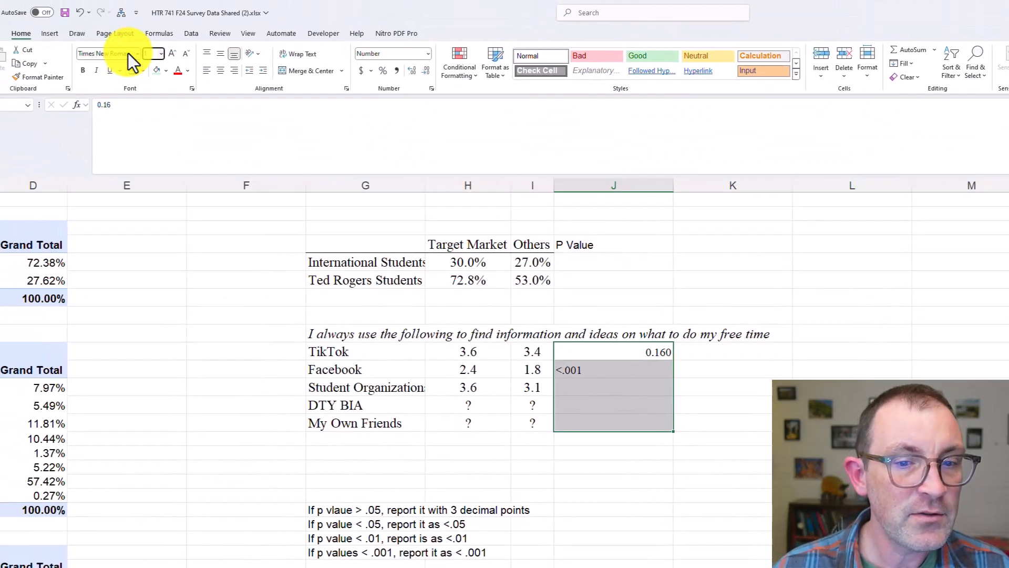
type("12")
key("Return")
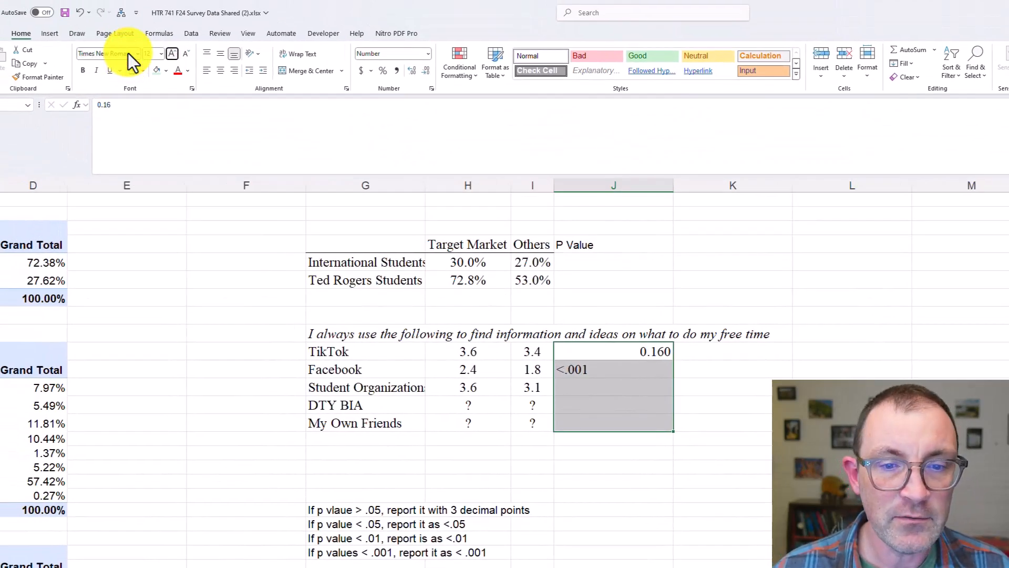
left_click(234, 69)
Copy the formatting of the Others header onto the P Value header
left_click(635, 327)
left_click(619, 247)
left_click(532, 239)
left_click(38, 77)
left_click(628, 247)
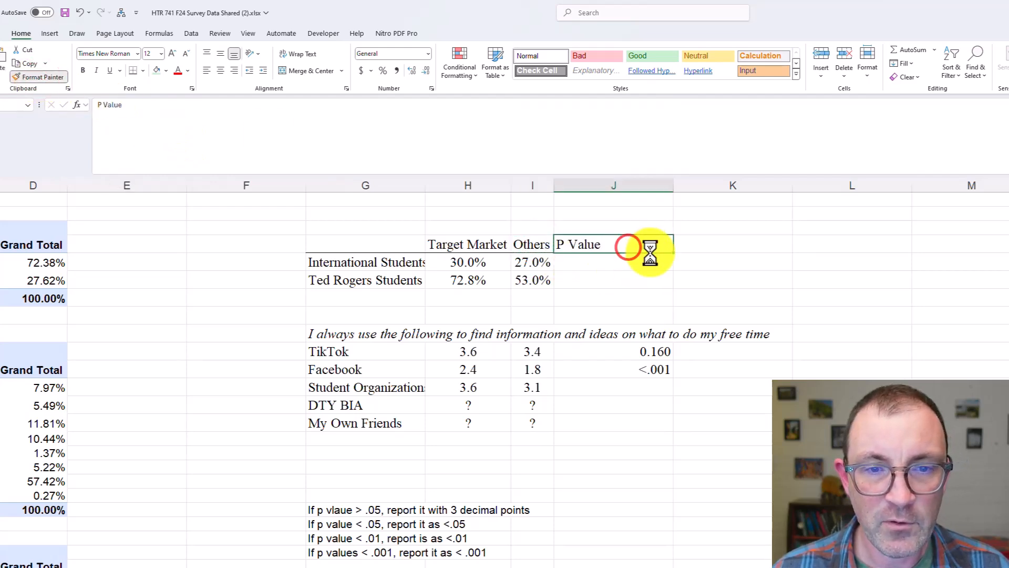
left_click(566, 279)
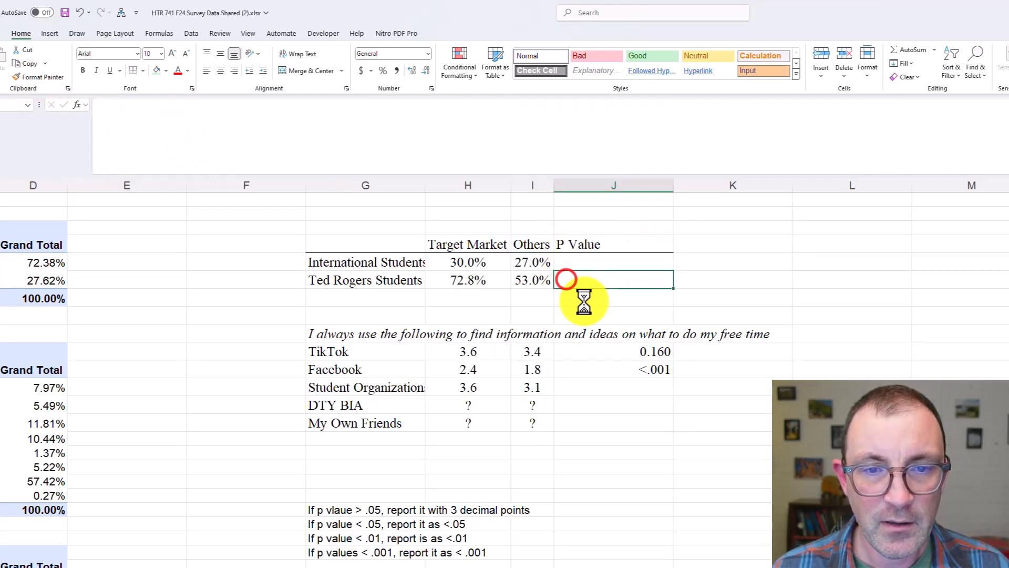
Compare the table's averages and percentages with the test-selection slide in PowerPoint, checking which test a categorical dependent variable needs
left_click_drag(482, 355, 531, 390)
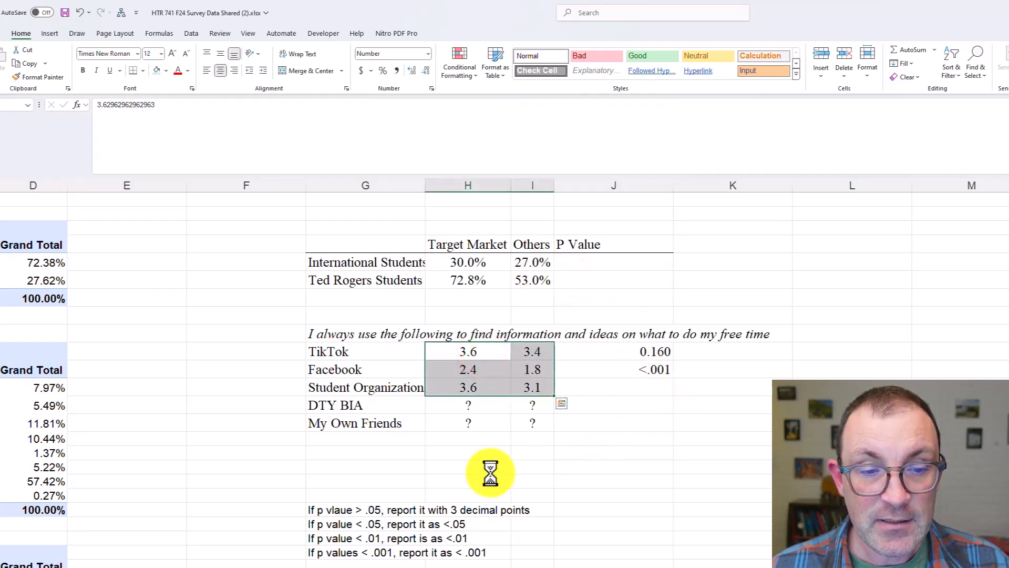
left_click_drag(394, 262, 529, 265)
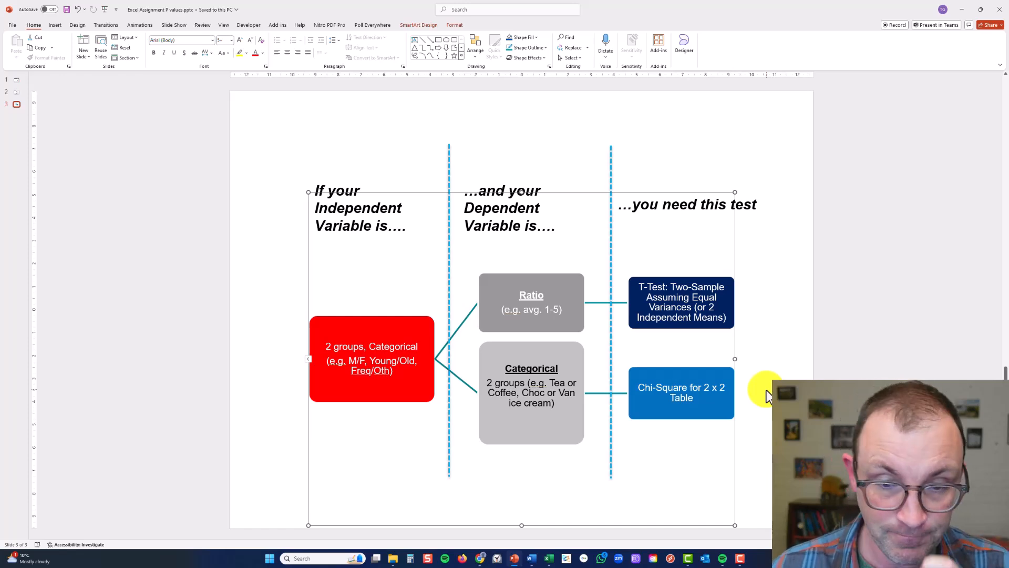
left_click(358, 260)
left_click(354, 161)
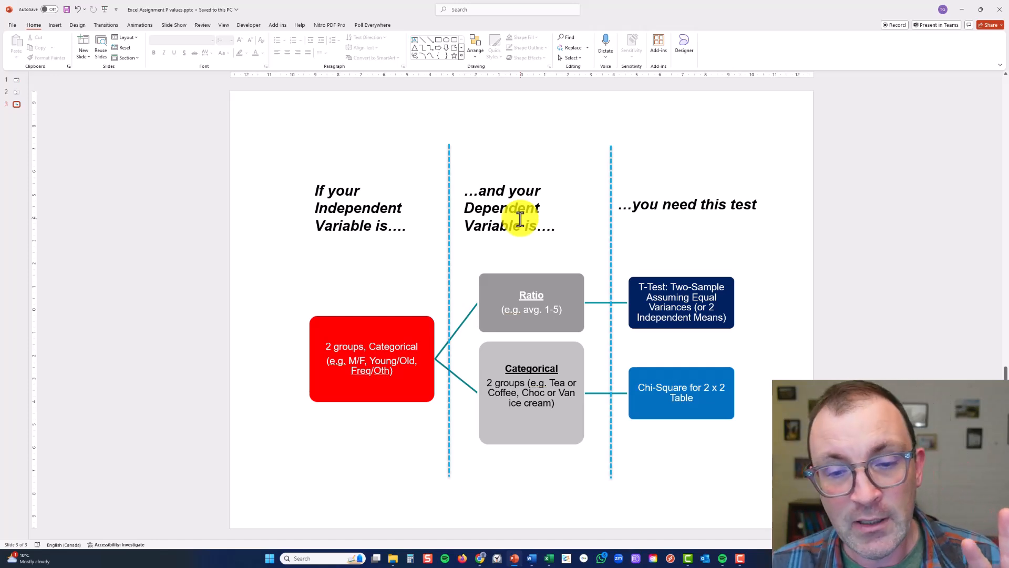
left_click(527, 385)
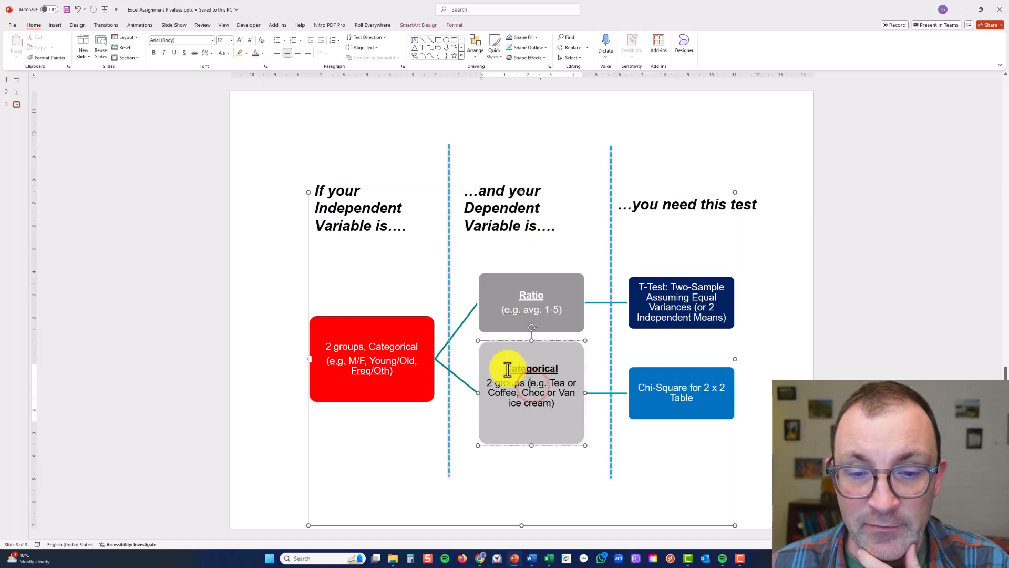
left_click_drag(508, 368, 555, 401)
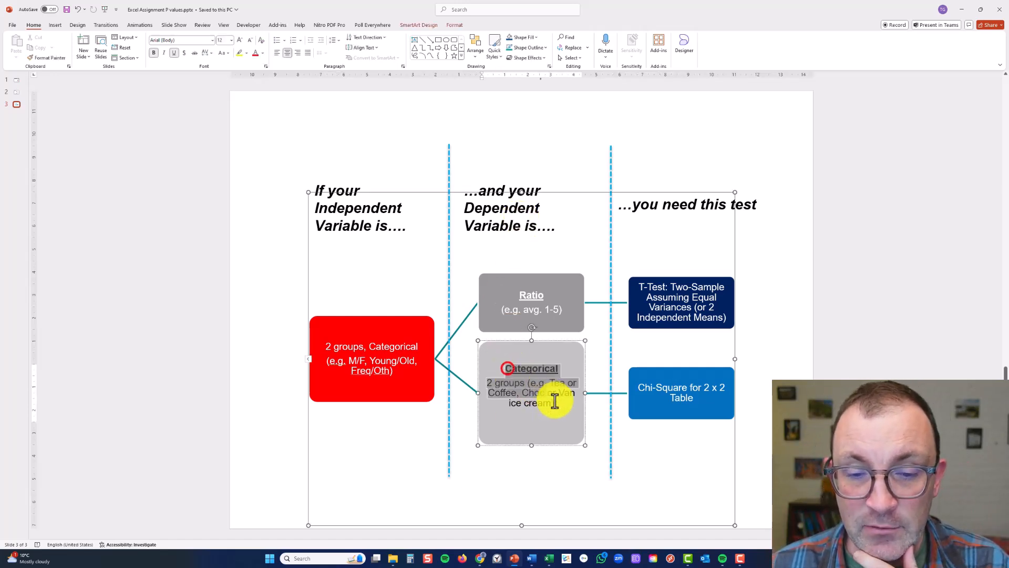
left_click(677, 411)
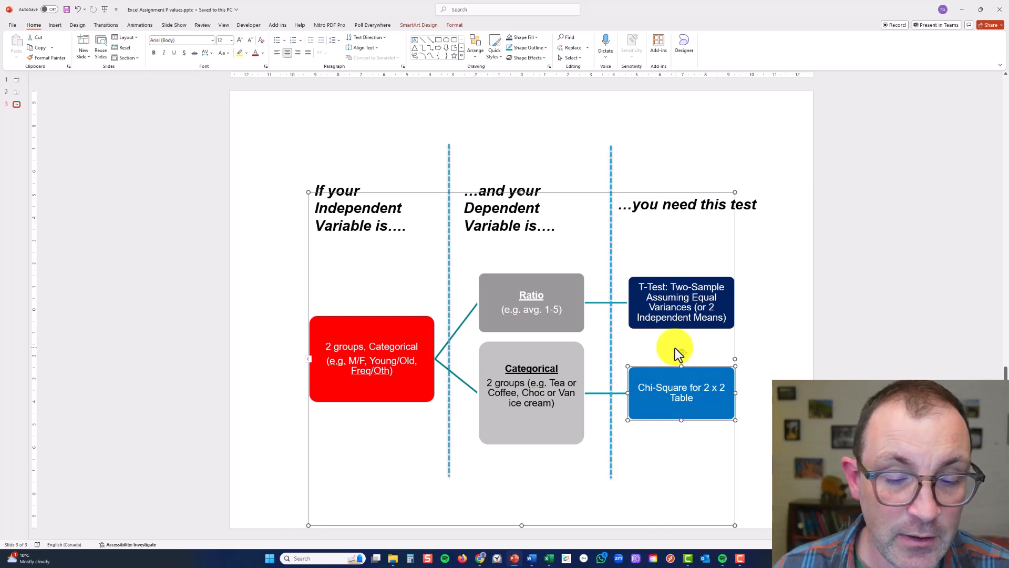
Switch to the HTR 741 F24 survey workbook in Excel and open the Chi Sq example sheet
left_click(549, 558)
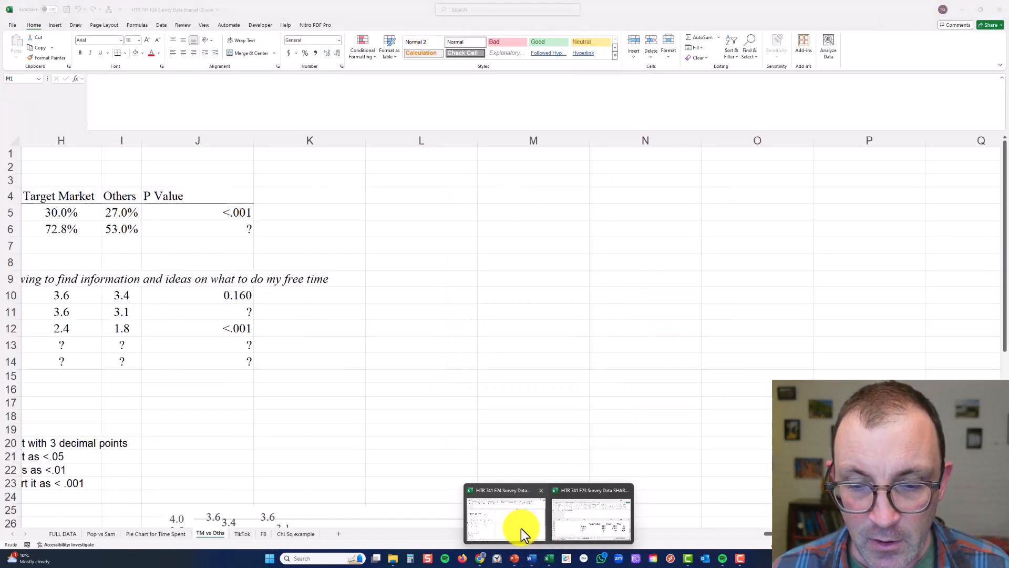
left_click(522, 528)
left_click(530, 482)
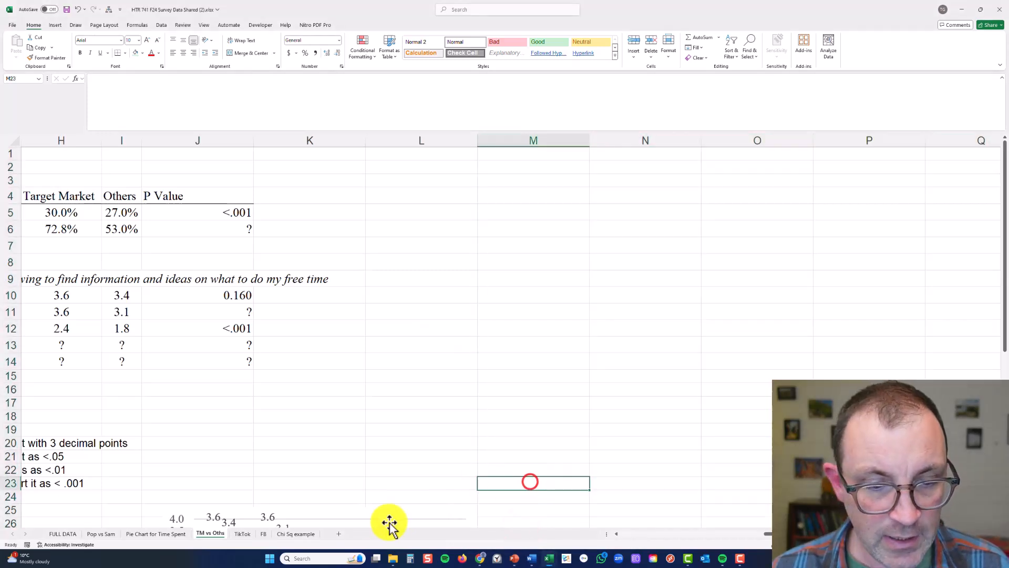
left_click(296, 534)
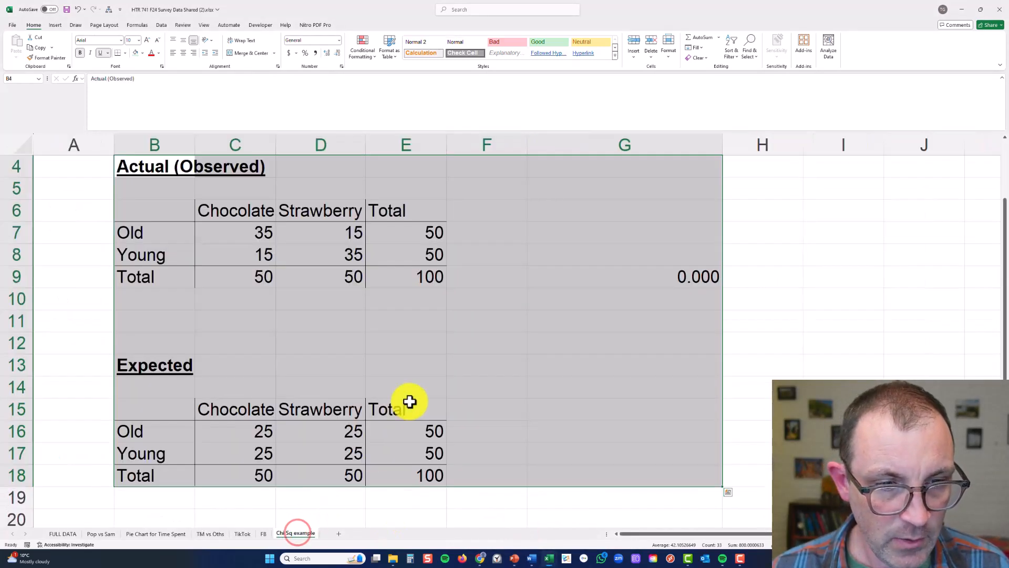
Clear the four Chocolate and Strawberry counts for Old and Young in both the Actual (Observed) and Expected tables
left_click(475, 338)
left_click_drag(261, 231, 309, 248)
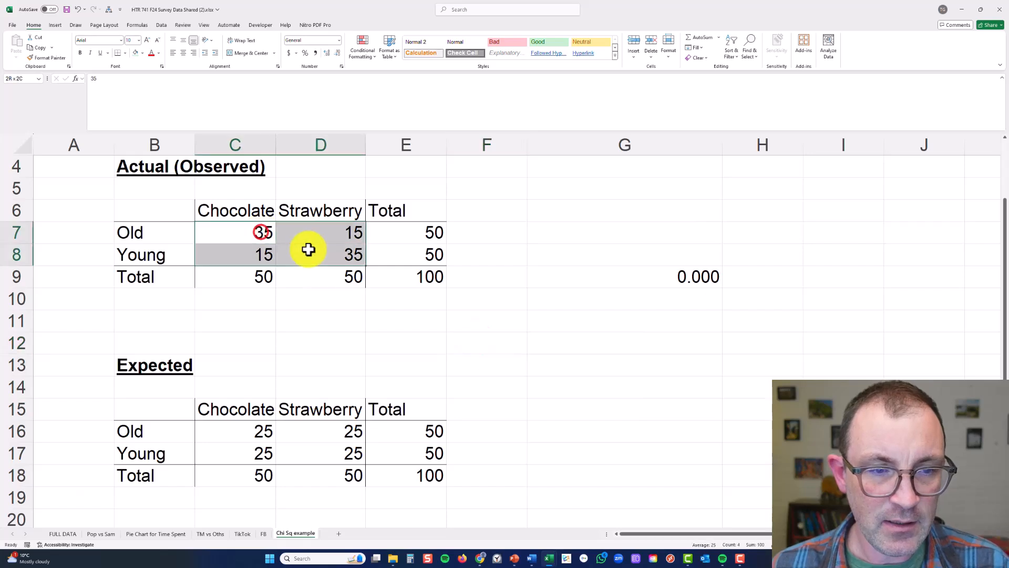
key("Delete")
left_click_drag(260, 428, 315, 451)
key("Delete")
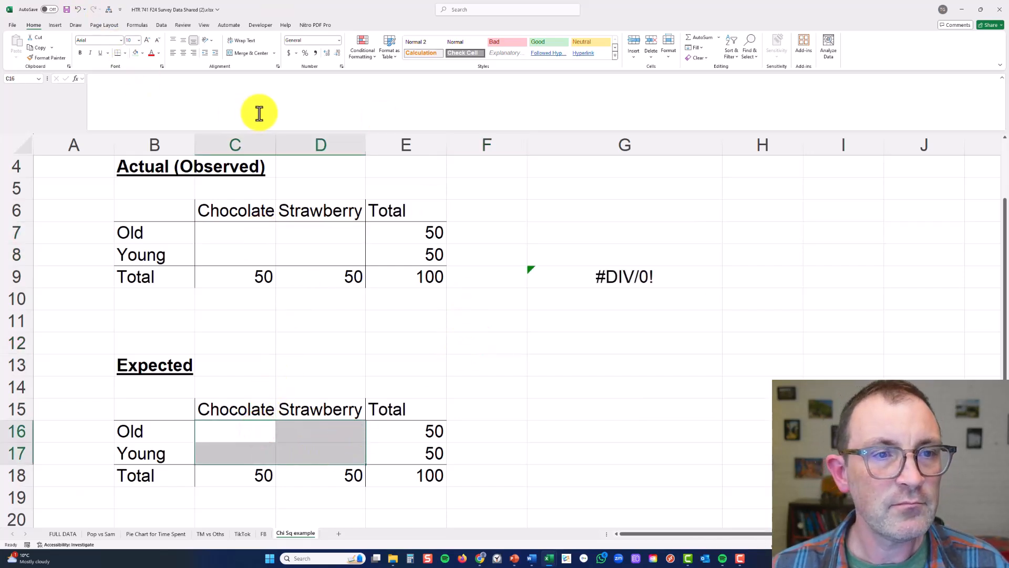
Examine the grand total, the Old row total and the Chocolate and Strawberry column totals in the Expected table
left_click(378, 330)
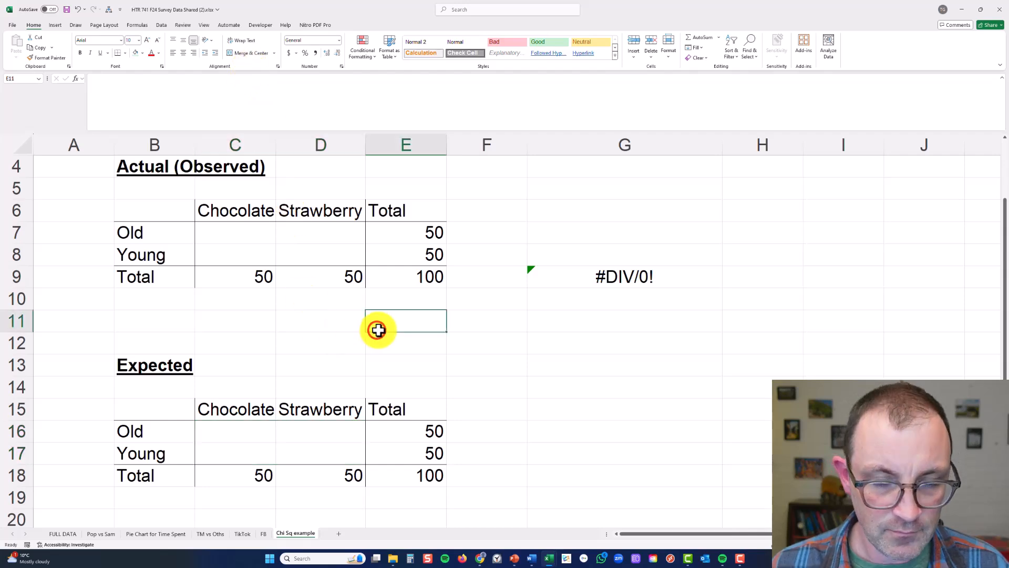
key("ctrl+m")
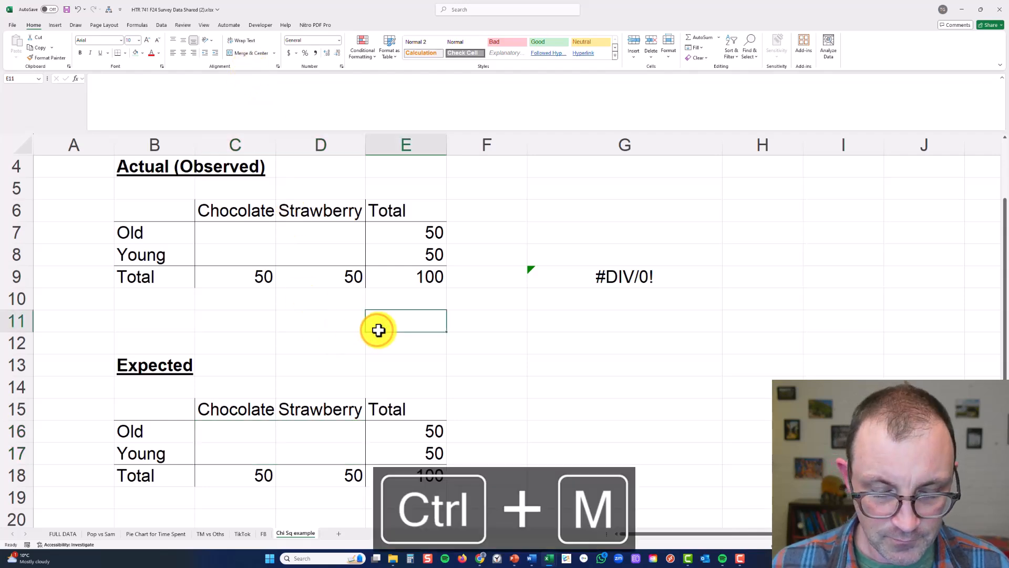
left_click(607, 379)
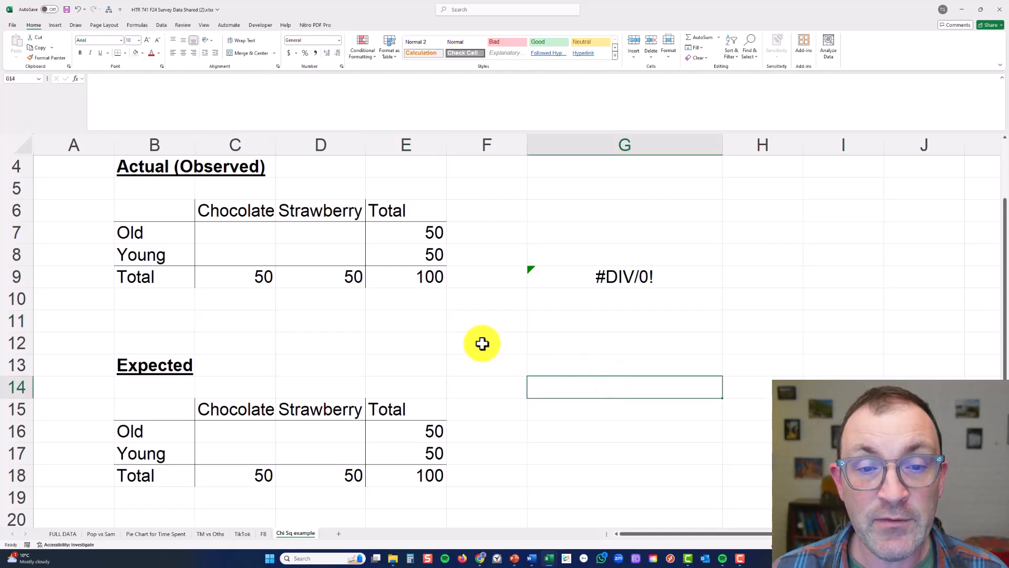
left_click(432, 478)
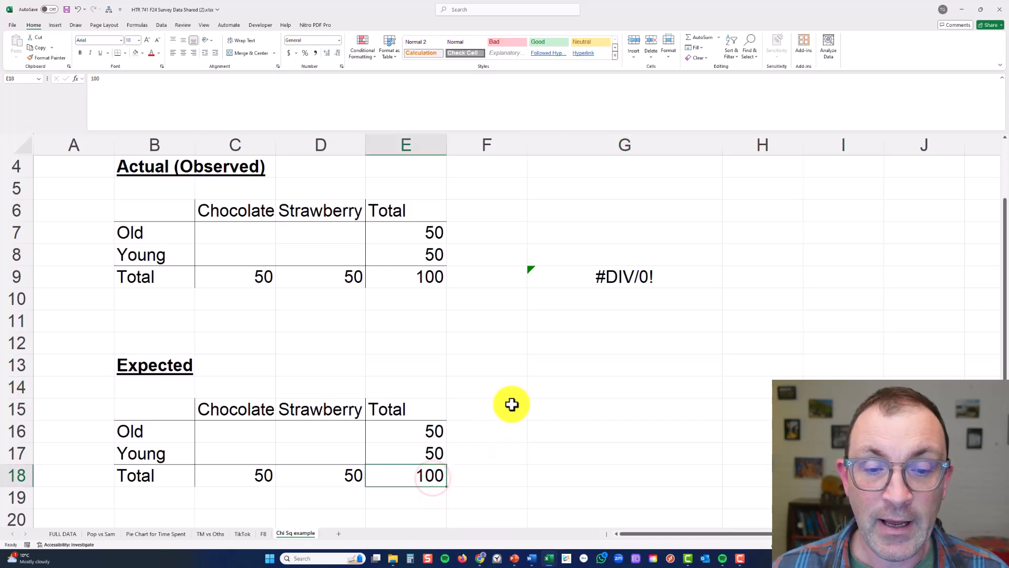
left_click(421, 433)
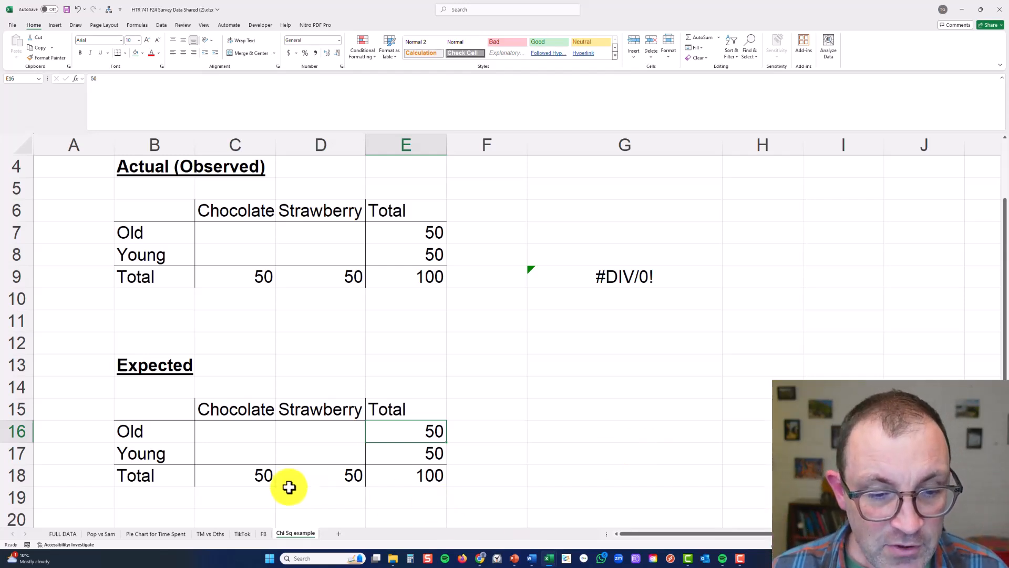
left_click_drag(252, 480, 297, 477)
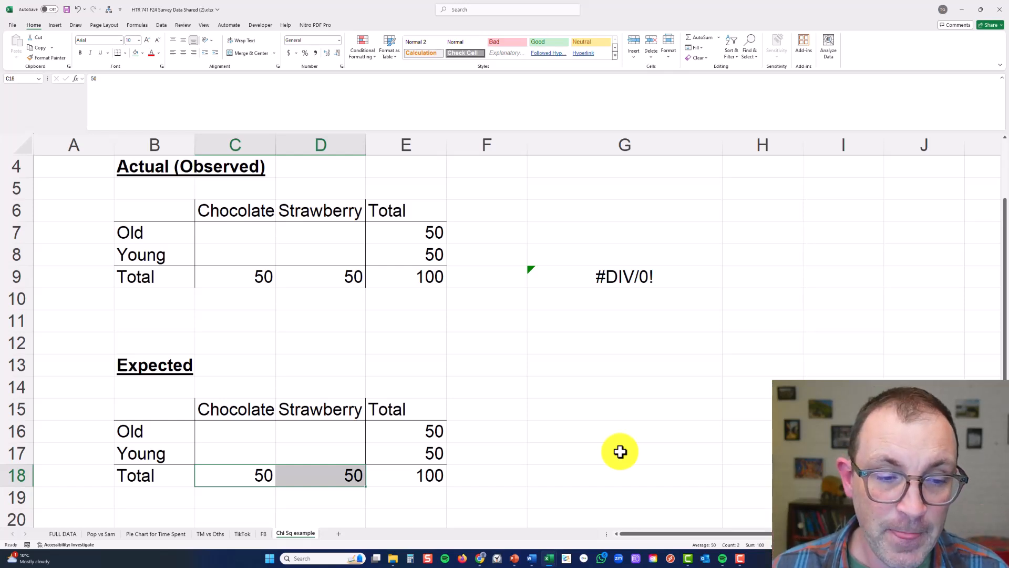
Enter expected counts of 25 for Chocolate and 25 for Strawberry in the Old row of the Expected table
left_click_drag(273, 434, 296, 446)
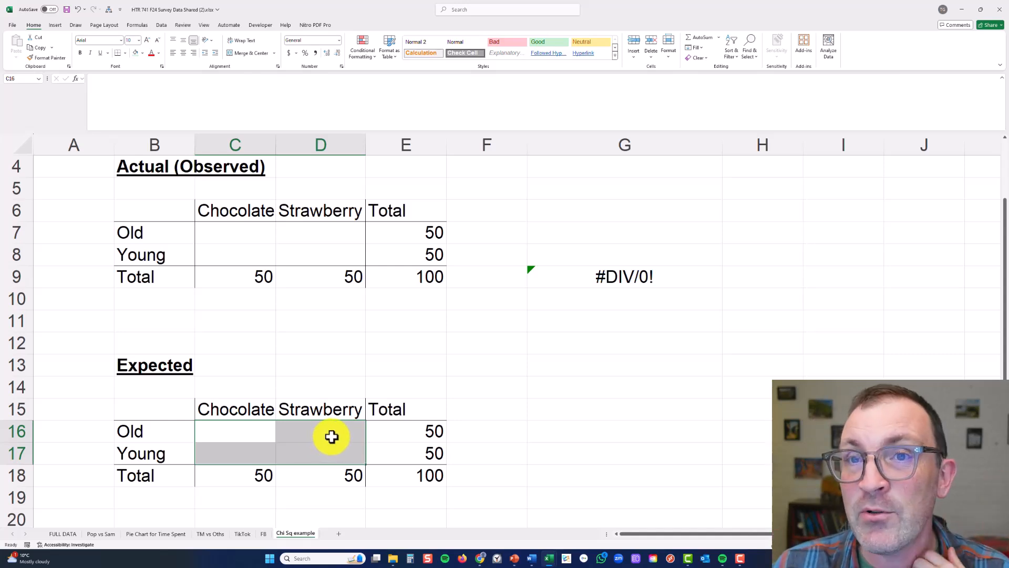
key("Left")
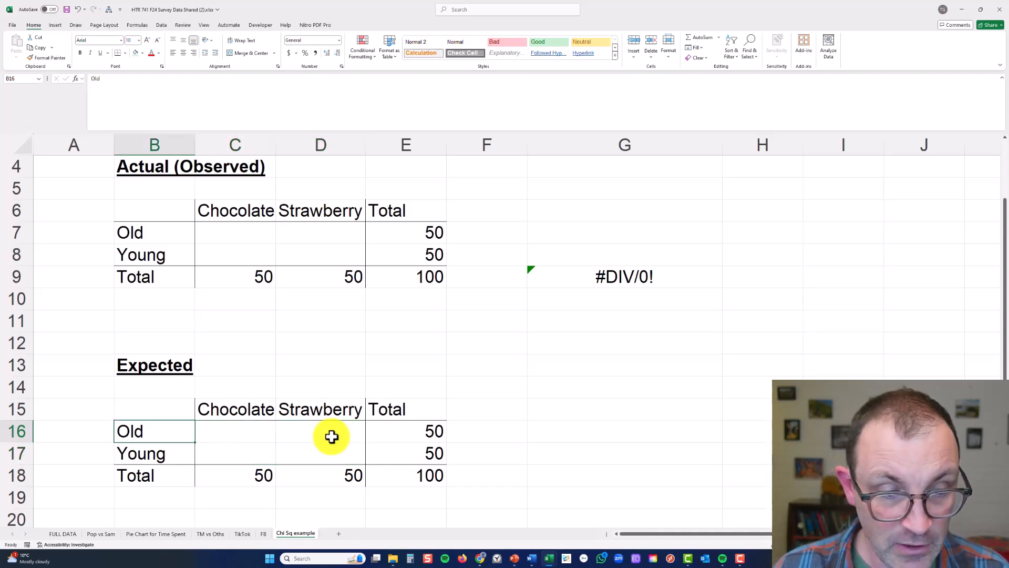
key("Right")
type("25")
key("Tab")
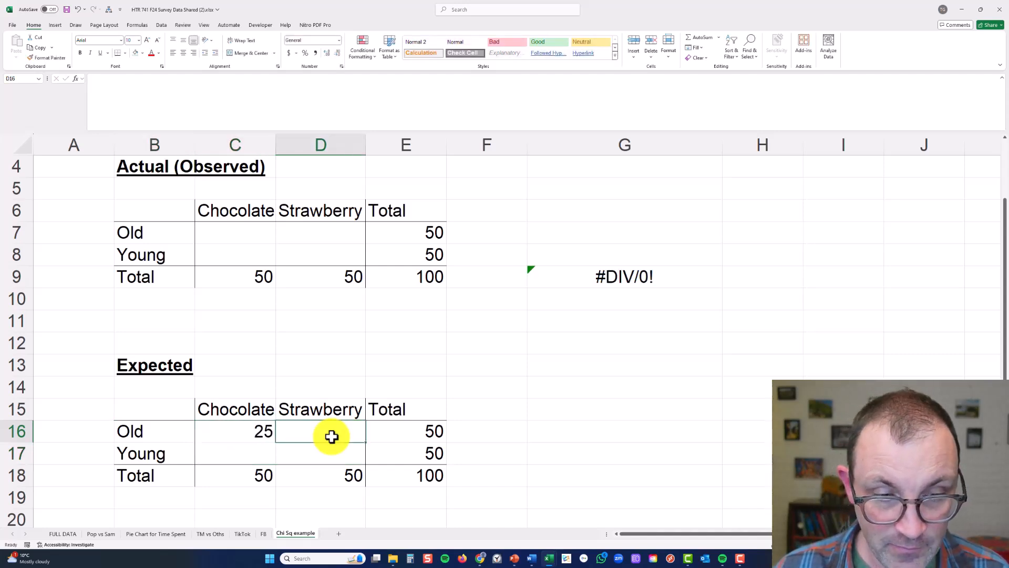
type("25")
key("Return")
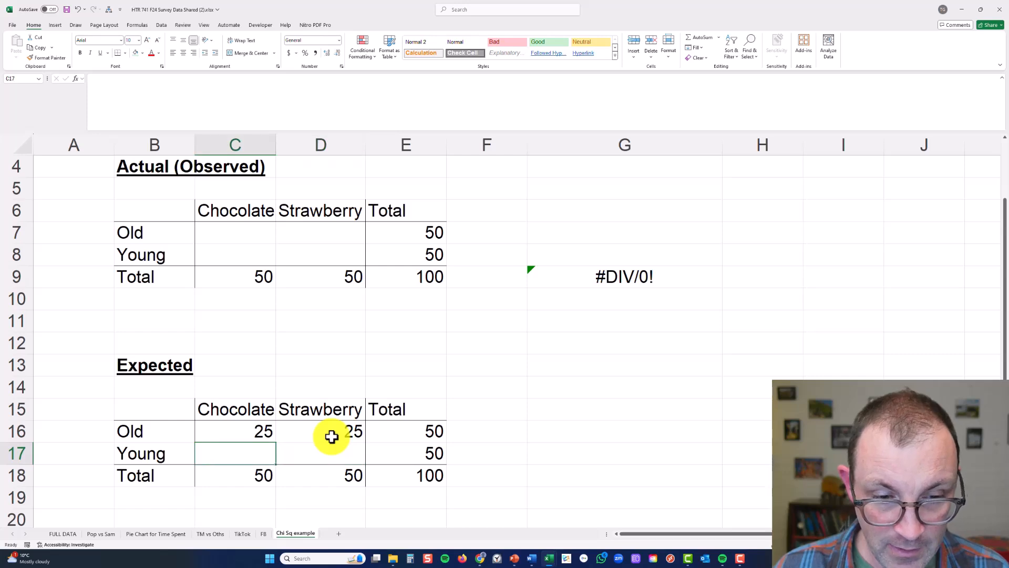
Enter expected counts of 25 for Chocolate and 25 for Strawberry in the Young row, keeping the row total intact
type("25")
key("Tab")
key("Tab")
type("25")
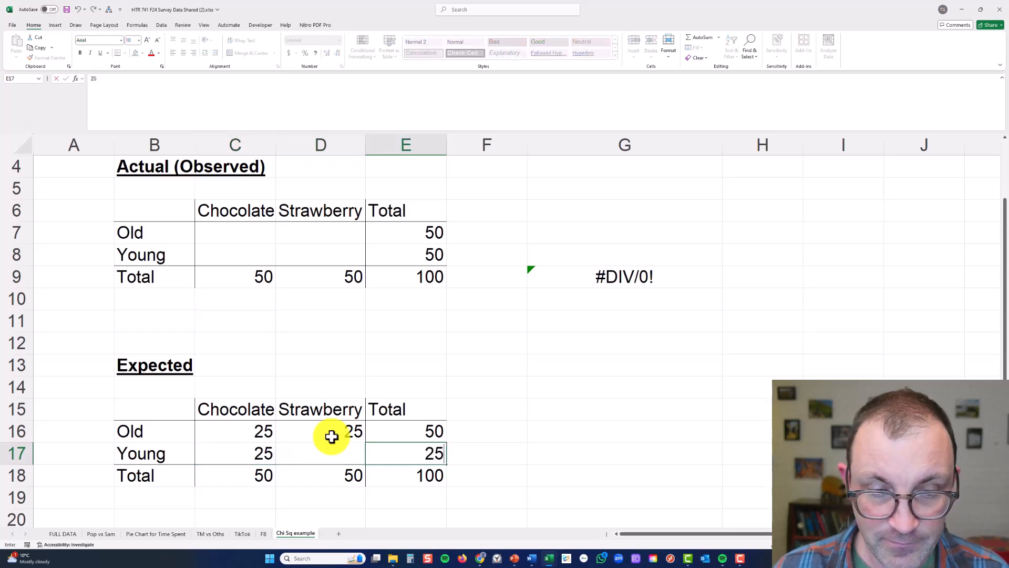
key("ctrl+x")
key("ctrl+z")
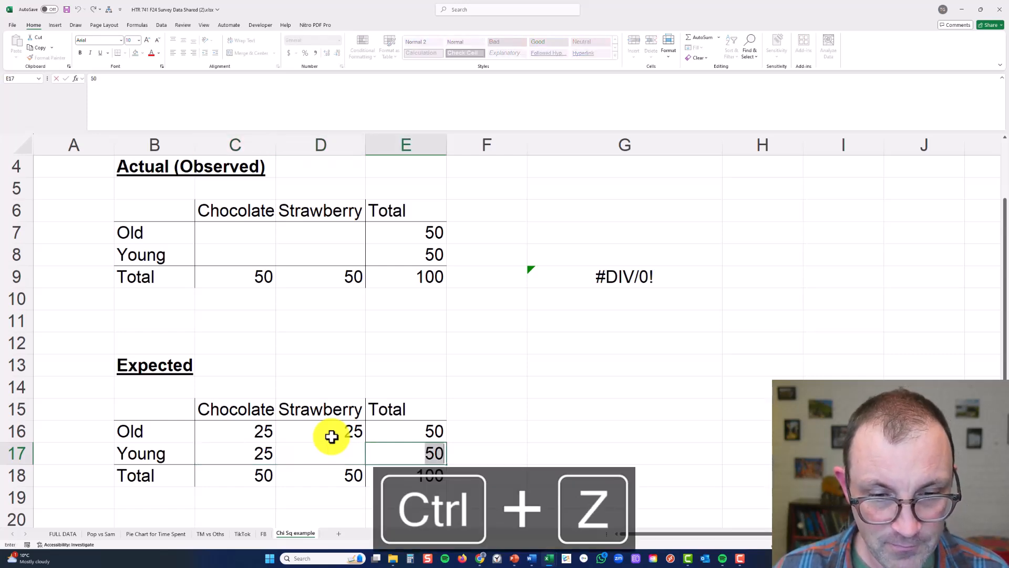
key("ctrl+z")
type("25")
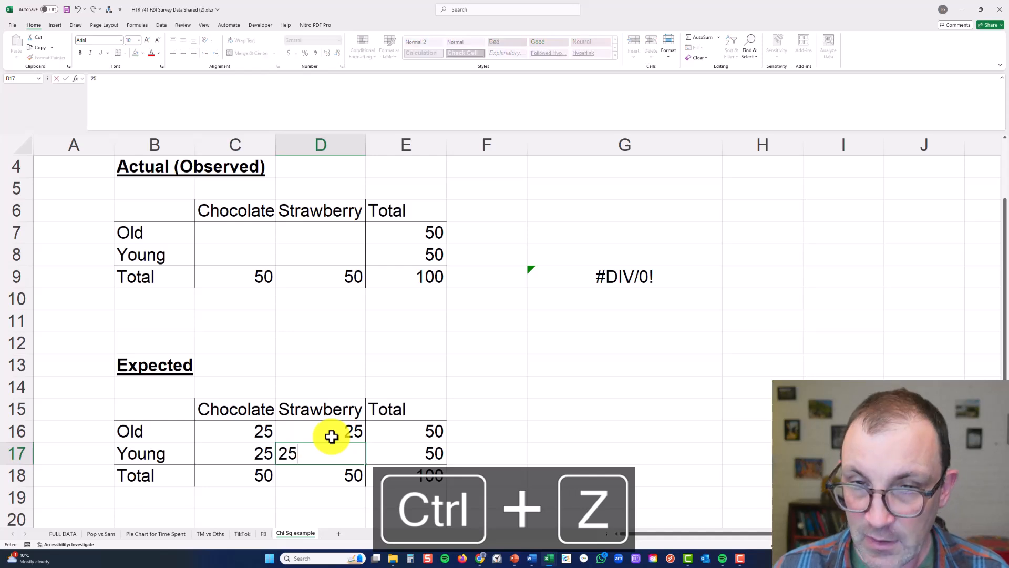
left_click(403, 376)
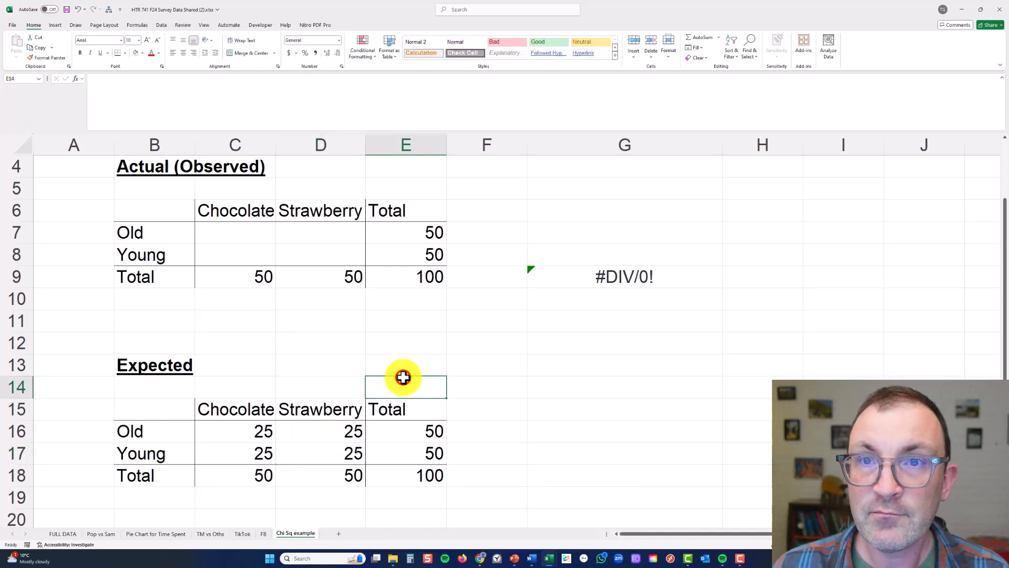
Clear cell G9 and enter observed Chocolate and Strawberry counts of 35 and 15 for Old, 15 and 35 for Young
left_click(612, 272)
key("Delete")
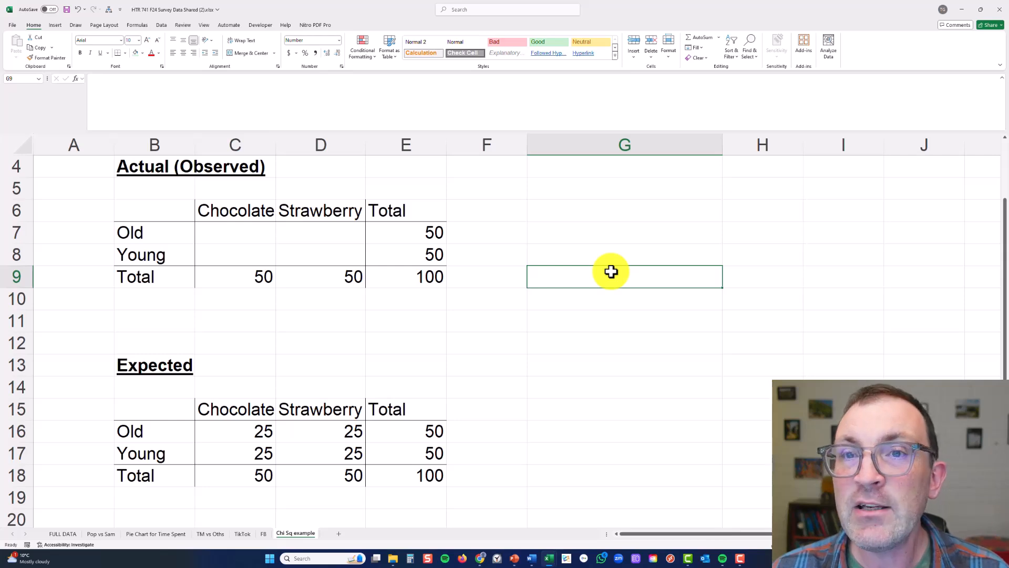
left_click(234, 228)
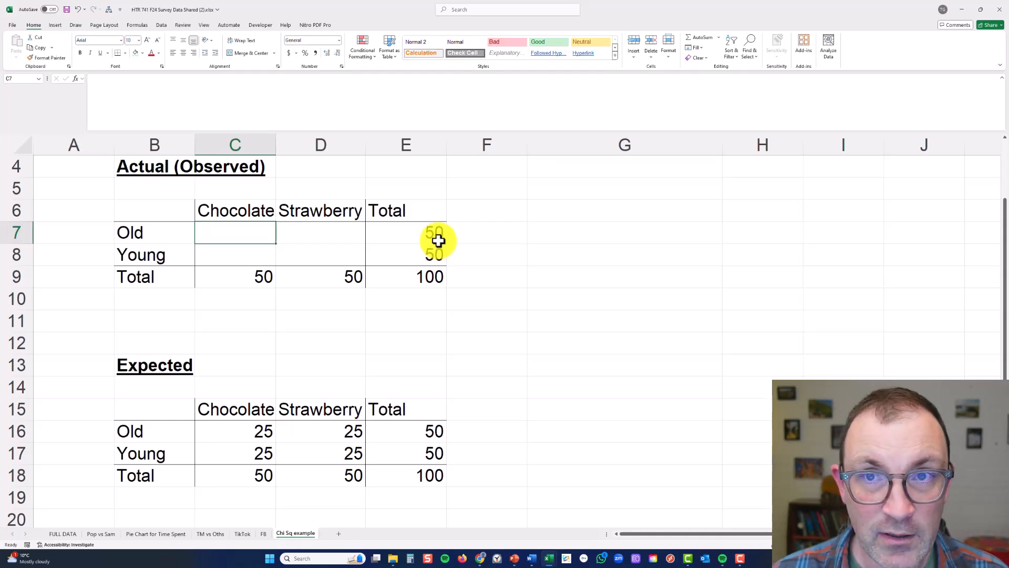
type("35`")
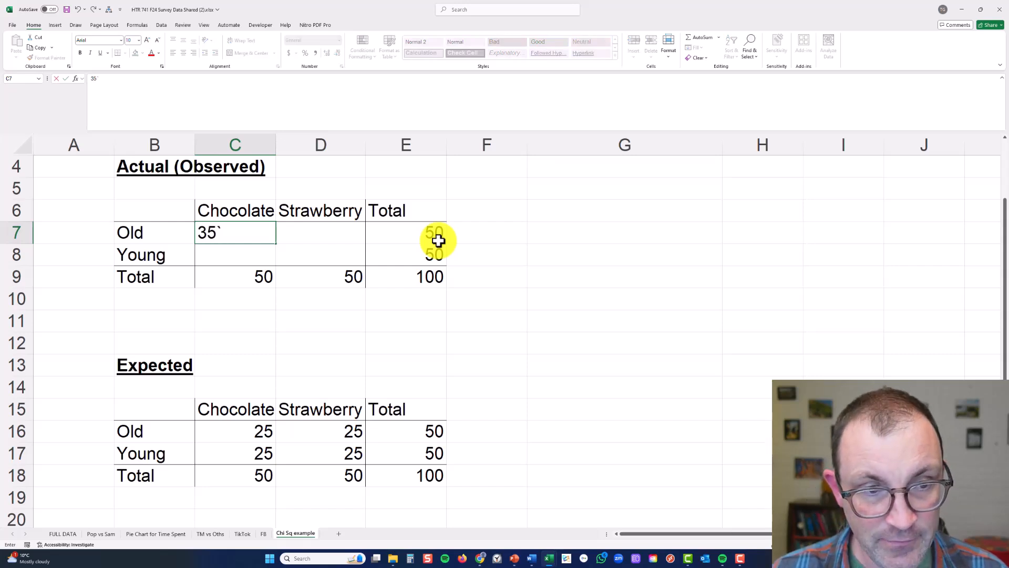
key("Tab")
type("15")
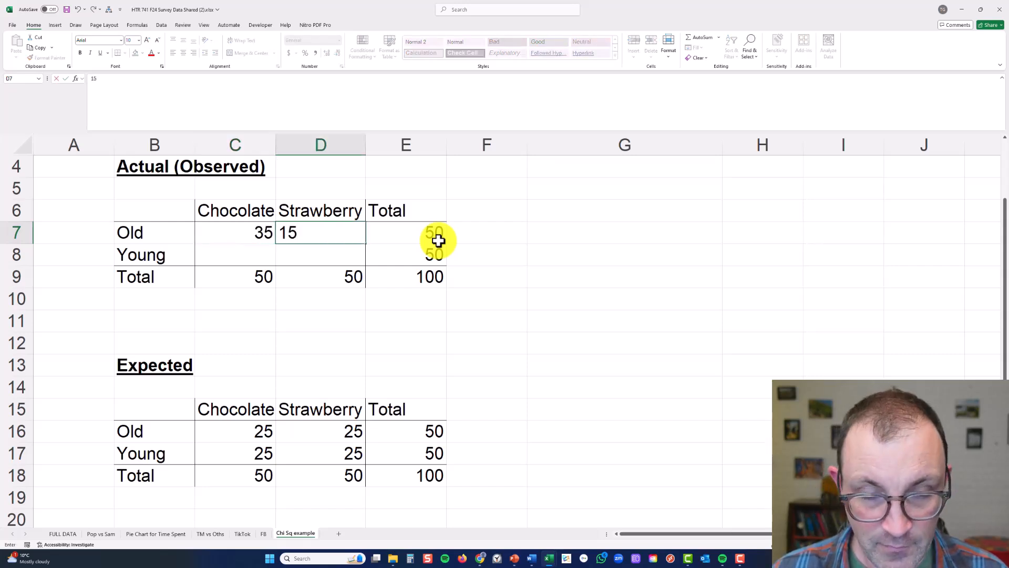
key("Return")
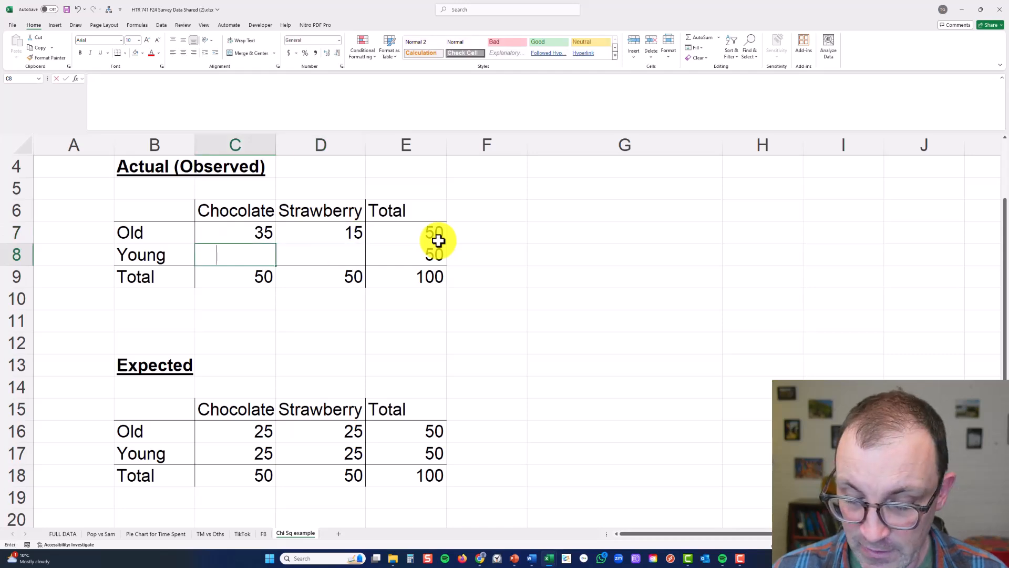
type("15")
key("Tab")
type("35")
key("Tab")
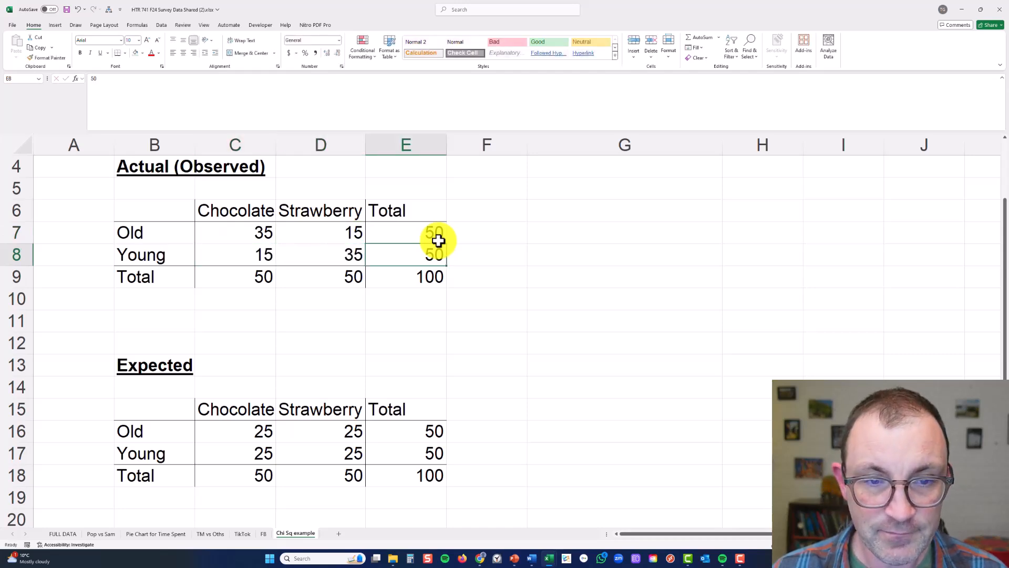
Calculate the chi-square p value in G9 with CHISQ.TEST, using observed counts C7:D8 and expected counts C16:D17
left_click_drag(267, 234, 302, 258)
left_click_drag(271, 430, 308, 451)
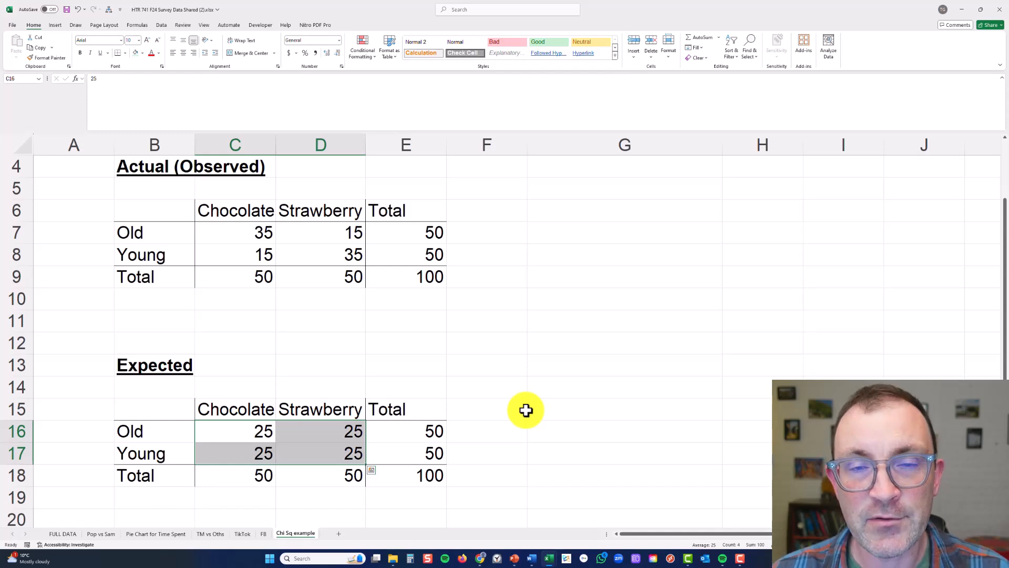
left_click(520, 395)
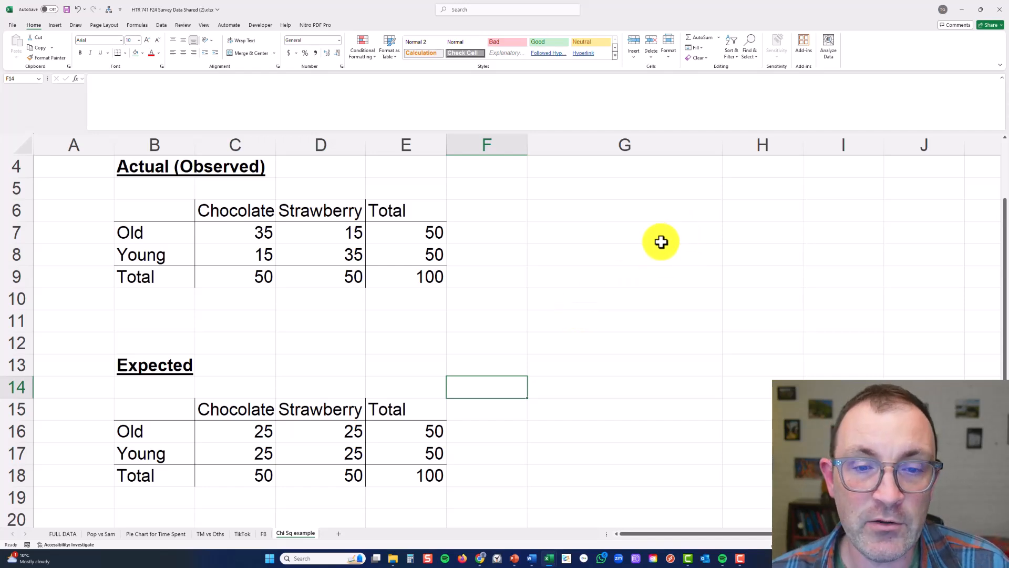
left_click(633, 255)
left_click(614, 278)
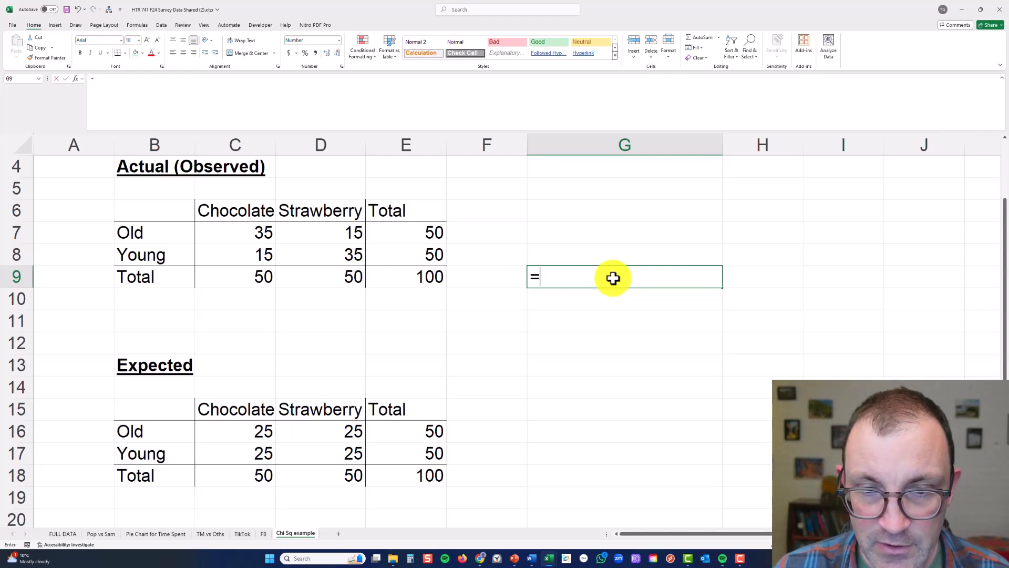
type("=chi")
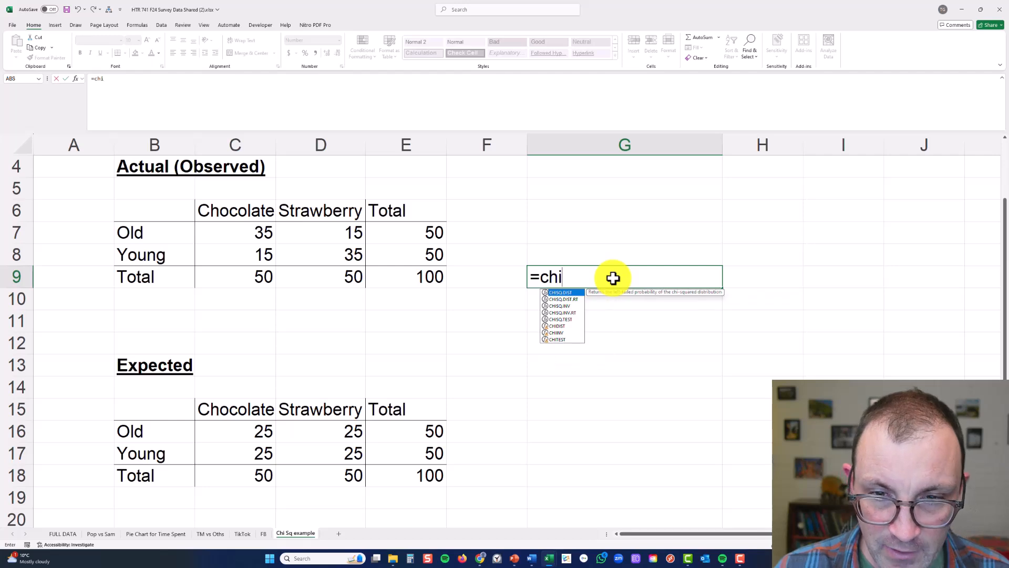
double_click(570, 320)
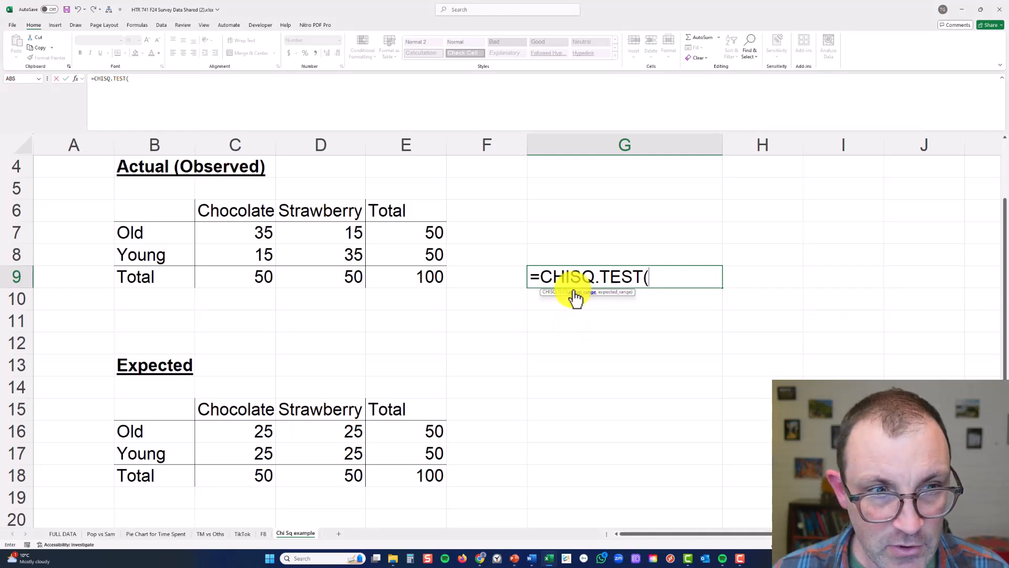
left_click_drag(257, 234, 313, 256)
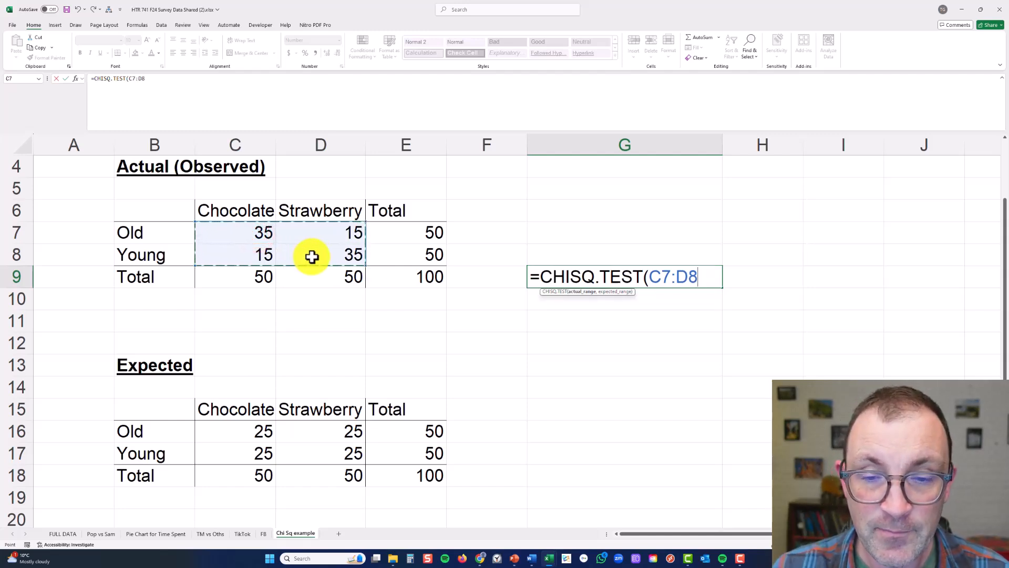
type(",")
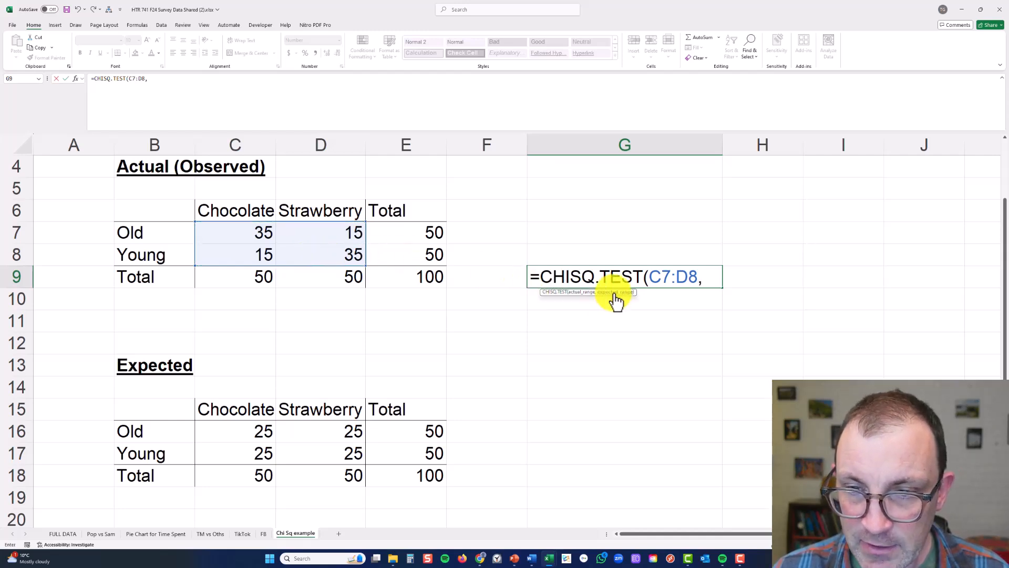
left_click_drag(242, 428, 292, 453)
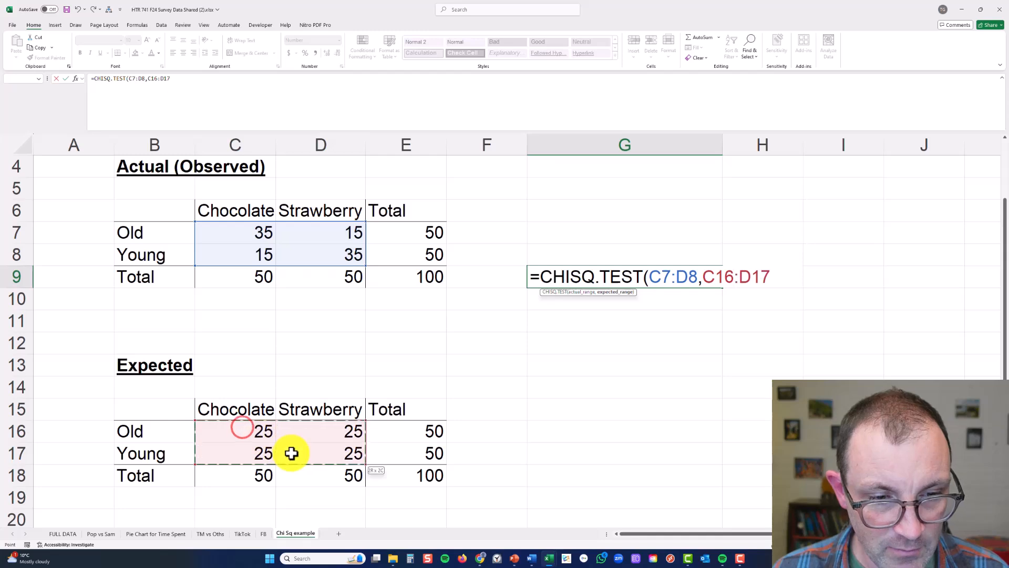
type(")")
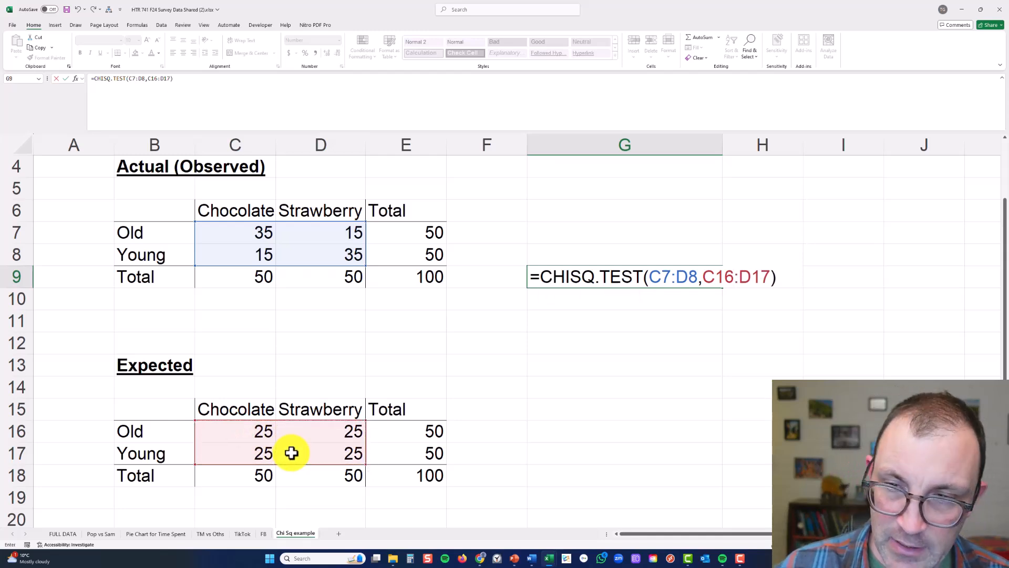
key("Return")
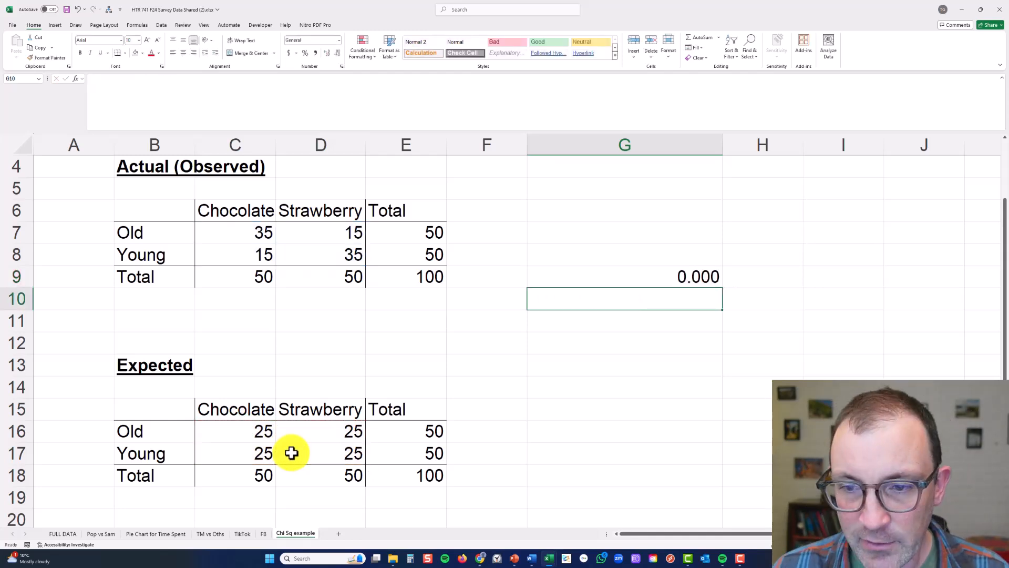
Switch to PowerPoint and locate the G9 p value at 0.00 on the NULL hypothesis slide's scale
left_click(561, 284)
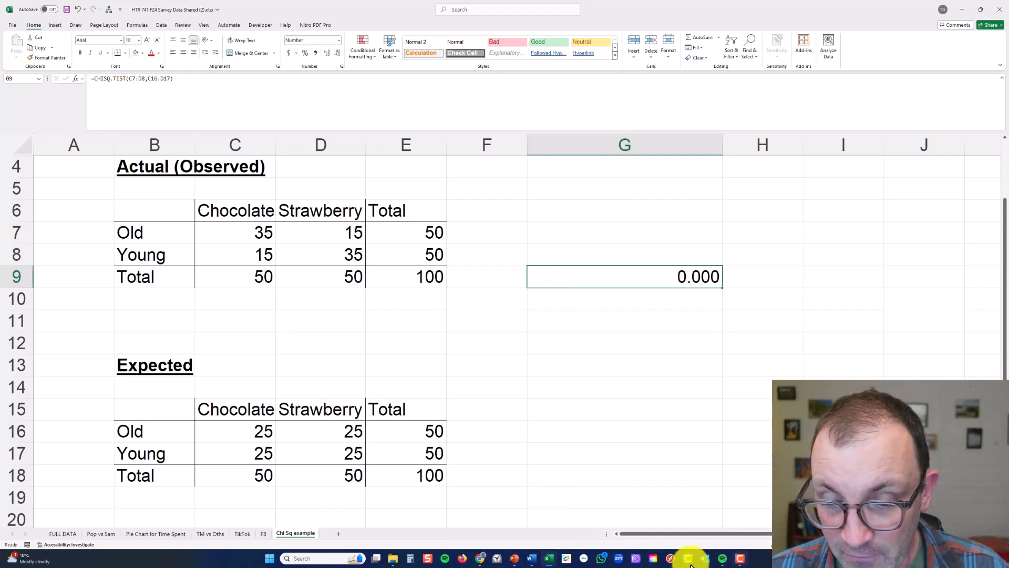
left_click(513, 559)
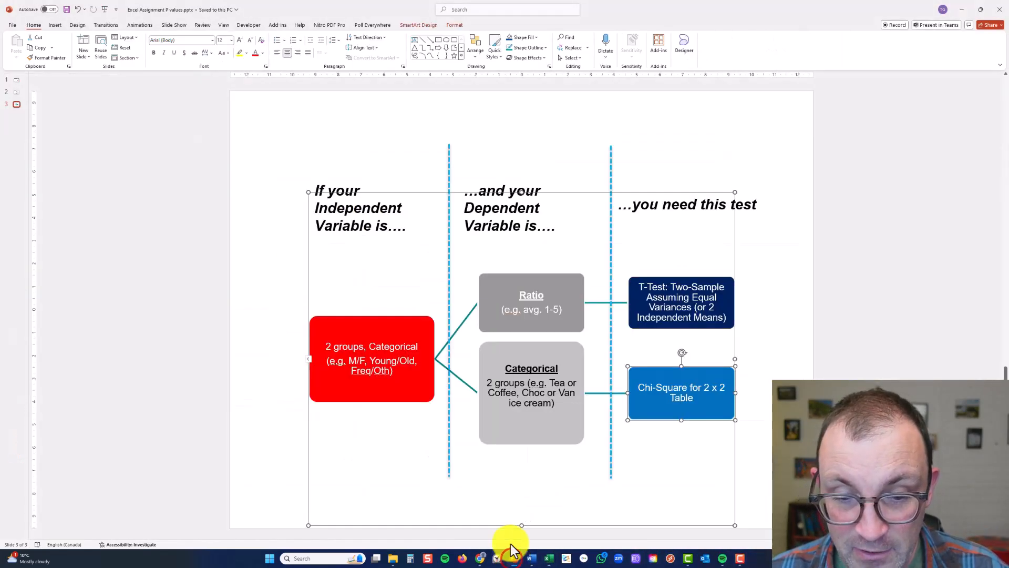
left_click(16, 80)
left_click(15, 91)
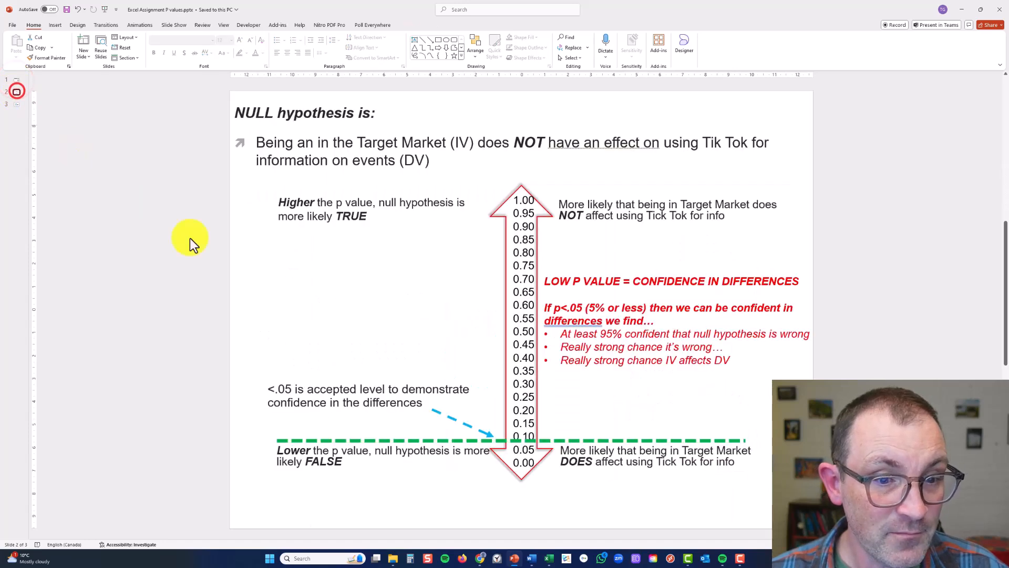
left_click(514, 465)
left_click_drag(539, 466, 539, 466)
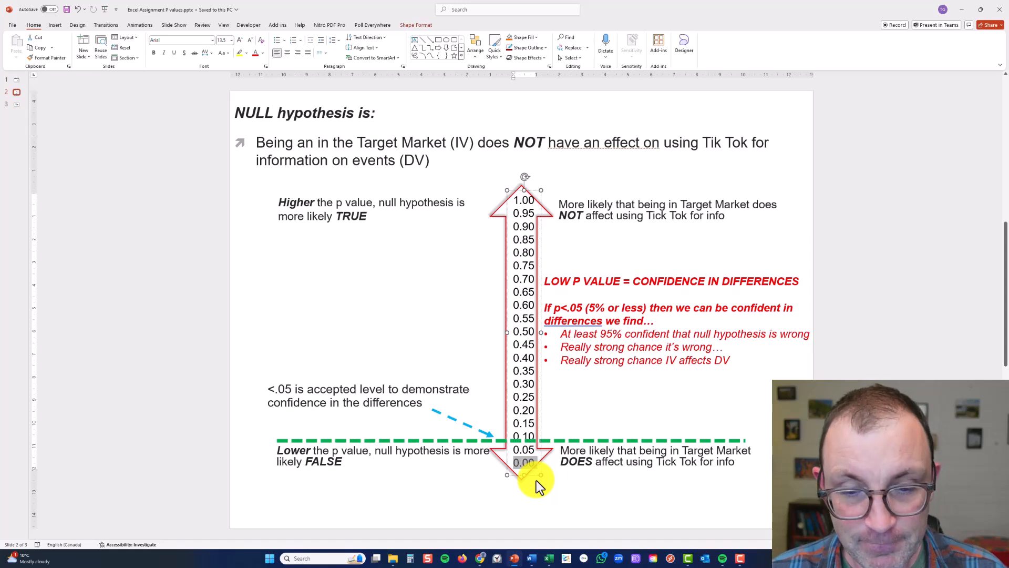
left_click(961, 9)
Copy the chi-square example range B4:G18 in Excel and paste it at M5 on the TM vs Oths sheet
left_click(607, 338)
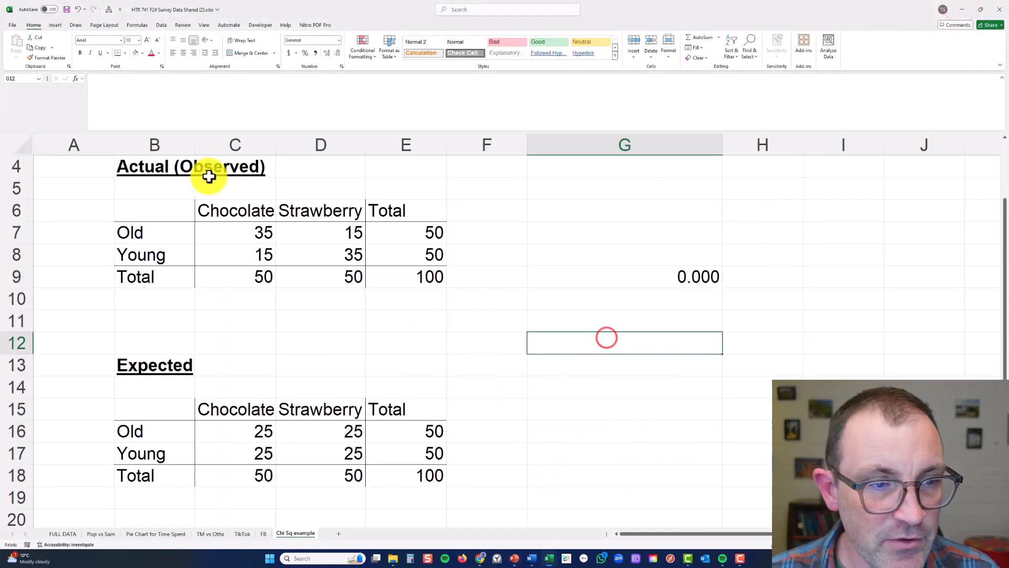
left_click_drag(174, 170, 657, 474)
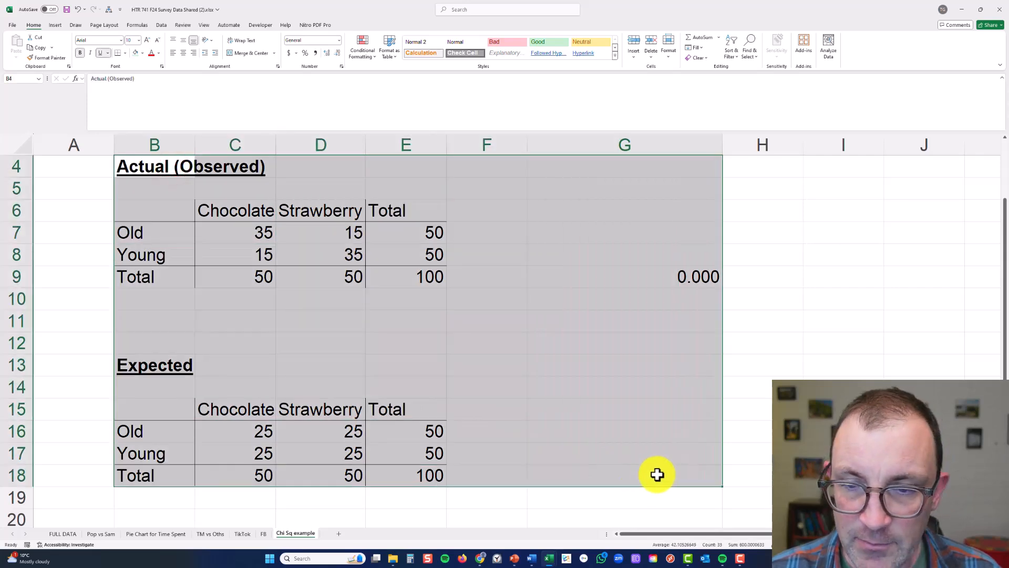
key("ctrl+c")
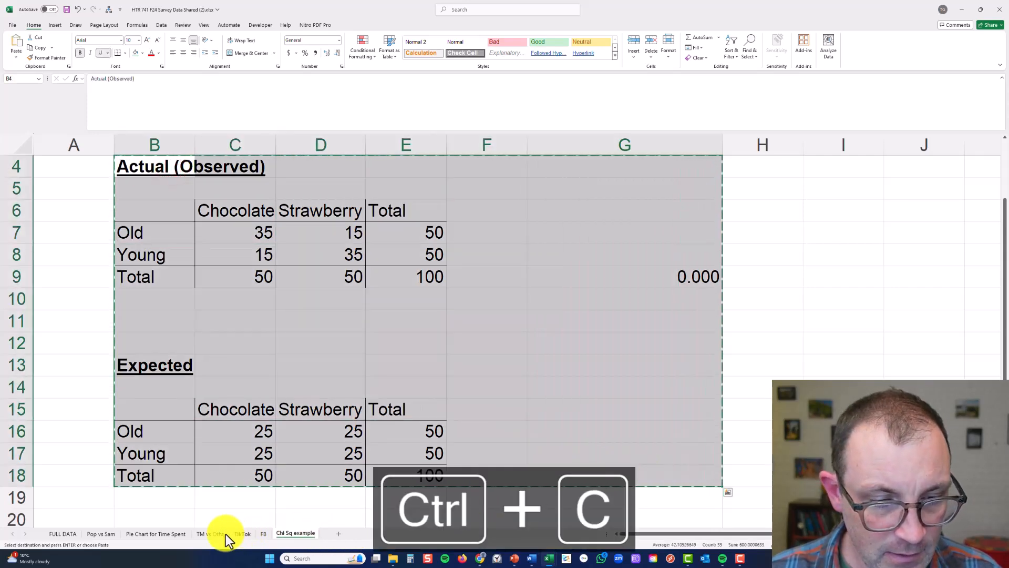
left_click(212, 533)
left_click(489, 250)
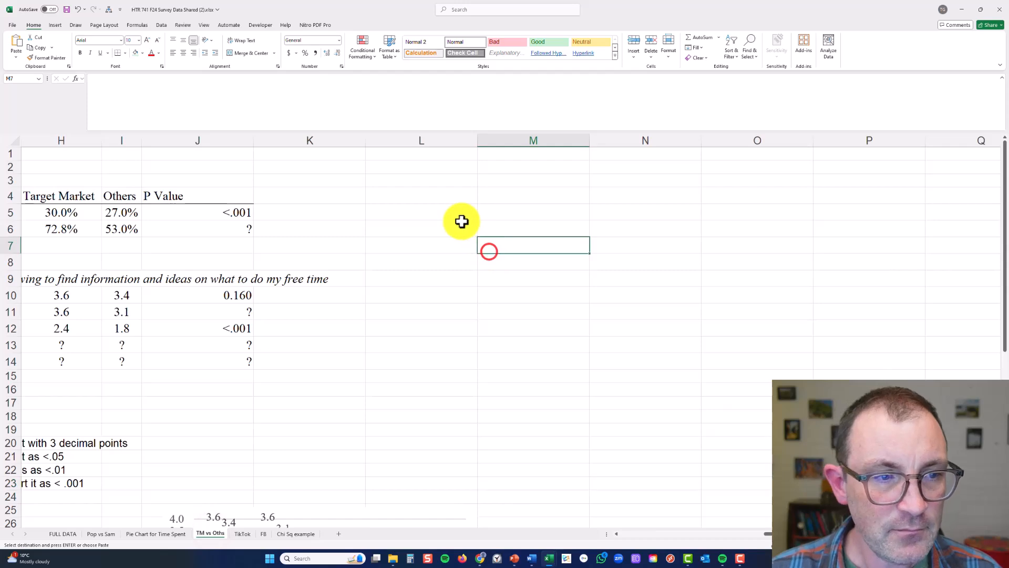
left_click(464, 208)
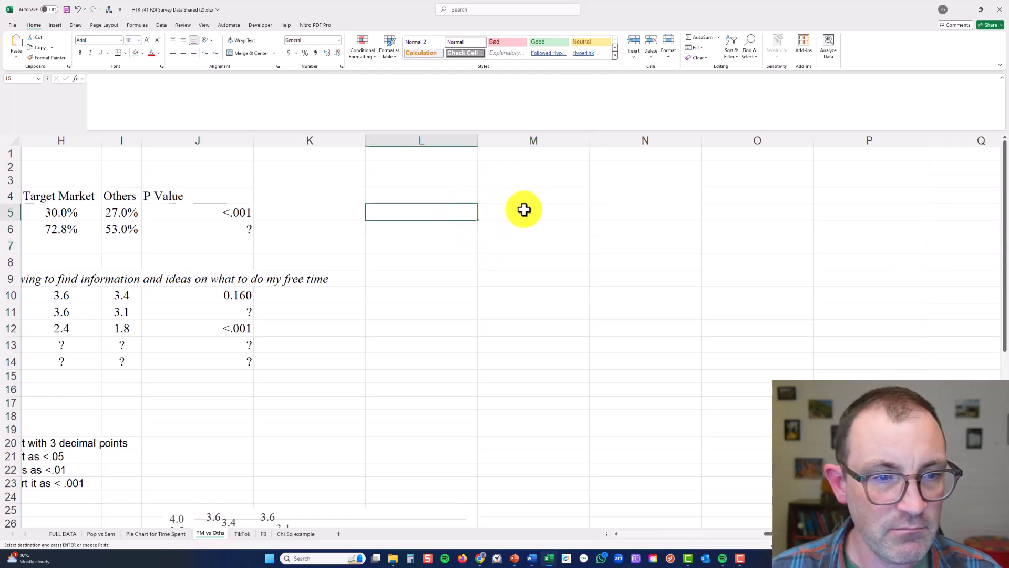
left_click(525, 210)
key("ctrl+v")
Fit columns M to P to the pasted tables, narrow column Q, and check the ranges in the copied CHISQ.TEST formula
left_click(591, 248)
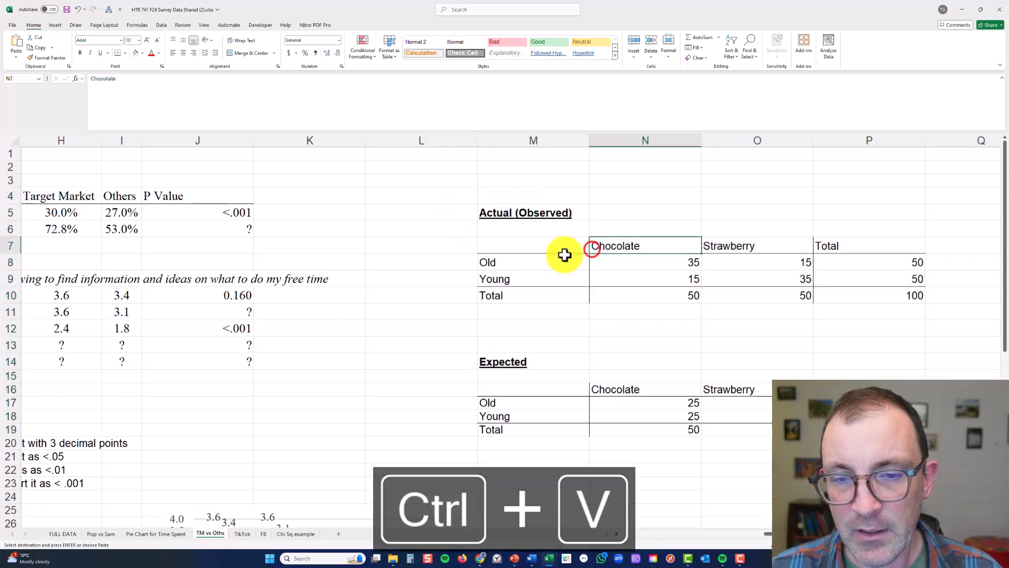
mouse_move(563, 140)
left_mouse_down()
mouse_move(883, 140)
mouse_move(812, 140)
left_mouse_up()
double_click(812, 139)
left_click(637, 191)
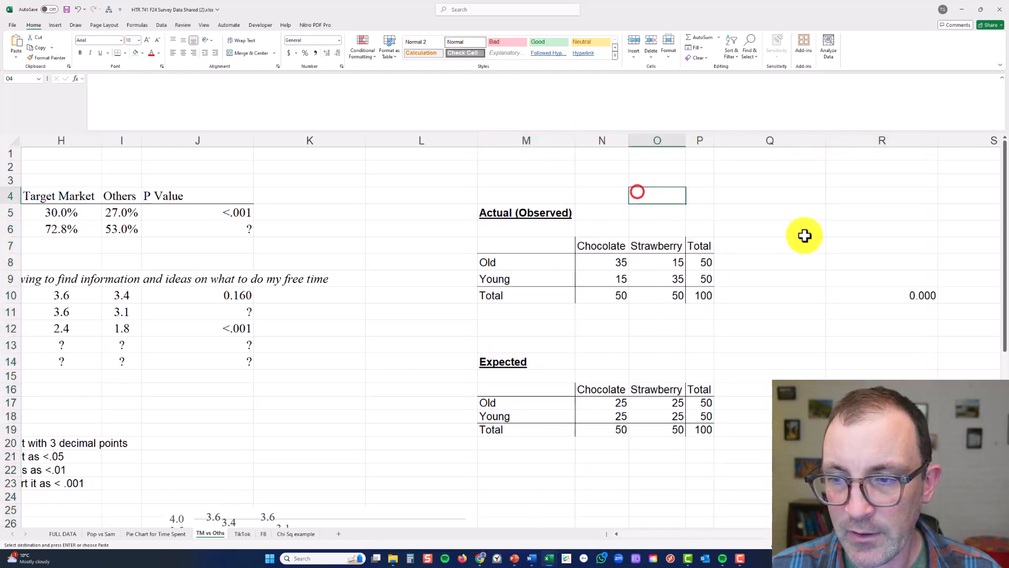
left_click(804, 235)
double_click(825, 140)
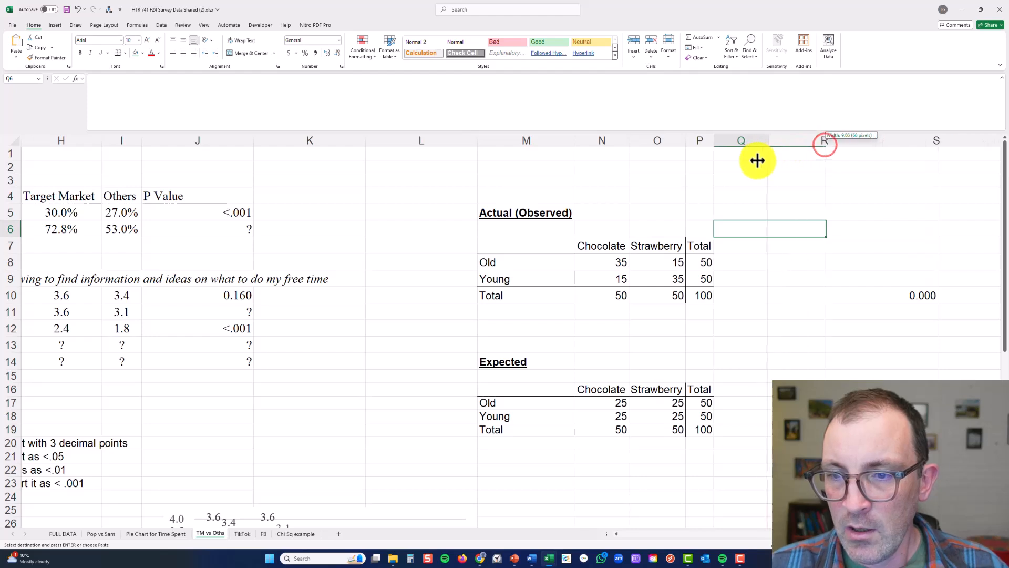
left_click(828, 293)
double_click(827, 295)
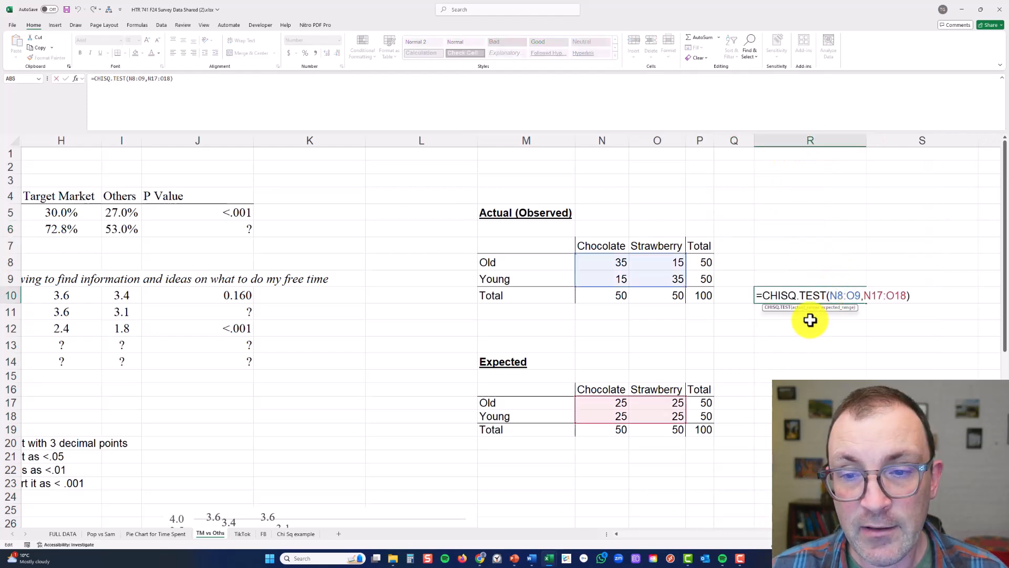
key("Escape")
Rename the observed table's Chocolate and Strawberry column headings as Target Market and Others
left_click(540, 264)
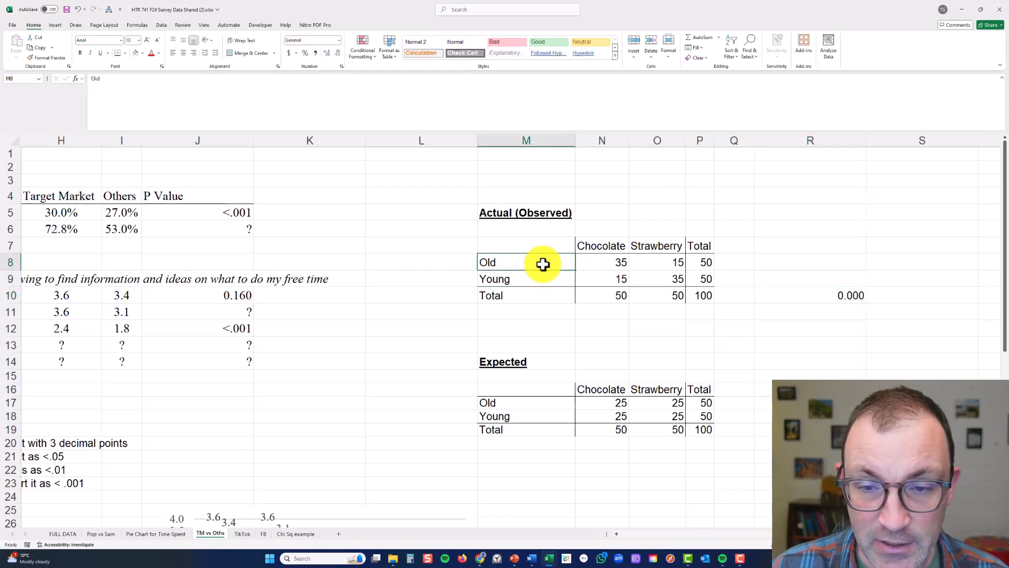
left_click(593, 251)
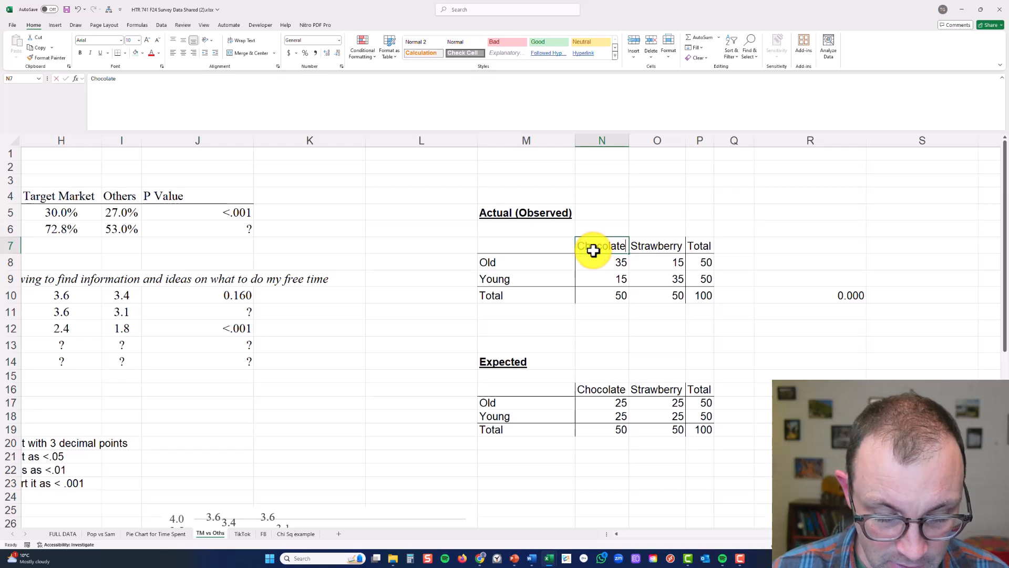
type("Target Ma")
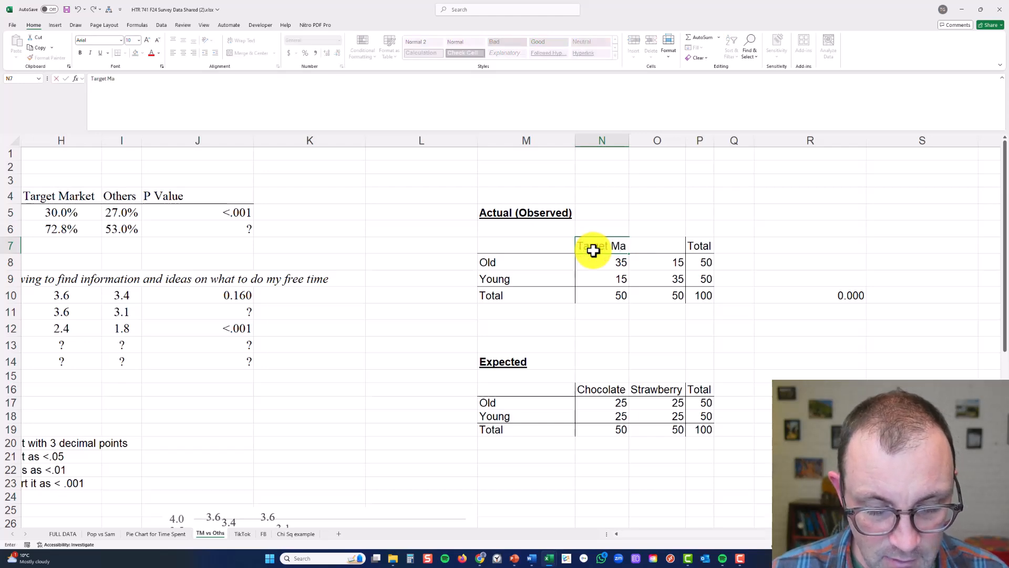
type("rke")
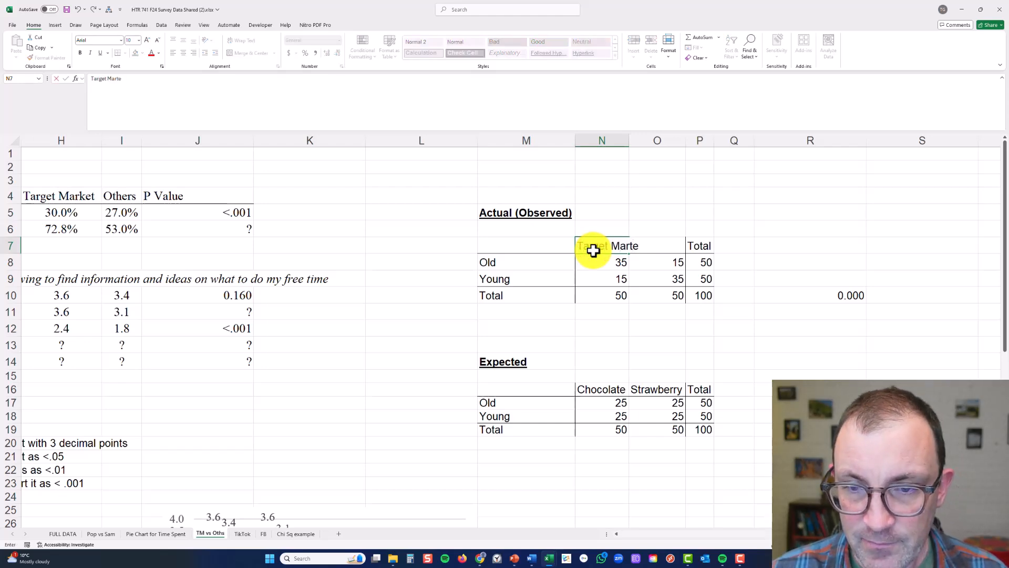
type("t")
key("Tab")
type("1")
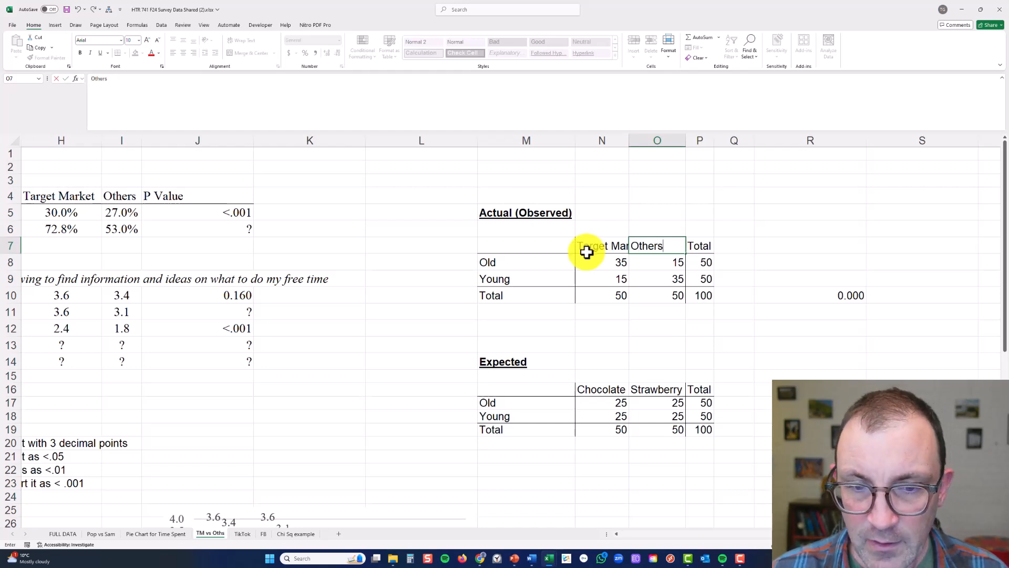
Rename the observed table's Old and Young row labels as International and Domestic
left_click(520, 266)
type("International")
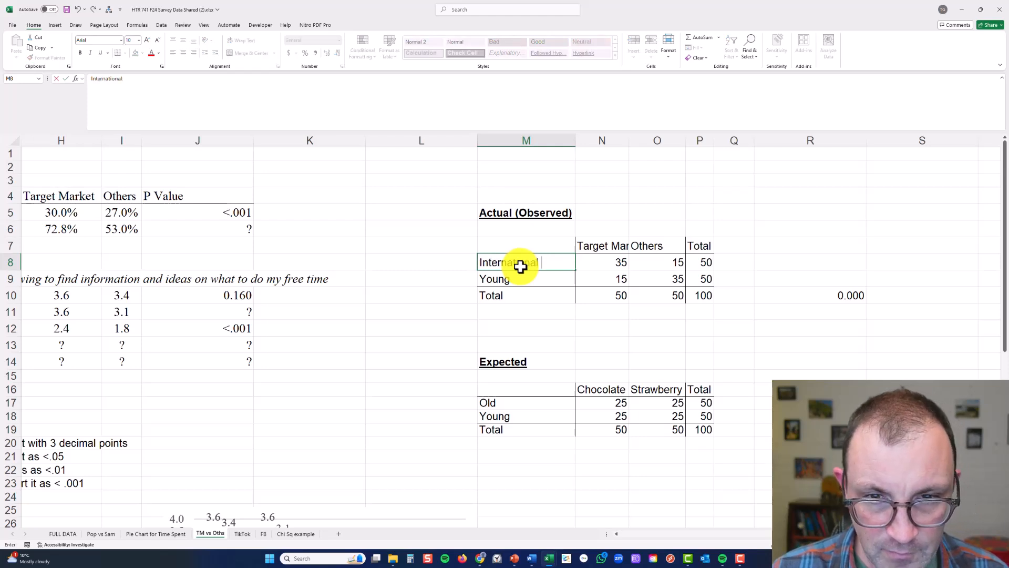
key("Return")
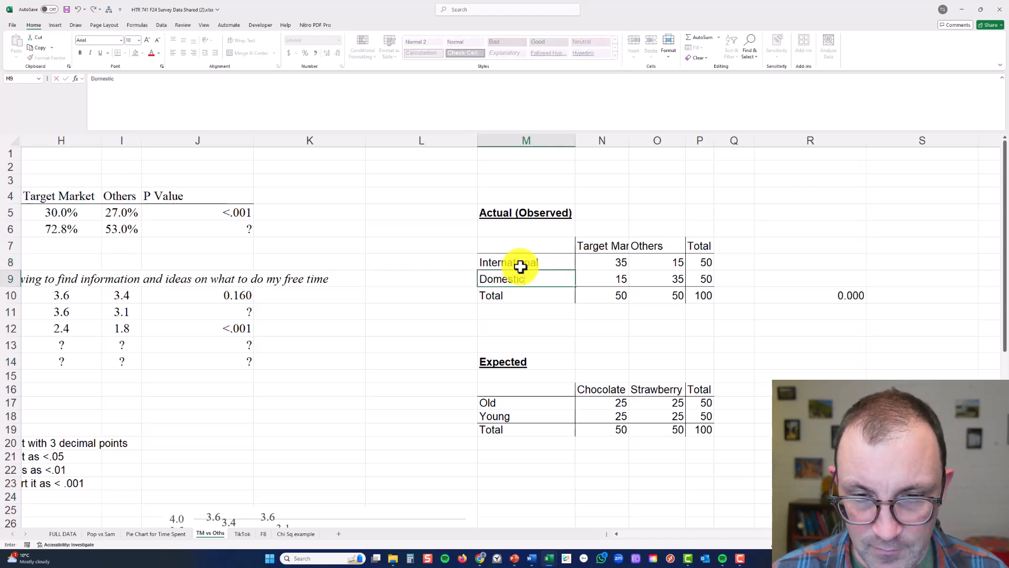
left_click(521, 266)
Clear the example counts and totals from N8:P10 in the observed table
left_click_drag(621, 262, 689, 295)
key("Delete")
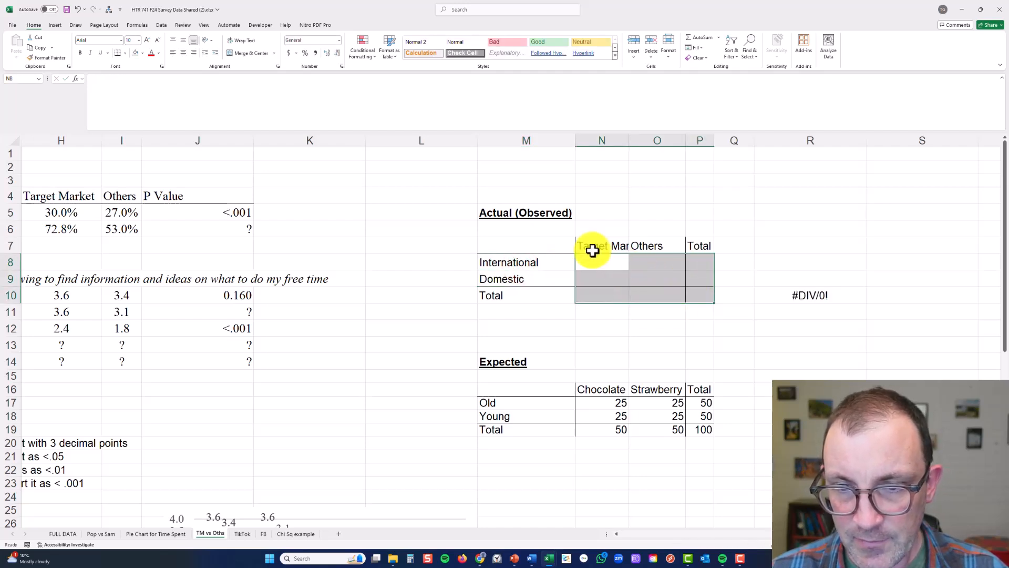
left_click(554, 240)
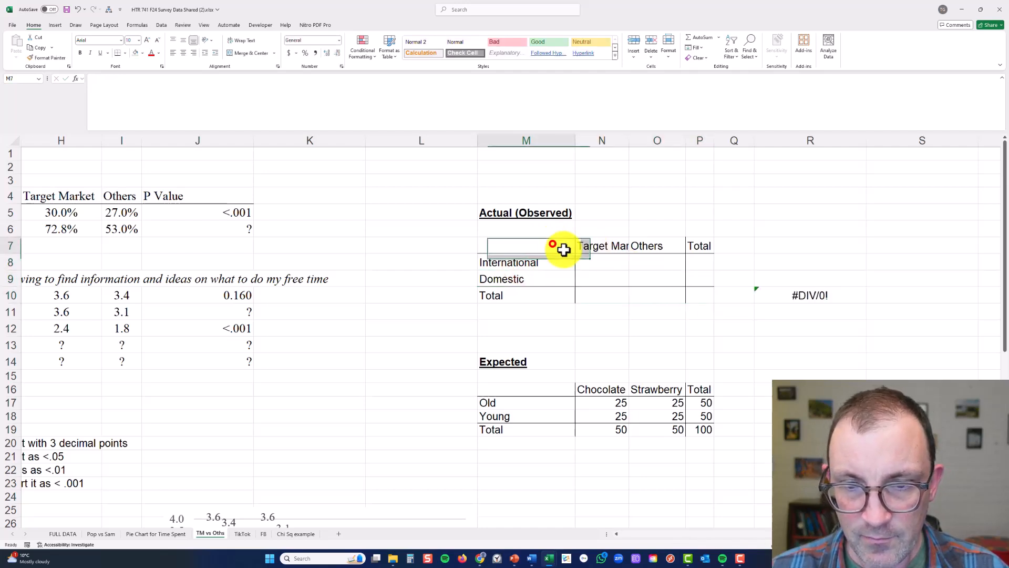
left_click(595, 289)
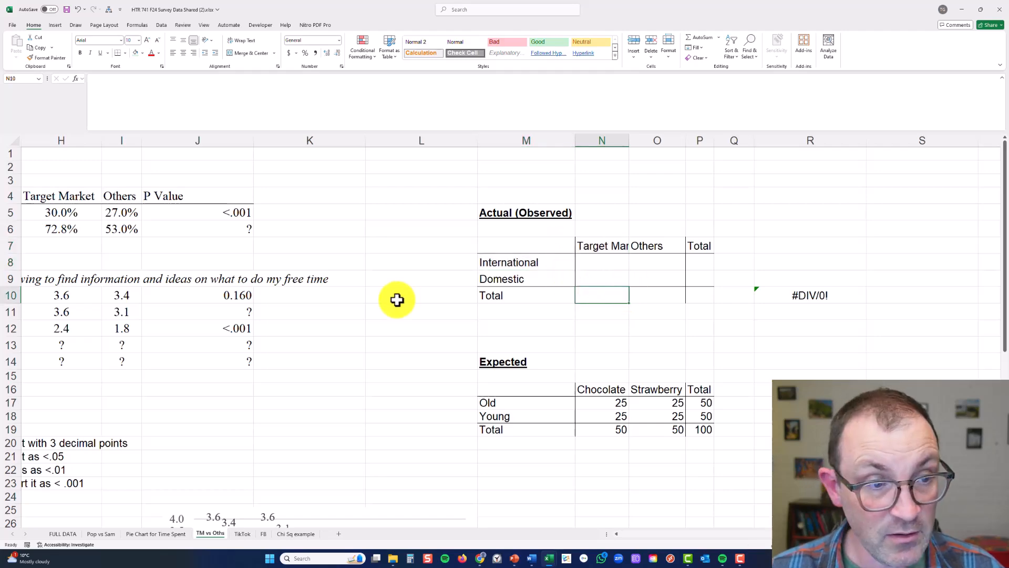
Copy the international student pivot table from A4:D7 and paste it beside the observed table, starting at S7
scroll(397, 300, "left", 3)
scroll(397, 299, "left", 1)
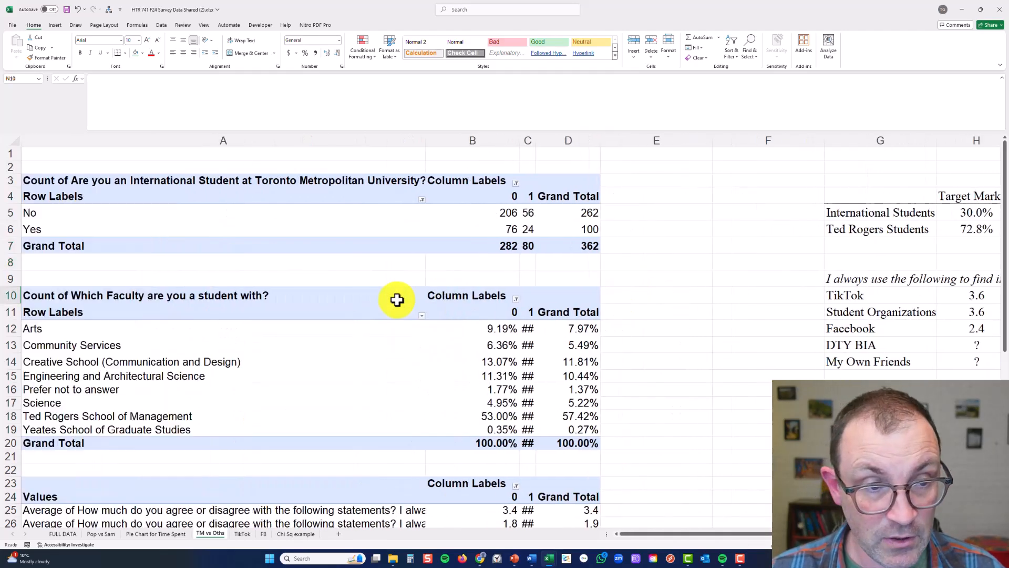
left_click_drag(375, 196, 559, 248)
key("ctrl+c")
scroll(596, 293, "right", 5)
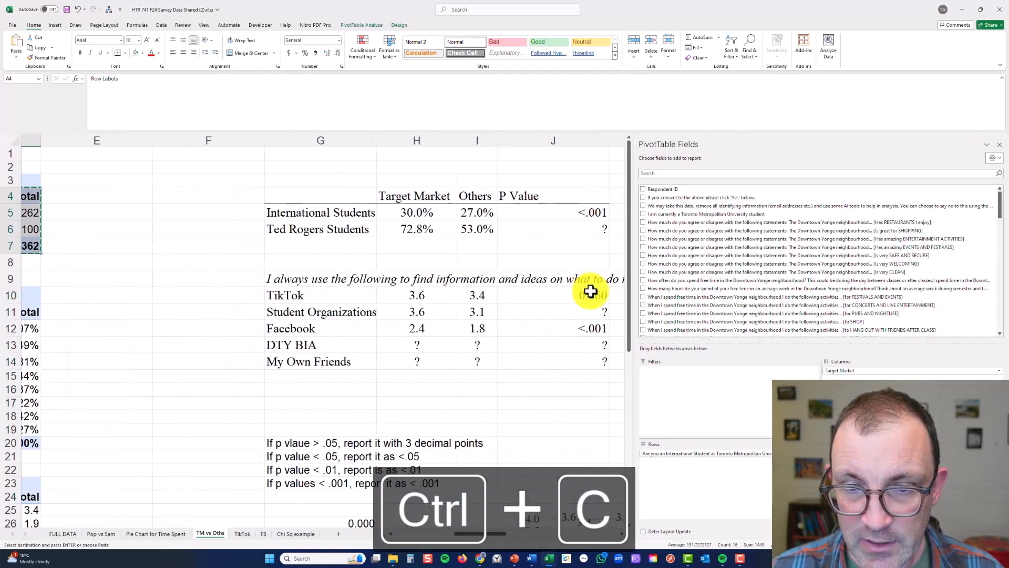
left_click(591, 284)
scroll(592, 284, "right", 3)
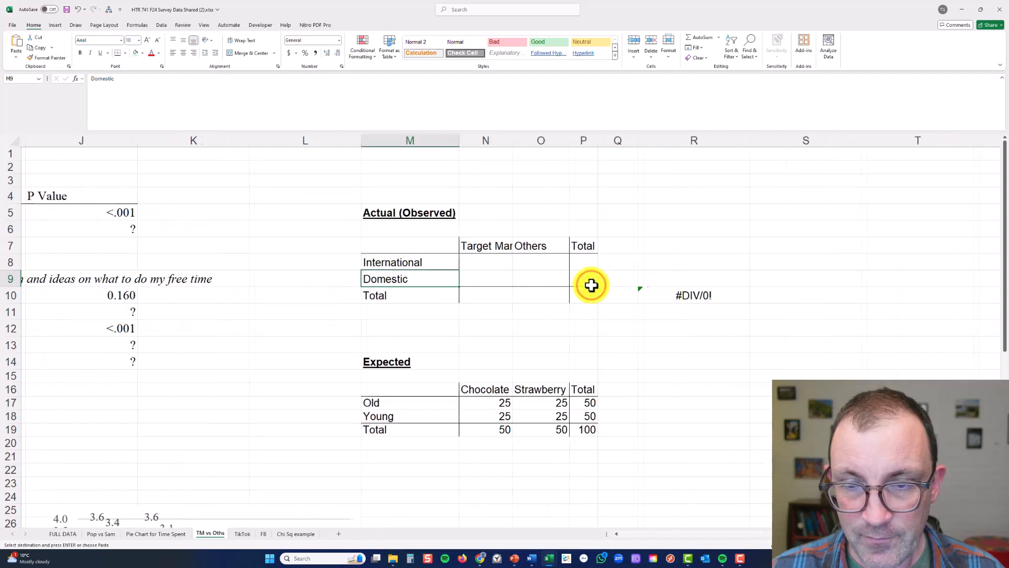
left_click(814, 243)
key("ctrl+v")
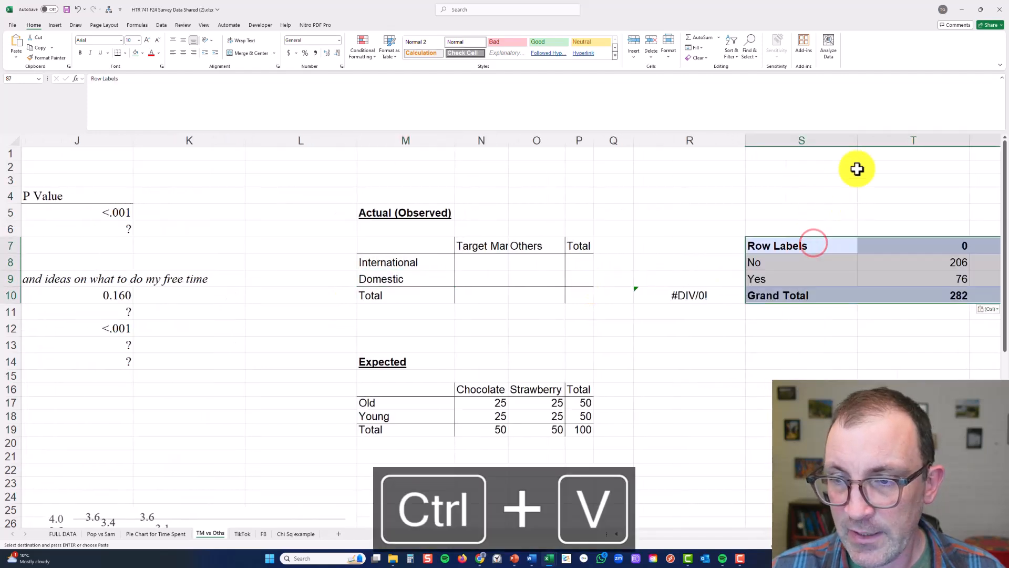
Fit columns S to V to the contents of the pasted pivot table
double_click(856, 139)
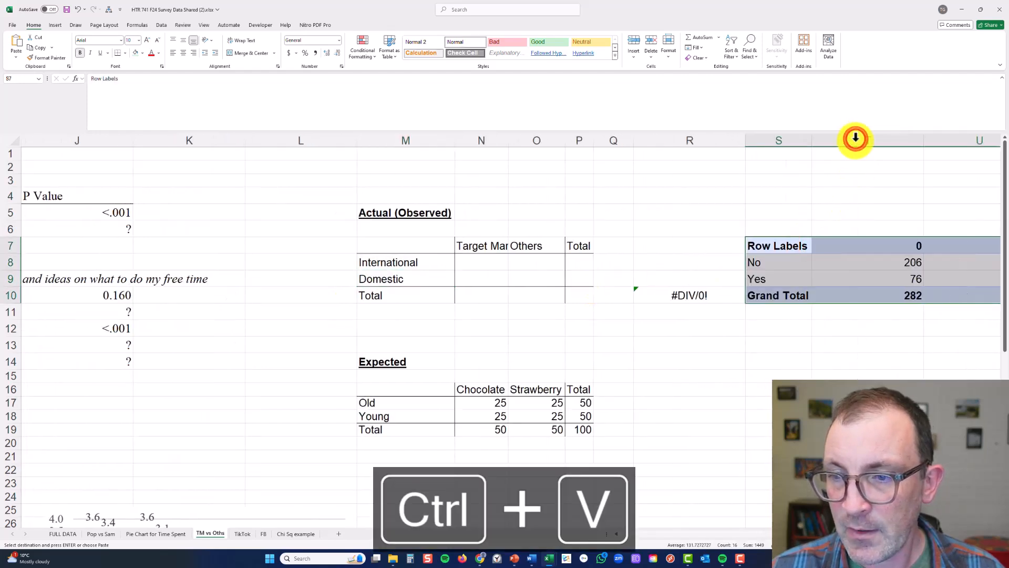
double_click(924, 140)
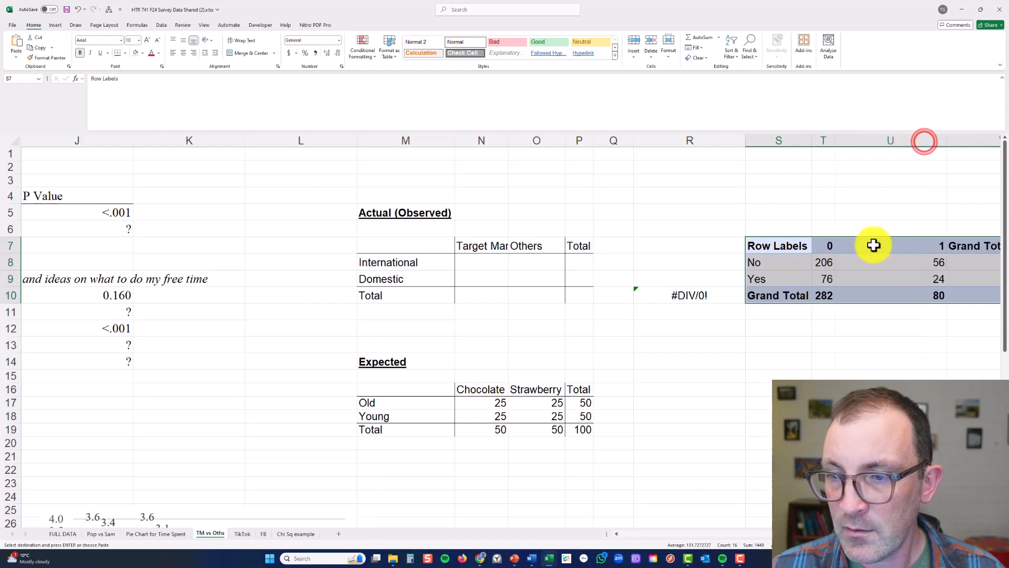
scroll(873, 243, "right", 1)
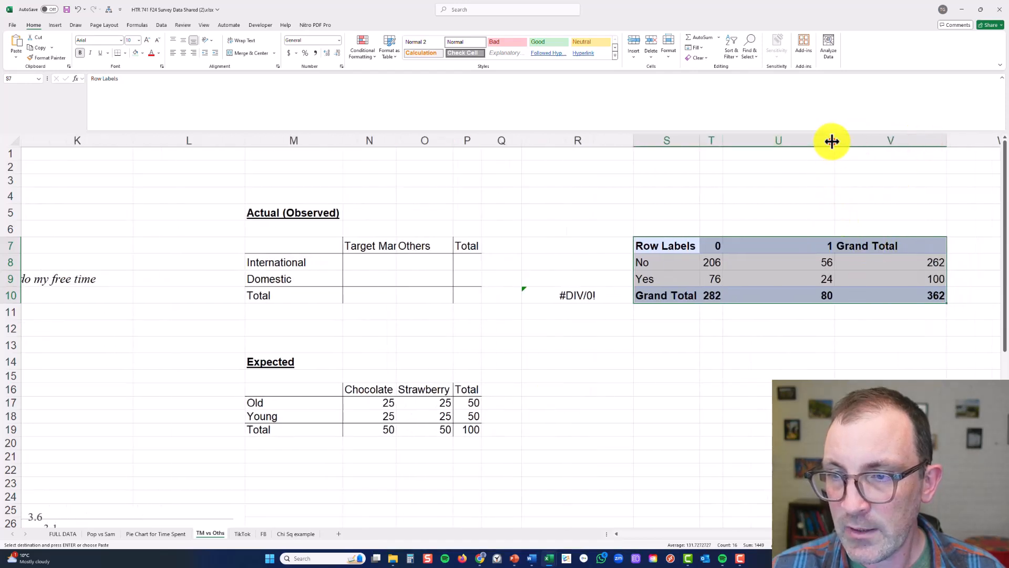
double_click(832, 139)
double_click(850, 142)
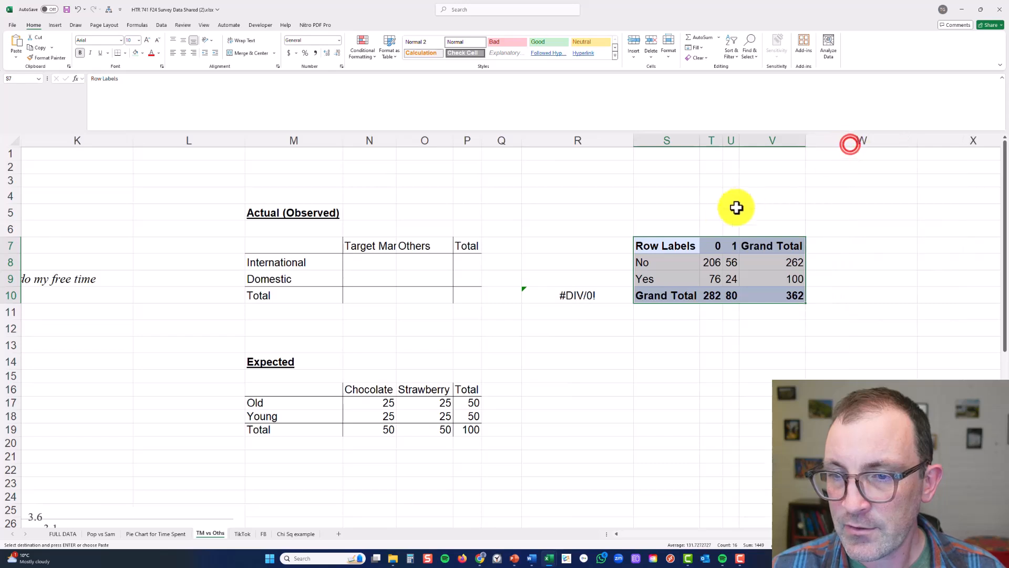
Rename the pasted table's 0 and 1 column headings as Other and TM
left_click(717, 243)
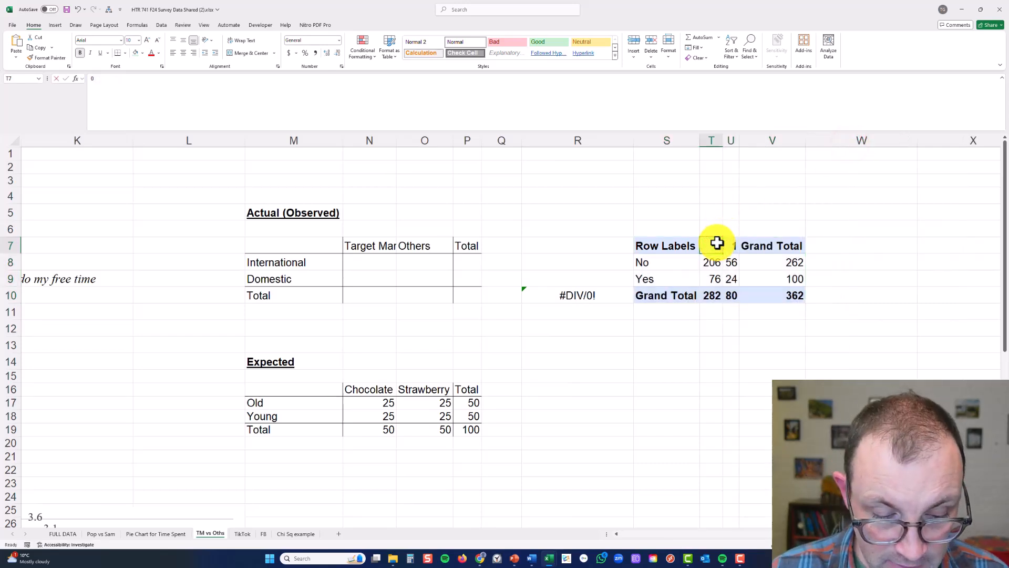
type("Other")
key("Tab")
type("TM")
Rename the pasted table's No and Yes row labels as Dom and Int
left_click(671, 261)
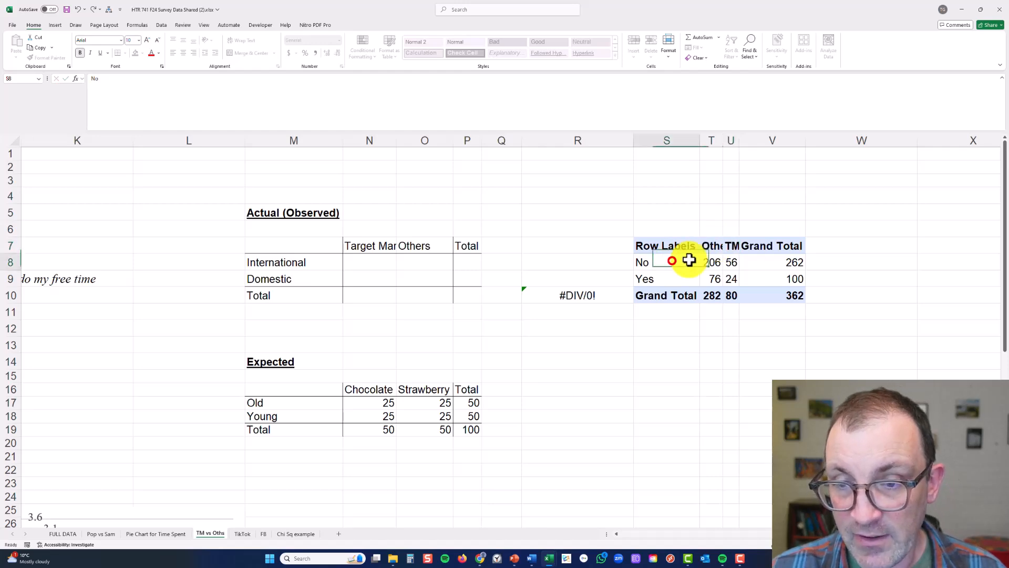
type("Dom")
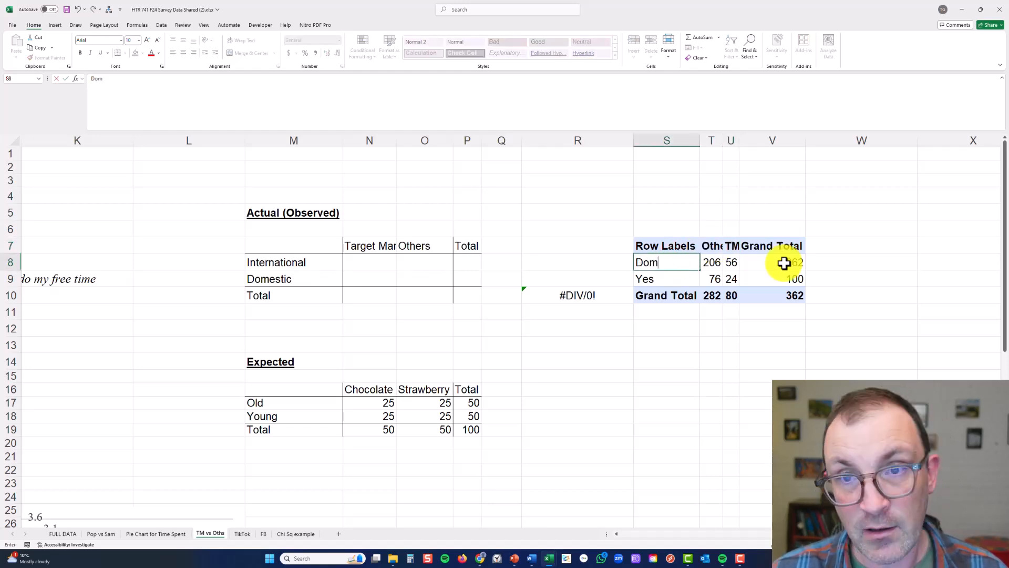
key("Return")
type("In")
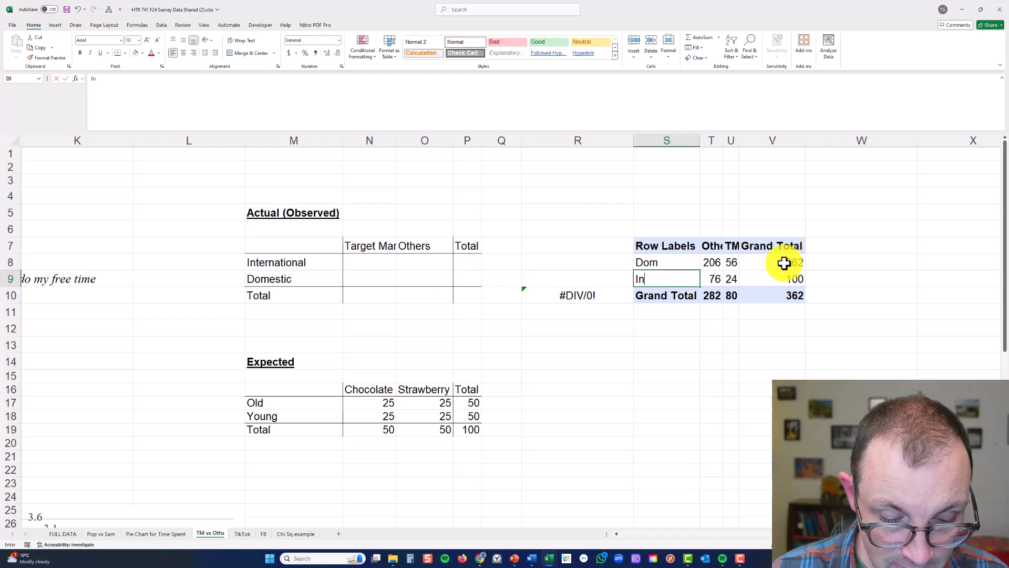
type("t")
key("Return")
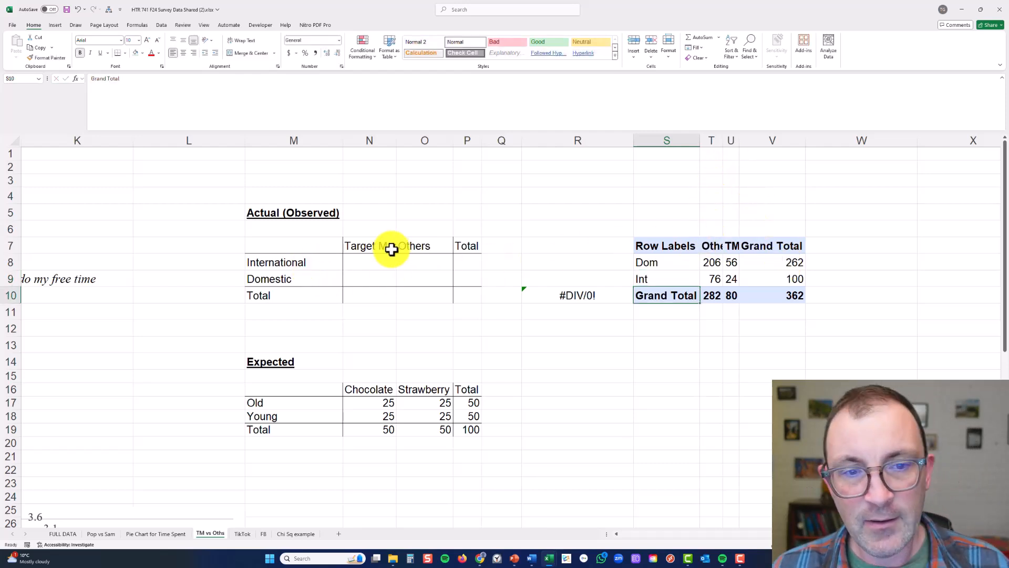
Copy the Other counts into the observed table's Others column, with 206 for Domestic and 76 for International
left_click(709, 264)
key("ctrl+c")
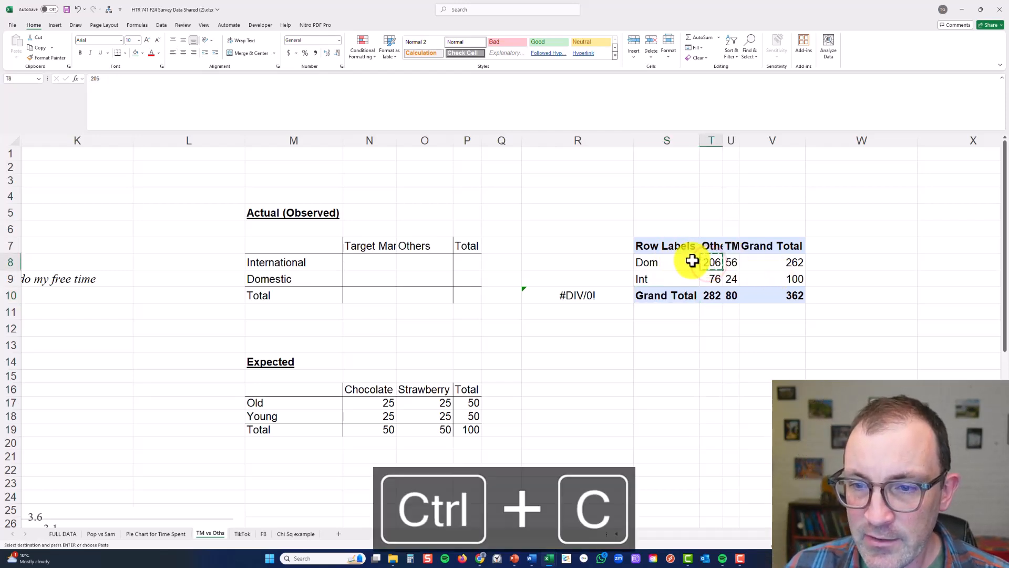
left_click(322, 274)
left_click(408, 279)
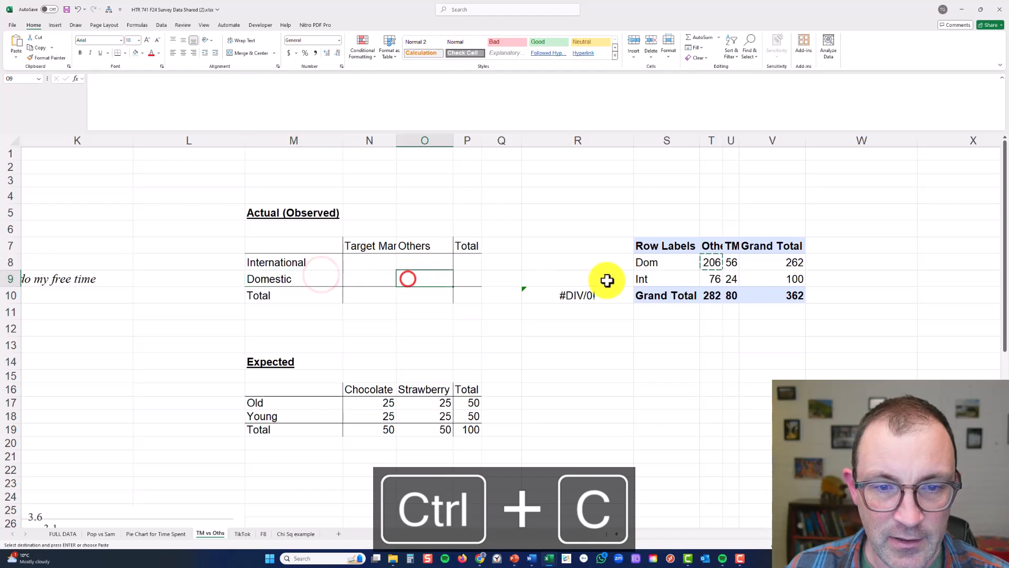
key("ctrl+v")
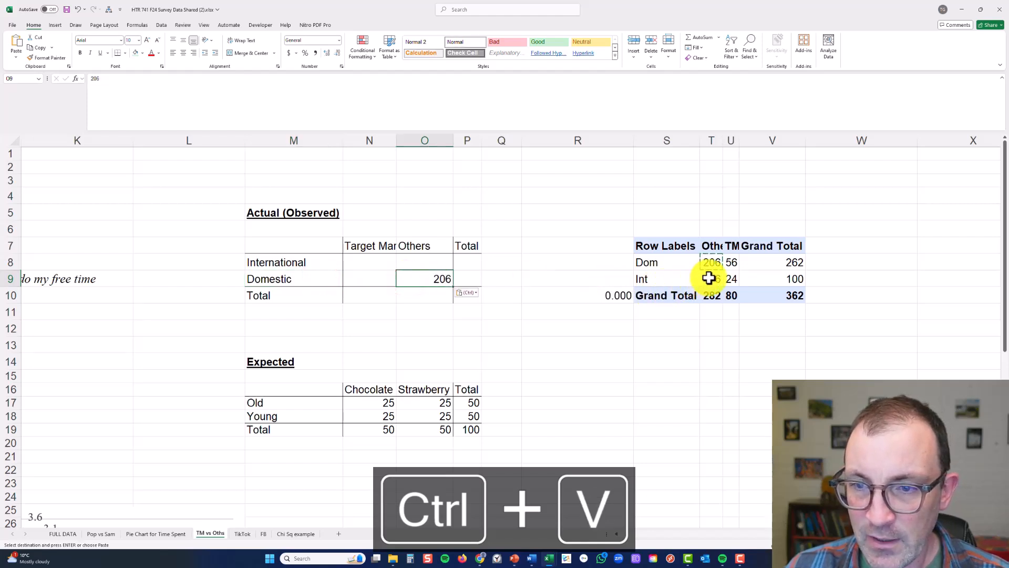
left_click(709, 279)
key("ctrl+c")
left_click(420, 263)
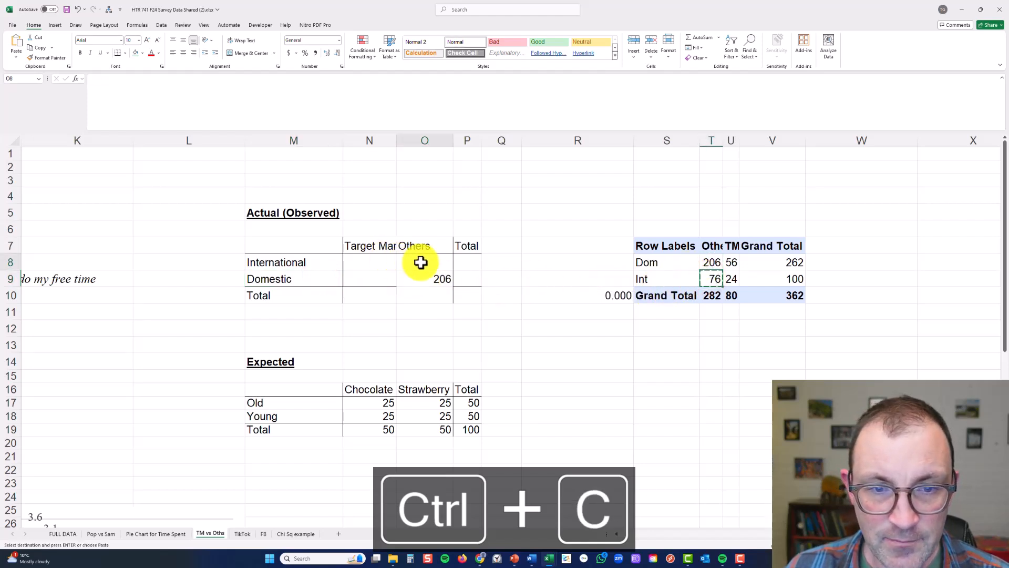
key("ctrl+v")
Copy the TM counts into the observed table's Target Market column, with 56 for Domestic and 24 for International
left_click(733, 262)
key("ctrl+c")
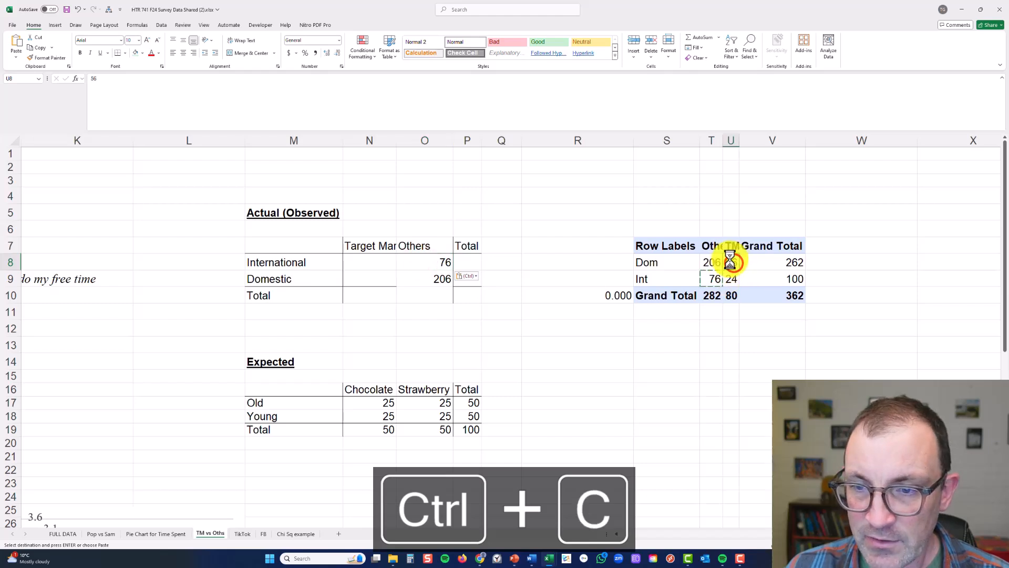
left_click(365, 278)
key("ctrl+v")
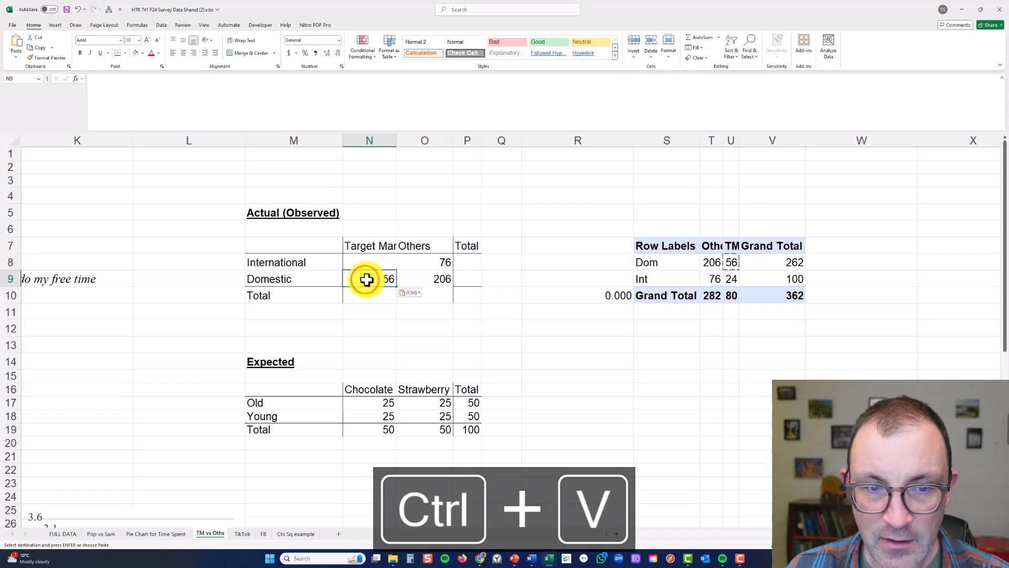
left_click(732, 279)
key("ctrl+c")
left_click(374, 262)
key("ctrl+v")
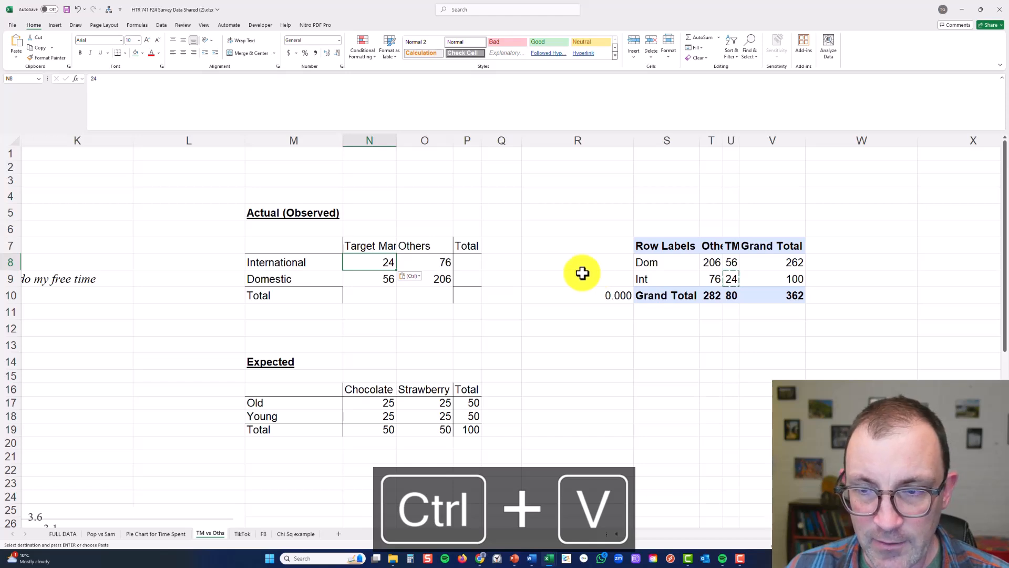
left_click(548, 272)
Total the International row in P8 with a SUM of N8:O8 and copy the formula to the Domestic row
left_click(473, 260)
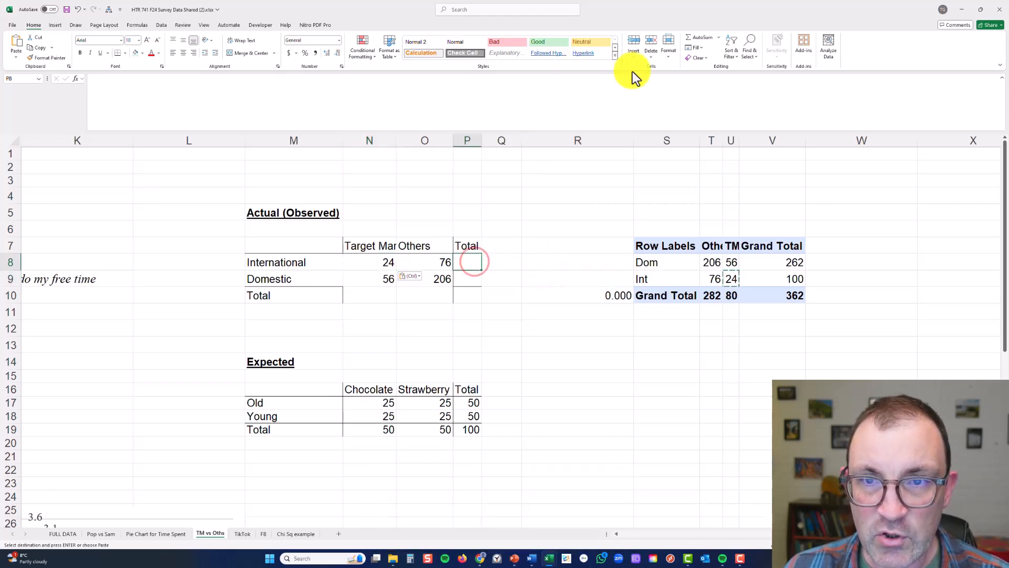
left_click(698, 38)
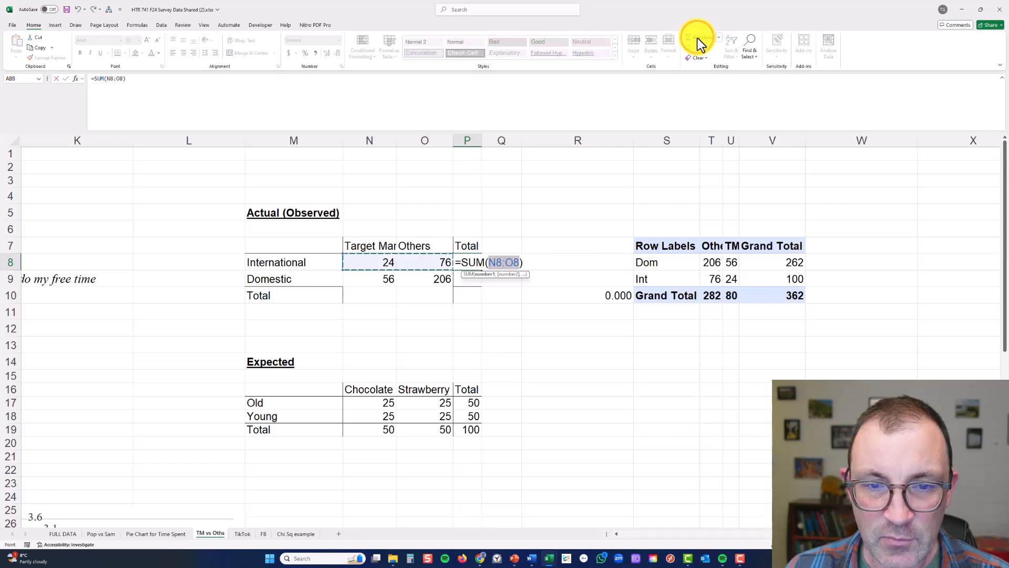
key("Return")
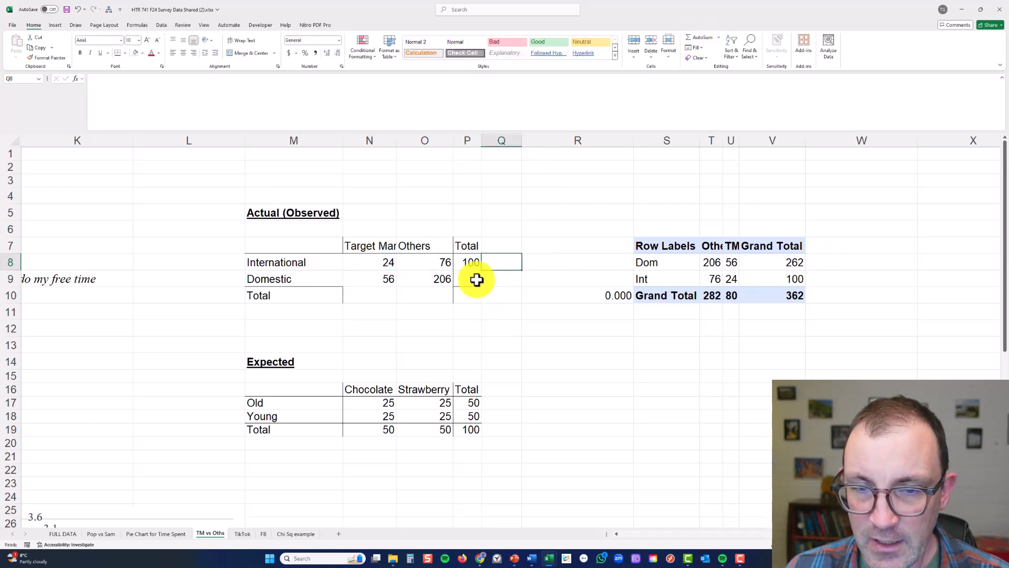
left_click(467, 262)
key("ctrl+c")
left_click(467, 279)
key("ctrl+v")
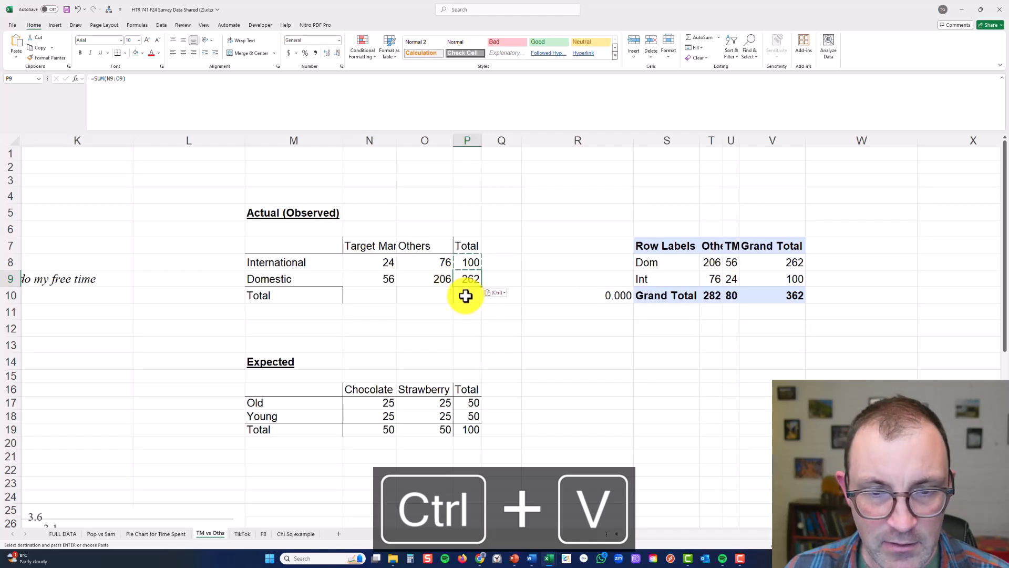
Total the observed Target Market column in N10 with AutoSum and copy the formula to the Others column
left_click(381, 295)
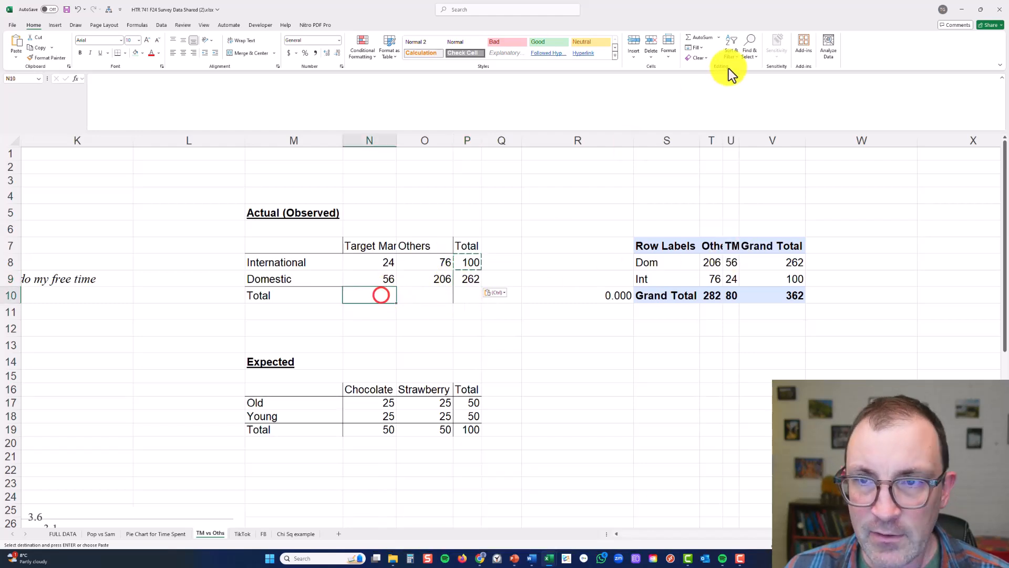
left_click(697, 41)
key("Tab")
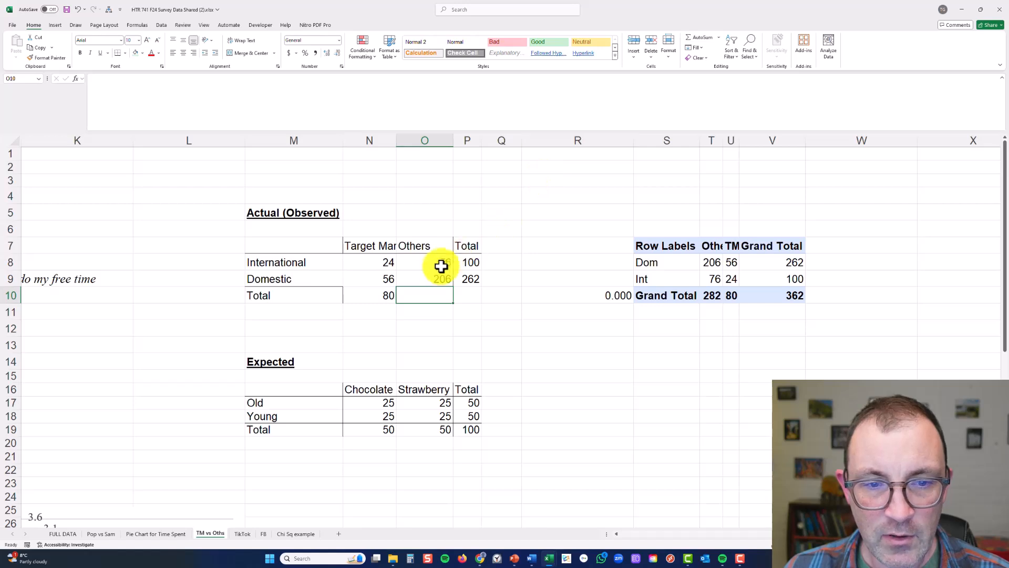
left_click(357, 297)
key("ctrl+c")
left_click(416, 296)
key("ctrl+v")
Copy the Domestic row's total formula into P10 as the observed table's grand total
left_click(464, 292)
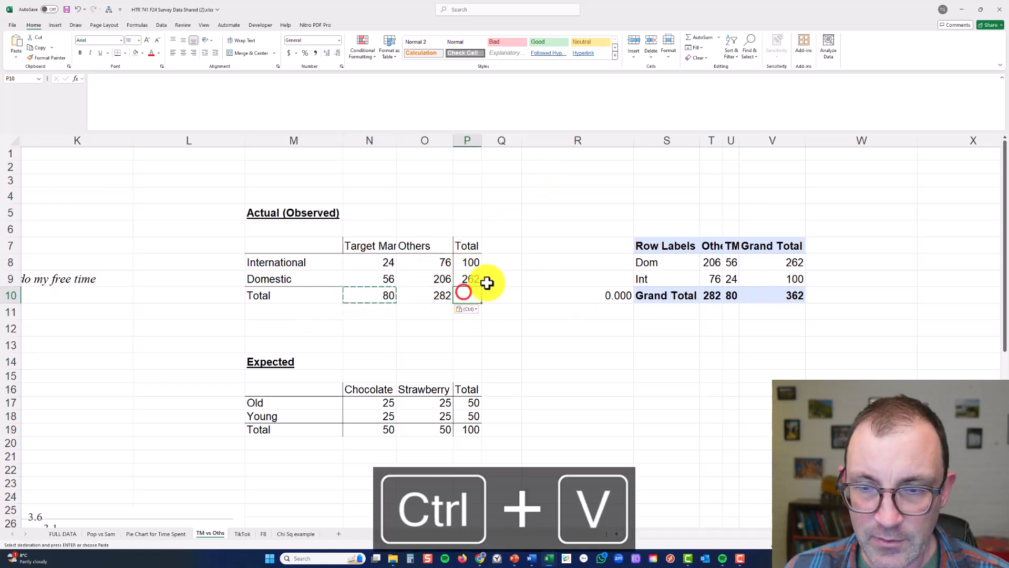
left_click(464, 280)
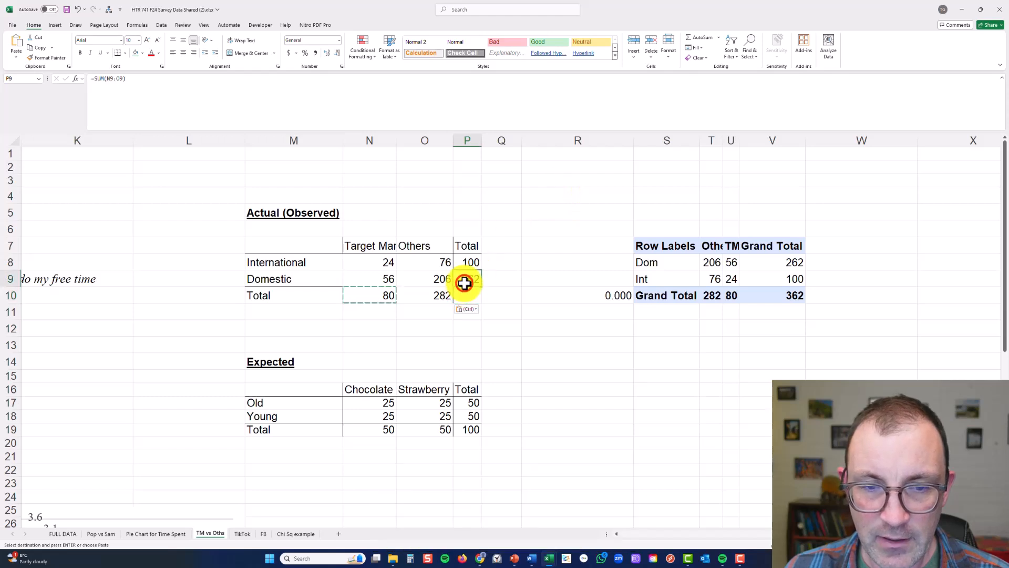
key("ctrl+c")
left_click(465, 295)
key("ctrl+v")
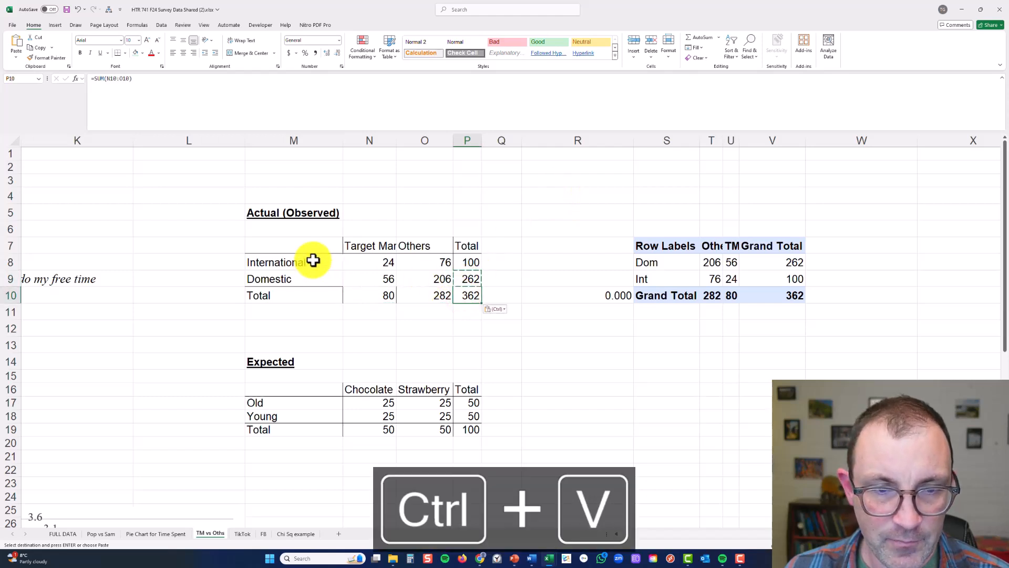
double_click(507, 248)
left_click(508, 247)
left_click(511, 272)
left_click(465, 293)
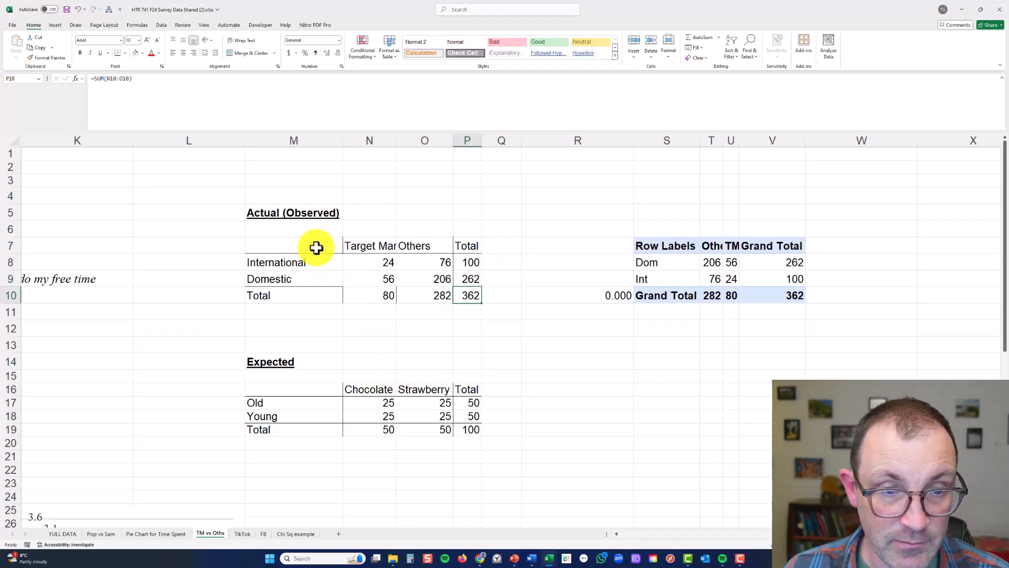
Copy the observed table M7:P10 and paste it as values over the expected table, starting at M16
left_click_drag(316, 248, 457, 293)
key("ctrl+c")
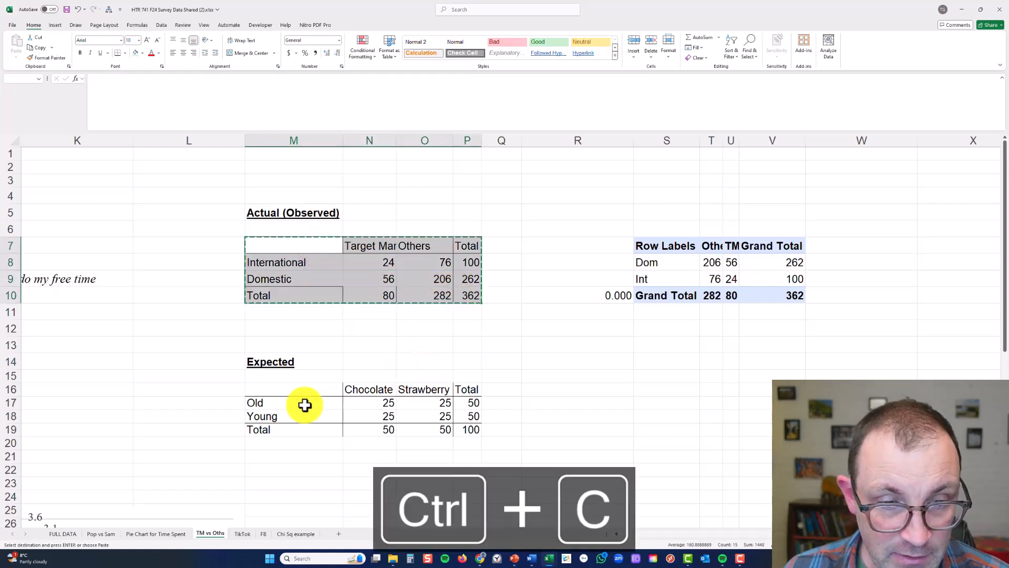
right_click(305, 392)
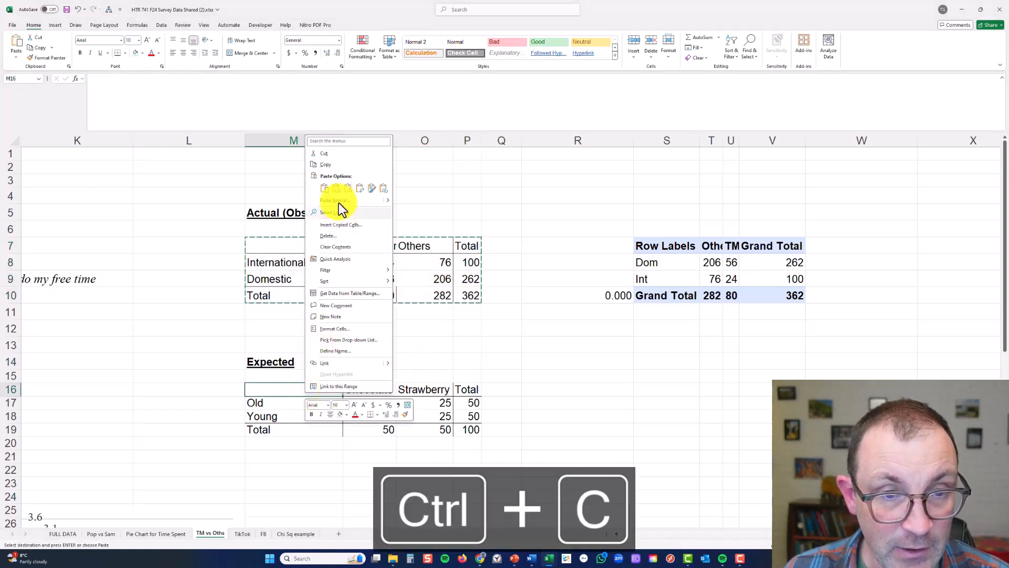
left_click(338, 187)
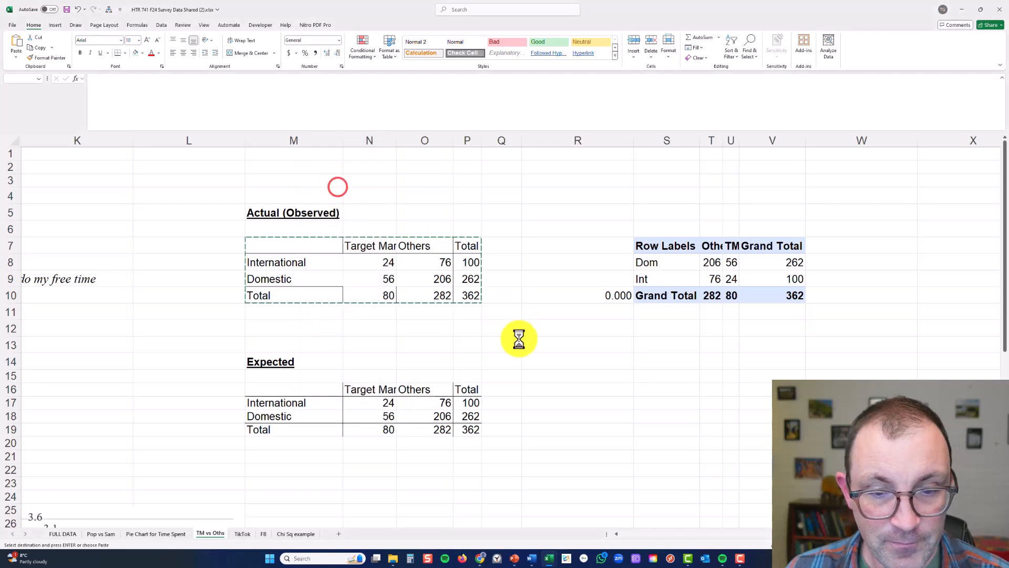
Clear the four inner counts in N17:O18 of the expected table, keeping its totals
left_click_drag(387, 402, 441, 417)
key("Delete")
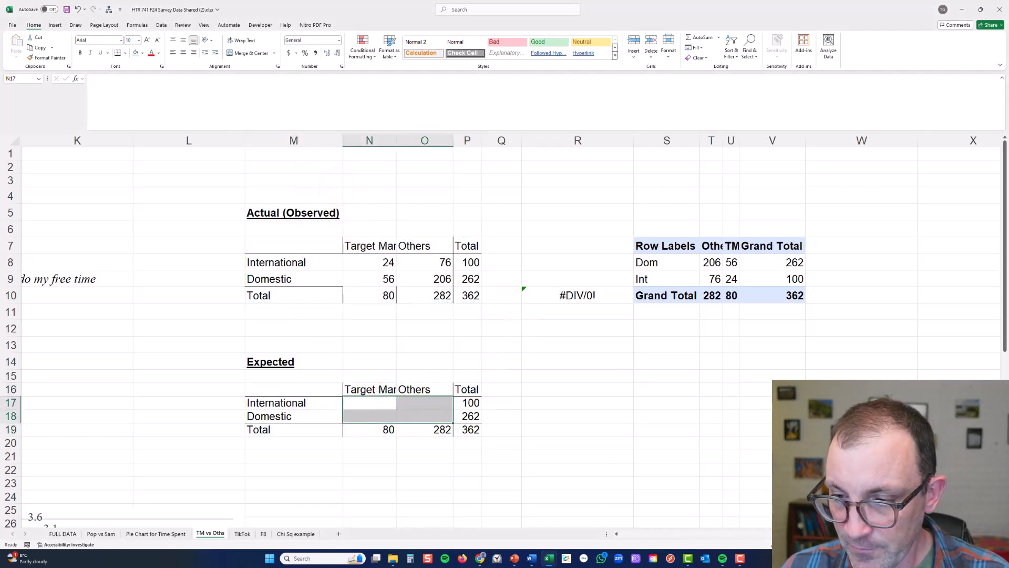
scroll(505, 337, "up", 1)
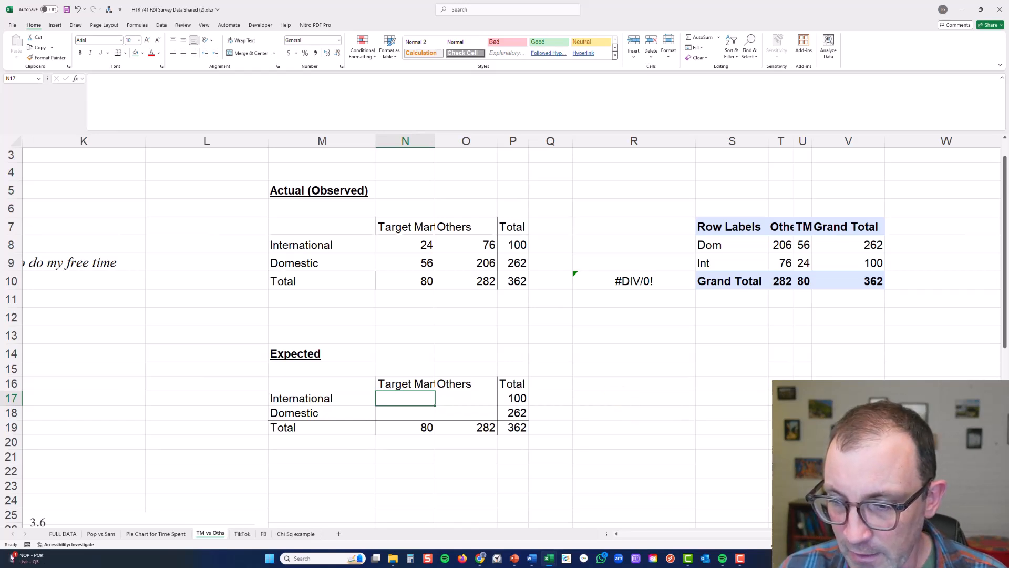
Calculate the expected International count for Target Market in N17 with the formula =P17*N19/P19
scroll(320, 428, "right", 1)
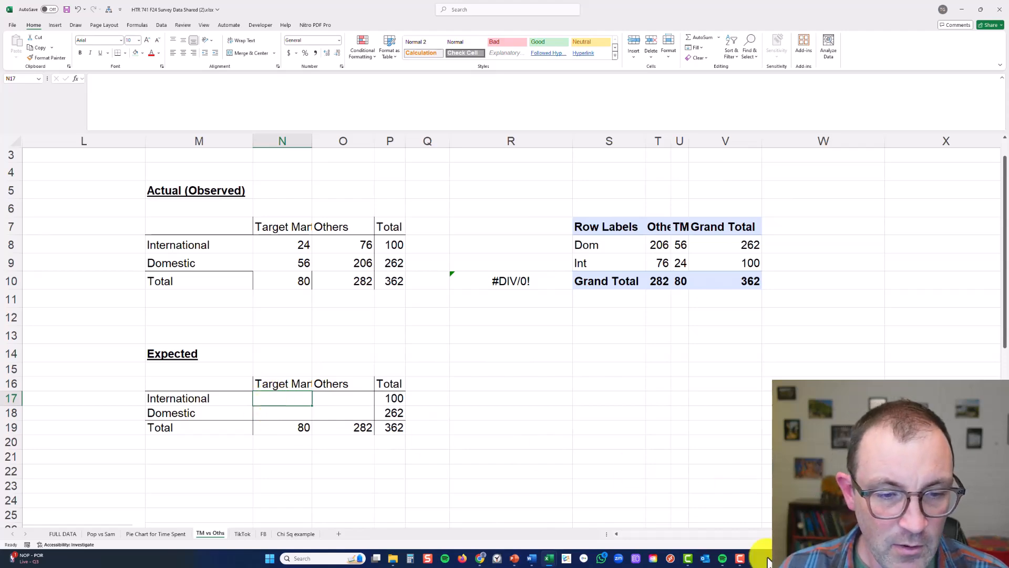
scroll(511, 337, "up", 3)
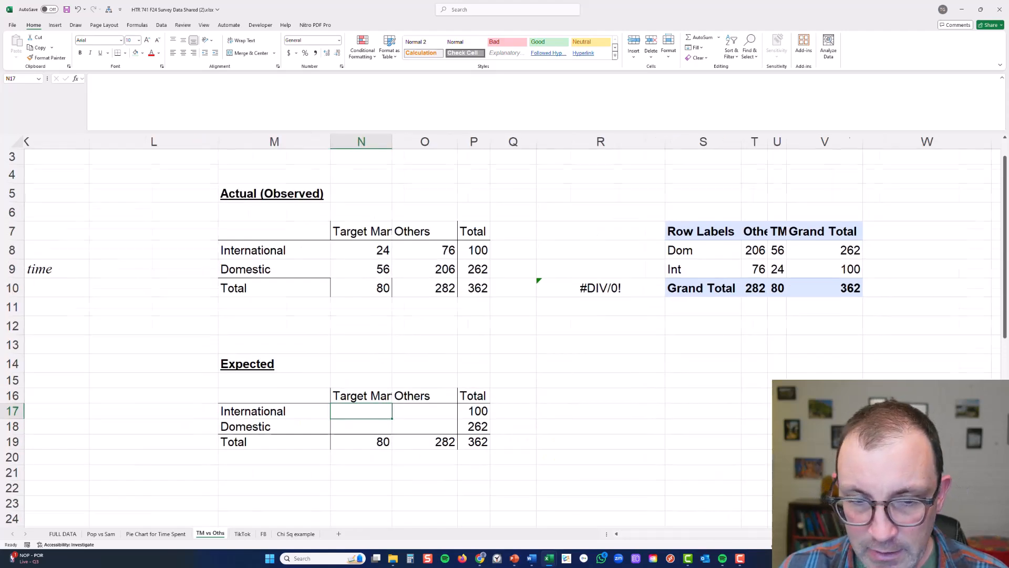
scroll(505, 315, "right", 3)
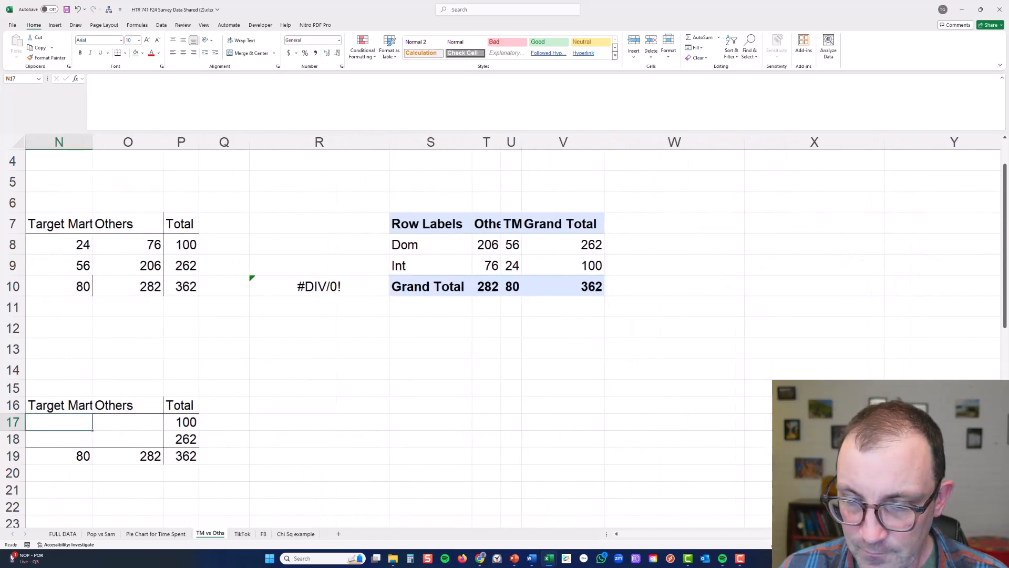
scroll(505, 316, "left", 2)
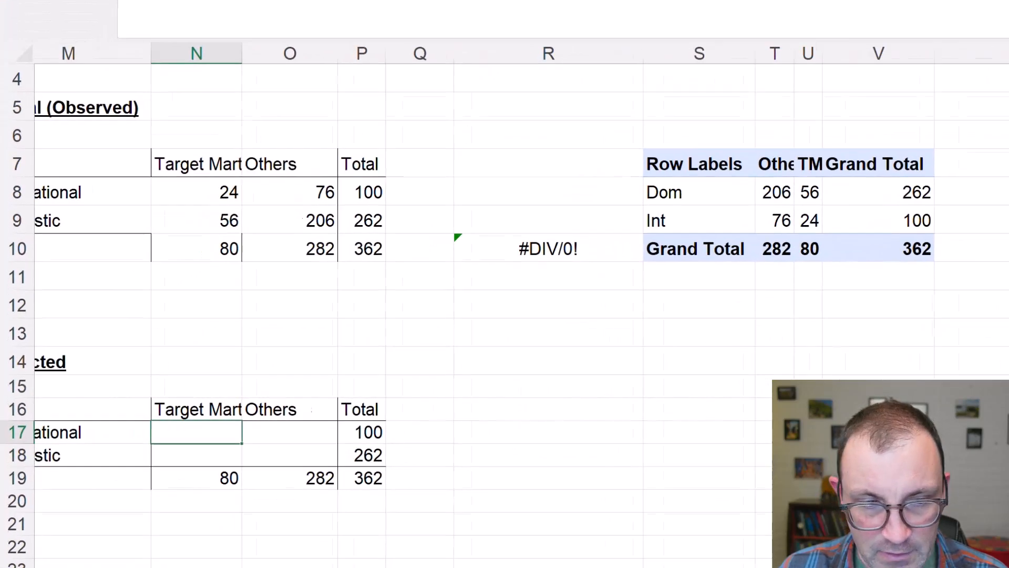
scroll(372, 509, "left", 2)
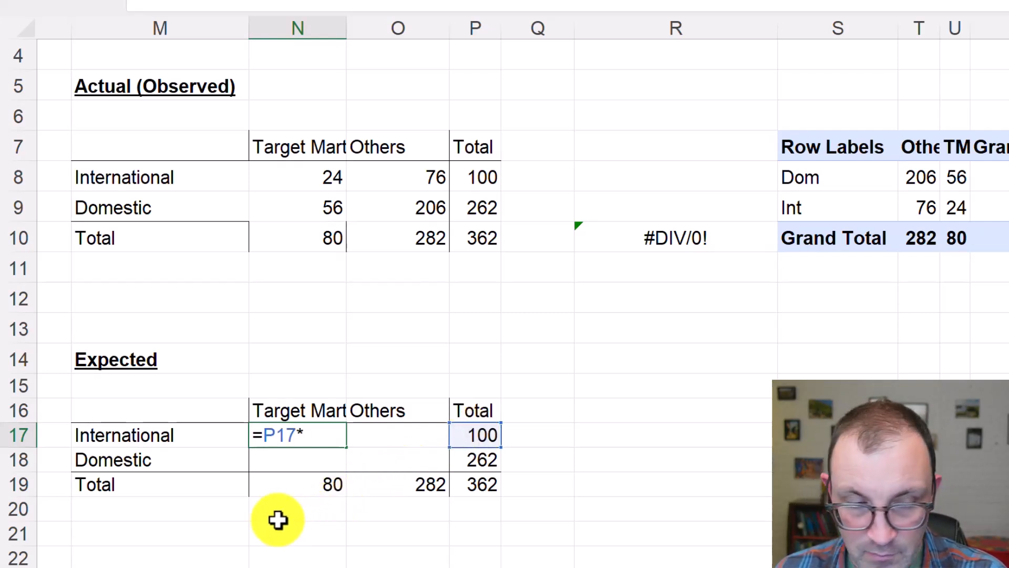
left_click(297, 490)
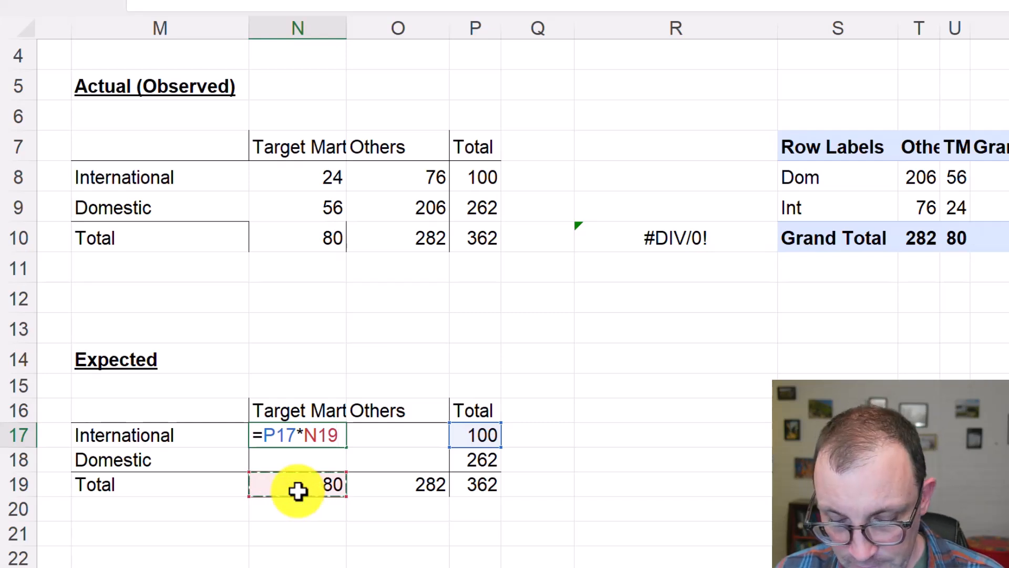
type("/")
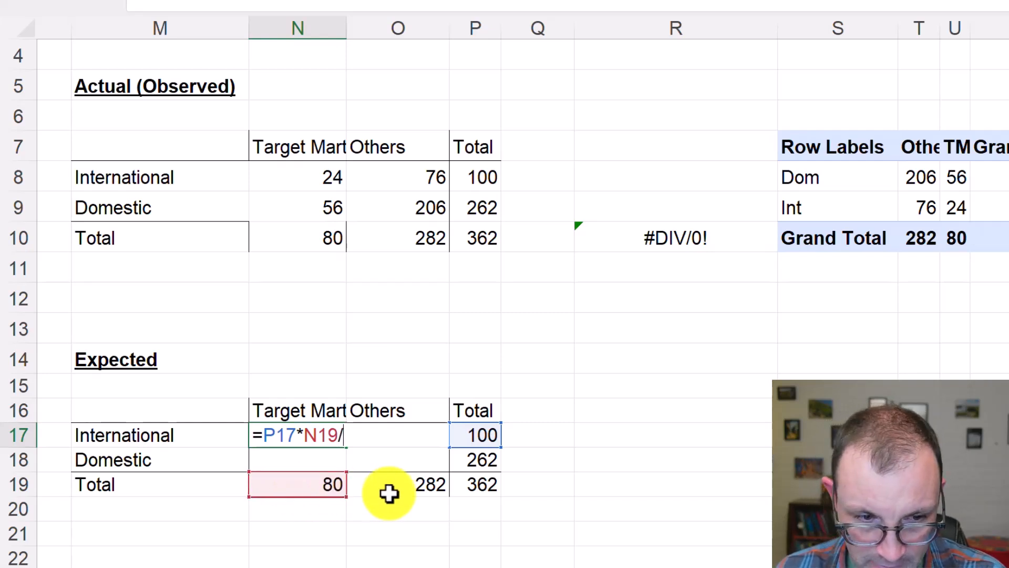
left_click(461, 490)
key("Return")
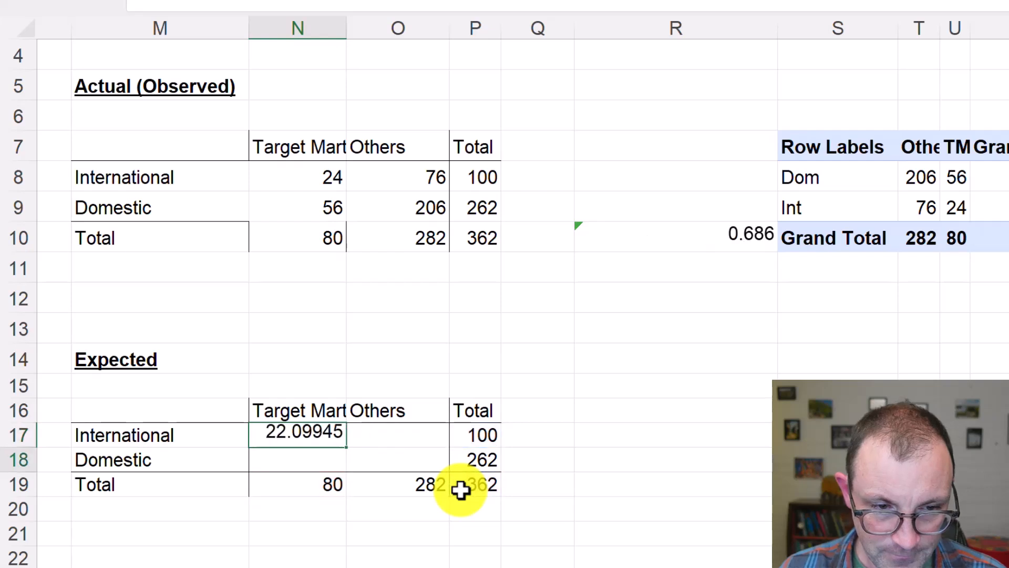
Calculate the expected International count for Others in O17 with the formula =P17*O19/P19
left_click(299, 435)
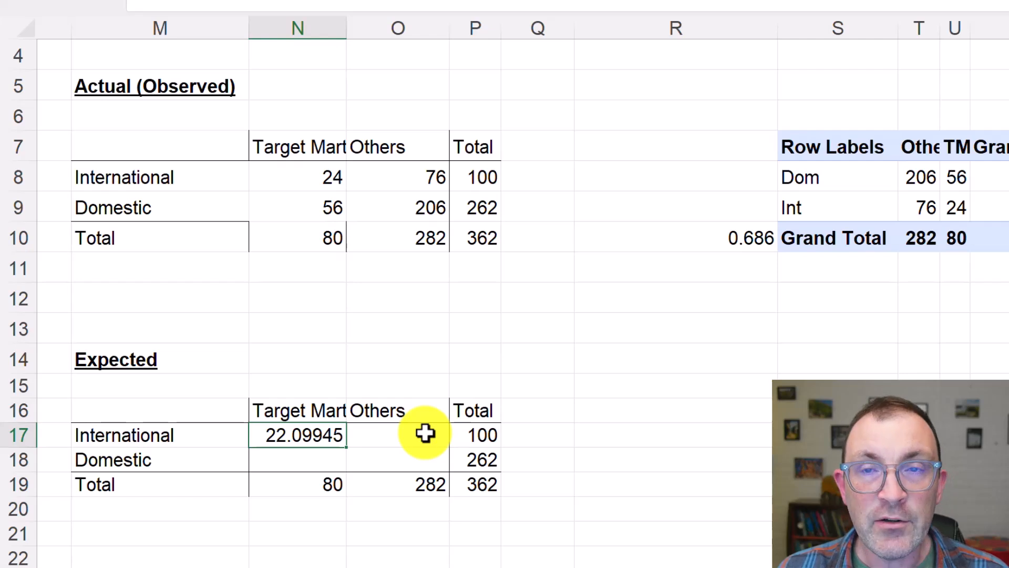
left_click(397, 437)
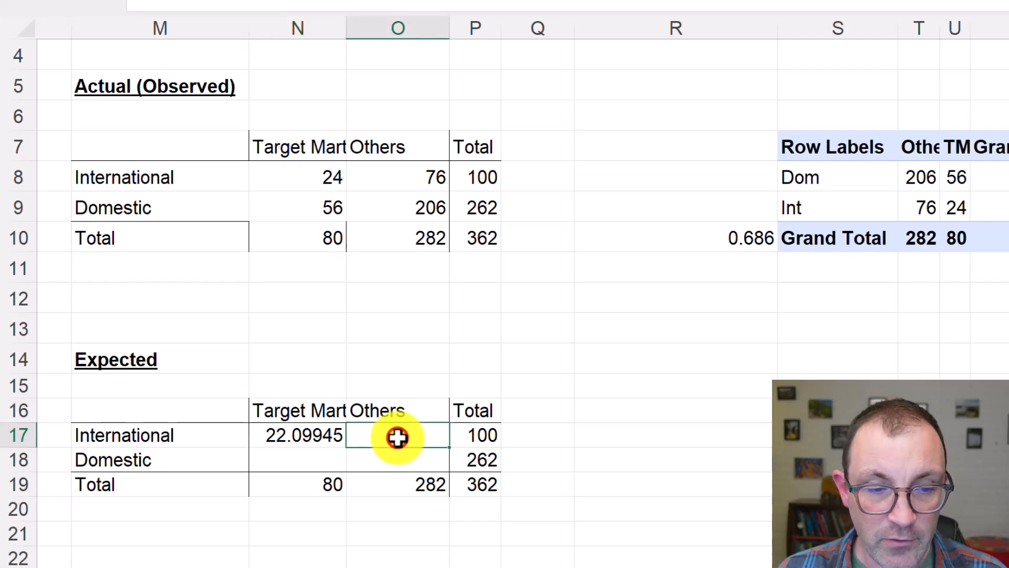
type("=")
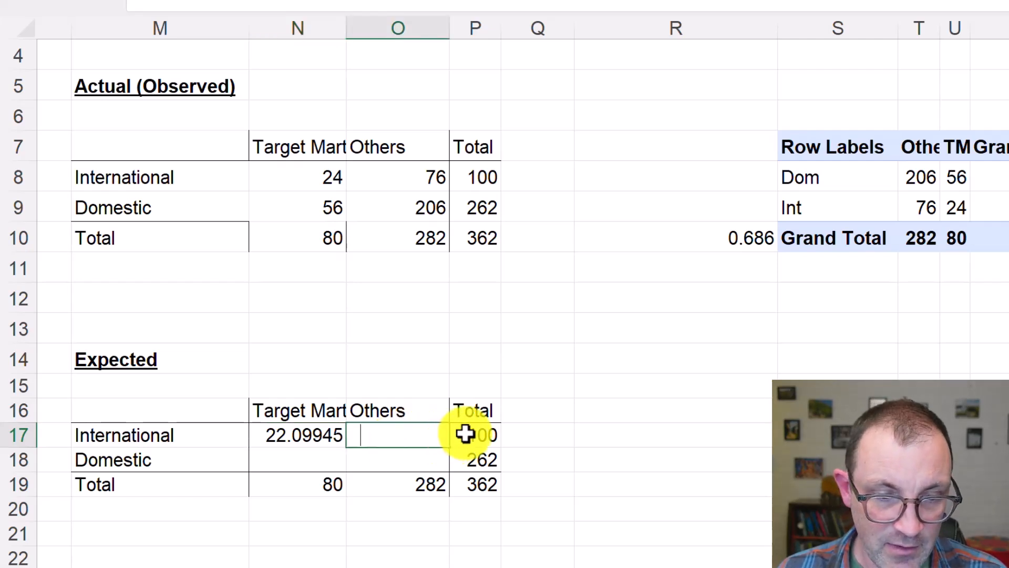
type("P17*")
left_click(383, 483)
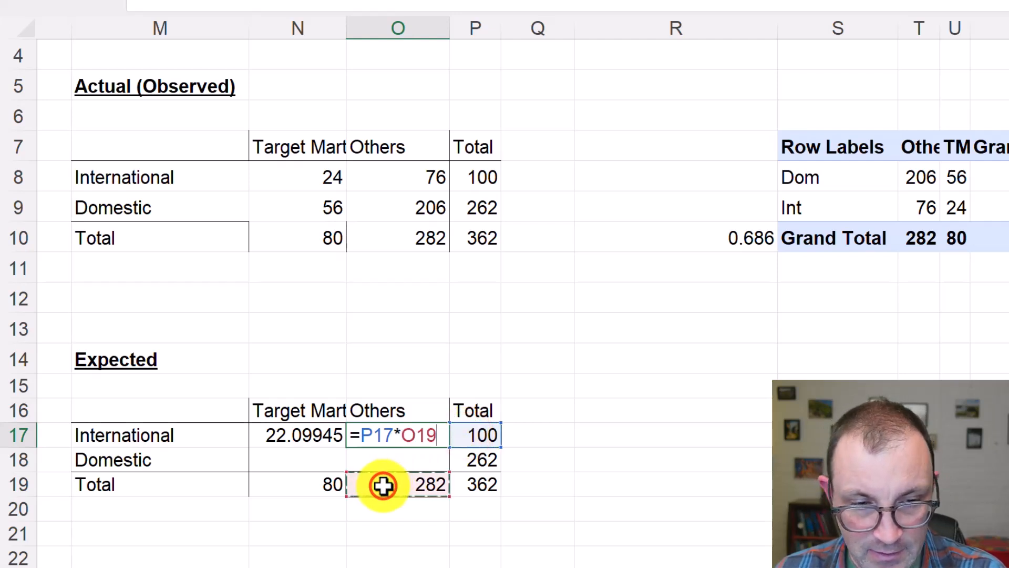
type("/")
left_click(473, 483)
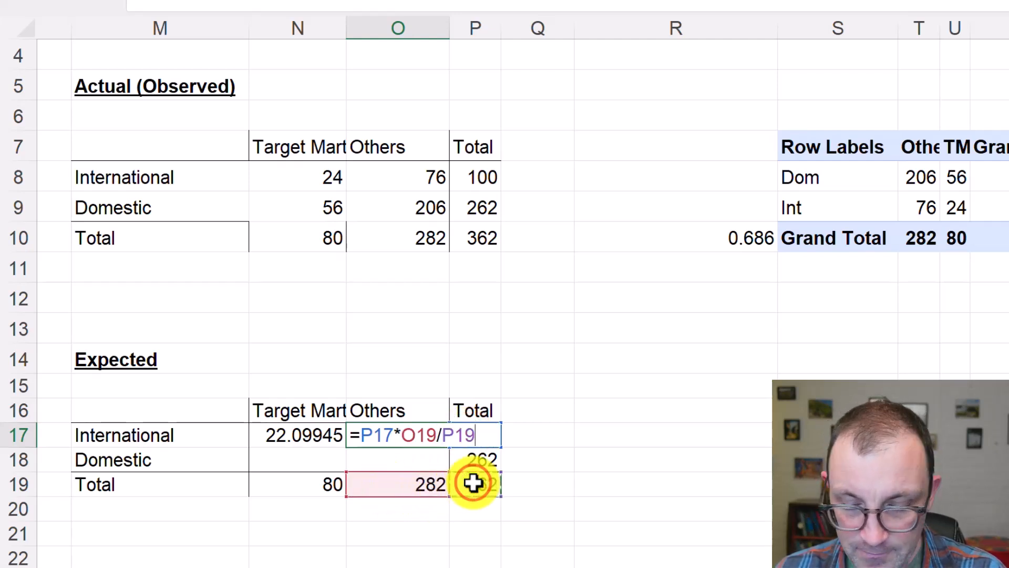
key("Return")
Clear the International Others formula from O17 in the expected table
left_click(309, 435)
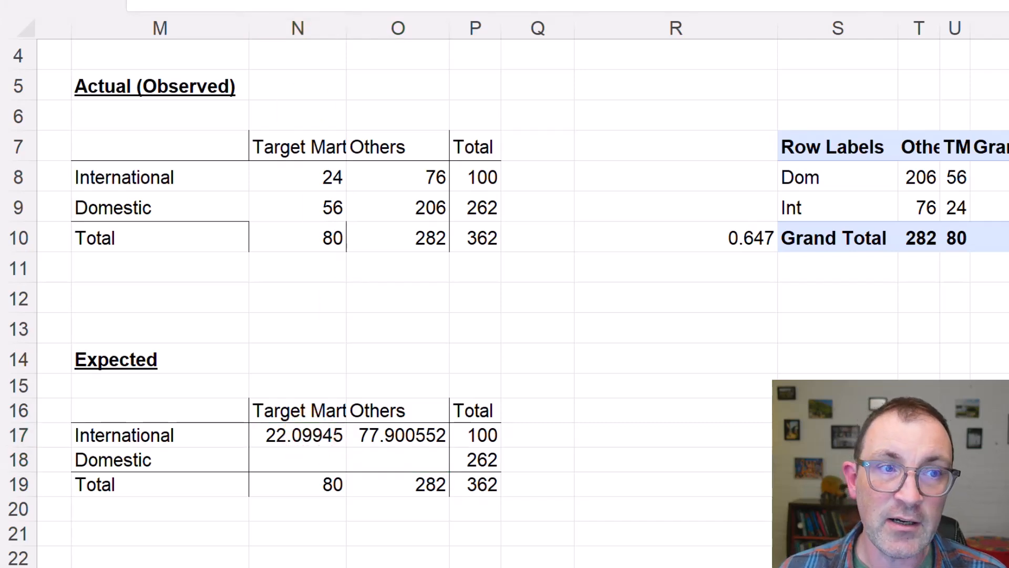
left_click(371, 439)
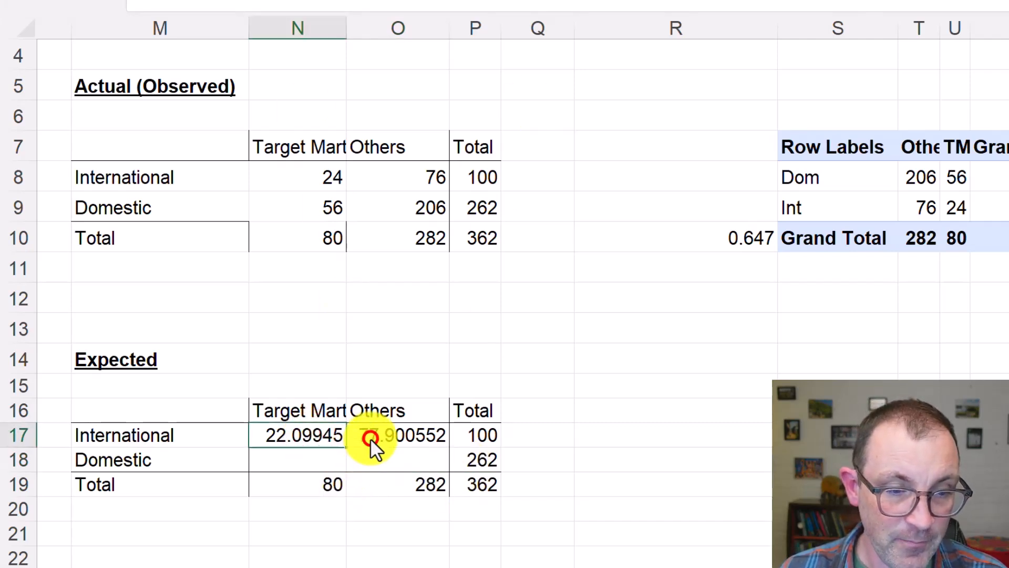
left_click(371, 438)
key("Delete")
Edit the formula in N17 to use mixed and absolute references: =$P17*N$19/$P$19
left_click(332, 442)
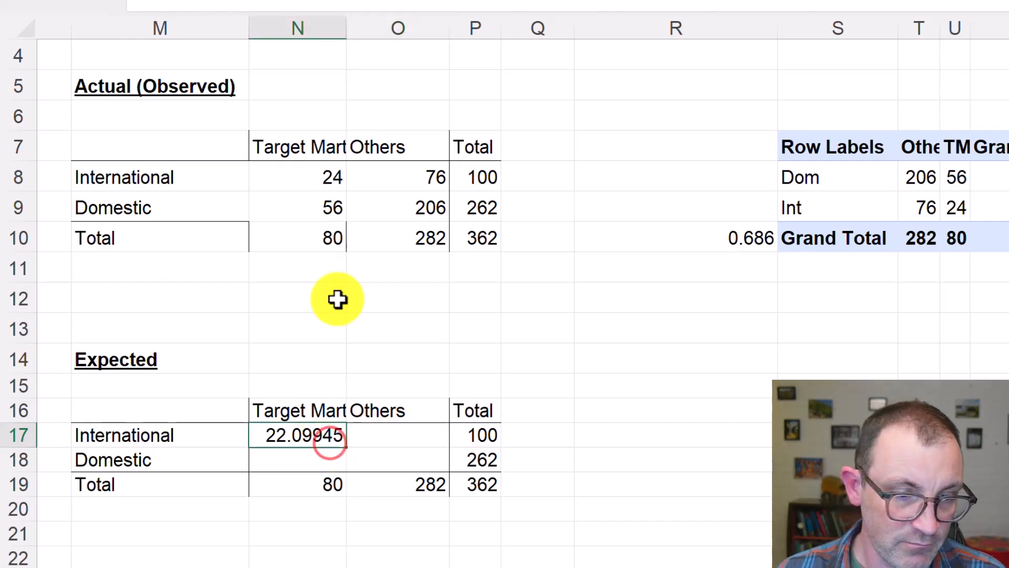
double_click(309, 431)
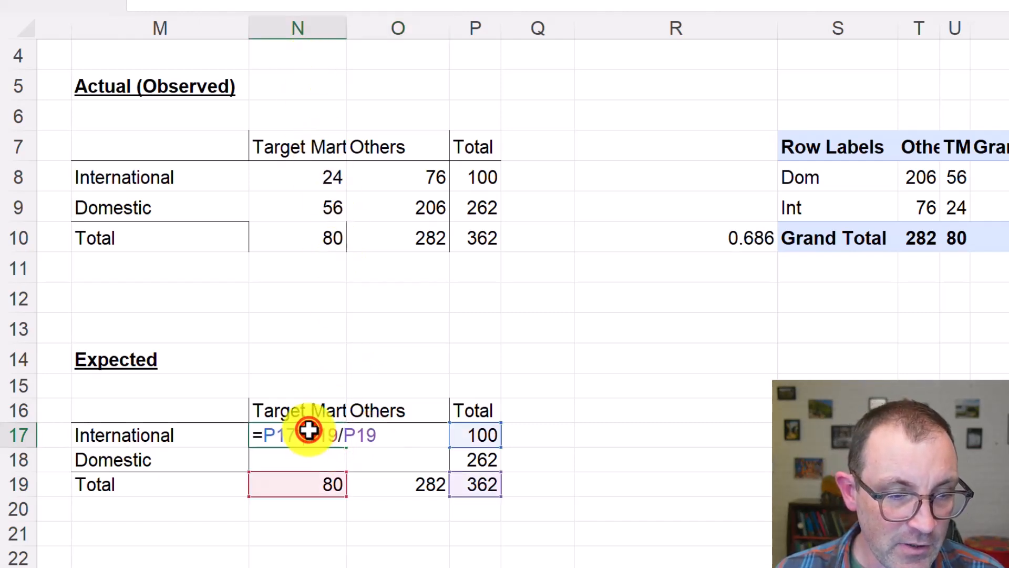
left_click(264, 432)
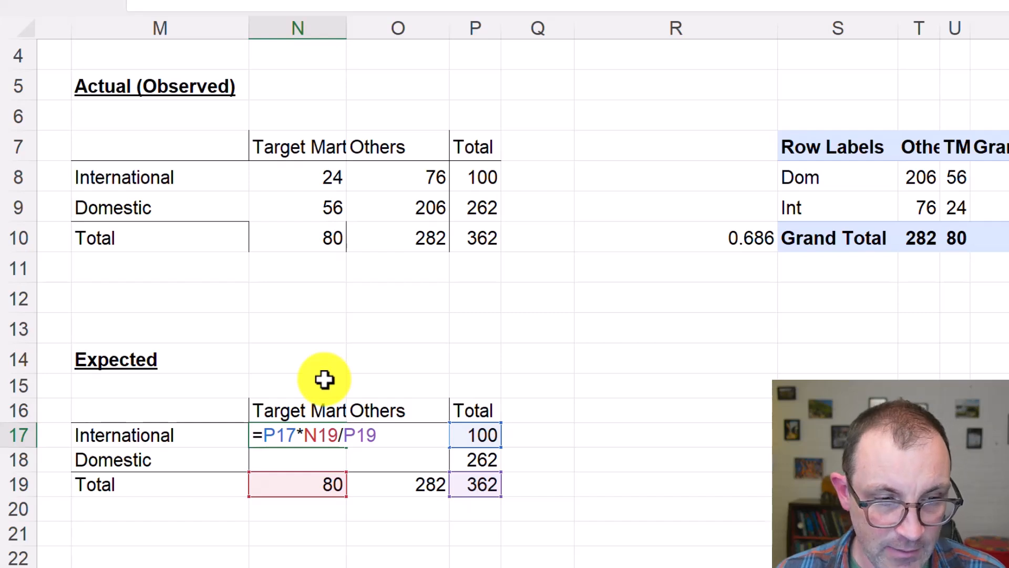
type("$")
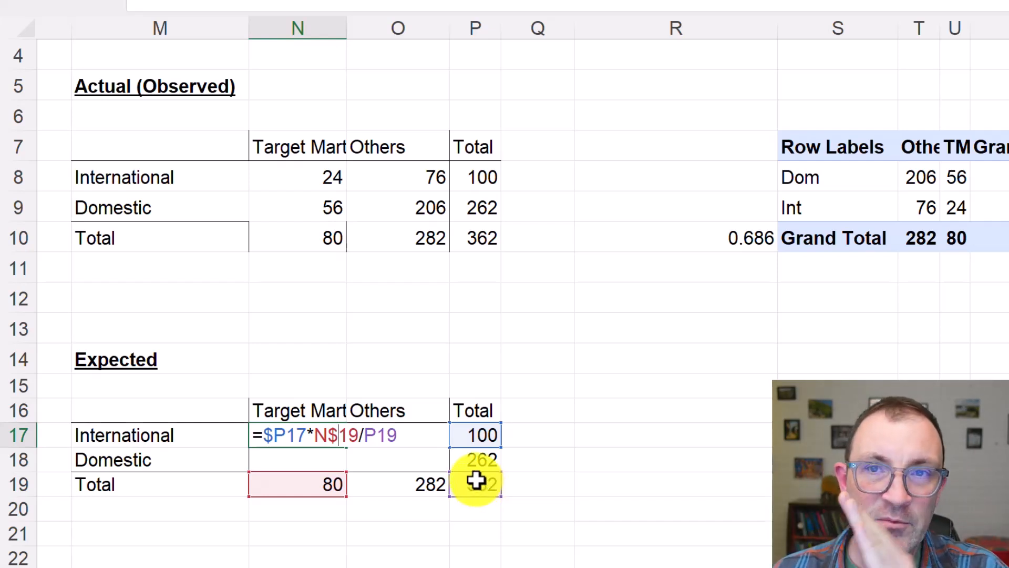
left_click(366, 435)
type("$P$")
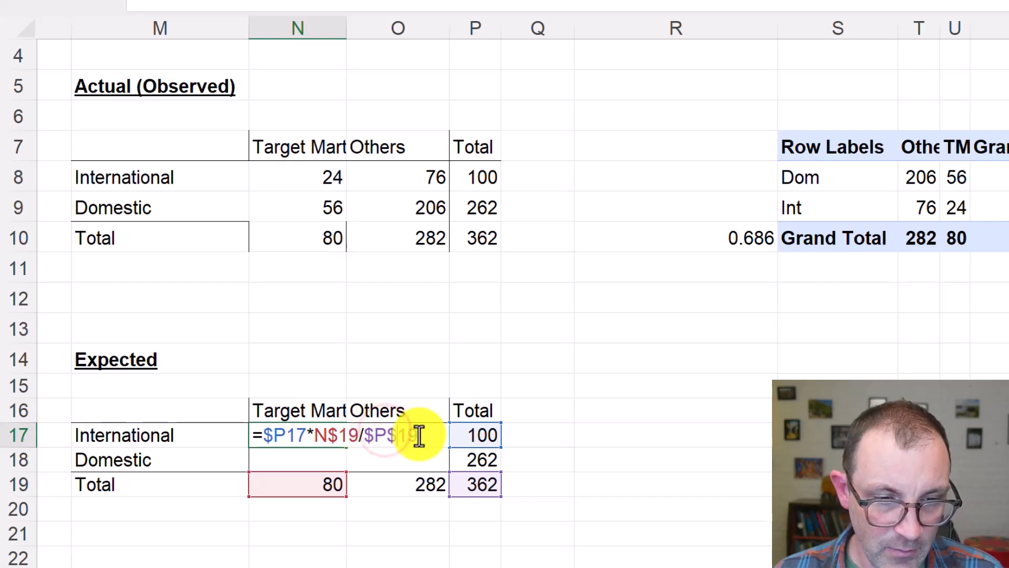
key("Tab")
Copy the N17 formula across all four inner cells N17:O18 of the expected table
left_click(326, 441)
key("ctrl+c")
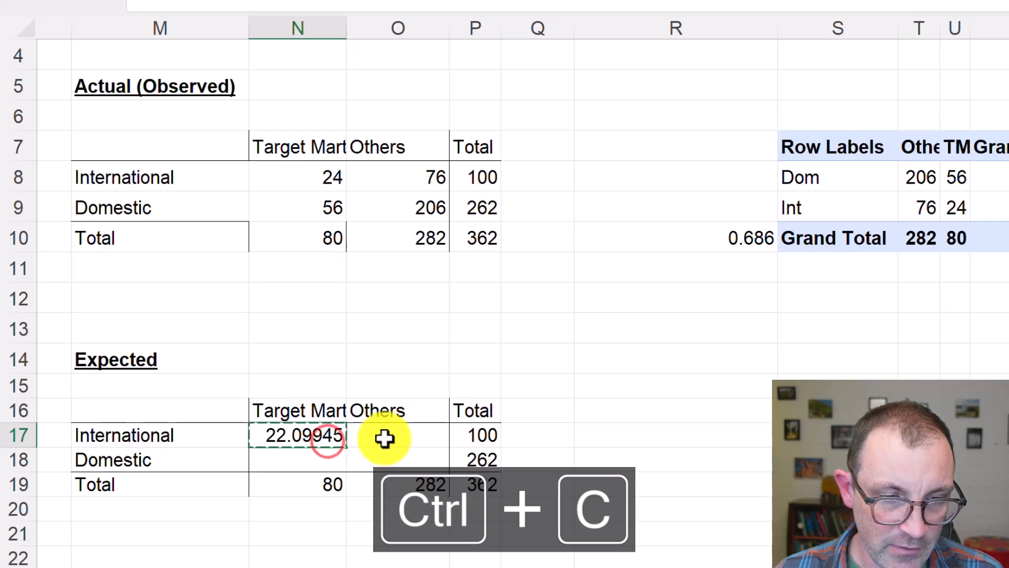
left_click(382, 457, "shift")
key("ctrl+v")
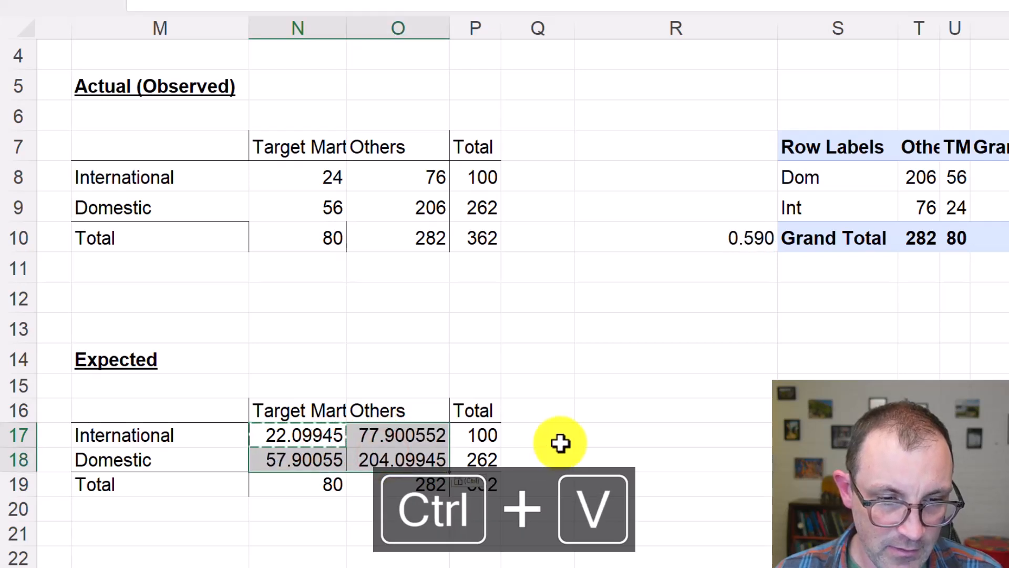
left_click(559, 443)
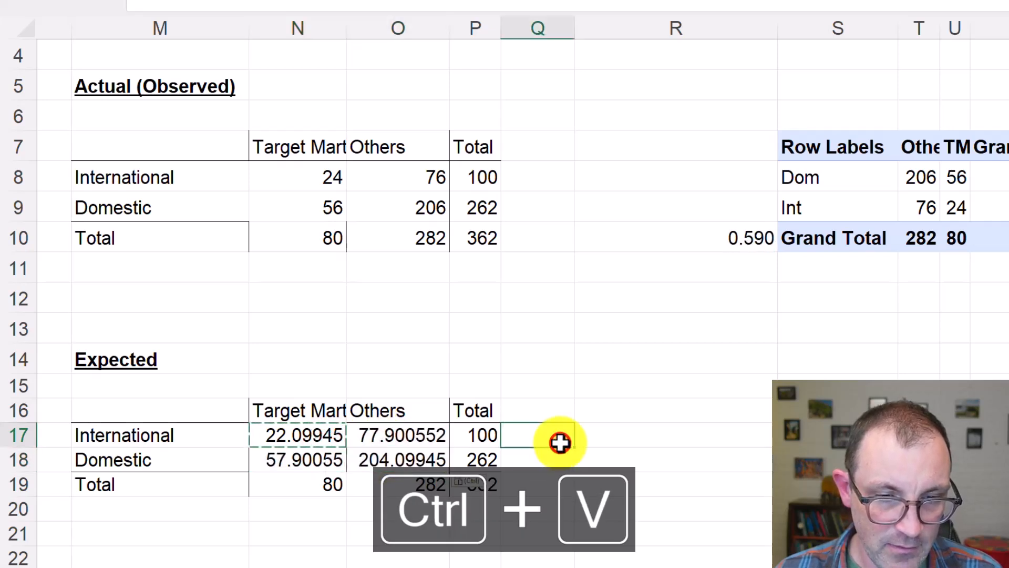
Autofit column R to its contents and insert a blank column between it and the pivot table
left_click(732, 240)
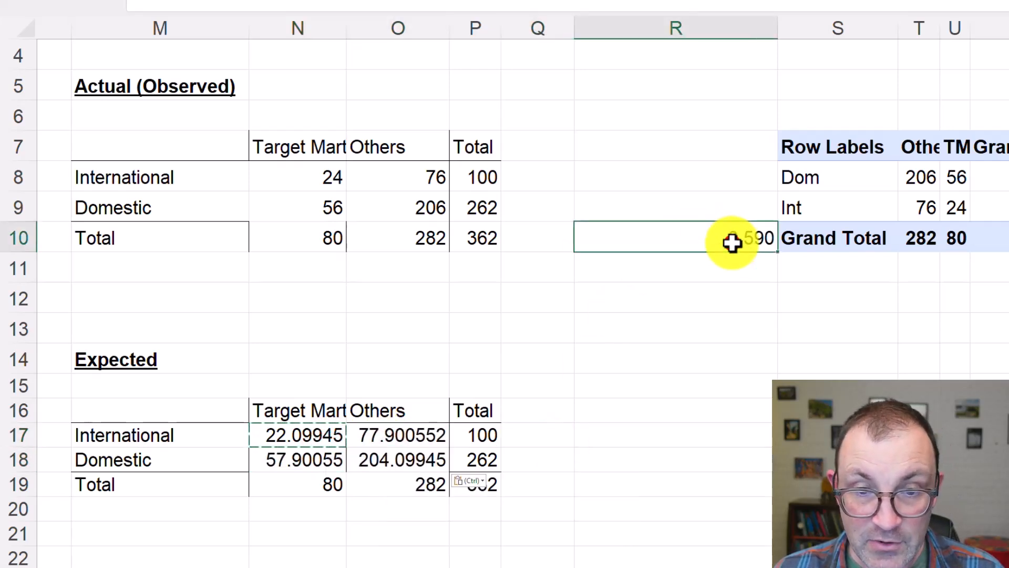
double_click(776, 28)
right_click(675, 32)
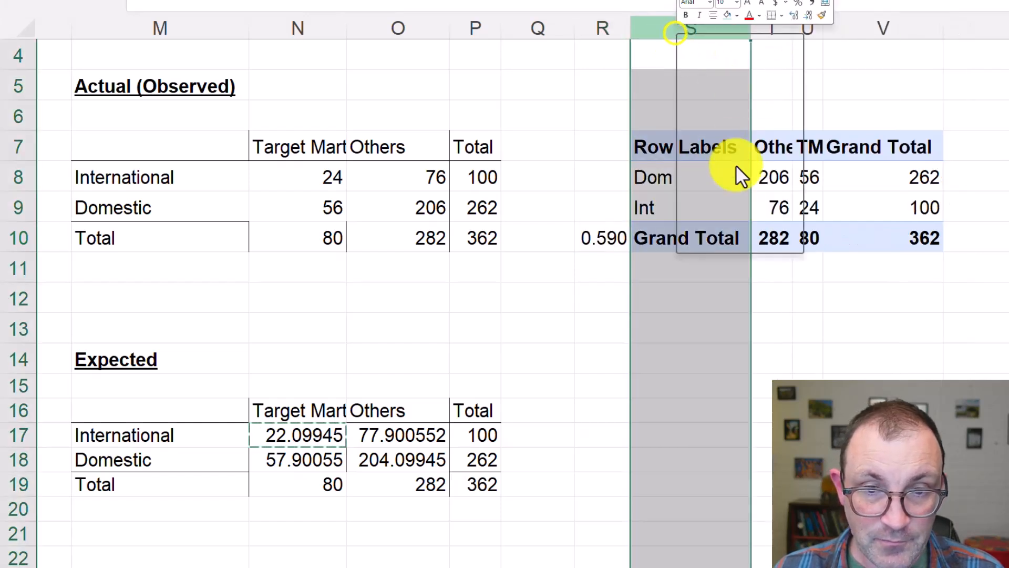
left_click(731, 149)
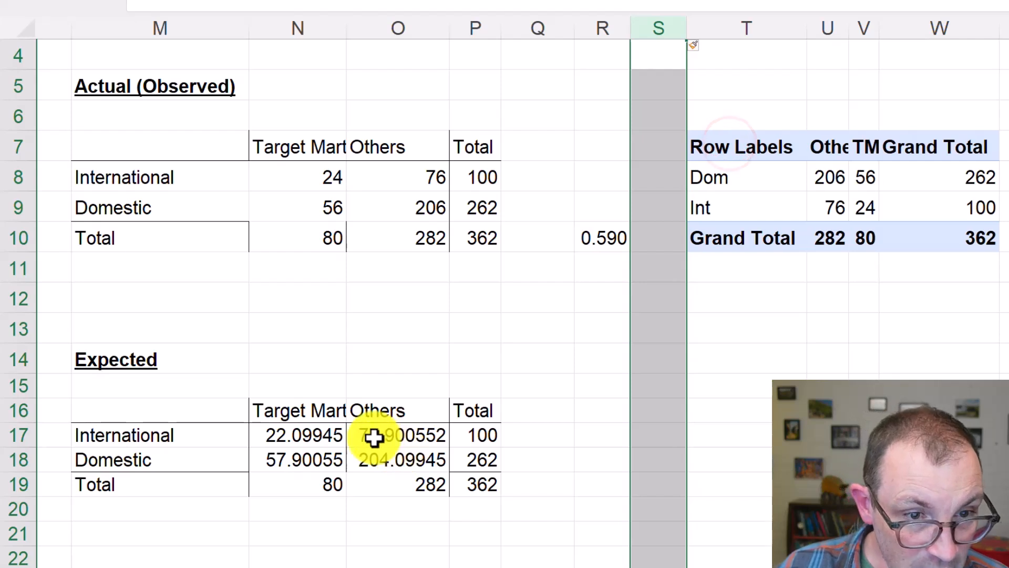
Compare the expected and observed Others counts for the International and Domestic rows
left_click(373, 437)
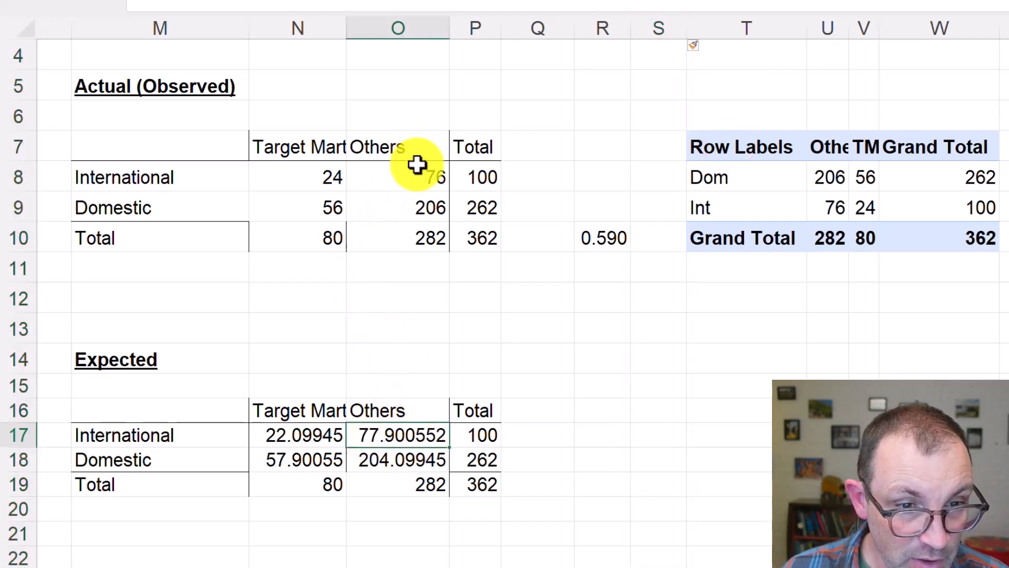
left_click(415, 184)
left_click(401, 459)
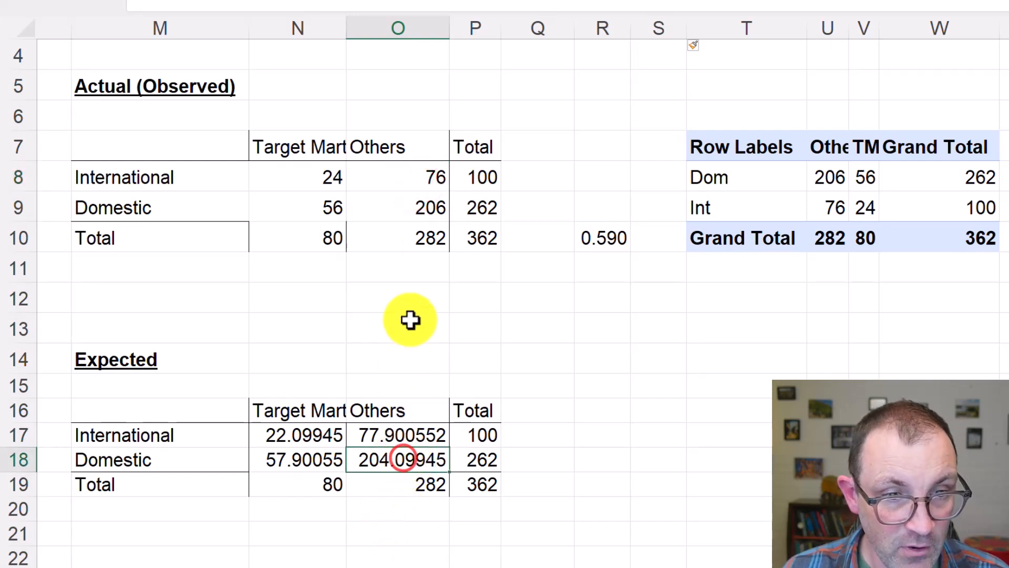
left_click(401, 219)
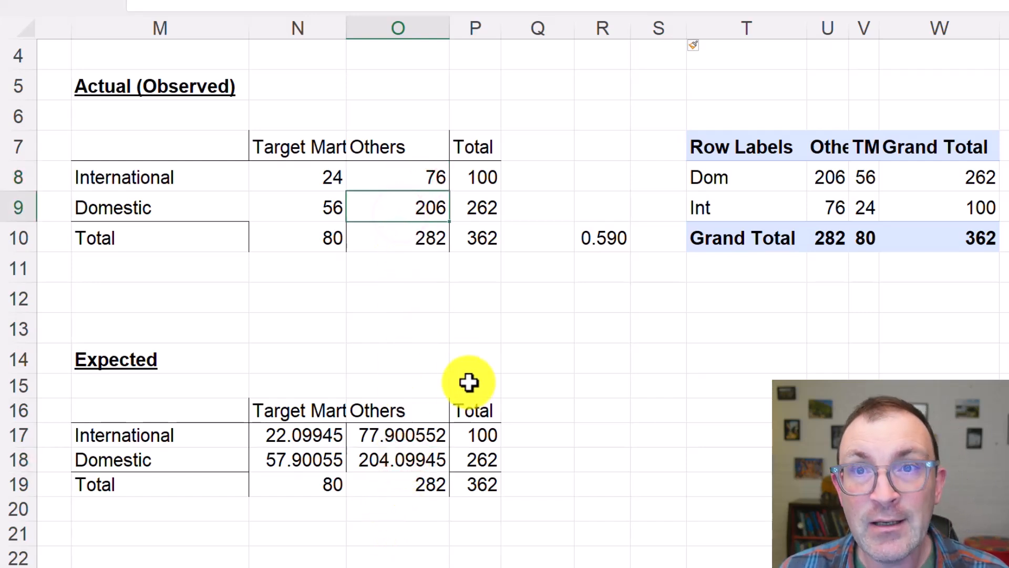
Check the P value in R10 against the scale on the PowerPoint null hypothesis slide, marking 0.60
left_click(610, 235)
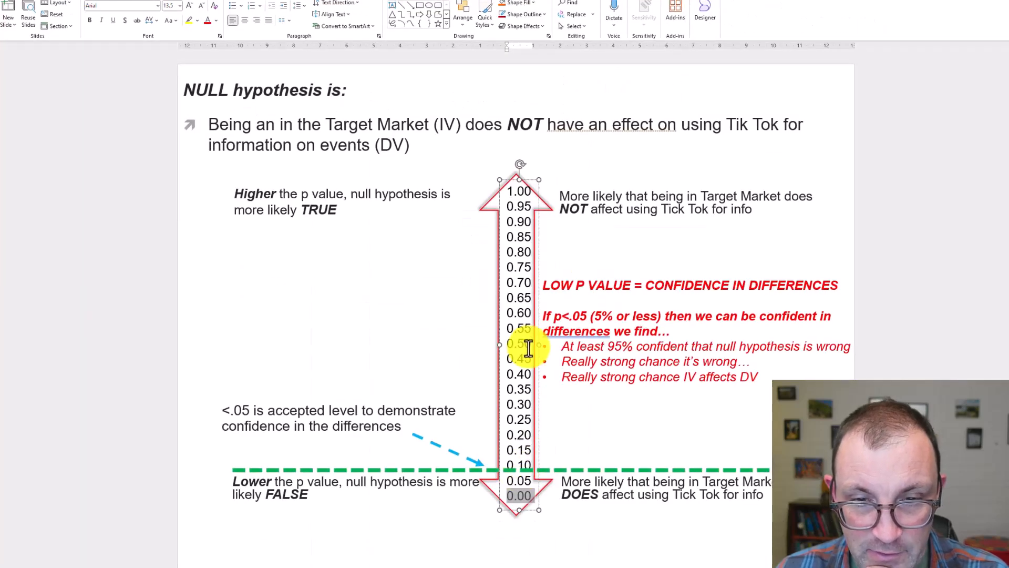
double_click(521, 328)
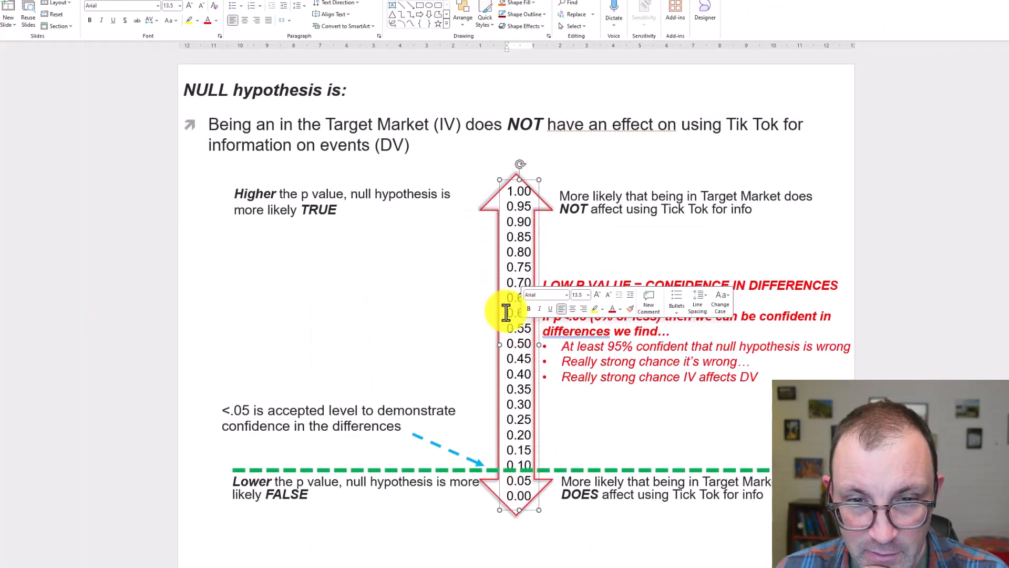
double_click(504, 312)
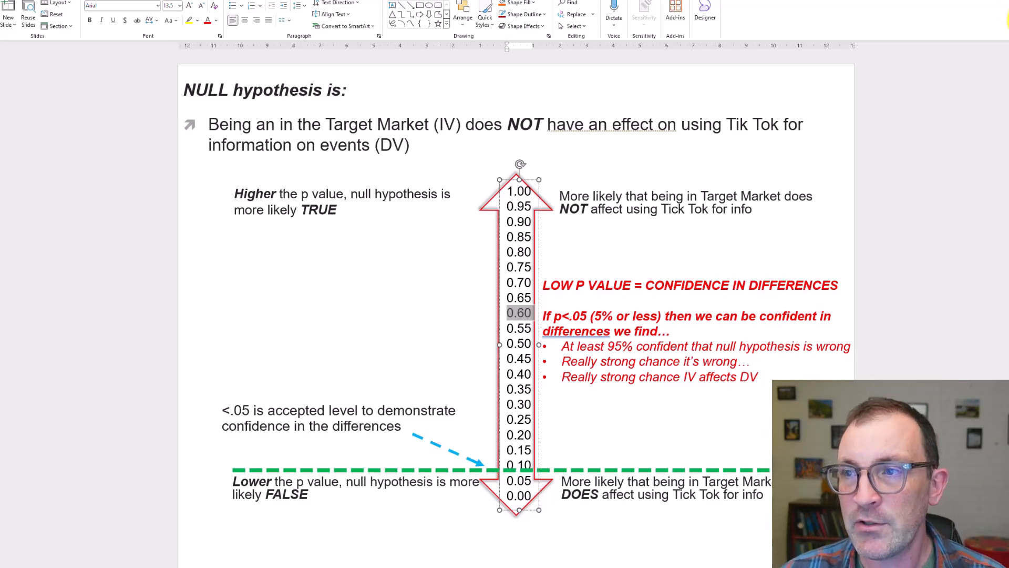
Return to the Excel workbook and check the rule for reporting P values above .05 in the notes below the summary table
left_click(963, 9)
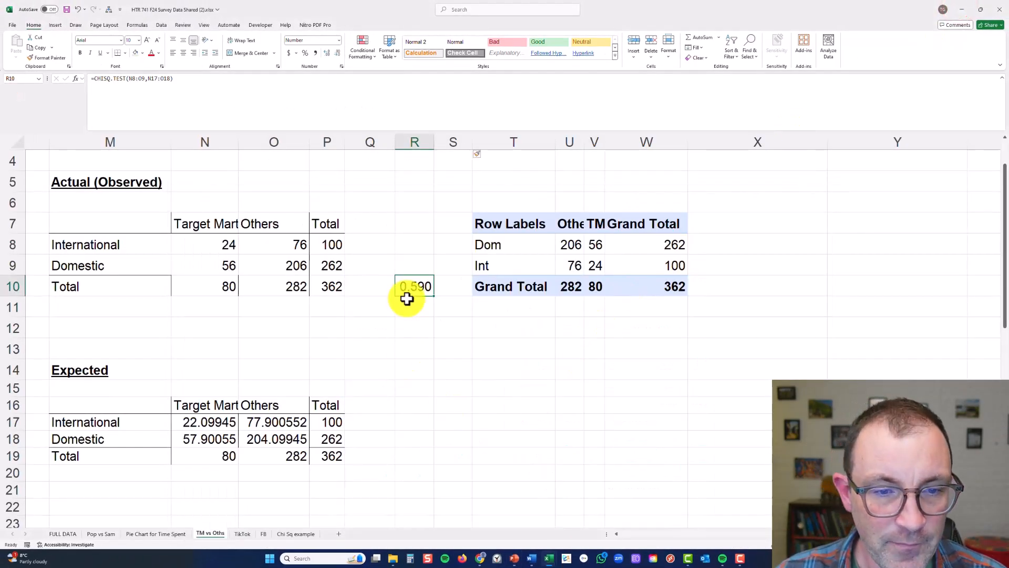
key("ctrl+c")
scroll(409, 289, "left", 5)
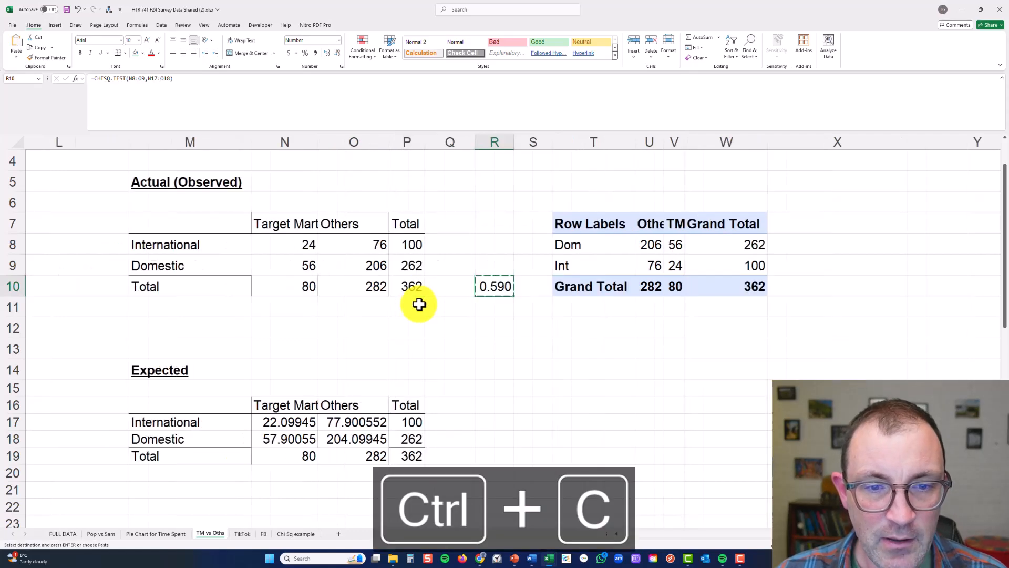
scroll(419, 304, "left", 3)
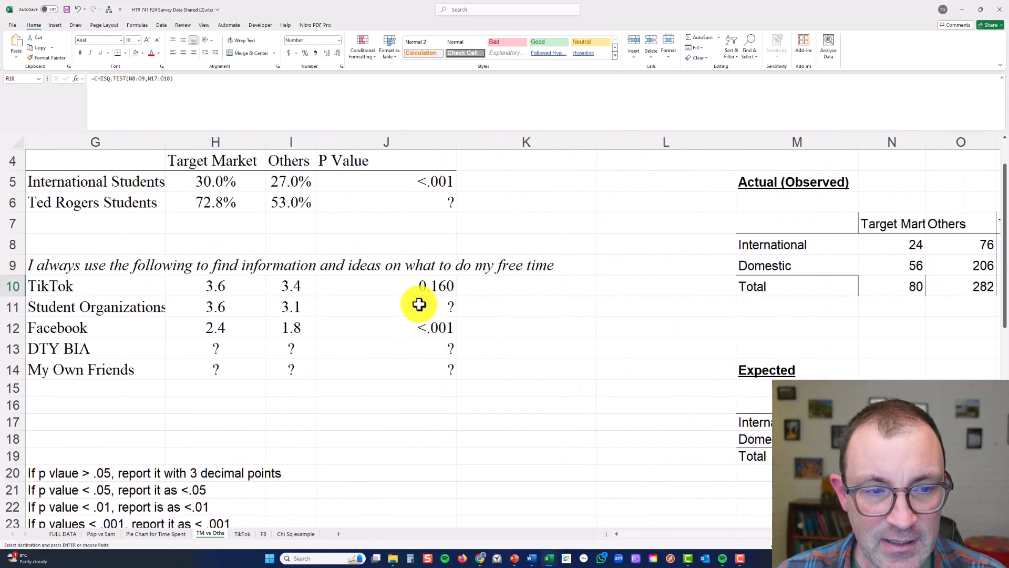
left_click(103, 469)
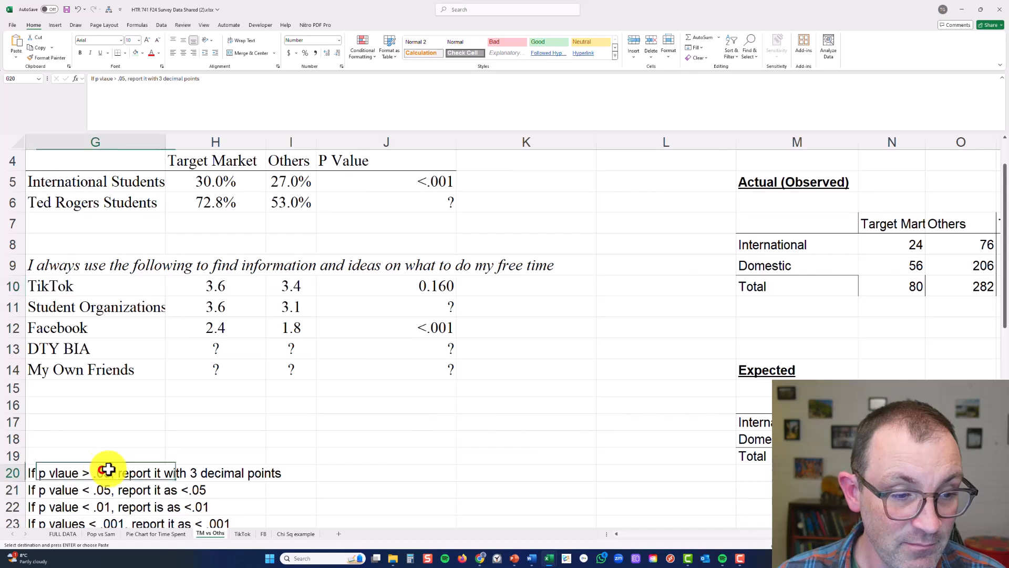
Set the International Students P value in J5 to 0.59, formatted with three decimal places
left_click(419, 181)
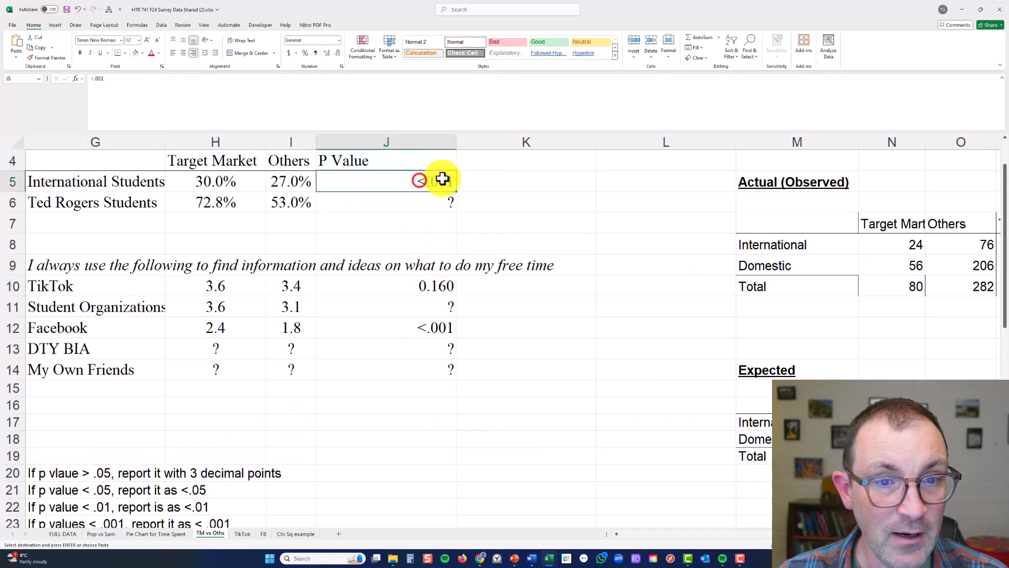
key("ctrl+v")
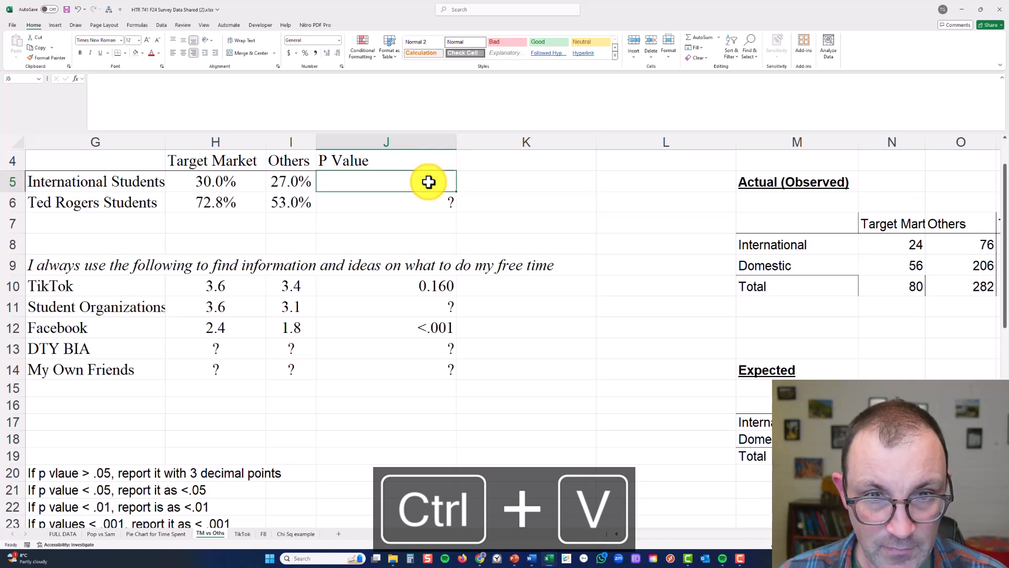
type("0.5")
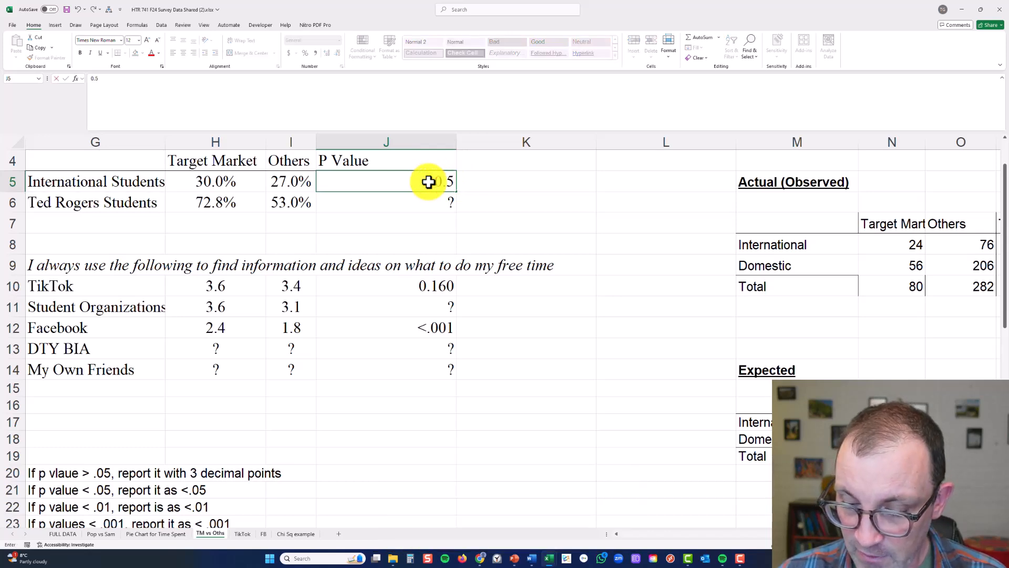
key("Return")
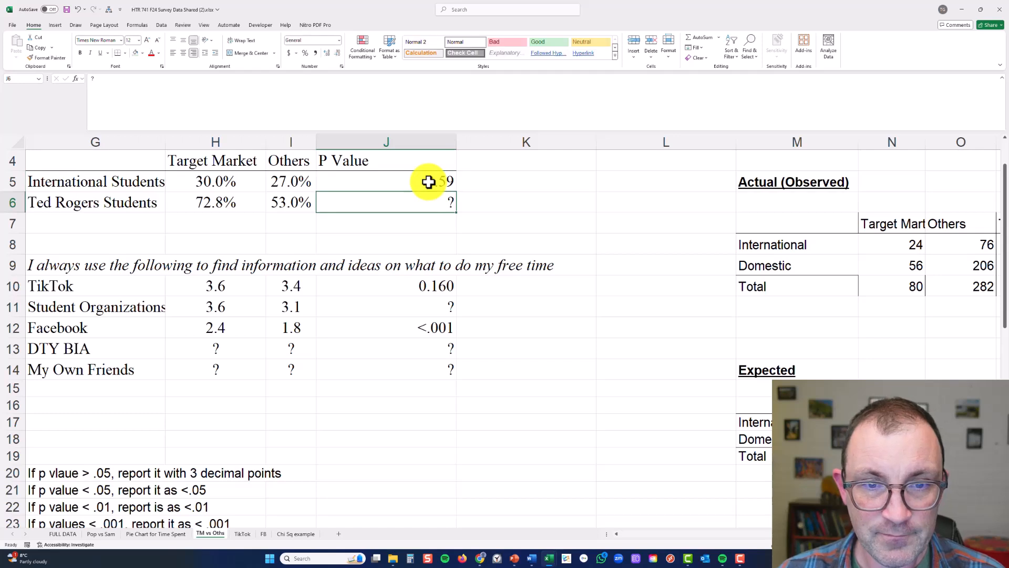
left_click(428, 181)
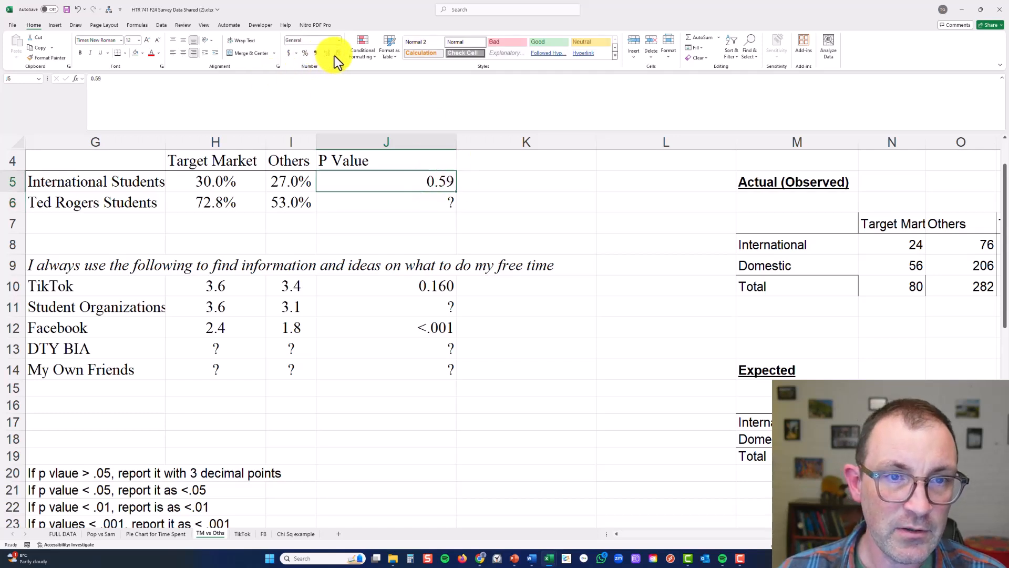
Clear the question mark from the Ted Rogers Students P value cell J6
left_click(434, 204)
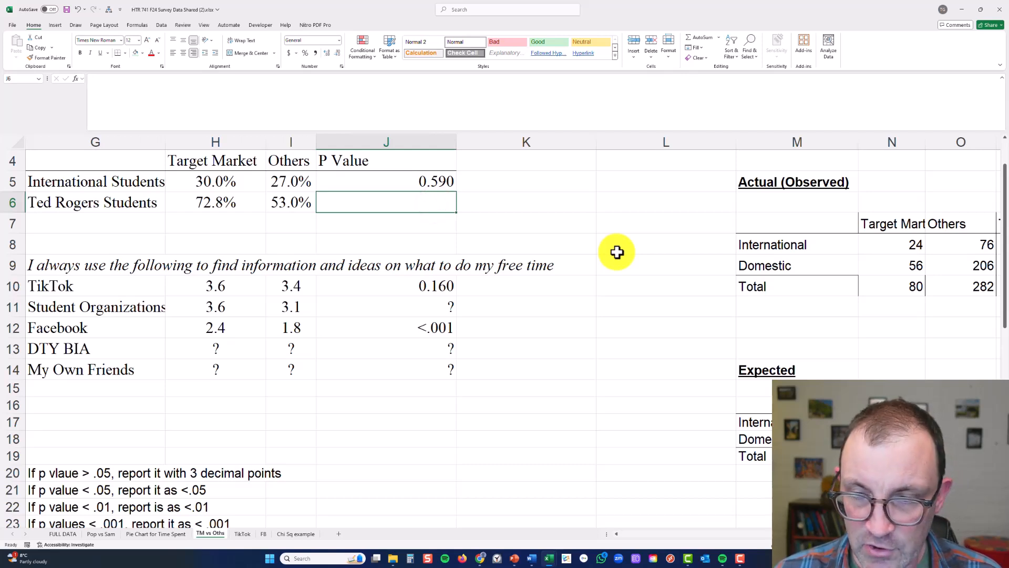
left_click(431, 211)
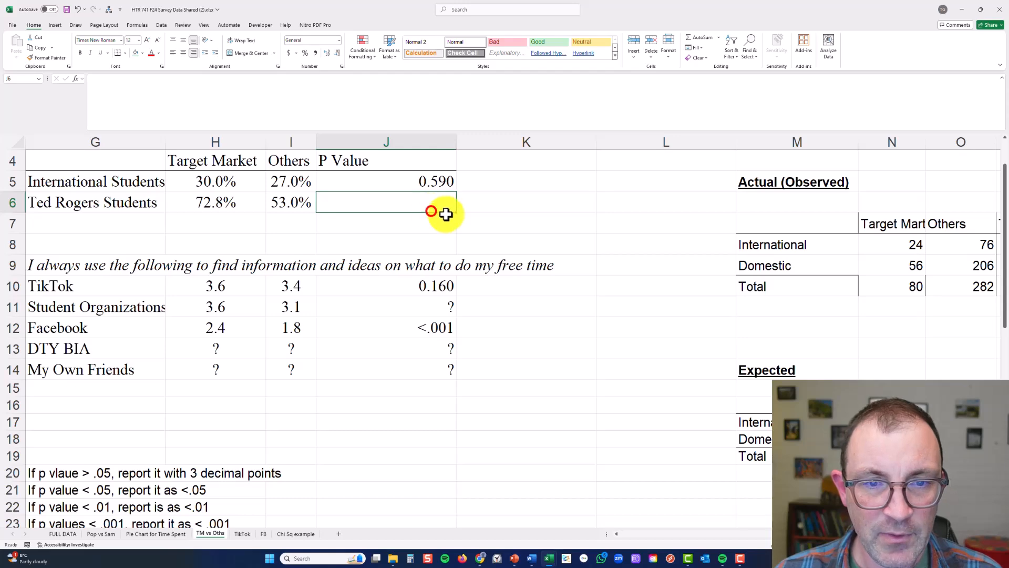
left_click(479, 315)
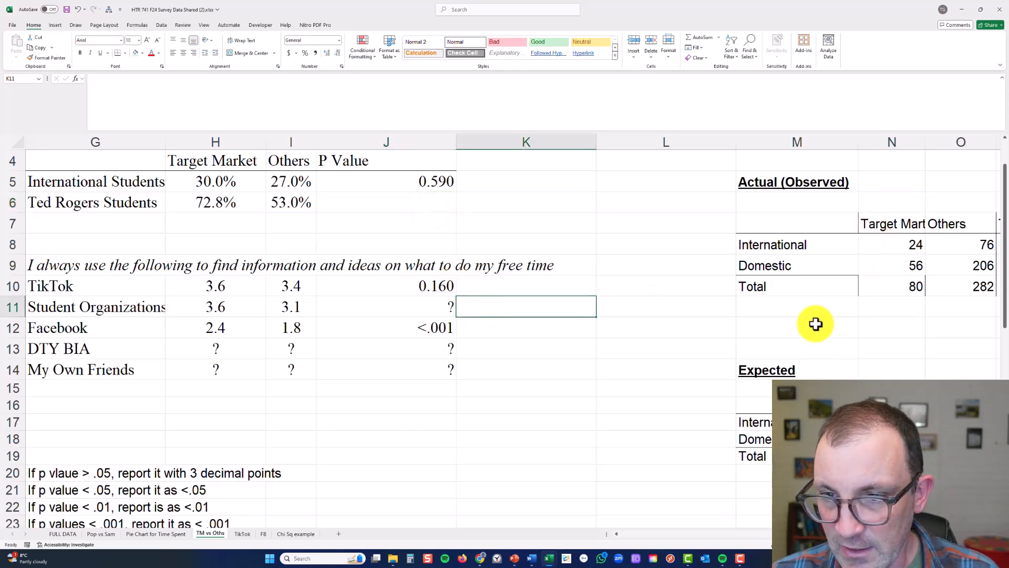
Relabel the observed table's rows TRS and Others, and clear its four inner counts in N8:O9
scroll(816, 323, "right", 3)
scroll(816, 323, "right", 2)
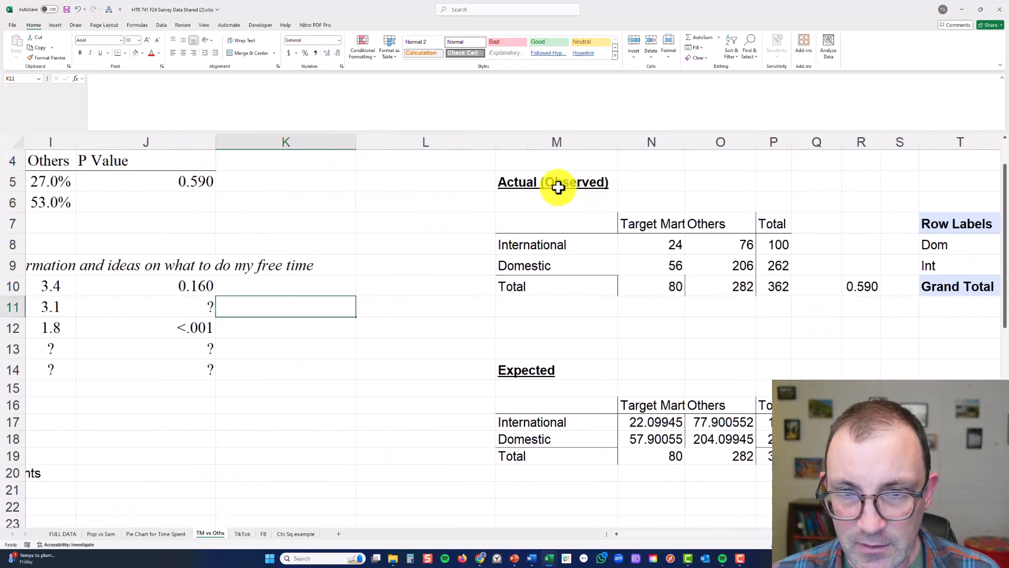
left_click_drag(556, 184, 861, 456)
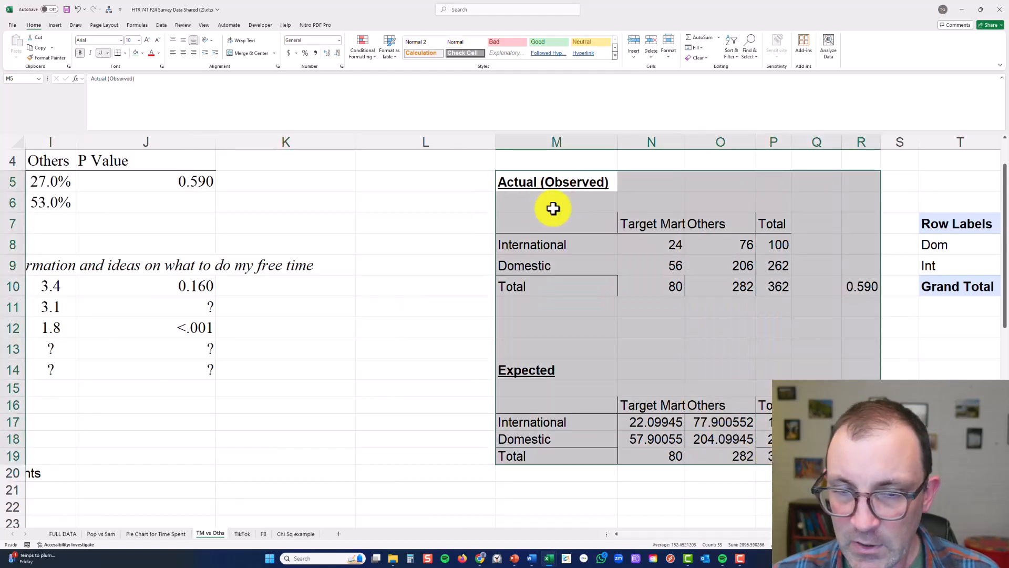
left_click(536, 253)
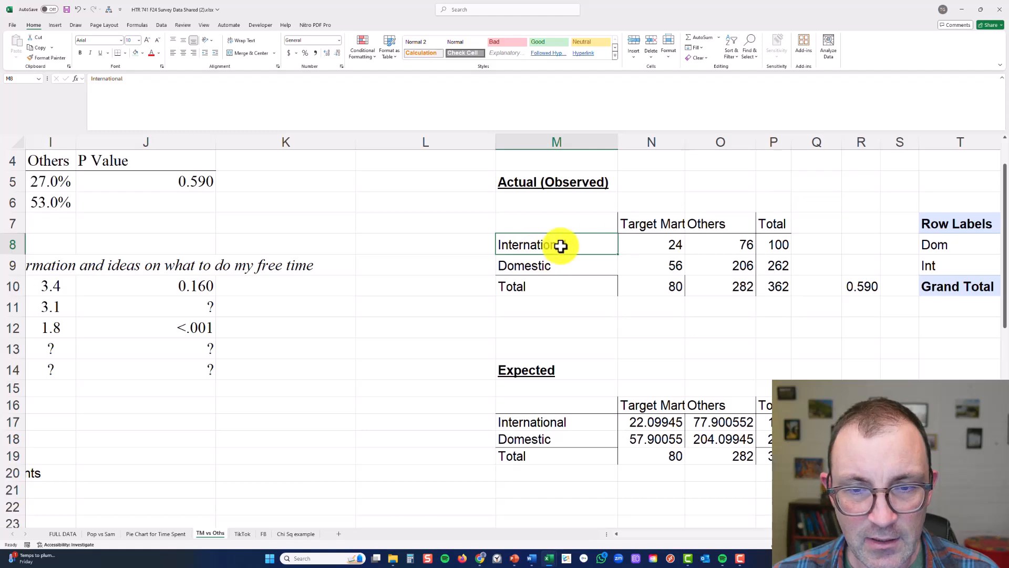
type("TRS")
key("Return")
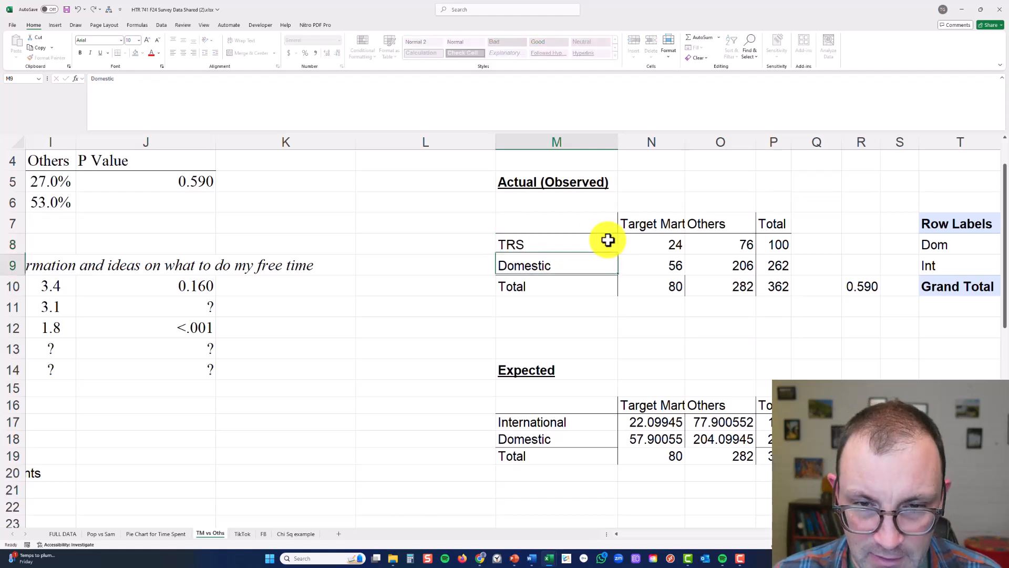
type("Others")
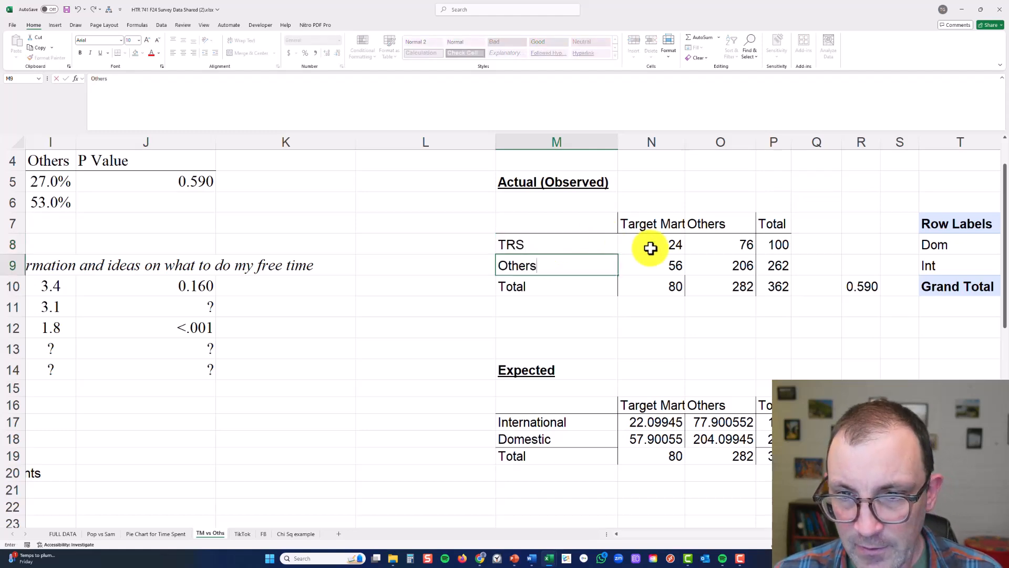
left_click_drag(650, 246, 709, 261)
key("Delete")
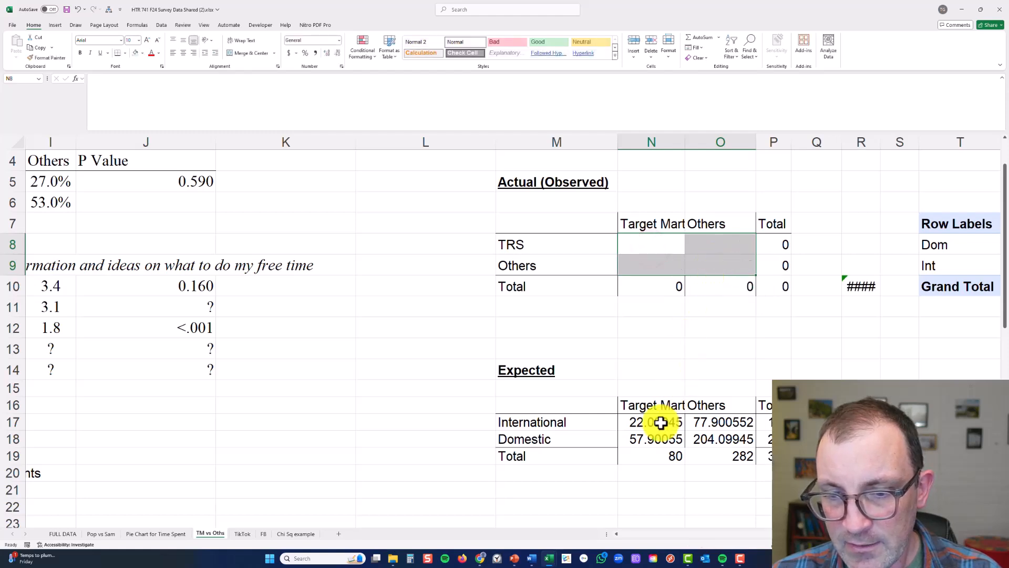
Copy the TRS and Others row labels from the observed table to M17:M18 in the expected table
left_click_drag(562, 245, 562, 255)
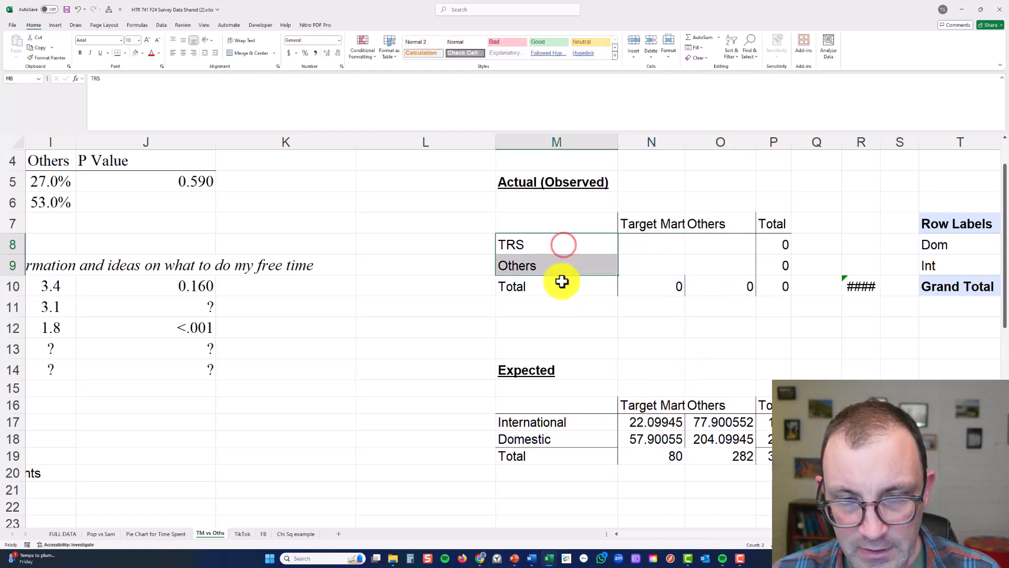
key("ctrl+c")
left_click(530, 418)
key("ctrl+v")
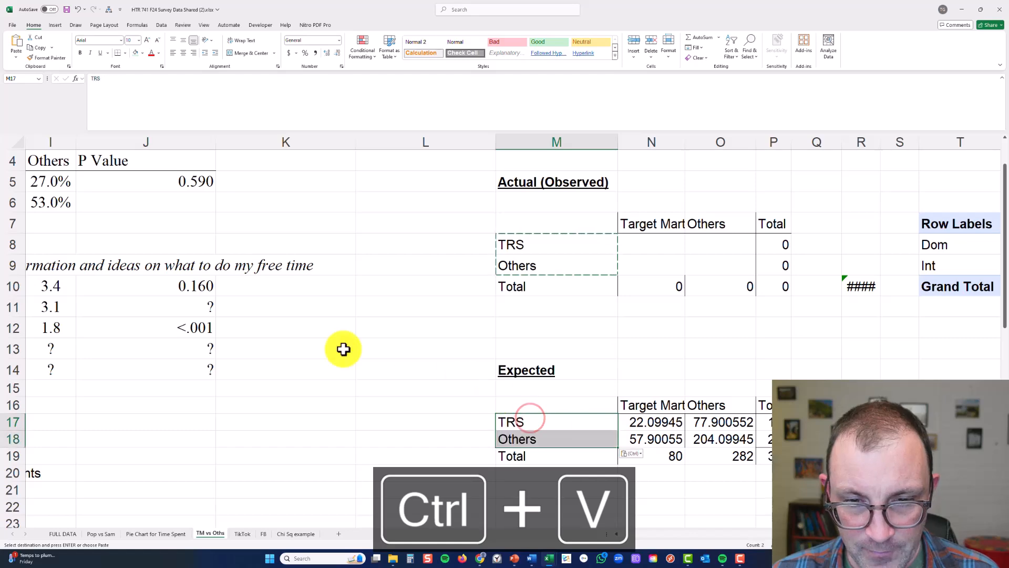
Change the faculty pivot table's values from percentages to plain counts
scroll(343, 349, "left", 5)
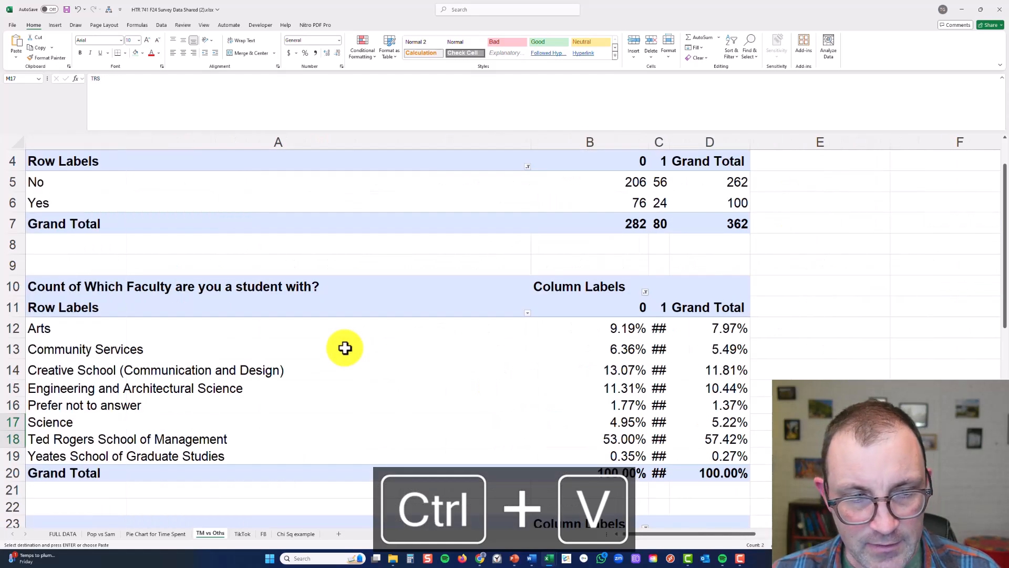
left_click(233, 437)
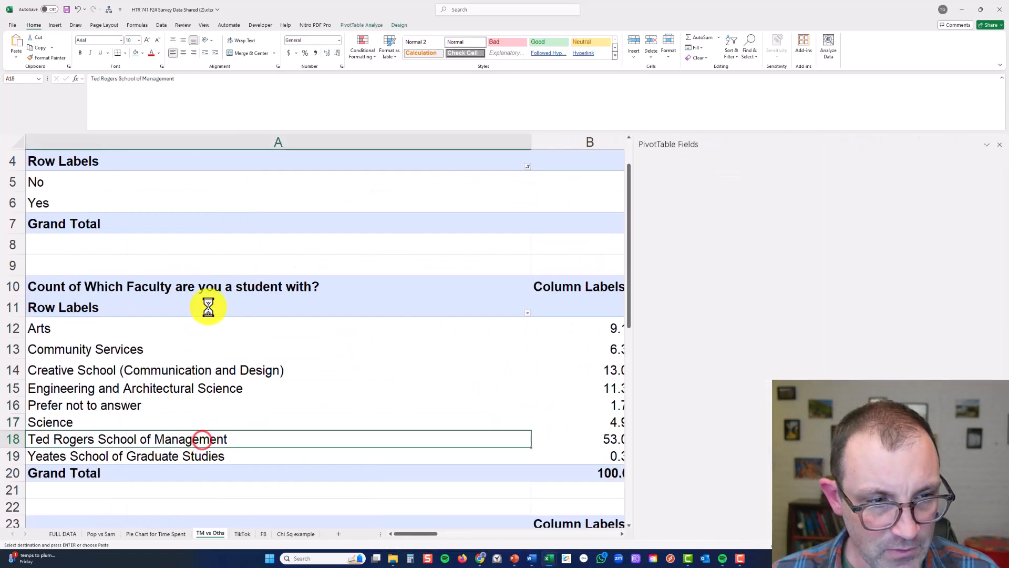
left_click(213, 324)
left_click_drag(259, 331, 218, 460)
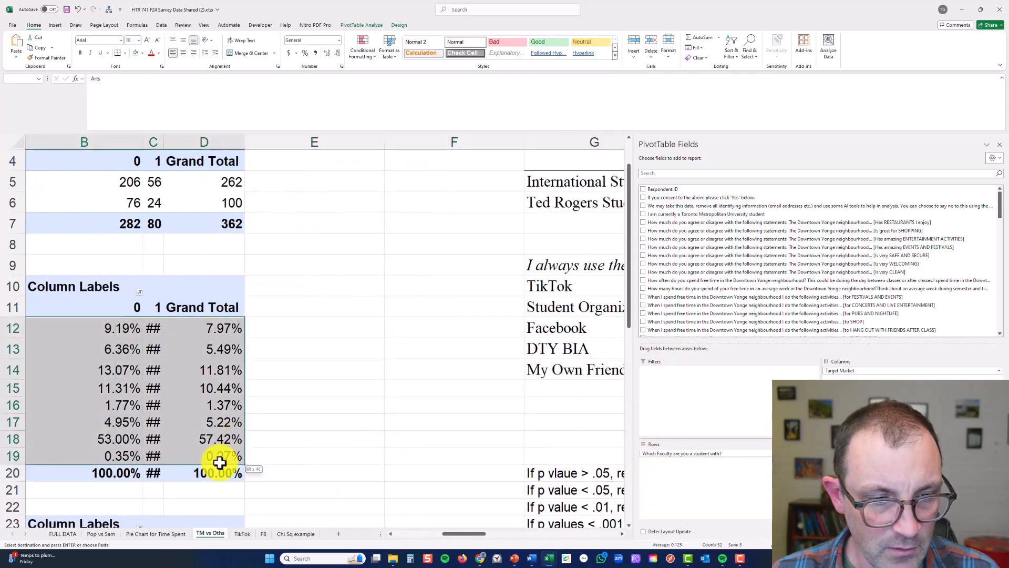
right_click(215, 420)
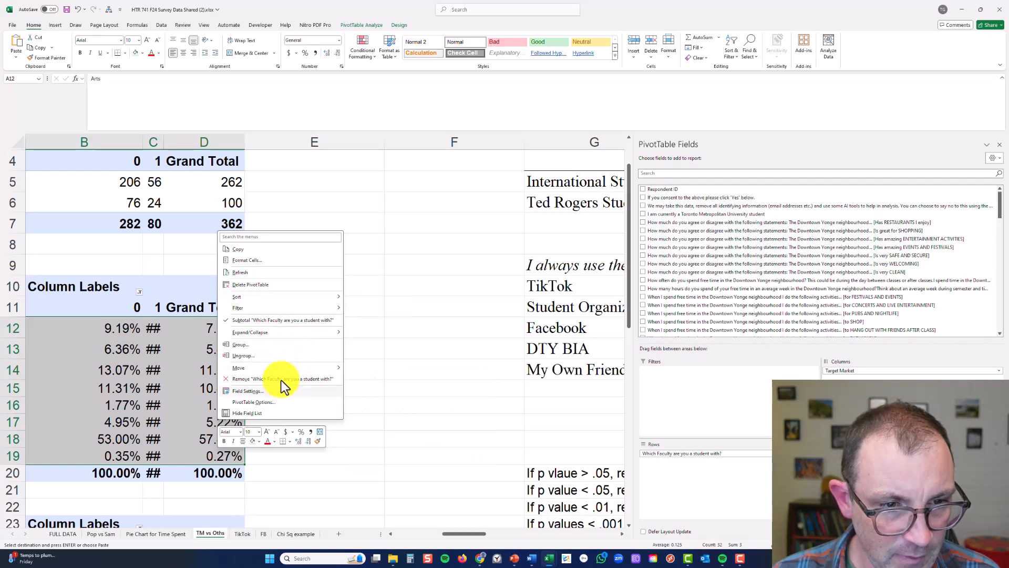
left_click(192, 344)
right_click(198, 347)
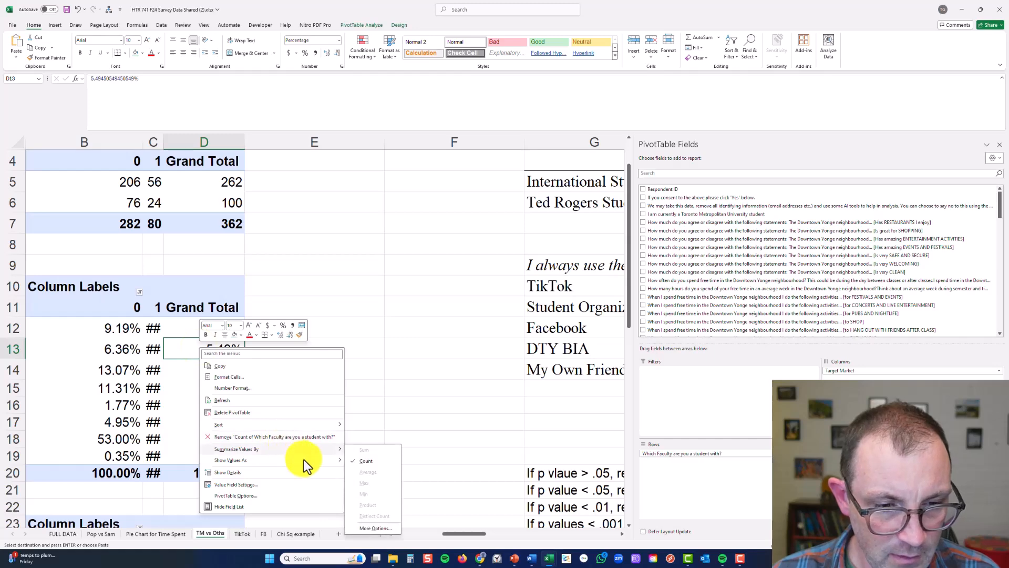
mouse_move(304, 459)
left_click(386, 374)
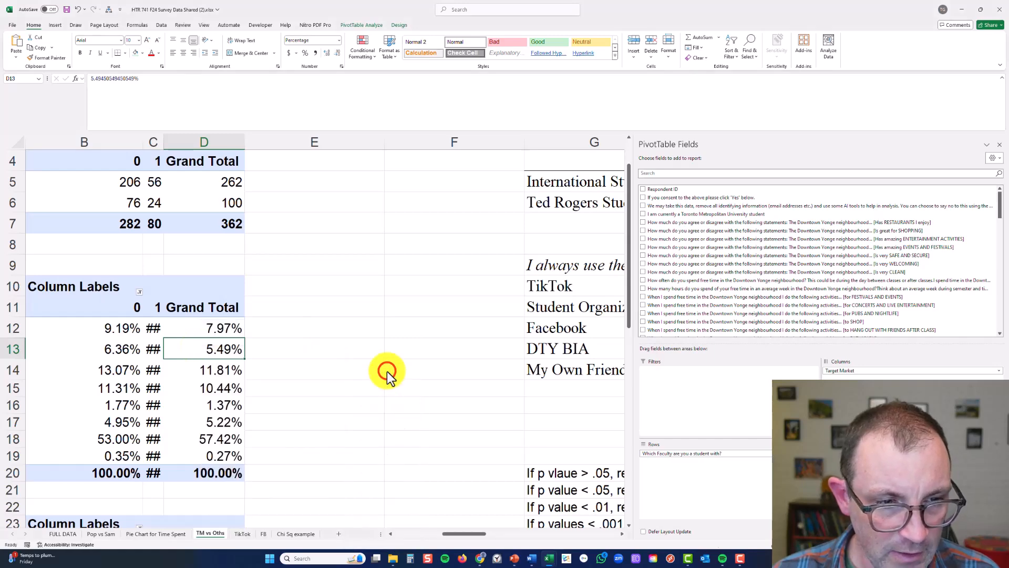
Copy the faculty pivot table's rows A11:D20, from row labels to grand total, to T13 beside the chi-square tables
left_click_drag(217, 308, 32, 469)
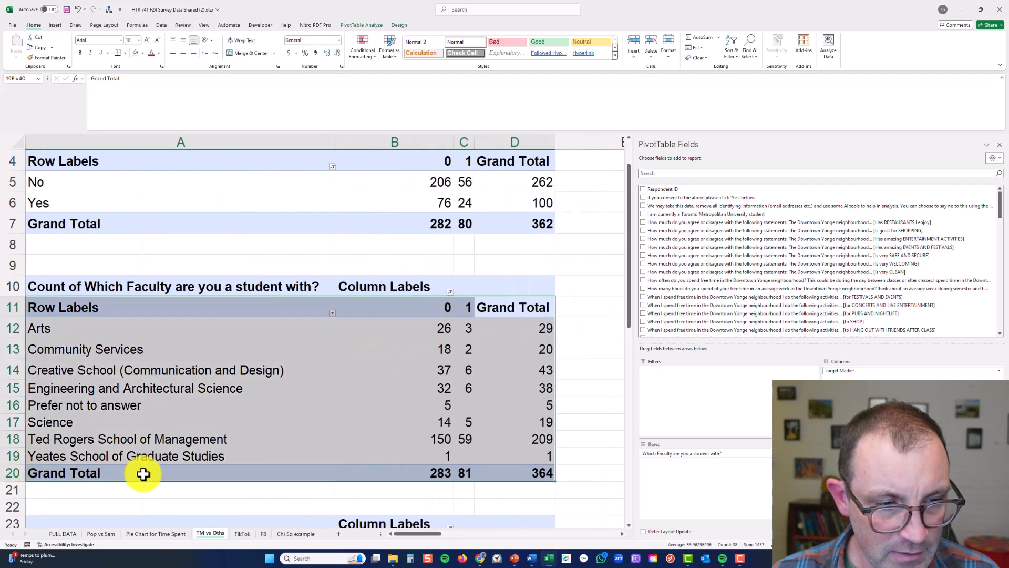
key("ctrl+c")
scroll(407, 342, "right", 10)
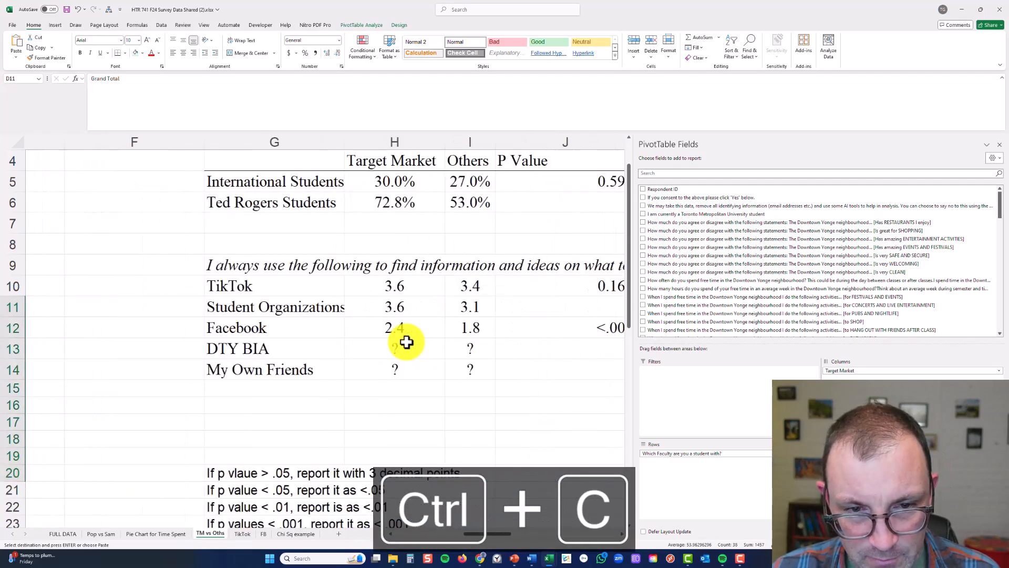
scroll(406, 343, "right", 2)
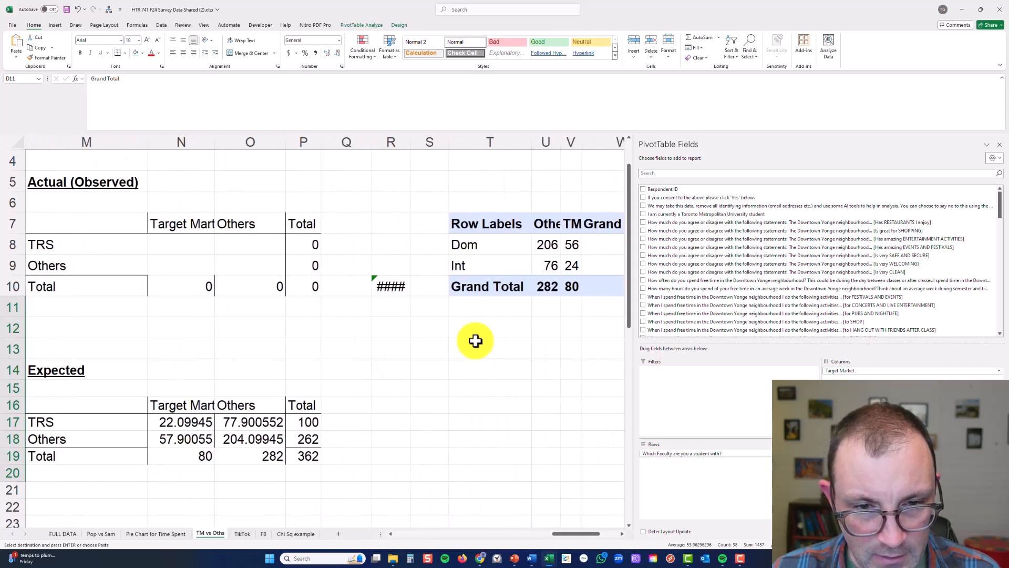
left_click(493, 349)
key("ctrl+v")
left_click(537, 470)
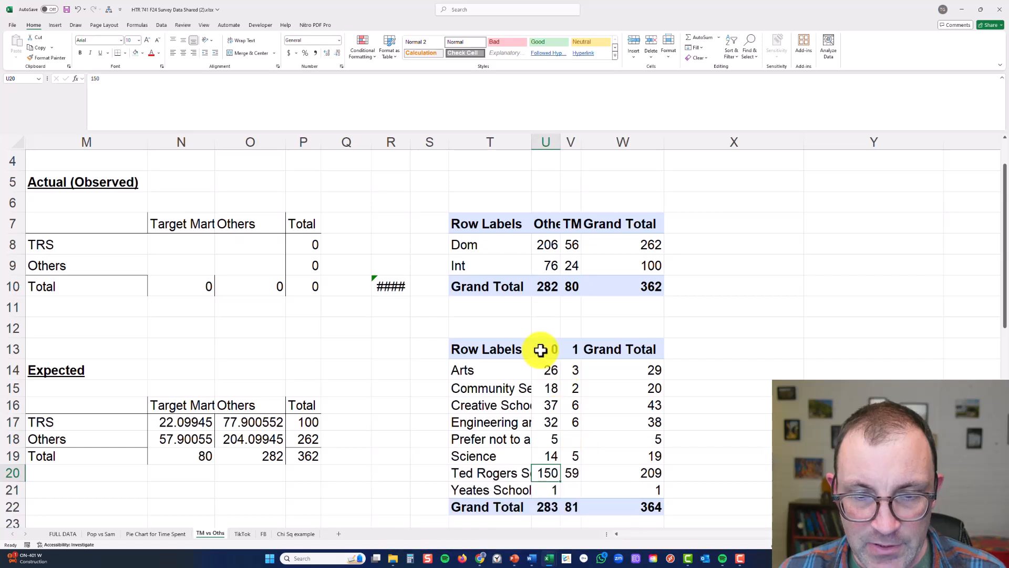
Copy the Others and TM headers from U7:V7 over the 0 and 1 headers in U13:V13
left_click_drag(541, 223, 570, 228)
key("ctrl+c")
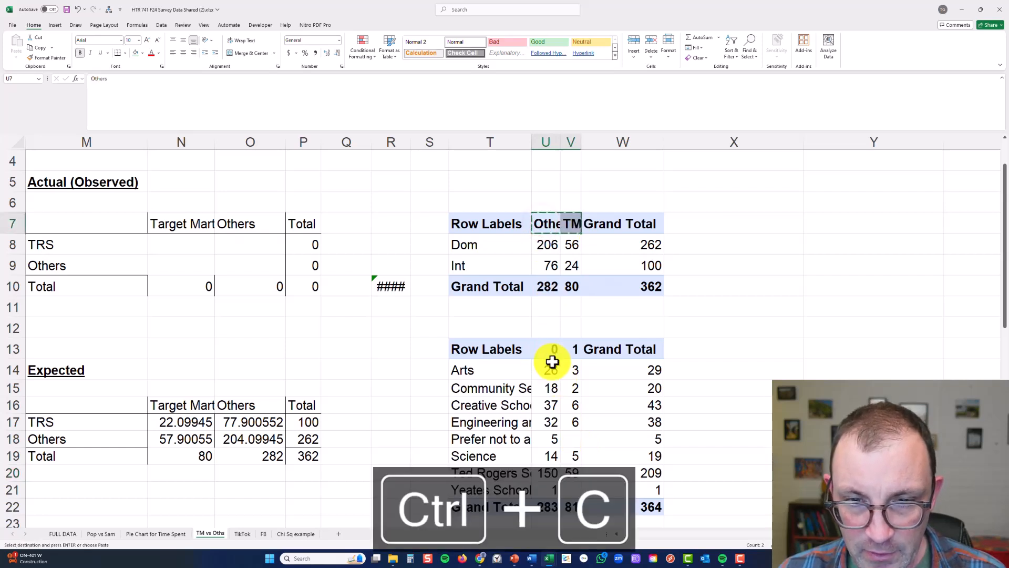
left_click(552, 349)
key("ctrl+v")
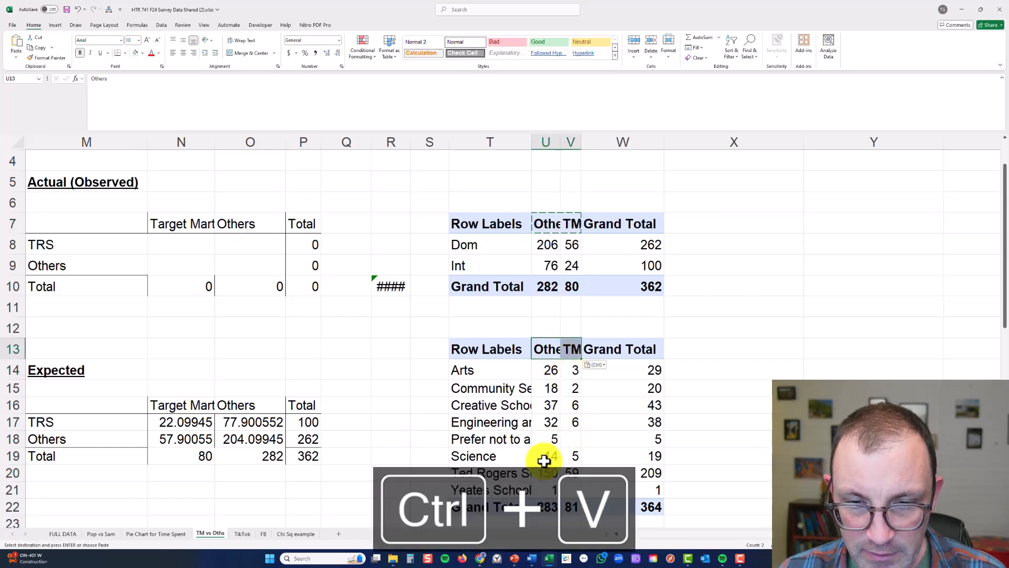
Copy the Ted Rogers School Others count from U20 into the TRS row's Others cell O8 of the observed table
left_click(518, 473)
left_click(549, 469)
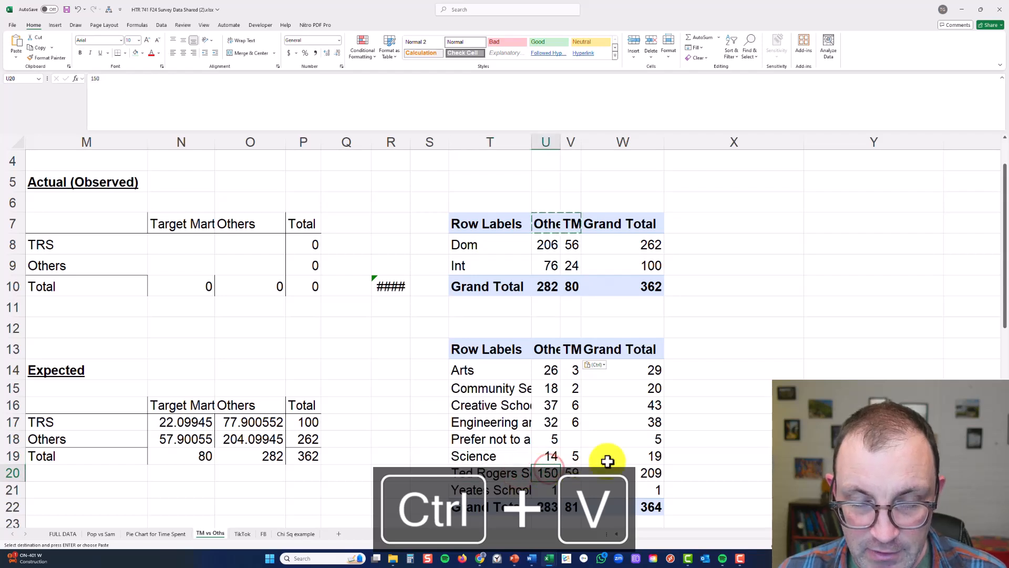
key("ctrl+c")
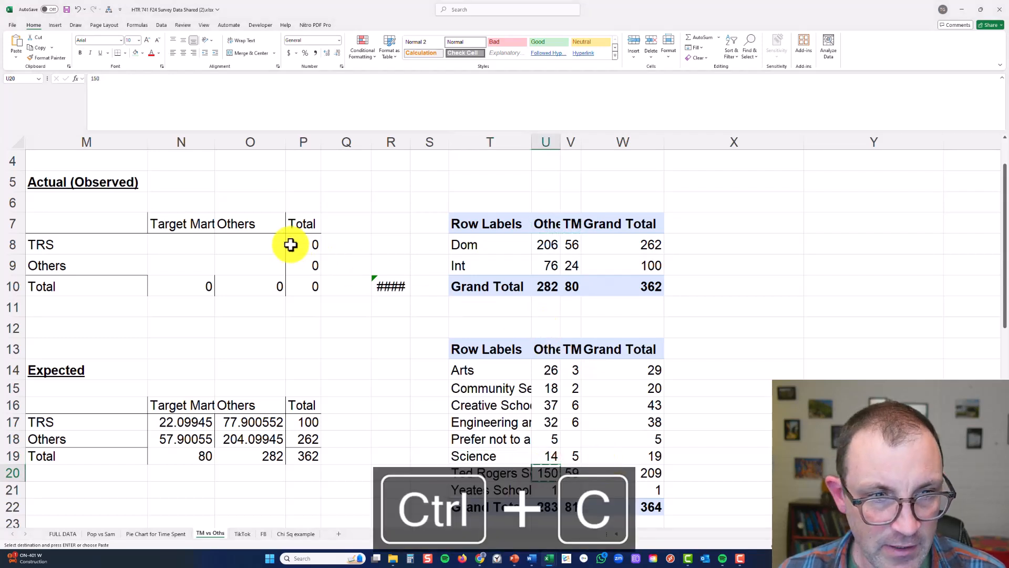
left_click(268, 243)
key("ctrl+v")
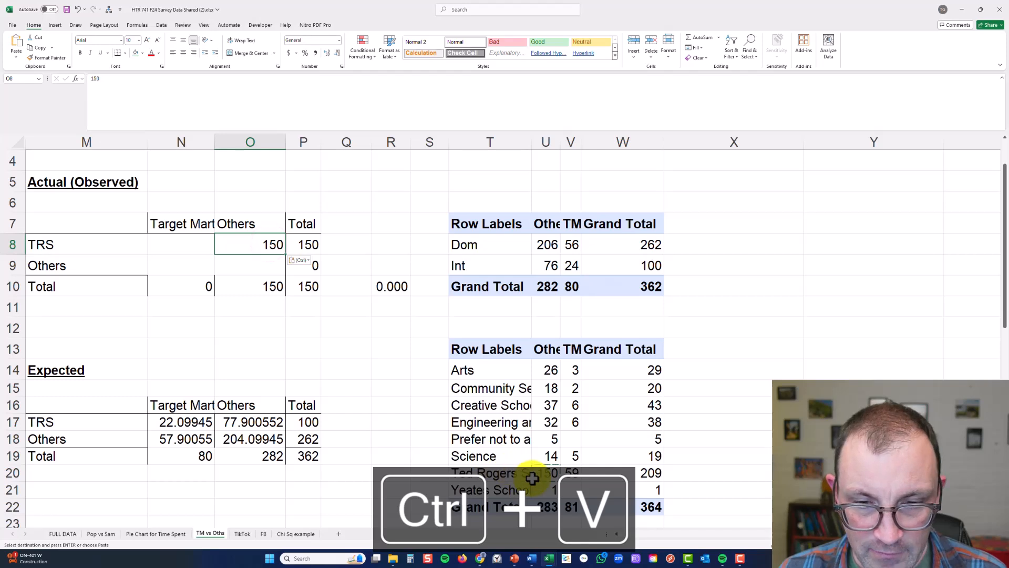
Copy the Ted Rogers School TM count from V20 into the TRS row's Target Market cell N8 of the observed table
left_click(570, 473)
key("ctrl+c")
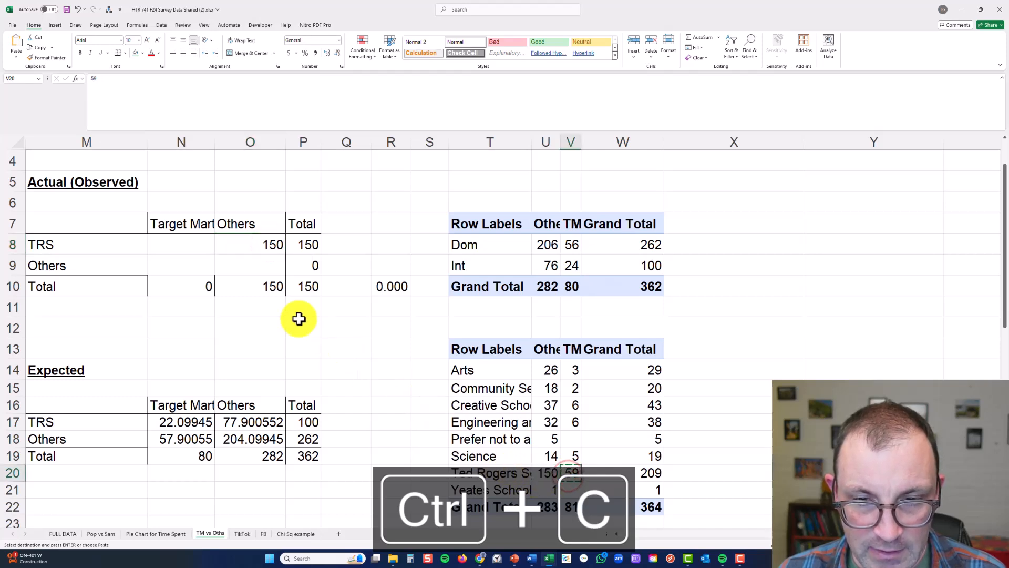
left_click(188, 244)
key("ctrl+v")
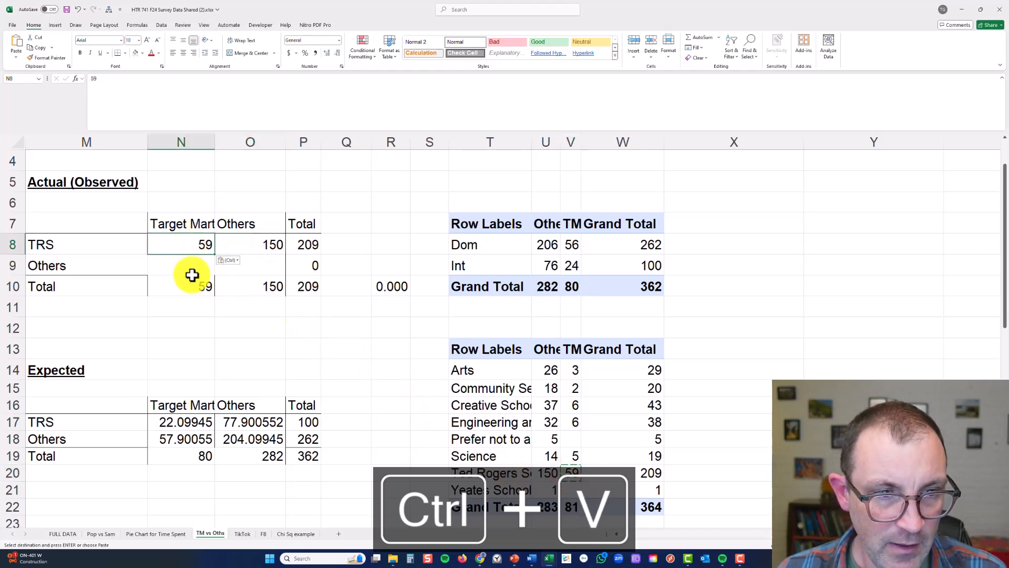
Copy the faculty table's Others and TM grand totals from U22 and V22 into O10 and N10 of the observed table's Total row
left_click(192, 286)
left_click_drag(548, 372, 539, 447)
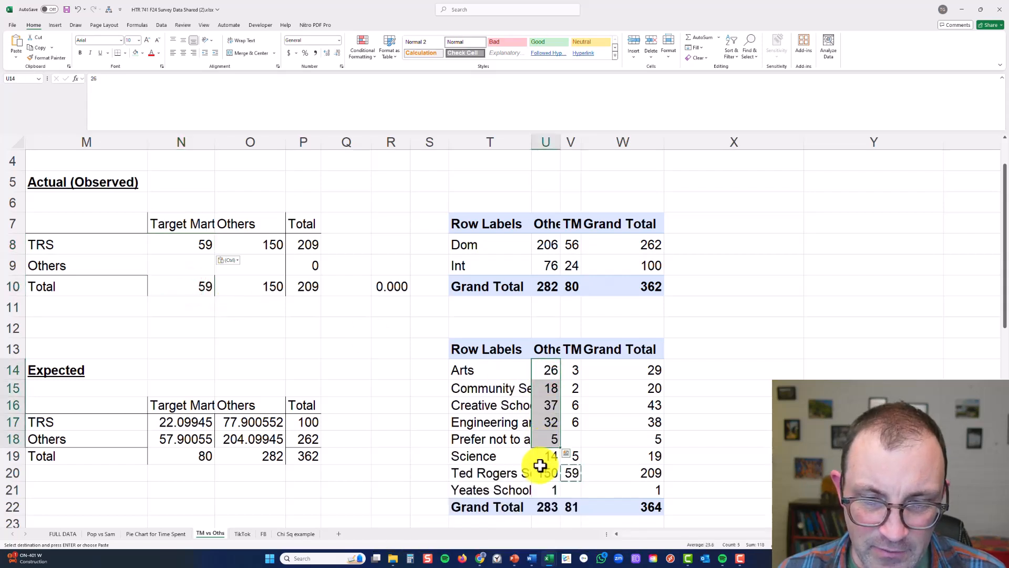
left_click(548, 507)
key("ctrl+c")
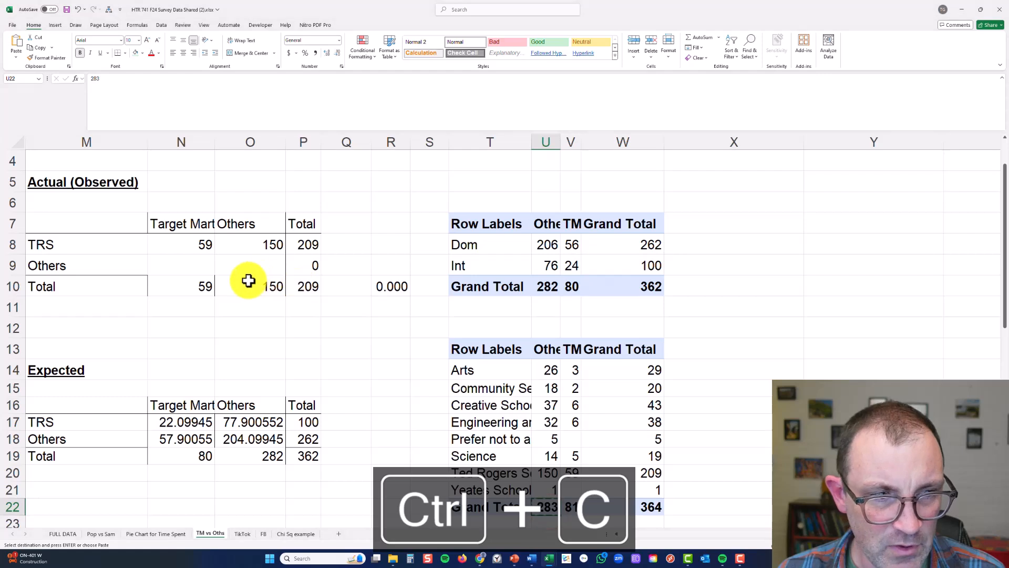
left_click(248, 281)
key("ctrl+v")
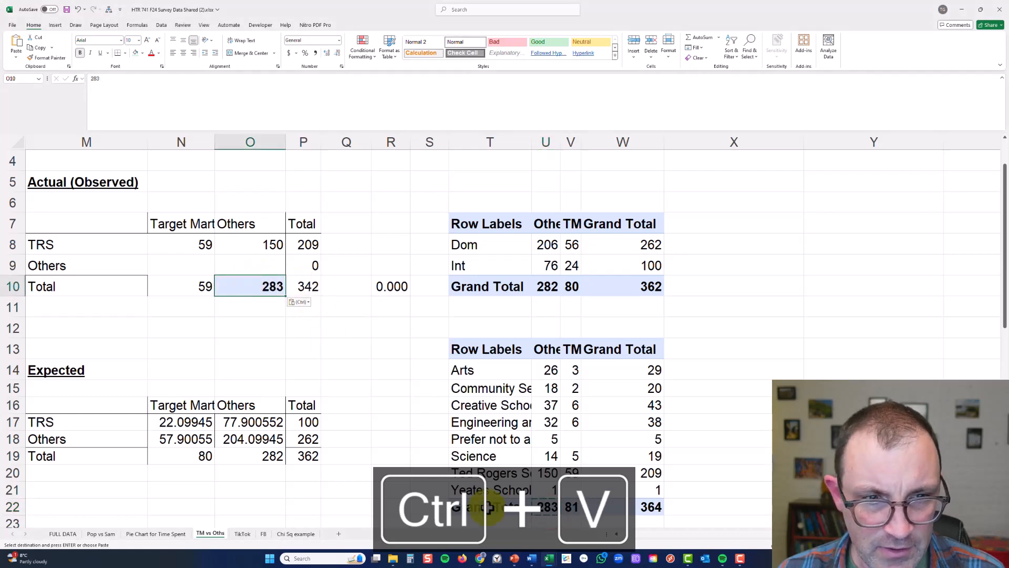
key("ctrl+c")
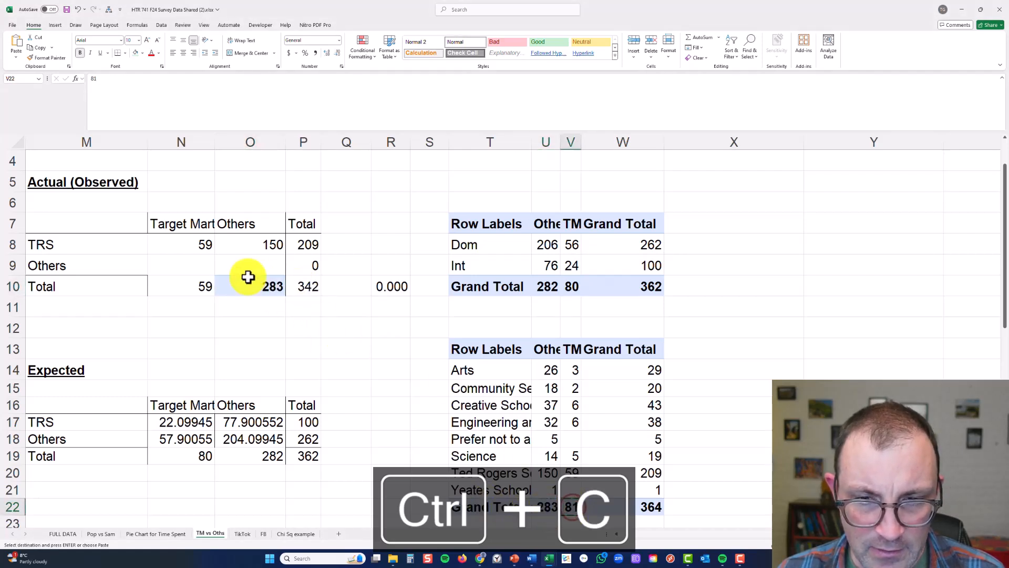
left_click(198, 285)
key("ctrl+v")
Calculate the observed table's Others row as total minus TRS, entering =N10-N8 in N9 and copying it to O9
left_click(197, 263)
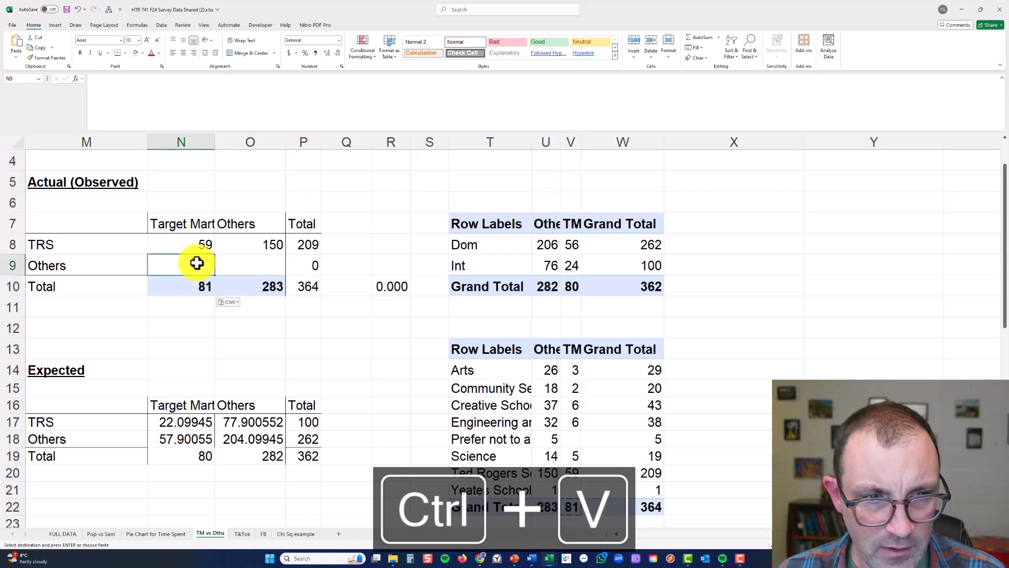
type("=")
left_click(198, 286)
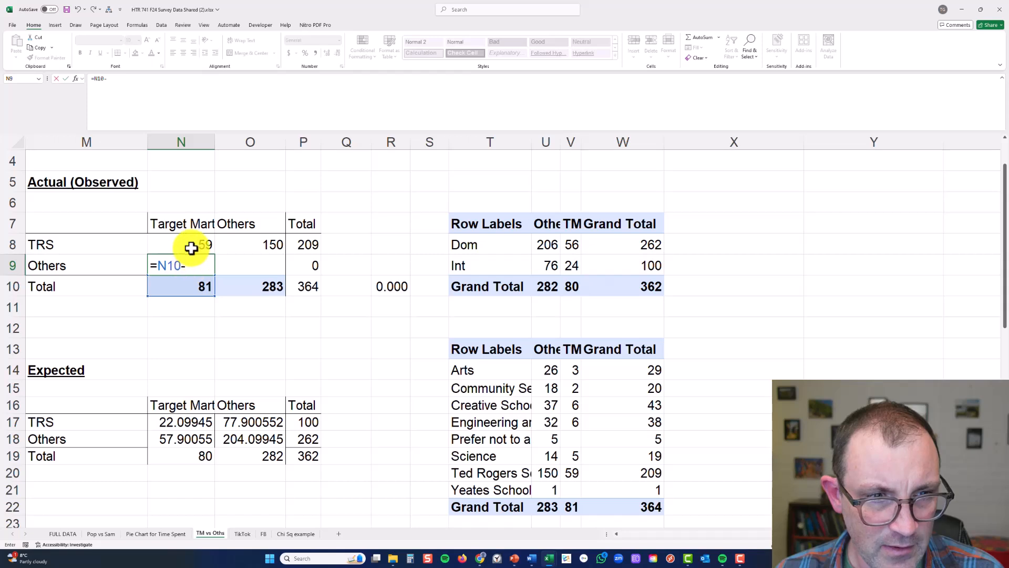
key("Return")
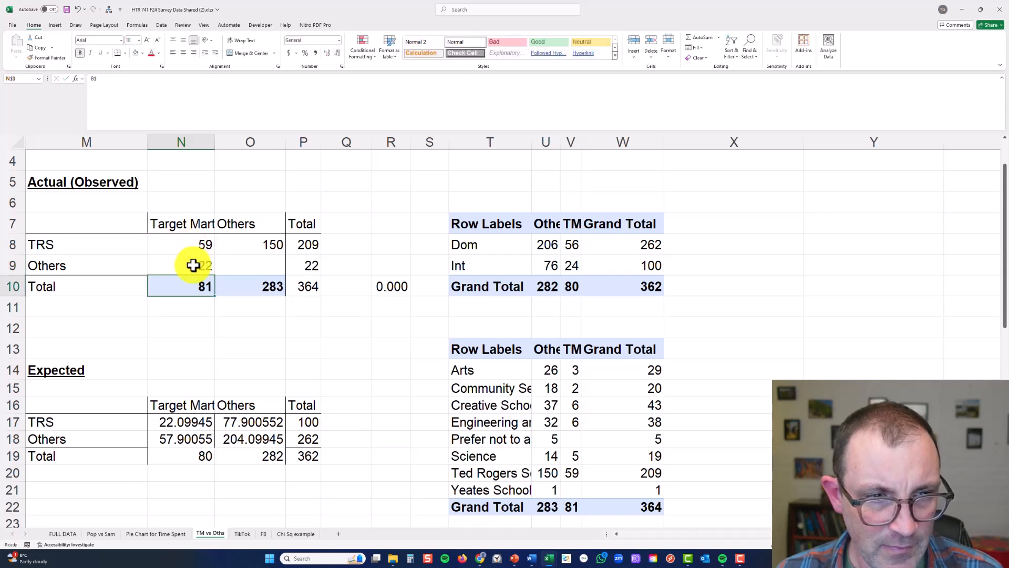
left_click(193, 265)
key("ctrl+c")
left_click(246, 270)
key("ctrl+v")
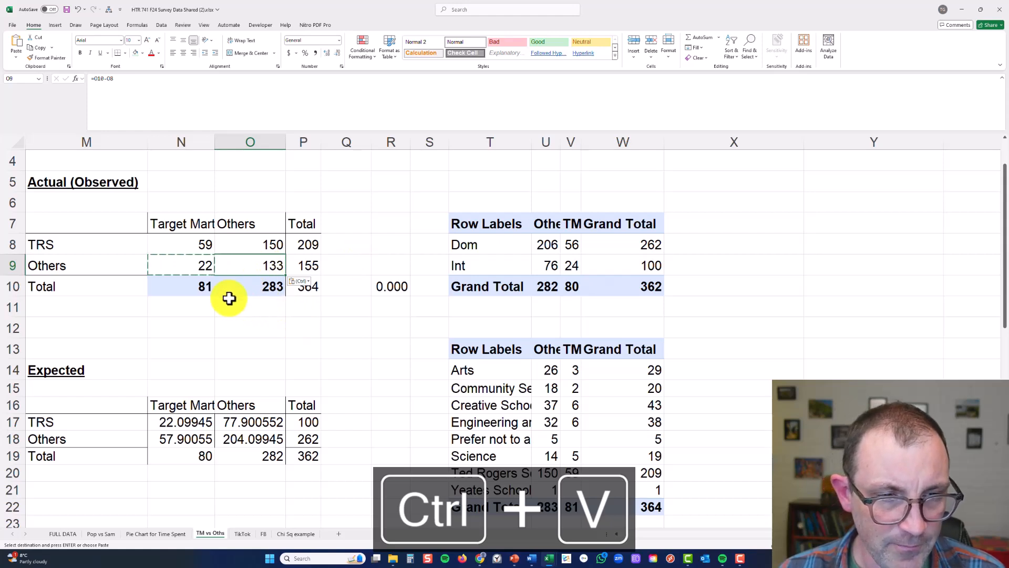
left_click_drag(109, 227, 309, 292)
key("ctrl+c")
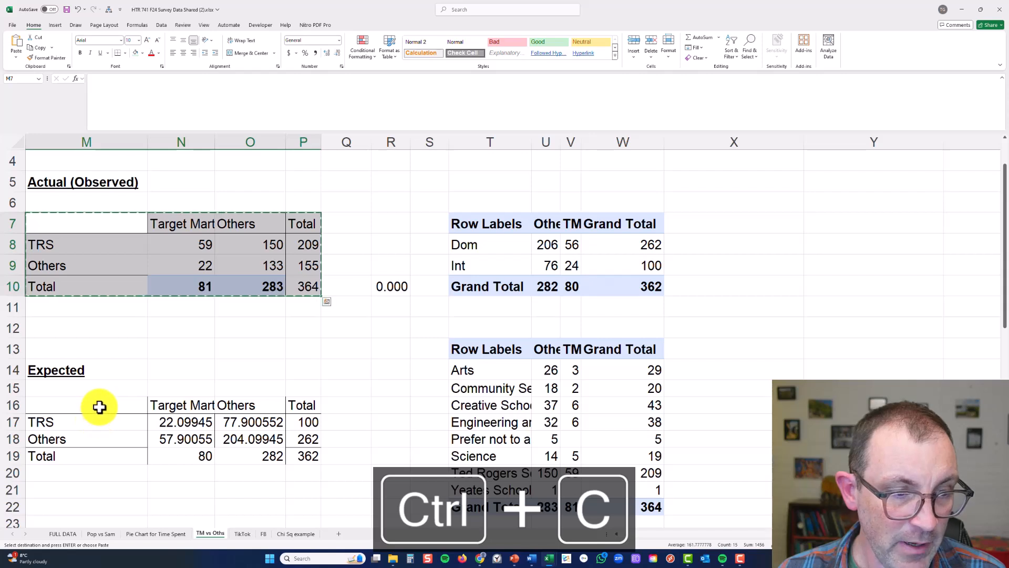
left_click(169, 362)
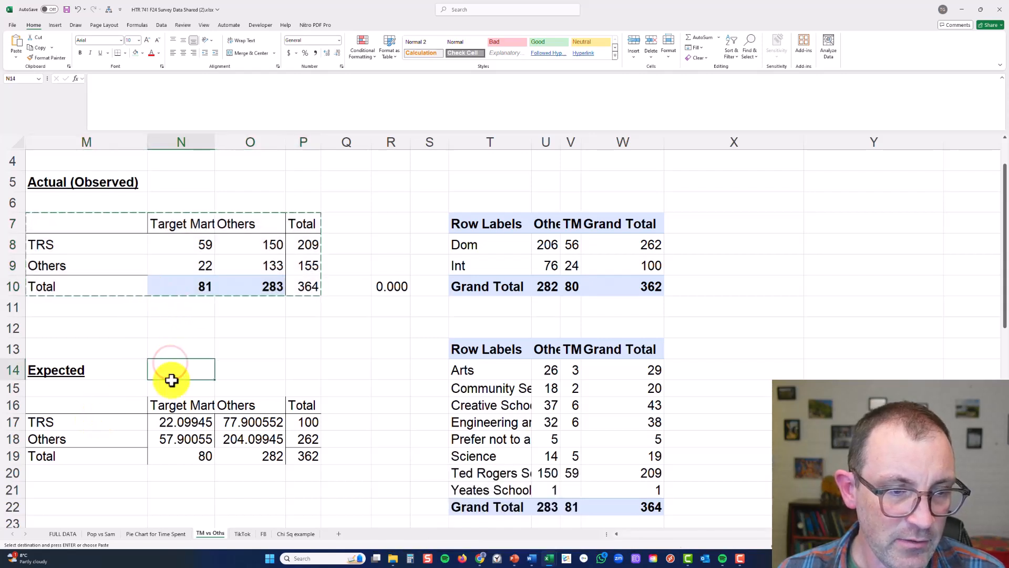
left_click_drag(185, 415, 226, 428)
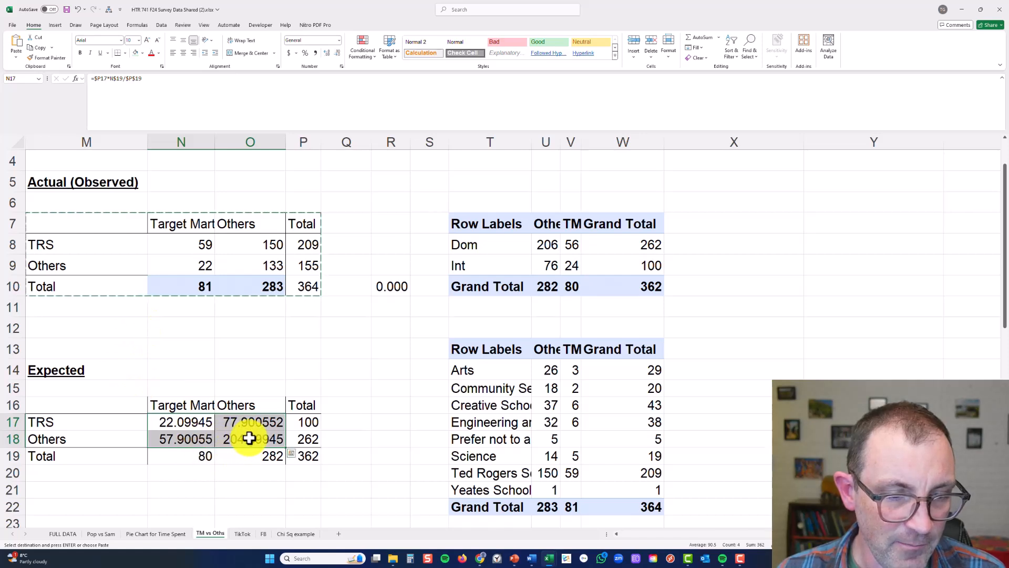
Copy the observed column totals N10:P10 and paste them as values over the expected table's Total row starting at N19
left_click_drag(194, 278, 307, 285)
key("ctrl+c")
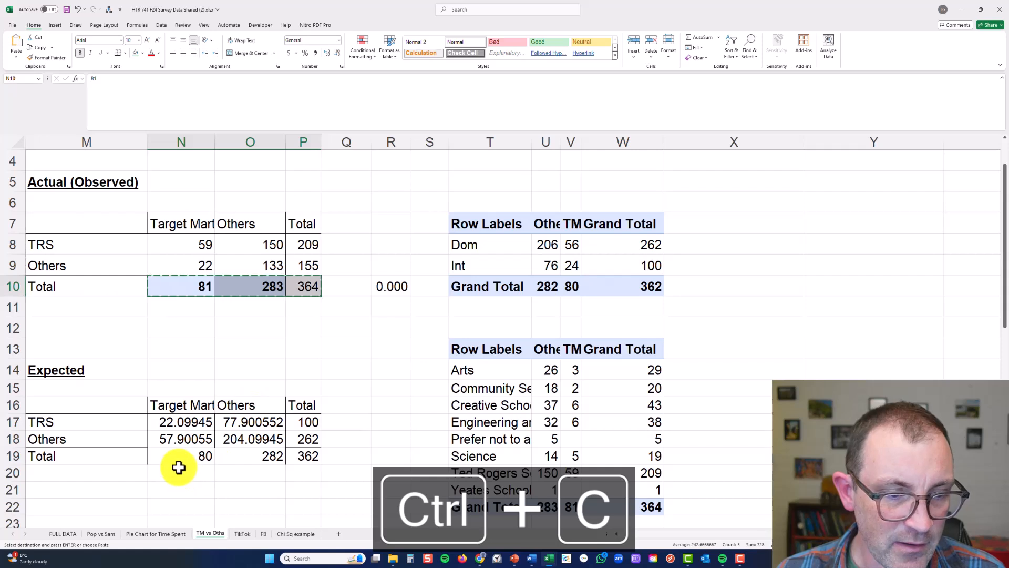
left_click(176, 456)
right_click(177, 456)
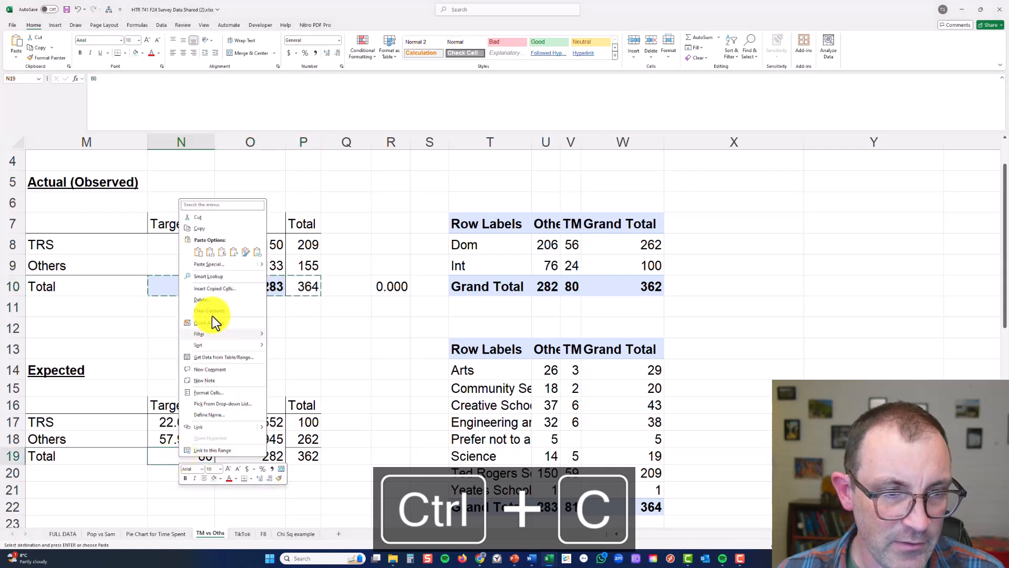
left_click(208, 255)
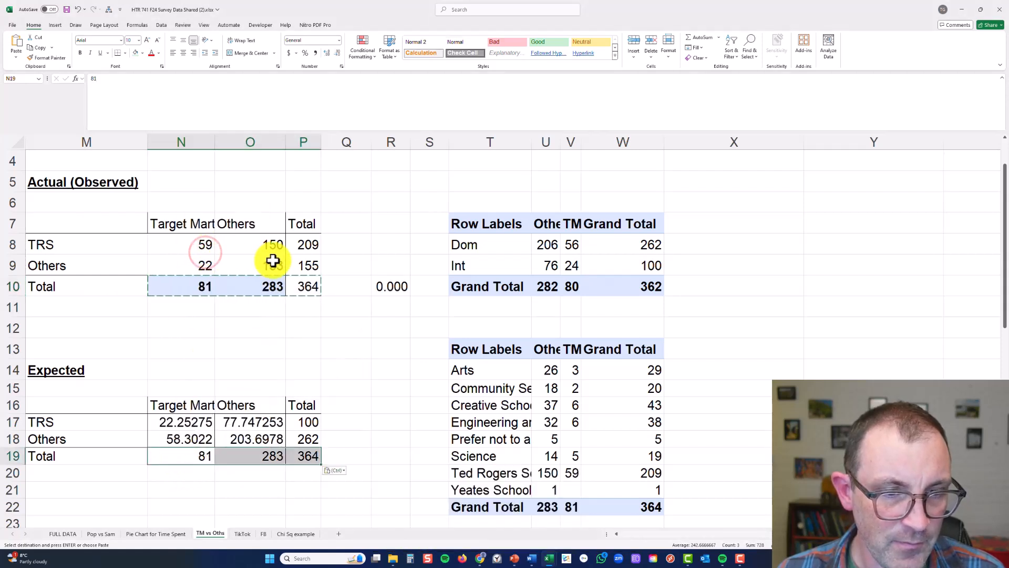
Copy the observed row totals P8:P10 and paste them as values over the expected table's Total column starting at P17
left_click_drag(304, 245, 309, 281)
key("ctrl+c")
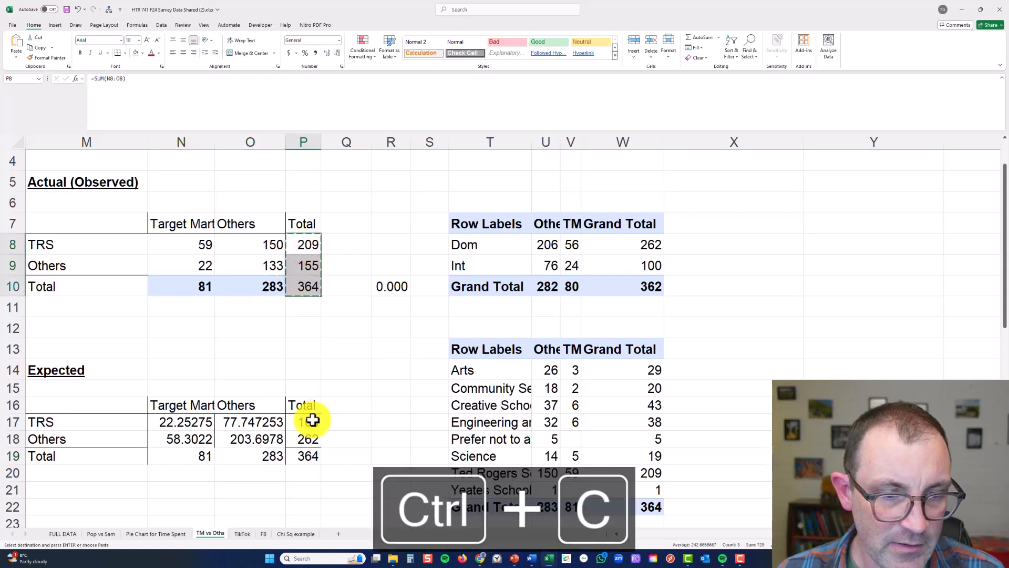
right_click(310, 423)
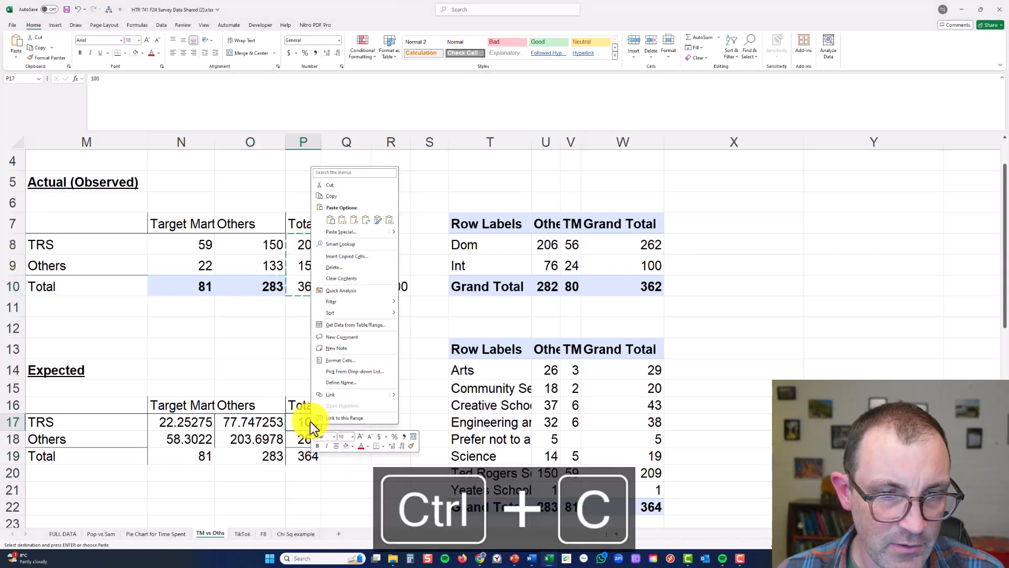
left_click(341, 223)
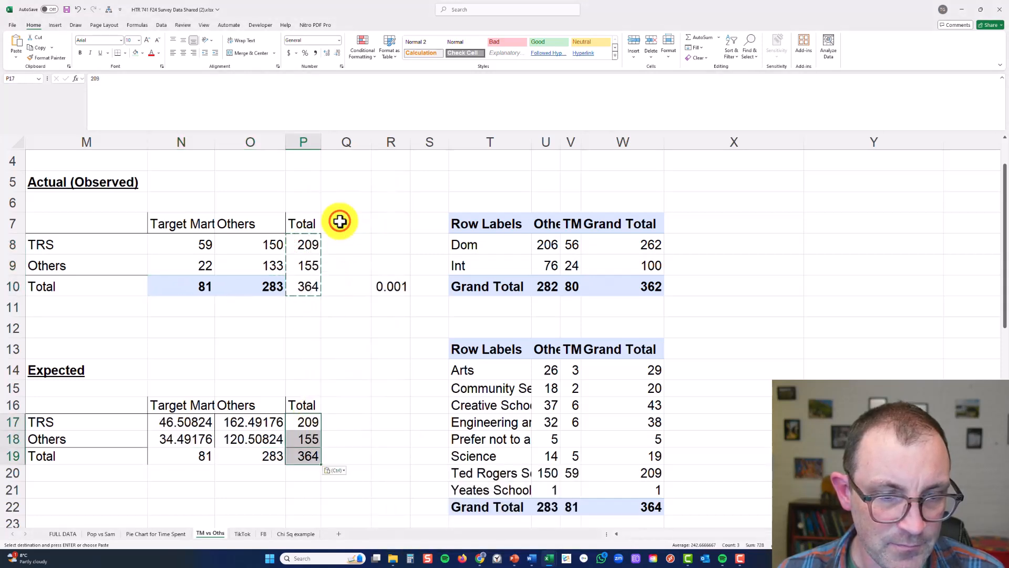
Compare the expected Target Market counts in N17:N18 with the observed ones in N8:N9
left_click(164, 421)
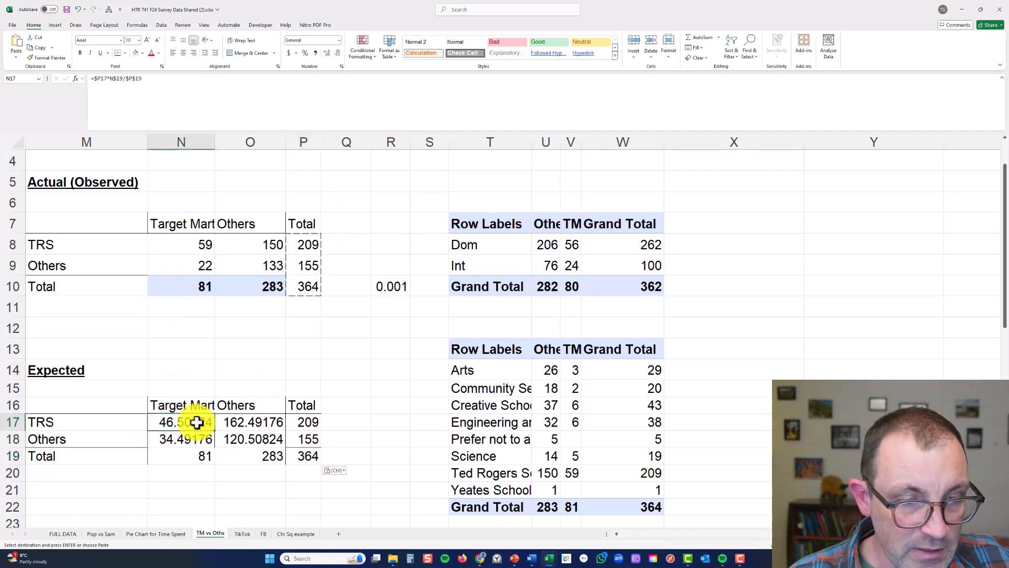
left_click(205, 248)
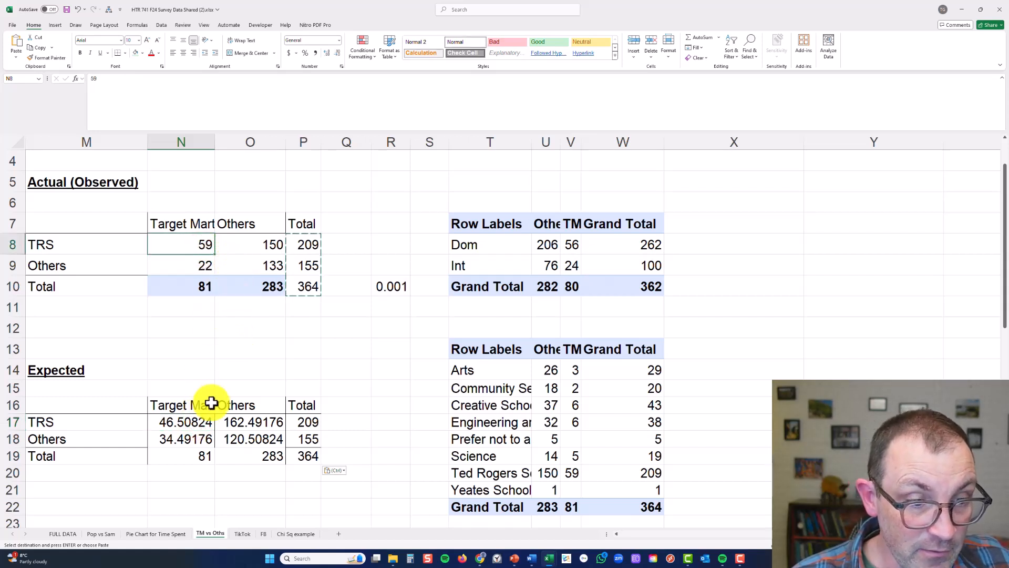
left_click(196, 437)
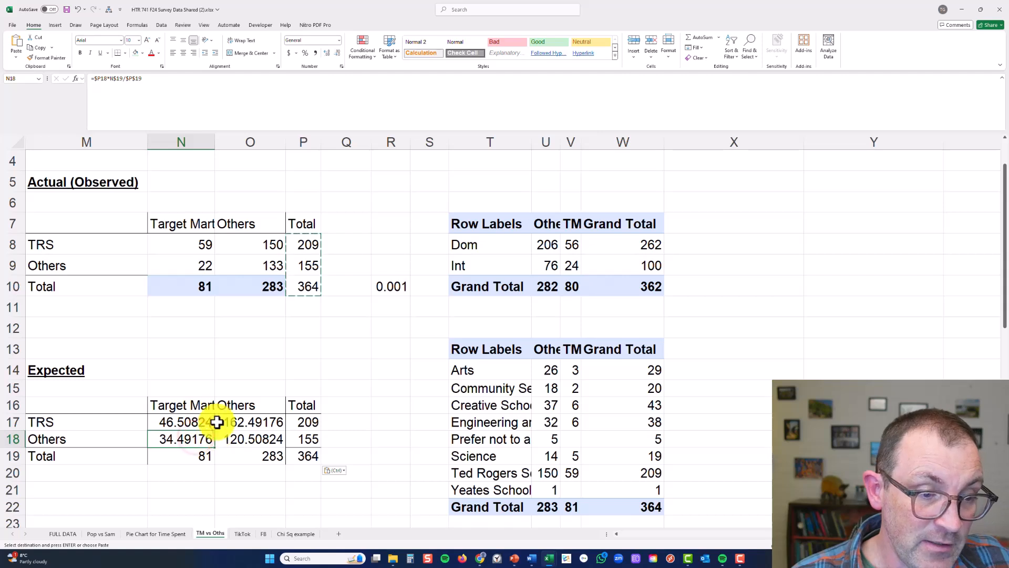
left_click(204, 259)
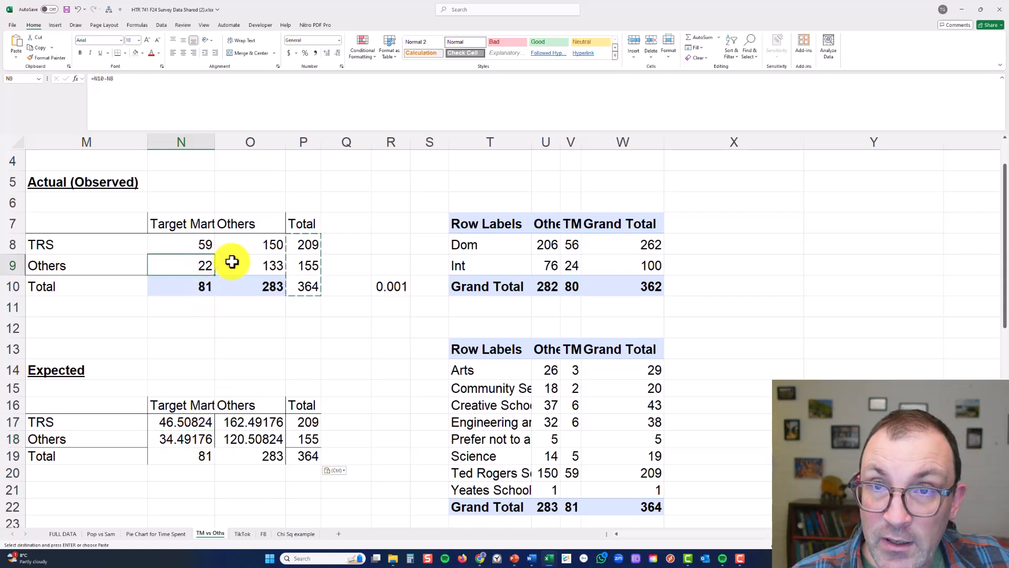
Show the chi-square P value in R10 with four decimals, and restore it to three decimals
left_click(394, 284)
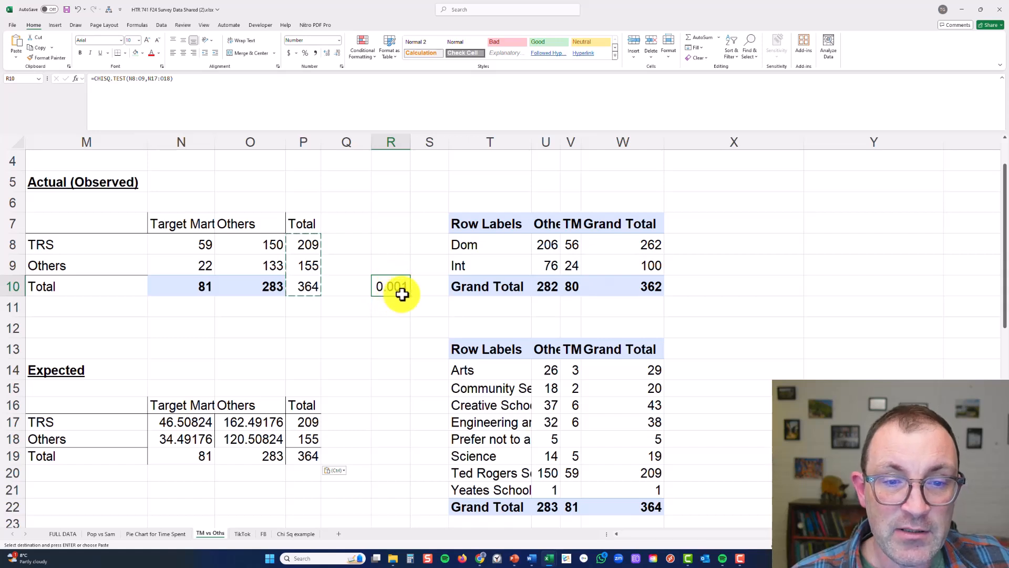
left_click(325, 55)
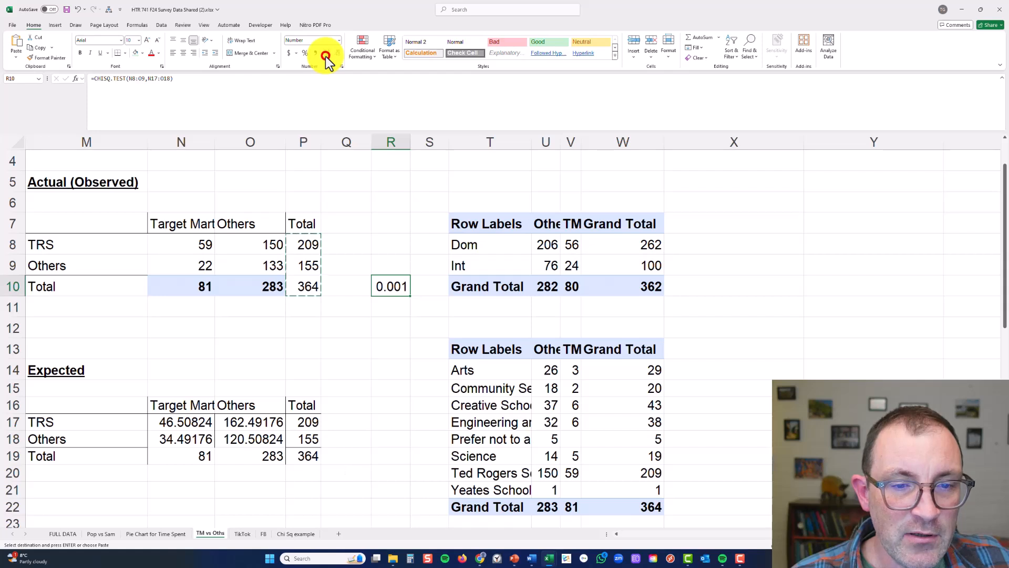
left_click(392, 286)
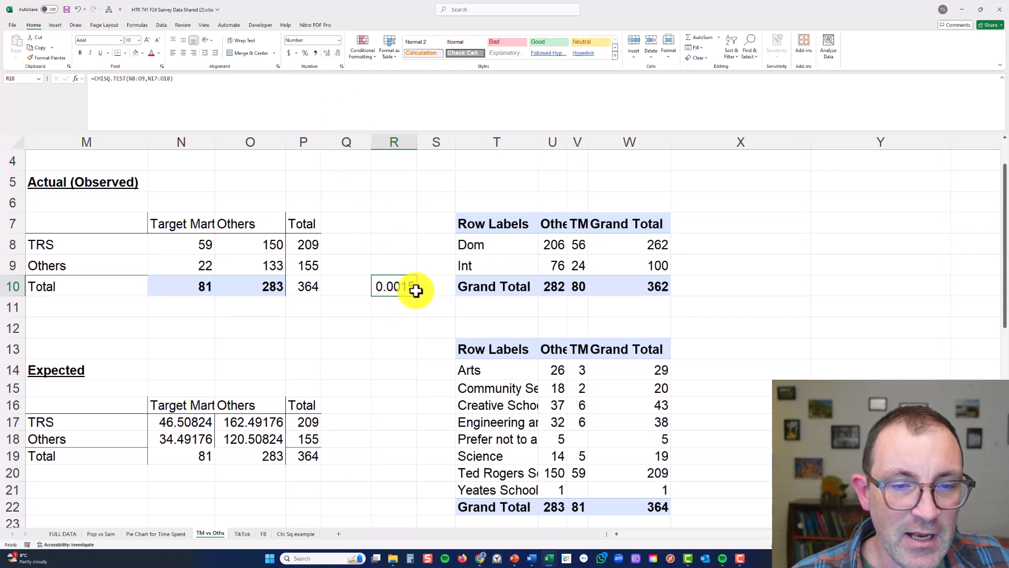
left_click(337, 54)
Following the reporting rule in G22, enter <.01 as the Ted Rogers Students P value in J6, and select H6:J6
scroll(363, 375, "left", 4)
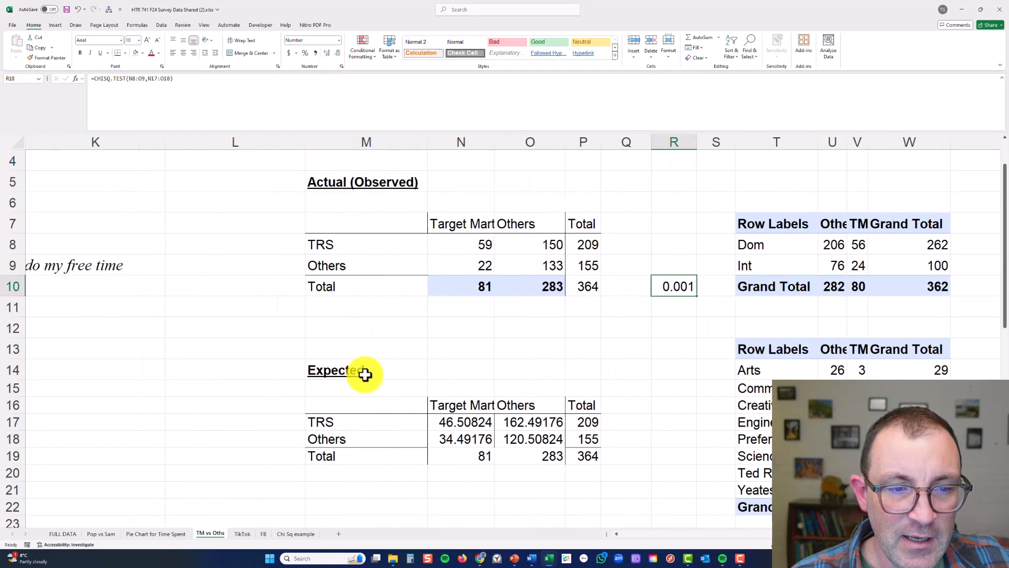
scroll(365, 375, "left", 2)
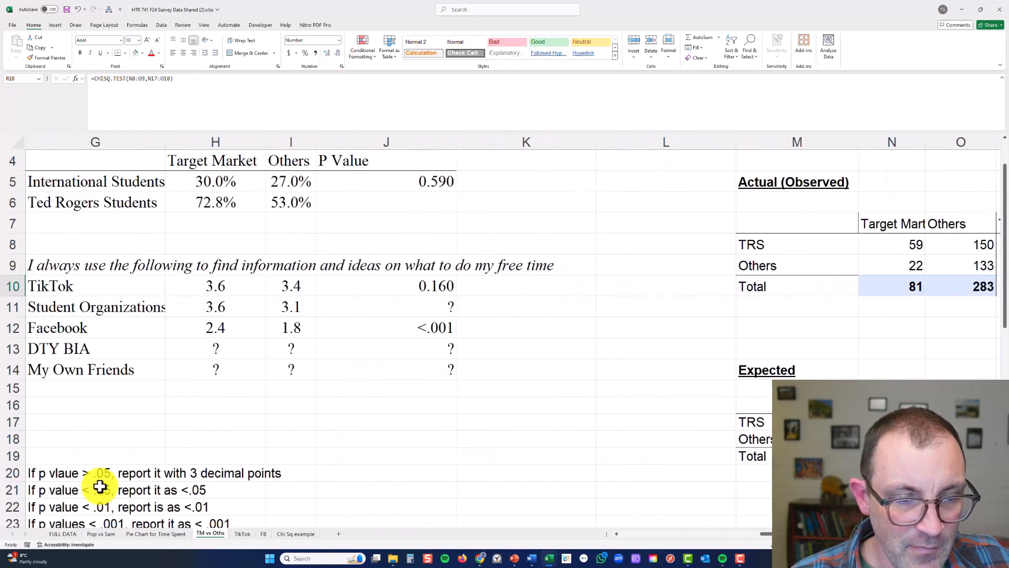
left_click(93, 505)
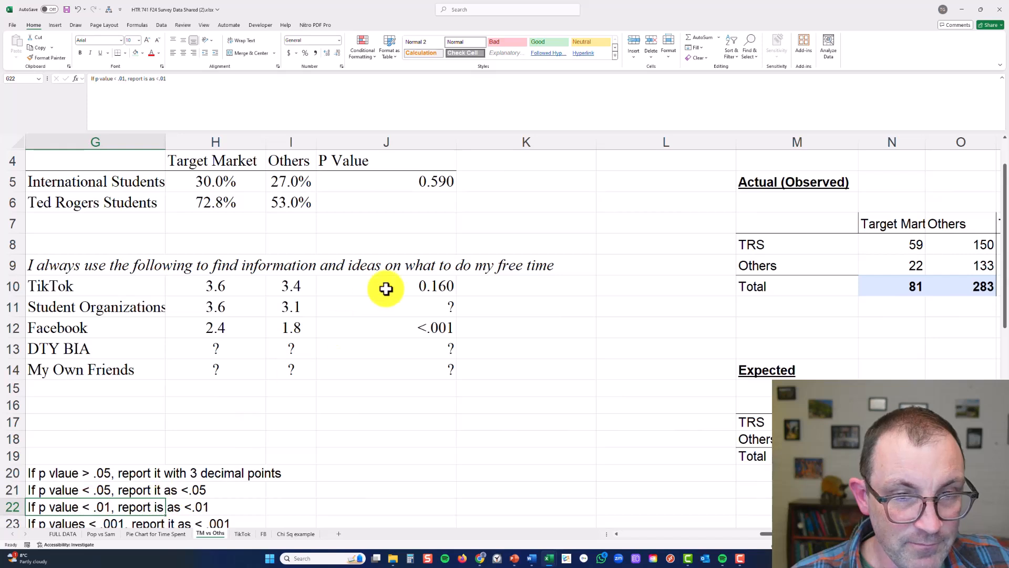
left_click(390, 203)
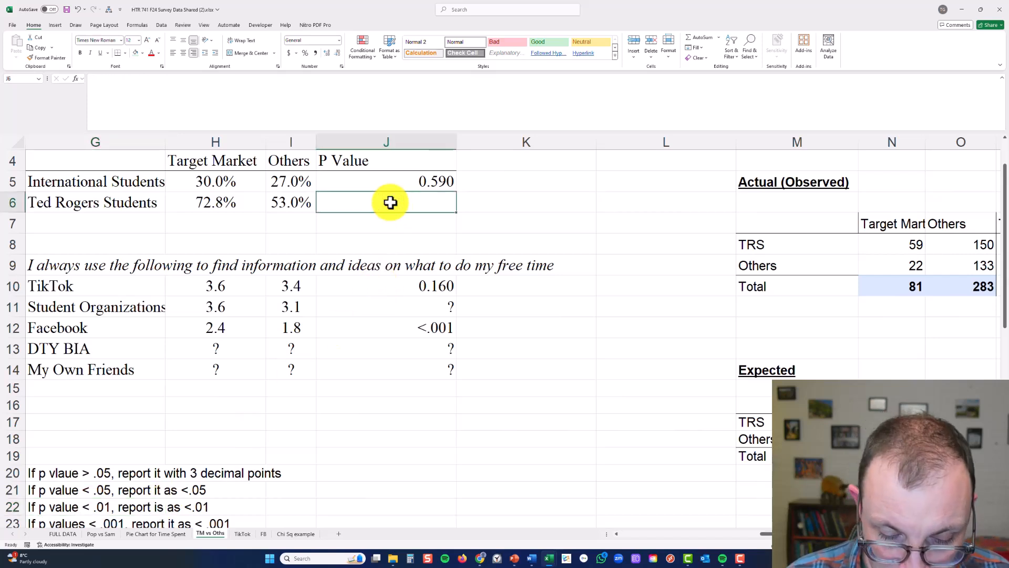
type("<")
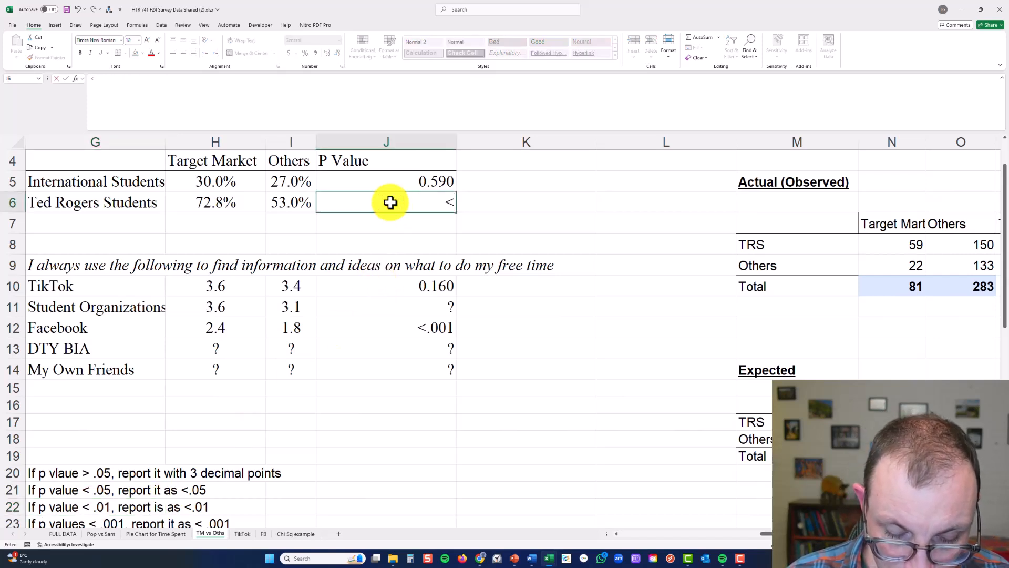
type(".01")
key("Return")
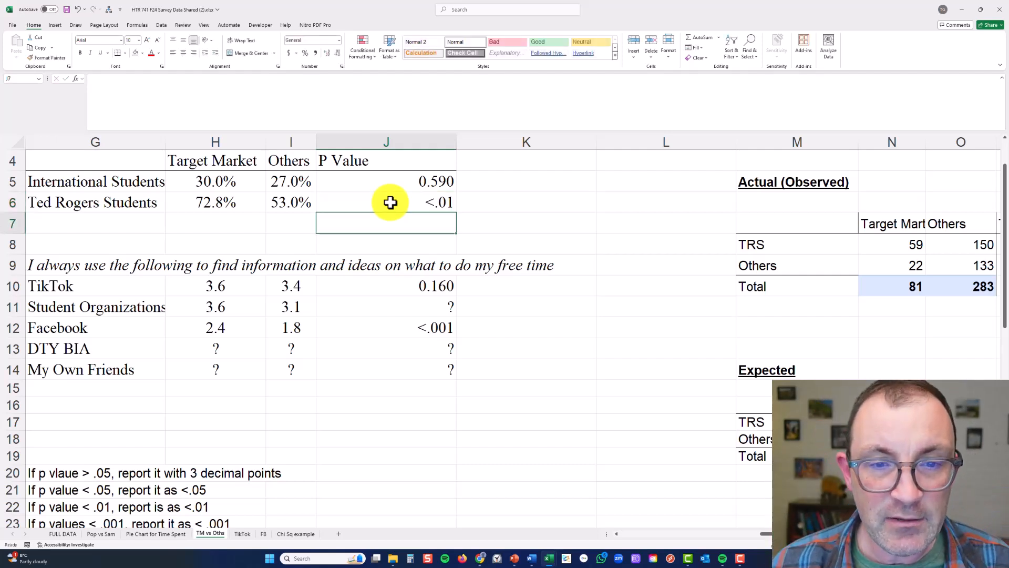
left_click(390, 201)
left_click_drag(241, 202, 401, 209)
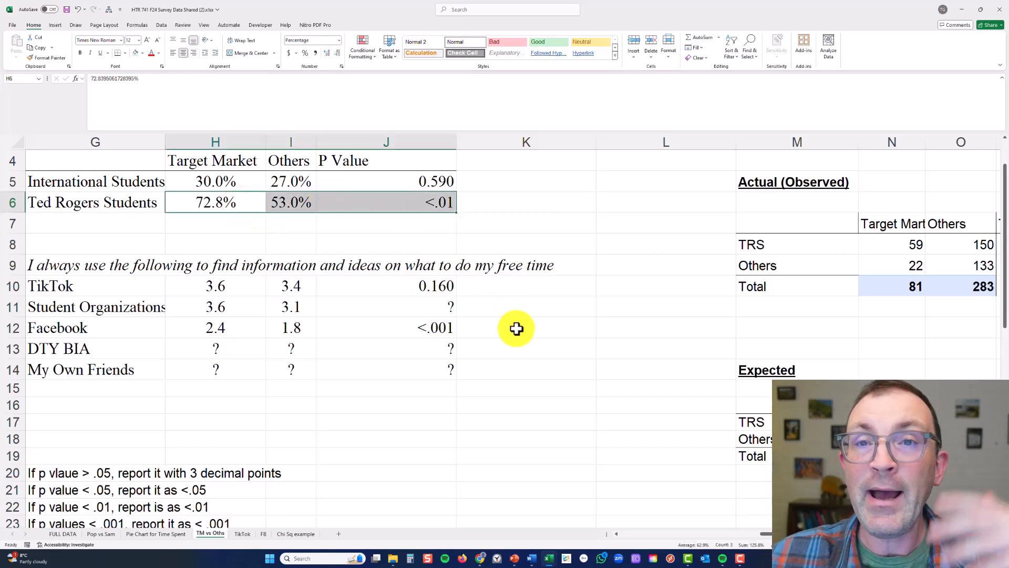
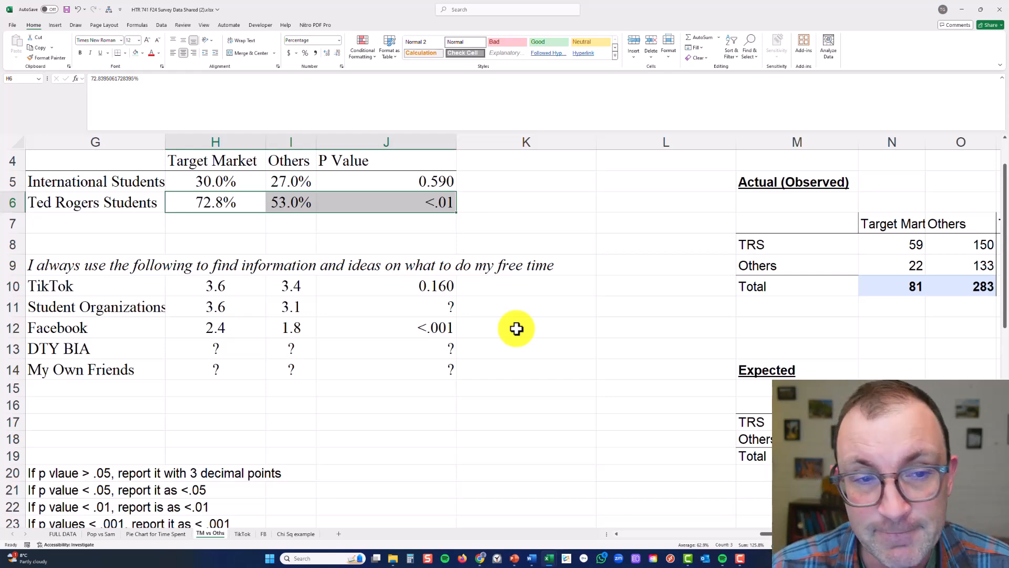
Check the P Value column in J10:J14 for information-source items that still need a reported value
left_click(374, 428)
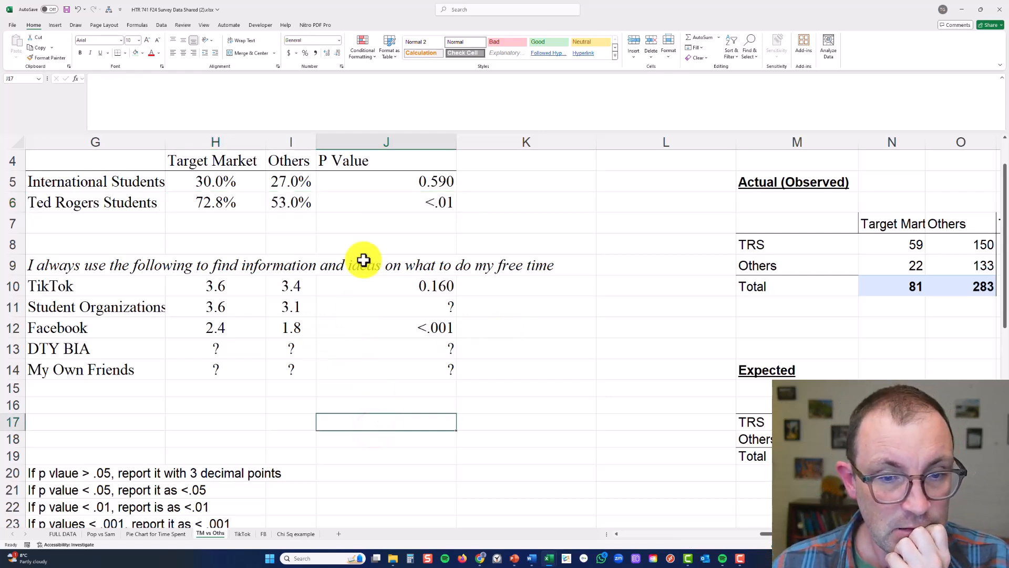
left_click(310, 285)
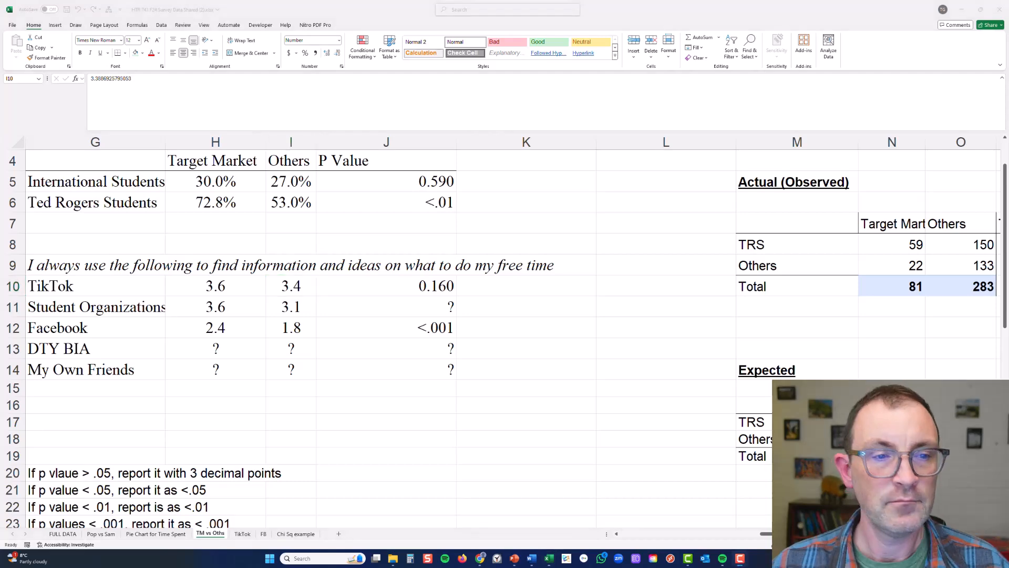
left_click(426, 299)
left_click(425, 243)
left_click(420, 303)
left_click(434, 345)
left_click(437, 365)
scroll(437, 366, "left", 3)
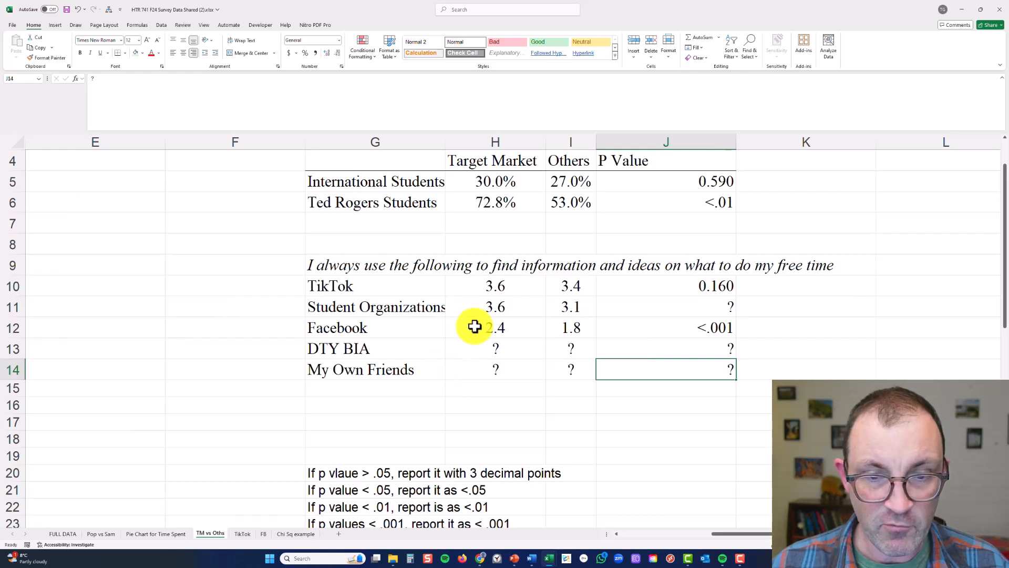
Review the Target Market and Others means for the information sources from TikTok to My Own Friends in G10:I14
left_click_drag(430, 286, 528, 370)
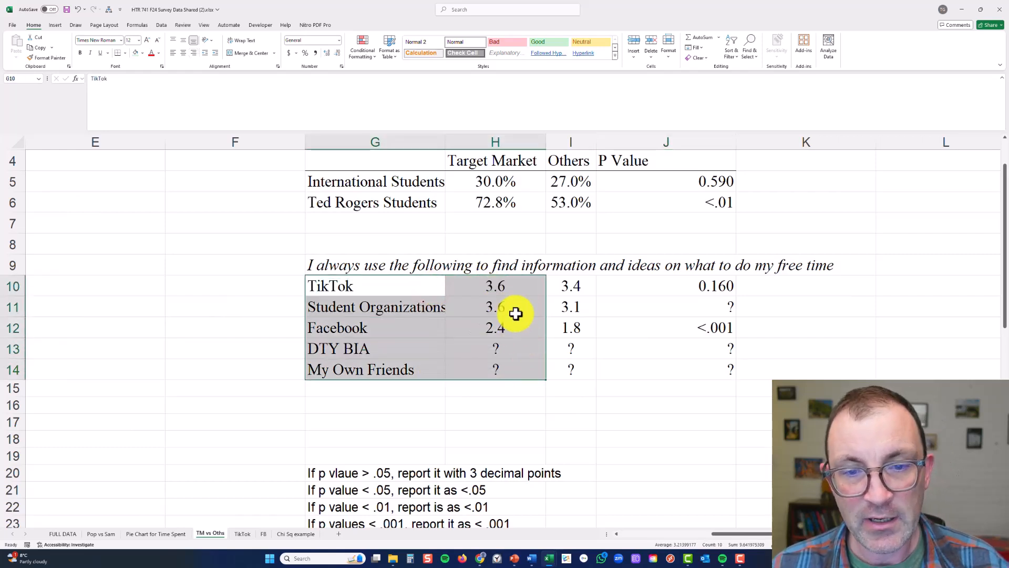
left_click(488, 286)
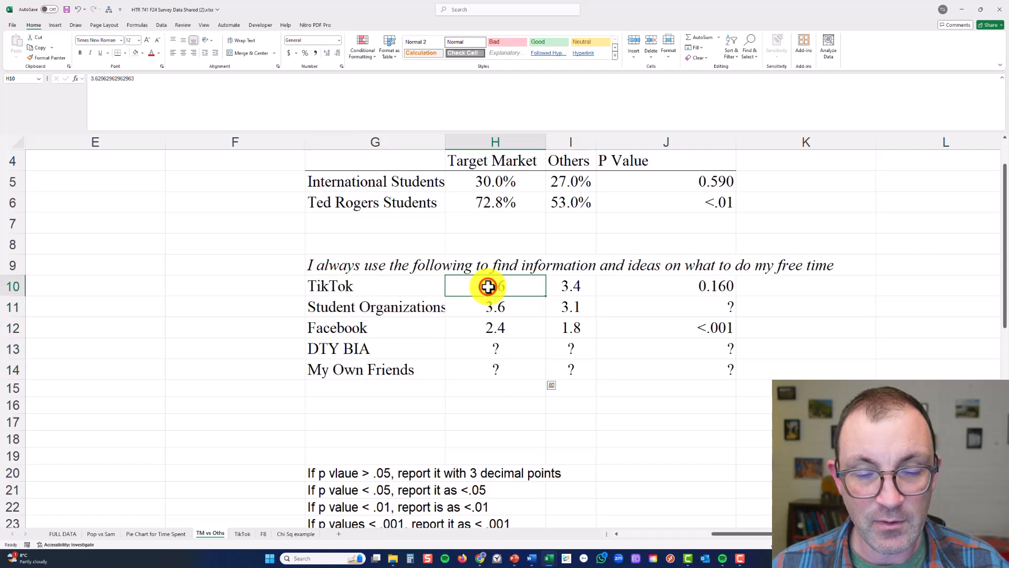
mouse_move(488, 286)
left_mouse_down()
mouse_move(491, 300)
mouse_move(491, 284)
left_mouse_up()
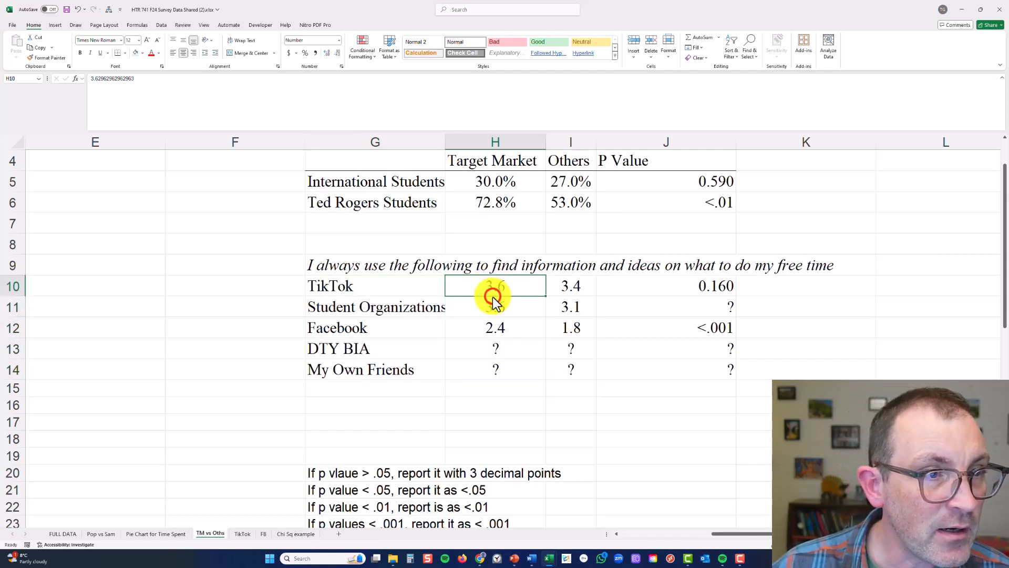
left_click(493, 305)
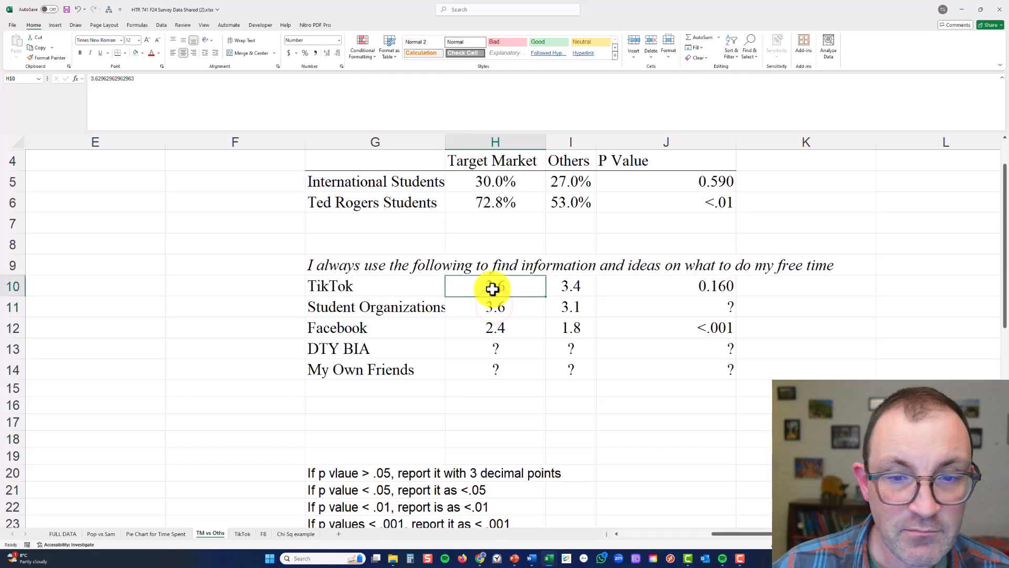
left_click(492, 289)
left_click(494, 305)
left_click(484, 287)
left_click_drag(414, 284, 487, 356)
left_click_drag(426, 349, 499, 349)
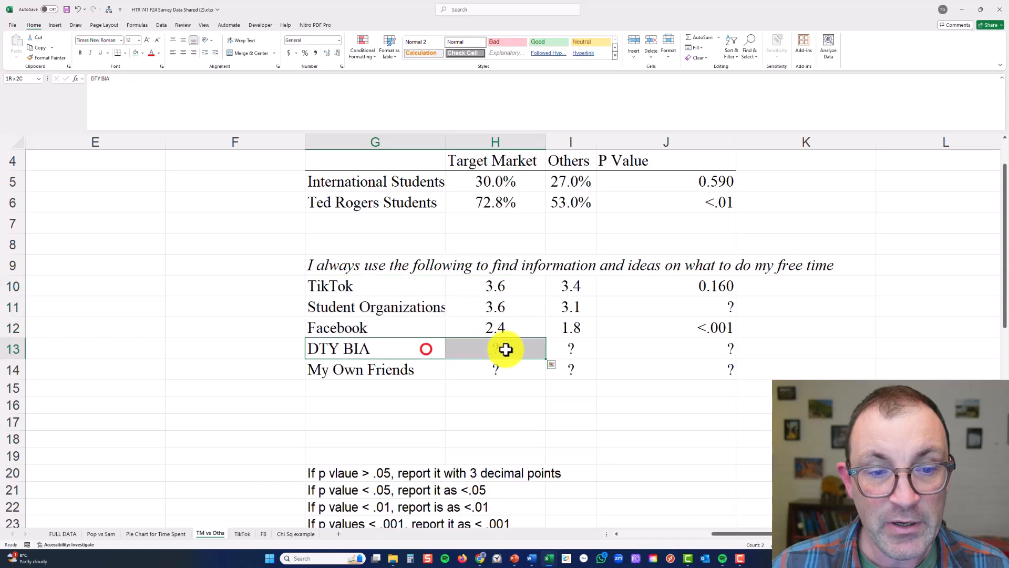
left_click(497, 328)
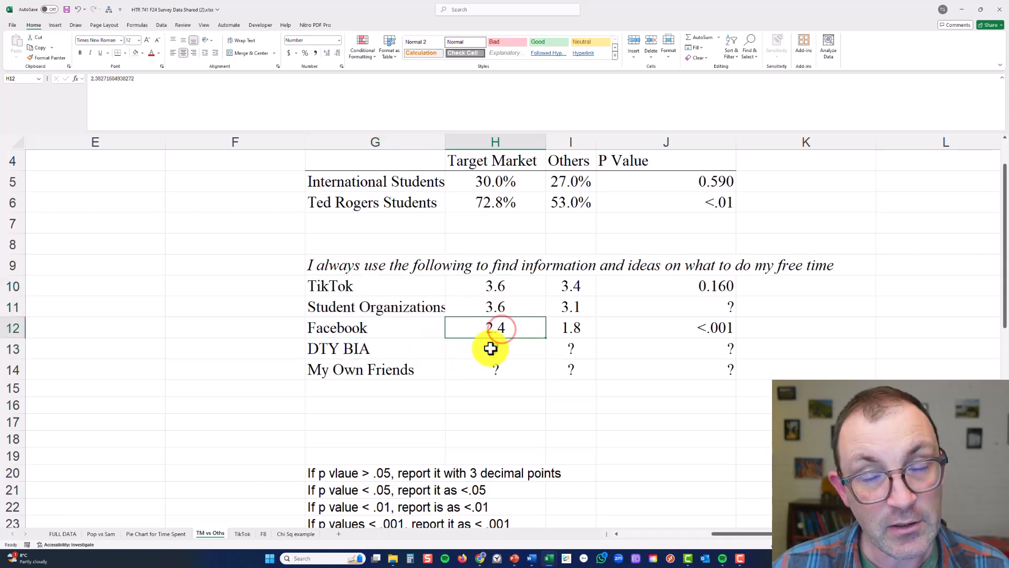
left_click_drag(433, 371, 550, 370)
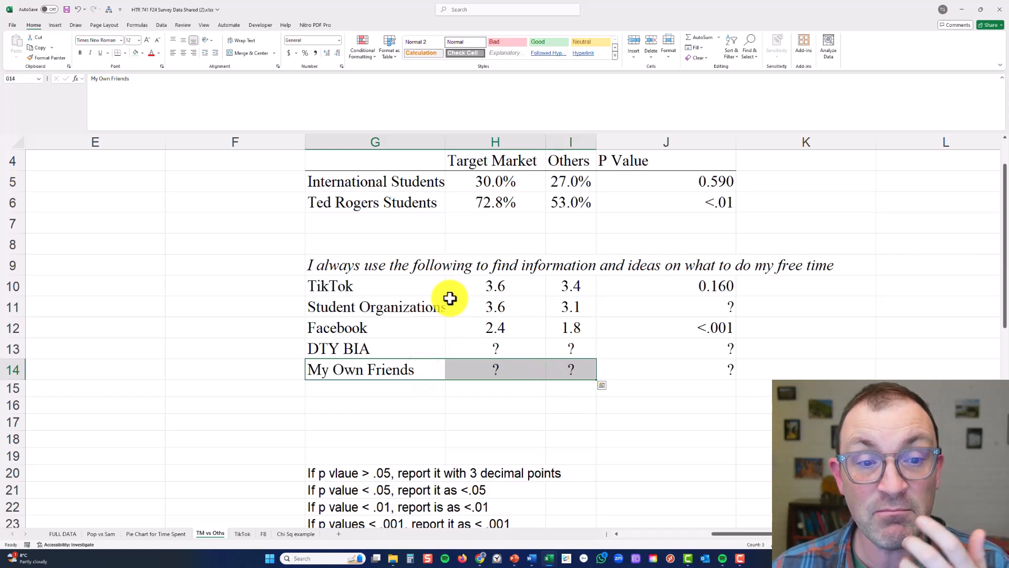
left_click_drag(395, 286, 561, 286)
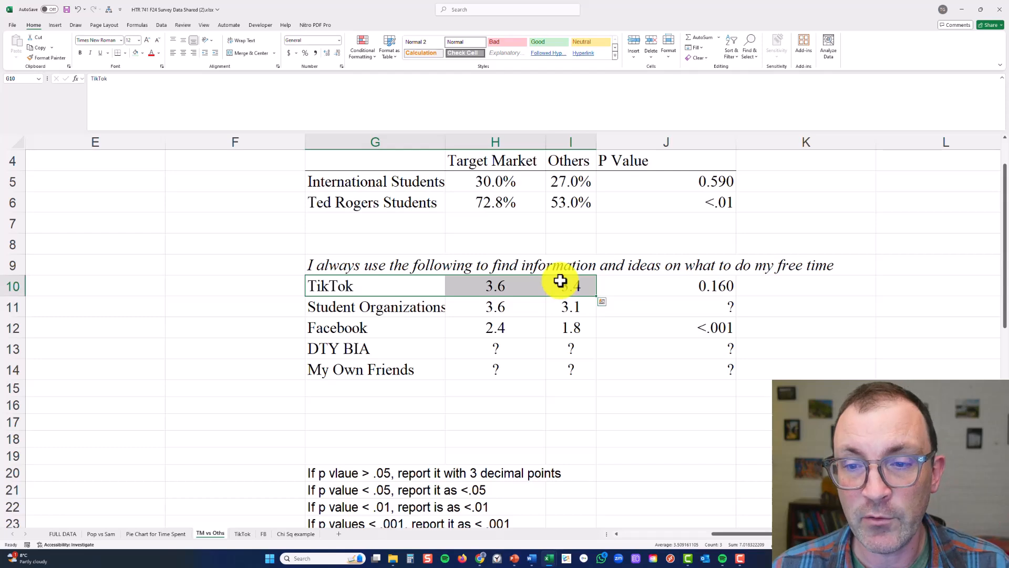
Copy the comparison table G4:J14, switch to the Word assignment guidelines document, and delete the TABLE 2 HERE placeholder under the Table 2 caption
left_click_drag(416, 164, 675, 372)
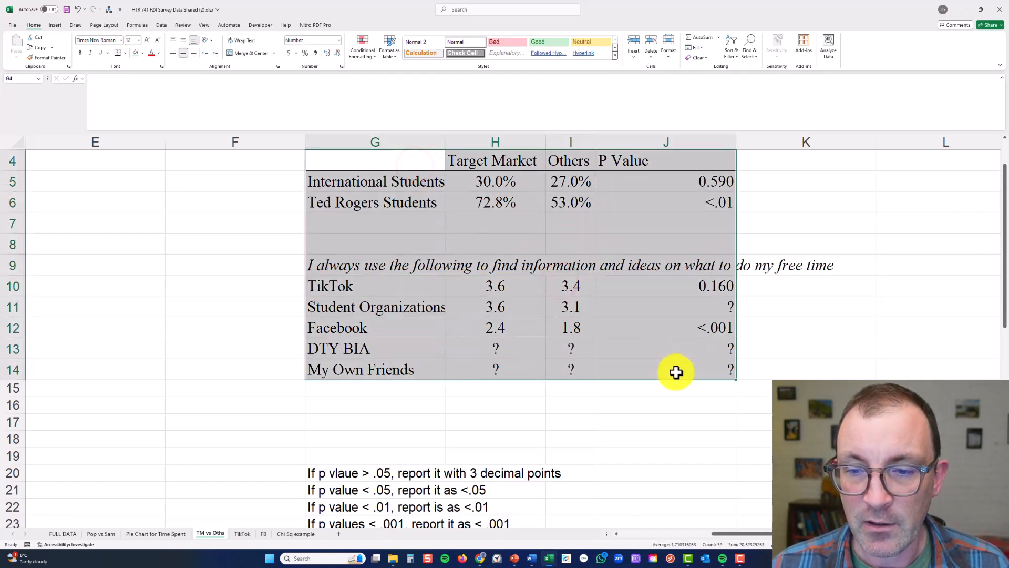
key("ctrl+c")
mouse_move(542, 563)
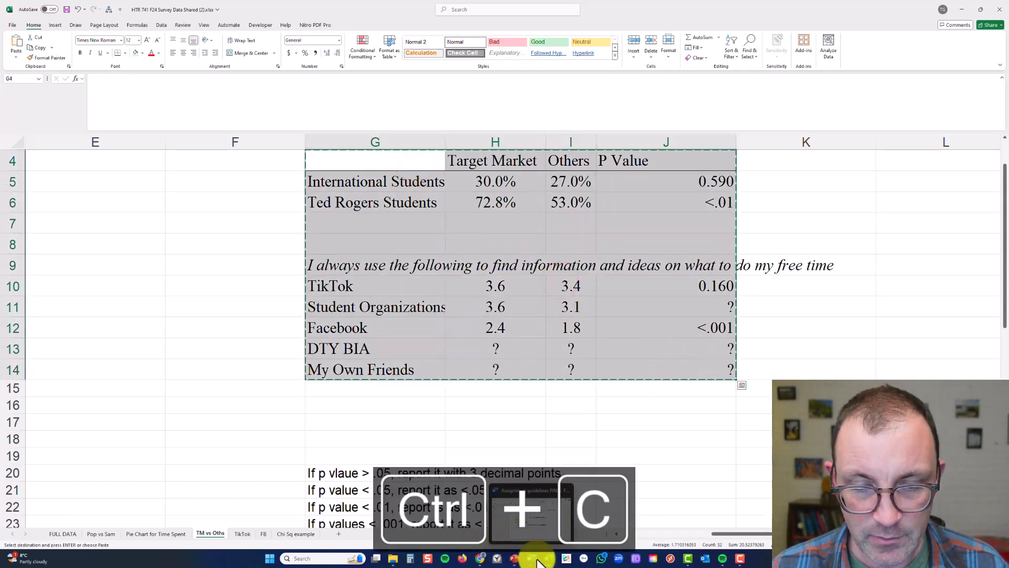
left_click(531, 527)
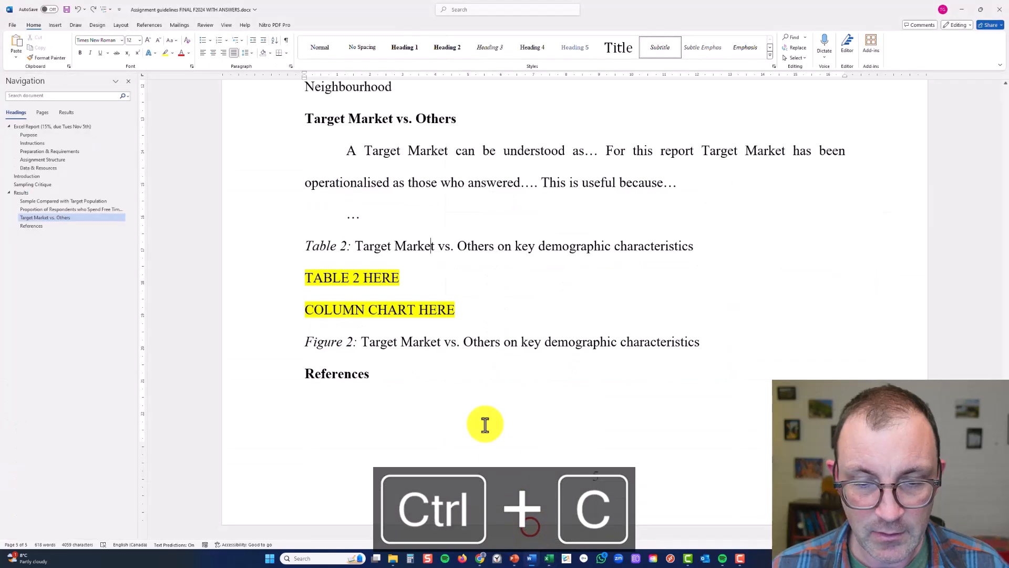
triple_click(327, 274)
key("BackSpace")
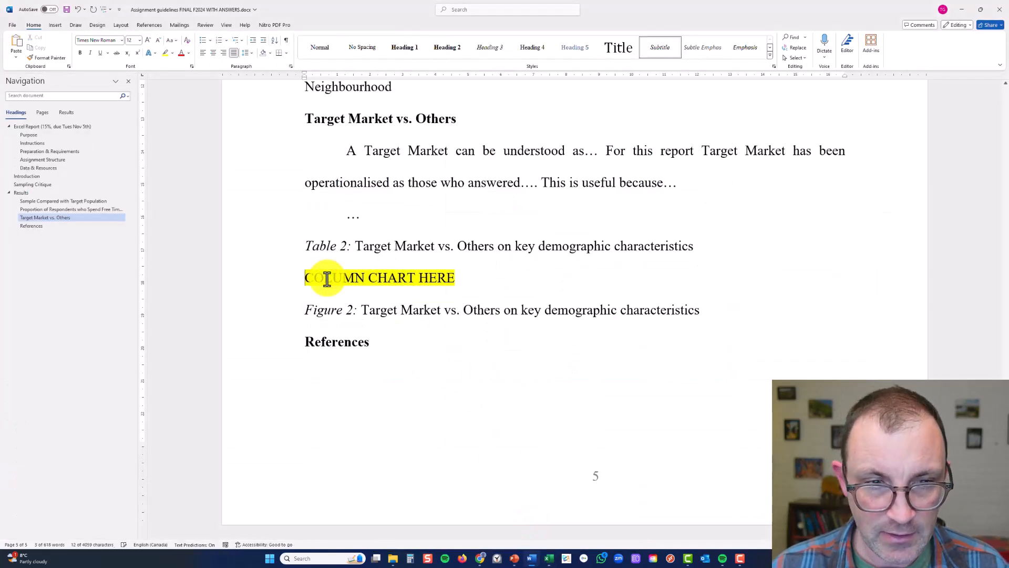
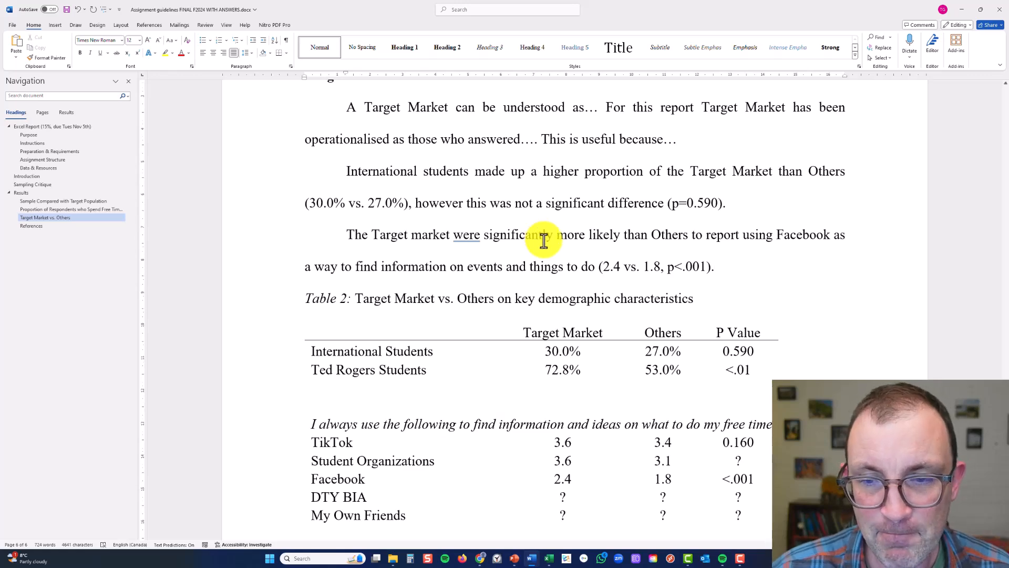
Reword the Figure 2 caption to end with "sources of information" instead of "key demographic characteristics"
scroll(540, 234, "down", 5)
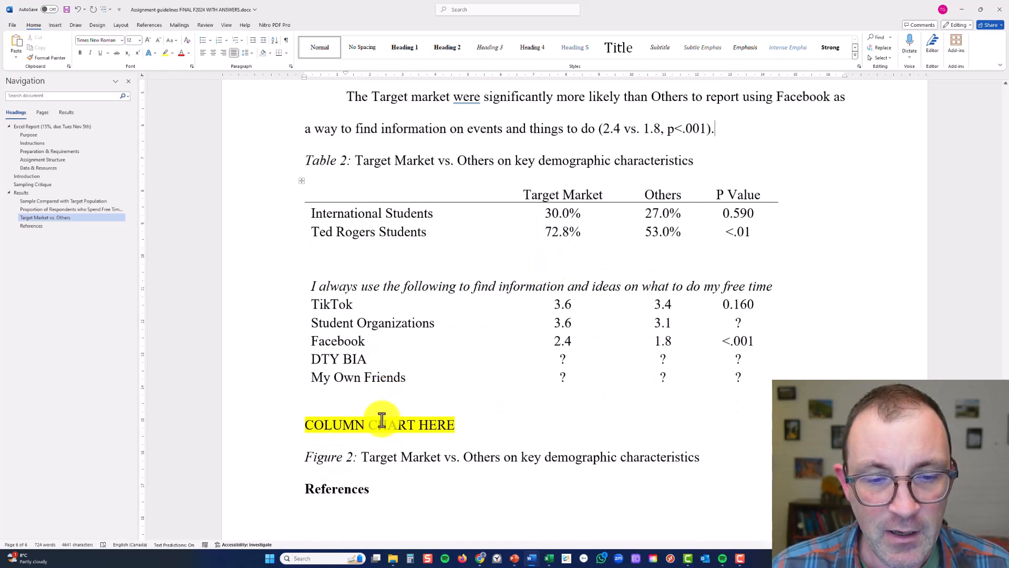
triple_click(382, 424)
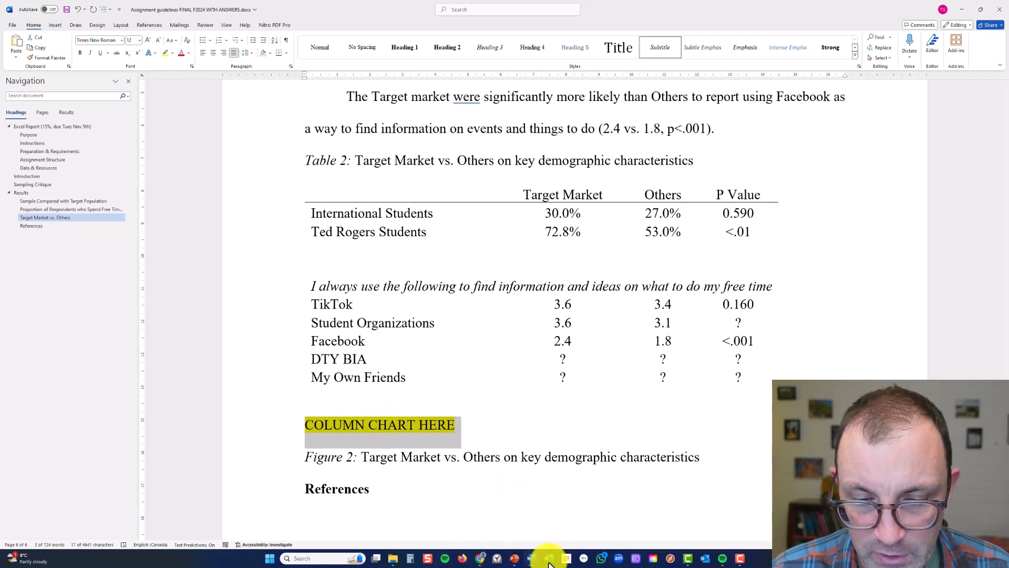
mouse_move(549, 564)
left_click(508, 458)
left_click(441, 457)
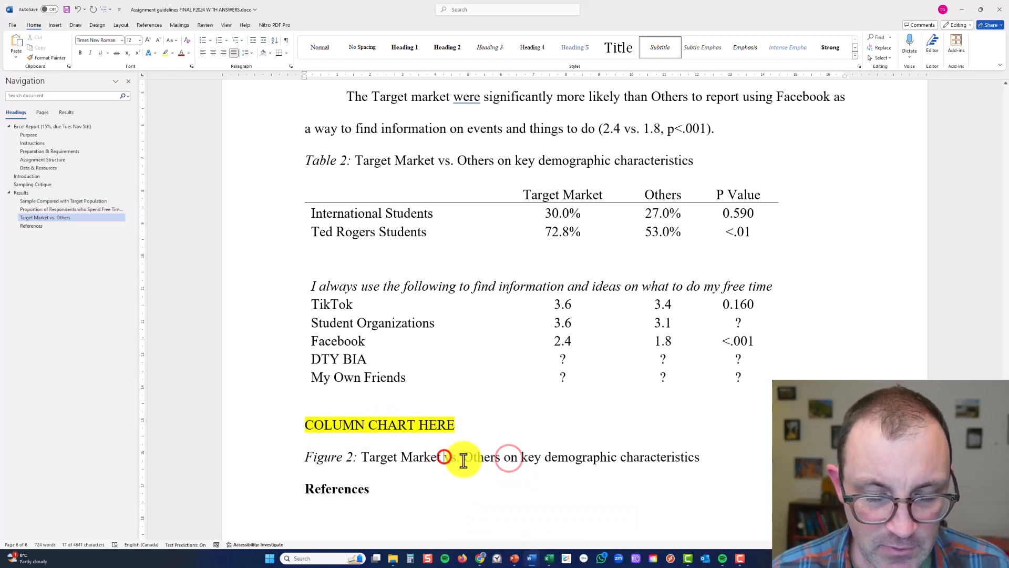
left_click_drag(521, 458, 694, 465)
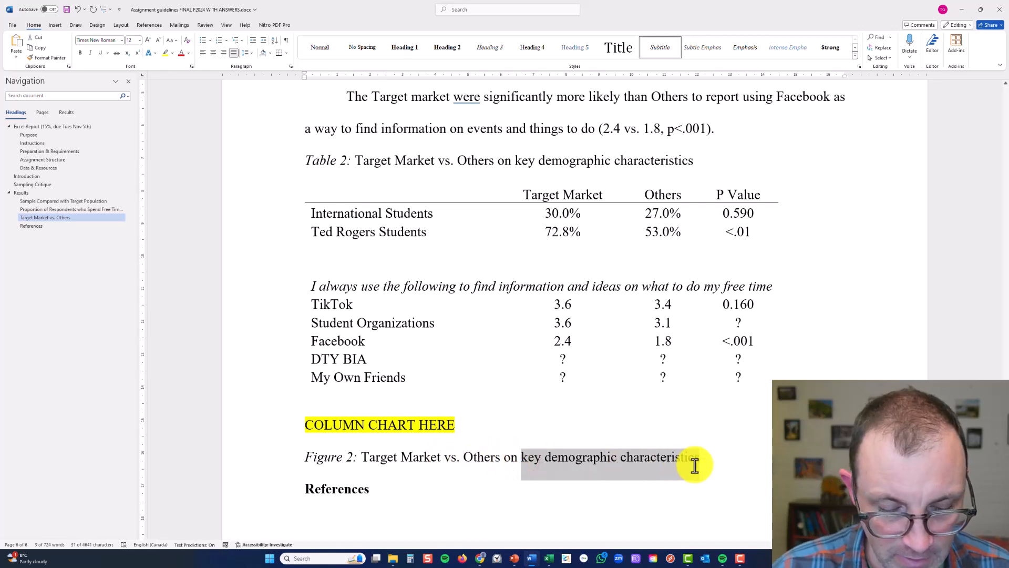
type("sources")
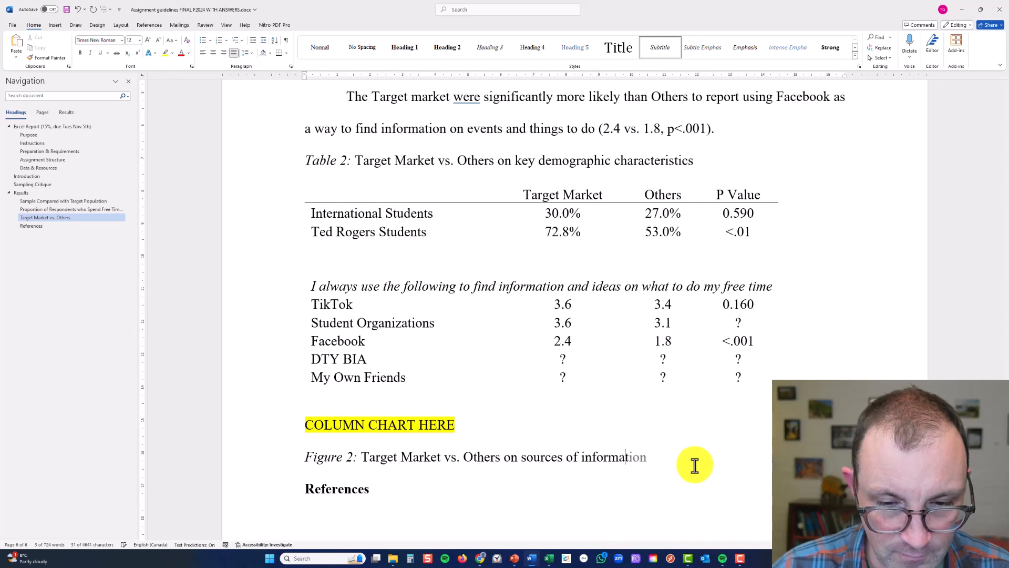
type(" of information")
left_click_drag(625, 300, 631, 310)
Switch to the Excel workbook and review which information sources in G10:I14 have Target Market and Others means to chart
key("alt+Tab")
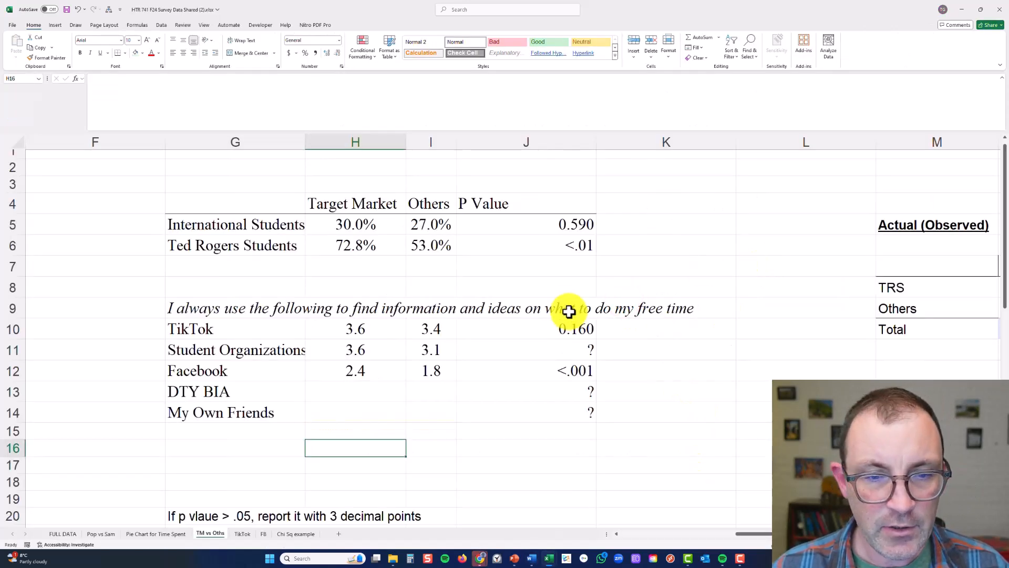
left_click_drag(290, 329, 419, 414)
left_click(352, 385)
left_click(401, 392)
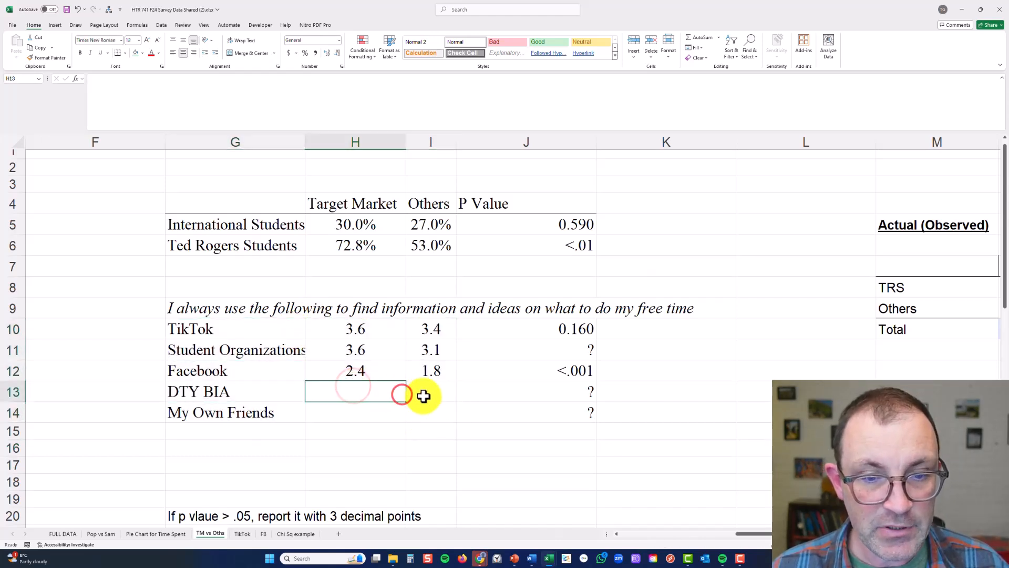
left_click(423, 395)
left_click(388, 411)
left_click(426, 408)
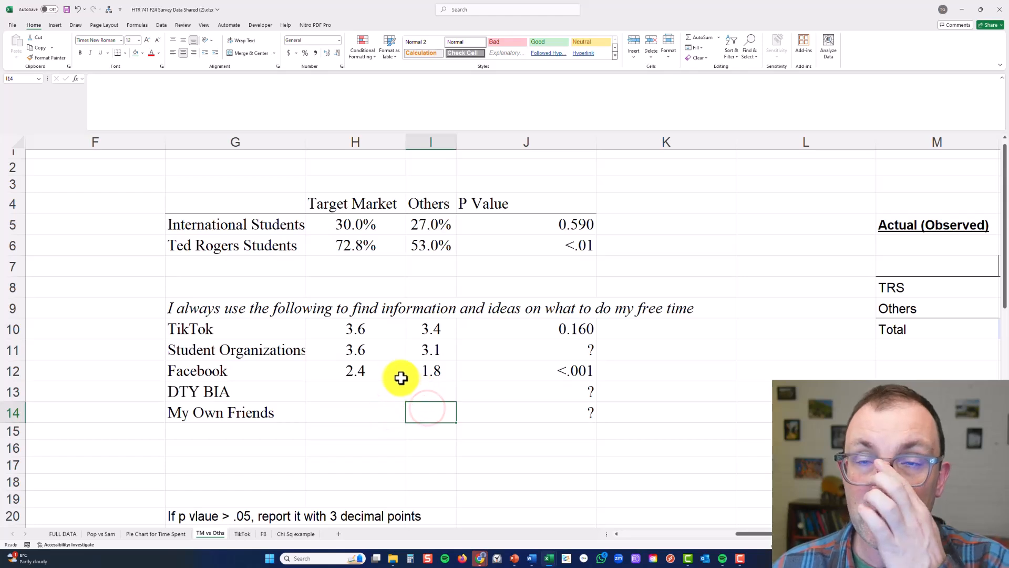
left_click_drag(284, 389, 403, 406)
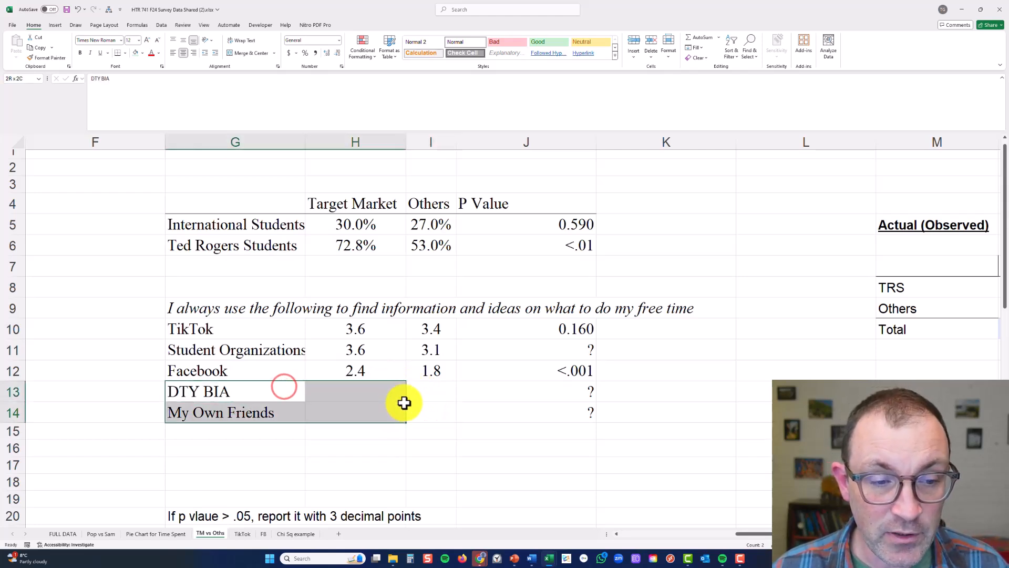
left_click_drag(279, 413, 412, 417)
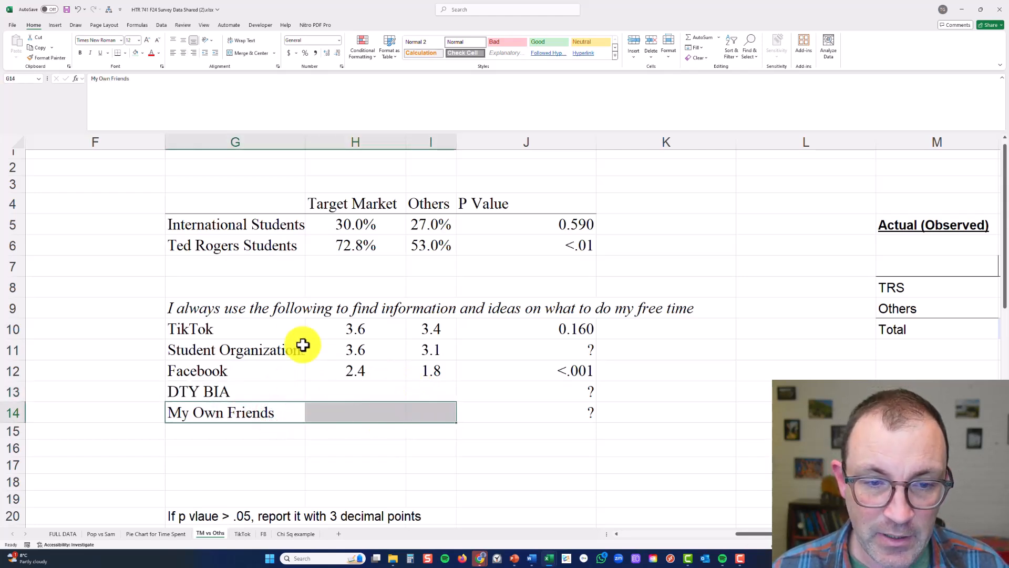
left_click_drag(286, 334, 408, 336)
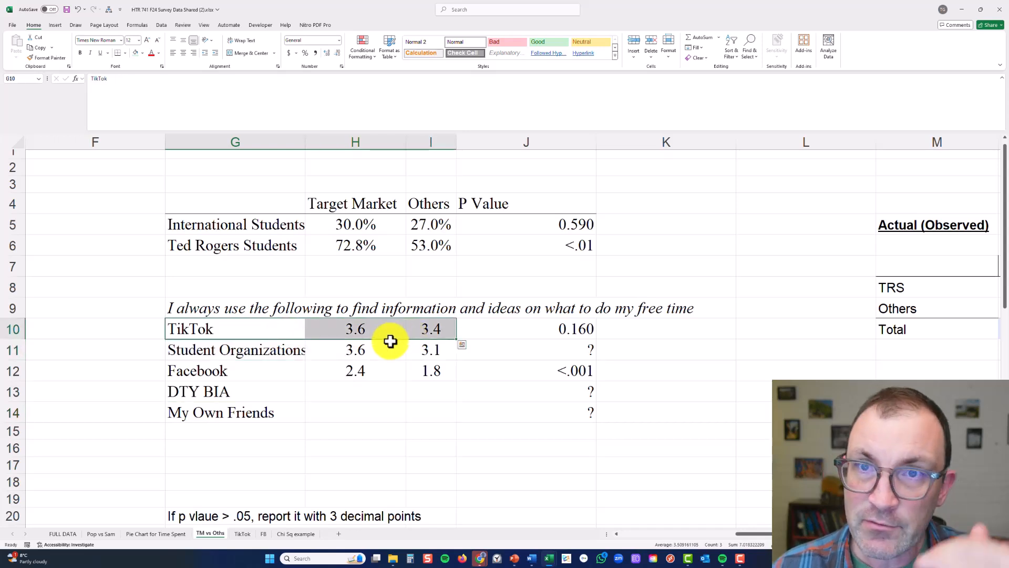
left_click(377, 329)
Copy the Target Market and Others headings from H4:I4 into H9:I9 and clear the question text in G9
left_click(357, 210)
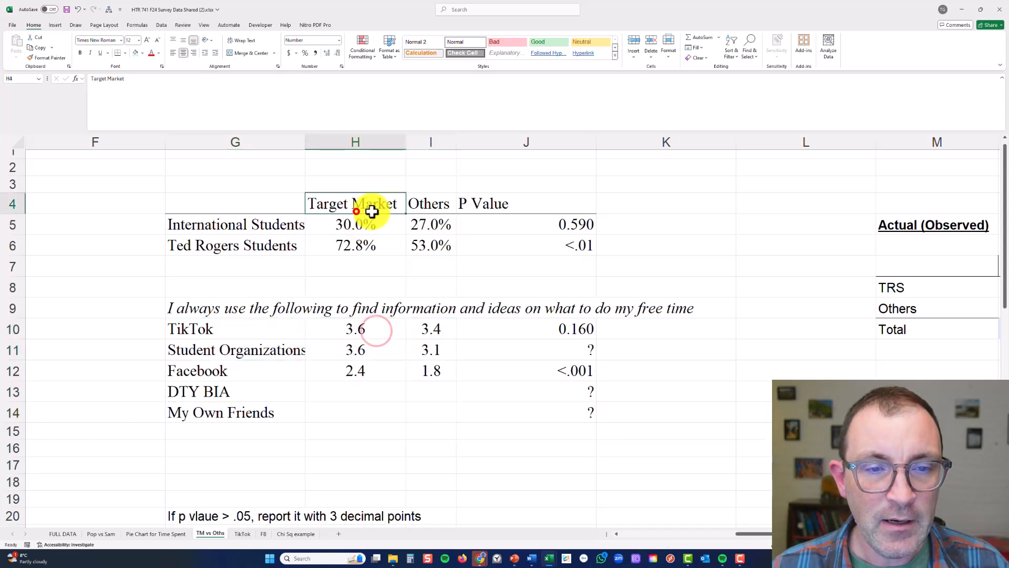
left_click_drag(399, 209, 416, 205)
key("ctrl+c")
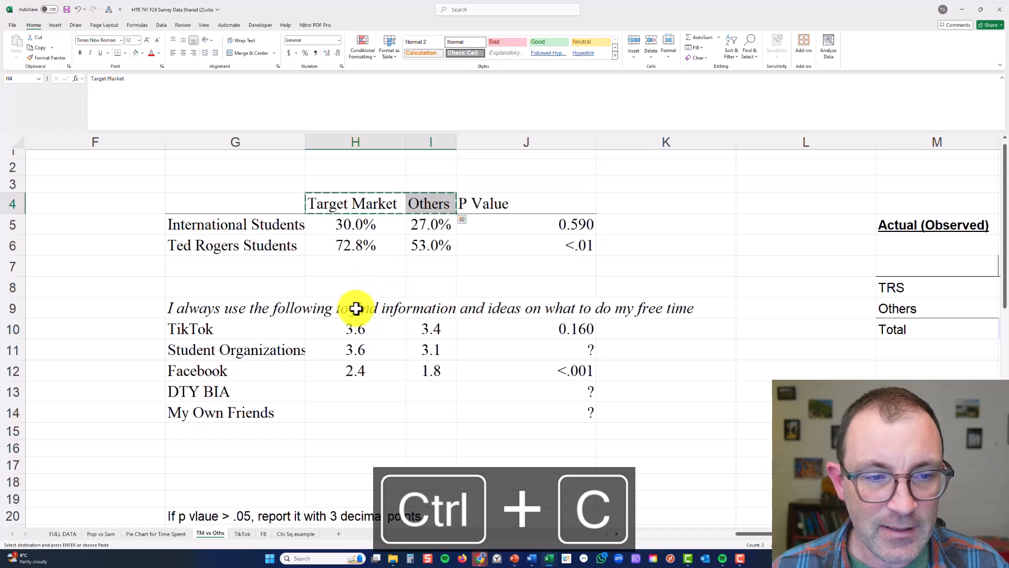
left_click(351, 310)
key("ctrl+v")
left_click_drag(284, 310, 424, 410)
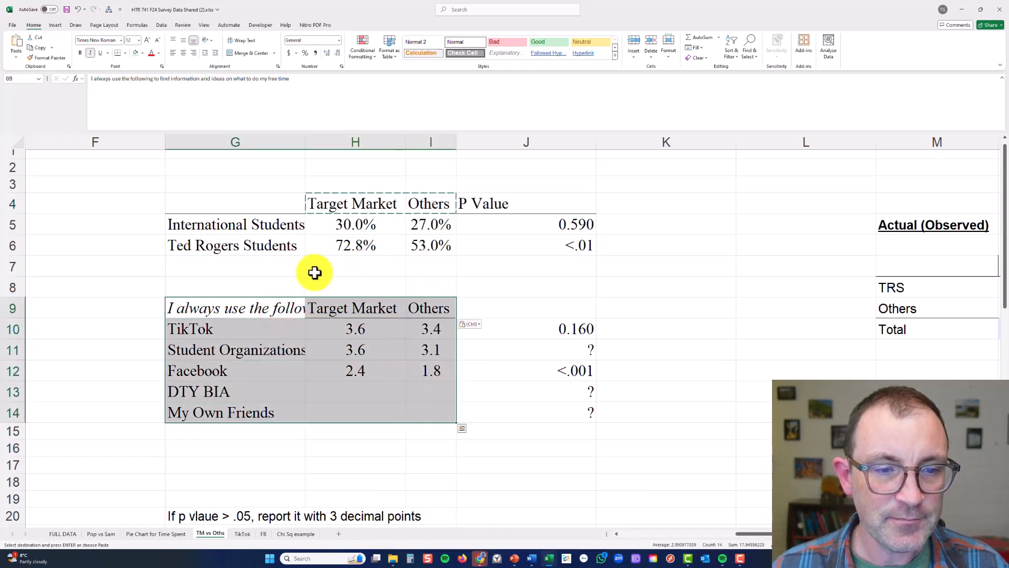
left_click(280, 309)
key("Delete")
Insert a 2-D clustered column chart from G9:I14 and move it beside the data without covering the table
left_click_drag(280, 307, 437, 413)
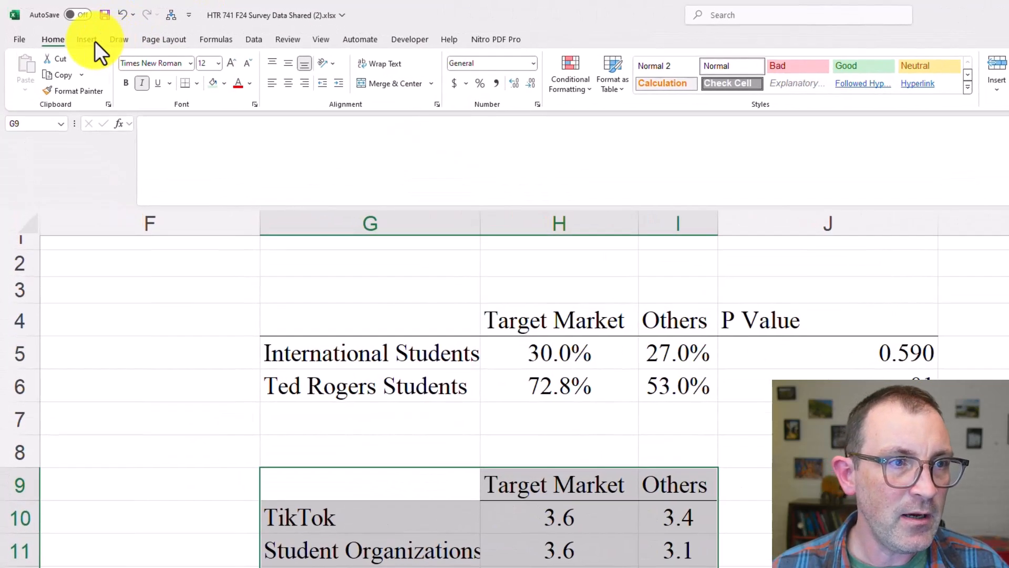
left_click(94, 41)
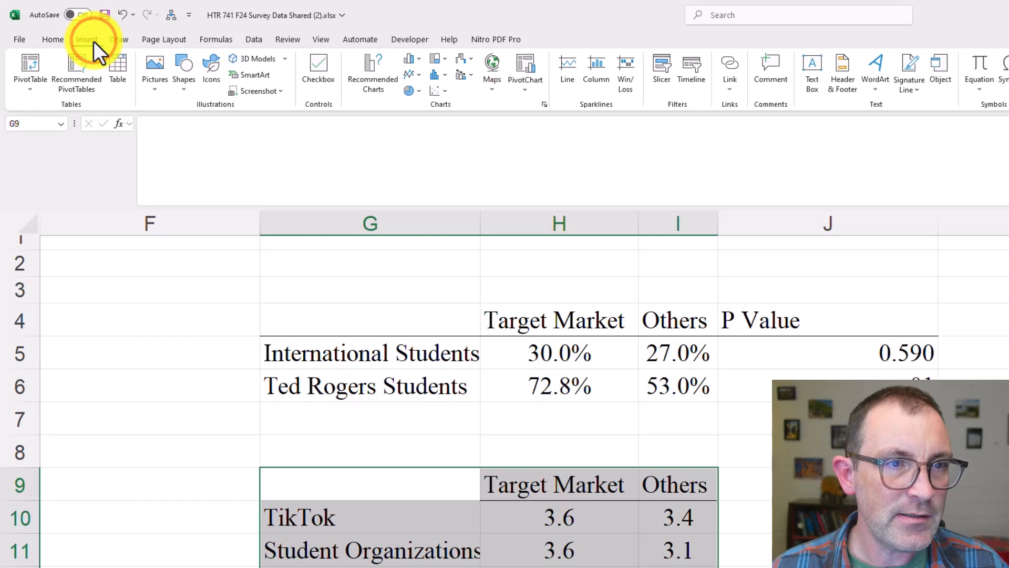
left_click(414, 58)
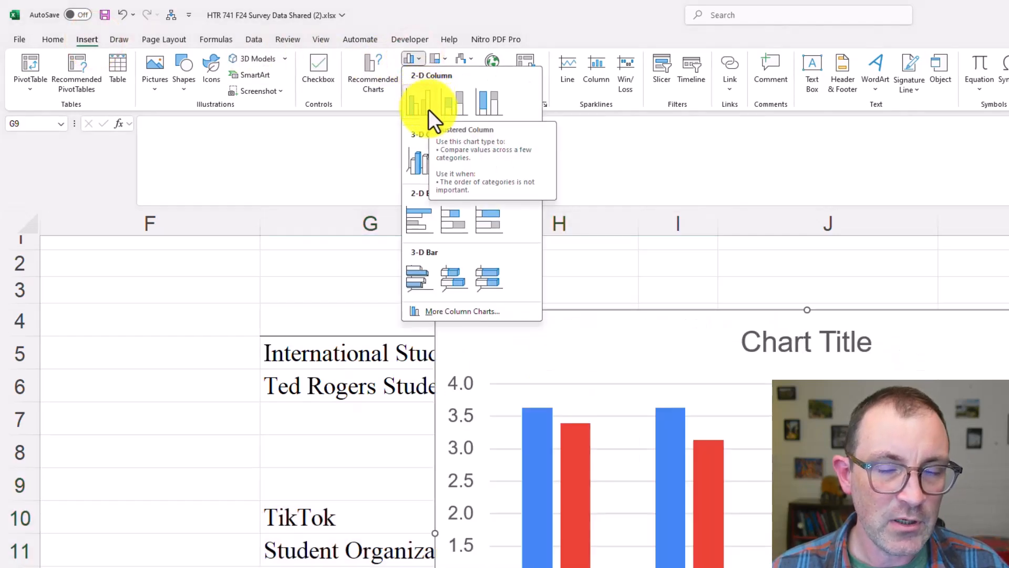
left_click(428, 109)
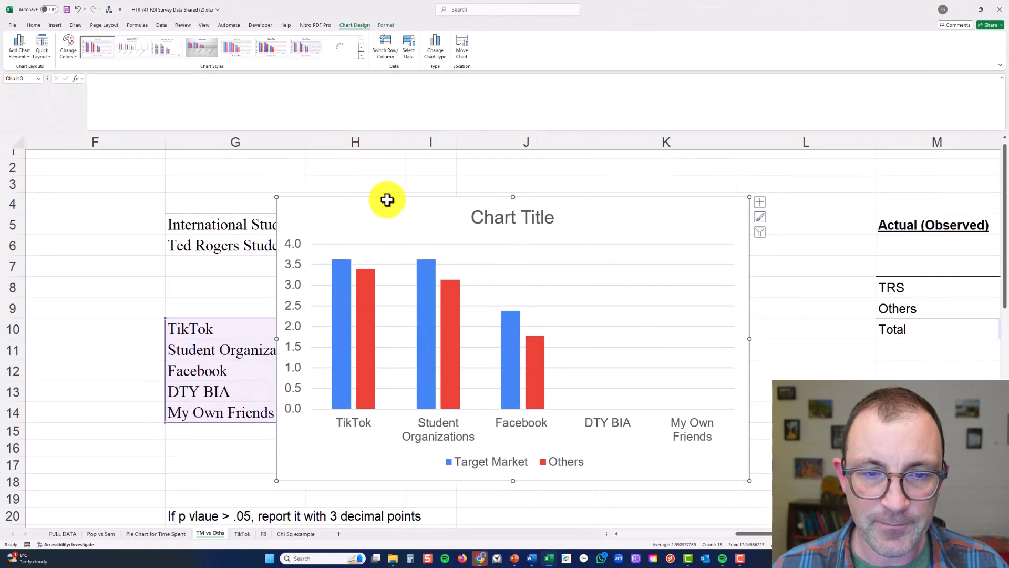
left_click_drag(387, 199, 590, 302)
scroll(534, 241, "down", 2)
mouse_move(536, 210)
left_mouse_down()
mouse_move(543, 302)
mouse_move(536, 205)
left_mouse_up()
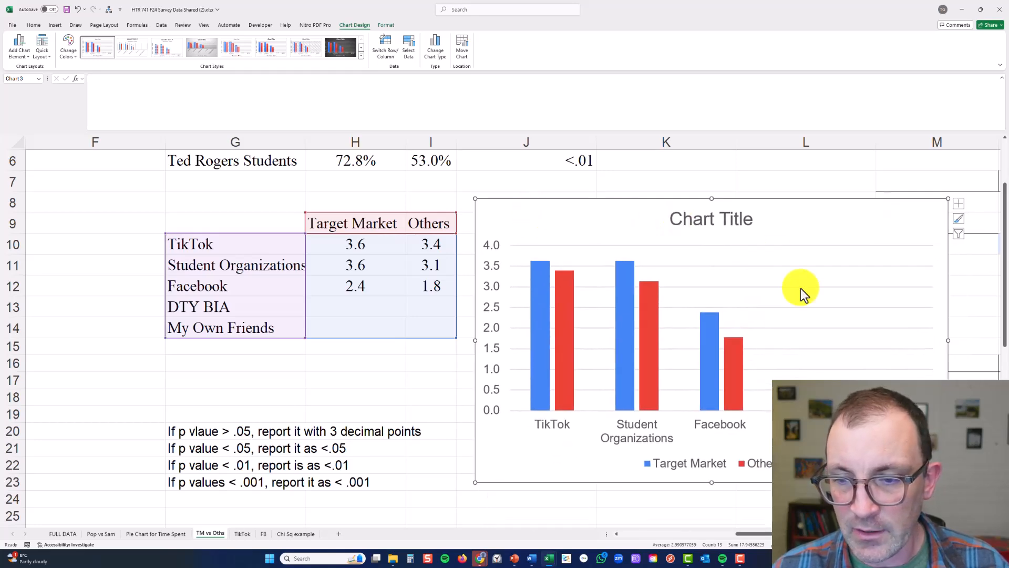
Shrink the formula bar to a single line and delete the chart's title
scroll(951, 324, "down", 2)
scroll(952, 318, "up", 2)
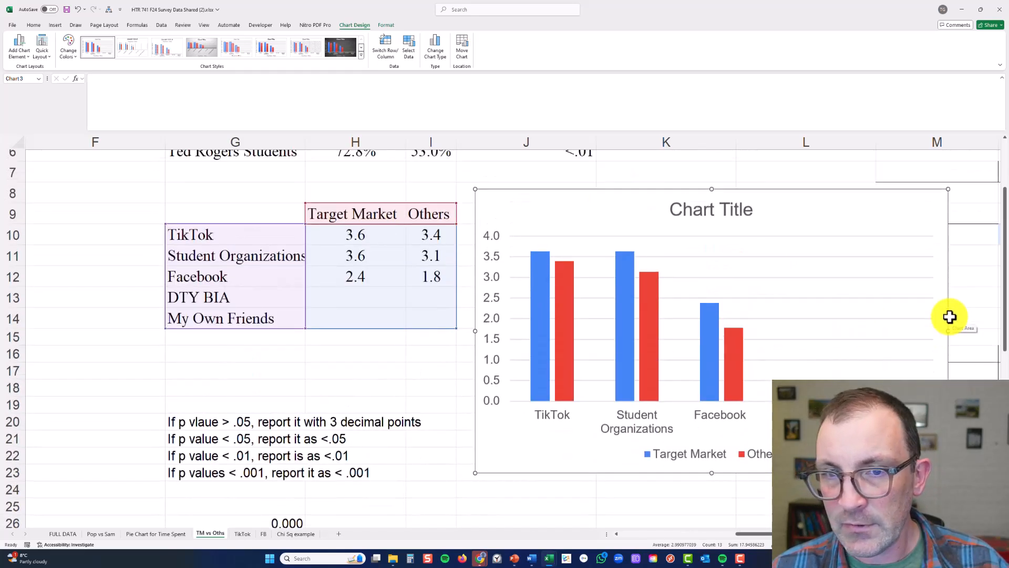
left_click(541, 131)
left_click_drag(559, 130, 540, 42)
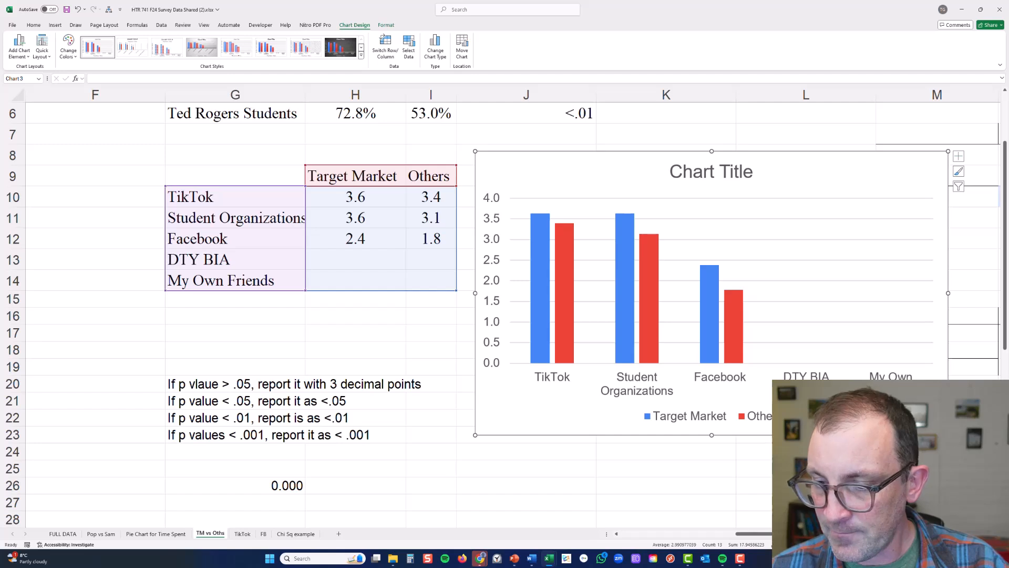
scroll(513, 290, "right", 1)
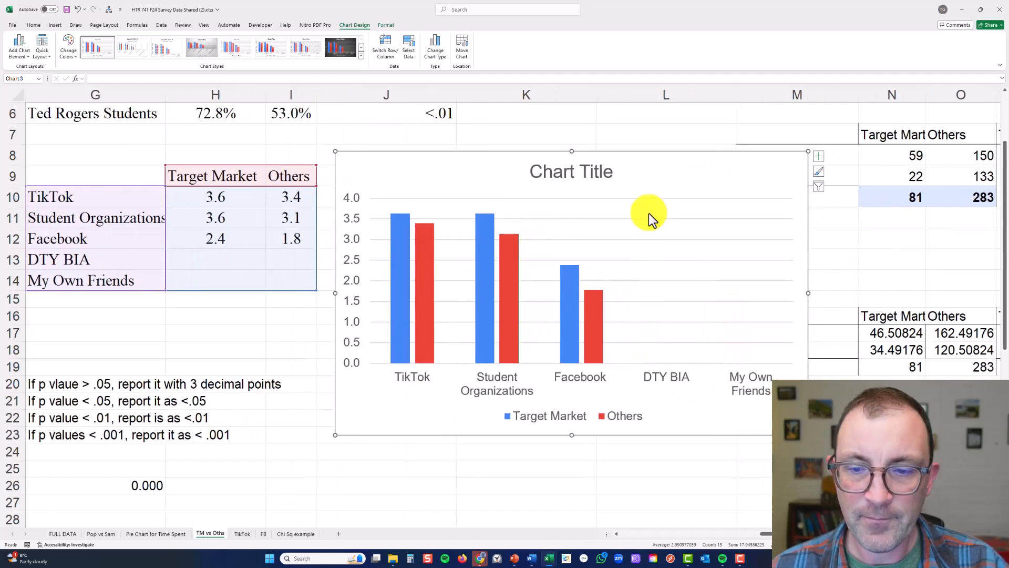
left_click(538, 184)
key("Delete")
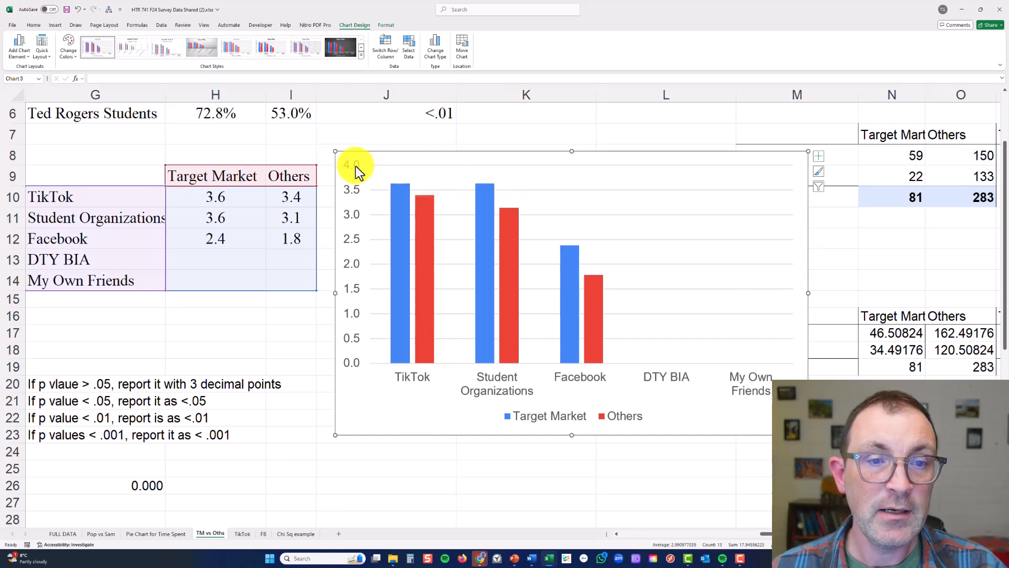
Add data labels to both the Target Market and Others series in the column chart
right_click(396, 205)
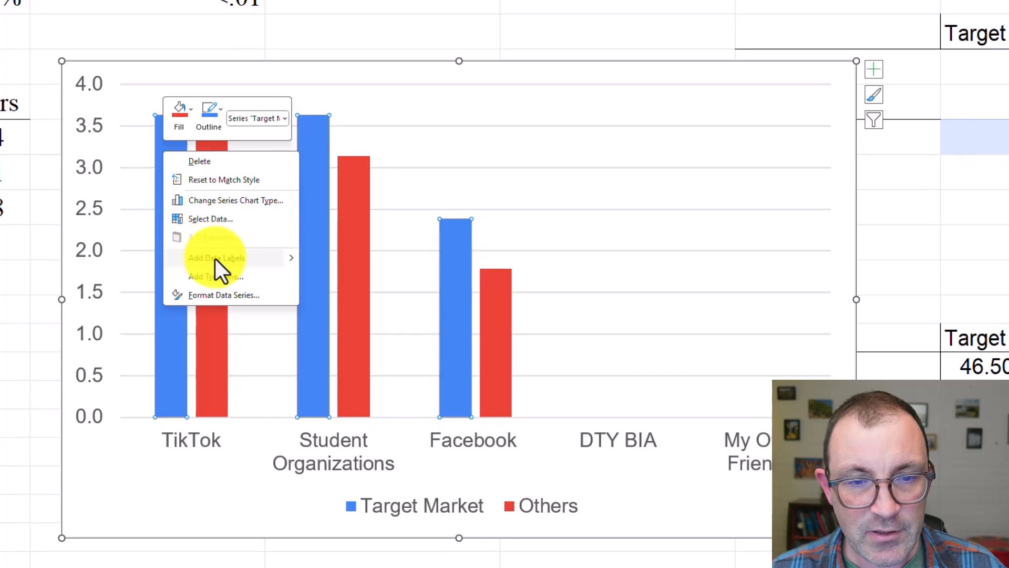
left_click(217, 258)
right_click(215, 226)
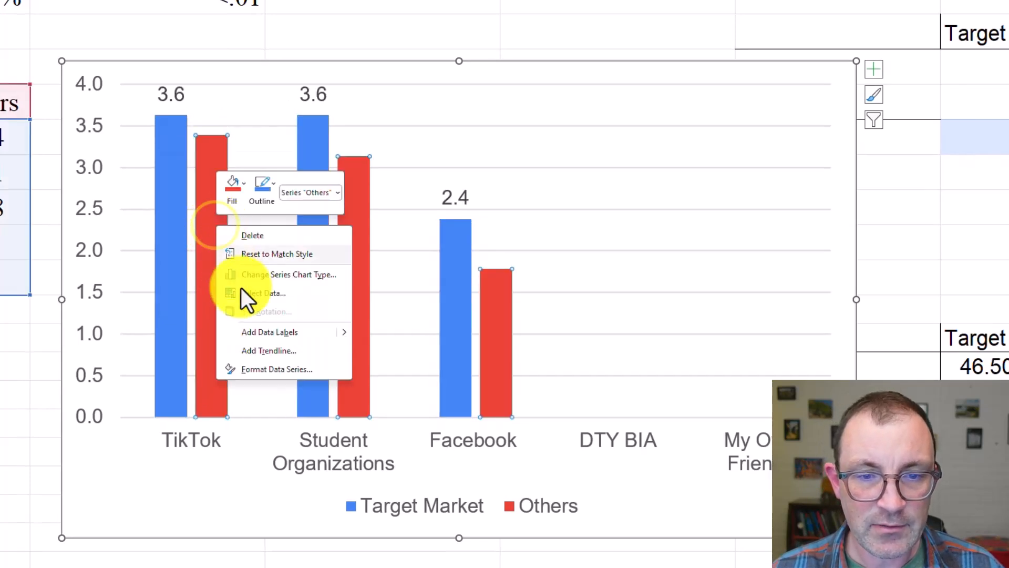
left_click(277, 333)
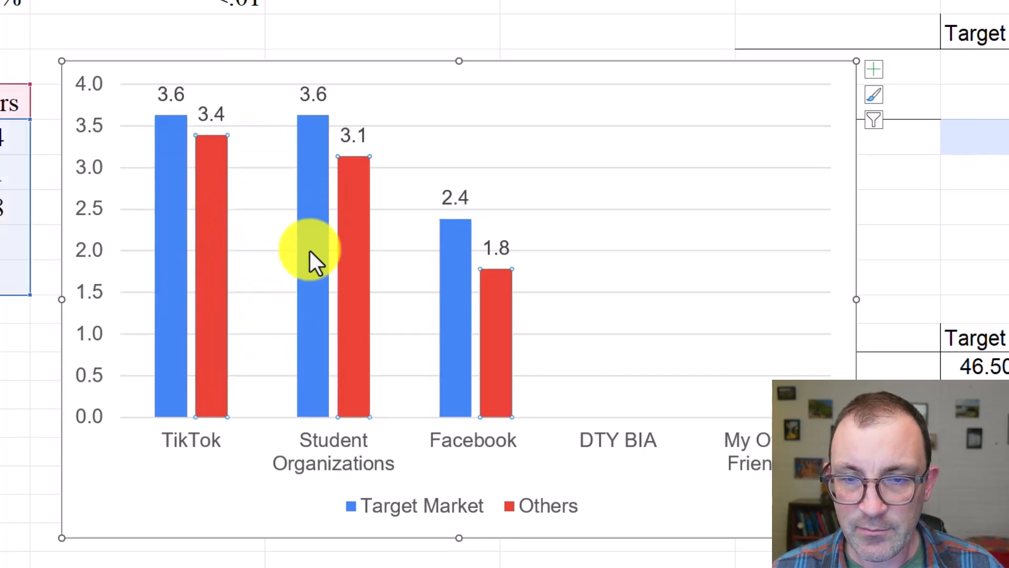
Set all text in the column chart to Times New Roman, size 11
left_click(324, 530)
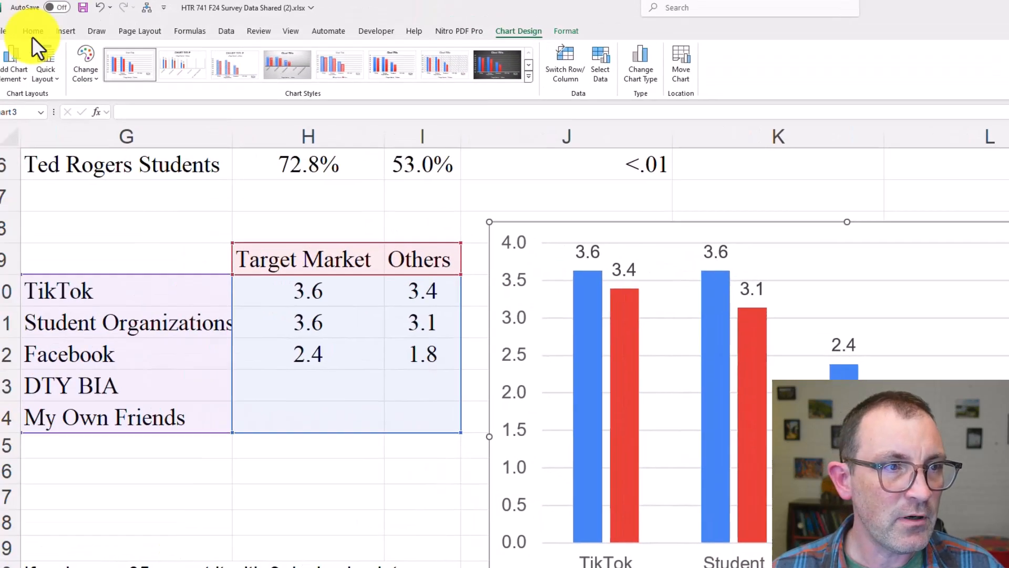
left_click(49, 39)
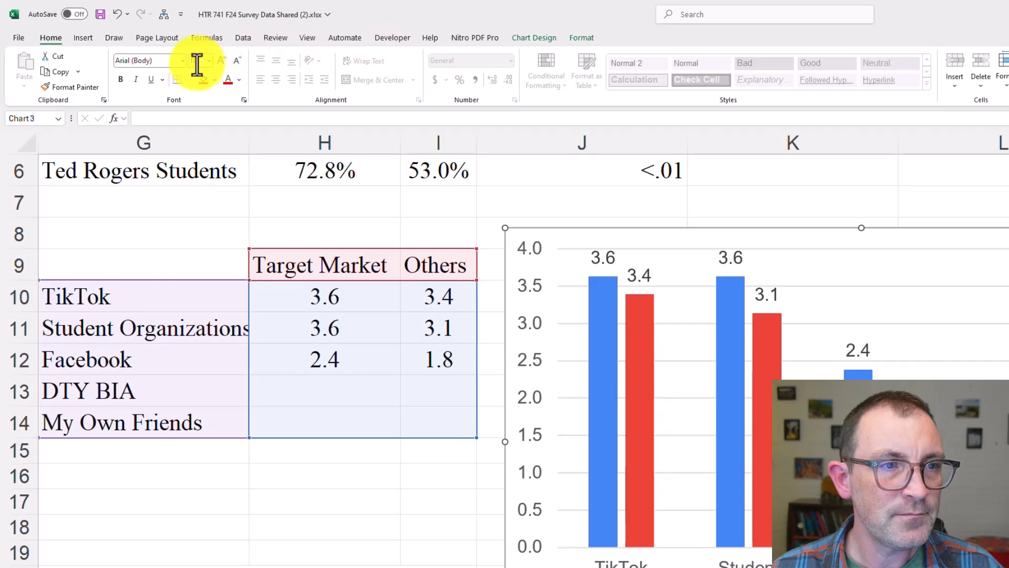
left_click(170, 62)
type("Times New Roman")
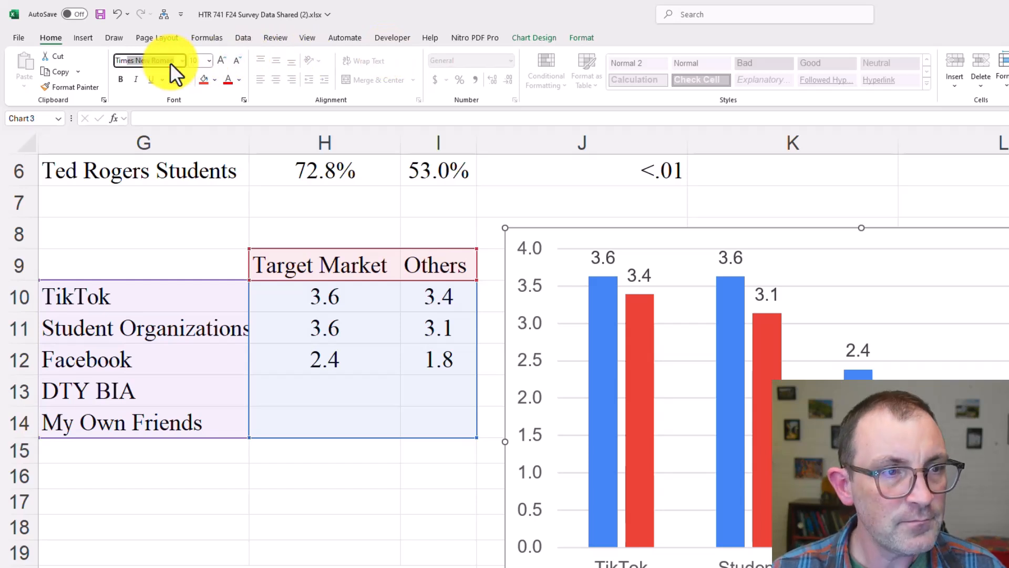
key("Tab")
type("11")
key("Tab")
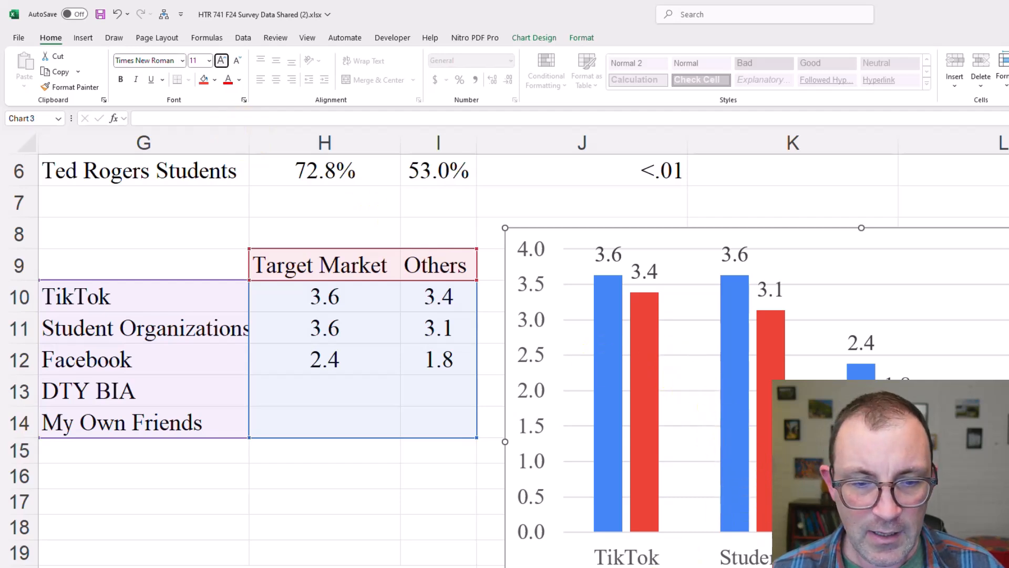
left_click(646, 567)
left_click(735, 567)
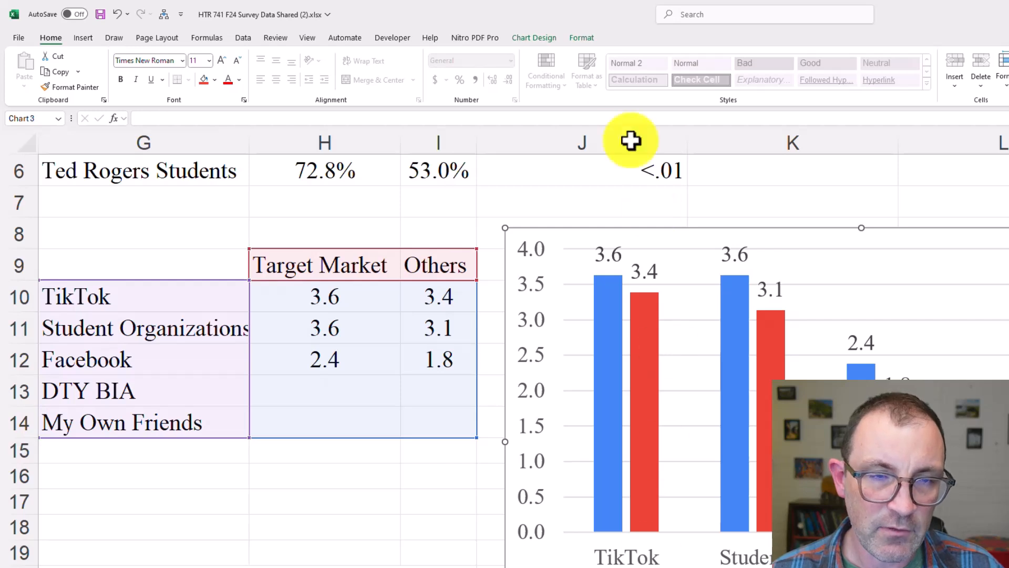
Remove the outline around the column chart's chart area
left_click(578, 38)
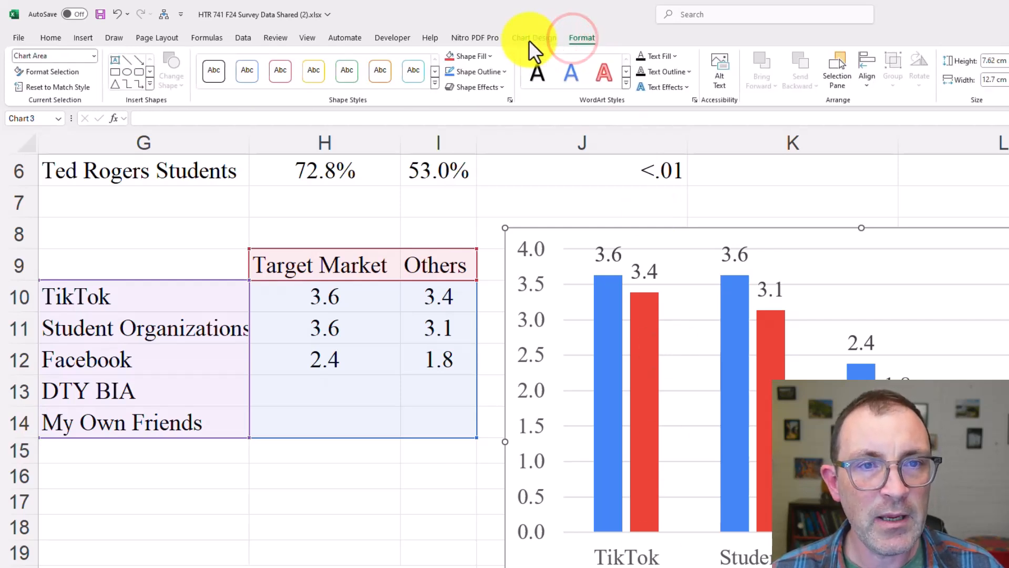
left_click(489, 74)
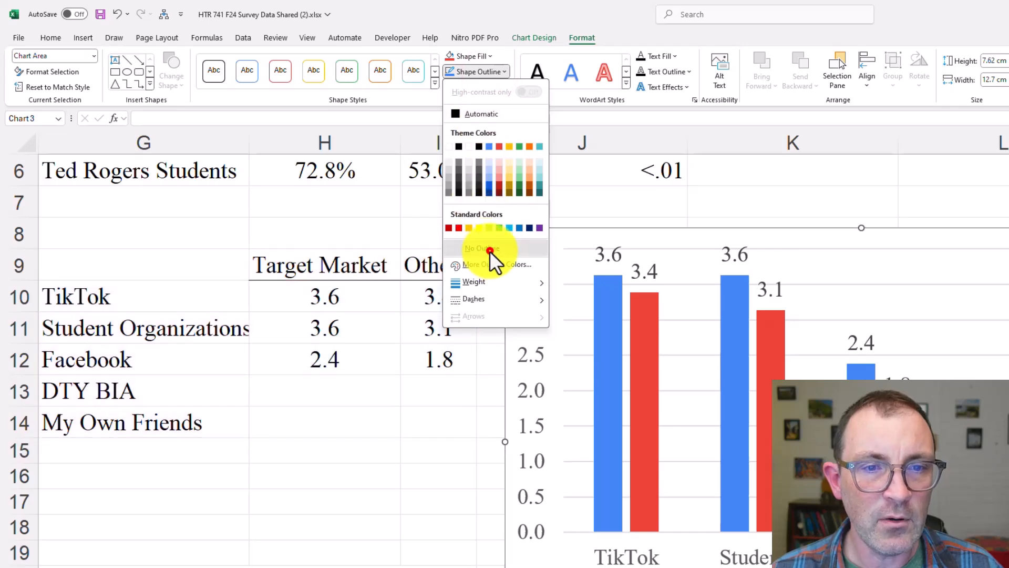
left_click(488, 249)
left_click(547, 207)
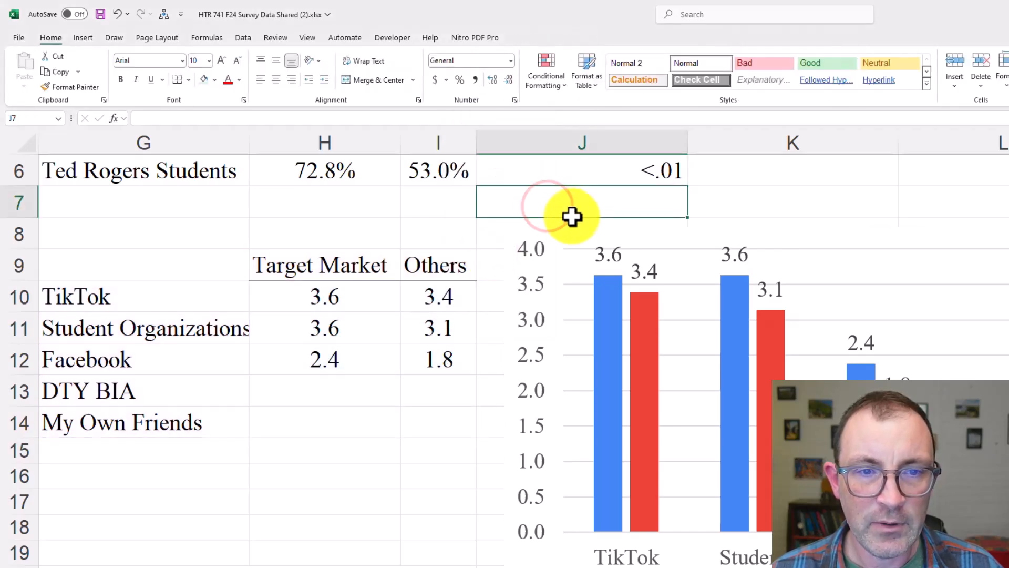
Copy the column chart from the workbook and paste it into the Word report in place of the "COLUMN CHART HERE" placeholder
left_click(569, 229)
key("ctrl+c")
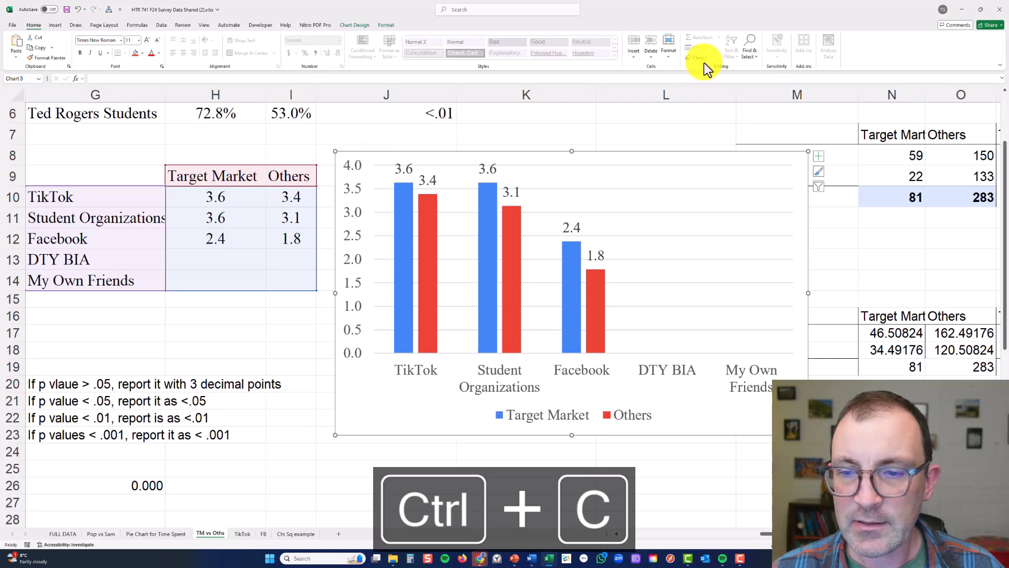
left_click(959, 10)
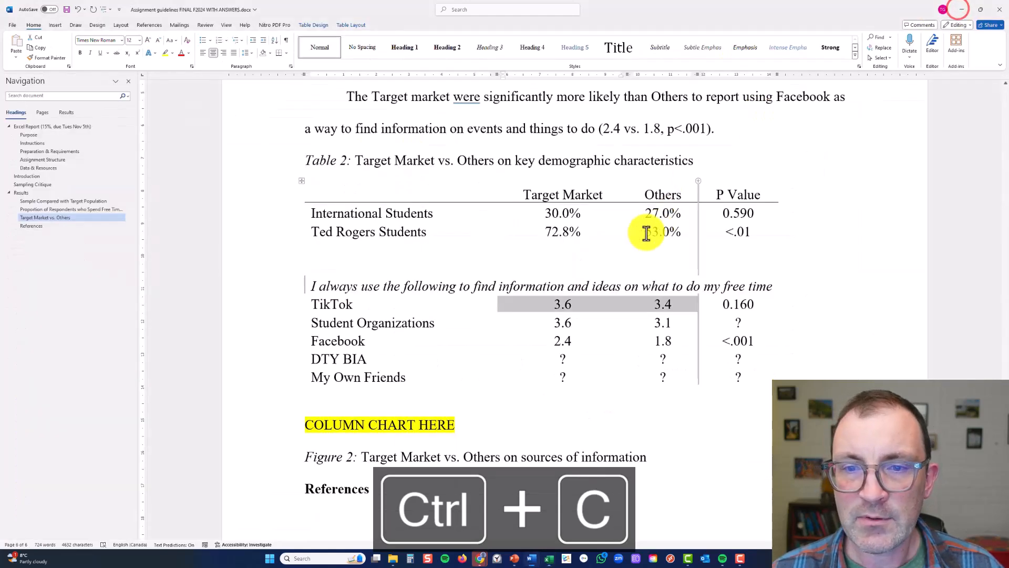
left_click(376, 419)
triple_click(376, 419)
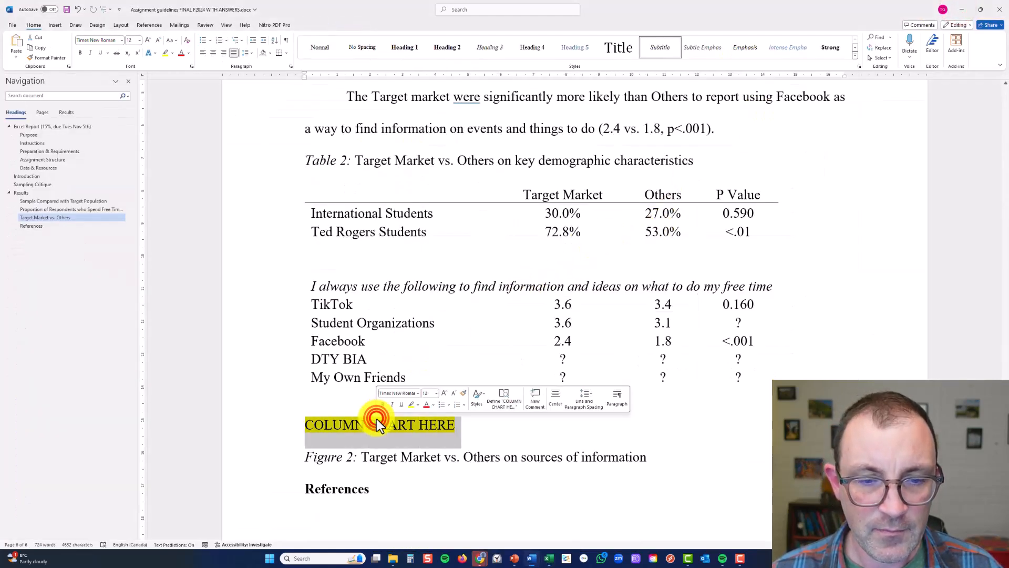
key("ctrl+v")
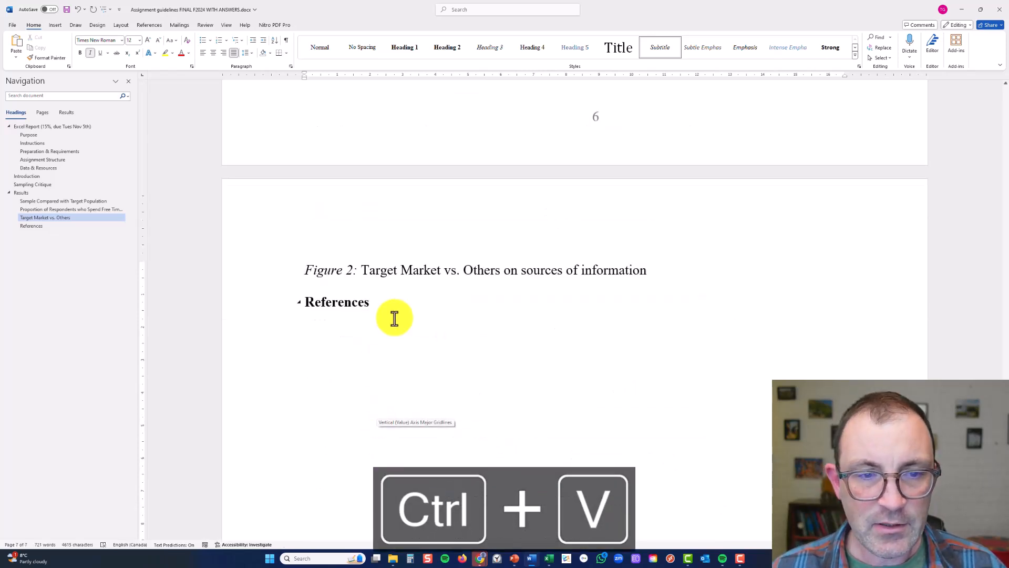
Insert an empty paragraph between the information-sources table and the column chart to move the chart onto the Figure 2 caption's page
triple_click(350, 269)
scroll(352, 270, "up", 5)
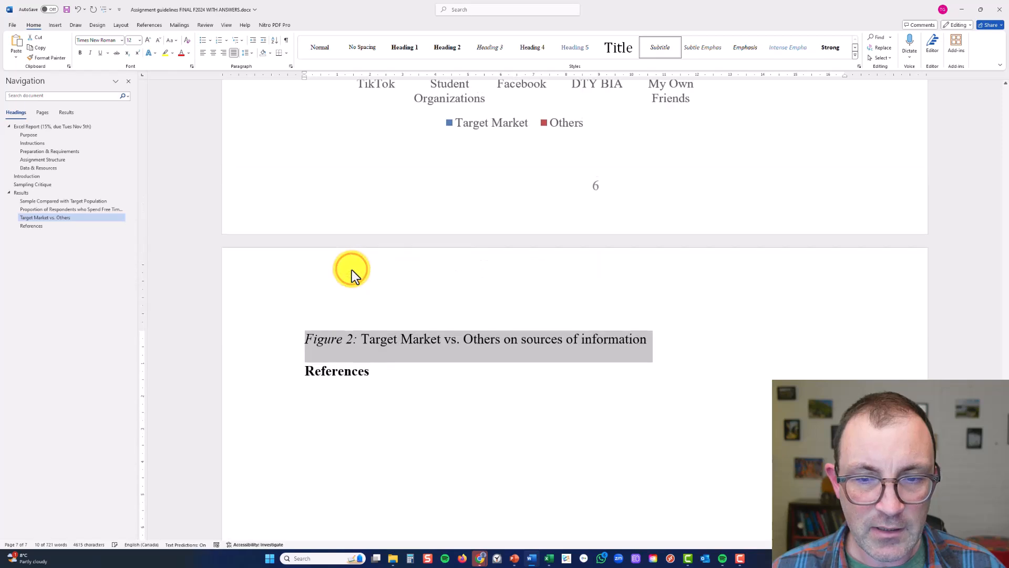
scroll(351, 270, "up", 3)
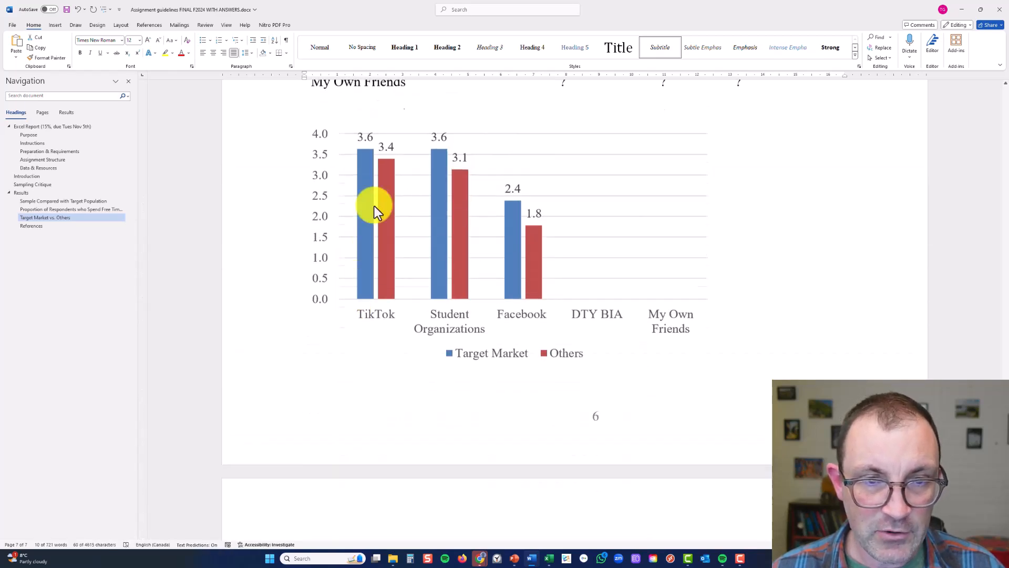
left_click(353, 168)
left_click(350, 152)
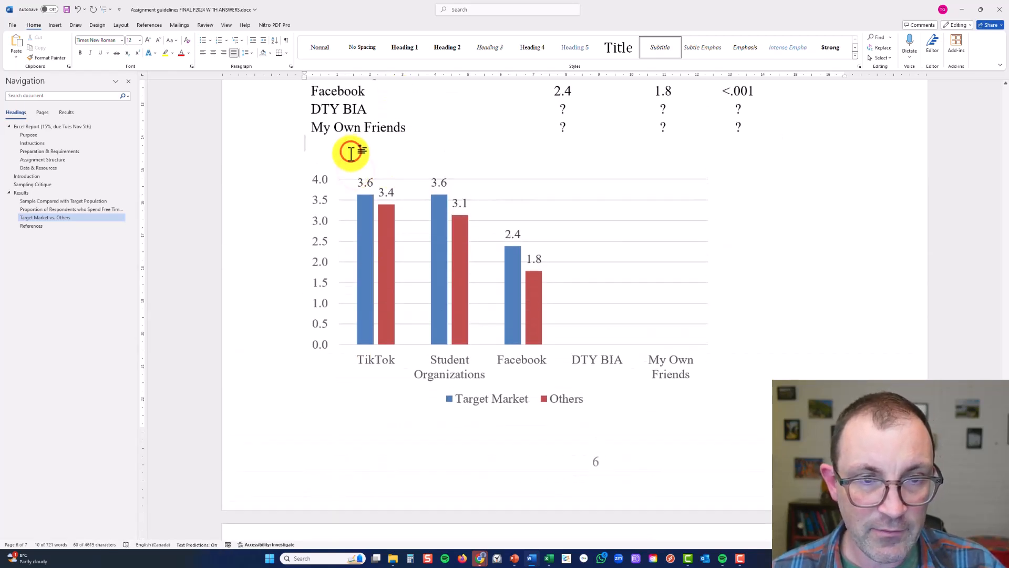
key("Return")
scroll(396, 171, "down", 3)
scroll(396, 173, "down", 4)
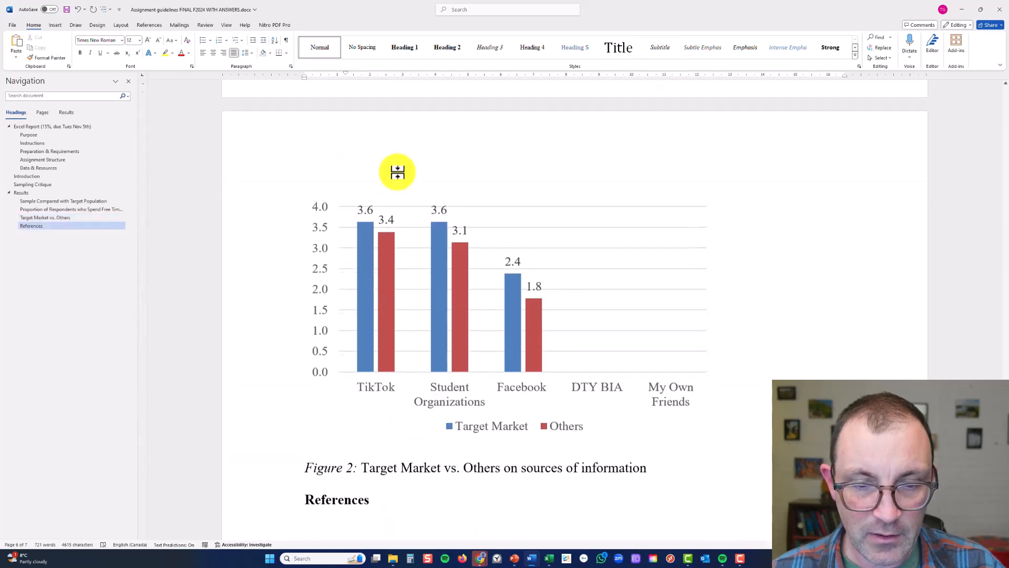
triple_click(422, 468)
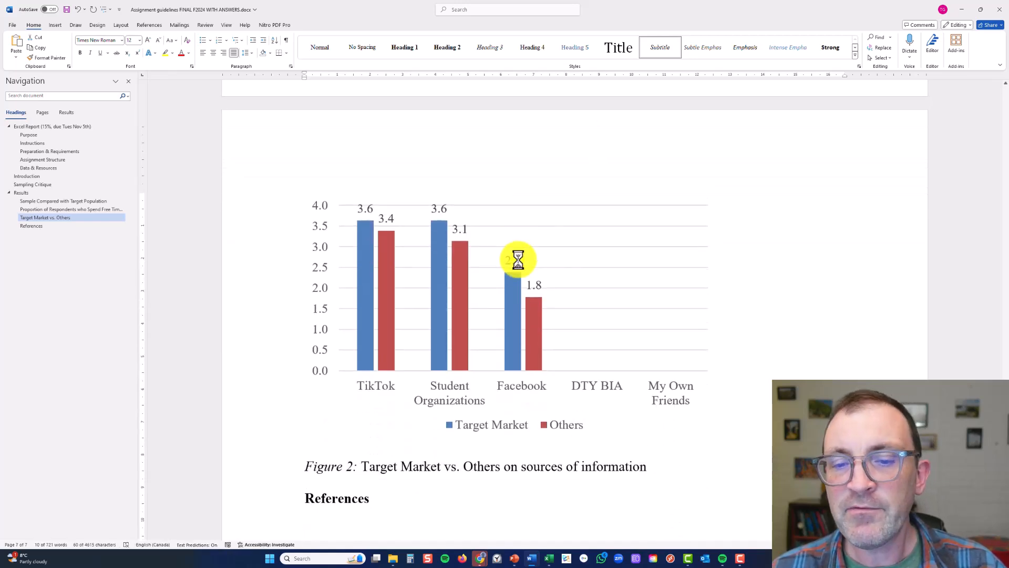
Add the reference "(see Figure 2)" after "p<.001)" at the end of the Facebook sentence in the Target Market vs. Others section
right_click(518, 259)
key("Escape")
scroll(566, 177, "up", 10)
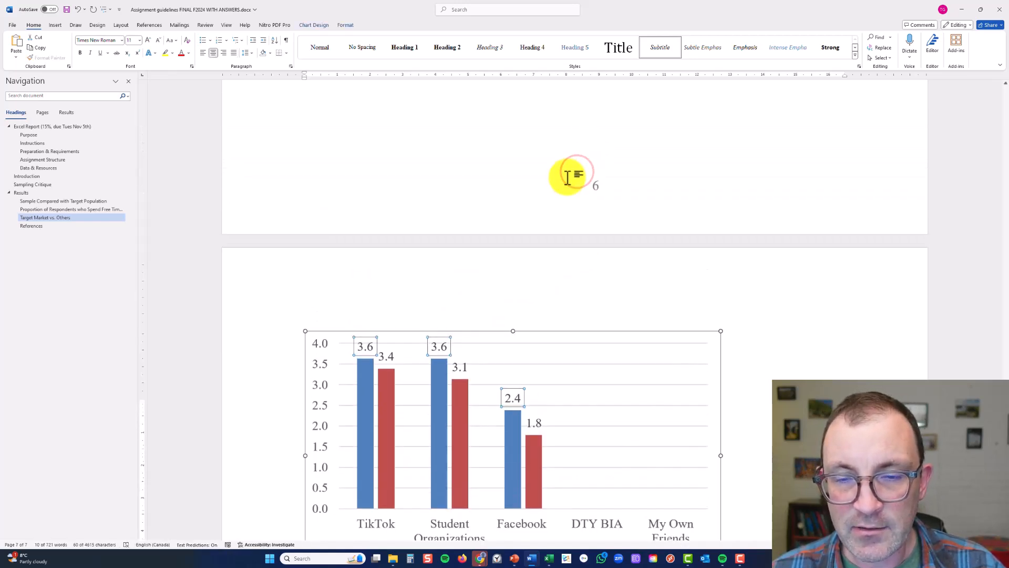
scroll(567, 174, "up", 5)
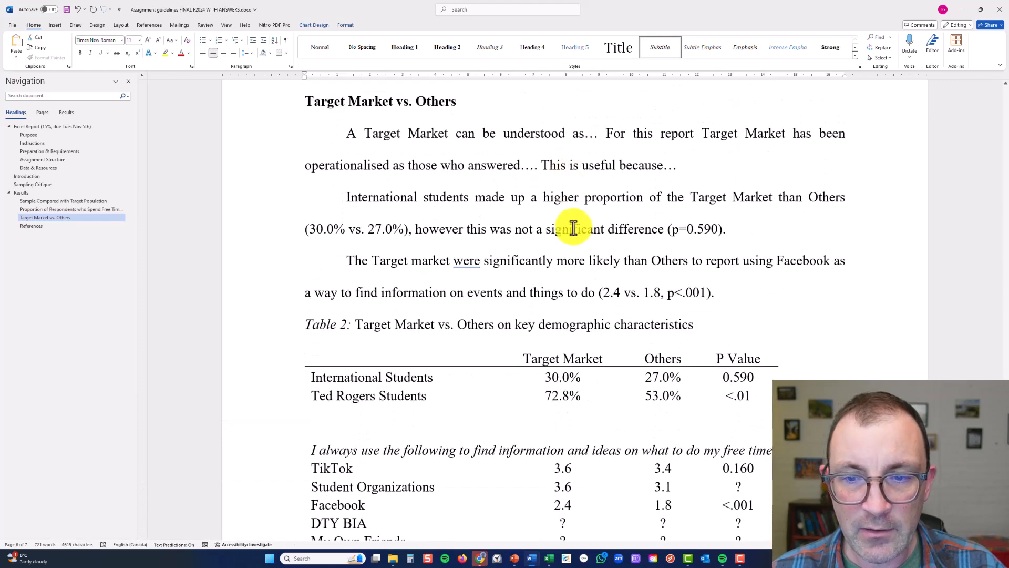
left_click(602, 292)
left_click(629, 293)
left_click(685, 294)
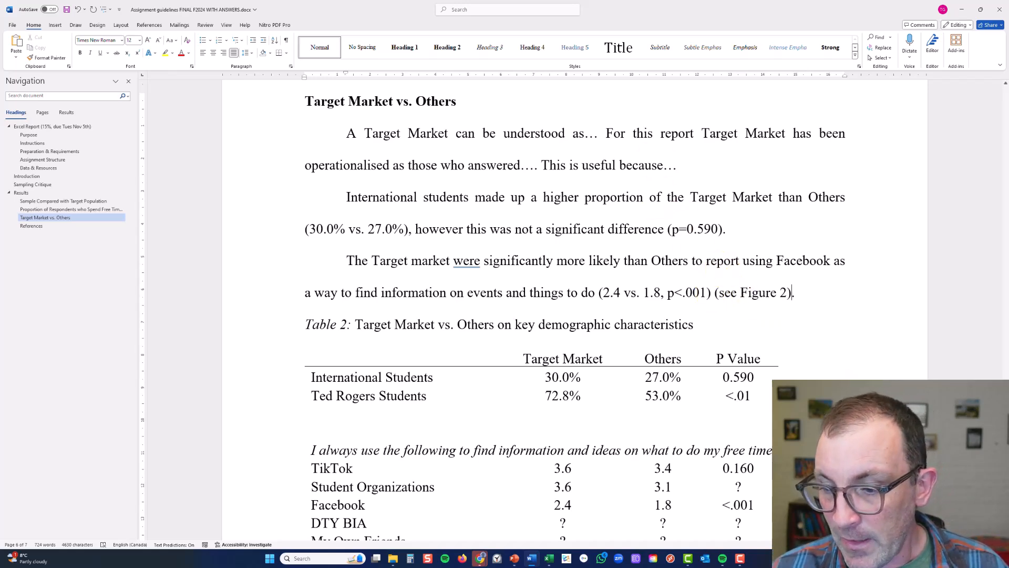
Review the report for parts still to fill in, from the Target Market vs. Others text and table back to the Introduction and Sampling Critique
scroll(620, 374, "down", 10, "ctrl")
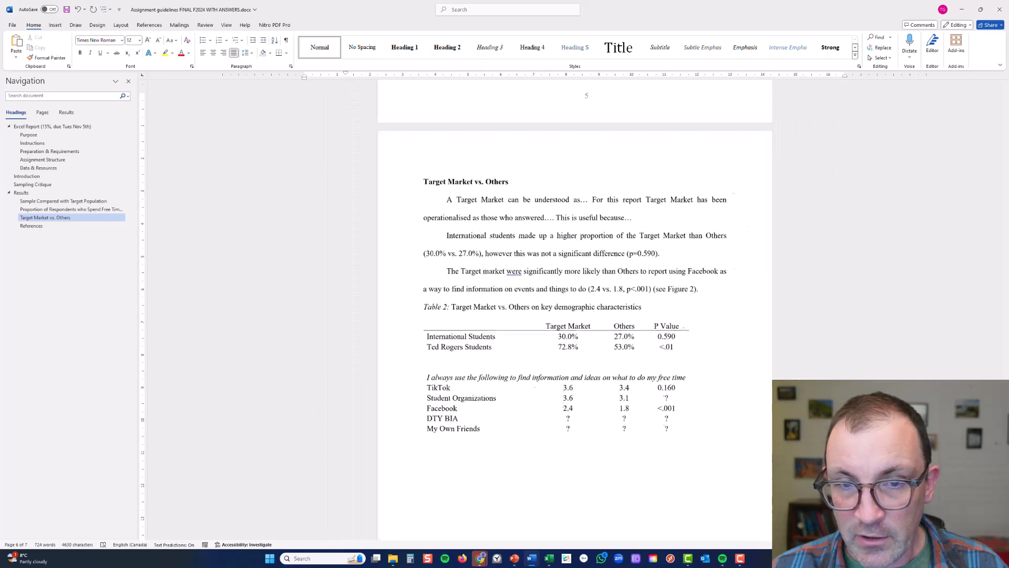
scroll(585, 334, "down", 2)
left_click_drag(562, 305, 654, 310)
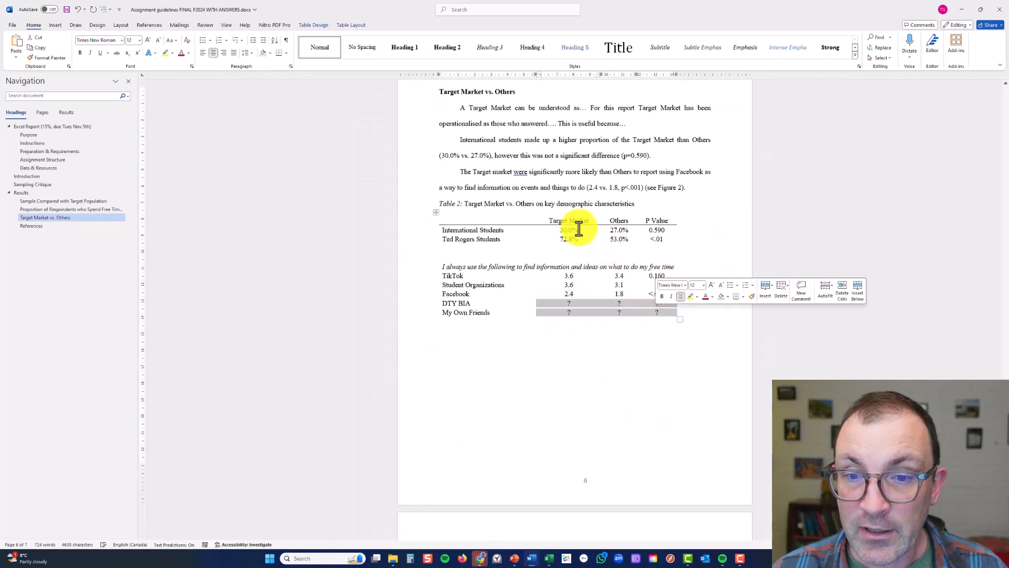
scroll(554, 247, "up", 4)
scroll(552, 244, "down", 2)
left_click_drag(458, 240, 696, 328)
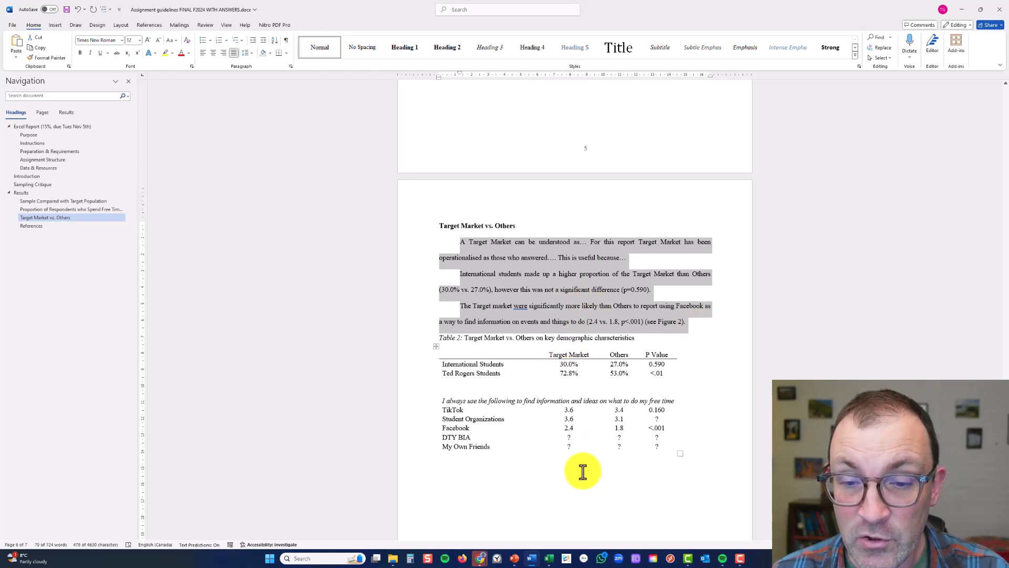
scroll(518, 305, "up", 3)
scroll(518, 291, "up", 20)
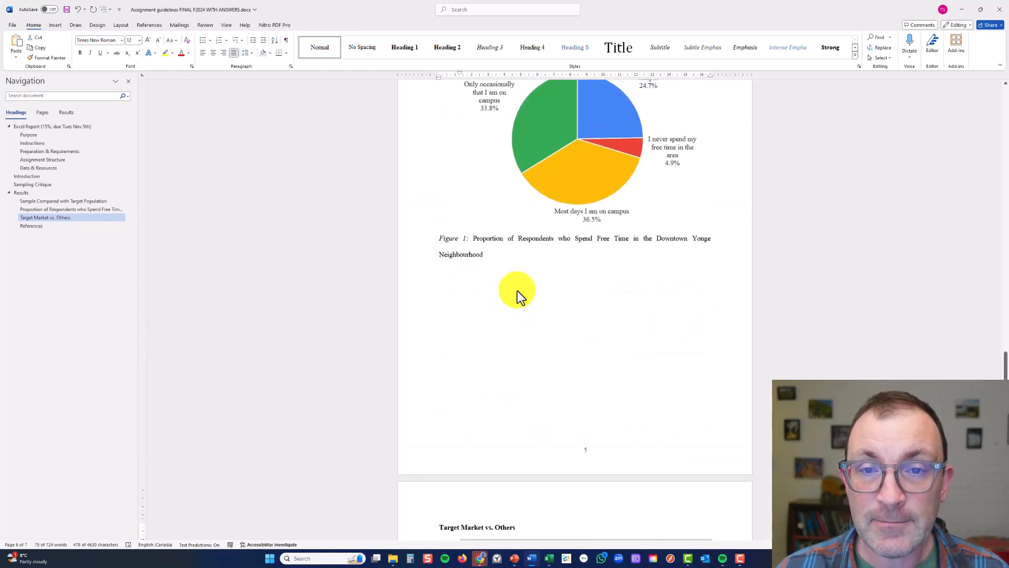
scroll(517, 290, "up", 8)
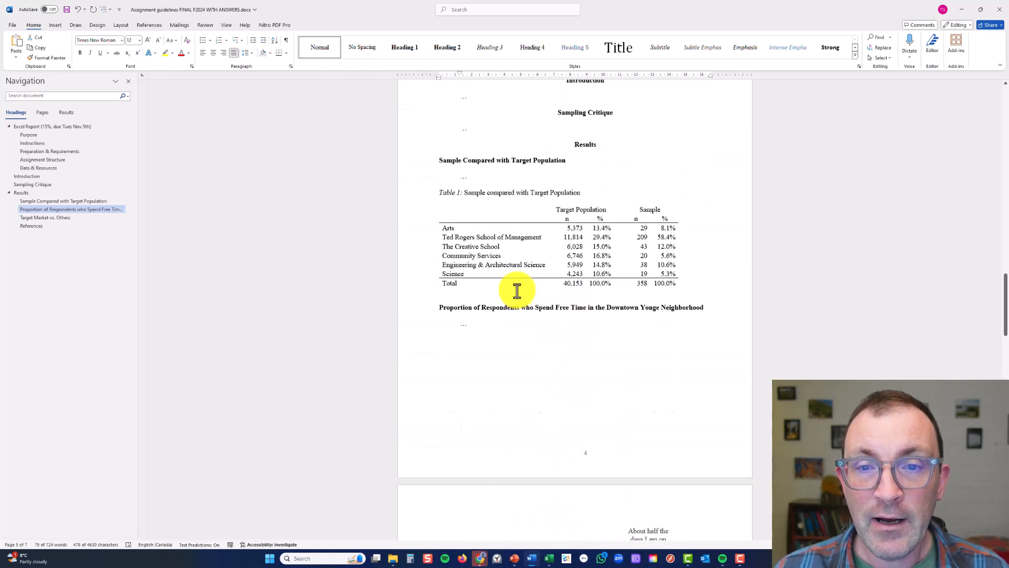
left_click(488, 297)
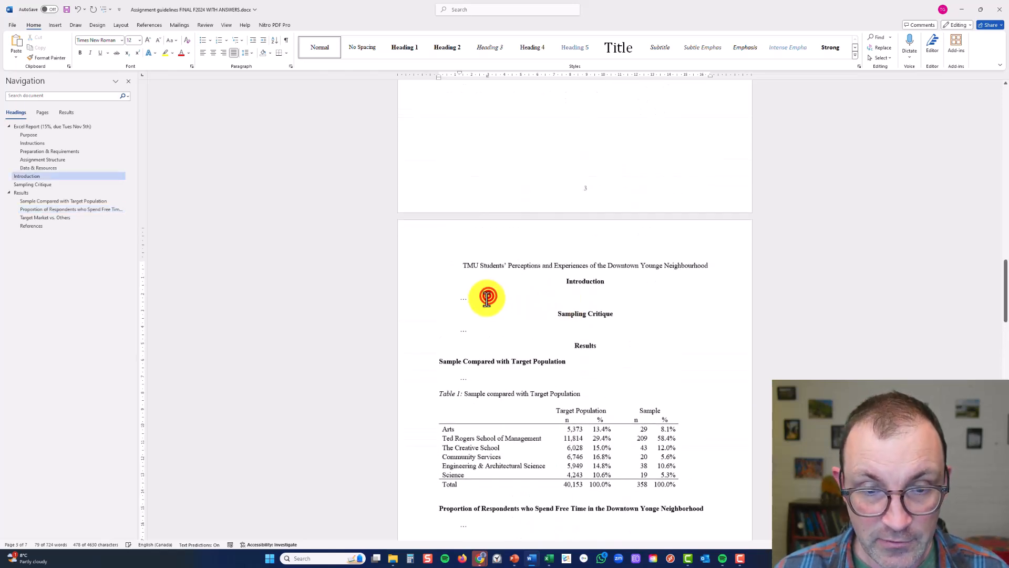
left_click(463, 336)
scroll(558, 261, "up", 1)
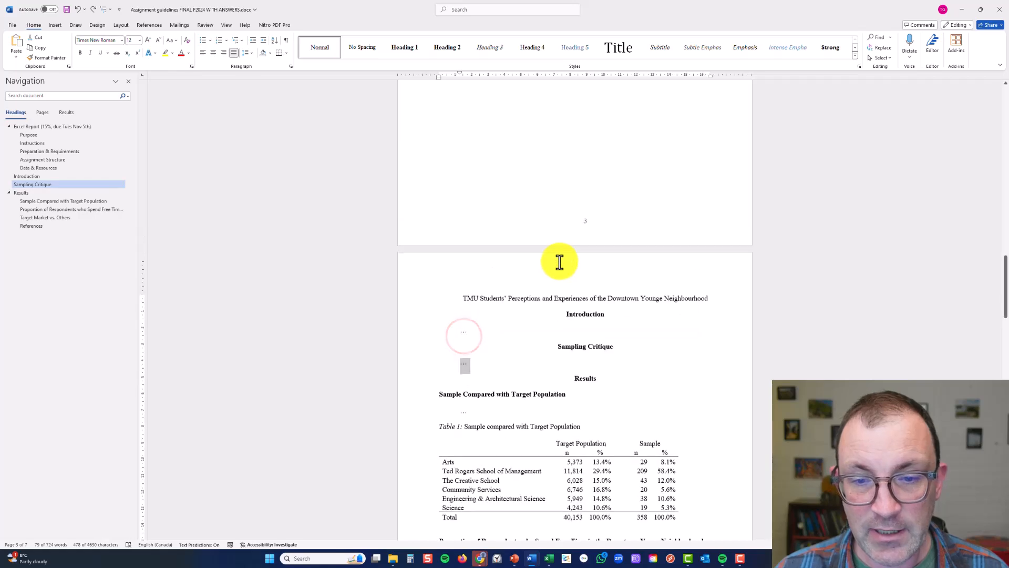
Delete all the assignment instructions that precede the report title "TMU Students' Perceptions and Experiences of the Downtown Yonge Neighbourhood"
scroll(558, 262, "up", 5)
left_click(552, 304)
scroll(509, 257, "up", 20)
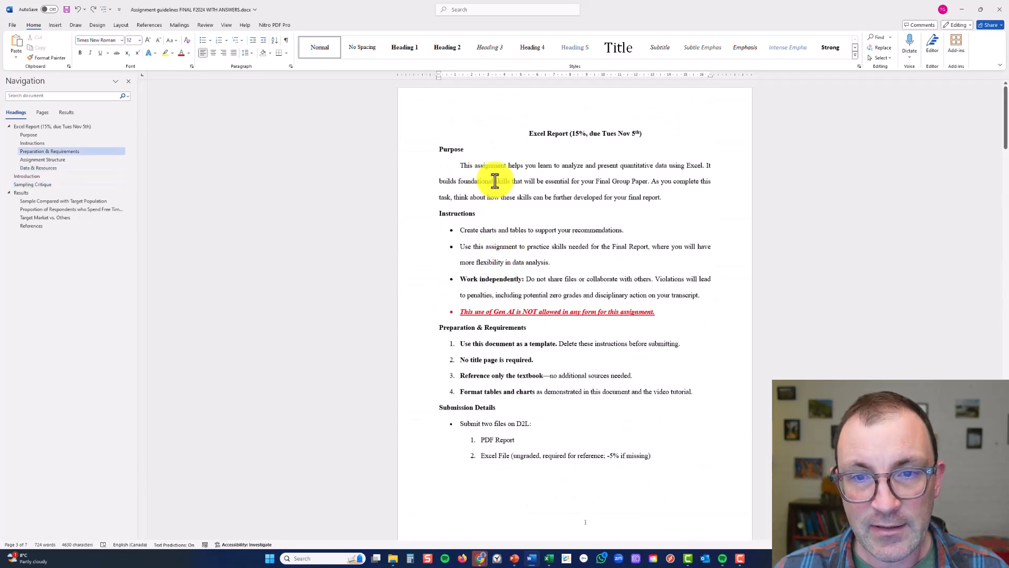
key("ctrl+a")
key("Delete")
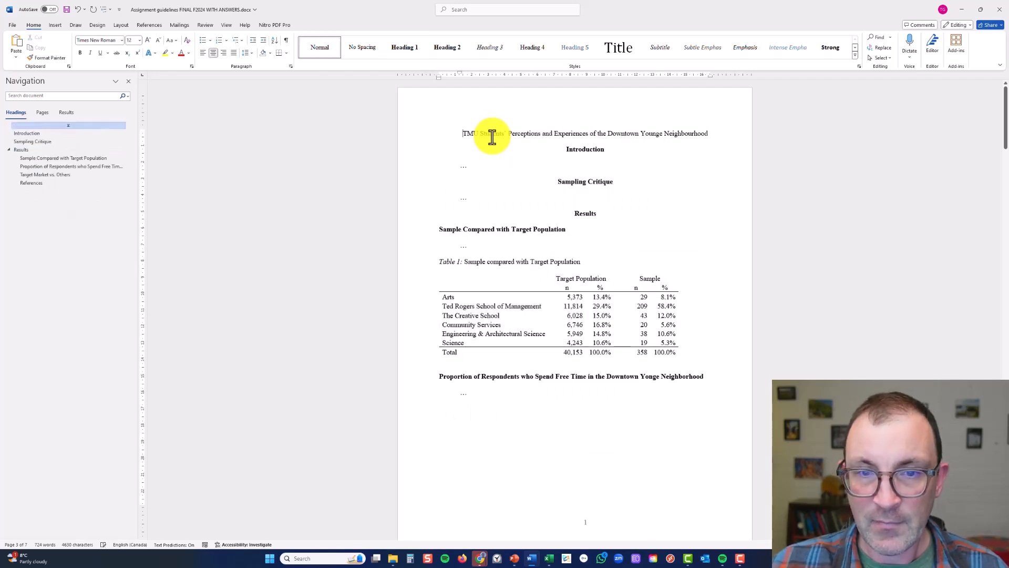